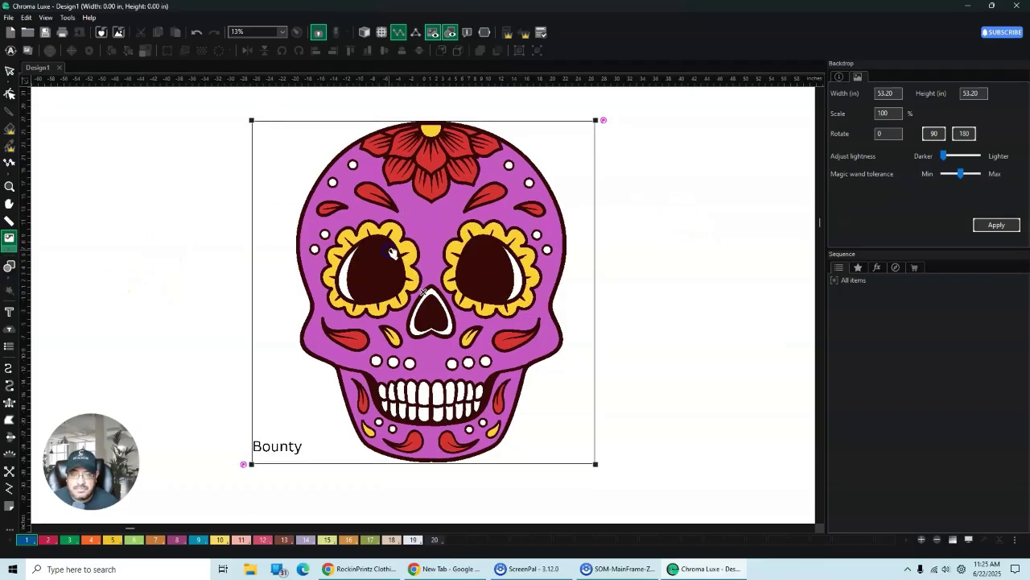
Step: Resize the skull backdrop image to 7.5 in wide, keeping its proportions
left_click(525, 293)
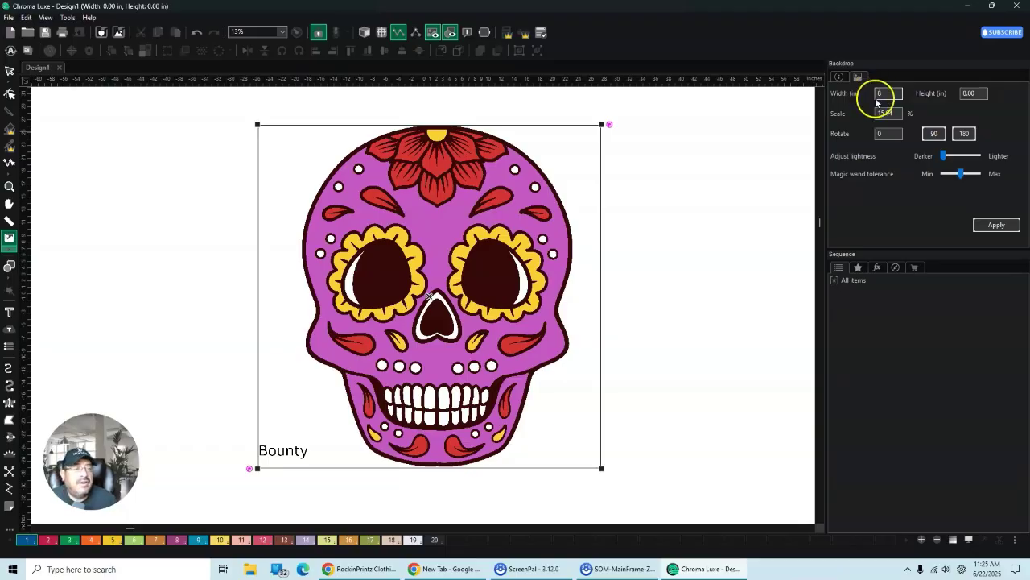
left_click(894, 133)
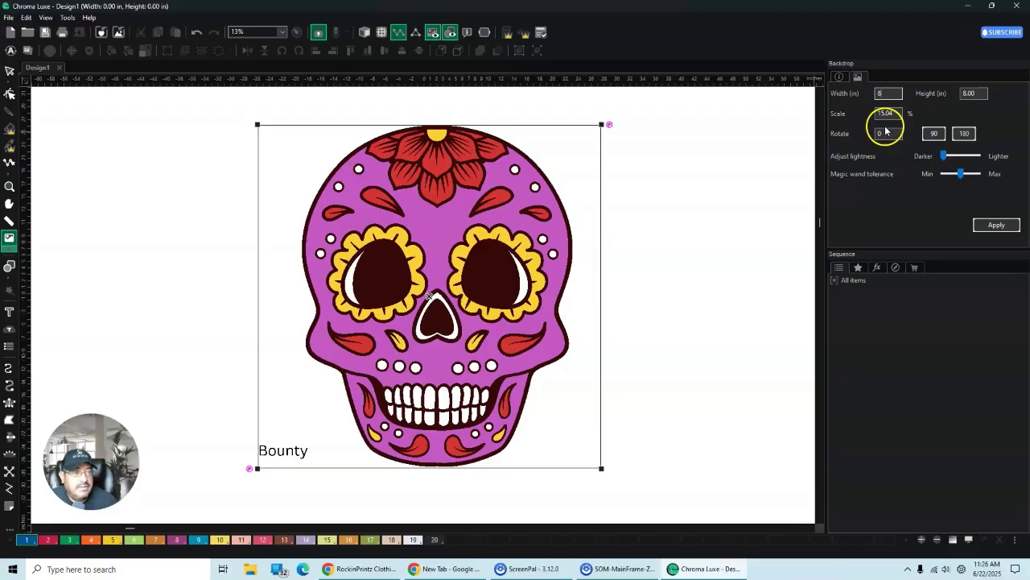
left_click(889, 94)
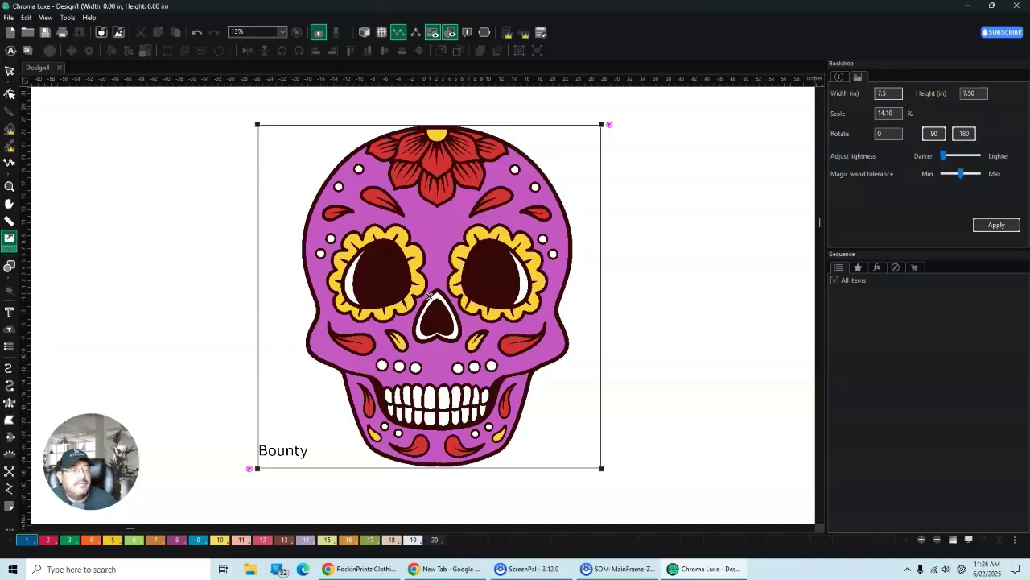
left_click(997, 225)
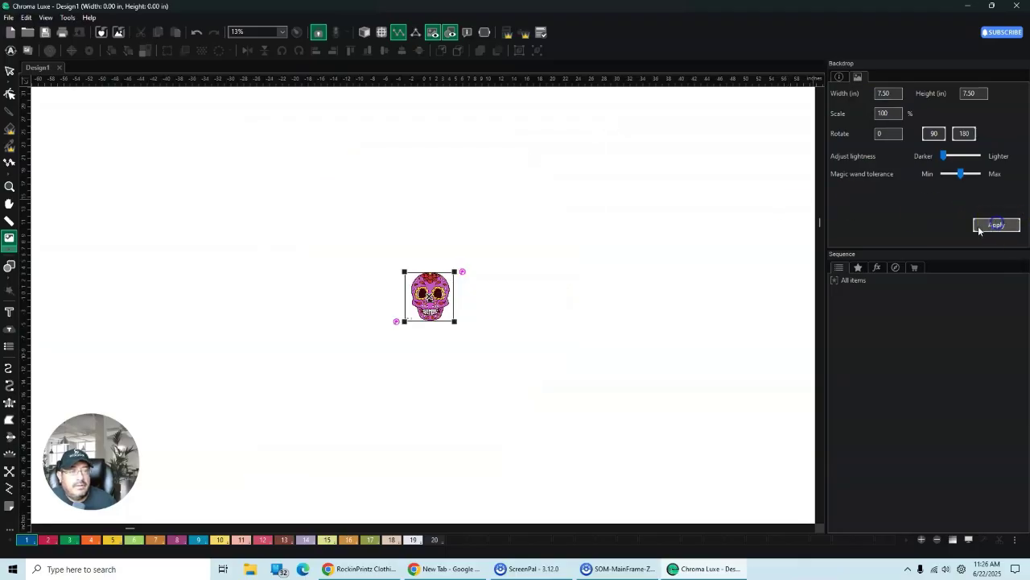
Step: Examine the resized skull artwork, from the flower on the forehead down to the teeth and lettering
scroll(434, 238, "up", 8)
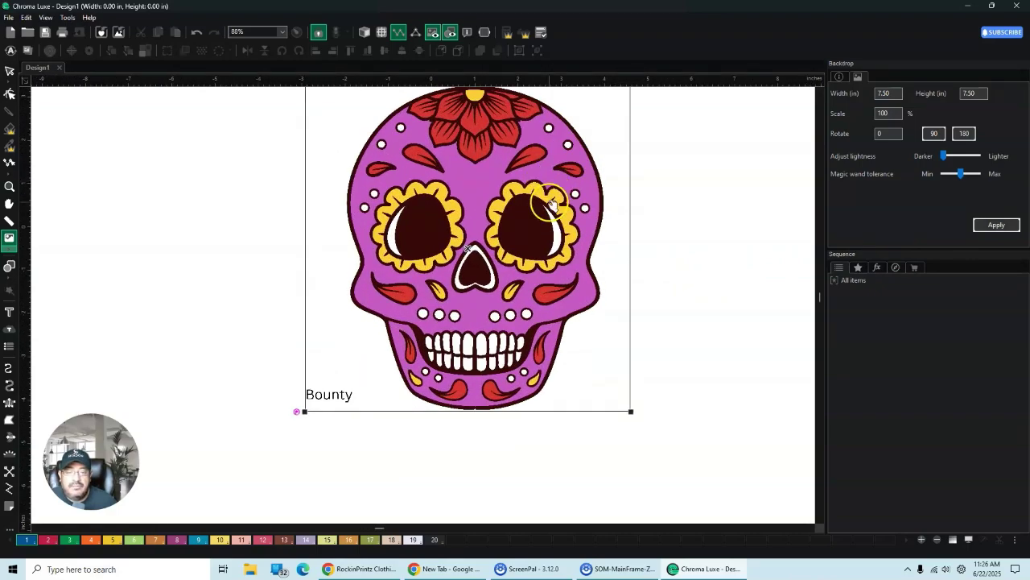
scroll(551, 197, "up", 2)
left_click_drag(472, 385, 474, 382)
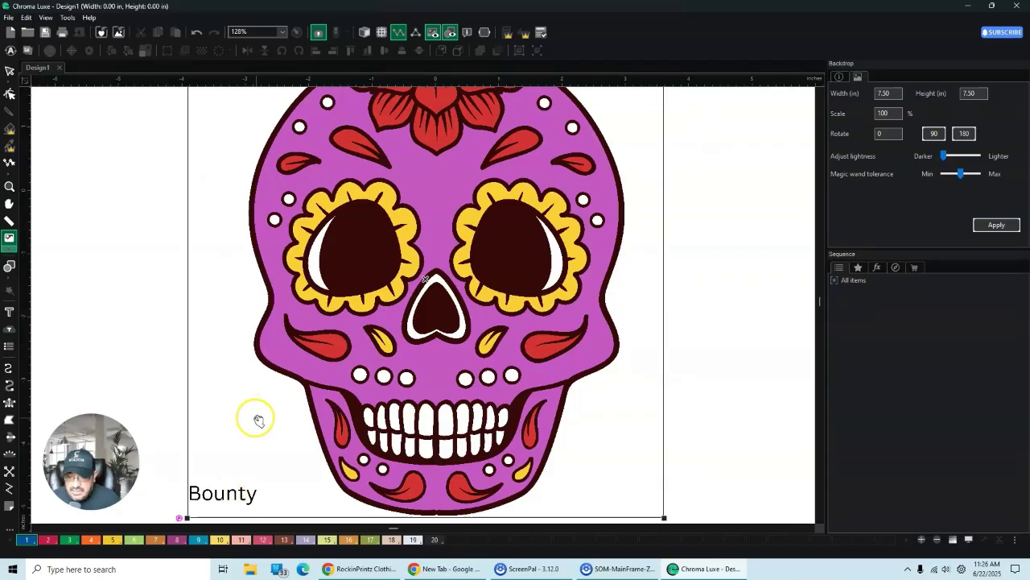
scroll(429, 356, "down", 2)
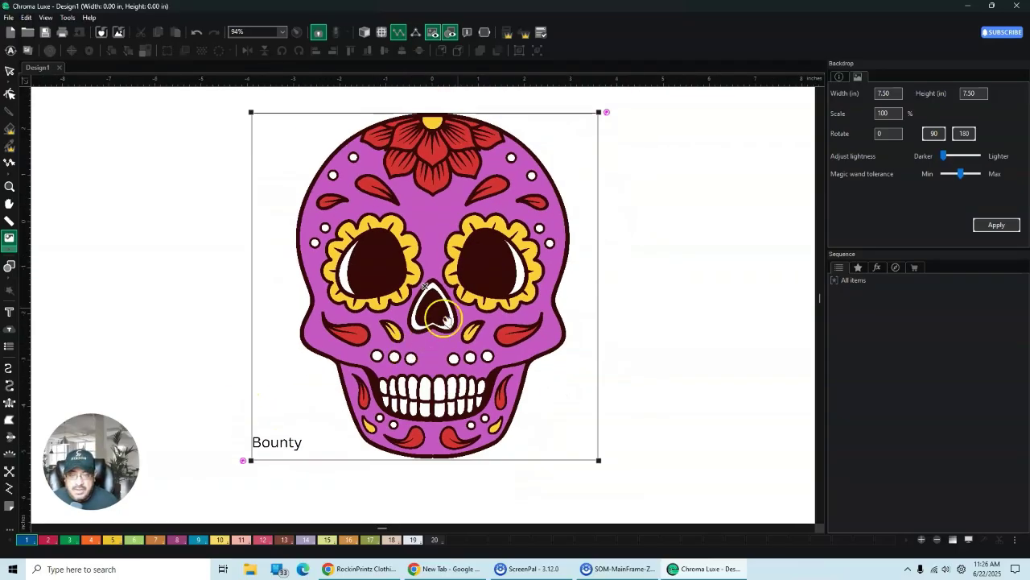
scroll(487, 128, "up", 1)
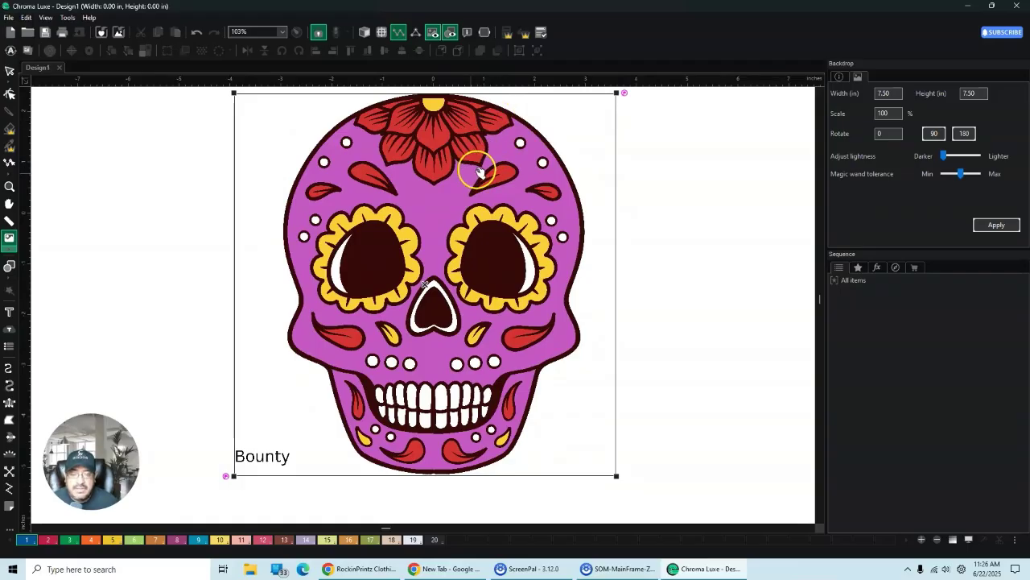
scroll(511, 326, "up", 1)
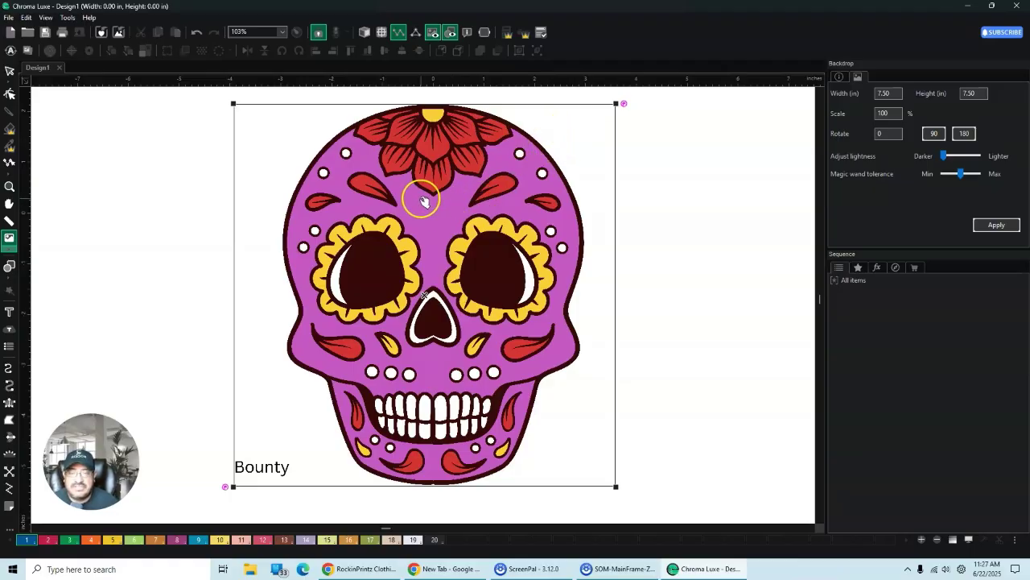
scroll(426, 200, "up", 1)
scroll(431, 208, "down", 1)
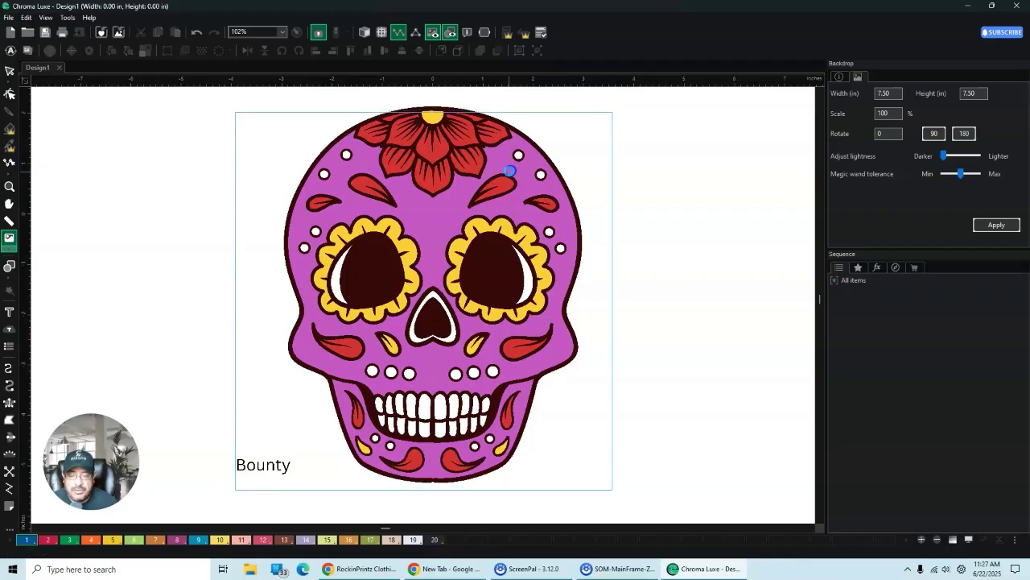
scroll(459, 169, "up", 1)
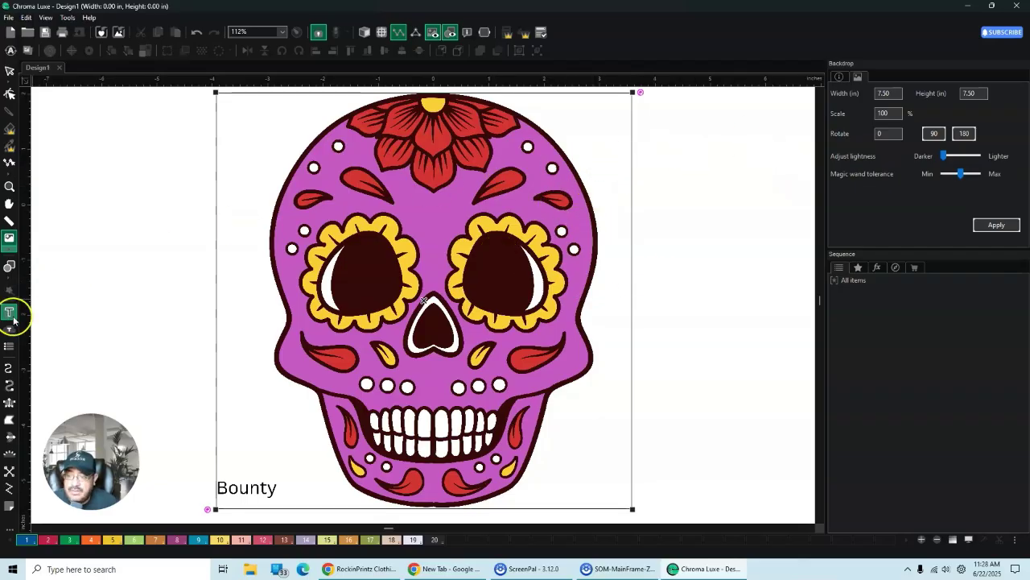
left_click(10, 421)
scroll(314, 295, "up", 5)
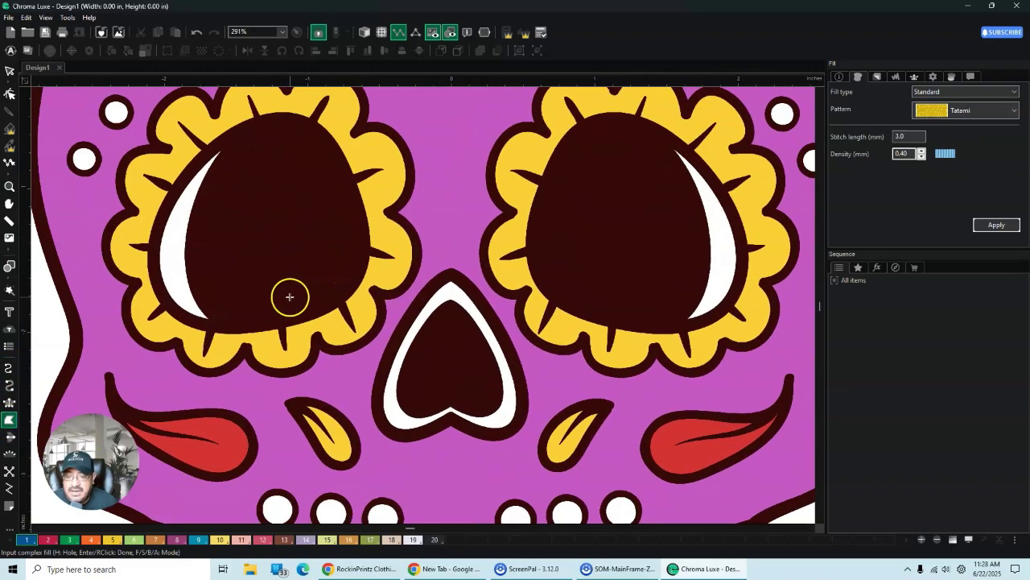
scroll(322, 302, "down", 3)
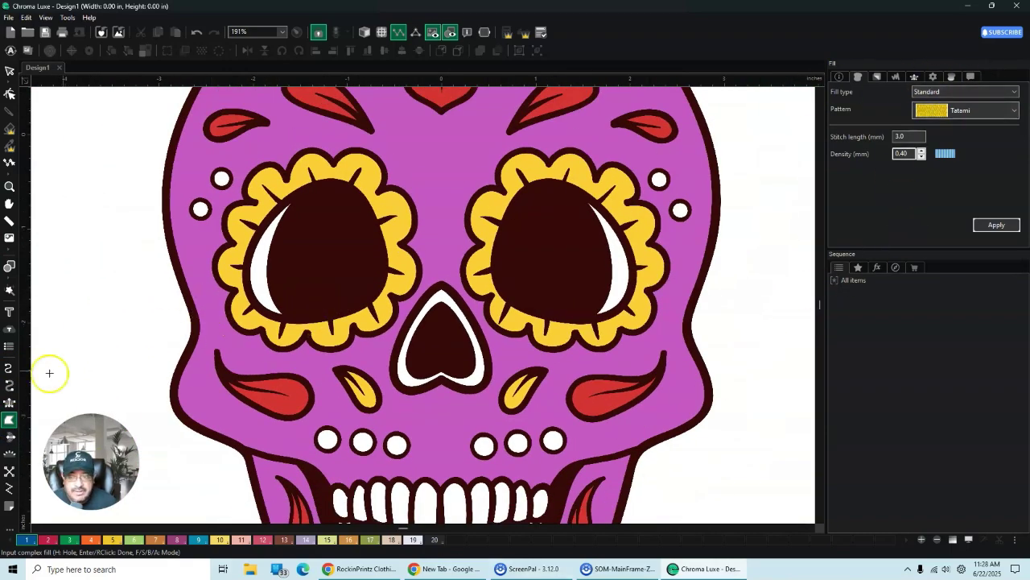
Step: Lighten the backdrop image to about the middle of the lightness range
left_click(10, 71)
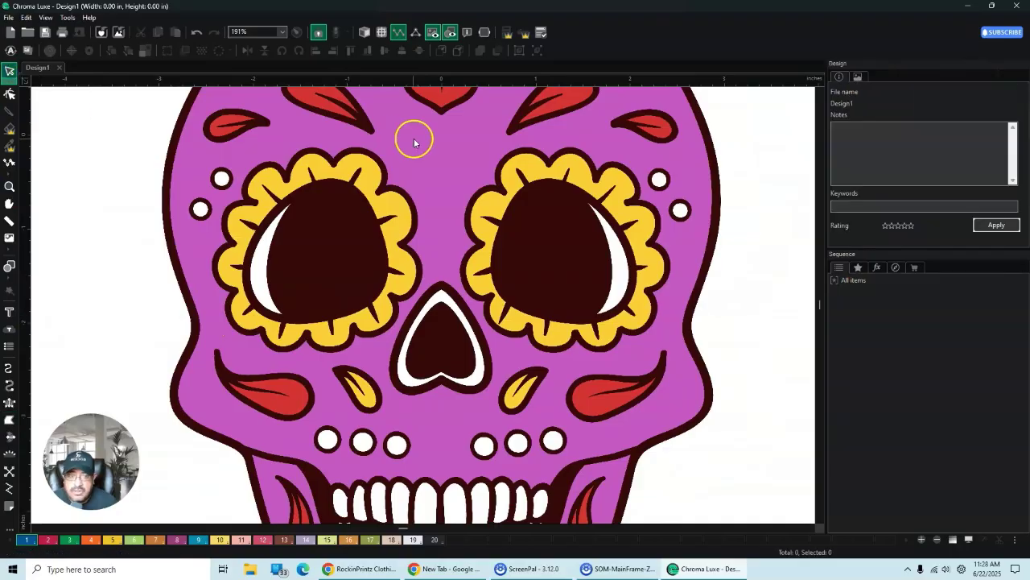
left_click(858, 77)
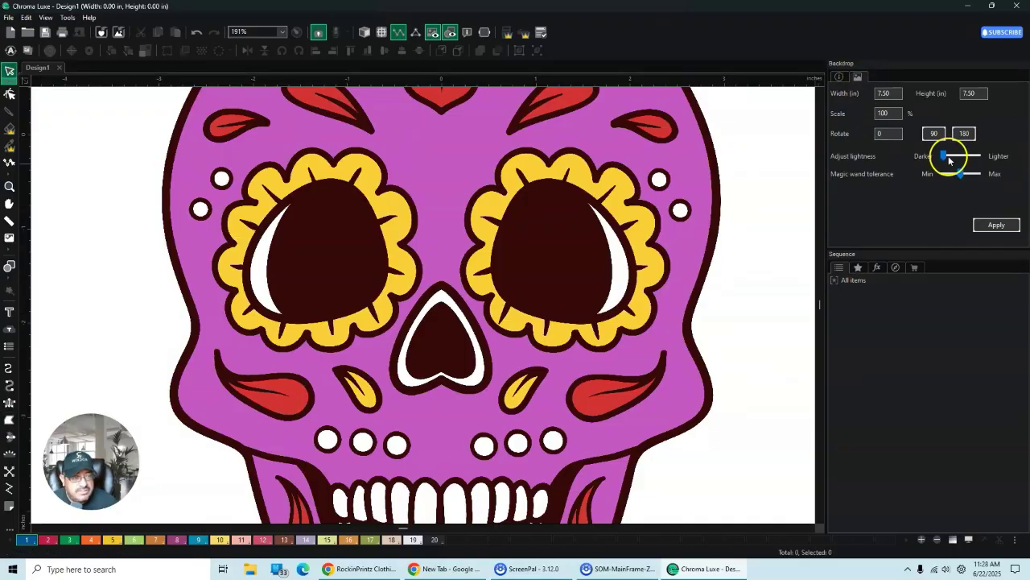
left_click_drag(949, 160, 962, 160)
left_click(997, 225)
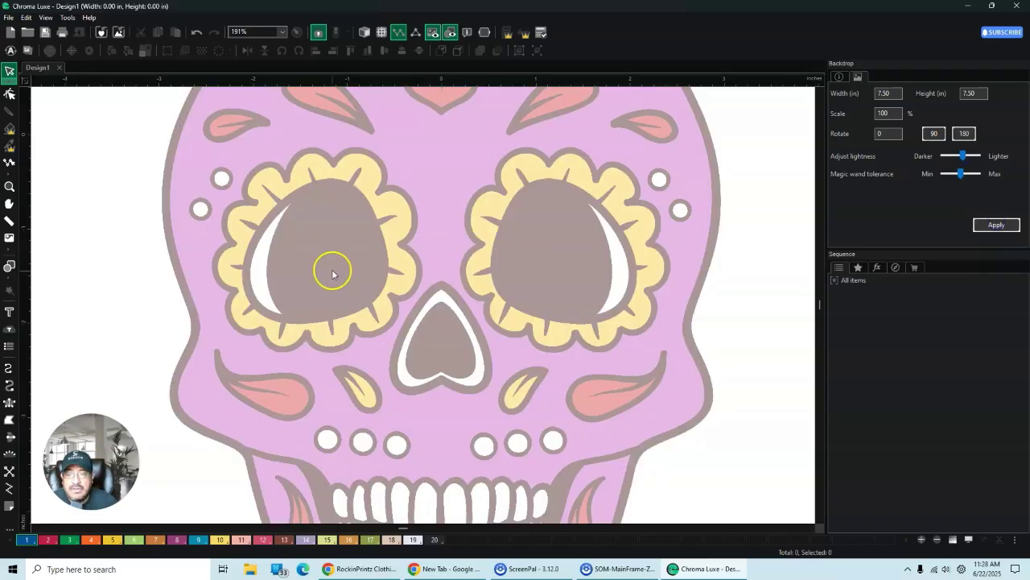
Step: Start a complex fill with the standard Tatami pattern and trace the skull's left inner edge upward beside the left eye
scroll(156, 255, "up", 2)
scroll(203, 271, "up", 2)
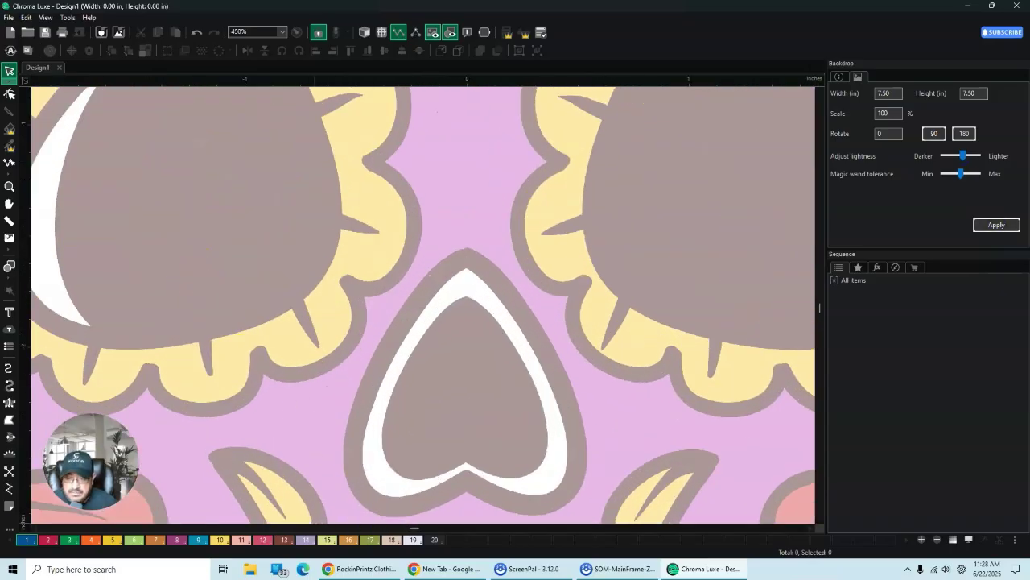
left_click(37, 529)
left_click_drag(38, 531, 37, 532)
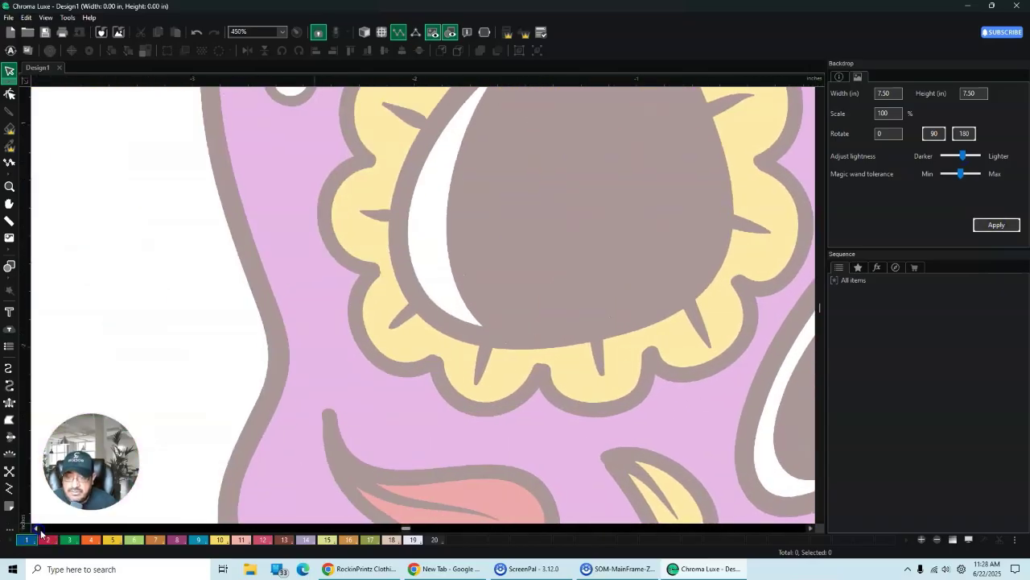
left_click(8, 419)
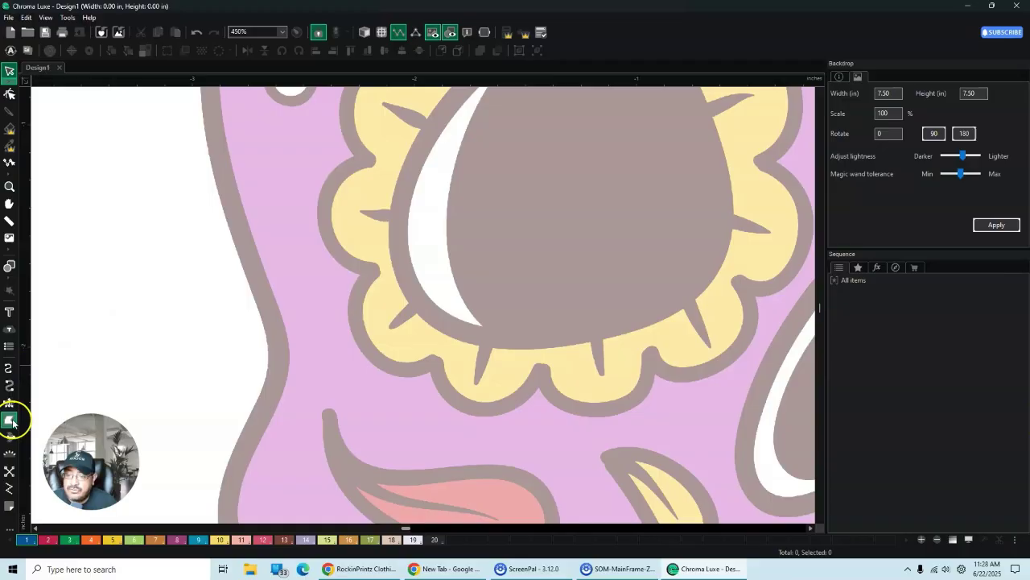
left_click(276, 297)
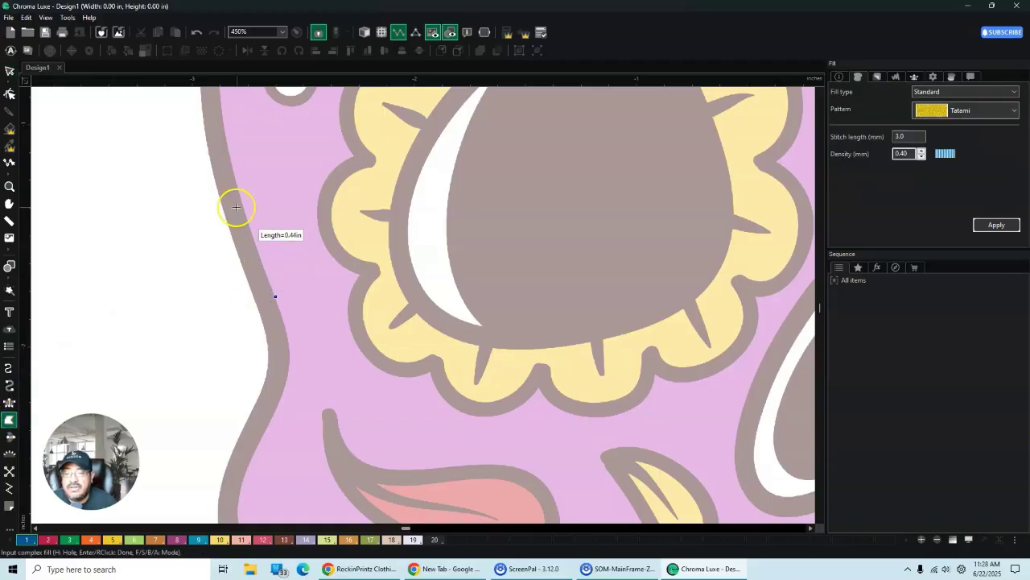
left_click(259, 252)
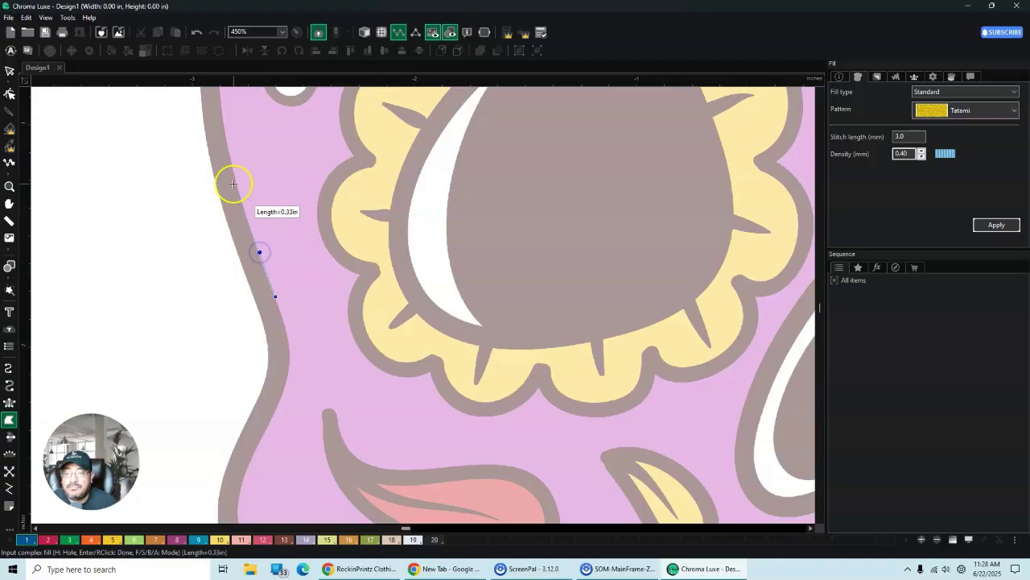
left_click(222, 115)
left_click(219, 97)
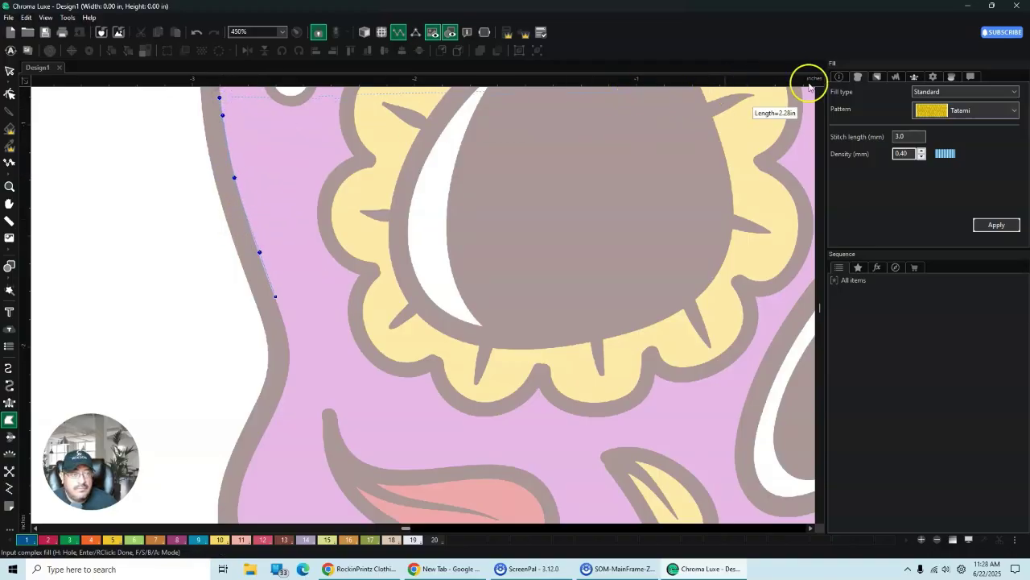
Step: Continue the fill outline up the skull's upper-left inner edge, past the red teardrop to the upper white dots
scroll(821, 94, "up", 5)
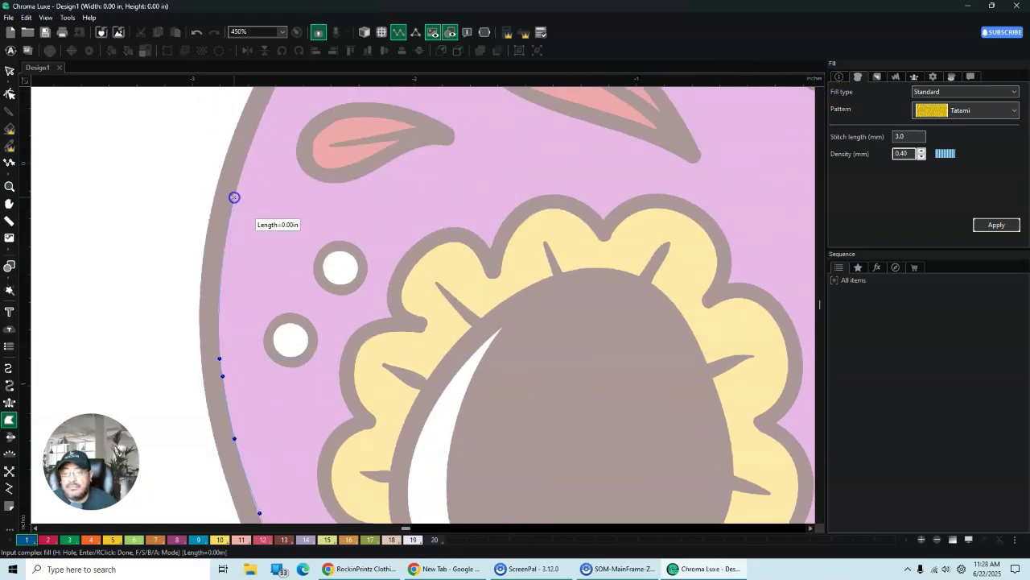
left_click(271, 94)
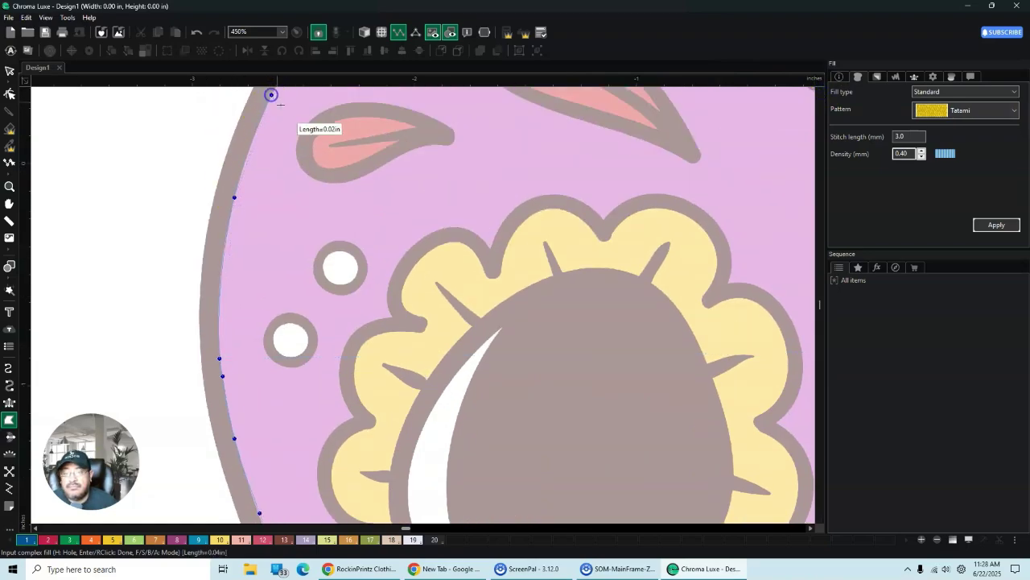
scroll(797, 113, "up", 5)
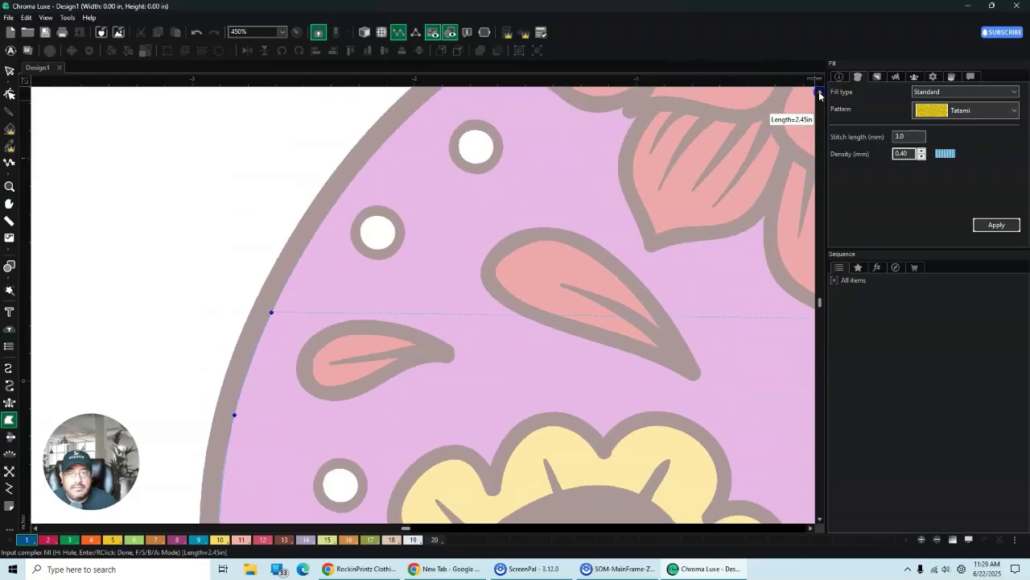
left_click(405, 119)
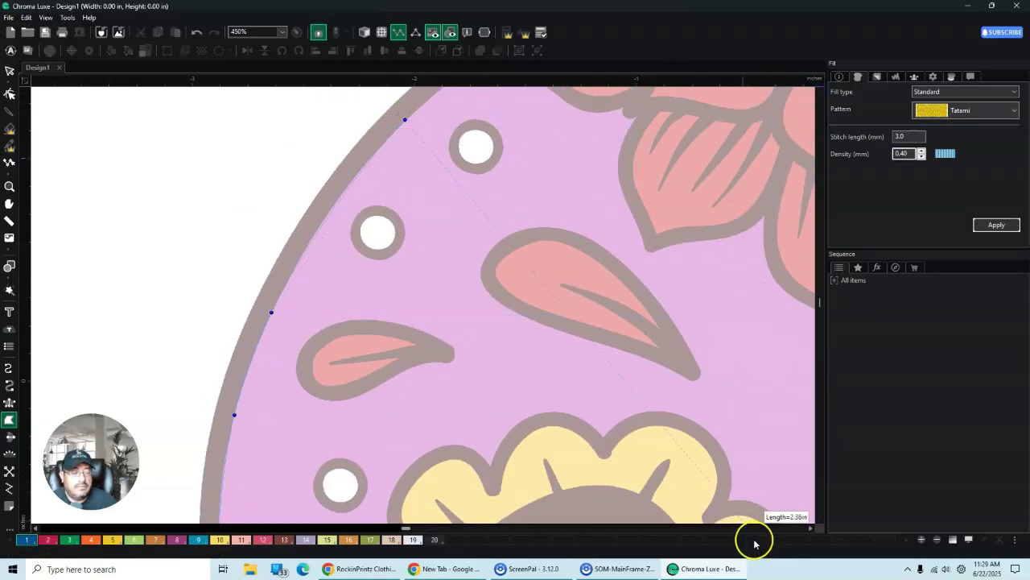
Step: Carry the fill outline over the top of the skull, along the inner border above the red flower and its yellow center
scroll(809, 470, "right", 5)
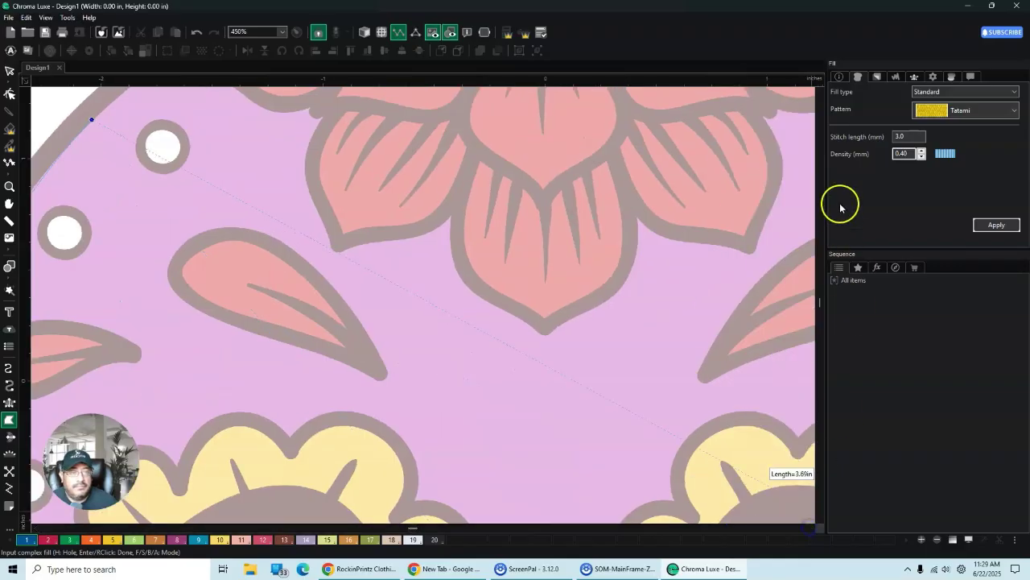
scroll(809, 95, "up", 5)
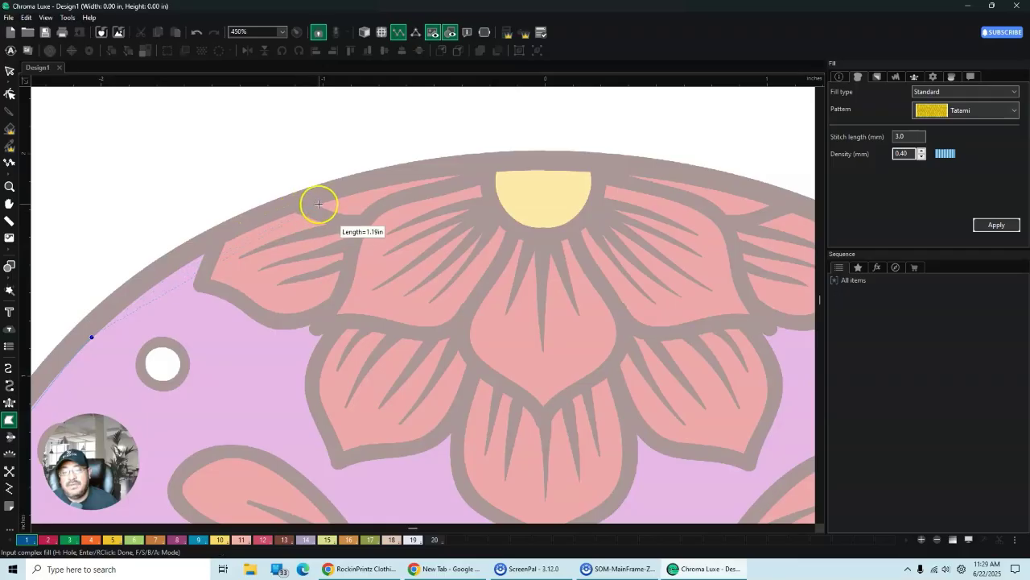
left_click(239, 234)
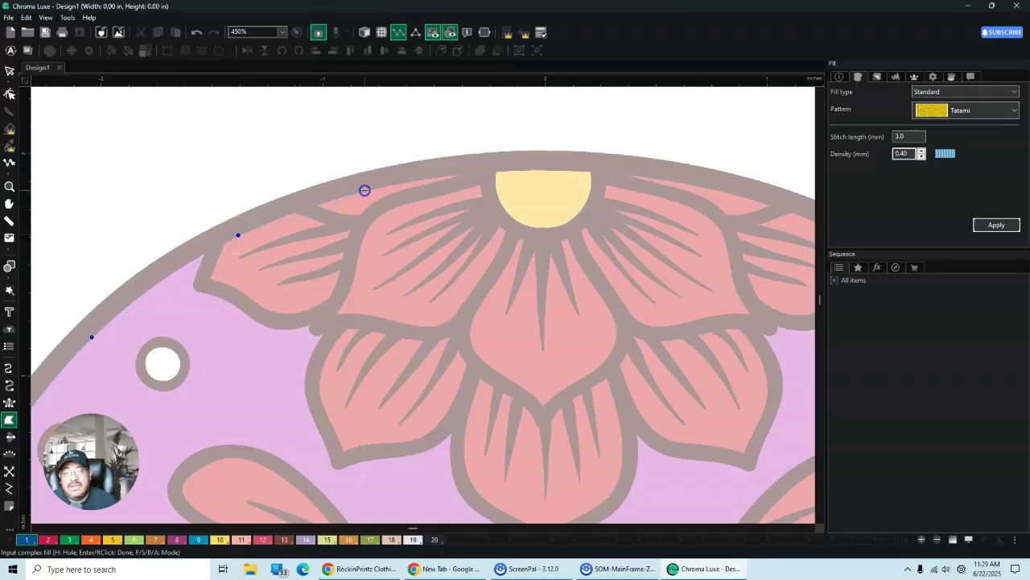
left_click(365, 190)
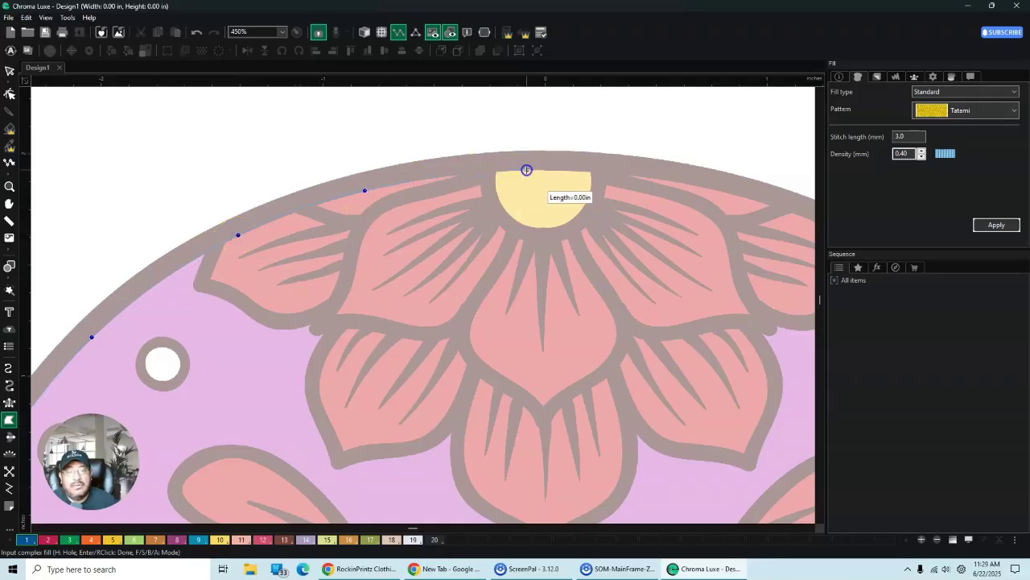
left_click(674, 181)
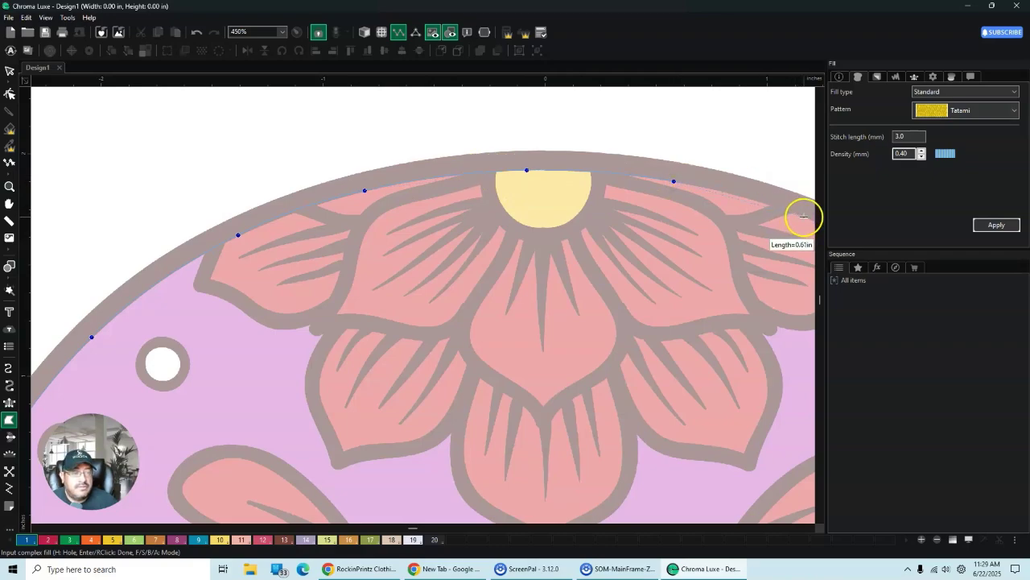
Step: Carry the fill outline down the skull's upper-right inner edge, from the red flower past the two upper white dots
left_click(811, 530)
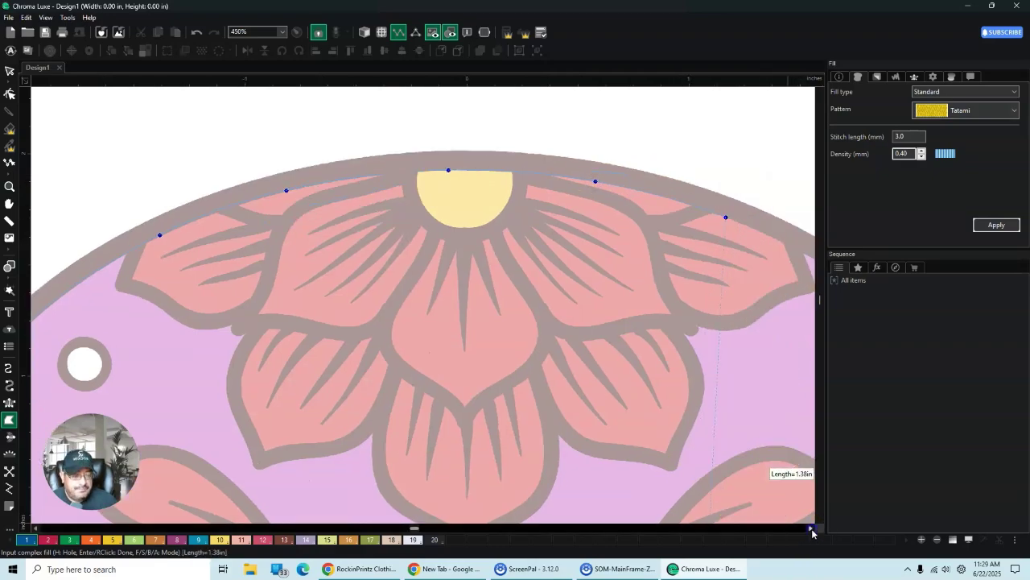
left_click(812, 529)
left_click(820, 520)
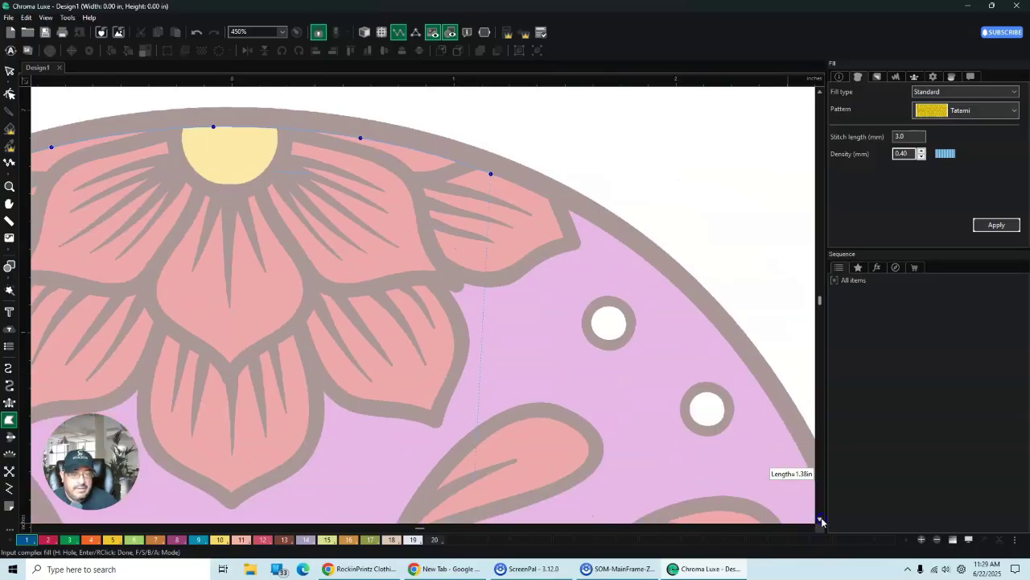
left_click(691, 342)
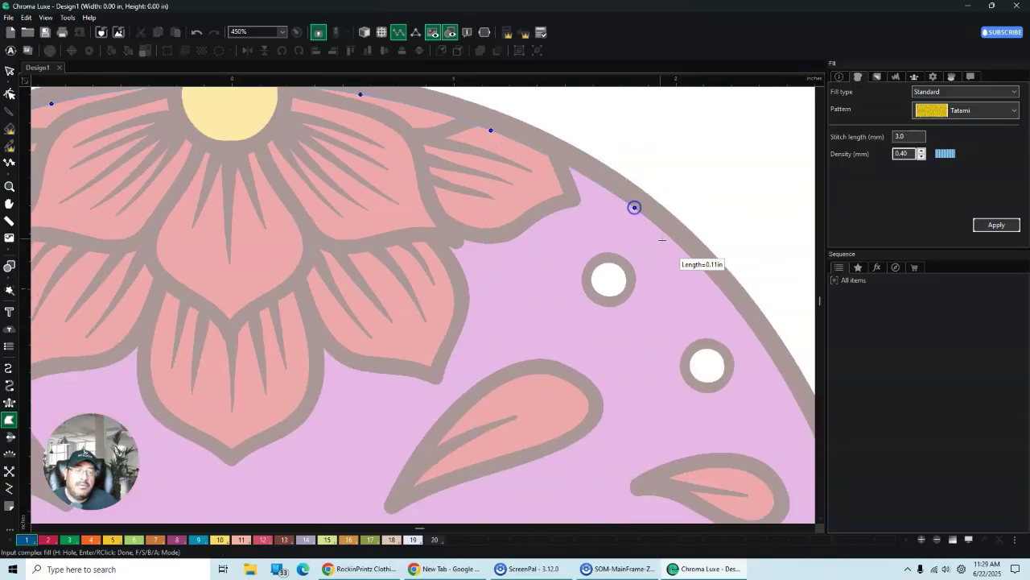
left_click(767, 353)
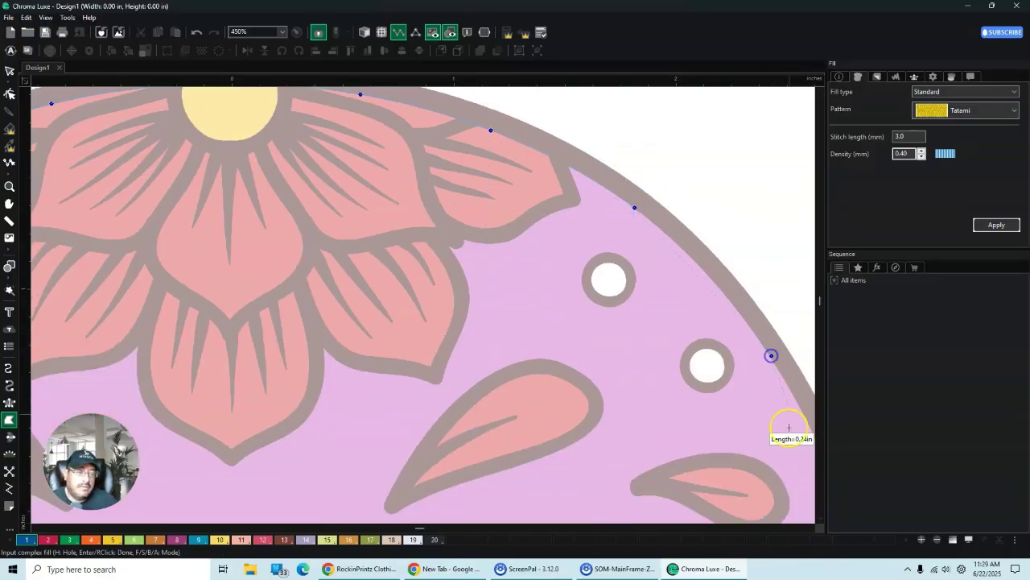
Step: Continue the fill outline down the skull's right inner edge, past the small red teardrop and alongside the right eye flower
left_click(820, 520)
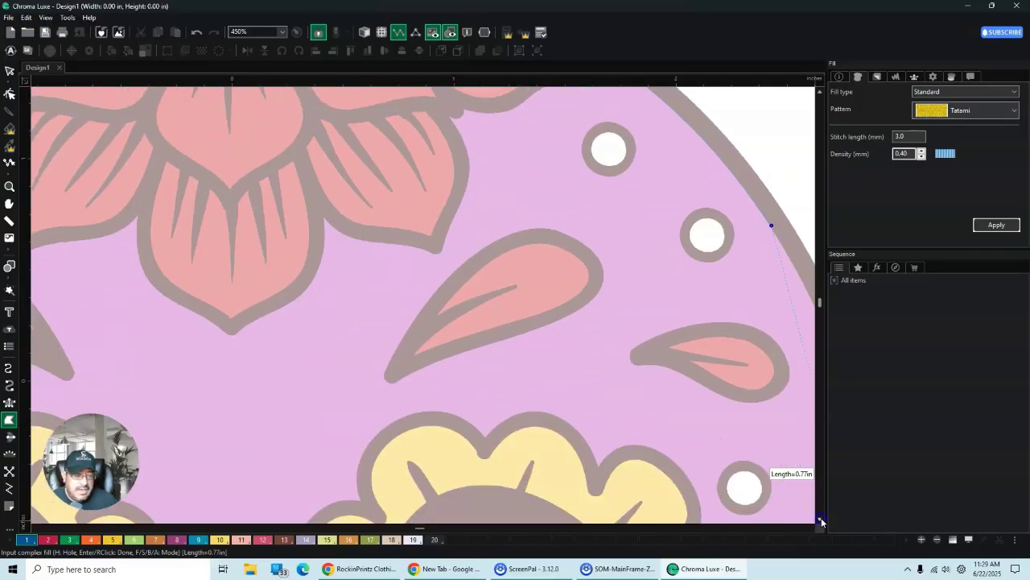
left_click(810, 529)
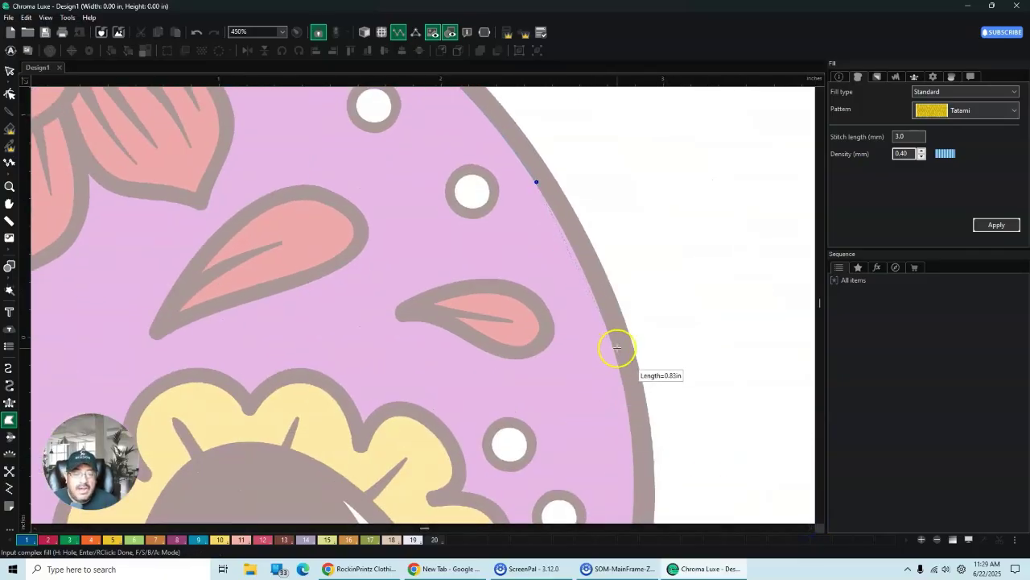
left_click(624, 490)
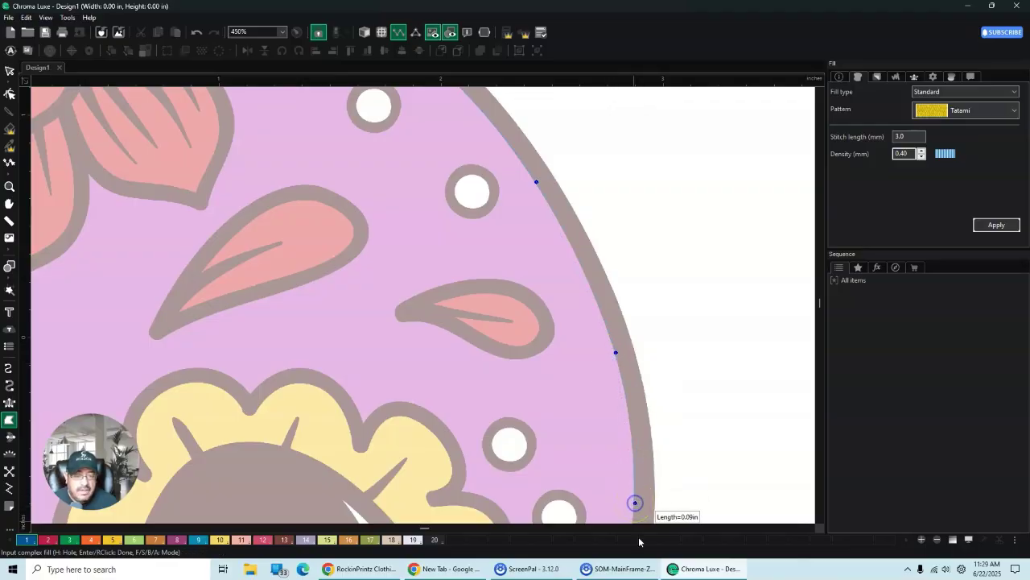
left_click(820, 520)
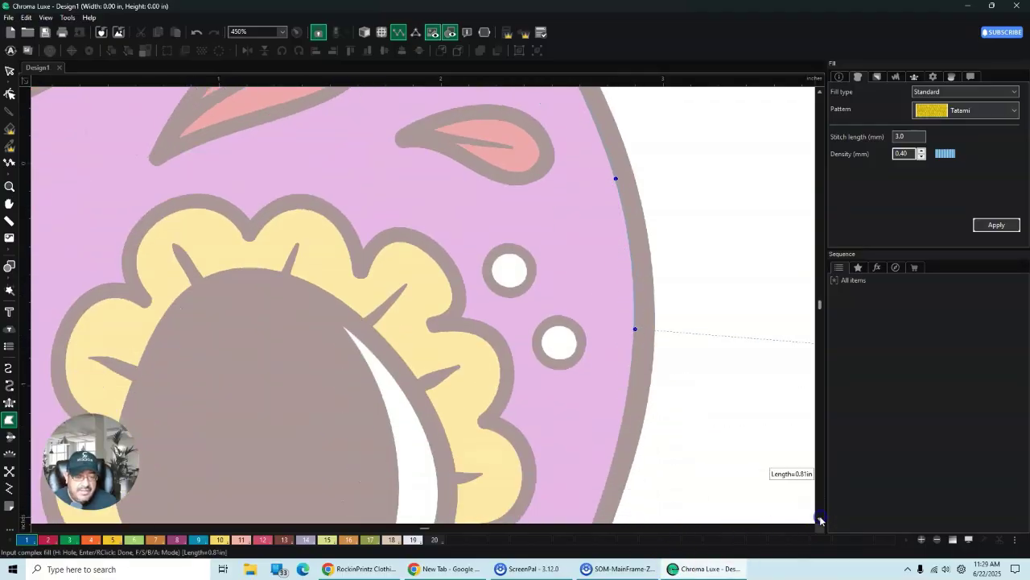
left_click(820, 520)
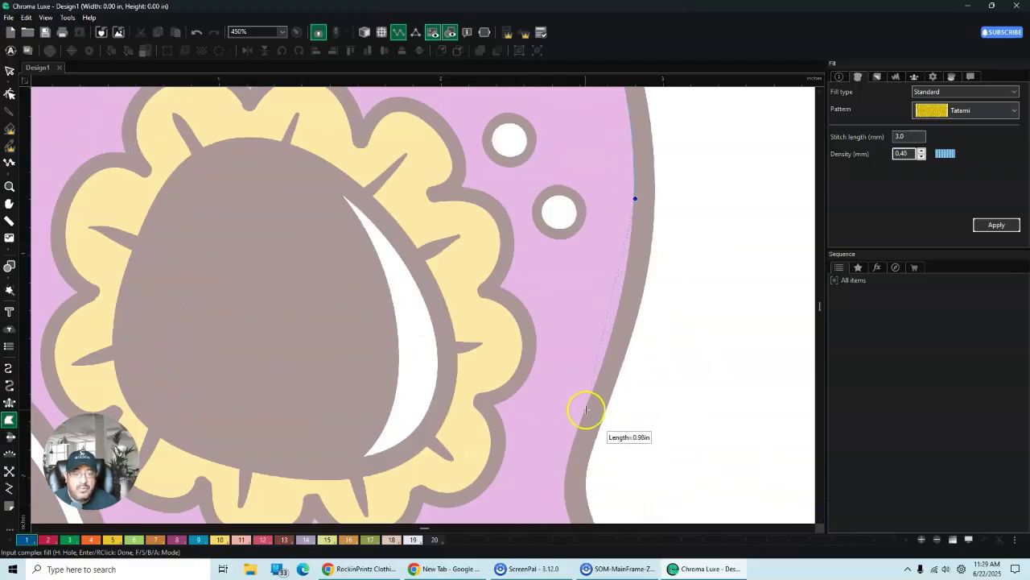
left_click(590, 398)
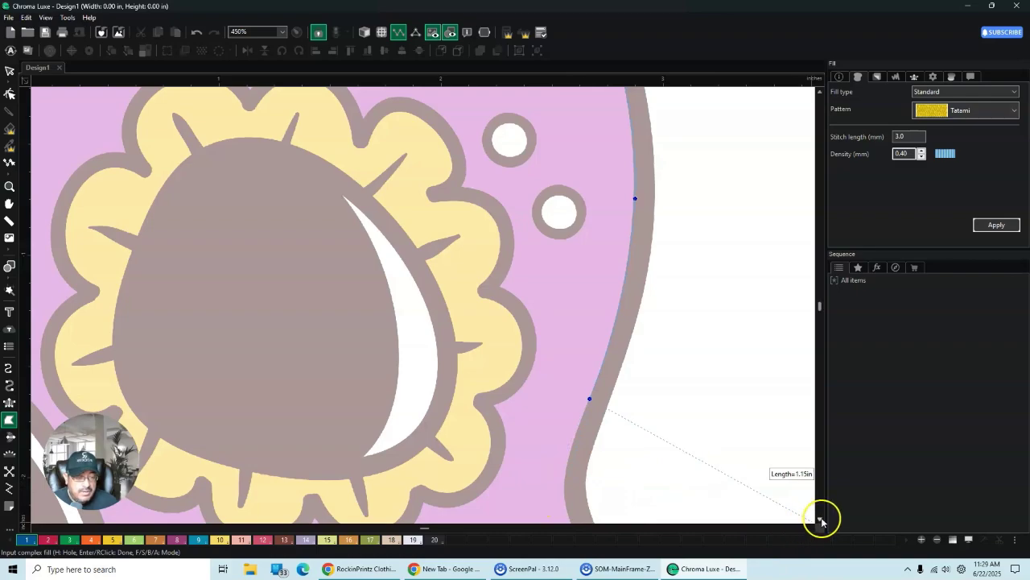
Step: Trace the fill outline through the indentation below the right eye and around the outer curve of the right cheek
scroll(822, 522, "down", 3)
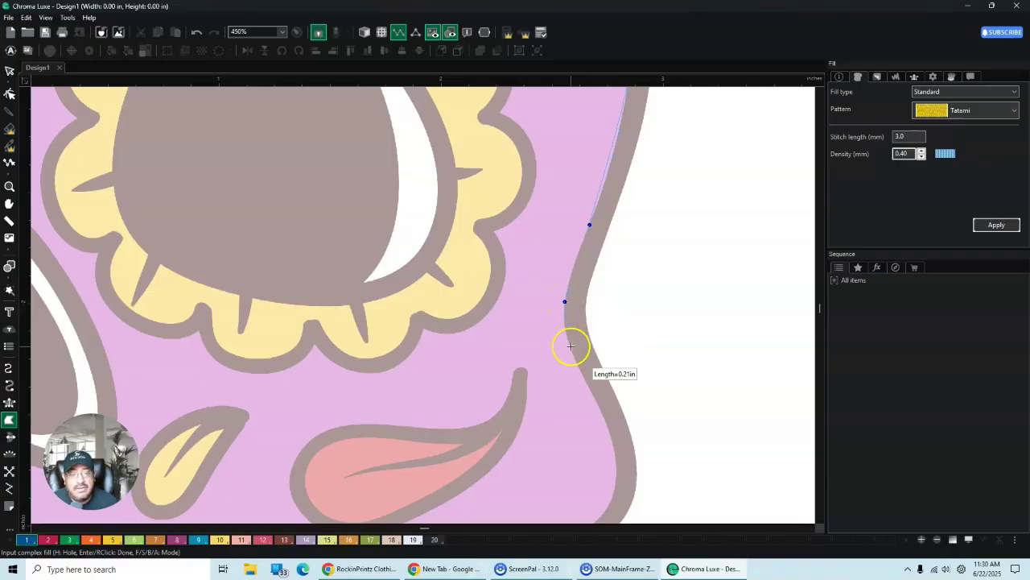
left_click(610, 435)
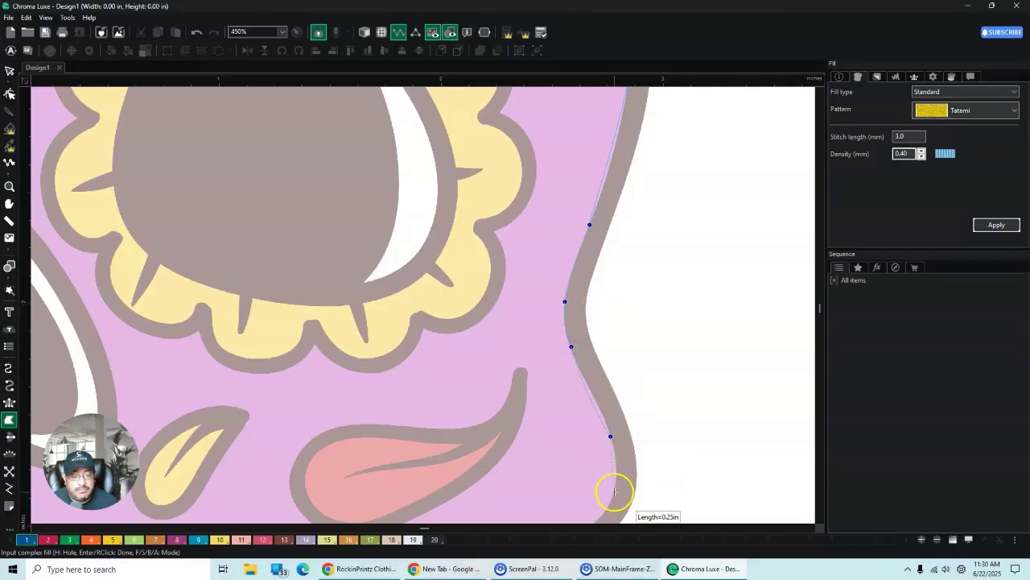
scroll(822, 524, "down", 4)
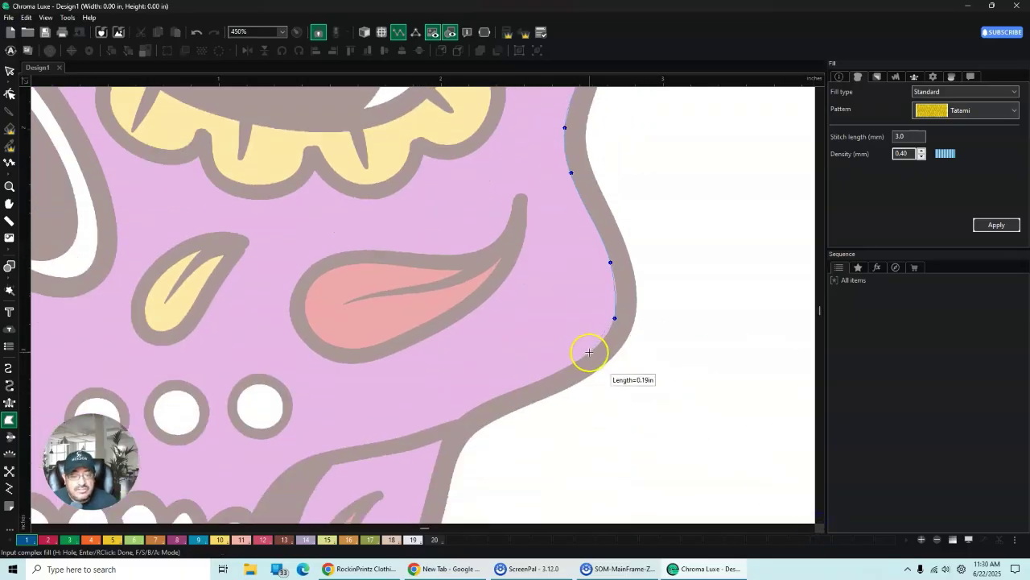
left_click(590, 352)
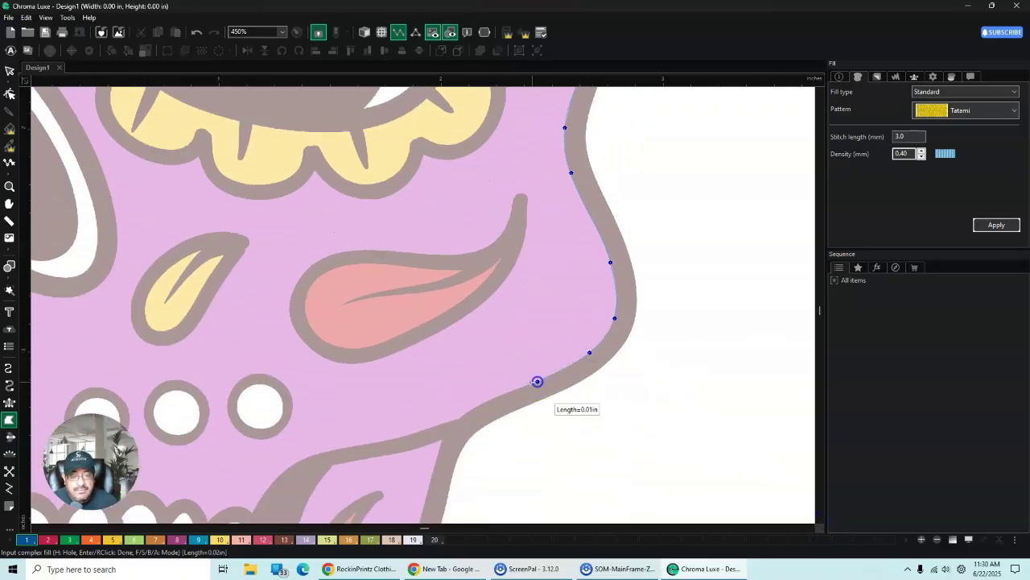
Step: Carry the fill outline inward along the underside of the right cheek, down to the right end of the upper teeth
left_click(458, 417)
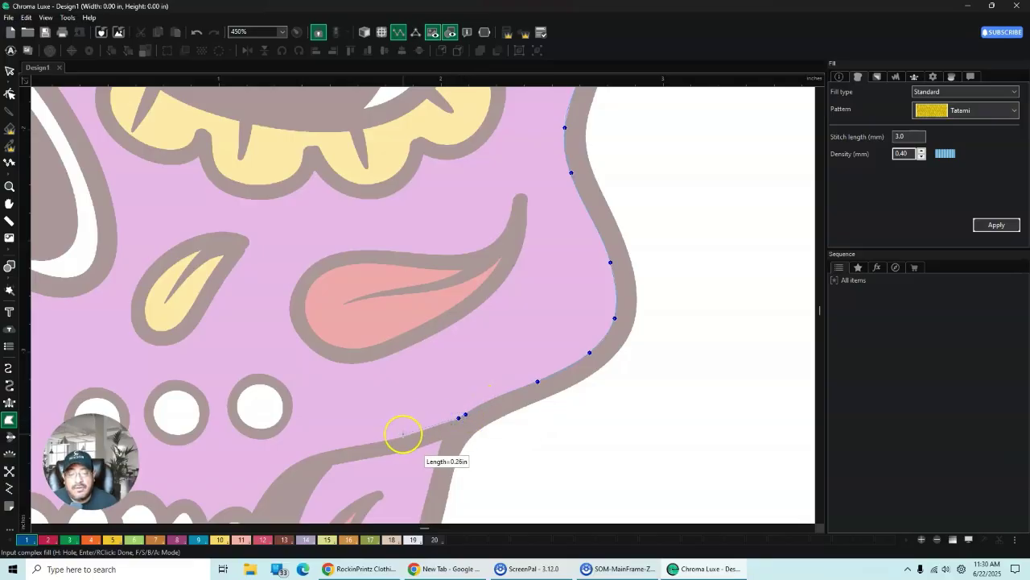
left_click(401, 435)
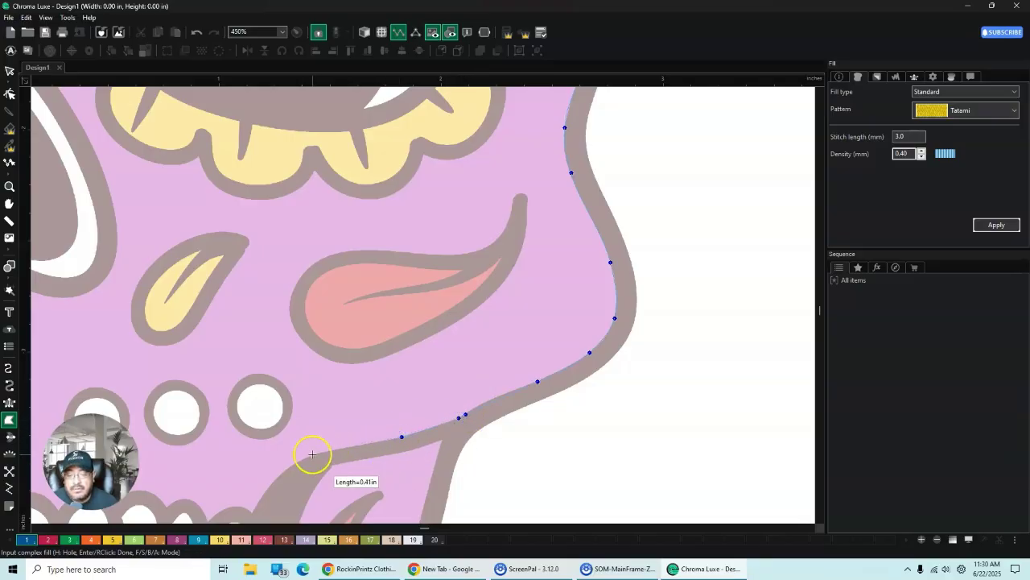
left_click(278, 474)
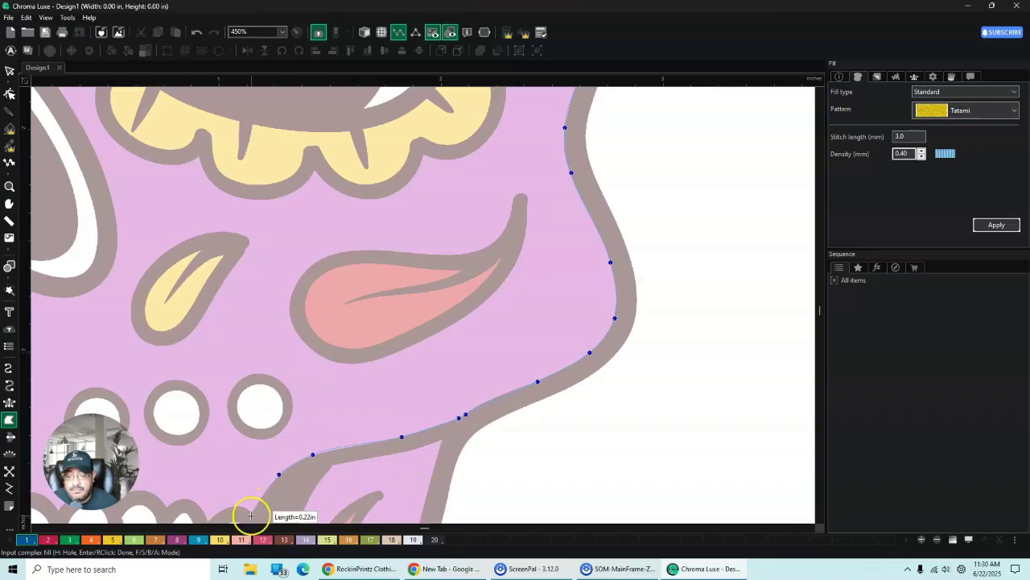
Step: Trace the fill outline over the scalloped tops of the three rightmost upper teeth, placing points in the notches between them
left_click(819, 521)
scroll(820, 521, "down", 3)
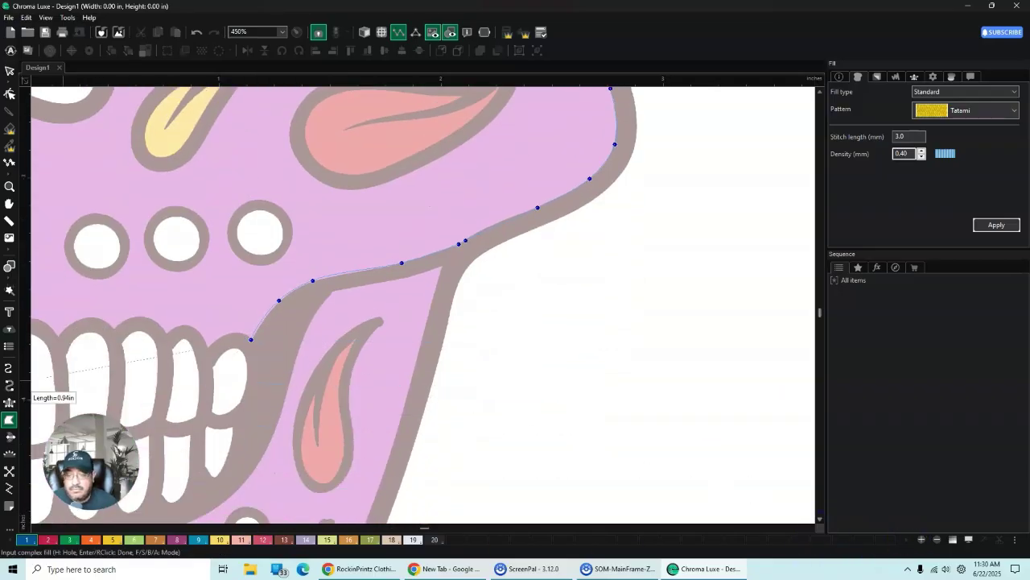
scroll(132, 305, "up", 4)
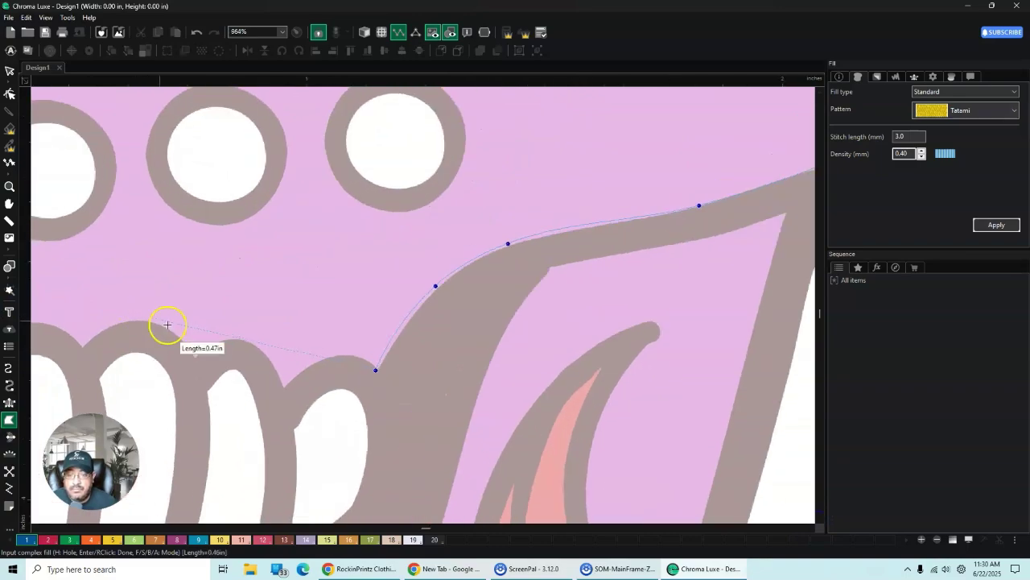
left_click(351, 356)
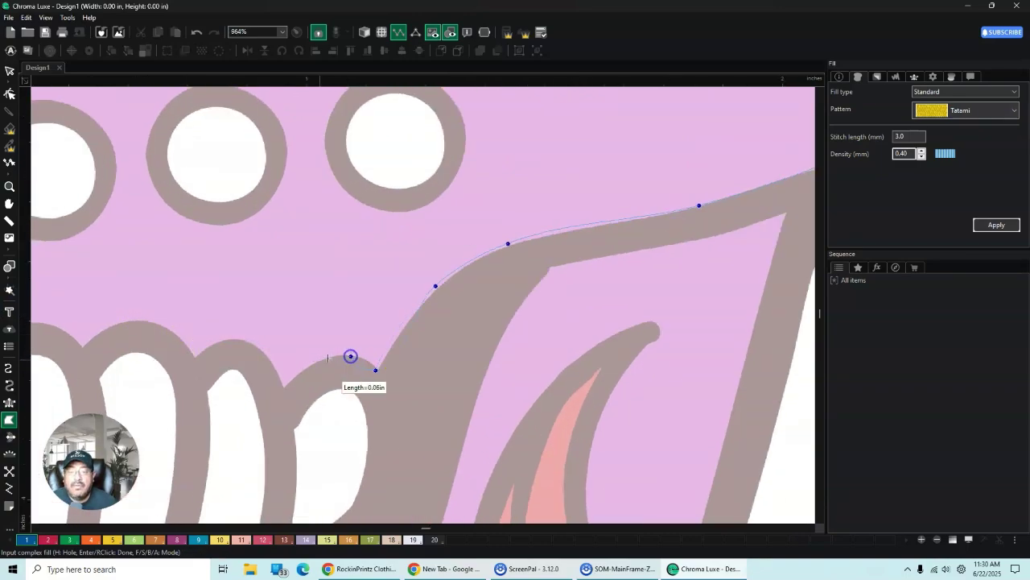
left_click(284, 387)
left_click(256, 343)
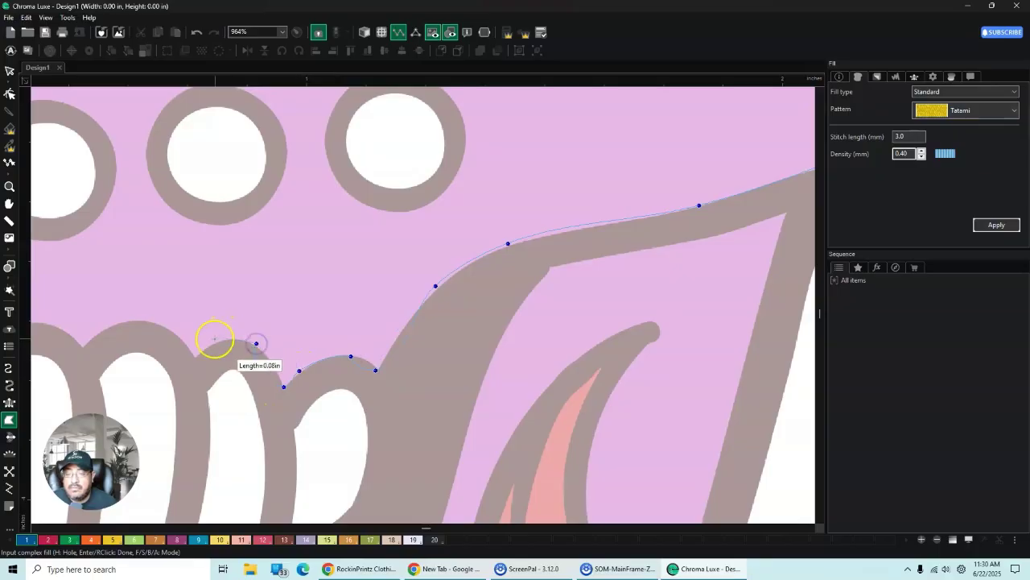
left_click(214, 343)
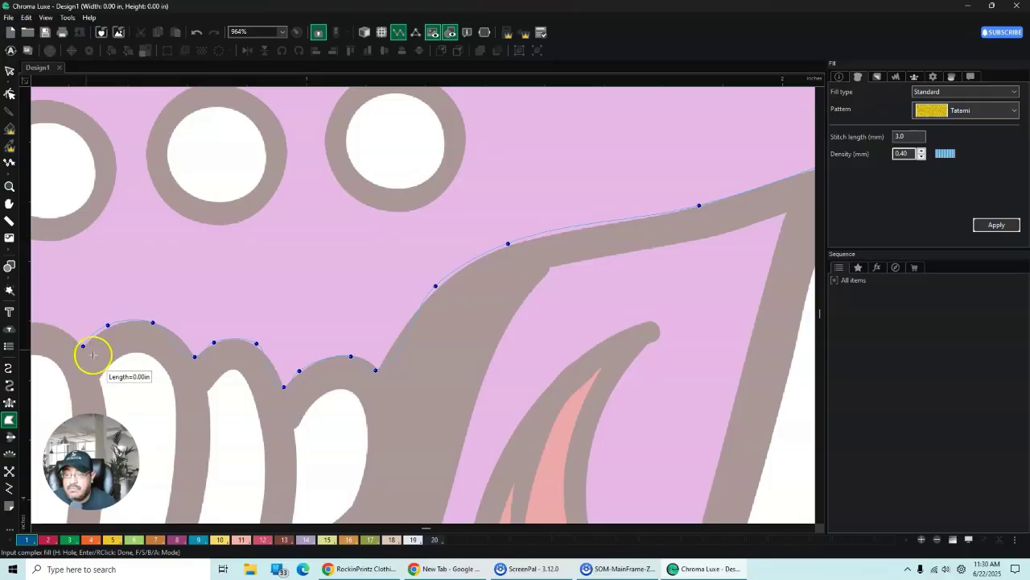
Step: Continue the fill outline leftward over the fourth and fifth upper teeth from the right, following each rounded top
left_click(35, 527)
left_click(35, 527)
left_click(35, 527)
left_click(35, 527)
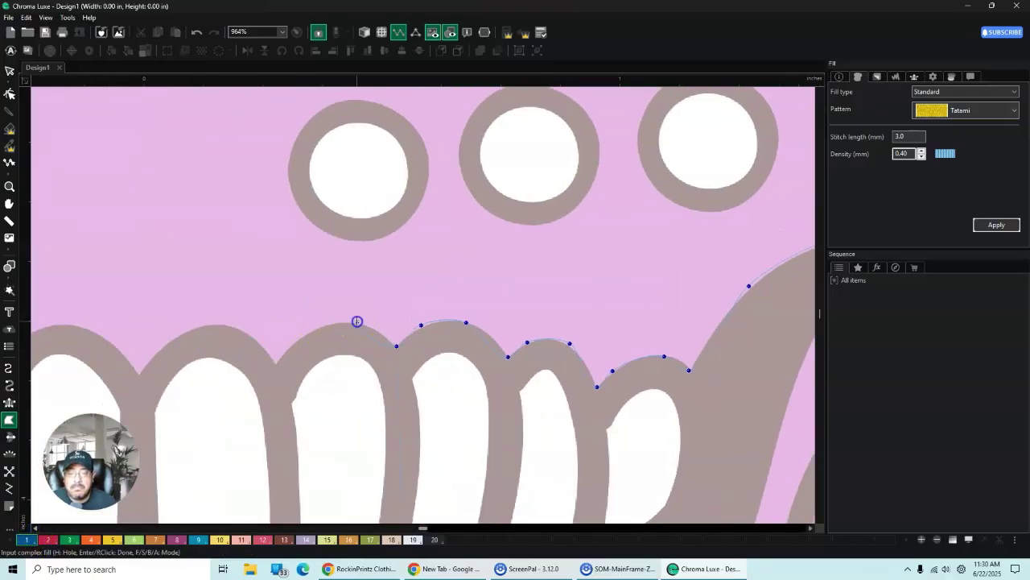
left_click(318, 327)
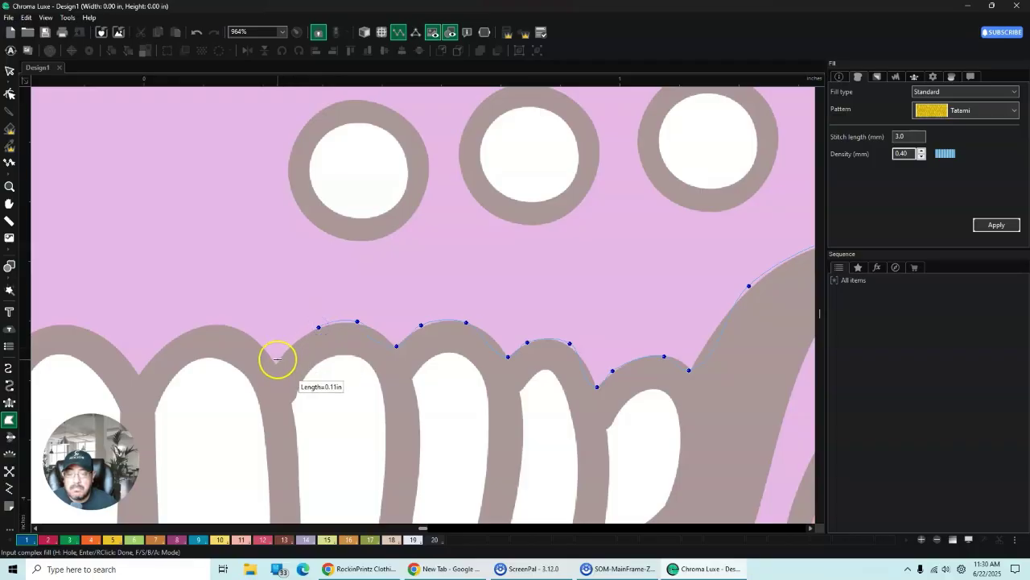
left_click(242, 329)
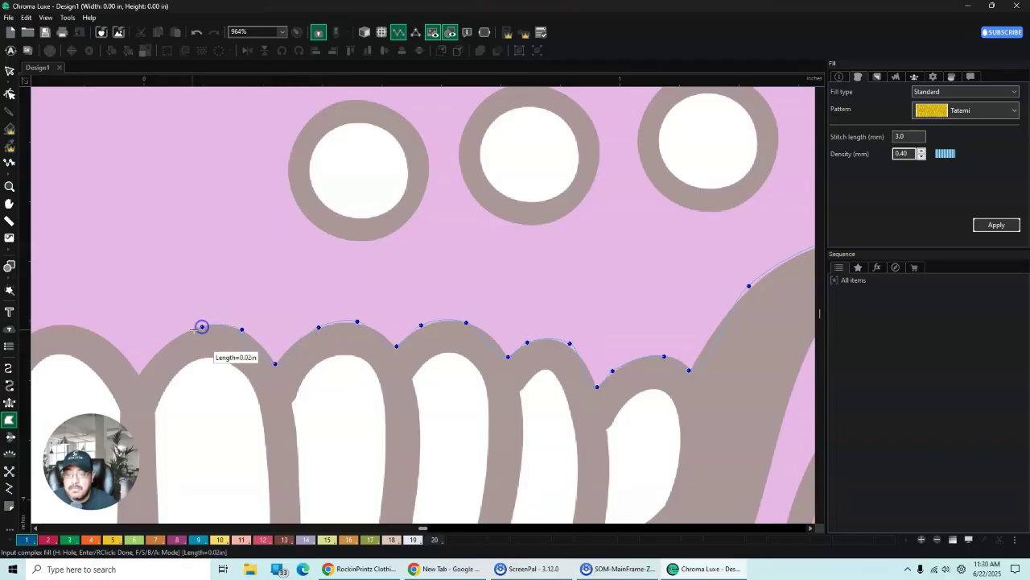
left_click(163, 343)
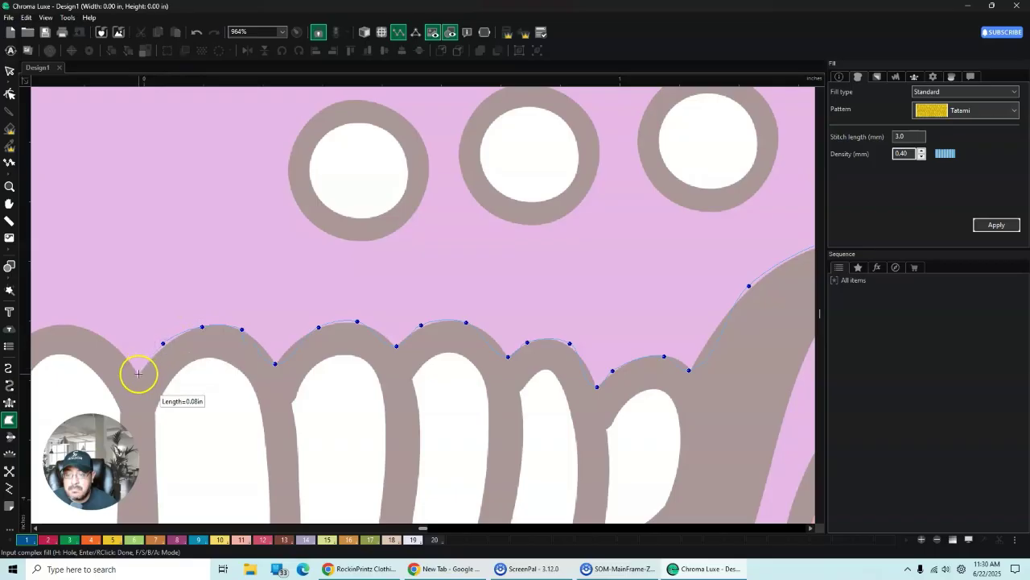
Step: Extend the fill outline over the sixth and seventh upper teeth from the right and onto the top of the eighth
left_click(100, 334)
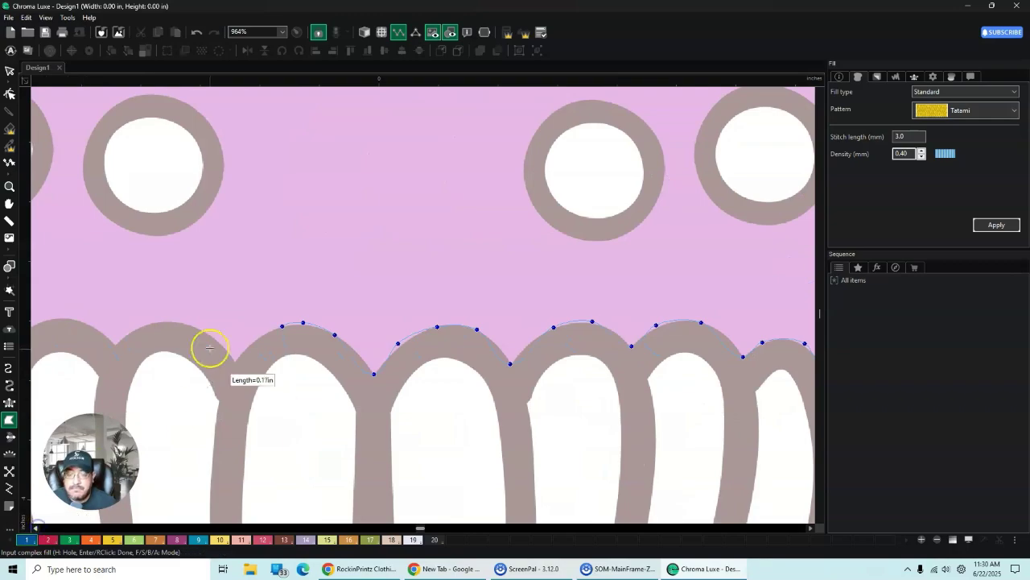
left_click(236, 358)
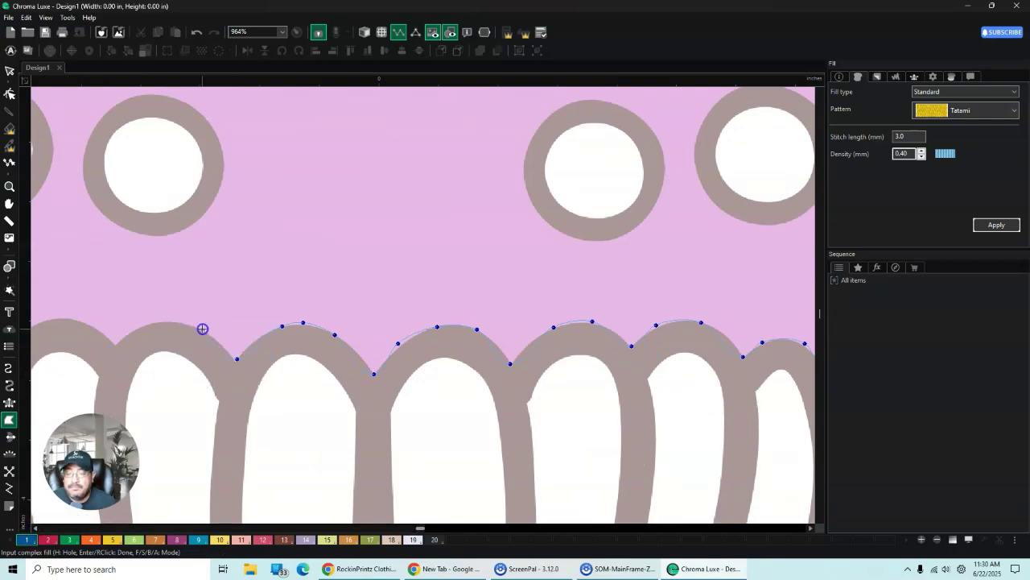
left_click(202, 329)
left_click(147, 323)
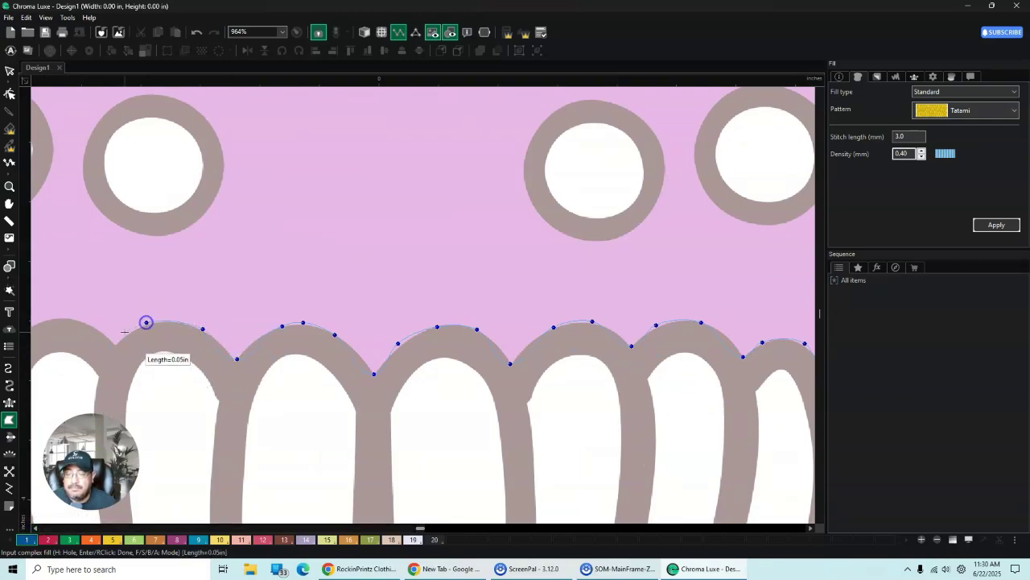
left_click(78, 319)
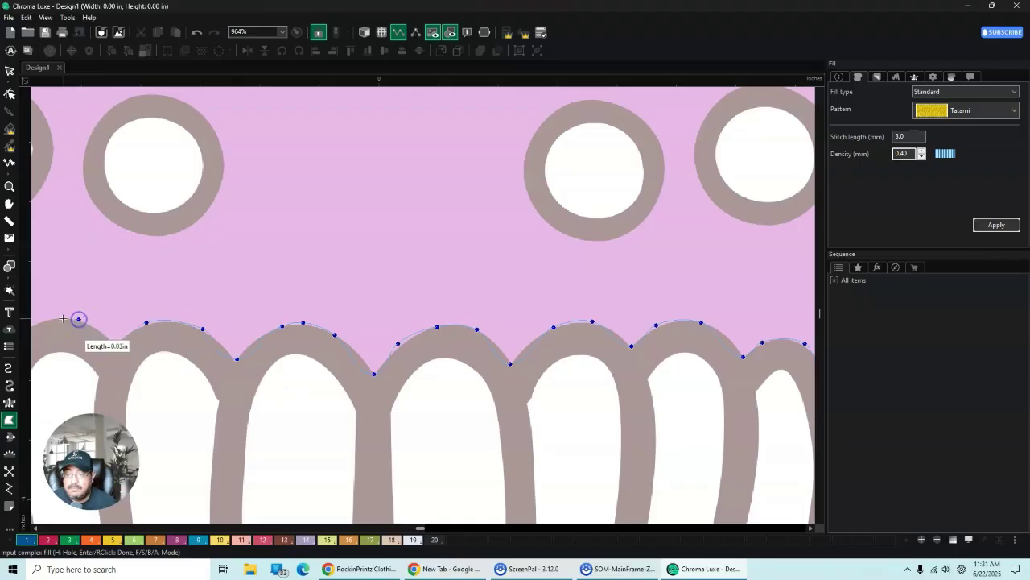
Step: Trace the fill outline over the remaining leftmost upper teeth and start up the inner edge of the left cheek border
left_click(37, 527)
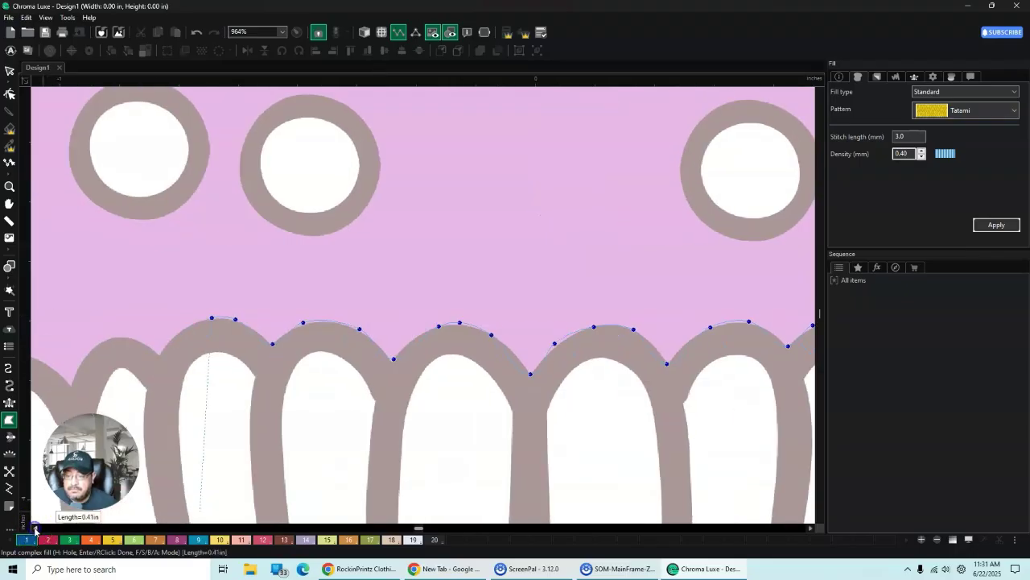
left_click(316, 355)
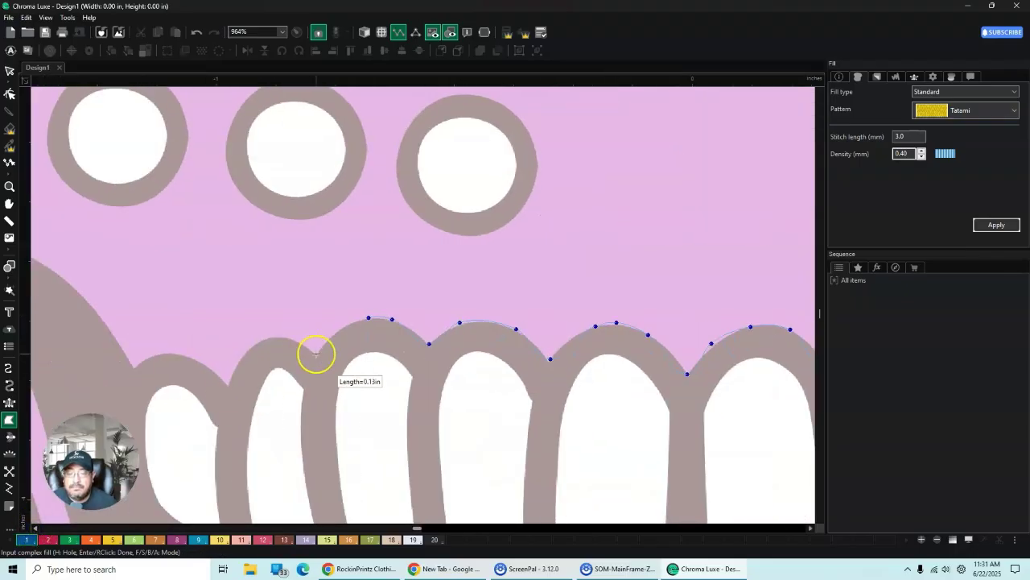
left_click(290, 338)
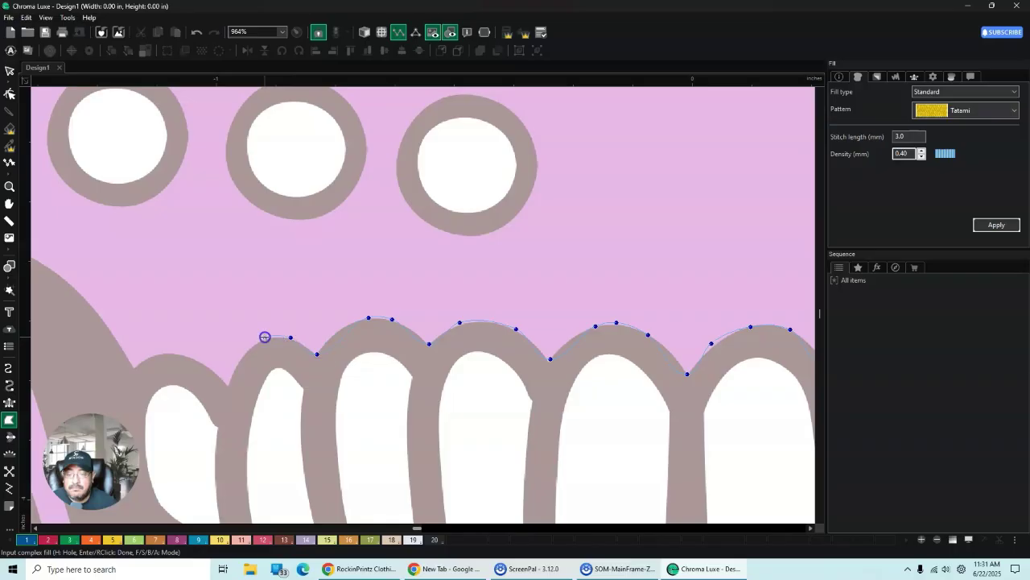
left_click(265, 336)
left_click(227, 383)
left_click(176, 353)
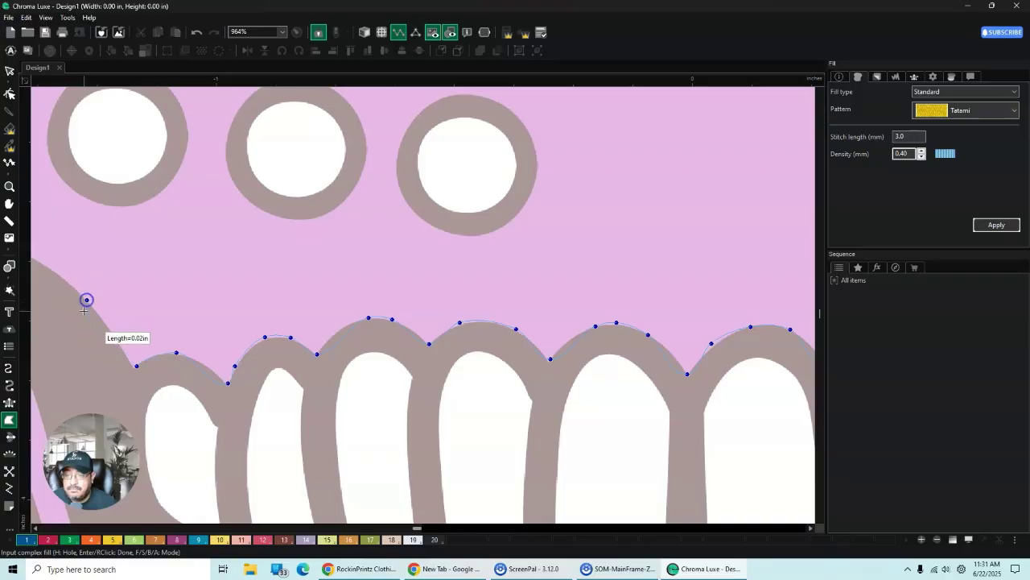
scroll(55, 535, "left", 5)
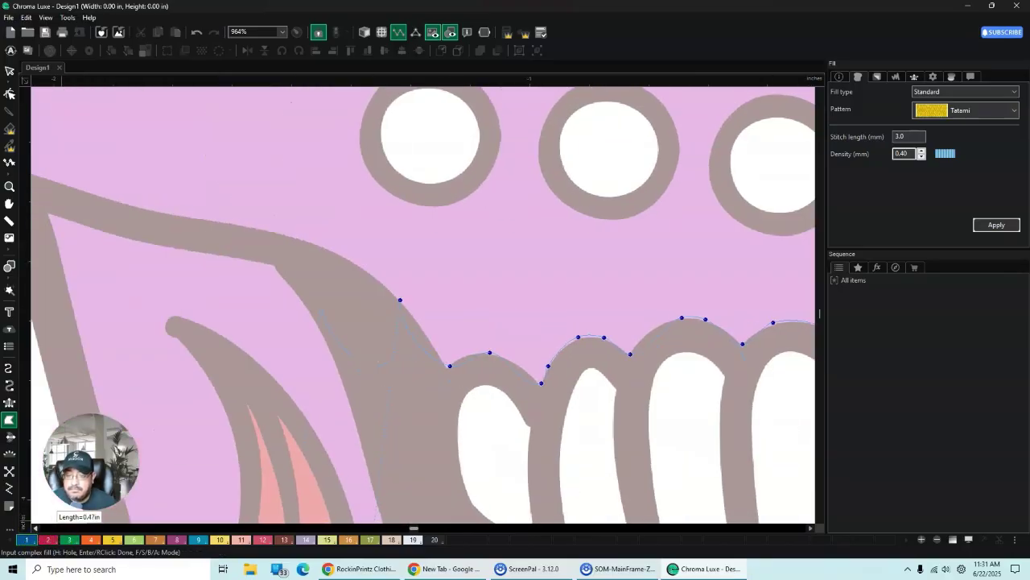
Step: Extend the fill outline along the upper edge of the left cheek border to its junction with the jaw
left_click(339, 256)
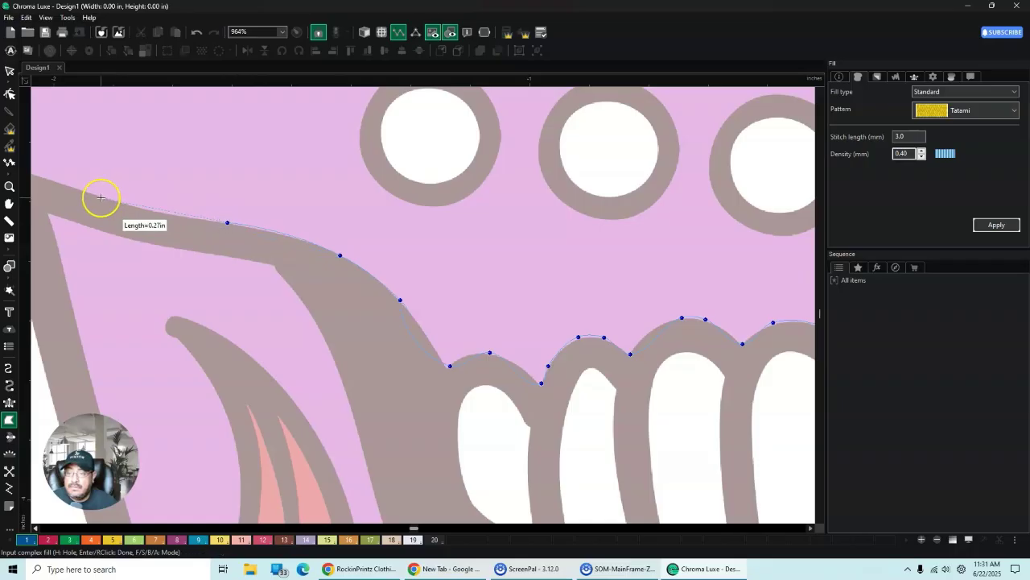
left_click(59, 183)
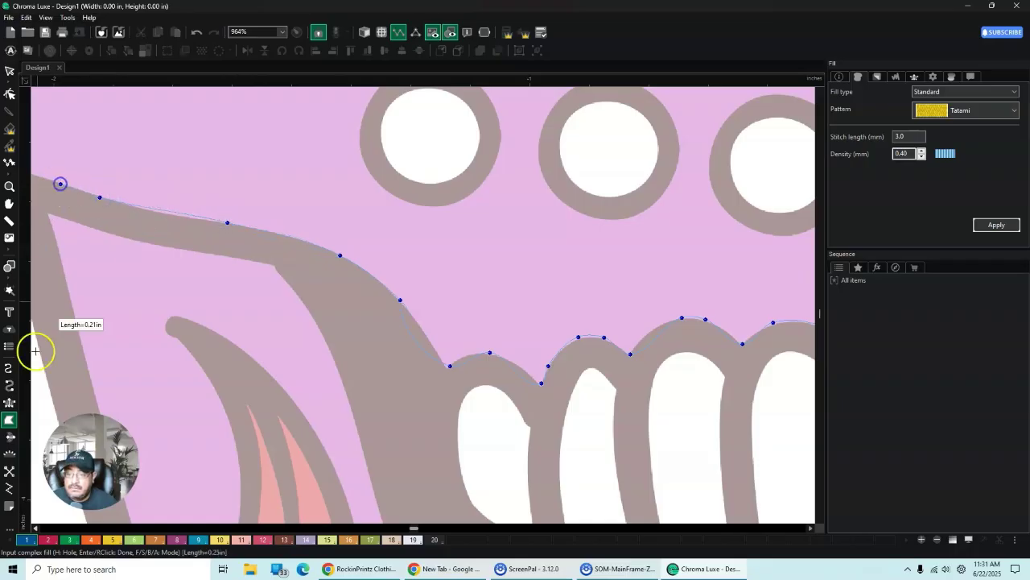
left_click(34, 528)
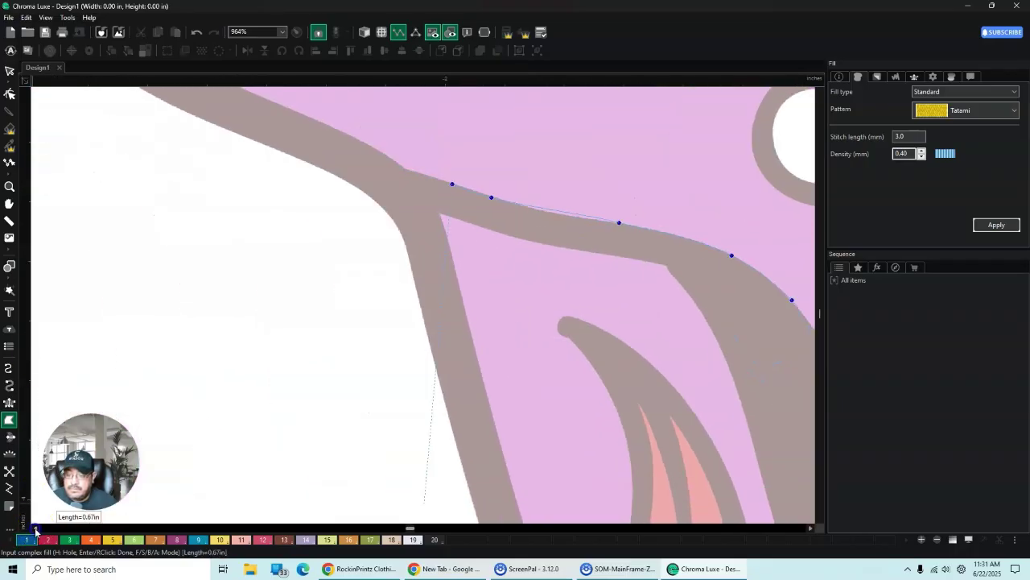
left_click(819, 94)
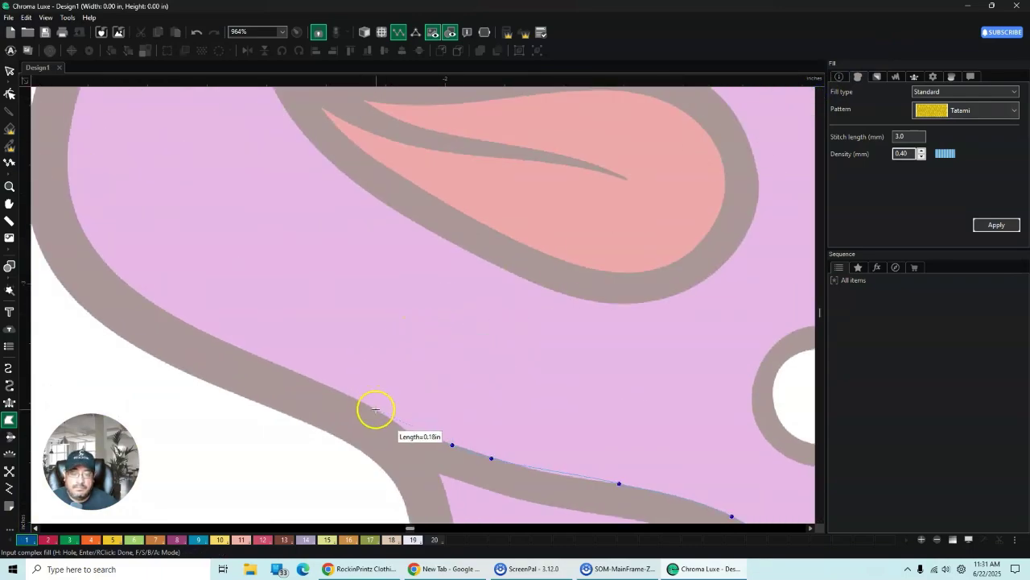
left_click(405, 431)
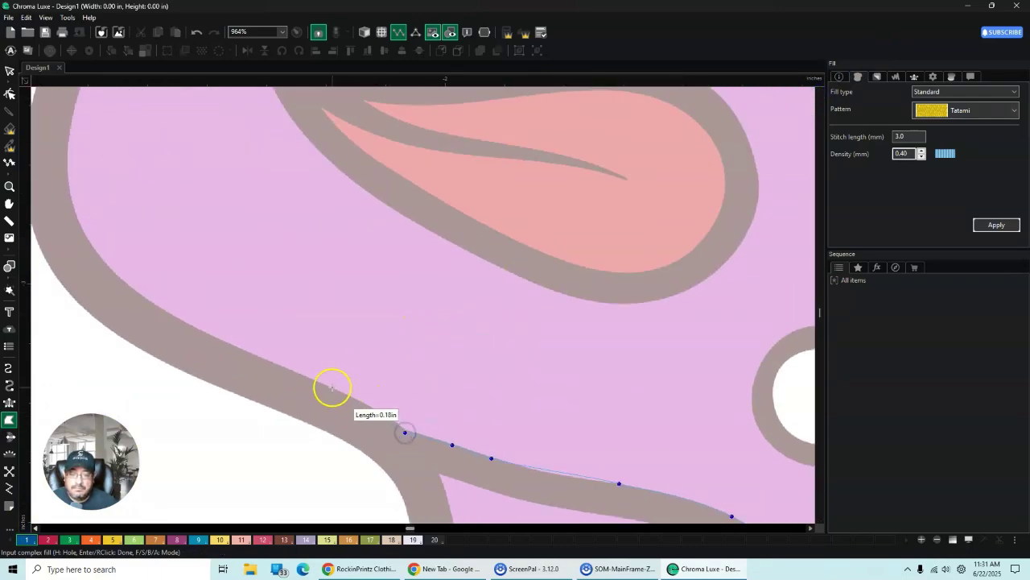
Step: Trace the fill outline around the rounded left cheek, following the inner edge of the skull border
left_click(187, 322)
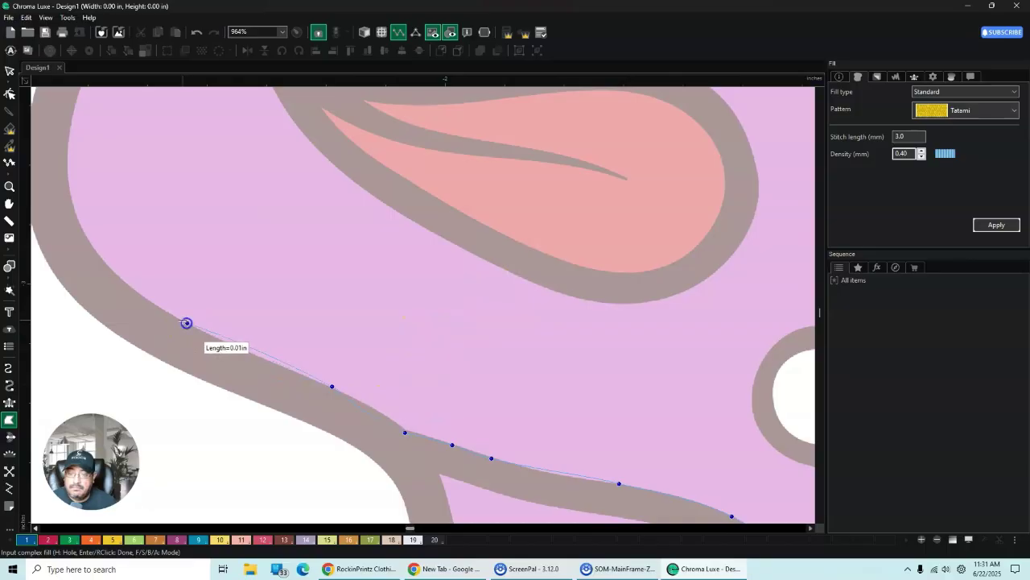
left_click(110, 267)
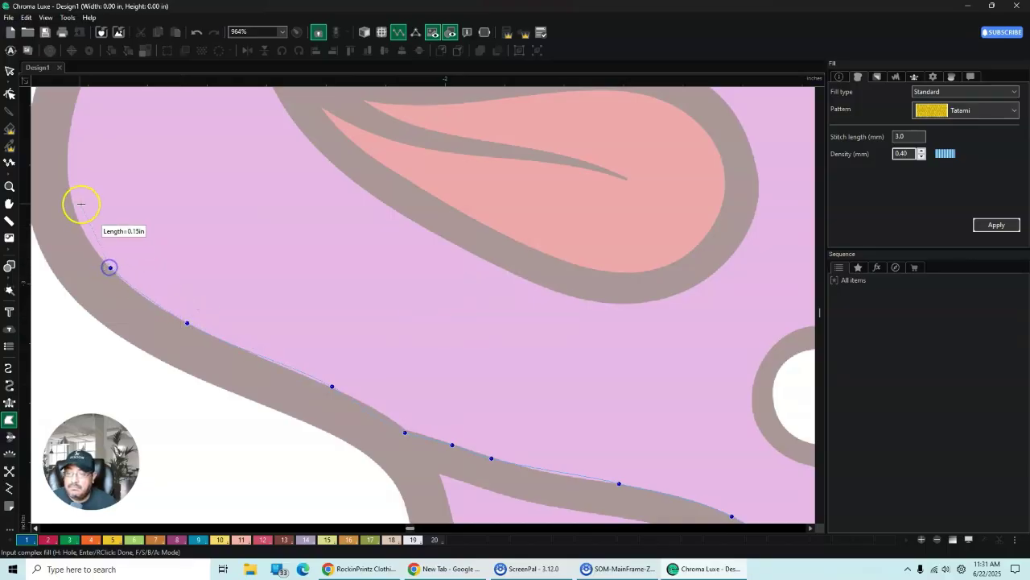
left_click(70, 201)
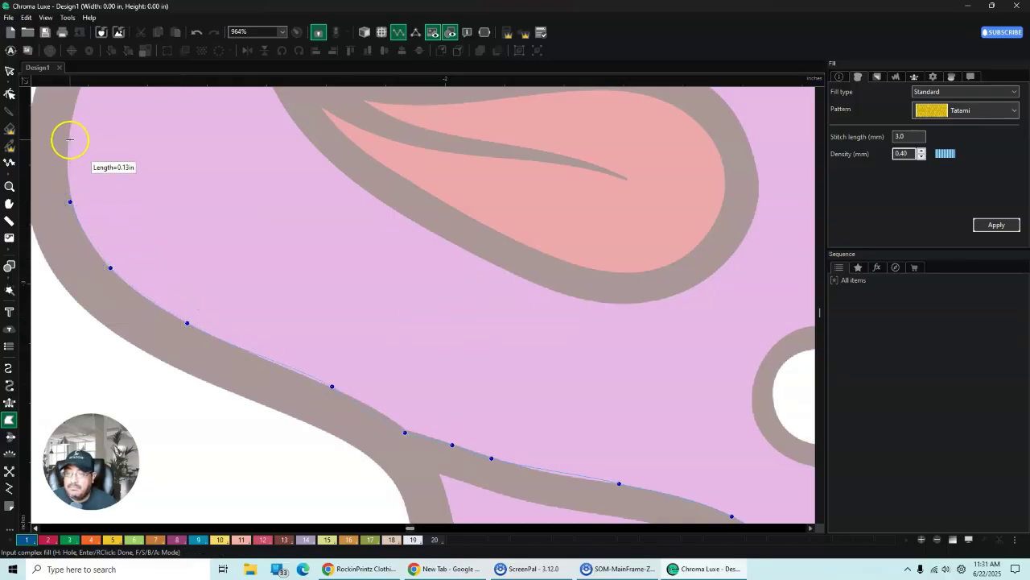
left_click(74, 103)
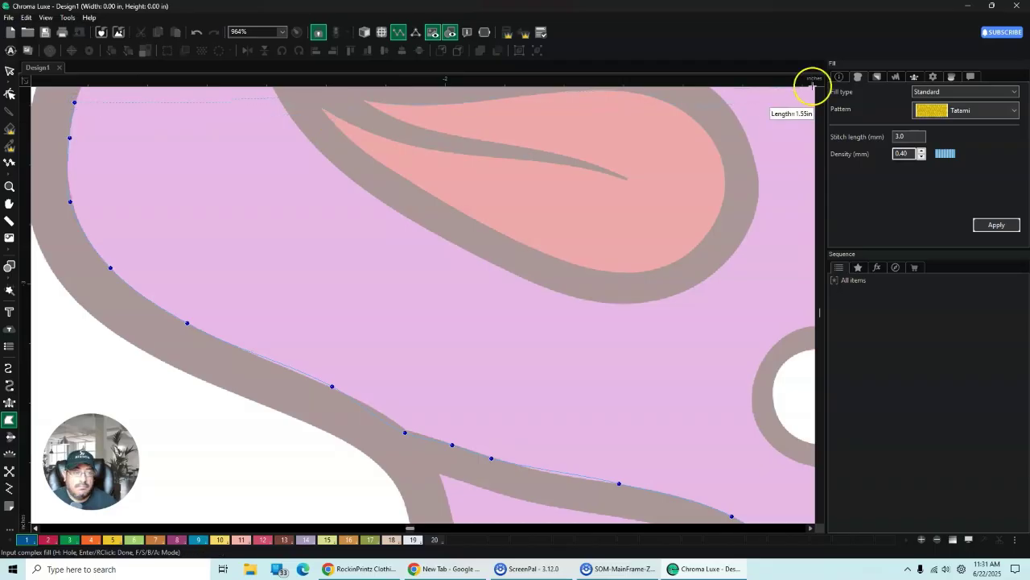
Step: Continue the outline up the inner edge of the left border past the narrow temple and complete the head's fill
left_click(819, 94)
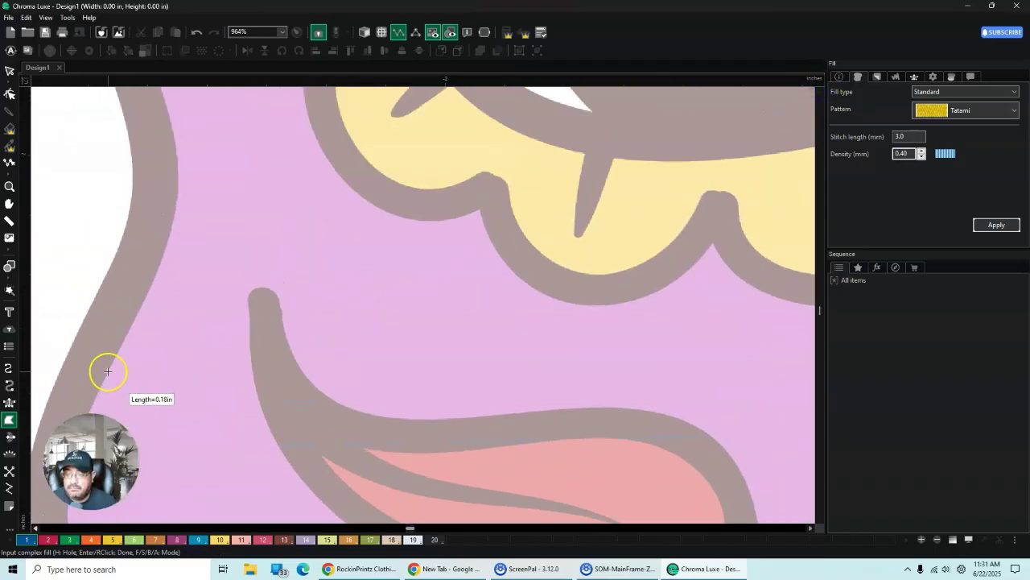
left_click(108, 371)
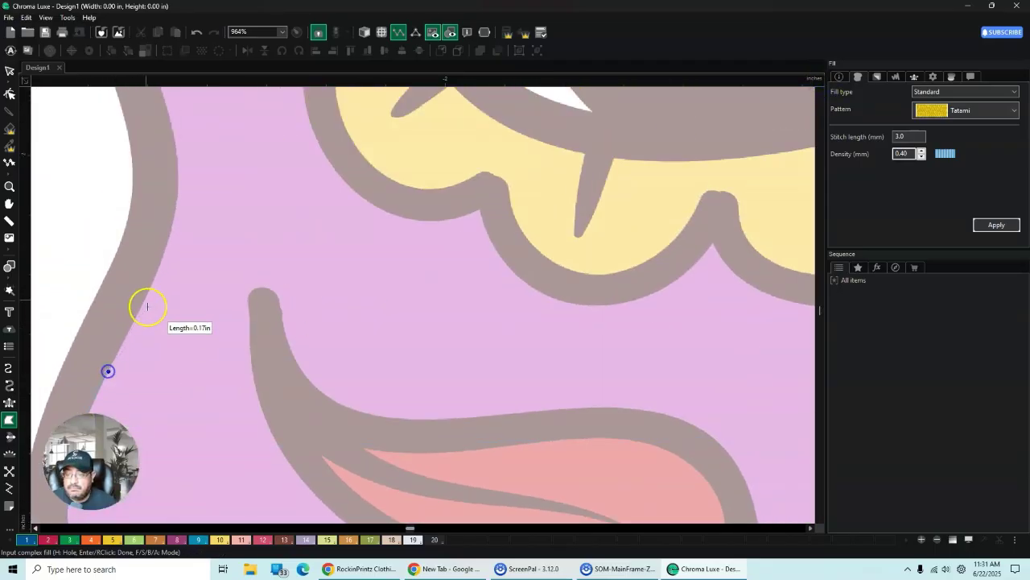
left_click(177, 198)
left_click(169, 120)
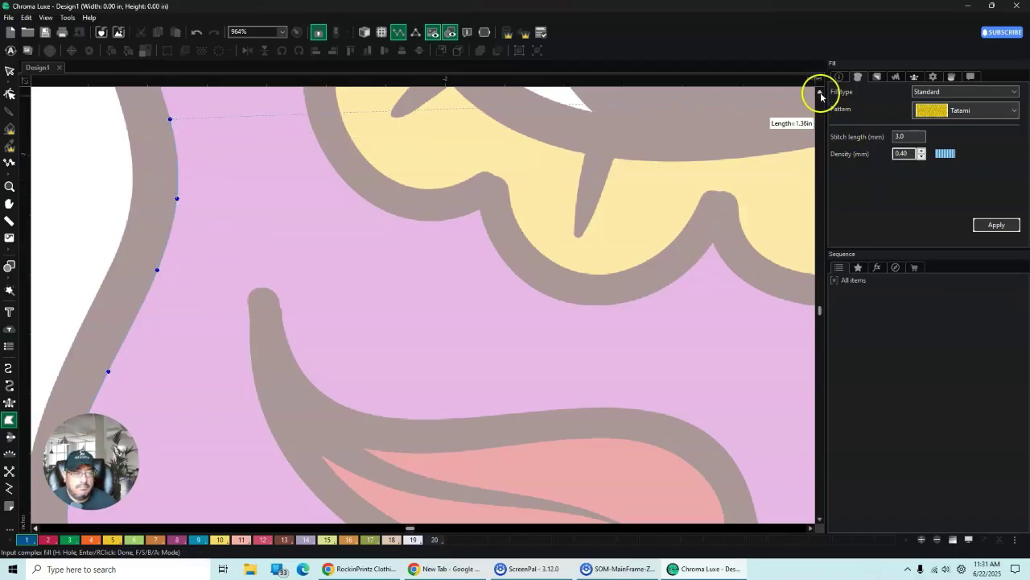
scroll(821, 95, "up", 5)
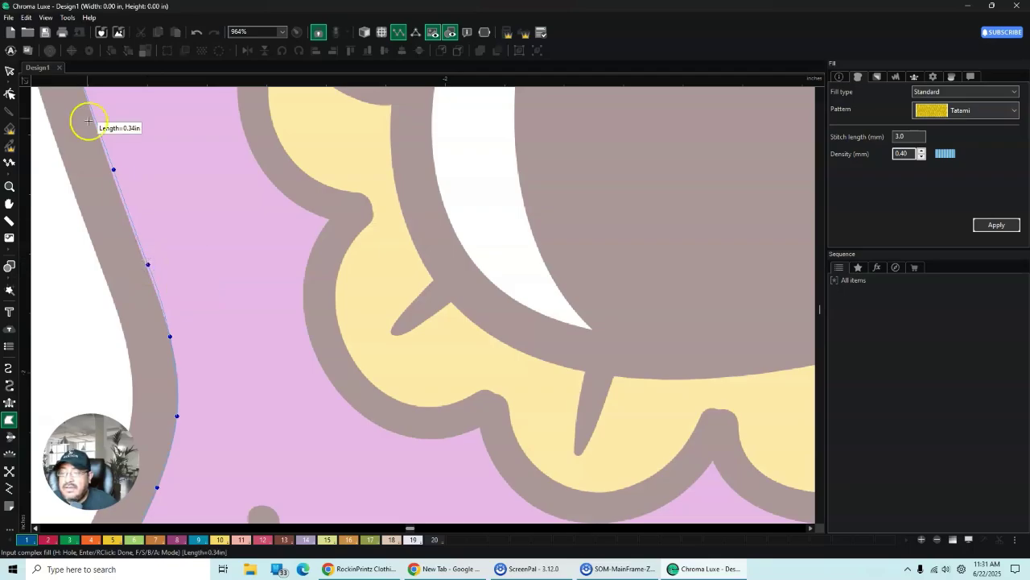
left_click(10, 71)
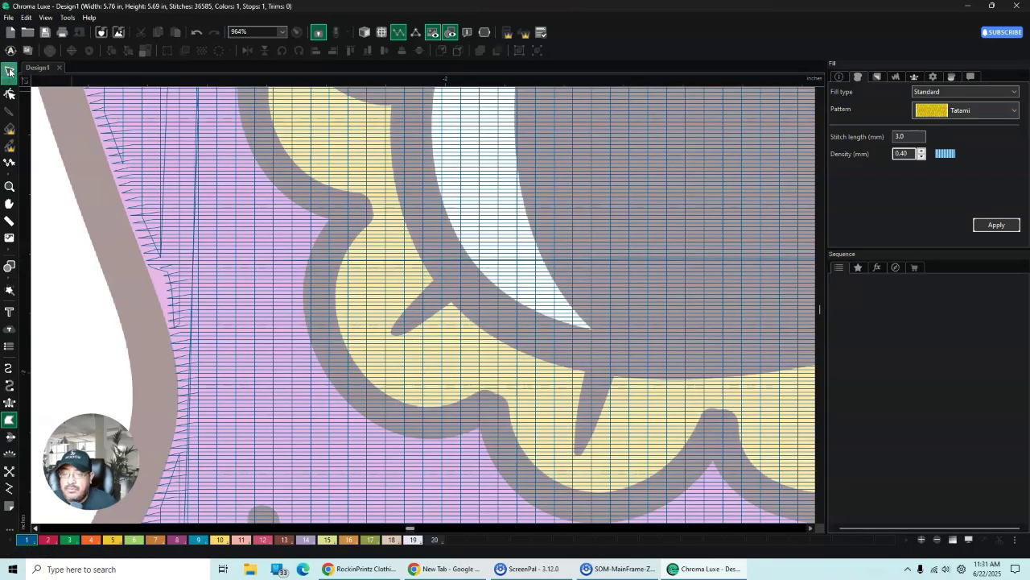
Step: Select the head fill and display its stitches in the 3D preview
left_click(345, 230)
scroll(395, 282, "down", 6)
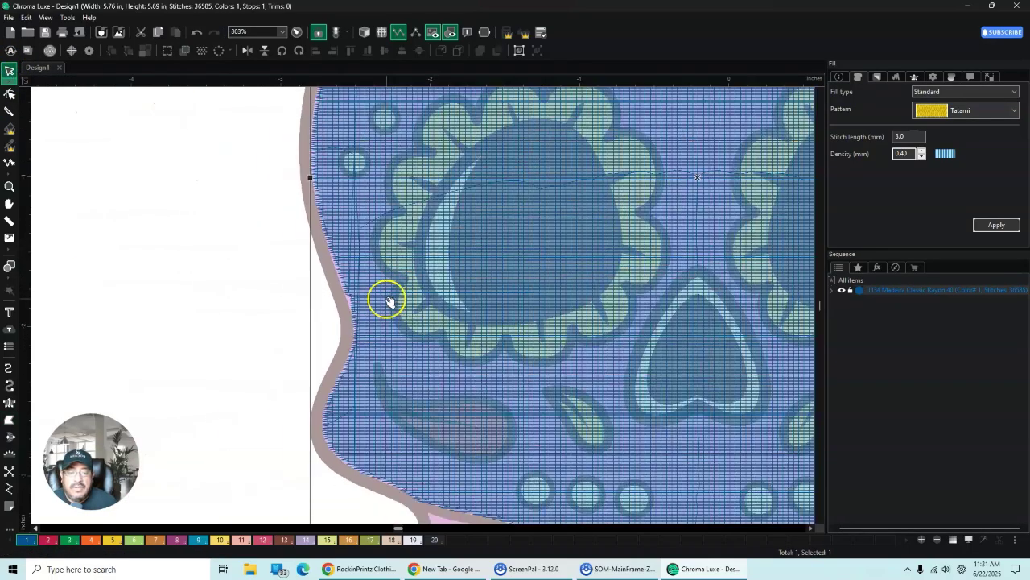
scroll(388, 301, "down", 4)
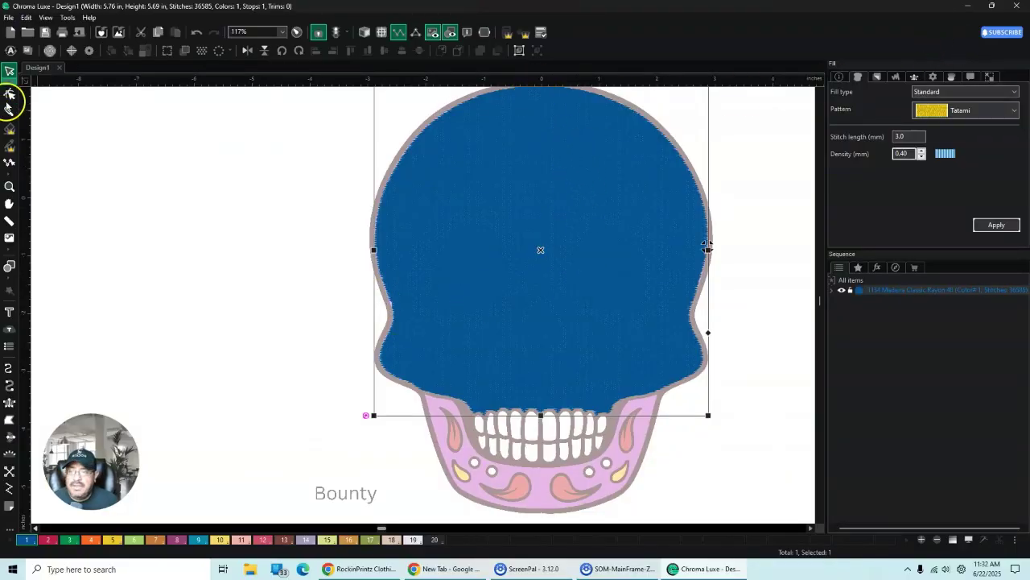
left_click(365, 34)
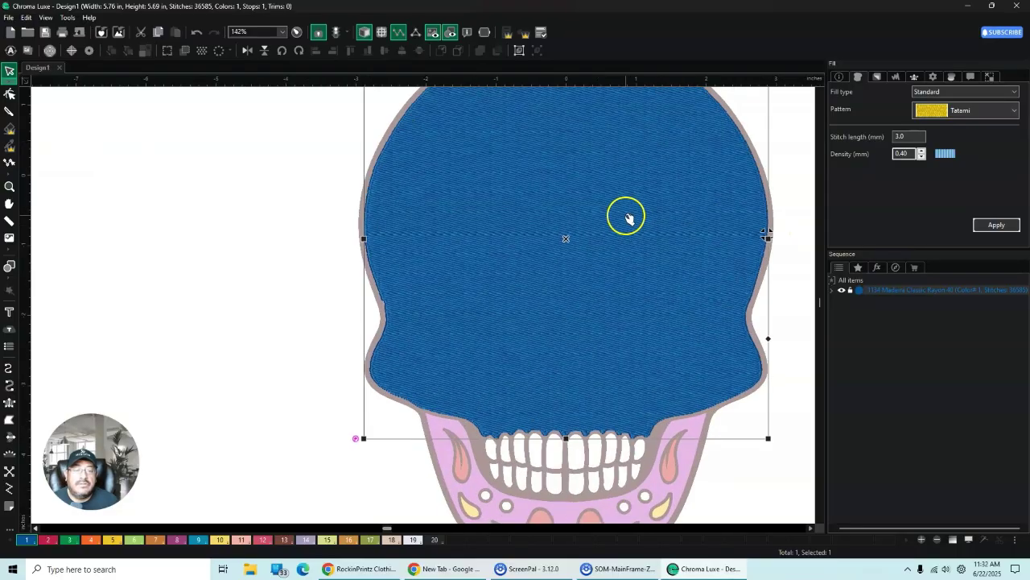
scroll(628, 216, "down", 3)
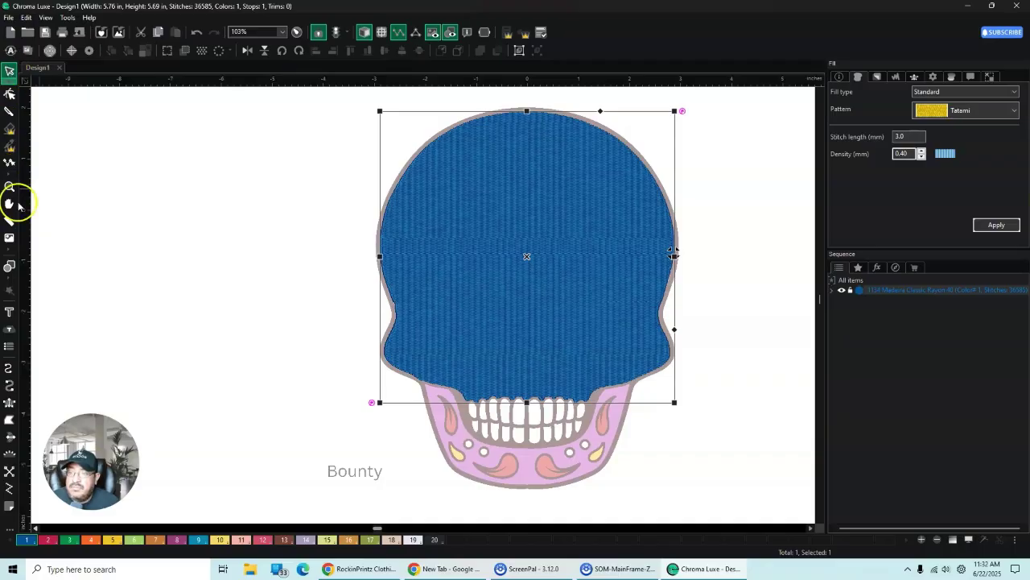
left_click(10, 237)
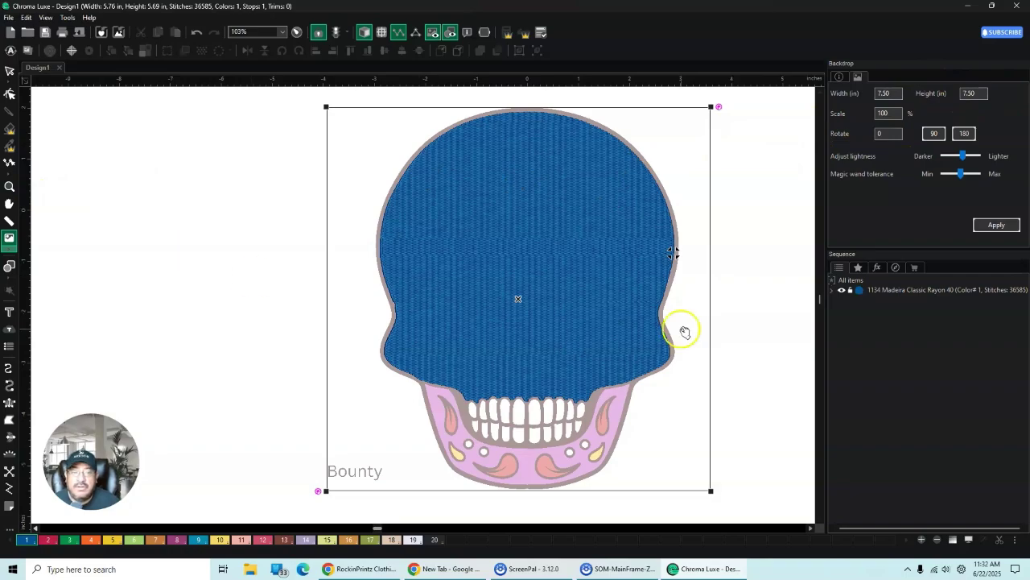
left_click(9, 71)
left_click(782, 368)
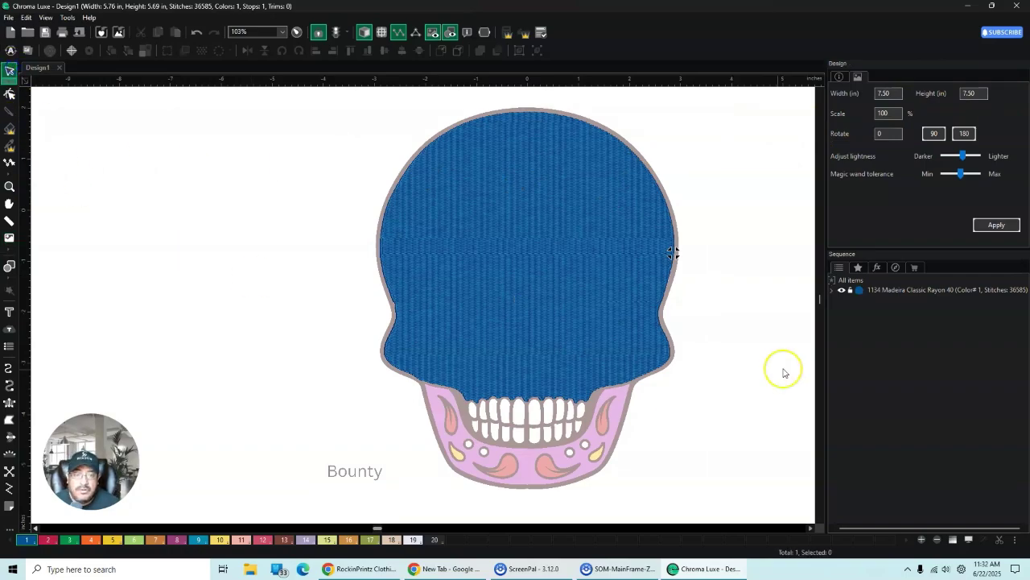
scroll(617, 251, "up", 5)
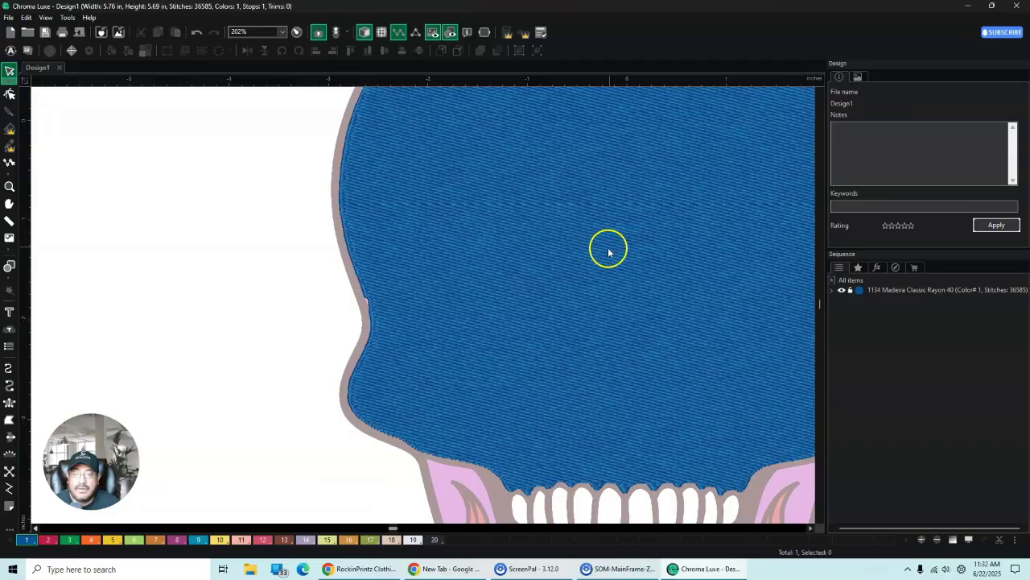
scroll(608, 252, "down", 4)
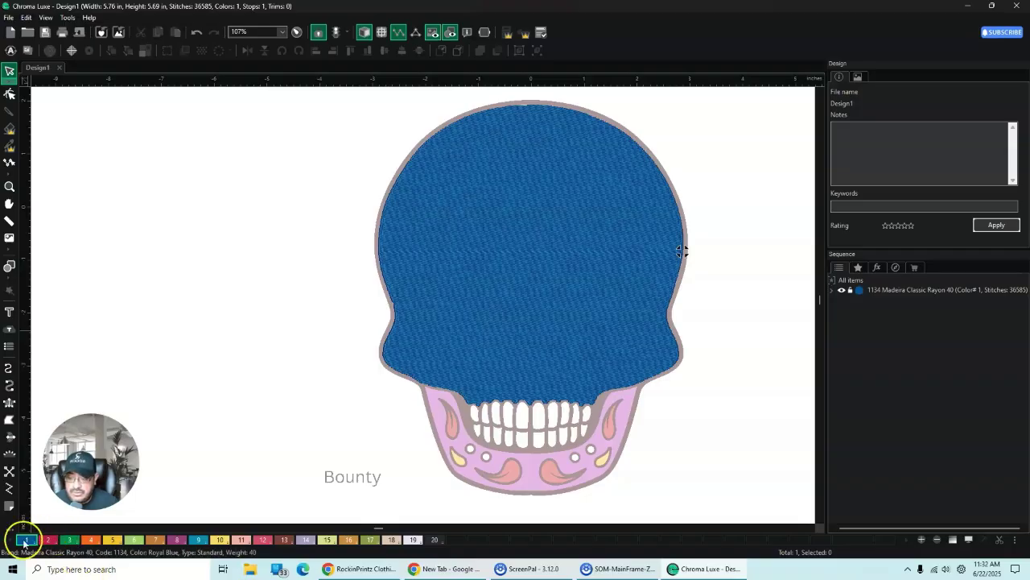
left_click(858, 77)
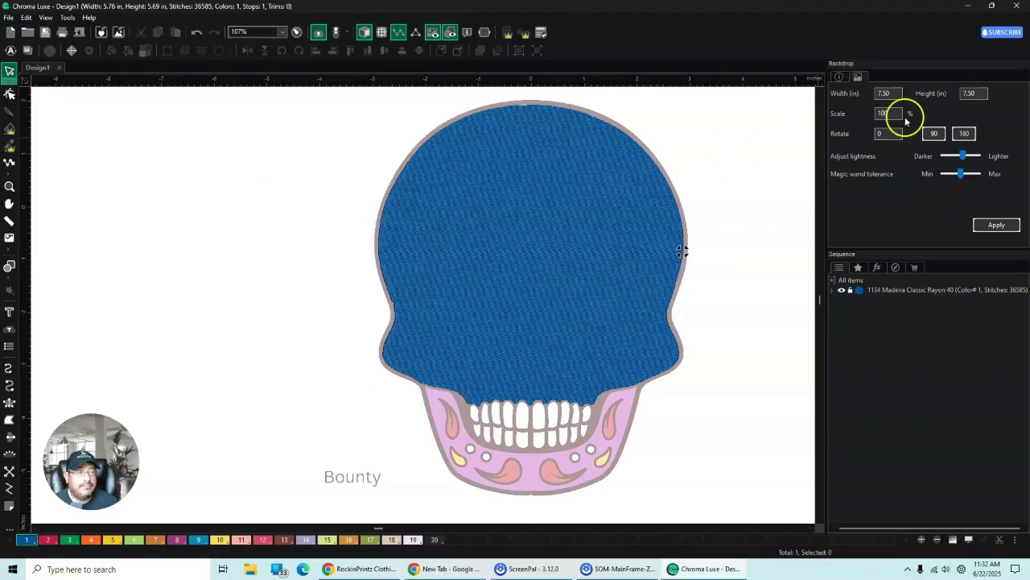
left_click(839, 76)
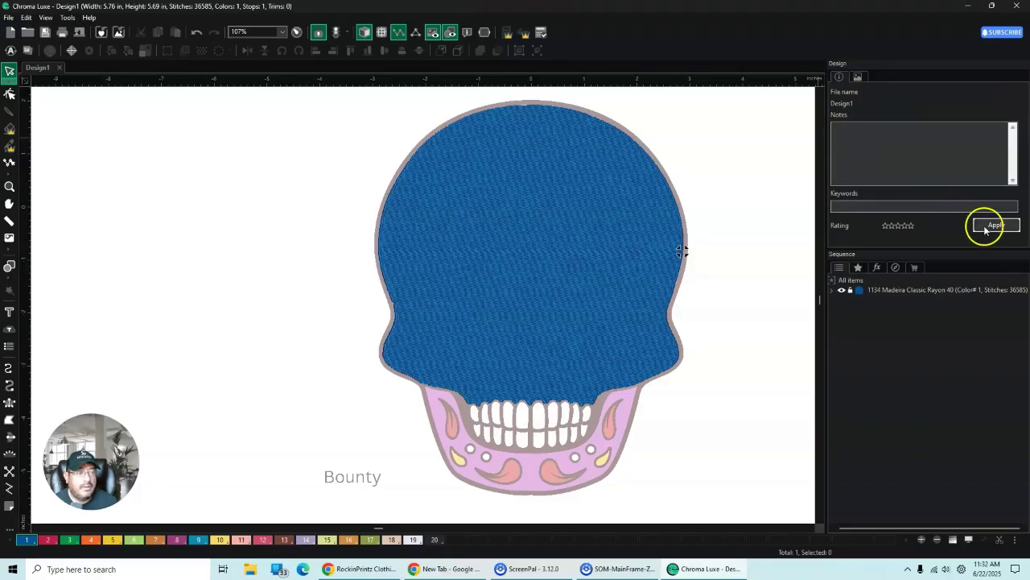
Step: Change the head fill's thread, colour 1, to Madeira Classic Rayon 40 shade 1031 Frosted Lavender #40
left_click(582, 285)
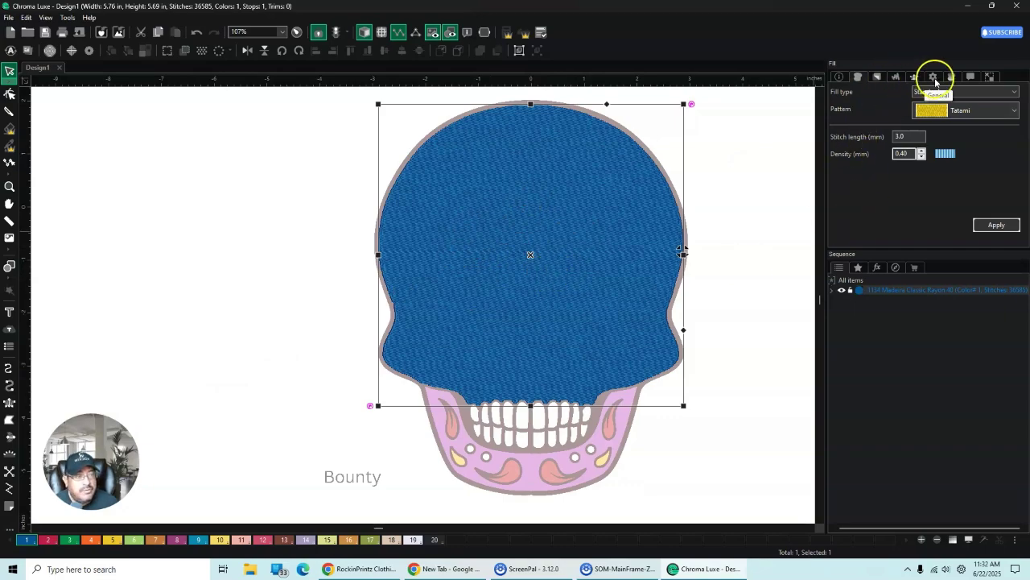
left_click(970, 77)
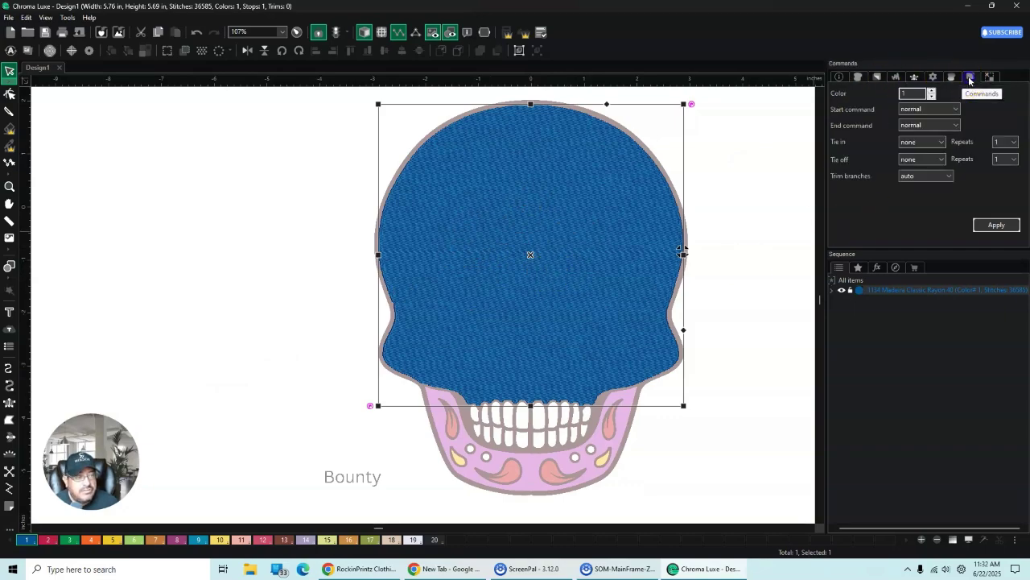
left_click(912, 94)
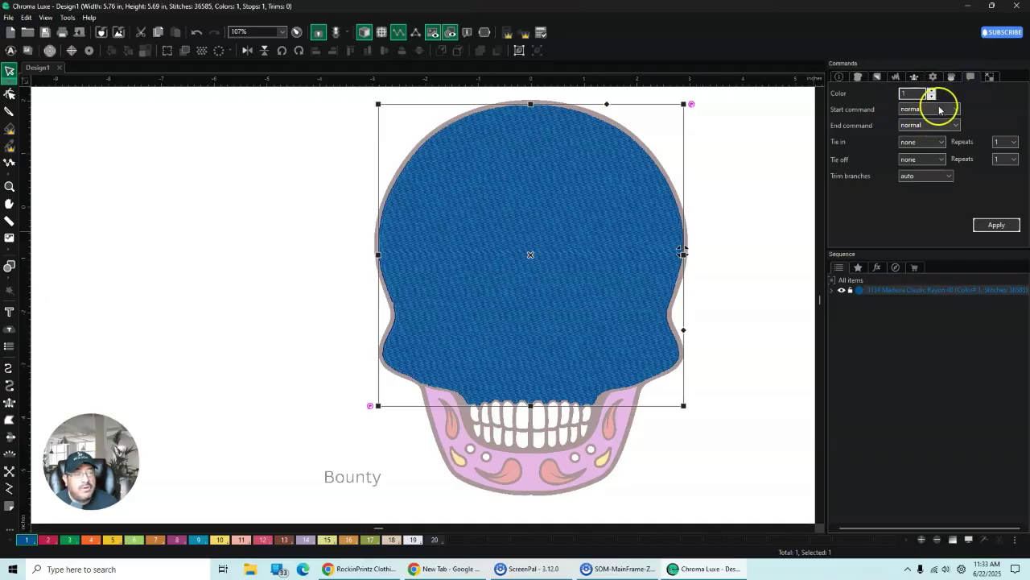
double_click(32, 545)
scroll(612, 262, "up", 3)
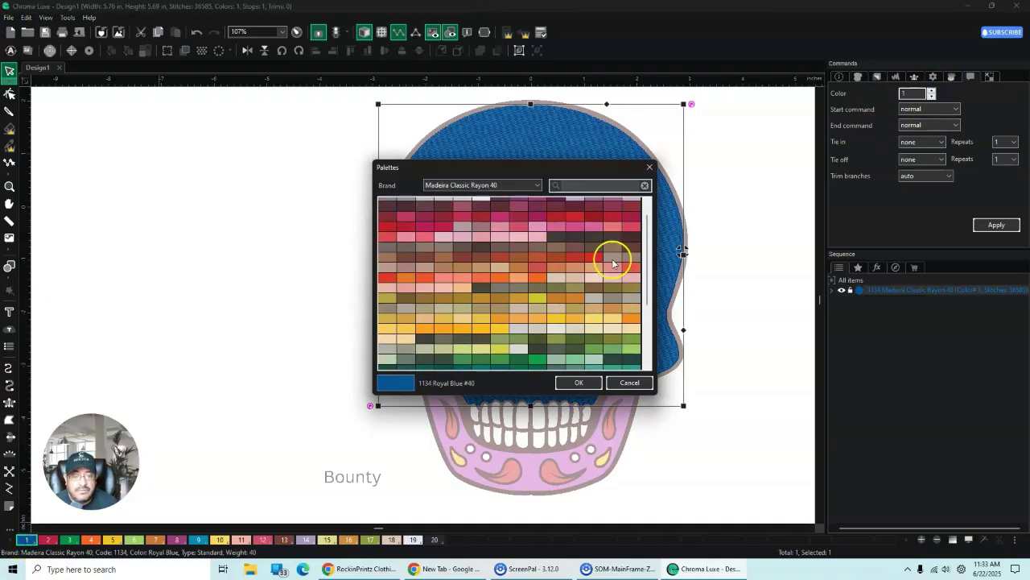
scroll(612, 262, "up", 2)
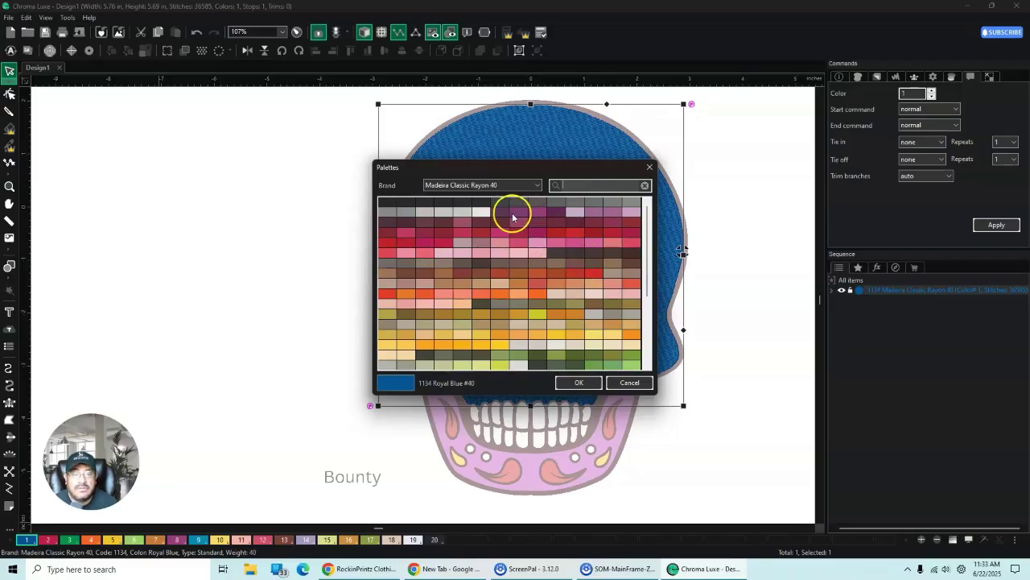
left_click(516, 214)
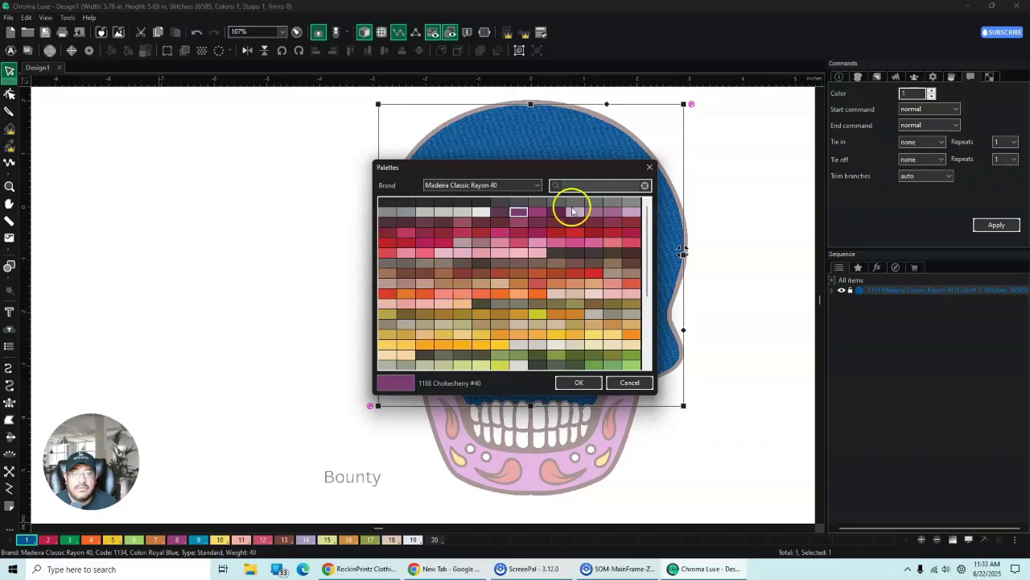
left_click(592, 212)
left_click(613, 213)
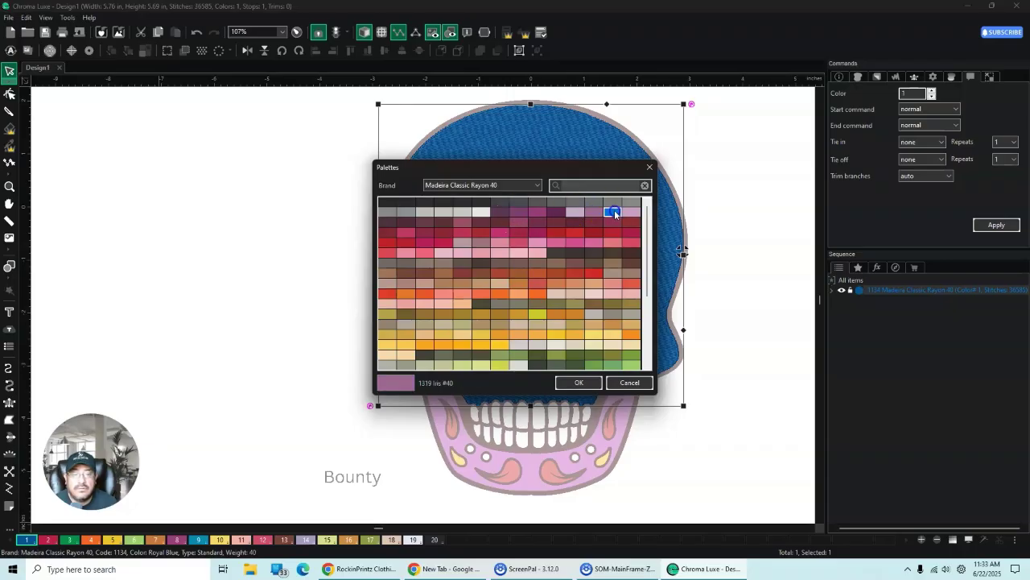
left_click(633, 213)
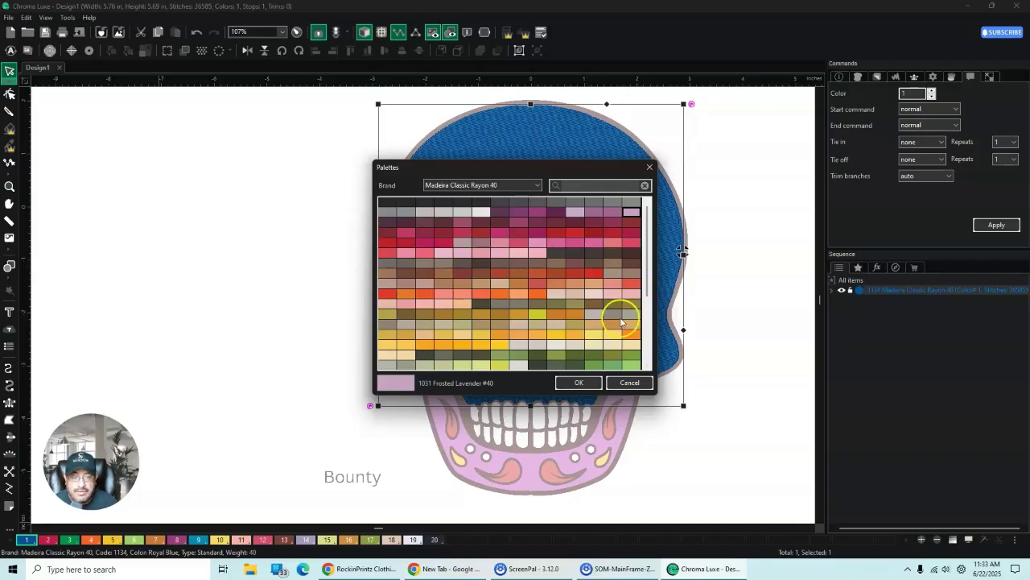
left_click(579, 383)
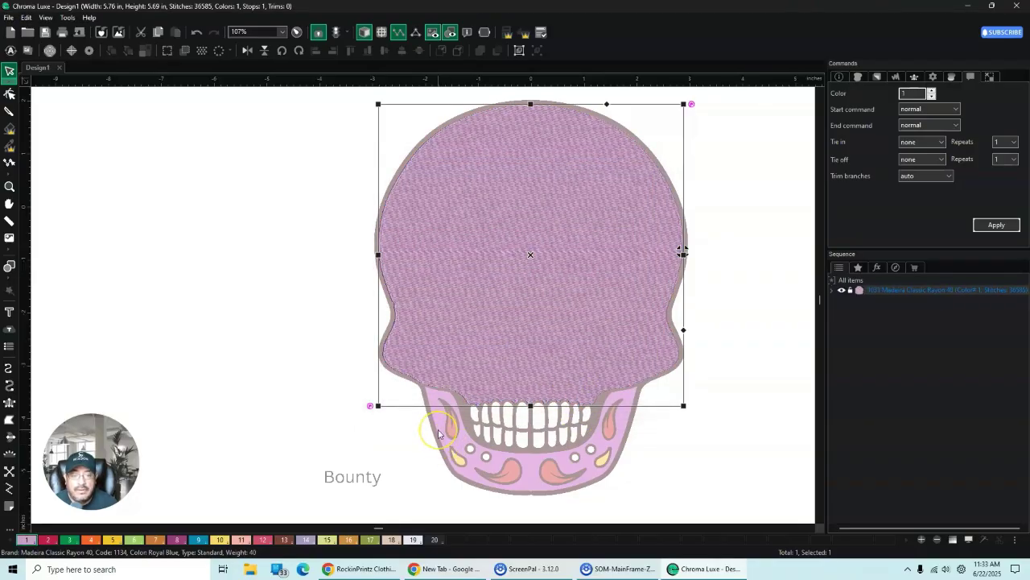
Step: Deselect the head fill and zoom in on the skull's lower jaw and teeth
left_click(734, 405)
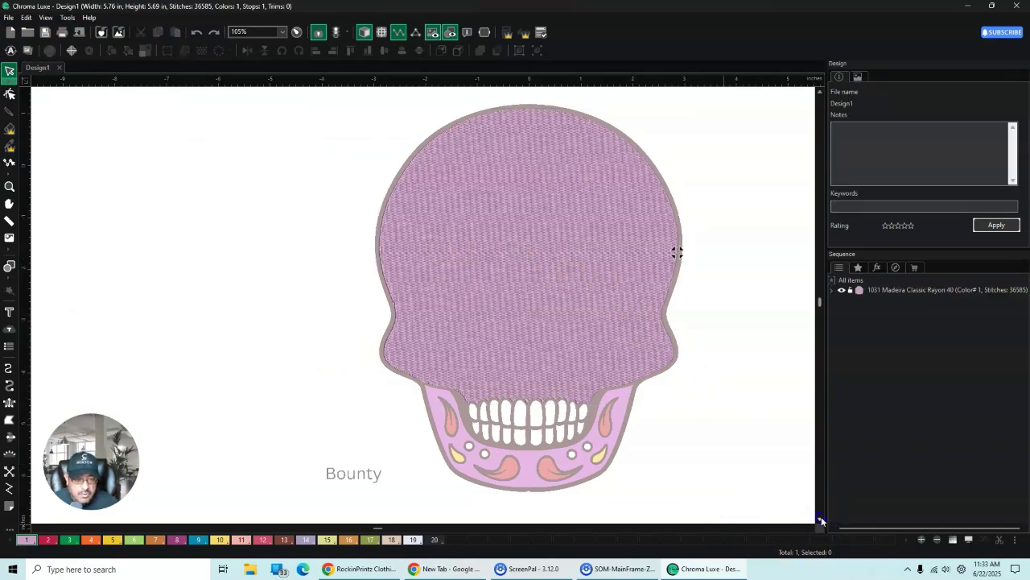
scroll(819, 517, "down", 3)
scroll(746, 260, "up", 2)
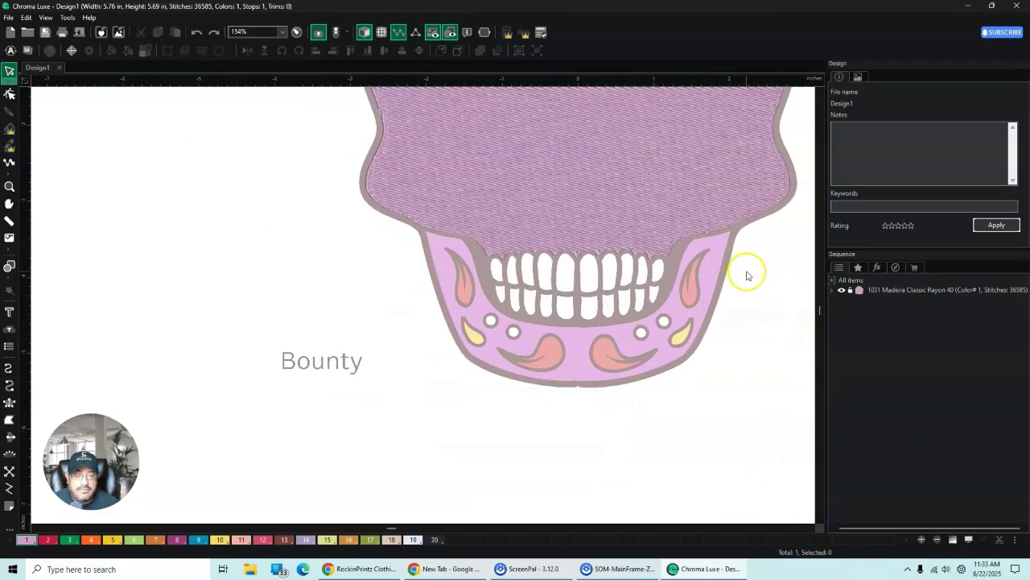
Step: Start a Tatami complex fill at the jaw's upper left corner and trace the jaw's short top edge inward to the next corner
scroll(746, 276, "up", 1)
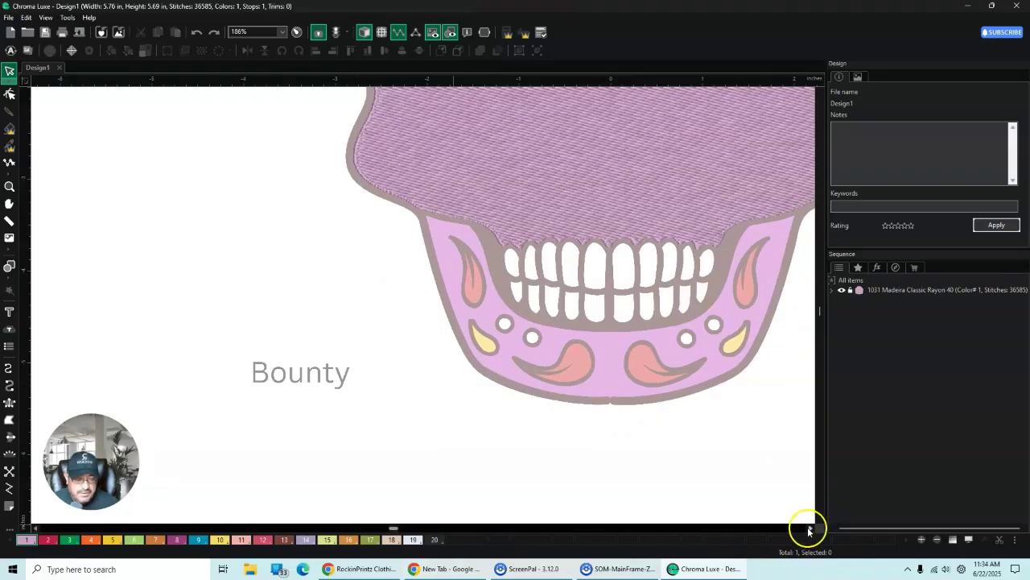
scroll(808, 527, "right", 3)
scroll(302, 257, "up", 2)
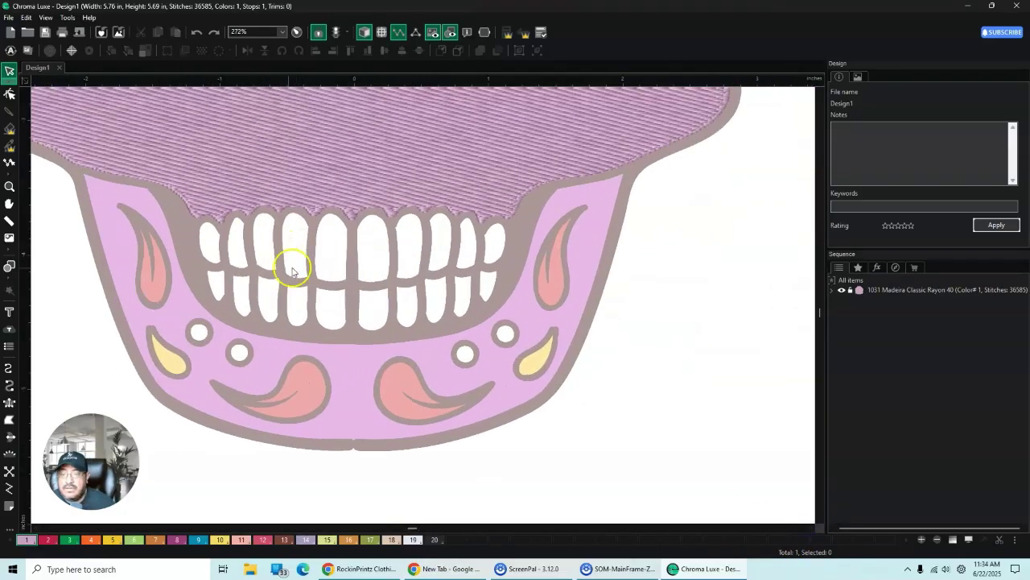
scroll(32, 528, "left", 2)
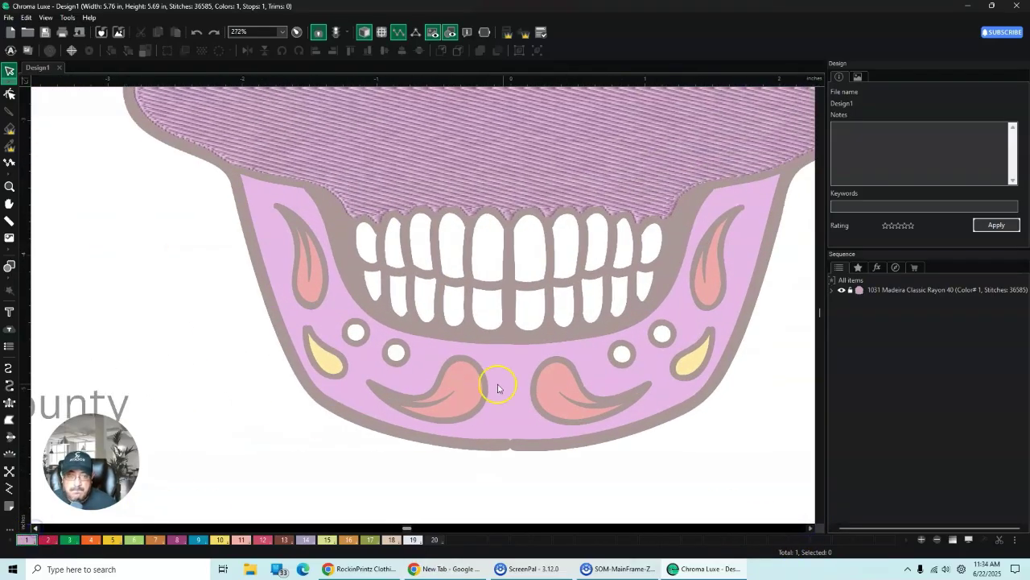
scroll(809, 526, "right", 1)
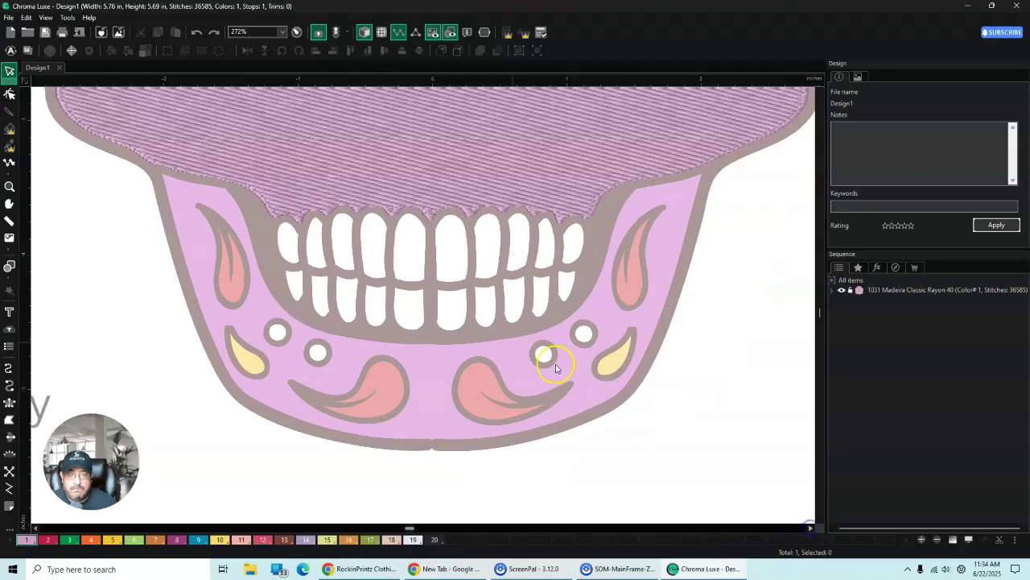
scroll(608, 222, "up", 1)
scroll(608, 221, "up", 1)
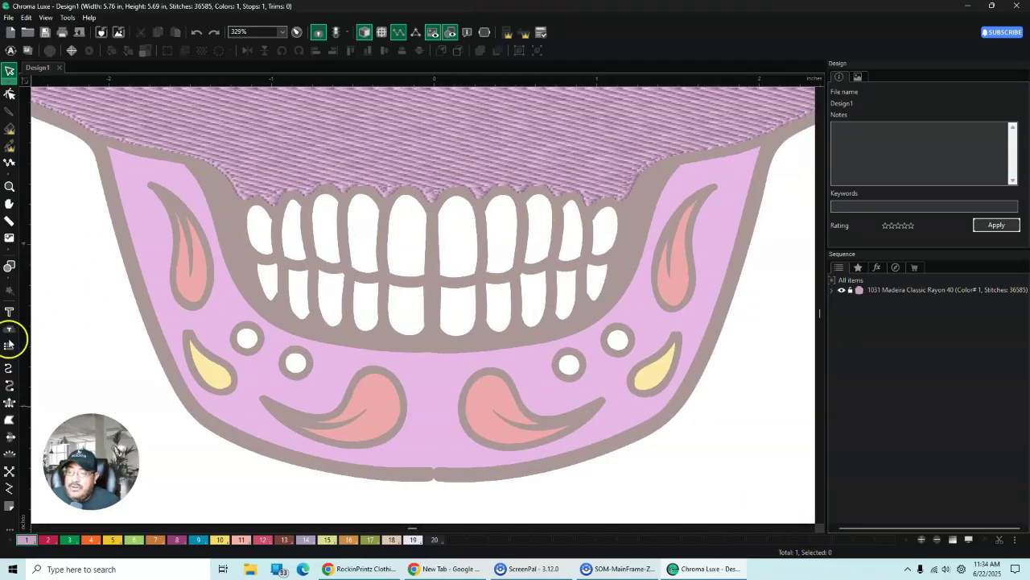
left_click(9, 420)
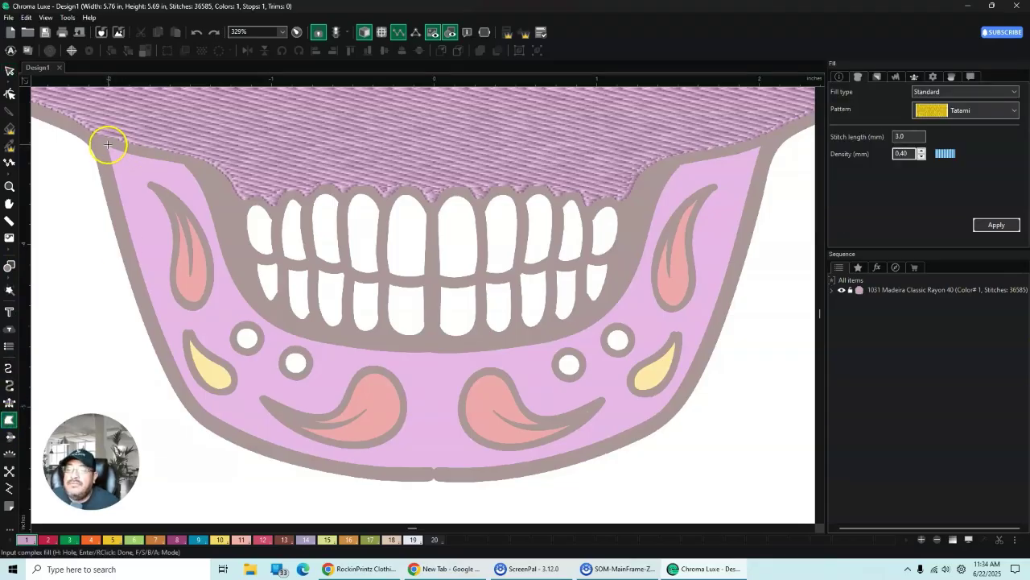
scroll(103, 132, "up", 1)
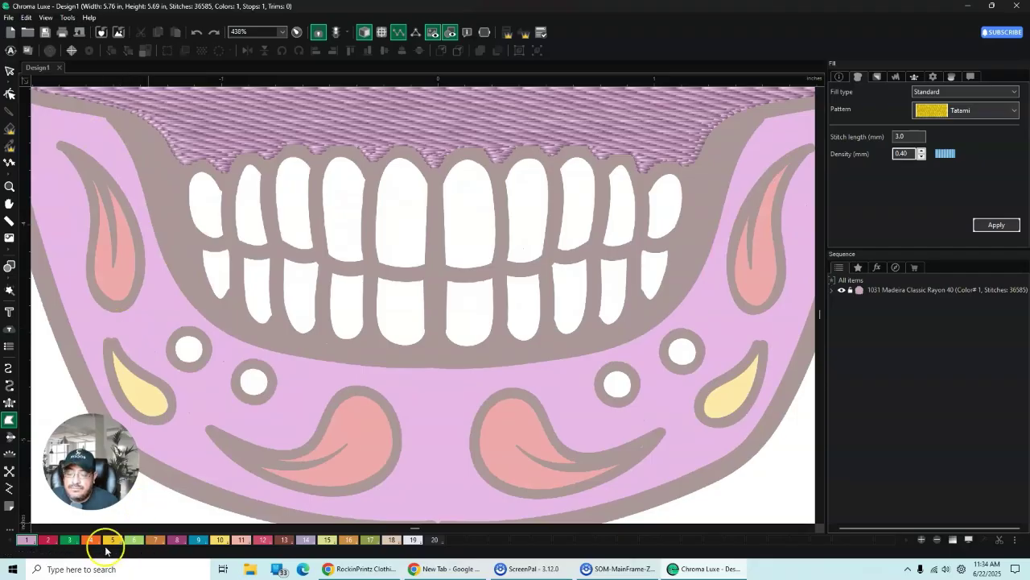
left_click(36, 529)
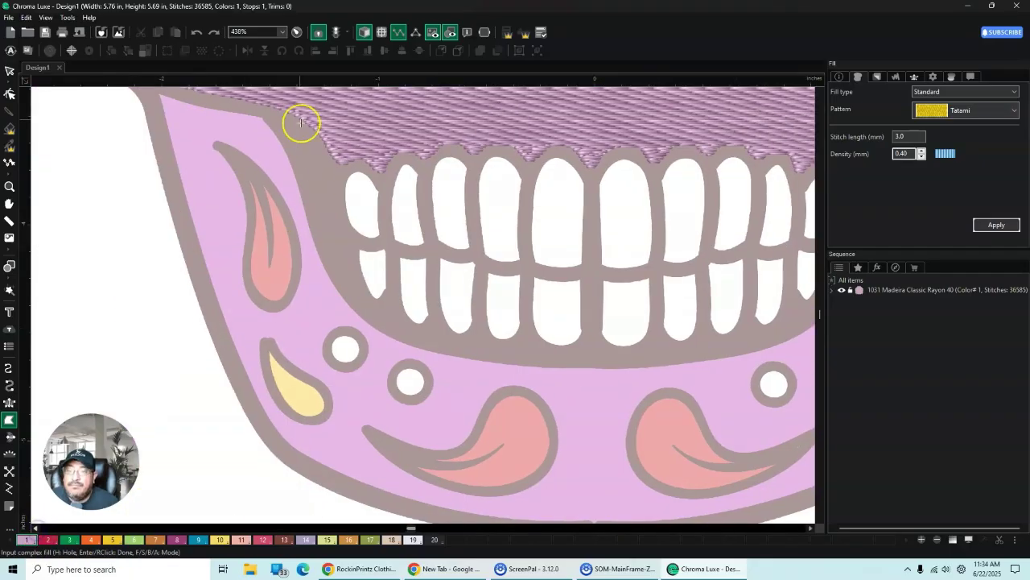
left_click(160, 93)
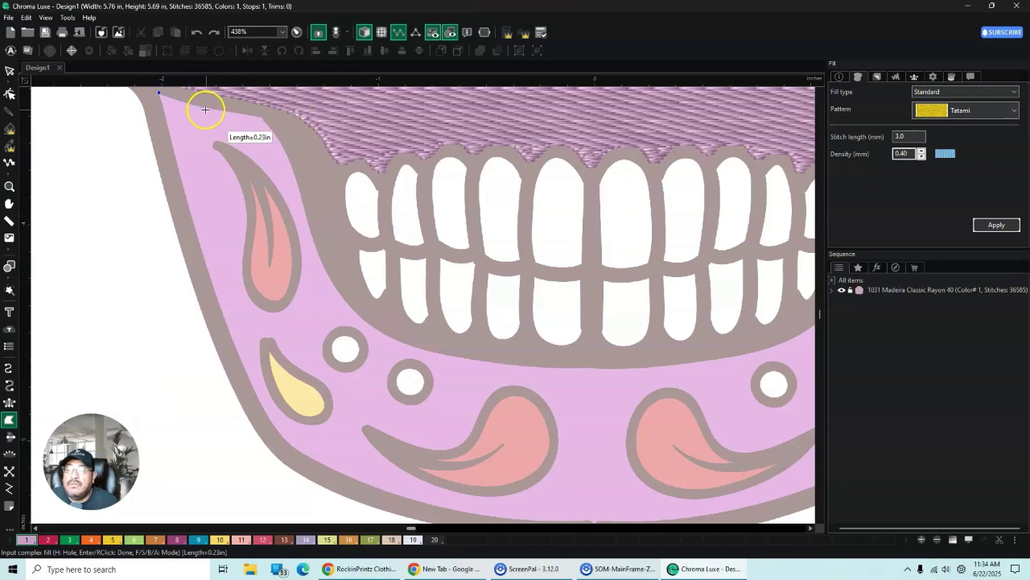
left_click(207, 110)
left_click(262, 118)
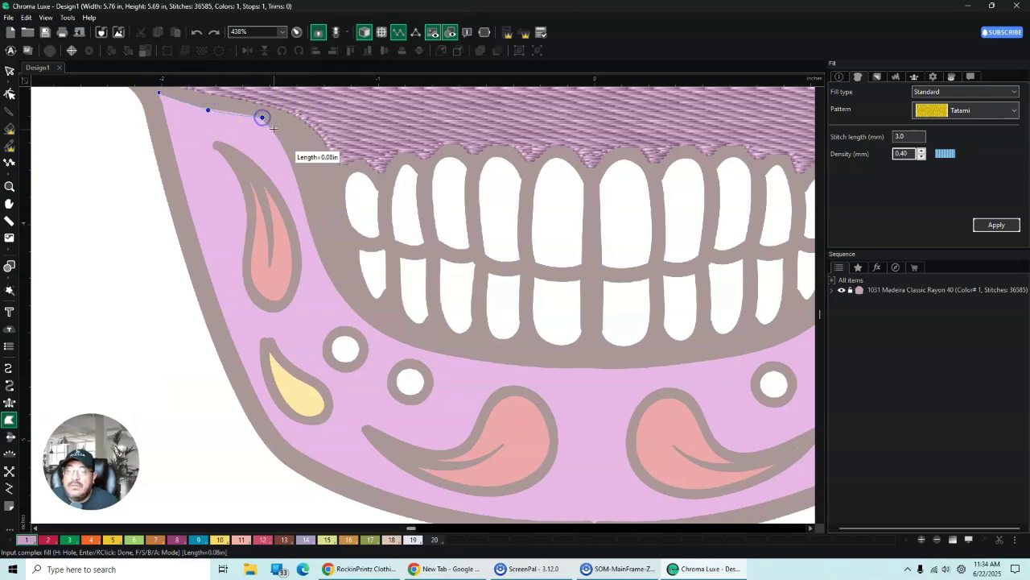
Step: Continue the jaw outline down the left inner curve and along the purple edge beneath the lower teeth
left_click(278, 139)
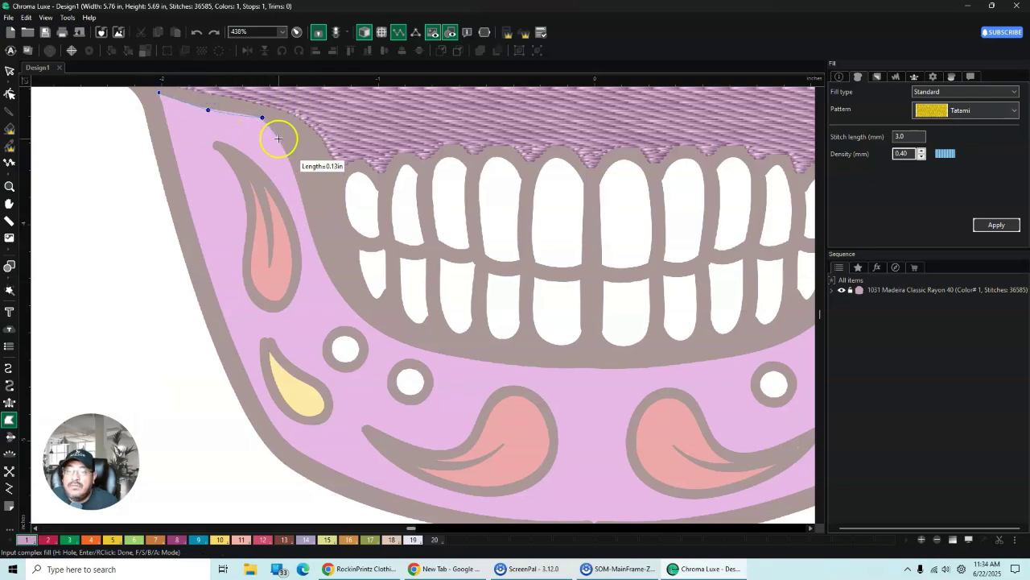
left_click(299, 190)
left_click(331, 288)
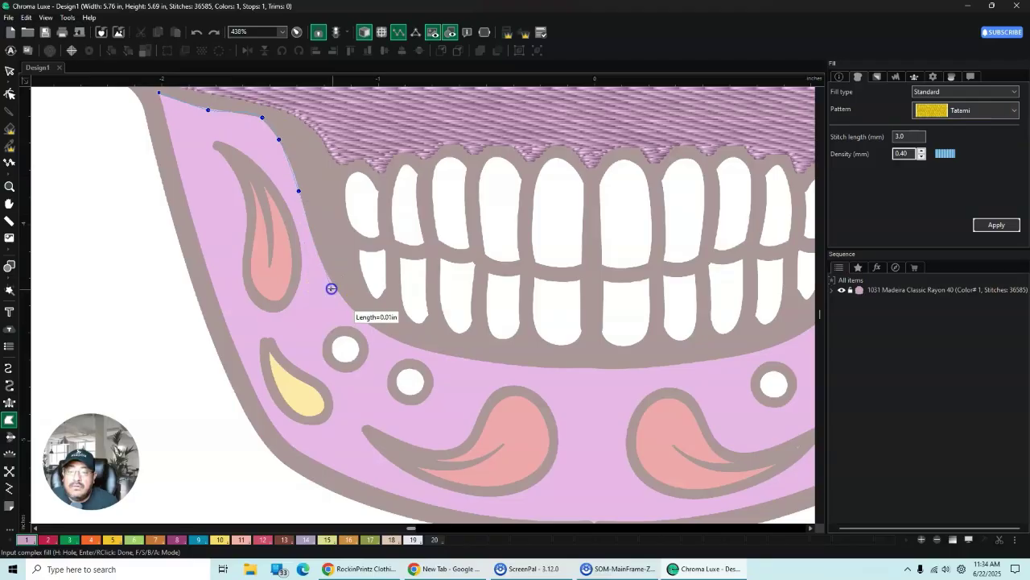
left_click(431, 352)
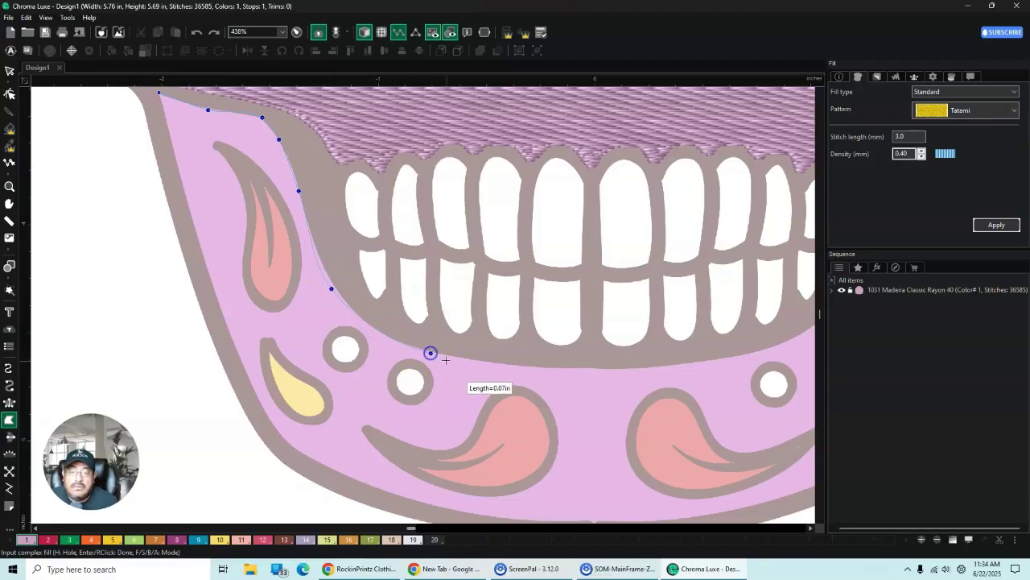
left_click(586, 367)
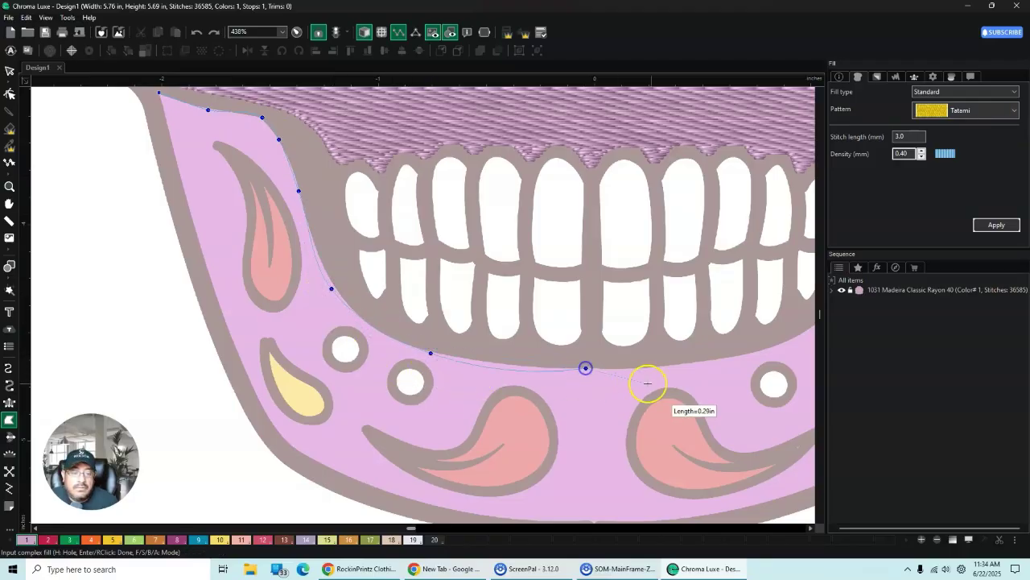
left_click(728, 359)
left_click(801, 335)
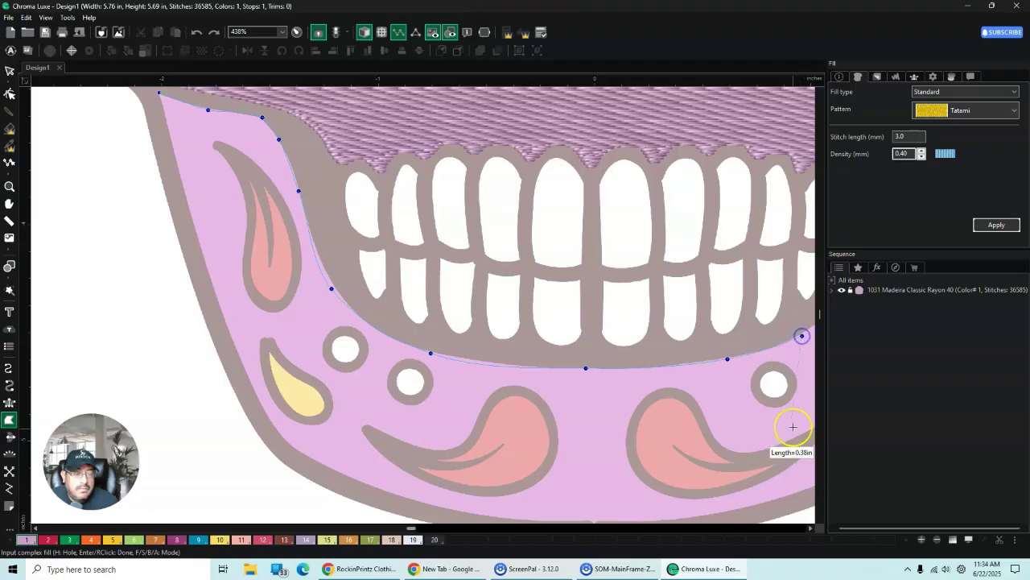
Step: Extend the jaw outline up the right inner curve and along the short top edge to the upper right corner
left_click(811, 529)
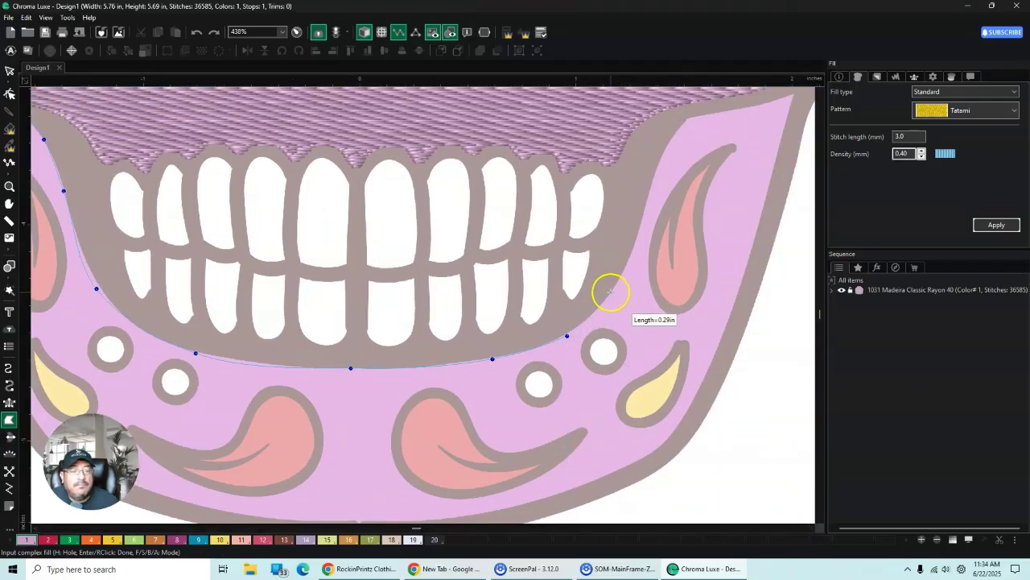
left_click(643, 217)
left_click(664, 156)
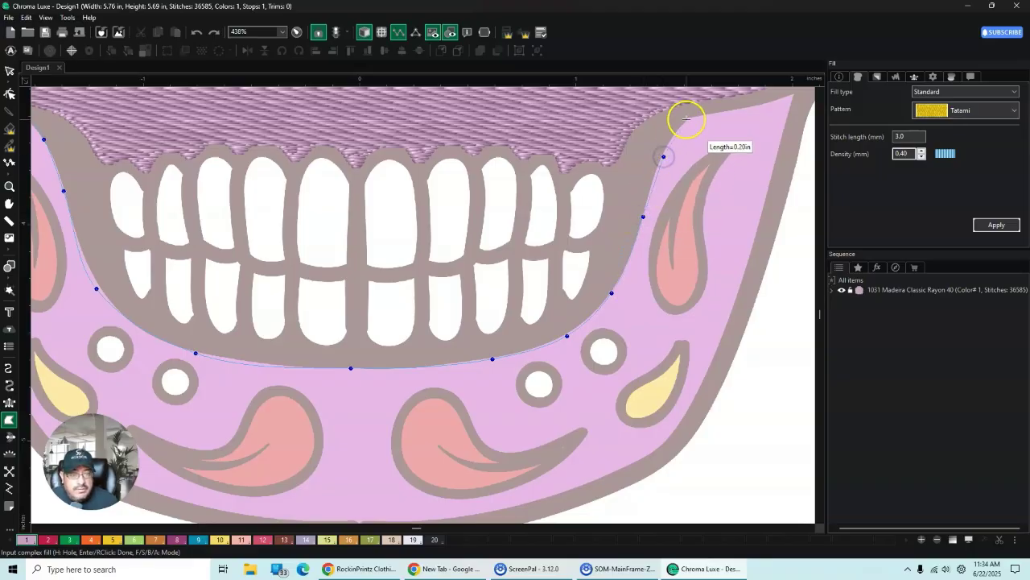
left_click(687, 118)
left_click(752, 106)
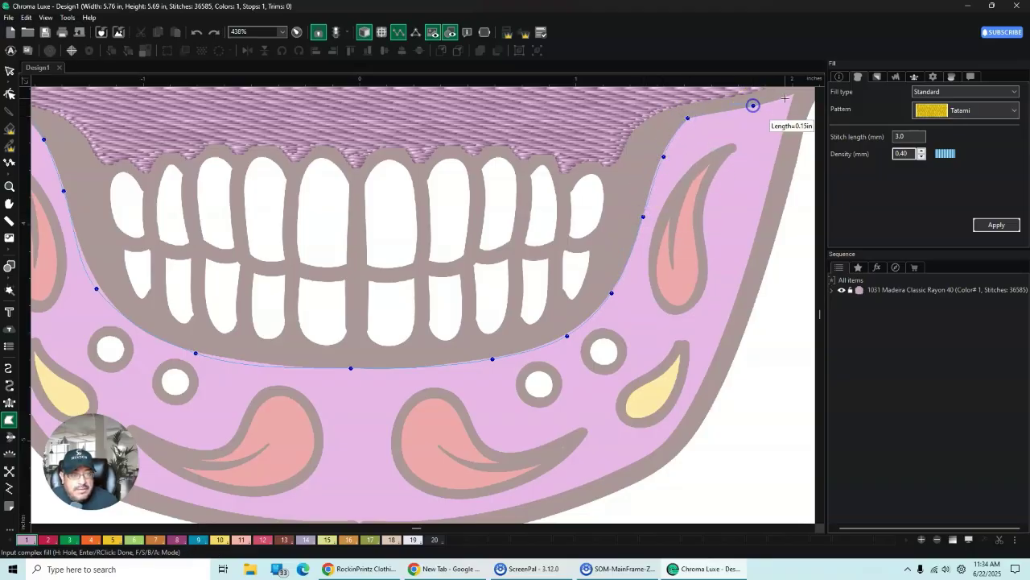
left_click(796, 93)
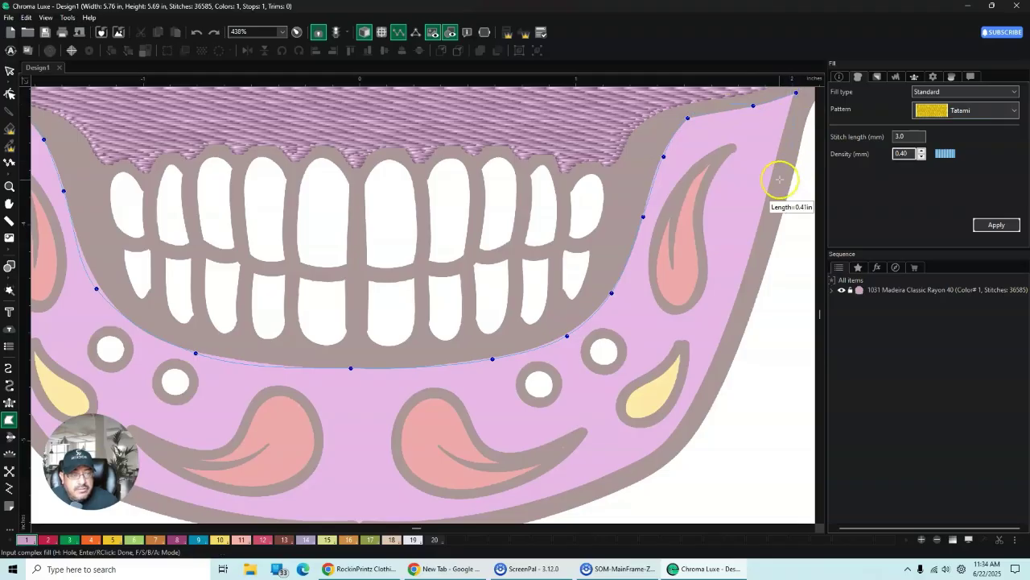
Step: Trace the jaw outline down the inside of the right outer border and around the lower right bend
left_click(768, 189)
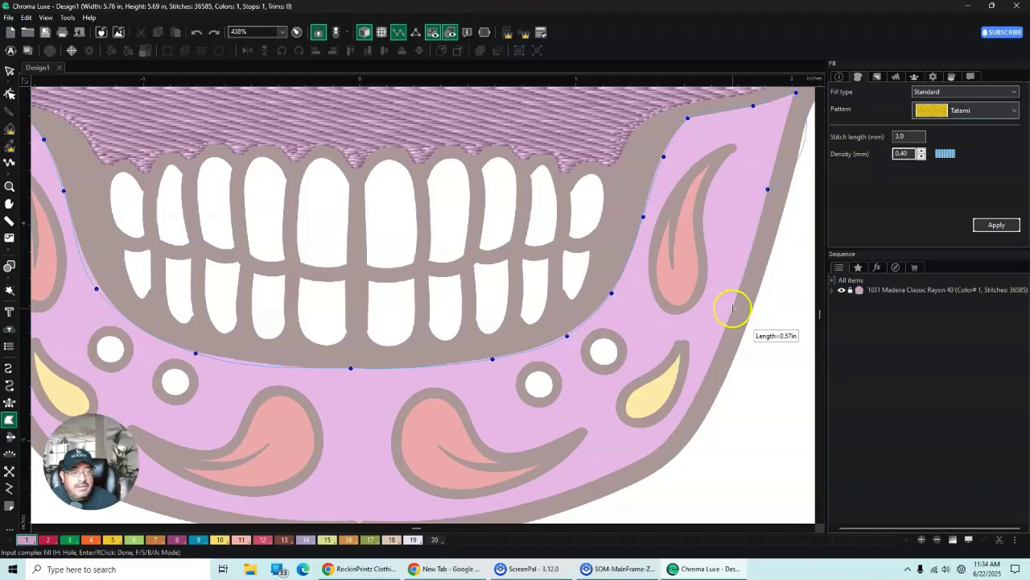
left_click(697, 393)
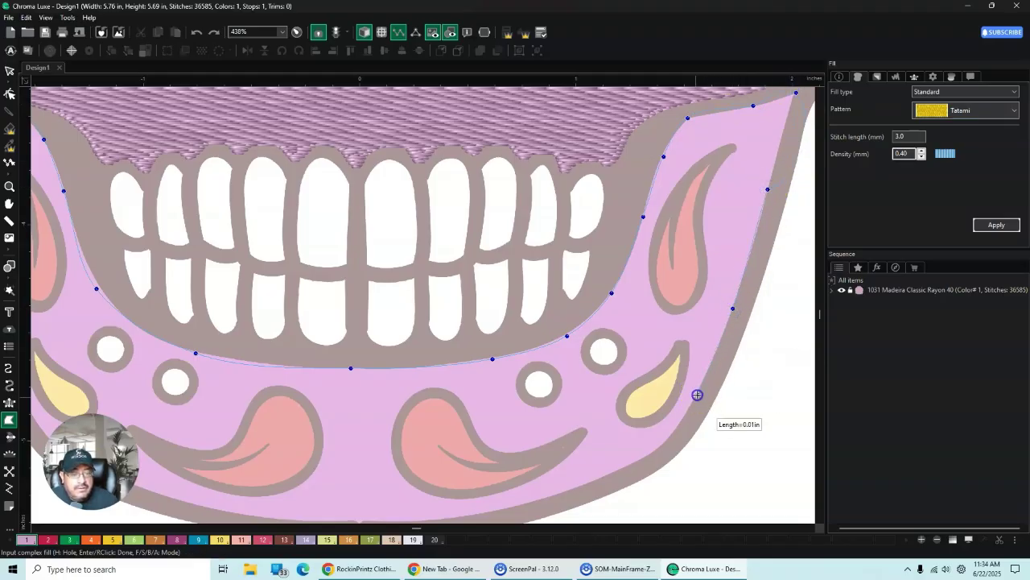
left_click(660, 441)
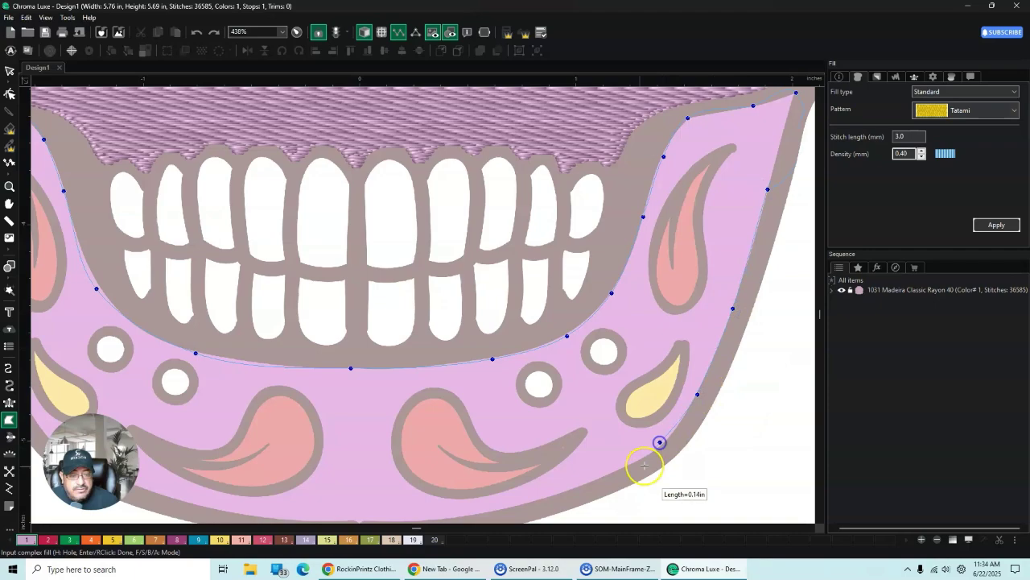
left_click(597, 479)
left_click(503, 509)
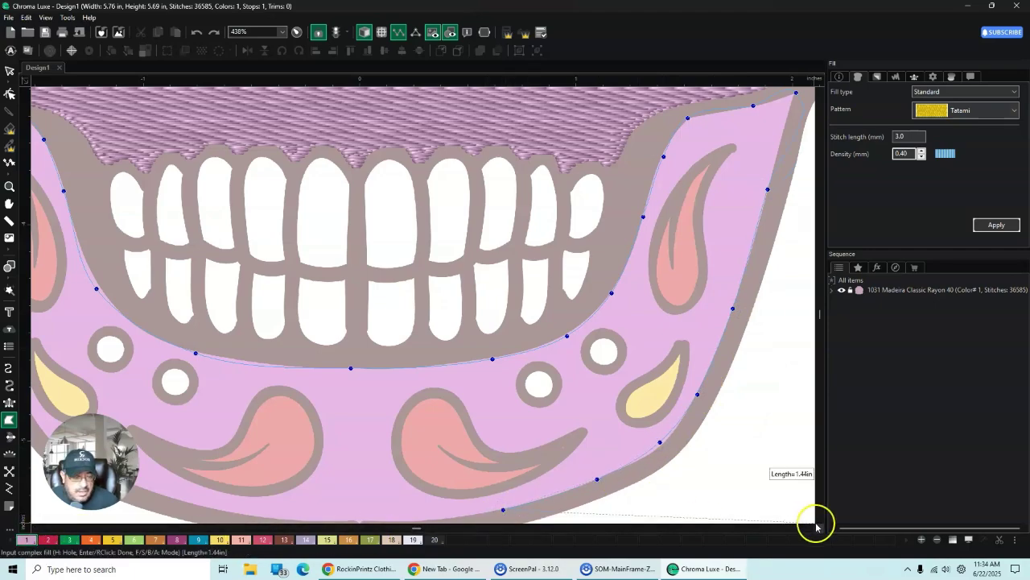
Step: Carry the jaw outline along the bottom border and across the small notch at the centre of the chin
scroll(820, 521, "down", 3)
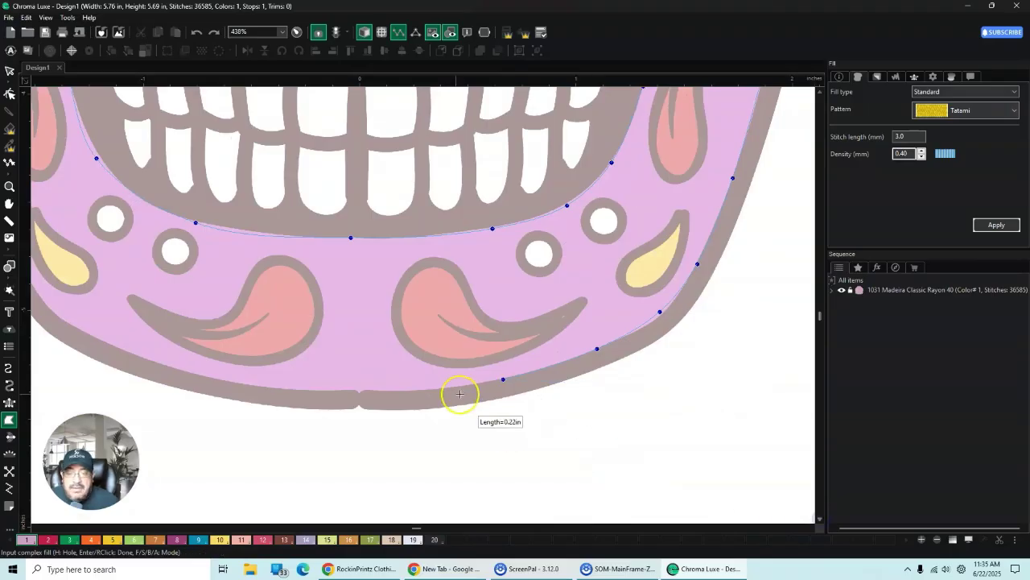
left_click(390, 390)
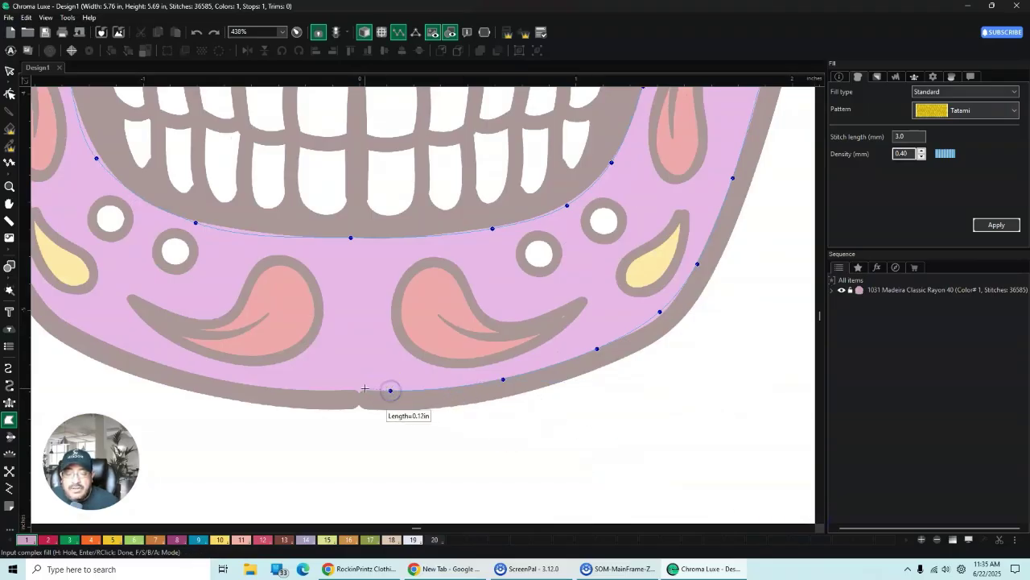
scroll(364, 388, "up", 3)
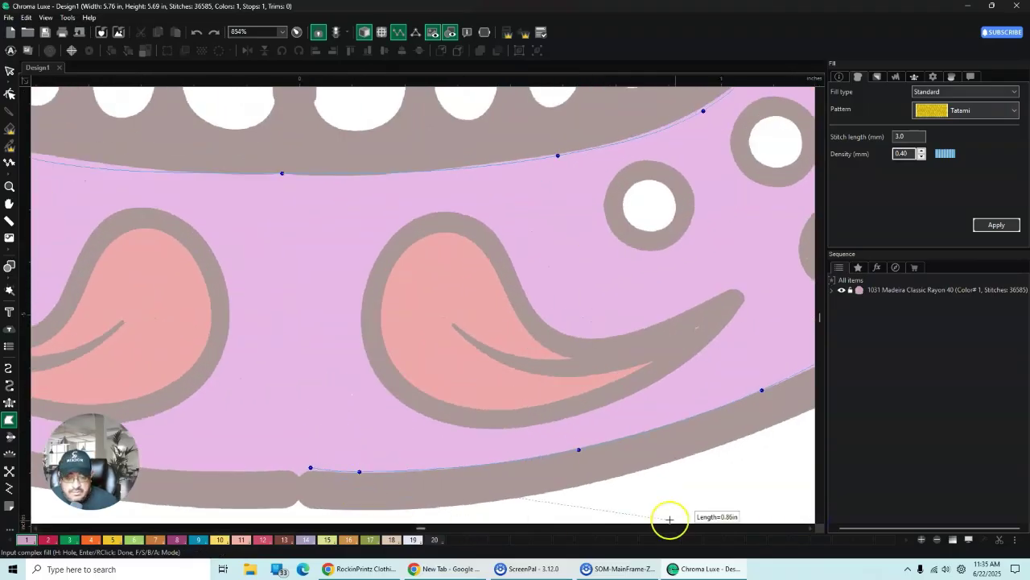
scroll(815, 524, "down", 3)
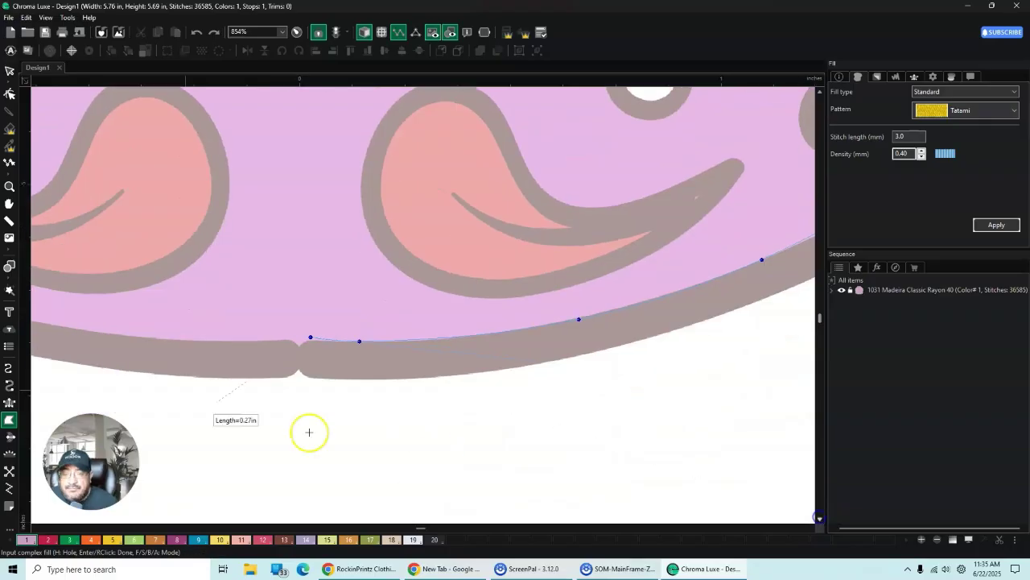
scroll(211, 315, "up", 2)
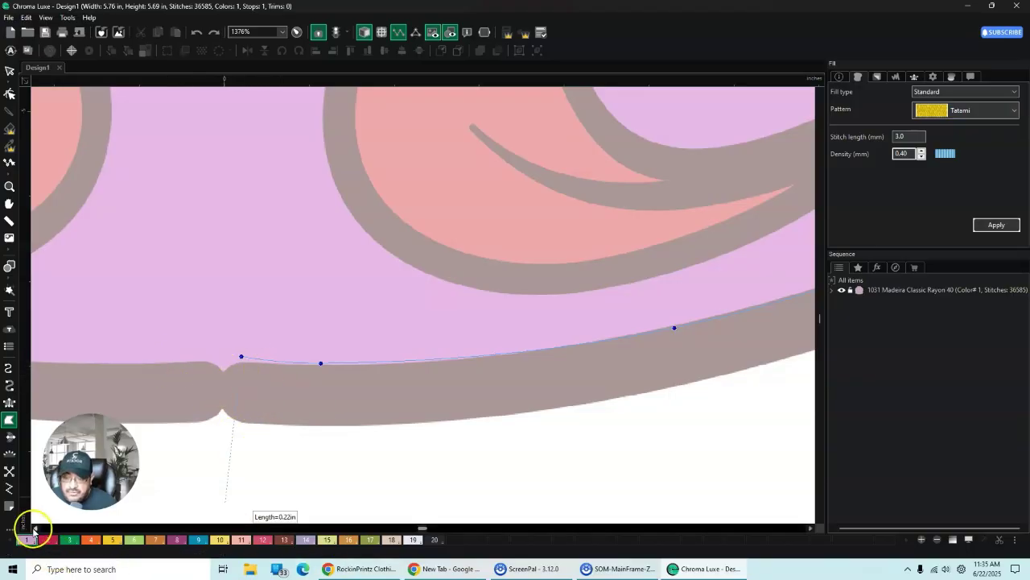
left_click(34, 529)
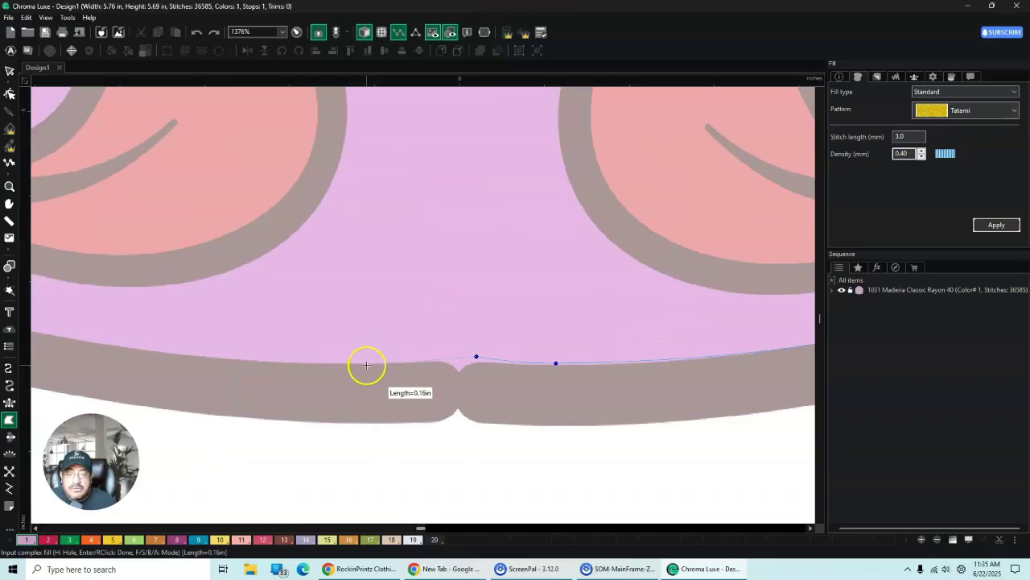
left_click(365, 363)
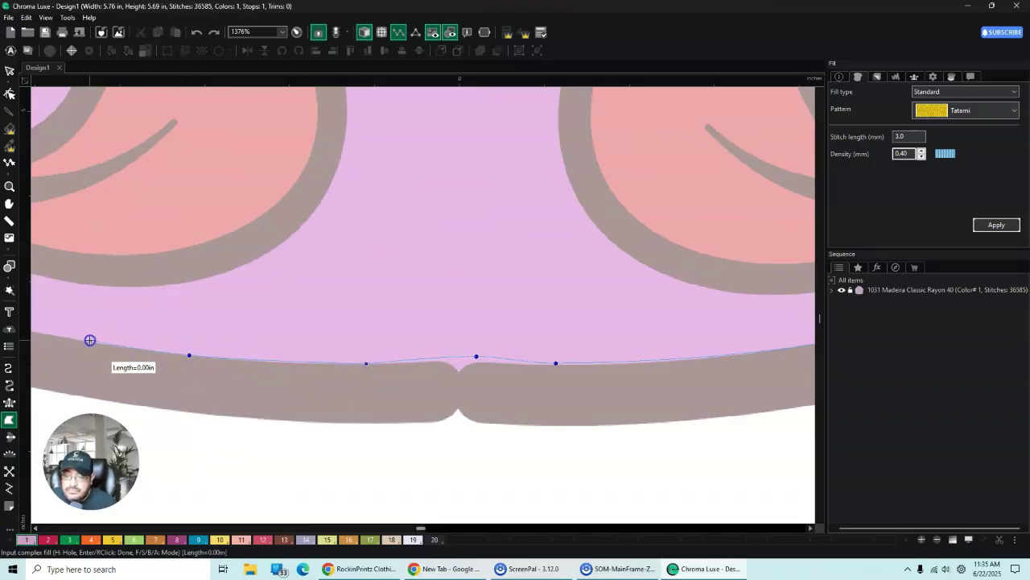
Step: Continue the jaw outline leftward from the chin notch along the inside of the bottom border
left_click(90, 339)
left_click(35, 528)
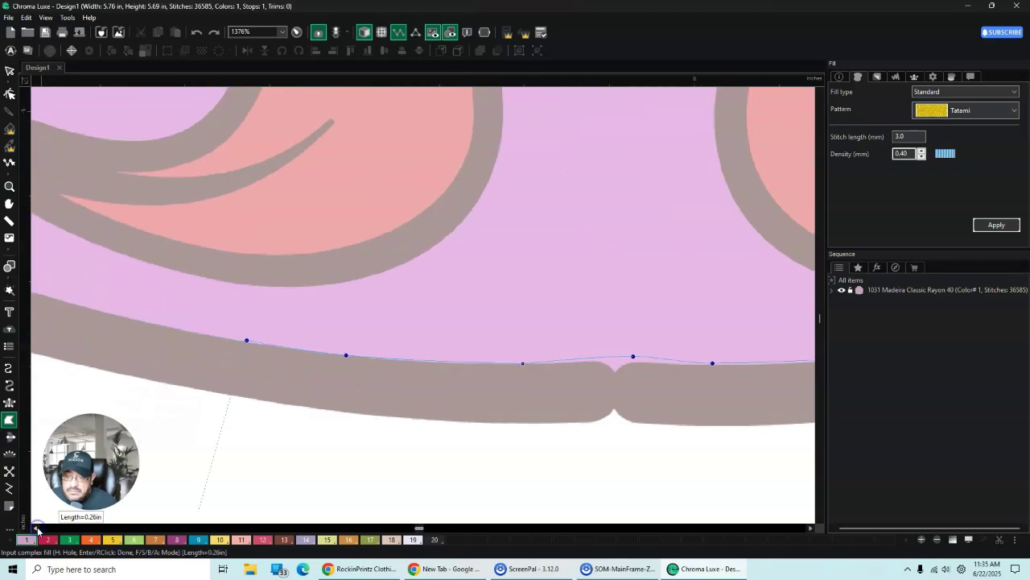
left_click(35, 528)
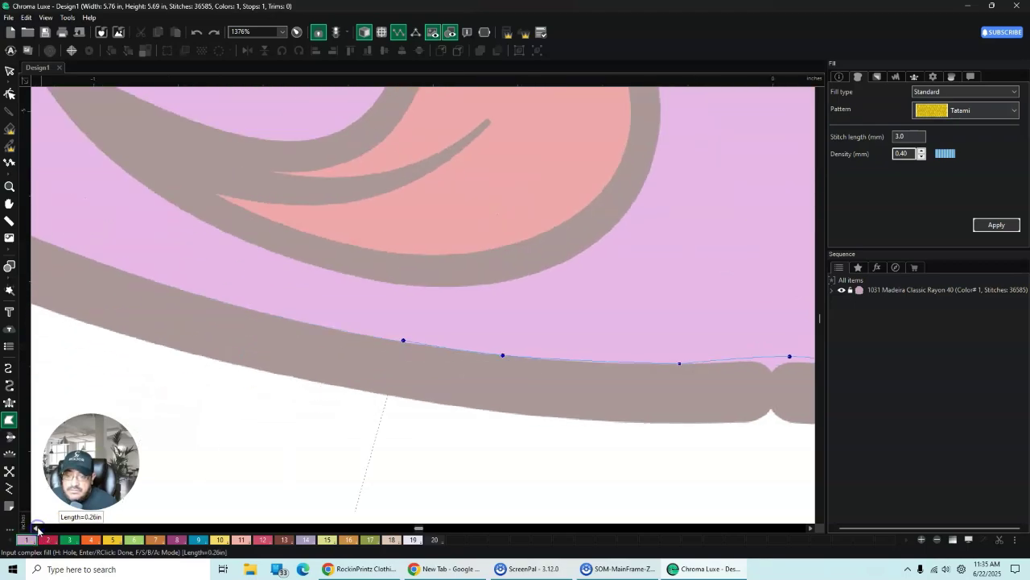
left_click(219, 300)
left_click(86, 257)
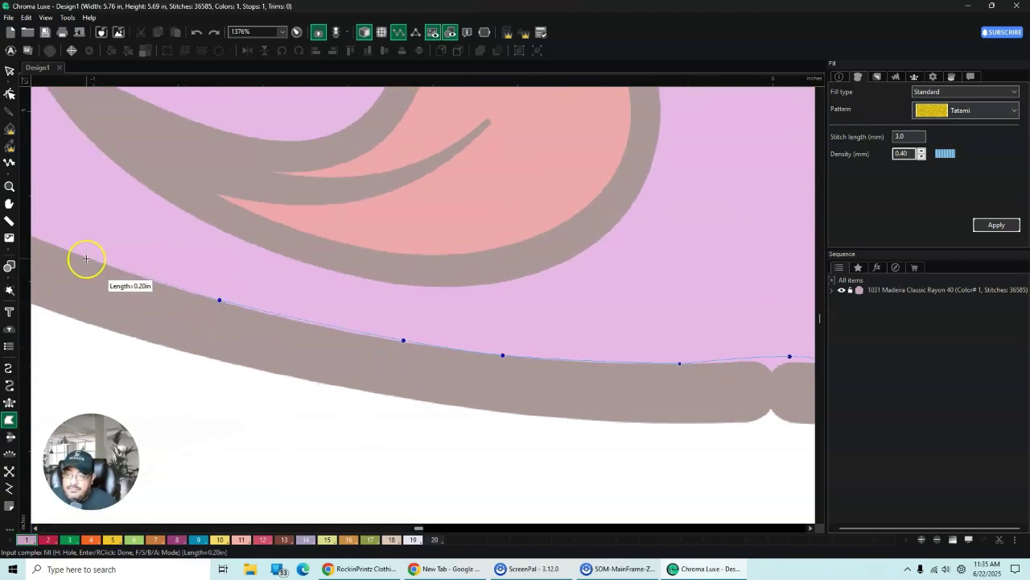
left_click(54, 245)
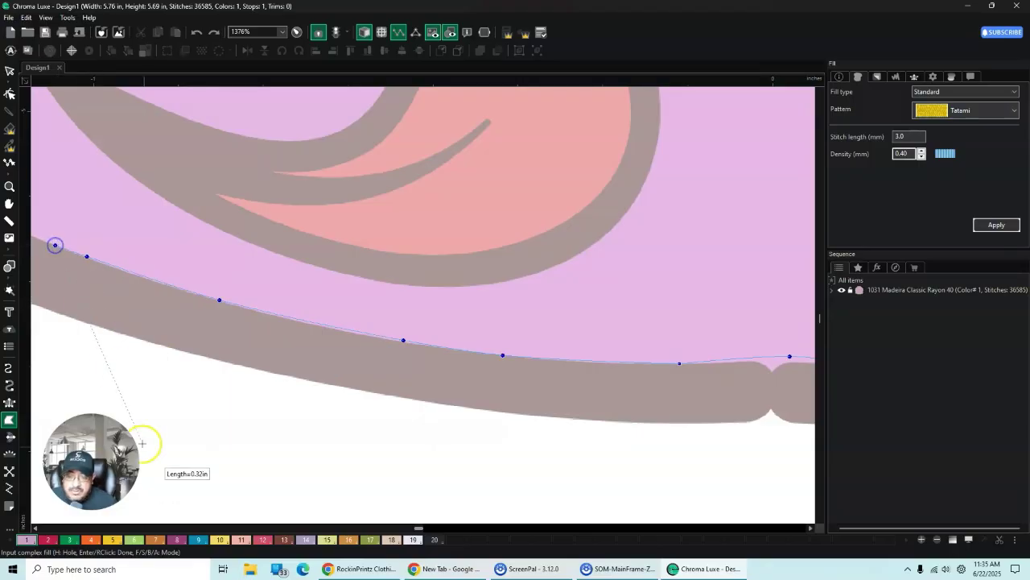
Step: Trace the jaw outline around the lower left bend on the inside of the outer border
left_click(820, 522)
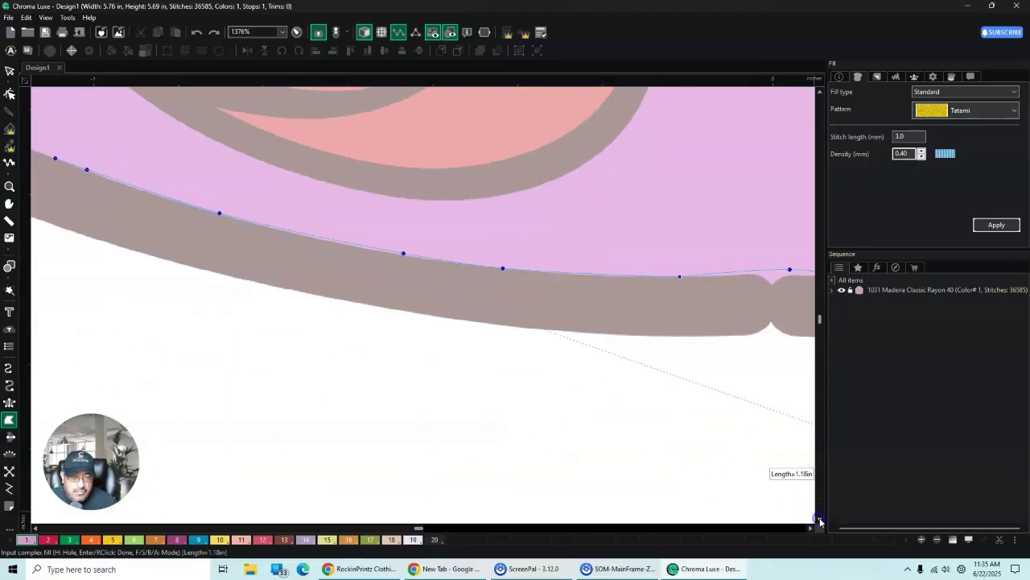
left_click(36, 529)
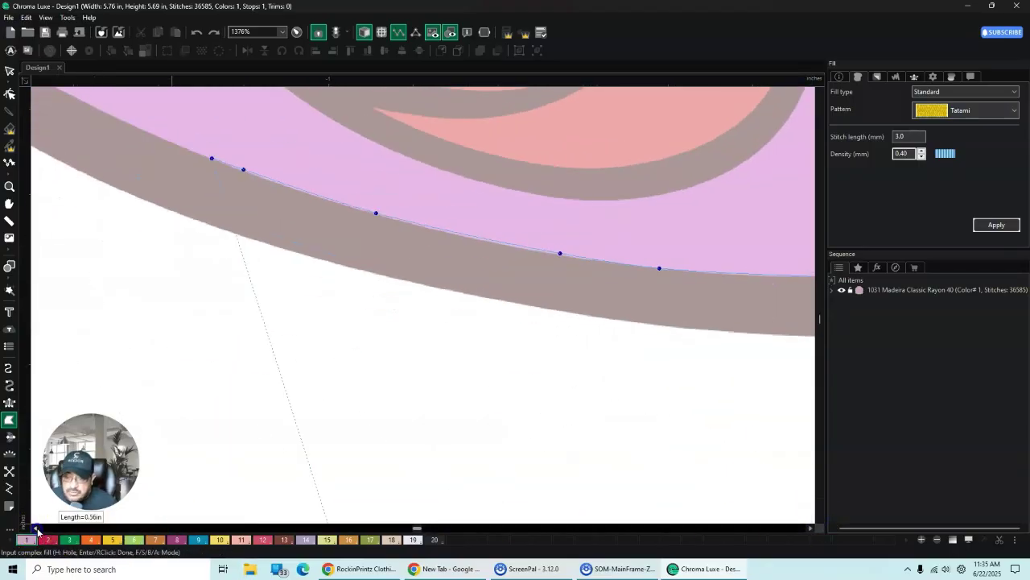
left_click(36, 529)
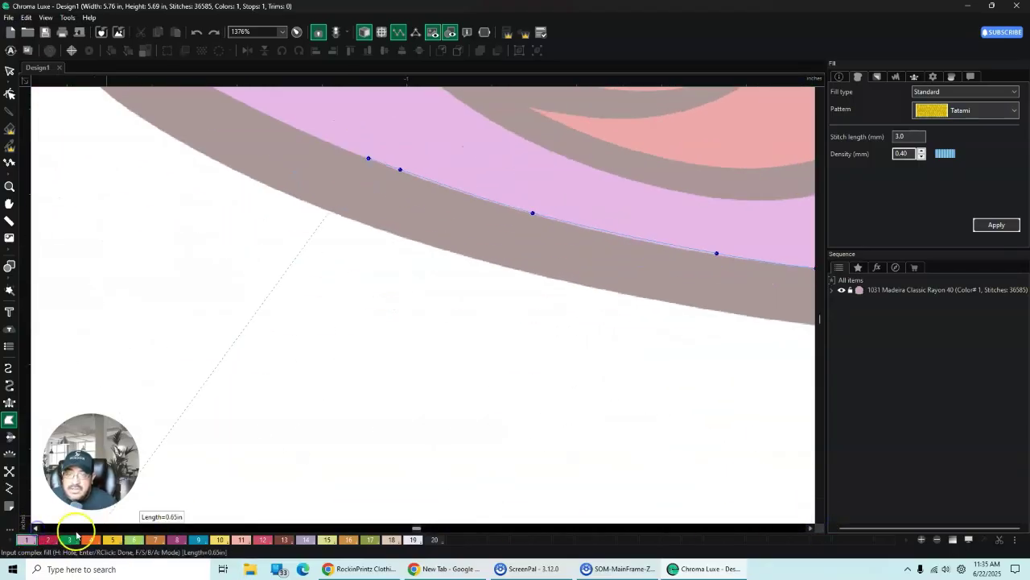
left_click(820, 91)
left_click(821, 90)
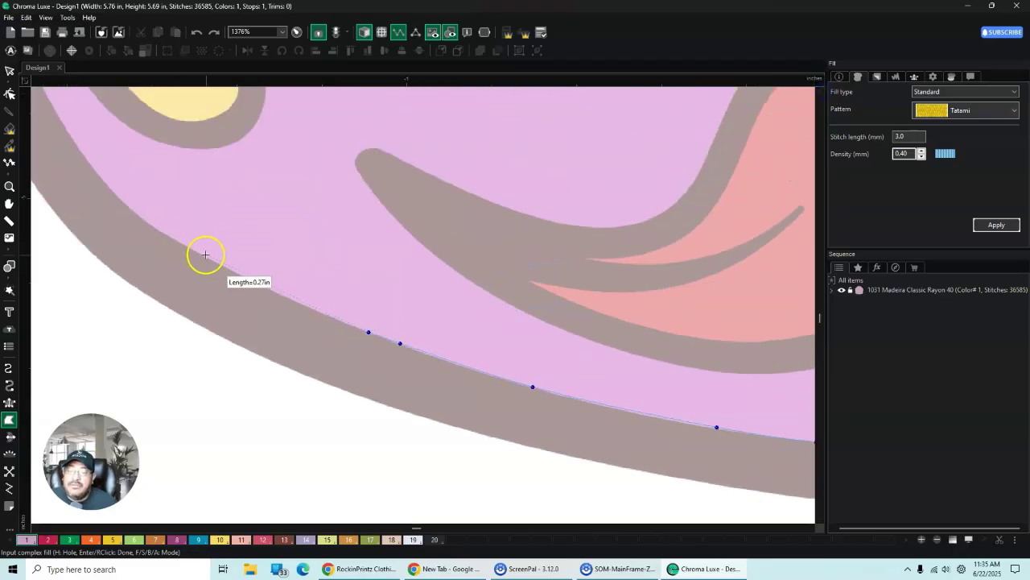
left_click(124, 203)
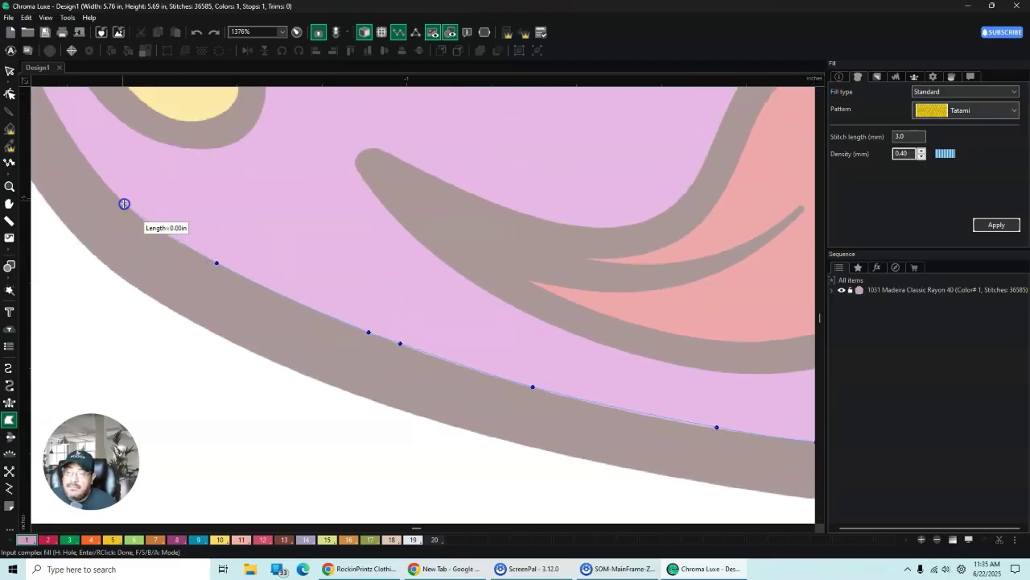
left_click(69, 133)
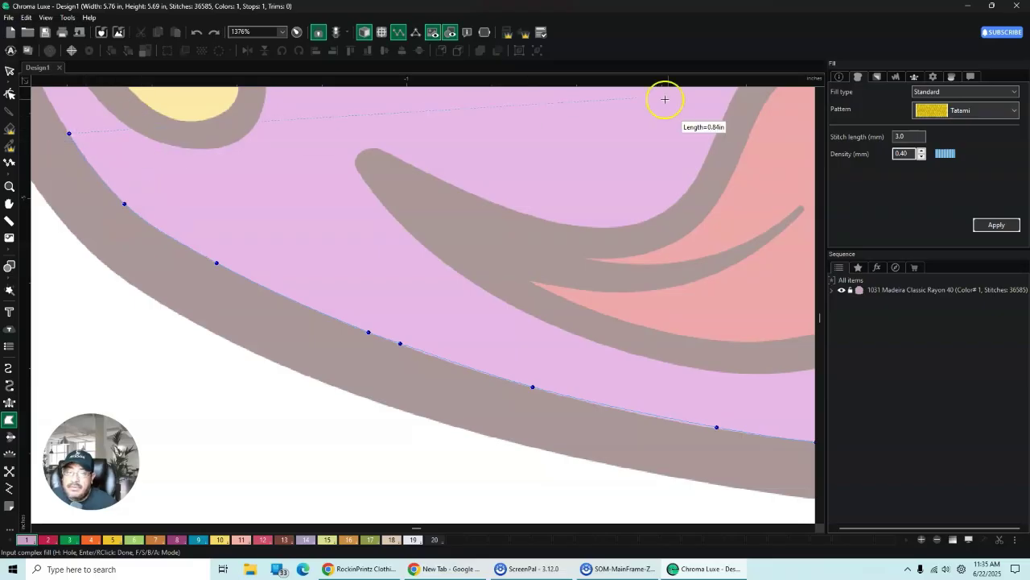
Step: Extend the jaw outline up the left outer border, past the yellow teardrop
left_click(821, 95)
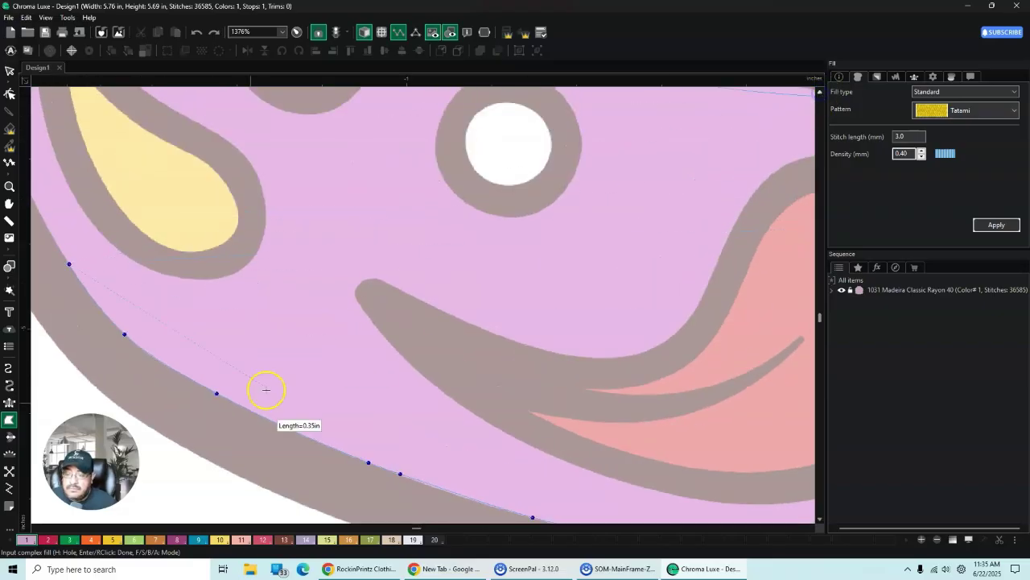
scroll(34, 529, "left", 2)
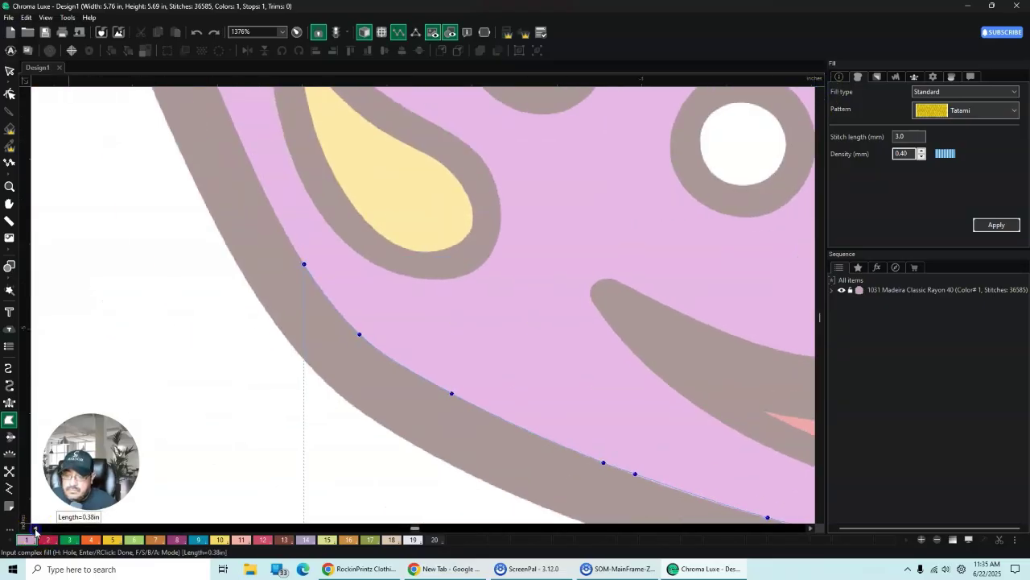
left_click(820, 92)
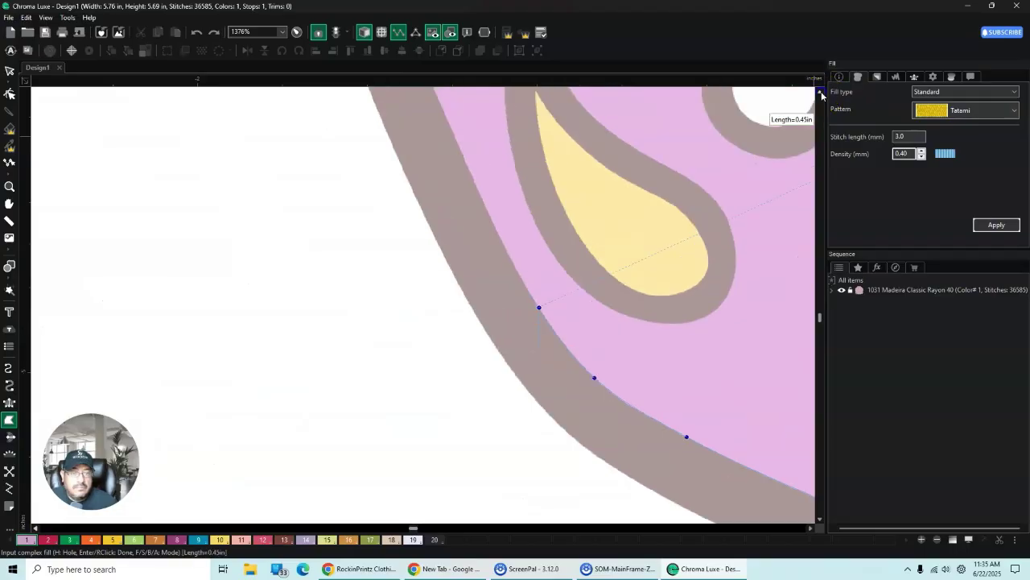
left_click(820, 92)
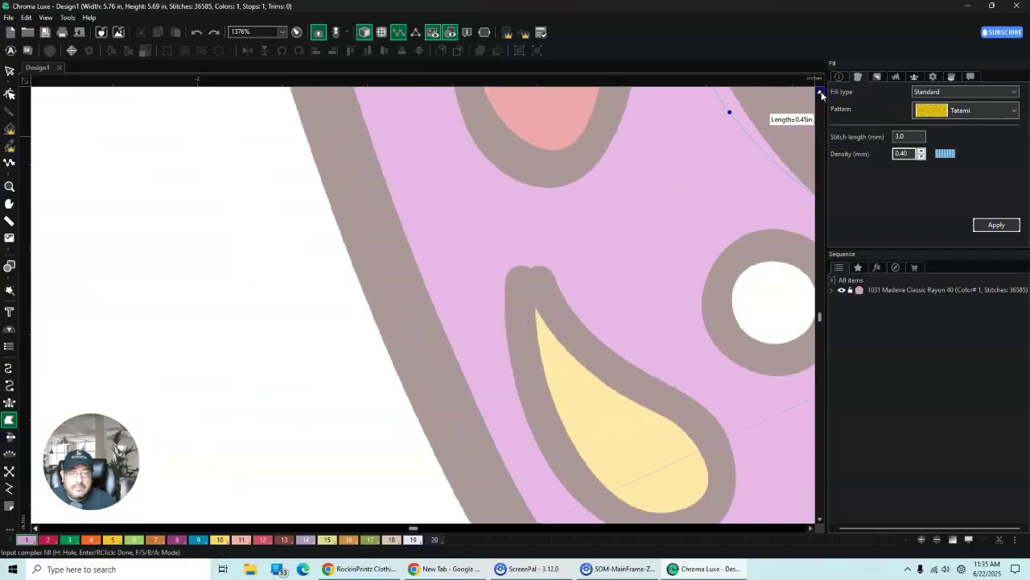
left_click(400, 227)
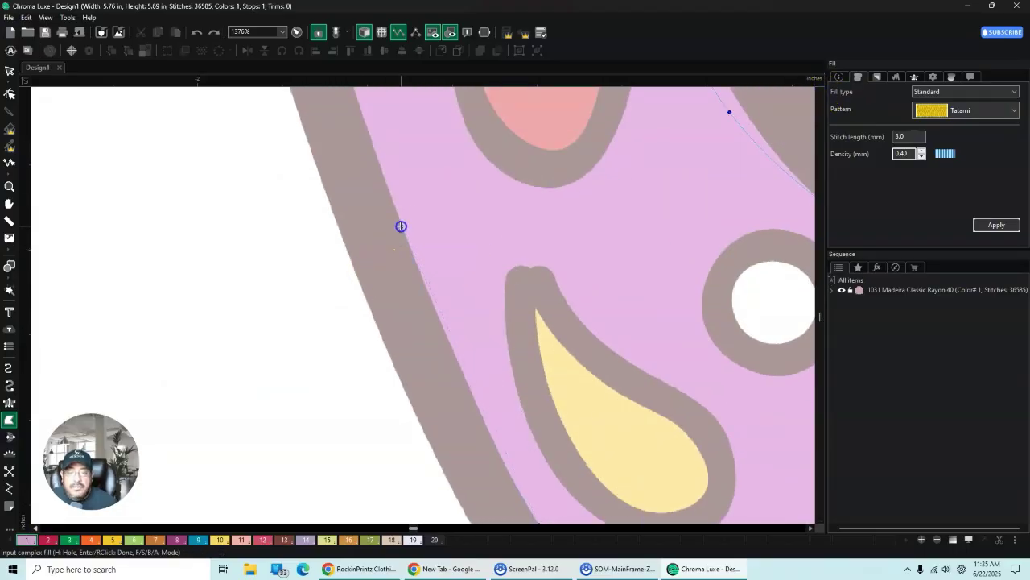
left_click(361, 110)
Step: Carry the jaw outline up the remaining left border to its starting corner at the upper left and complete the fill
left_click(820, 91)
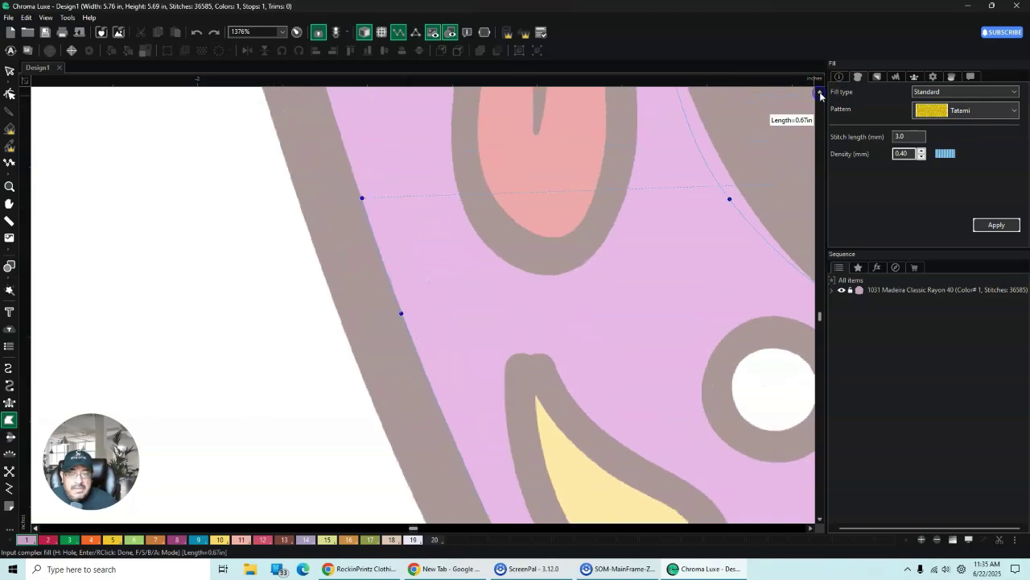
left_click(820, 92)
left_click(821, 92)
left_click(820, 92)
left_click(820, 92)
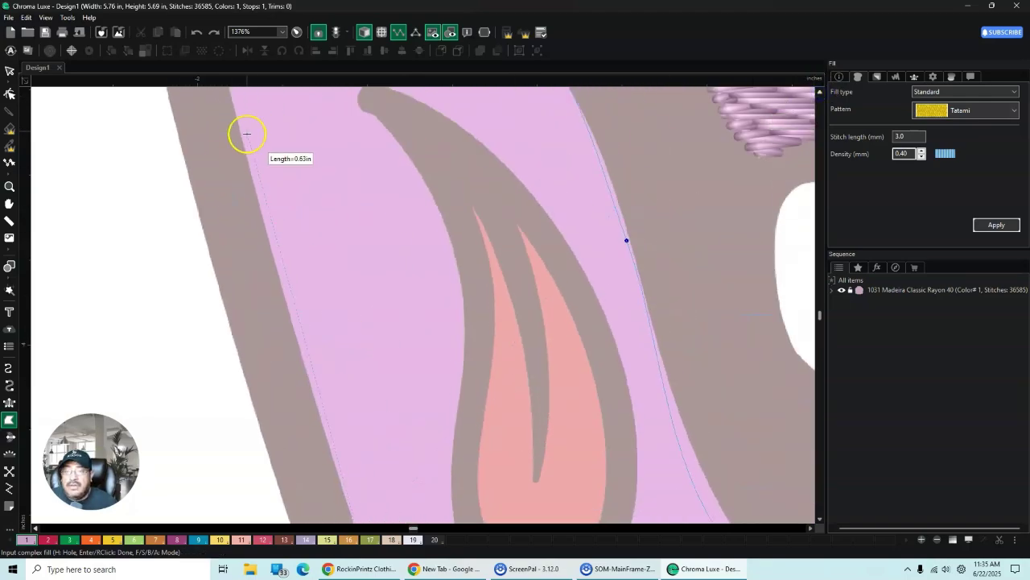
left_click(820, 92)
left_click(820, 92)
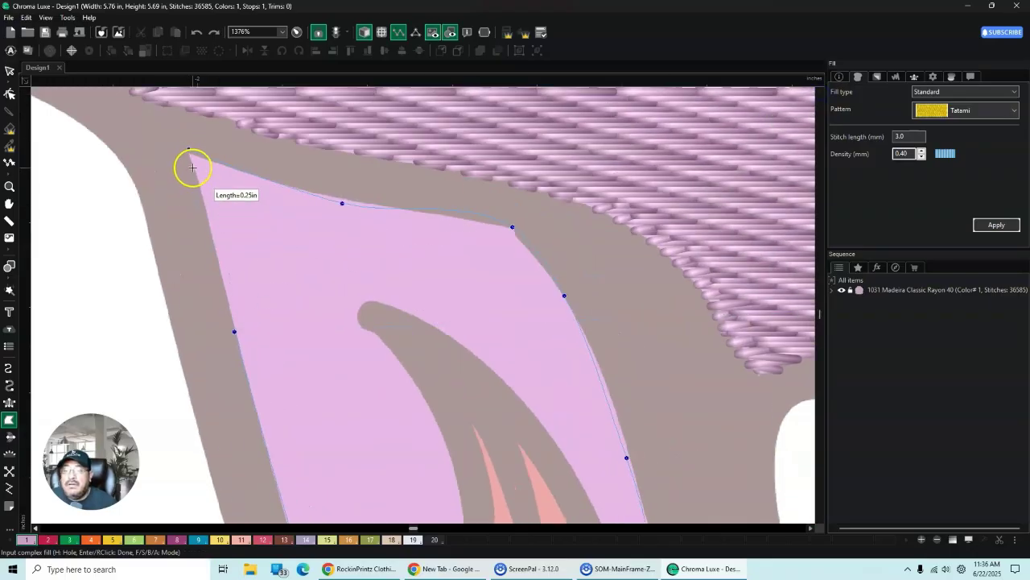
left_click(193, 167)
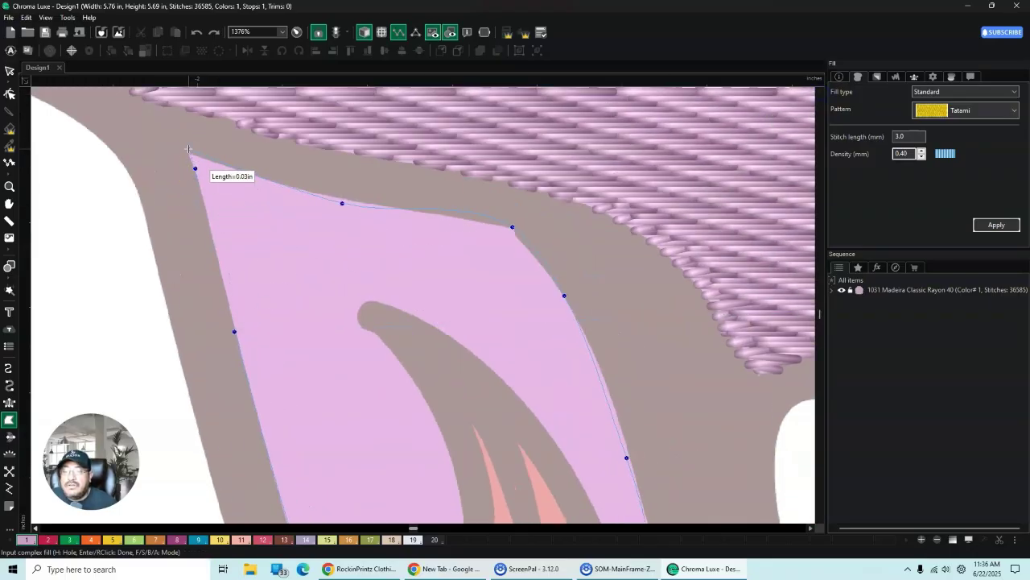
left_click(189, 149)
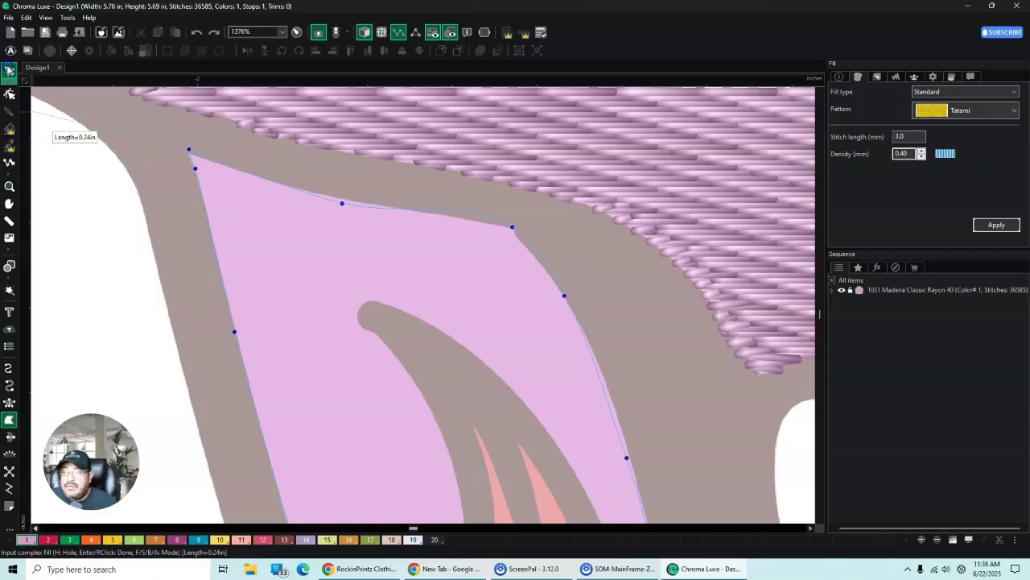
Step: Examine the jaw fill's stitches, outline points and angle line, and deselect the fill
scroll(332, 272, "down", 5)
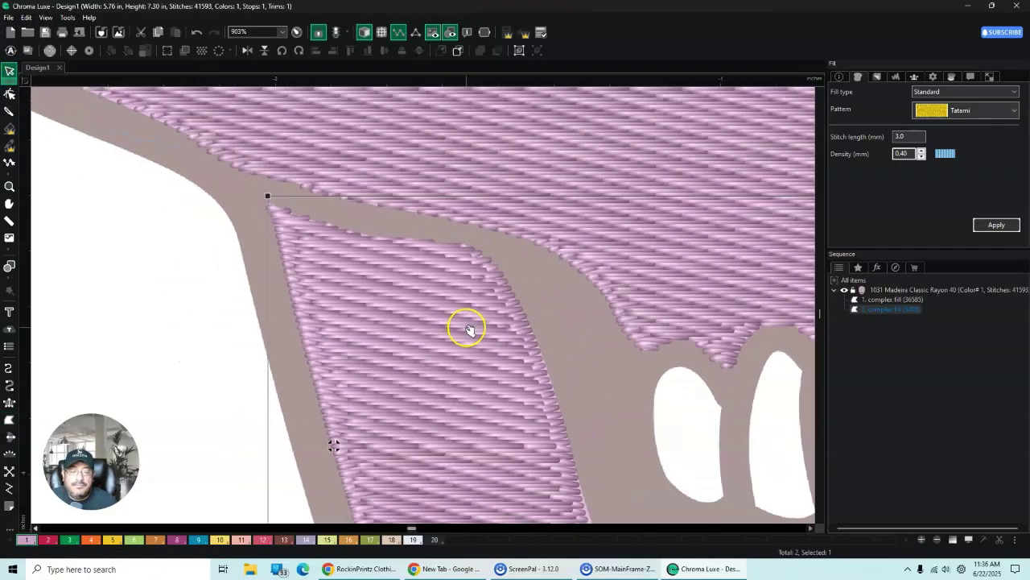
scroll(474, 314, "down", 5)
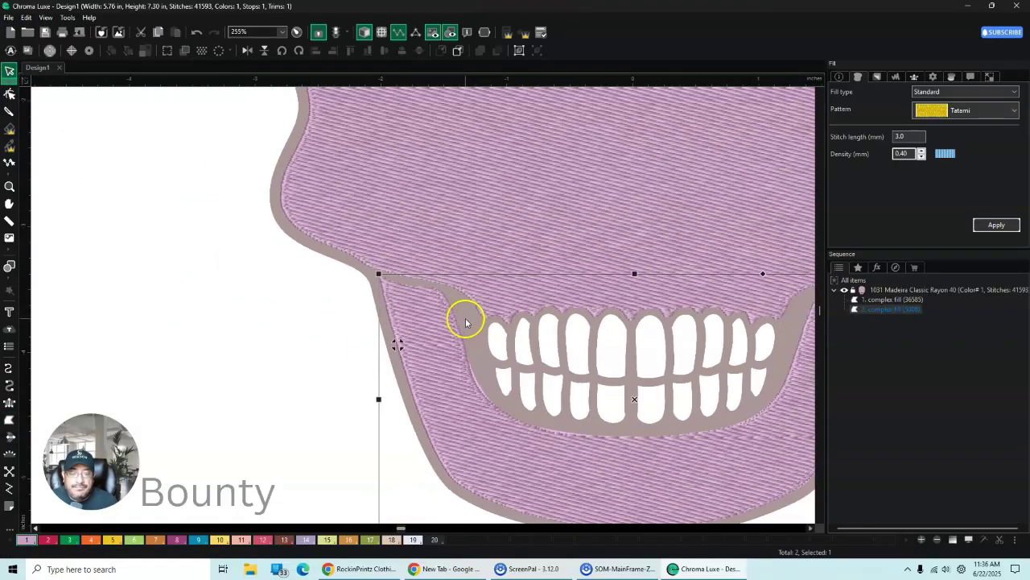
scroll(628, 431, "up", 4)
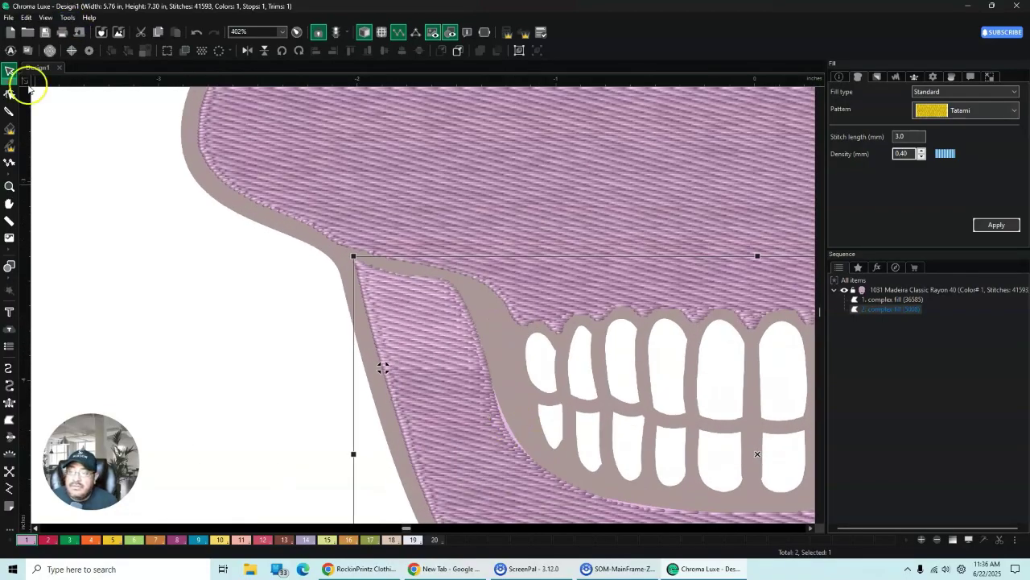
left_click(9, 95)
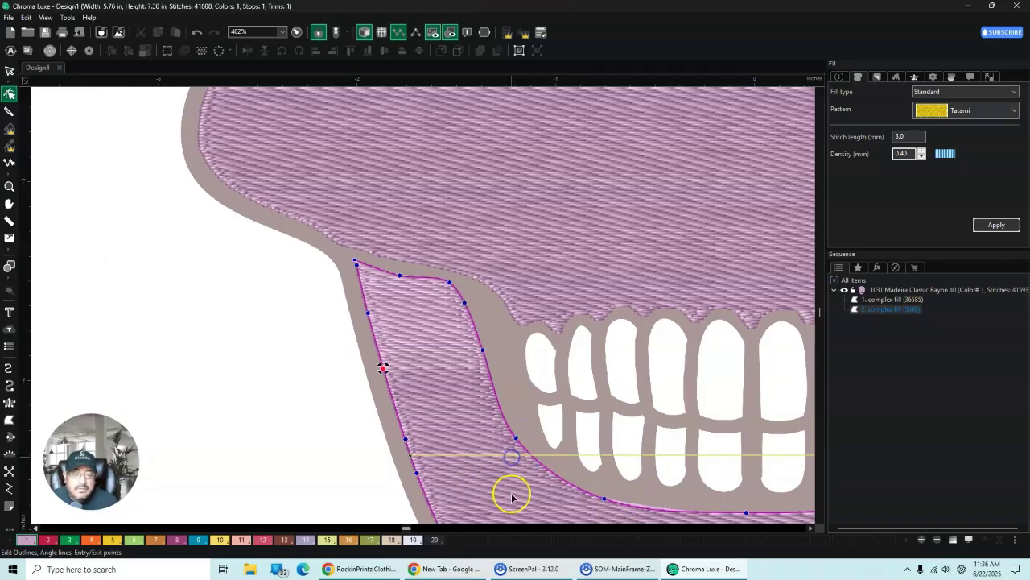
scroll(515, 483, "down", 4)
scroll(549, 481, "down", 1)
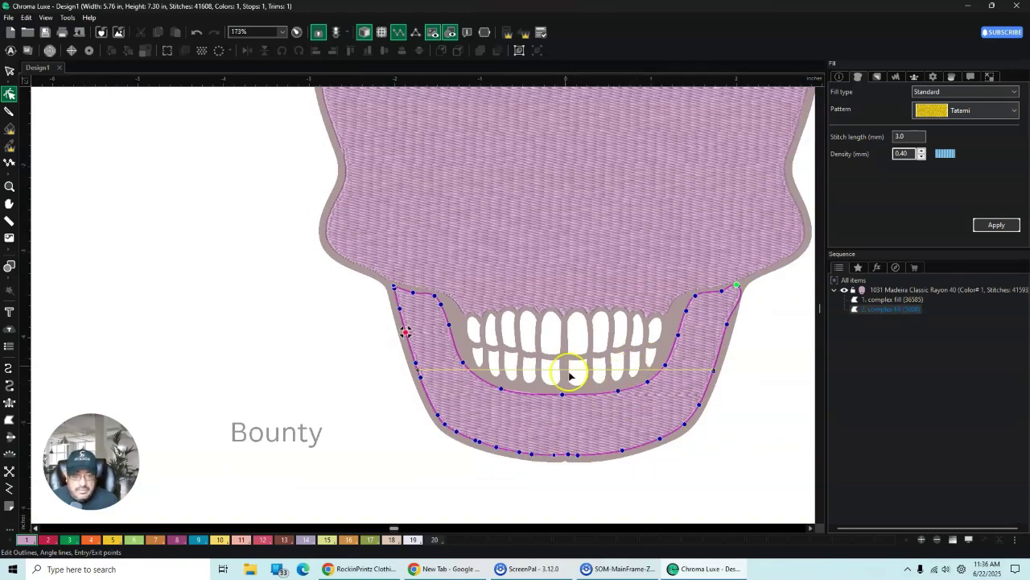
left_click(10, 70)
left_click(352, 357)
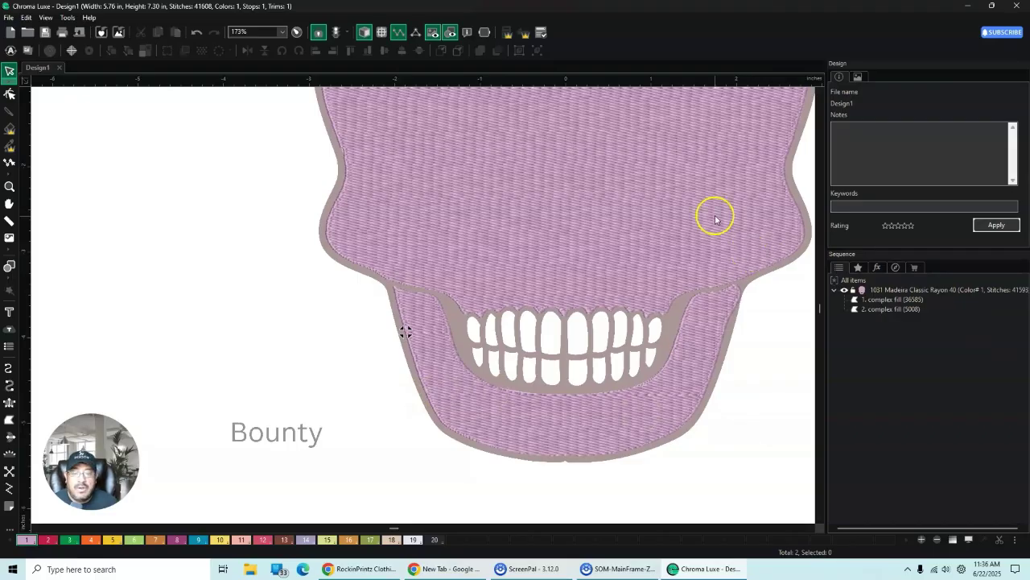
Step: Start a complex fill on the leftmost upper tooth, tracing its right edge from near the top down to the lower corner
scroll(713, 231, "down", 4)
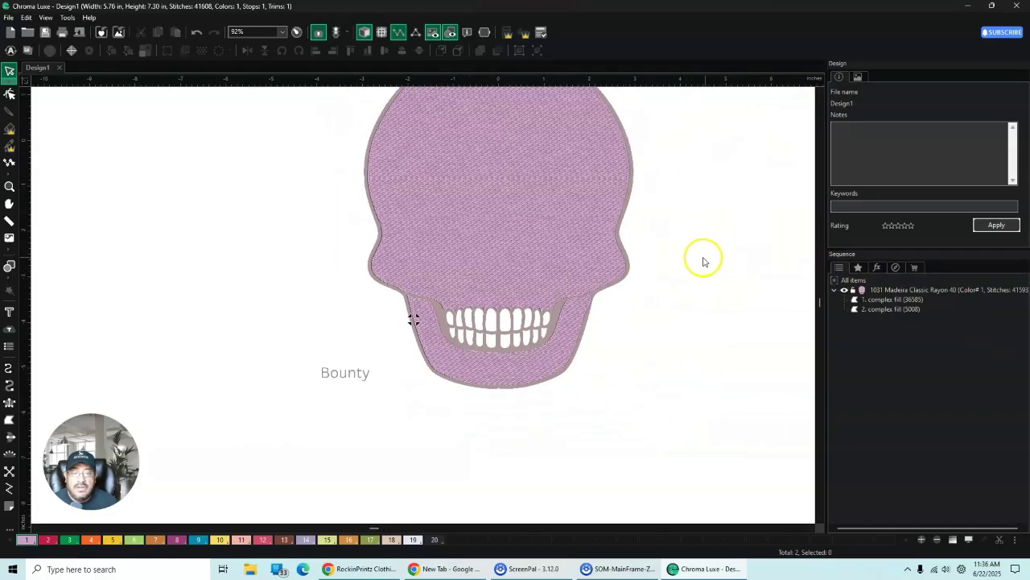
scroll(725, 288, "up", 5)
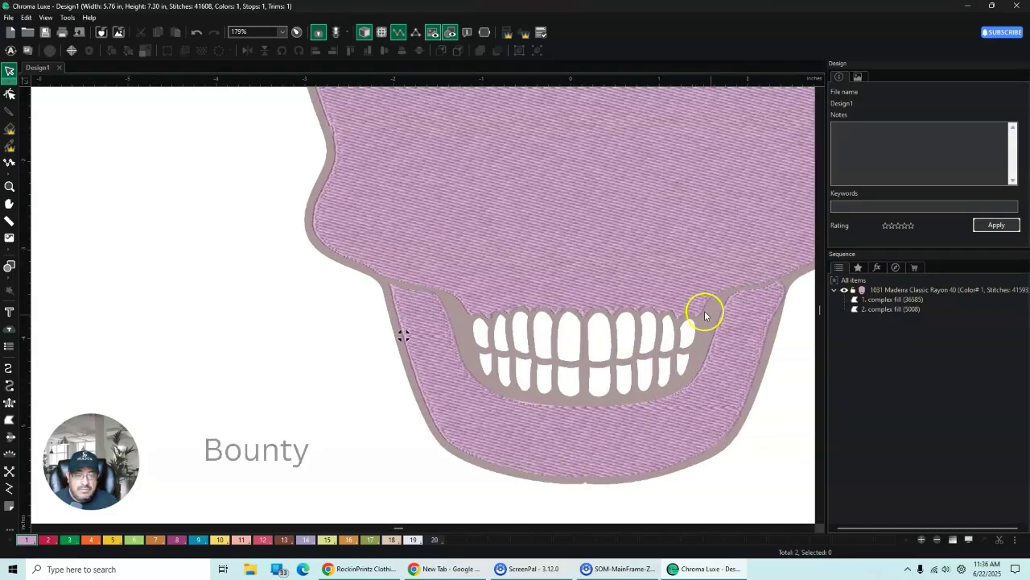
left_click(813, 529)
left_click(812, 529)
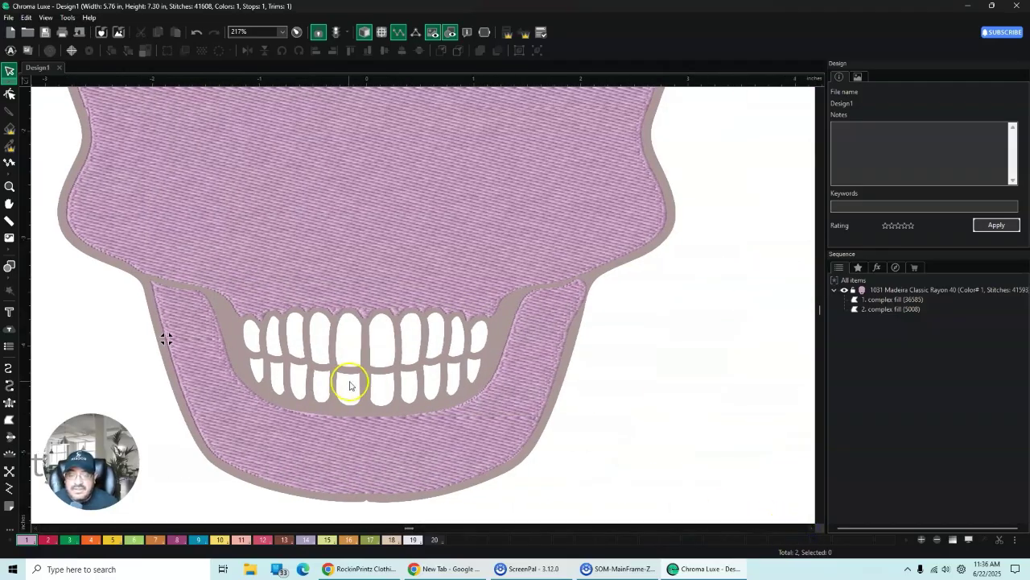
scroll(342, 384, "up", 2)
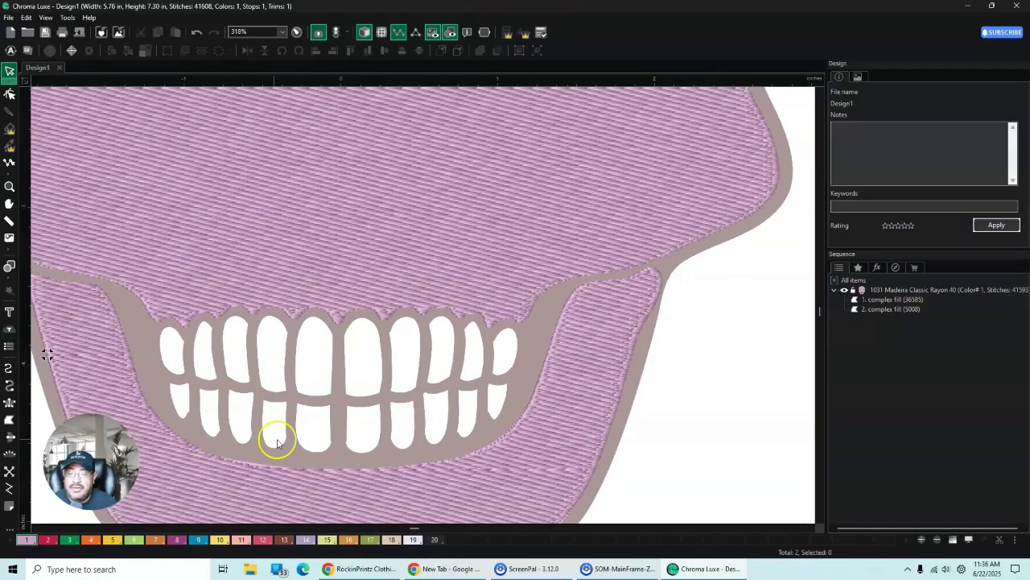
scroll(83, 411, "up", 1)
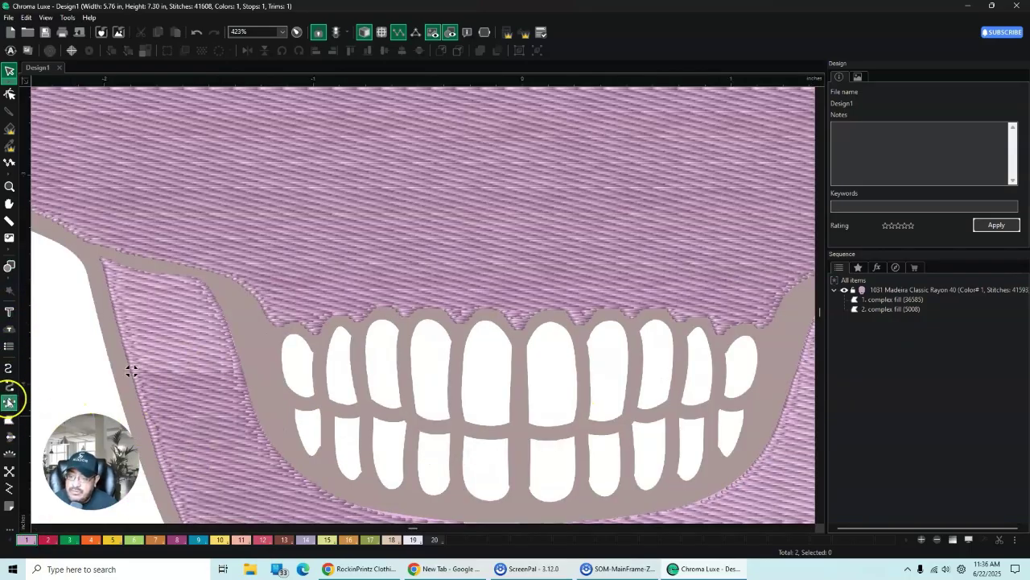
left_click(9, 420)
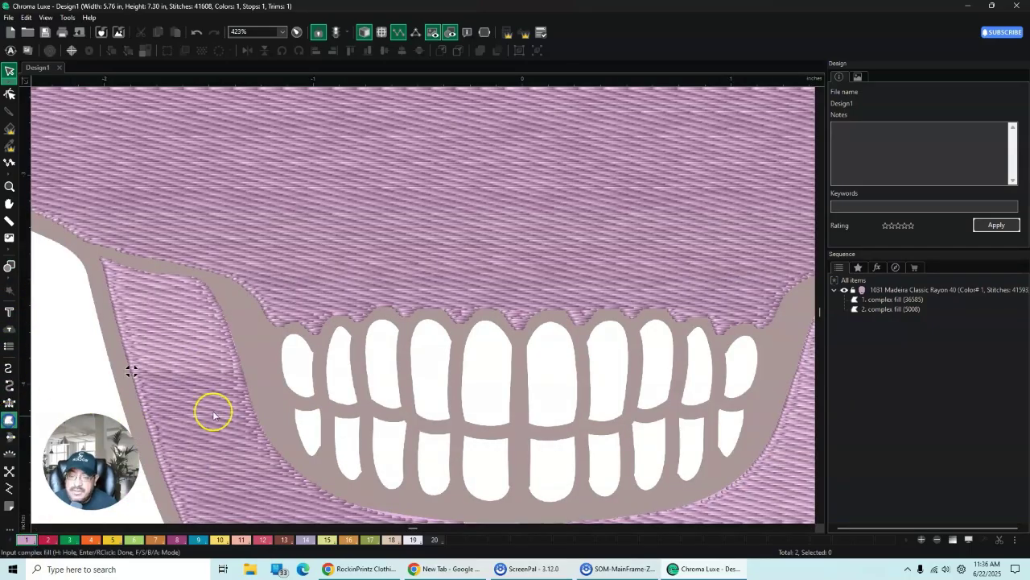
left_click(313, 351)
left_click(312, 371)
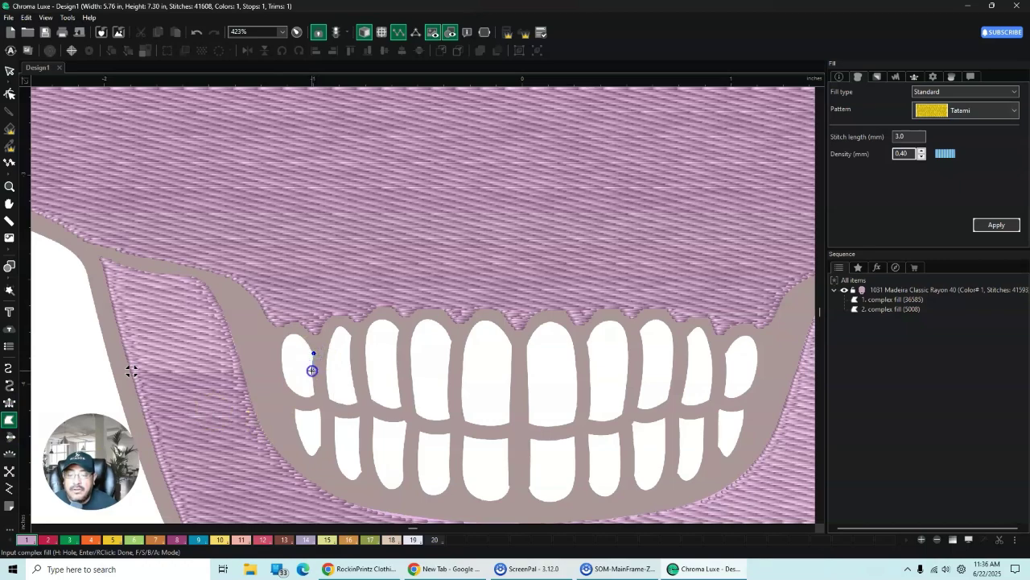
left_click(315, 394)
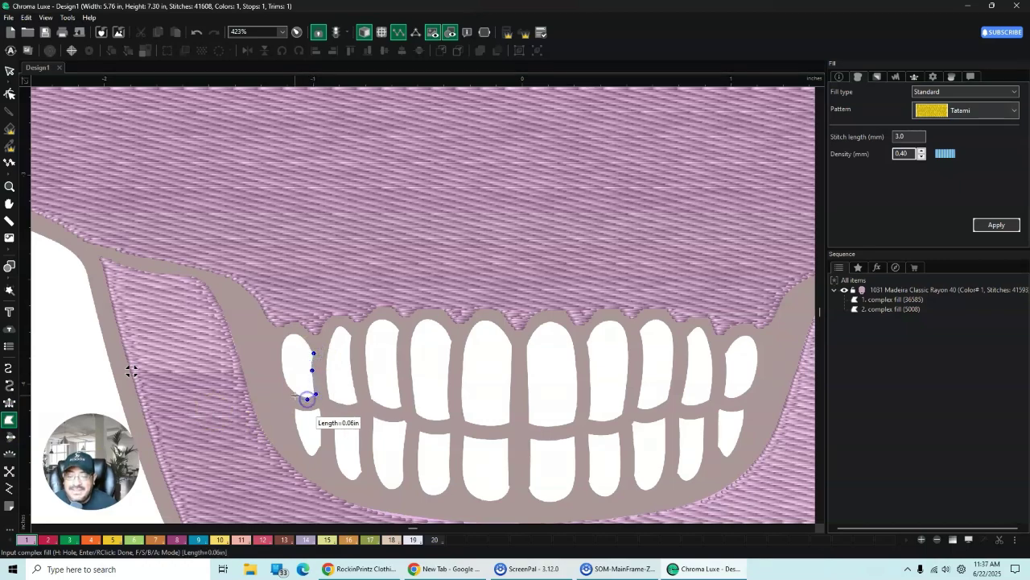
Step: Carry the leftmost upper tooth's outline along its bottom, left side and rounded top back to the start, and complete the fill
left_click(292, 392)
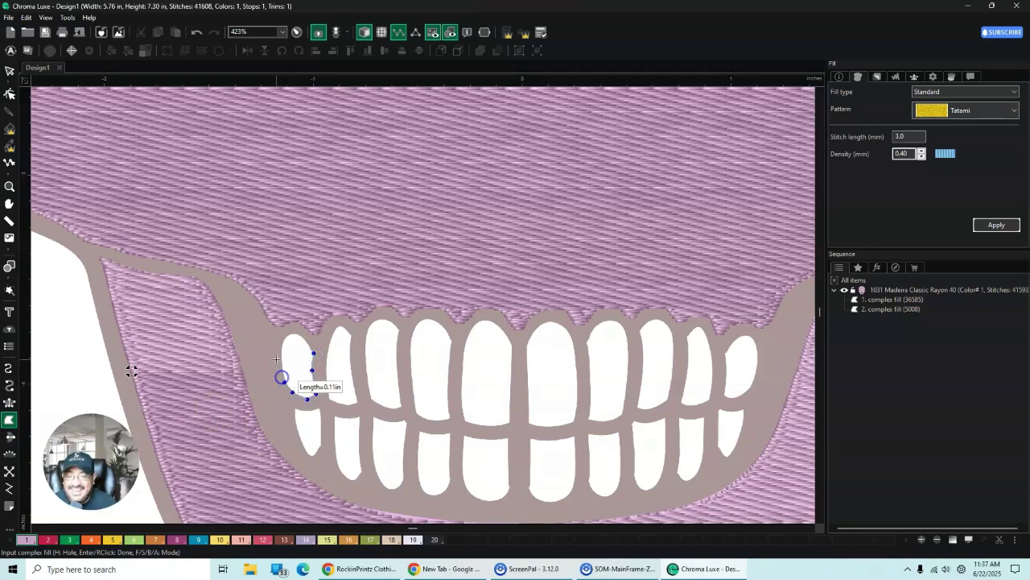
left_click(279, 356)
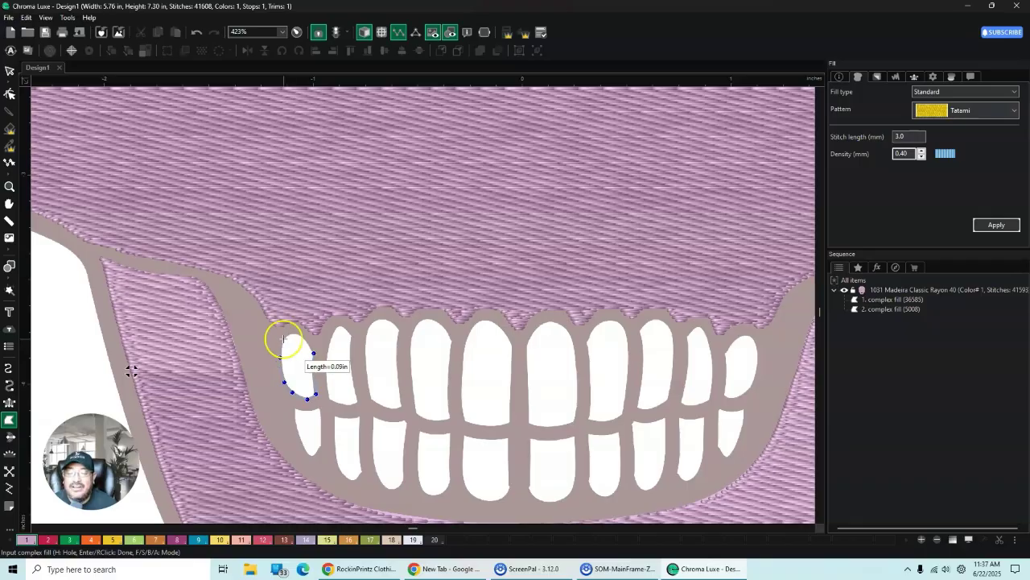
left_click(293, 333)
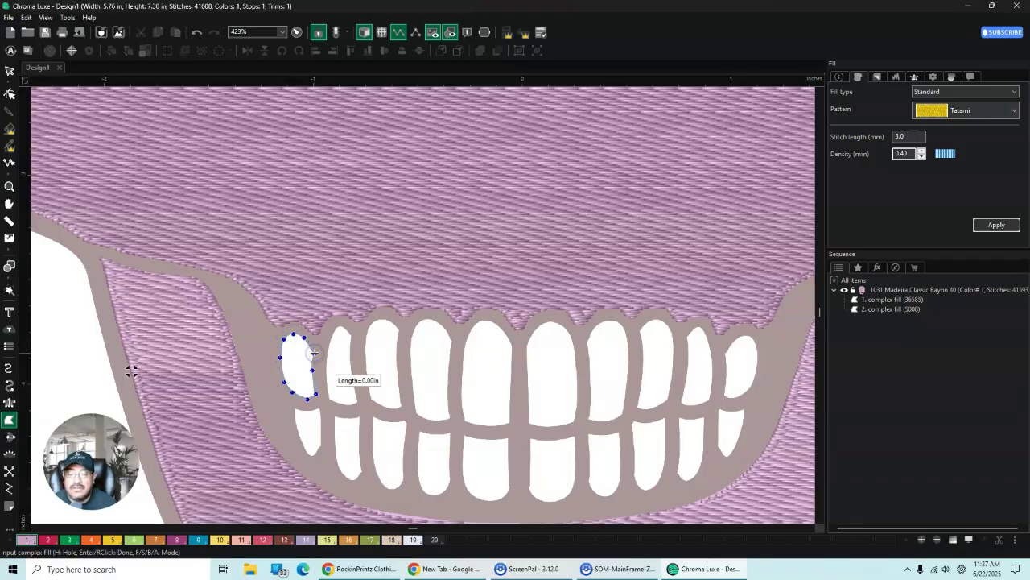
left_click(9, 71)
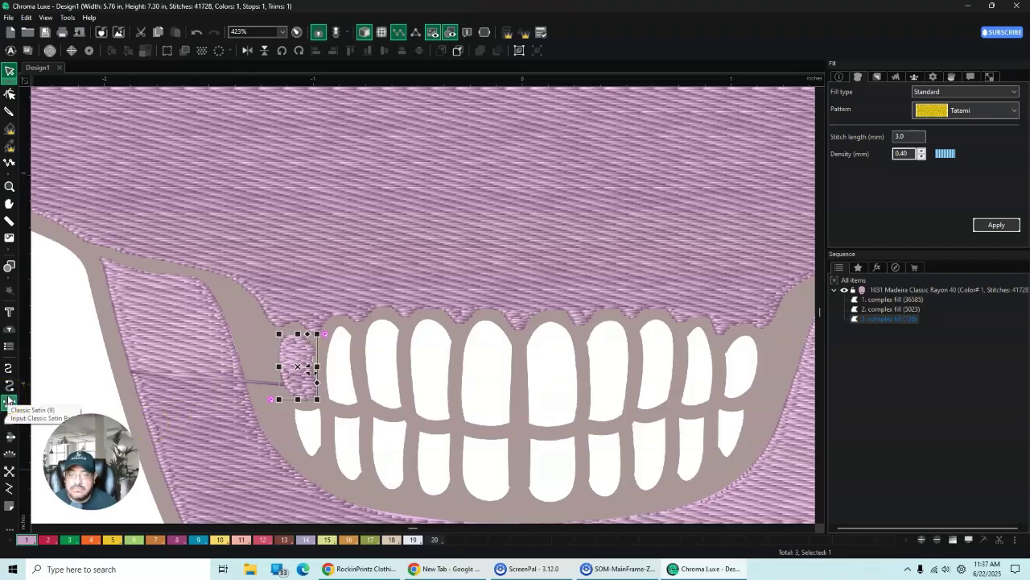
Step: Start a complex fill on the second upper tooth from the left, tracing from its tip down the right edge to the bottom corner
left_click(9, 419)
scroll(320, 352, "up", 2)
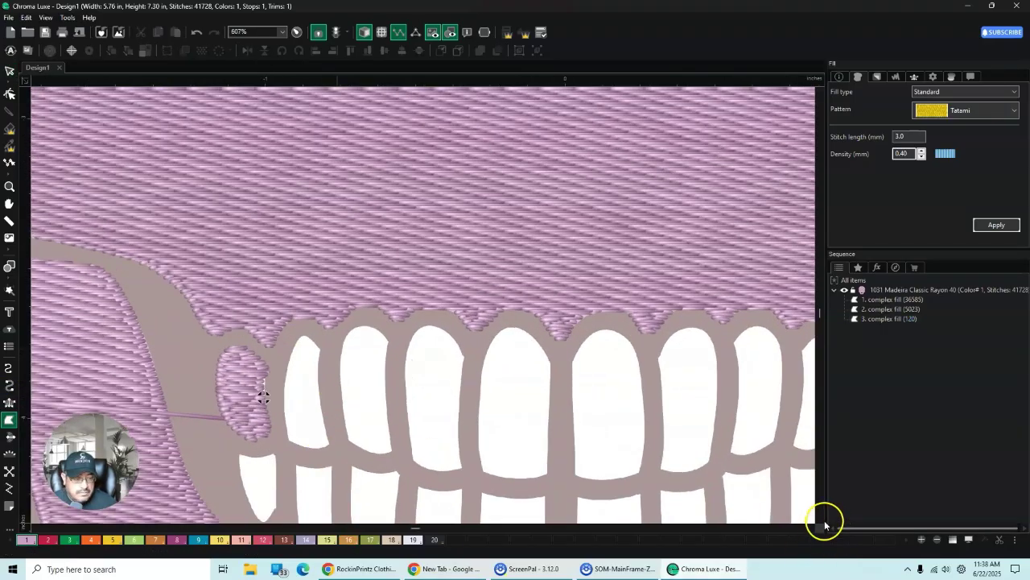
scroll(821, 520, "down", 3)
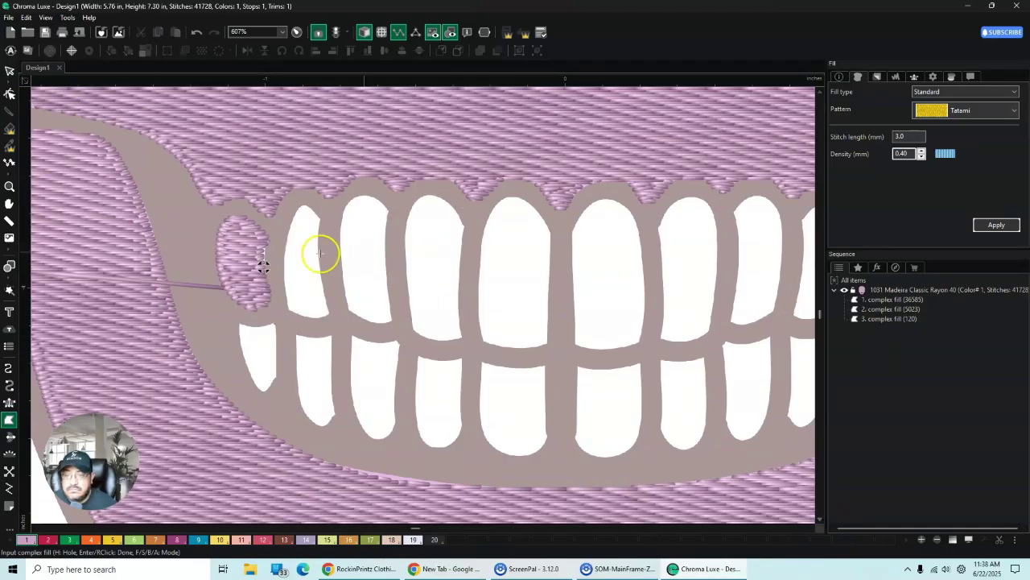
scroll(319, 253, "up", 3)
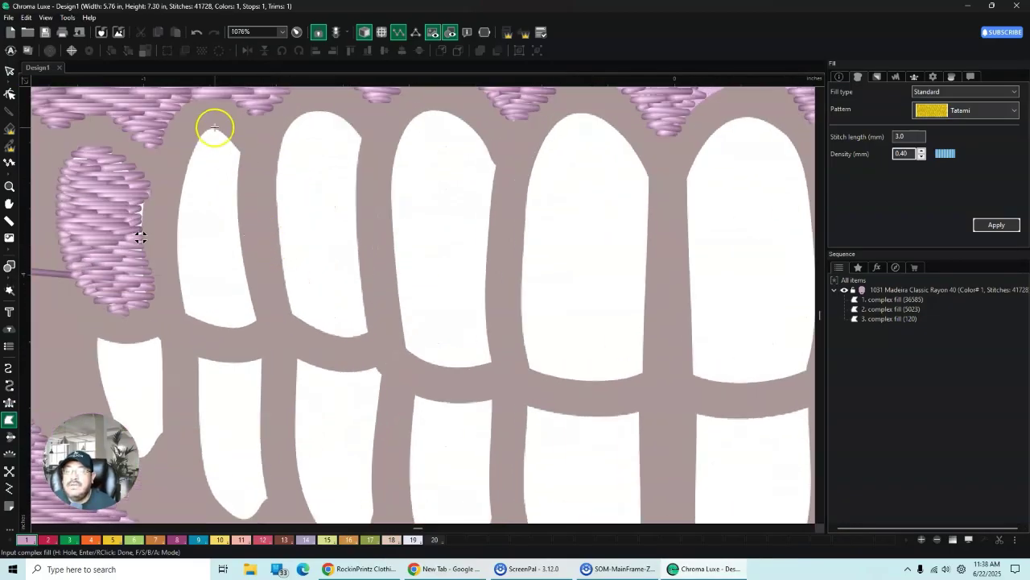
left_click(214, 127)
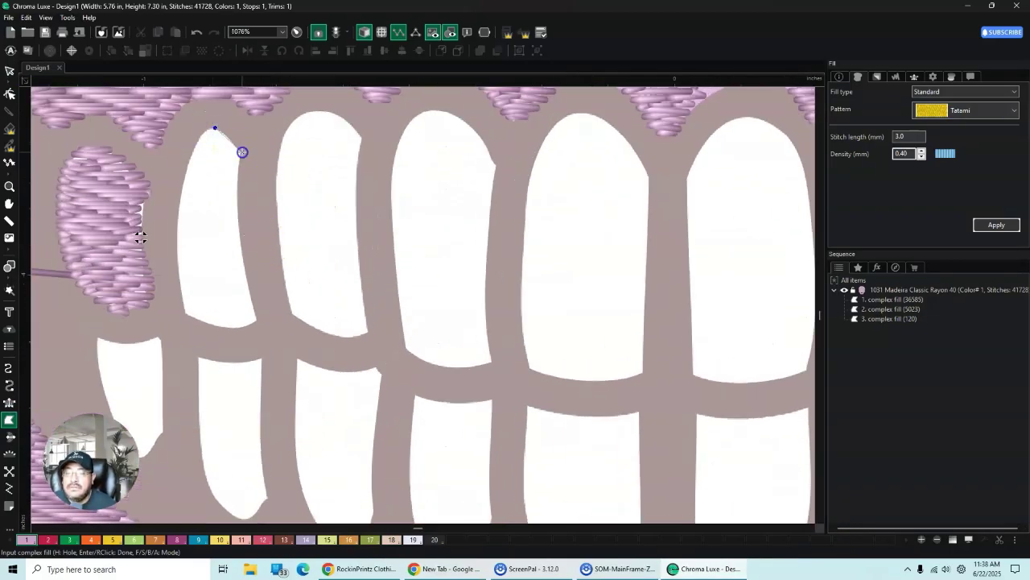
left_click(242, 152)
left_click(240, 237)
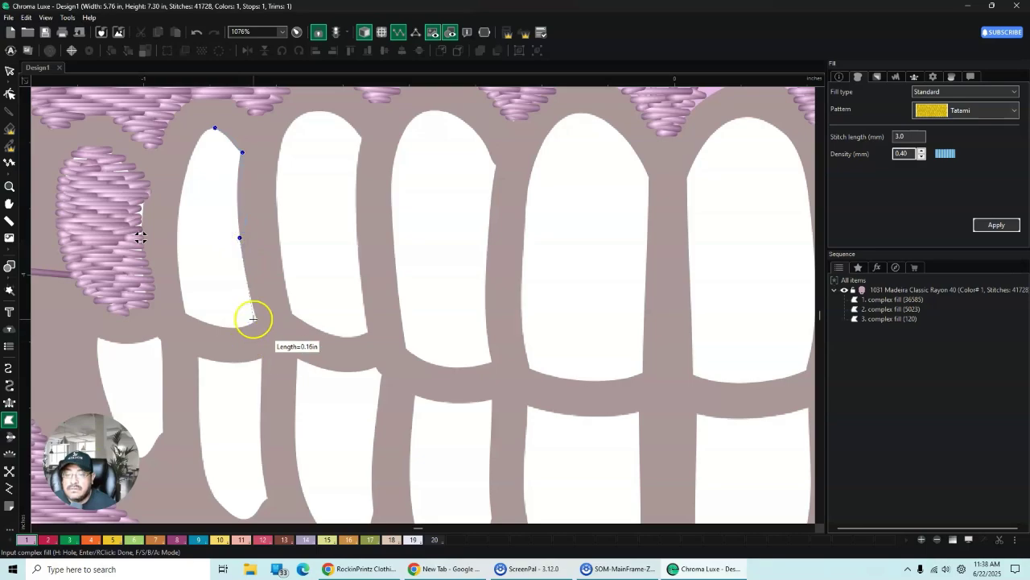
left_click(256, 320)
Step: Trace the second upper tooth's bottom and left edges back to its tip and complete the fill
left_click(238, 327)
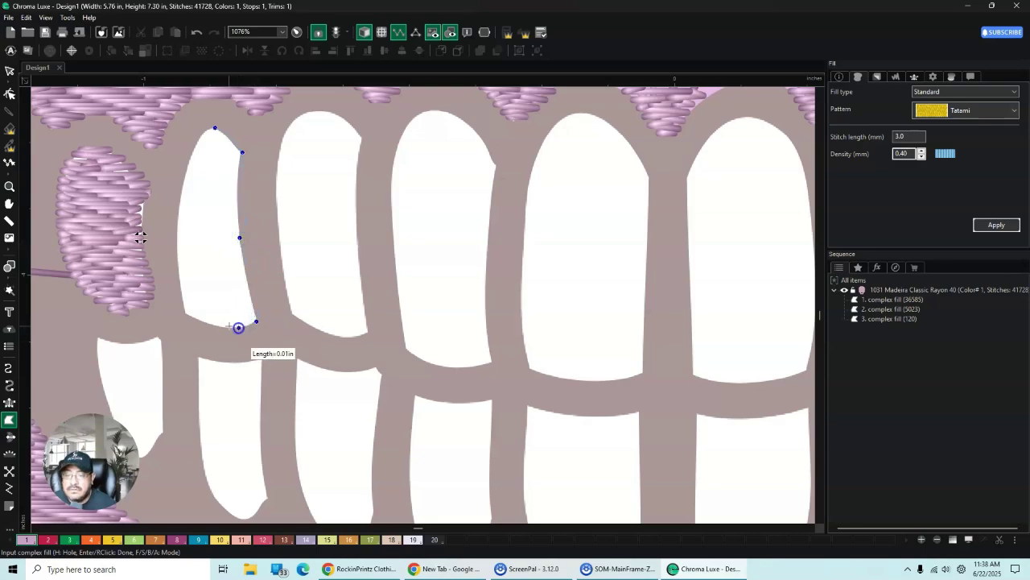
left_click(203, 320)
left_click(184, 314)
left_click(176, 219)
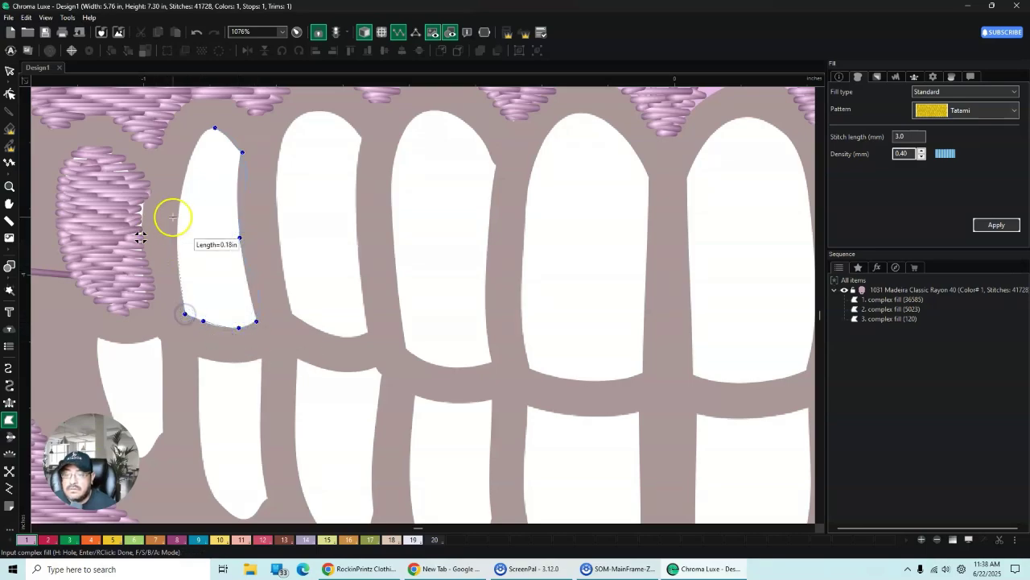
left_click(189, 159)
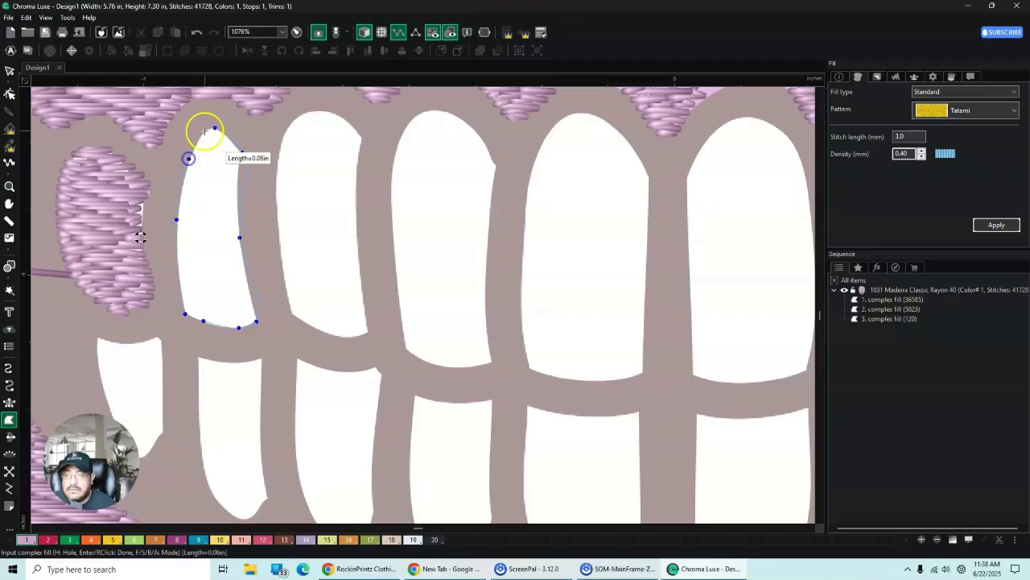
left_click(206, 130)
left_click(214, 129)
left_click(242, 152)
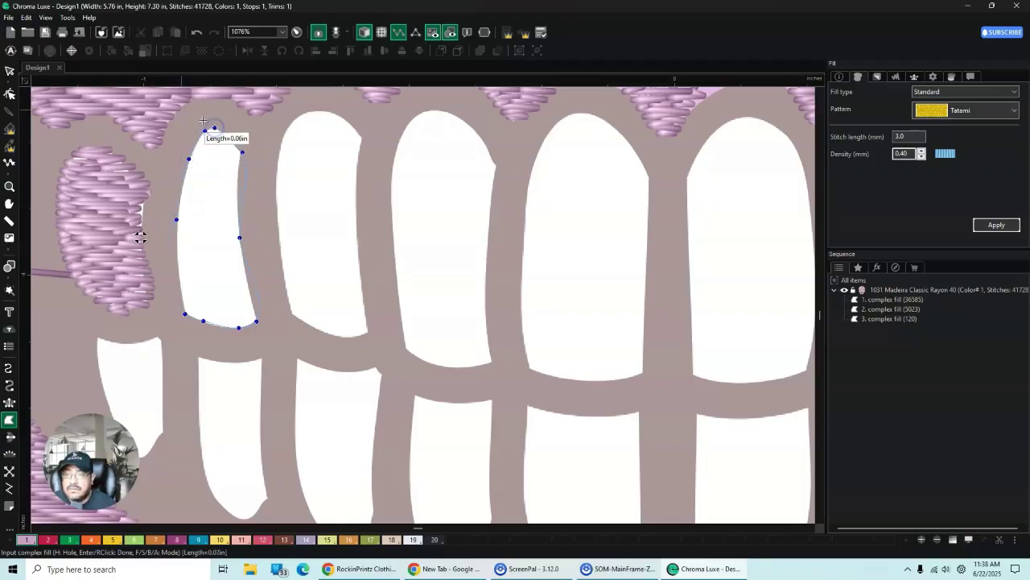
left_click(8, 70)
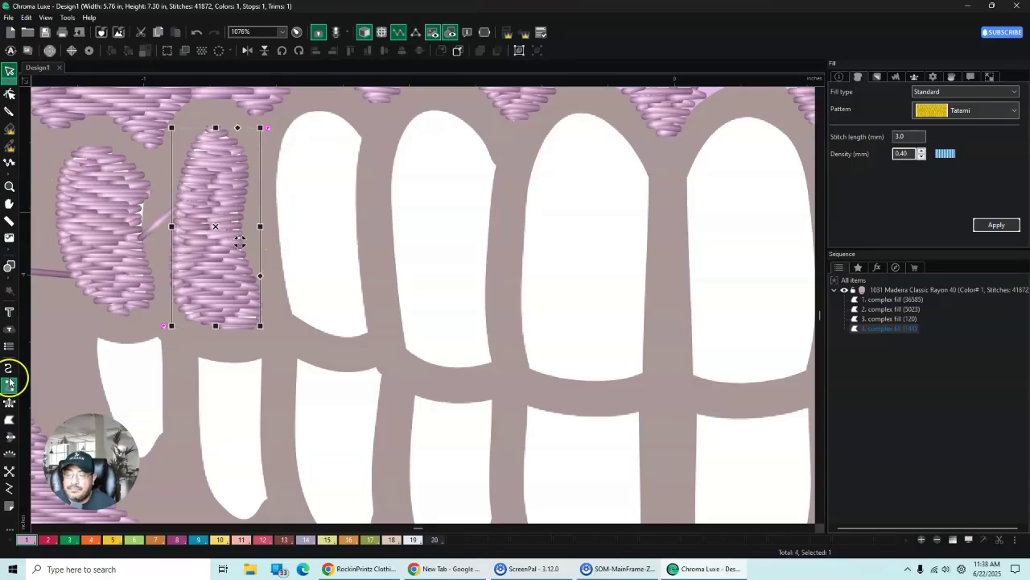
Step: Start a complex fill on the third upper tooth from the left, tracing up its left edge and over the rounded top
left_click(9, 419)
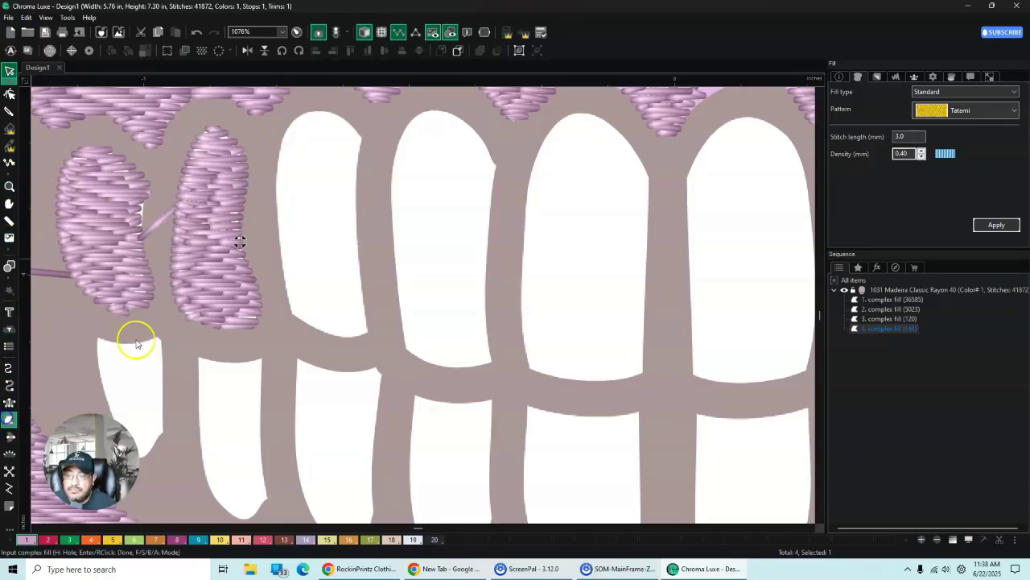
left_click(291, 314)
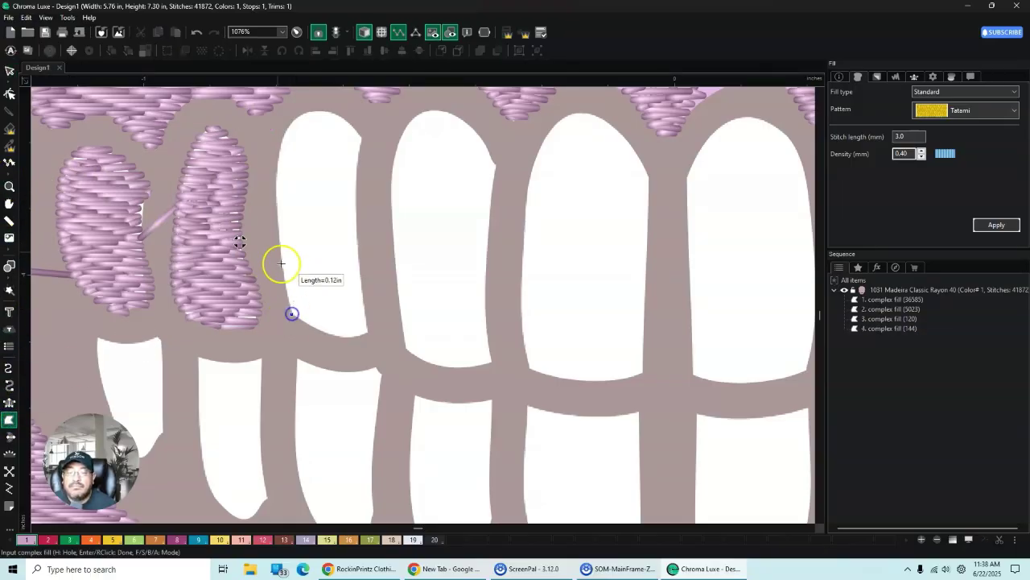
left_click(278, 204)
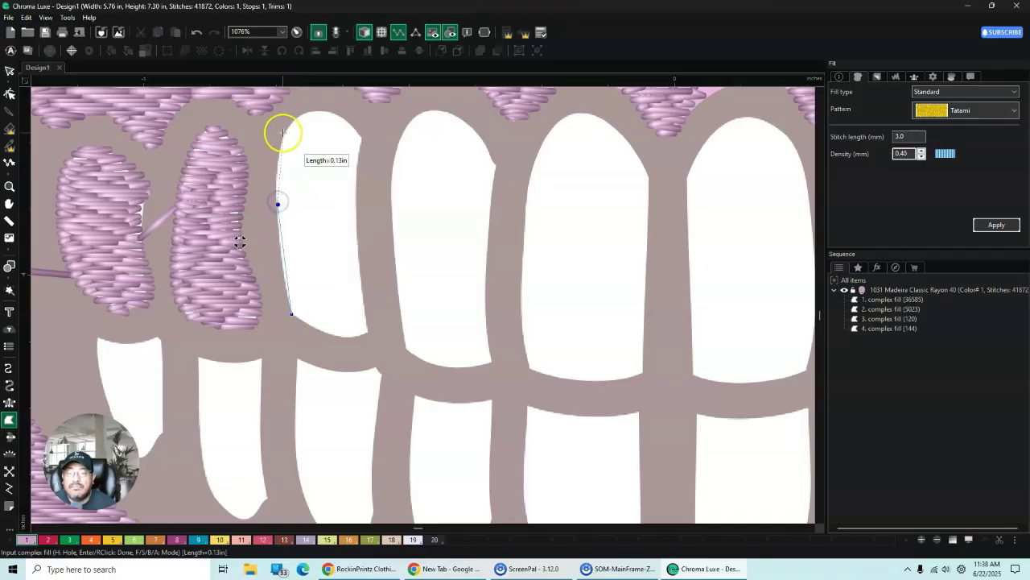
left_click(287, 131)
left_click(321, 110)
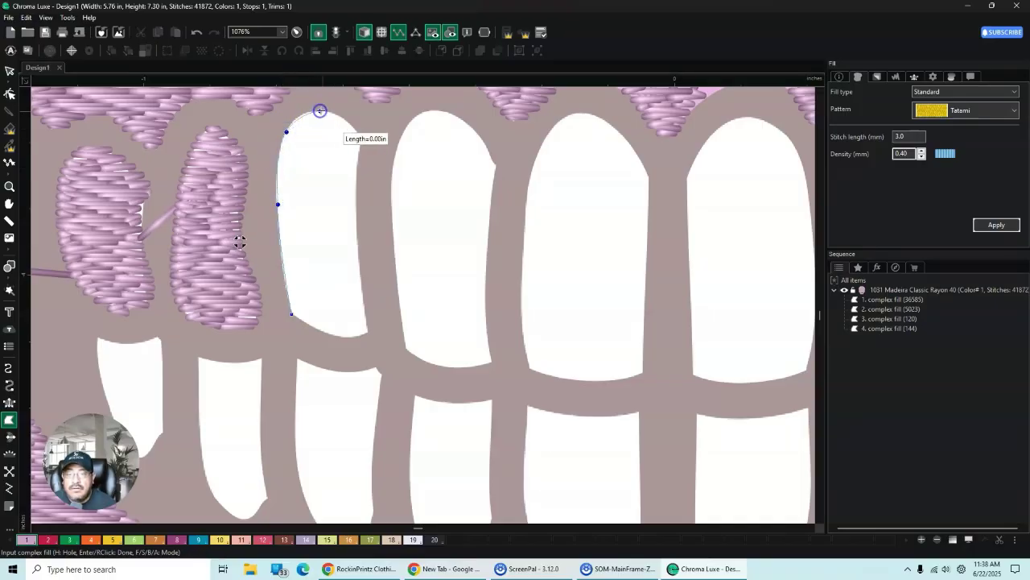
left_click(356, 127)
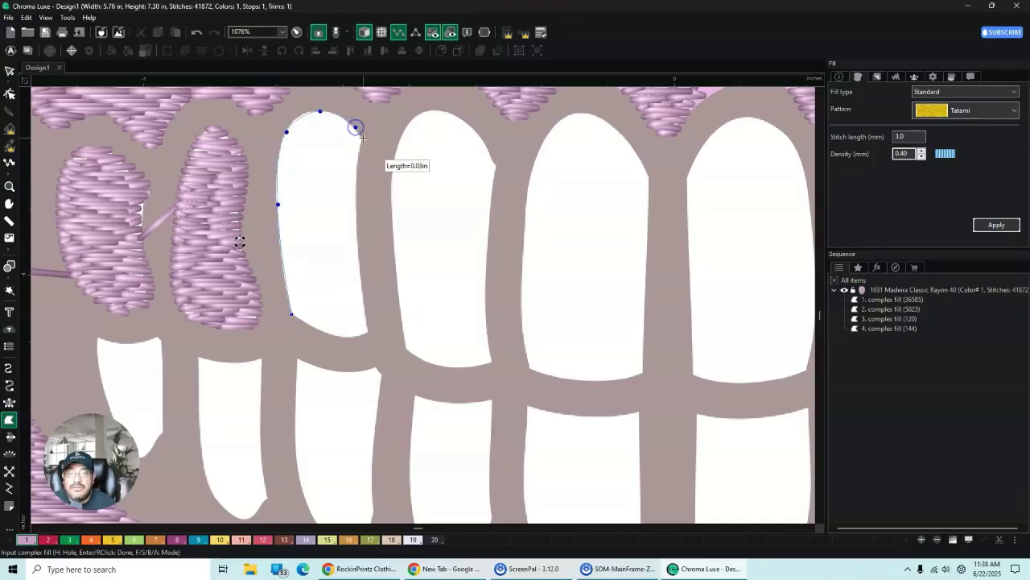
left_click(364, 139)
Step: Trace the third upper tooth's right edge and bottom back to the lower-left corner and complete the fill
left_click(356, 177)
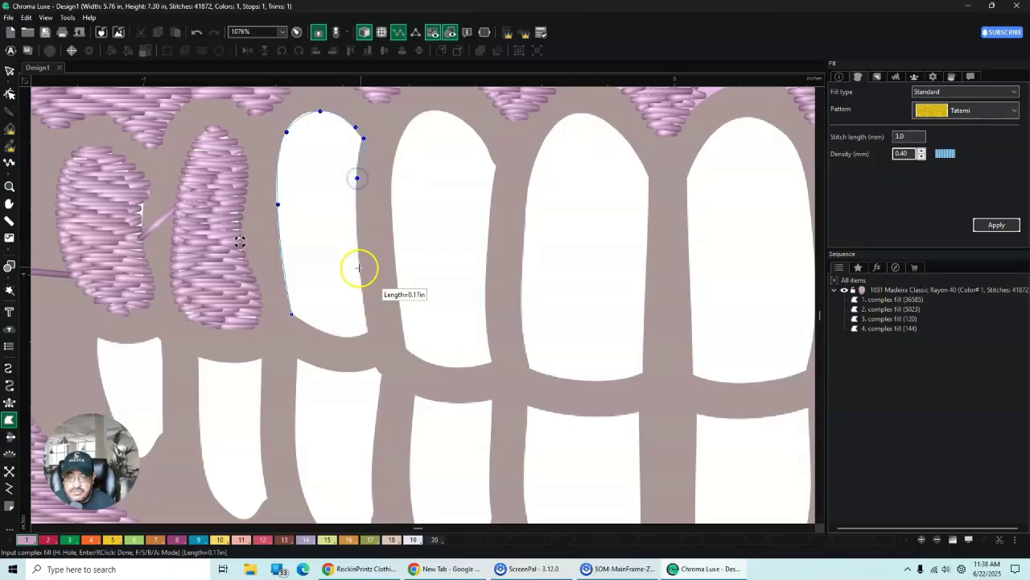
left_click(367, 332)
left_click(349, 337)
left_click(309, 325)
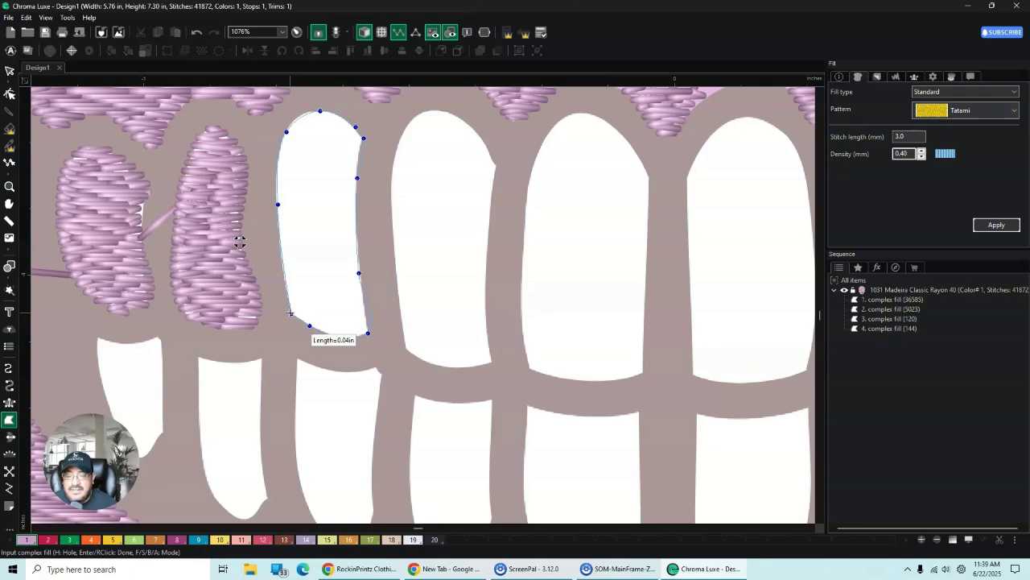
left_click(292, 314)
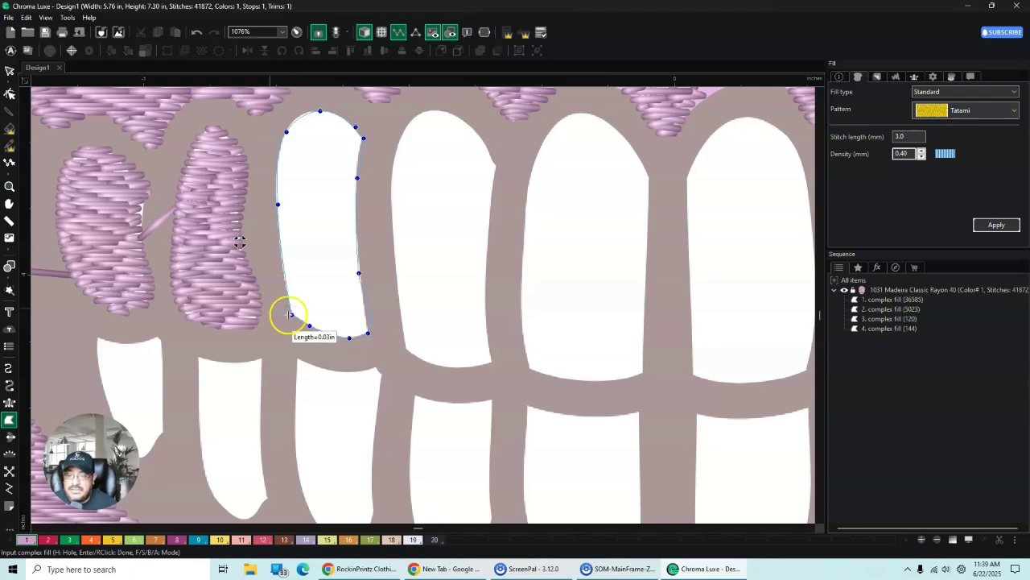
left_click(9, 72)
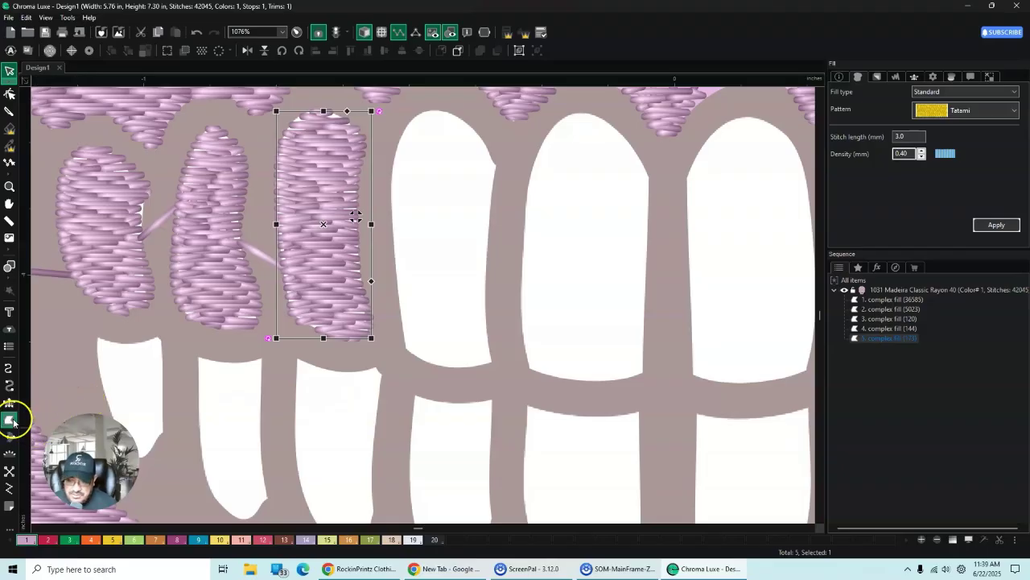
Step: Start a complex fill on the fourth upper tooth from the left, tracing from its lower-right corner along the bottom and up the left edge
left_click(8, 420)
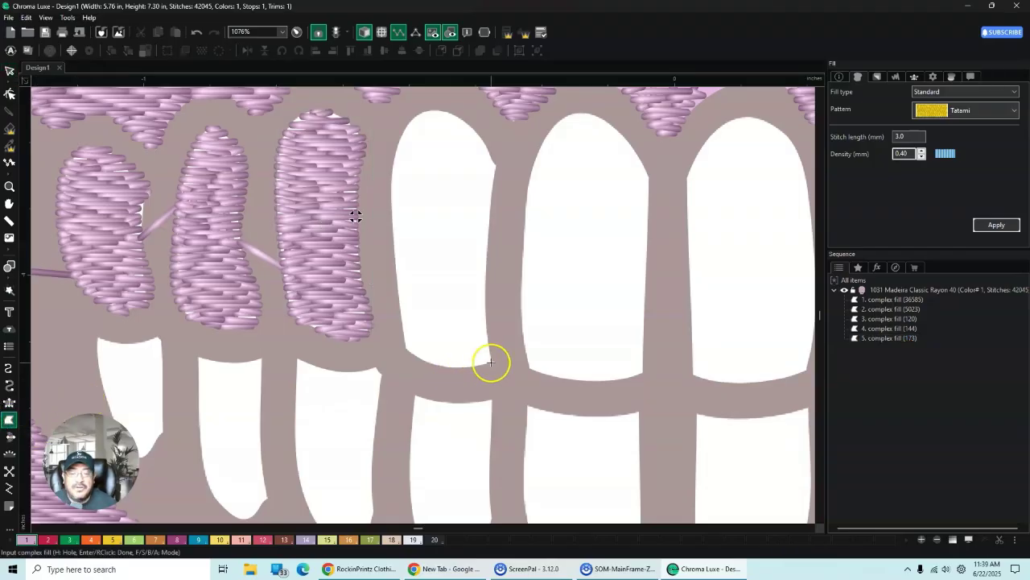
left_click(491, 362)
left_click(453, 368)
left_click(422, 360)
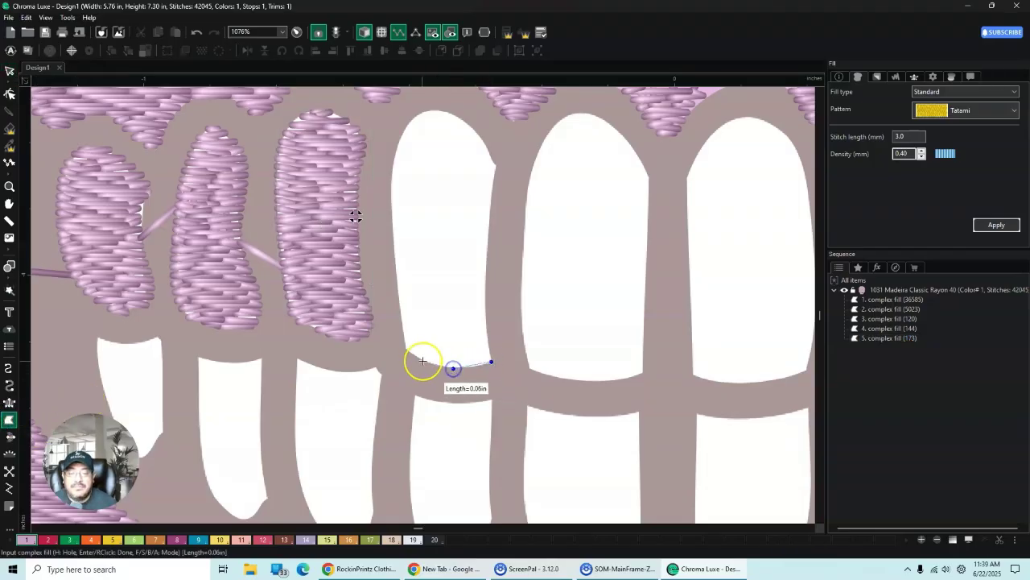
left_click(405, 348)
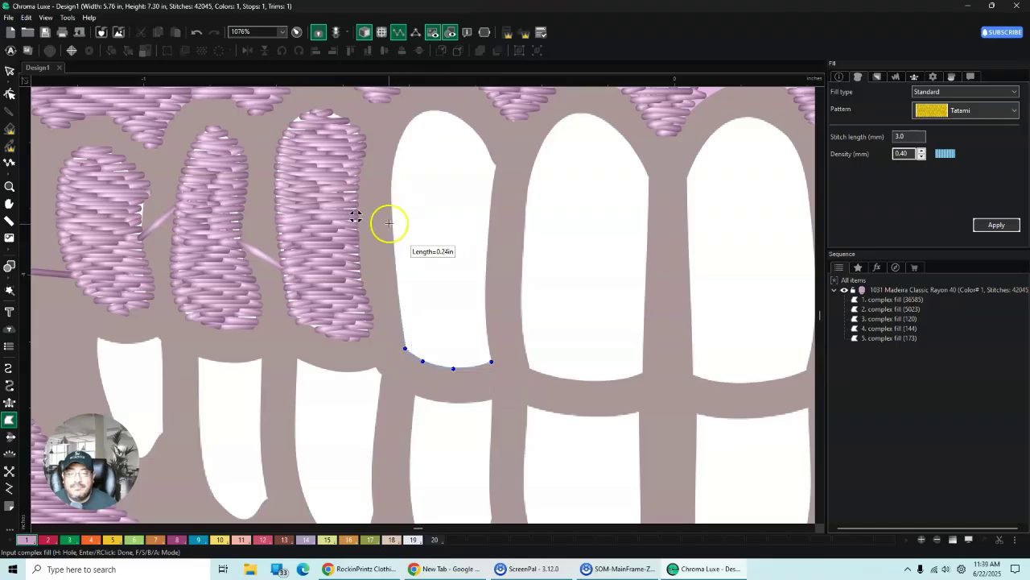
left_click(392, 218)
left_click(394, 155)
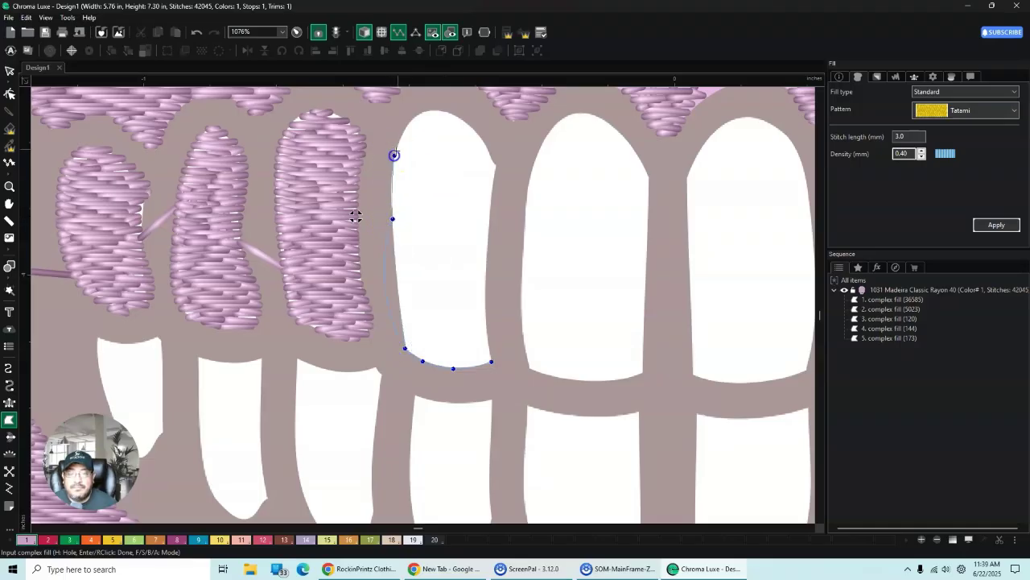
Step: Trace the fourth upper tooth's rounded top and right edge back to the lower-right corner and complete the fill
left_click(412, 119)
left_click(432, 111)
left_click(453, 114)
left_click(479, 133)
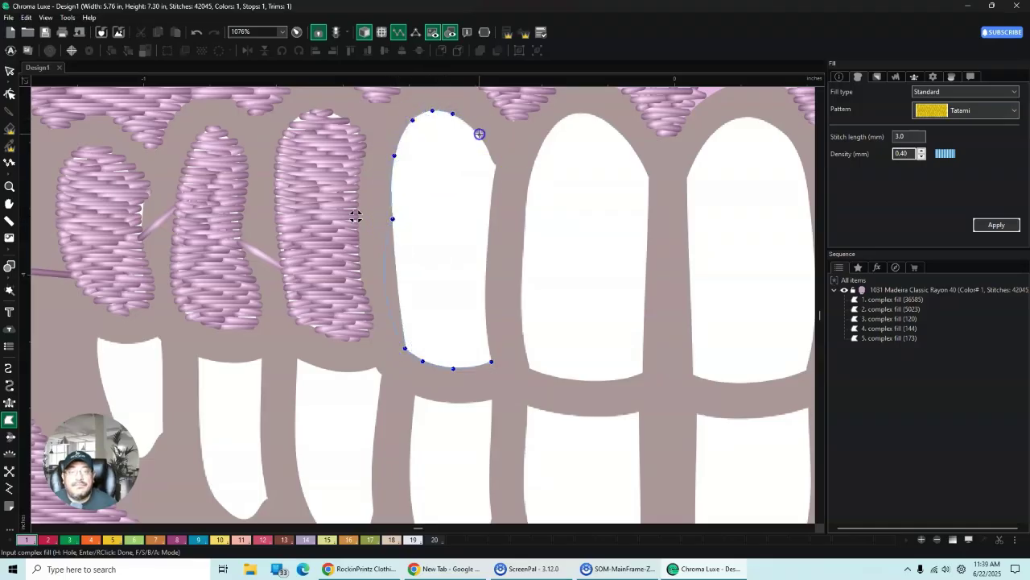
left_click(491, 159)
left_click(495, 166)
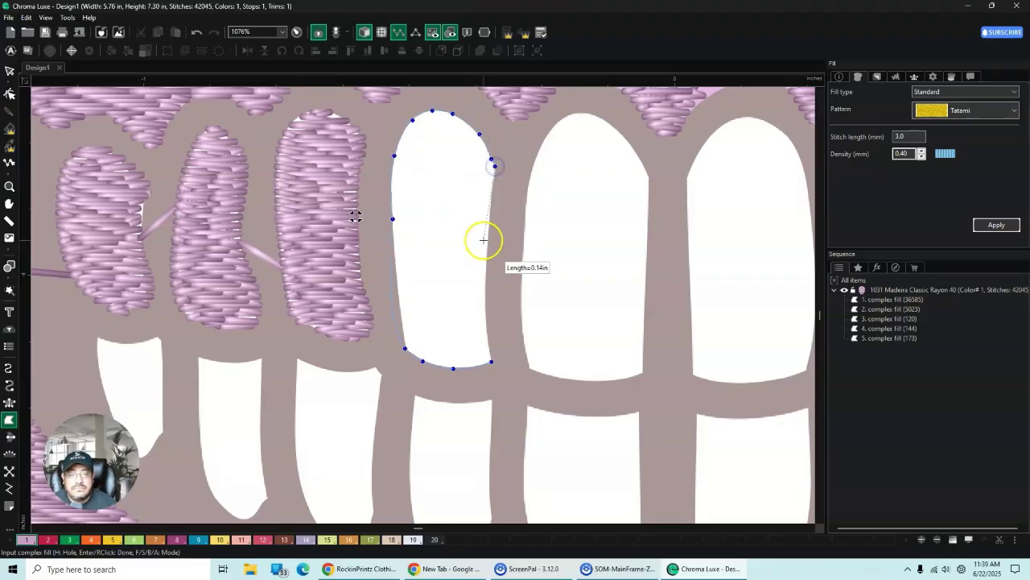
left_click(487, 242)
left_click(487, 318)
left_click(491, 361)
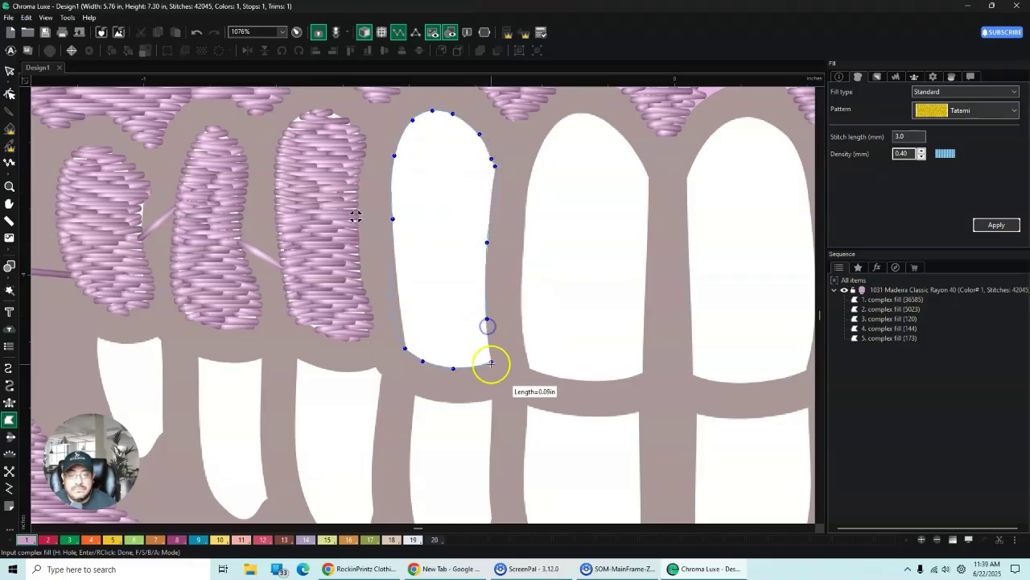
left_click(10, 71)
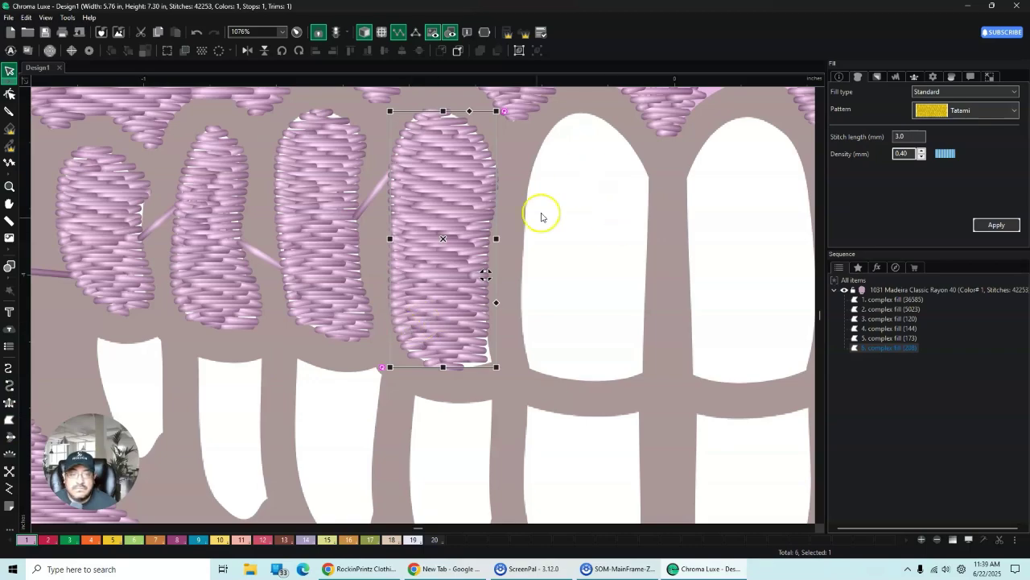
Step: Start a complex fill on the fifth upper tooth from the left, tracing from its lower-left corner up the left edge and over the rounded top
left_click(10, 420)
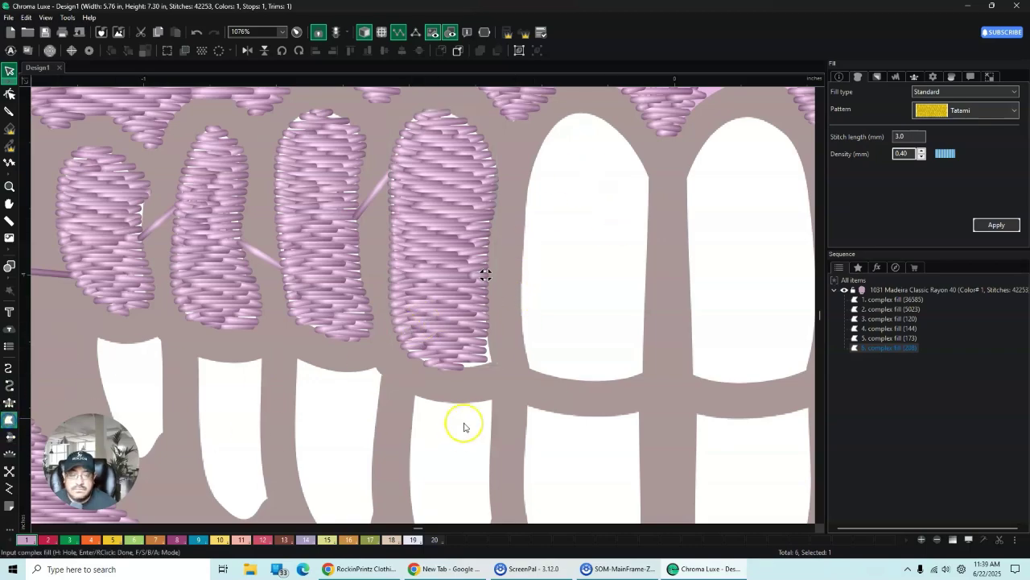
left_click(532, 369)
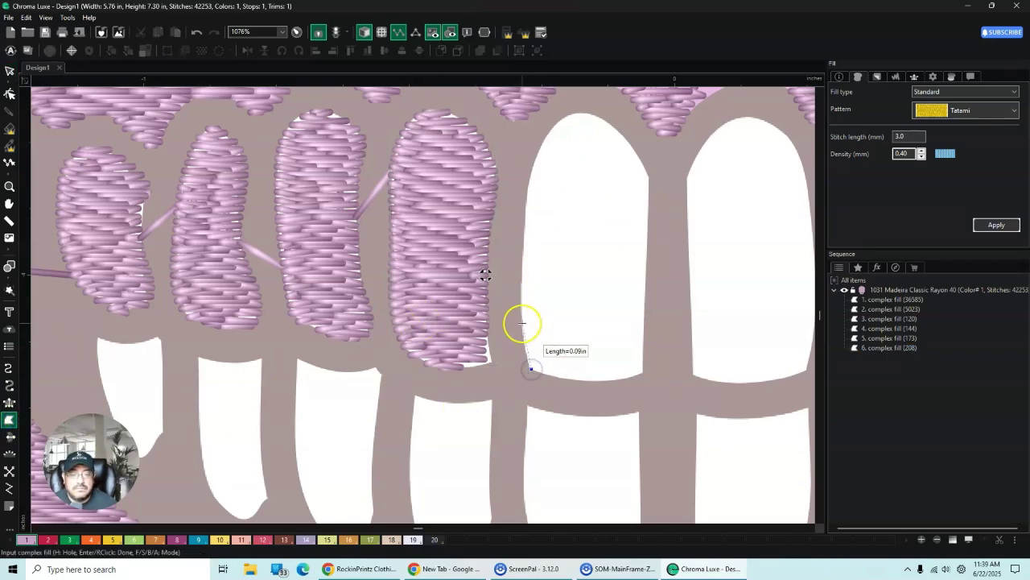
left_click(523, 324)
left_click(522, 244)
left_click(527, 175)
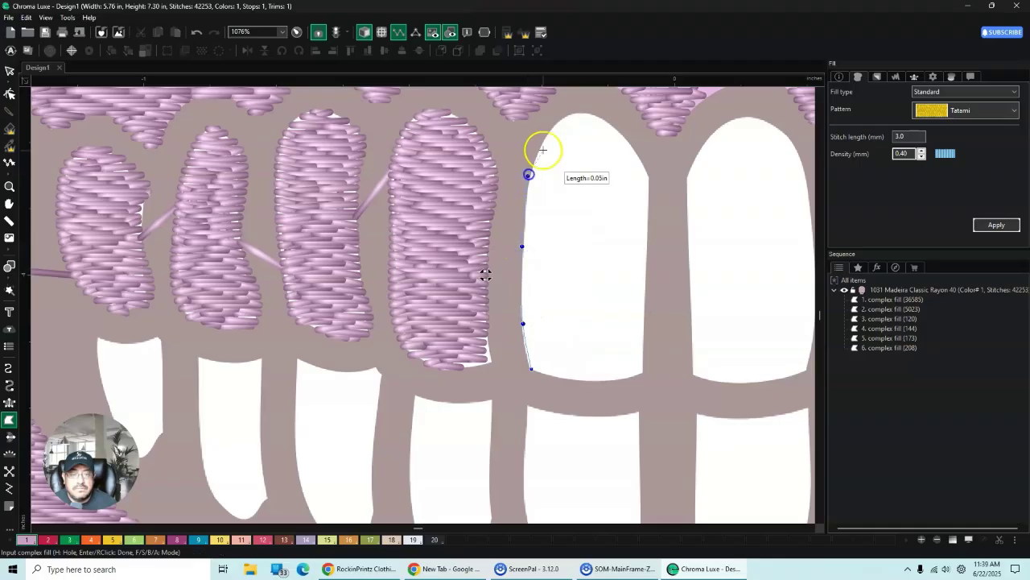
left_click(552, 128)
left_click(574, 112)
left_click(600, 117)
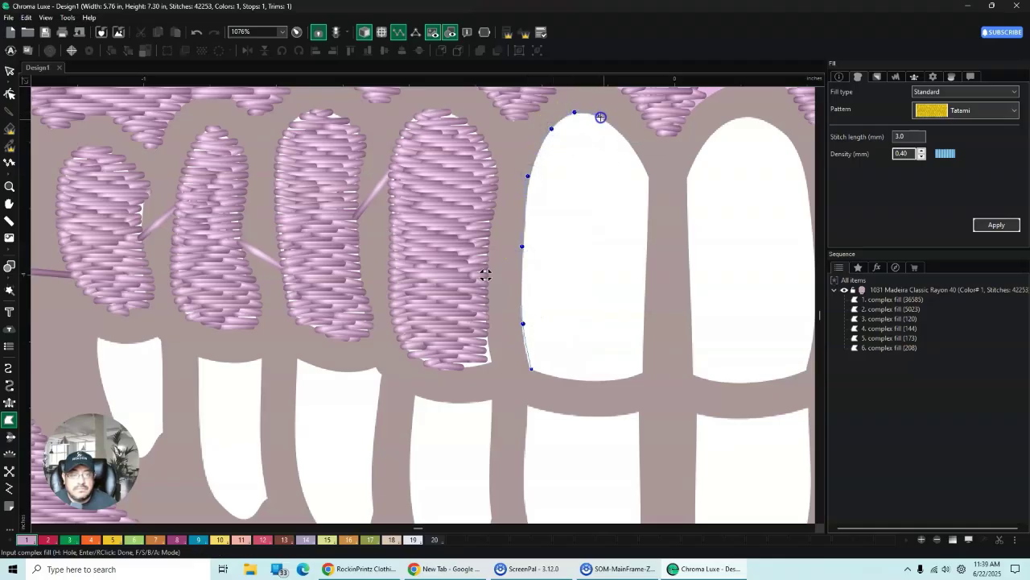
left_click(634, 150)
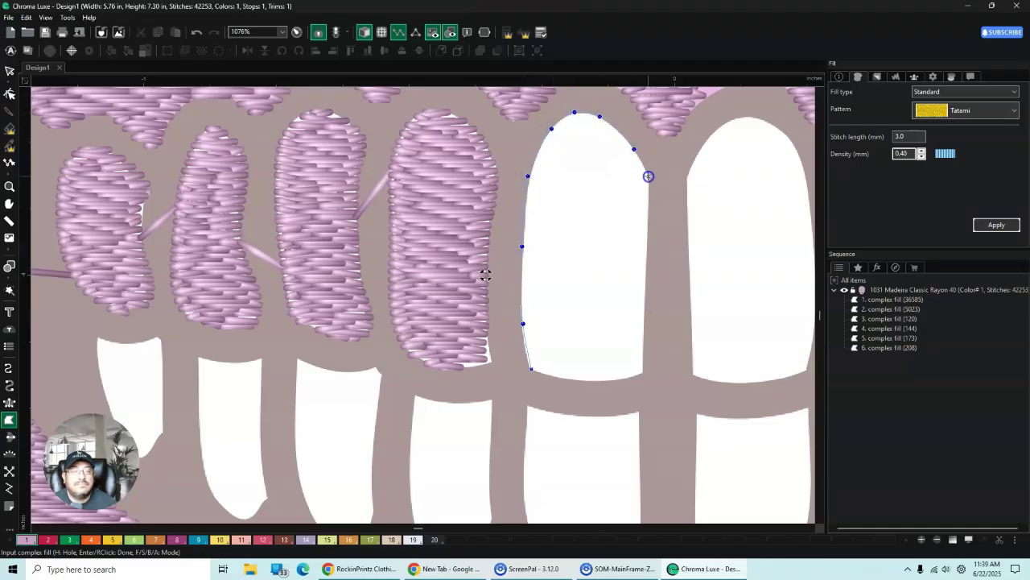
left_click(648, 176)
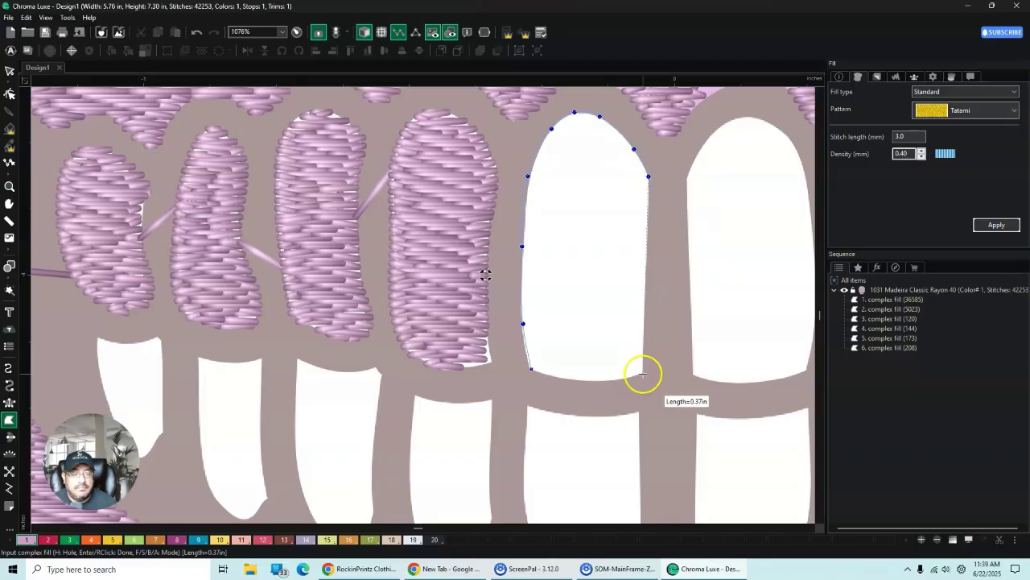
Step: Trace the fifth upper tooth's right edge and bottom back to the lower-left corner and complete the fill
left_click(643, 374)
left_click(617, 380)
left_click(566, 376)
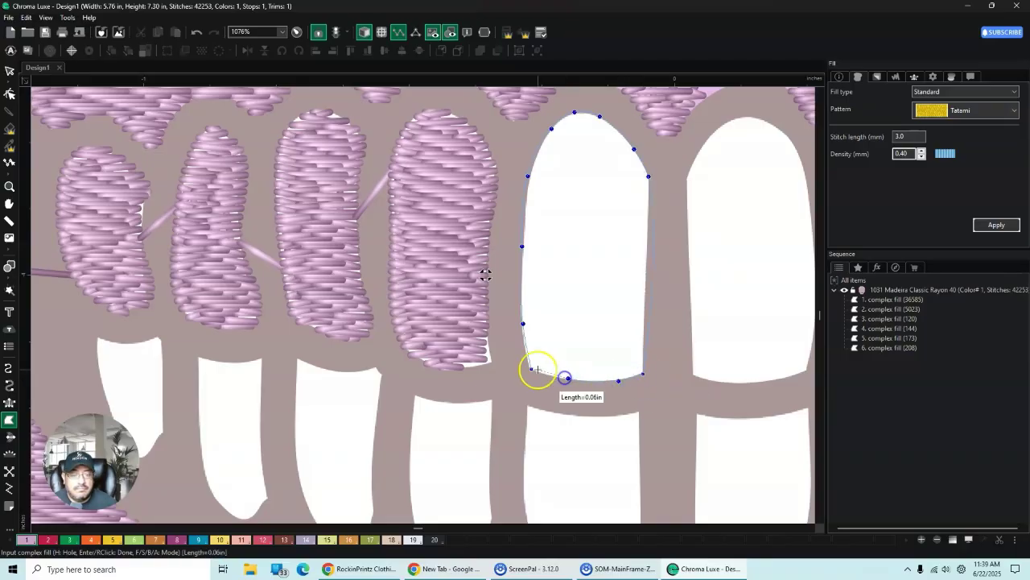
left_click(532, 369)
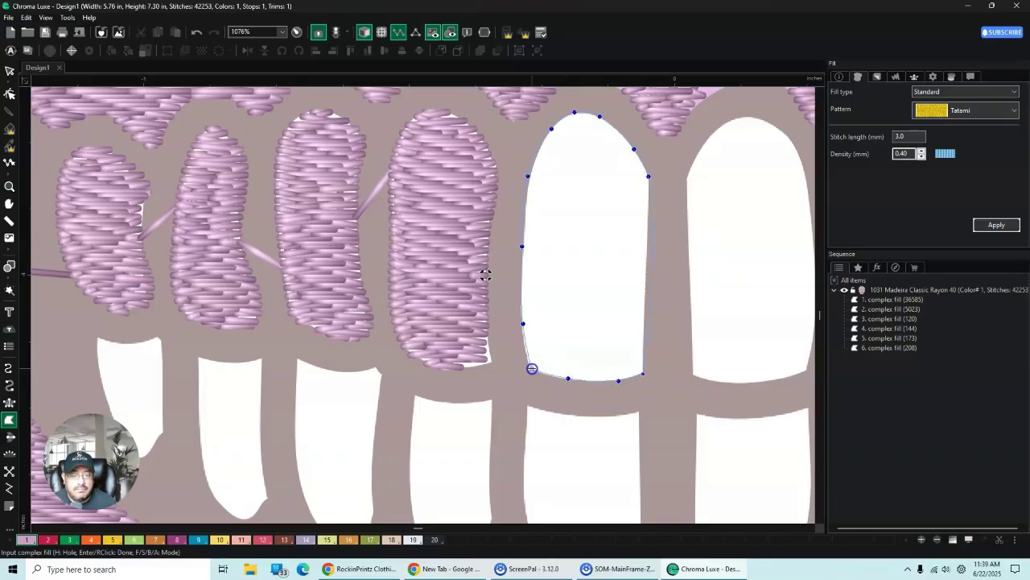
left_click(10, 72)
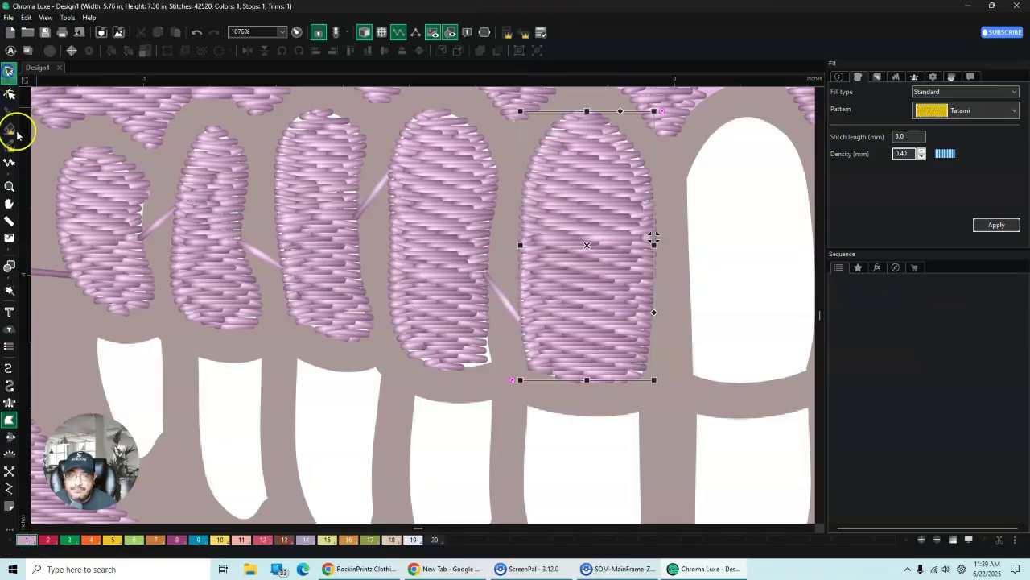
Step: Start a complex fill on the sixth upper tooth from the left, tracing from its lower-left corner up the left edge and over the rounded top
left_click(10, 418)
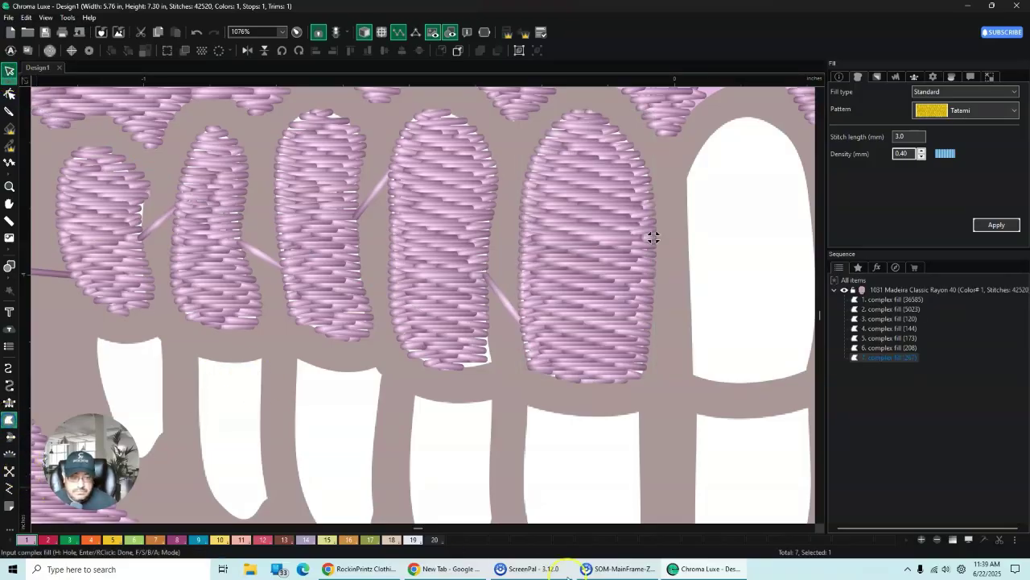
left_click(809, 528)
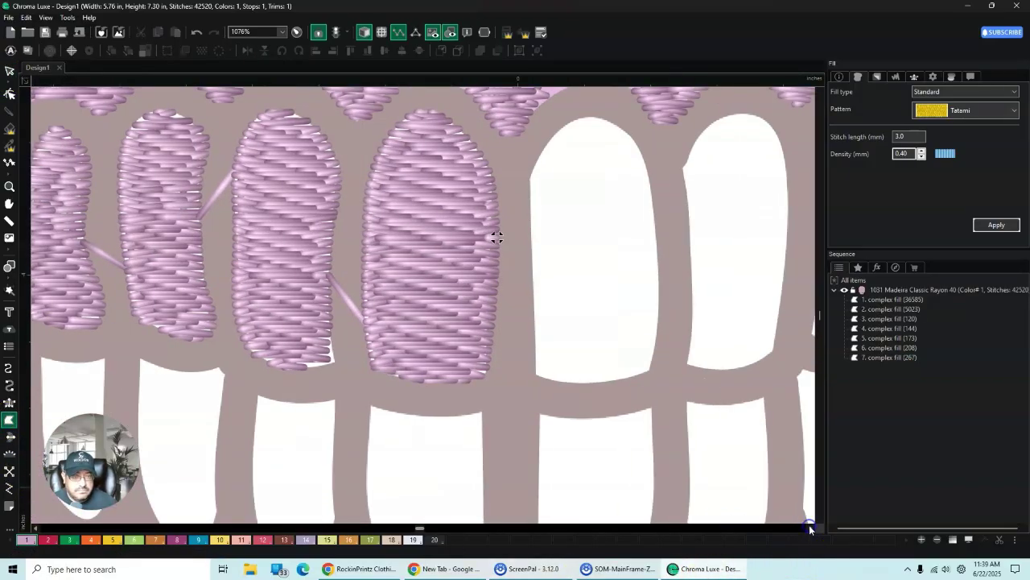
left_click(809, 528)
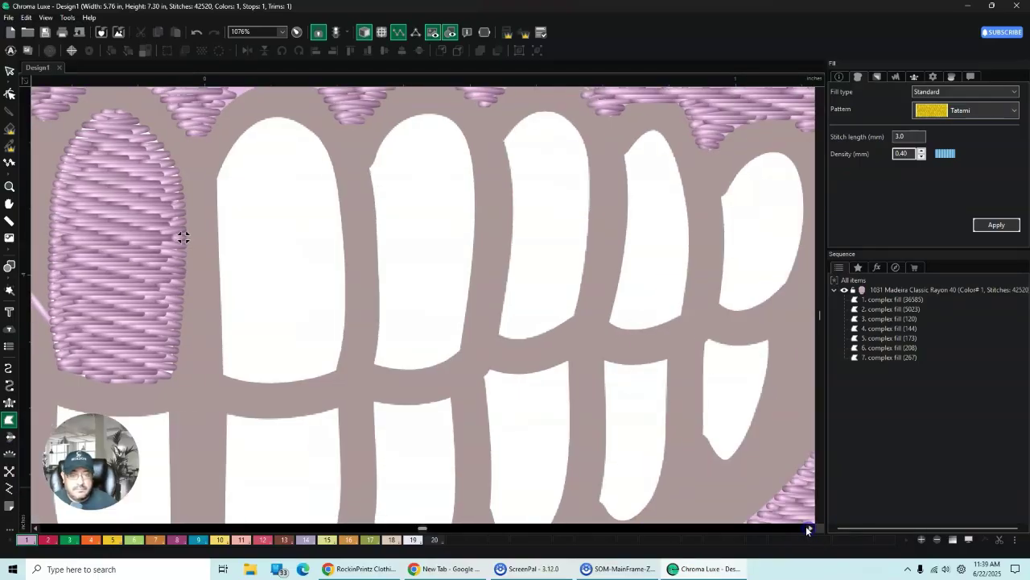
left_click(223, 372)
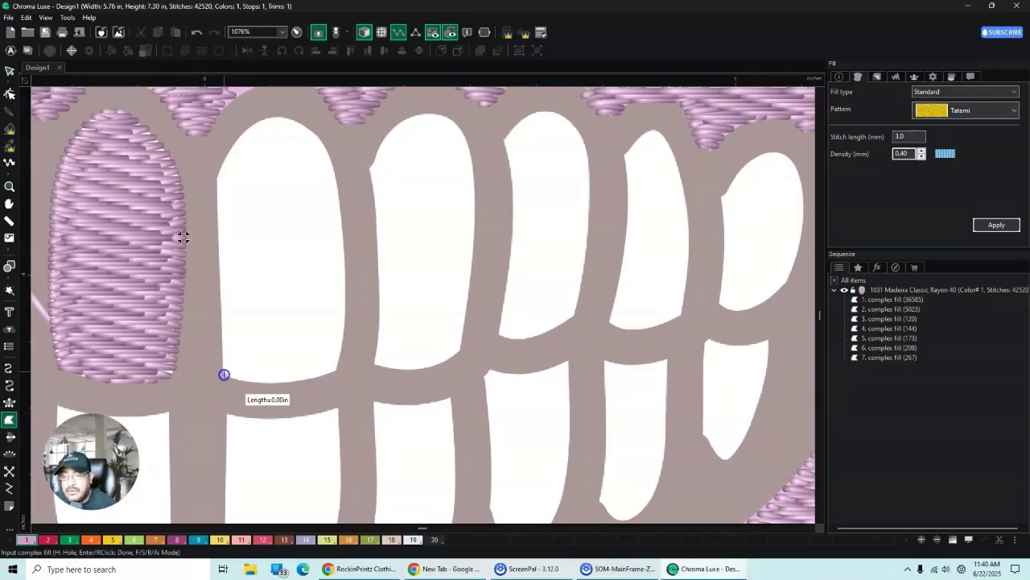
left_click(217, 176)
left_click(232, 147)
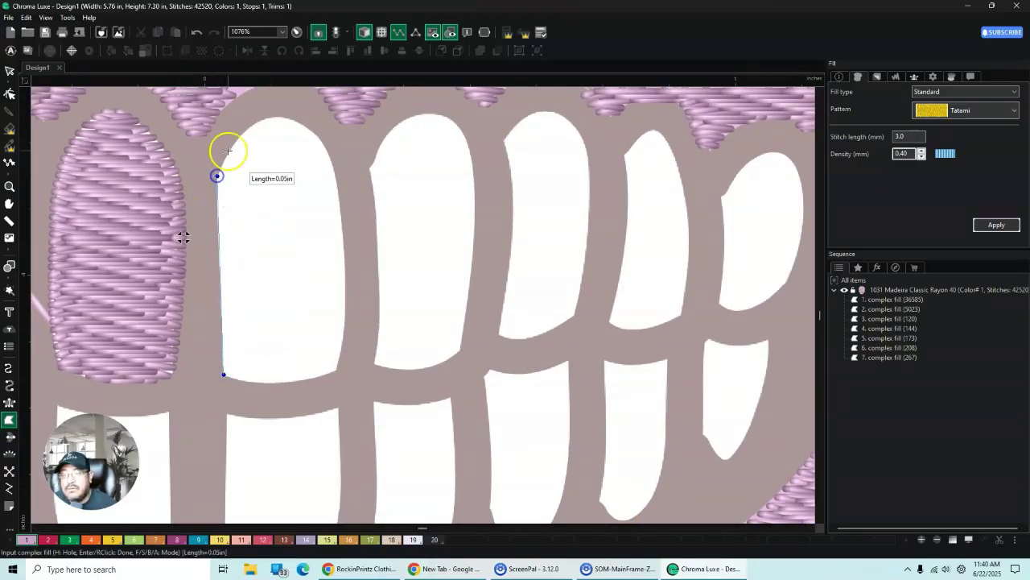
left_click(259, 119)
left_click(285, 118)
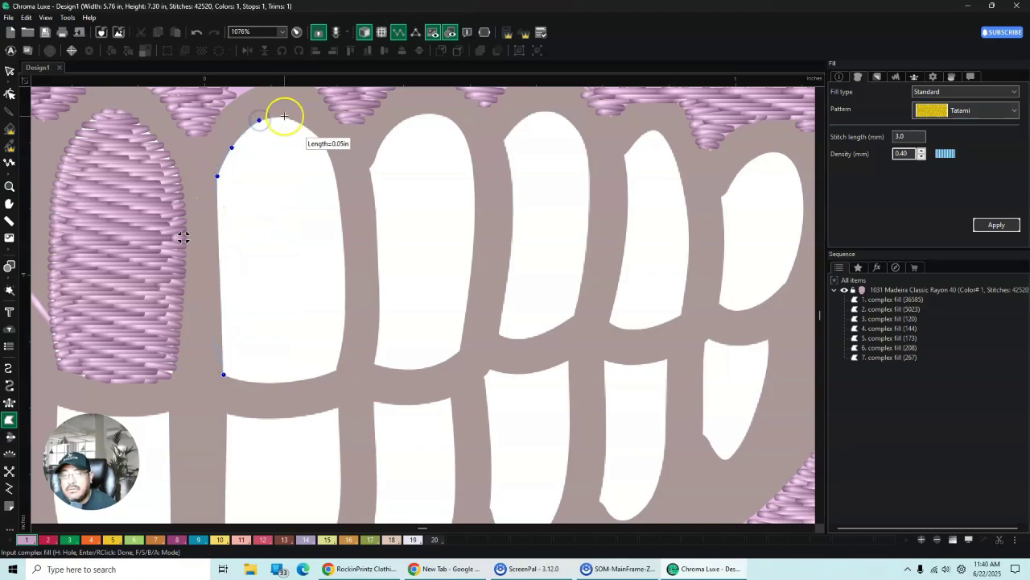
left_click(313, 129)
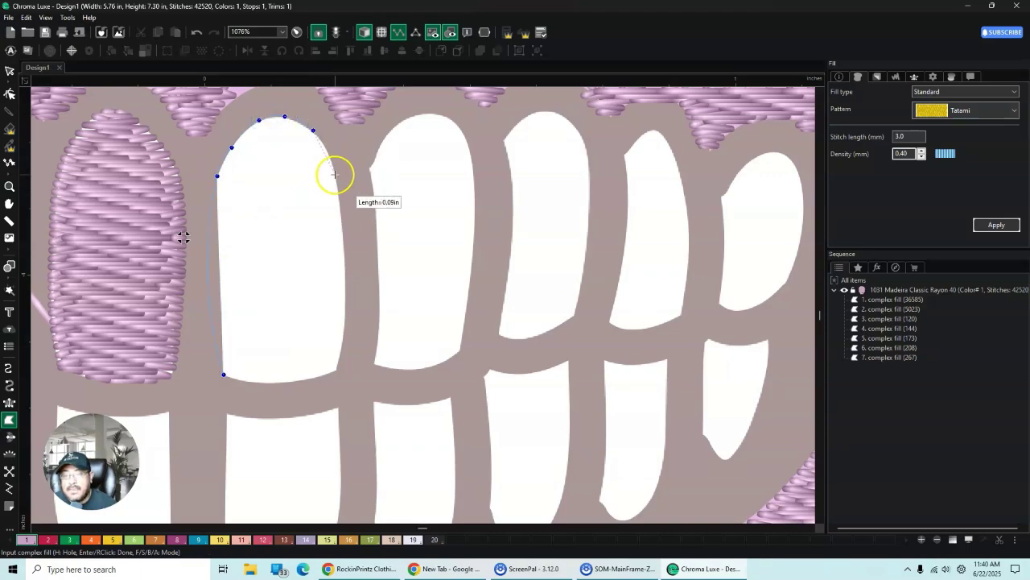
Step: Trace the sixth upper tooth's right edge and bottom back to the lower-left corner and complete the fill
left_click(334, 174)
left_click(346, 302)
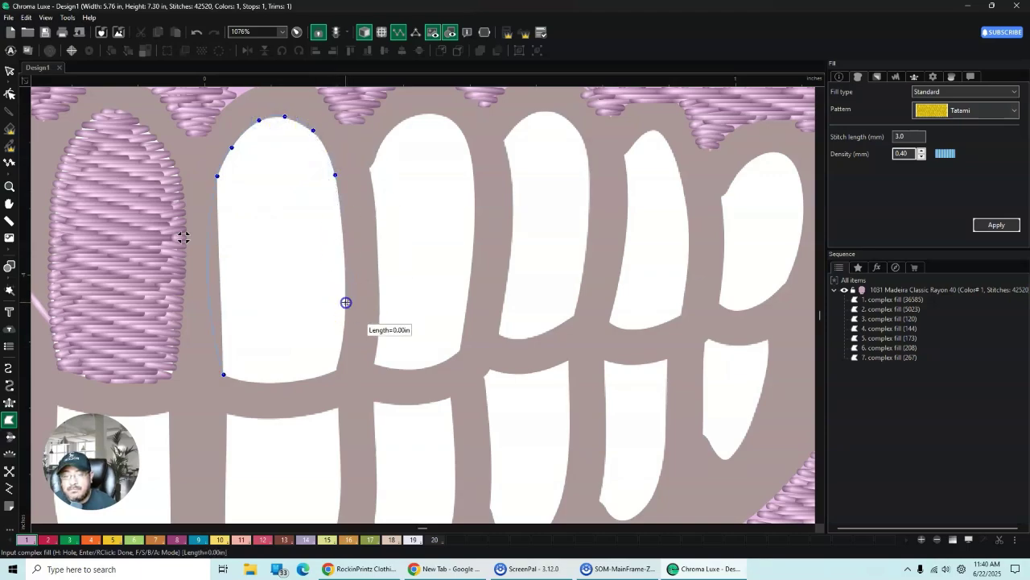
left_click(336, 370)
left_click(297, 380)
left_click(239, 381)
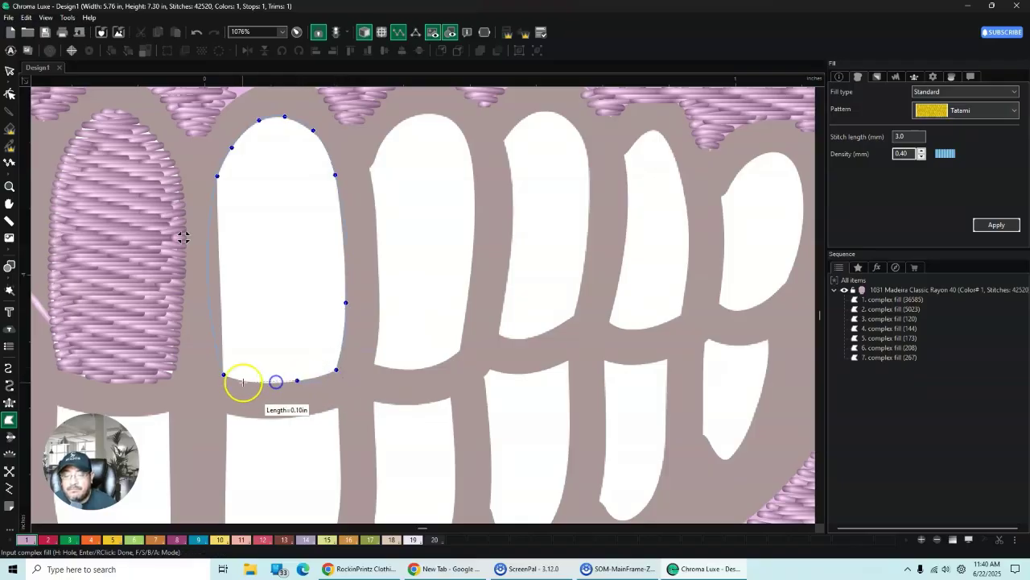
left_click(223, 373)
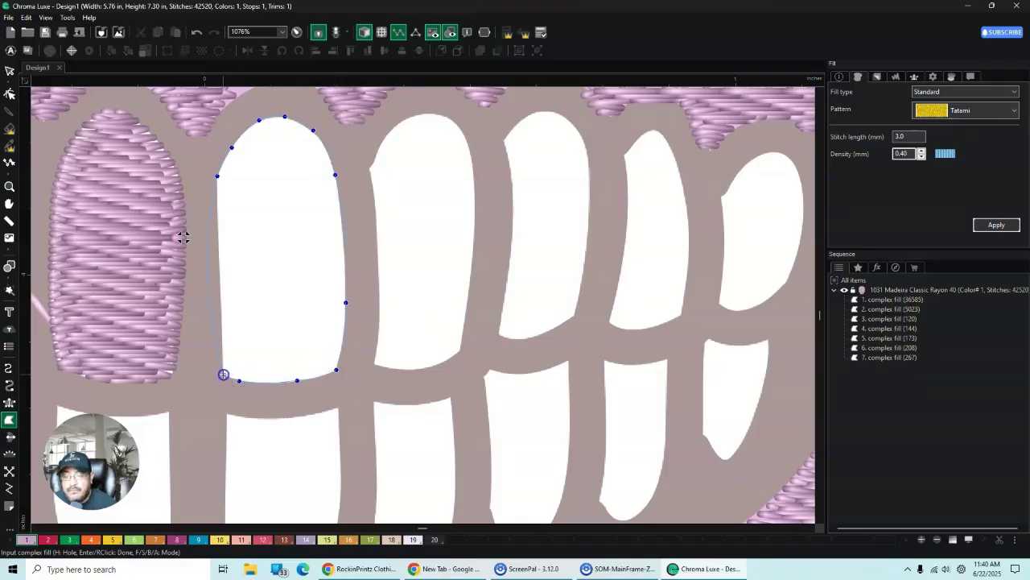
left_click(10, 94)
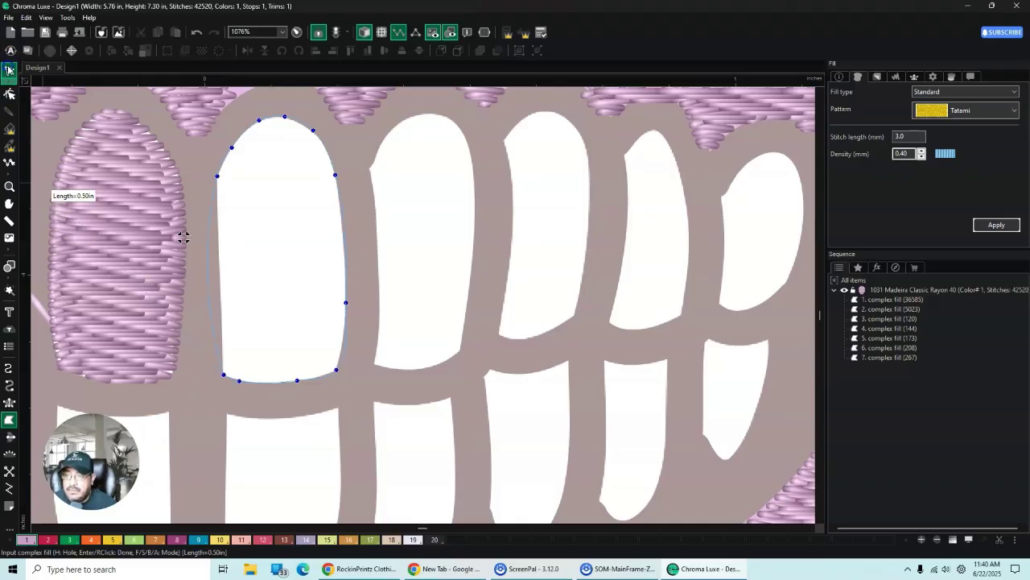
Step: Reshape the sixth upper tooth's fill outline, pulling its bulging left edge inward to follow the artwork, and deselect it
left_click(10, 93)
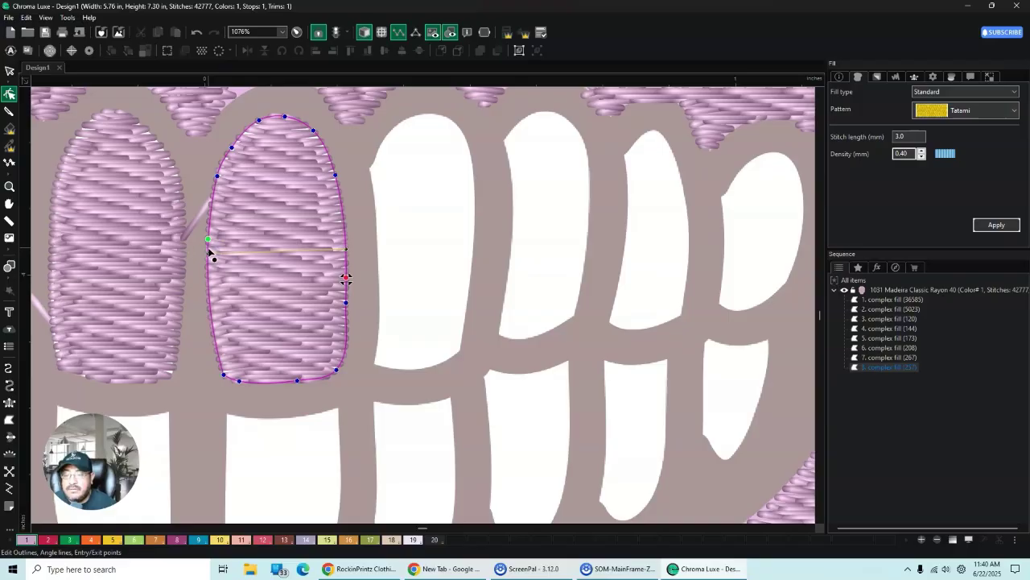
left_click_drag(209, 249, 212, 247)
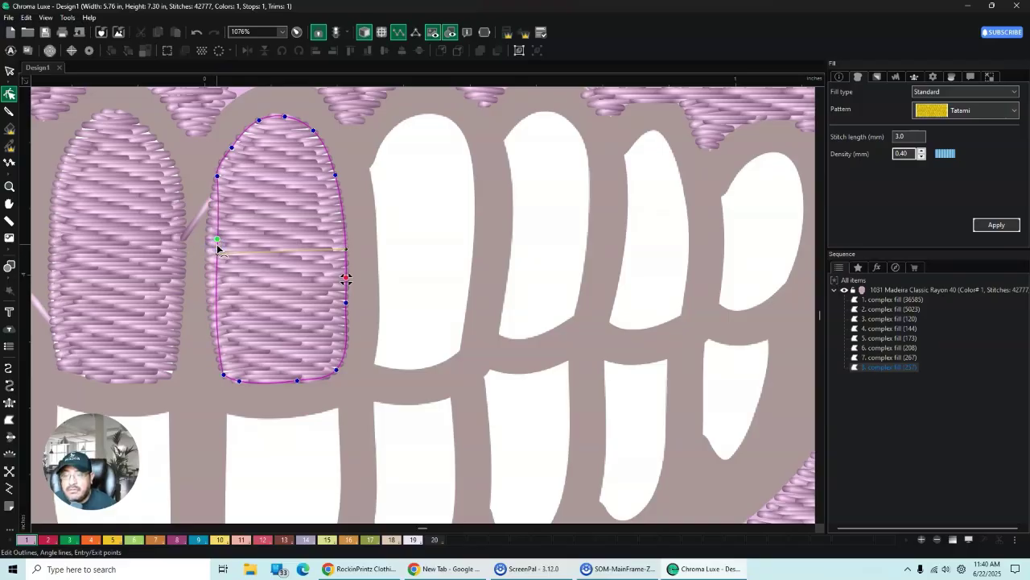
left_click_drag(216, 244, 217, 245)
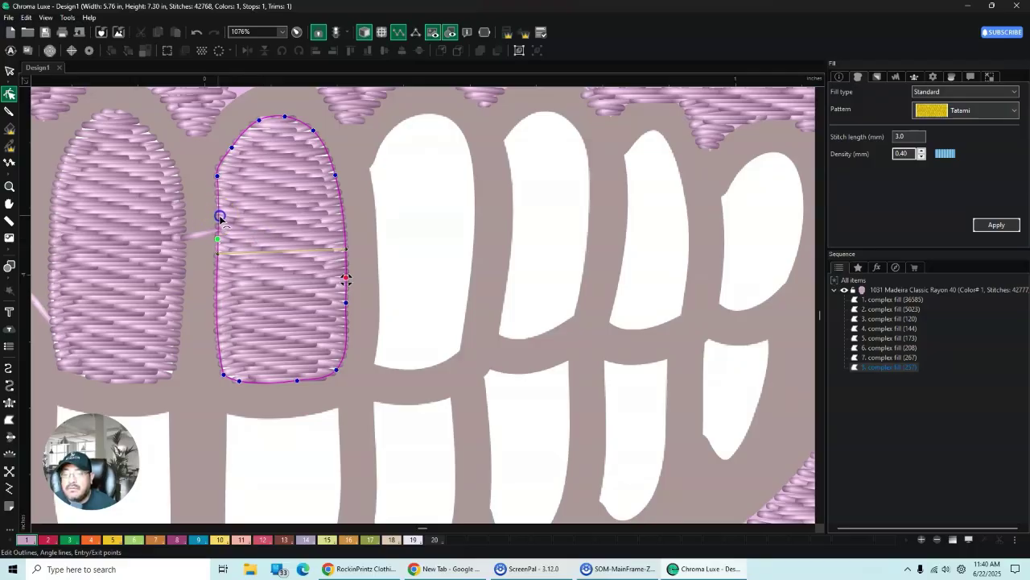
left_click_drag(221, 217, 216, 216)
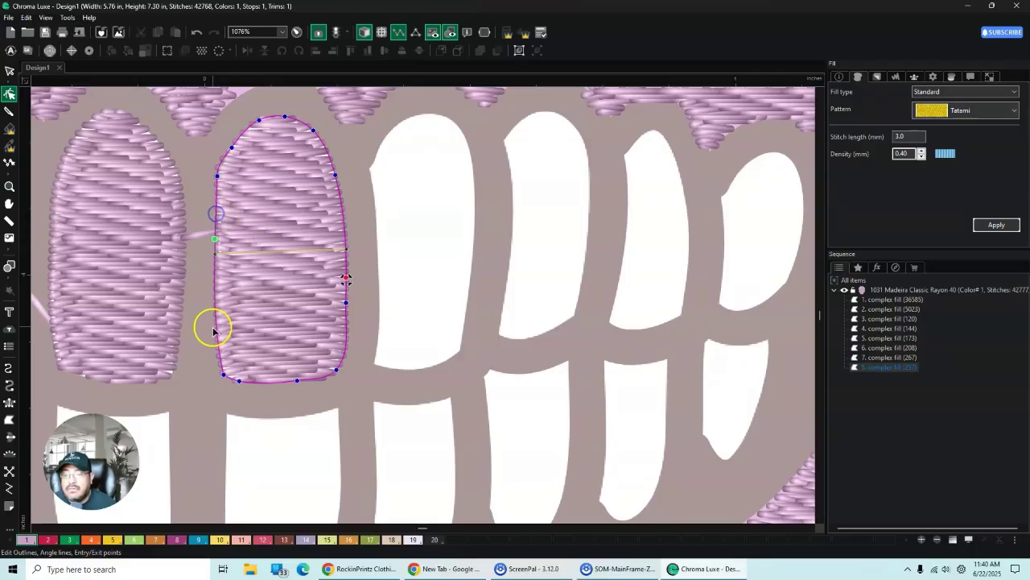
left_click_drag(216, 326, 219, 327)
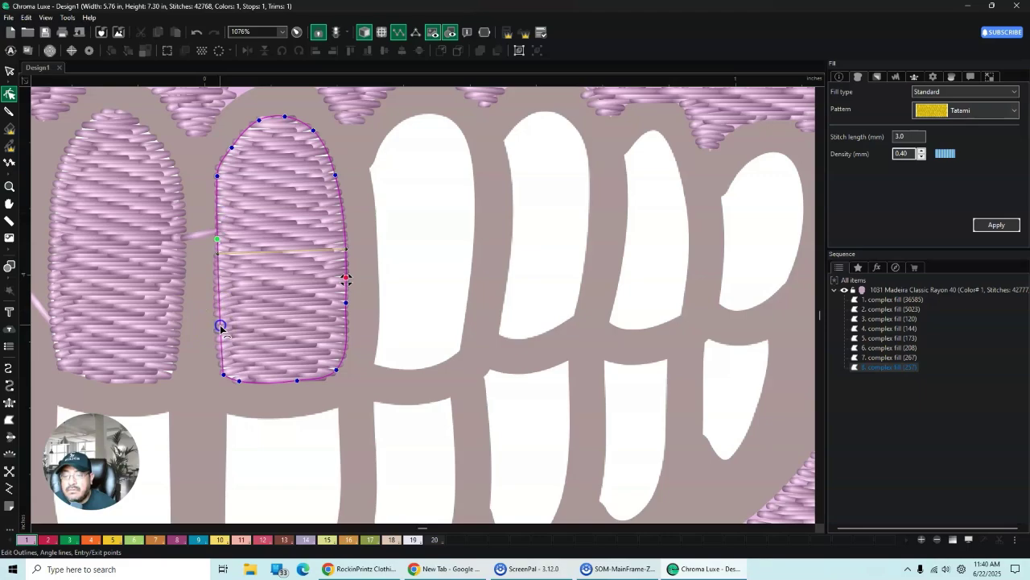
left_click(228, 408)
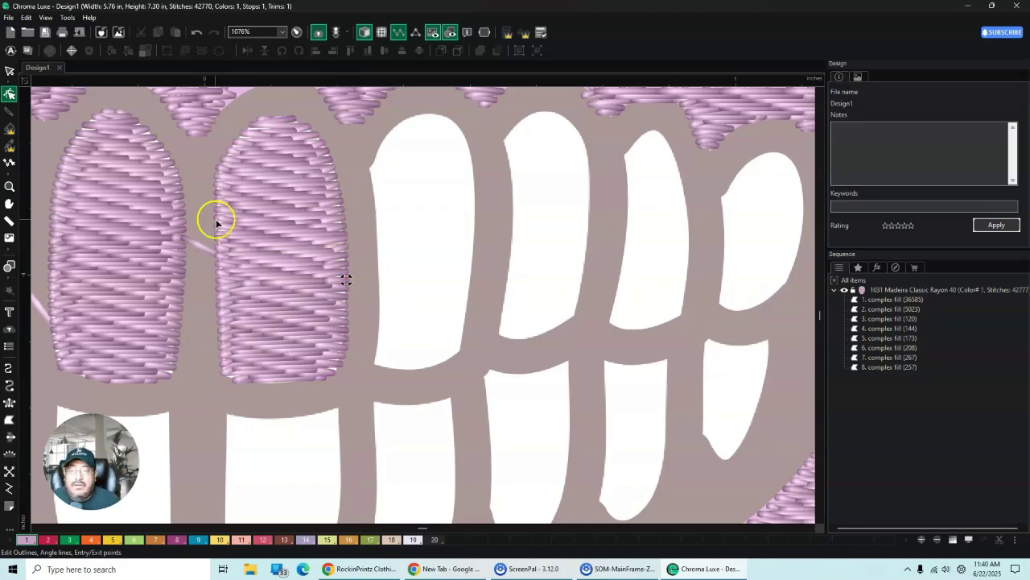
Step: Start a complex fill on the seventh upper tooth from the left, tracing from its lower-left corner up the left edge and over the rounded top
left_click(9, 419)
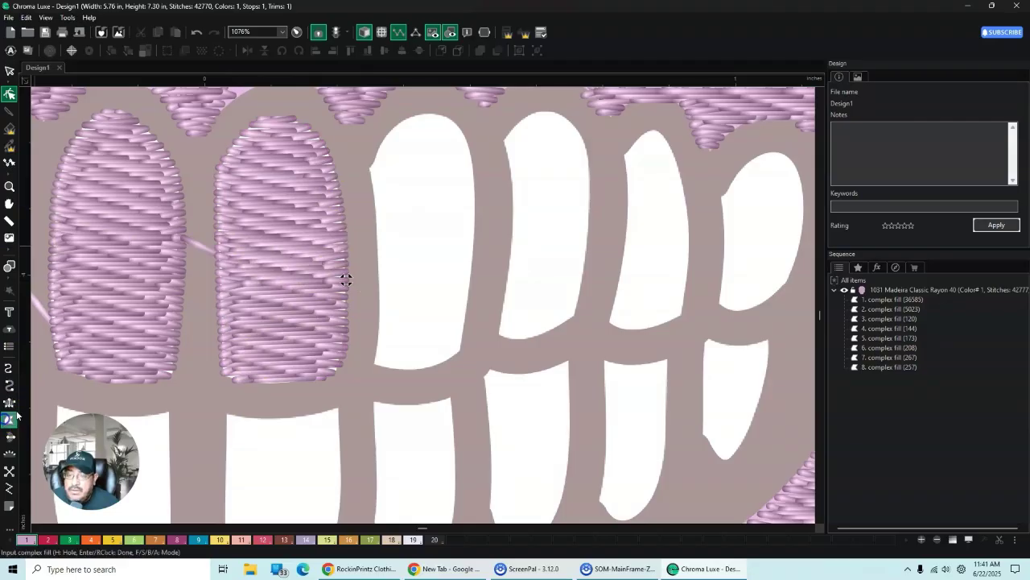
left_click(374, 365)
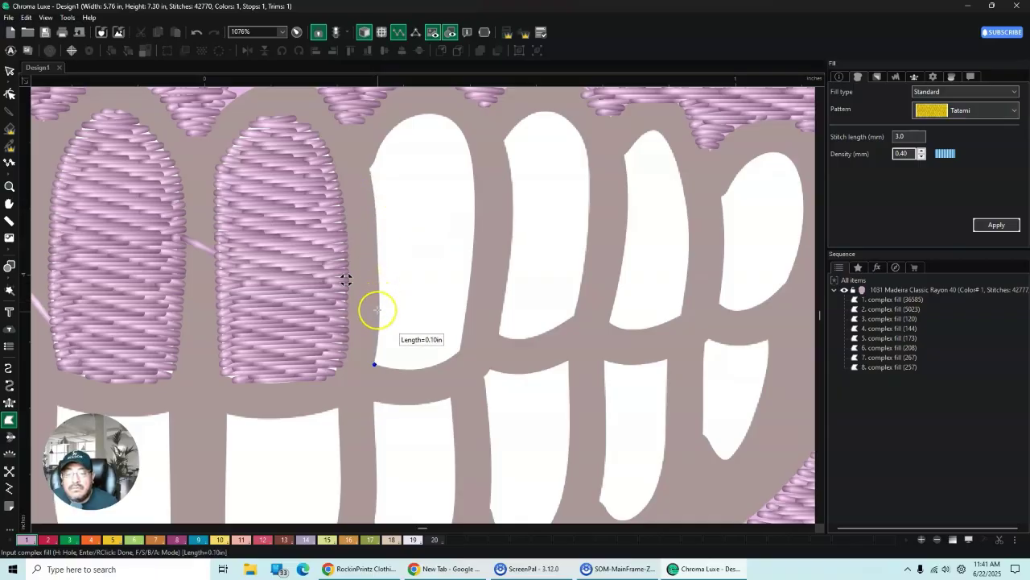
left_click(377, 349)
left_click(380, 320)
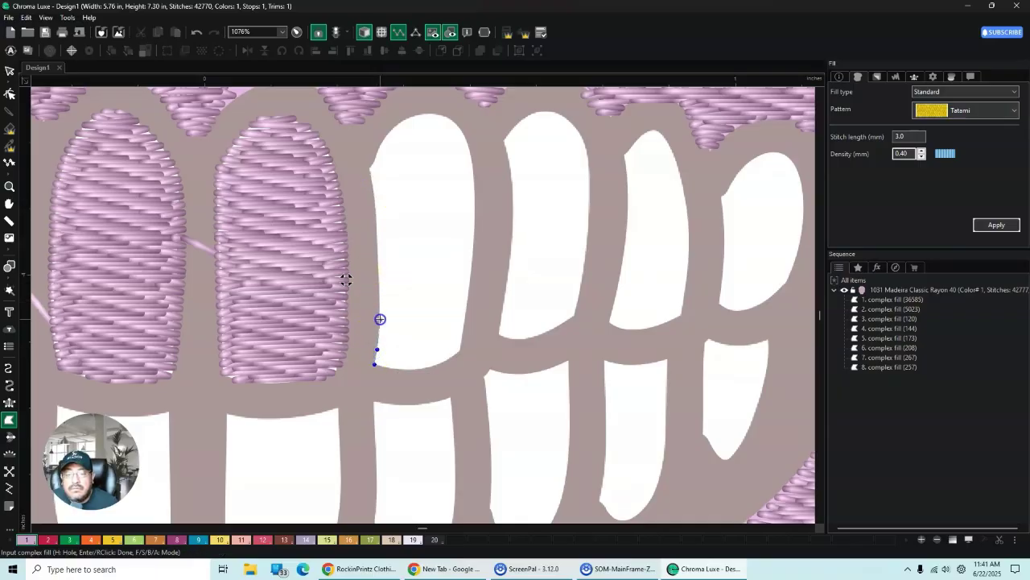
left_click(379, 229)
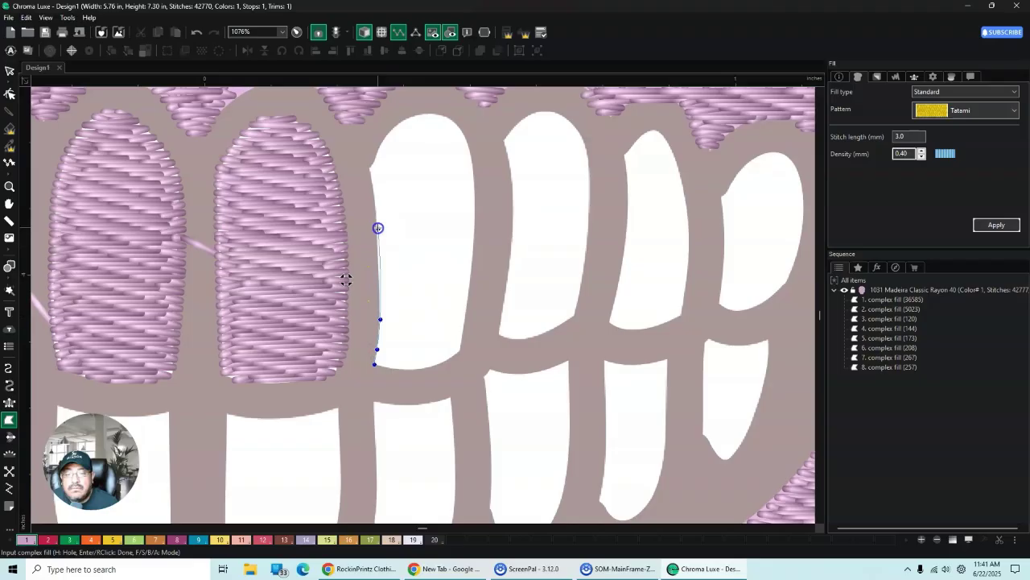
left_click(372, 183)
left_click(369, 168)
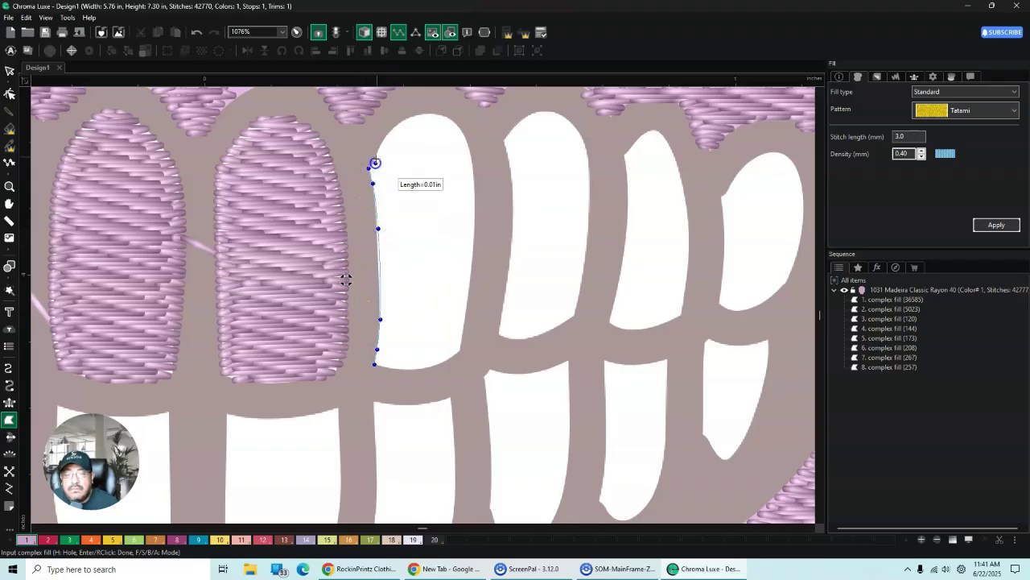
left_click(375, 163)
left_click(386, 134)
left_click(413, 116)
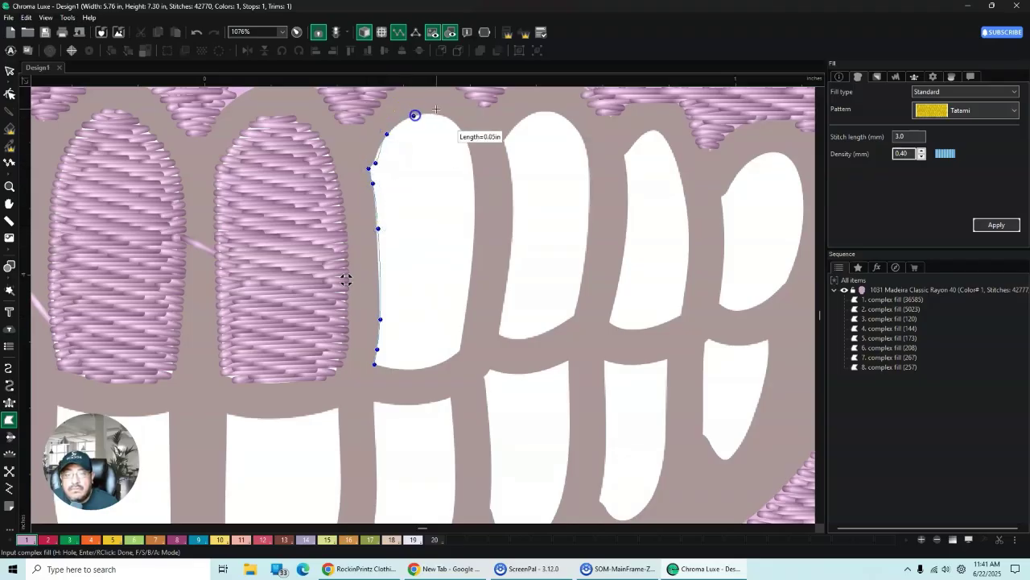
left_click(449, 117)
Step: Trace the seventh upper tooth's right edge and curved bottom back to the lower-left corner and complete the fill
left_click(471, 145)
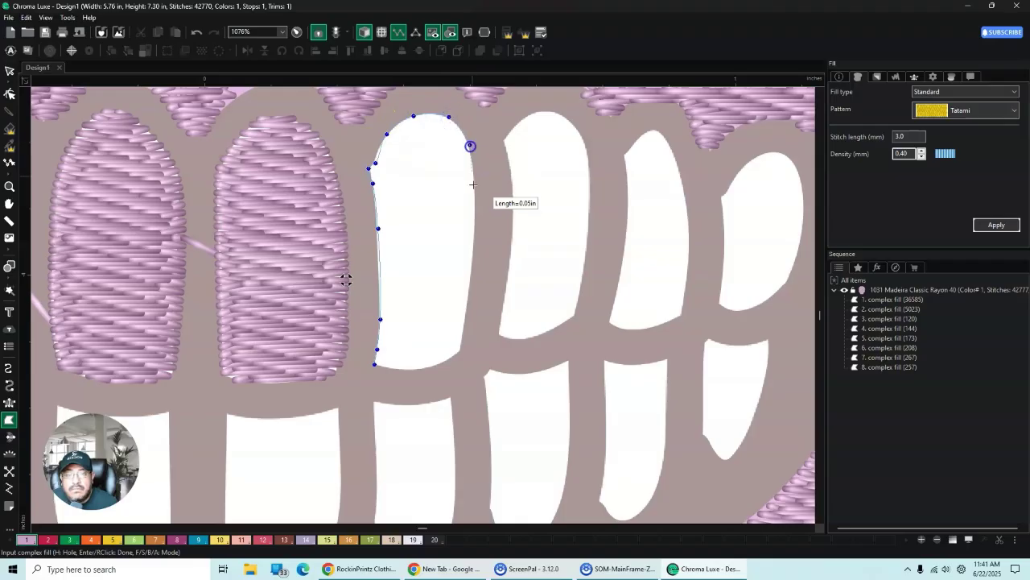
left_click(475, 210)
left_click(467, 304)
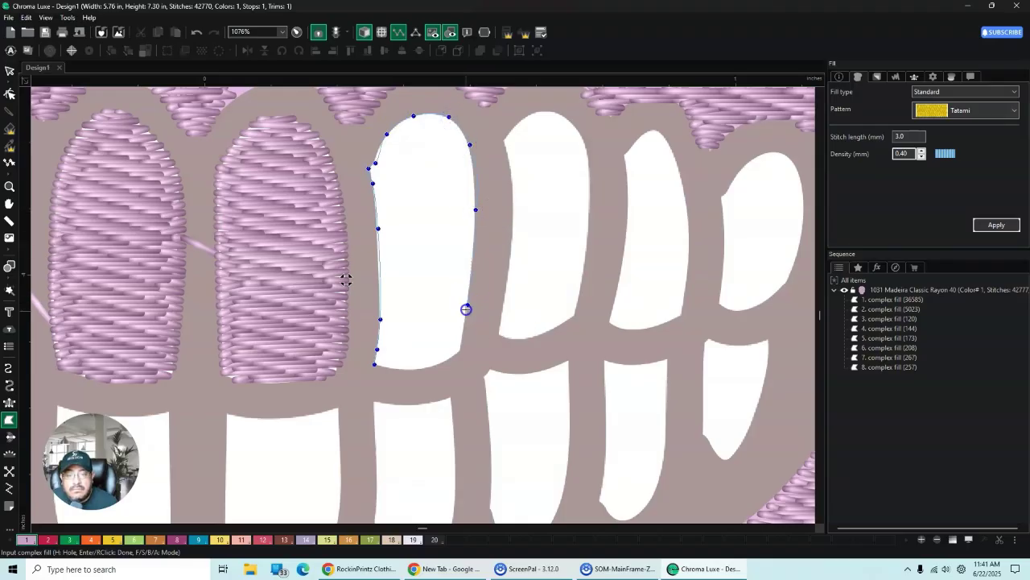
left_click(459, 352)
left_click(429, 366)
left_click(401, 369)
left_click(375, 364)
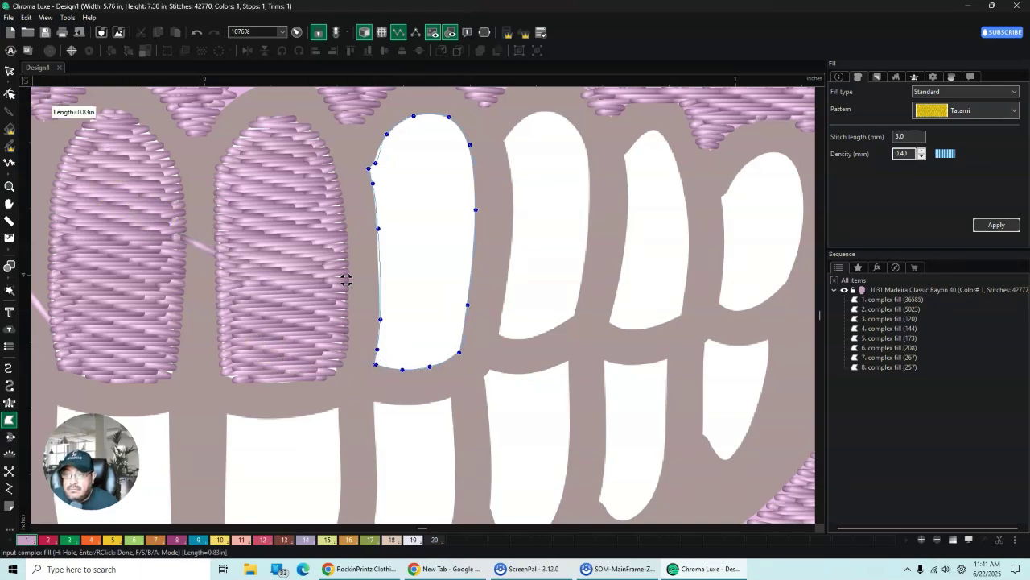
left_click(9, 70)
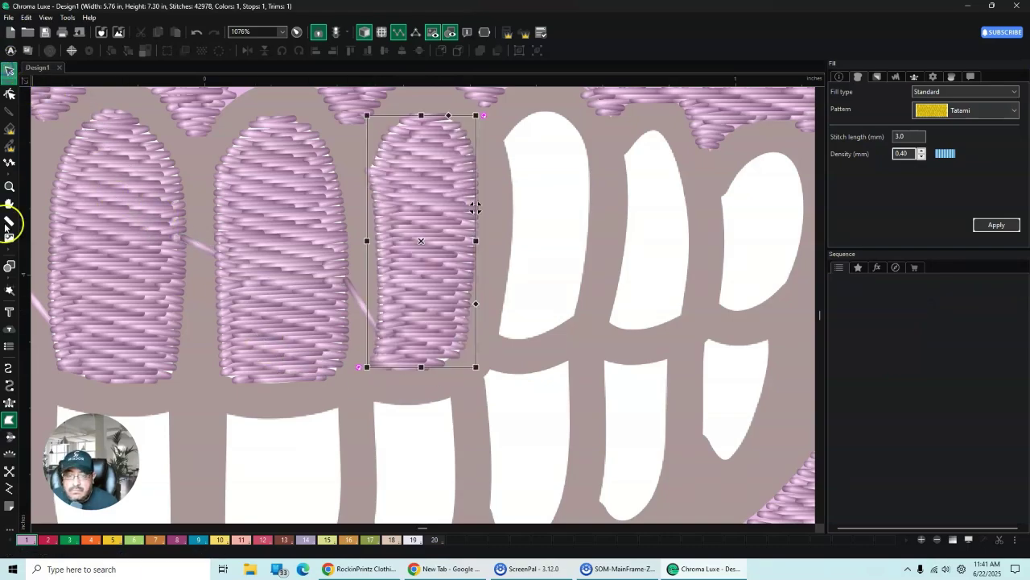
Step: Start a complex fill on the eighth upper tooth, tracing from its lower-left corner up the curved left edge and over the top
left_click(8, 419)
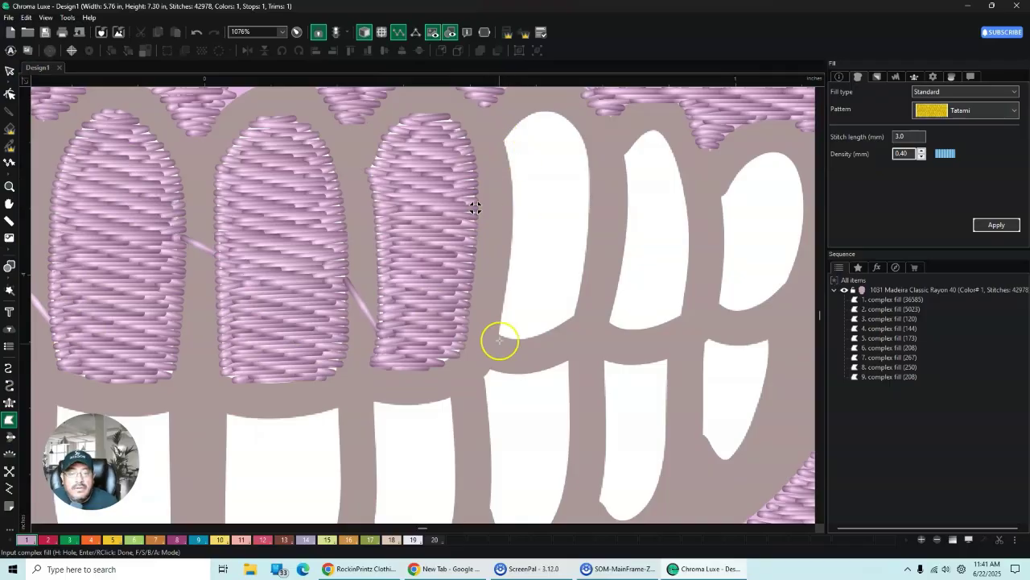
left_click(499, 334)
left_click(511, 268)
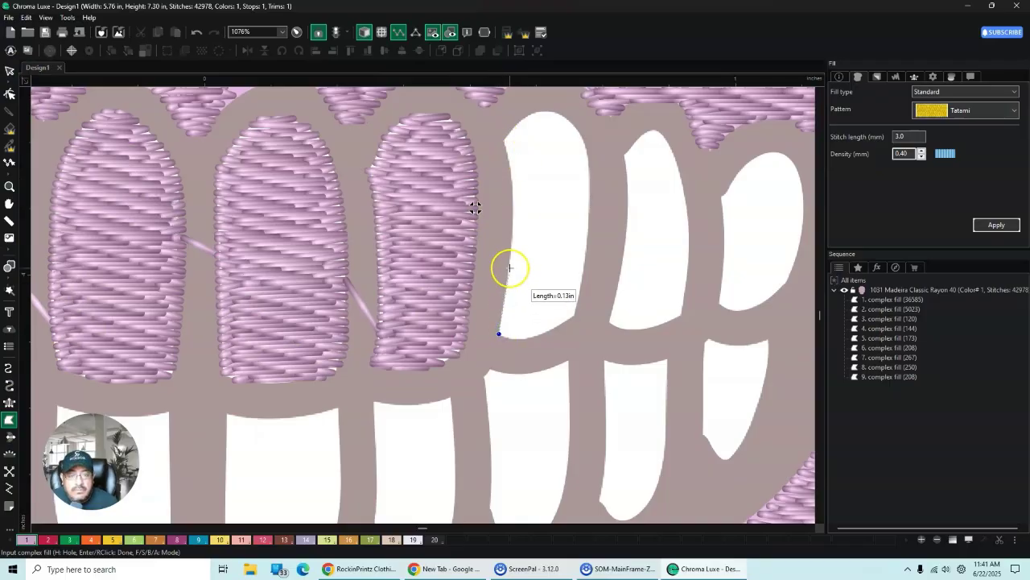
left_click(515, 208)
left_click(506, 159)
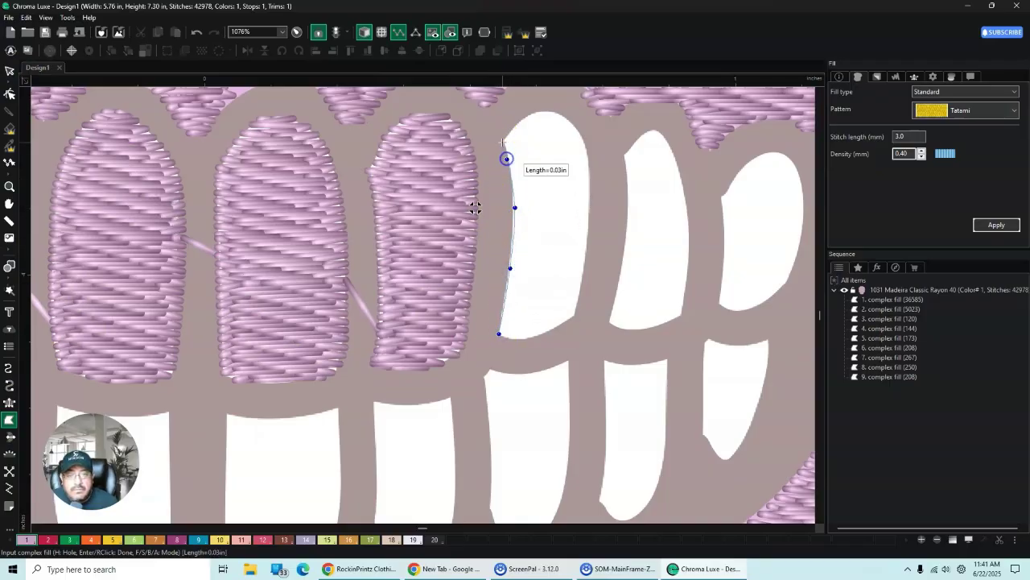
left_click(502, 140)
left_click(517, 124)
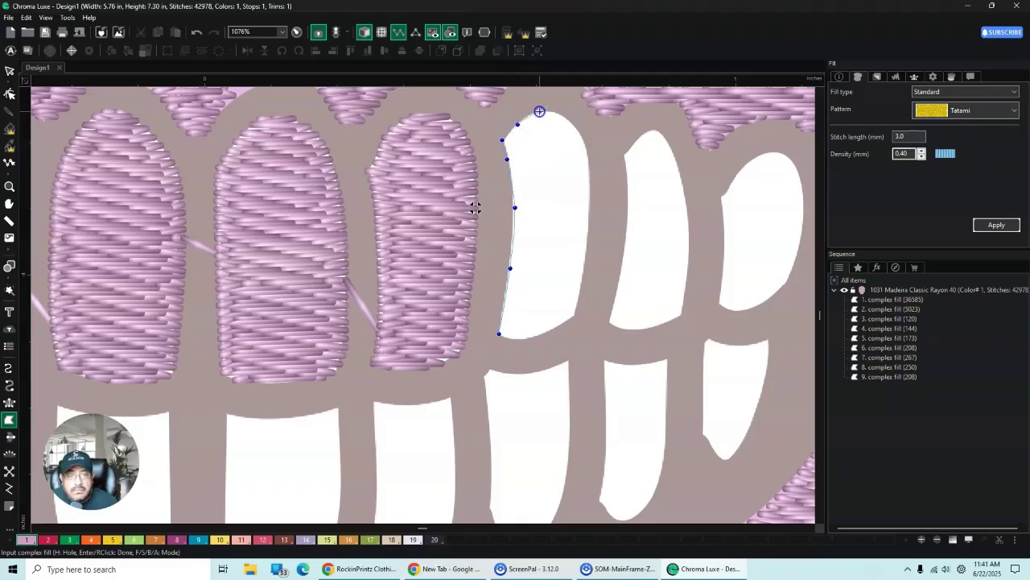
left_click(539, 111)
left_click(564, 116)
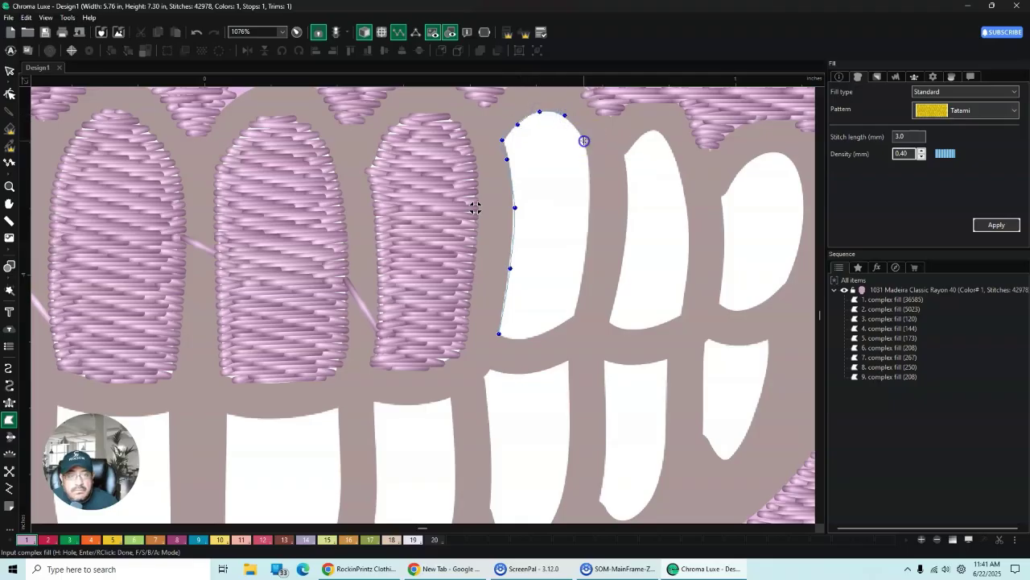
Step: Trace the eighth upper tooth's right edge and slanted bottom back to the lower-left corner and complete the fill
left_click(591, 175)
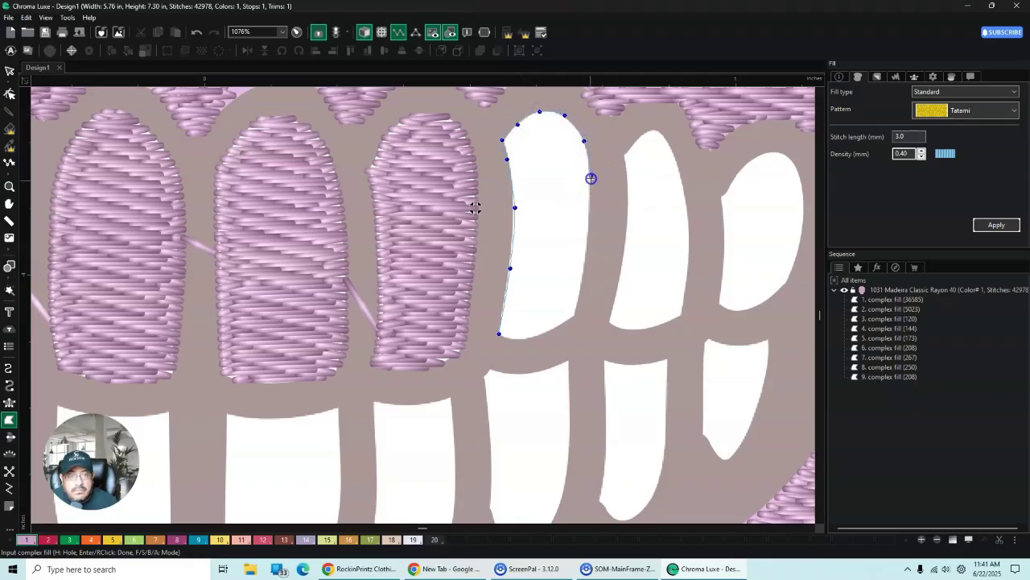
left_click(587, 241)
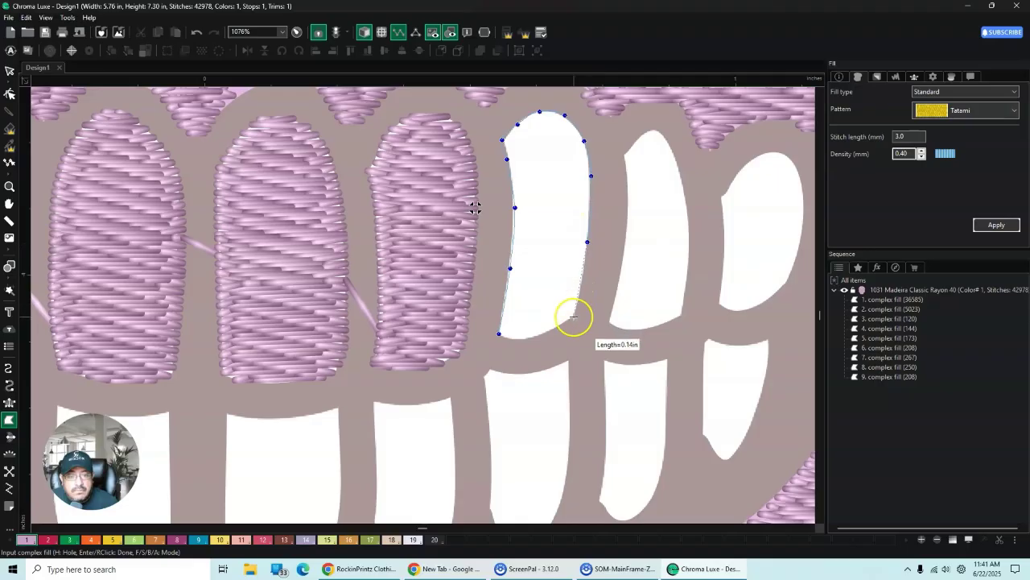
left_click(573, 316)
left_click(548, 330)
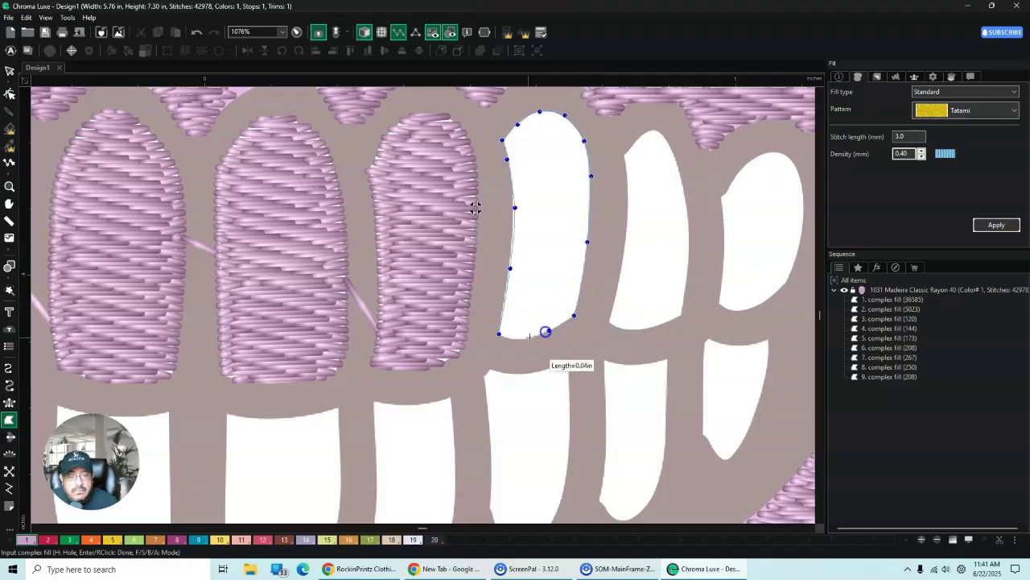
left_click(524, 338)
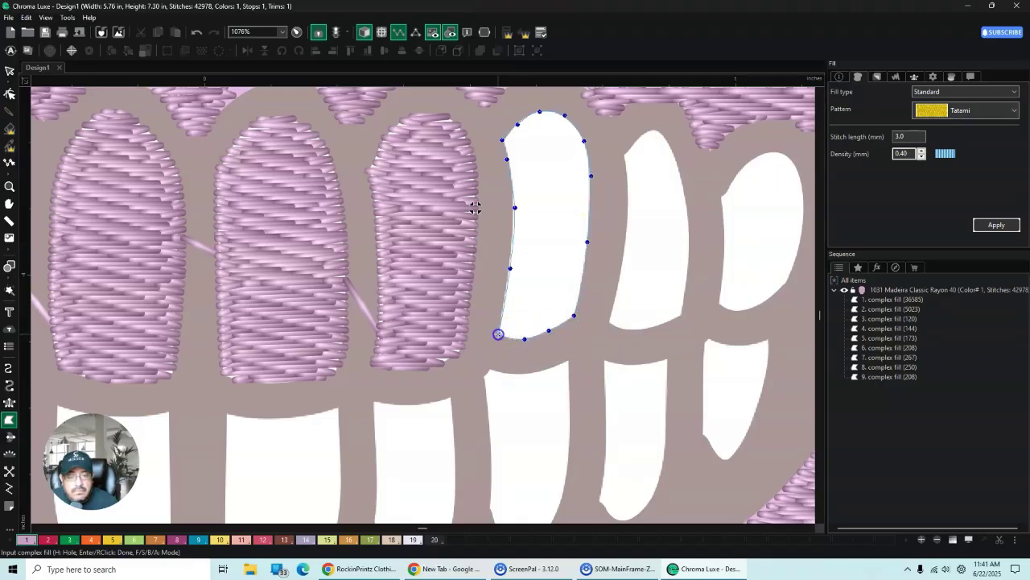
left_click(499, 333)
left_click(9, 71)
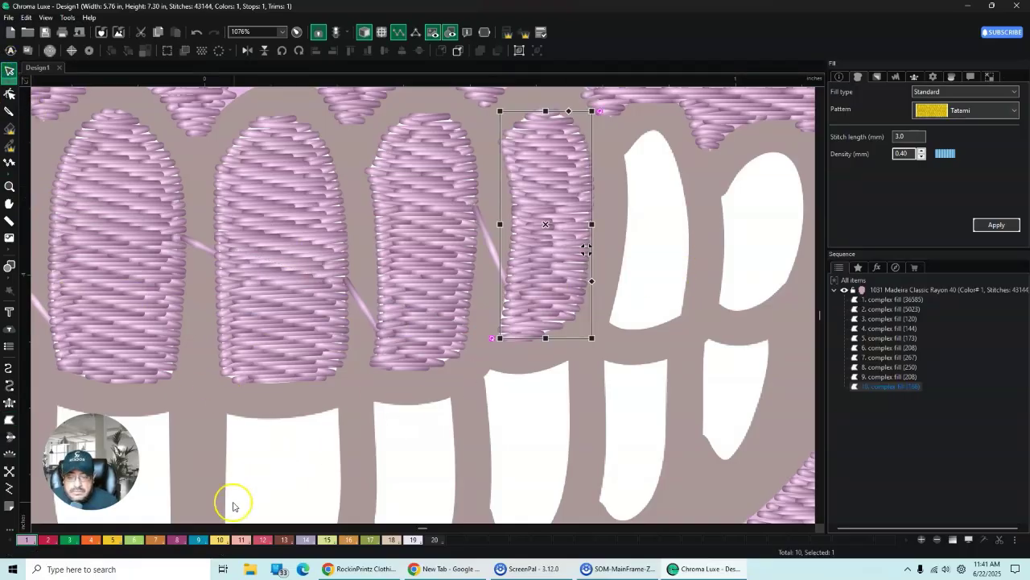
Step: Start a complex fill on the ninth upper tooth, tracing from its lower-left corner up the left edge to the narrow tip
left_click(811, 528)
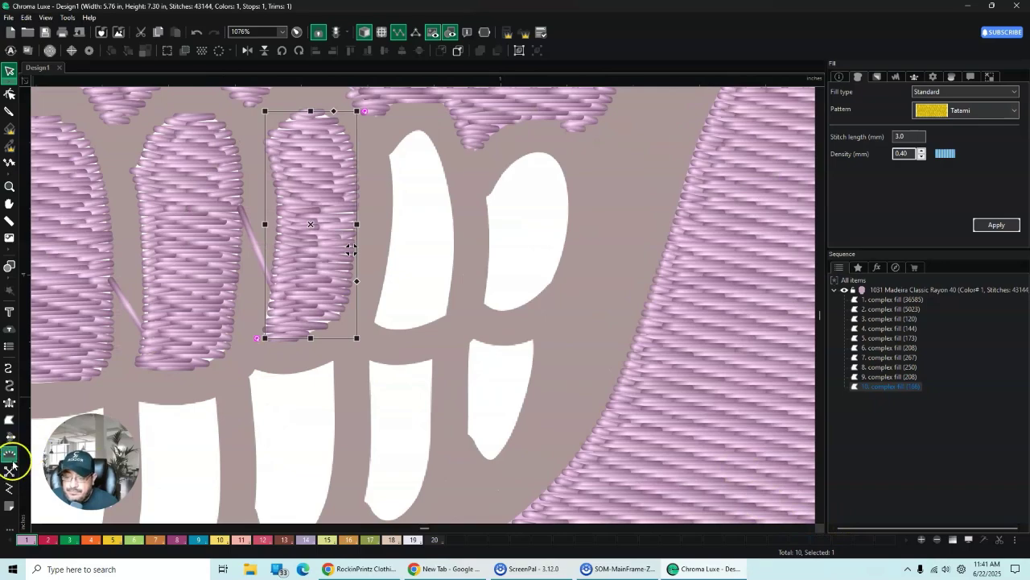
left_click(9, 420)
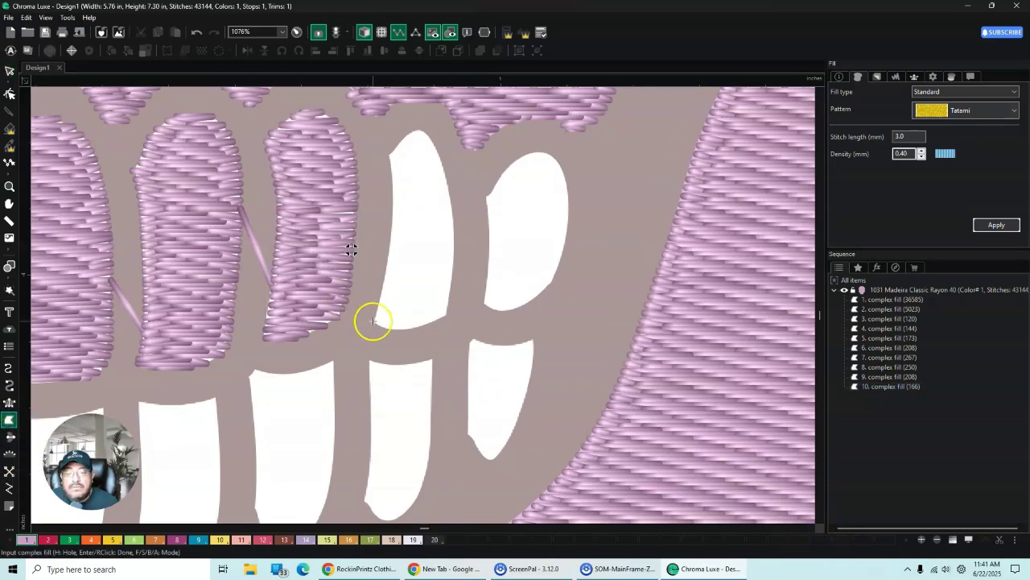
left_click(375, 323)
left_click(386, 269)
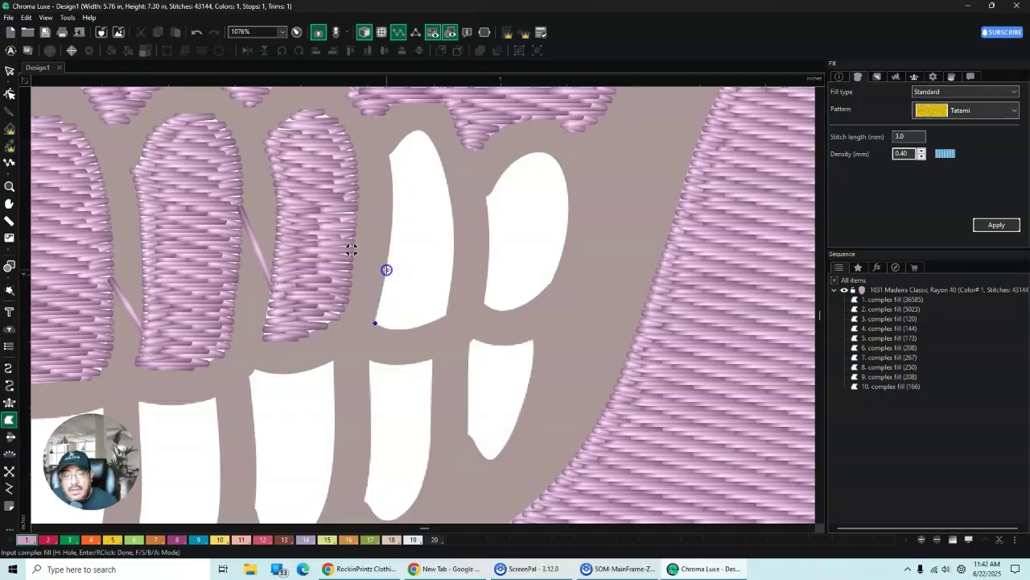
left_click(392, 201)
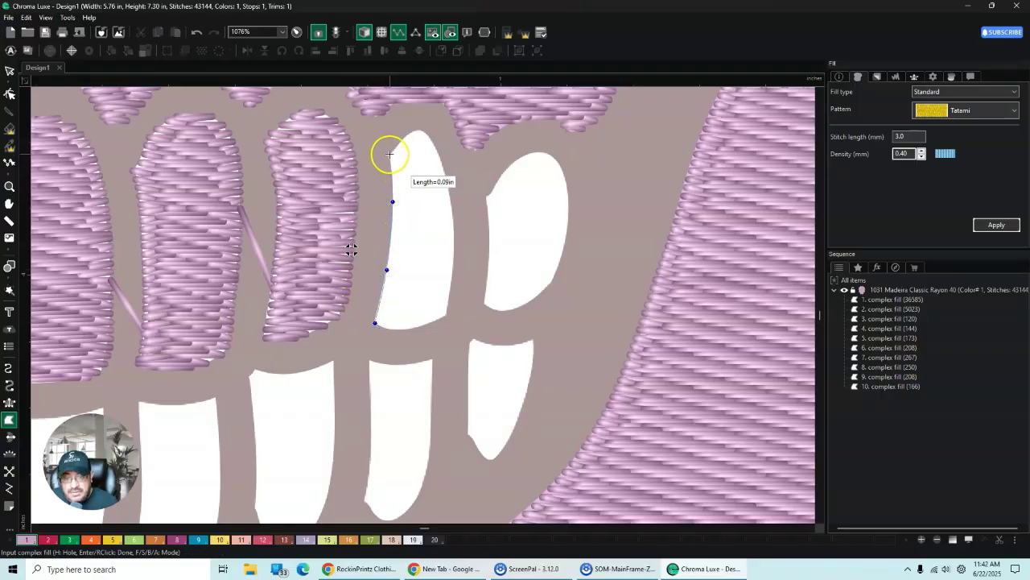
left_click(390, 154)
left_click(397, 147)
left_click(407, 137)
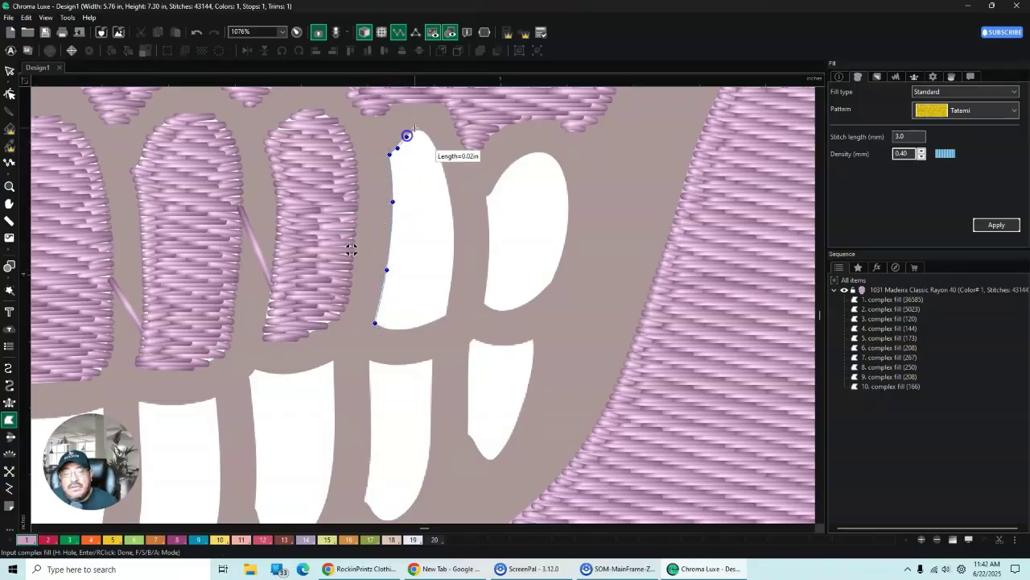
left_click(419, 129)
Step: Trace the ninth upper tooth's right edge and bottom back to the lower-left corner and complete the fill
left_click(432, 142)
left_click(449, 191)
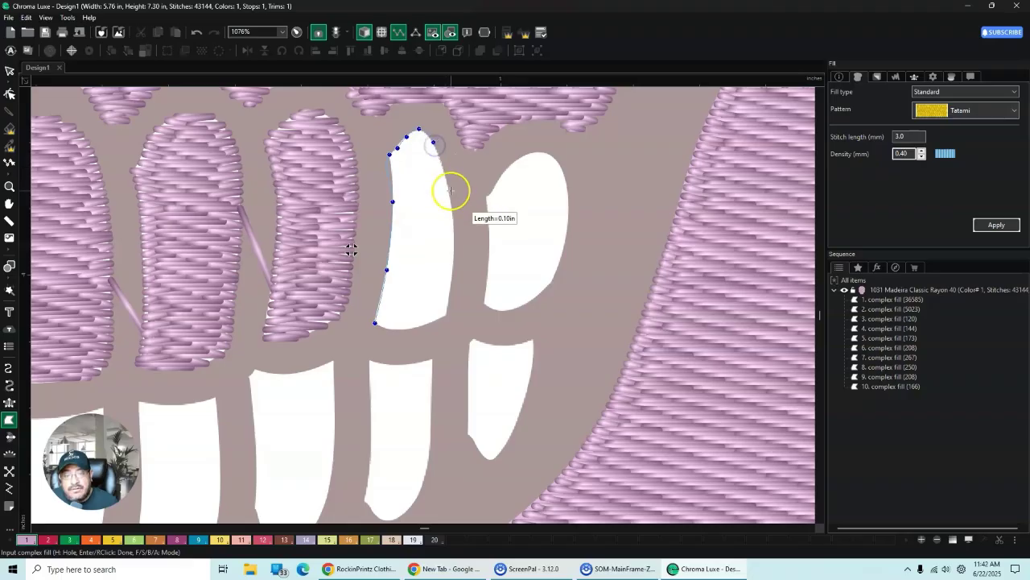
left_click(456, 247)
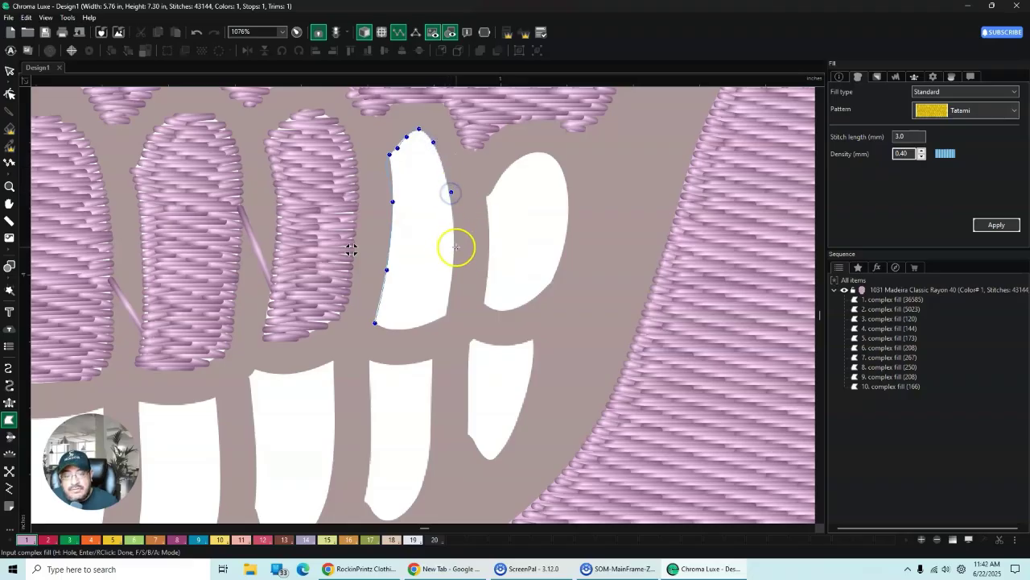
left_click(446, 315)
left_click(420, 328)
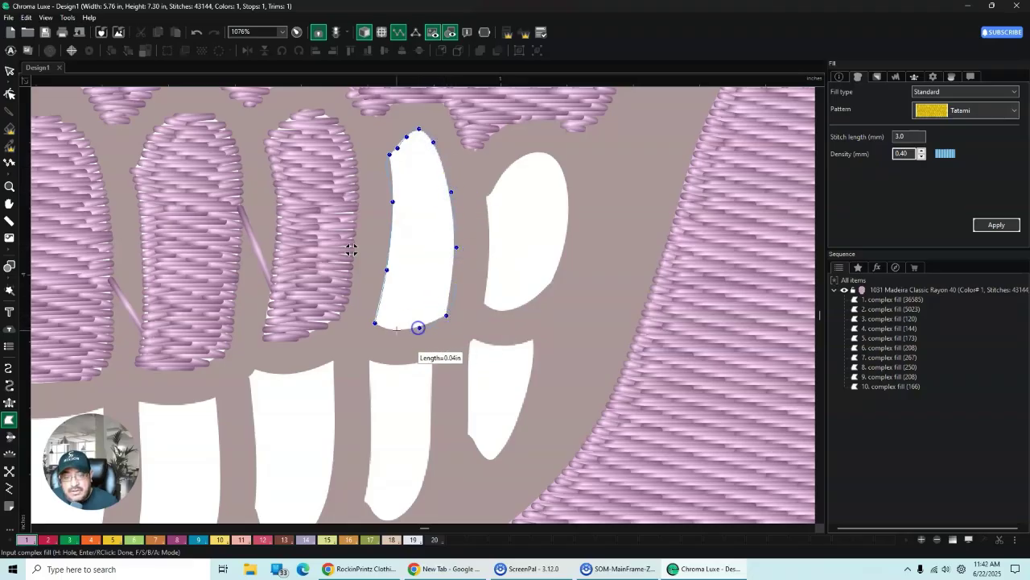
left_click(393, 331)
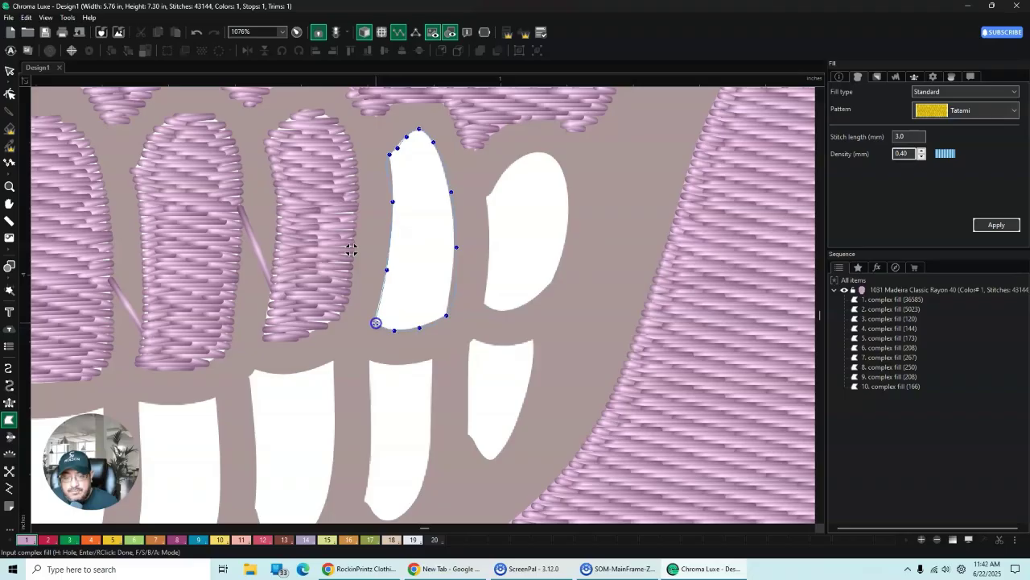
left_click(9, 71)
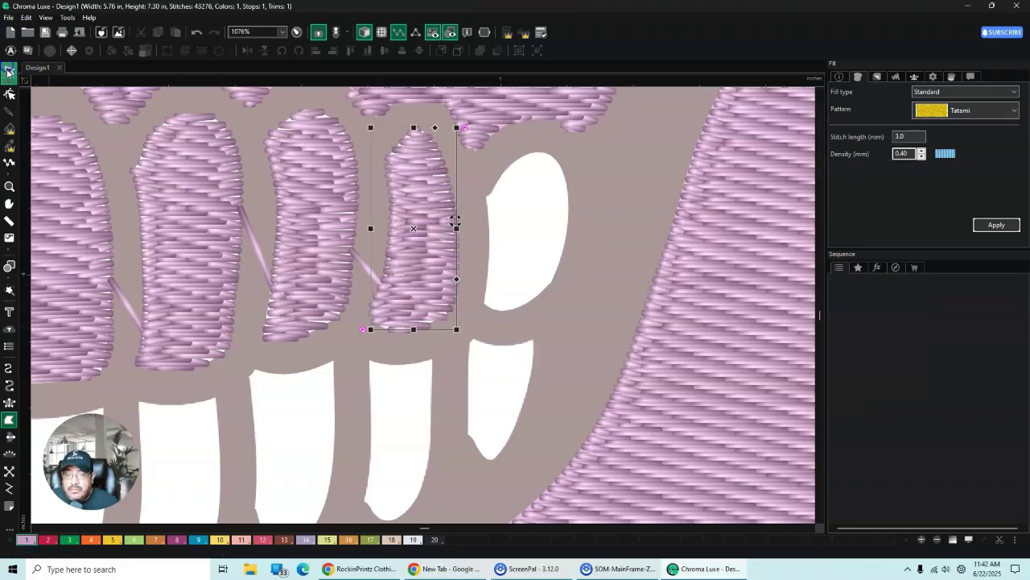
Step: Start a complex fill on the tenth upper tooth, tracing from its lower-left corner up the left edge and over the rounded top
left_click(10, 419)
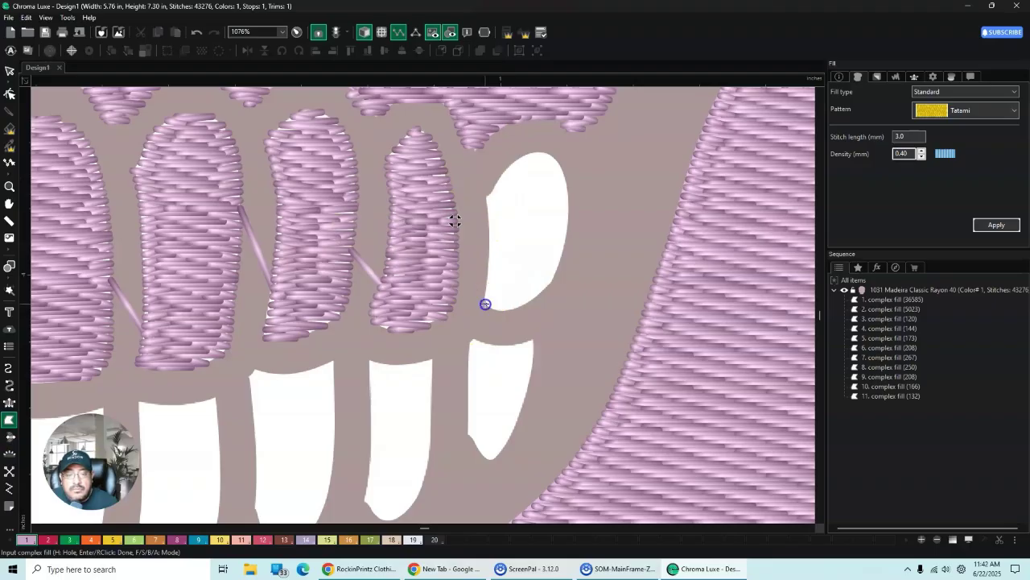
left_click(485, 303)
left_click(489, 248)
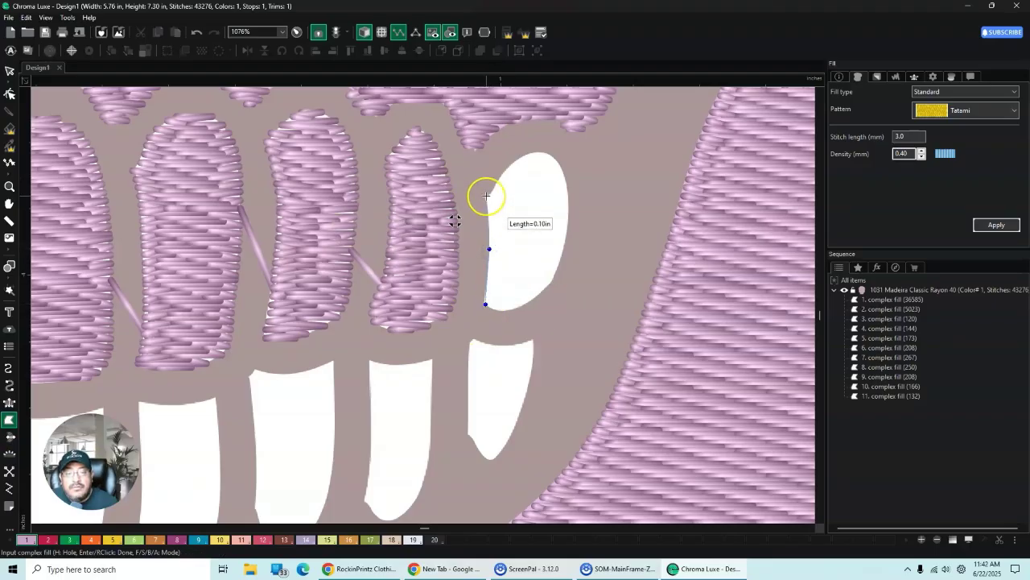
left_click(487, 196)
left_click(491, 191)
left_click(506, 171)
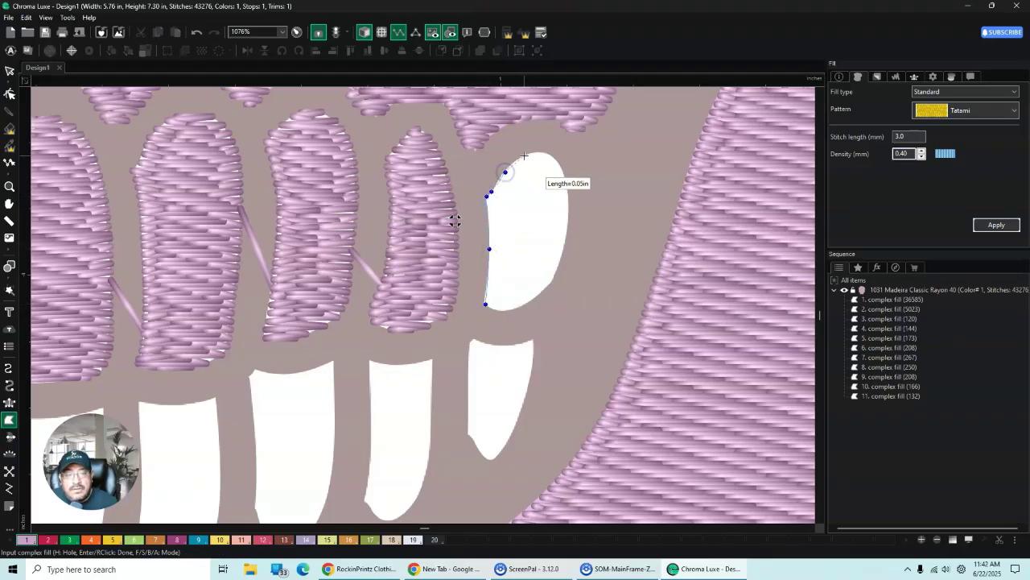
left_click(525, 156)
left_click(551, 153)
Step: Trace the tenth upper tooth's right edge and curved bottom back to the lower-left corner and complete the fill
left_click(565, 178)
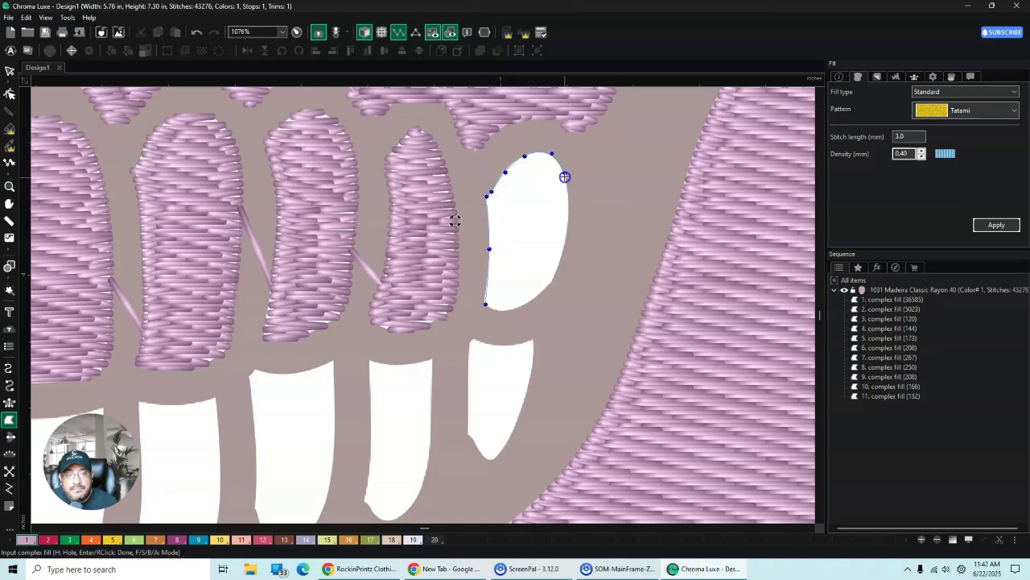
left_click(570, 219)
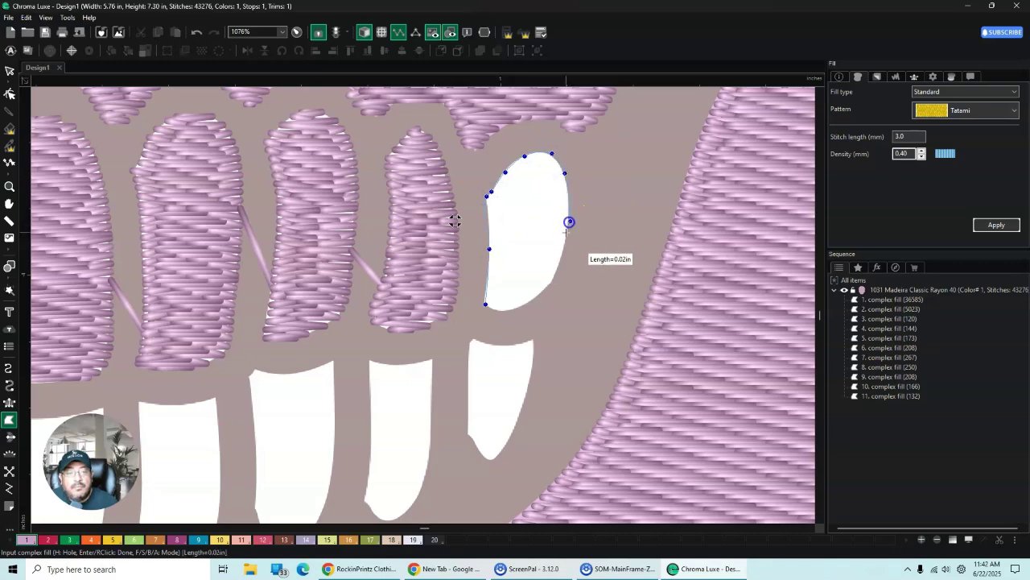
left_click(553, 282)
left_click(536, 299)
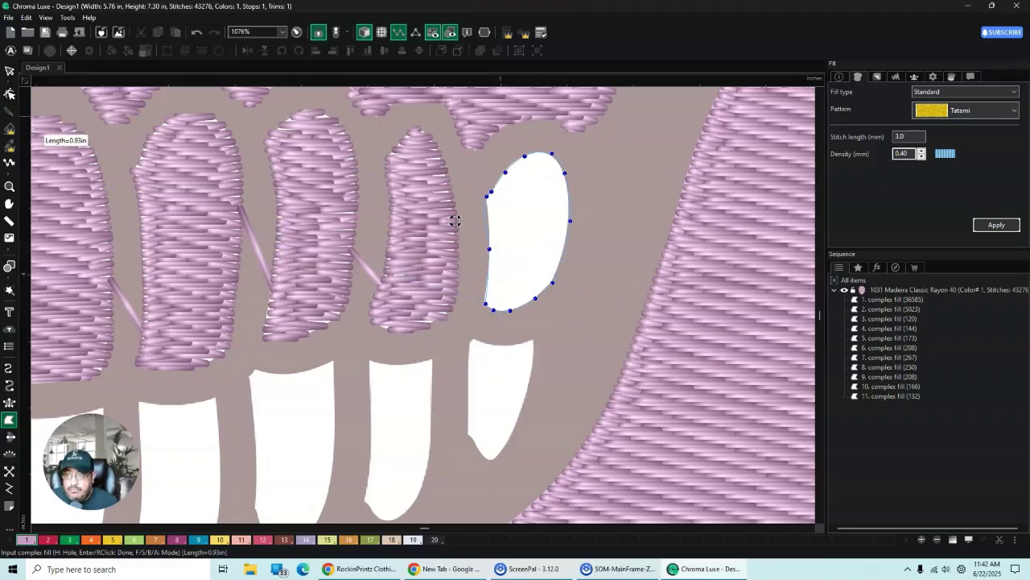
left_click(8, 71)
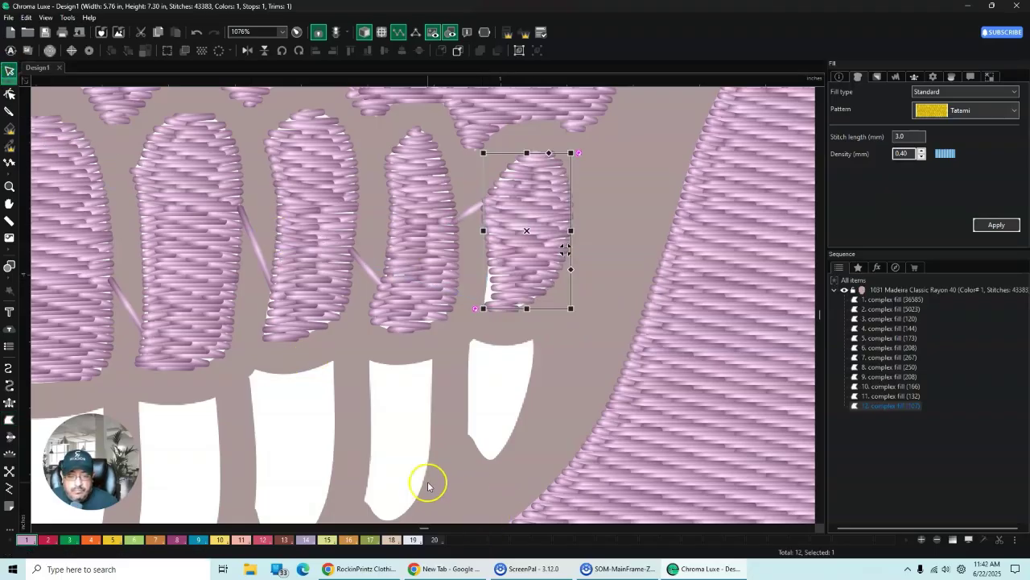
Step: Start a complex fill on the rightmost lower tooth, tracing from its top-left corner across the top and partway down the right edge
scroll(455, 483, "down", 2)
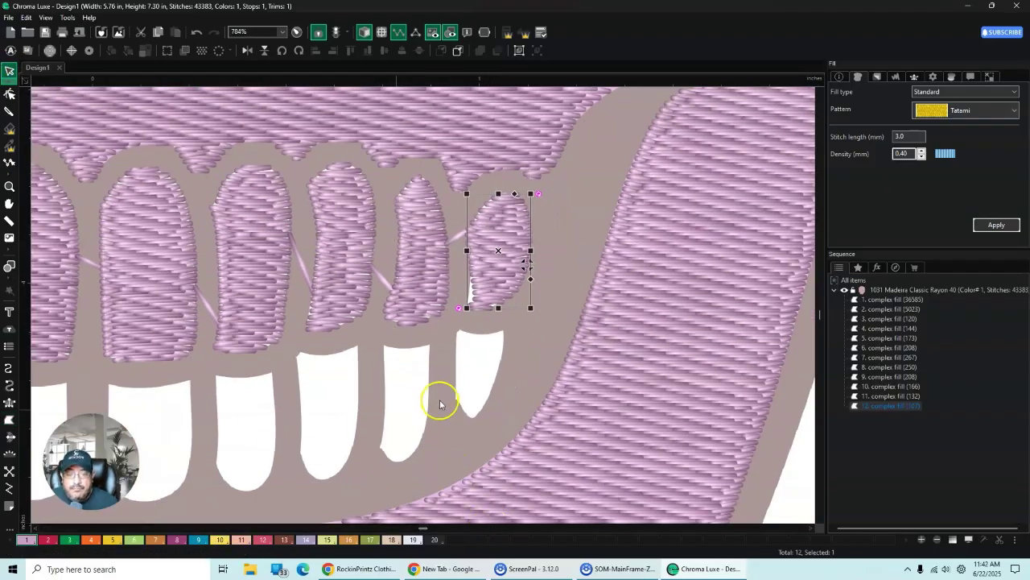
left_click(9, 421)
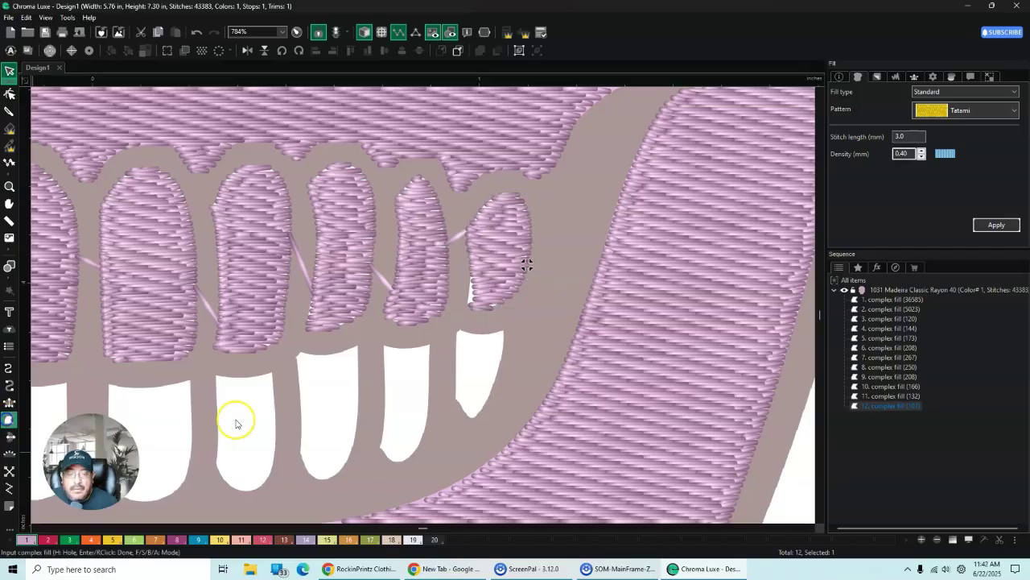
left_click(457, 330)
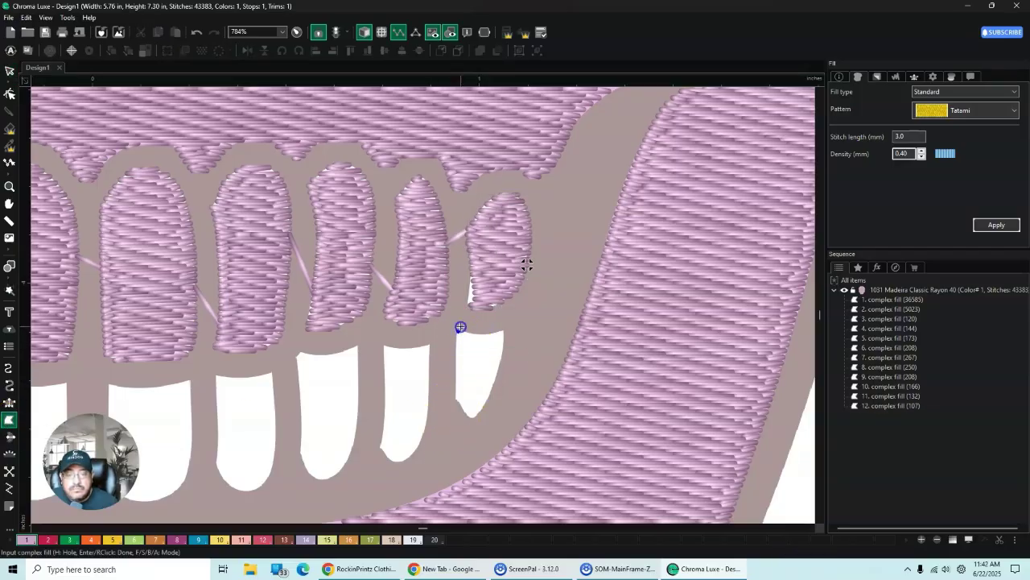
left_click(471, 333)
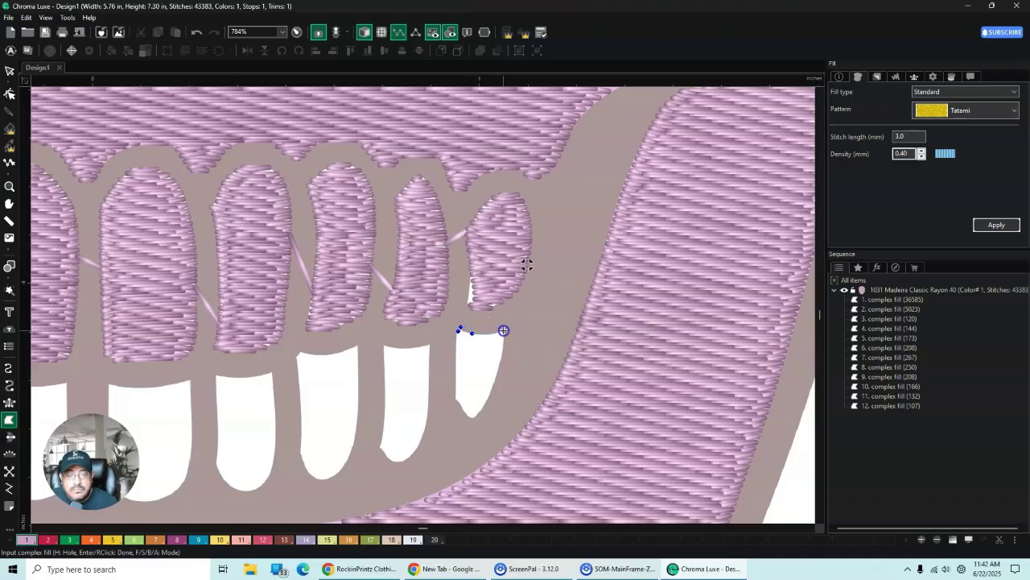
left_click(503, 330)
left_click(497, 371)
Step: Trace the rightmost lower tooth's pointed tip and left edge back to the top-left corner and complete the fill
left_click(483, 410)
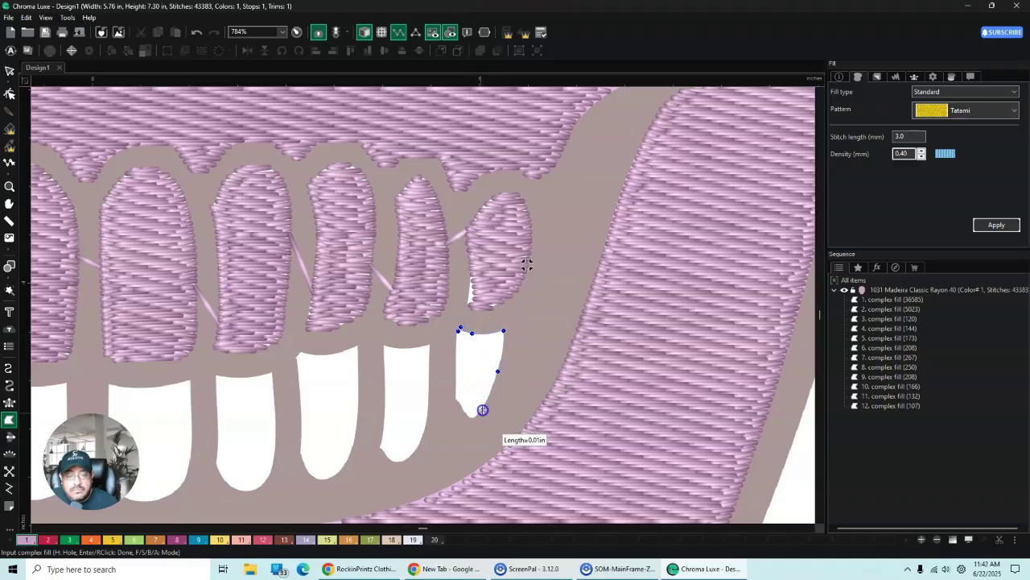
left_click(472, 417)
left_click(456, 399)
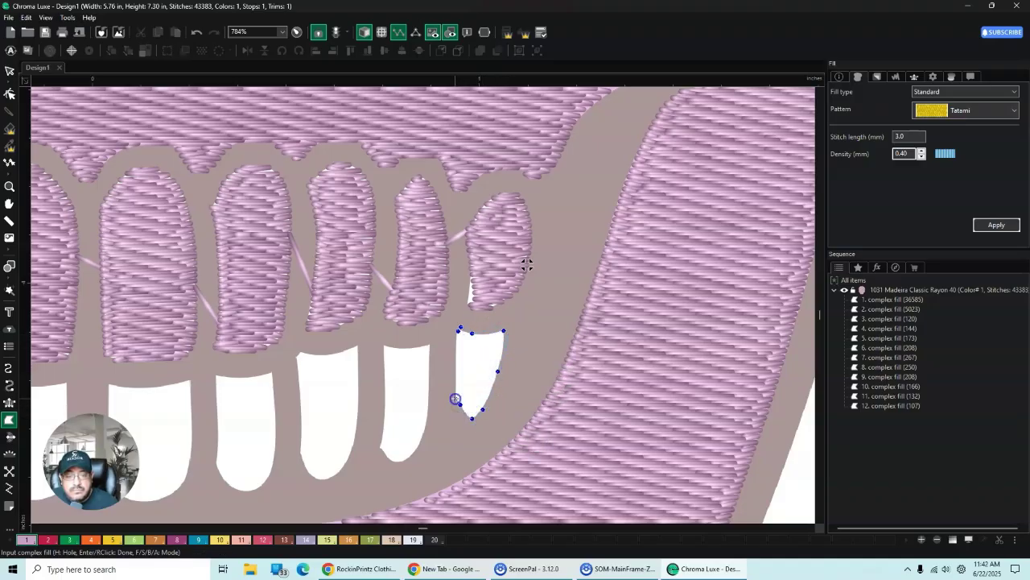
left_click(456, 330)
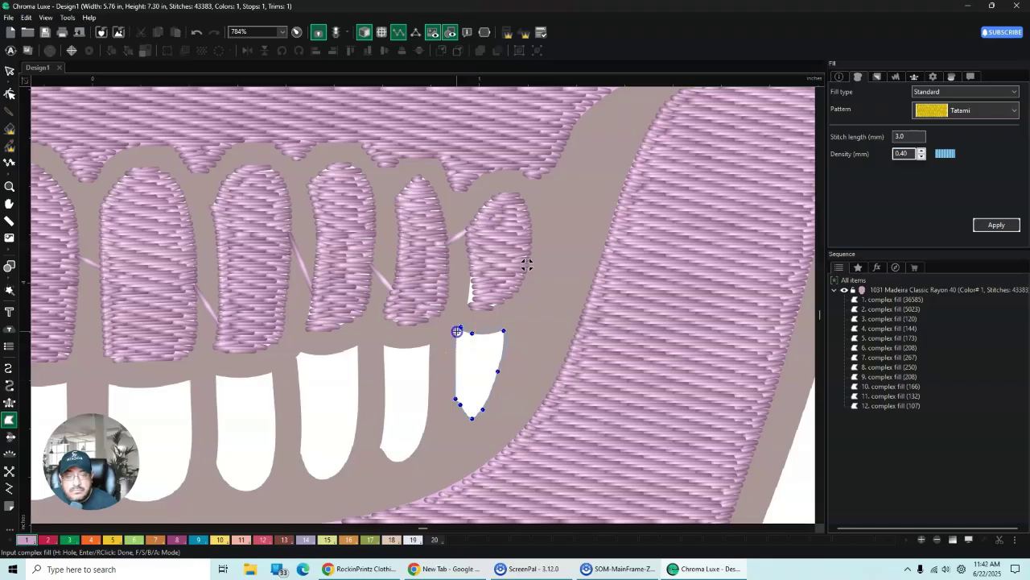
left_click(10, 71)
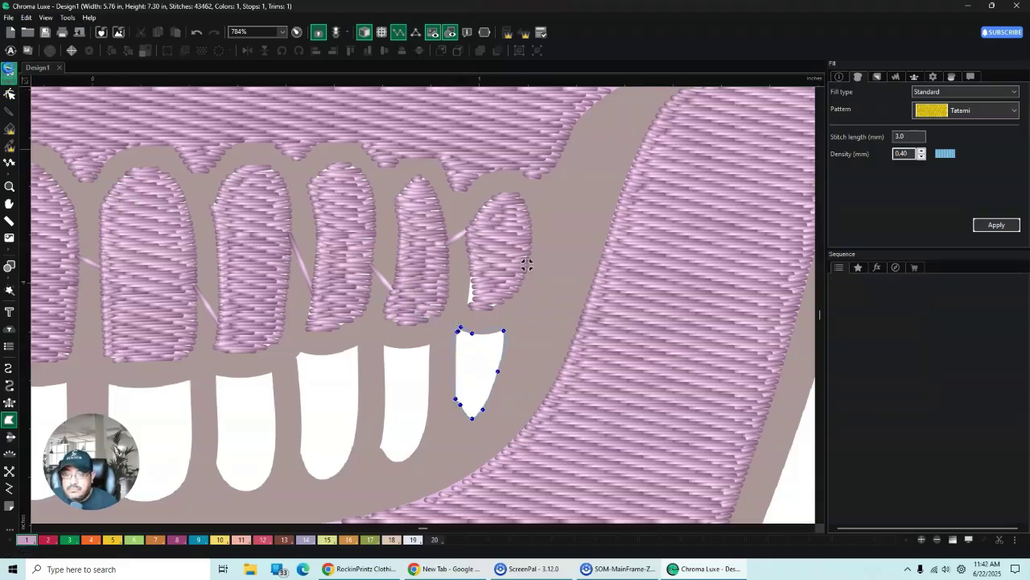
Step: Start a complex fill on the second lower tooth from the right, tracing from its top-left corner across the top and down the right edge
scroll(362, 466, "up", 5)
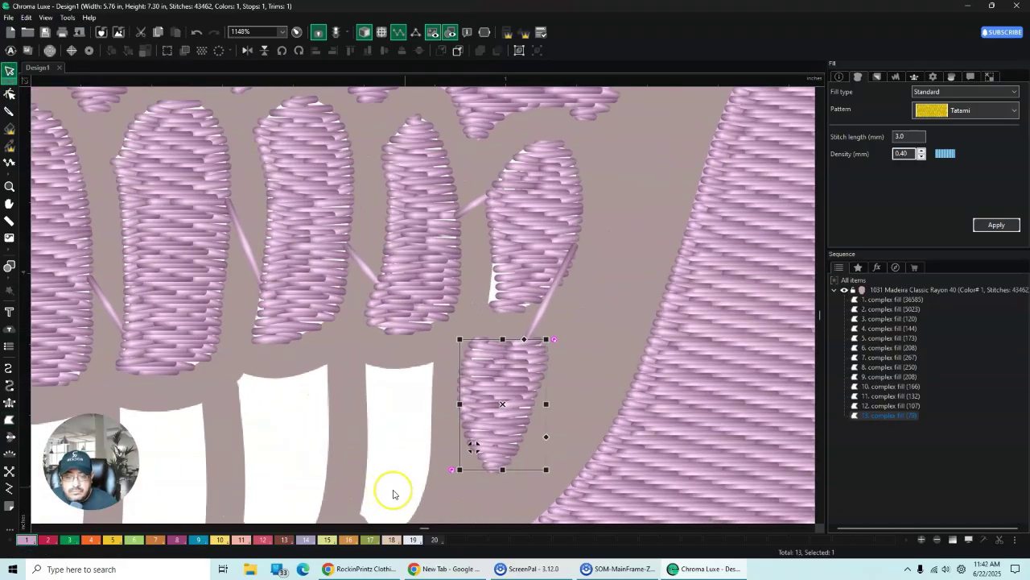
scroll(350, 444, "up", 3)
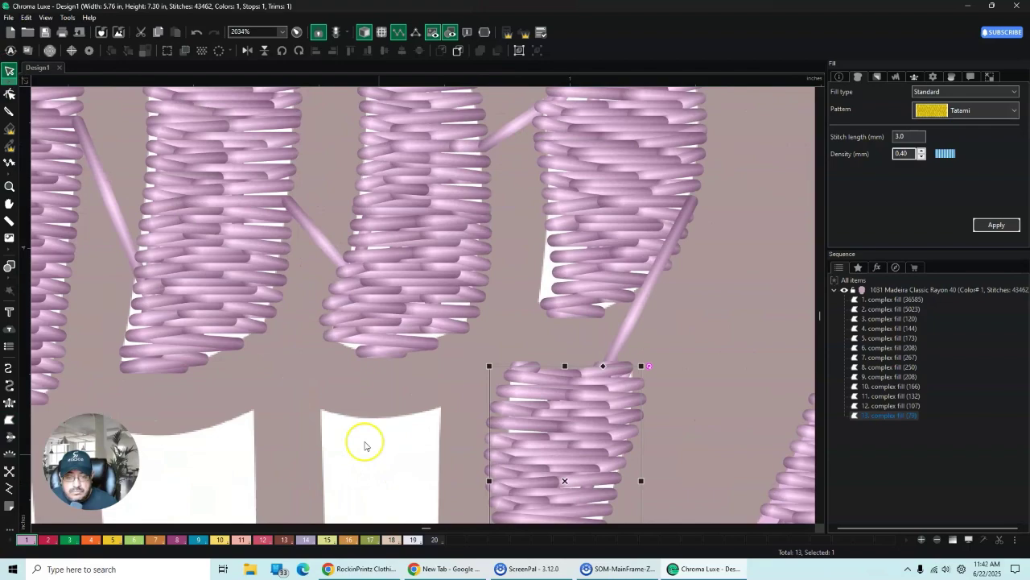
left_click(820, 519)
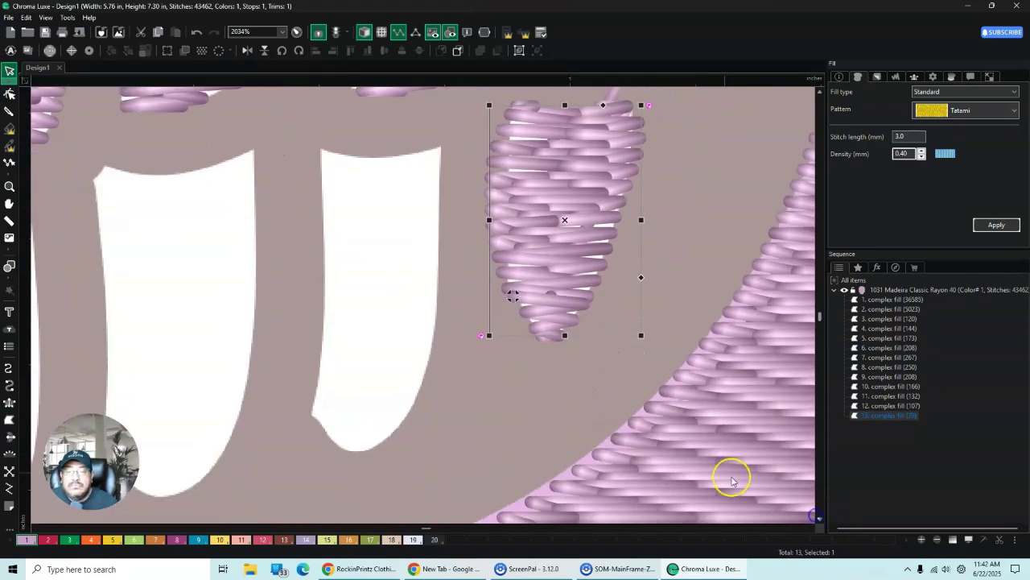
left_click(8, 420)
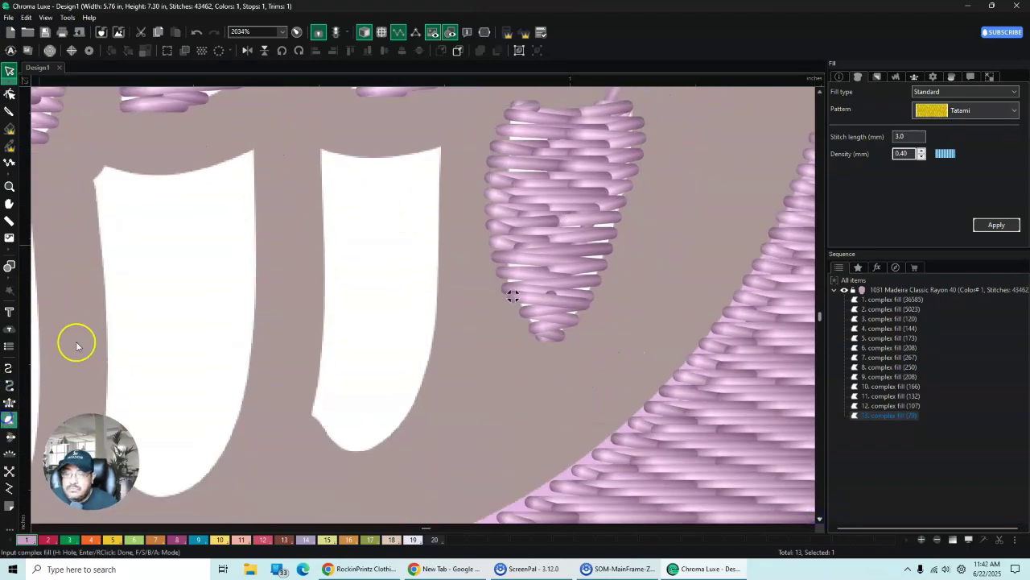
left_click(320, 148)
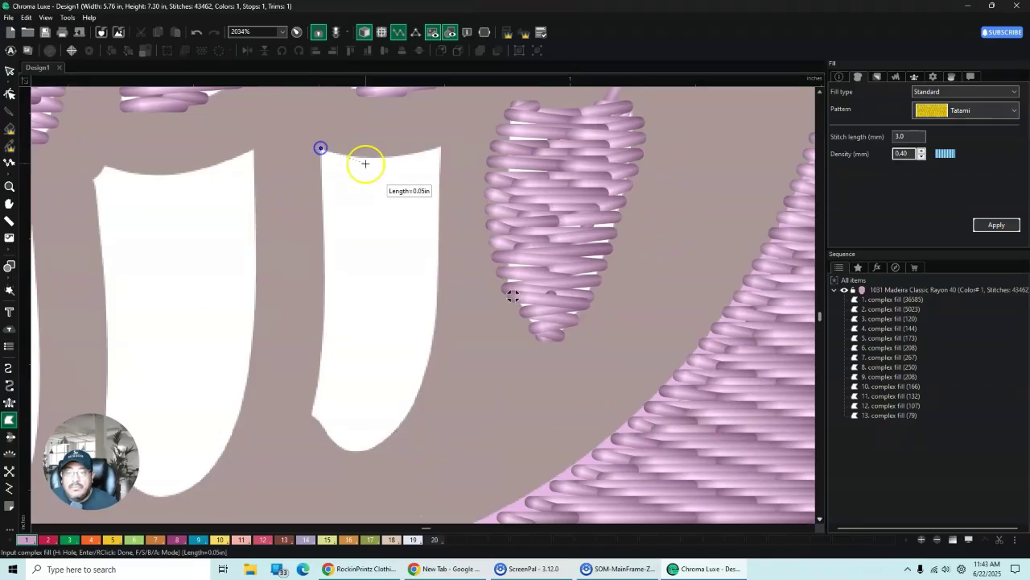
left_click(380, 157)
left_click(440, 149)
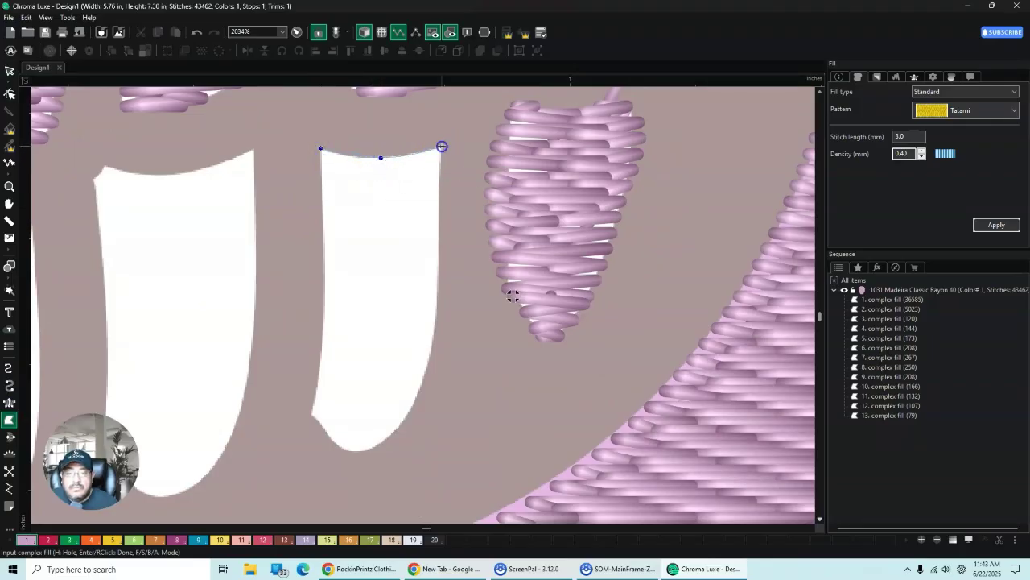
left_click(436, 322)
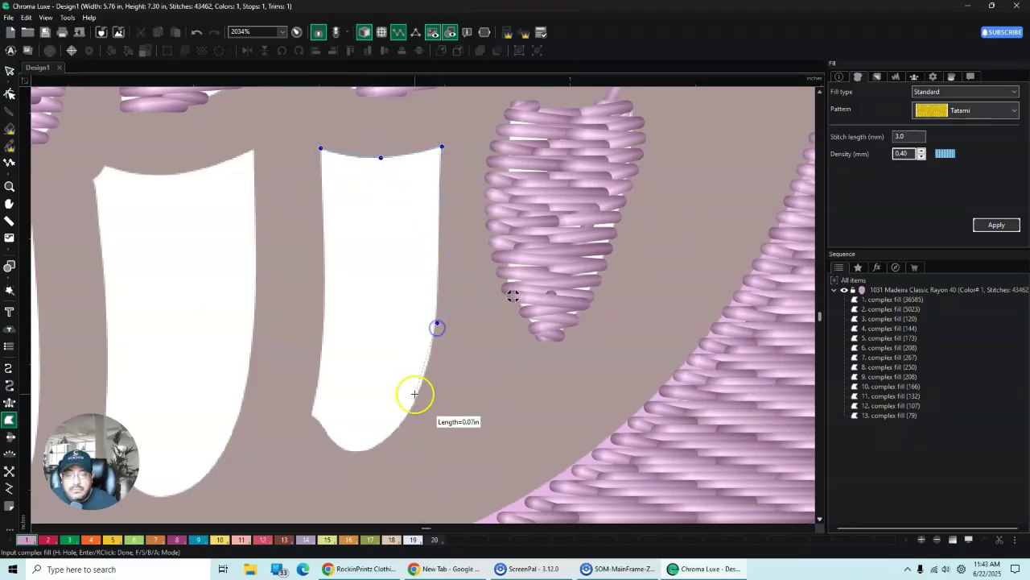
left_click(415, 402)
Step: Trace the same lower tooth's rounded bottom and left edge back to the top-left corner and complete the fill
left_click(378, 445)
left_click(357, 453)
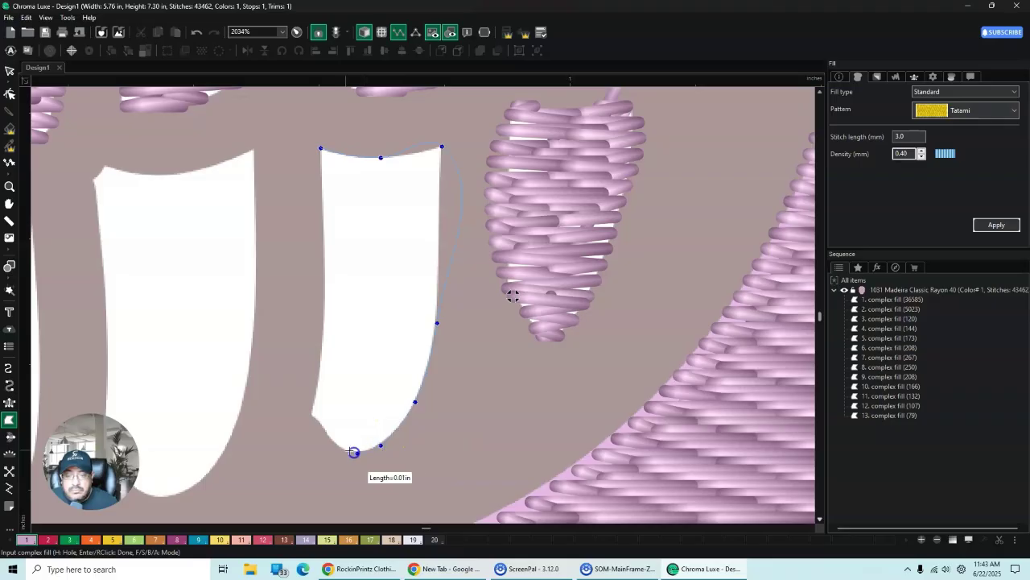
left_click(329, 438)
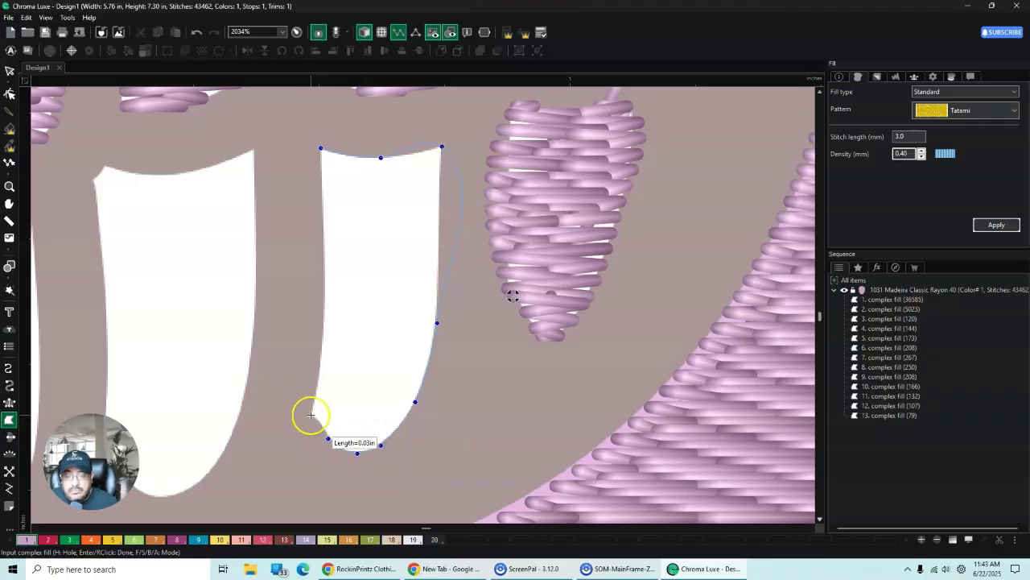
left_click(311, 416)
left_click(319, 355)
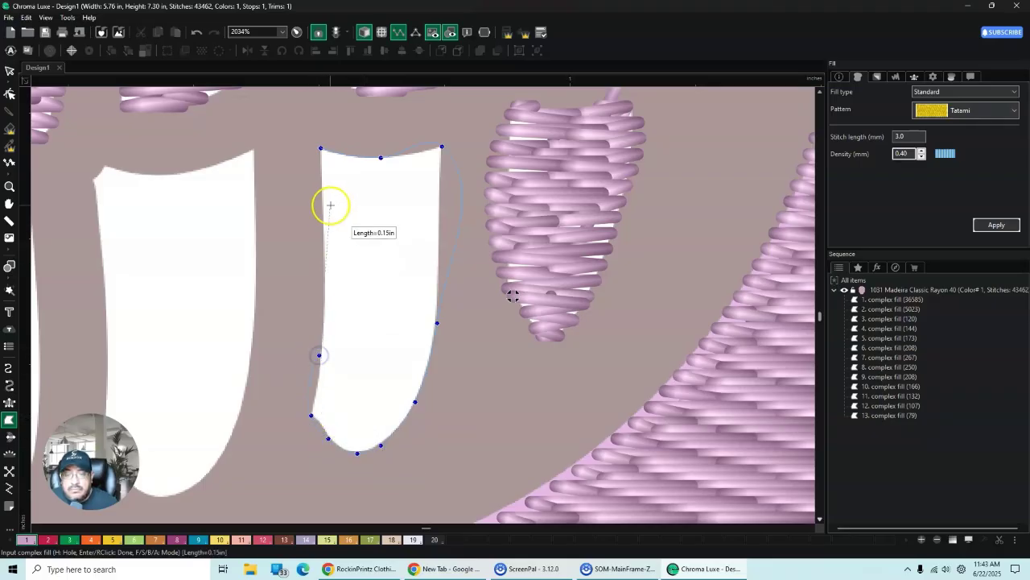
left_click(322, 199)
left_click(321, 148)
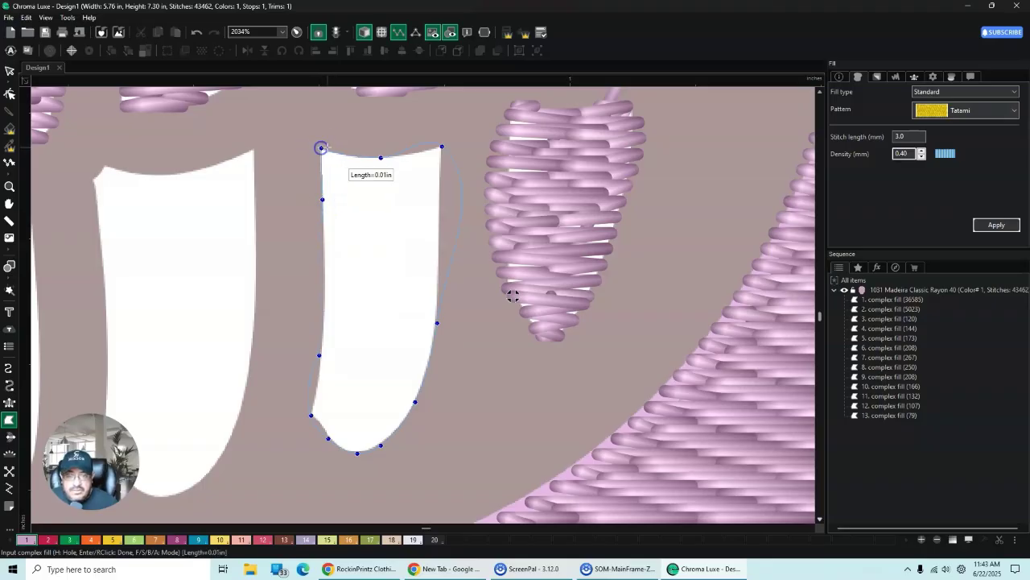
left_click(9, 72)
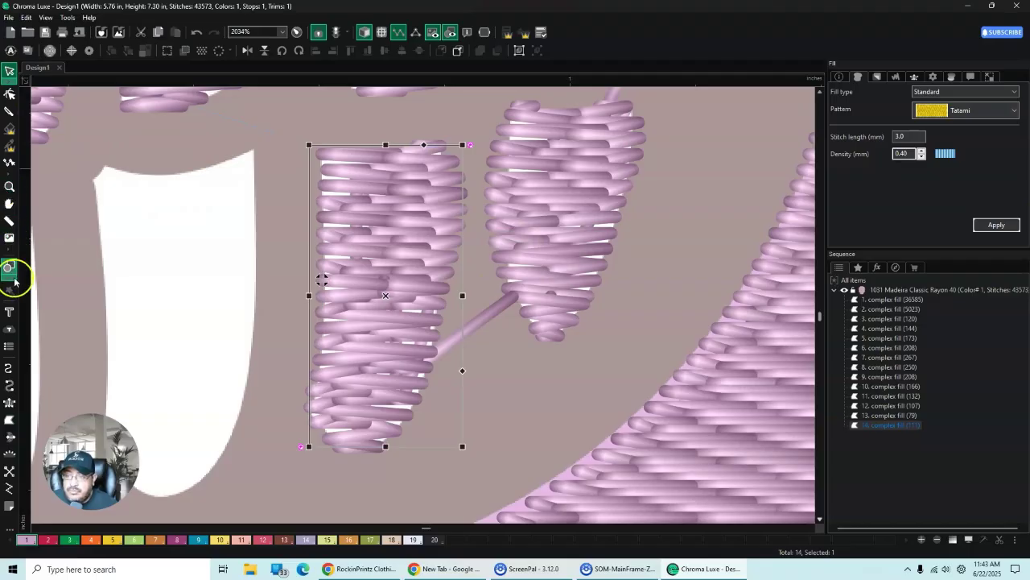
Step: Edit the new tooth fill's outline, pulling its bulging right edge inward to follow the tooth, and regenerate the stitches
left_click(9, 94)
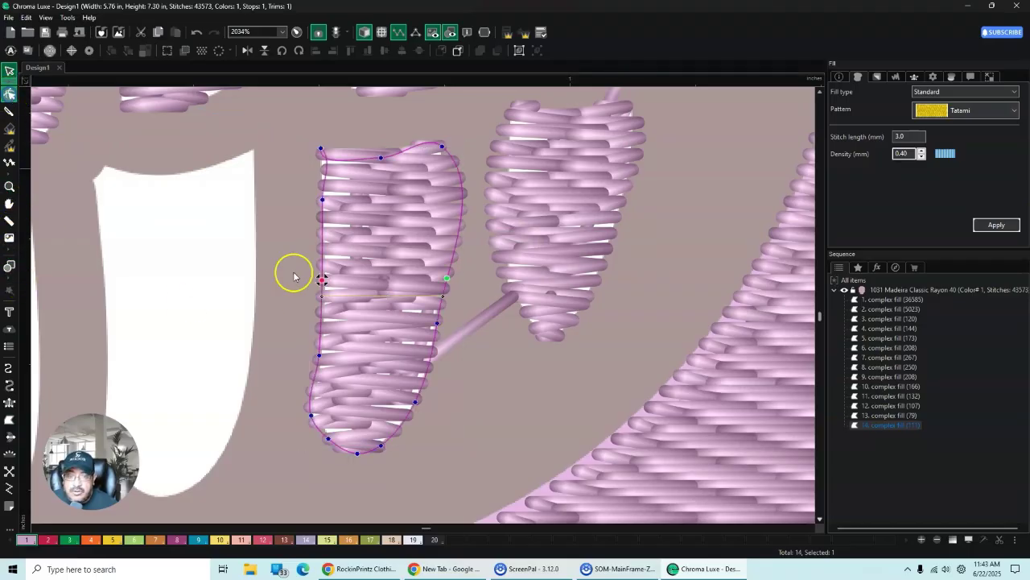
left_click_drag(463, 212, 442, 223)
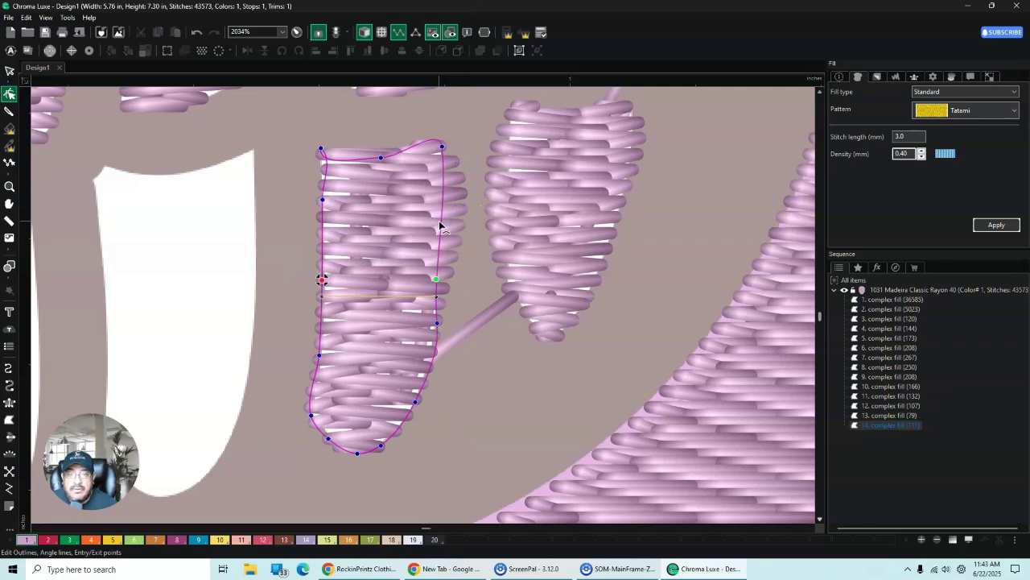
left_click(388, 263)
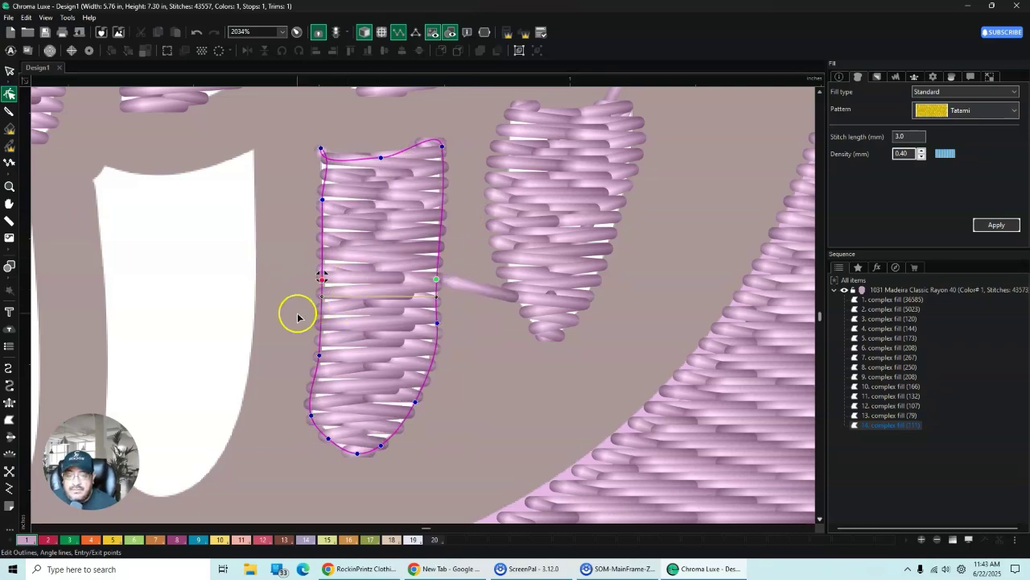
Step: Raise the midpoint of the second-from-right lower tooth fill's top edge slightly and adjust the curve handles along that edge
left_click(382, 158)
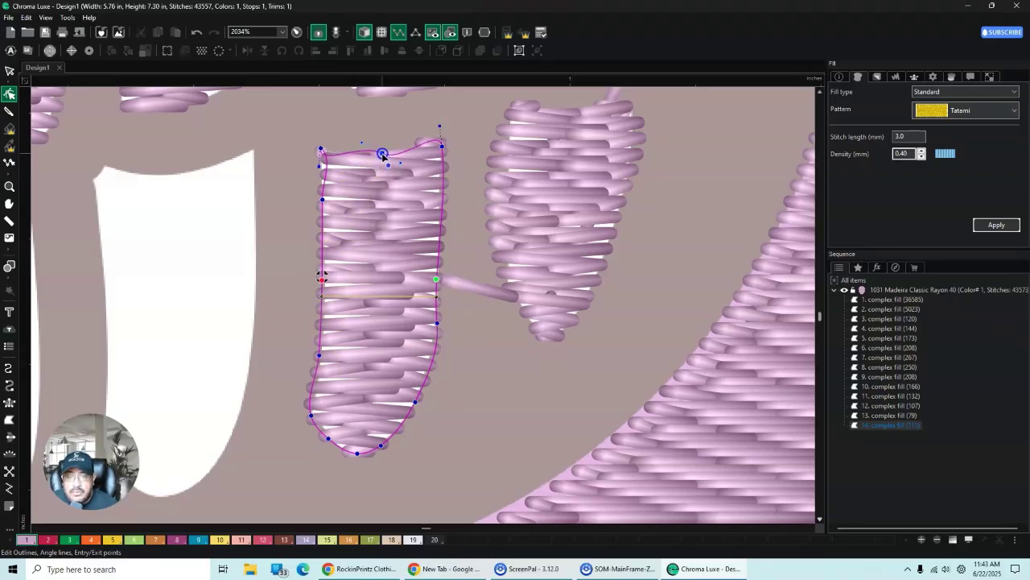
mouse_move(396, 151)
left_mouse_down()
mouse_move(397, 162)
mouse_move(397, 152)
left_mouse_up()
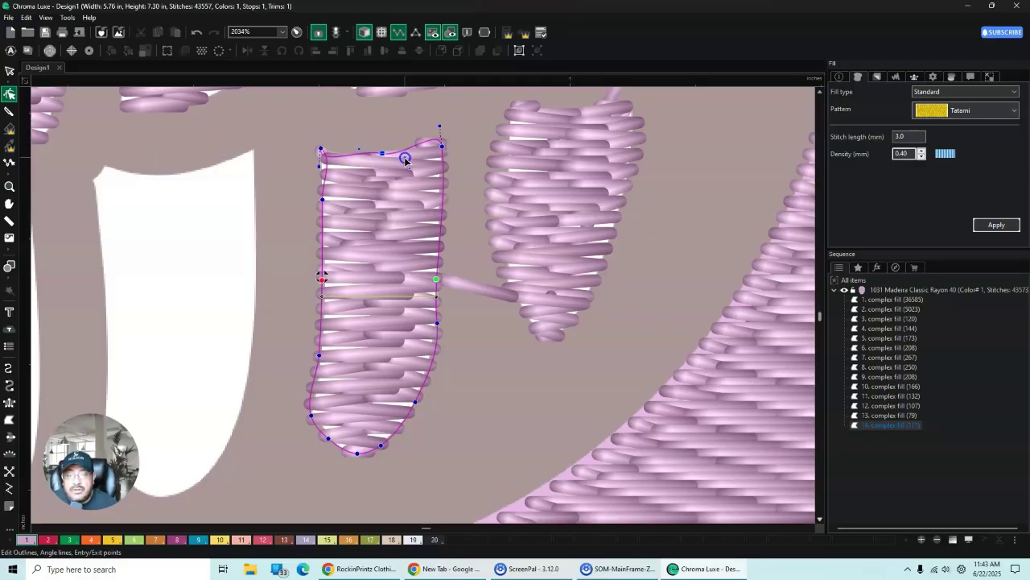
left_click(442, 127)
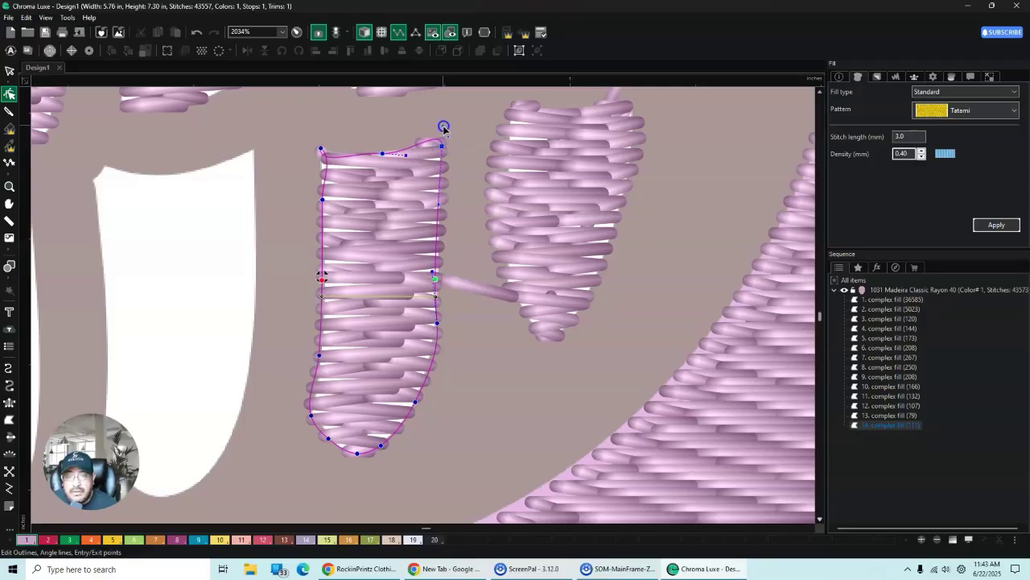
left_click(386, 154)
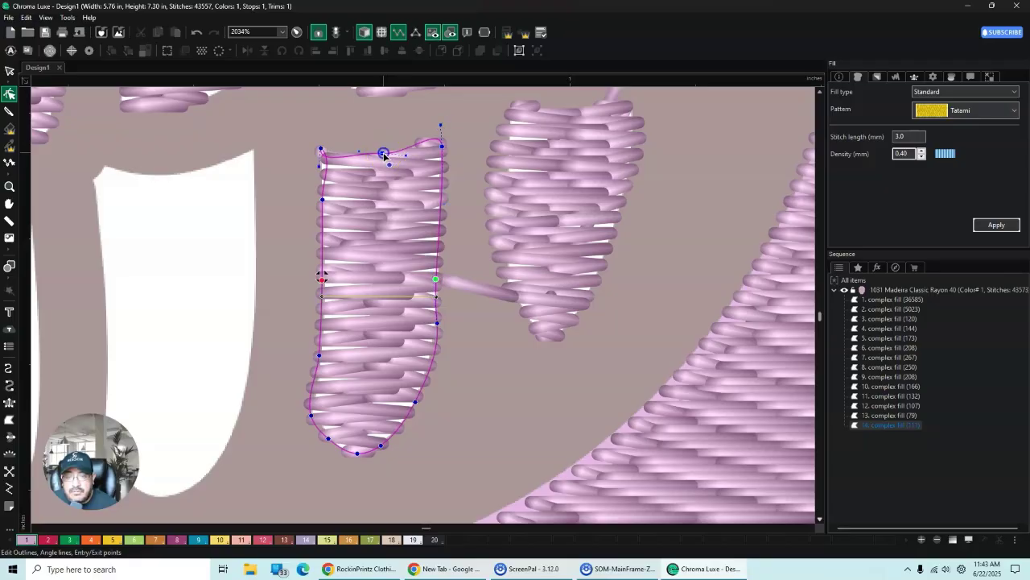
Step: Reshape the same fill's top-left corner by deleting the extra point and moving the remaining one outward, and regenerate the stitches
left_click(323, 150)
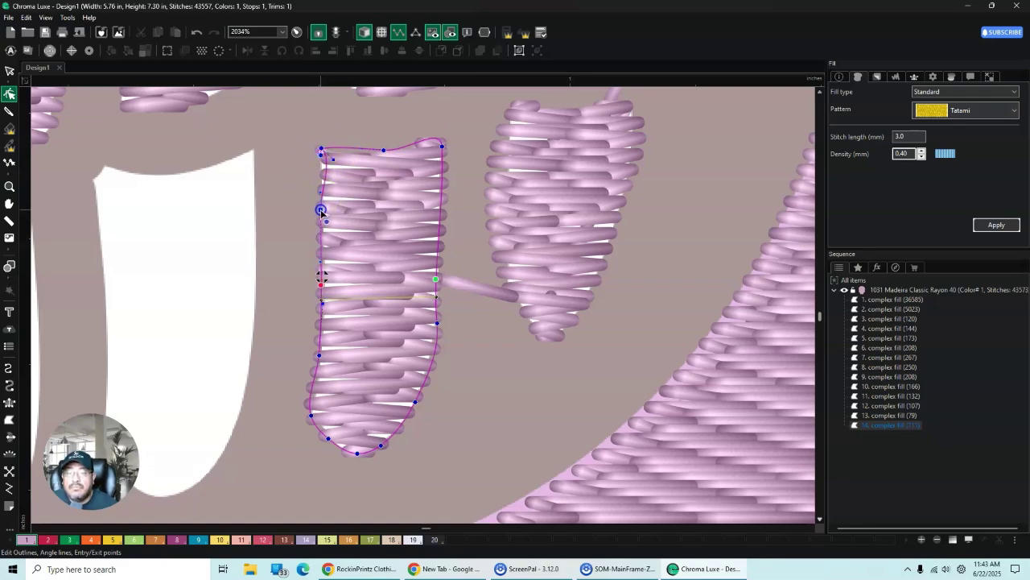
left_click(333, 160)
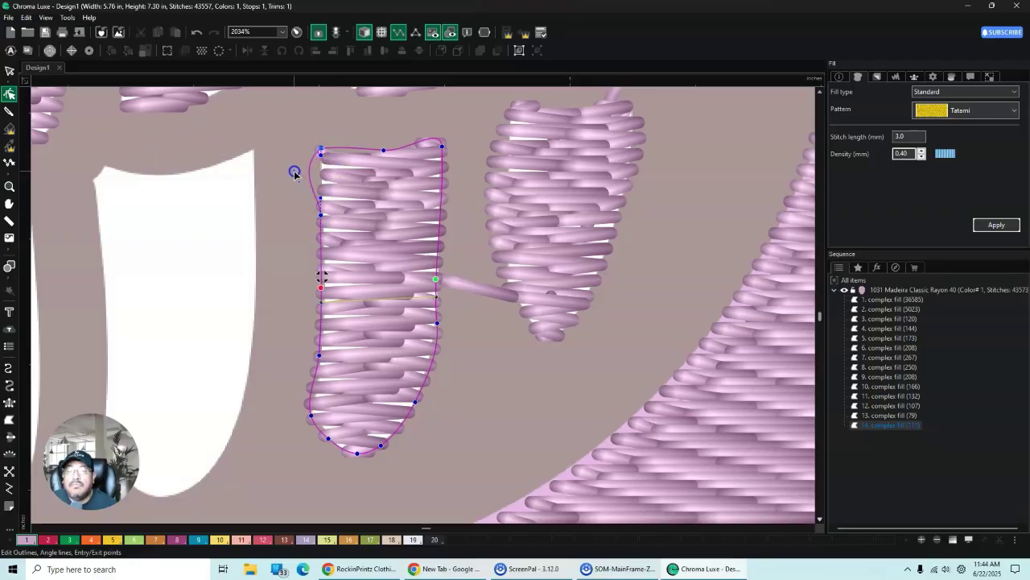
left_click(323, 149)
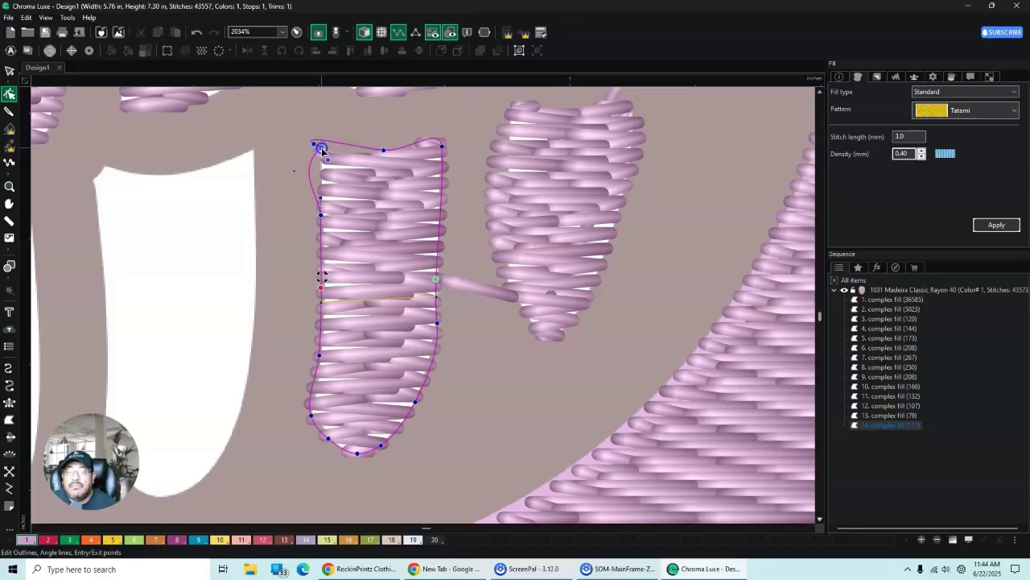
right_click(322, 150)
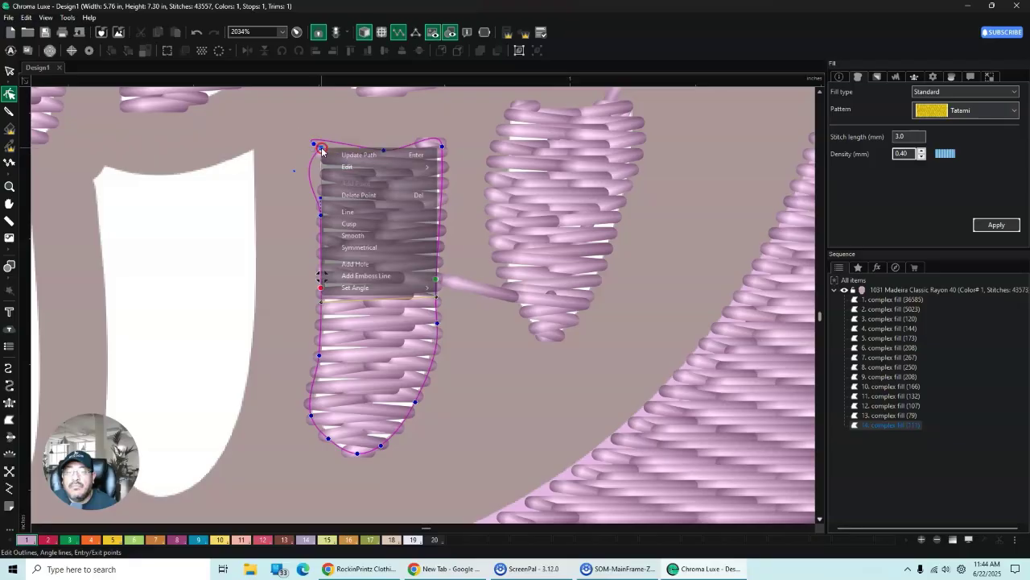
left_click(349, 194)
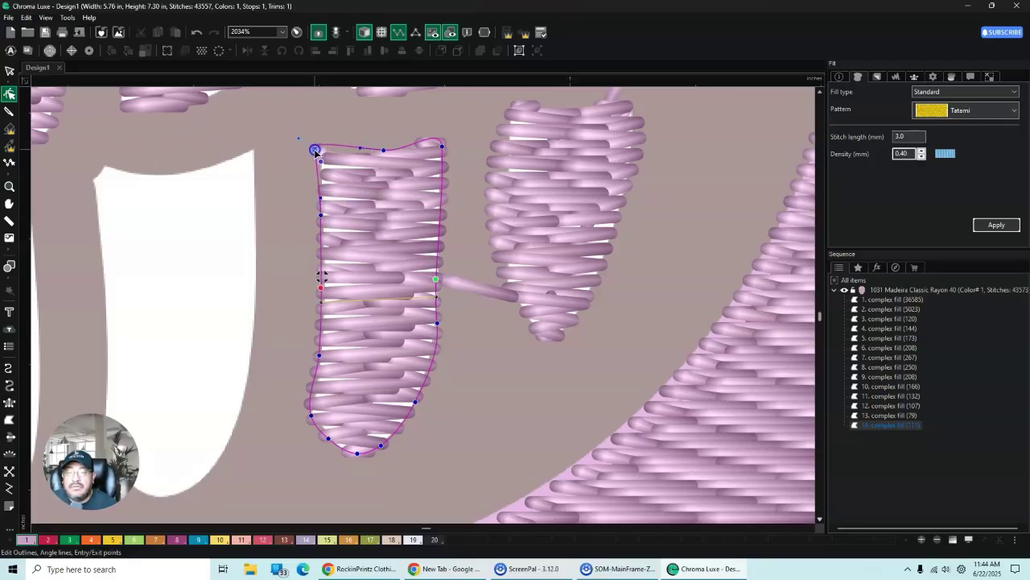
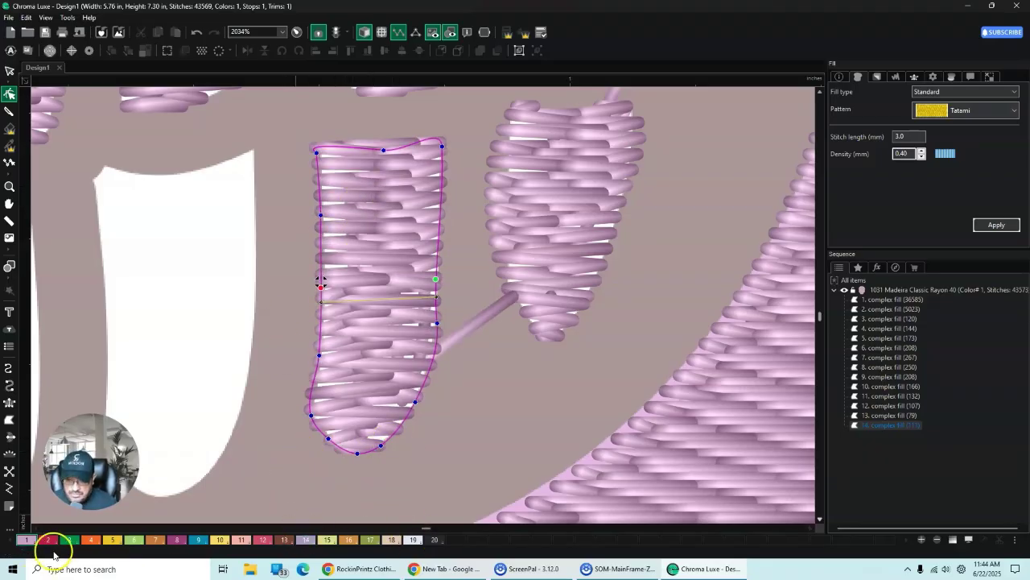
Step: Start a complex fill on the third lower tooth from the right, tracing from its top-left corner across the top and down the right edge
left_click(35, 528)
left_click(35, 528)
left_click(35, 529)
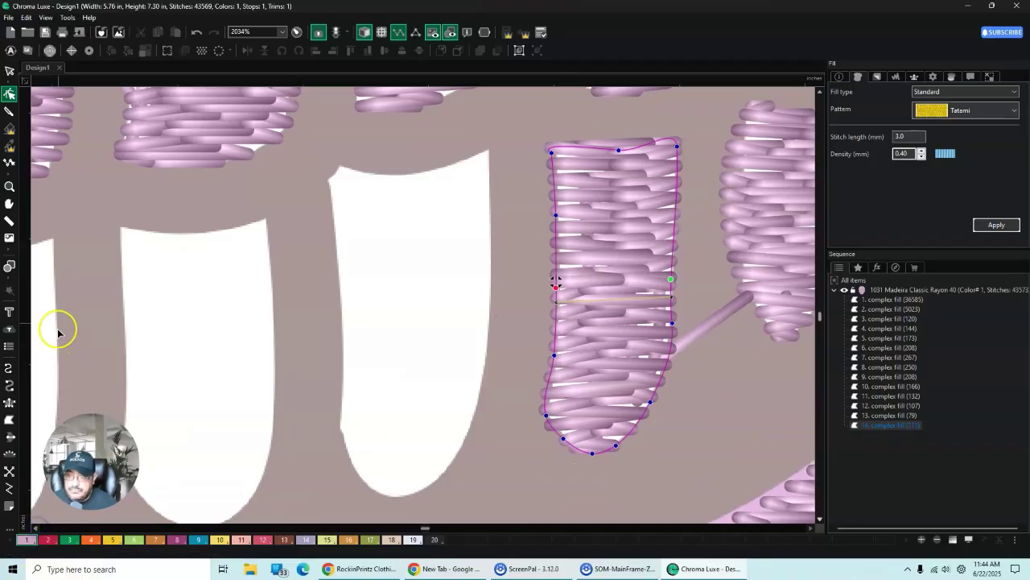
left_click(13, 420)
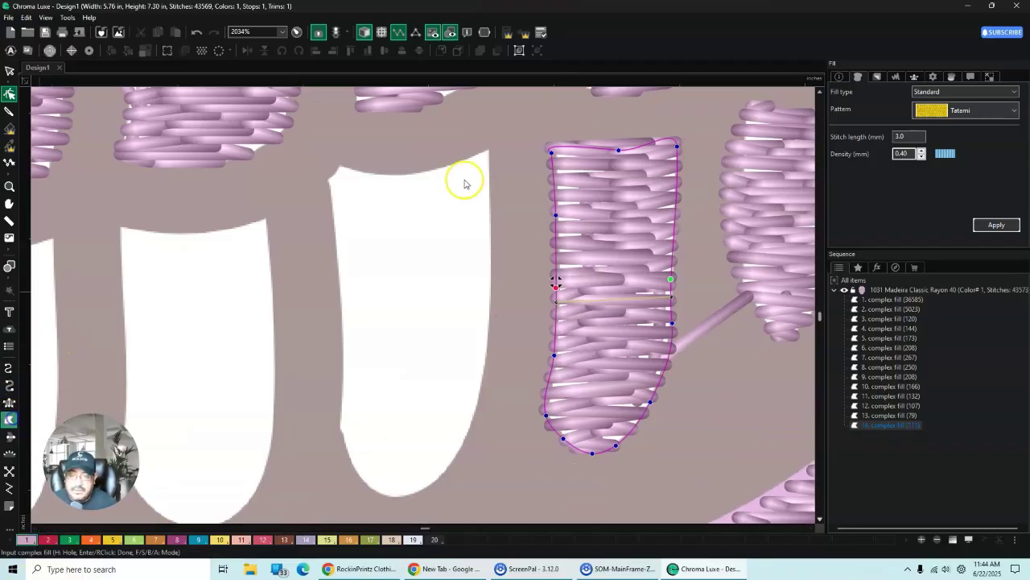
left_click(339, 167)
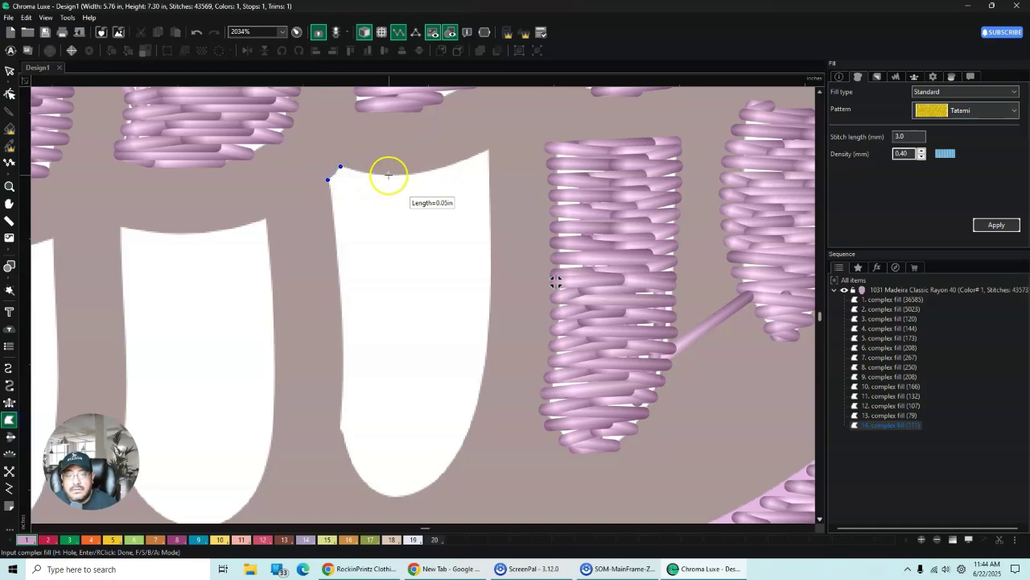
left_click(390, 175)
left_click(434, 170)
left_click(490, 148)
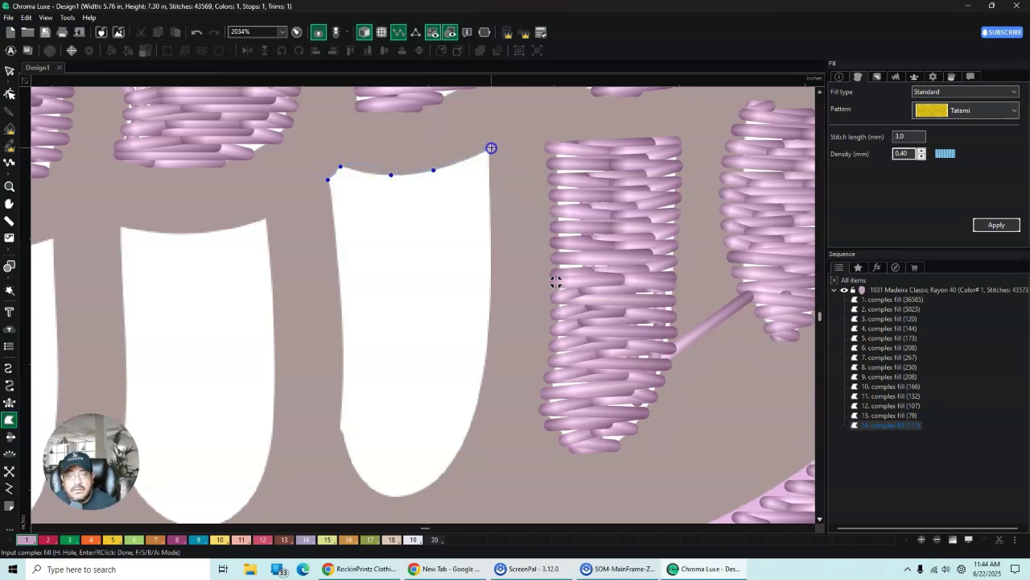
left_click(490, 255)
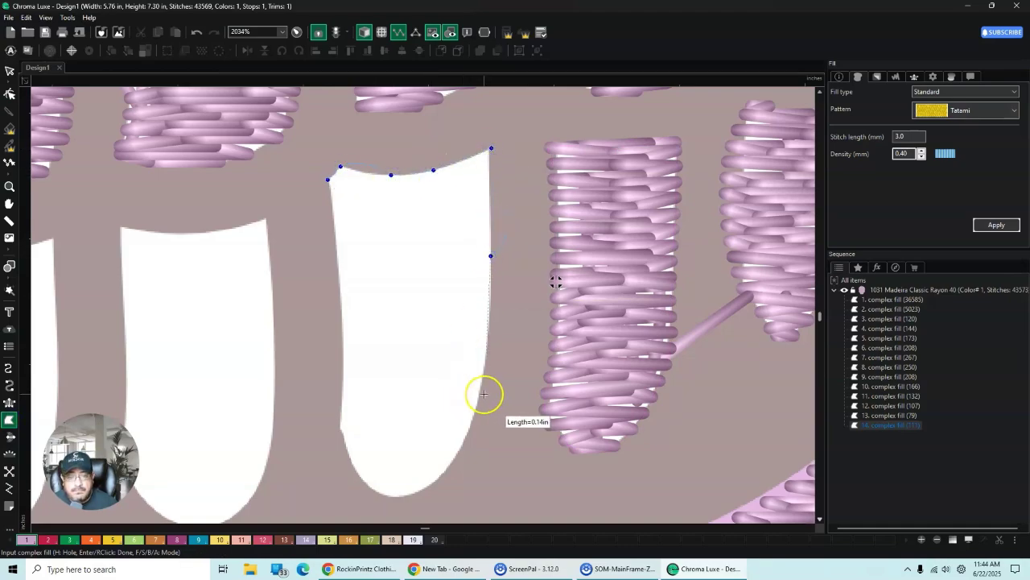
left_click(480, 393)
left_click(466, 449)
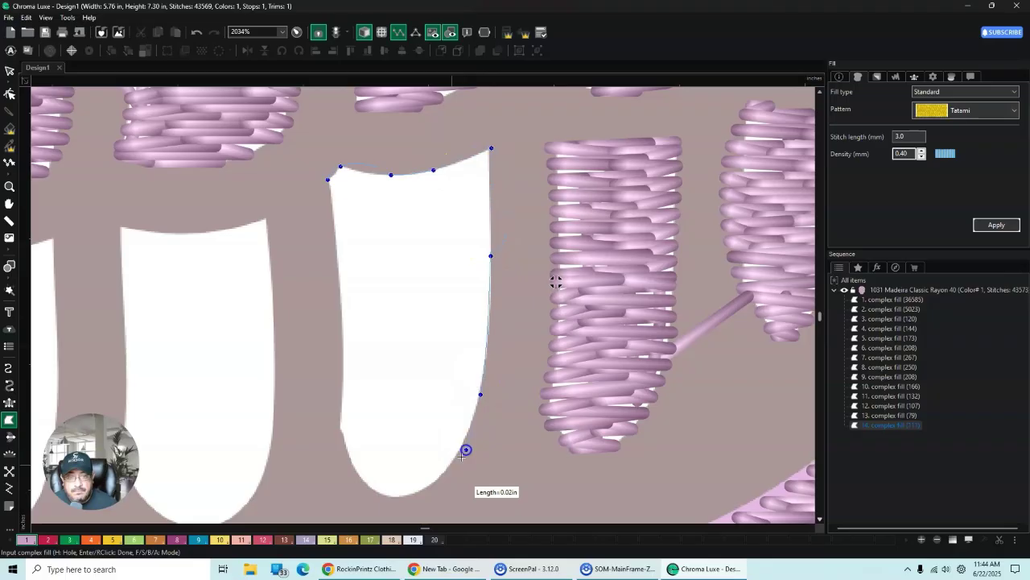
Step: Trace the third tooth's rounded bottom and left edge back to the top-left corner, complete the fill and deselect it
left_click(424, 489)
left_click(392, 495)
left_click(360, 482)
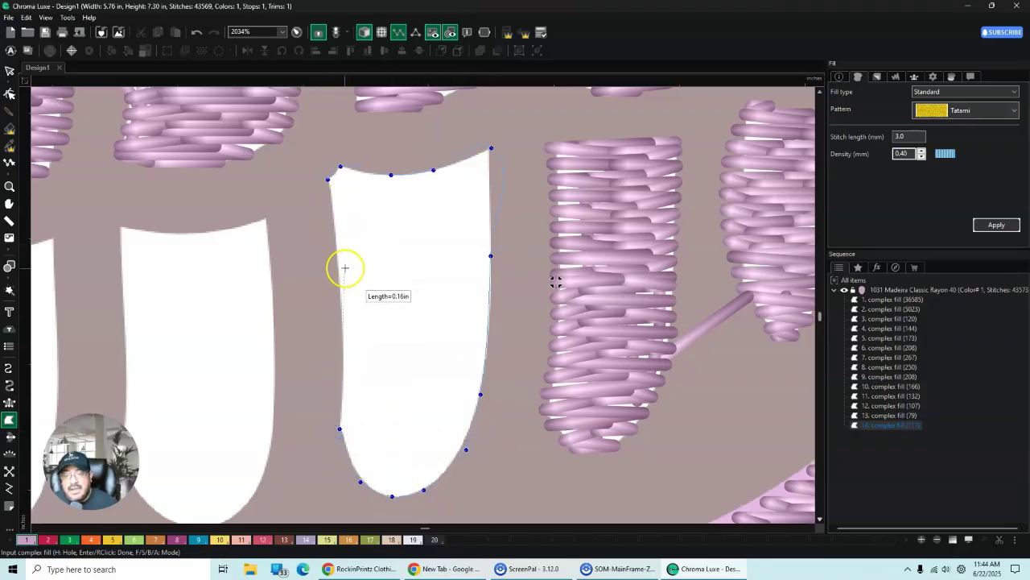
left_click(339, 306)
left_click(331, 209)
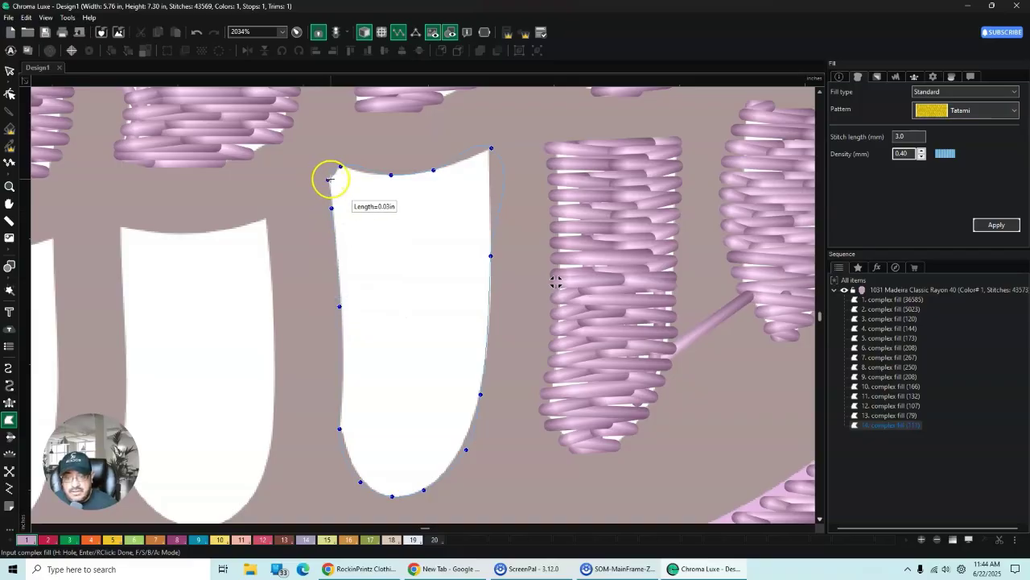
left_click(330, 179)
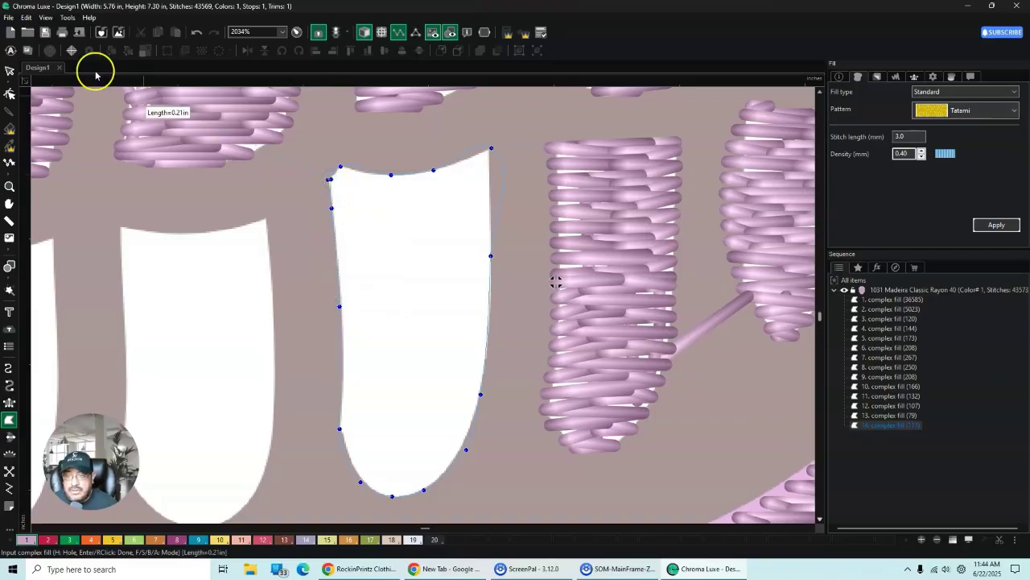
left_click(7, 71)
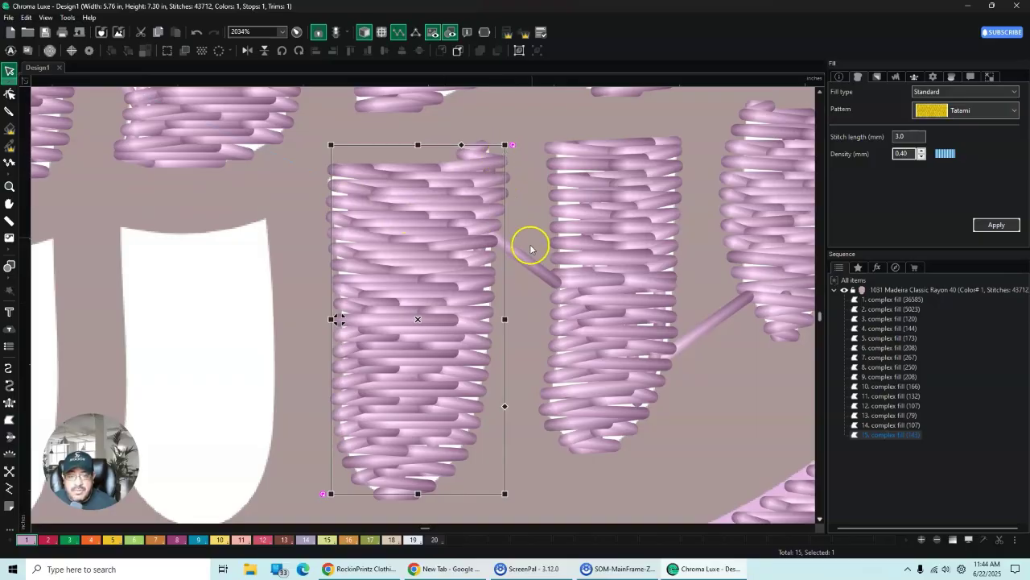
left_click(511, 214)
Step: Start a complex fill on the fourth lower tooth from the right, tracing its curved top from the top-left corner and its right edge downward
scroll(254, 490, "down", 1)
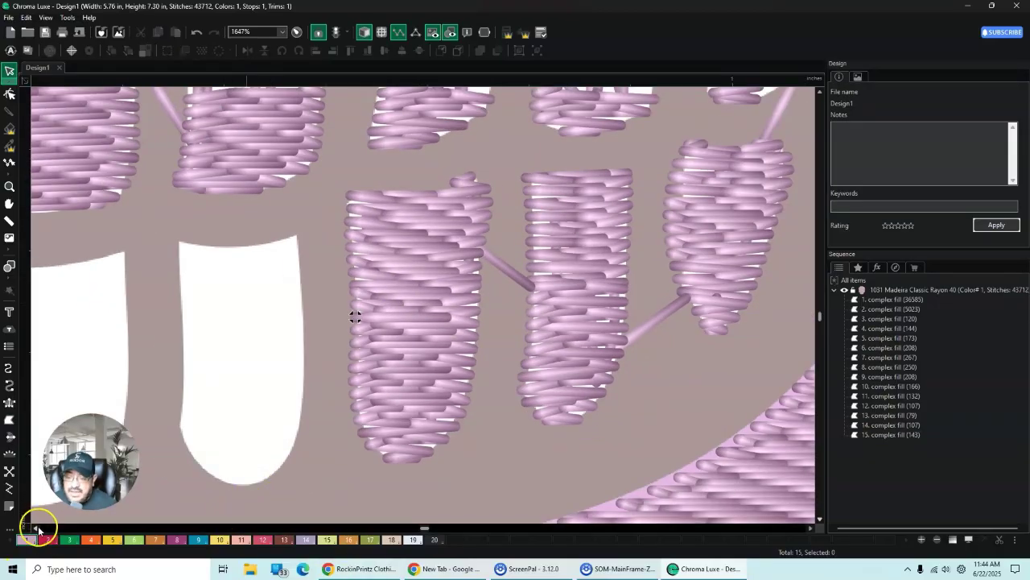
left_click_drag(425, 528, 406, 528)
scroll(515, 507, "up", 2)
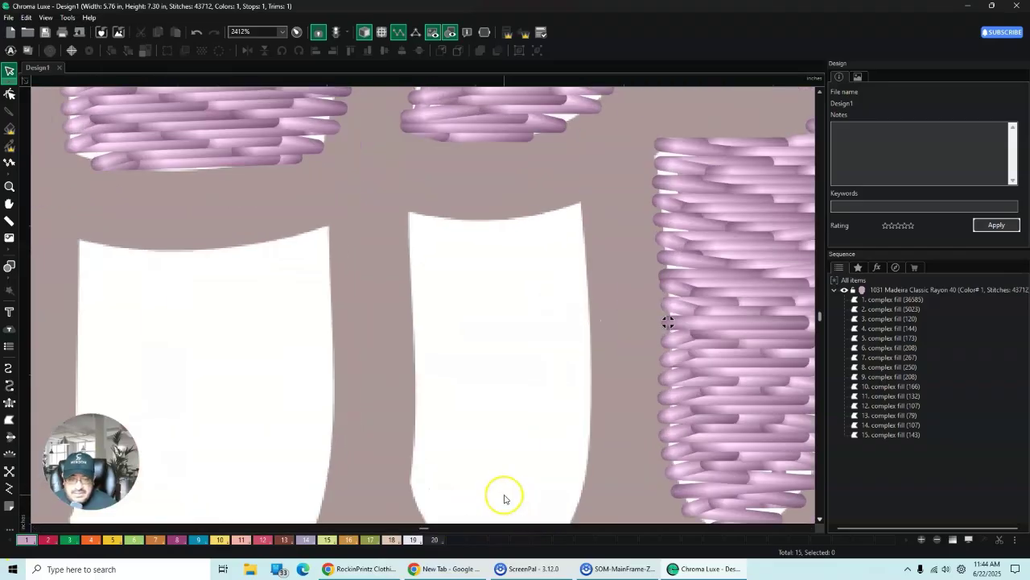
left_click(821, 519)
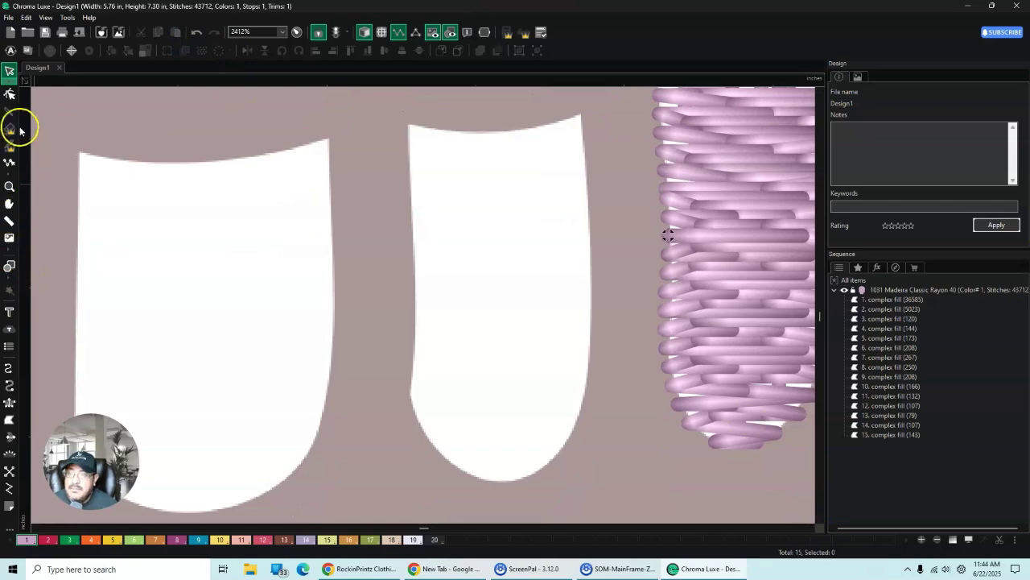
left_click(10, 419)
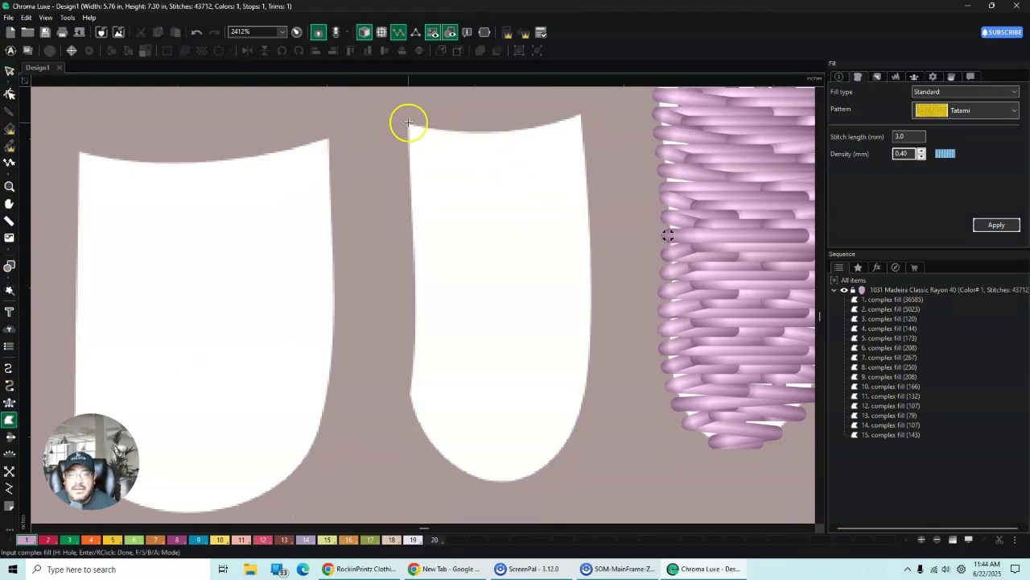
left_click(453, 133)
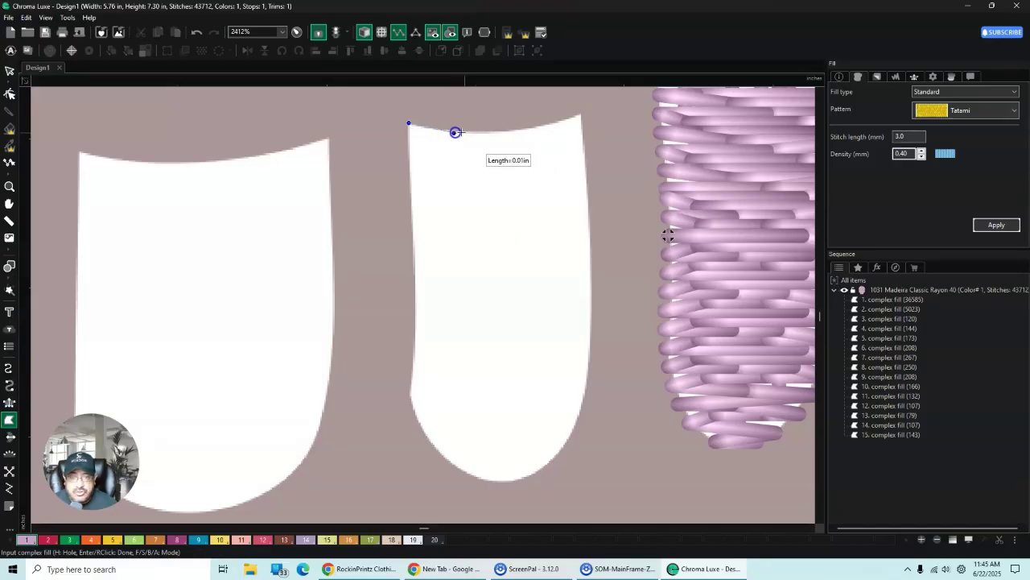
left_click(508, 131)
left_click(548, 126)
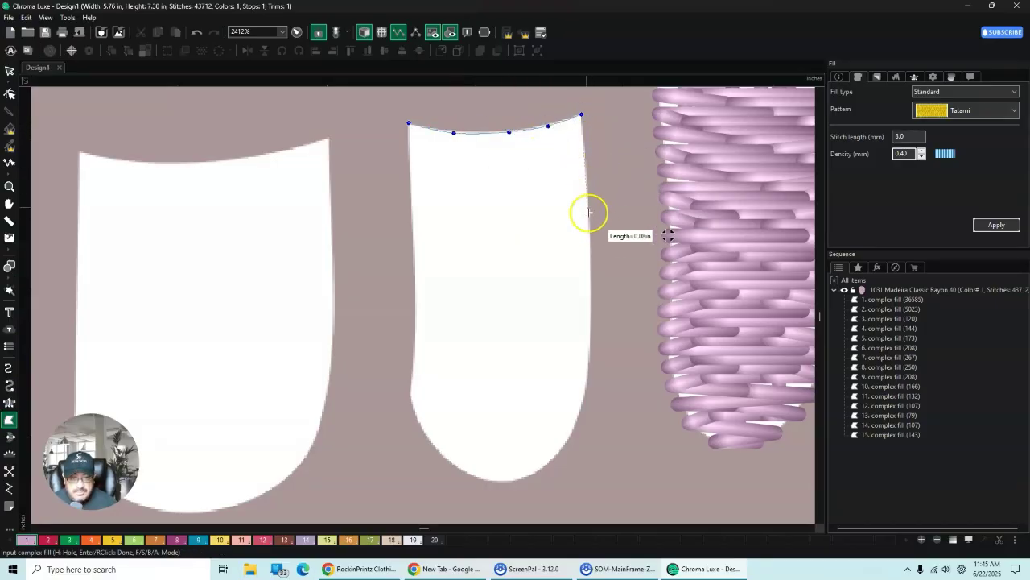
left_click(584, 150)
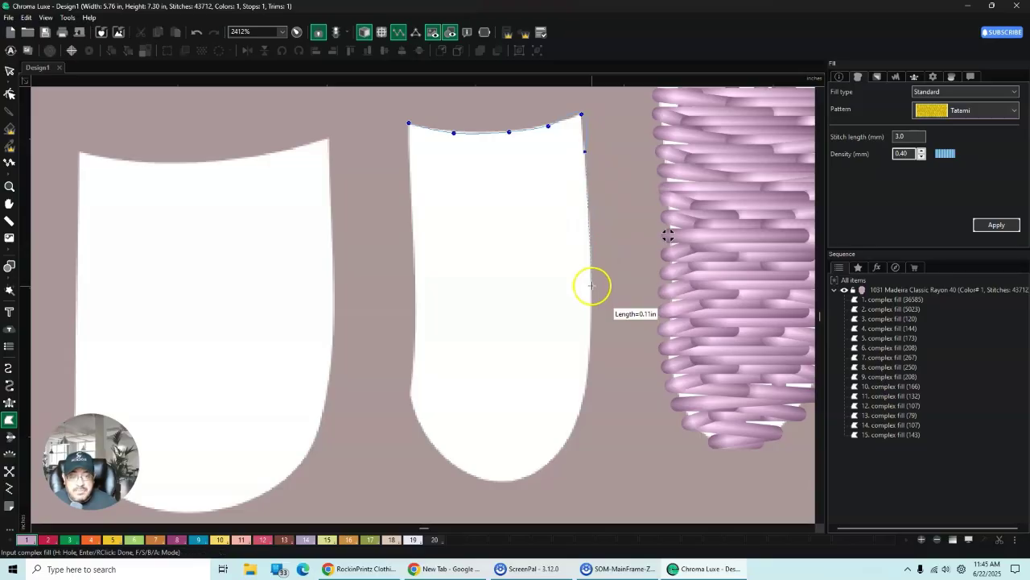
left_click(590, 337)
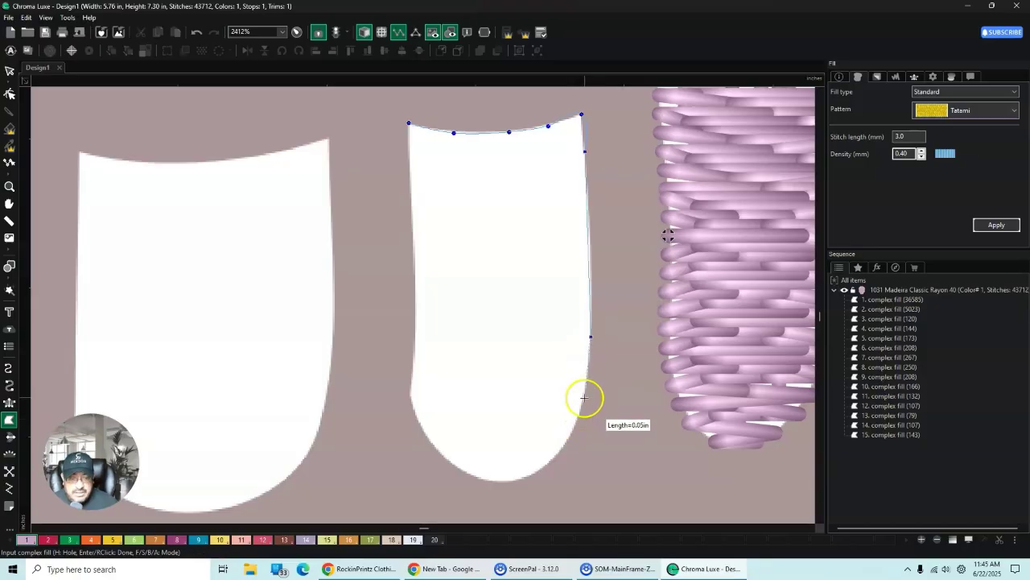
left_click(577, 419)
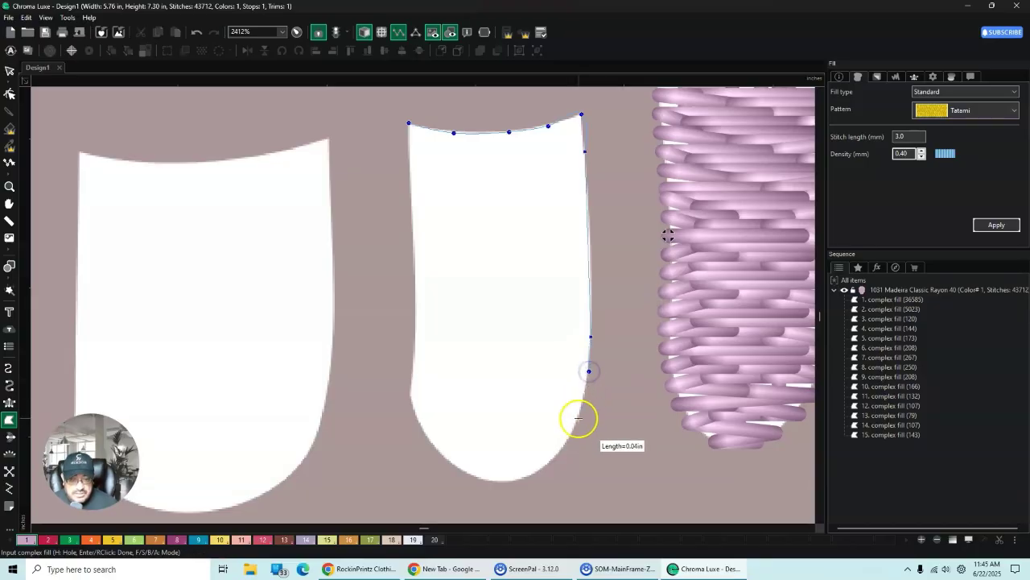
Step: Trace the fourth tooth's rounded bottom and left edge back up to the top-left corner and complete the fill
left_click(550, 464)
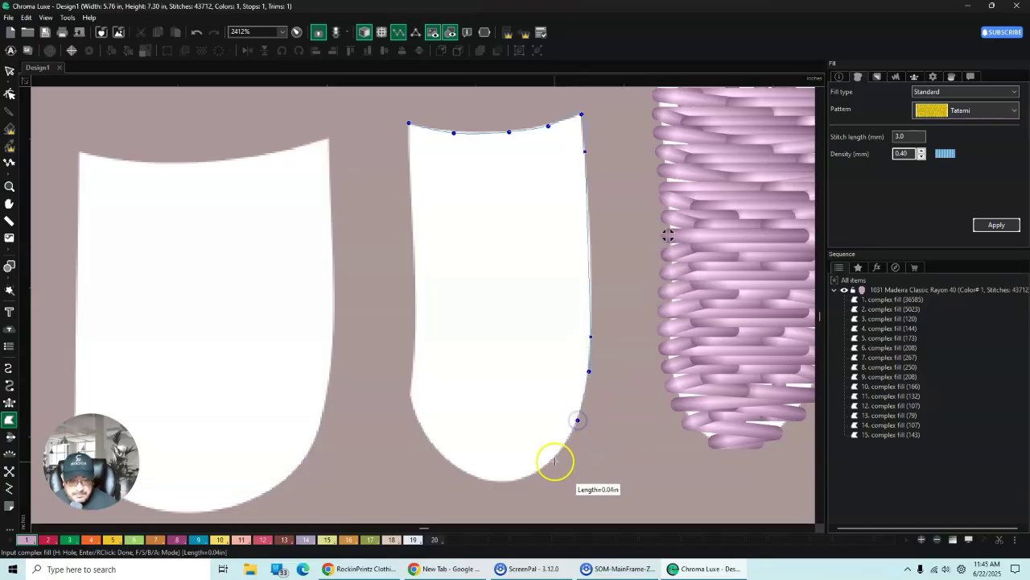
left_click(498, 481)
left_click(458, 468)
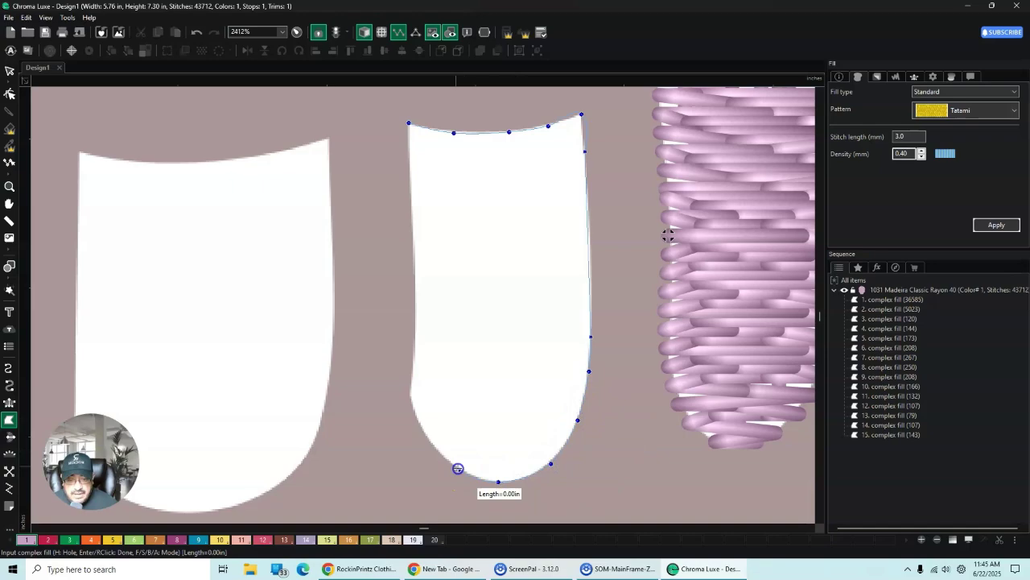
left_click(419, 423)
left_click(410, 394)
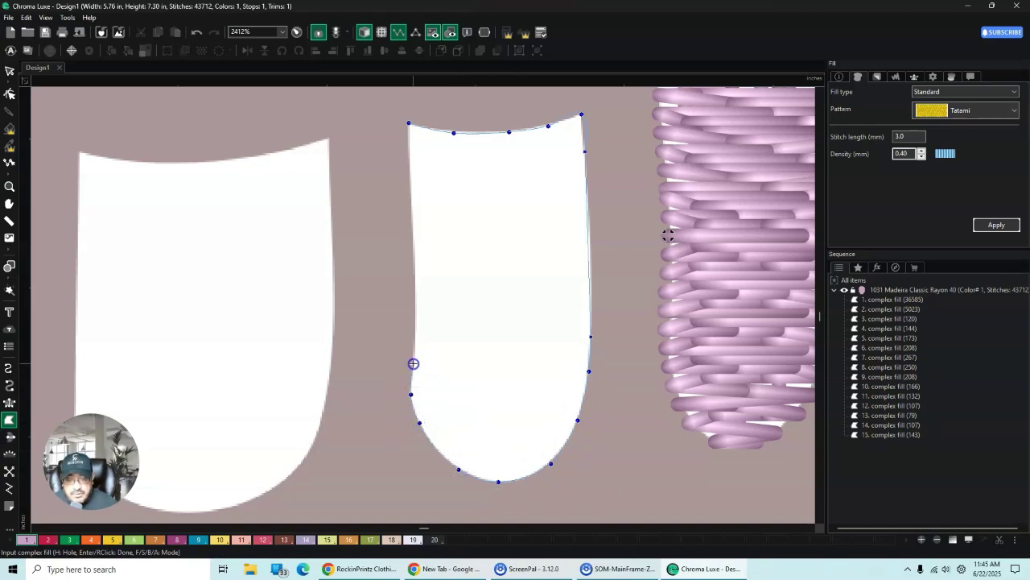
left_click(413, 363)
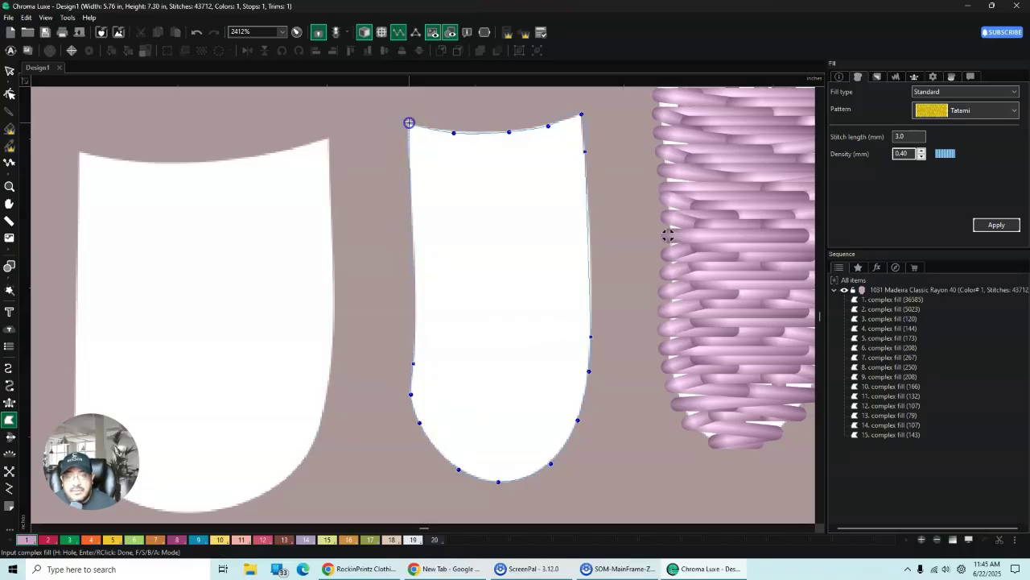
left_click(10, 71)
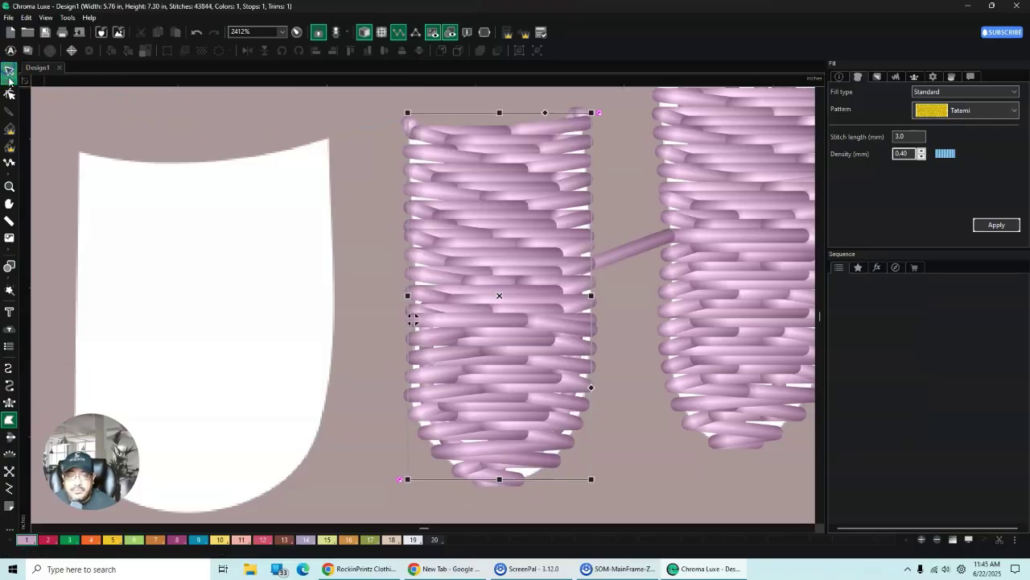
scroll(407, 342, "down", 5)
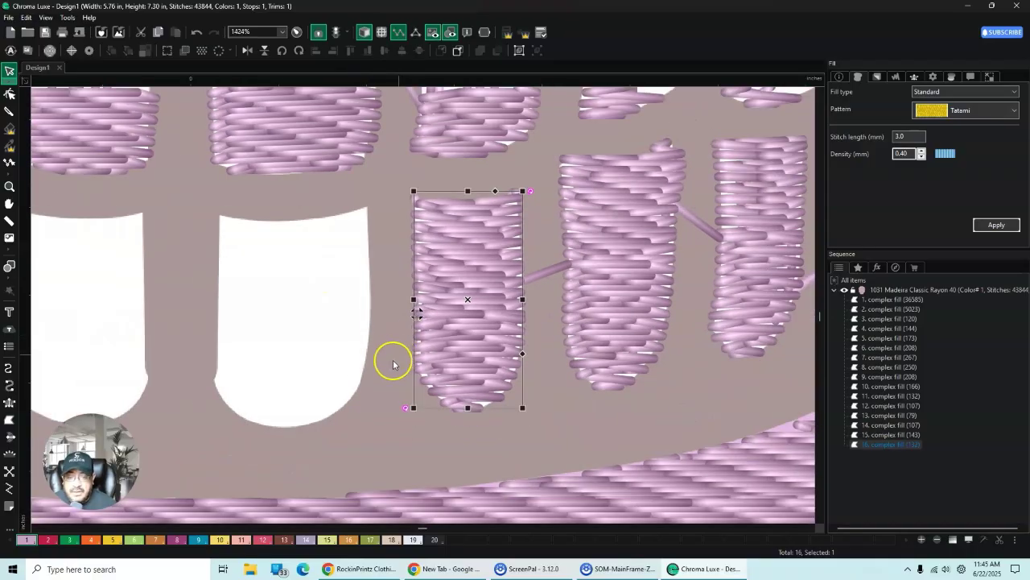
Step: Start a complex fill on the fifth lower tooth from the right, tracing its curved top from the top-left corner and its right edge downward
scroll(34, 528, "left", 3)
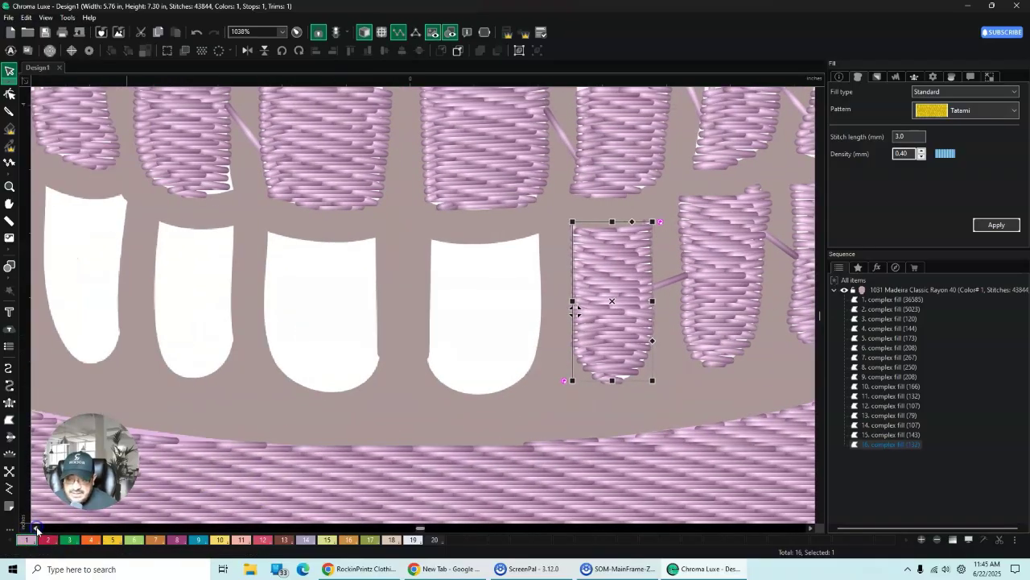
scroll(751, 299, "up", 2)
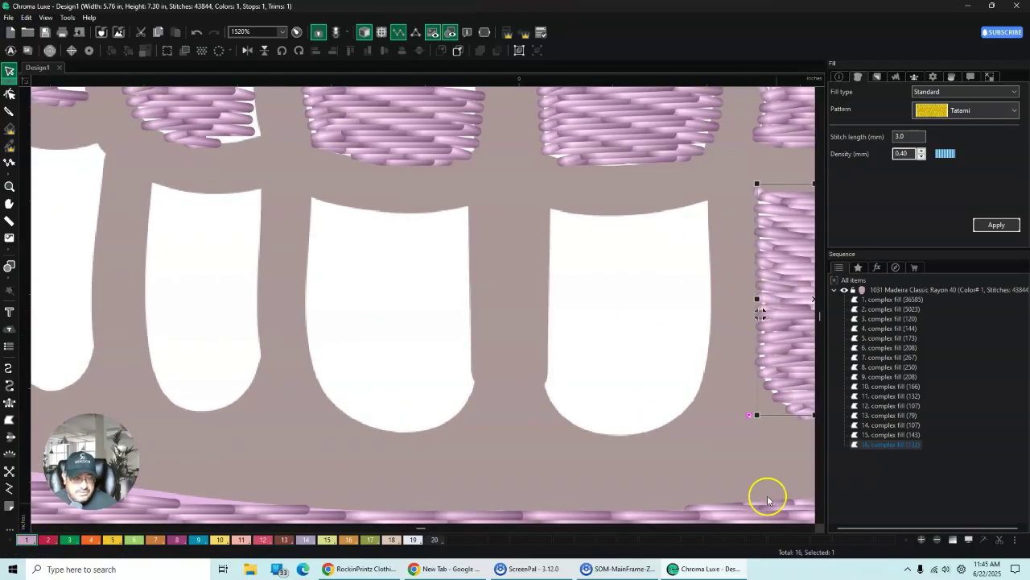
scroll(805, 525, "right", 2)
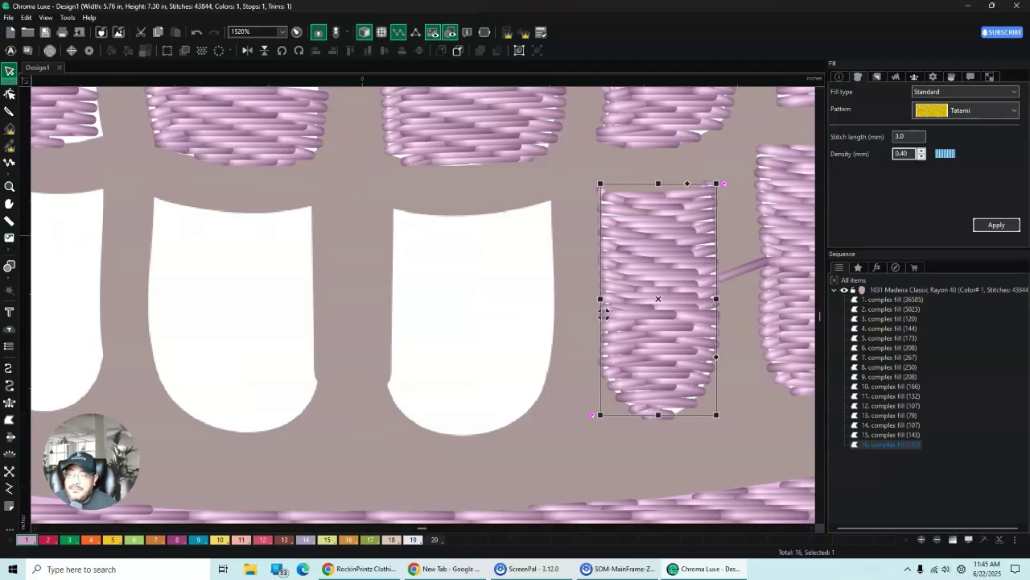
left_click(9, 422)
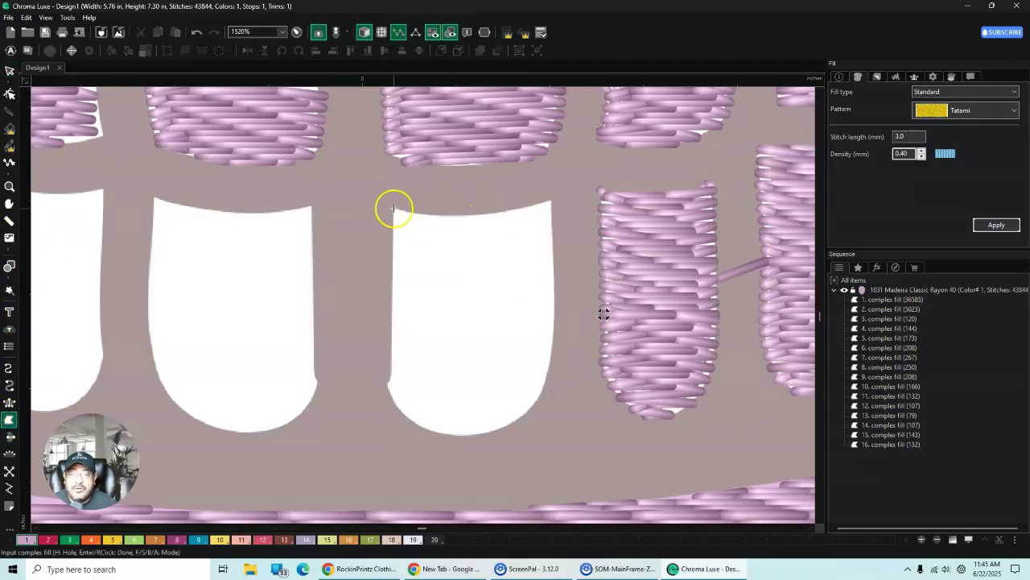
left_click(438, 216)
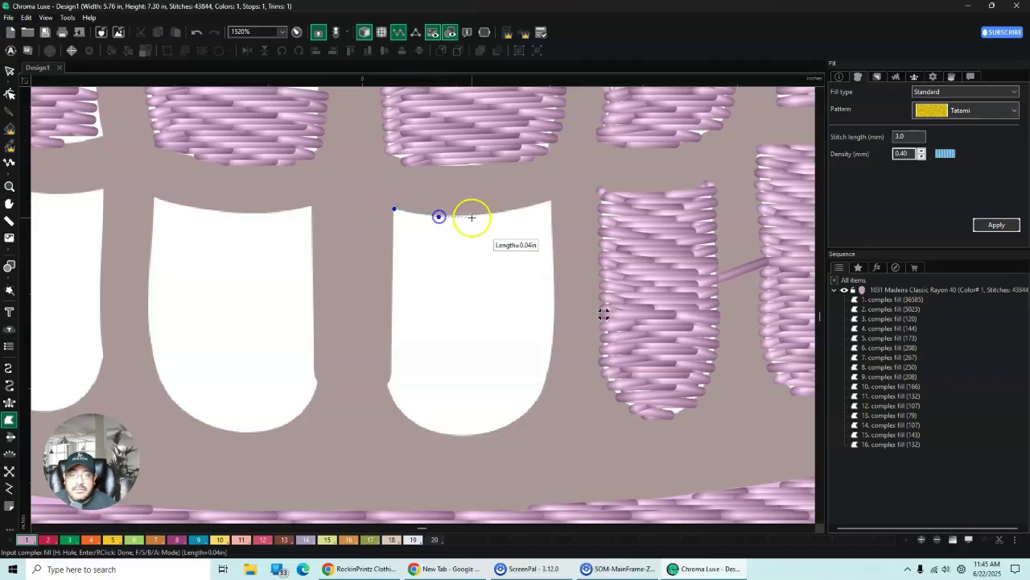
left_click(495, 215)
left_click(547, 202)
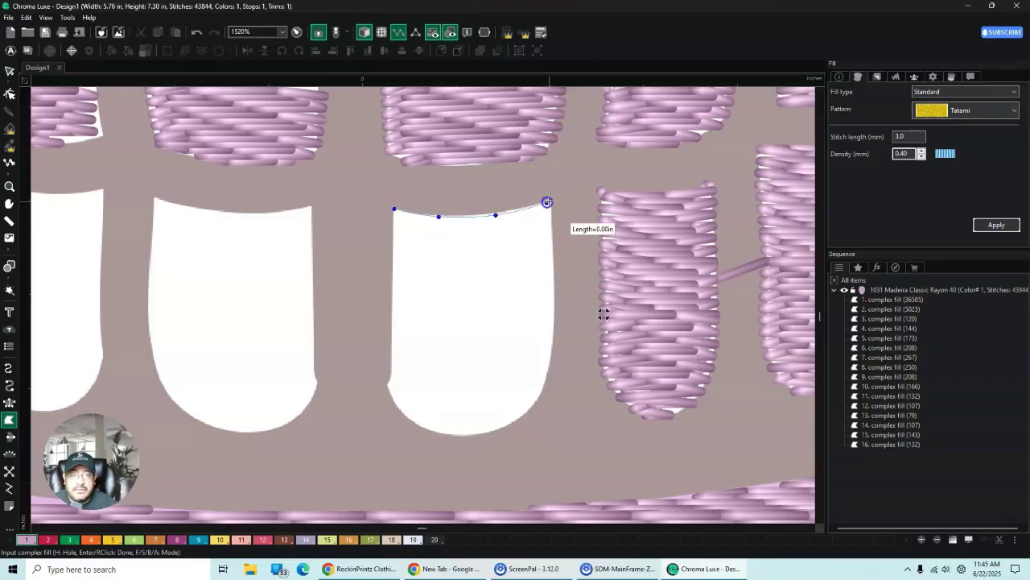
left_click(550, 201)
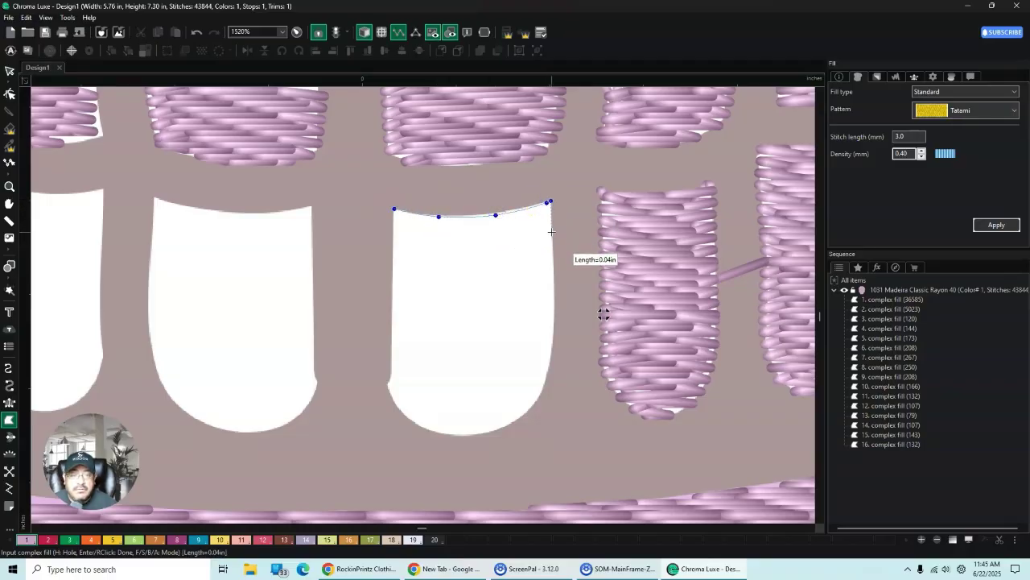
left_click(554, 339)
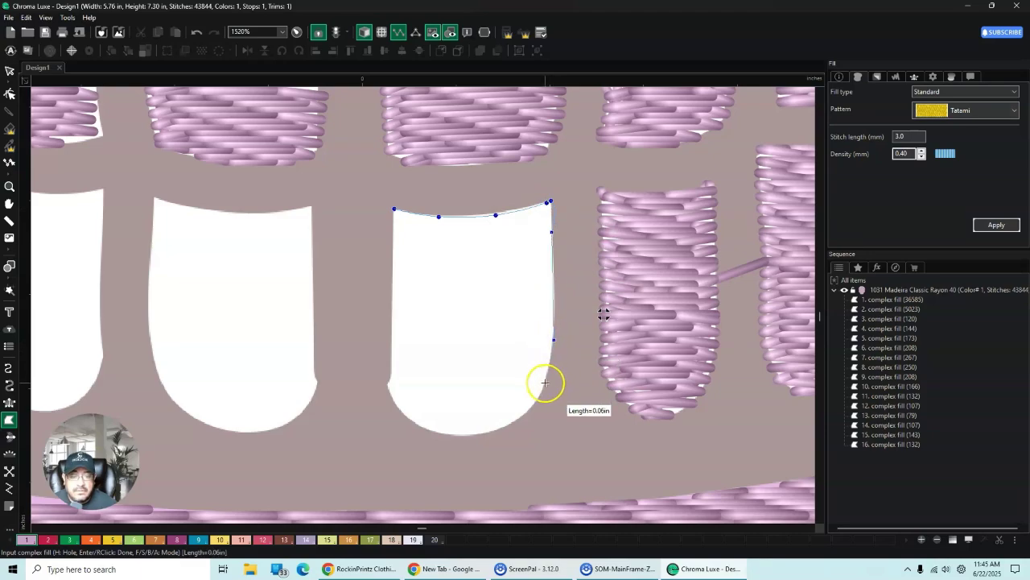
Step: Trace the fifth tooth's rounded bottom and left edge back up to the top-left corner and complete the fill
left_click(545, 382)
left_click(530, 408)
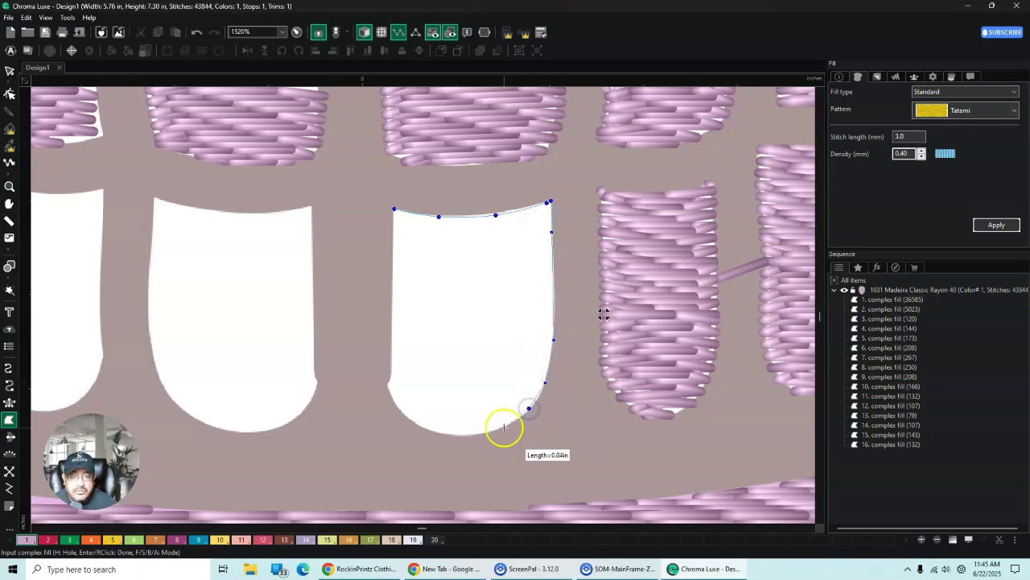
left_click(504, 427)
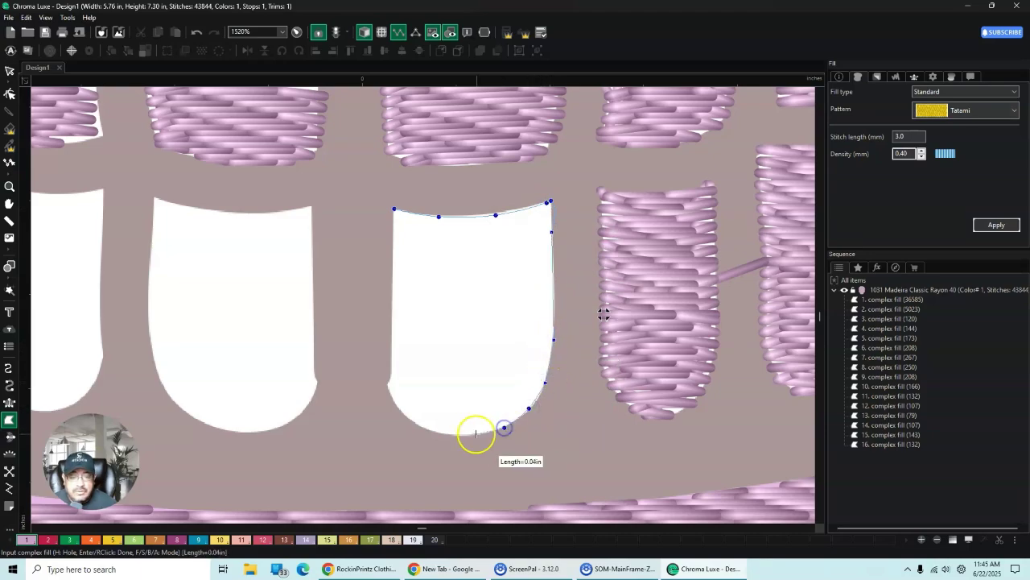
left_click(413, 422)
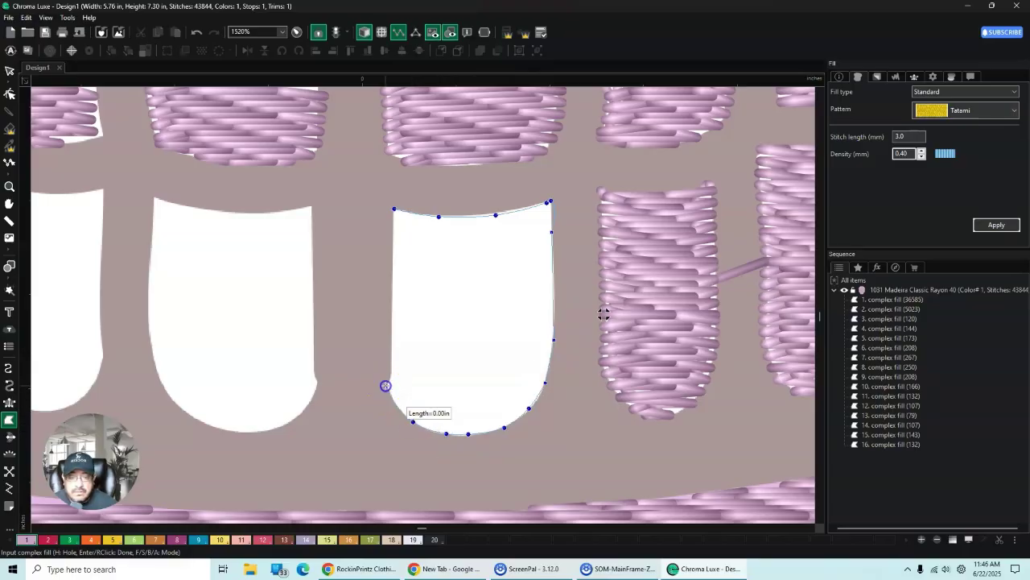
left_click(392, 376)
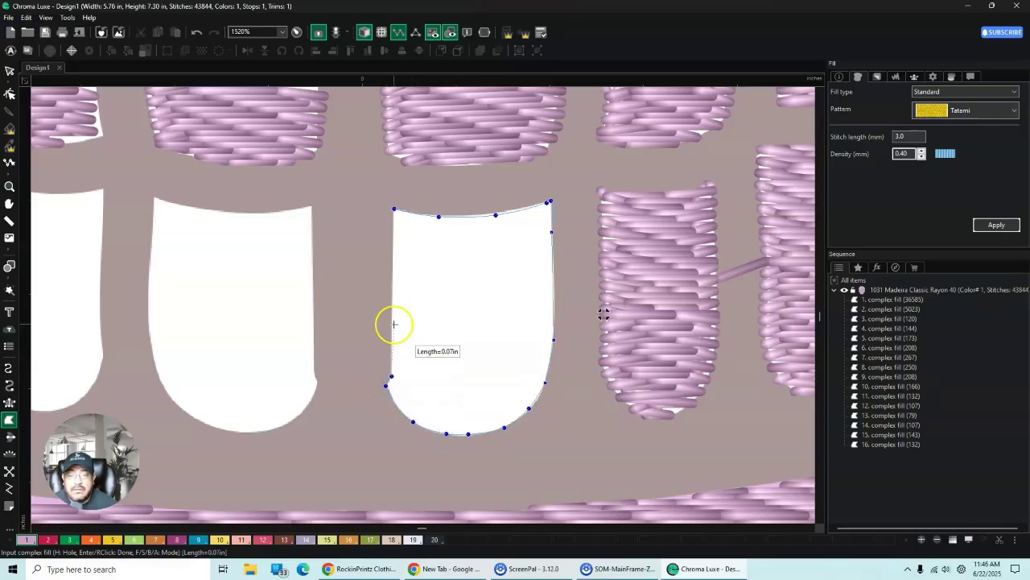
left_click(395, 210)
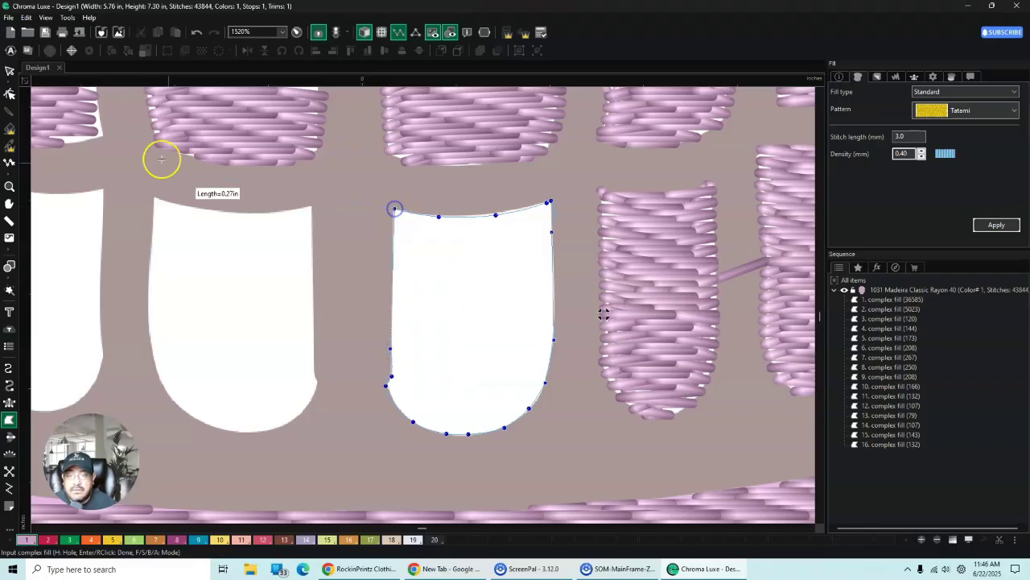
left_click(27, 109)
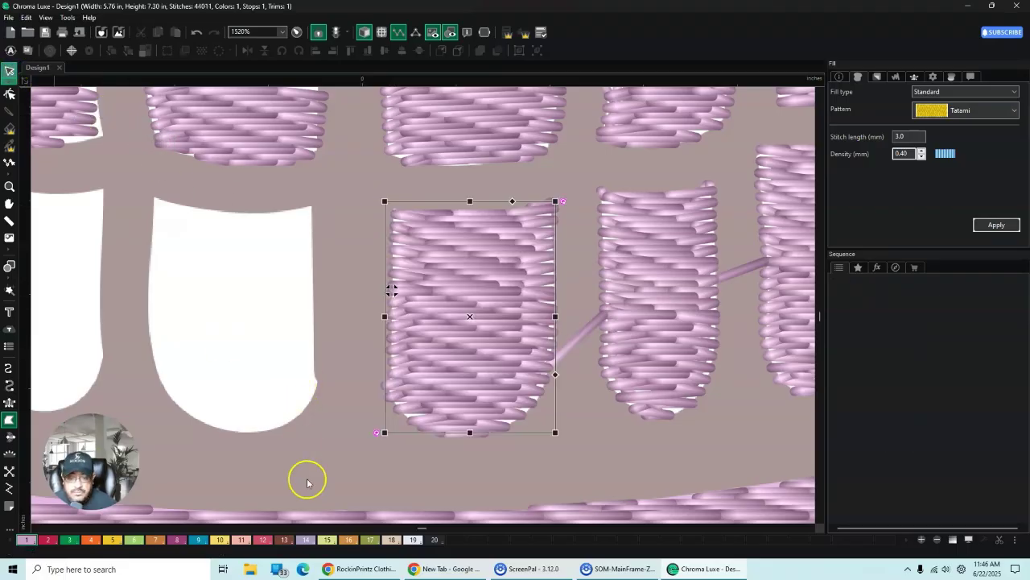
Step: Start a complex fill on the sixth lower tooth from the right, tracing across its curved top and down its right edge
left_click(37, 529)
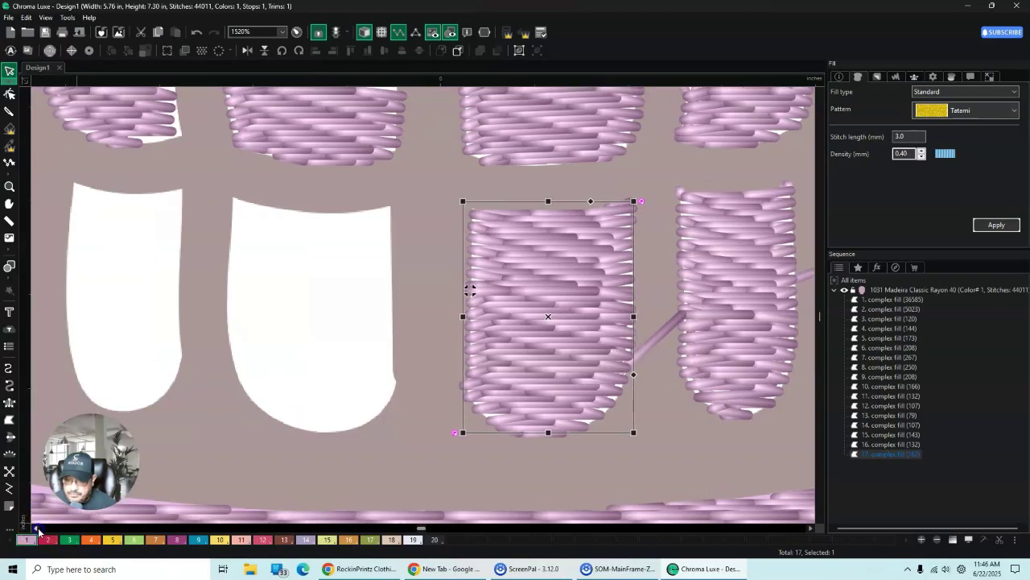
left_click(37, 529)
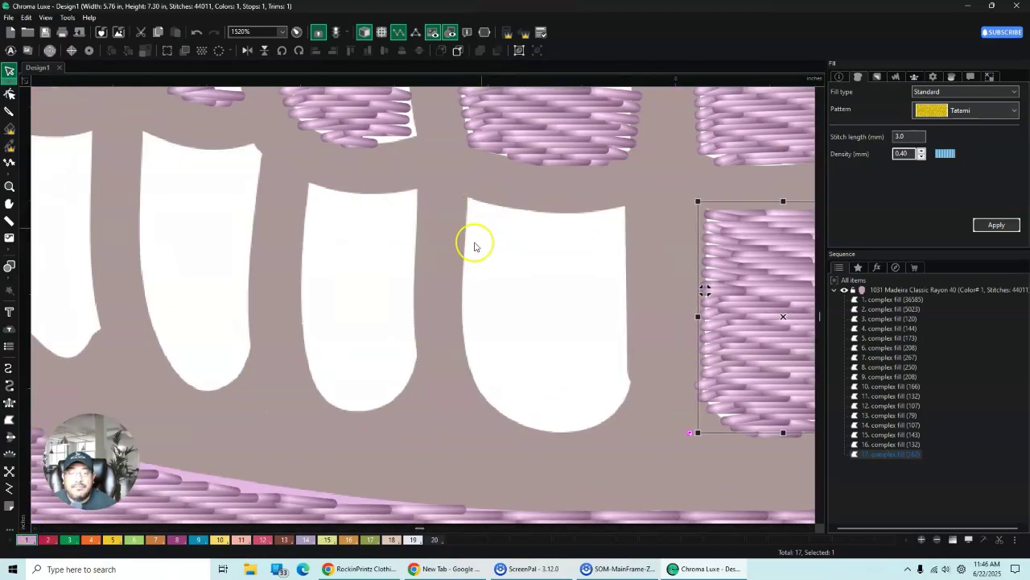
left_click(10, 420)
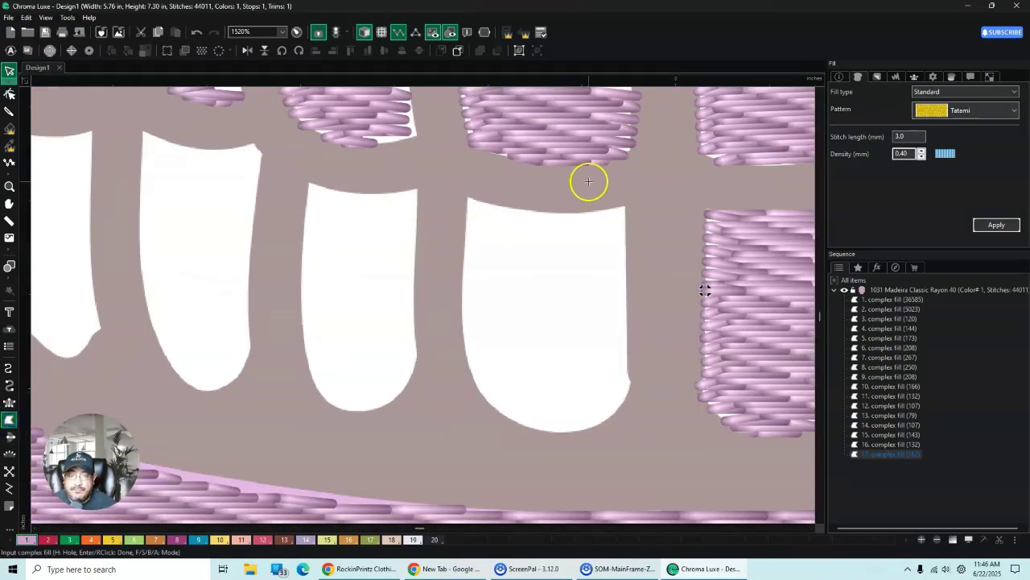
left_click(468, 196)
left_click(508, 209)
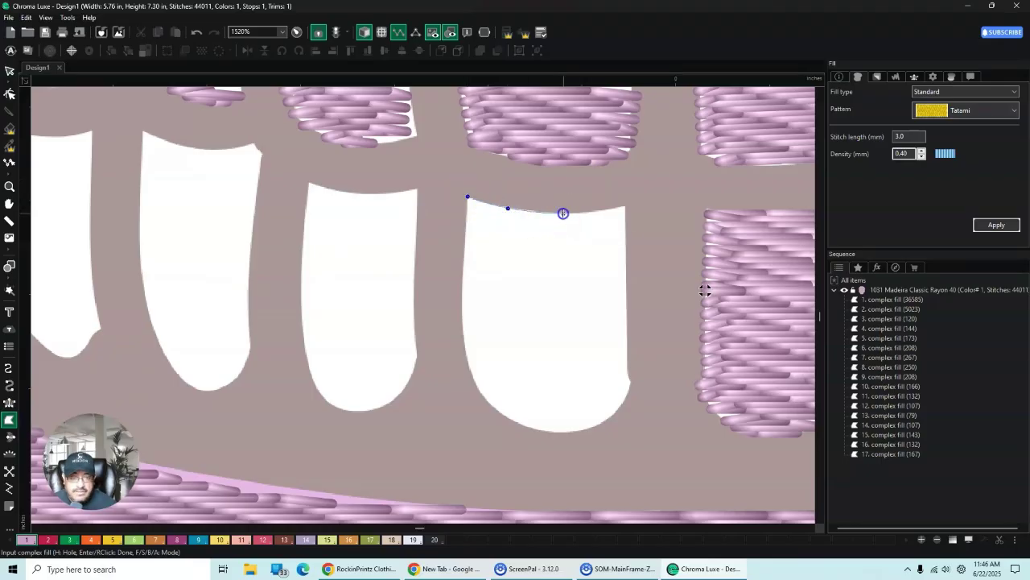
left_click(563, 214)
left_click(597, 211)
left_click(626, 205)
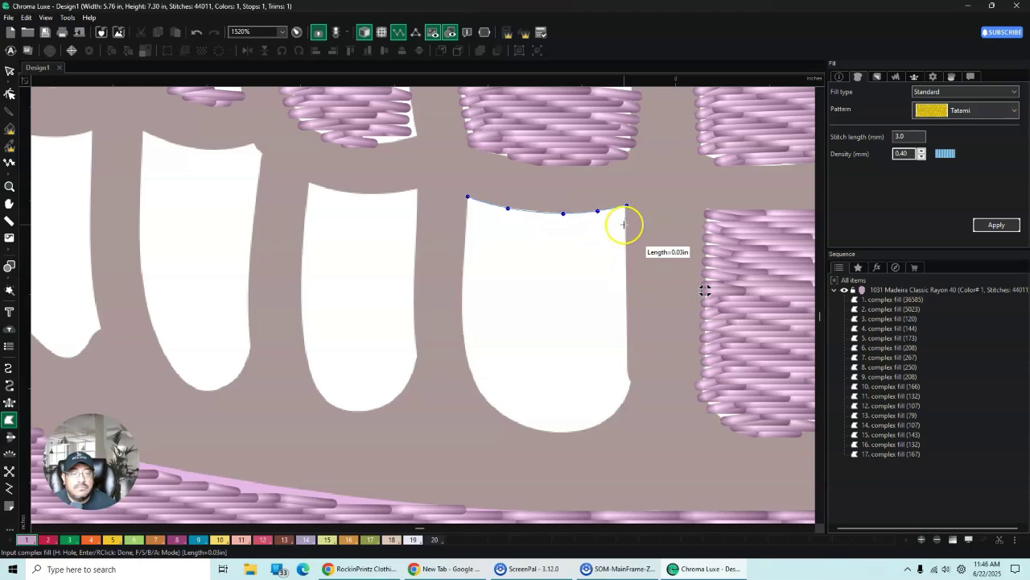
left_click(625, 225)
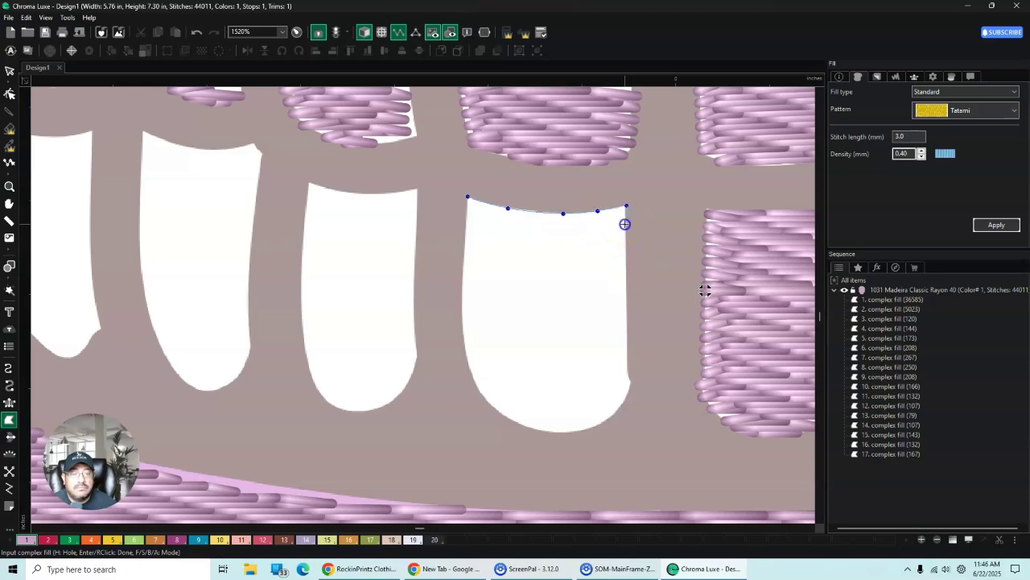
left_click(628, 372)
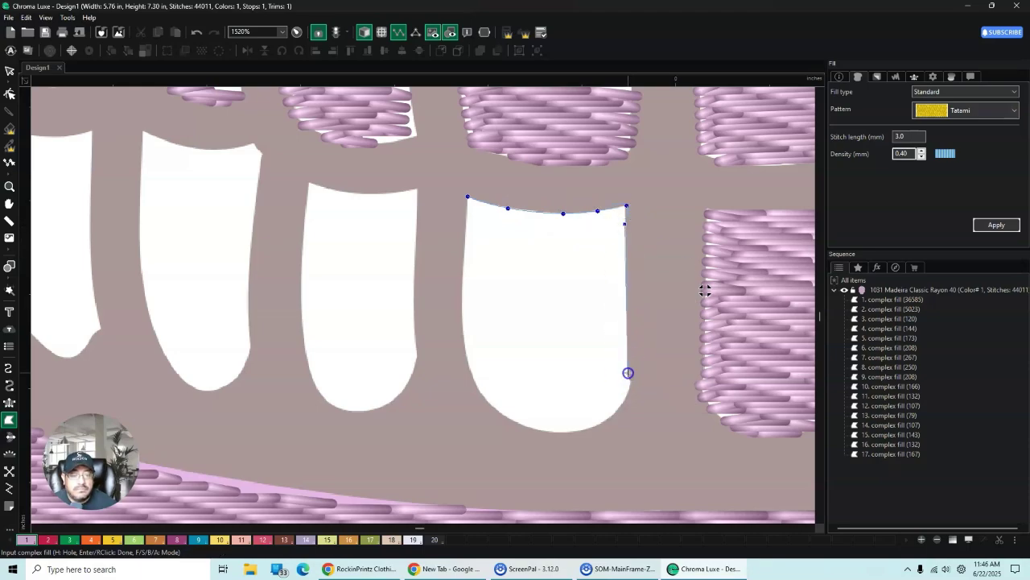
Step: Trace the sixth tooth's rounded bottom and left edge back to the top-left corner and complete the fill
left_click(624, 399)
left_click(598, 423)
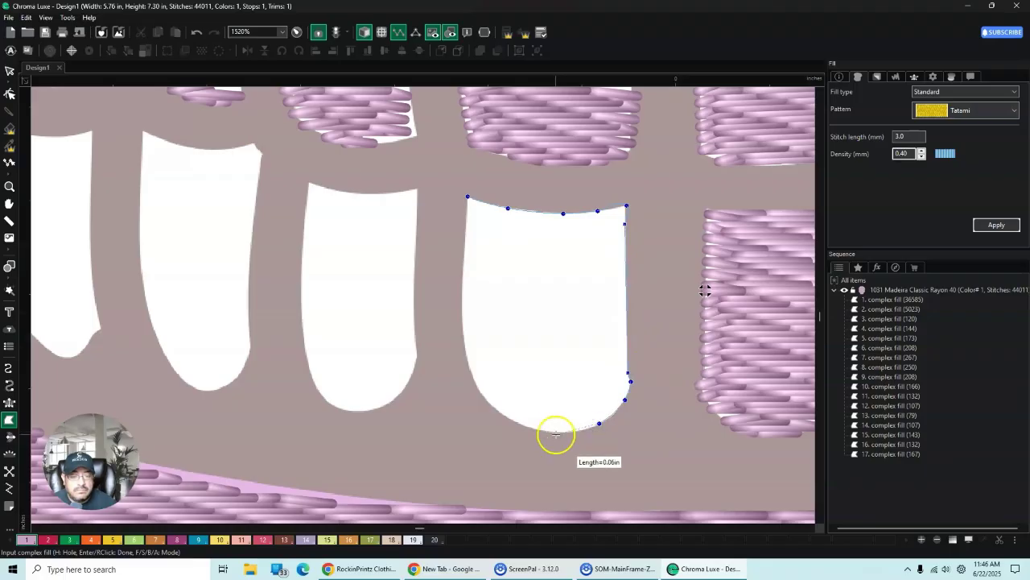
left_click(551, 430)
left_click(505, 417)
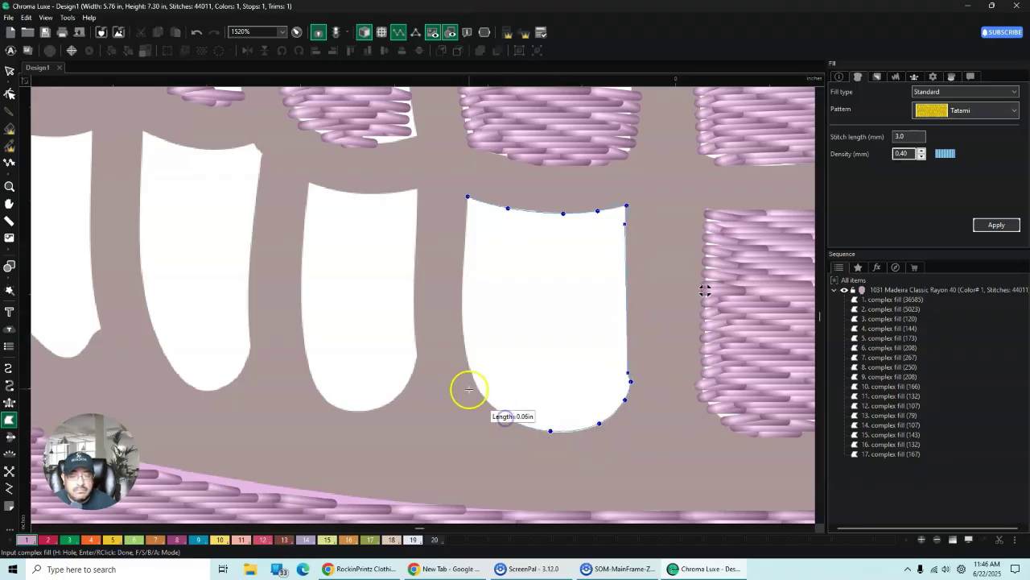
left_click(474, 382)
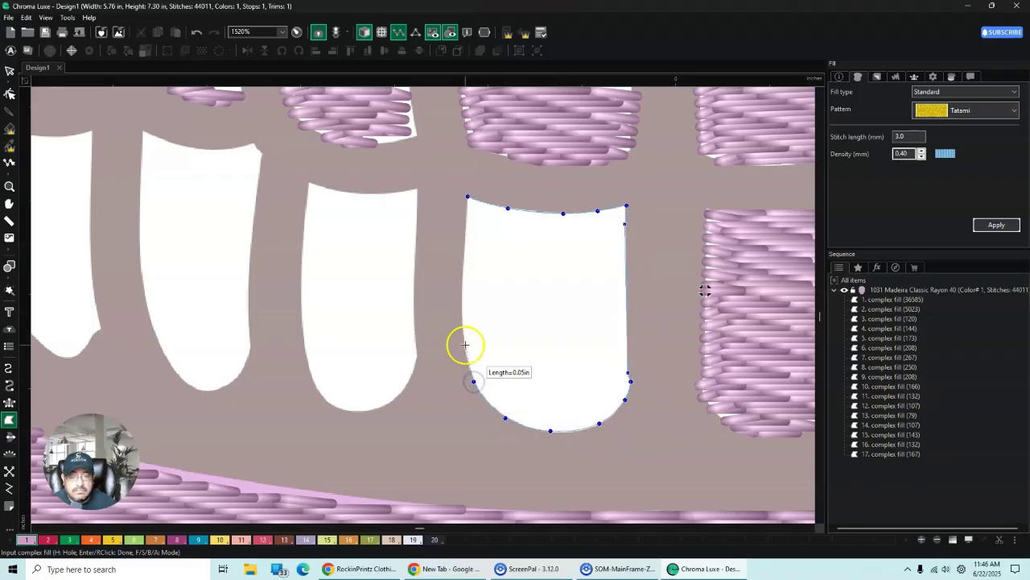
left_click(463, 302)
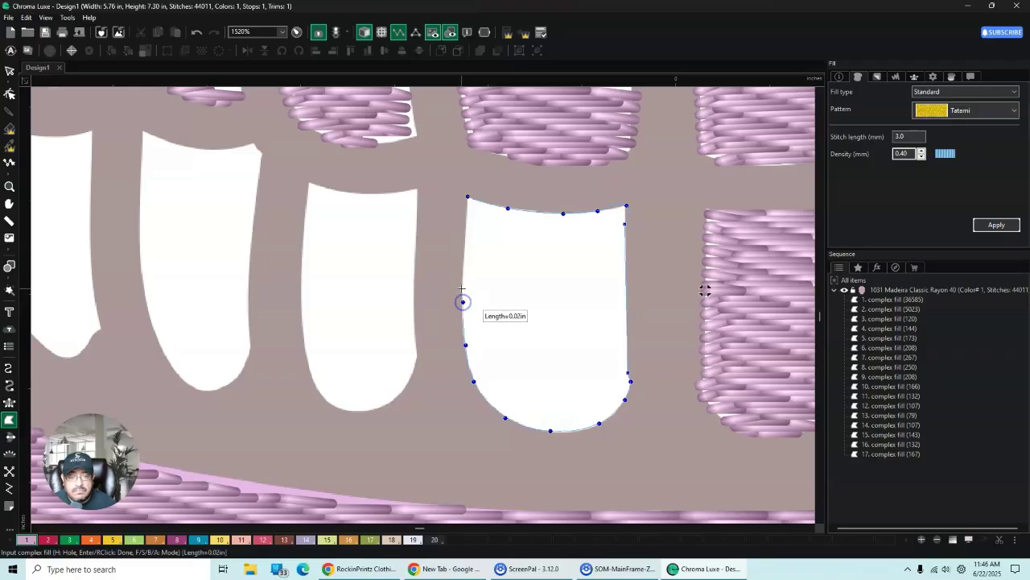
left_click(466, 199)
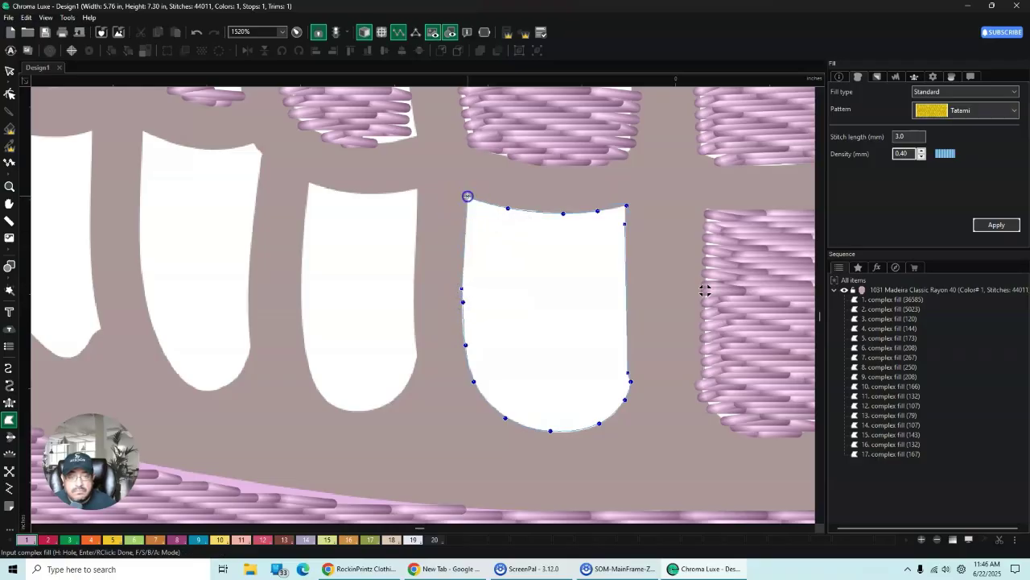
left_click(9, 72)
Step: Start a complex fill on the seventh lower tooth from the right, tracing its curved top from the top-left corner and its right edge downward
scroll(214, 234, "down", 3)
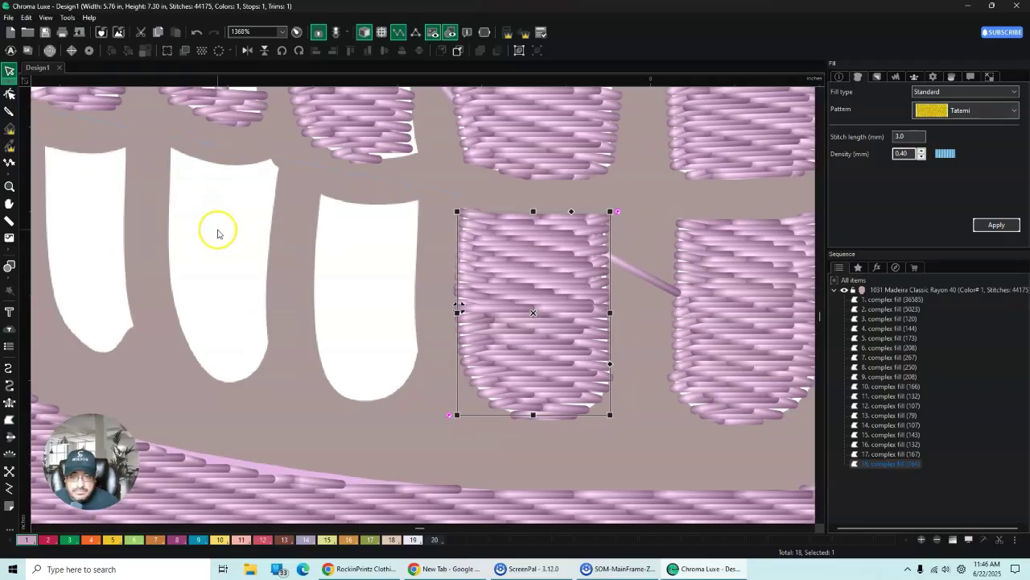
scroll(225, 254, "down", 1)
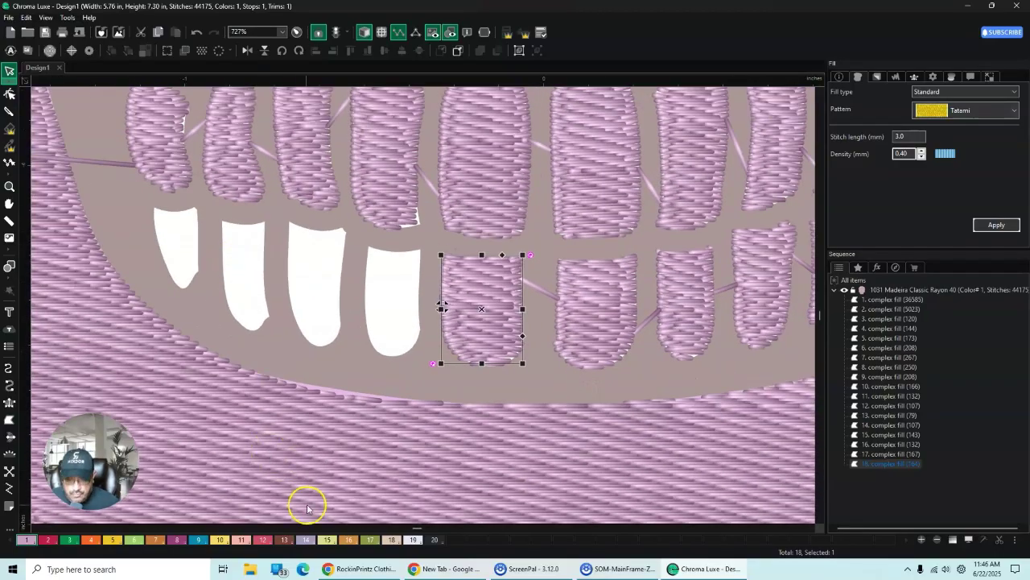
left_click(36, 531)
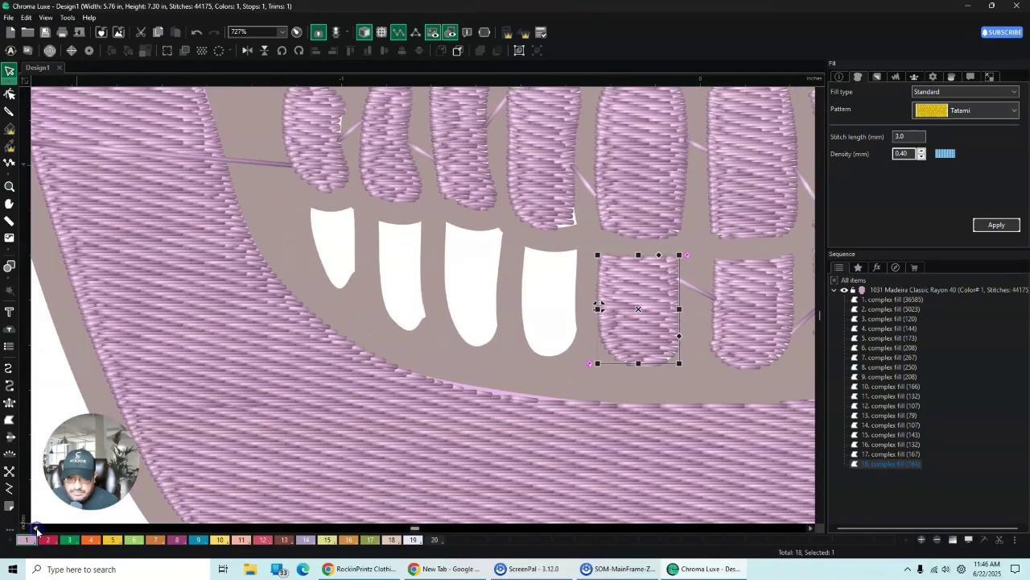
scroll(593, 341, "up", 2)
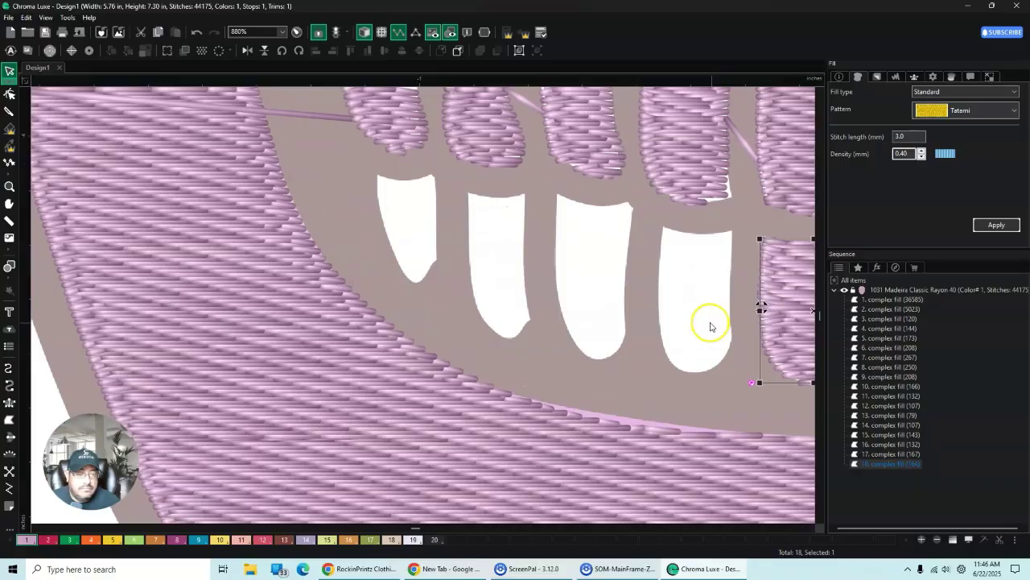
left_click(810, 531)
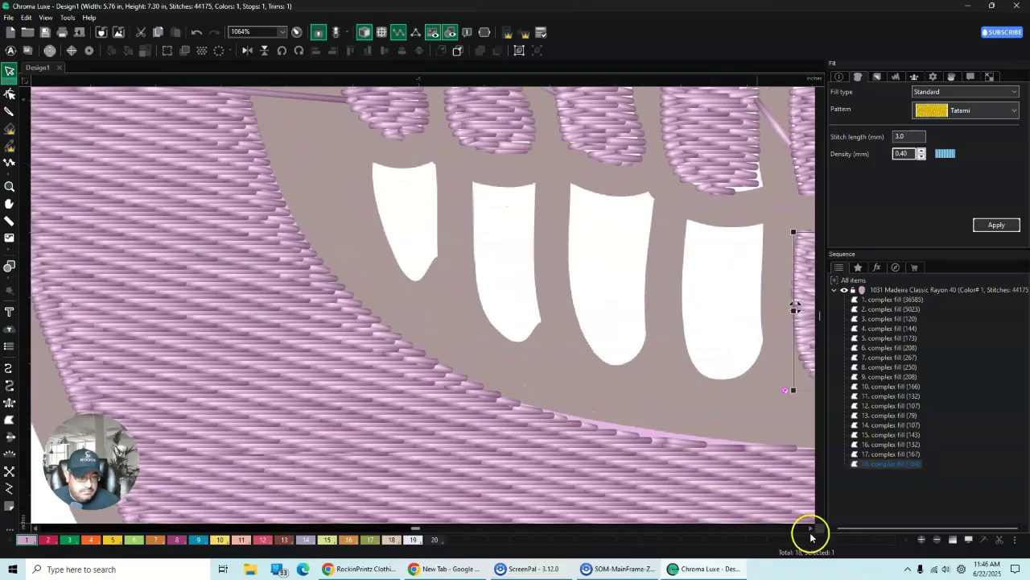
scroll(649, 299, "up", 1)
scroll(649, 299, "up", 2)
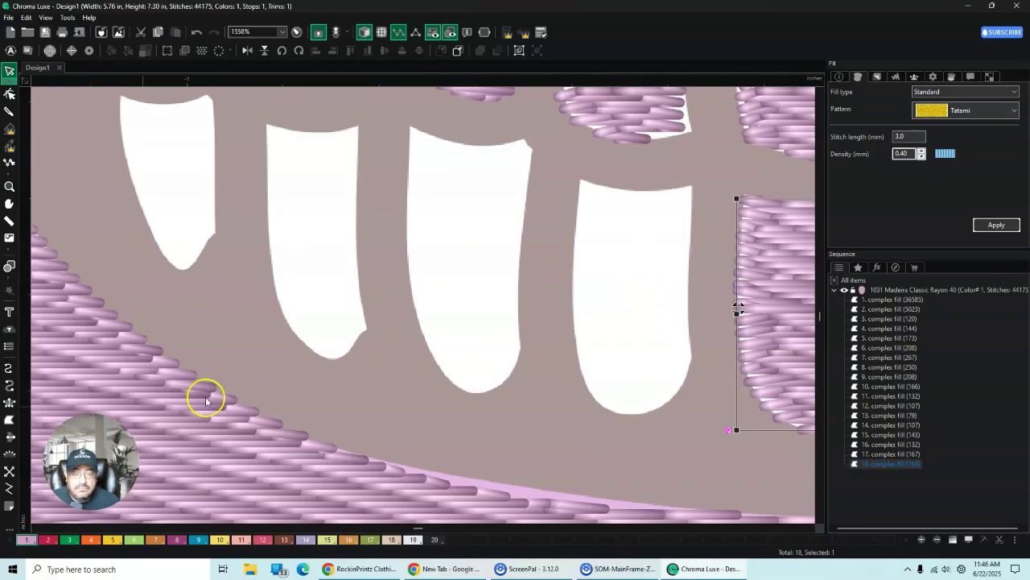
left_click(10, 421)
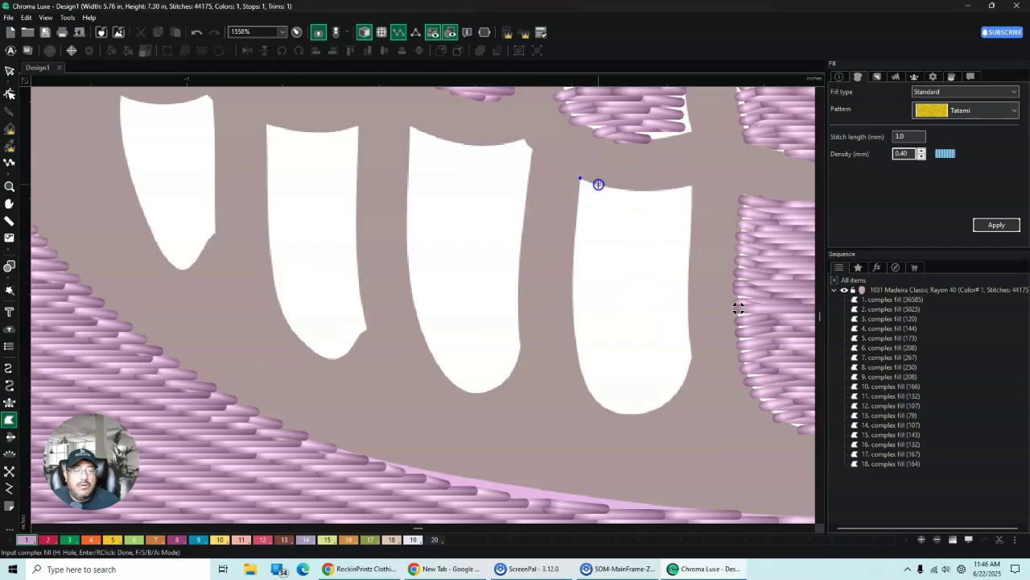
left_click(638, 189)
left_click(665, 190)
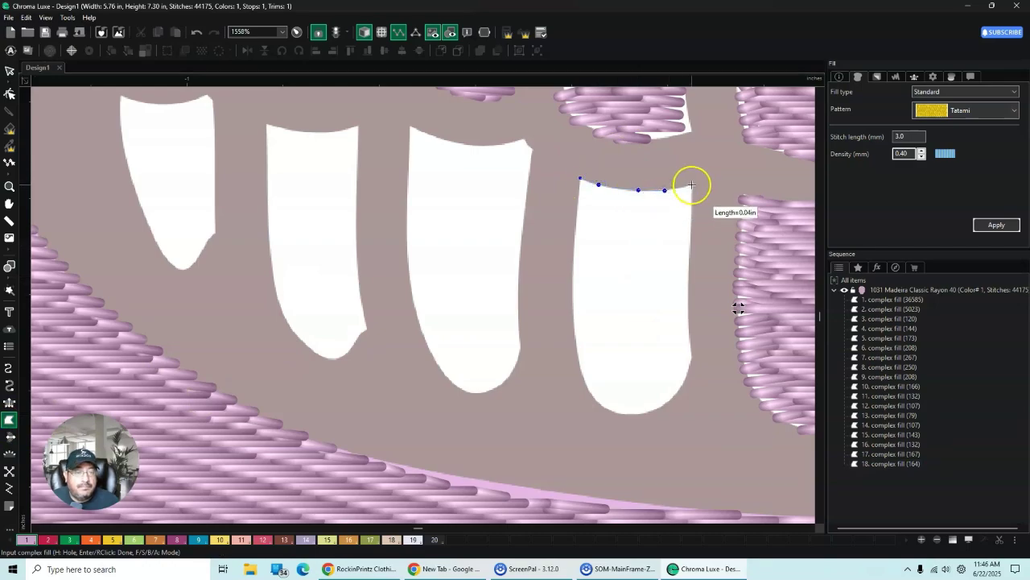
left_click(686, 275)
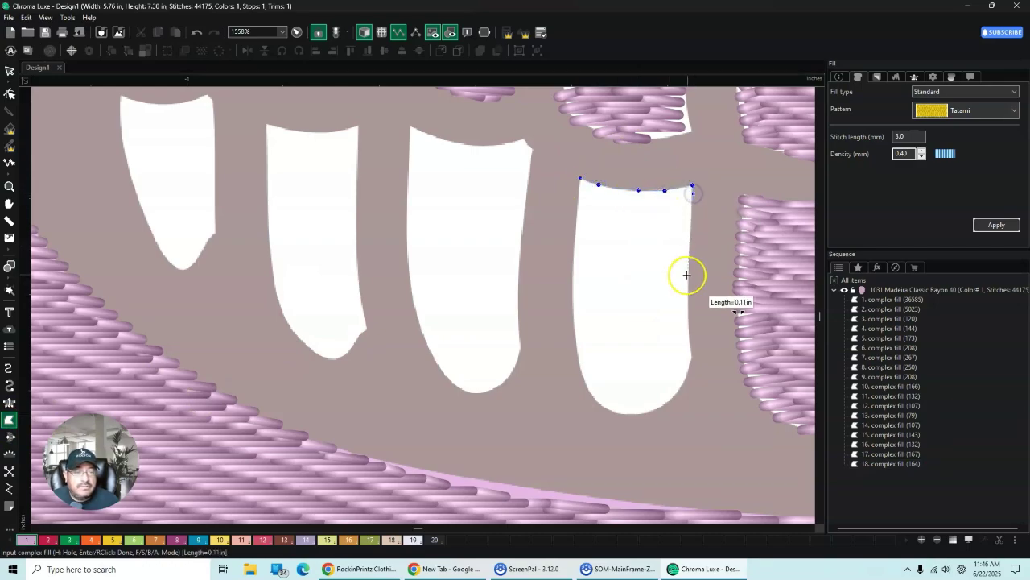
left_click(687, 319)
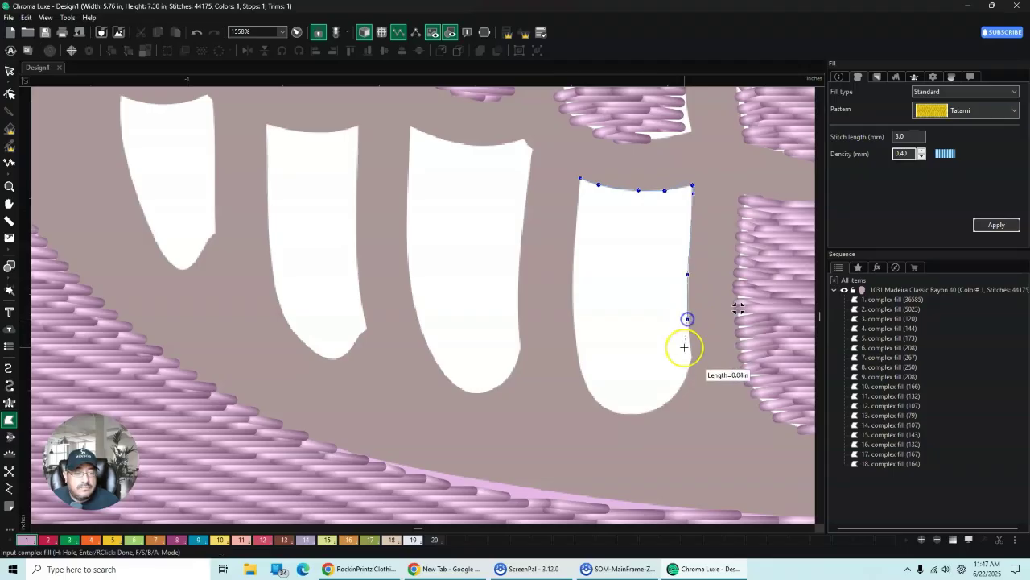
left_click(691, 353)
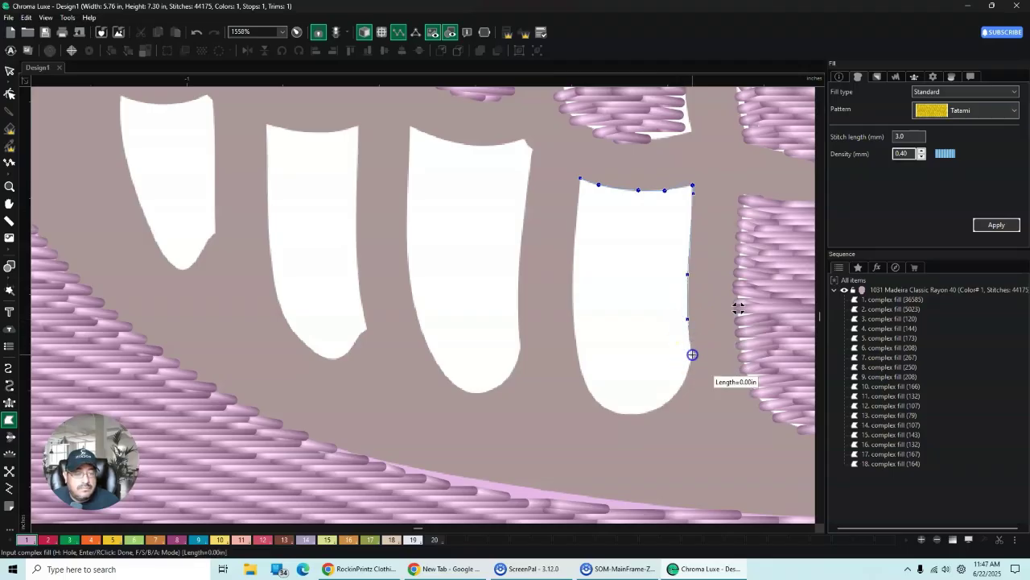
left_click(692, 362)
Step: Trace the seventh tooth's rounded bottom and left edge back up to the top-left corner and complete the fill
left_click(682, 382)
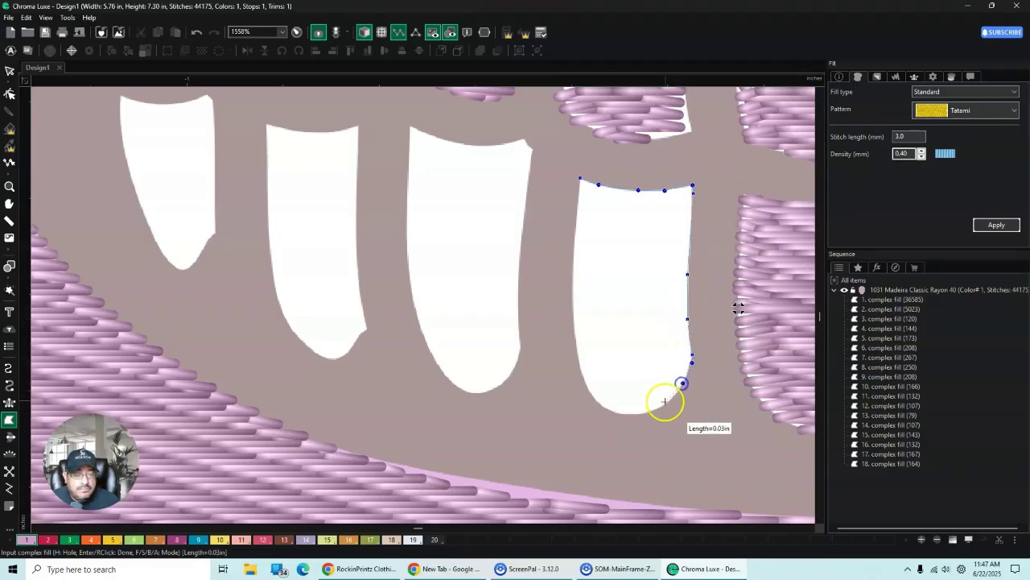
left_click(663, 407)
left_click(624, 415)
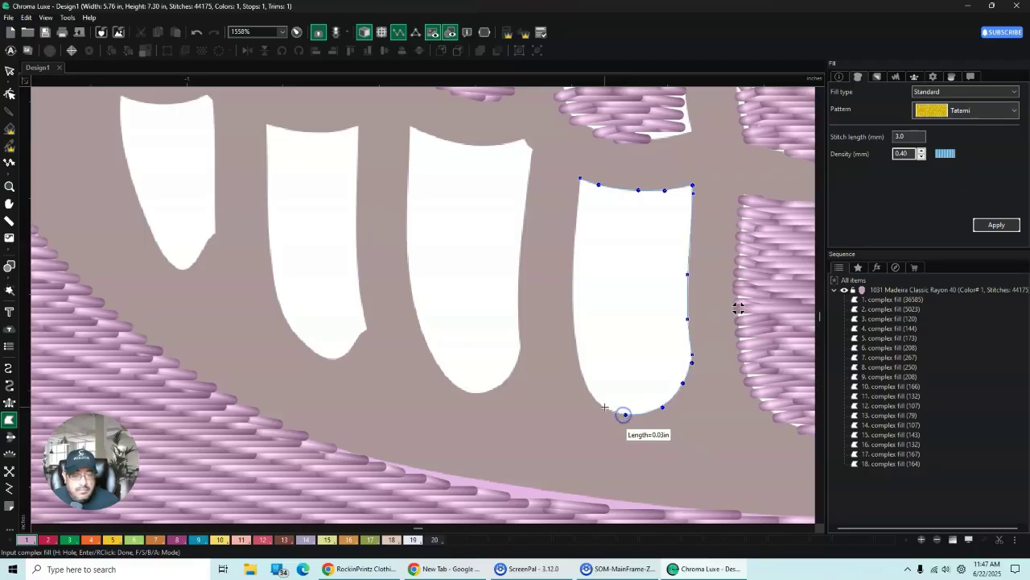
left_click(603, 405)
left_click(583, 384)
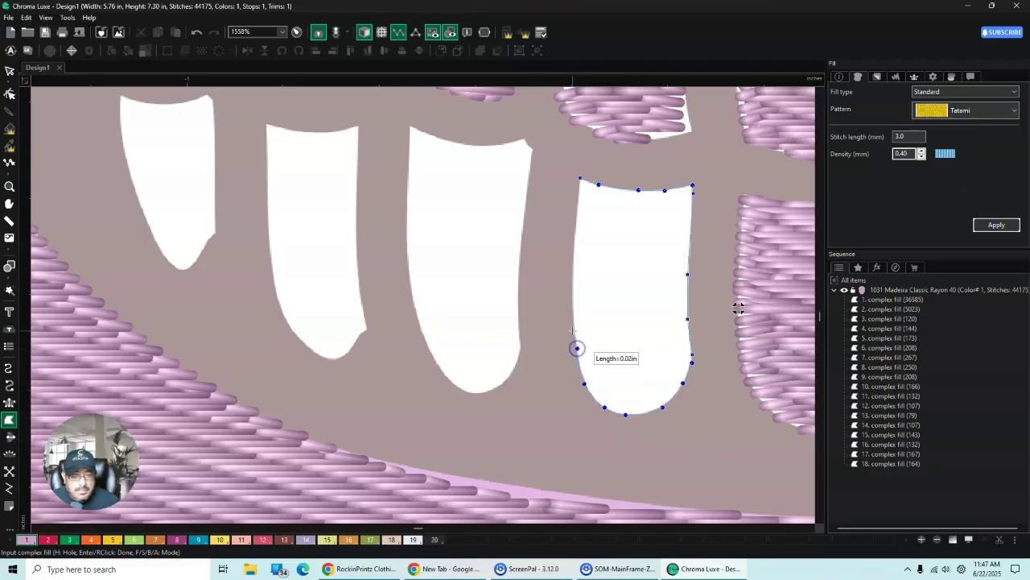
left_click(574, 300)
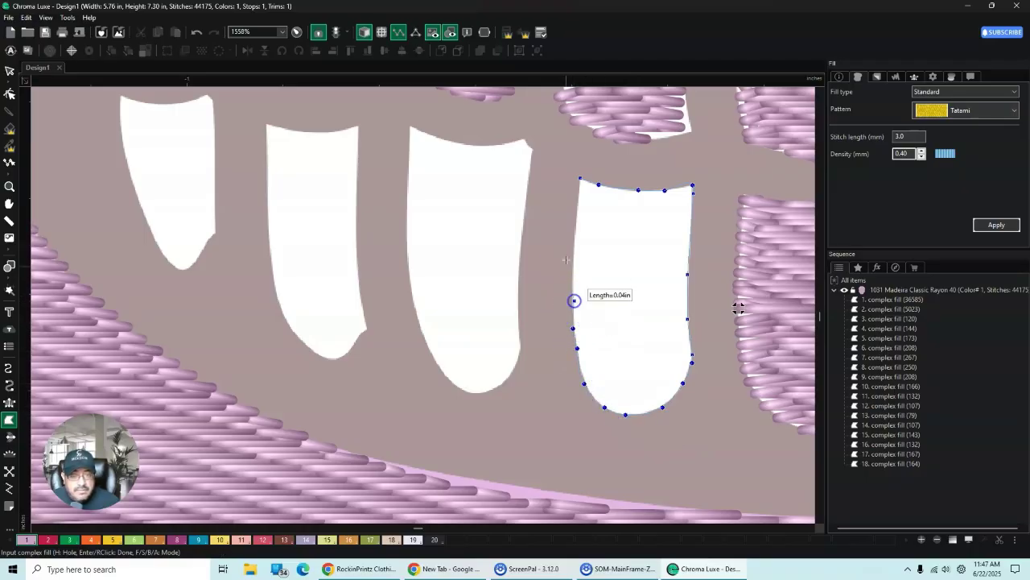
left_click(572, 248)
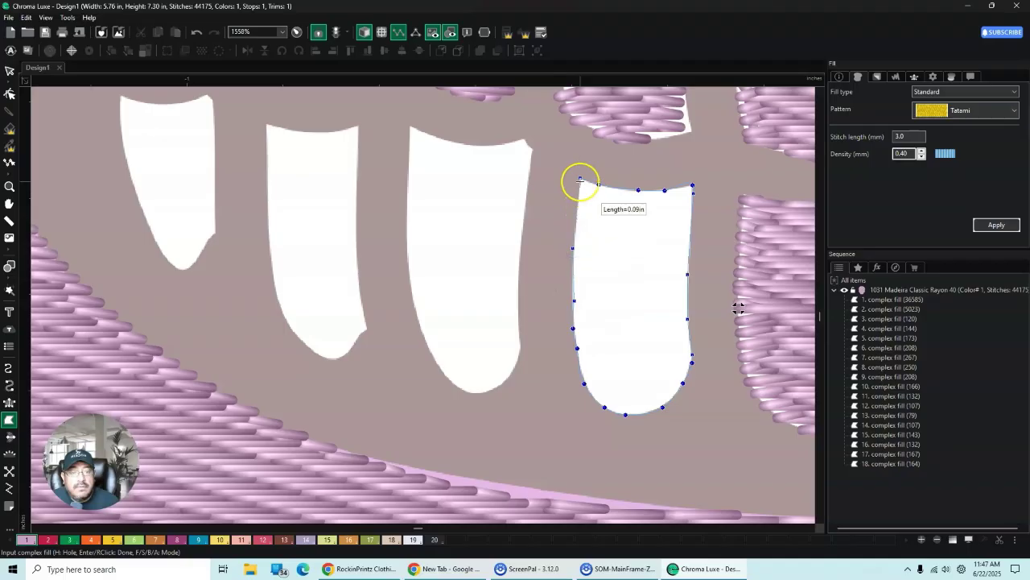
left_click(580, 177)
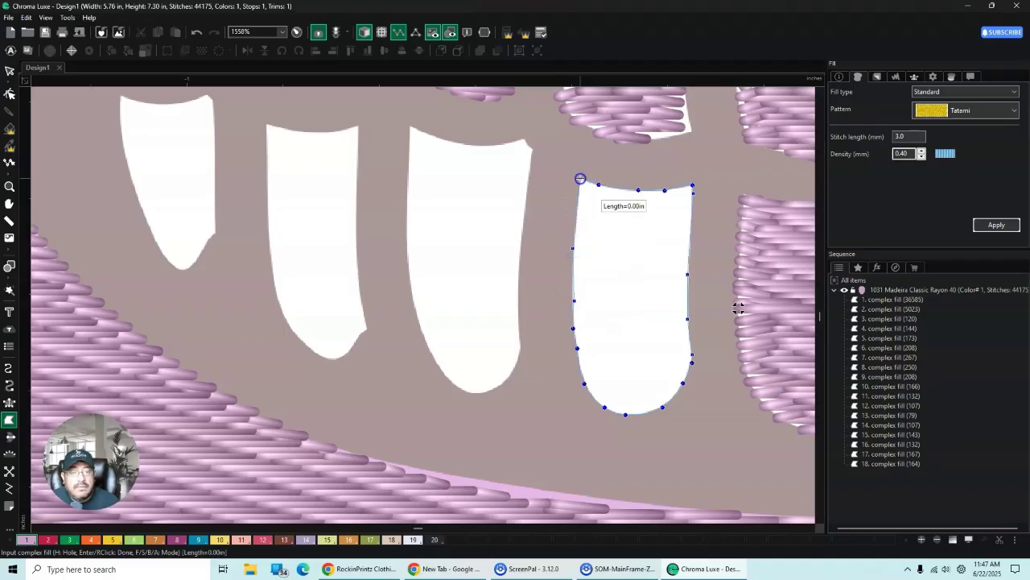
left_click(8, 71)
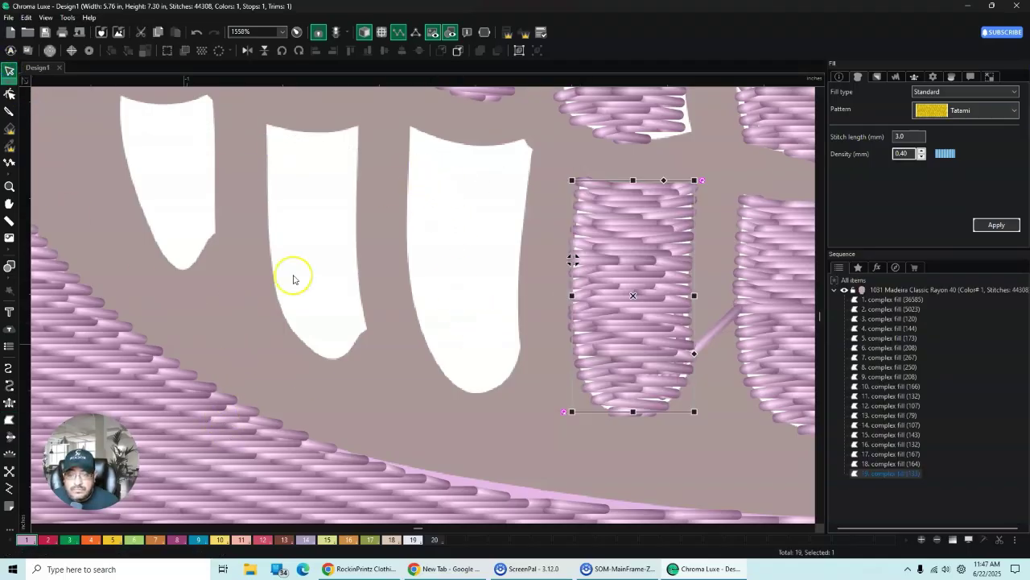
Step: Start a complex fill on the eighth lower tooth from the right, tracing across its curved top, around its top-right notch and down its right edge
left_click(10, 420)
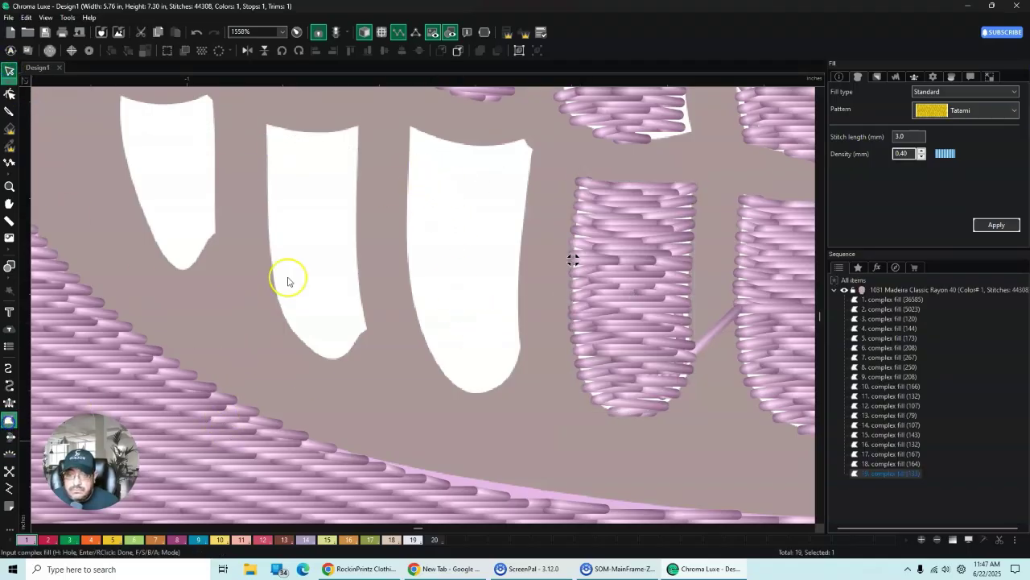
left_click(410, 127)
left_click(440, 136)
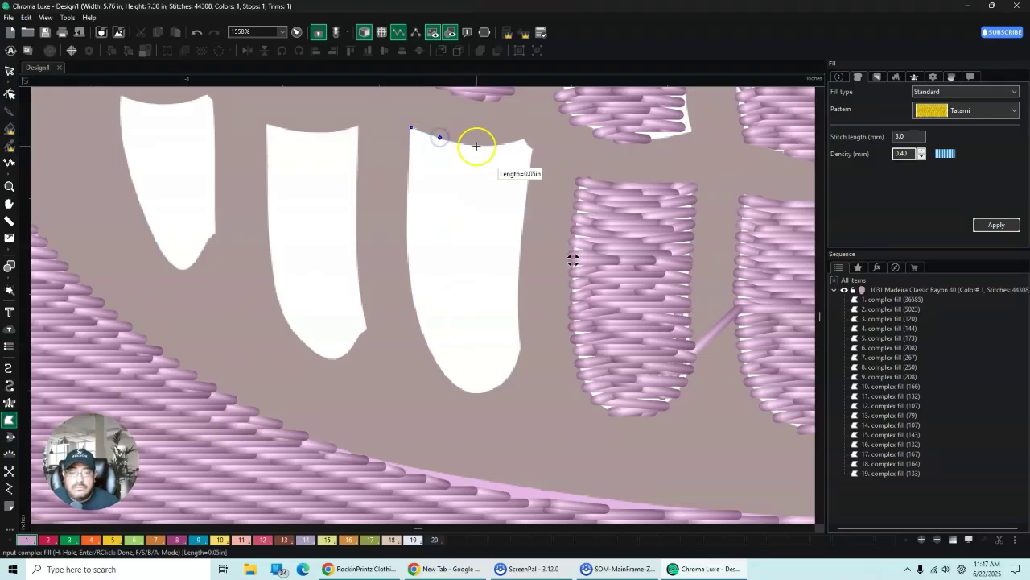
left_click(477, 146)
left_click(506, 146)
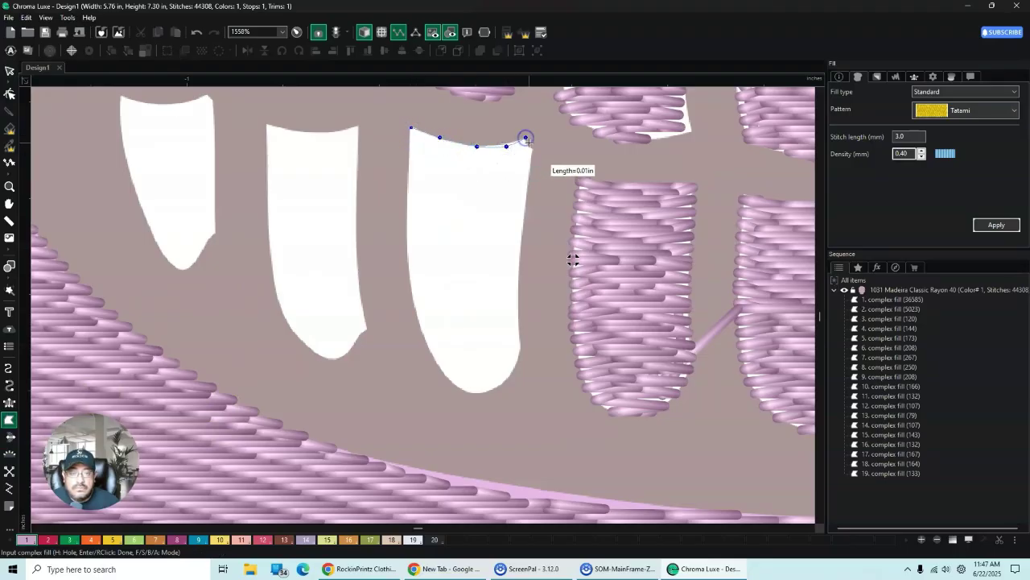
left_click(534, 148)
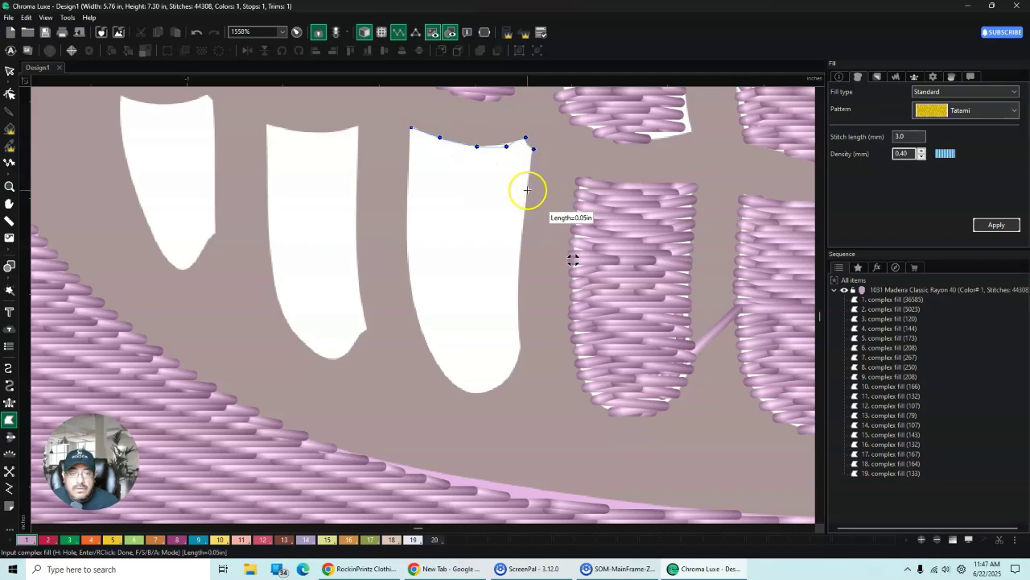
left_click(528, 176)
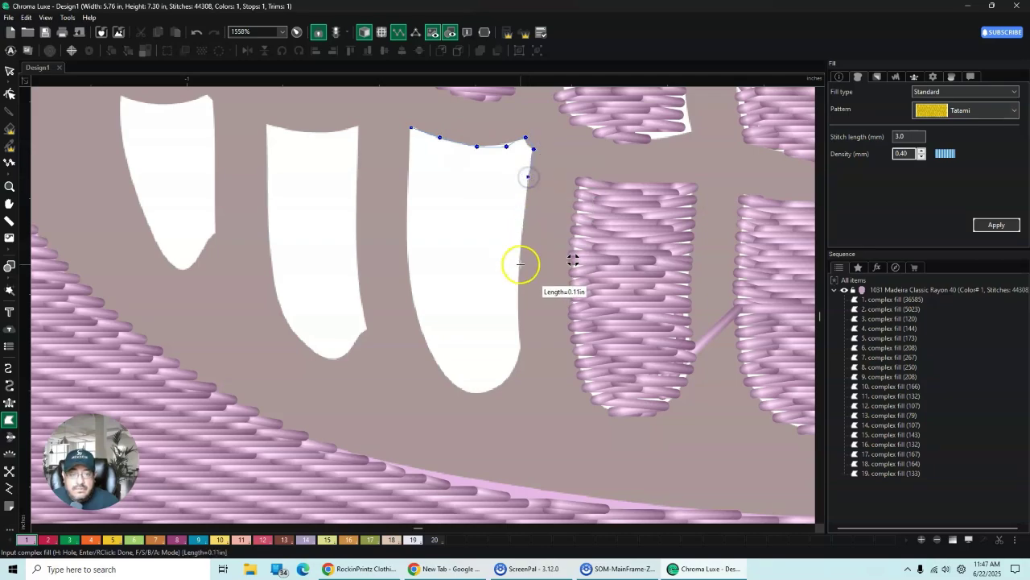
left_click(521, 263)
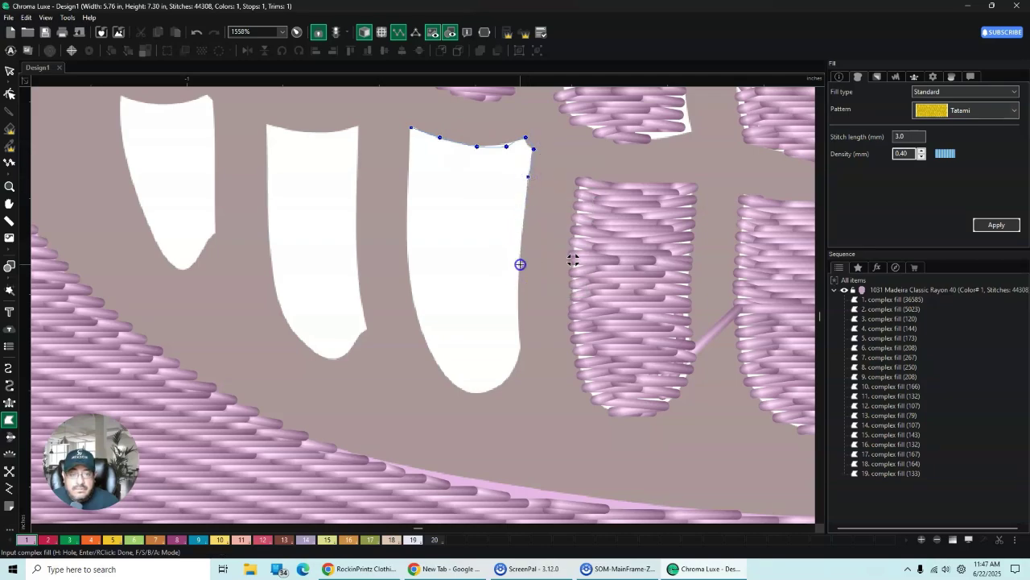
left_click(518, 318)
left_click(521, 347)
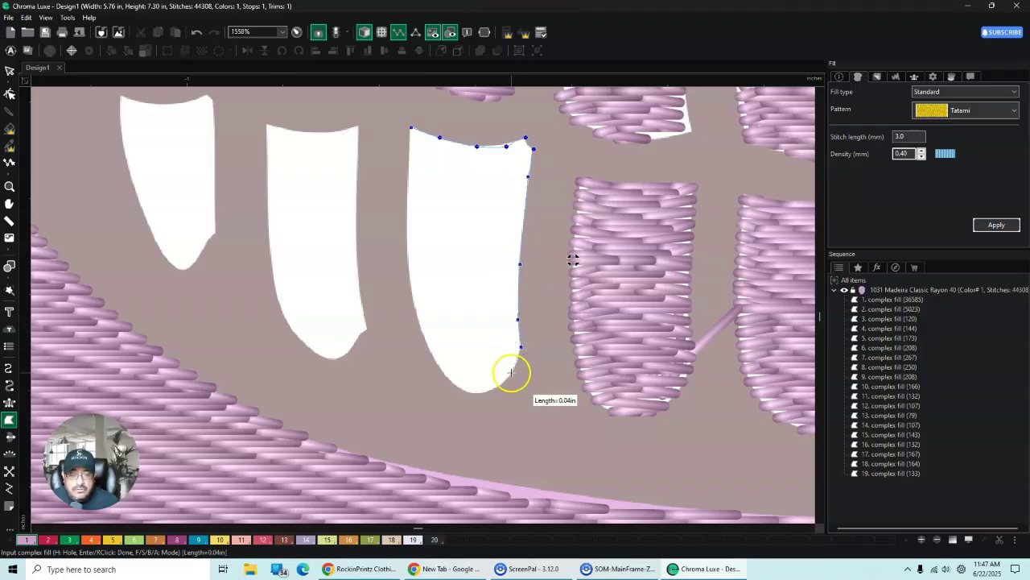
Step: Trace the eighth tooth's rounded bottom and left edge back to the top-left corner and complete the fill
left_click(512, 372)
left_click(496, 389)
left_click(469, 393)
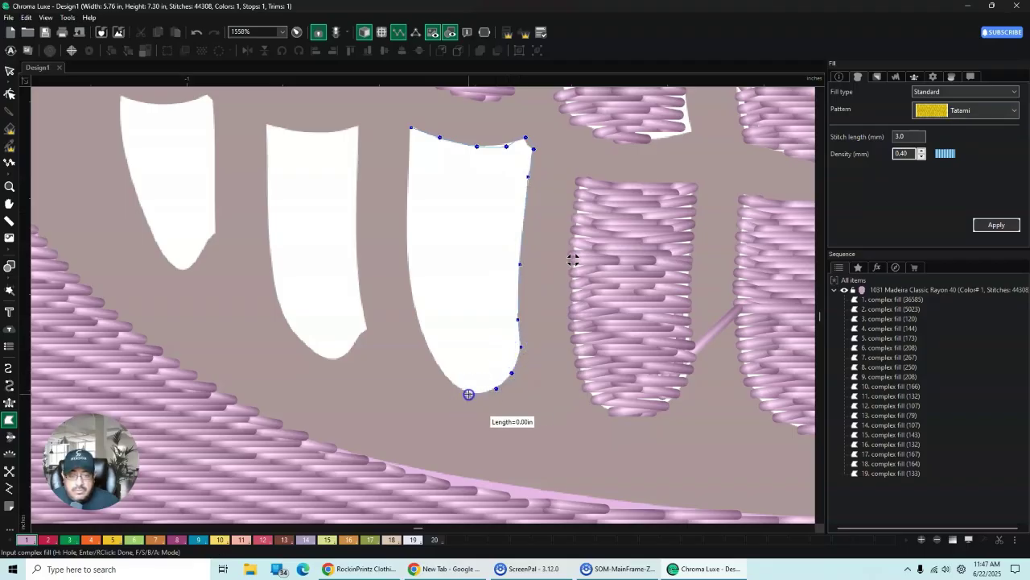
left_click(451, 380)
left_click(424, 343)
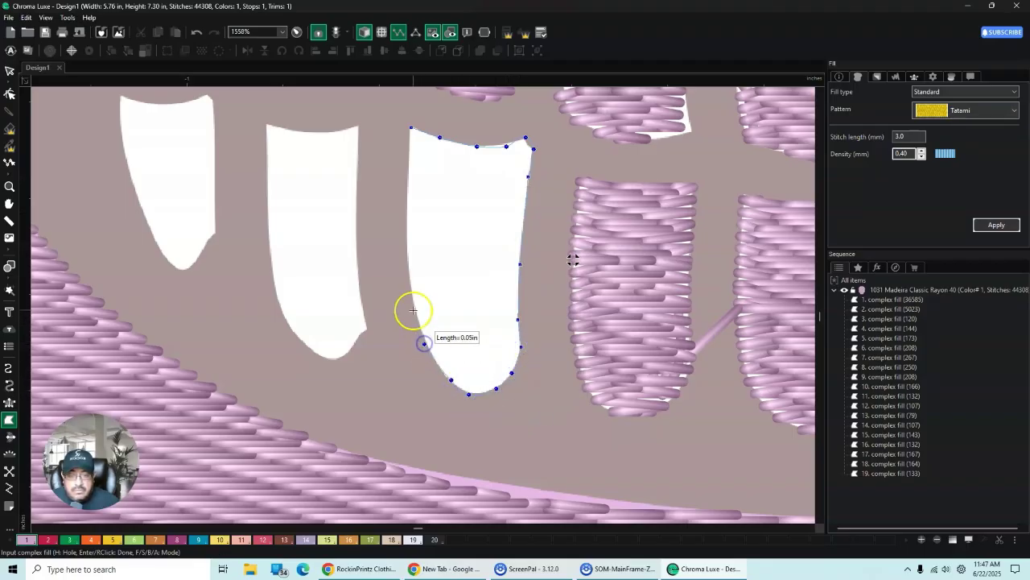
left_click(413, 308)
left_click(406, 255)
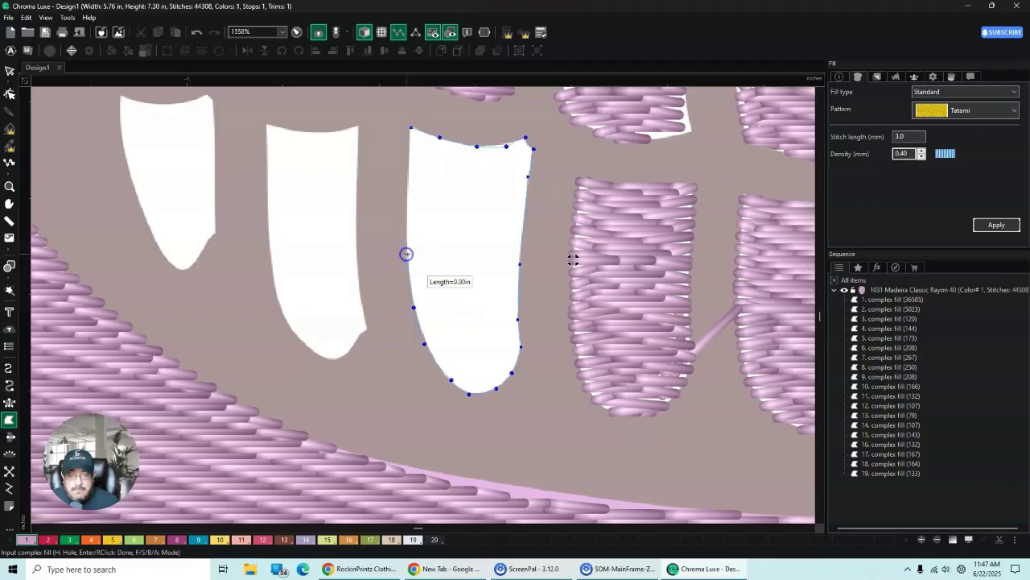
left_click(407, 210)
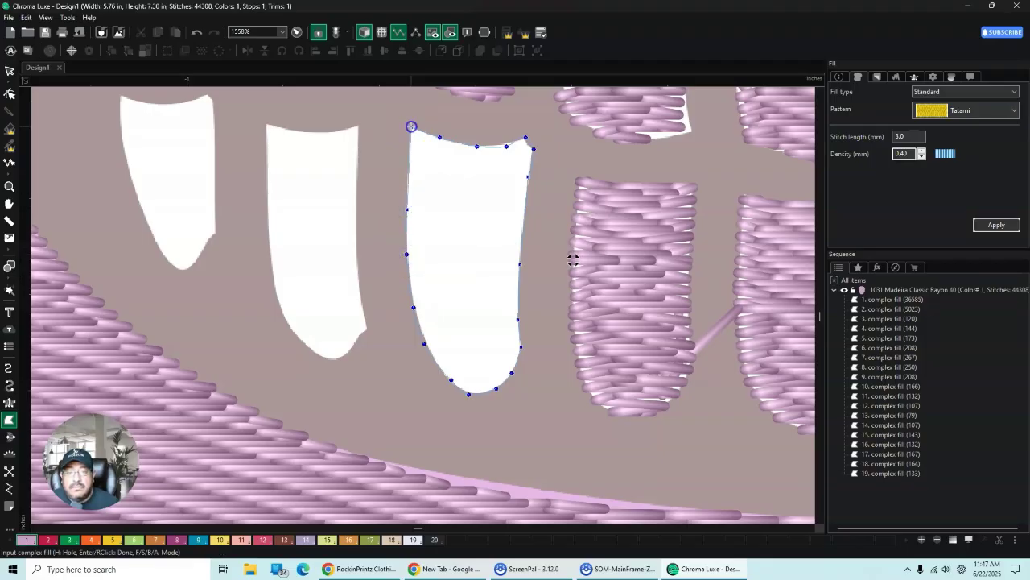
left_click(7, 70)
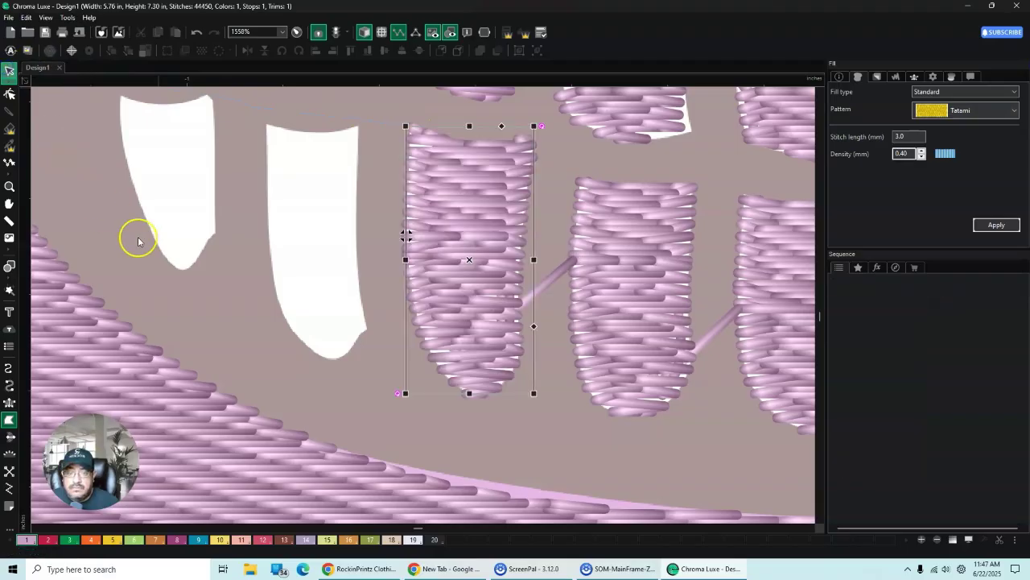
Step: Start a complex fill on the ninth lower tooth from the right, tracing its curved top and most of its right edge
left_click(9, 419)
left_click(266, 124)
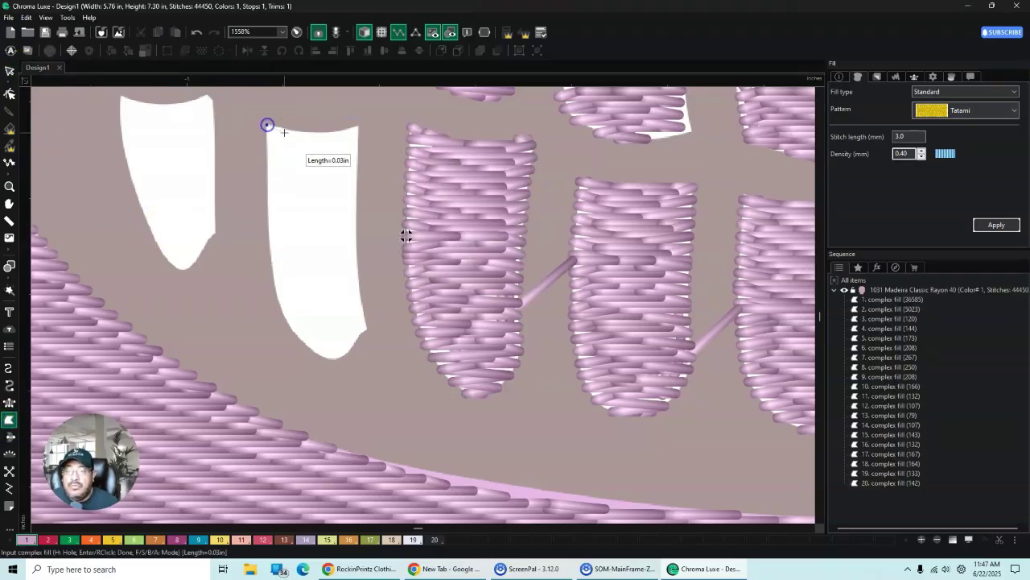
left_click(294, 132)
left_click(328, 131)
left_click(356, 126)
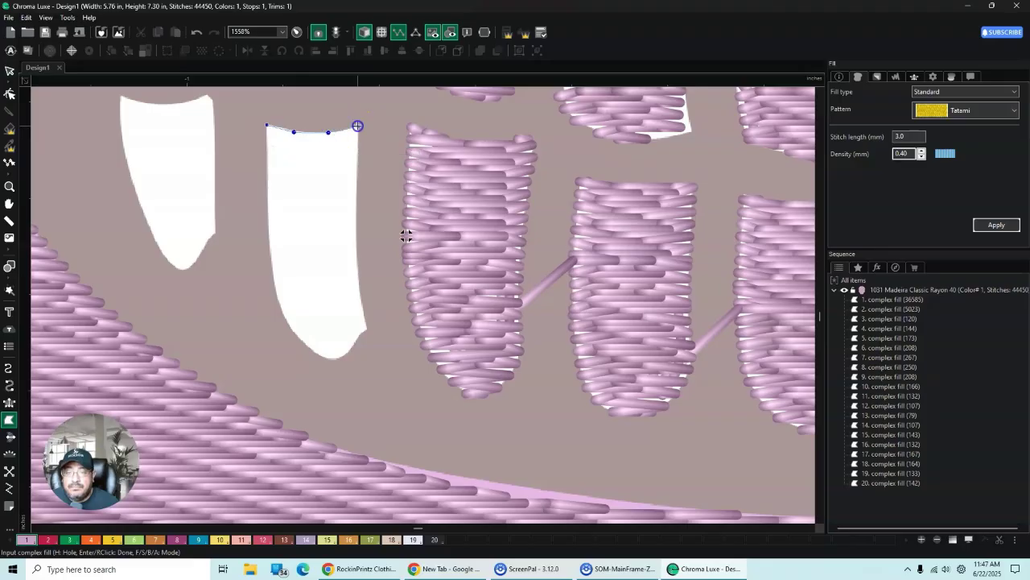
left_click(359, 158)
left_click(357, 209)
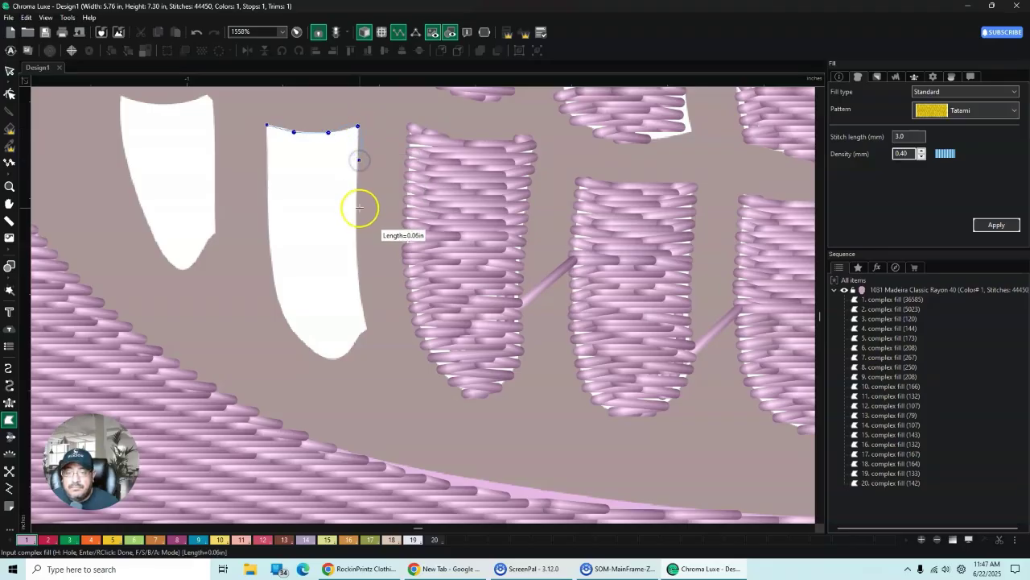
left_click(360, 285)
left_click(360, 285)
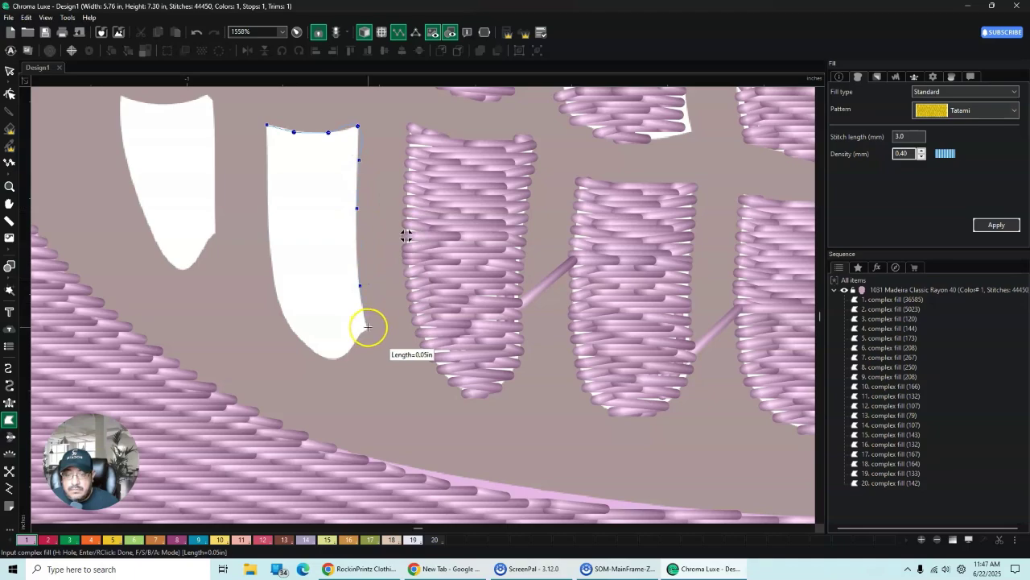
Step: Trace the ninth tooth's outline around its pointed lower-right corner toward the rounded bottom
left_click(367, 329)
left_click(363, 332)
left_click(352, 343)
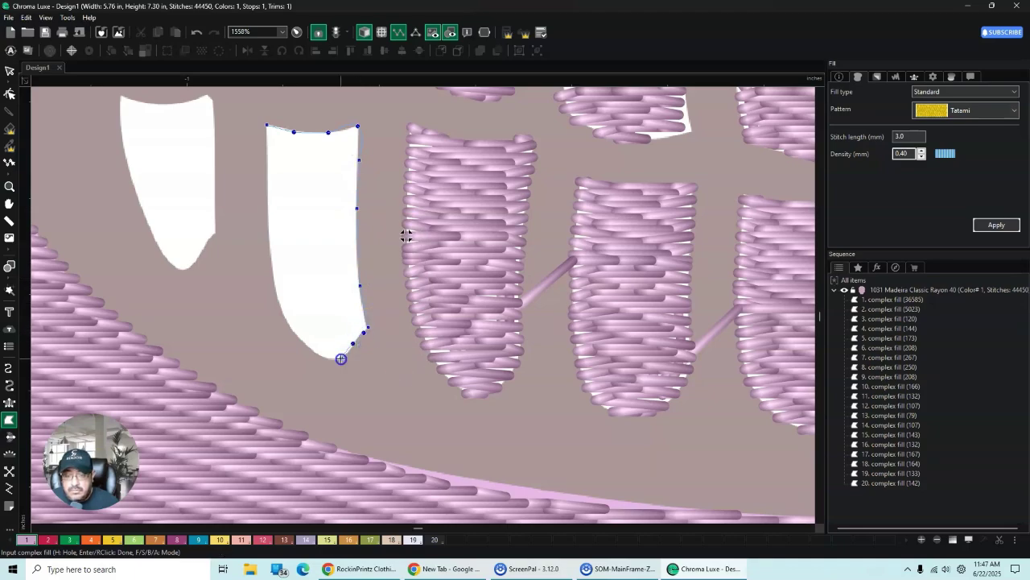
Step: Finish the complex fill outline on the second lower tooth from the left along its tip and left edge, and generate its stitches
left_click(341, 358)
left_click(328, 357)
left_click(302, 340)
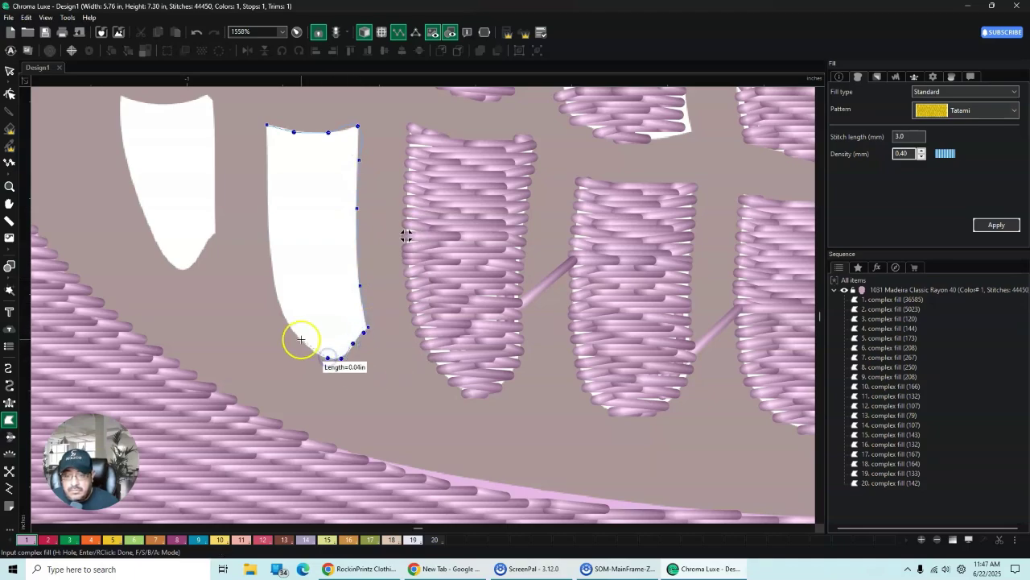
left_click(279, 303)
left_click(271, 262)
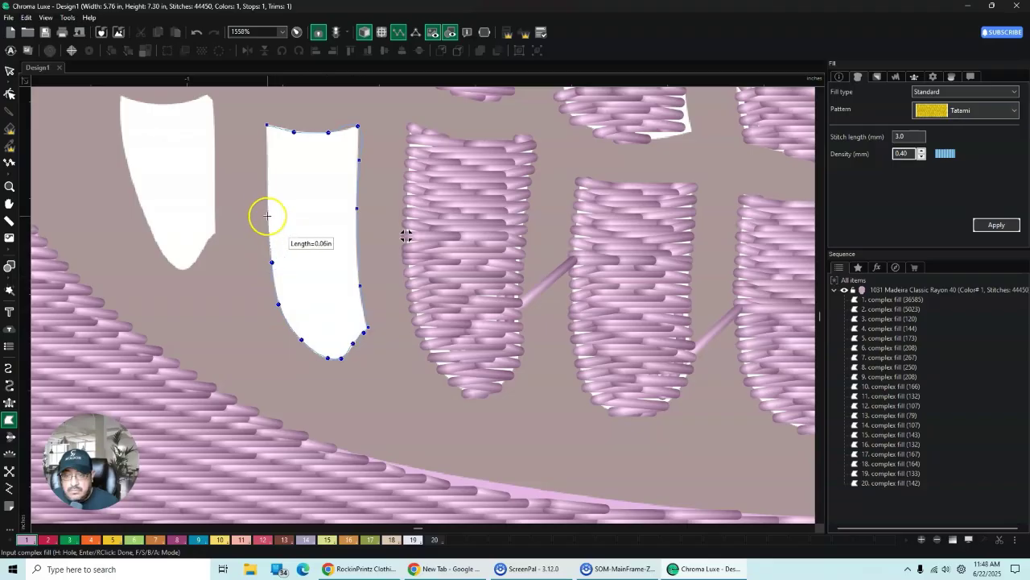
left_click(269, 226)
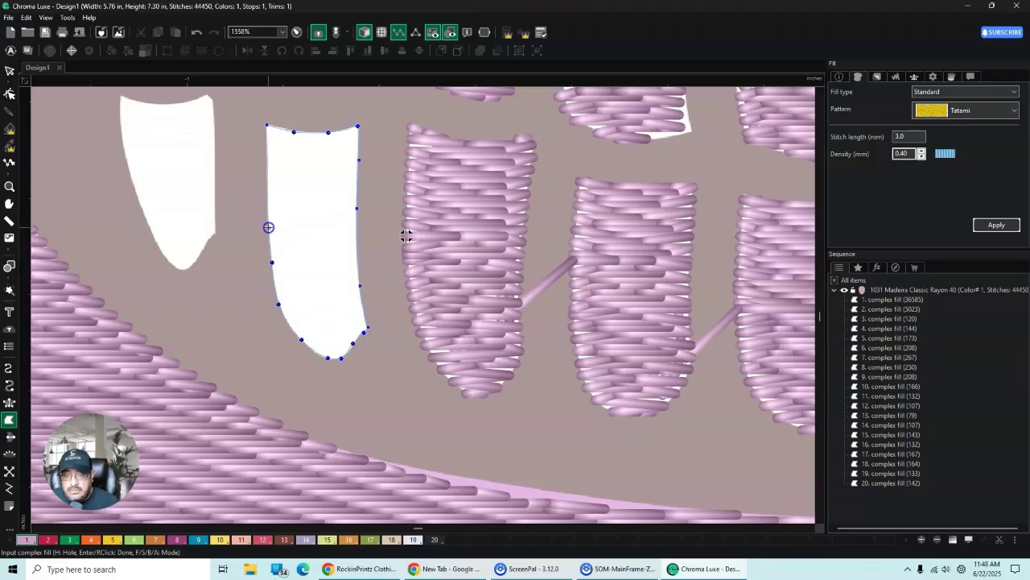
left_click(267, 123)
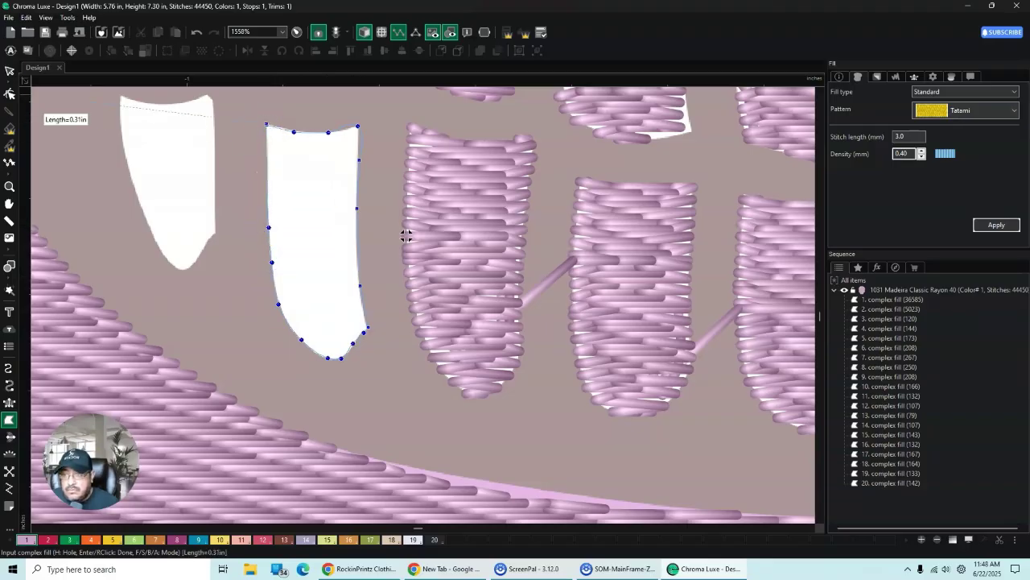
left_click(8, 71)
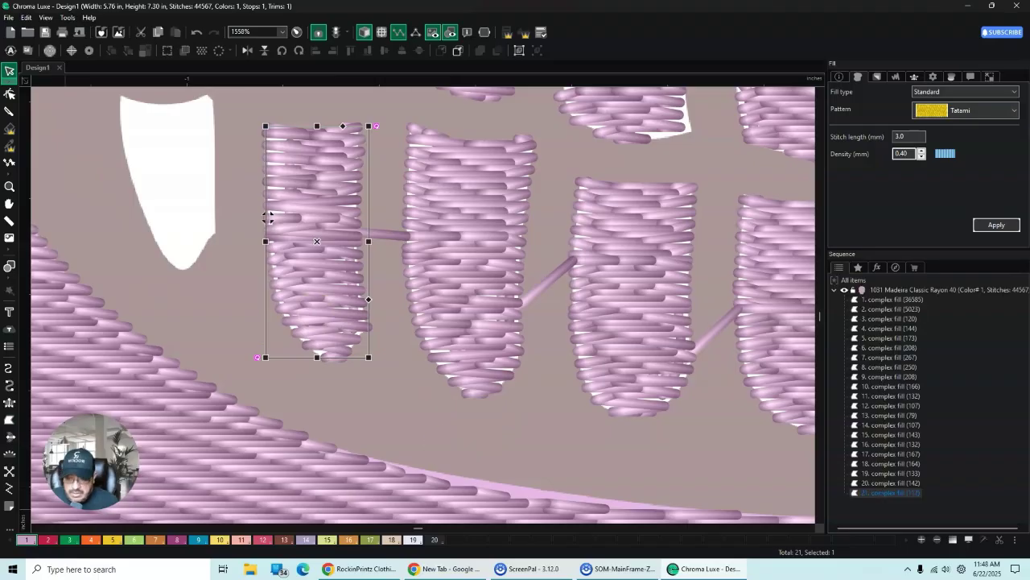
Step: Start a complex fill on the leftmost lower tooth, tracing its curved top edge and the upper part of its right edge
left_click(35, 528)
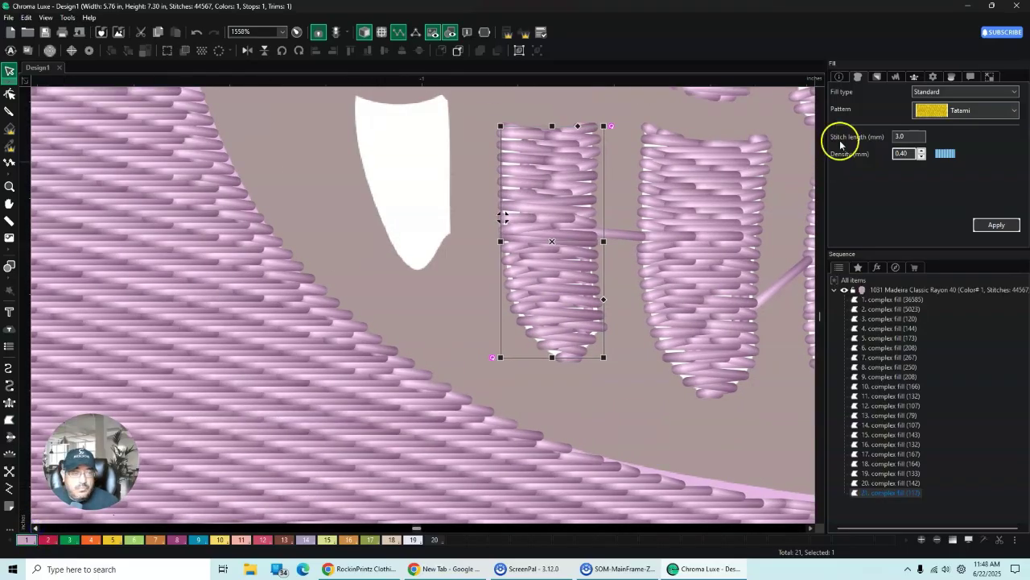
left_click(820, 91)
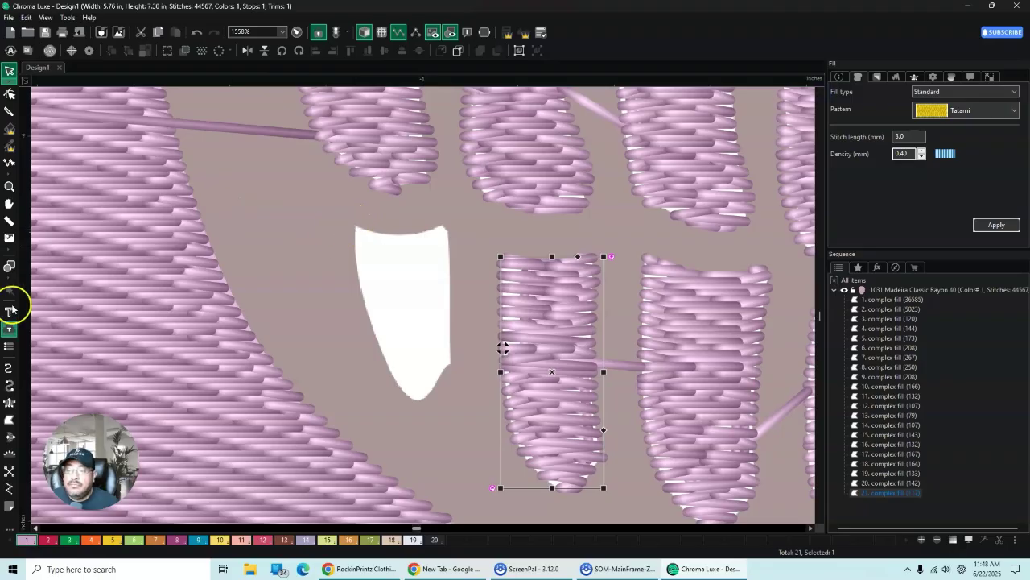
left_click(11, 420)
left_click(358, 229)
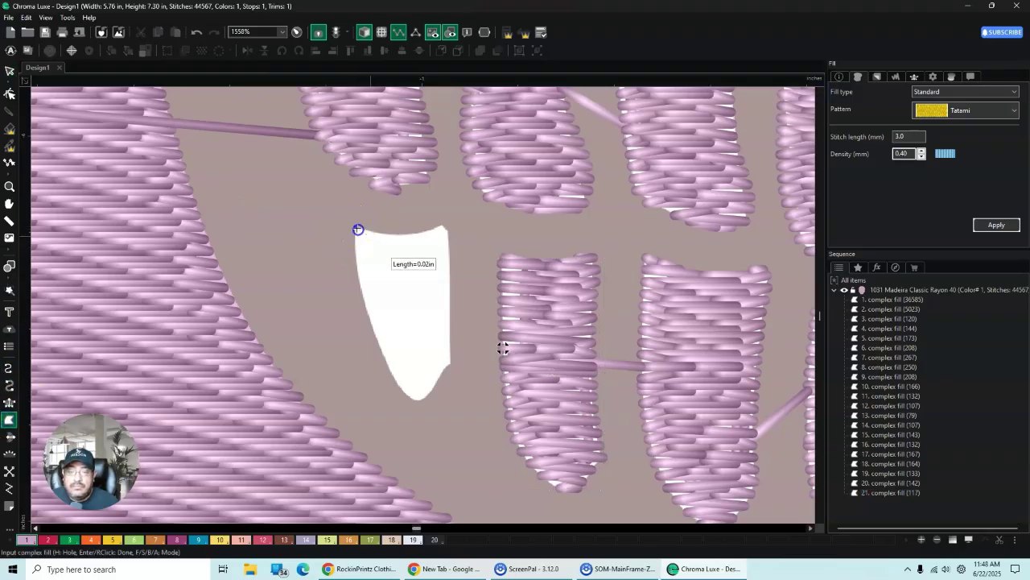
left_click(387, 235)
left_click(416, 234)
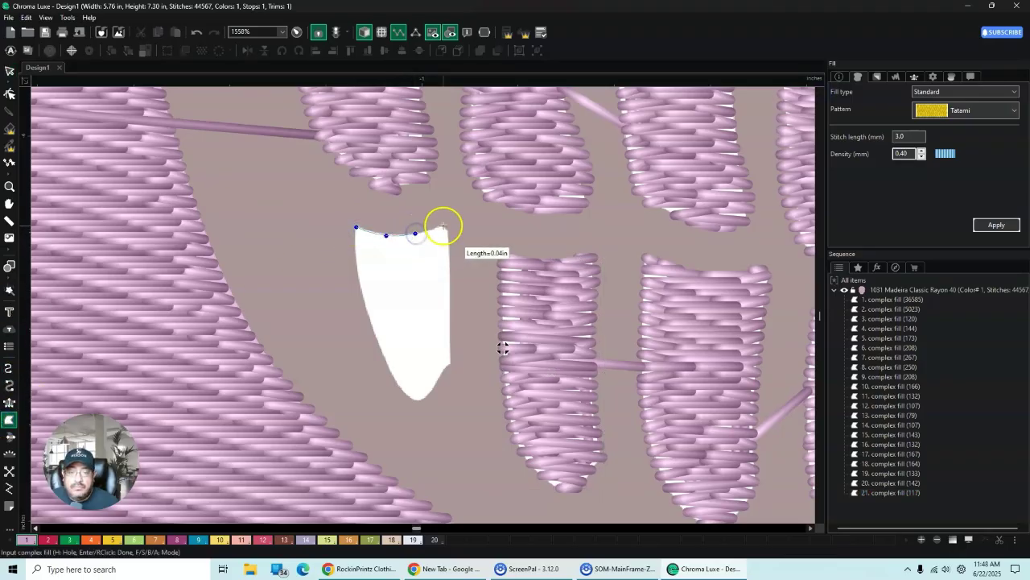
left_click(443, 227)
left_click(448, 231)
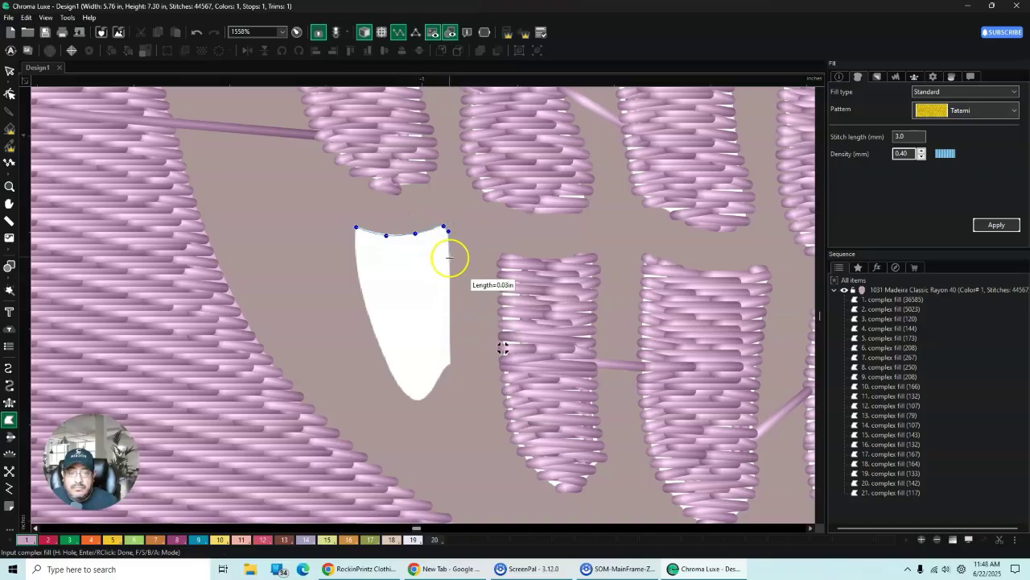
left_click(450, 252)
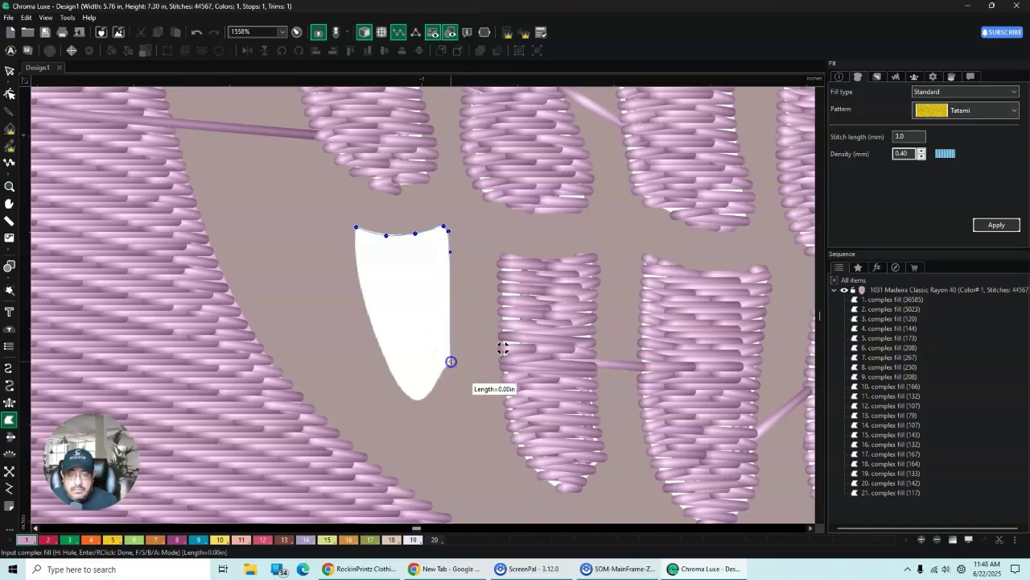
Step: Trace the leftmost lower tooth around its pointed tip and up its left edge, and generate the complex fill stitches
left_click(444, 368)
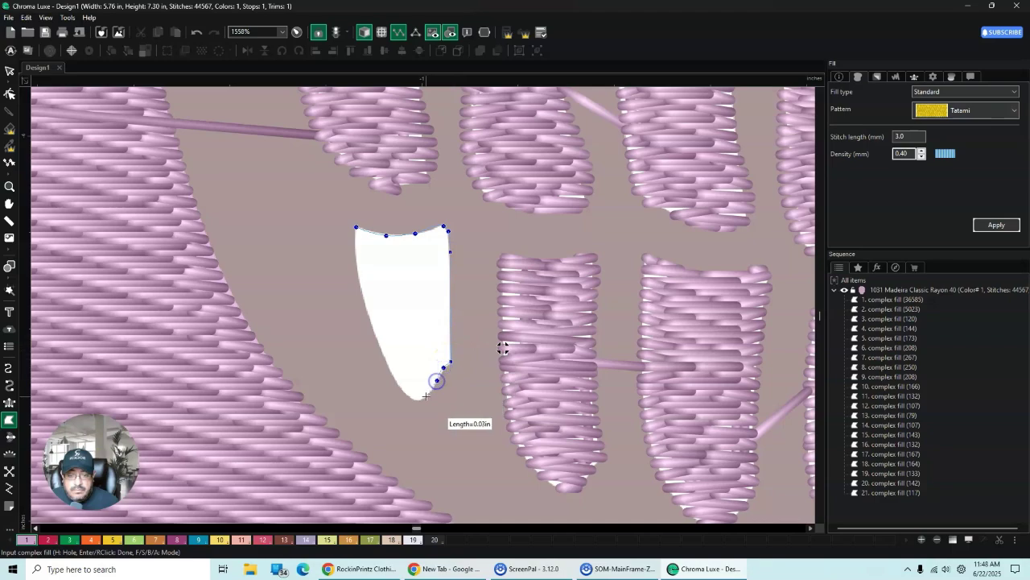
left_click(426, 396)
left_click(413, 400)
left_click(400, 386)
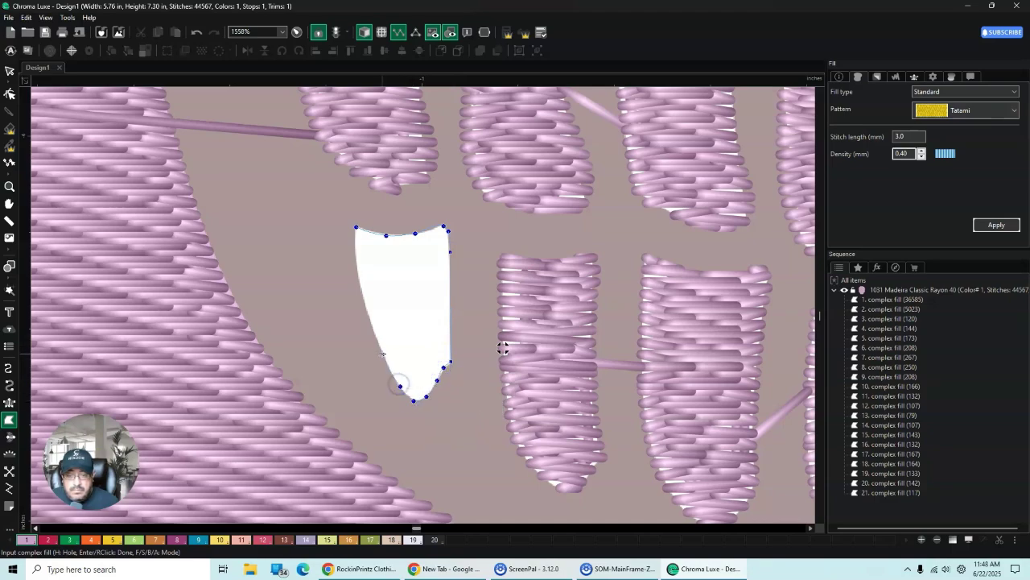
left_click(383, 354)
left_click(367, 317)
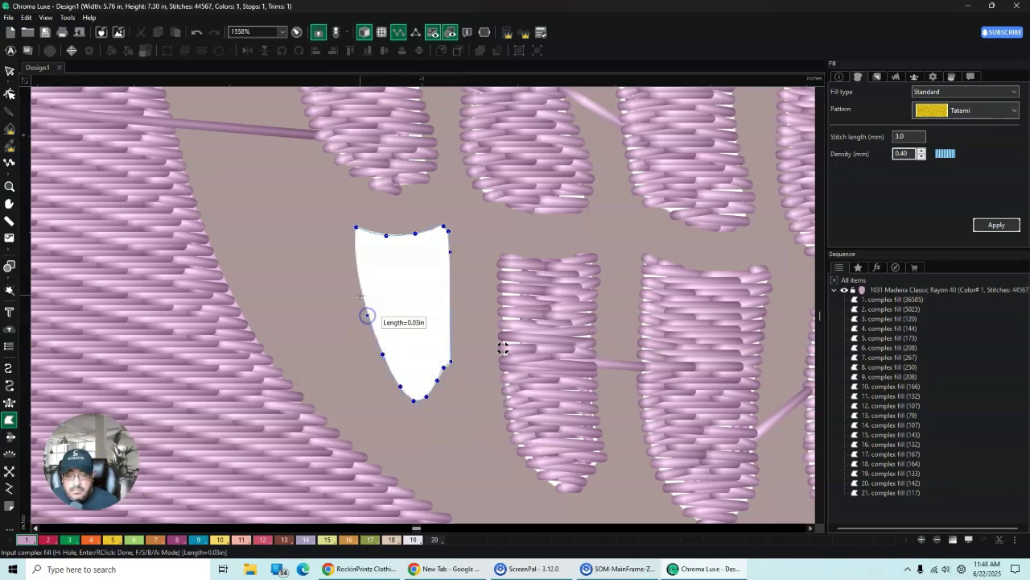
left_click(356, 256)
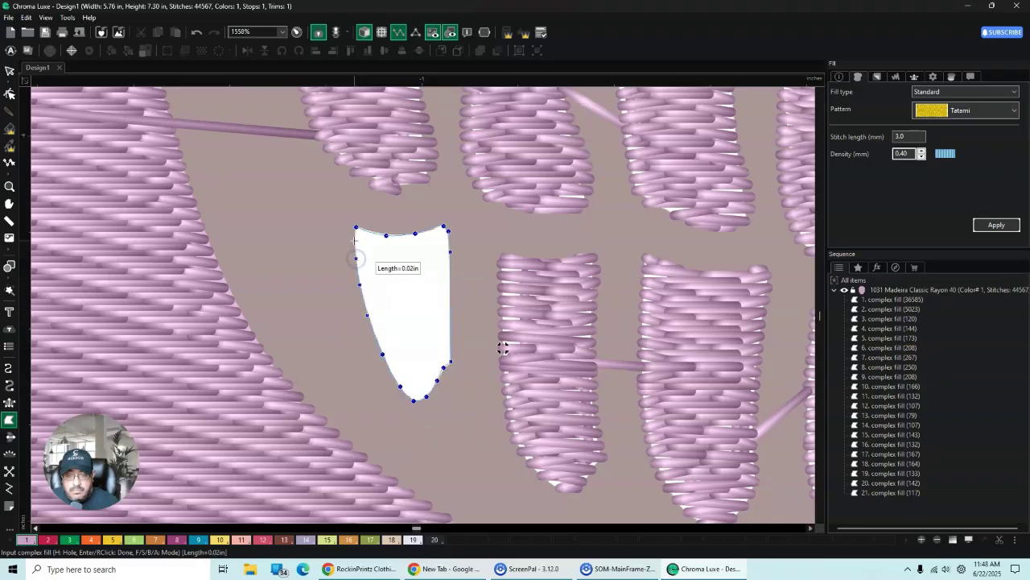
left_click(354, 236)
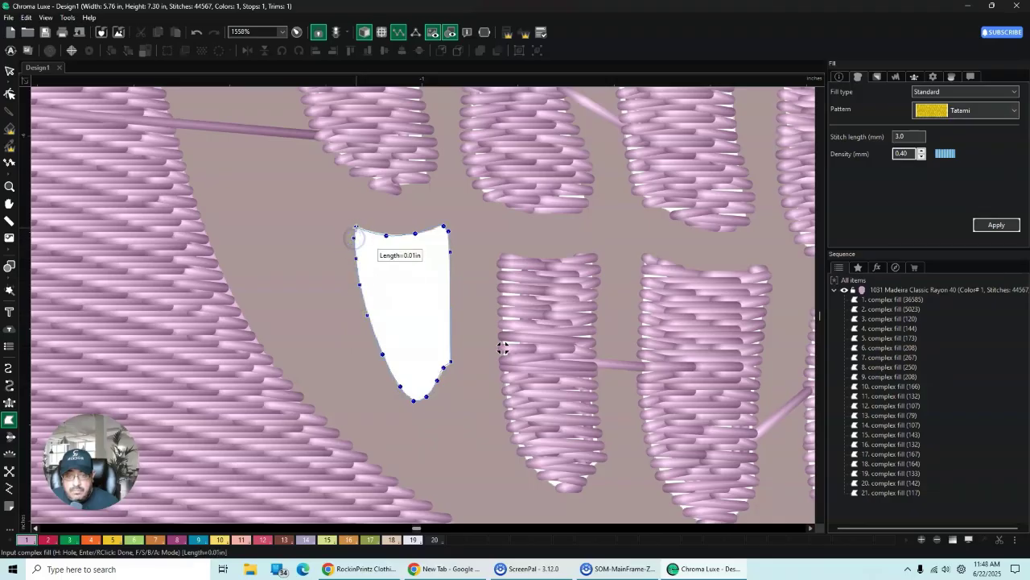
left_click(9, 70)
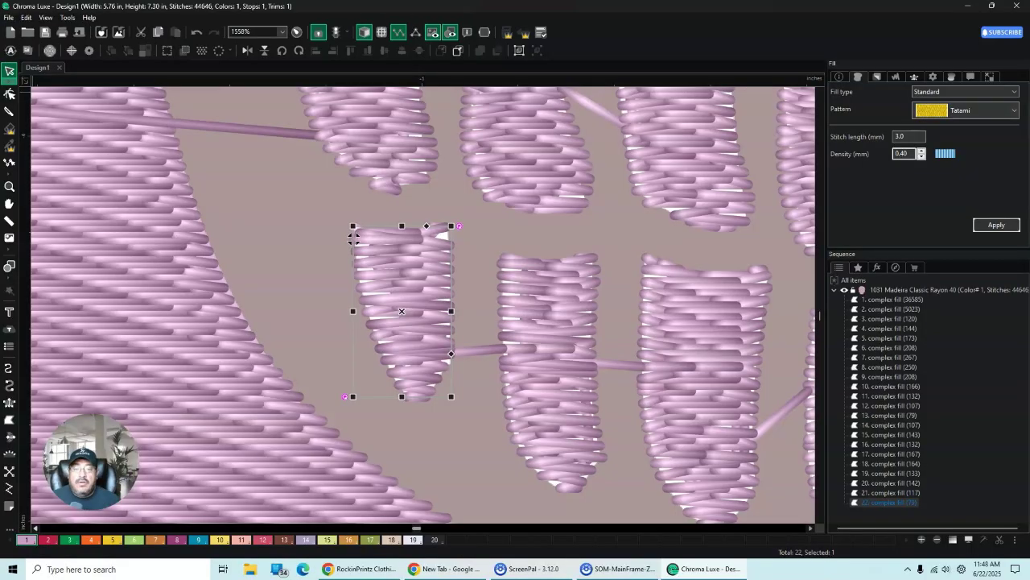
scroll(410, 341, "down", 6)
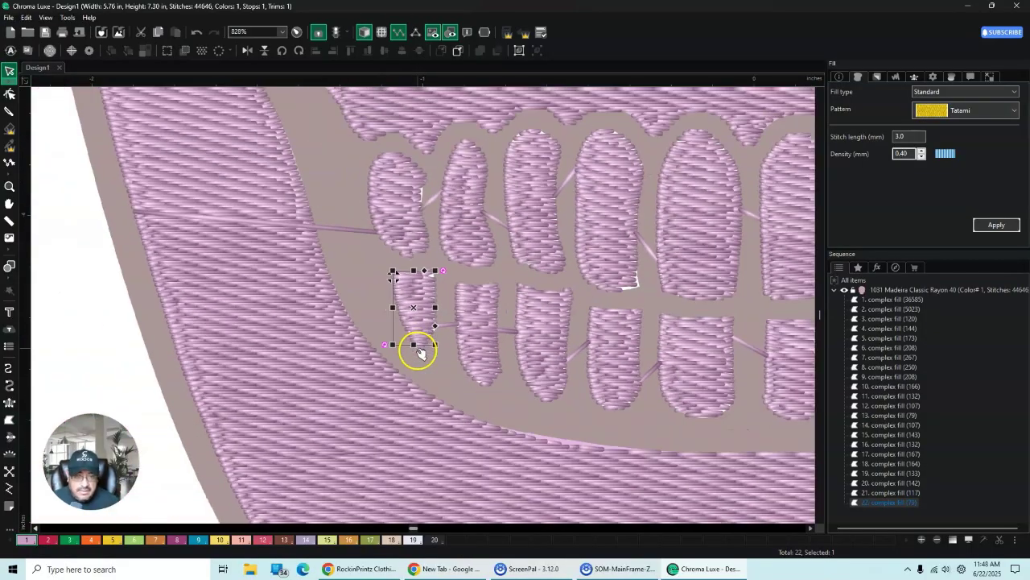
scroll(426, 351, "down", 5)
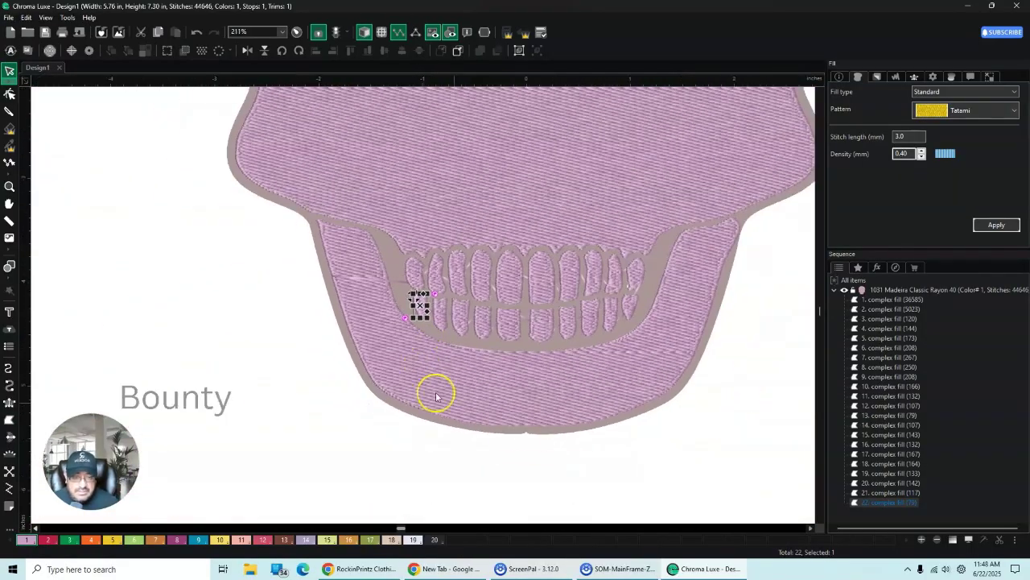
left_click(810, 528)
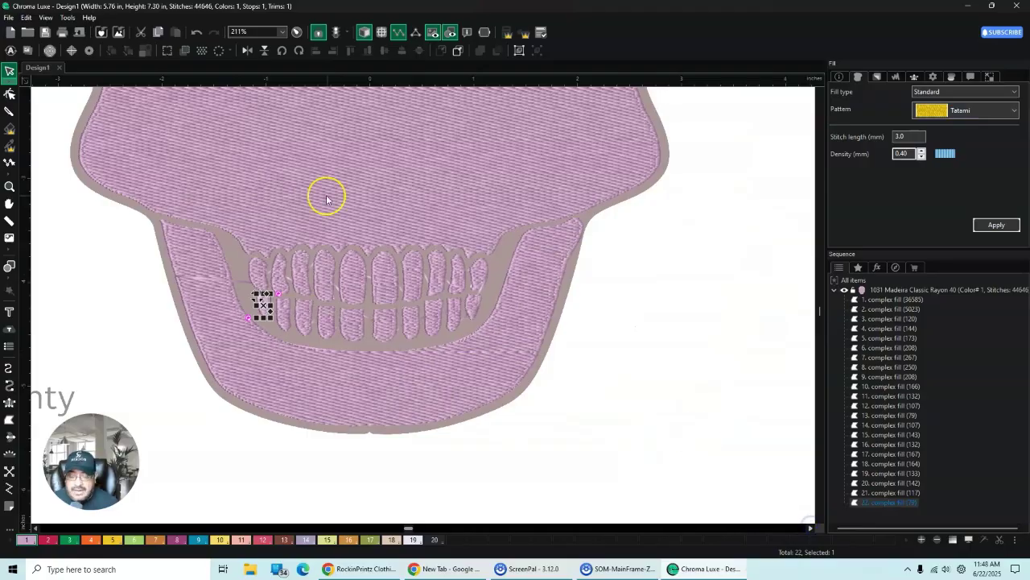
scroll(345, 207, "up", 1)
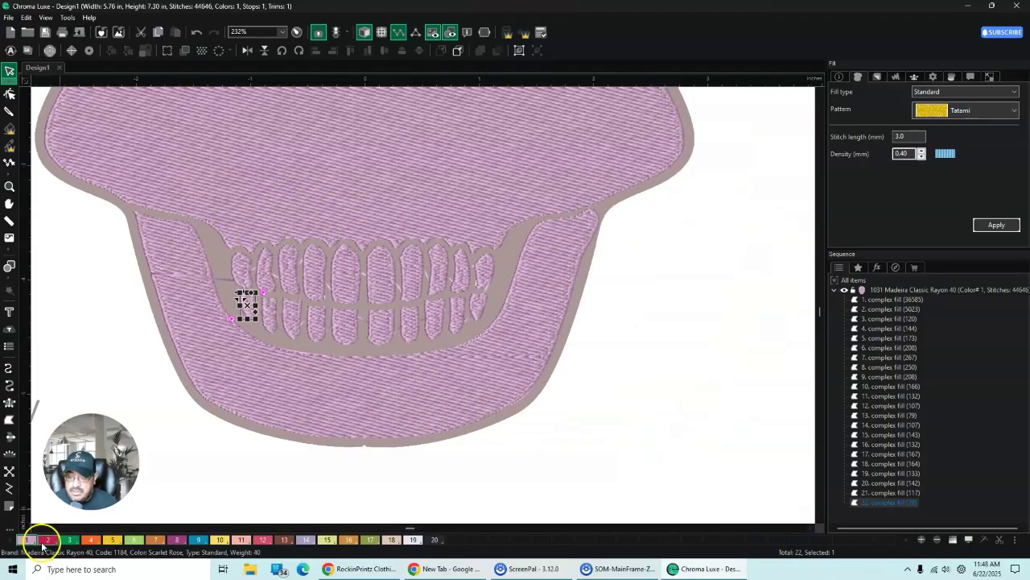
double_click(47, 540)
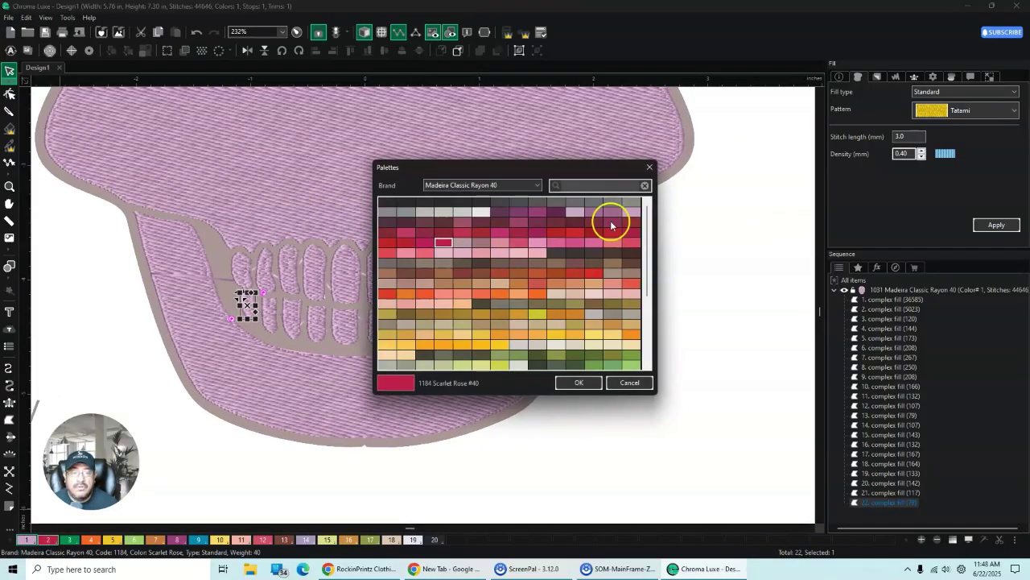
left_click(649, 167)
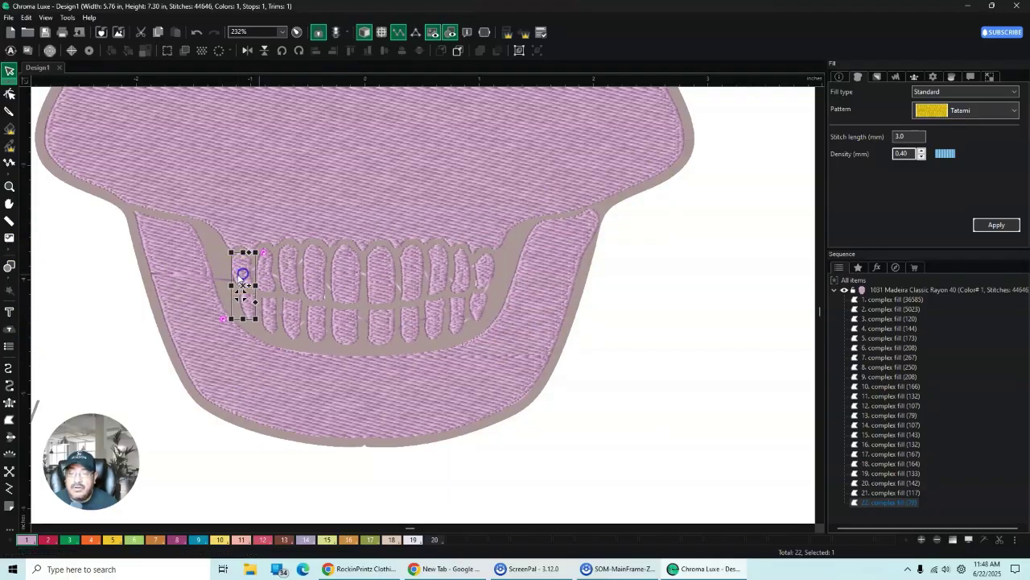
Step: Select all the upper and lower tooth fills of the skull and assign them to color 2
left_click(265, 275, "ctrl")
left_click(293, 279, "ctrl")
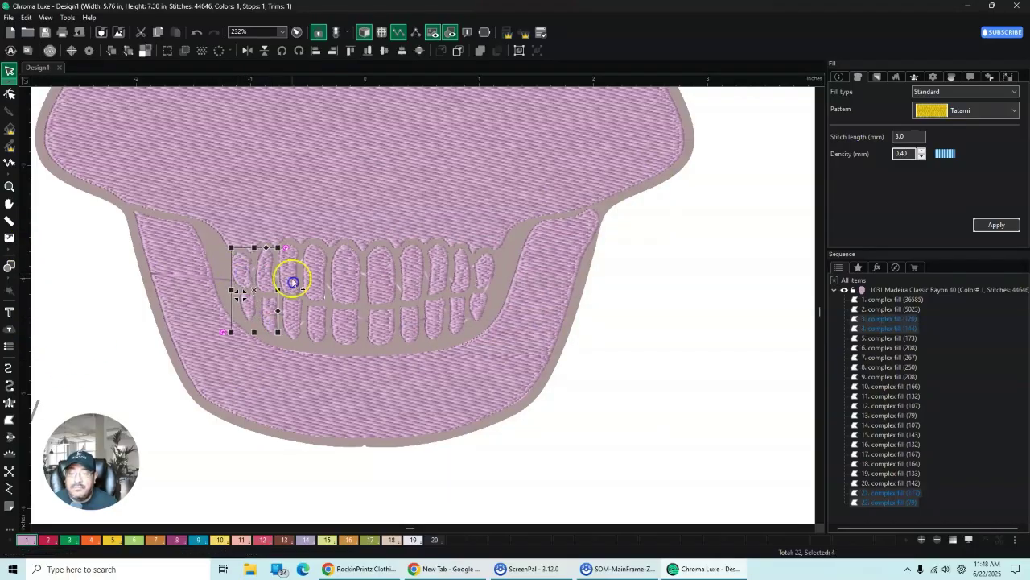
left_click(313, 257, "ctrl")
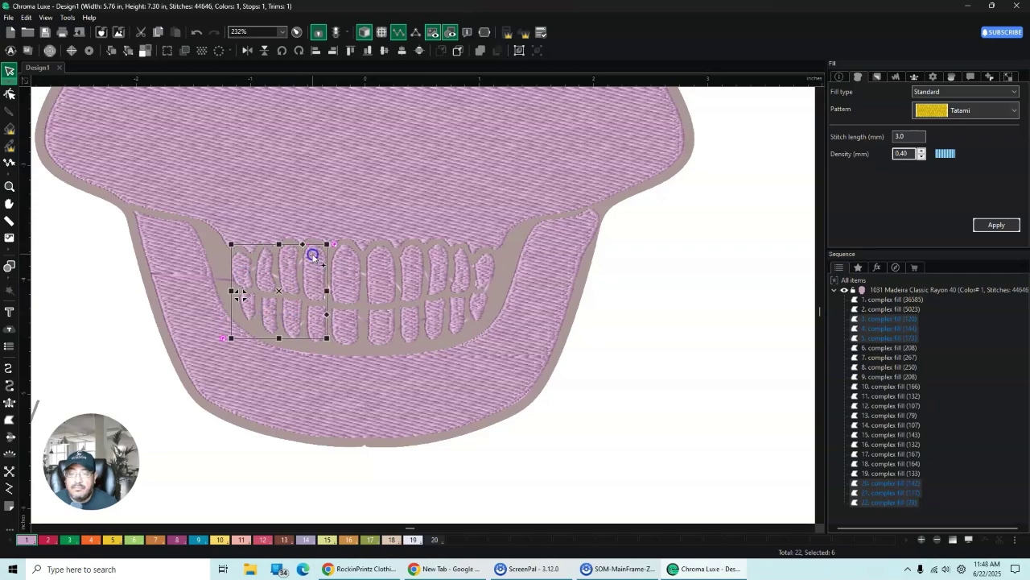
left_click(344, 258, "ctrl")
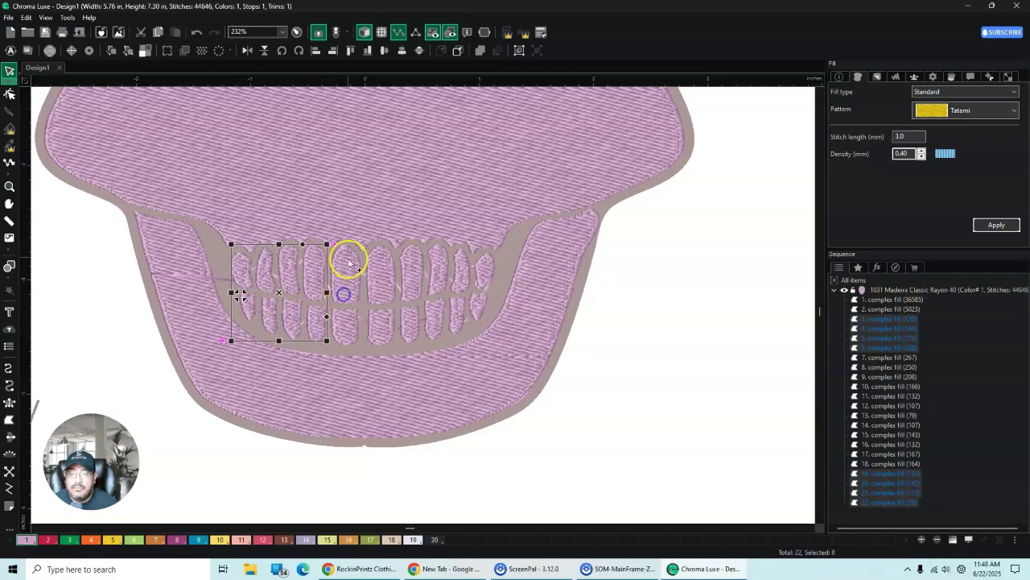
left_click(346, 306, "ctrl")
left_click(382, 278, "ctrl")
left_click(379, 321, "ctrl")
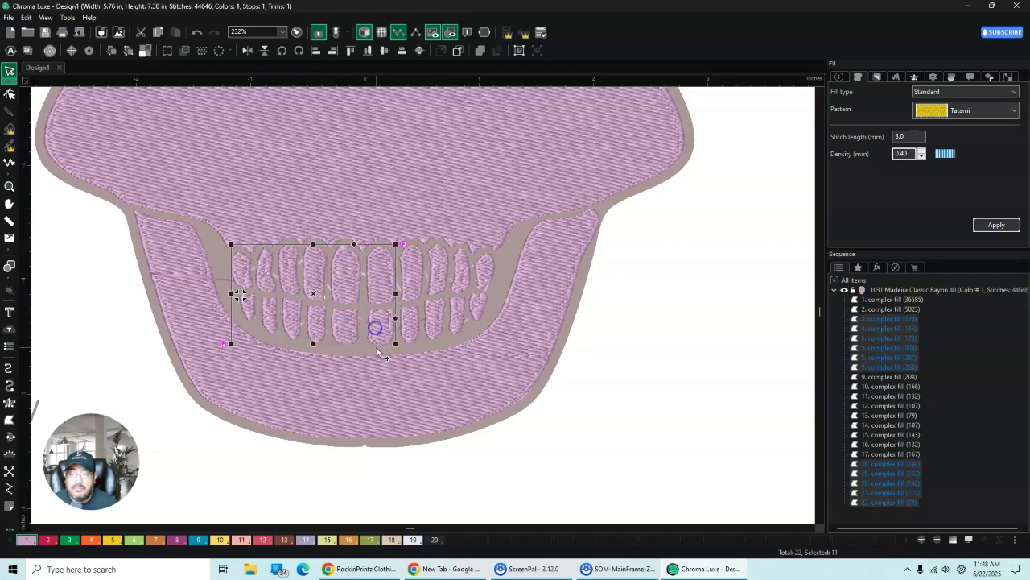
left_click(410, 259, "ctrl")
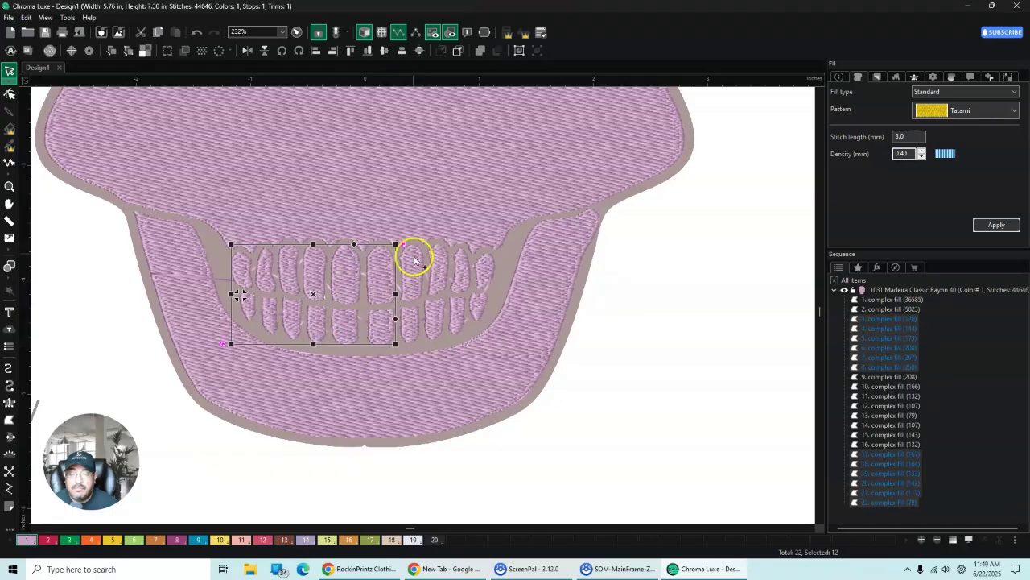
left_click(405, 330, "ctrl")
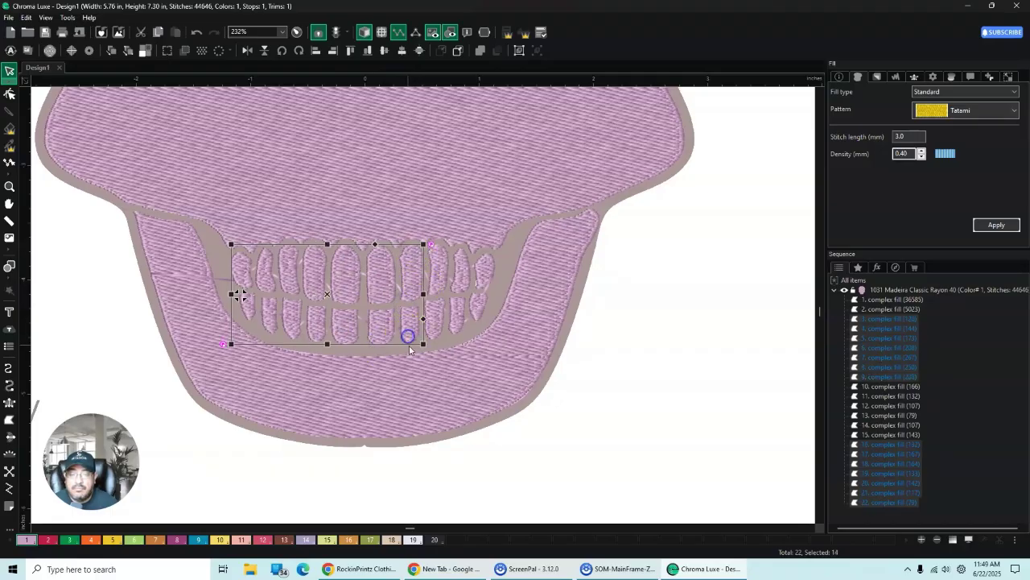
left_click(437, 278, "ctrl")
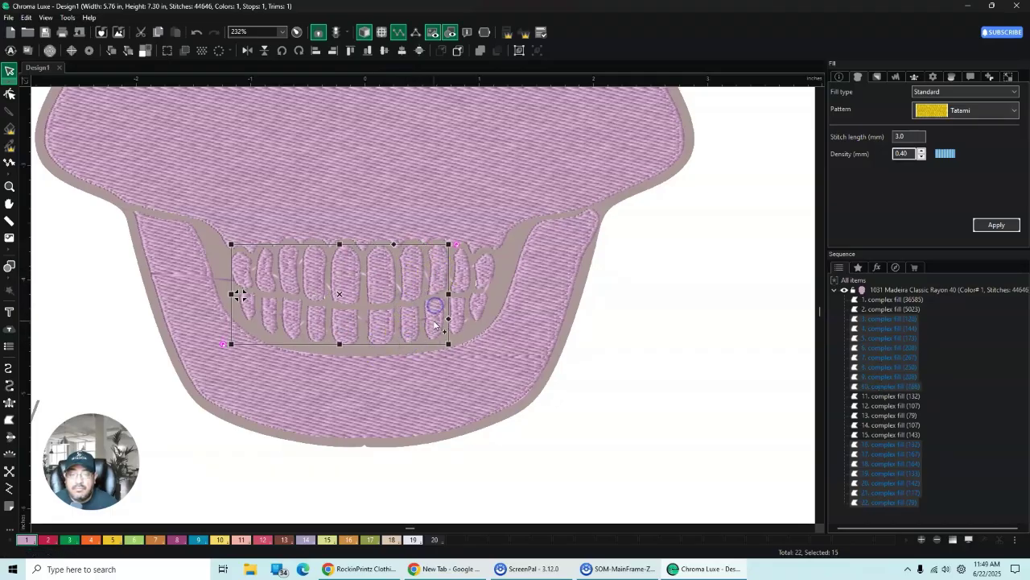
left_click(463, 278, "ctrl")
left_click(456, 314, "ctrl")
left_click(483, 266, "ctrl")
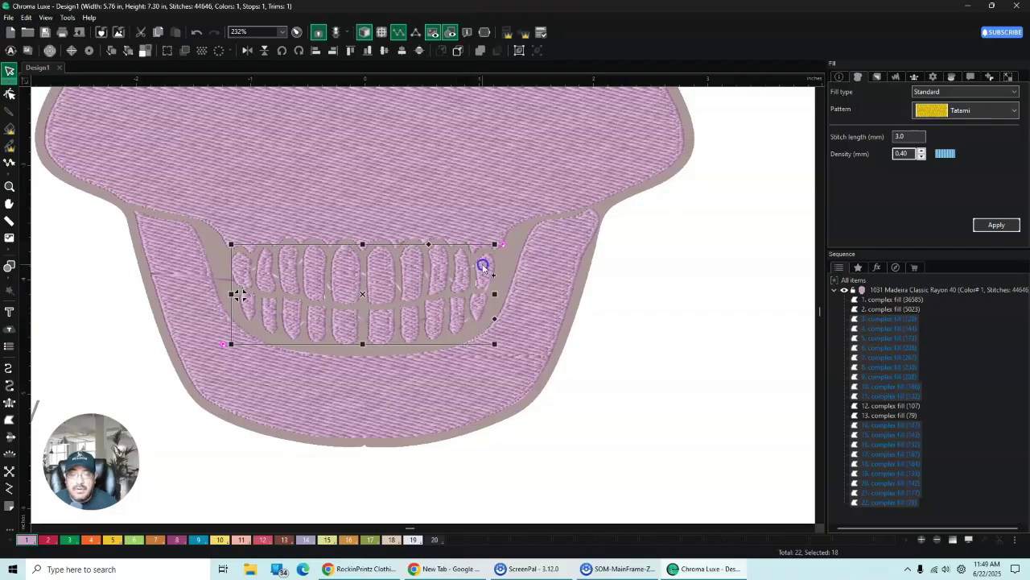
left_click(476, 306, "ctrl")
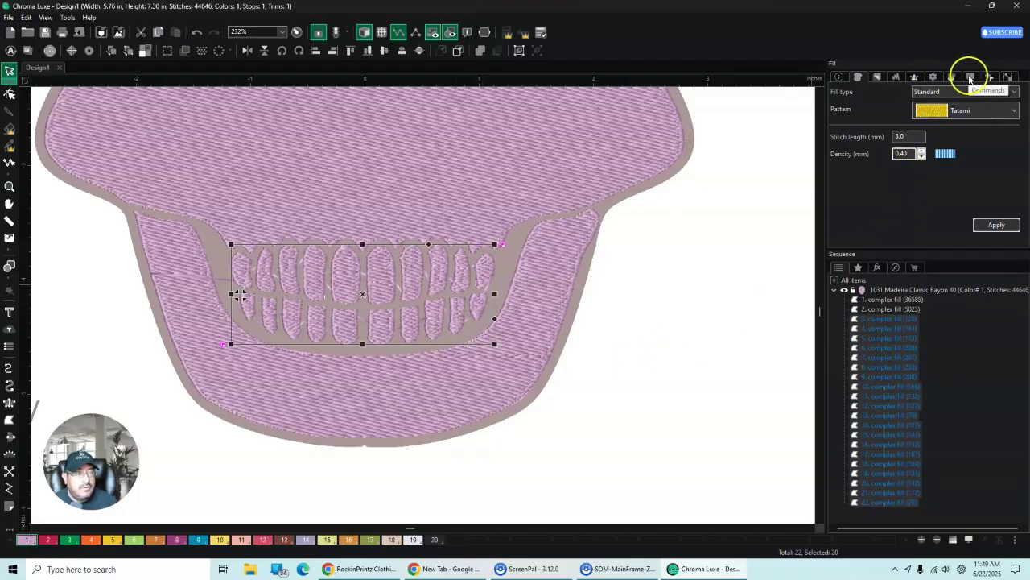
left_click(970, 78)
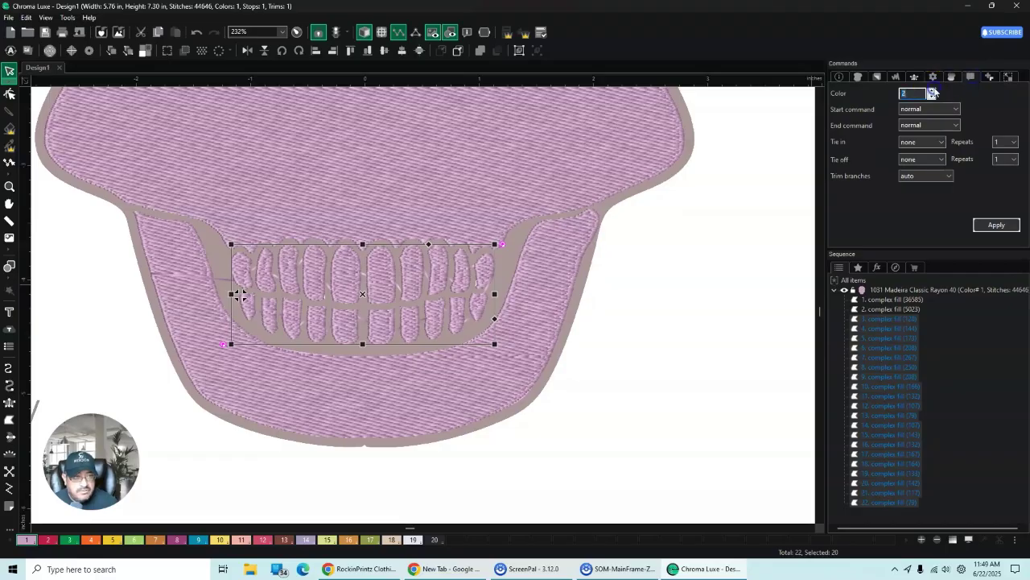
left_click(995, 224)
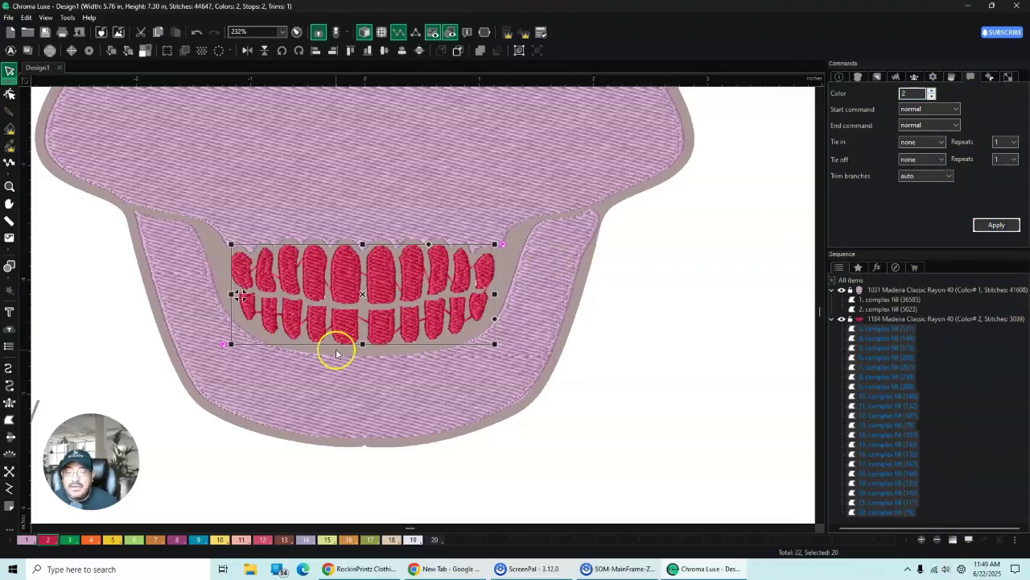
Step: Change thread color 2, used by the teeth, to Madeira Classic Rayon 40 1003 Cream White and deselect the teeth
double_click(47, 539)
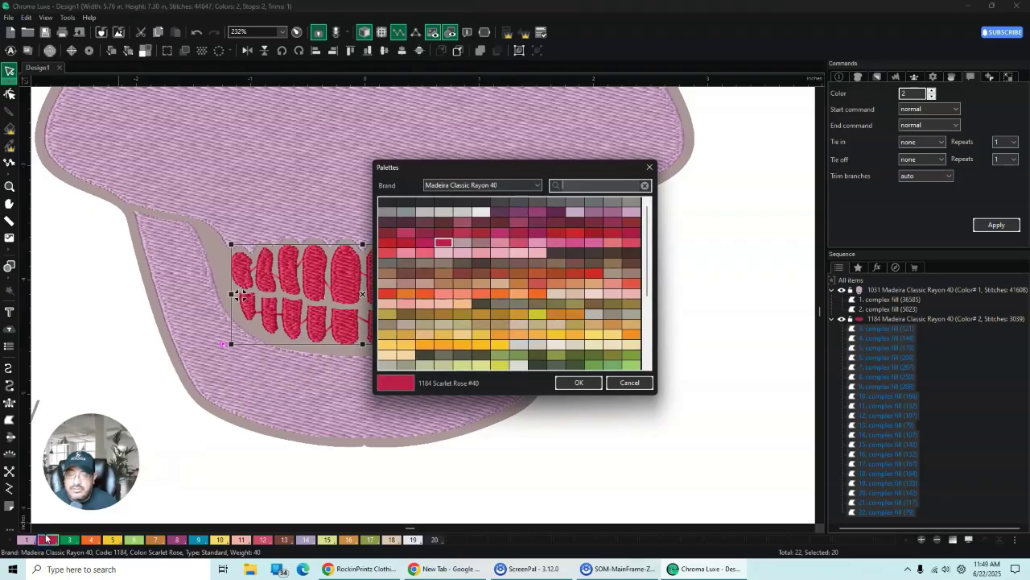
left_click(481, 212)
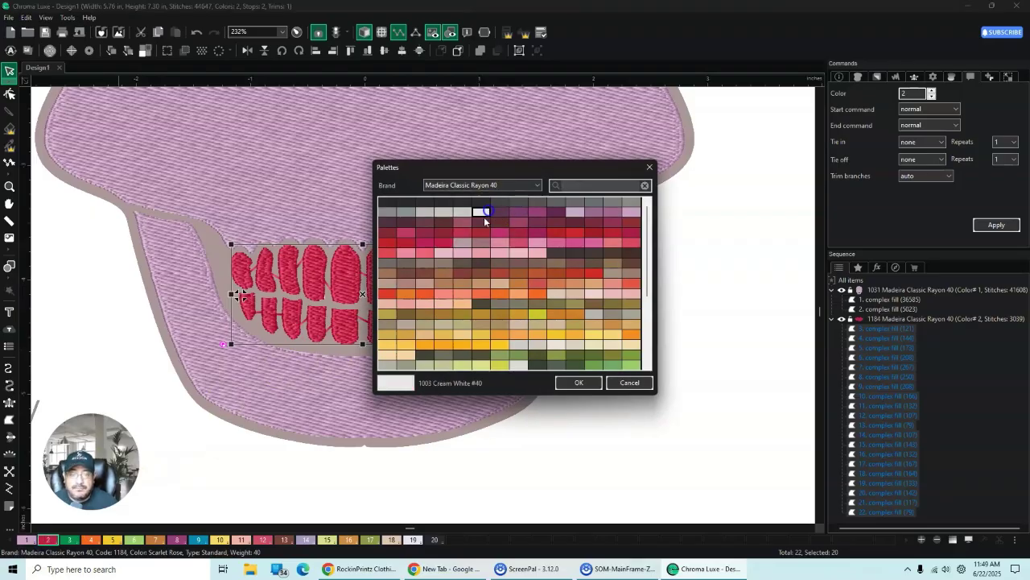
left_click(593, 382)
left_click(682, 335)
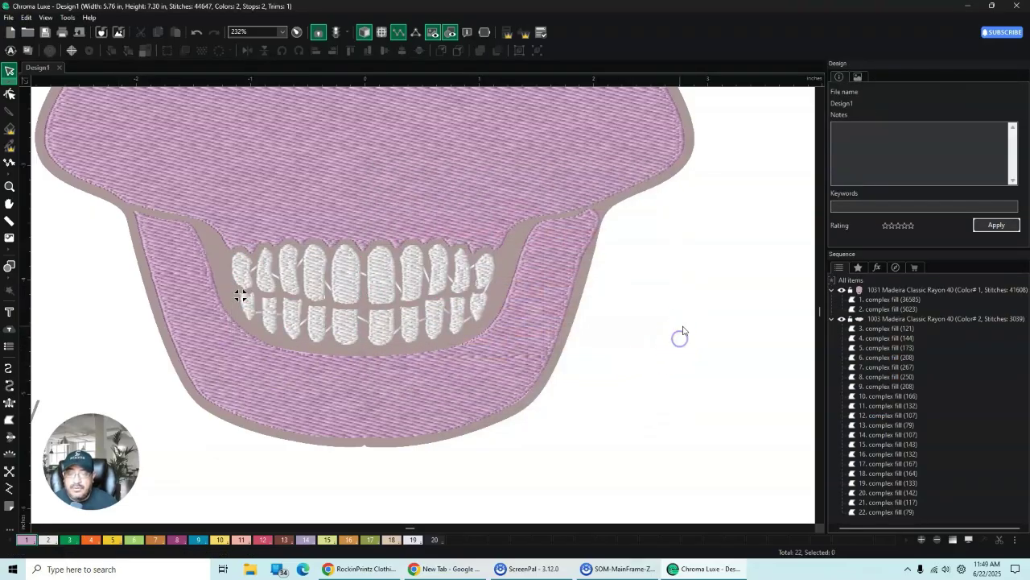
Step: Select all the stitched skull and teeth fills and move them to the right, clear of the reference artwork
scroll(682, 330, "down", 5)
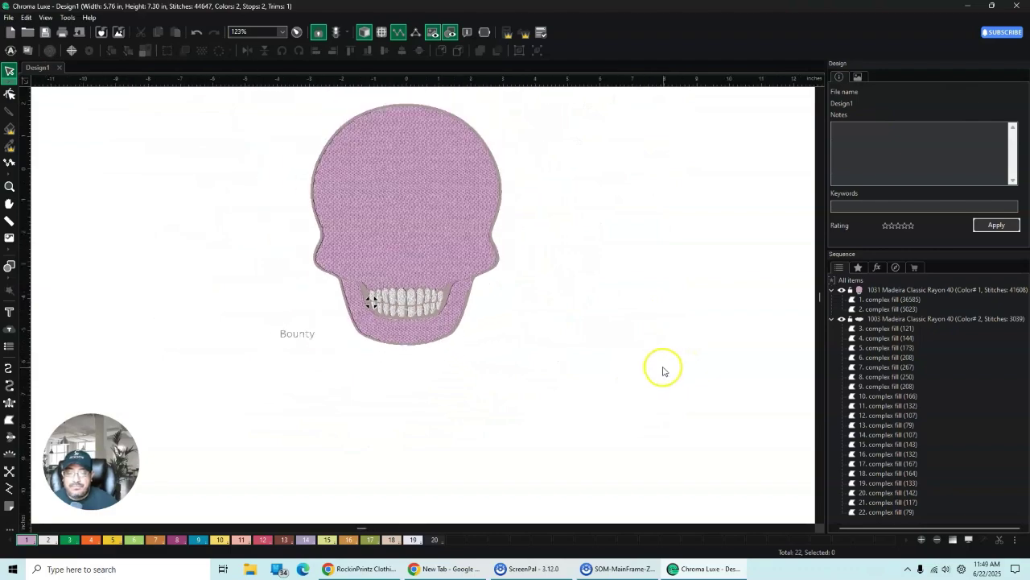
left_click_drag(262, 128, 543, 357)
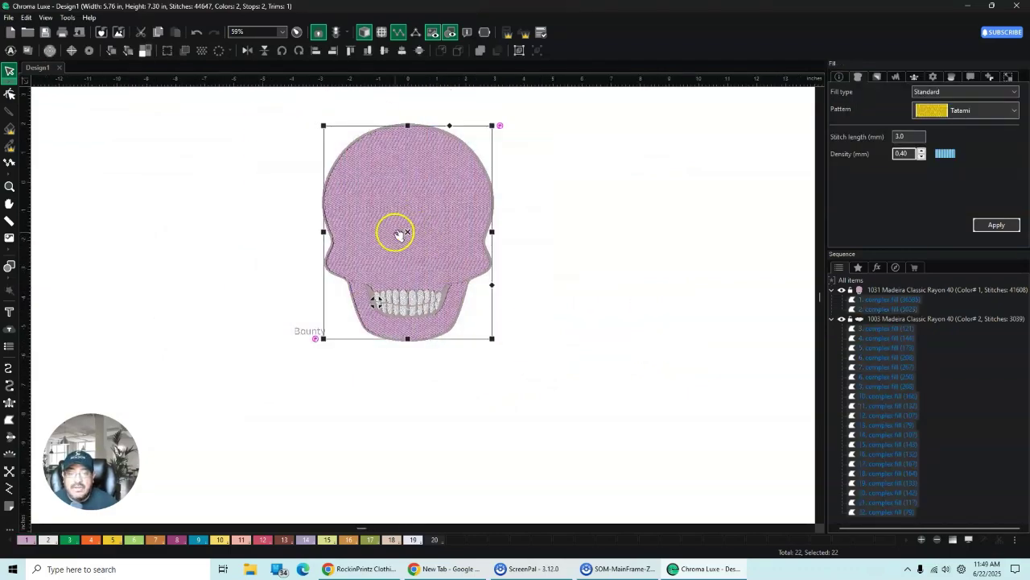
left_click_drag(405, 234, 598, 234)
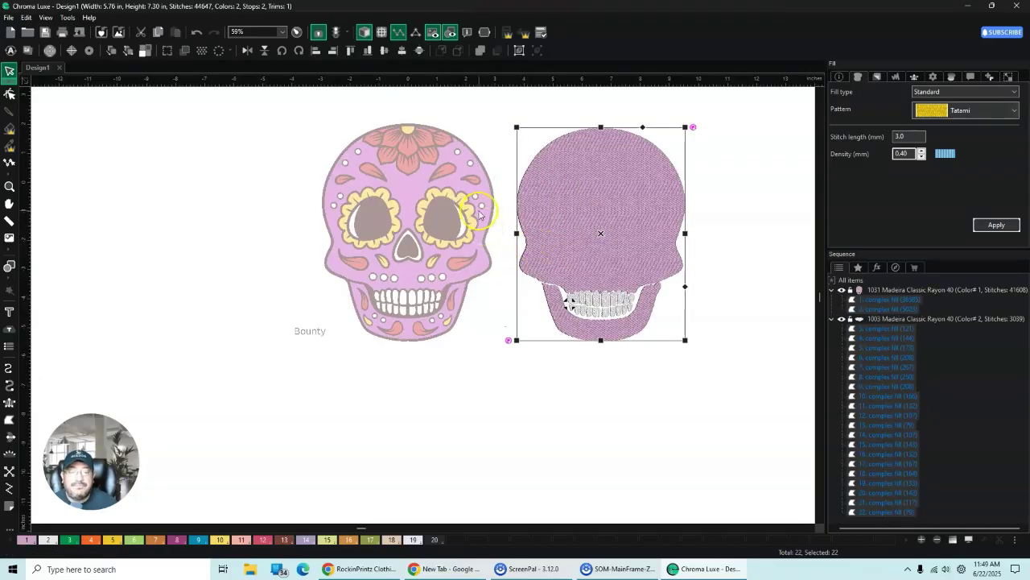
Step: Examine the uncovered skull artwork, focusing on the red flower at the top of the forehead
scroll(435, 219, "up", 1)
scroll(432, 196, "down", 2)
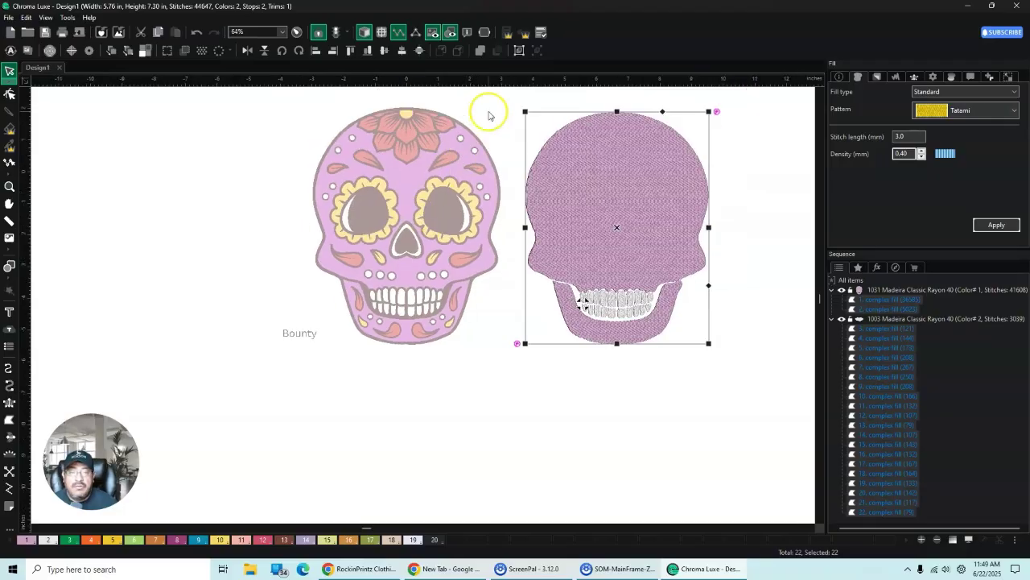
scroll(428, 125, "up", 2)
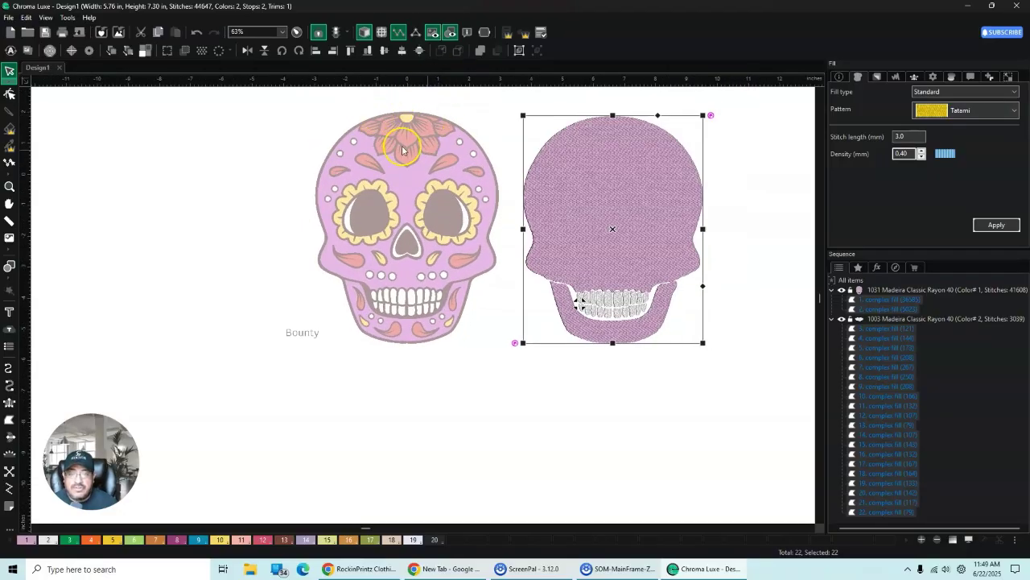
left_click(819, 93)
left_click(818, 94)
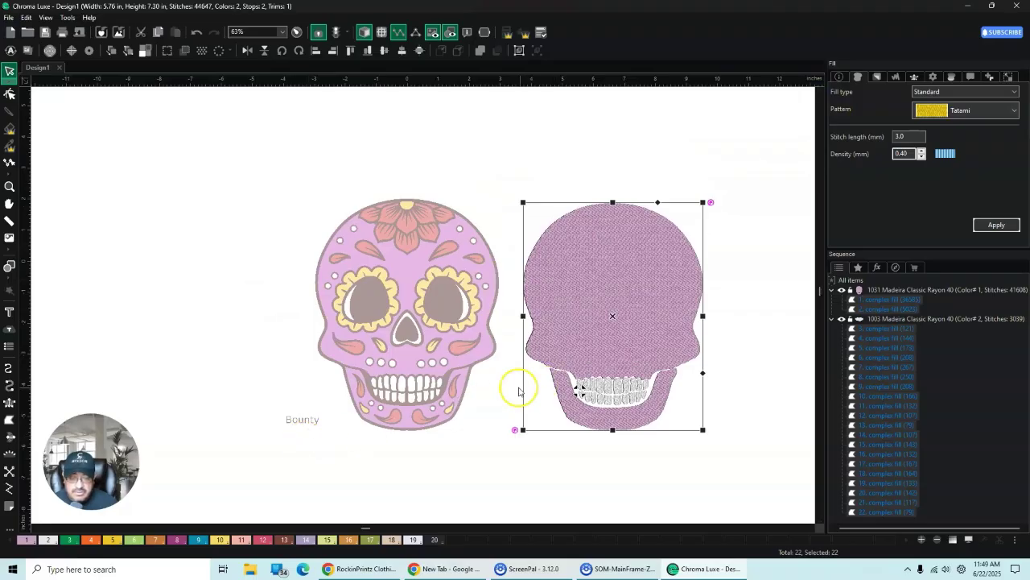
scroll(465, 286, "up", 2)
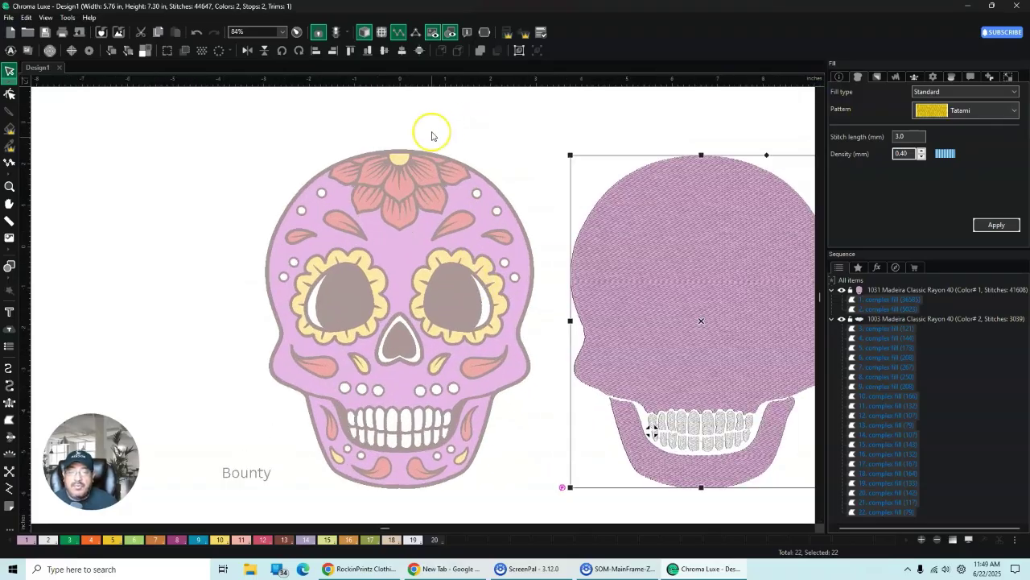
scroll(451, 150, "up", 2)
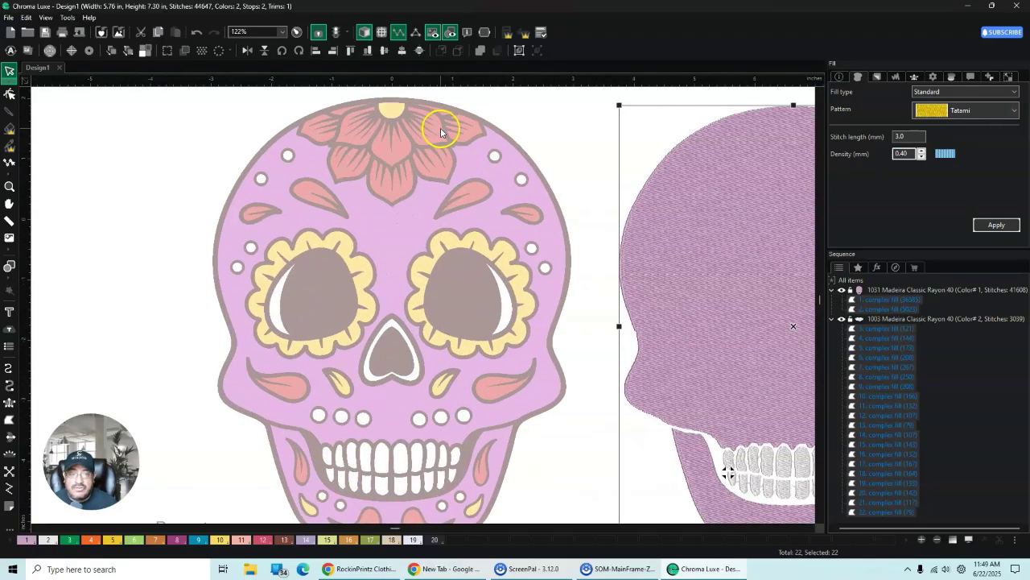
scroll(440, 134, "down", 1)
scroll(452, 121, "up", 2)
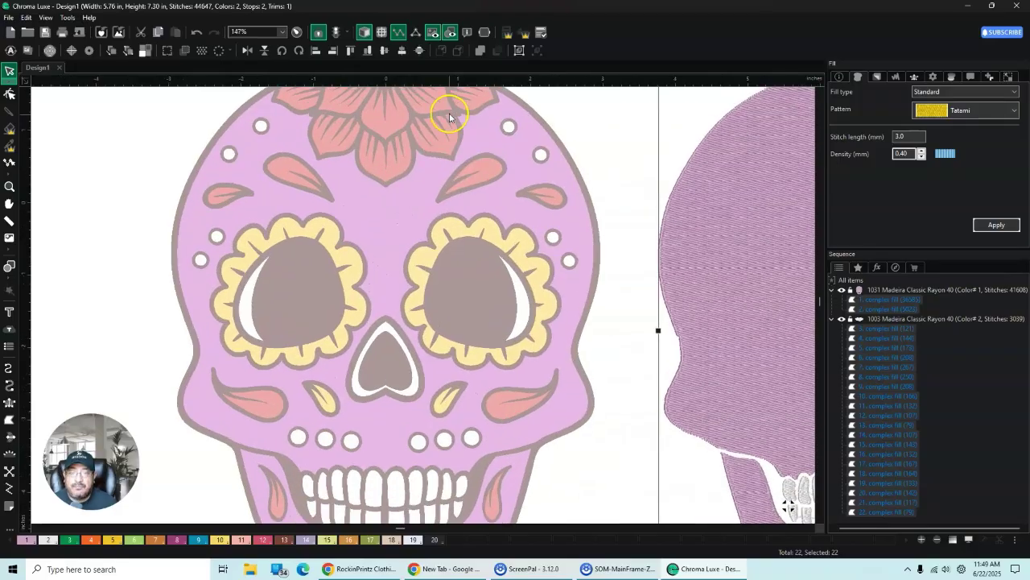
scroll(819, 95, "up", 3)
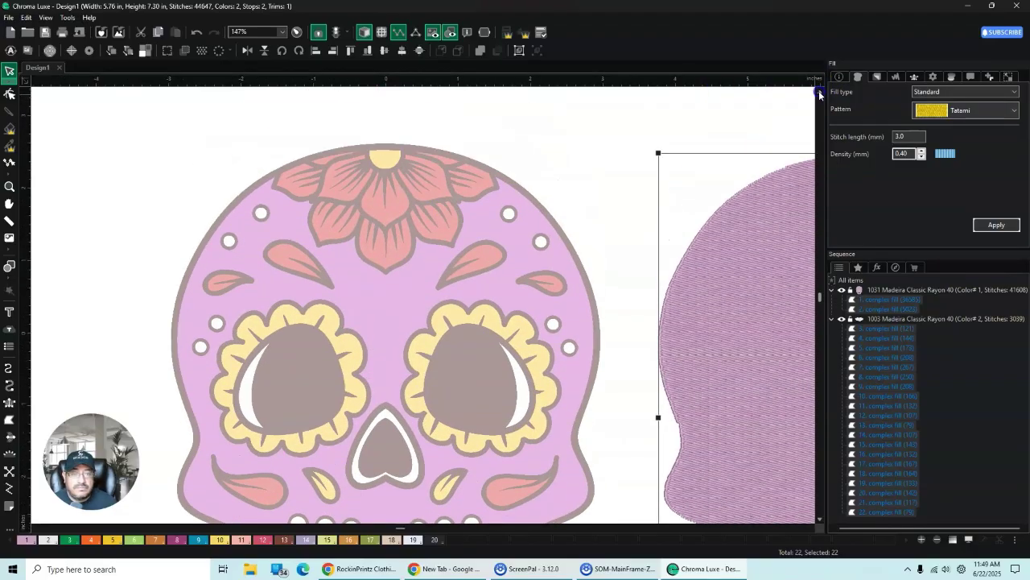
scroll(416, 299, "up", 2)
scroll(405, 298, "up", 1)
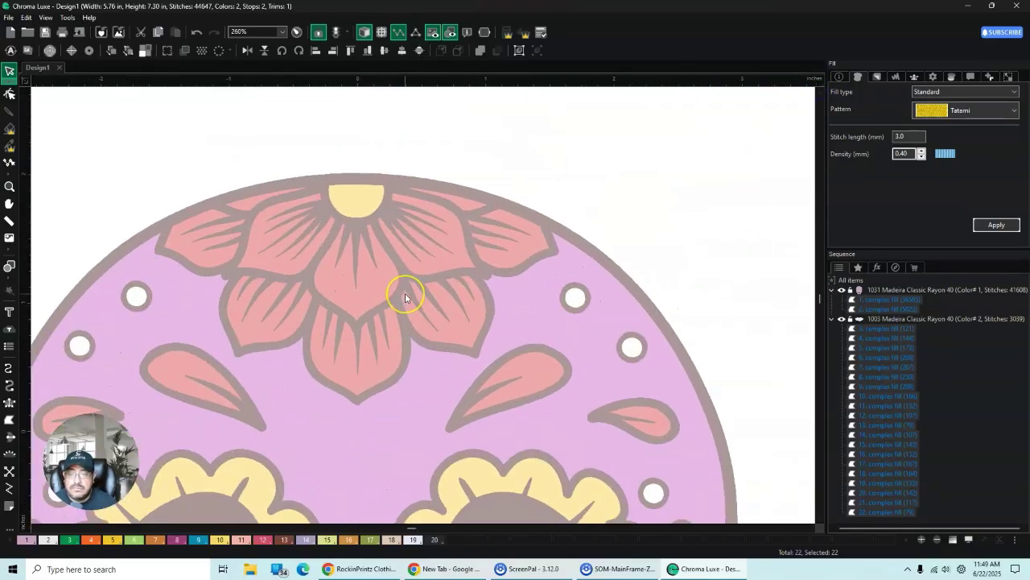
scroll(405, 297, "up", 1)
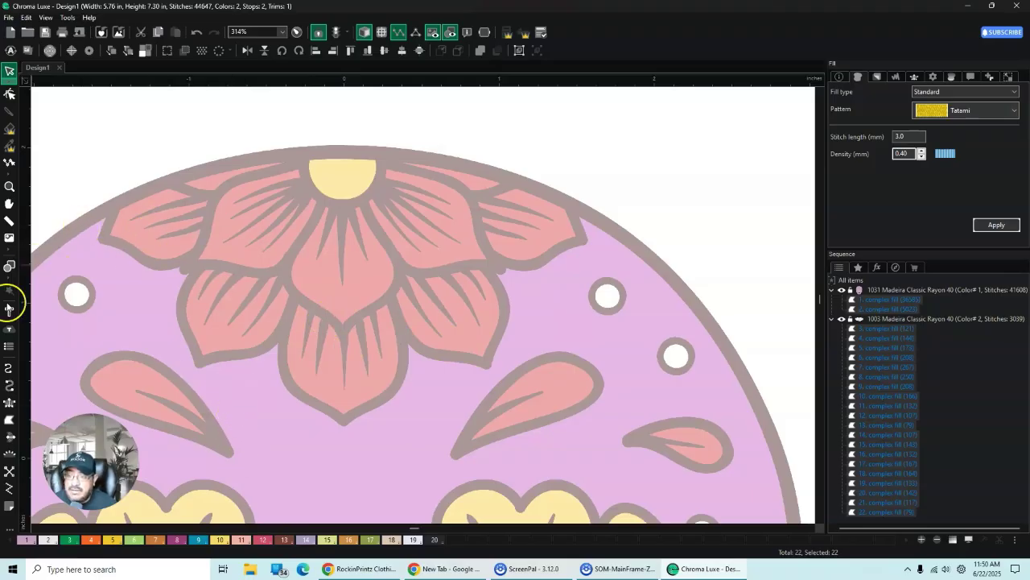
Step: Start a complex fill on the forehead flower, tracing the far-left petal's outer tip and lower edge to the notch beside the lower-left petal
left_click(10, 420)
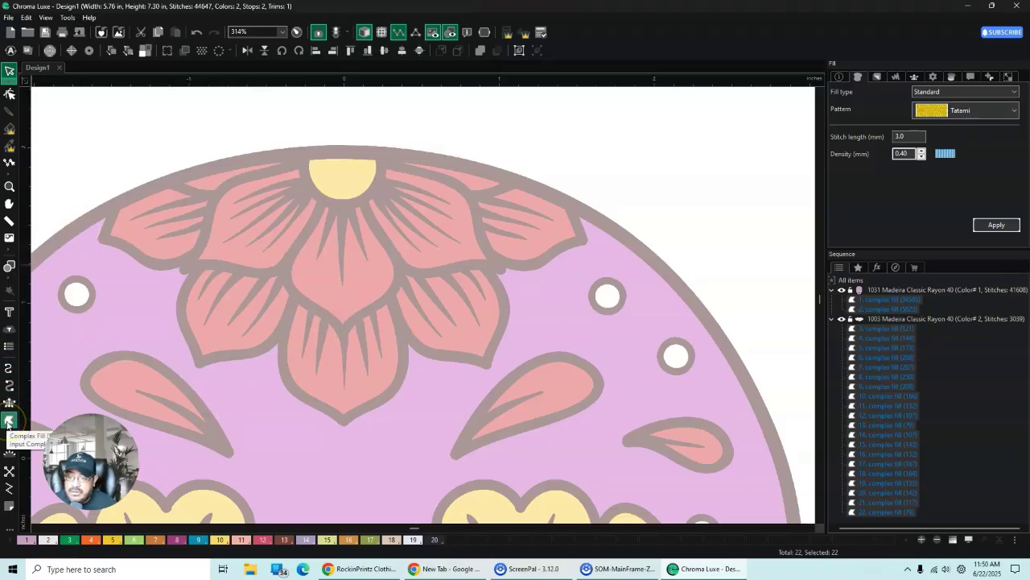
left_click(104, 217)
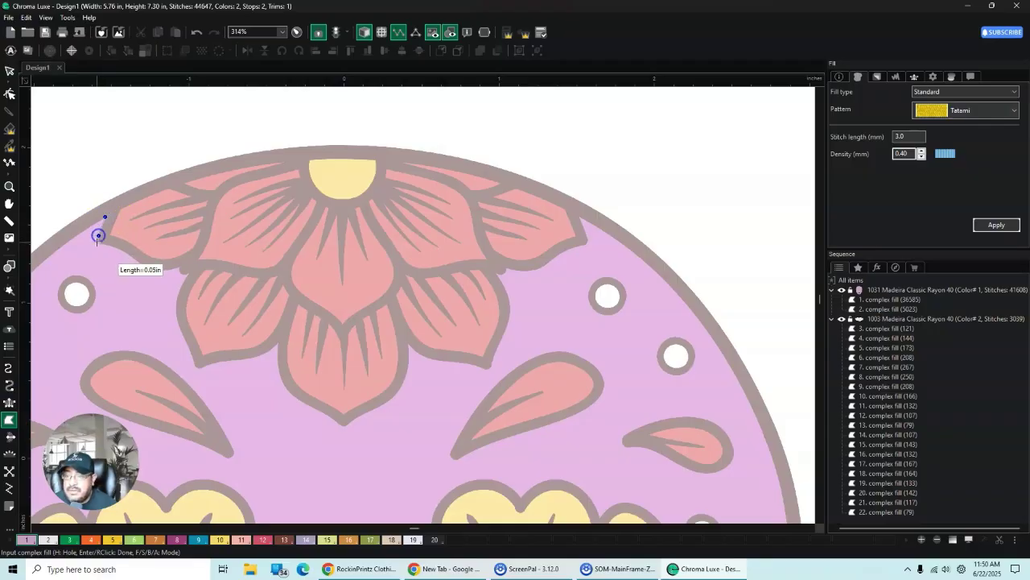
left_click(100, 242)
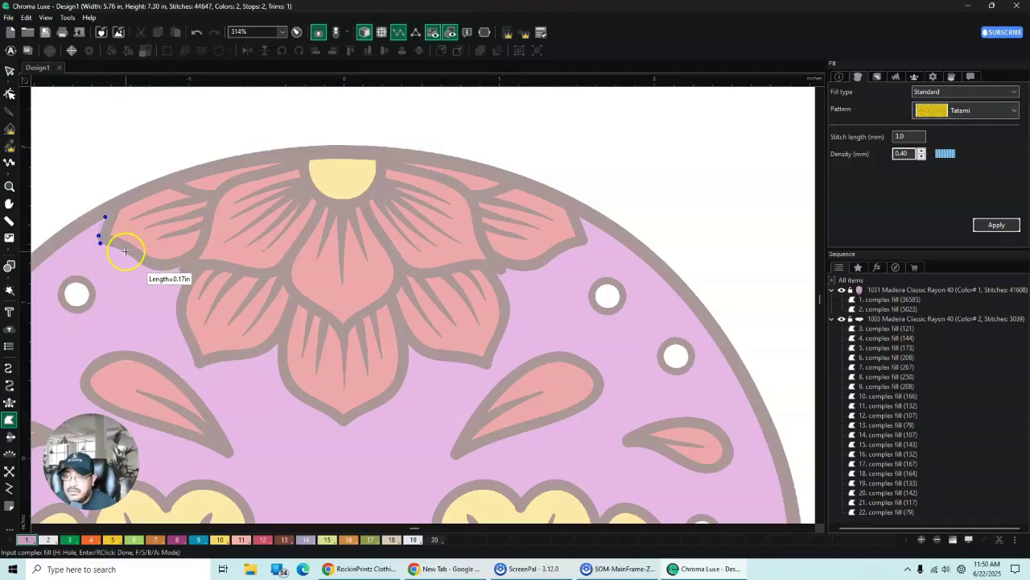
left_click(125, 252)
left_click(147, 266)
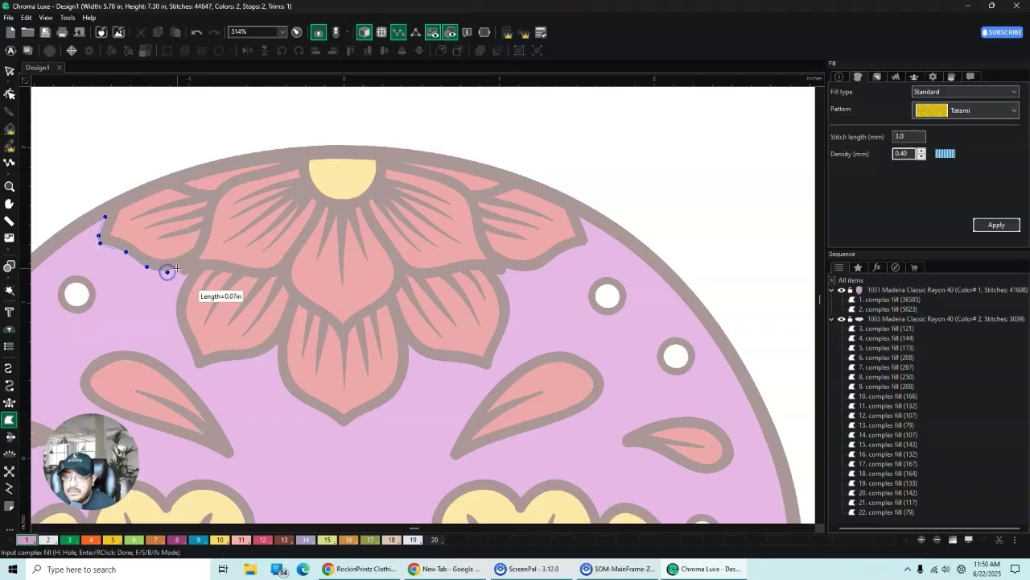
left_click(166, 271)
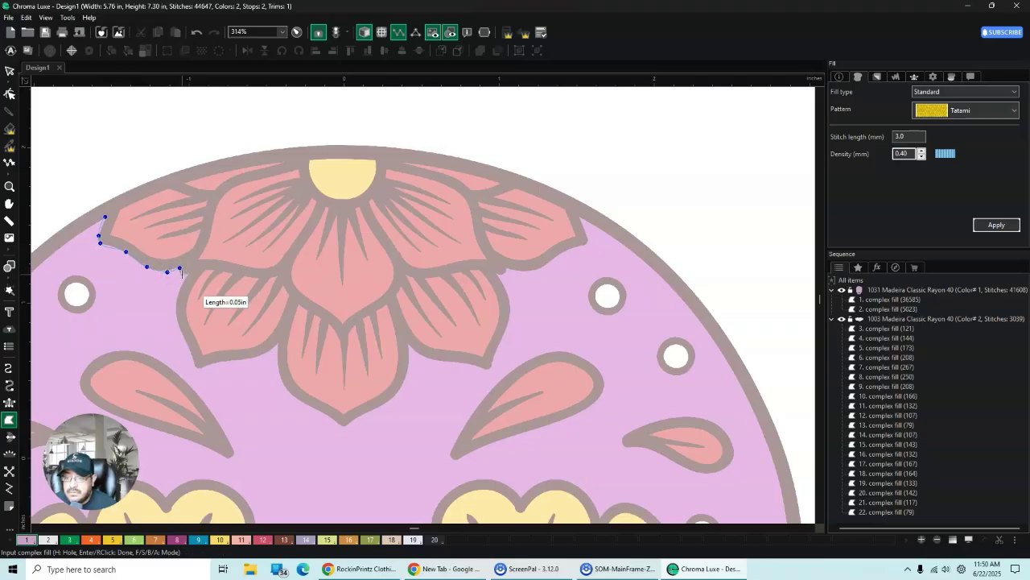
left_click(186, 274)
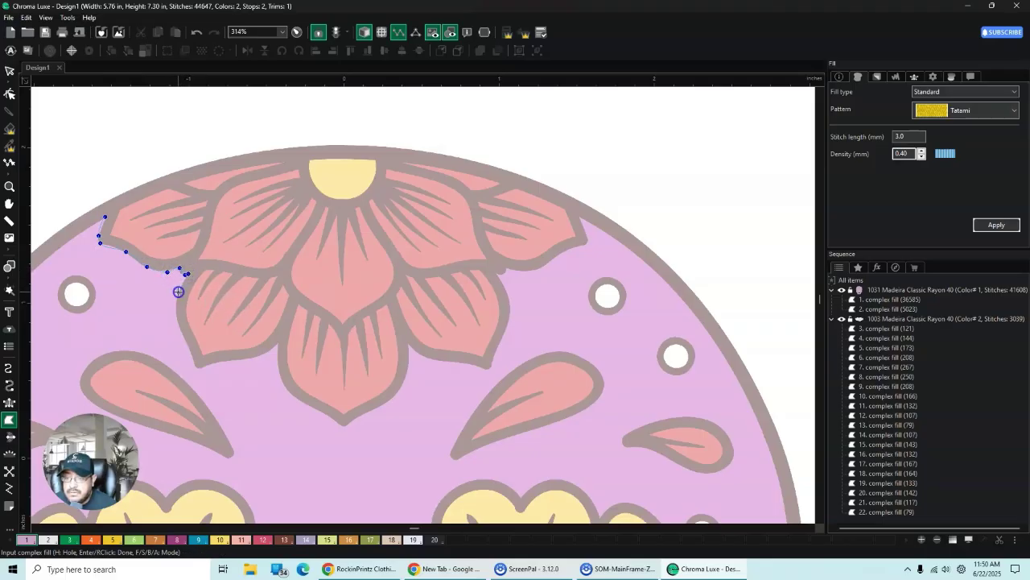
Step: Continue the flower's fill outline down the lower-left petal, around its tip and along its bottom edge to the bottom center petal
left_click(178, 291)
left_click(175, 317)
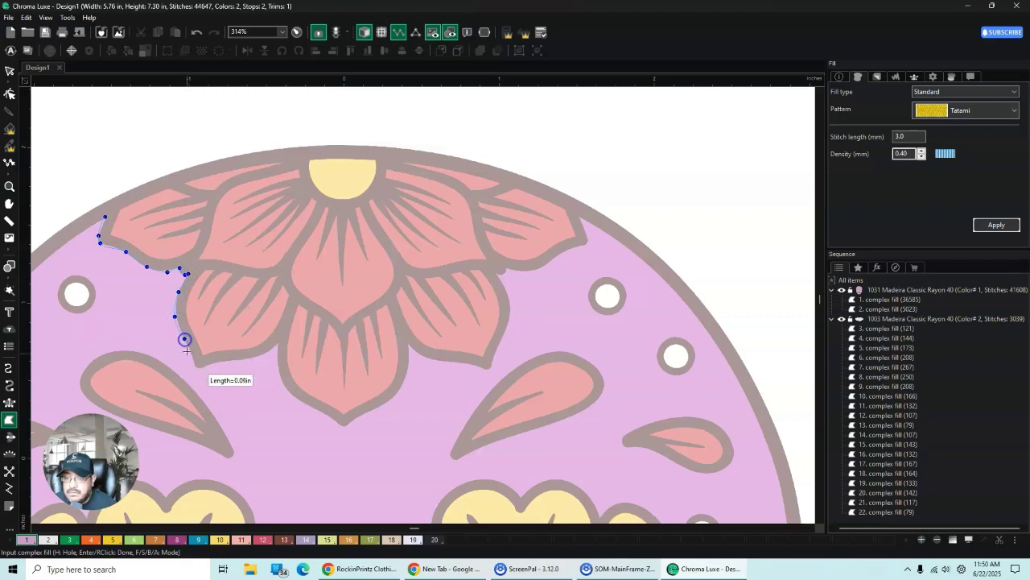
left_click(184, 338)
left_click(193, 361)
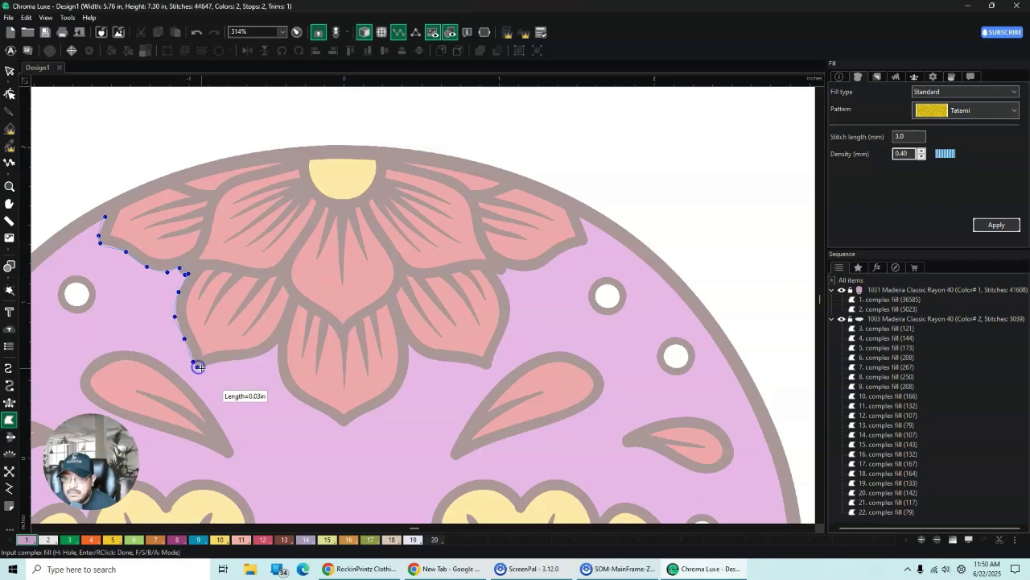
left_click(213, 362)
left_click(240, 359)
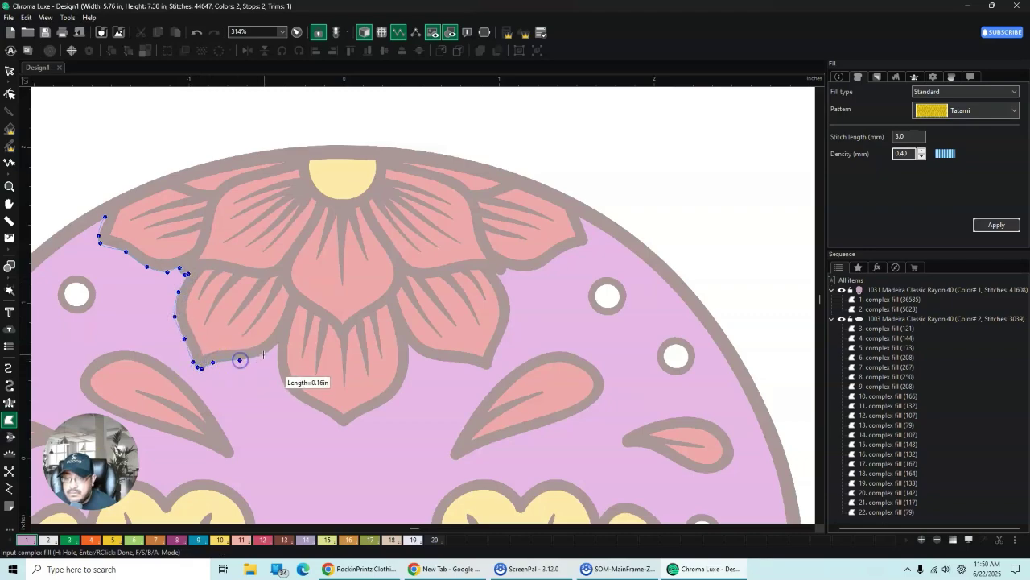
left_click(265, 353)
left_click(278, 341)
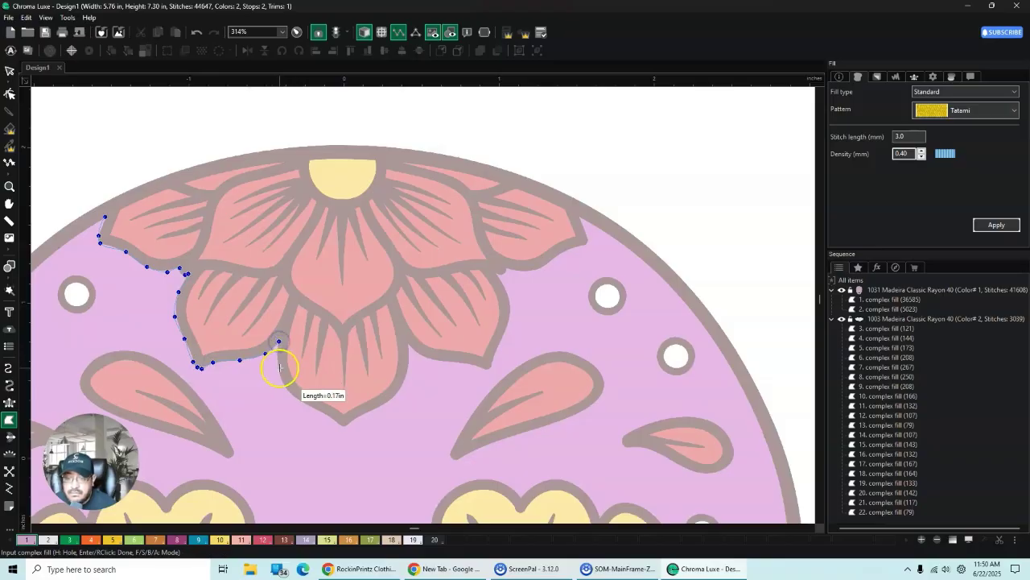
Step: Trace the flower's bottom center petal down its left side, around the pointed tip and up its right side to the next notch
left_click(279, 369)
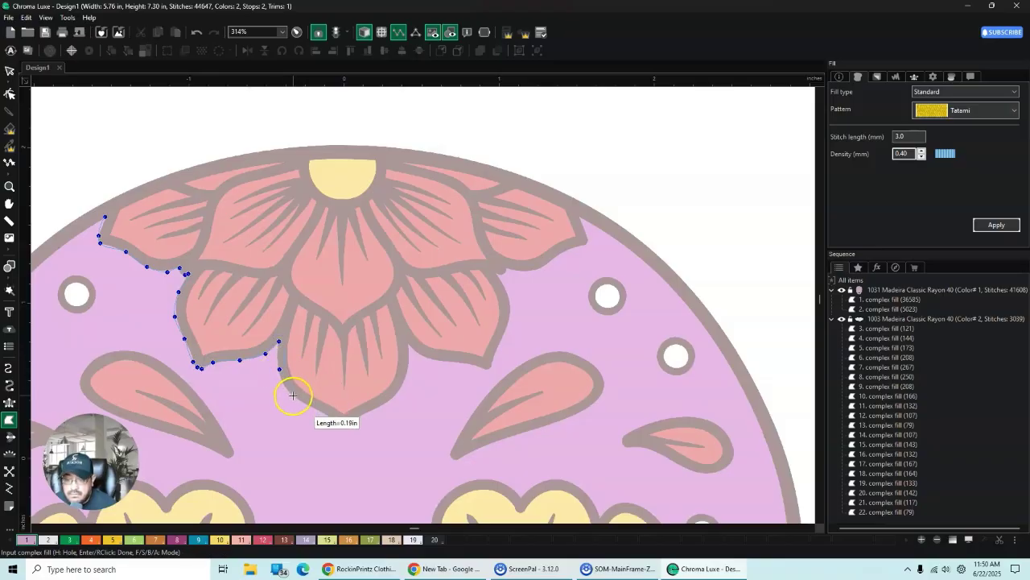
left_click(293, 396)
left_click(320, 411)
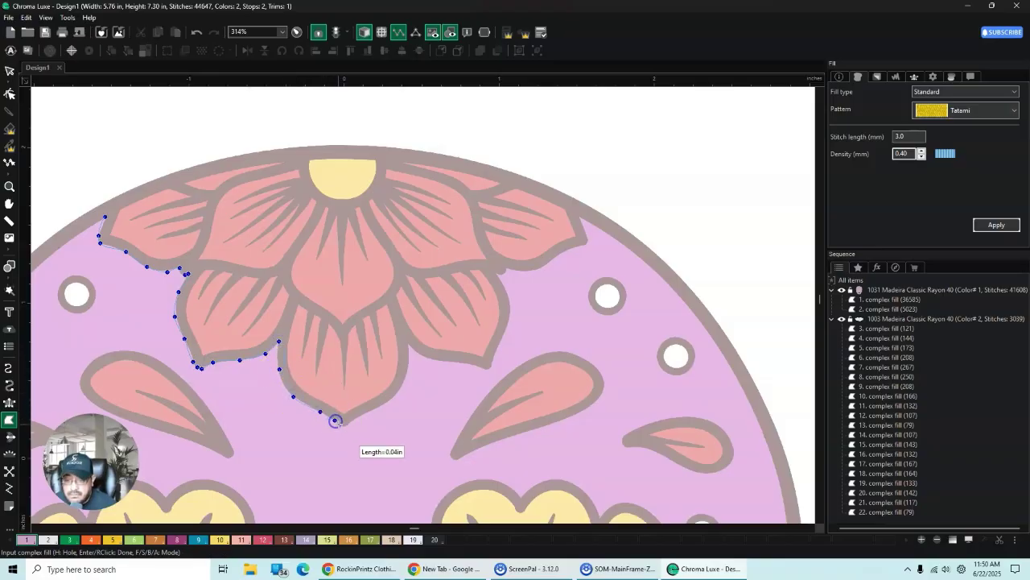
left_click(335, 421)
left_click(342, 424)
left_click(348, 423)
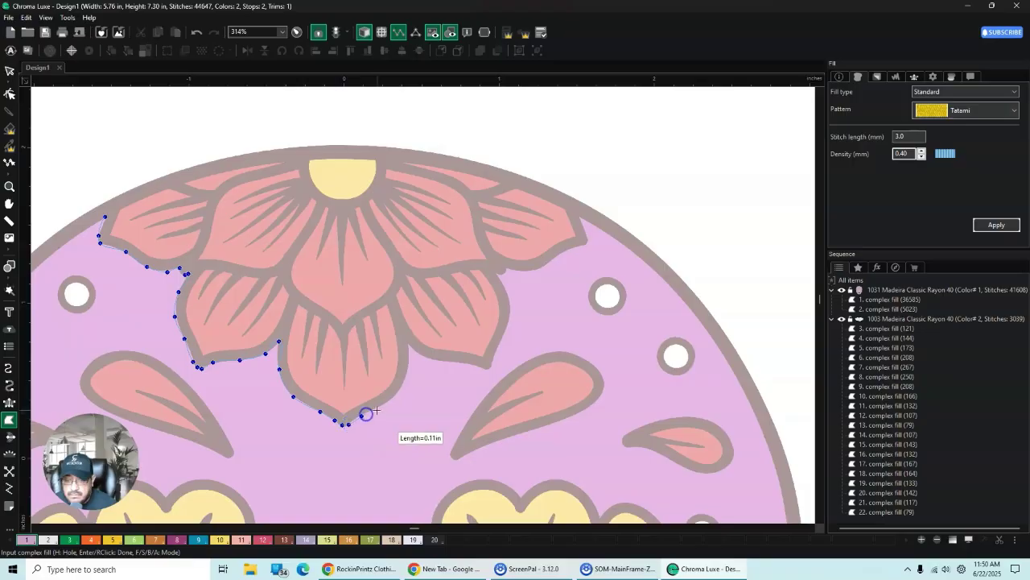
left_click(362, 415)
left_click(388, 402)
left_click(401, 386)
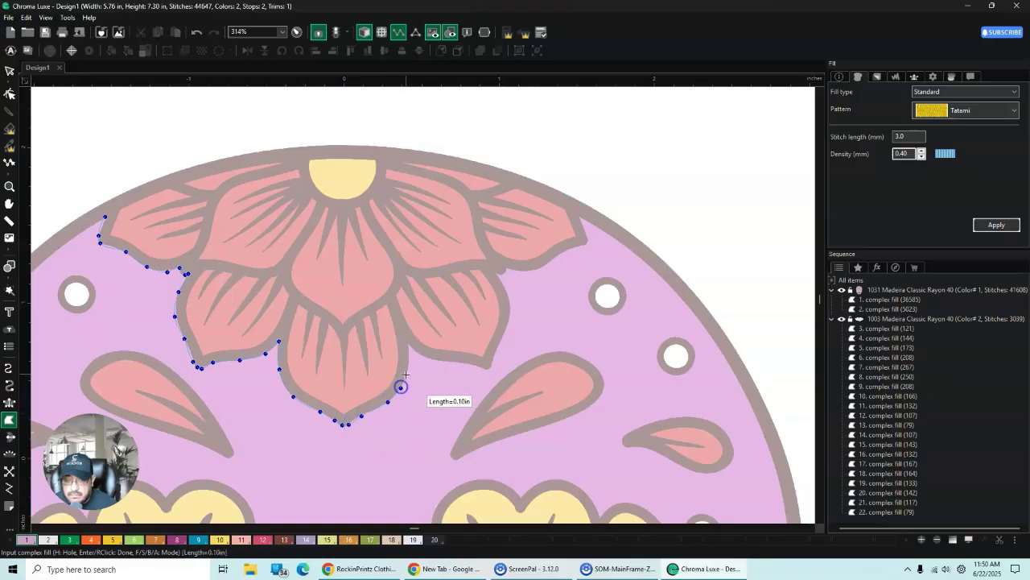
left_click(407, 370)
left_click(409, 357)
left_click(409, 347)
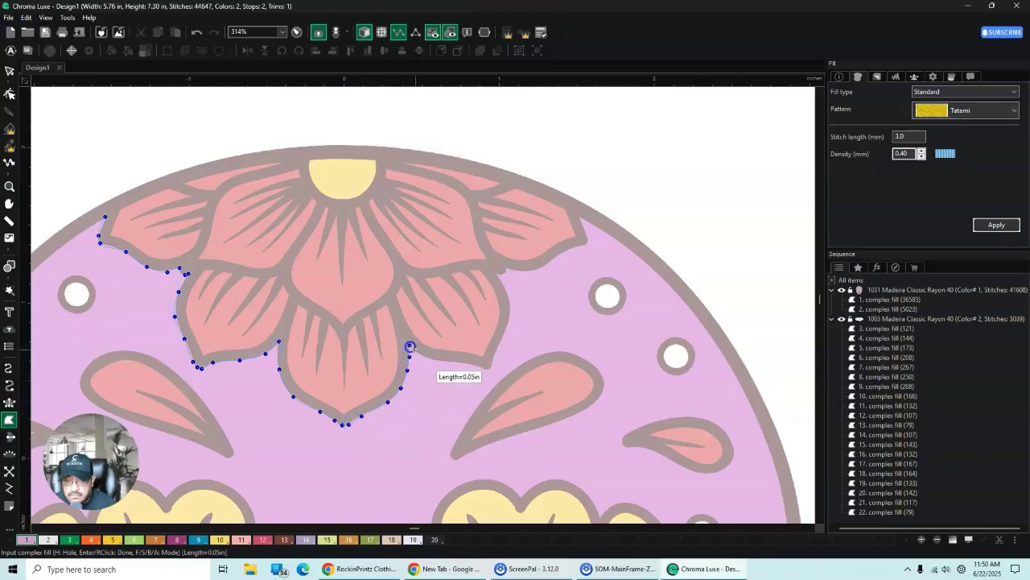
Step: Continue the outline along the lower-right petal's bottom edge, around its tip and up its outer side to the notch beneath the far-right petal
left_click(421, 354)
left_click(447, 360)
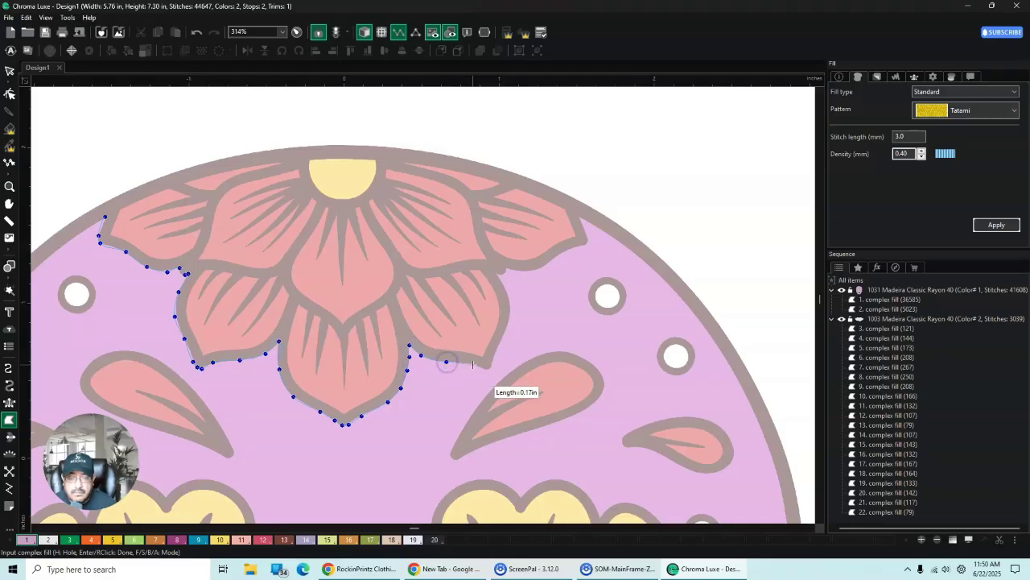
left_click(473, 364)
left_click(485, 367)
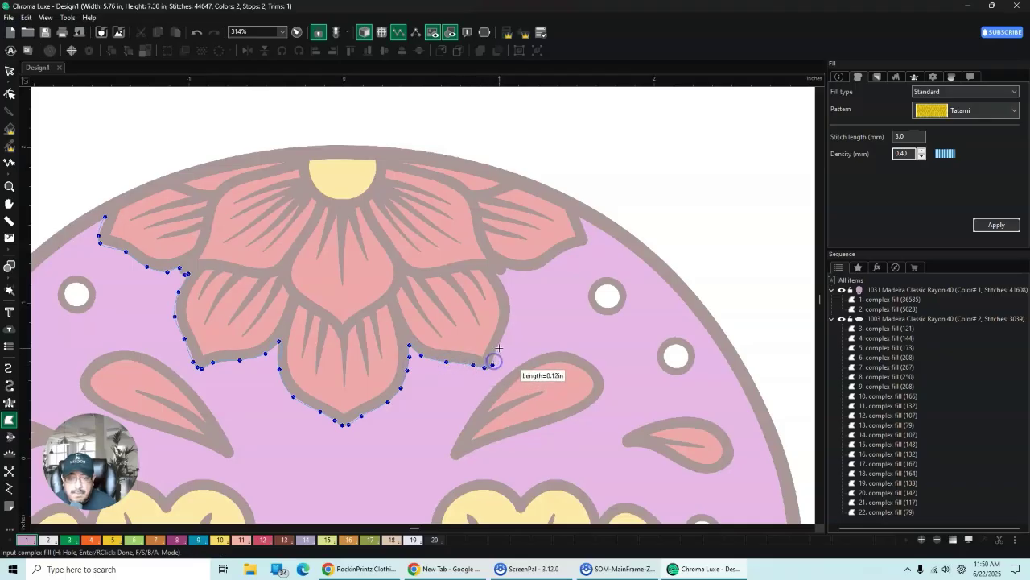
left_click(499, 347)
left_click(510, 319)
left_click(510, 299)
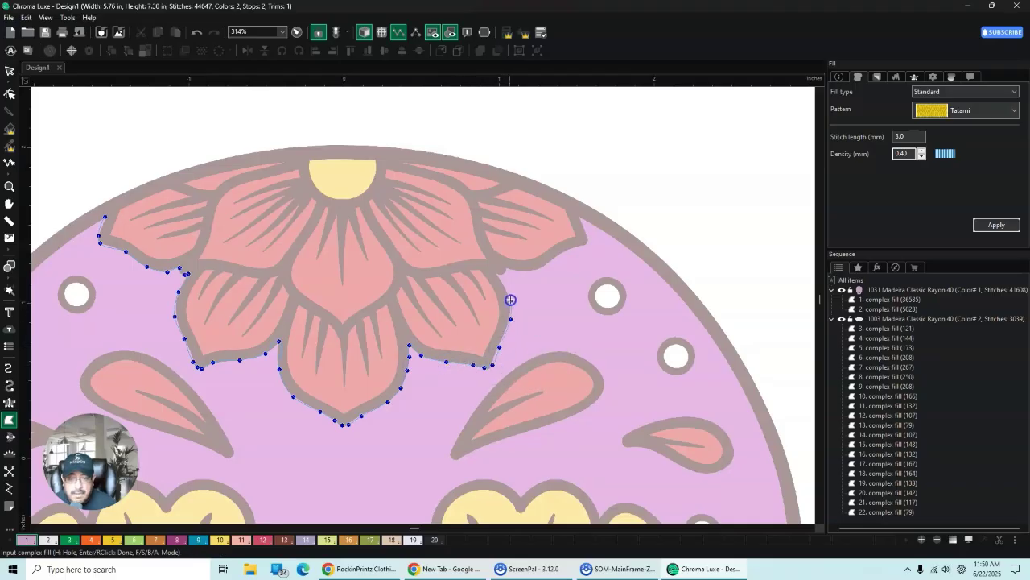
left_click(502, 282)
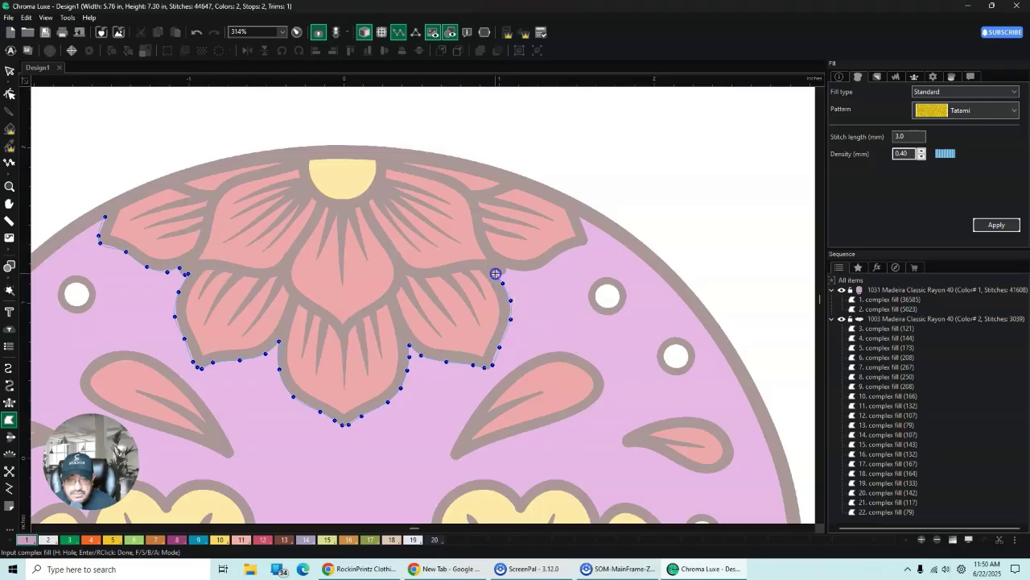
left_click(496, 273)
left_click(506, 271)
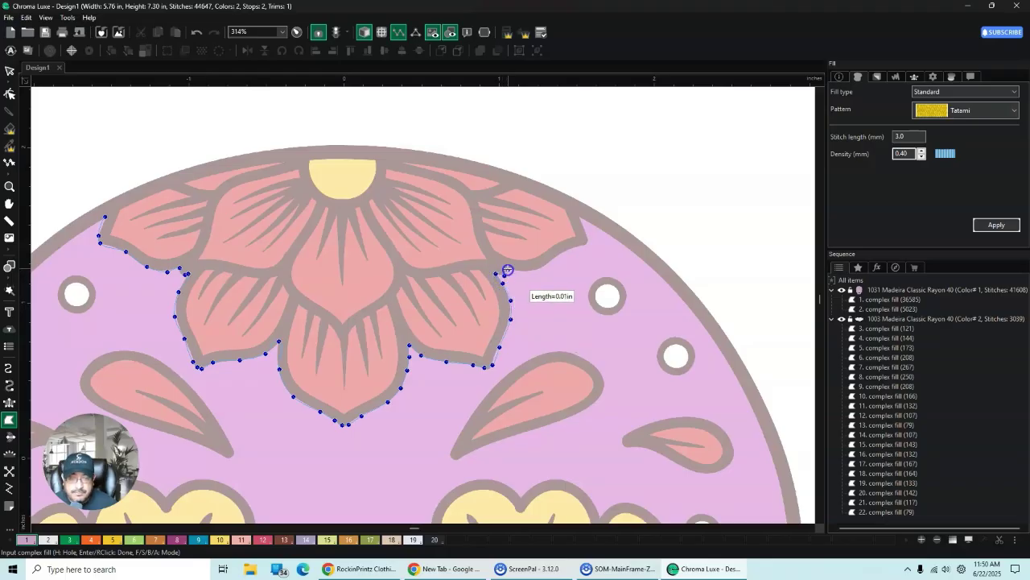
Step: Trace the forehead flower's far-right petal along its lower edge and out to its pointed tip
left_click(522, 270)
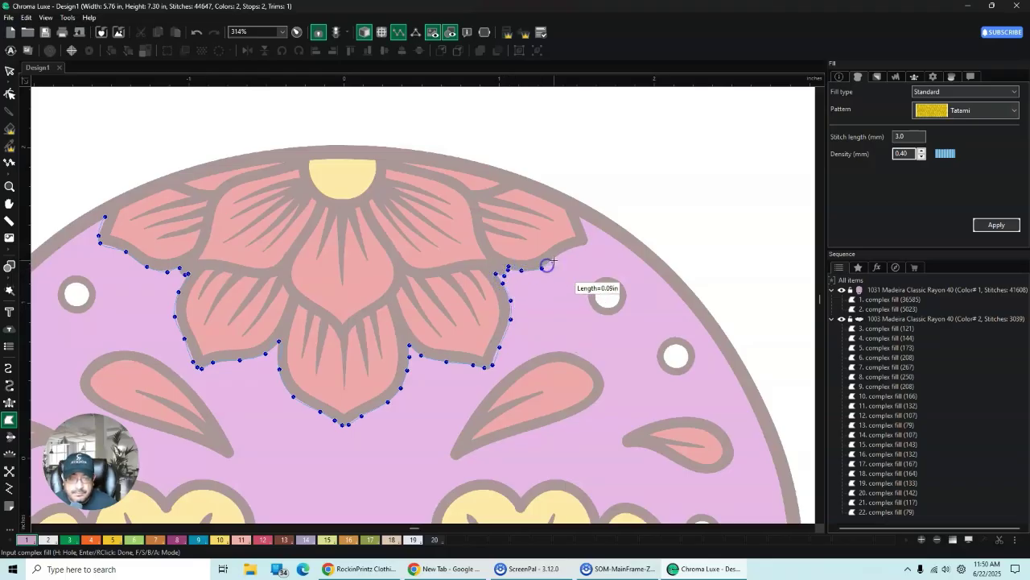
left_click(542, 267)
left_click(562, 253)
left_click(583, 244)
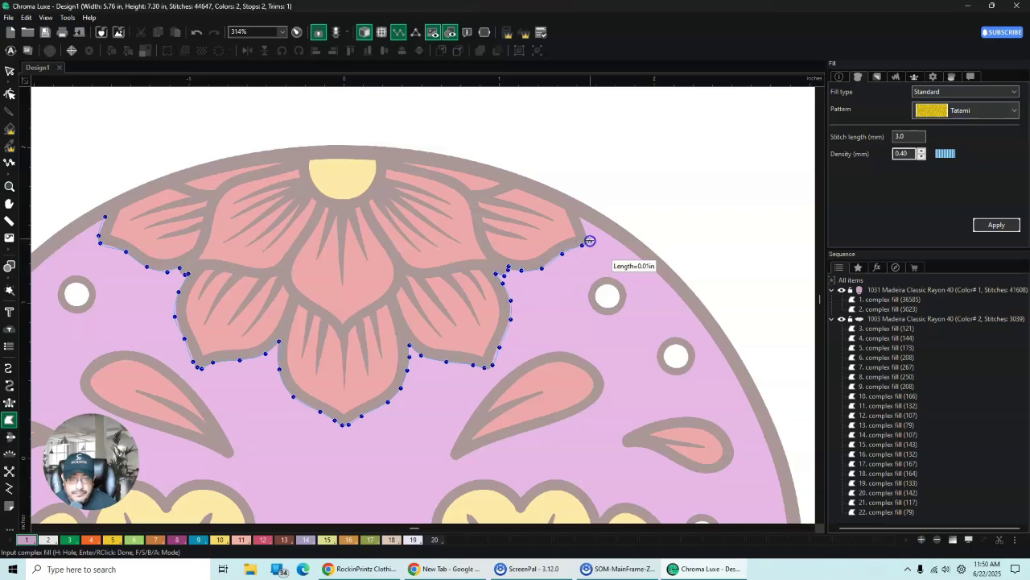
left_click(589, 240)
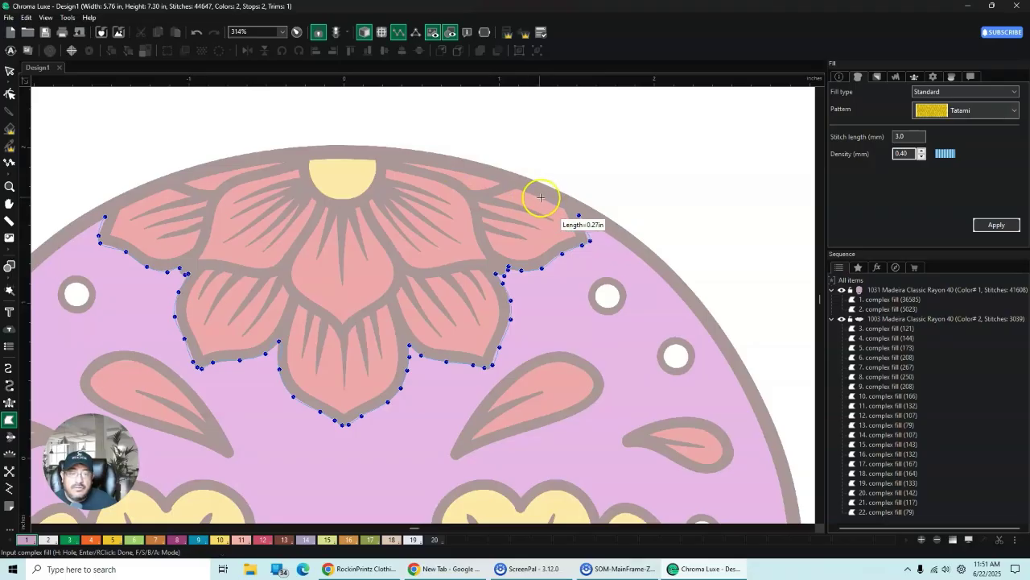
Step: Run the outline along the flower's top edge beneath the skull border back to the starting point and finish the complex fill
left_click(533, 192)
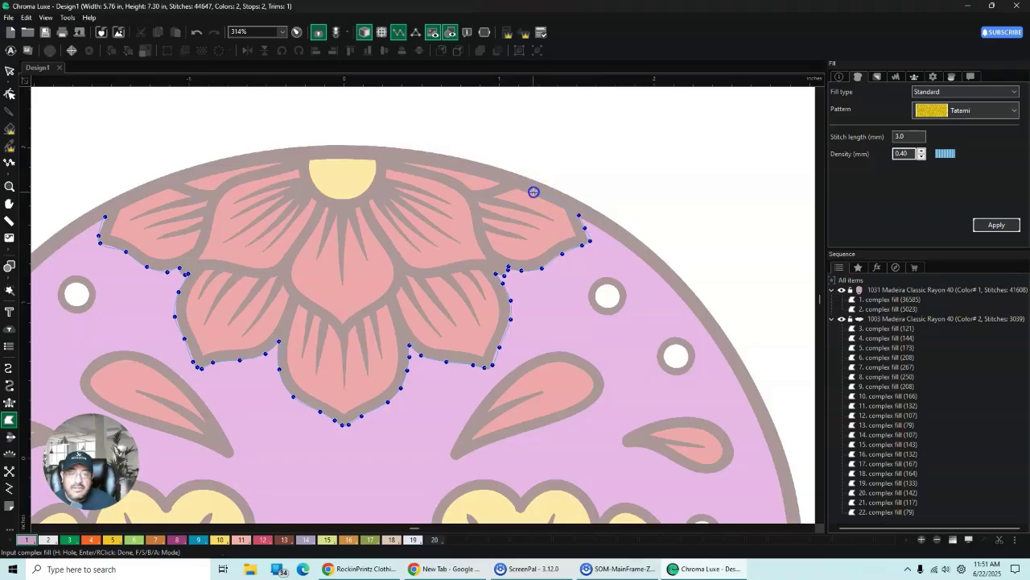
left_click(442, 166)
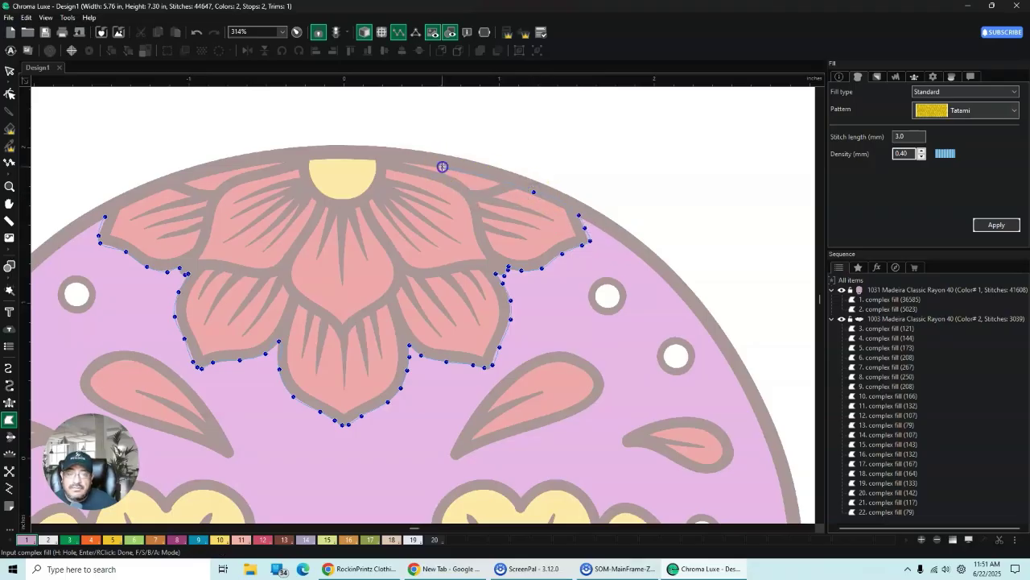
left_click(371, 159)
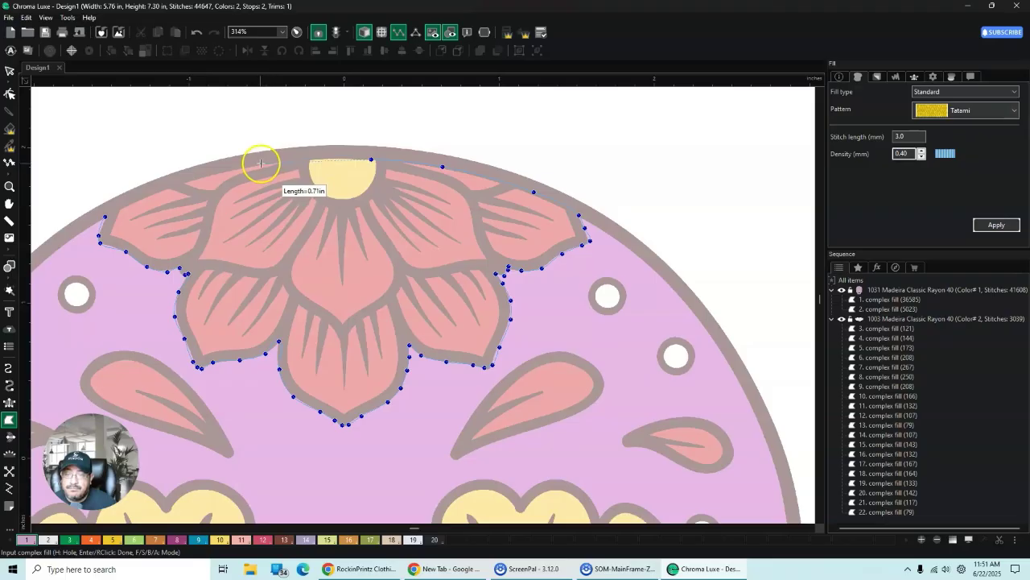
left_click(162, 191)
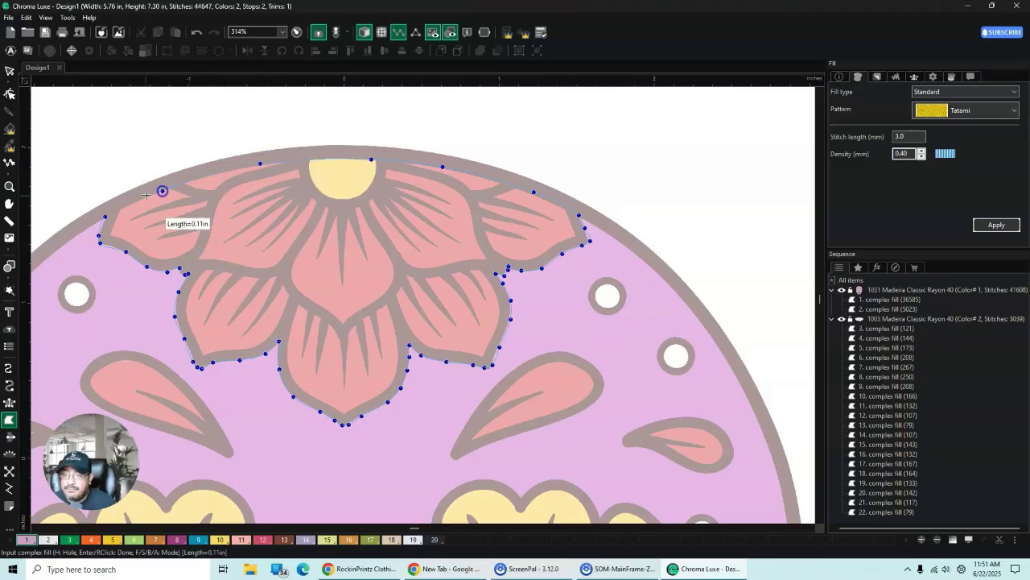
left_click(104, 216)
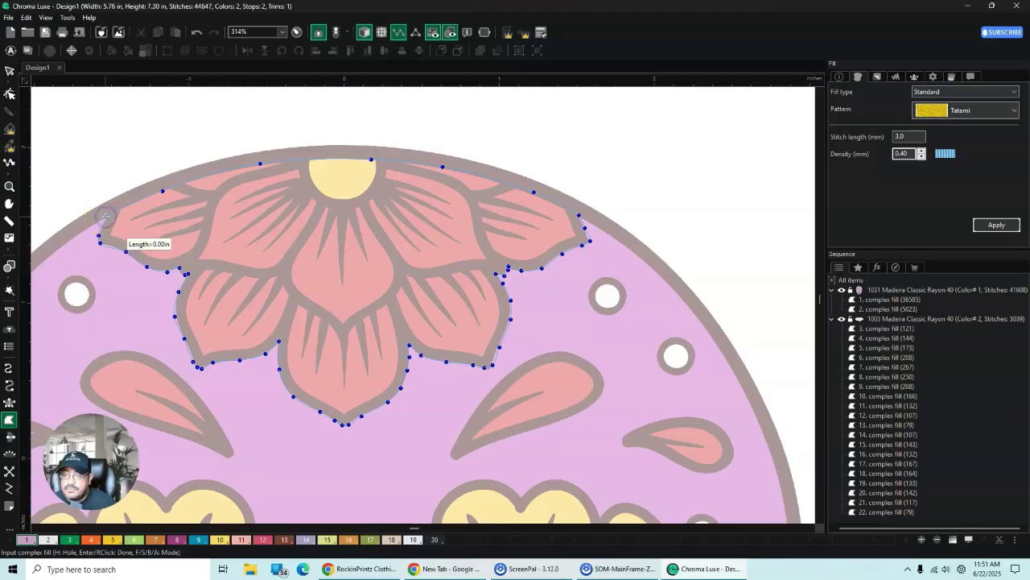
left_click(9, 71)
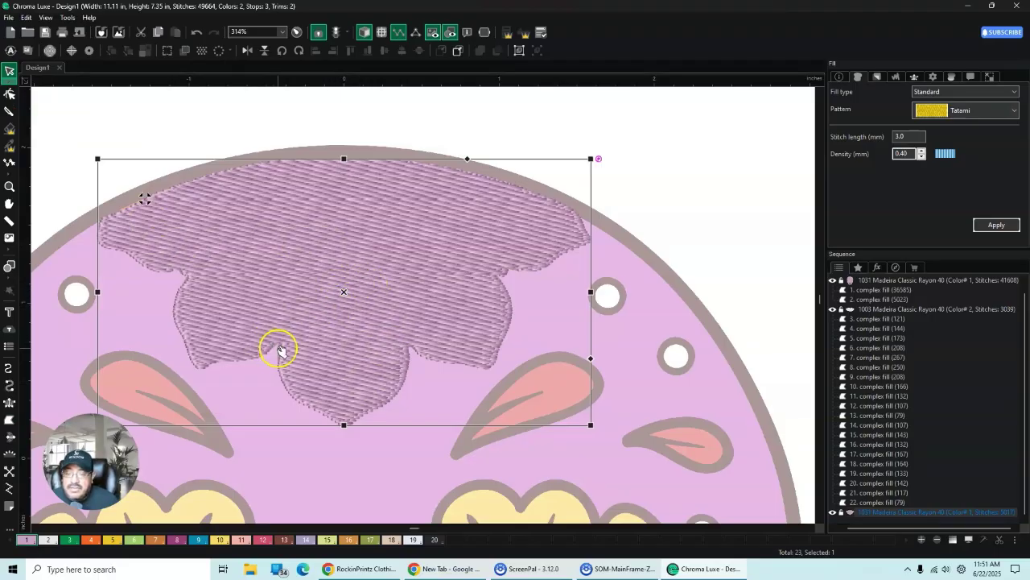
left_click(173, 105)
right_click(318, 211)
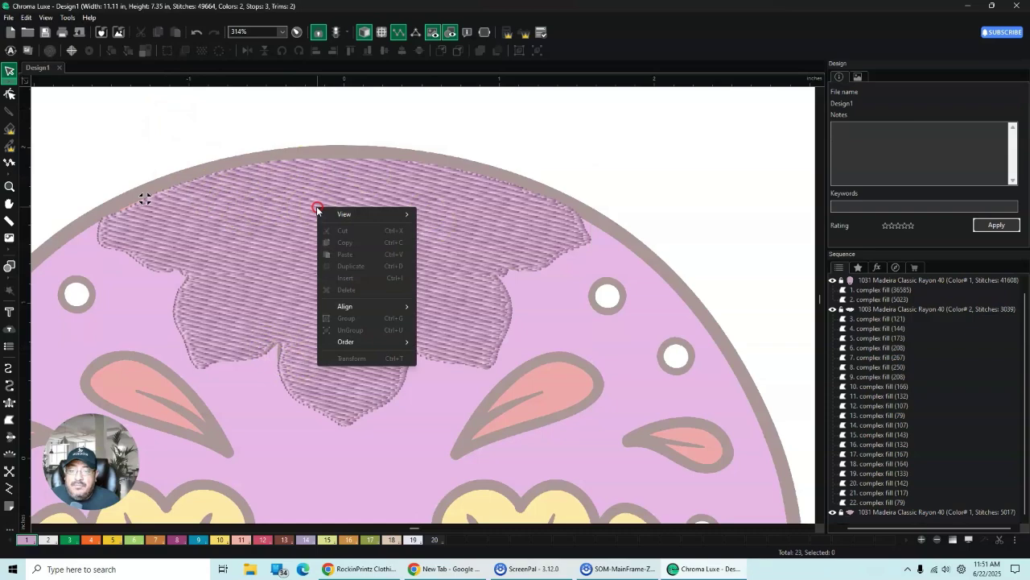
left_click(324, 139)
left_click(283, 281)
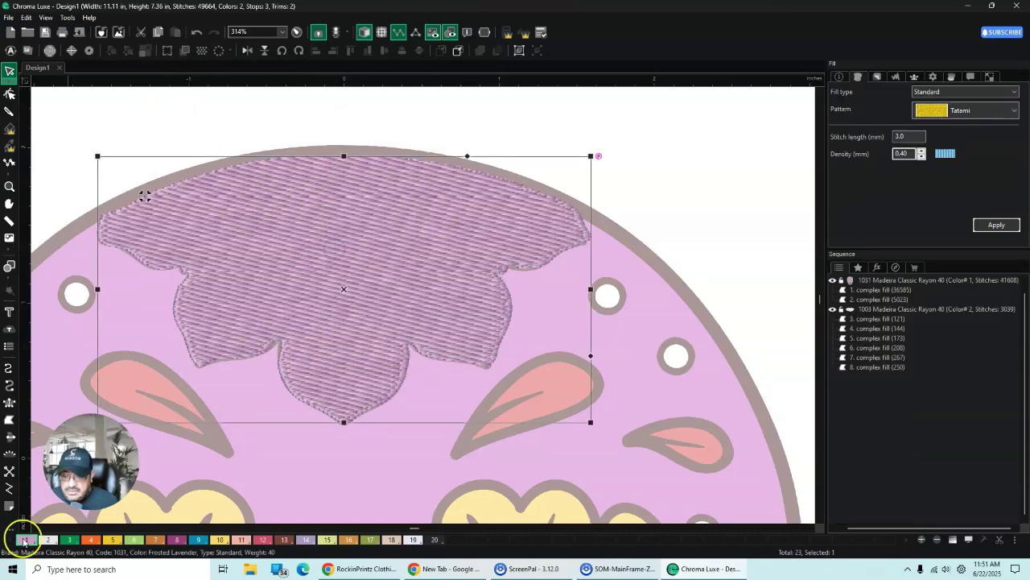
double_click(49, 540)
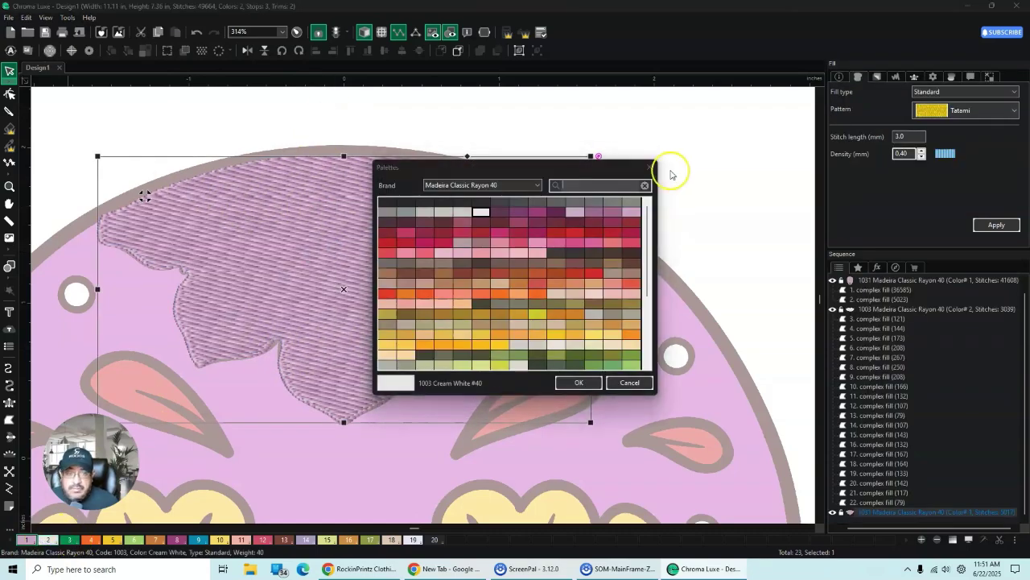
left_click(646, 168)
double_click(73, 539)
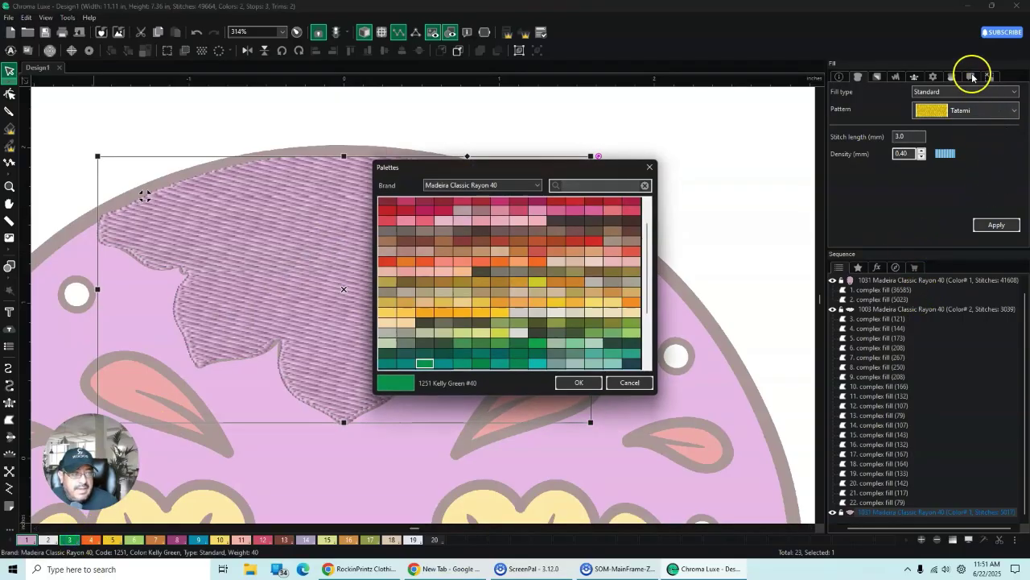
left_click(649, 167)
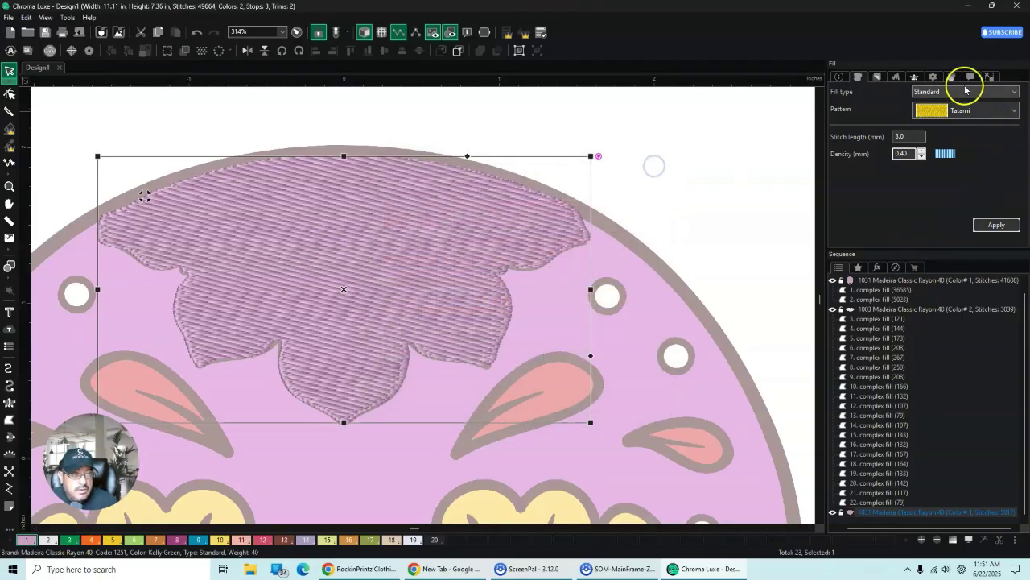
Step: Assign the selected forehead flower fill to color 3
left_click(972, 77)
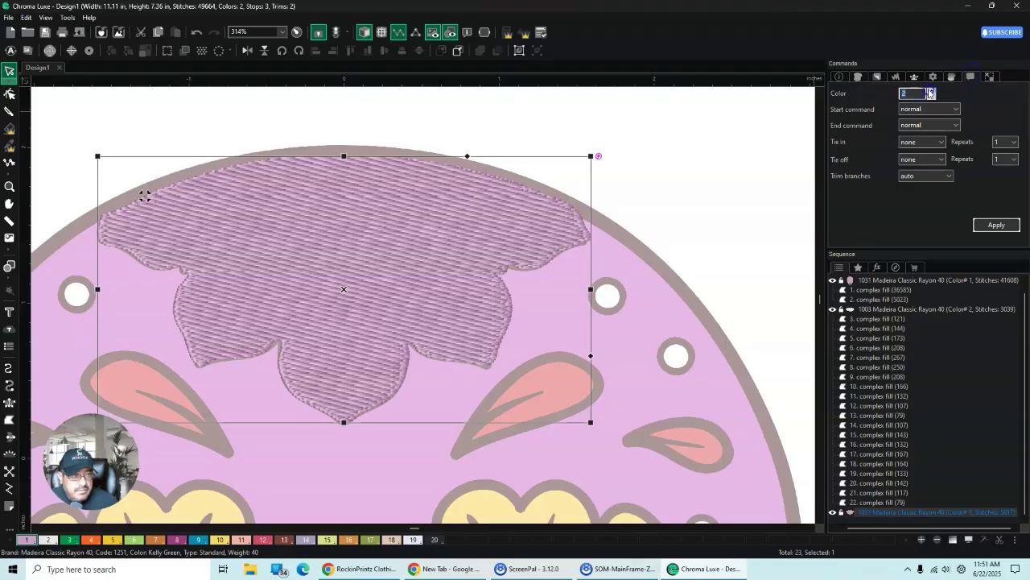
left_click(997, 224)
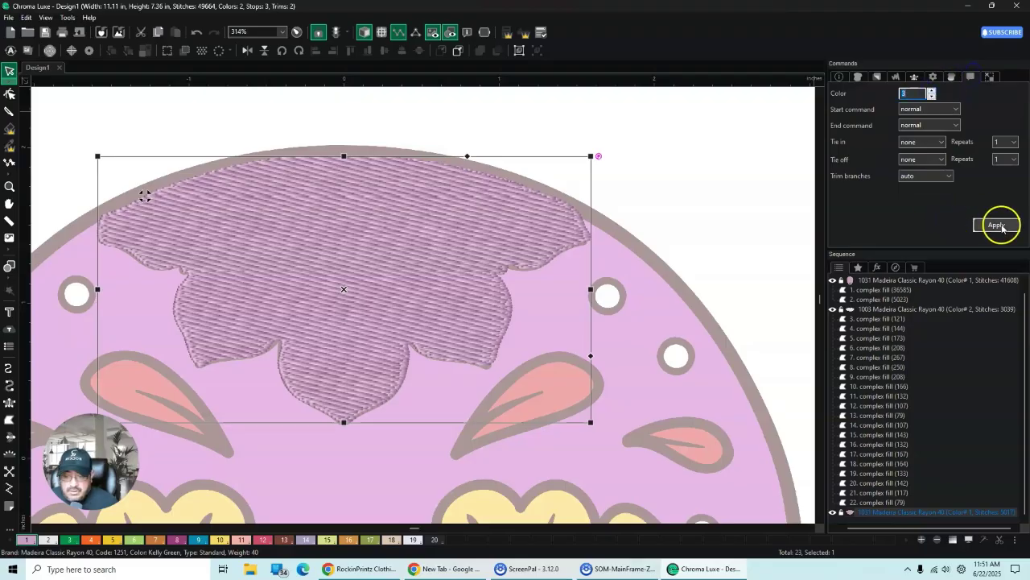
left_click(999, 226)
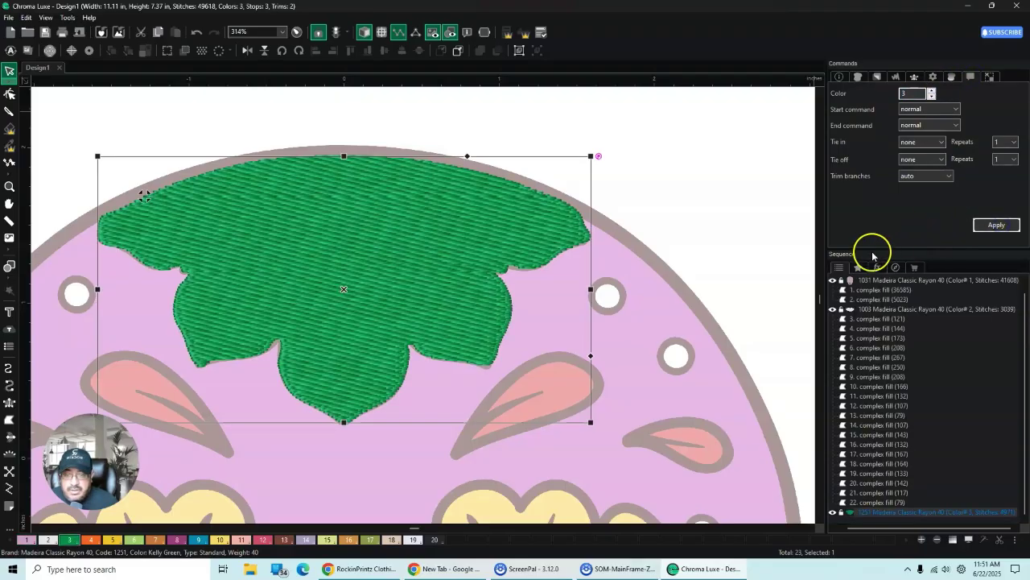
Step: Change thread color 3 from the Madeira Classic Rayon 40 palette to the black thread 1000
double_click(69, 539)
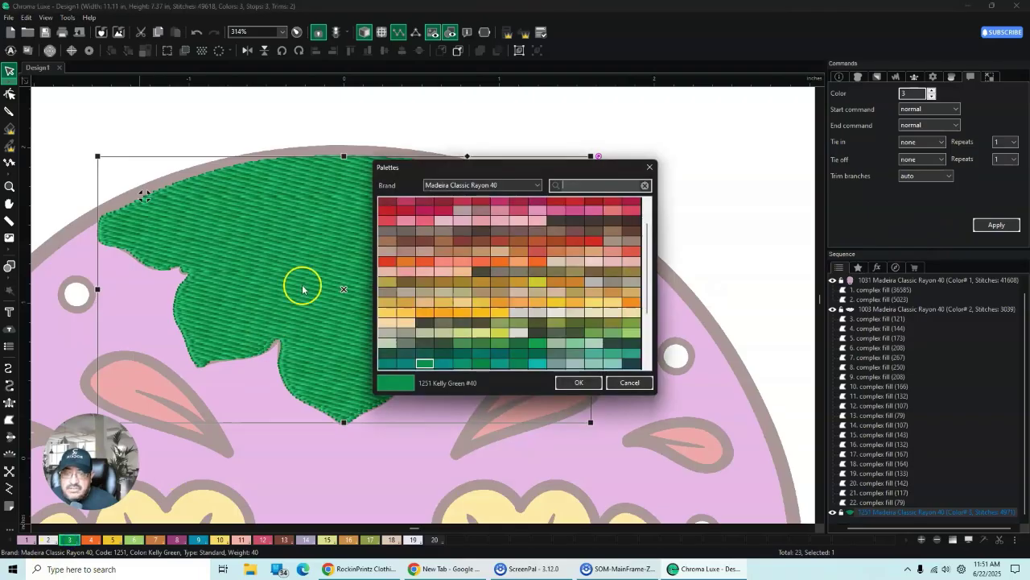
scroll(532, 278, "up", 2)
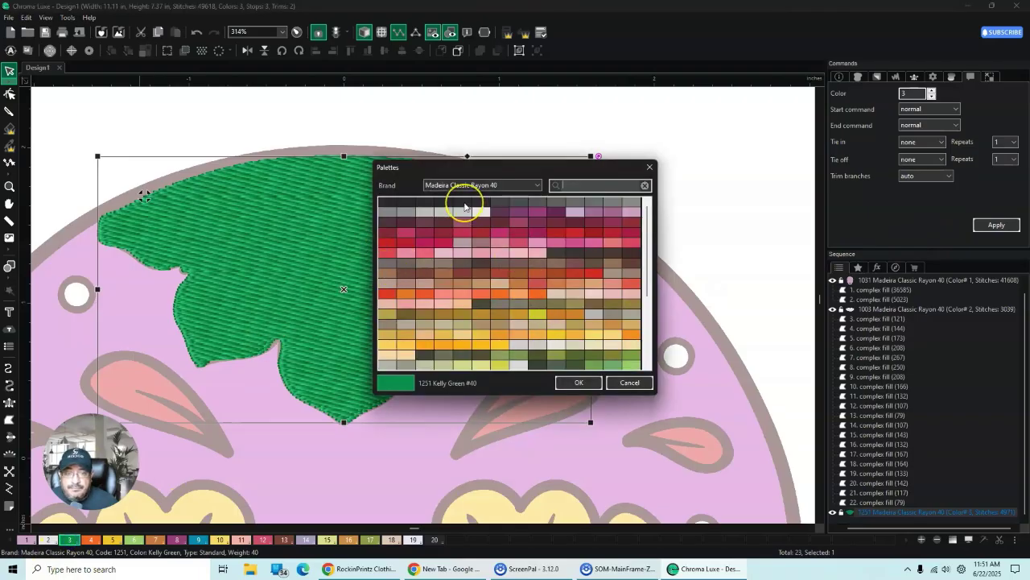
left_click(464, 206)
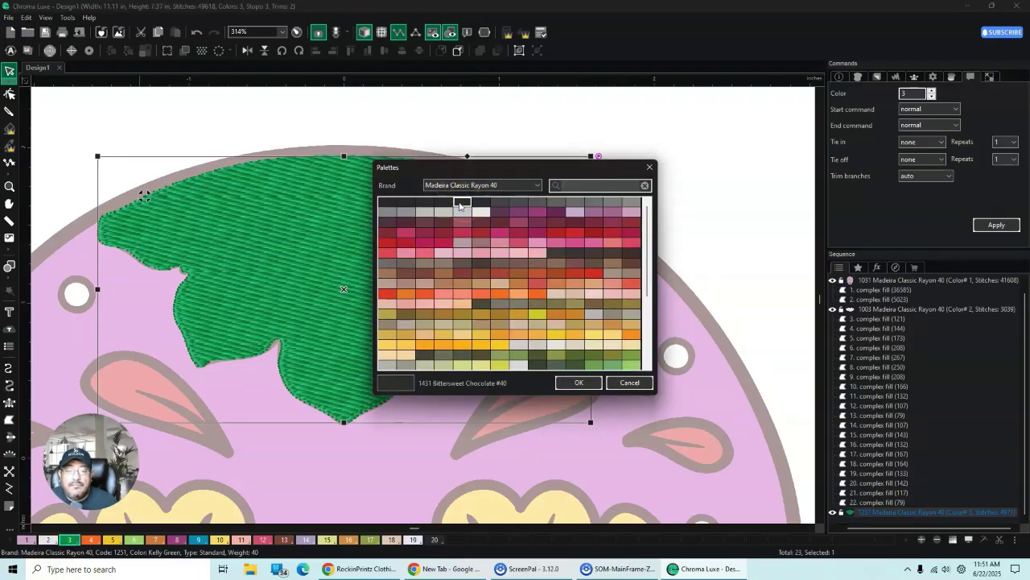
left_click(574, 383)
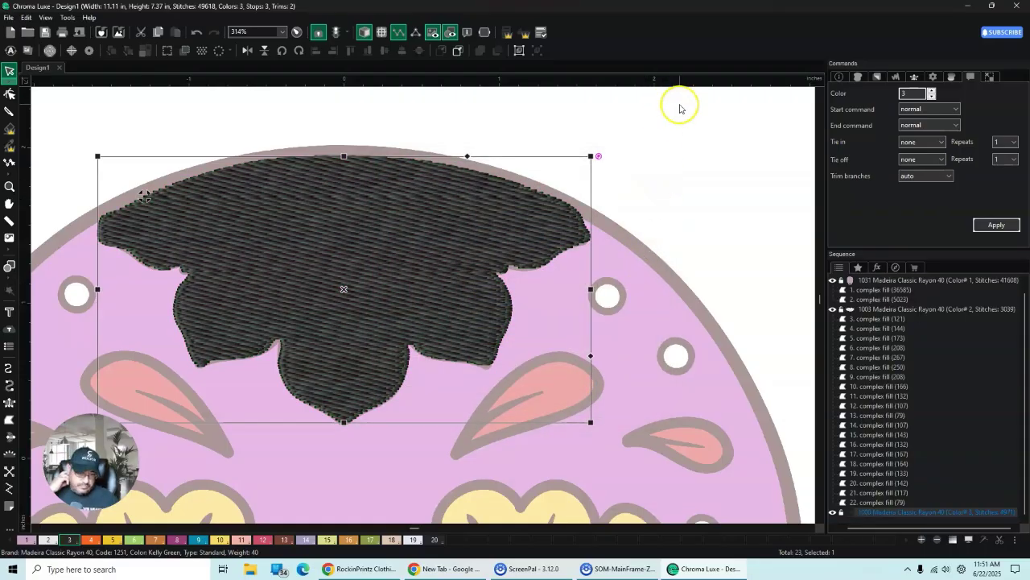
Step: Move the black flower fill off the artwork onto the top center of the stitched skull base beside it
scroll(594, 166, "down", 5)
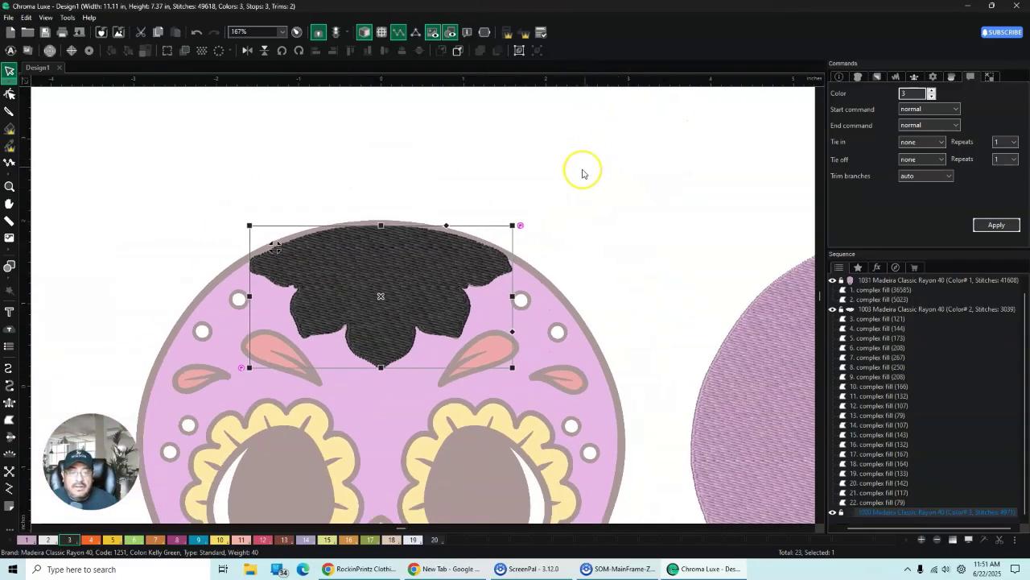
scroll(574, 179, "down", 1)
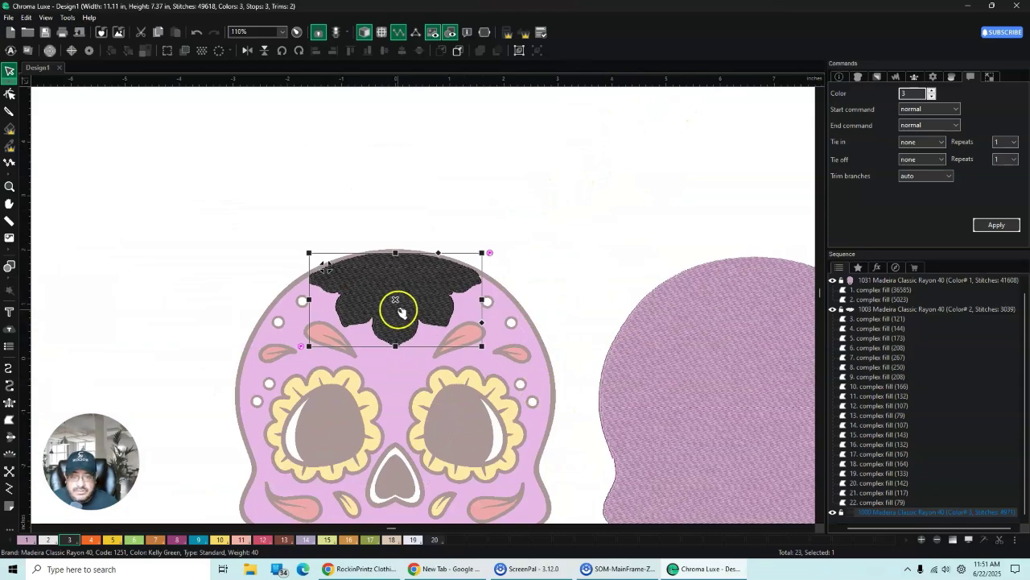
left_click_drag(393, 310, 754, 316)
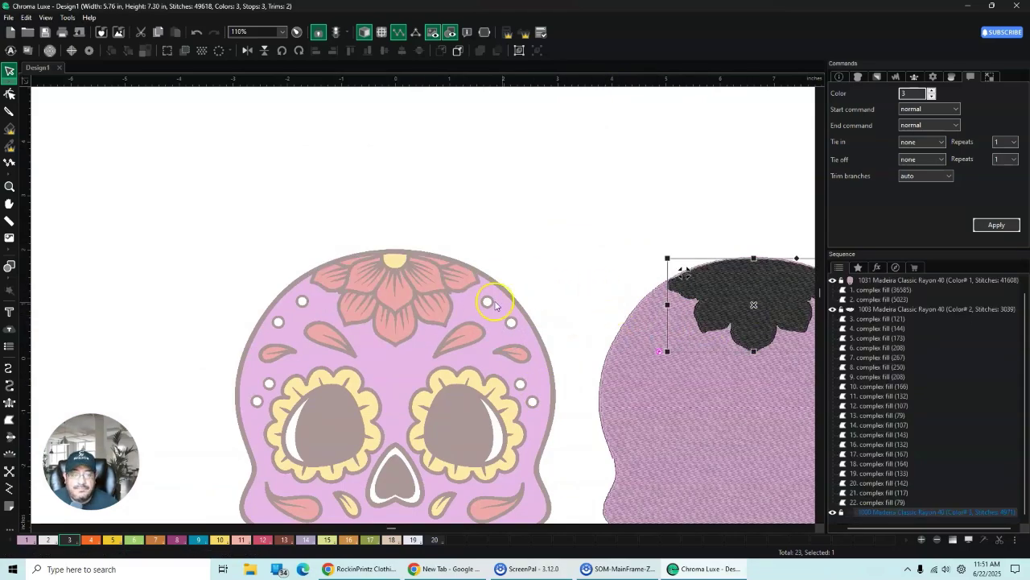
Step: Start a complex fill on the flower's yellow half-round center, tracing its straight top edge and right-hand curve
scroll(487, 306, "up", 4)
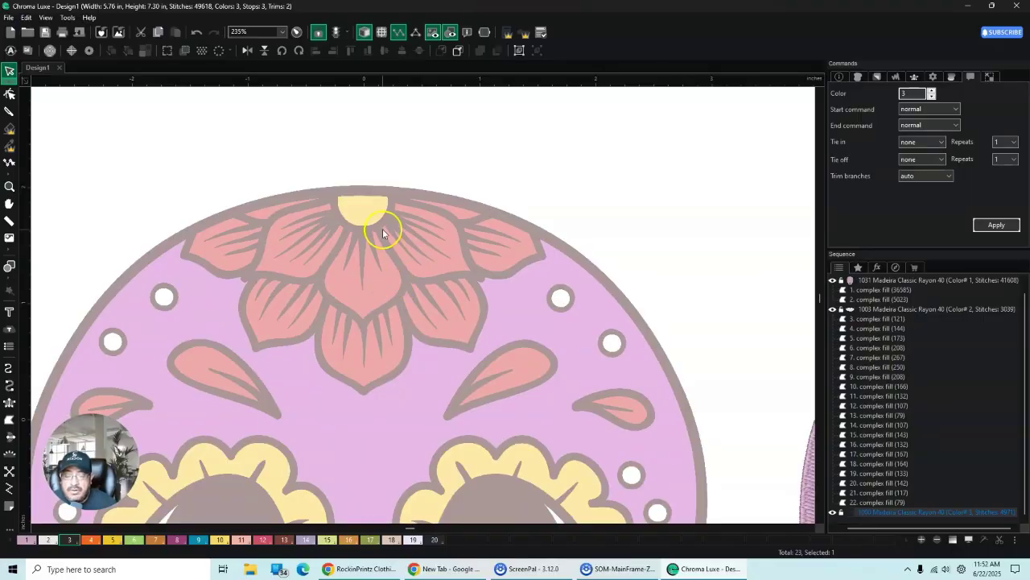
scroll(383, 233, "up", 1)
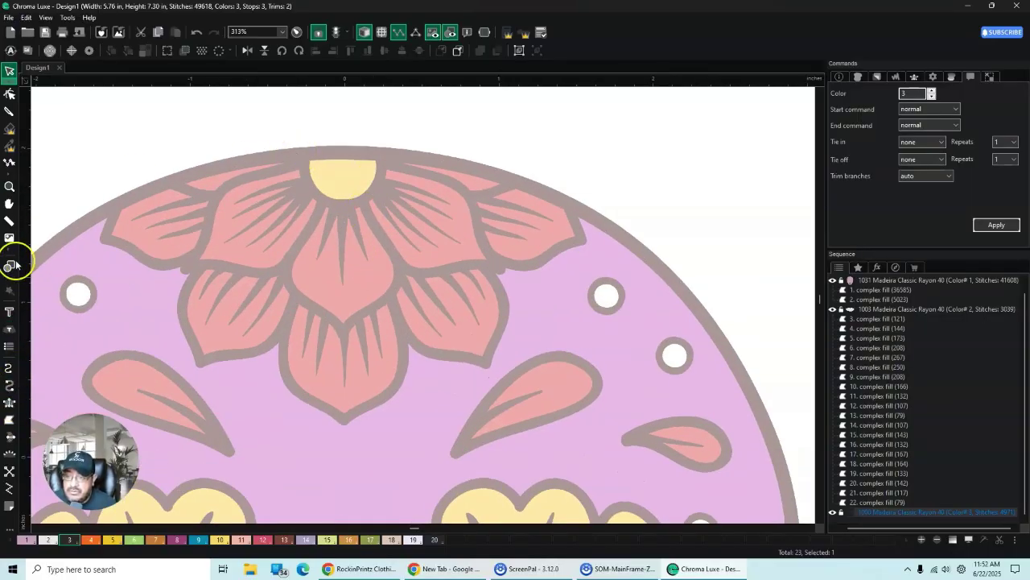
left_click(9, 403)
scroll(312, 143, "up", 1)
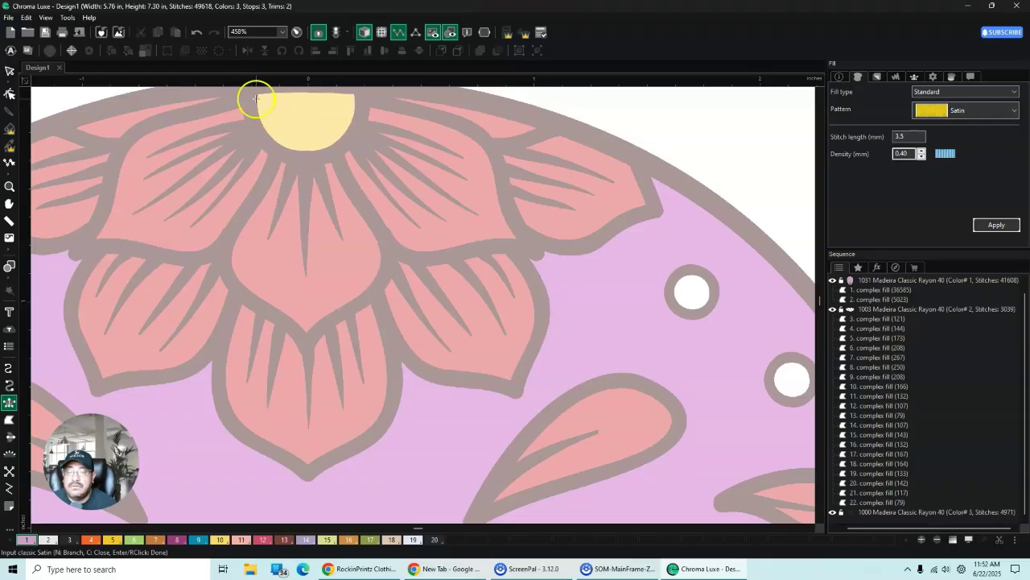
left_click(11, 423)
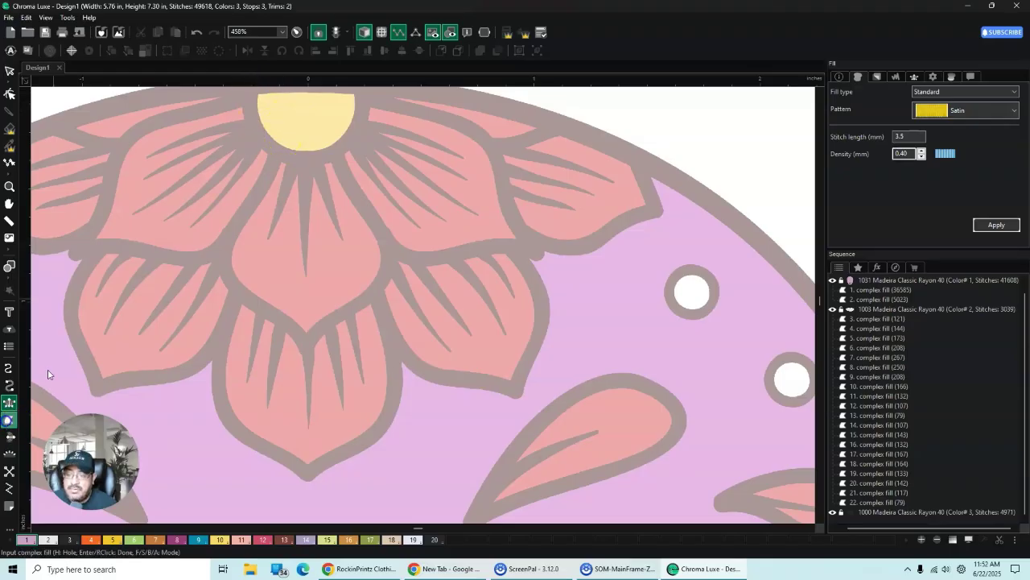
left_click(258, 93)
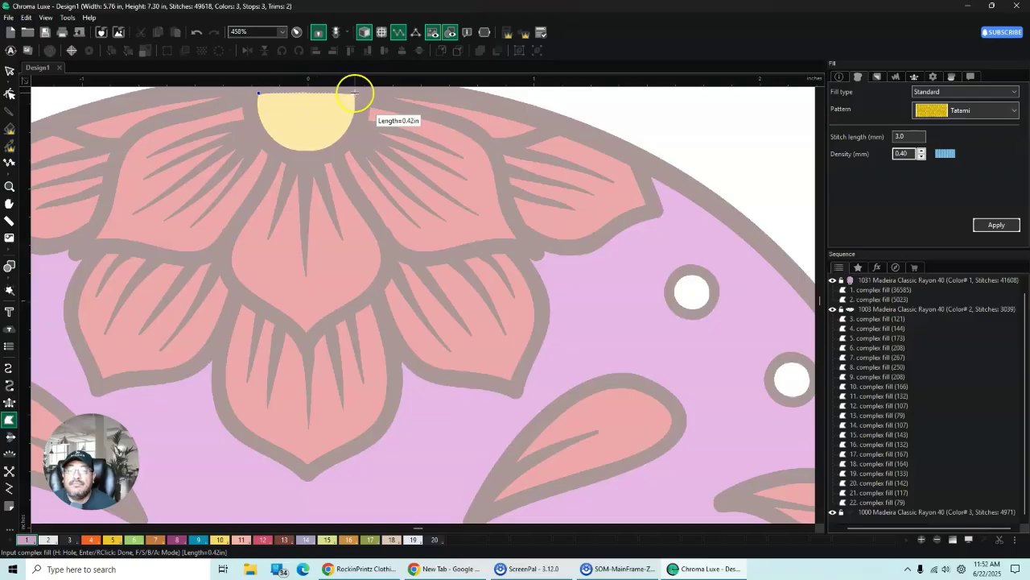
left_click(355, 93)
left_click(354, 110)
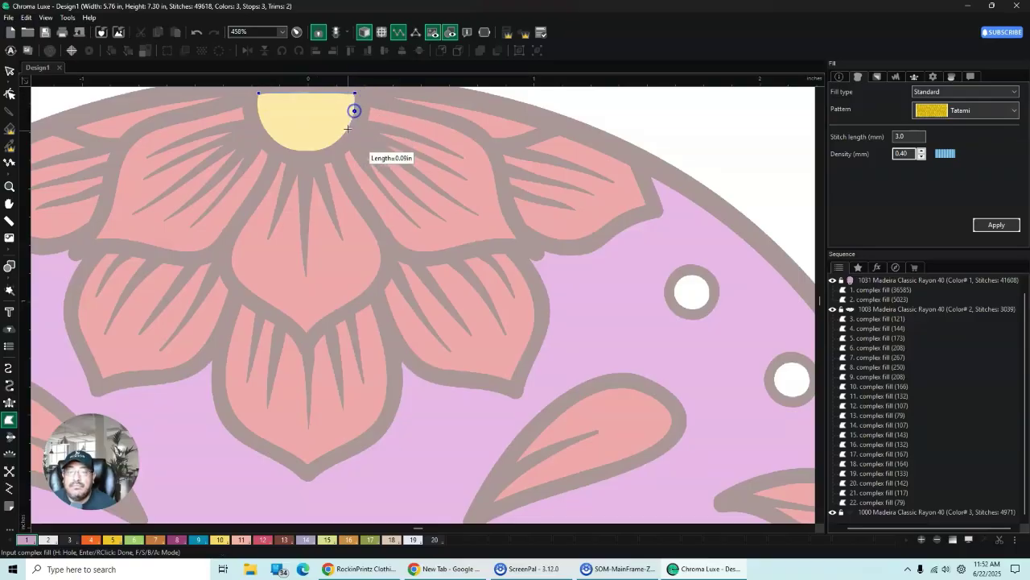
left_click(344, 134)
left_click(326, 147)
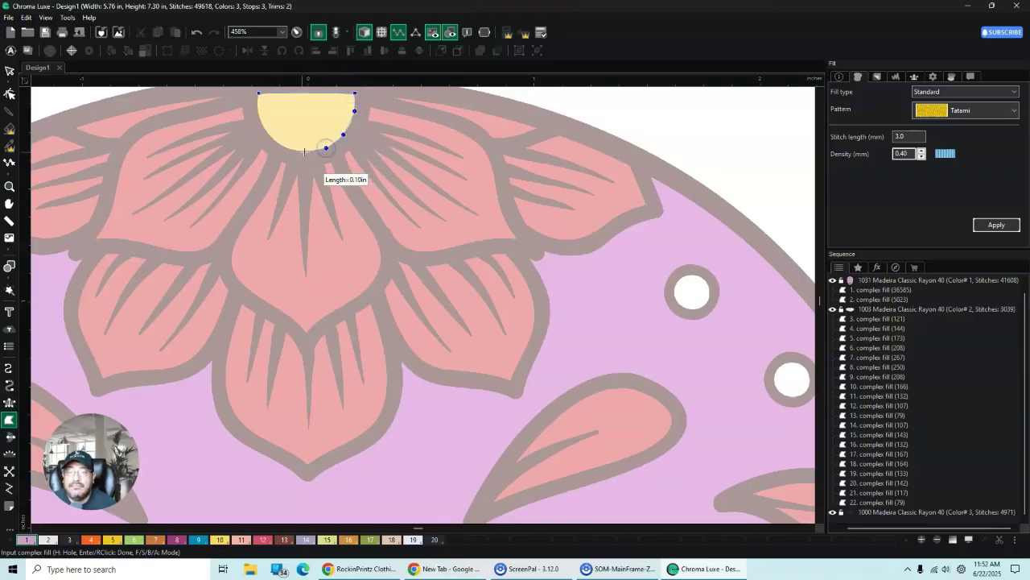
Step: Trace the yellow center's bottom and left-hand curve back to the start, finish the complex fill and select it
left_click(299, 152)
left_click(277, 143)
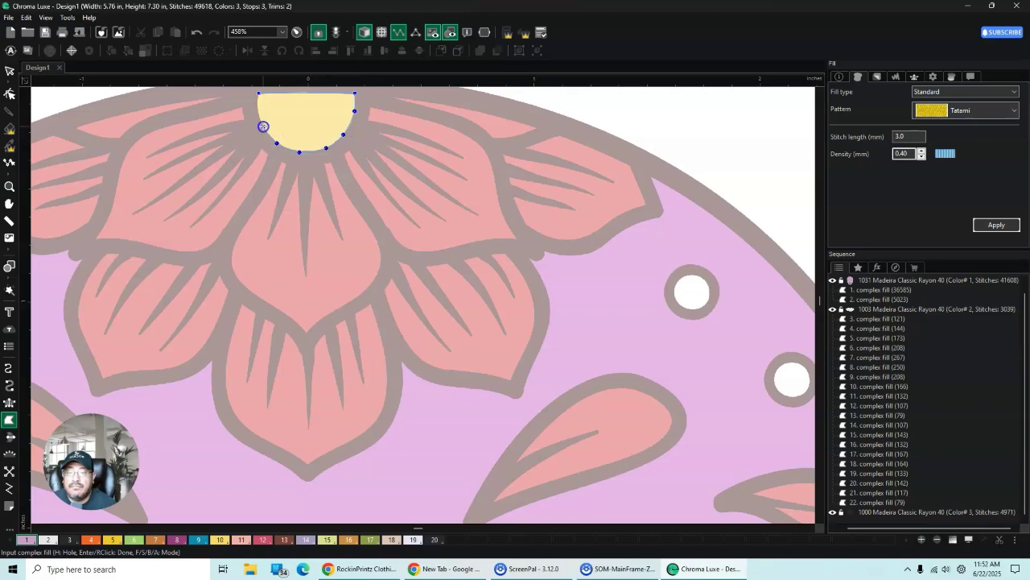
left_click(263, 126)
left_click(258, 110)
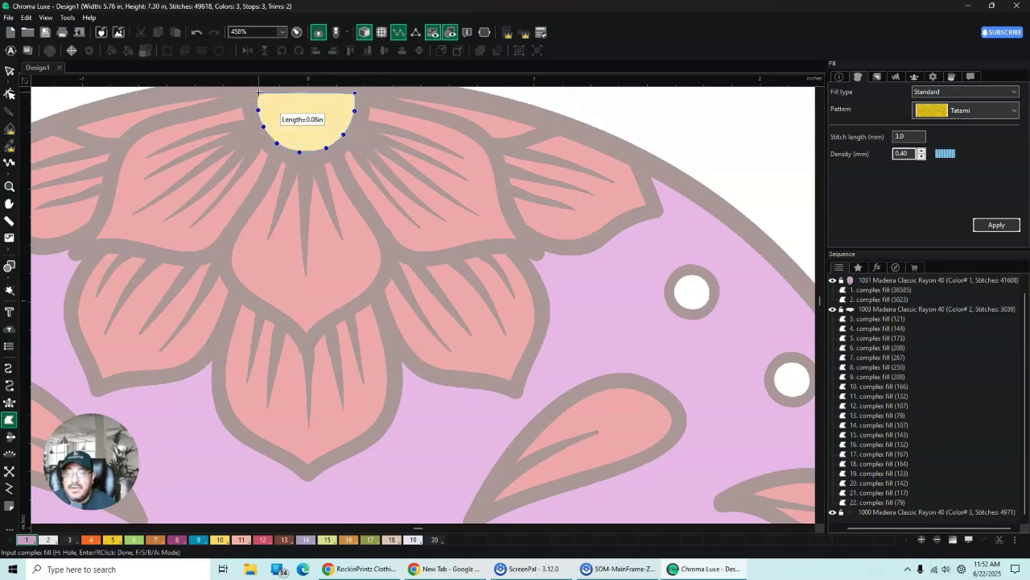
left_click(259, 92)
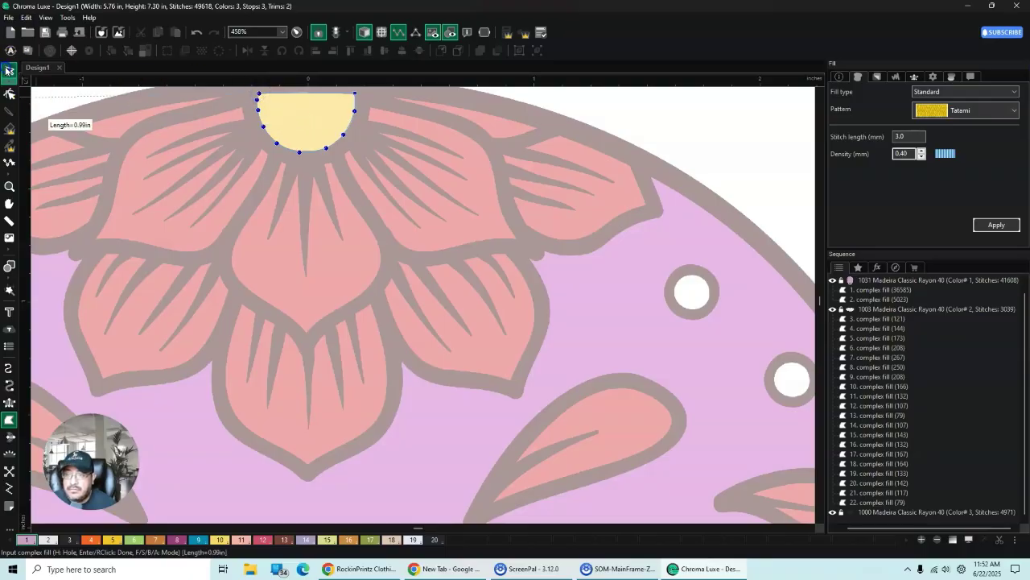
left_click(8, 71)
left_click(289, 120)
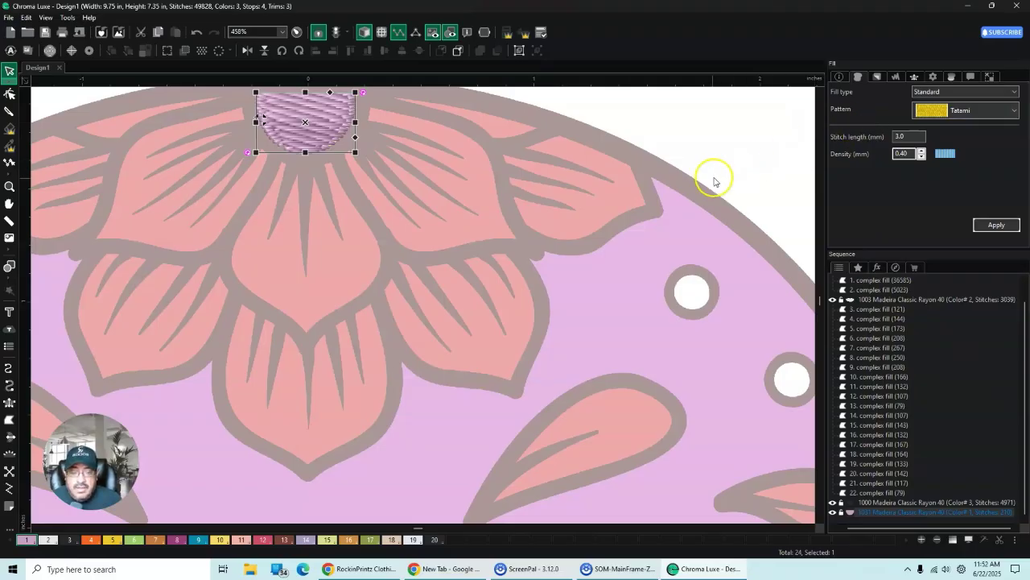
Step: Assign the yellow center's complex fill to color 4
scroll(711, 181, "down", 2)
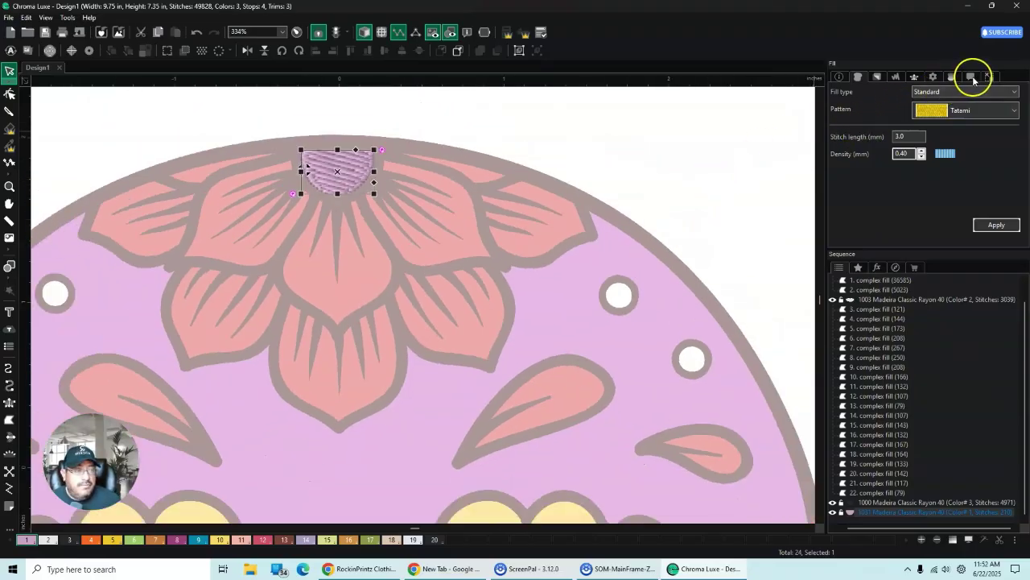
left_click(972, 79)
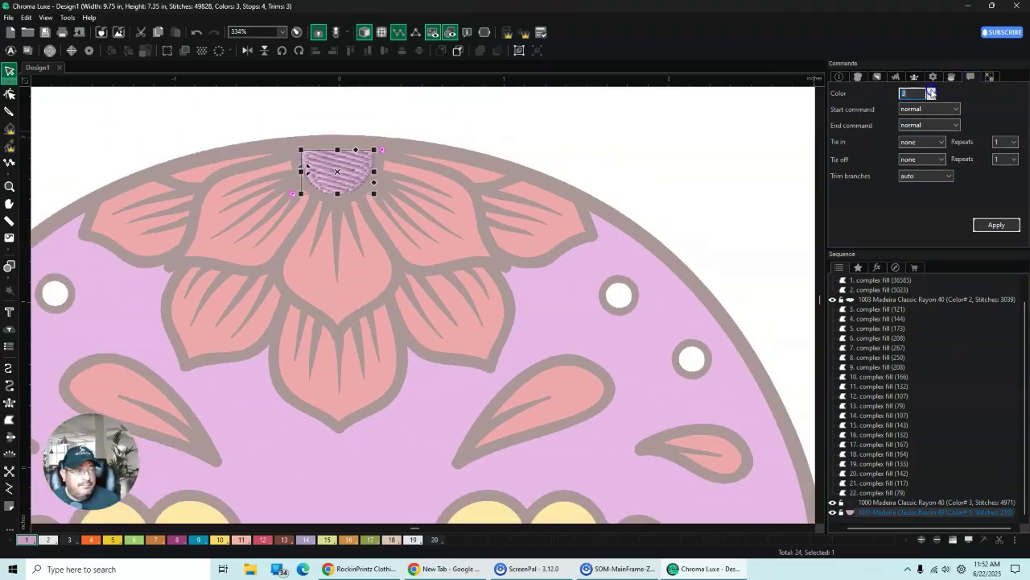
left_click(990, 224)
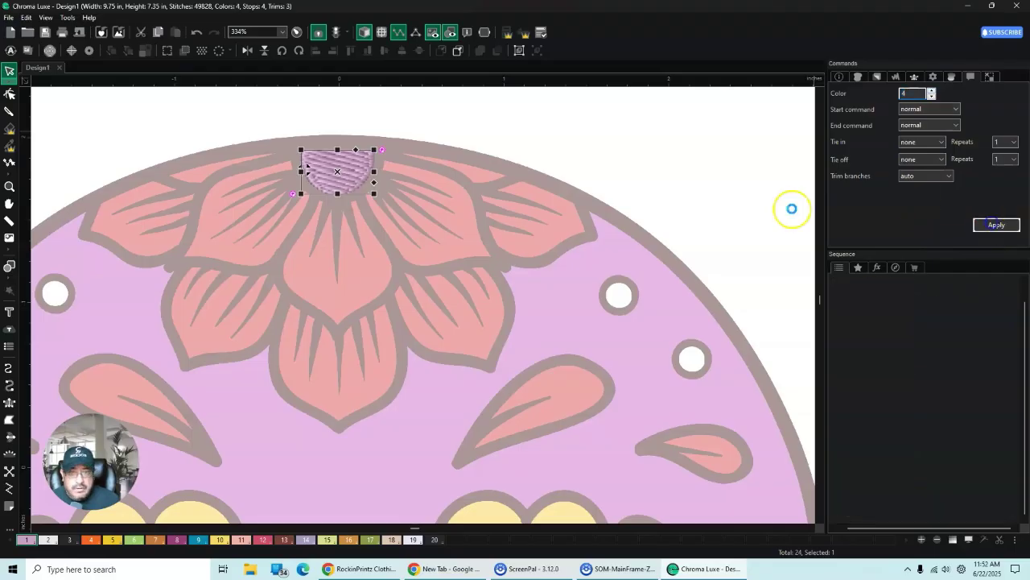
Step: Change thread color 4 to the yellow Daisy 1083 from the Madeira Classic Rayon 40 palette
double_click(90, 539)
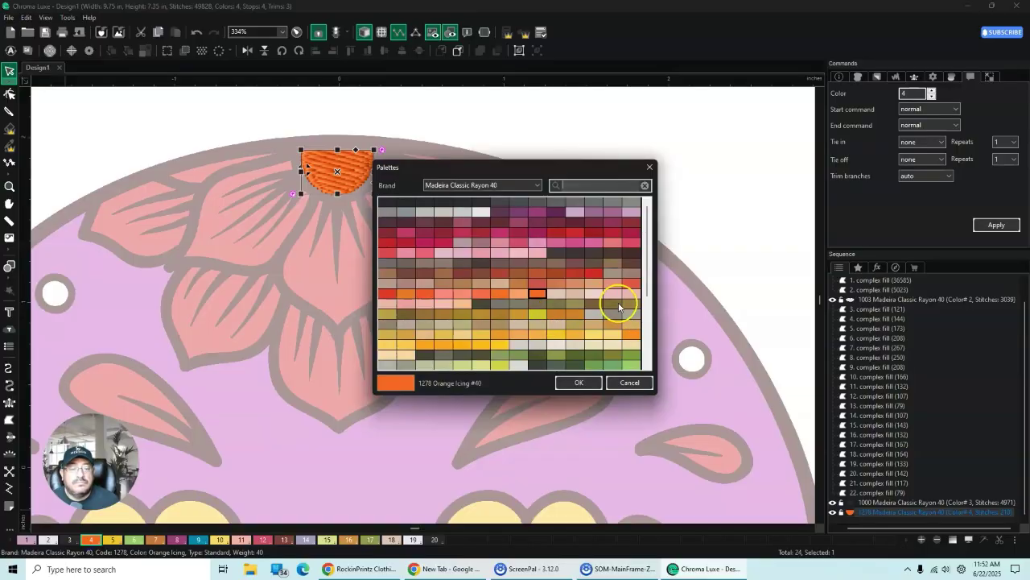
scroll(616, 304, "down", 3)
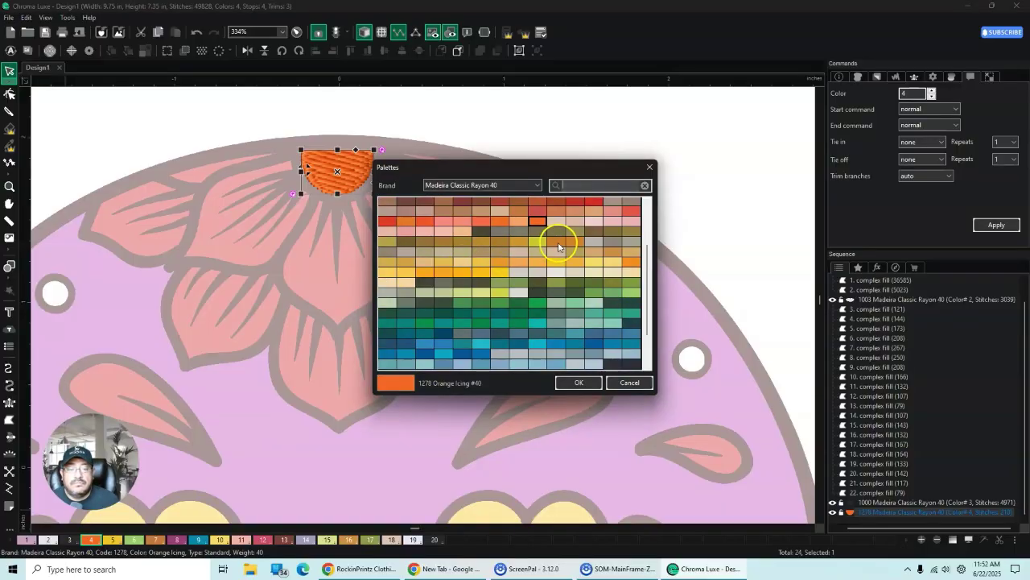
scroll(506, 290, "down", 2)
scroll(509, 274, "up", 5)
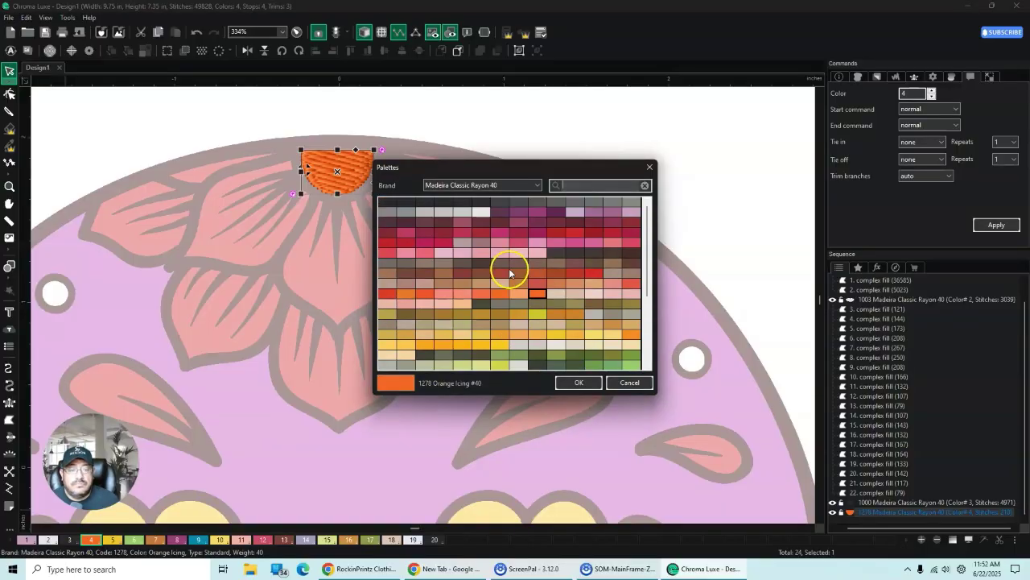
scroll(509, 272, "down", 2)
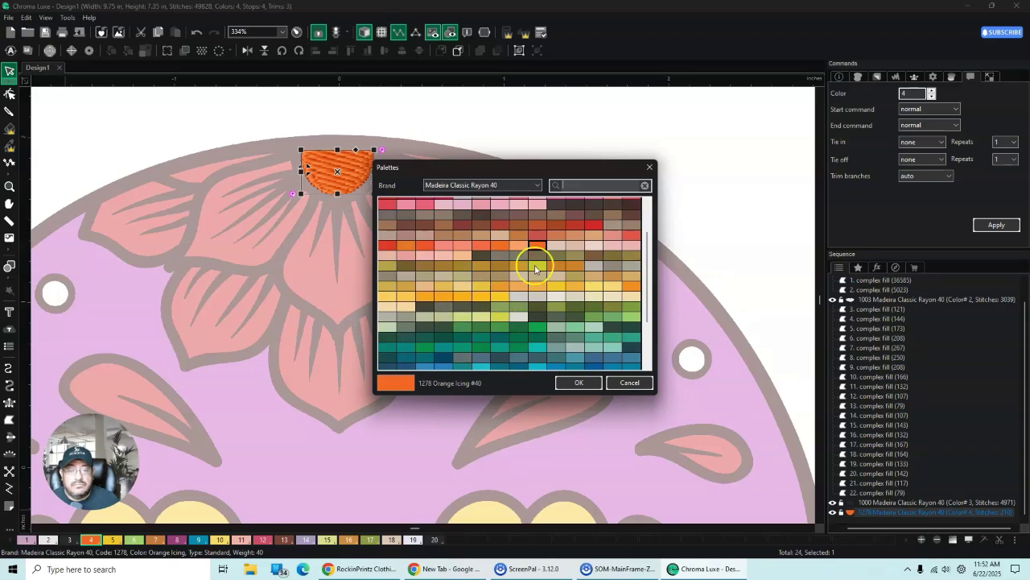
left_click(387, 297)
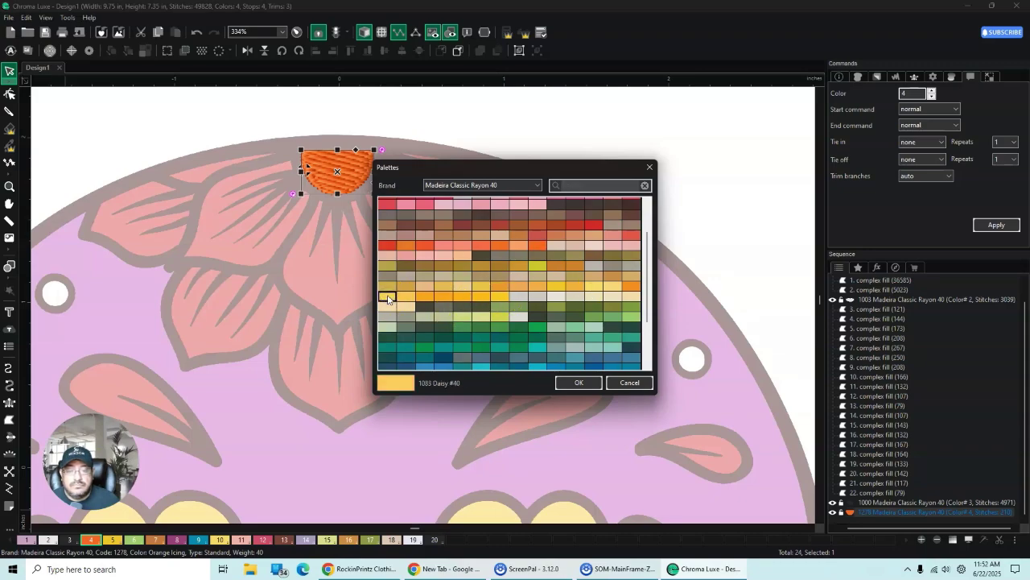
left_click(585, 382)
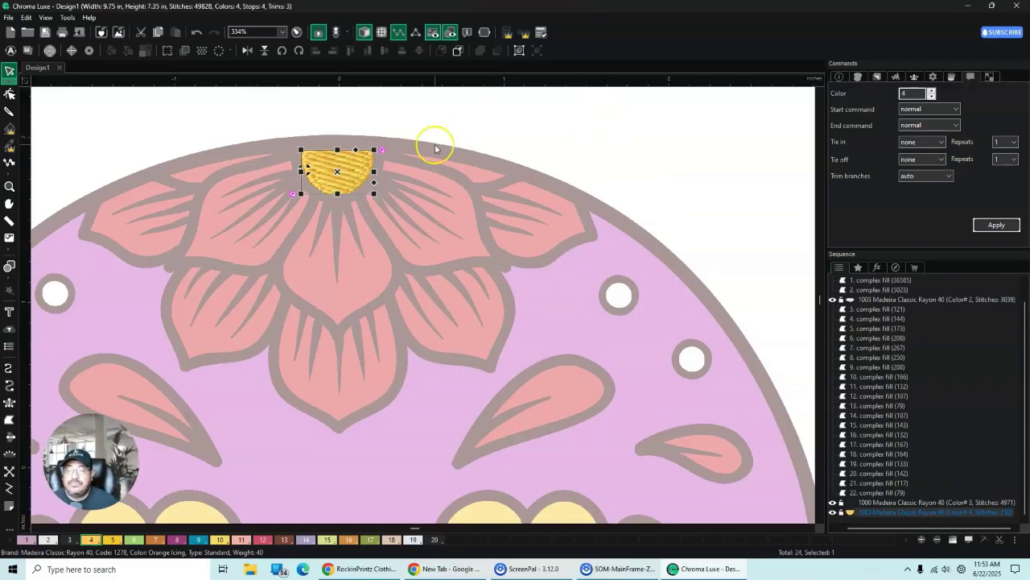
Step: Move the yellow center fill off the artwork onto the top middle of the black flower and deselect it
scroll(435, 148, "down", 4)
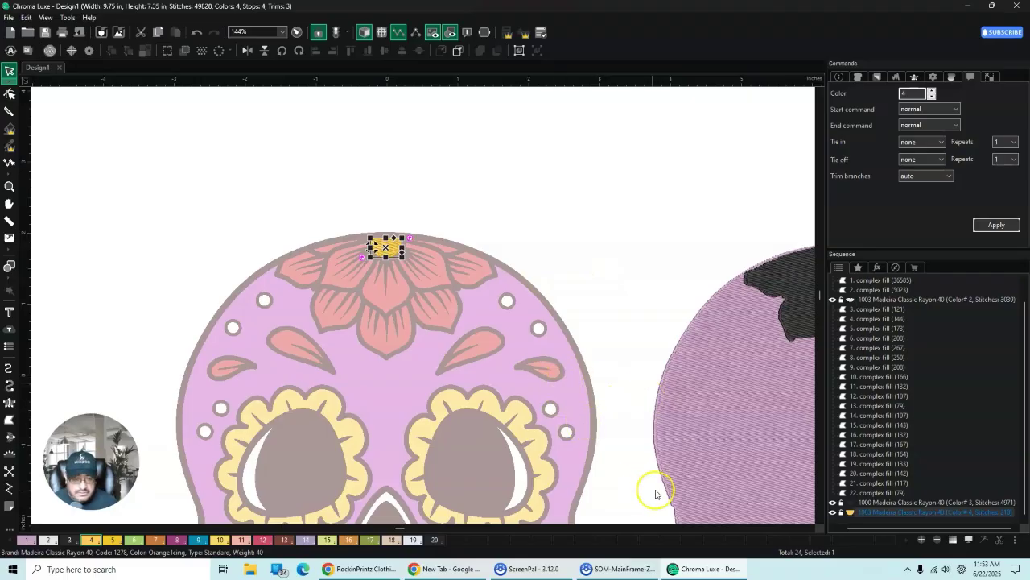
left_click(810, 529)
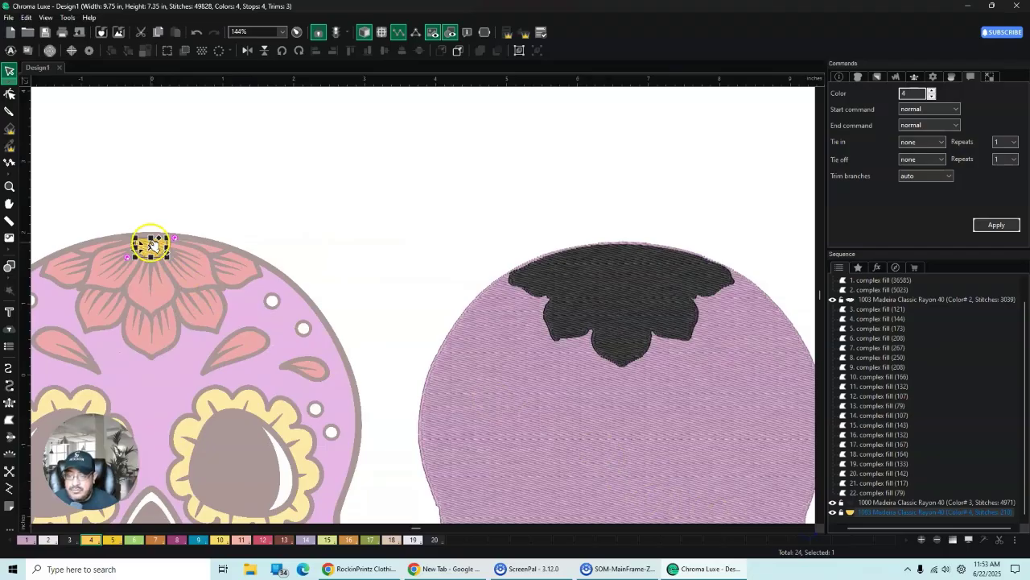
left_click_drag(151, 246, 626, 251)
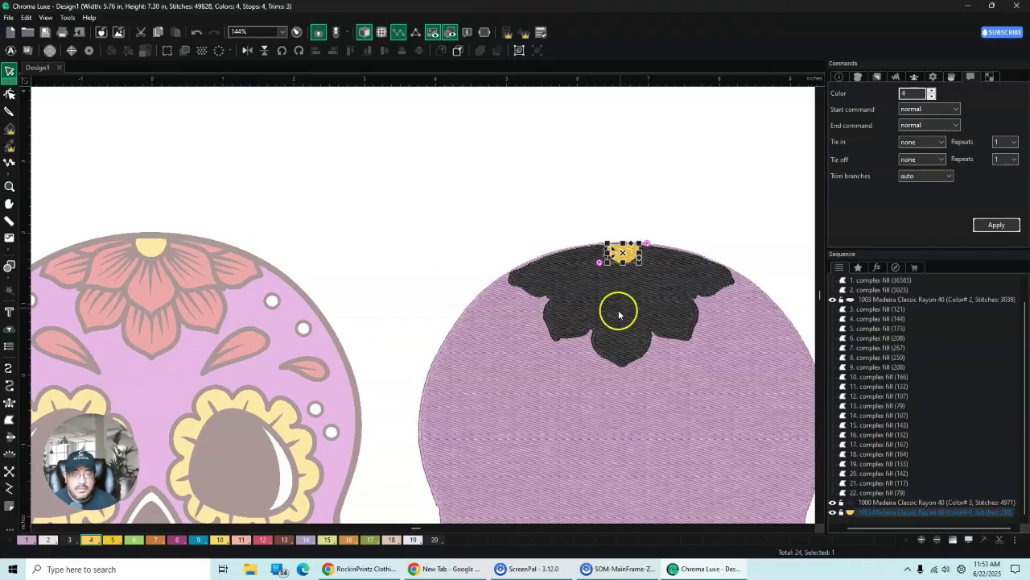
left_click(676, 198)
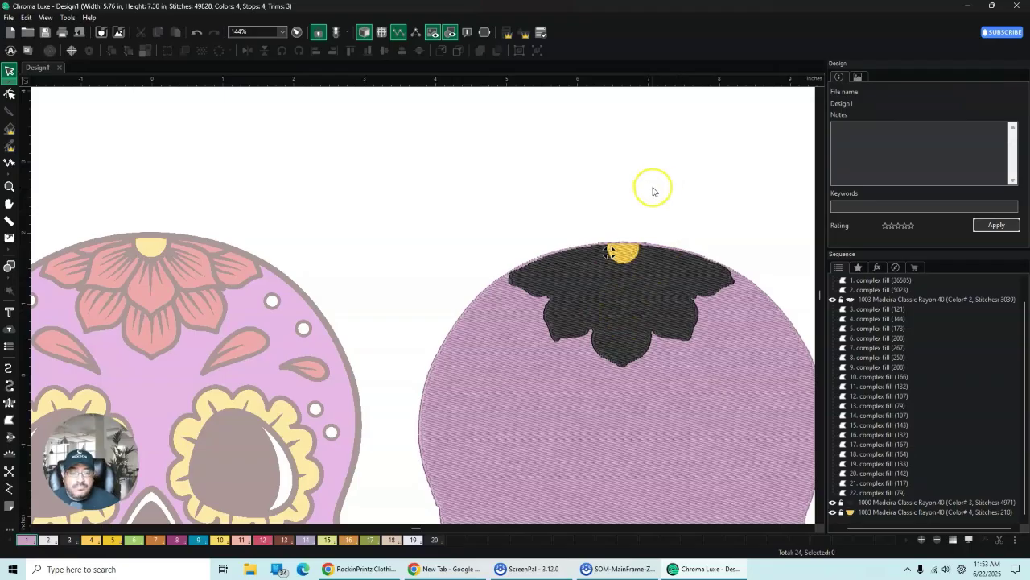
Step: Adjust the yellow center's horizontal position on the top edge of the black flower and select it
scroll(640, 213, "down", 4)
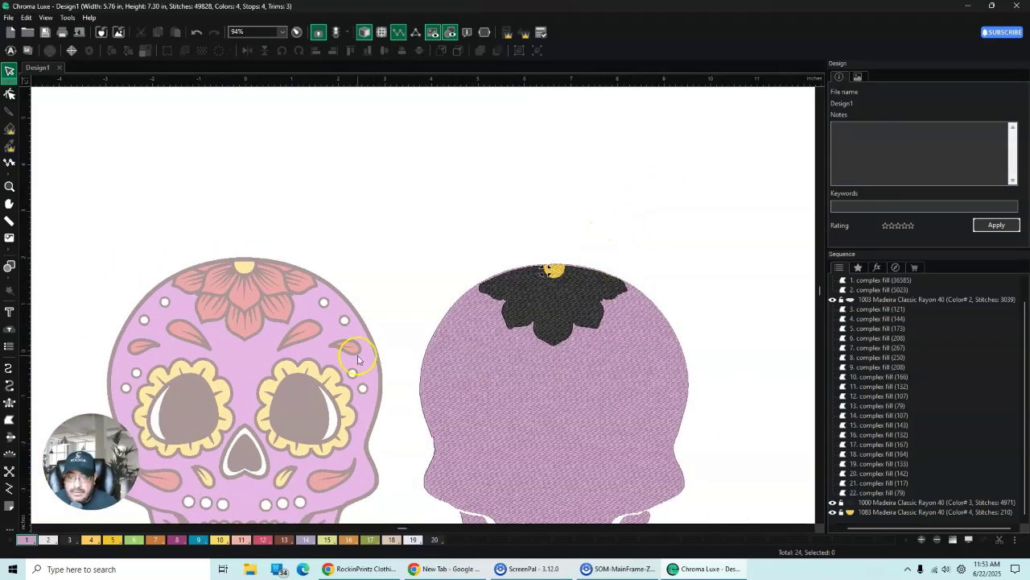
left_click(551, 271)
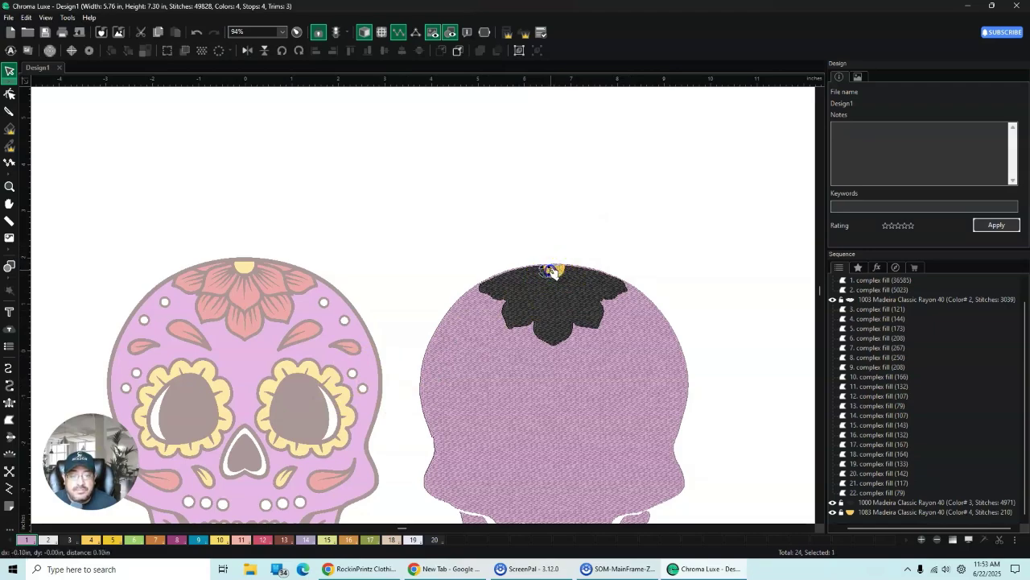
left_click(628, 192)
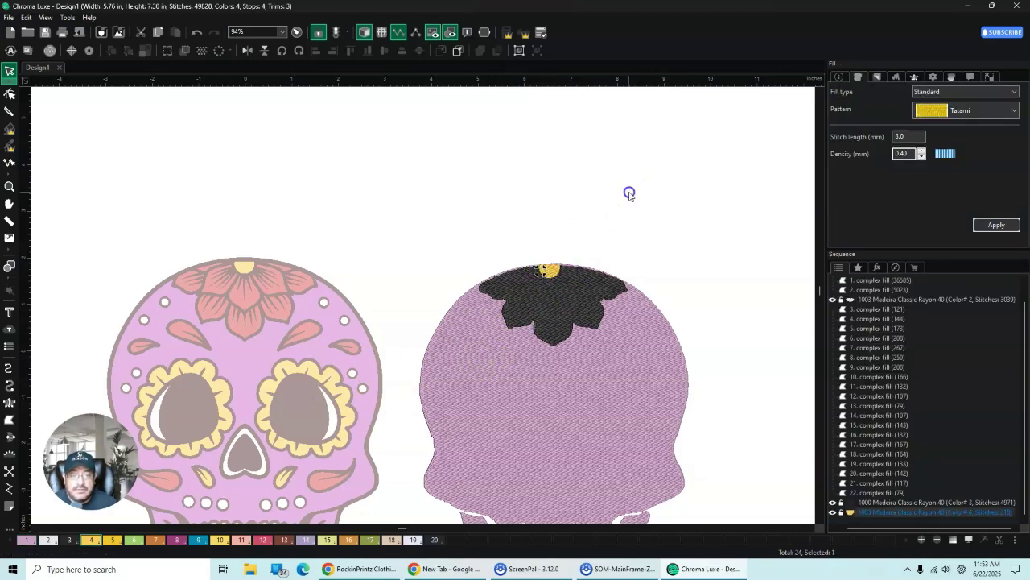
scroll(575, 290, "up", 2)
left_click(594, 258)
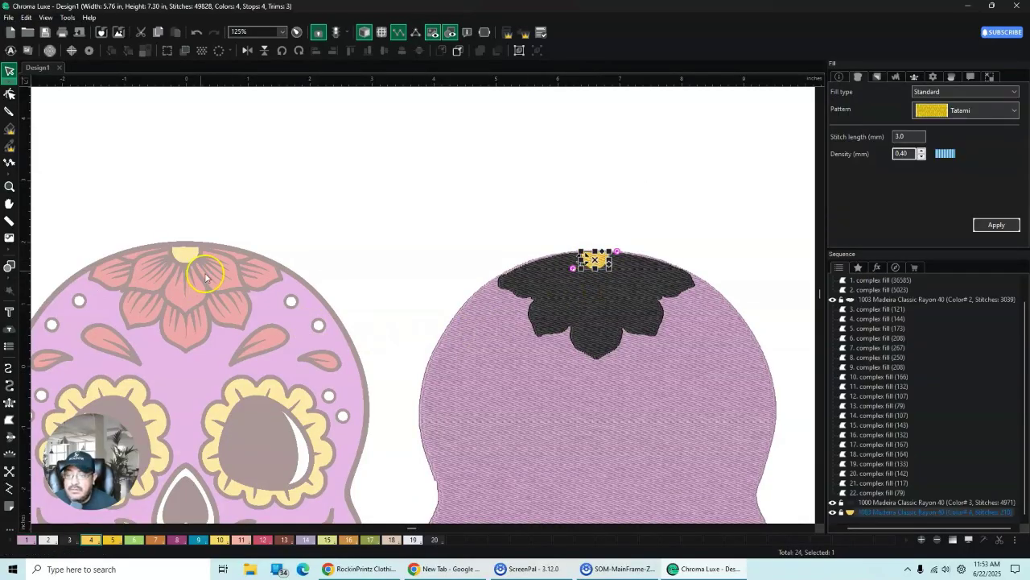
Step: Start a complex fill on the artwork flower's far-left pink petal, tracing its top edge and the upper side of its first vein line
scroll(157, 306, "up", 1)
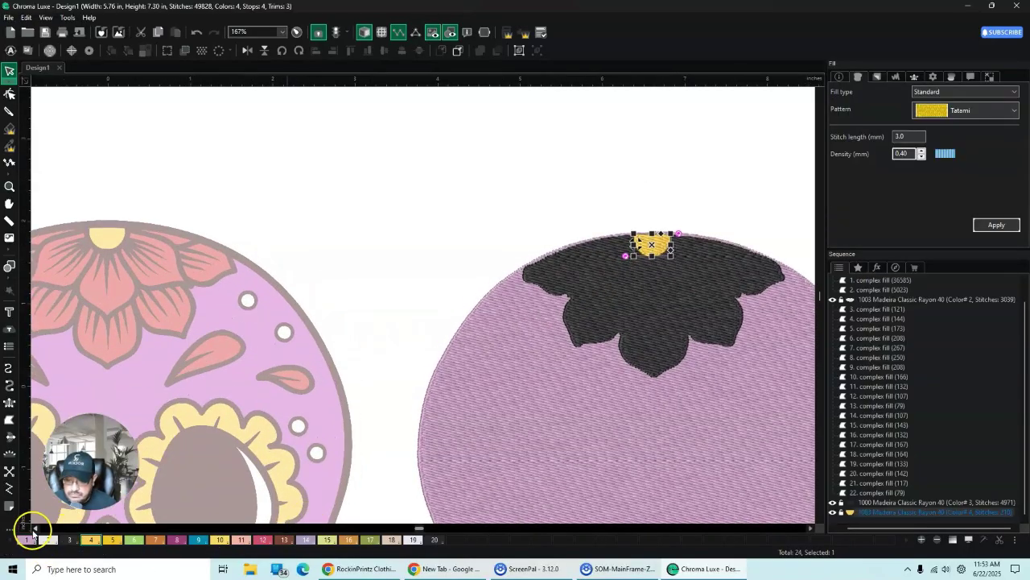
left_click(36, 529)
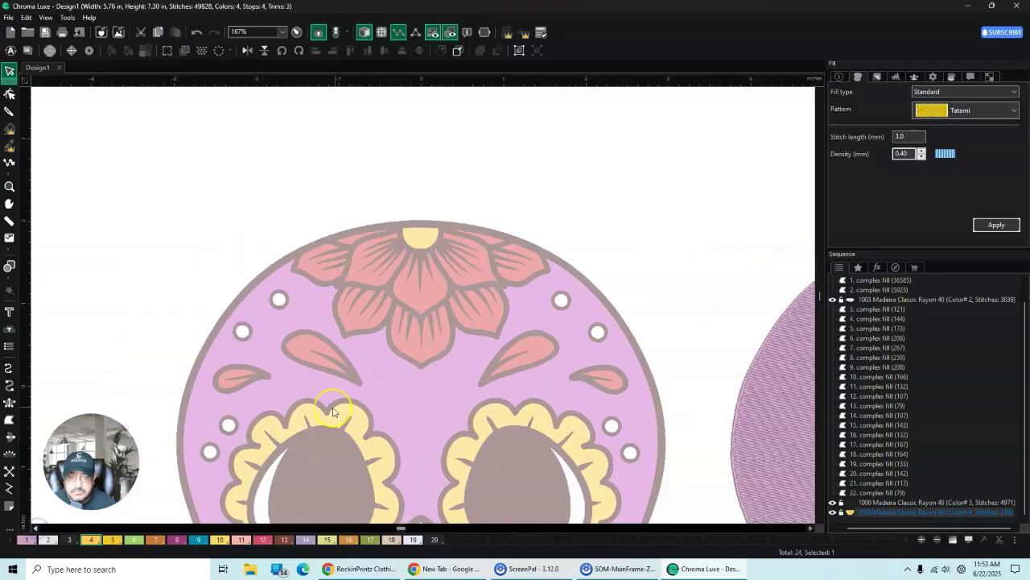
scroll(318, 306, "up", 3)
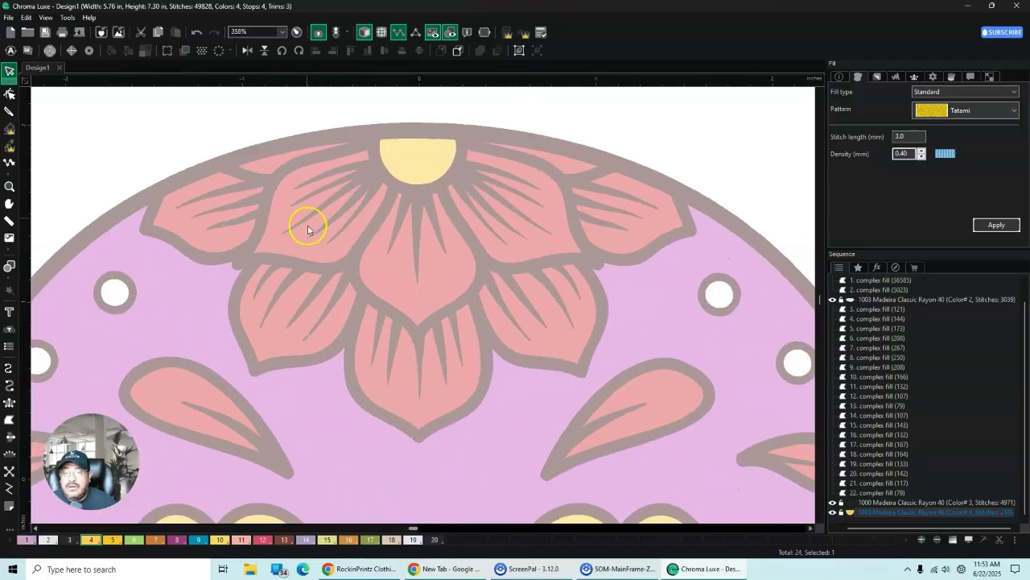
scroll(298, 217, "up", 1)
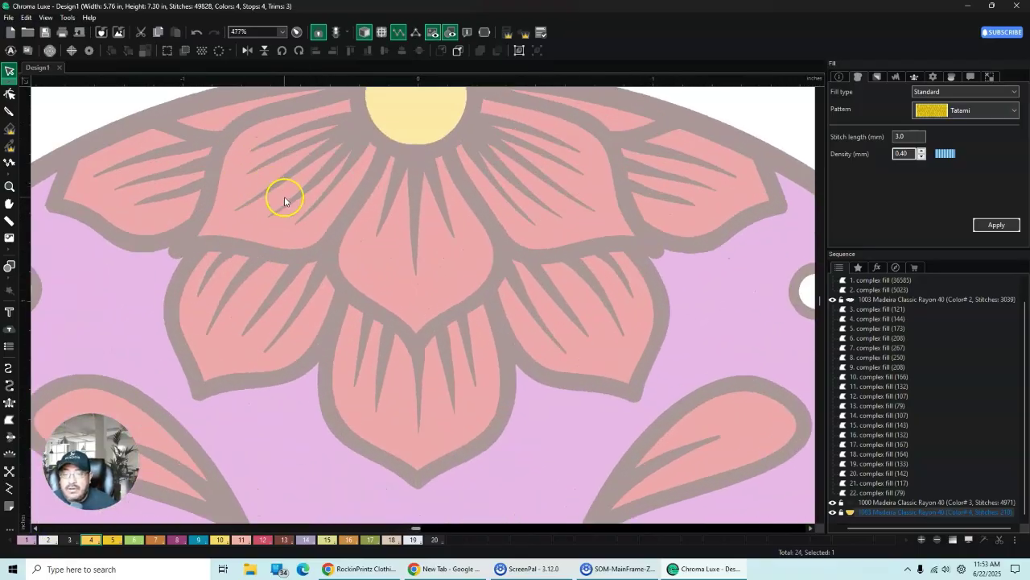
left_click(820, 97)
scroll(516, 287, "down", 2)
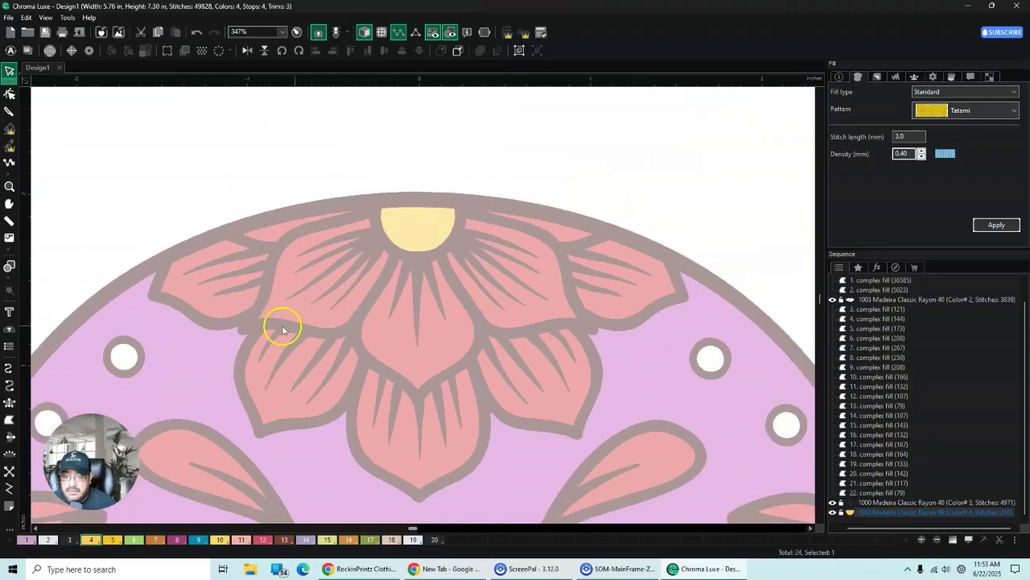
left_click(9, 420)
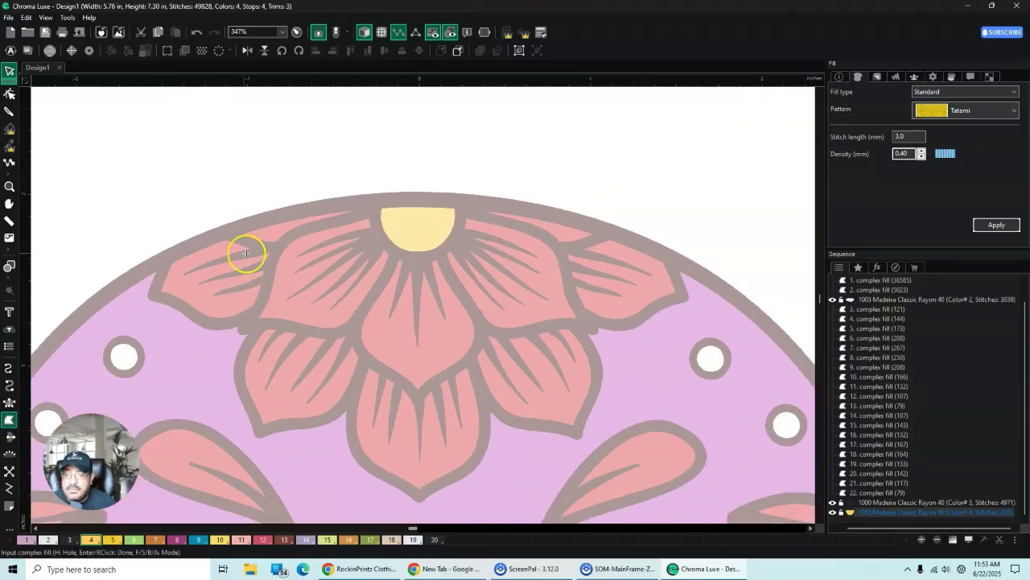
left_click(172, 262)
left_click(225, 239)
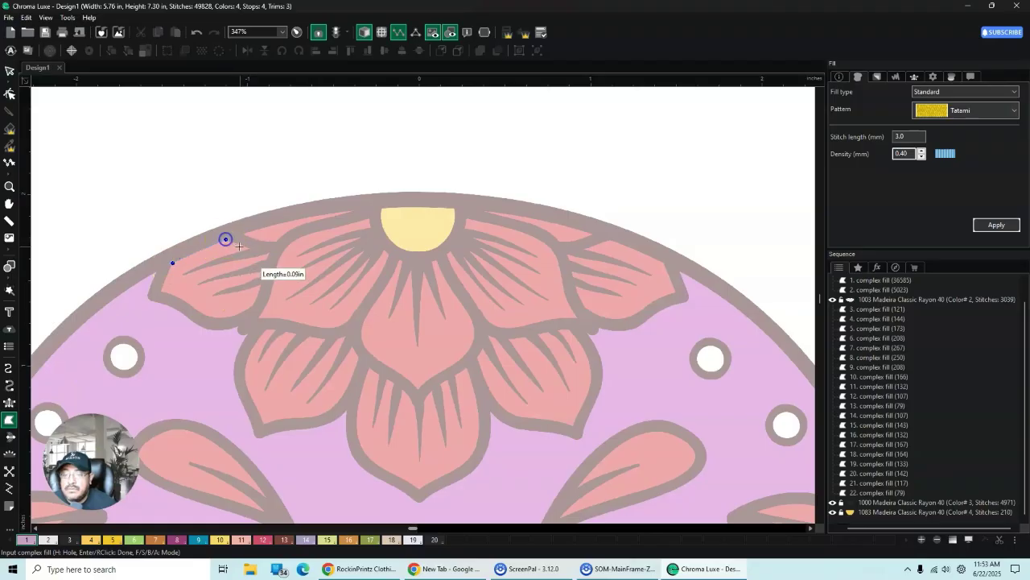
left_click(250, 248)
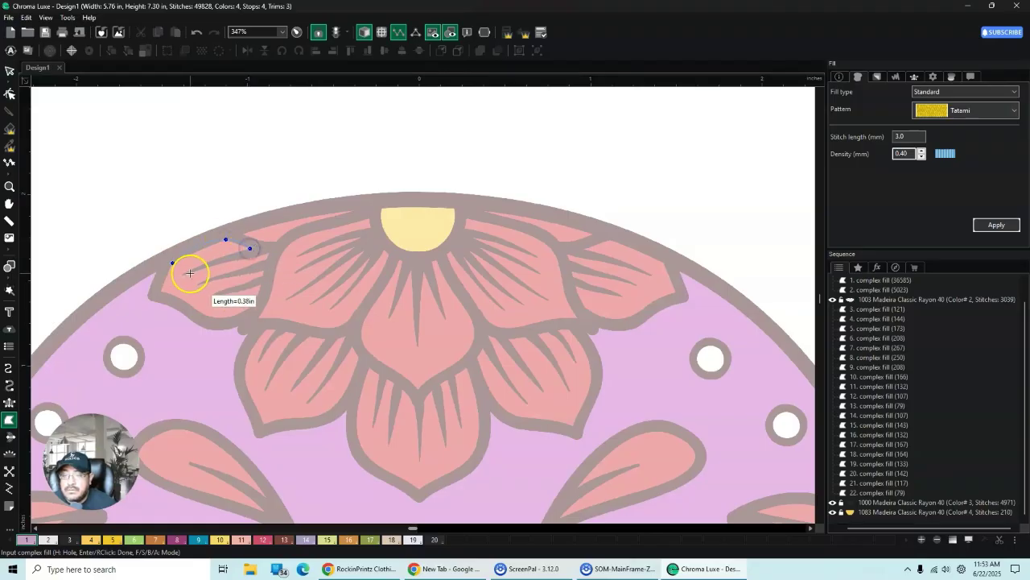
left_click(208, 260)
left_click(179, 273)
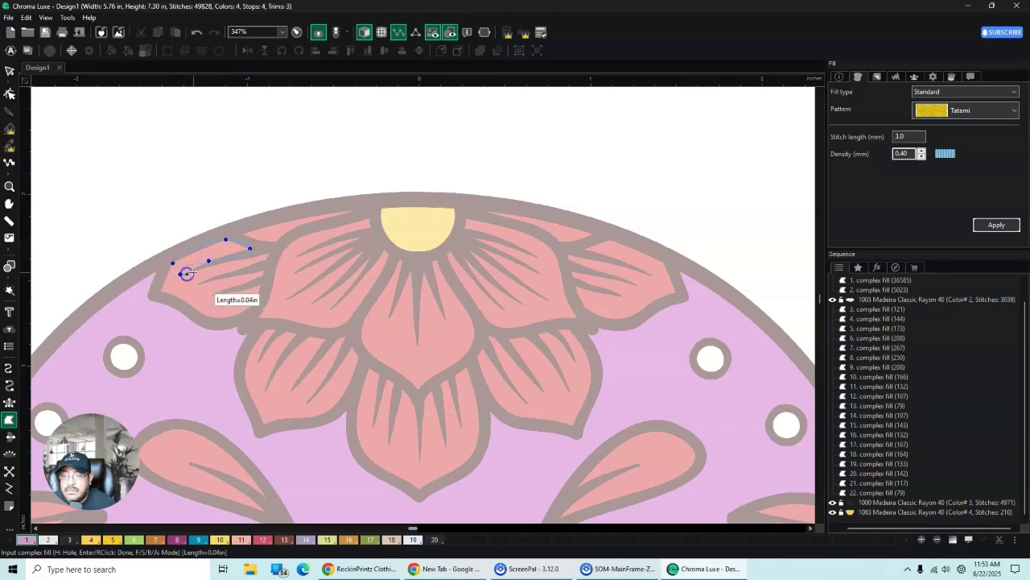
Step: Trace the underside of the petal's first vein line, then go around its second vein line back to the inner edge
left_click(204, 268)
left_click(236, 260)
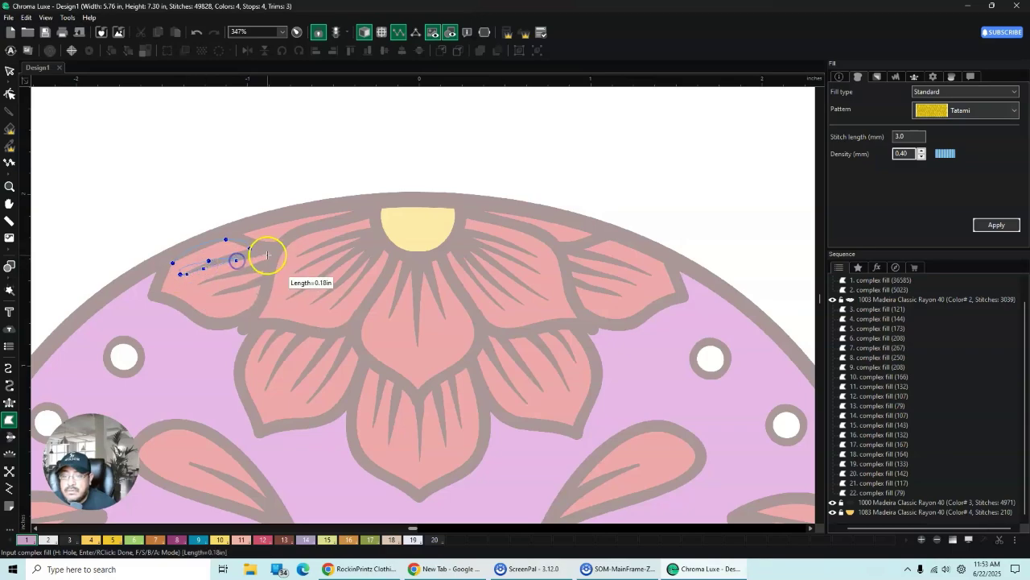
left_click(269, 251)
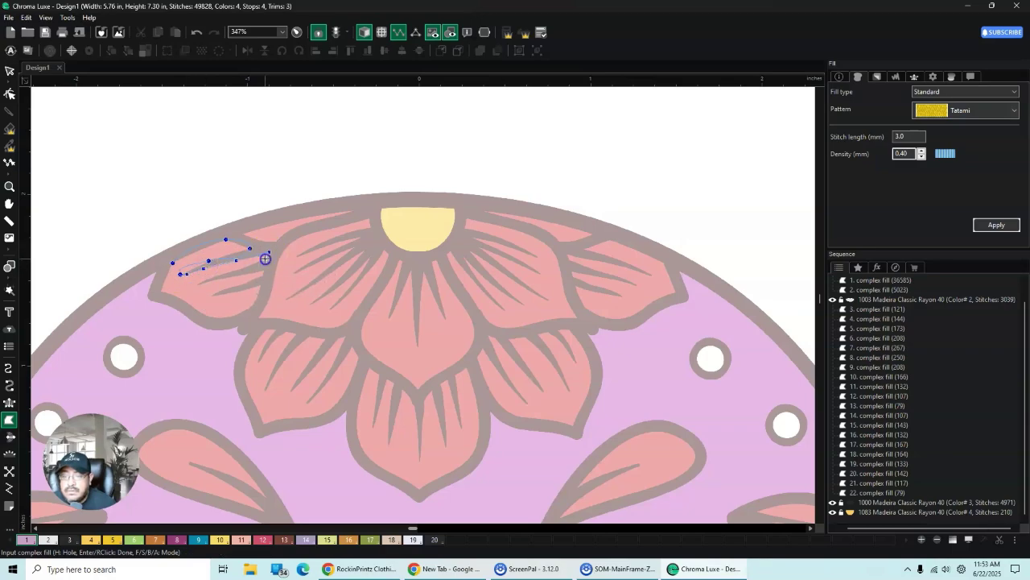
left_click(265, 257)
left_click(239, 269)
left_click(206, 279)
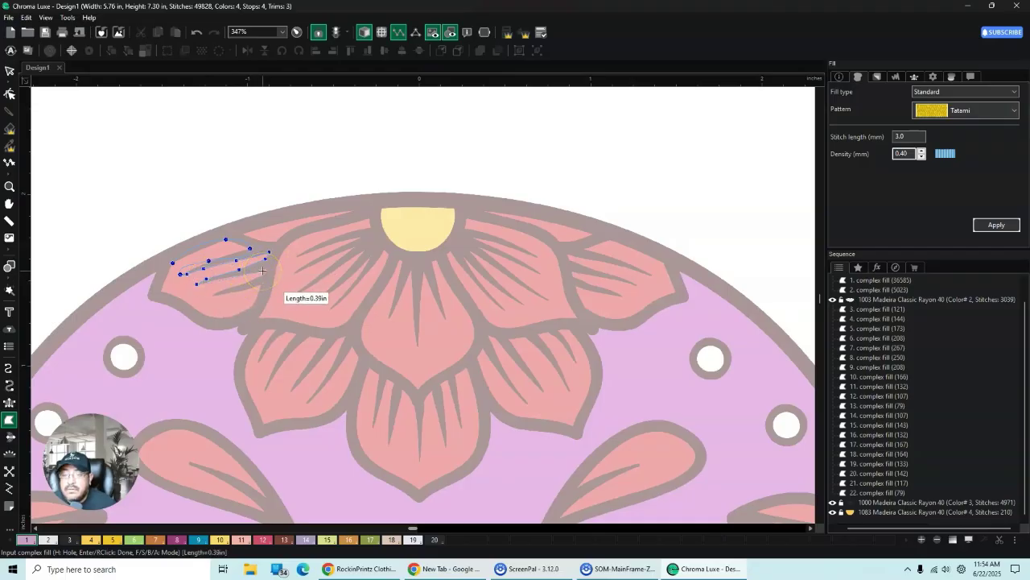
left_click(262, 270)
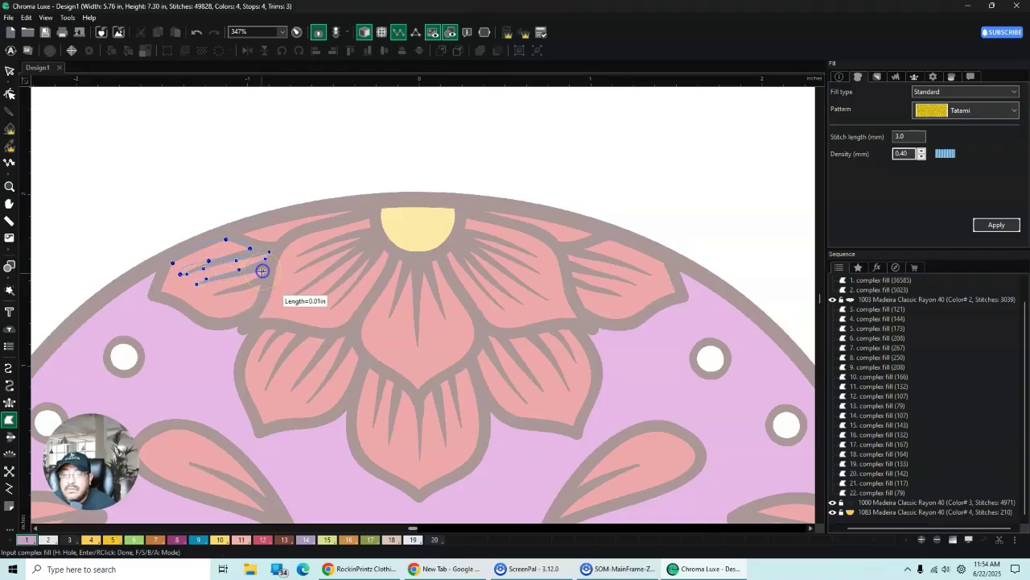
Step: Continue the far-left petal's complex fill outline around its third vein line and back to the inner edge
left_click(221, 289)
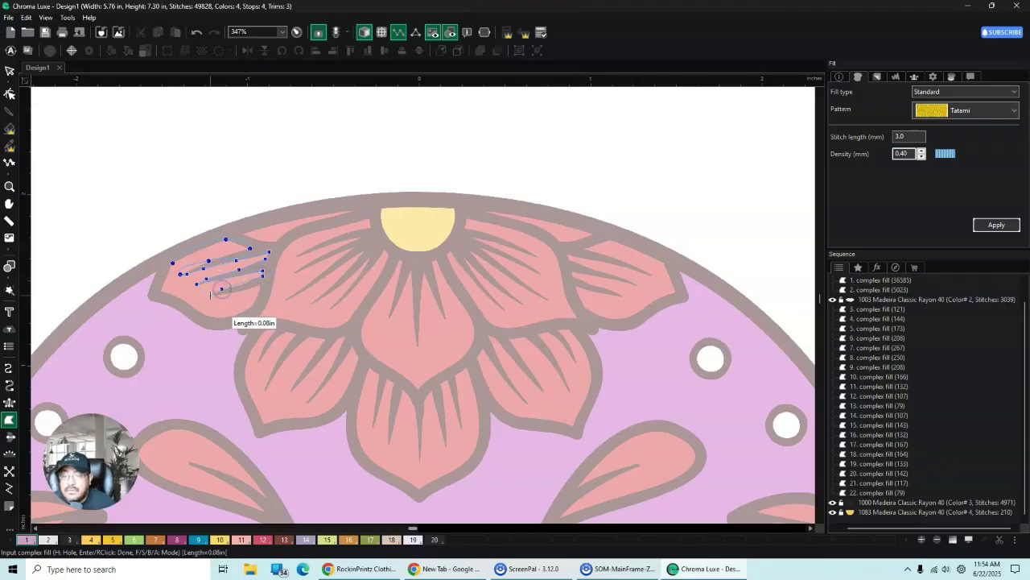
left_click(228, 293)
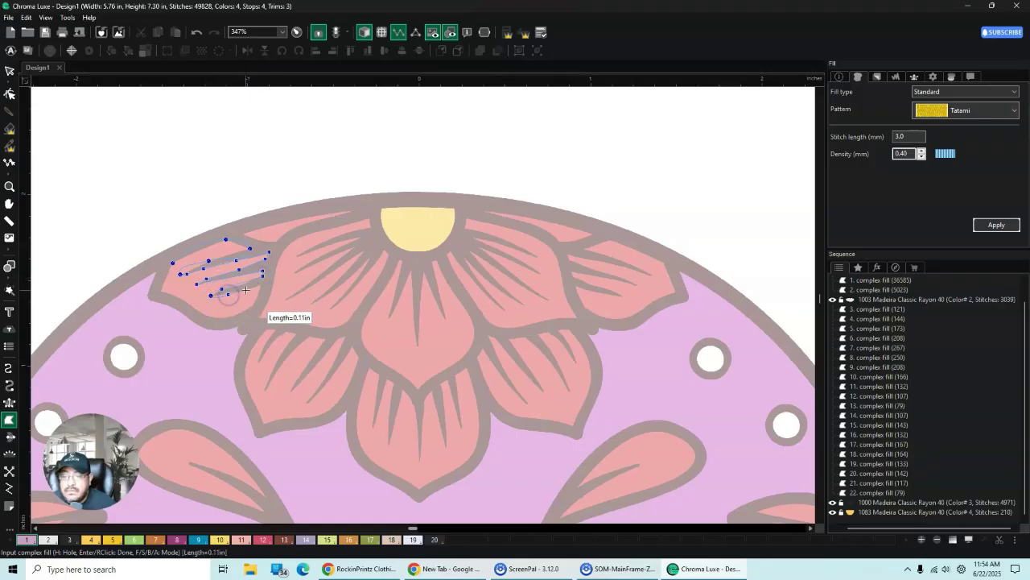
left_click(246, 290)
left_click(260, 281)
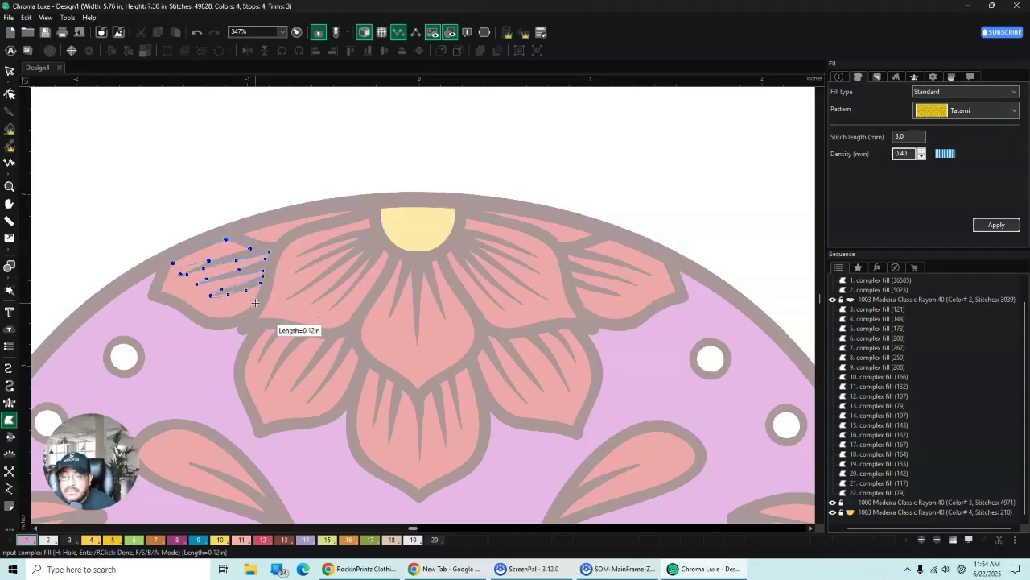
Step: Trace the petal's curved lower edge to its outer corner, close the outline at the start point and generate the fill
left_click(236, 314)
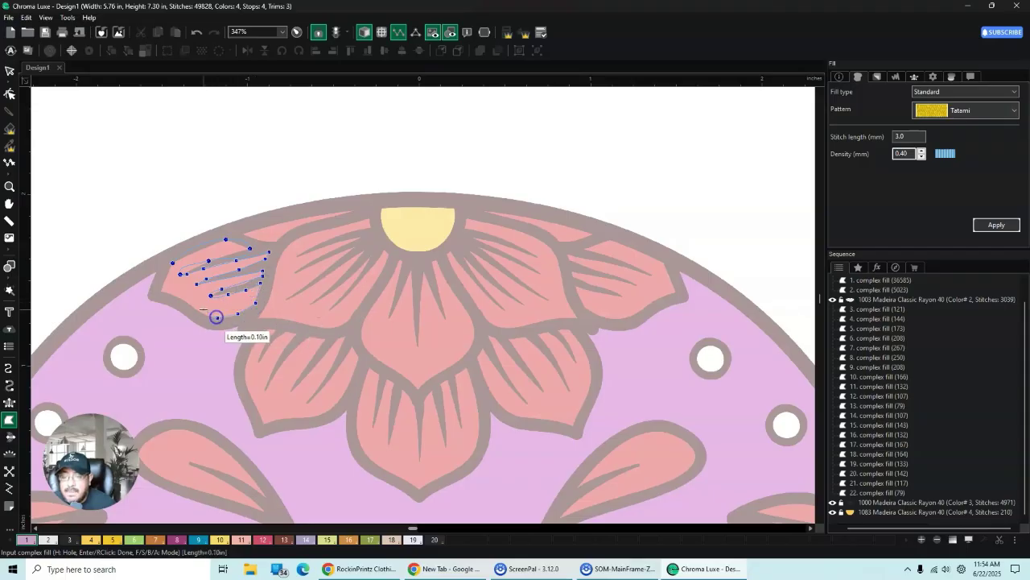
left_click(198, 309)
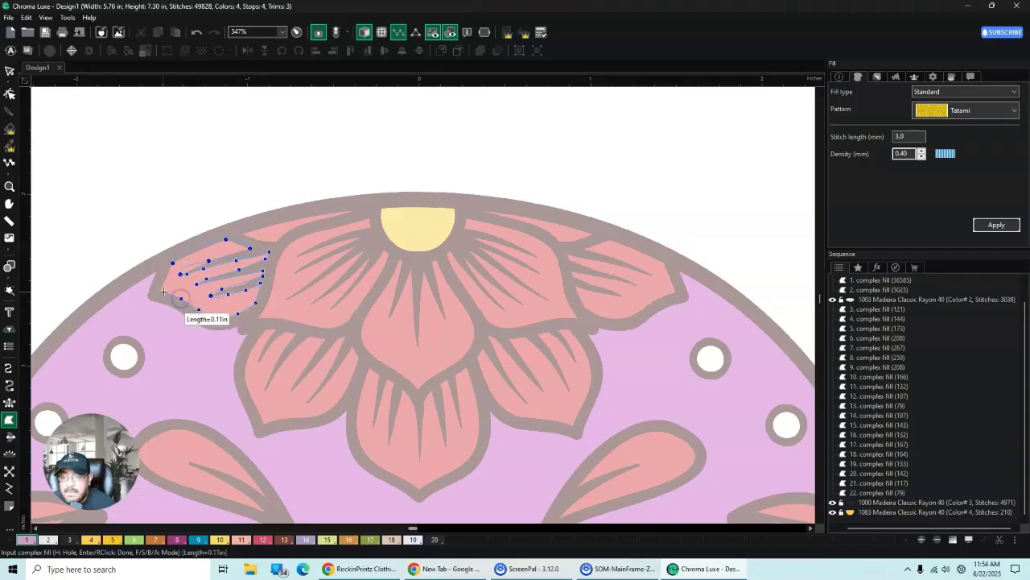
left_click(161, 291)
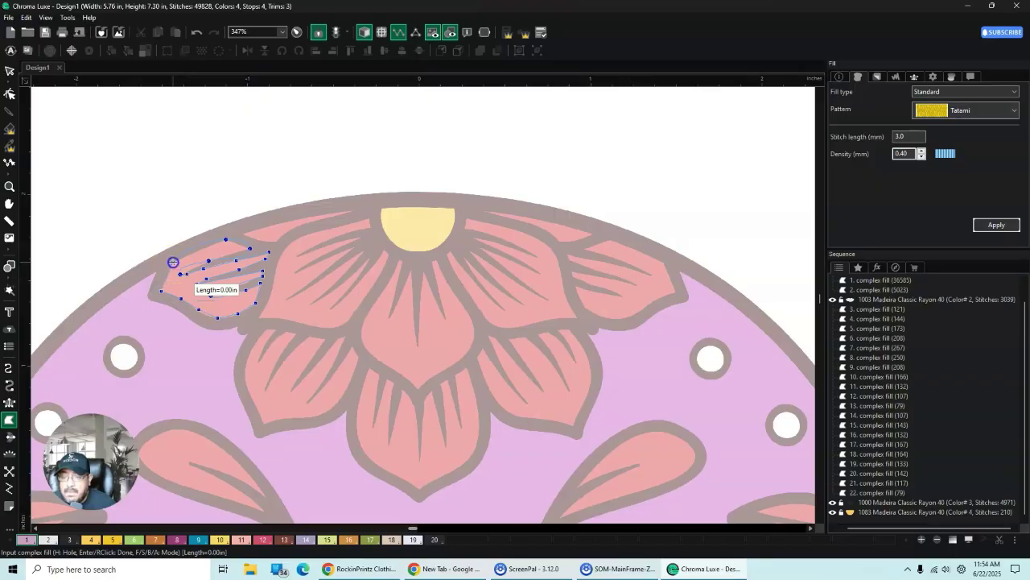
left_click(8, 70)
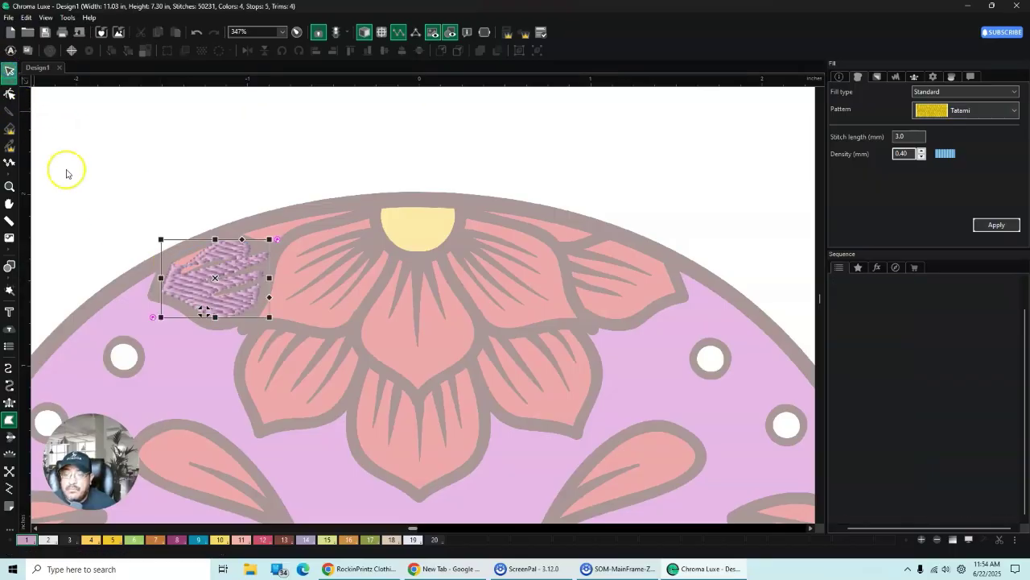
Step: Inspect the new far-left petal fill up close against the artwork and delete it
left_click(202, 265)
scroll(179, 249, "up", 1)
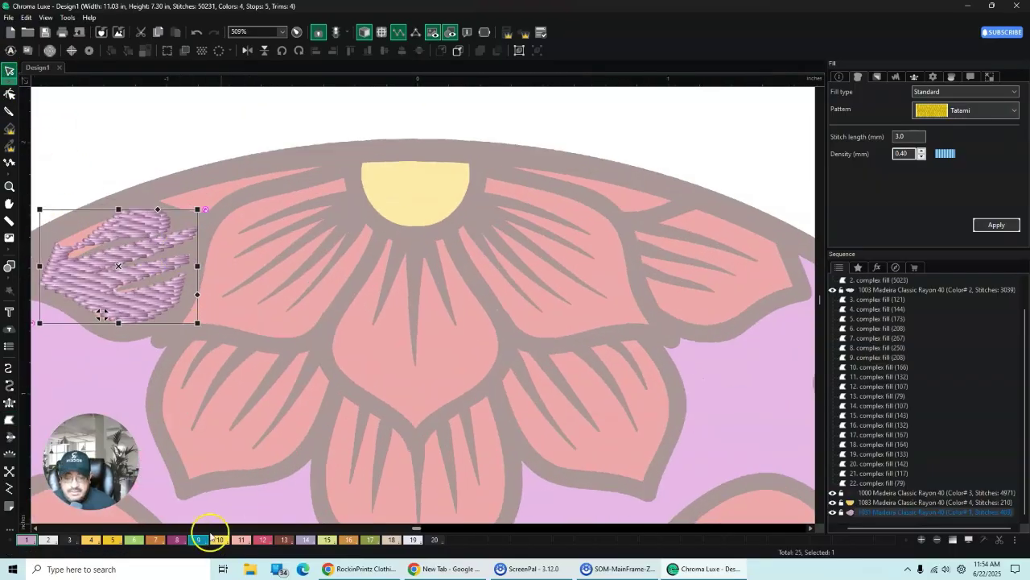
left_click(36, 529)
left_click(36, 528)
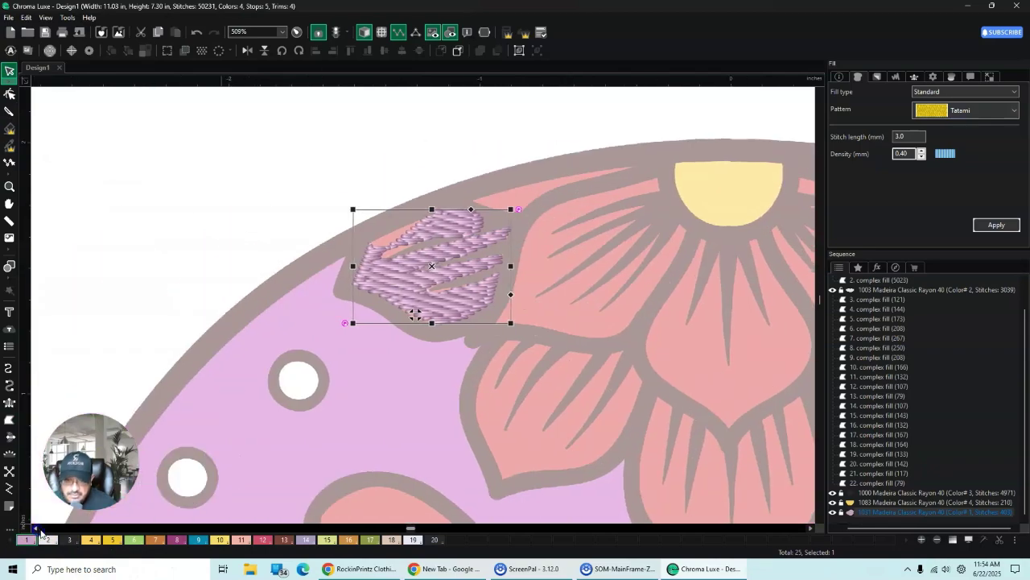
scroll(491, 252, "up", 3)
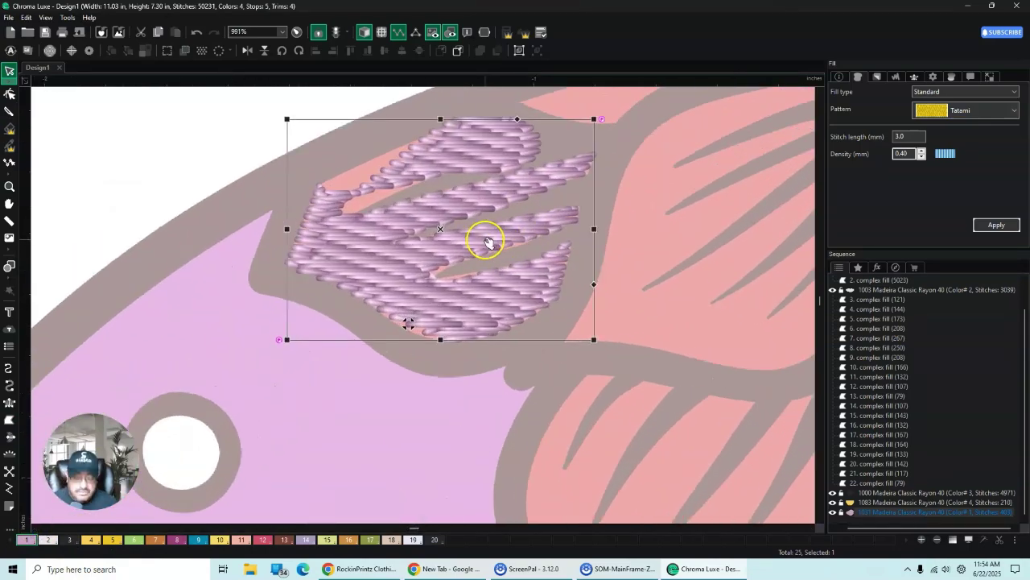
key("Delete")
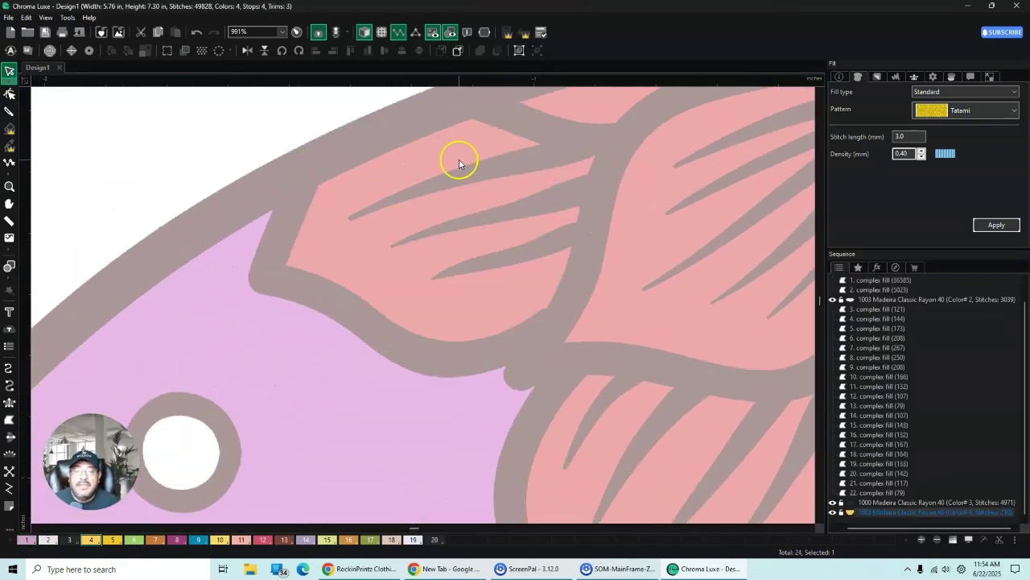
Step: Start a new complex fill on the far-left petal, tracing its top edge and the upper side of its first vein line
scroll(460, 165, "up", 1)
scroll(554, 206, "down", 1)
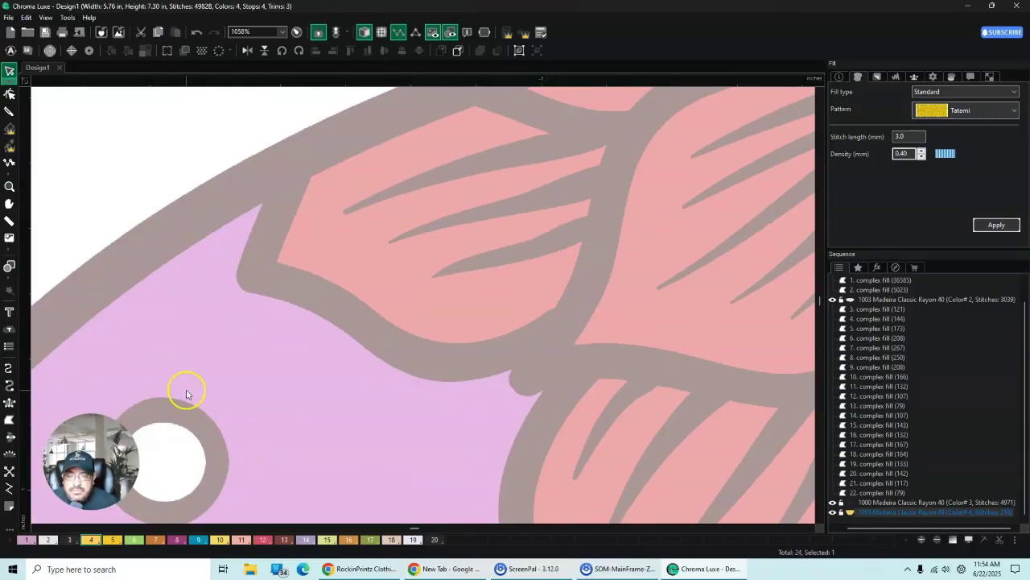
left_click(9, 419)
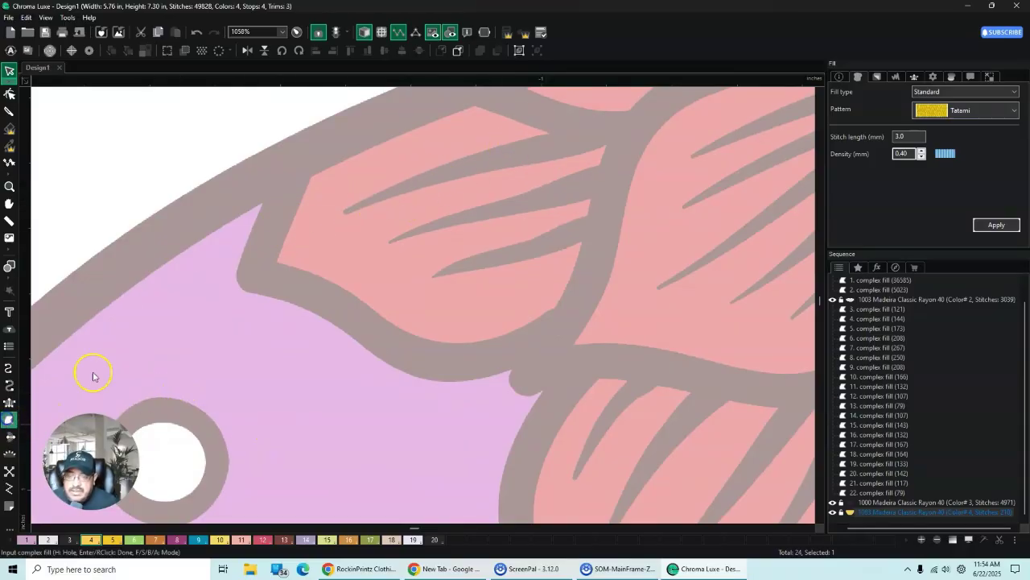
left_click(306, 180)
left_click(310, 174)
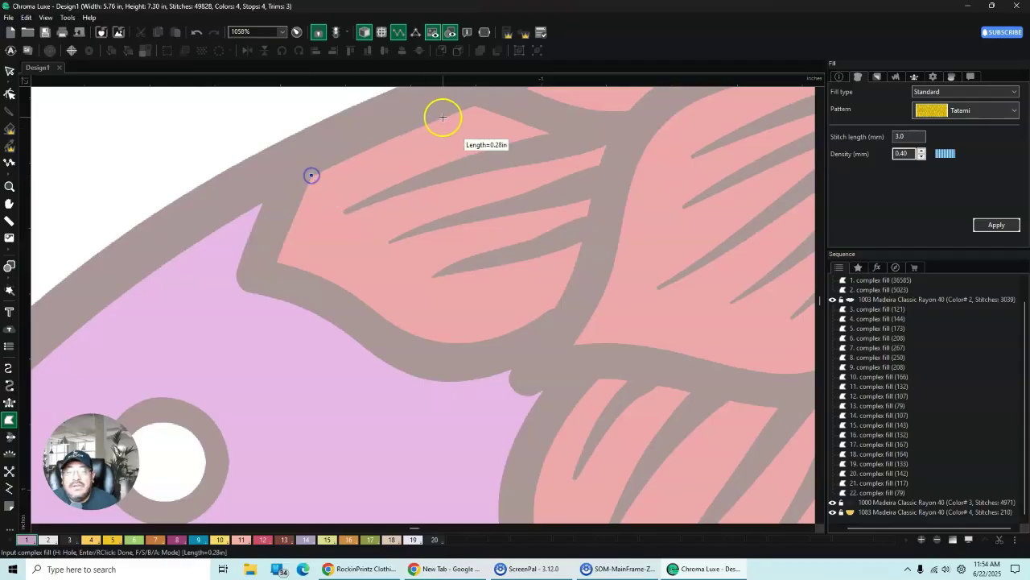
left_click(475, 104)
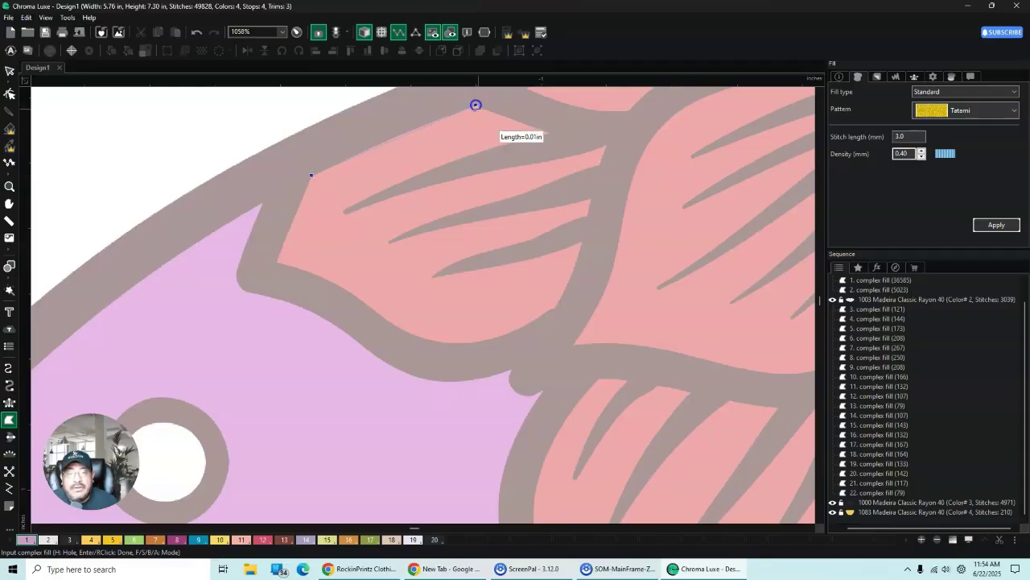
left_click(409, 175)
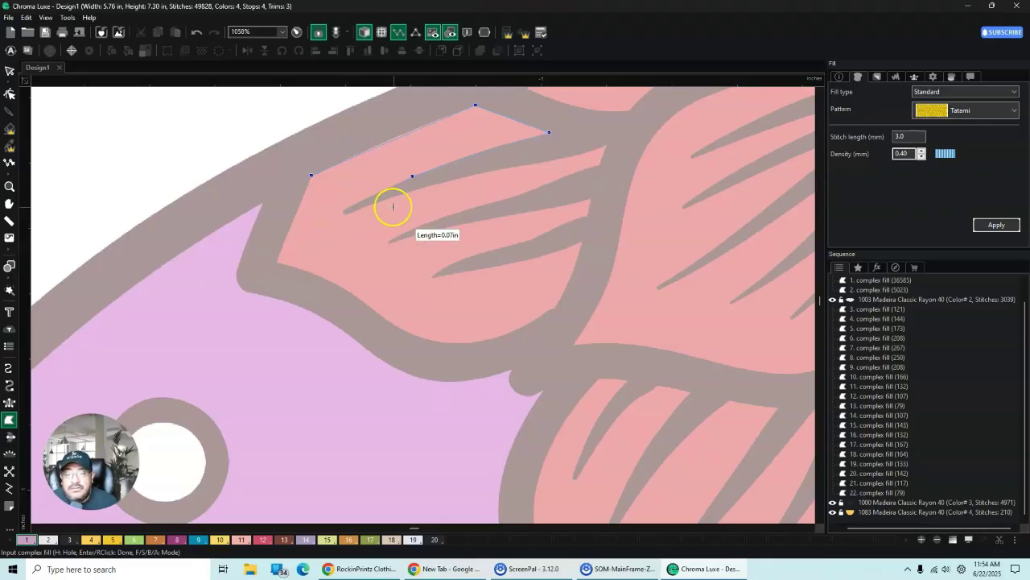
Step: Go around the tip of the first vein line and trace its underside to the petal's inner edge
scroll(347, 182, "up", 1)
scroll(343, 178, "up", 1)
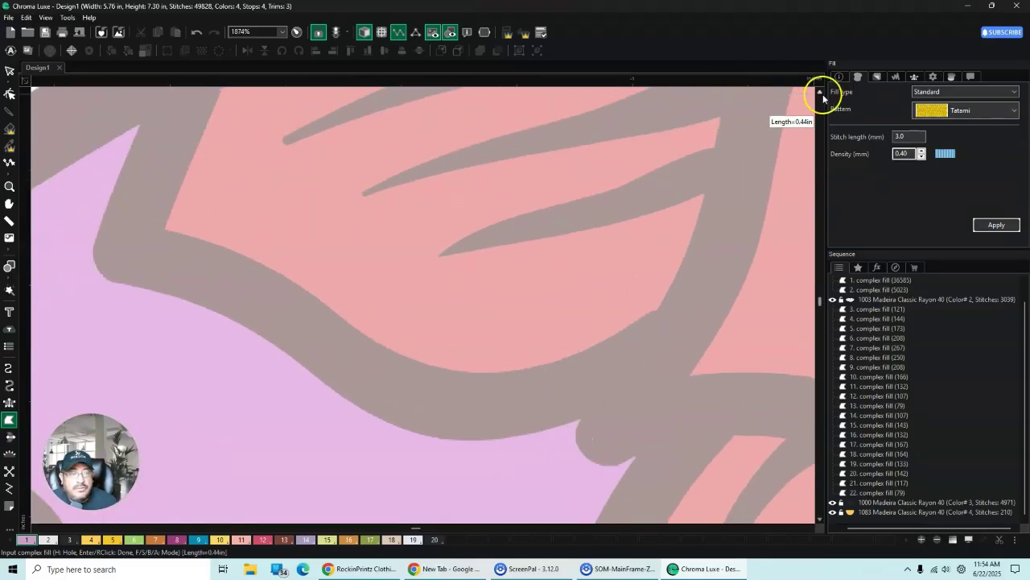
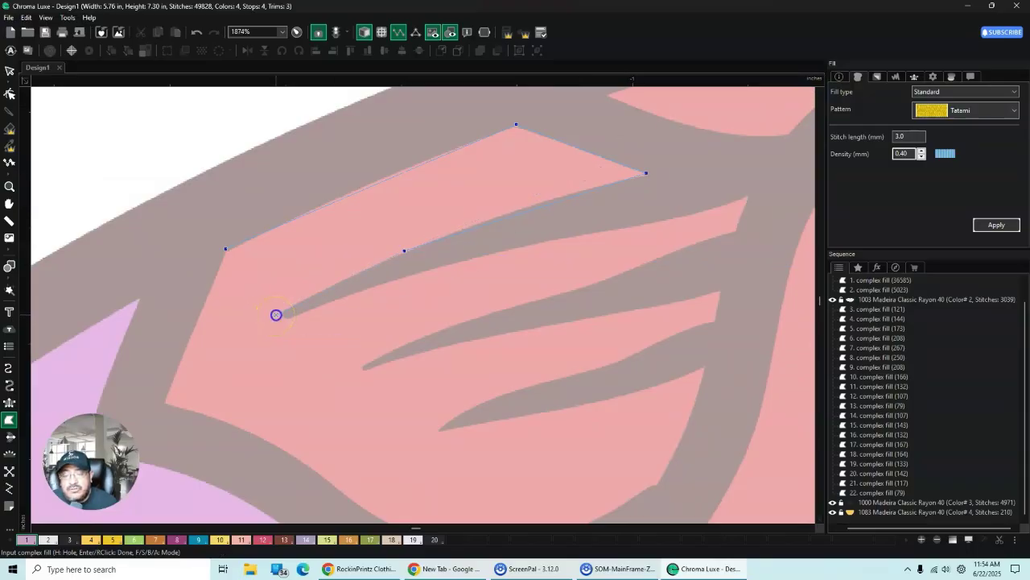
left_click(375, 285)
left_click(544, 241)
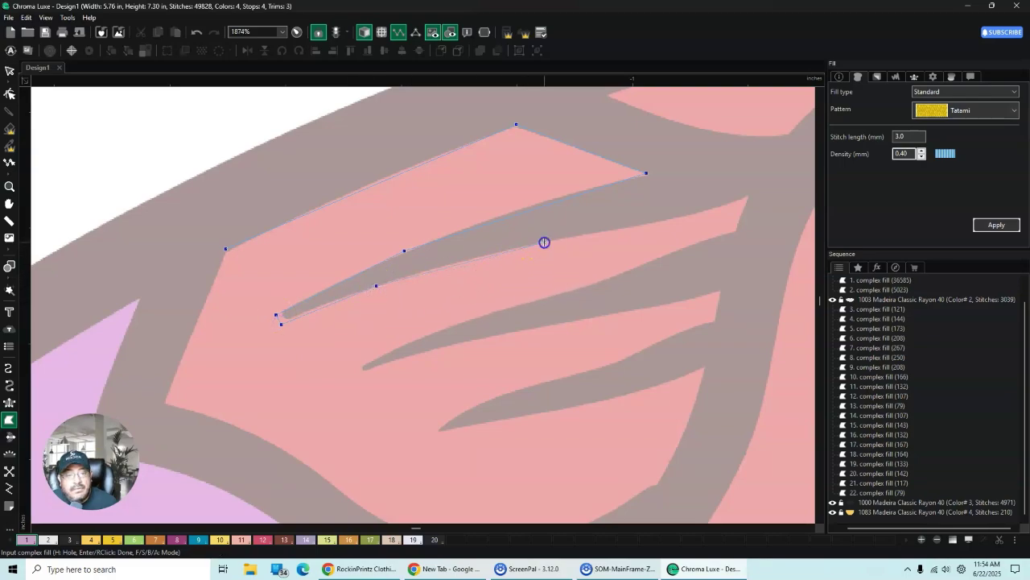
left_click(749, 196)
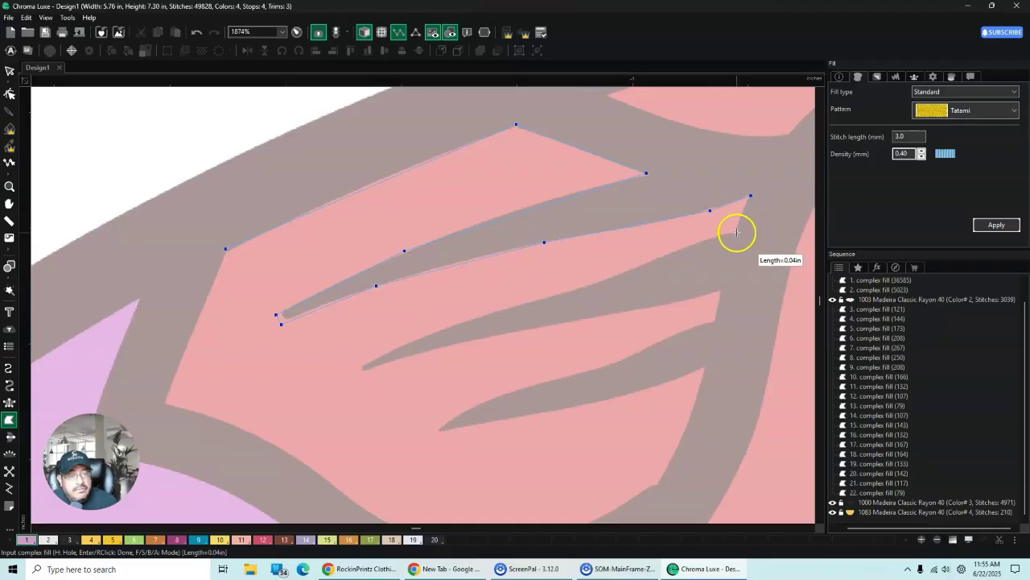
Step: Trace the outline around the petal's second vein line, along its upper side, around the tip and back to the inner edge
left_click(737, 233)
left_click(682, 249)
left_click(613, 278)
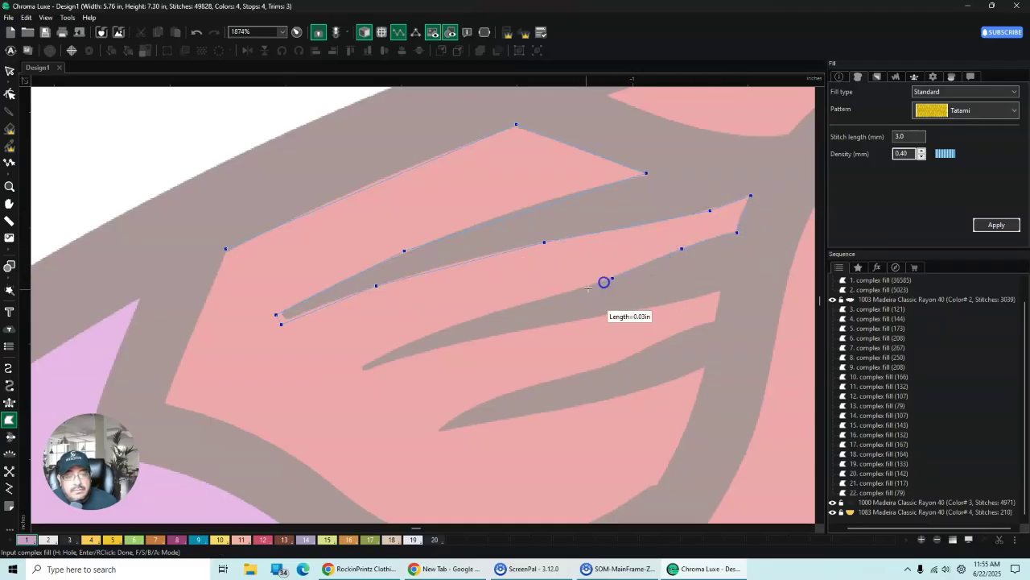
left_click(566, 292)
left_click(427, 333)
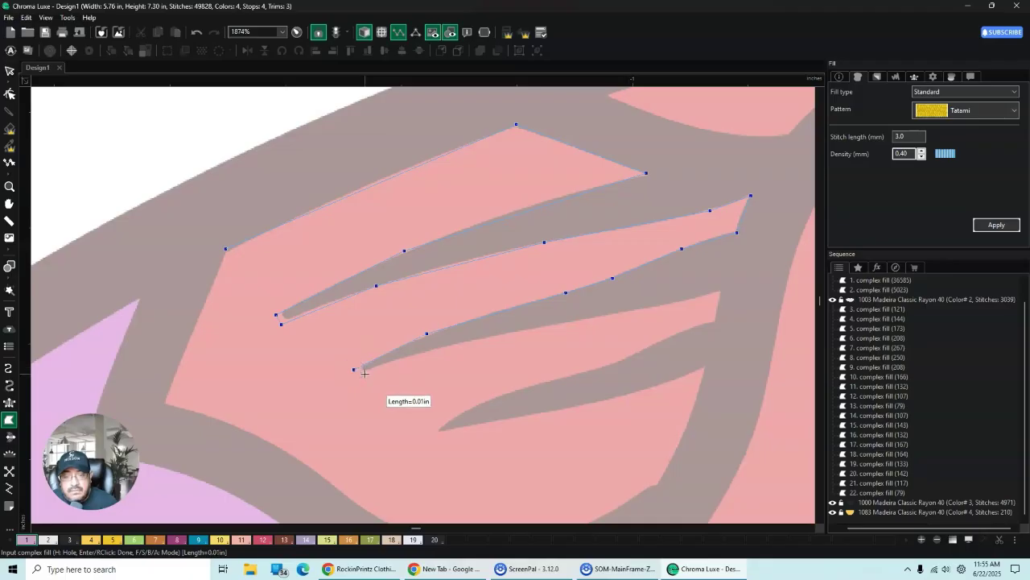
left_click(365, 372)
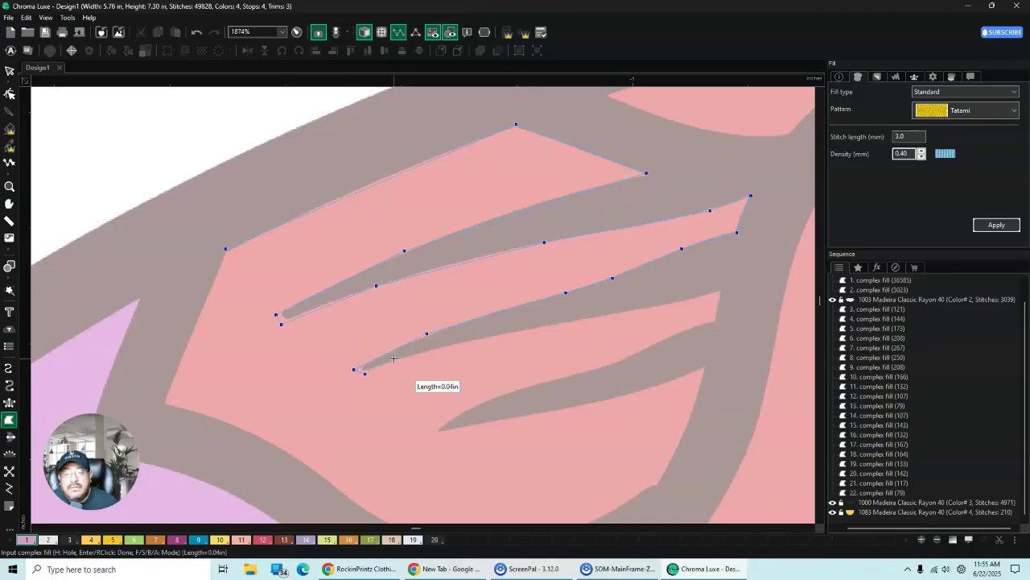
left_click(394, 358)
left_click(632, 311)
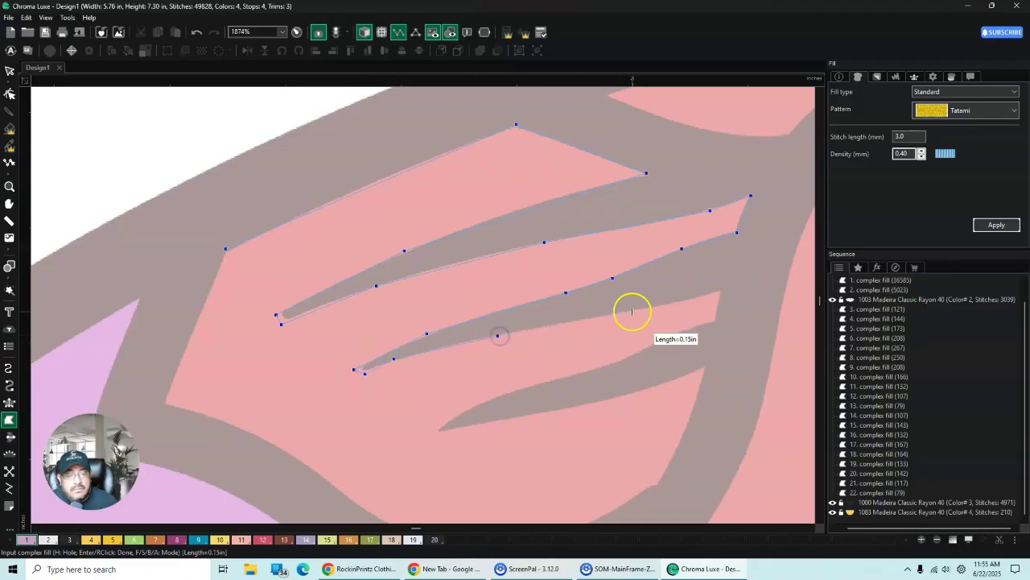
left_click(719, 289)
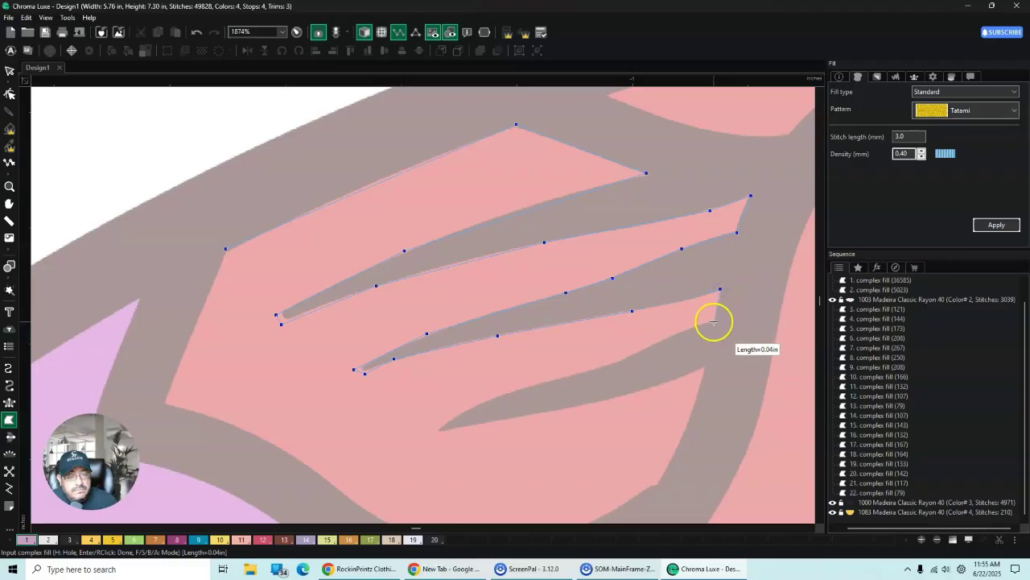
Step: Trace the outline around the petal's third vein line, along its upper side, around the tip and back to the inner edge
left_click(669, 338)
left_click(612, 361)
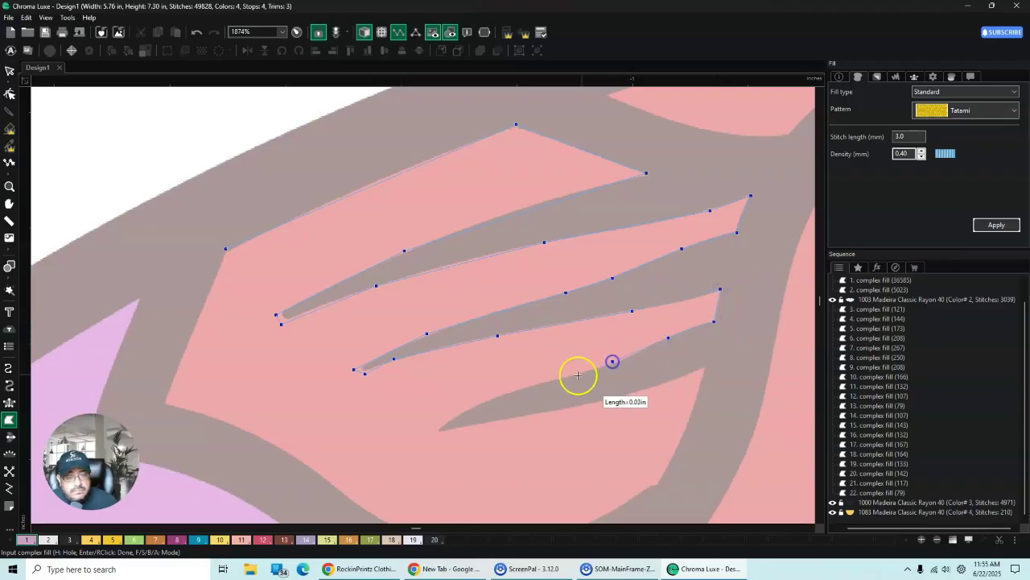
left_click(520, 389)
left_click(460, 413)
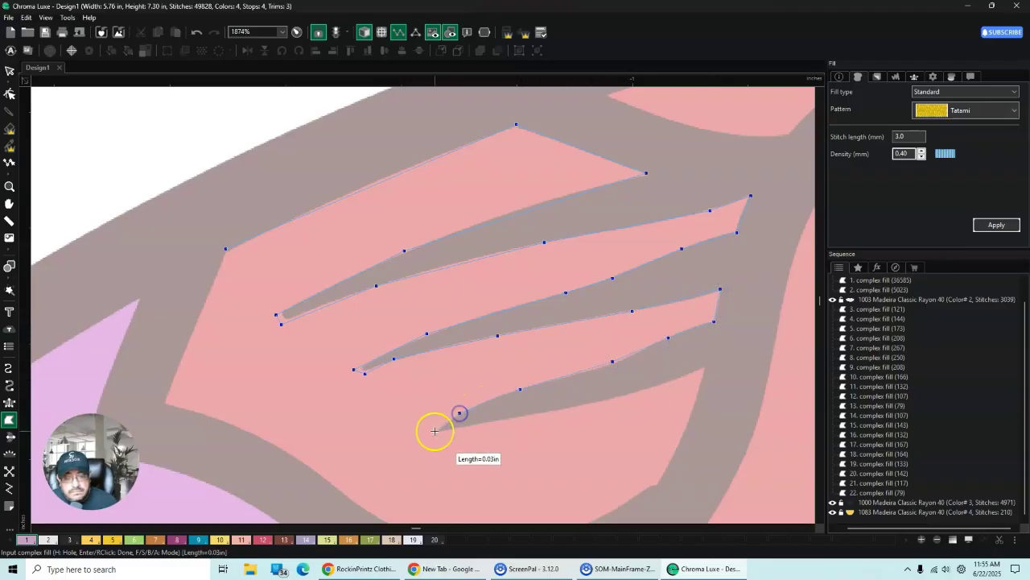
left_click(435, 442)
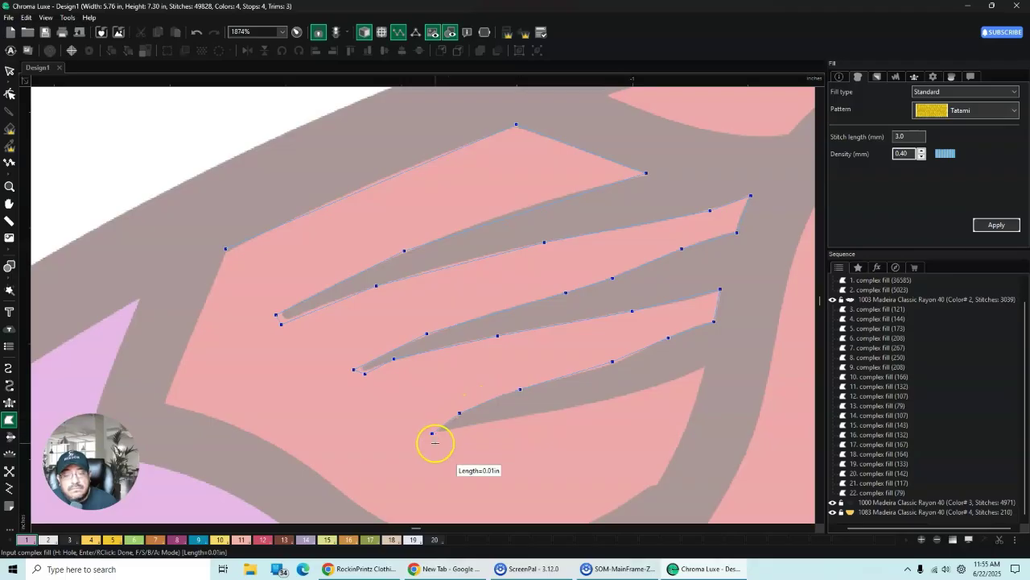
left_click(481, 423)
left_click(564, 409)
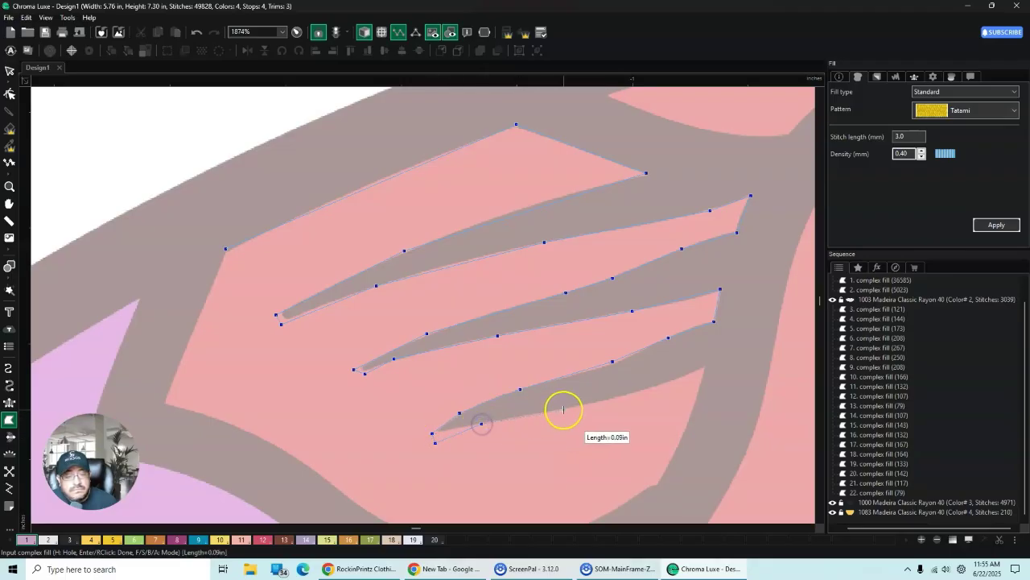
left_click(640, 392)
left_click(695, 371)
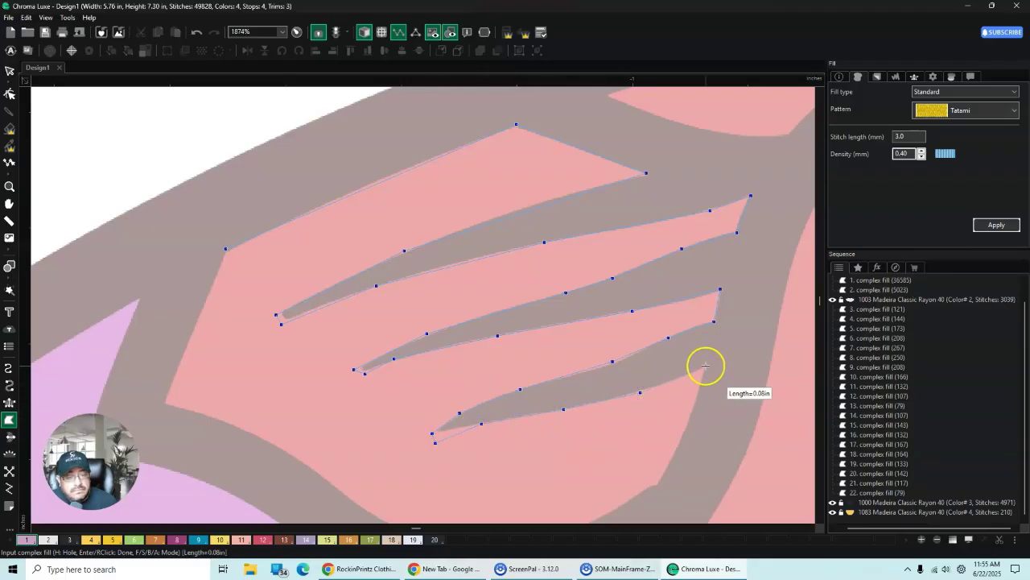
left_click(705, 367)
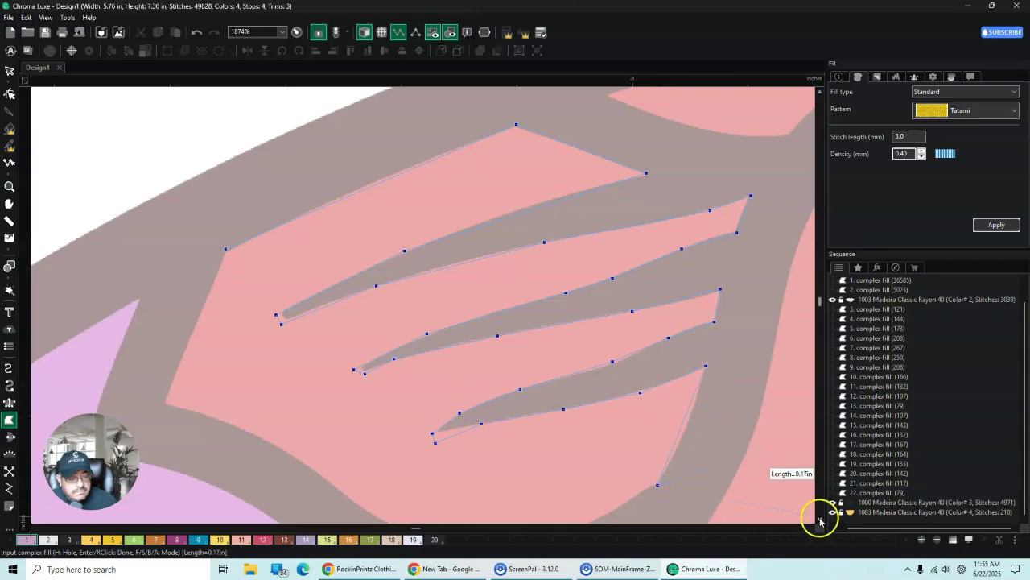
Step: Trace the far-left petal's curved lower edge and straight outer side back to the starting point, completing the fill
scroll(820, 522, "down", 3)
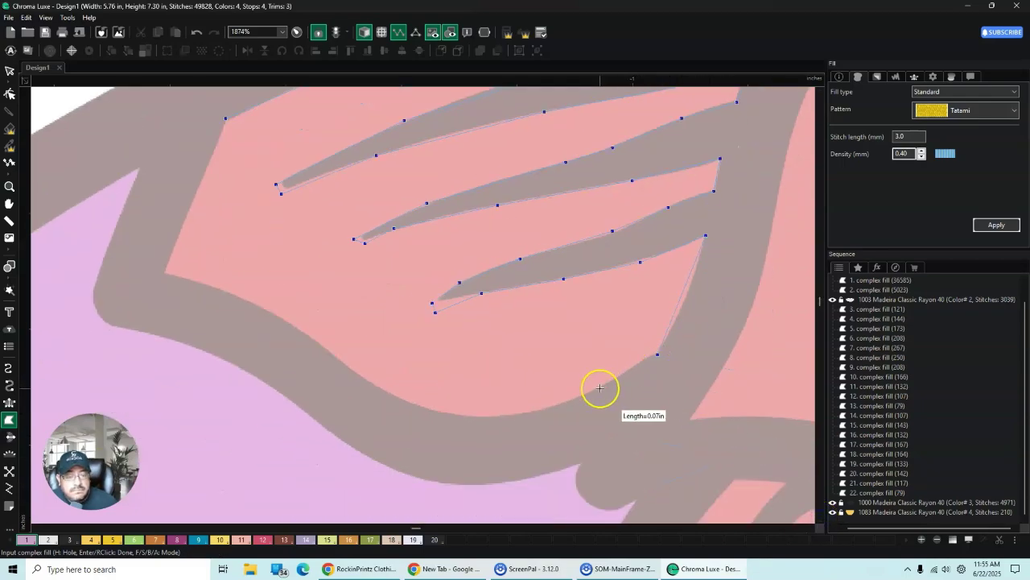
left_click(600, 389)
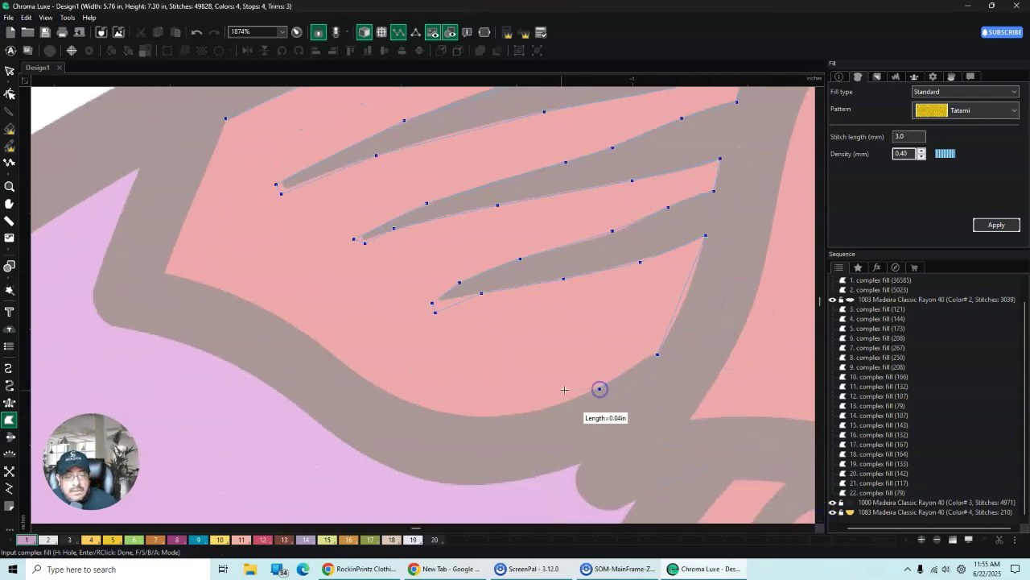
left_click(500, 415)
left_click(401, 399)
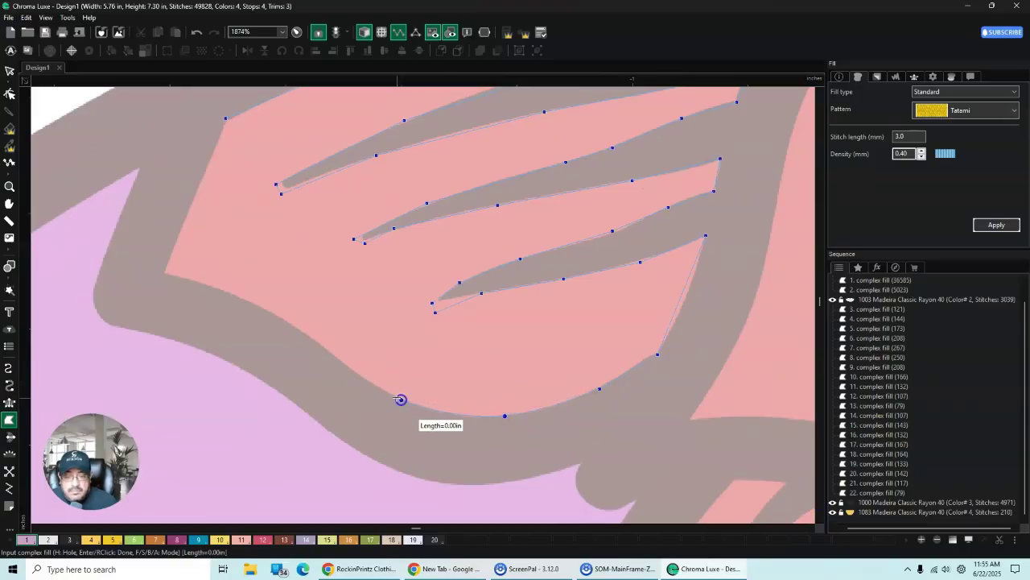
left_click(327, 348)
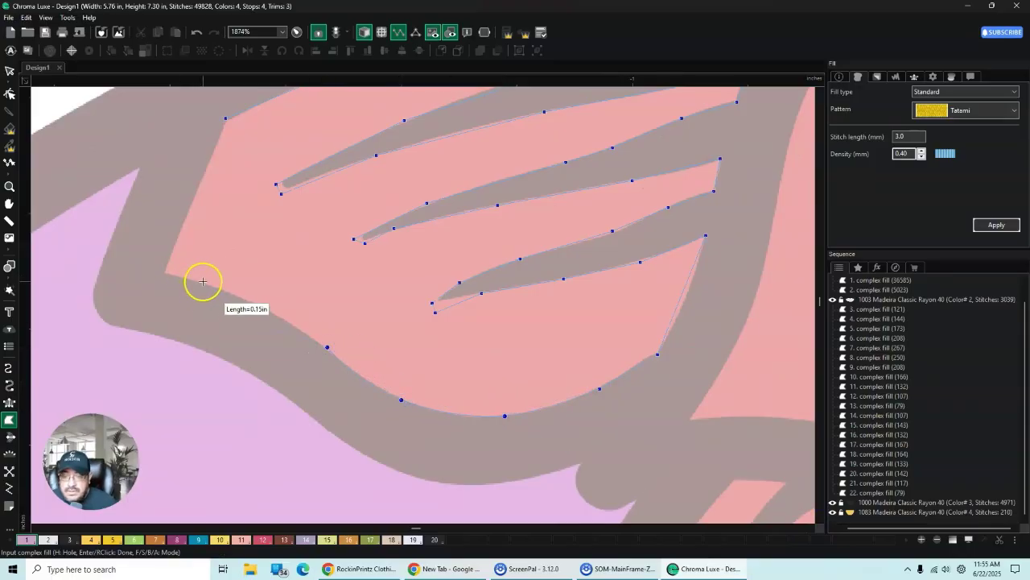
left_click(165, 272)
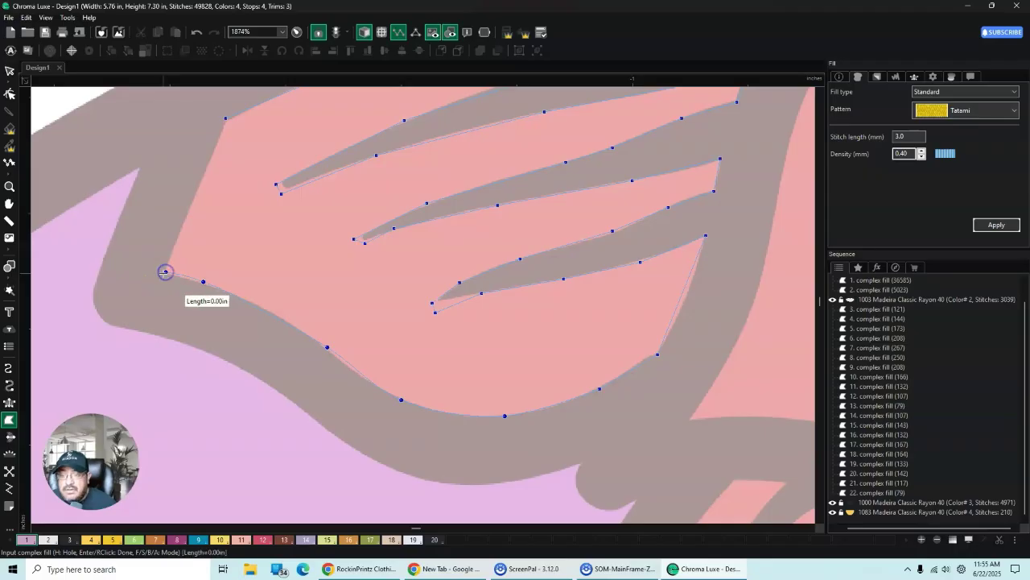
left_click(167, 264)
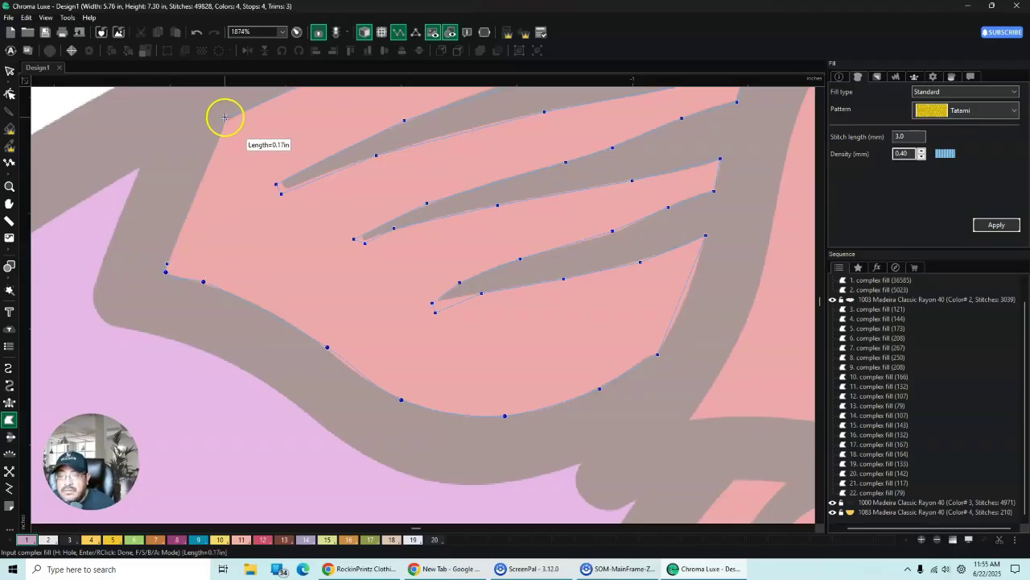
left_click(224, 117)
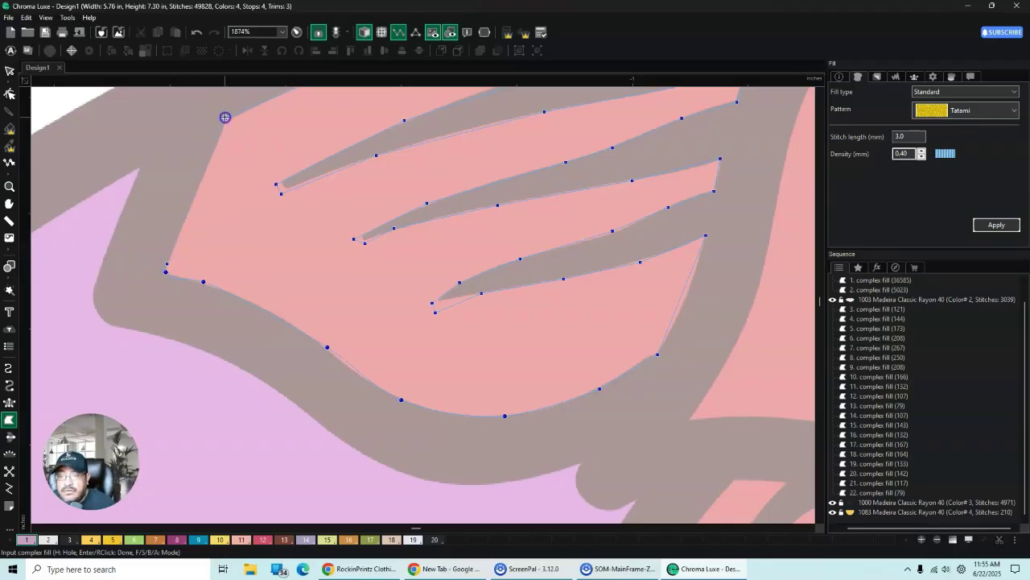
left_click(8, 73)
Step: Start a new complex fill on the slim petal above the finished one, tracing its upper edge from outer point to inner tip
scroll(349, 268, "down", 1)
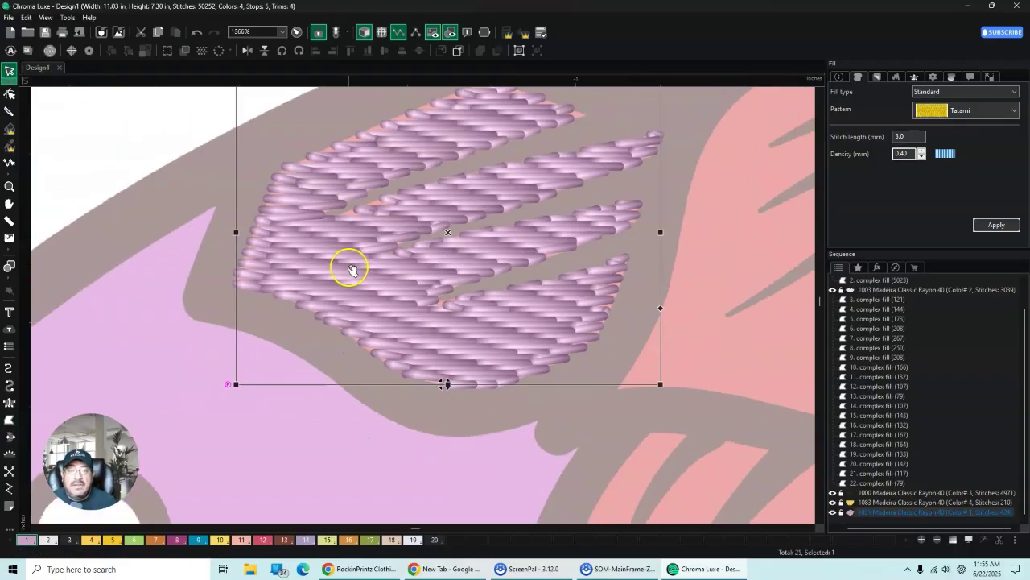
scroll(351, 269, "down", 1)
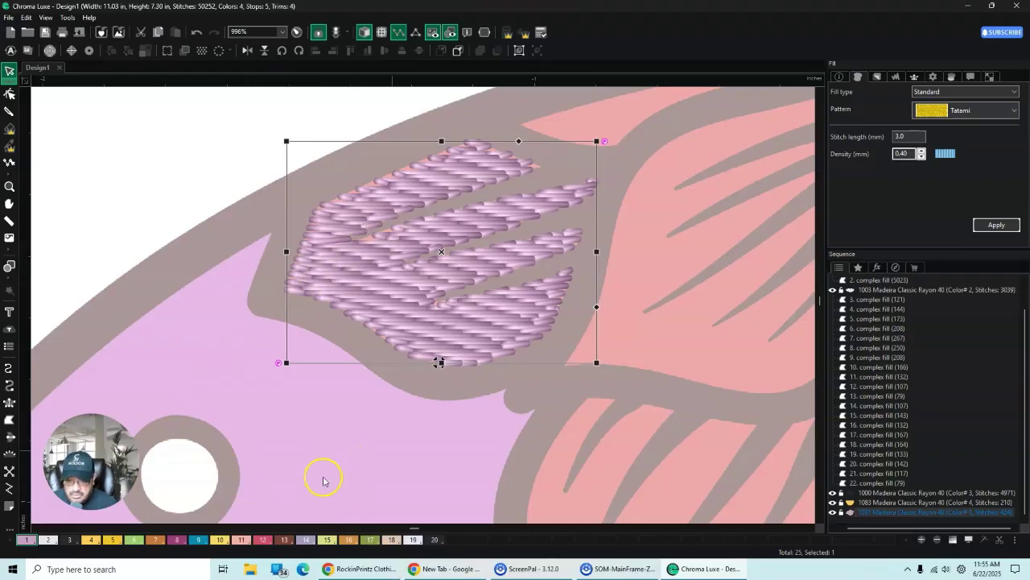
scroll(813, 531, "right", 2)
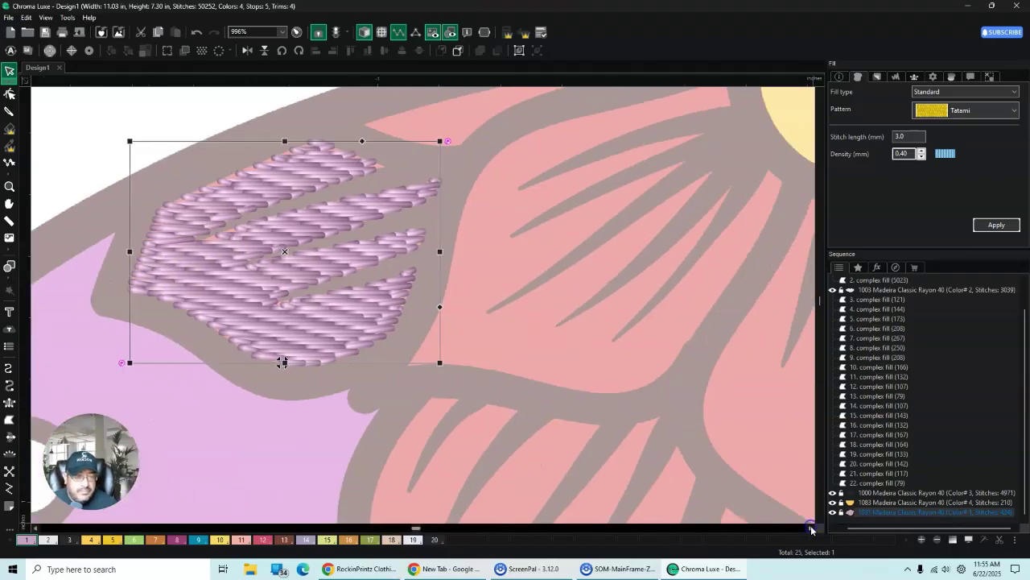
scroll(820, 95, "up", 3)
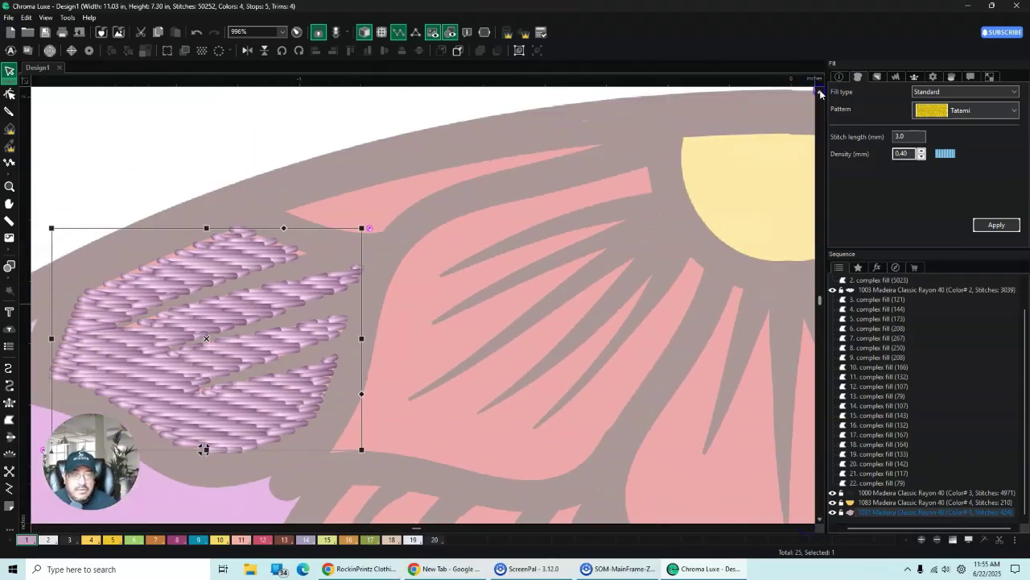
scroll(444, 218, "up", 2)
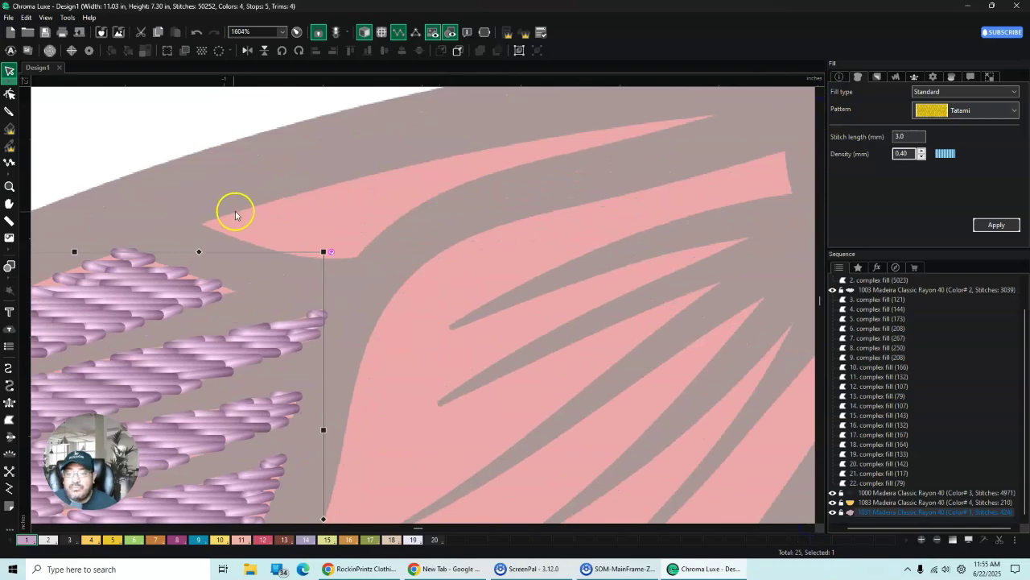
left_click(9, 420)
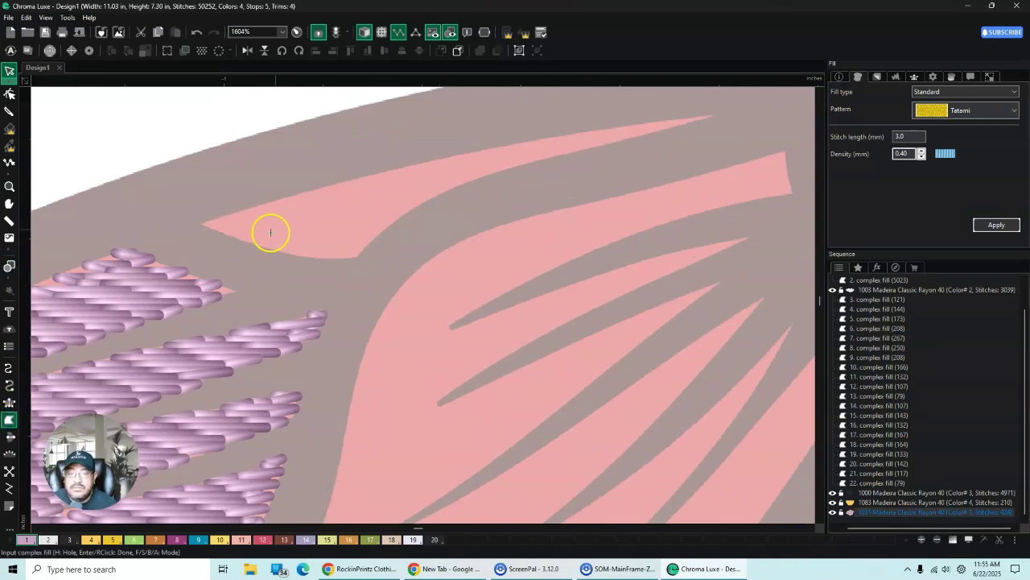
left_click(199, 223)
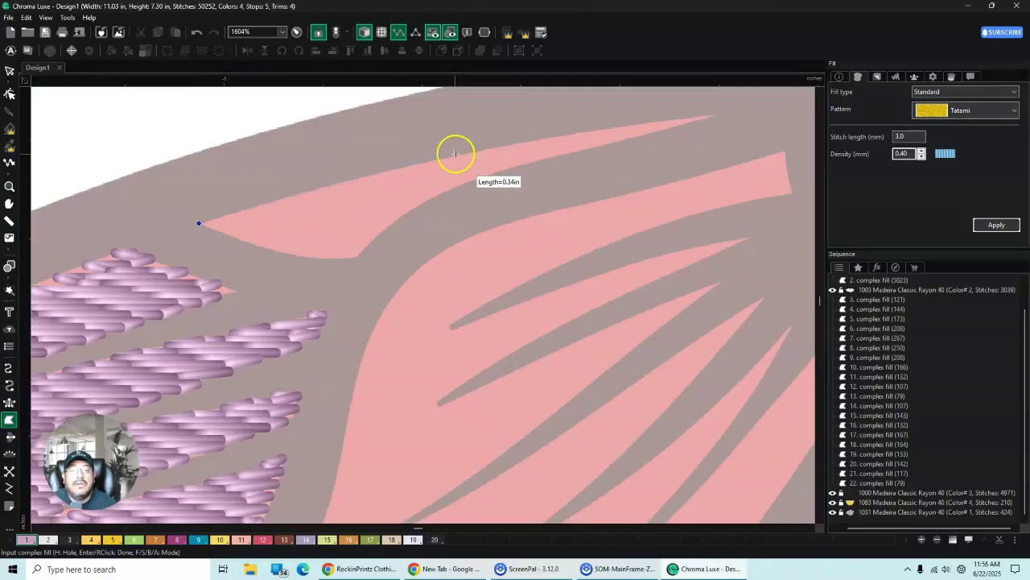
left_click(257, 205)
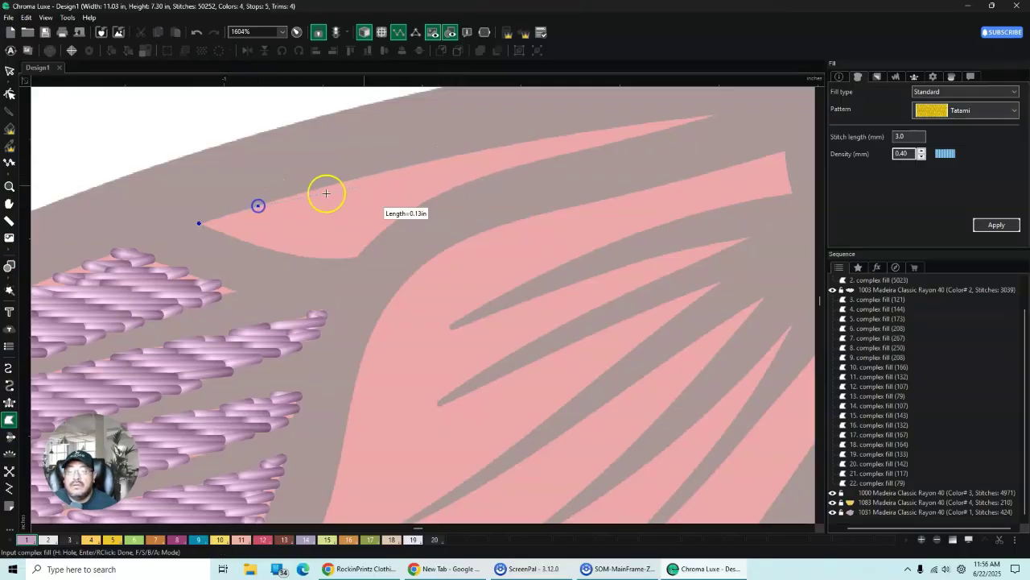
left_click(463, 153)
left_click(614, 127)
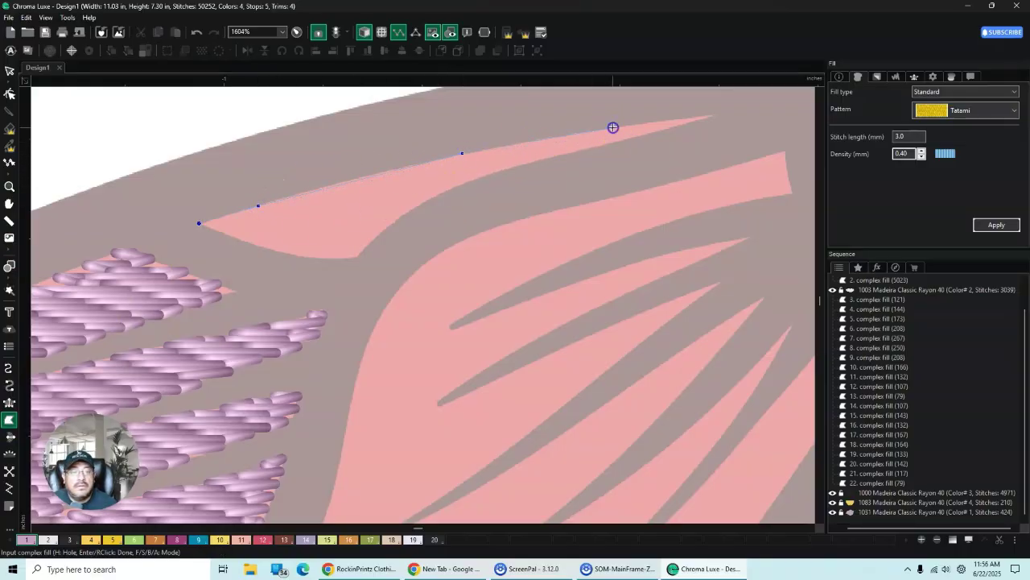
left_click(717, 113)
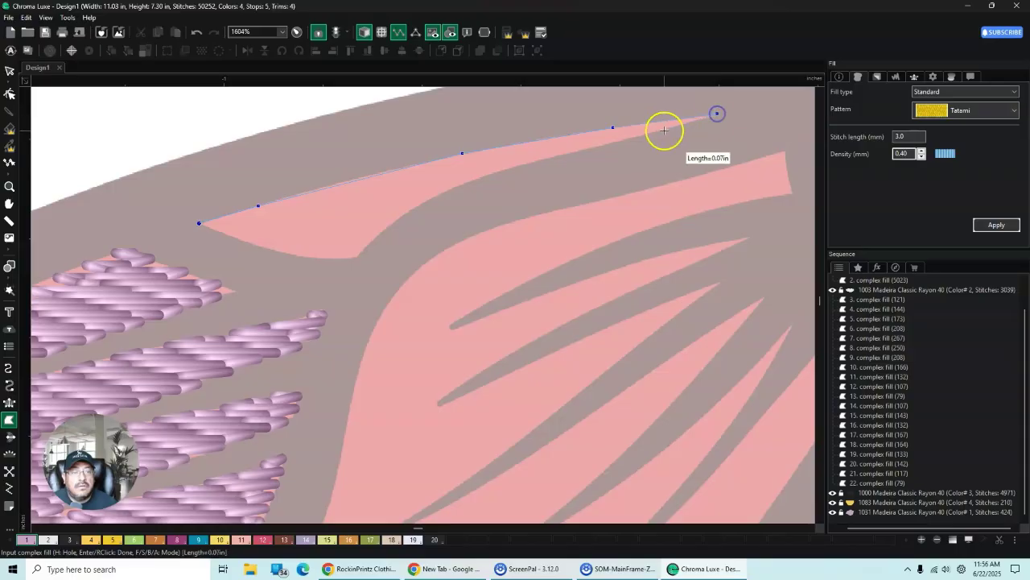
Step: Trace the slim petal's curved lower side from the inner tip back down to its bottom corner
left_click(633, 139)
left_click(498, 171)
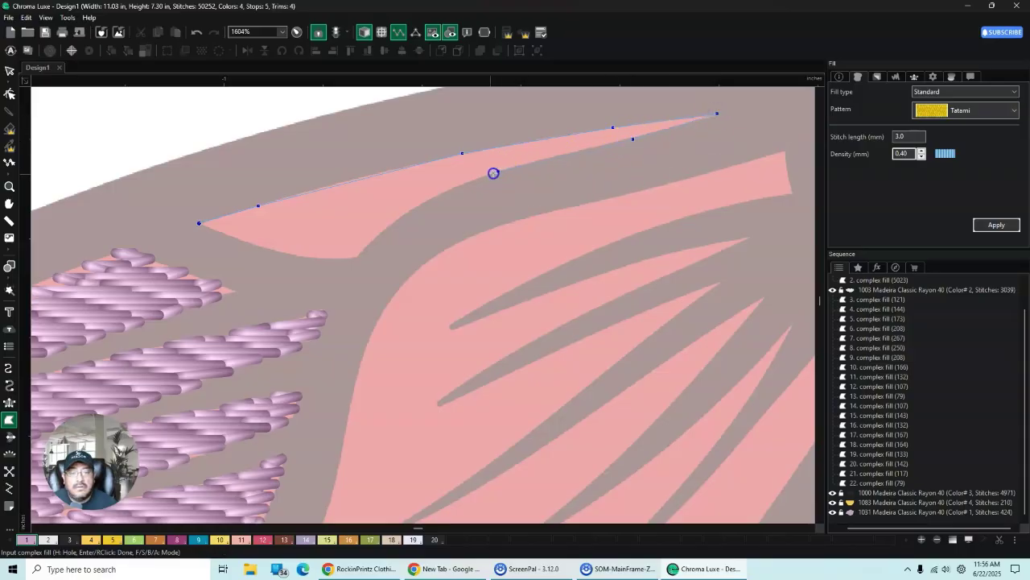
left_click(411, 207)
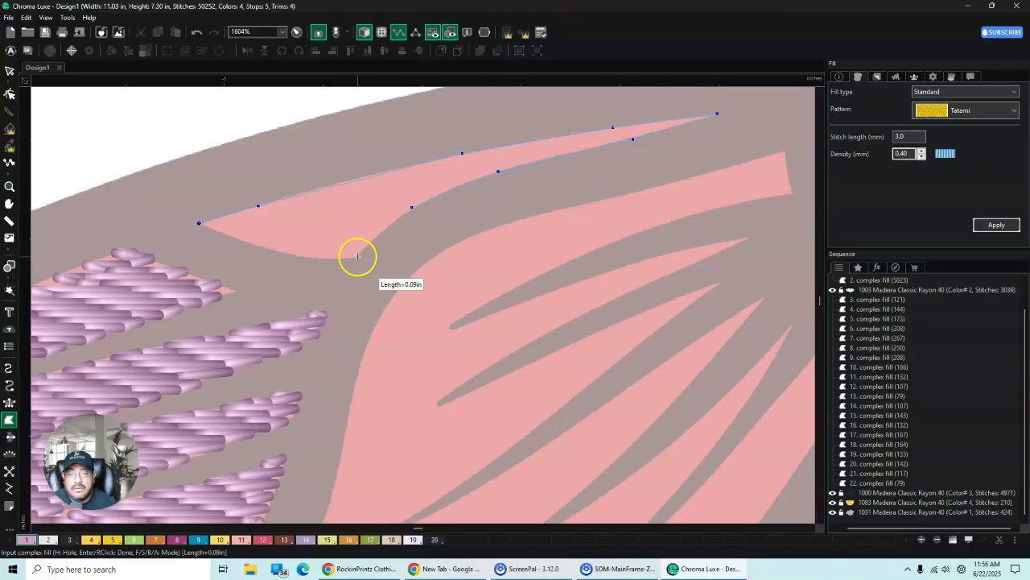
left_click(379, 233)
left_click(355, 258)
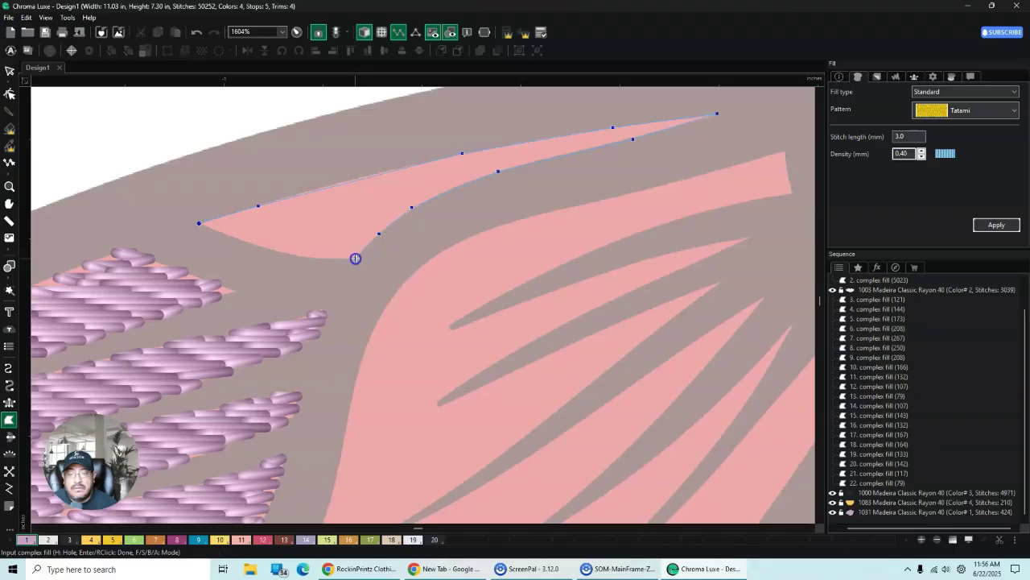
Step: Trace the slim petal's short bottom edge back to the starting point and complete the fill
left_click(317, 257)
left_click(276, 251)
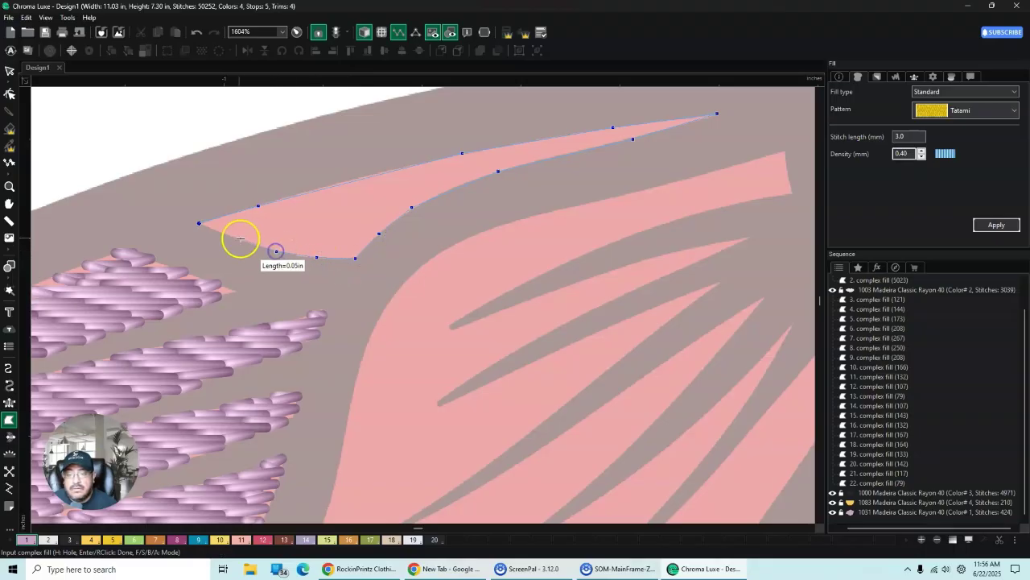
left_click(228, 236)
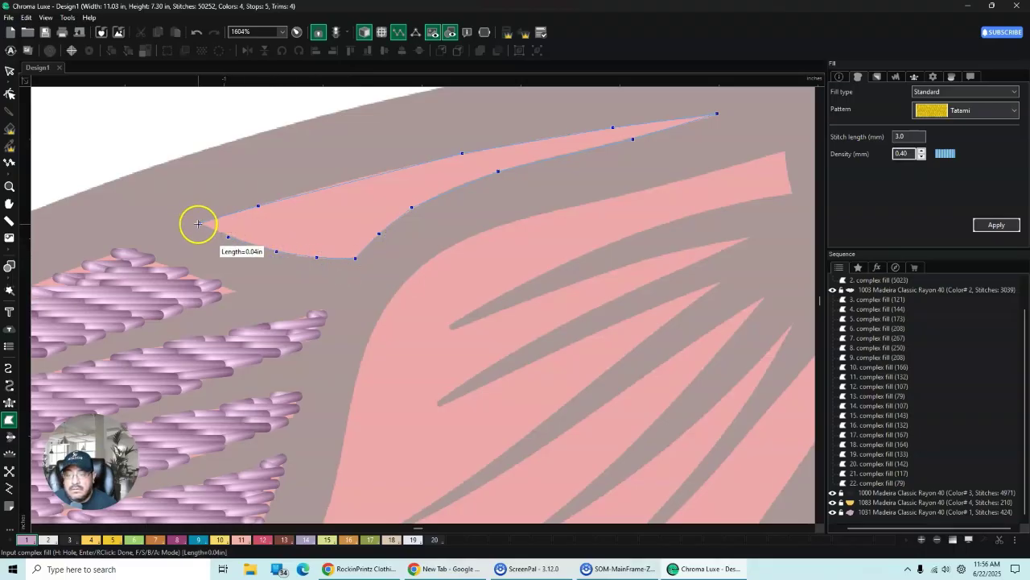
left_click(197, 222)
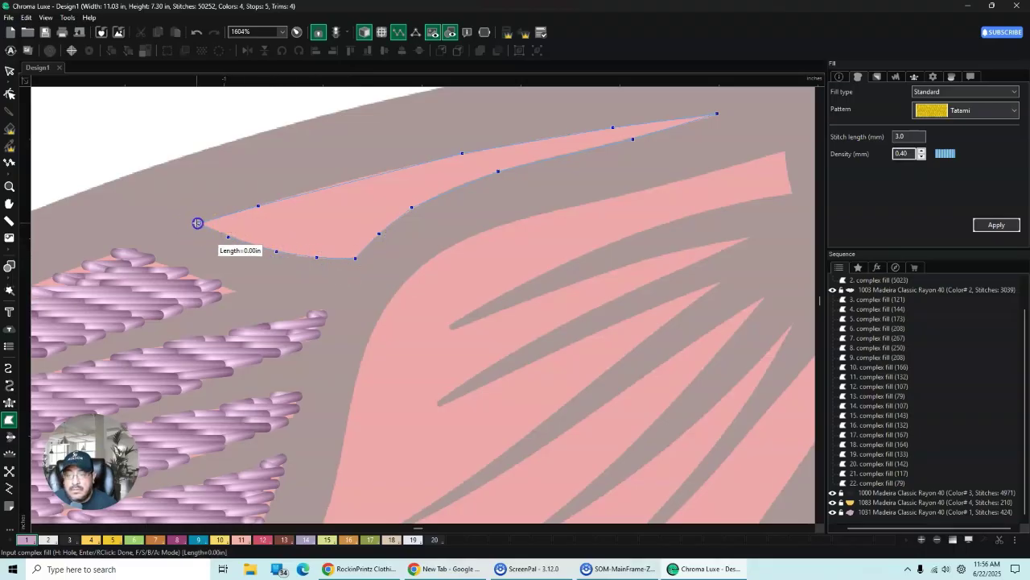
left_click(8, 74)
Step: Start a new complex fill on the large petal beside the yellow center, tracing its inner end and the first vein line's upper side
scroll(575, 349, "down", 4)
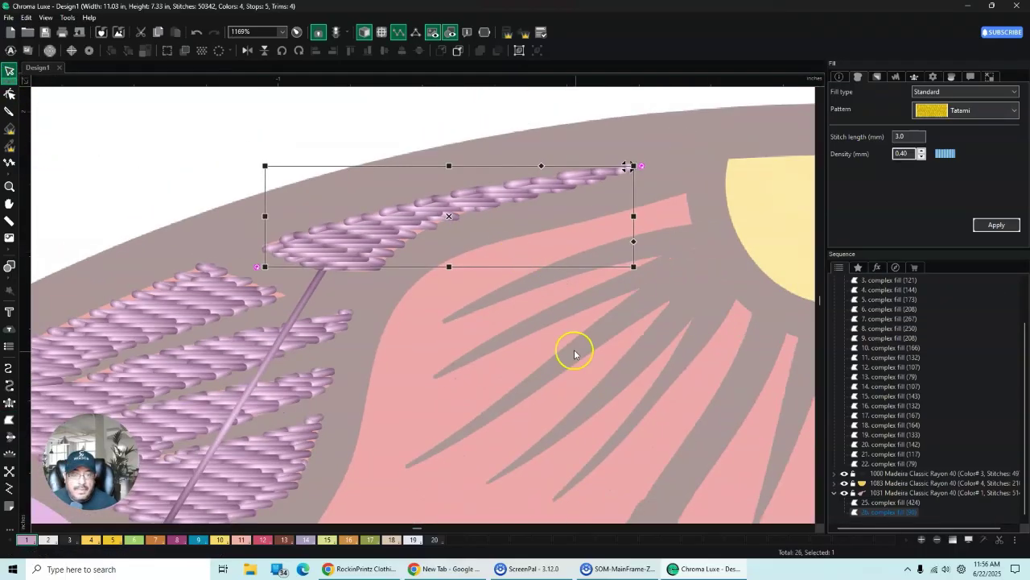
scroll(735, 358, "up", 2)
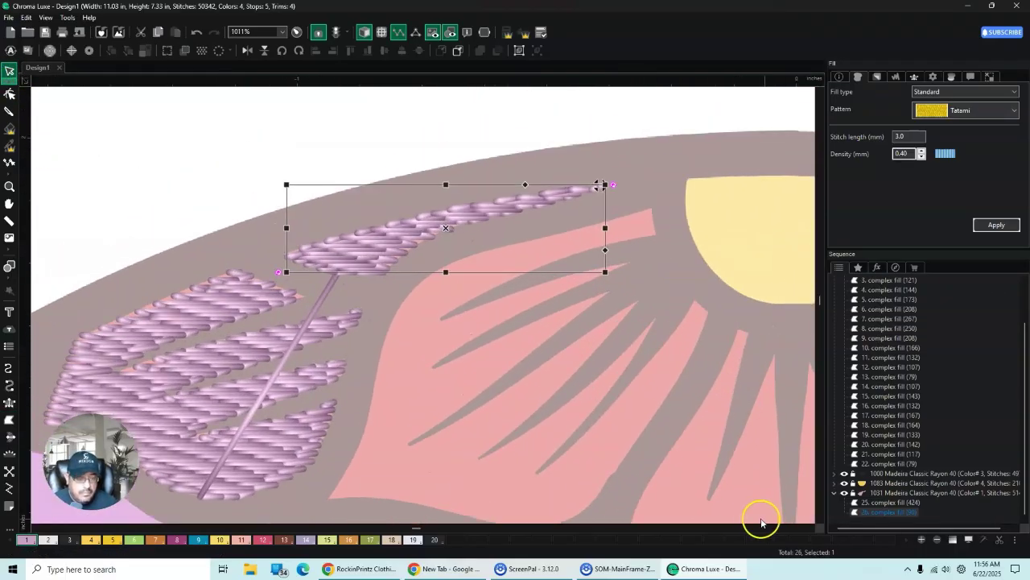
scroll(805, 524, "right", 3)
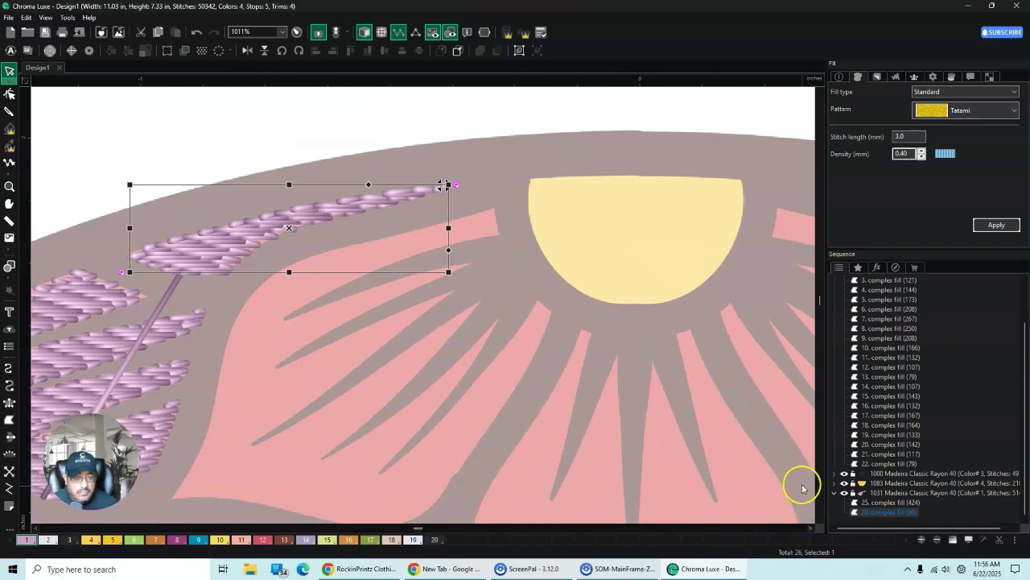
left_click(821, 521)
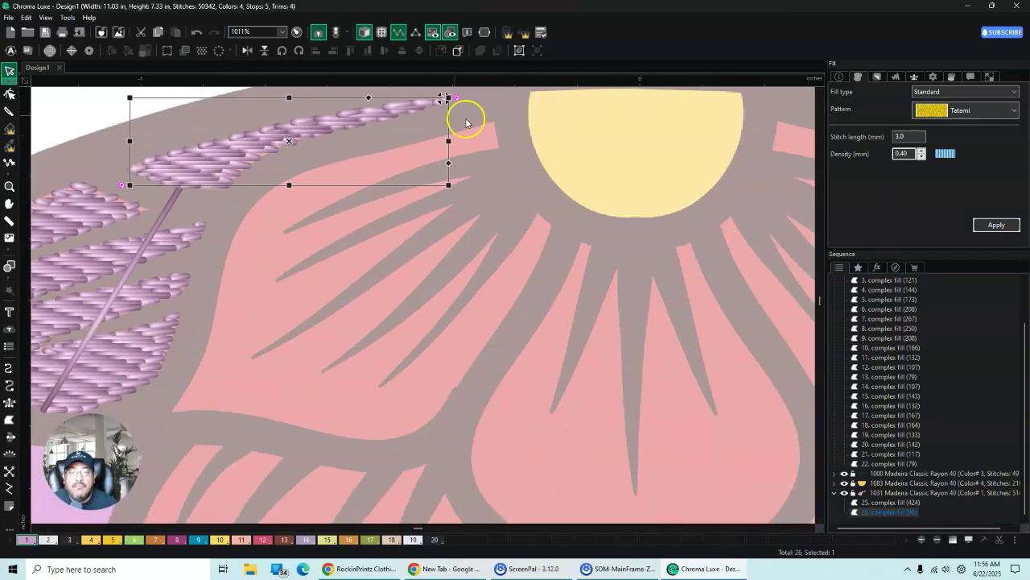
left_click(10, 415)
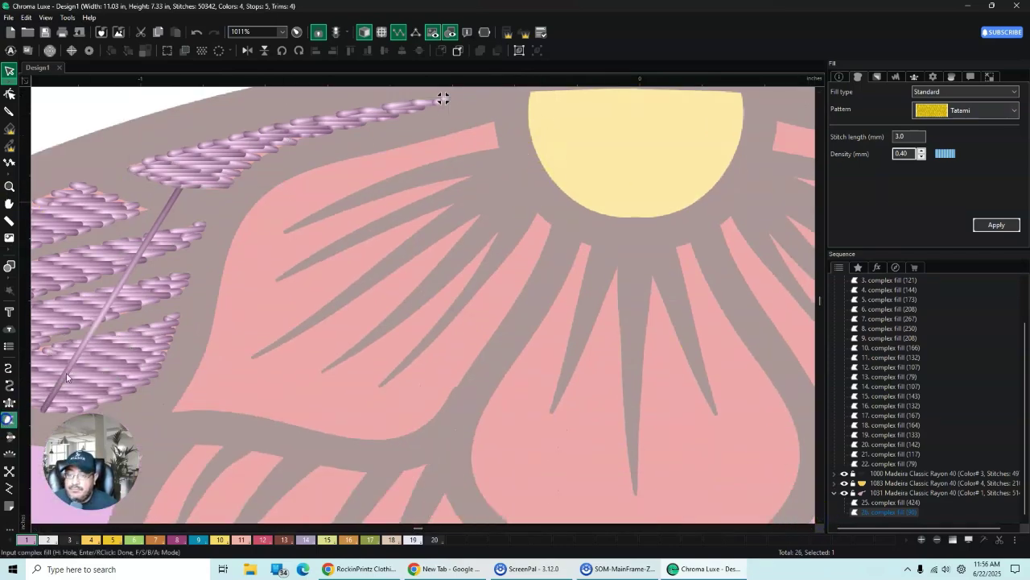
left_click(495, 121)
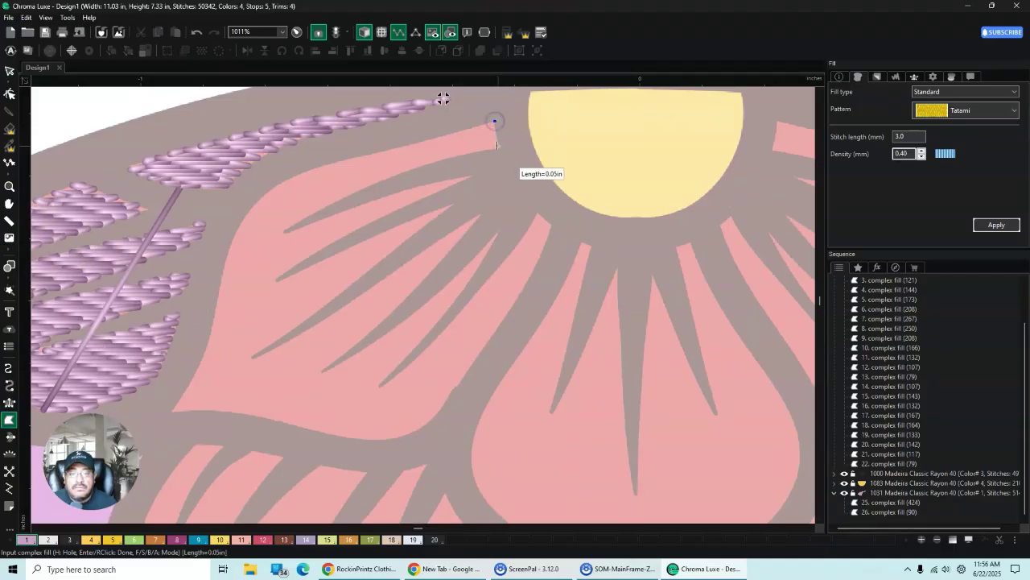
left_click(449, 157)
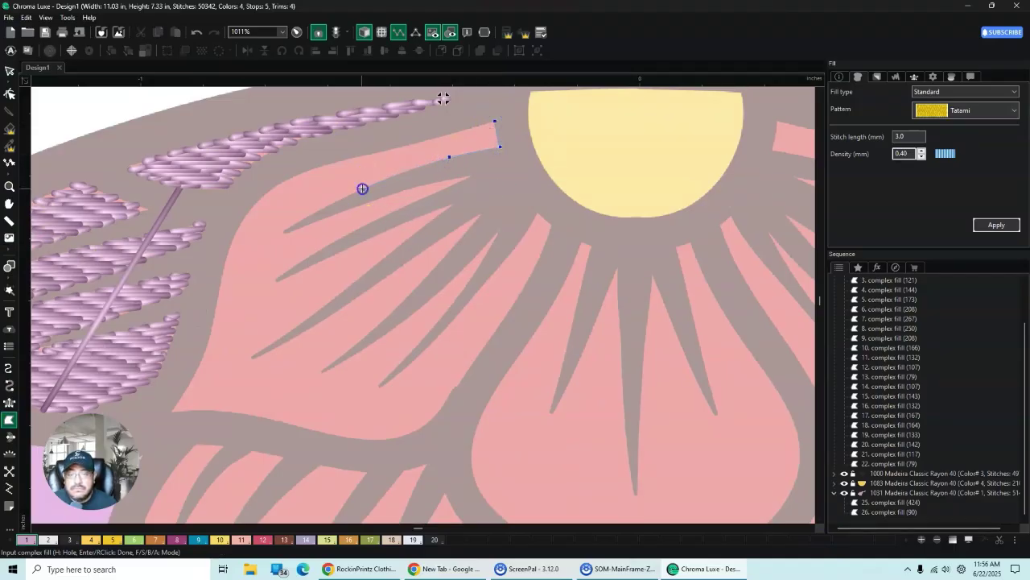
left_click(363, 188)
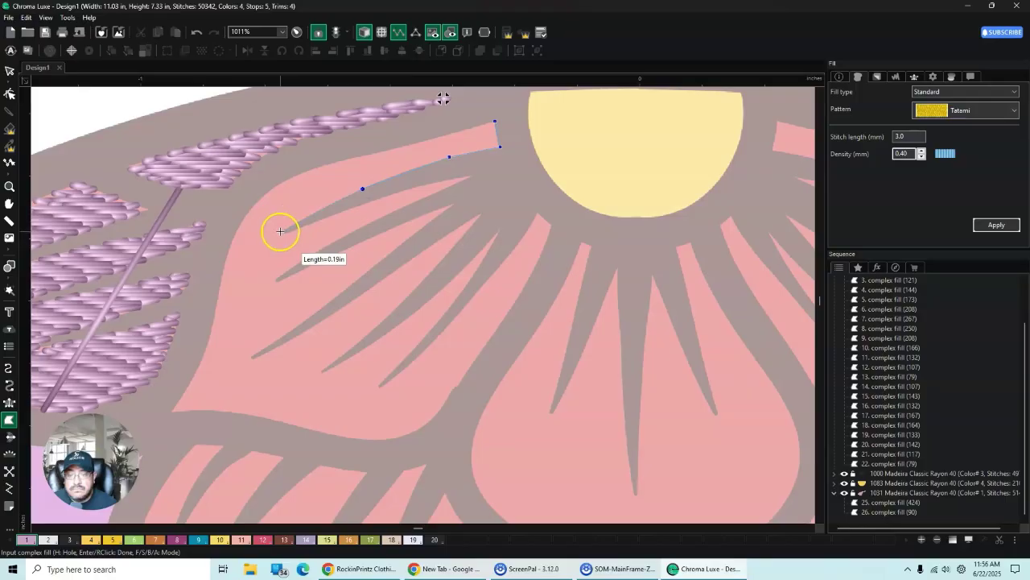
Step: Trace the first vein's lower side on the large petal from its outer tip back to the inner end
left_click(282, 239)
left_click(301, 228)
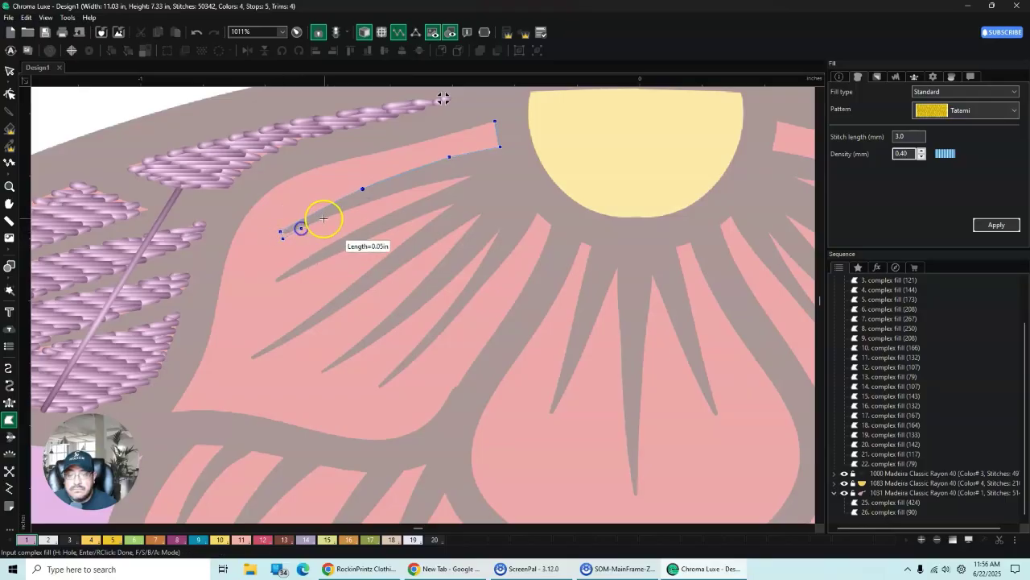
left_click(417, 186)
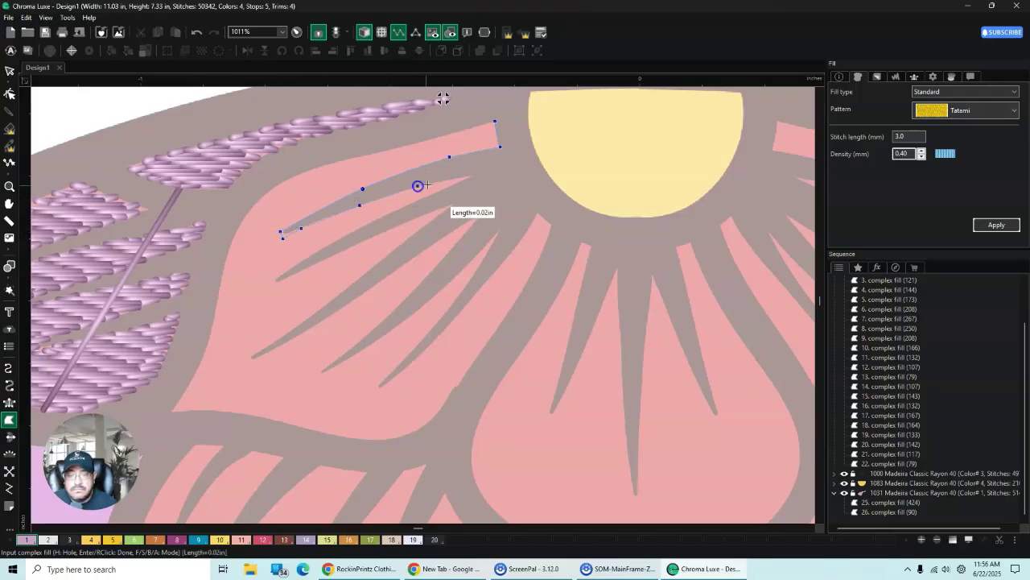
left_click(473, 179)
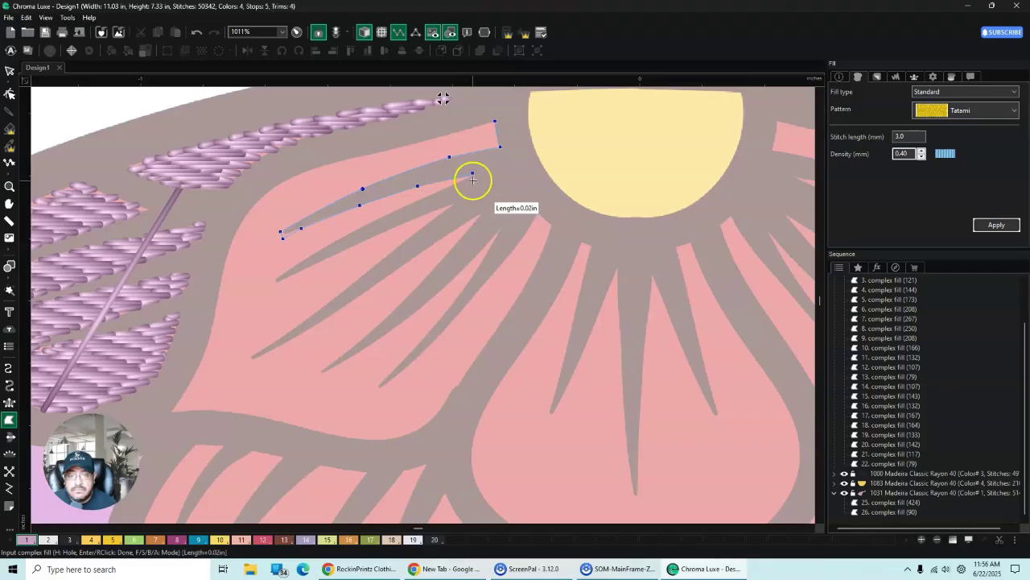
Step: Trace around the large petal's second vein, out along its upper side and back along its lower side
left_click(421, 197)
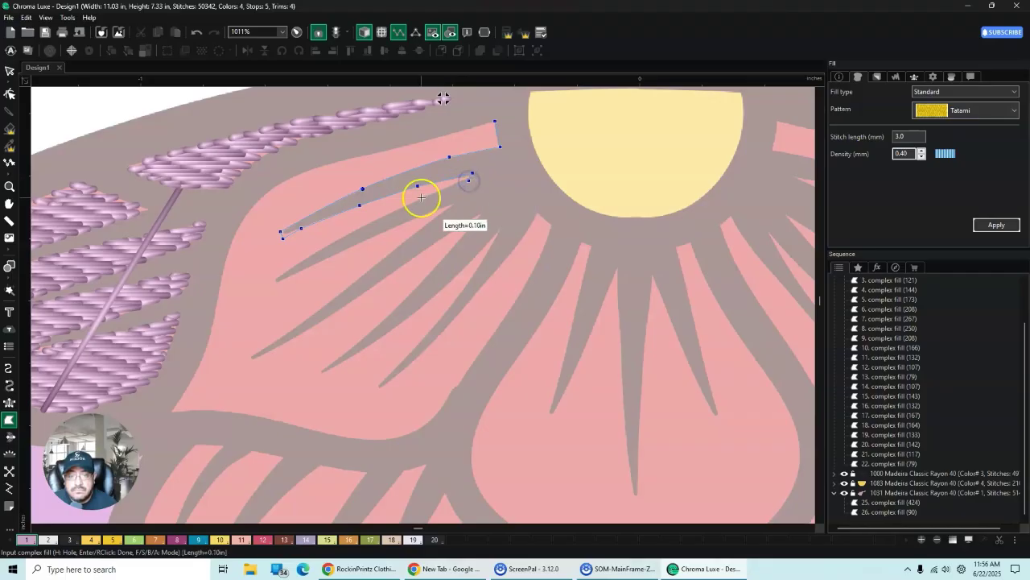
left_click(353, 229)
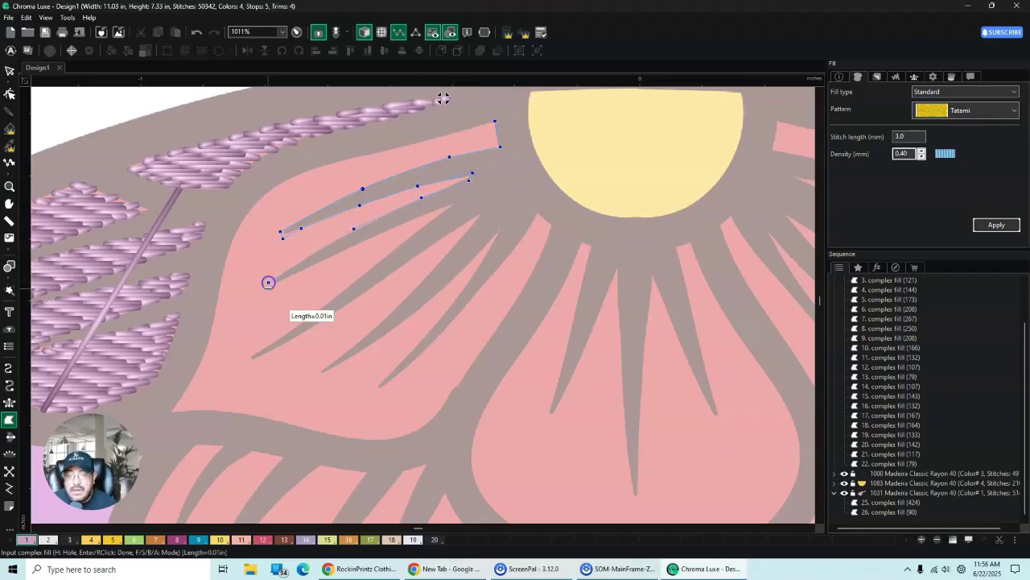
left_click(270, 287)
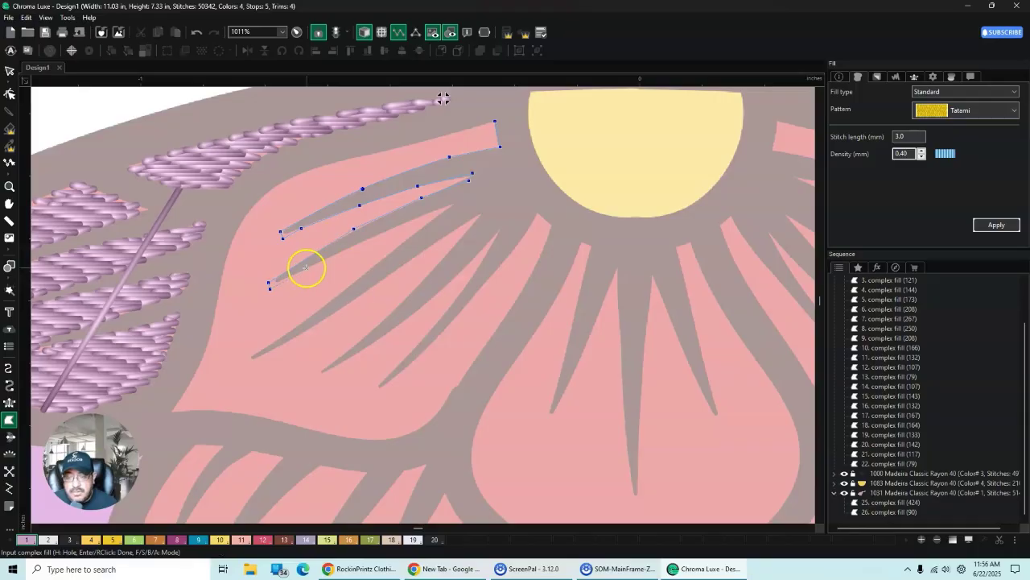
left_click(306, 267)
left_click(385, 230)
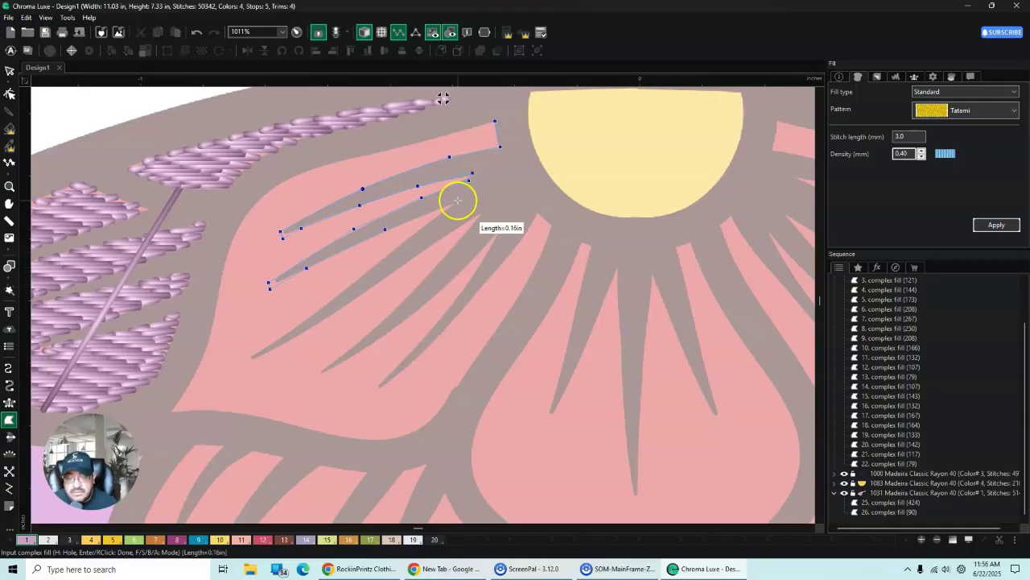
Step: Trace around the large petal's third vein, out to its pointed tip and back toward the yellow center
left_click(413, 234)
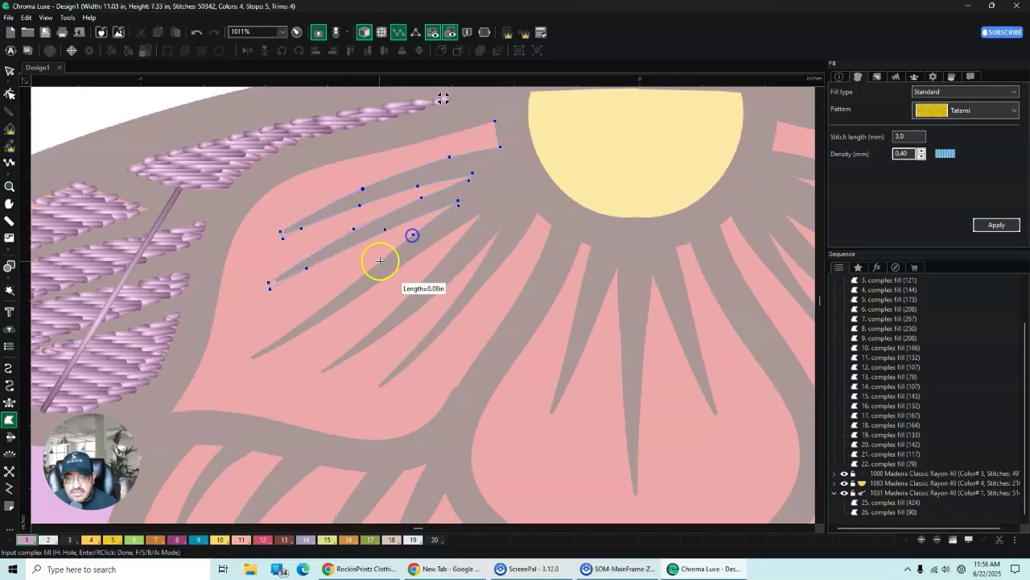
left_click(370, 269)
left_click(320, 308)
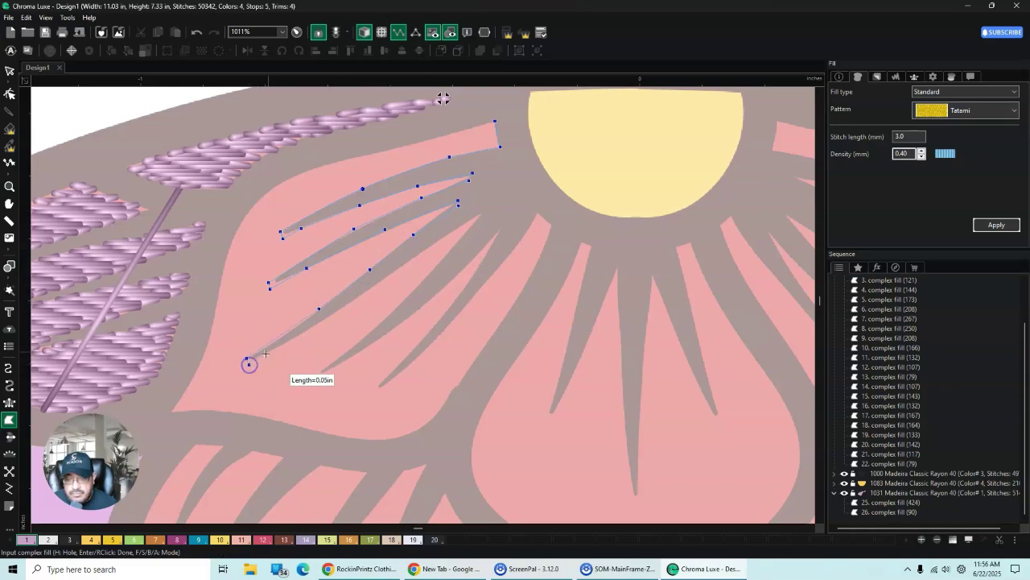
left_click(272, 350)
left_click(324, 321)
left_click(394, 272)
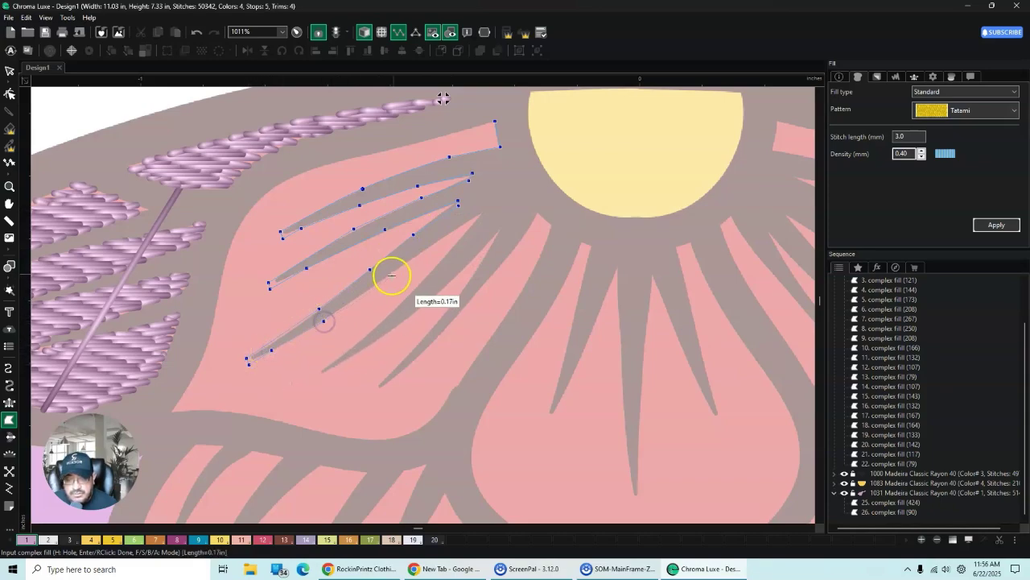
left_click(454, 230)
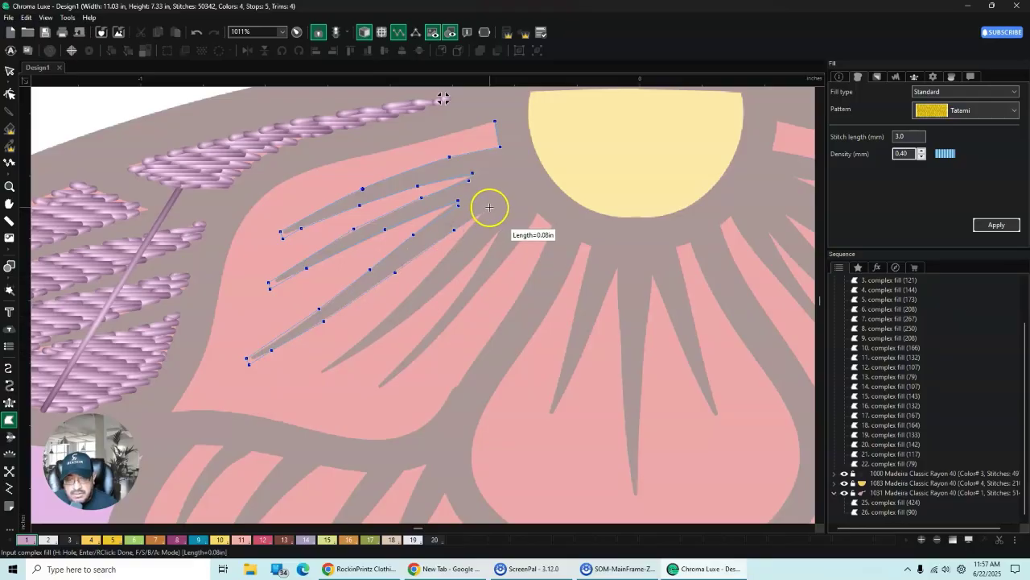
Step: Trace both sides of the large petal's fourth vein, from the inner end around its outer tip and back
left_click(455, 244)
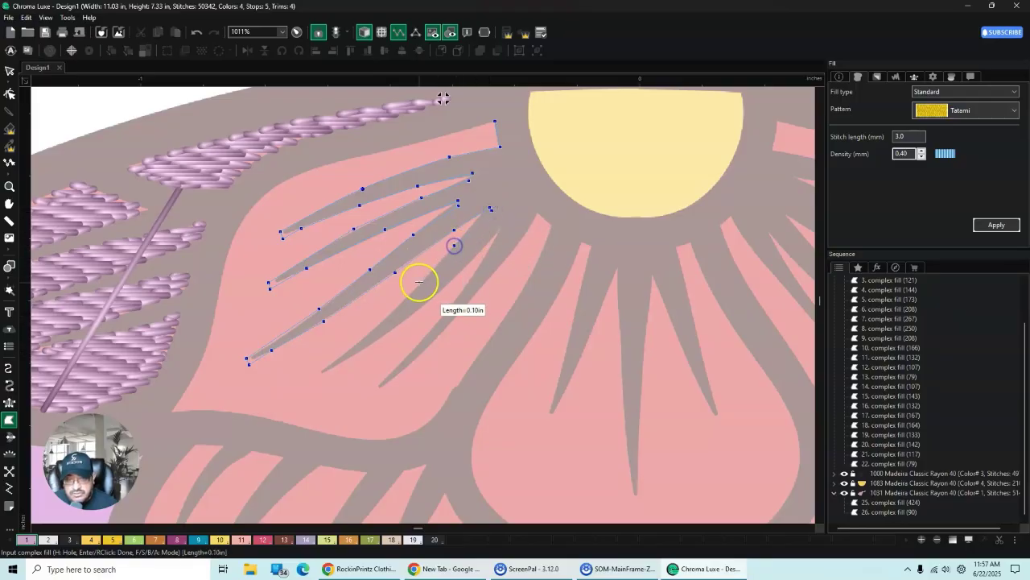
left_click(415, 288)
left_click(359, 338)
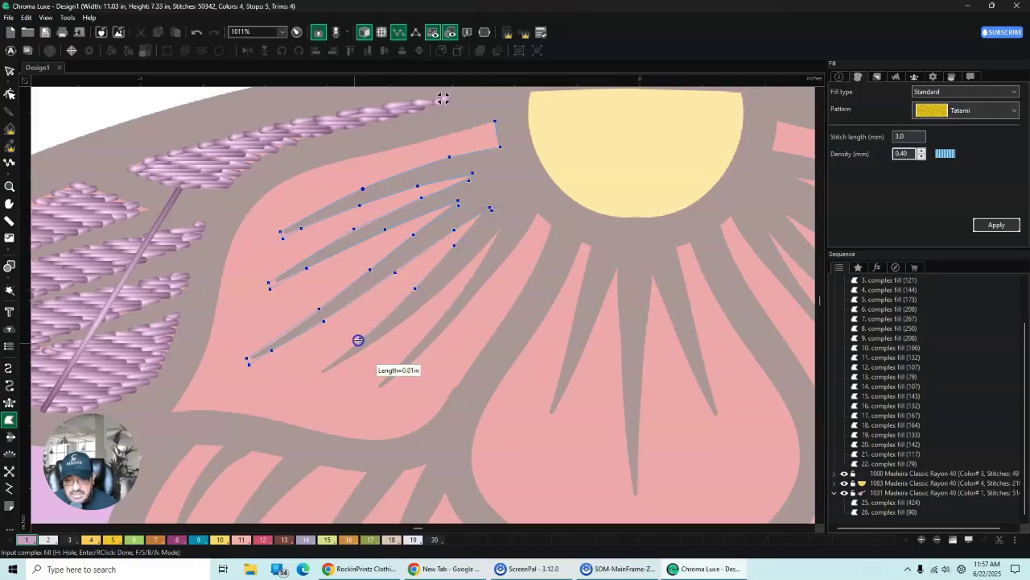
left_click(320, 378)
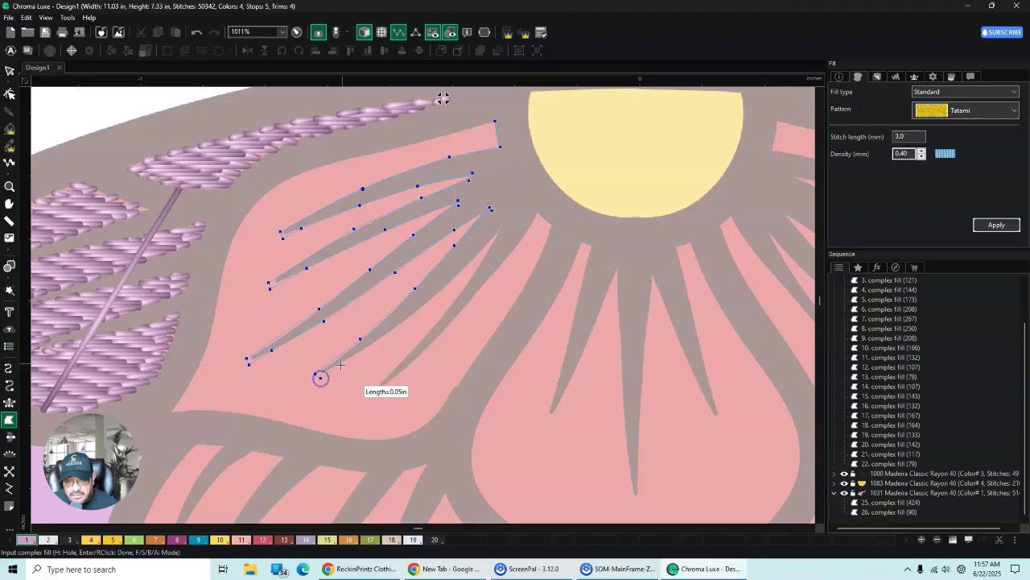
left_click(375, 341)
left_click(416, 312)
left_click(449, 284)
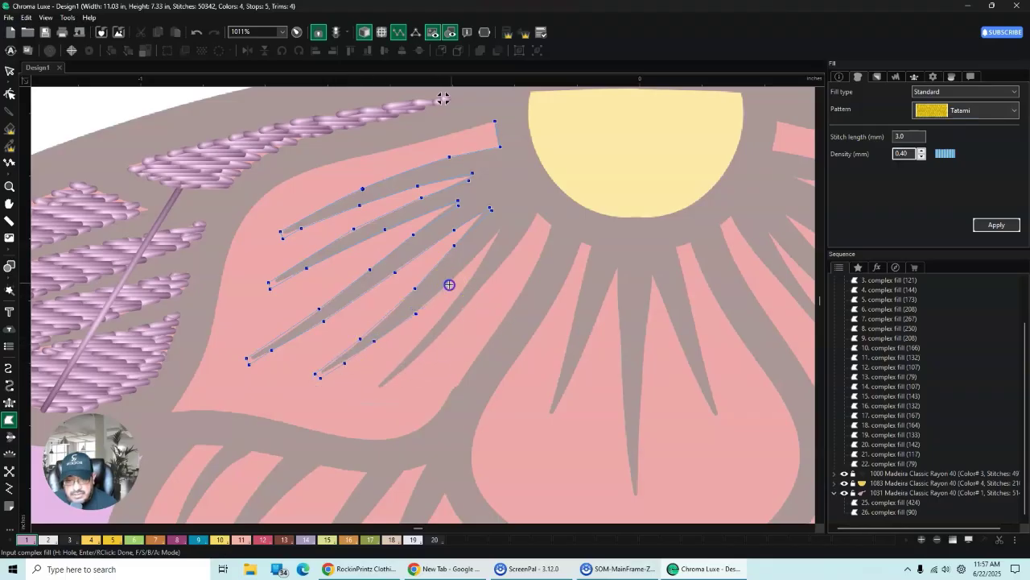
left_click(481, 250)
left_click(505, 222)
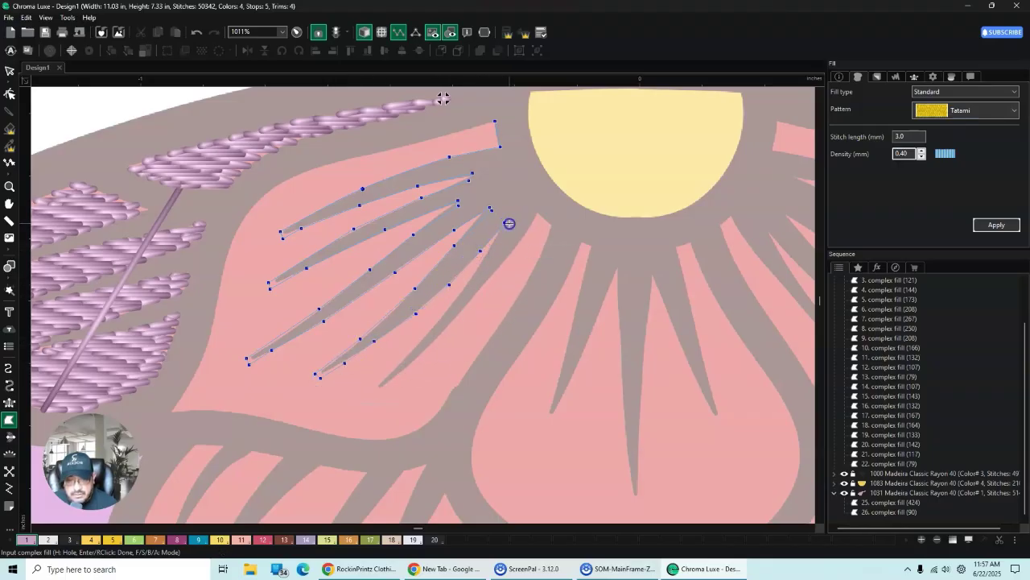
Step: Trace both sides of the large petal's fifth vein around its outer tip and back toward the inner end
left_click(484, 256)
left_click(452, 303)
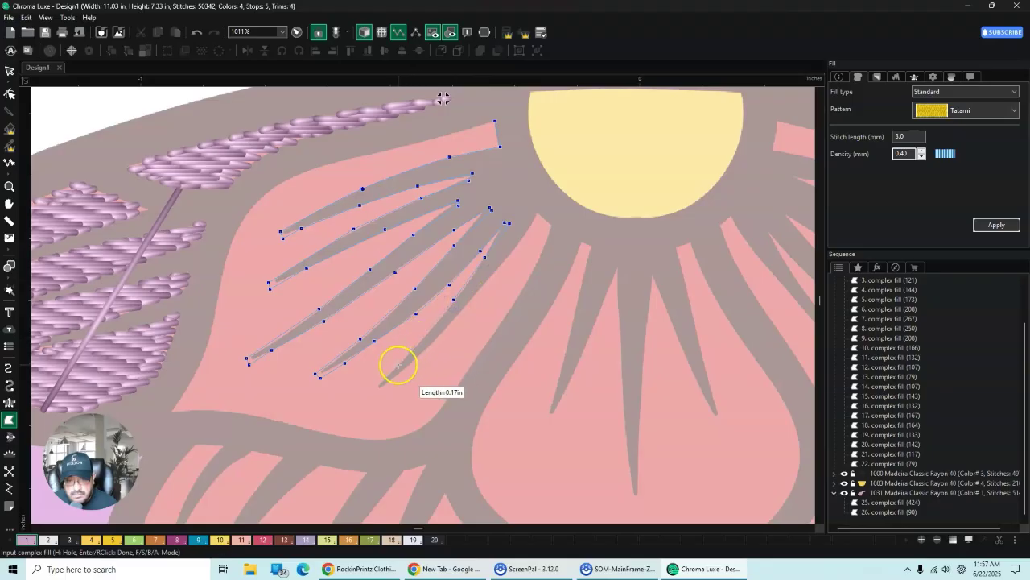
left_click(369, 391)
left_click(376, 395)
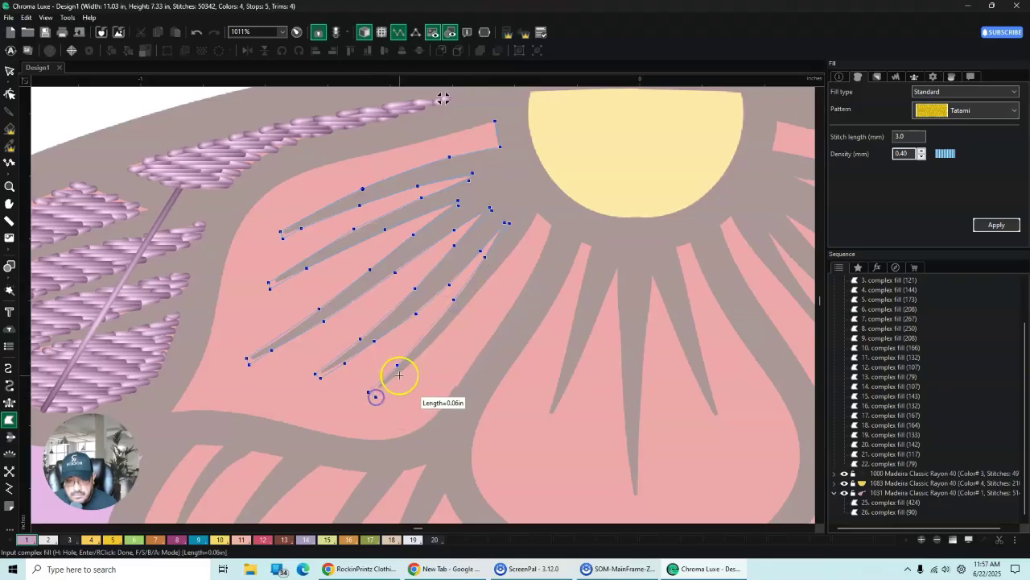
left_click(403, 367)
left_click(449, 321)
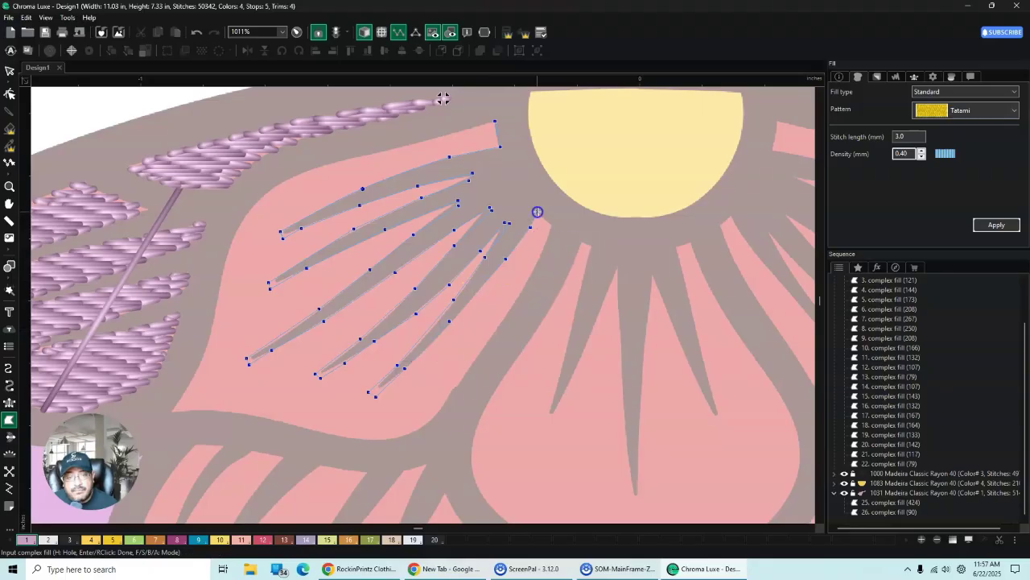
Step: Trace the large petal's inner corner and the long side facing the central petal down to the rounded lower corner
left_click(554, 224)
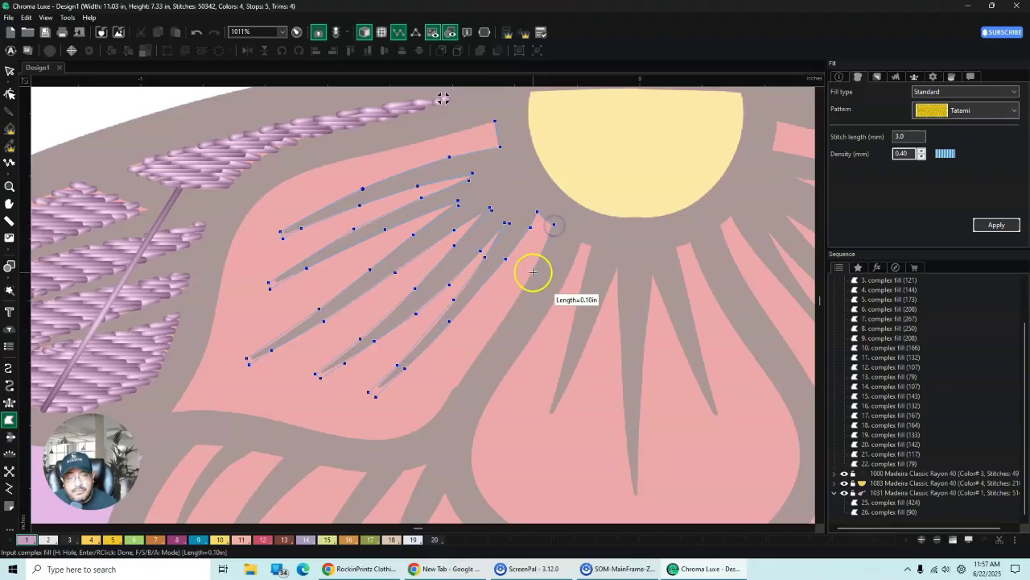
left_click(533, 272)
left_click(478, 356)
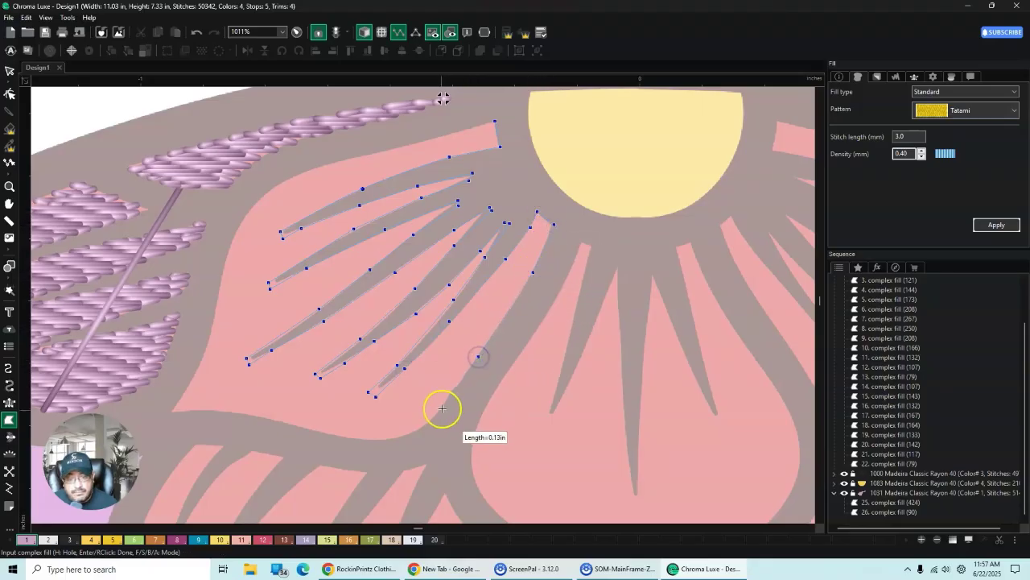
left_click(439, 413)
left_click(408, 432)
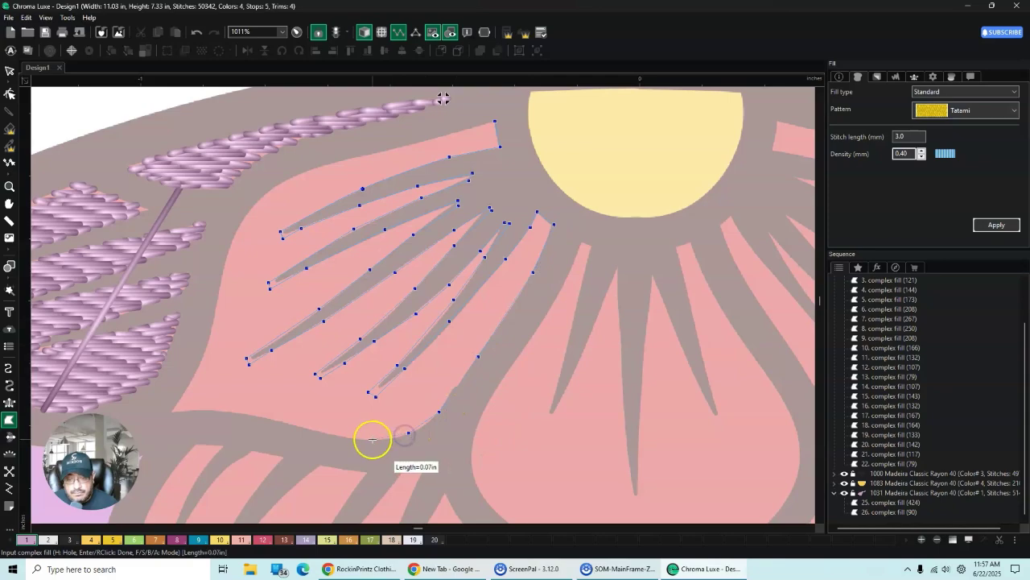
Step: Trace the large petal's curved bottom edge from the rounded corner to its outer point
left_click(370, 438)
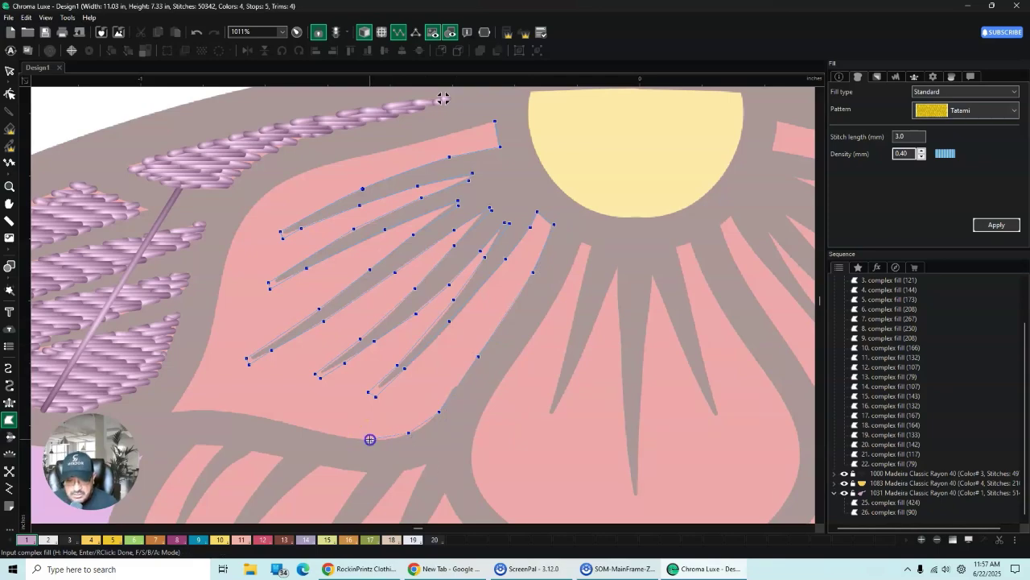
left_click(307, 429)
left_click(241, 413)
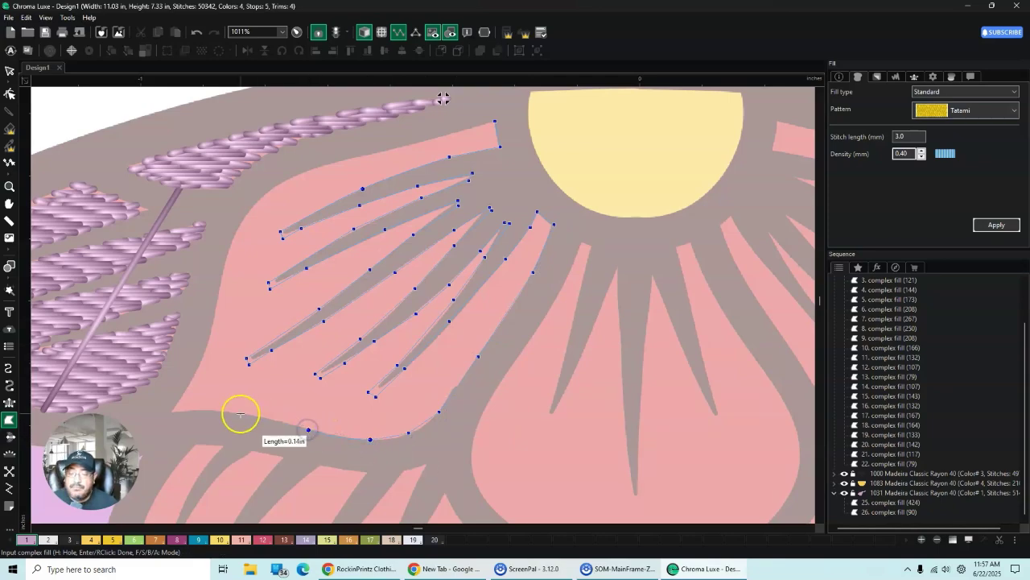
left_click(186, 412)
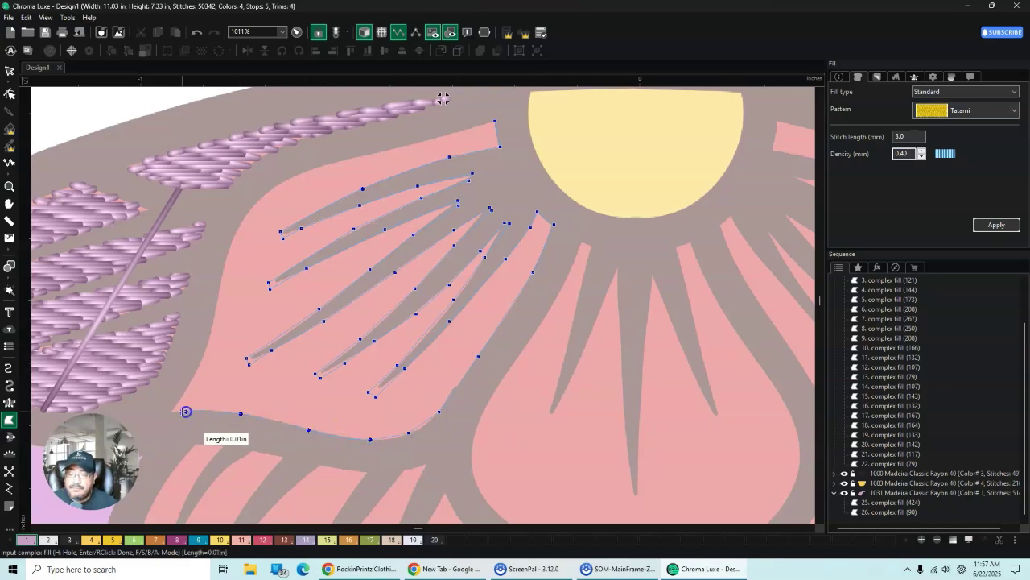
Step: Trace the large petal's outer side and upper edge back to the starting point and complete the fill
left_click(179, 399)
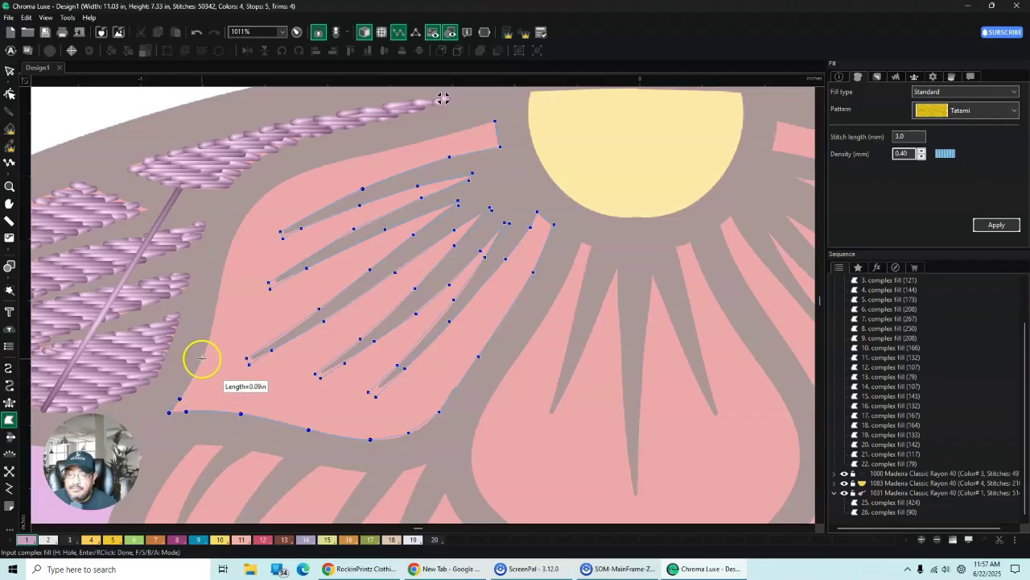
left_click(202, 359)
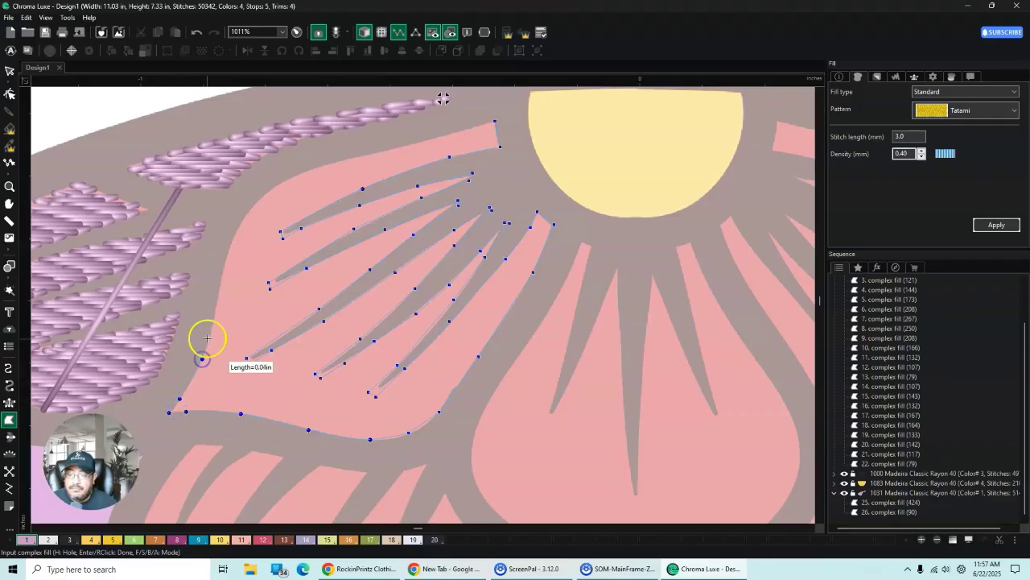
left_click(226, 259)
left_click(263, 194)
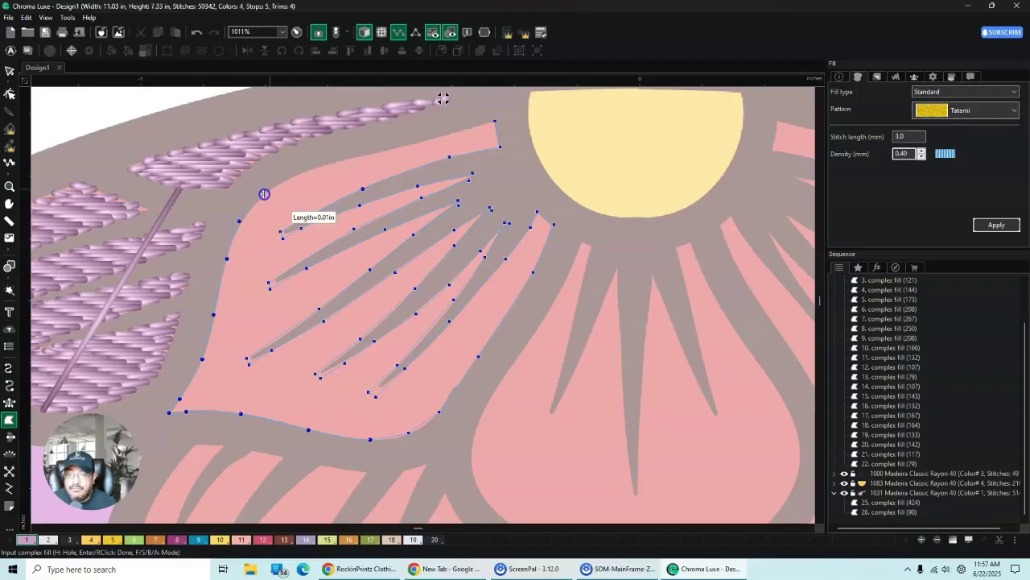
left_click(292, 174)
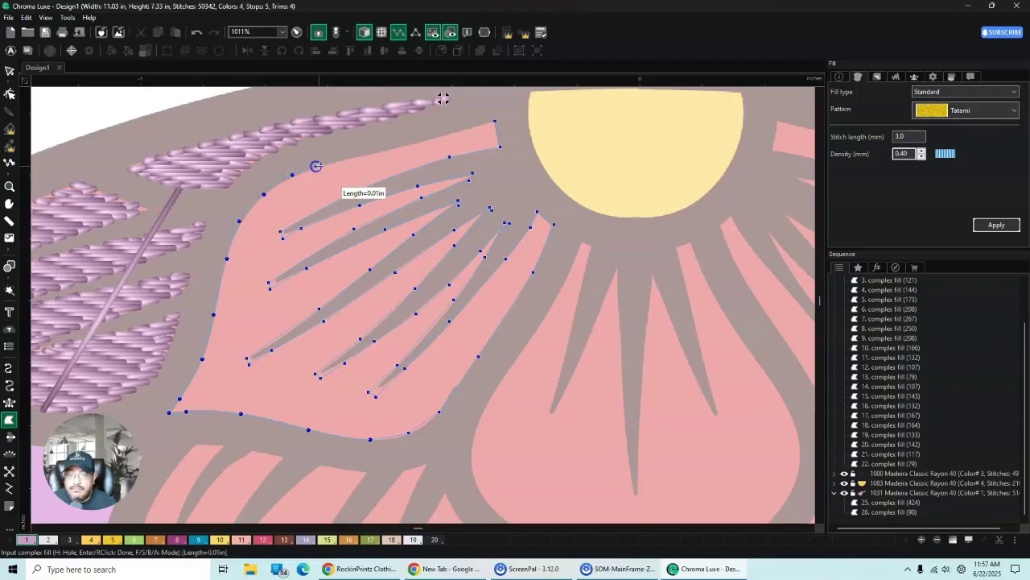
left_click(316, 165)
left_click(347, 160)
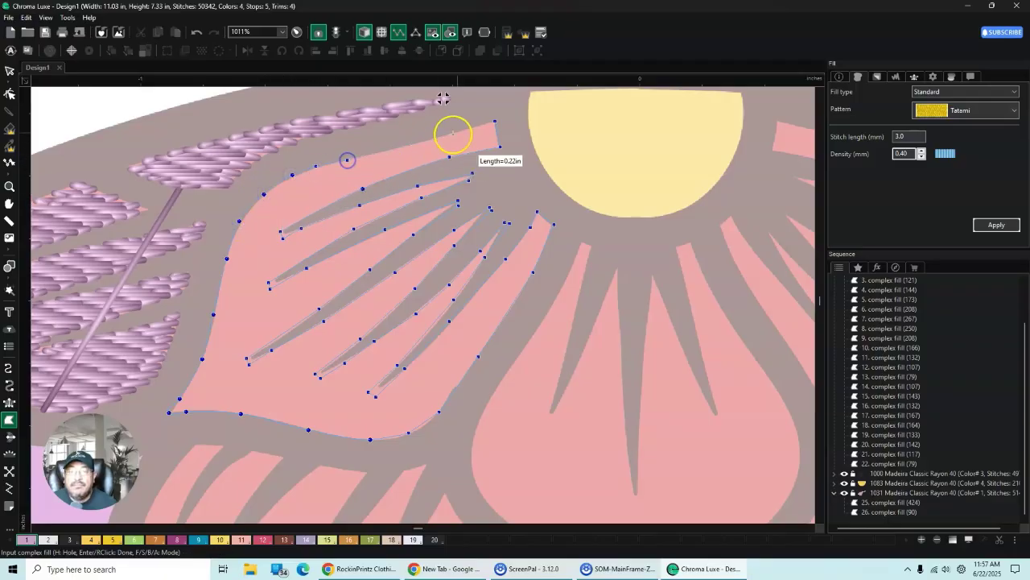
left_click(495, 120)
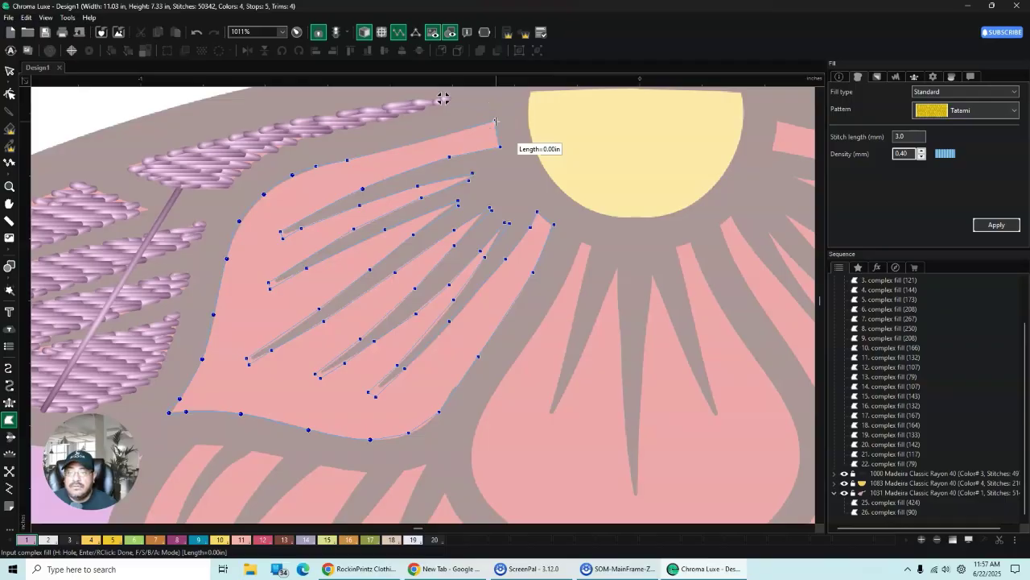
left_click(8, 71)
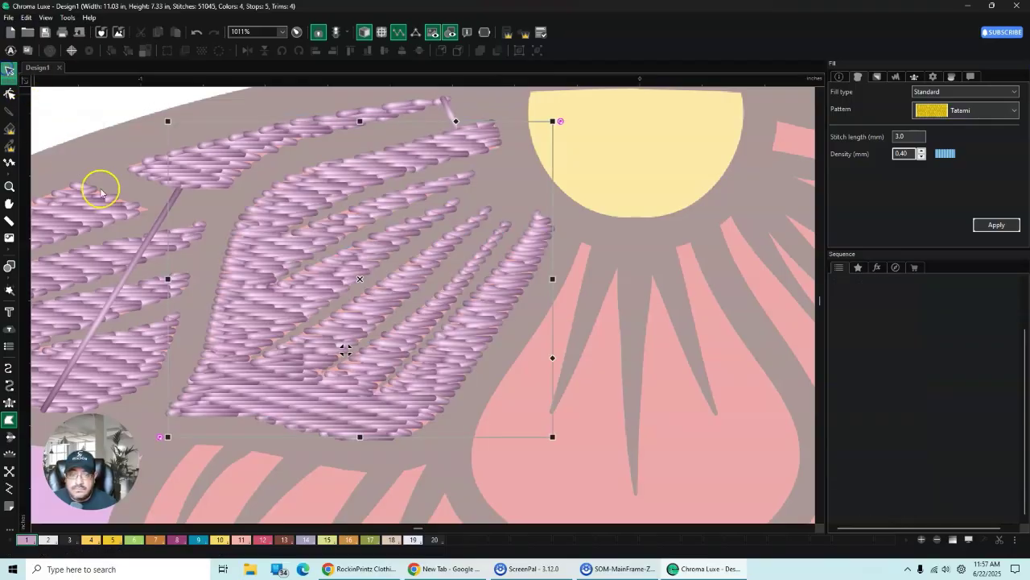
scroll(421, 264, "down", 5)
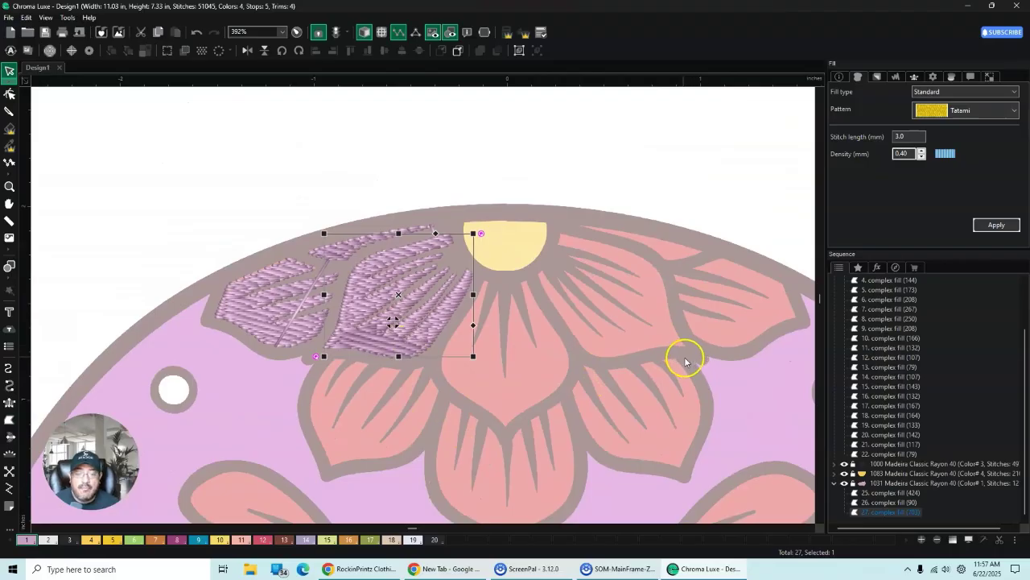
scroll(622, 356, "up", 4)
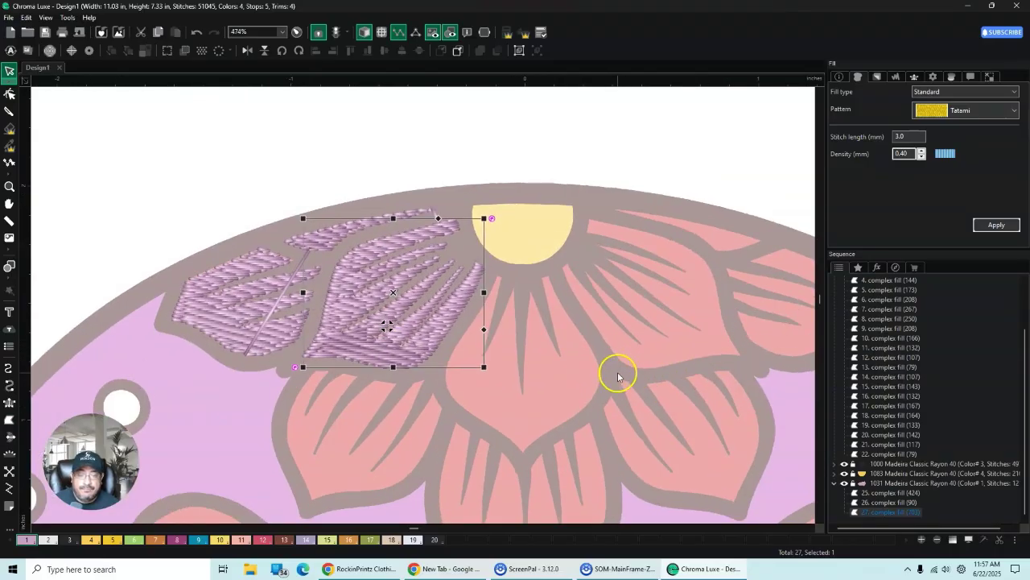
scroll(615, 375, "down", 2)
scroll(614, 377, "down", 2)
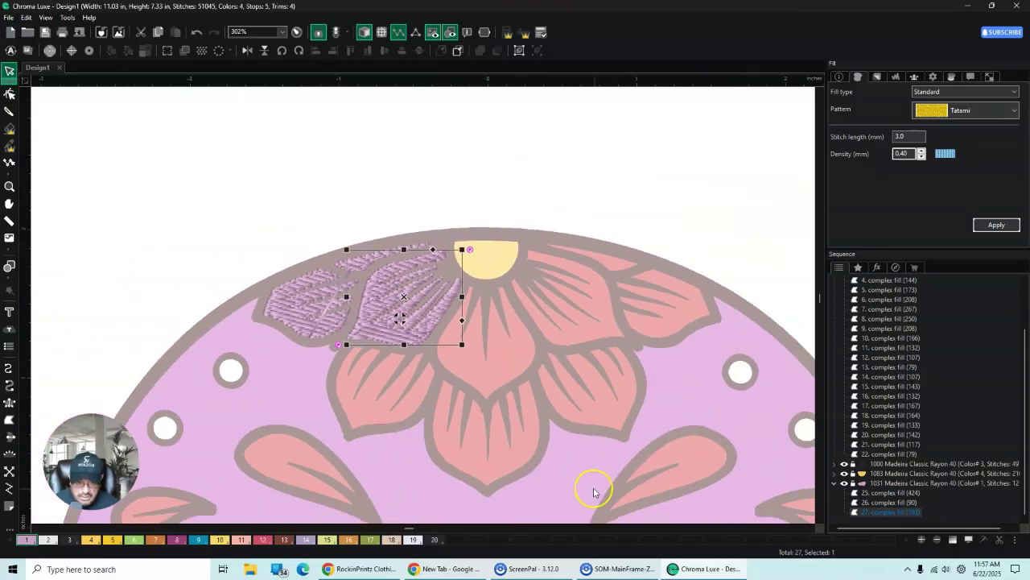
Step: Start a complex fill at the central petal's upper-left inner end and trace both sides of its left vein
left_click(820, 522)
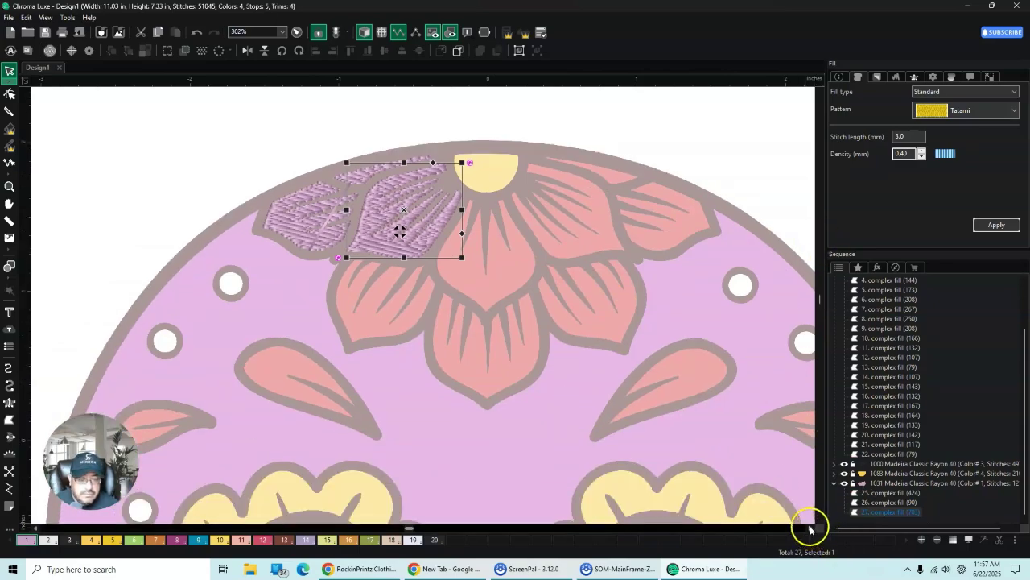
left_click(809, 529)
scroll(194, 149, "up", 1)
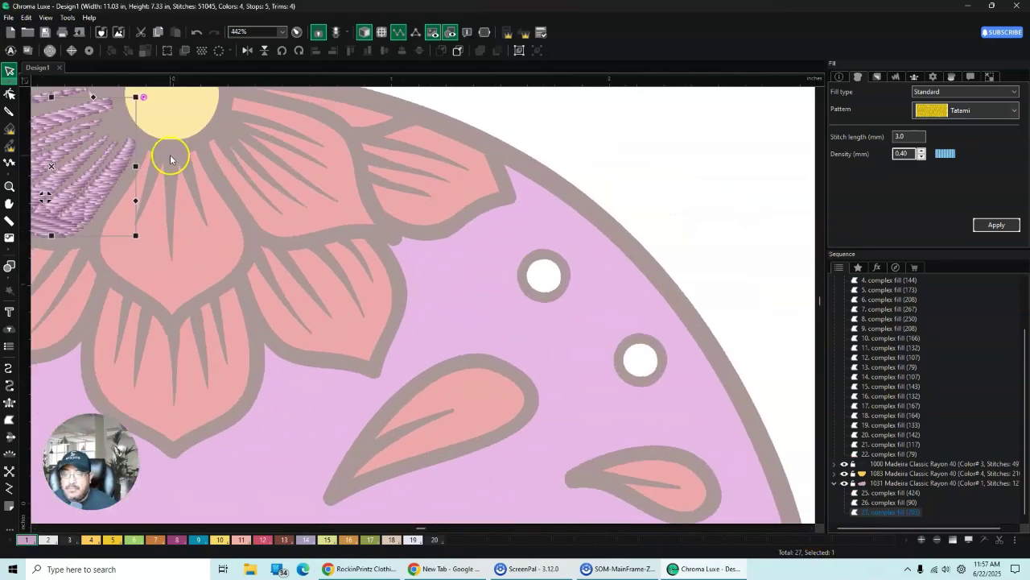
scroll(169, 159, "up", 2)
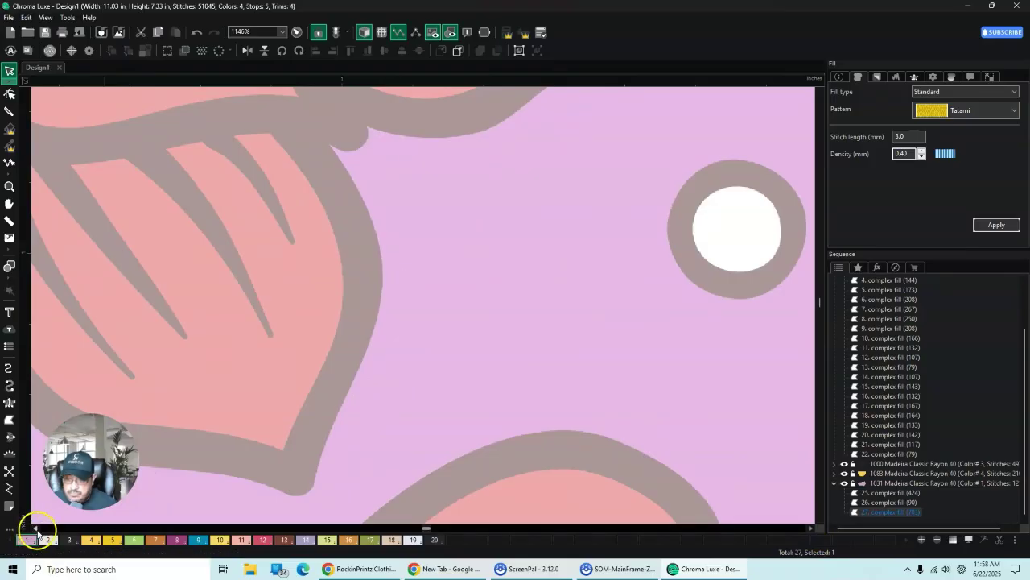
left_click(36, 530)
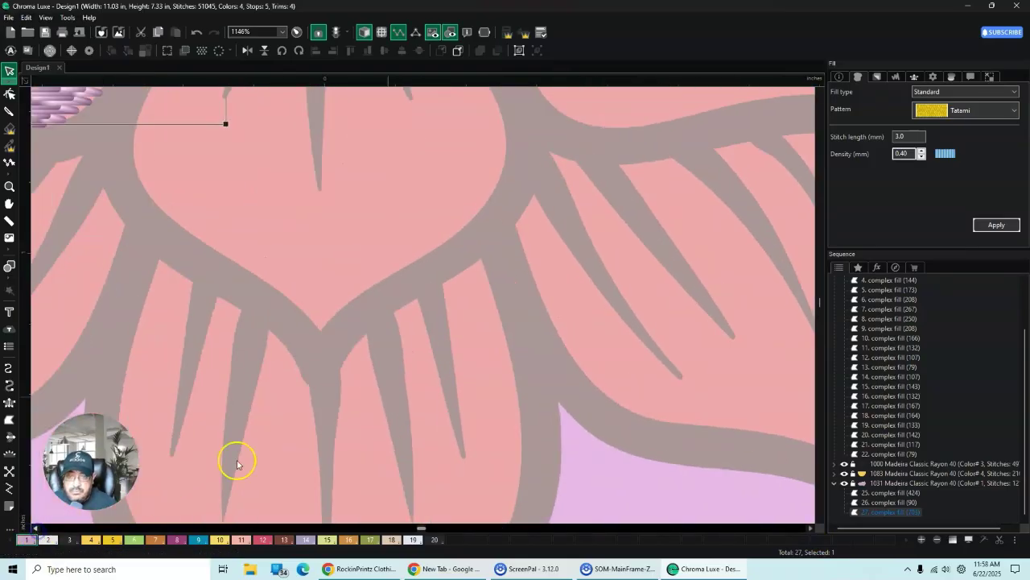
left_click(820, 92)
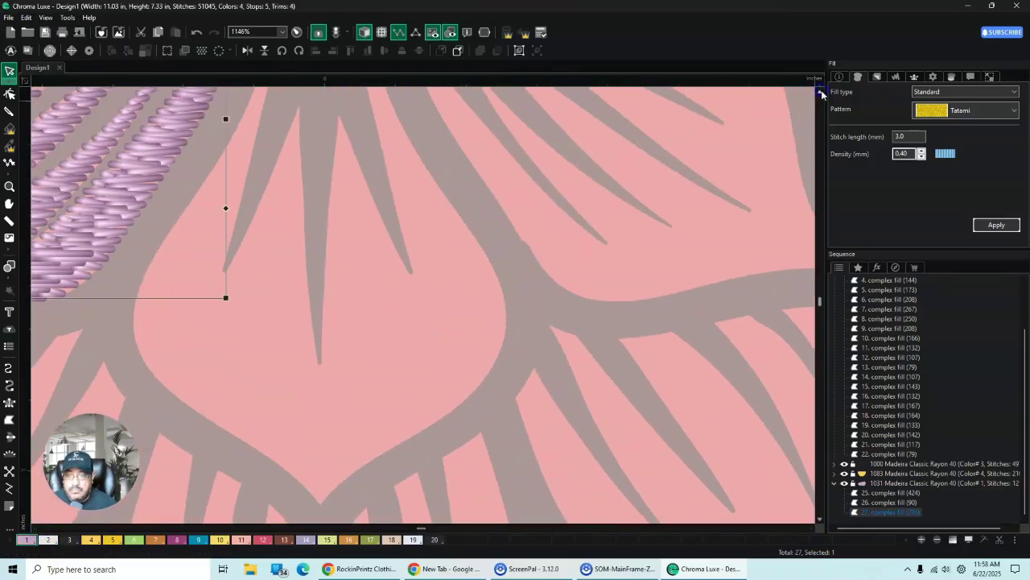
scroll(385, 279, "down", 1)
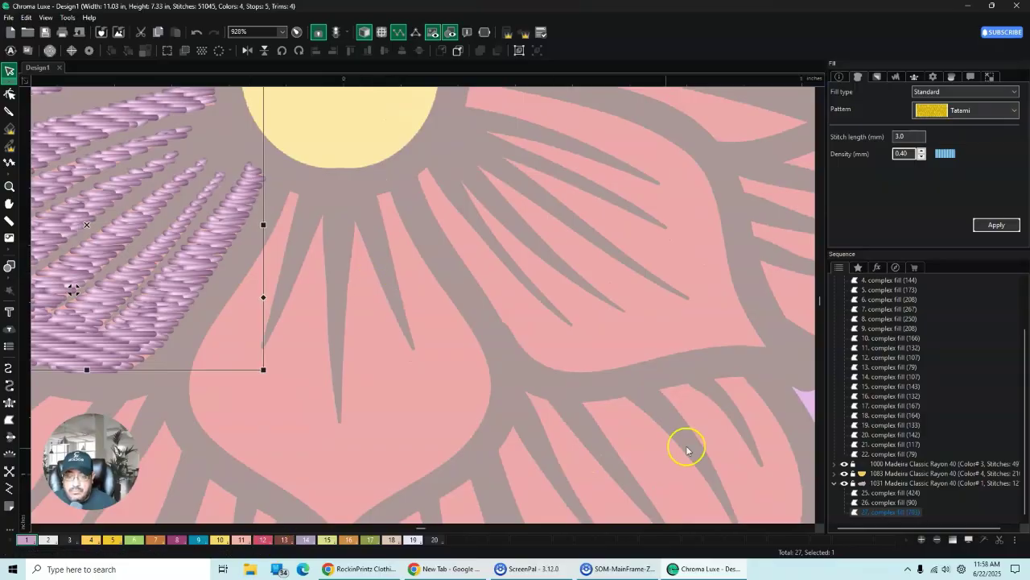
left_click(821, 521)
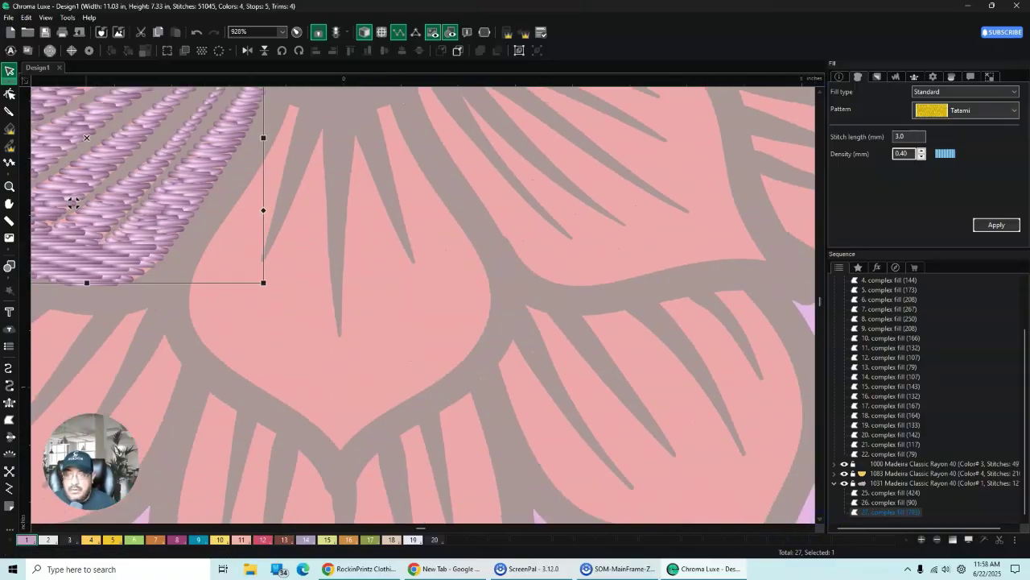
left_click(9, 417)
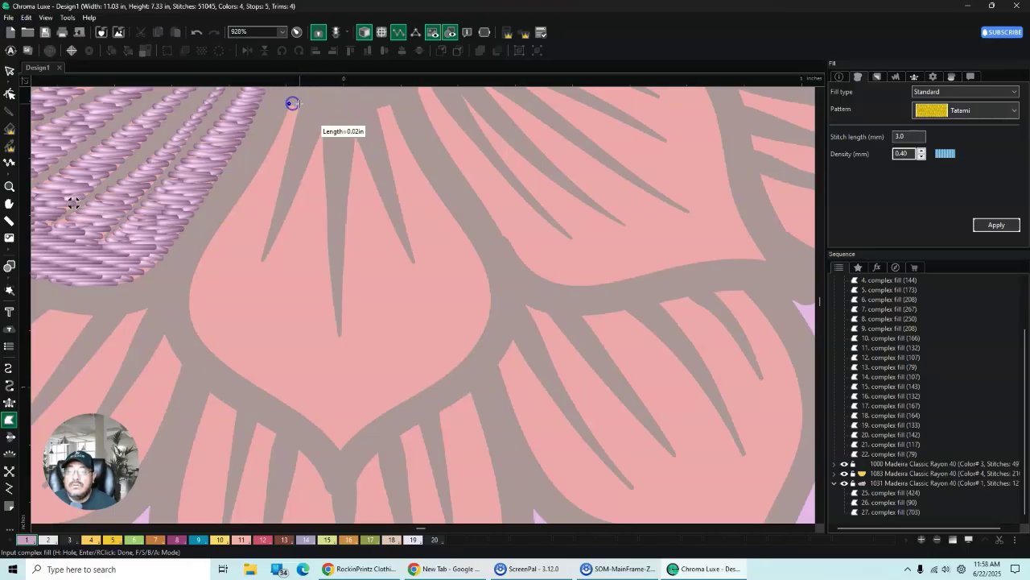
left_click(300, 104)
left_click(279, 191)
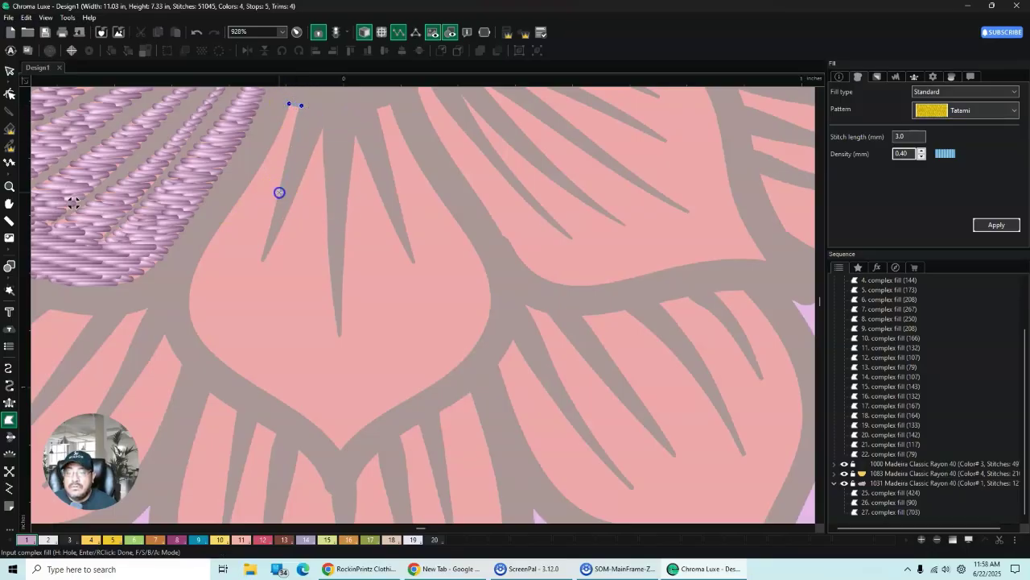
left_click(260, 261)
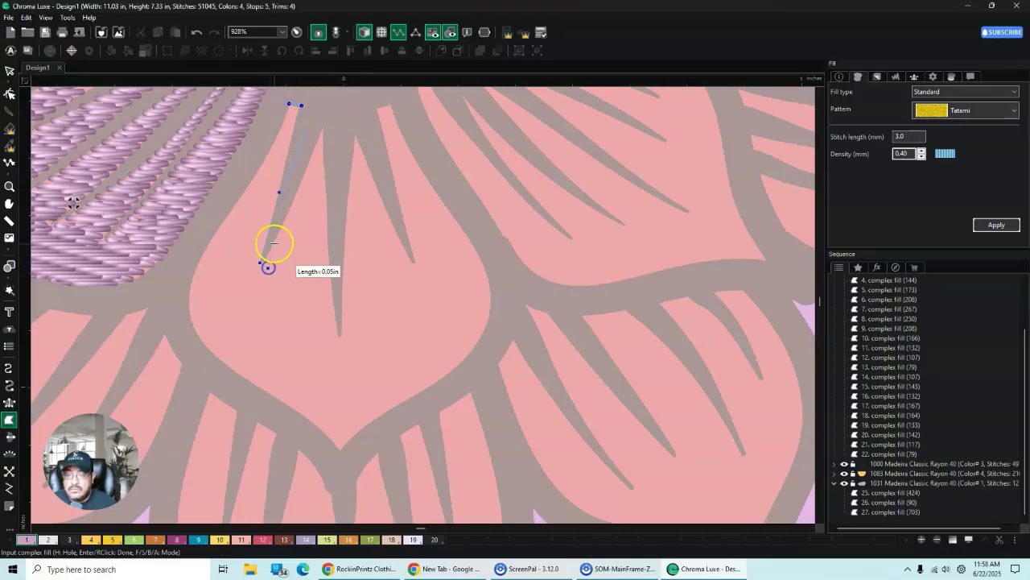
left_click(276, 238)
left_click(305, 173)
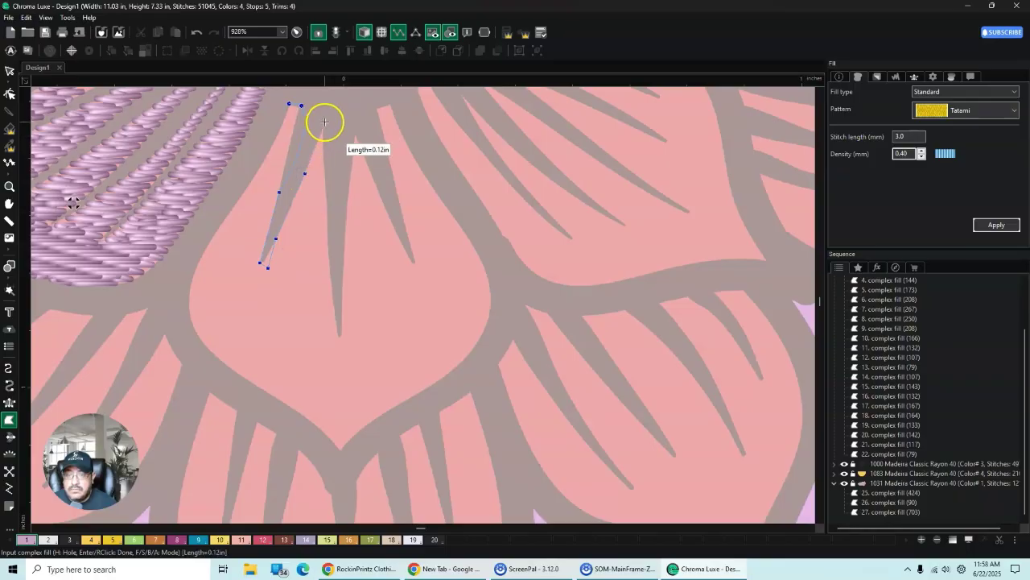
Step: Trace the central petal's long middle vein down to its tip and back up to the inner end
left_click(324, 123)
left_click(328, 123)
left_click(323, 182)
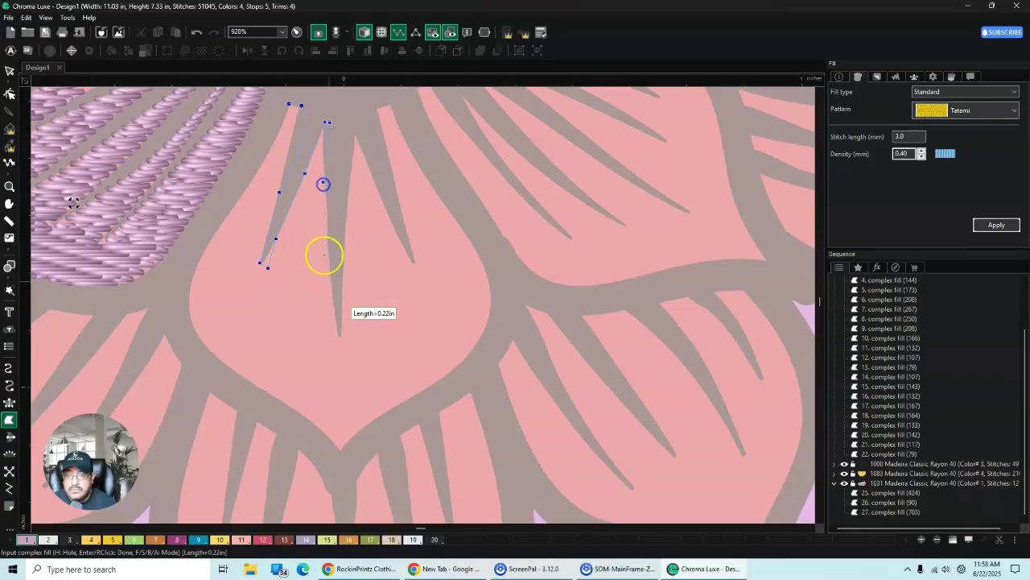
left_click(335, 344)
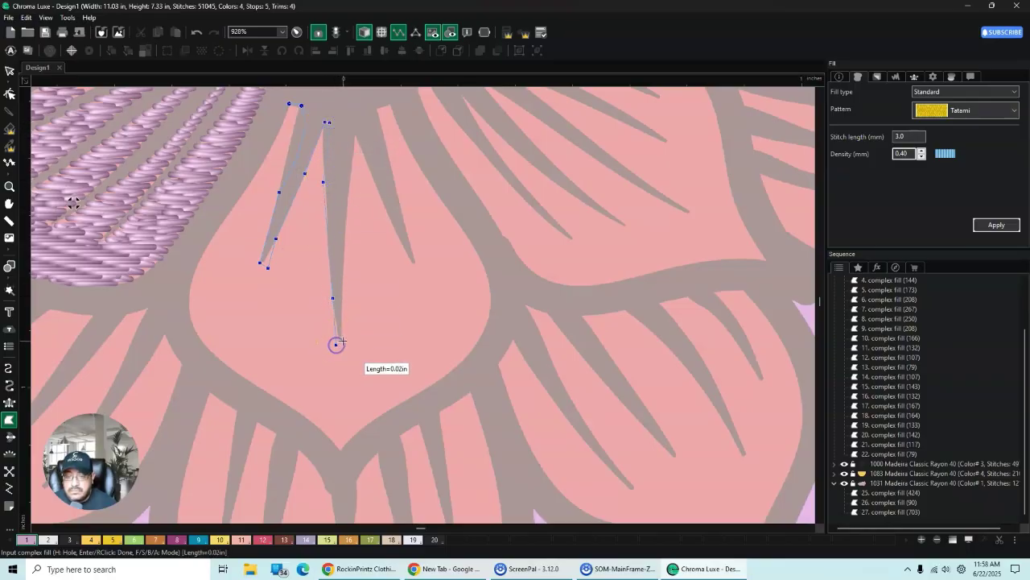
left_click(343, 293)
left_click(346, 210)
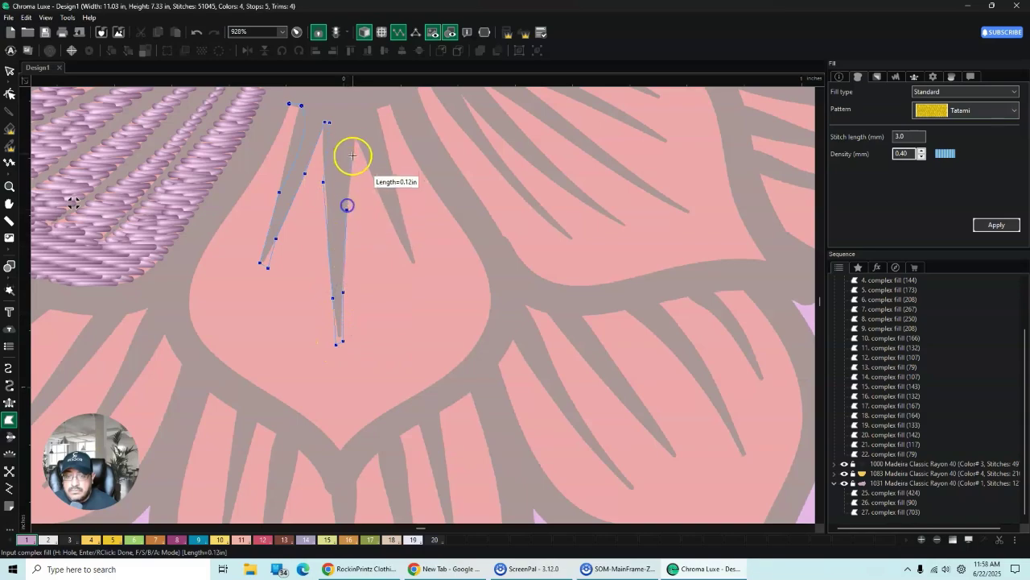
left_click(354, 134)
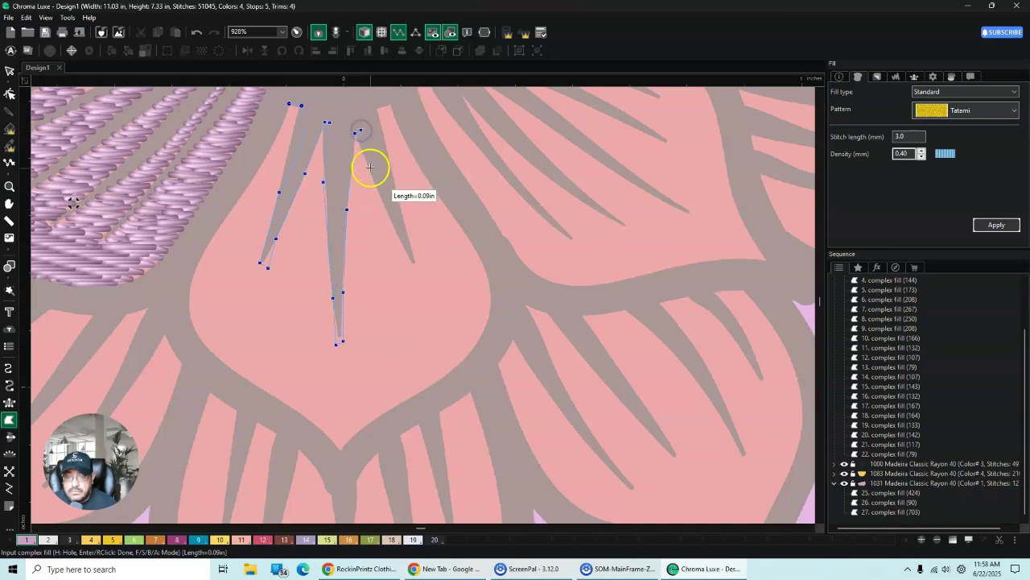
Step: Trace both sides of the central petal's right vein and continue across to the petal's inner right corner
left_click(370, 170)
left_click(418, 275)
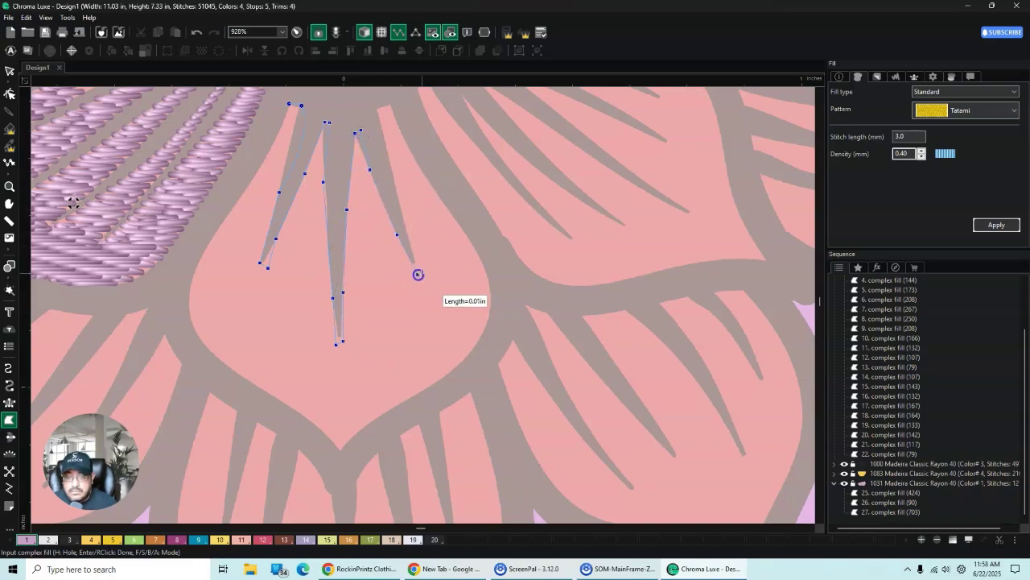
left_click(410, 247)
left_click(398, 196)
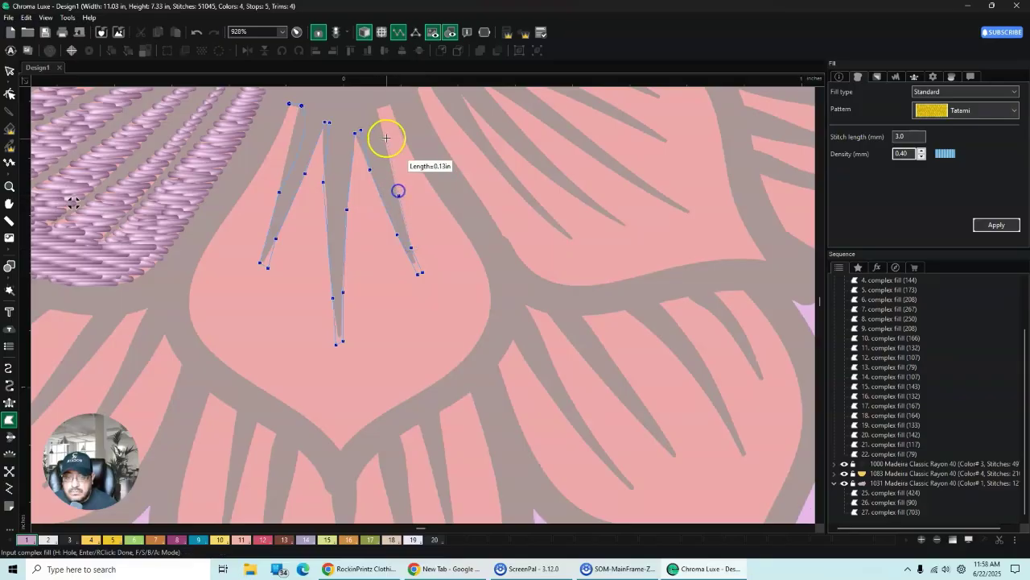
left_click(379, 122)
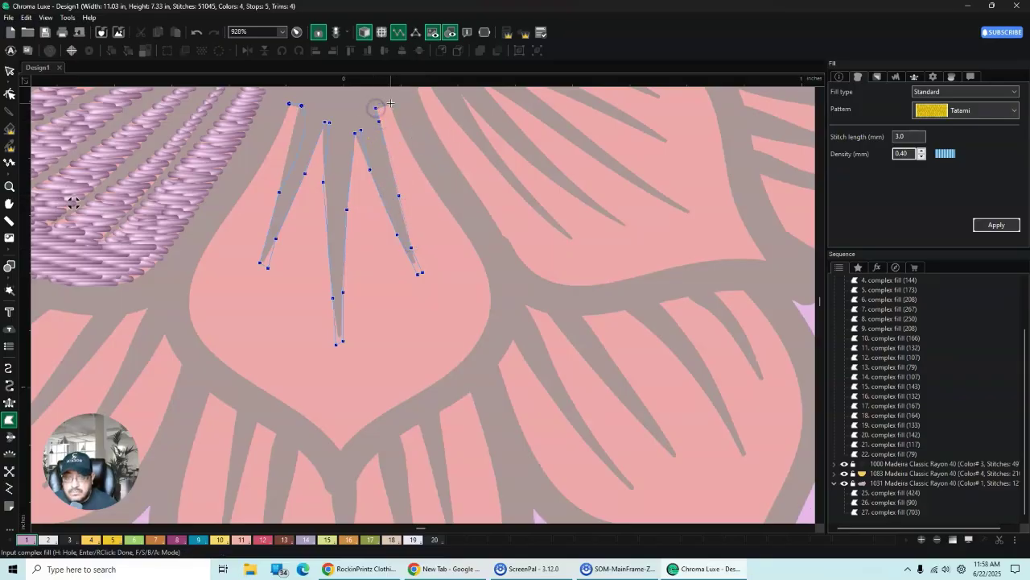
left_click(390, 103)
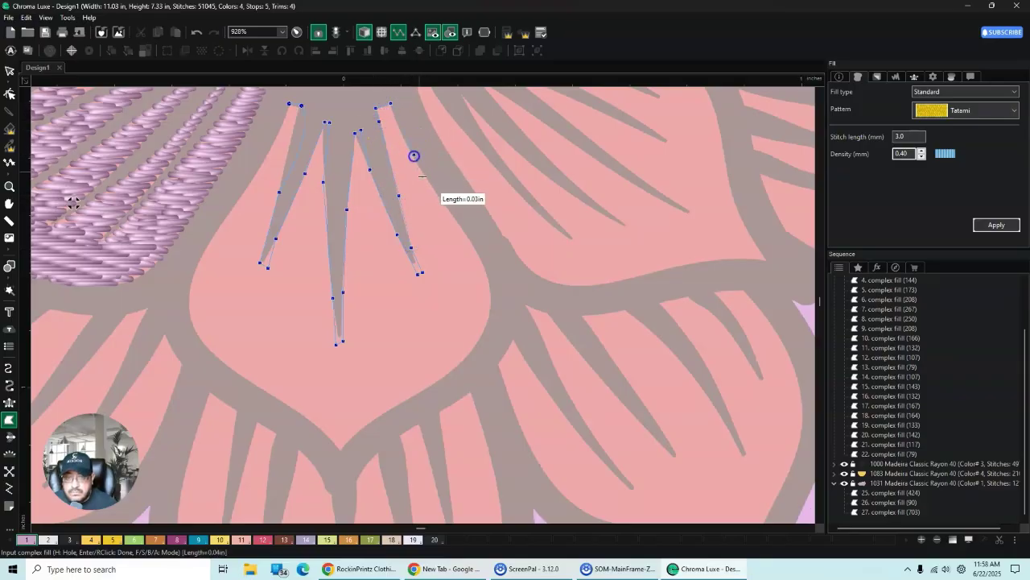
Step: Trace the central petal's right side and curved lower-right edge down to the bottom point
left_click(451, 213)
left_click(490, 280)
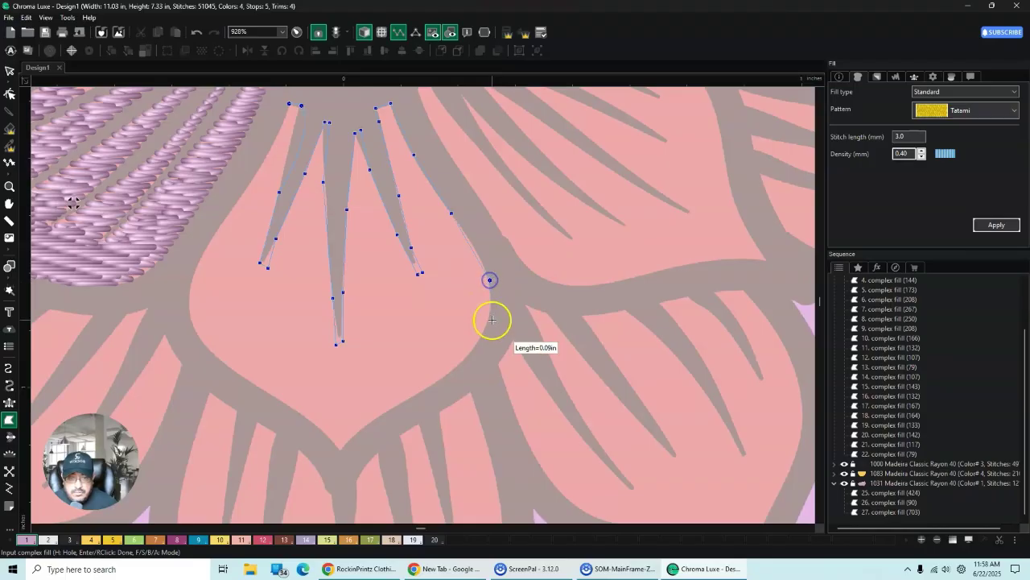
left_click(483, 326)
left_click(472, 350)
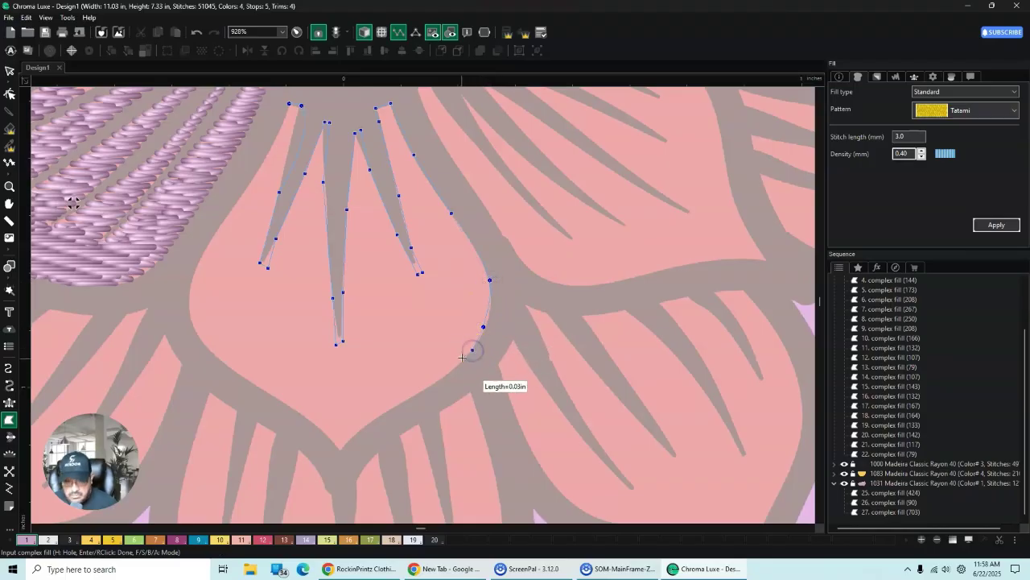
left_click(396, 407)
left_click(360, 430)
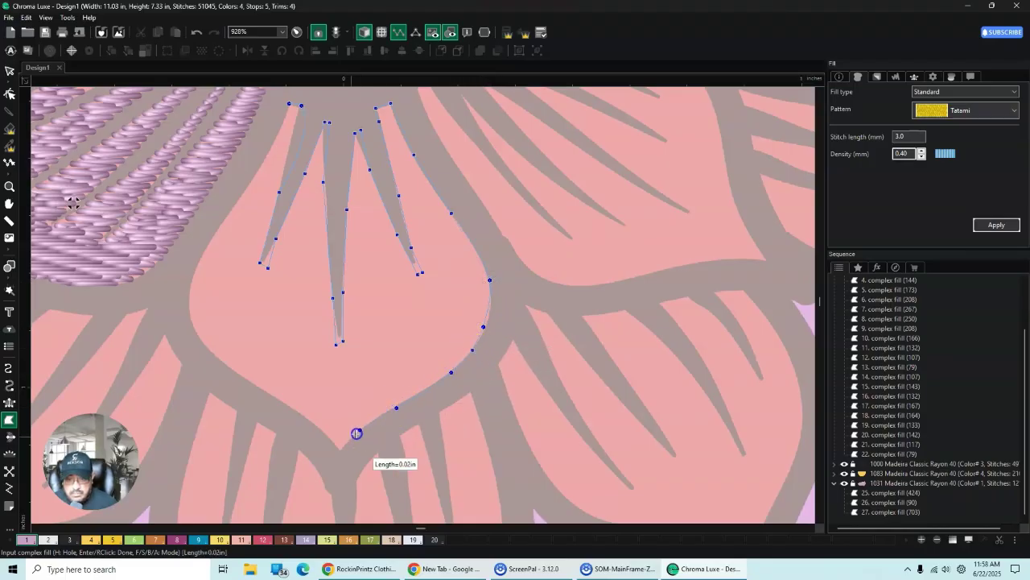
left_click(340, 452)
Step: Trace the central petal's lower-left edge from the bottom point around to its widest left side
left_click(326, 431)
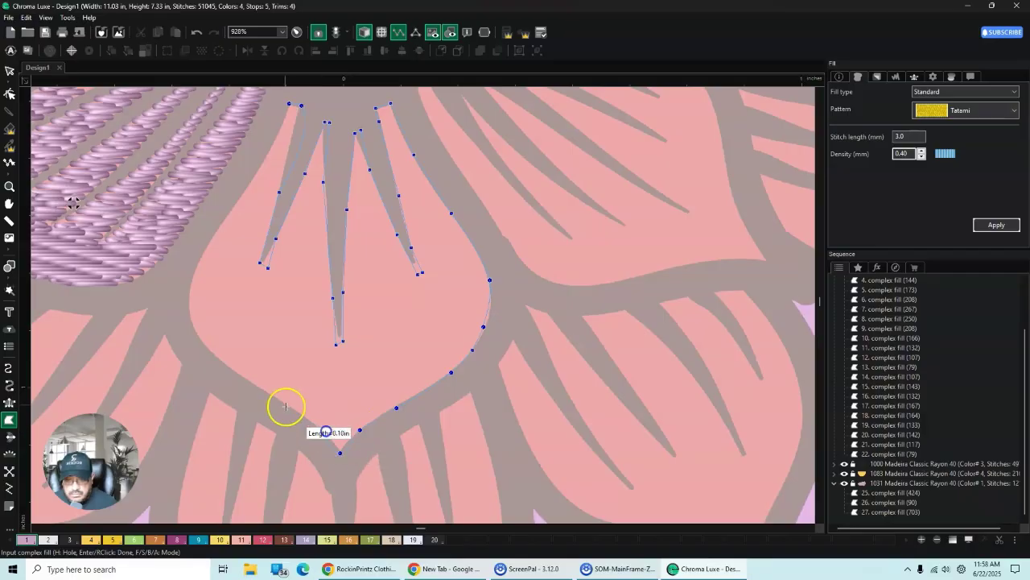
left_click(281, 400)
left_click(235, 370)
left_click(203, 344)
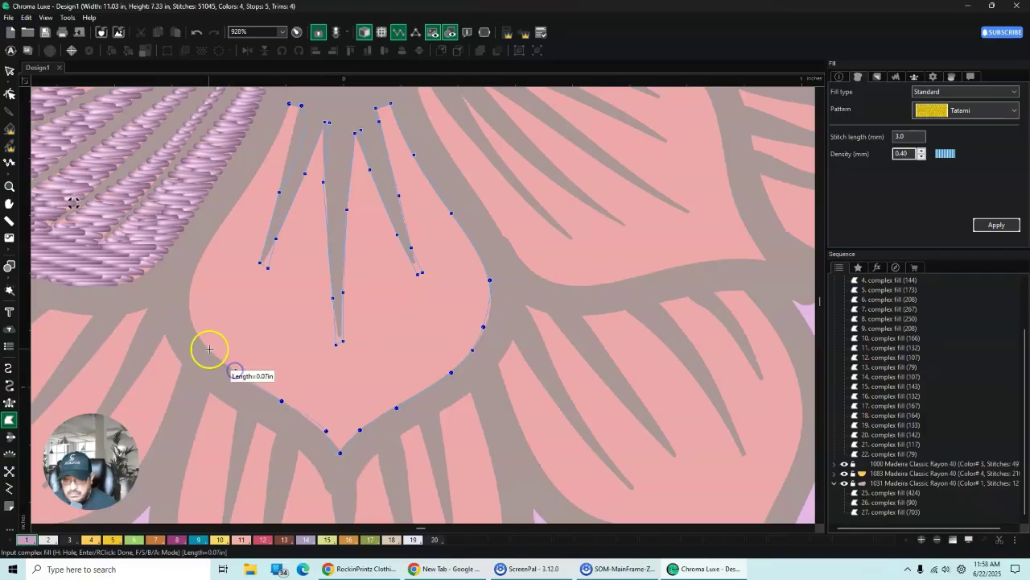
left_click(189, 310)
Step: Trace the central petal's left side up to the starting point and complete the fill
left_click(196, 273)
left_click(209, 242)
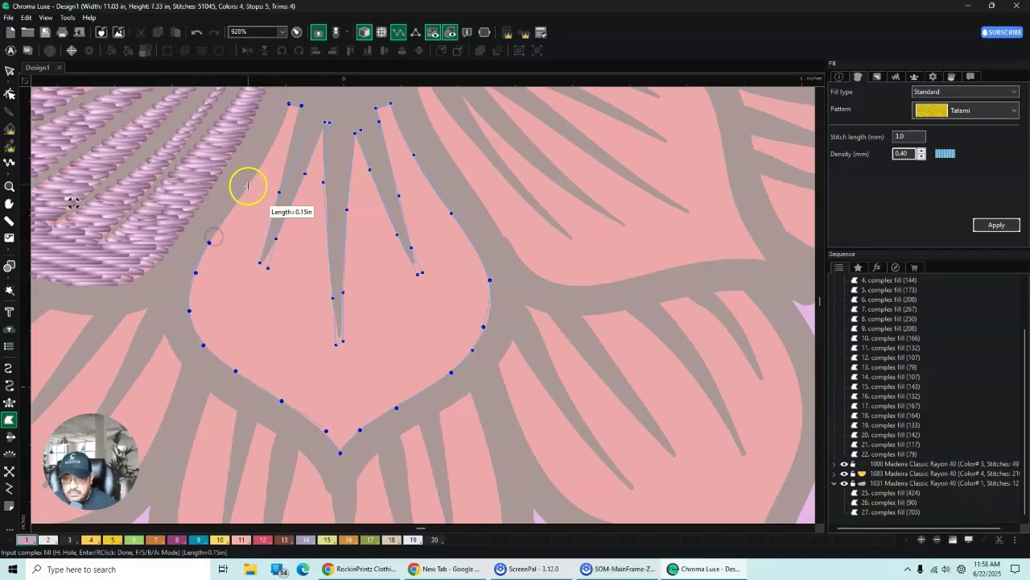
left_click(248, 183)
left_click(275, 143)
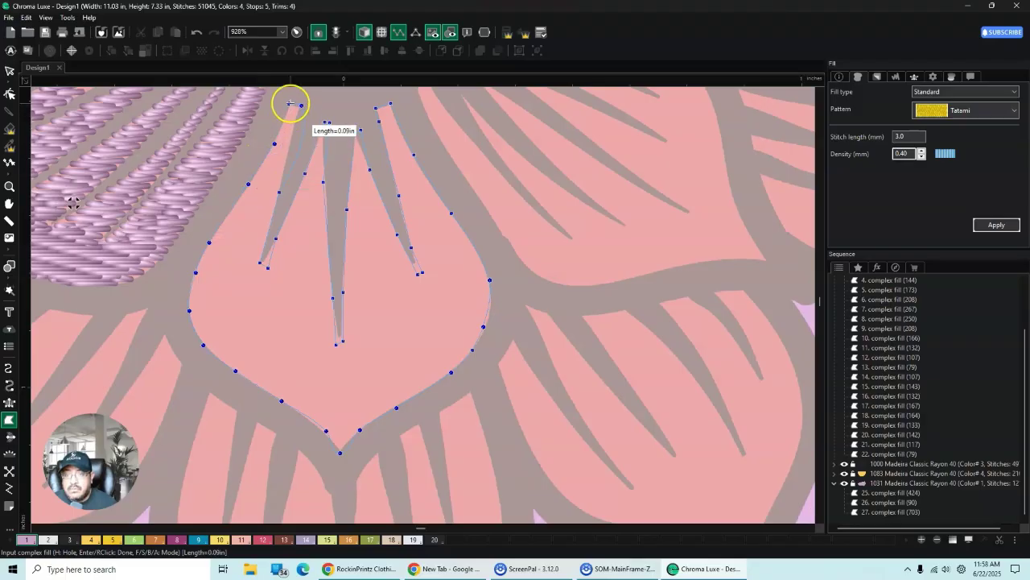
left_click(289, 103)
left_click(10, 71)
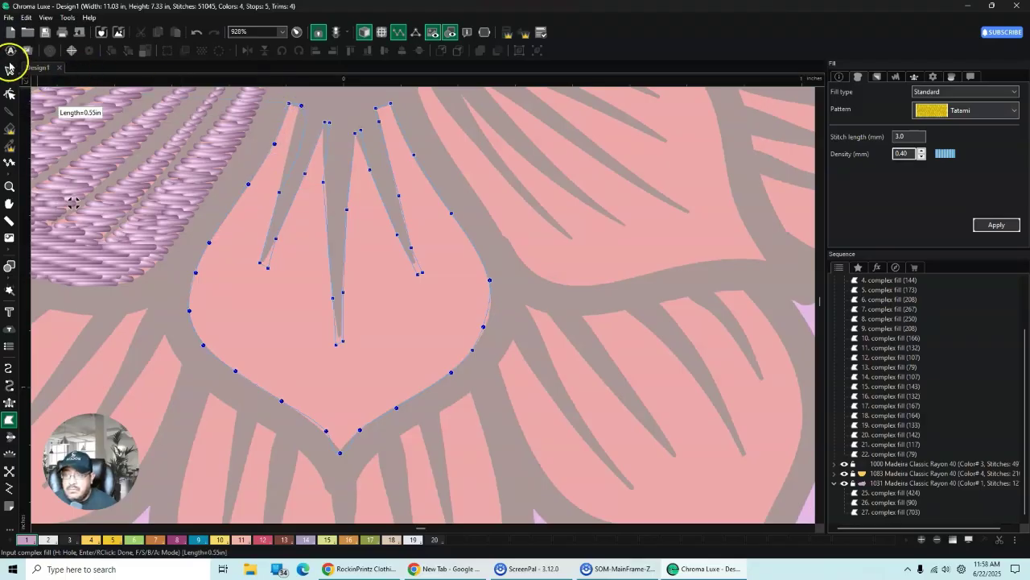
Step: Start a complex fill on the petal right of the central one, tracing its inner corner and the lowest vein's lower side to the tip
scroll(295, 179, "down", 2)
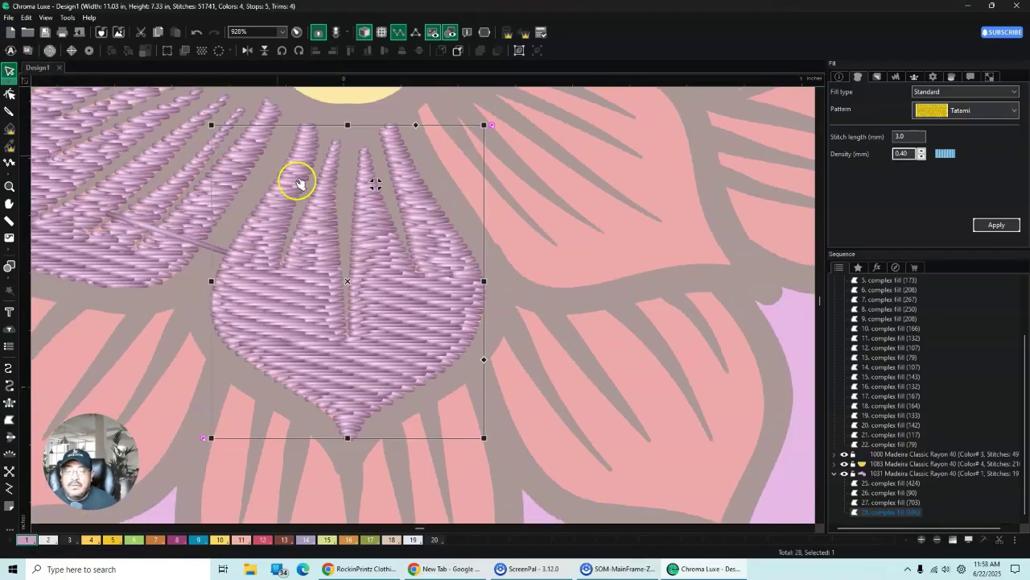
scroll(445, 252, "down", 2)
scroll(617, 188, "up", 2)
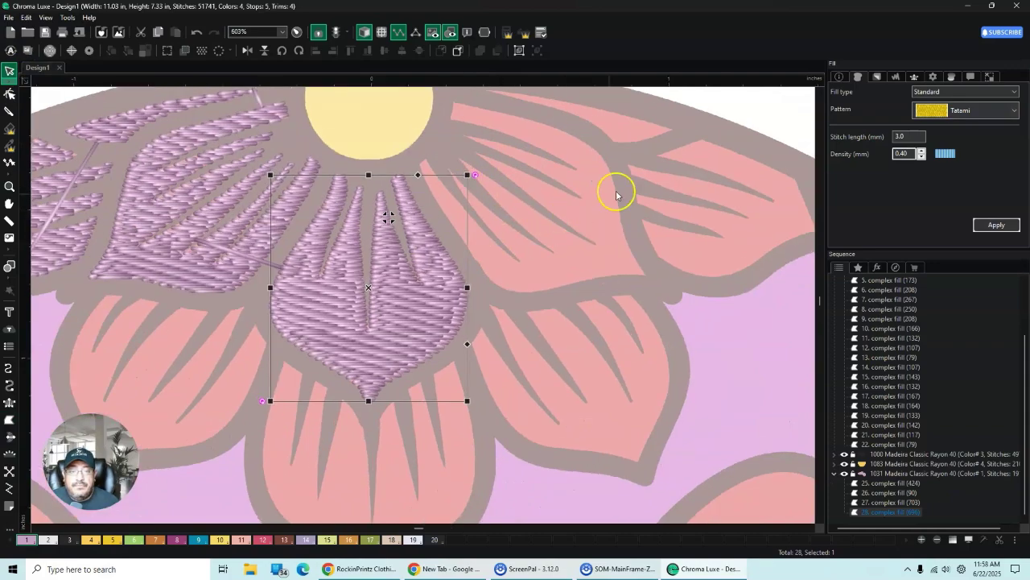
left_click(821, 94)
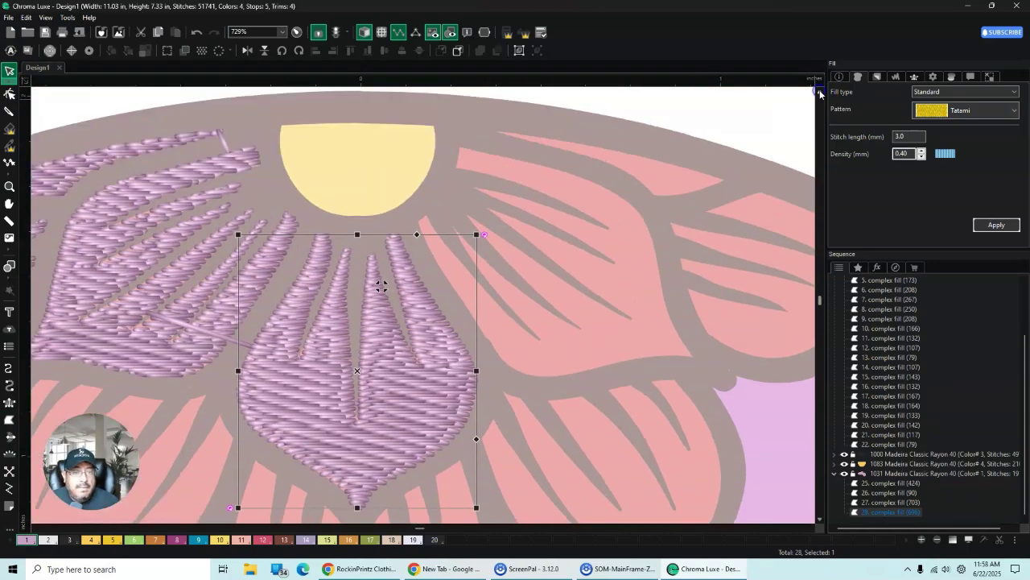
left_click(812, 529)
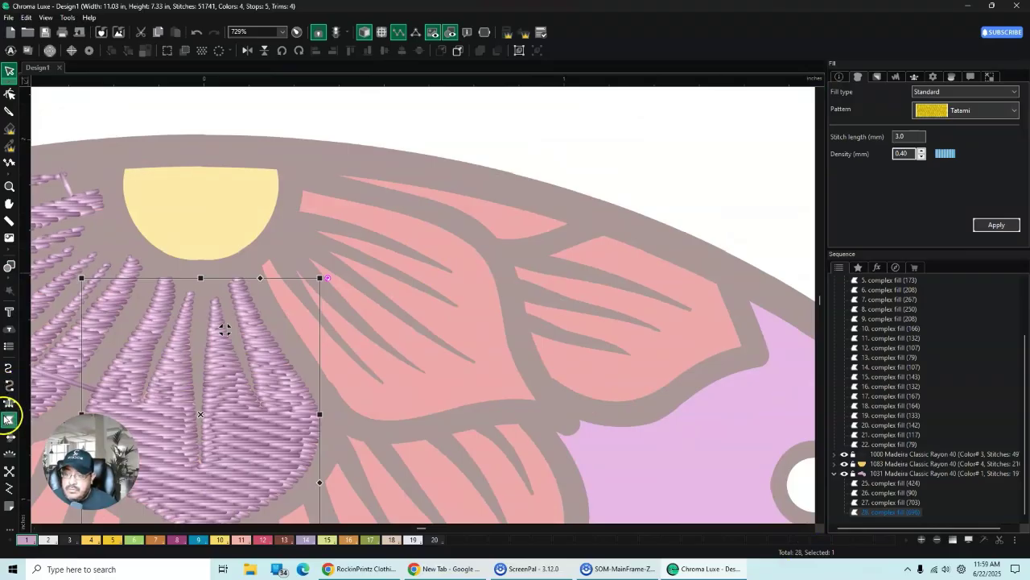
left_click(8, 418)
scroll(301, 271, "up", 1)
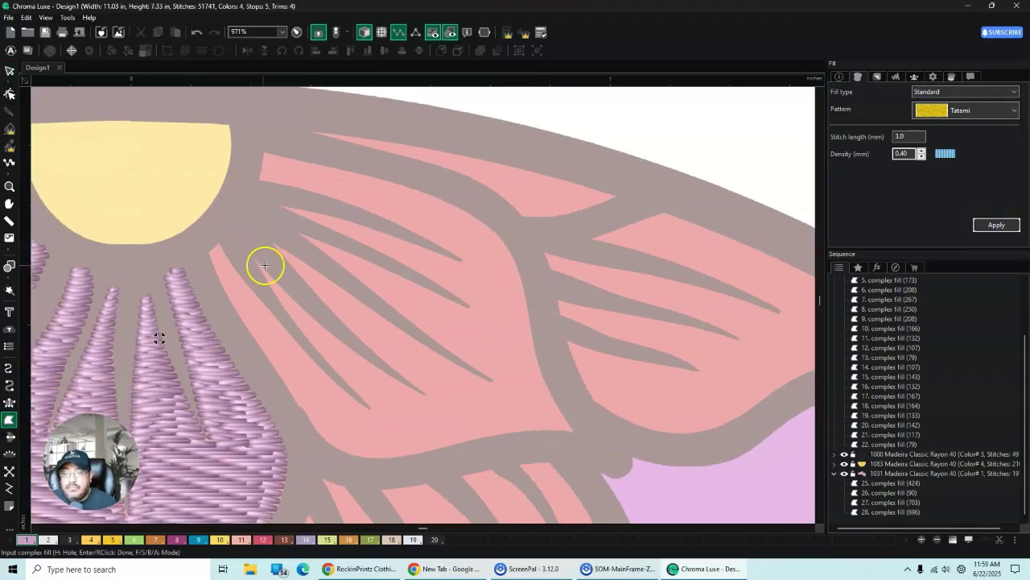
left_click(207, 252)
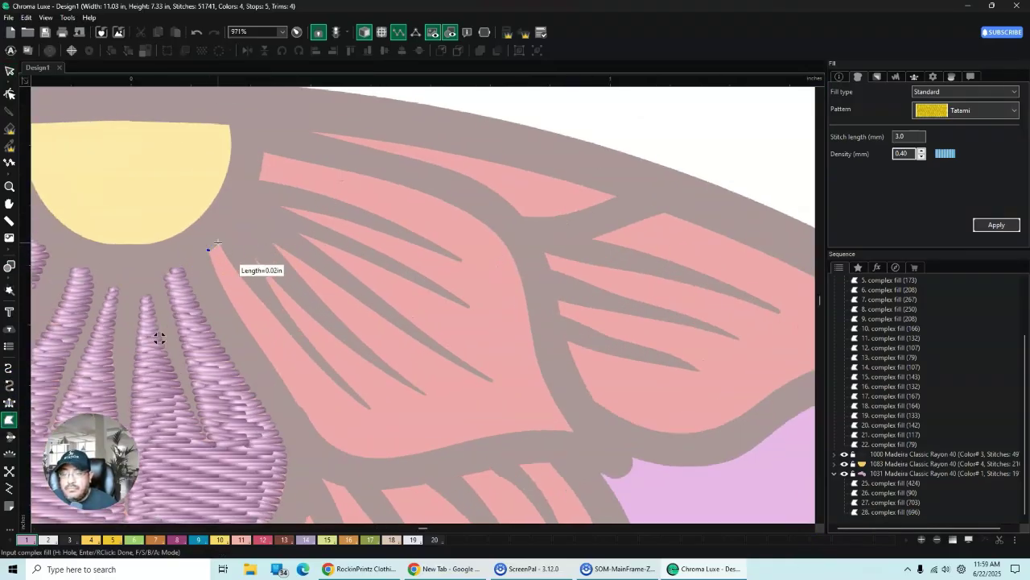
left_click(219, 242)
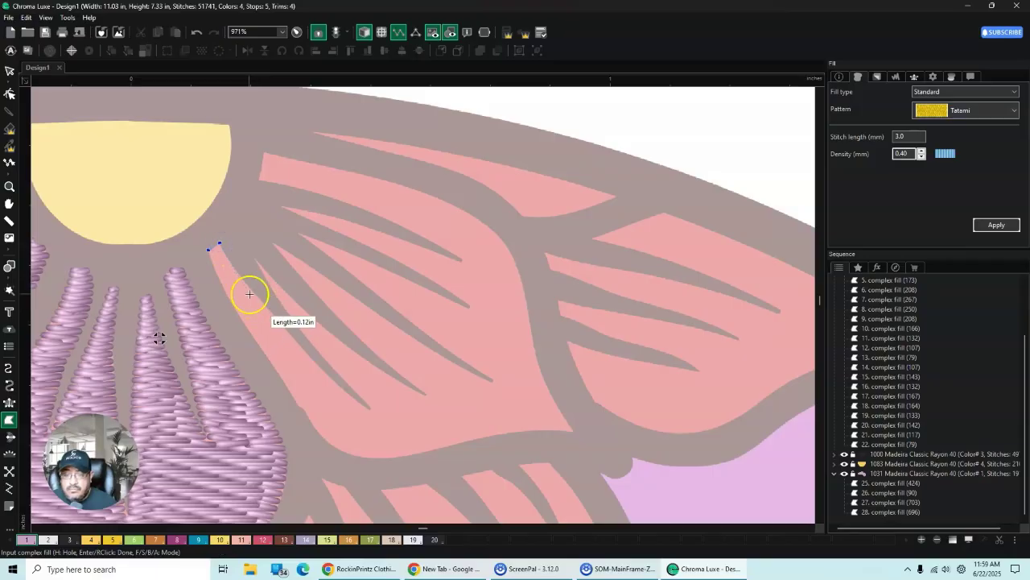
left_click(245, 282)
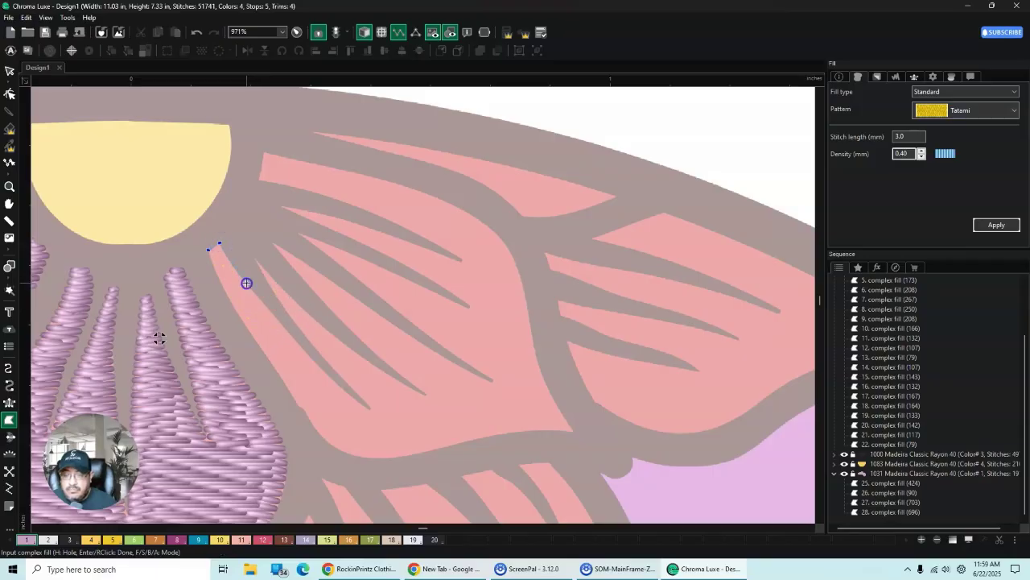
left_click(313, 363)
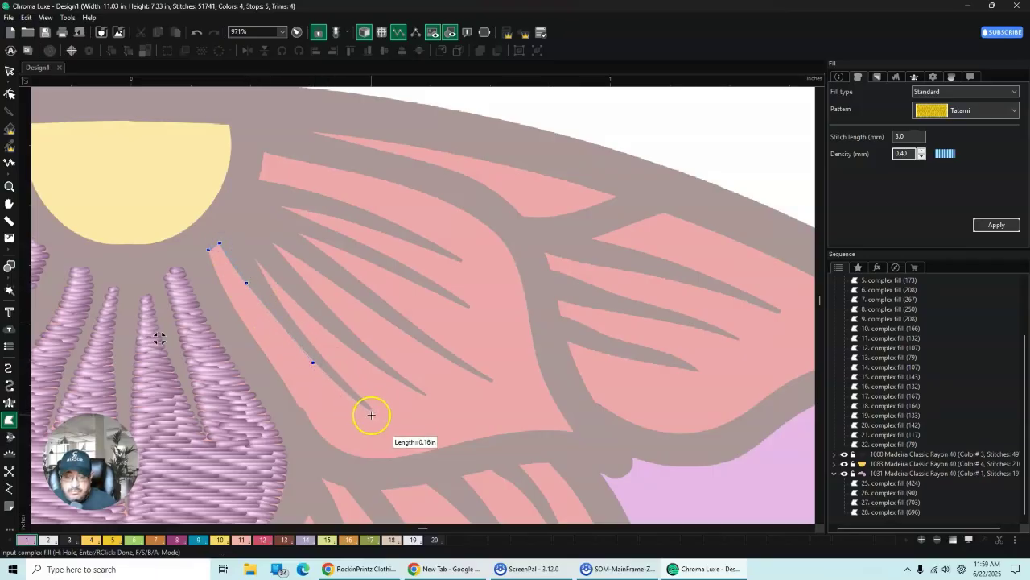
left_click(367, 403)
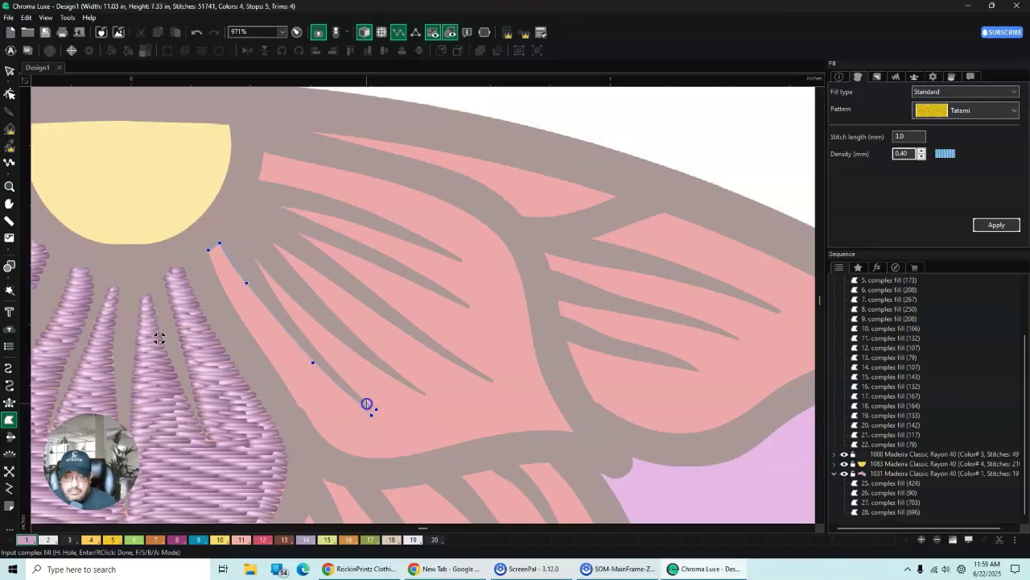
Step: Trace the lowest vein's upper side back to its inner end, and the second vein's lower side out toward its tip
left_click(333, 370)
left_click(292, 319)
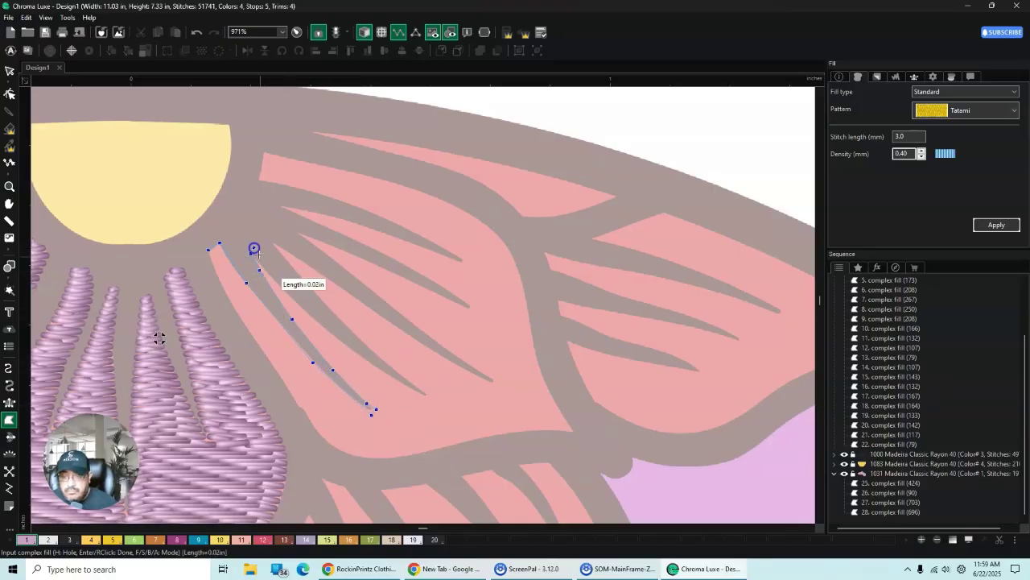
left_click(265, 270)
left_click(300, 306)
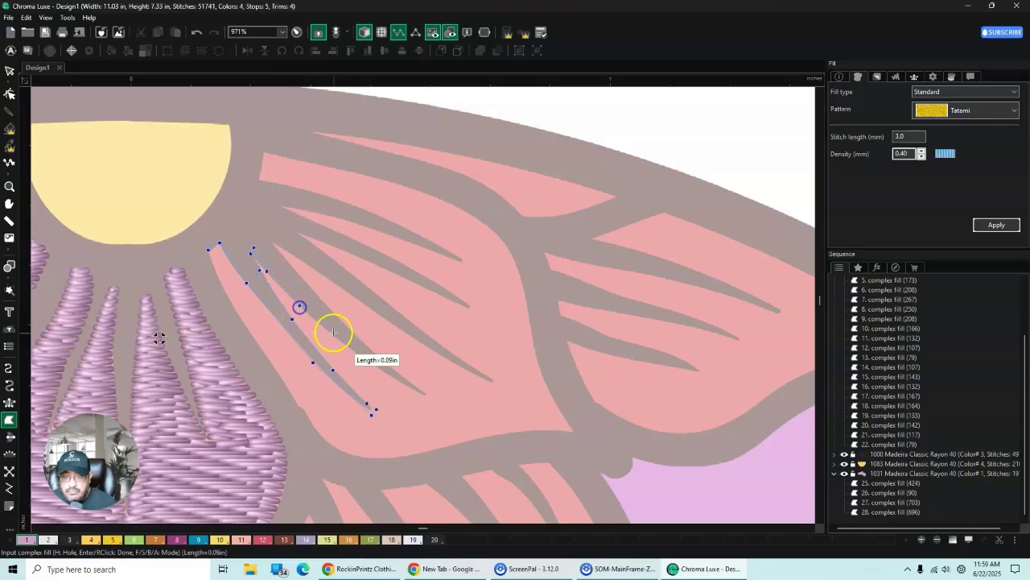
left_click(357, 357)
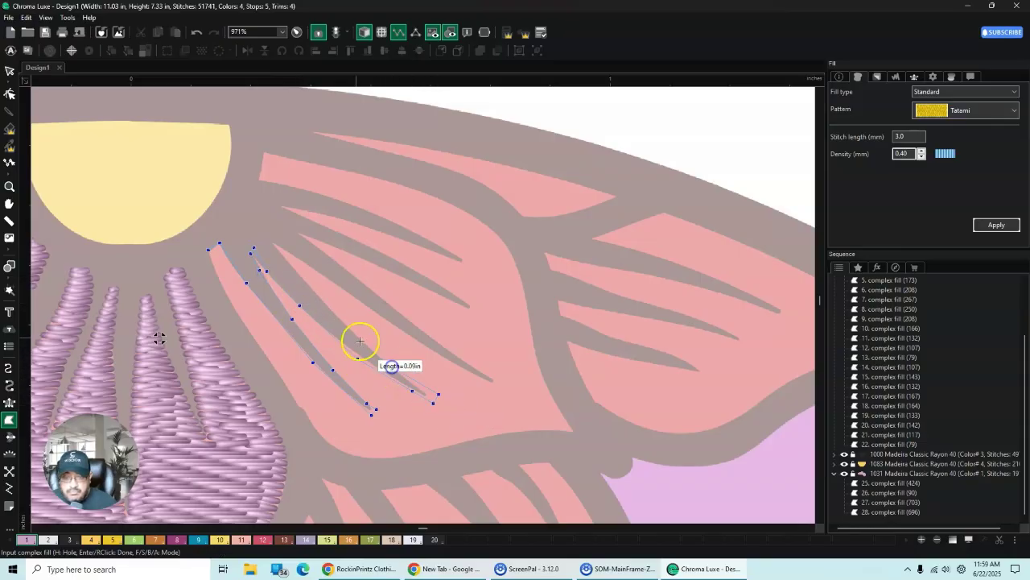
Step: Trace the second vein's upper side back to the inner end, and the third vein's lower side out to its tip
left_click(339, 320)
left_click(298, 276)
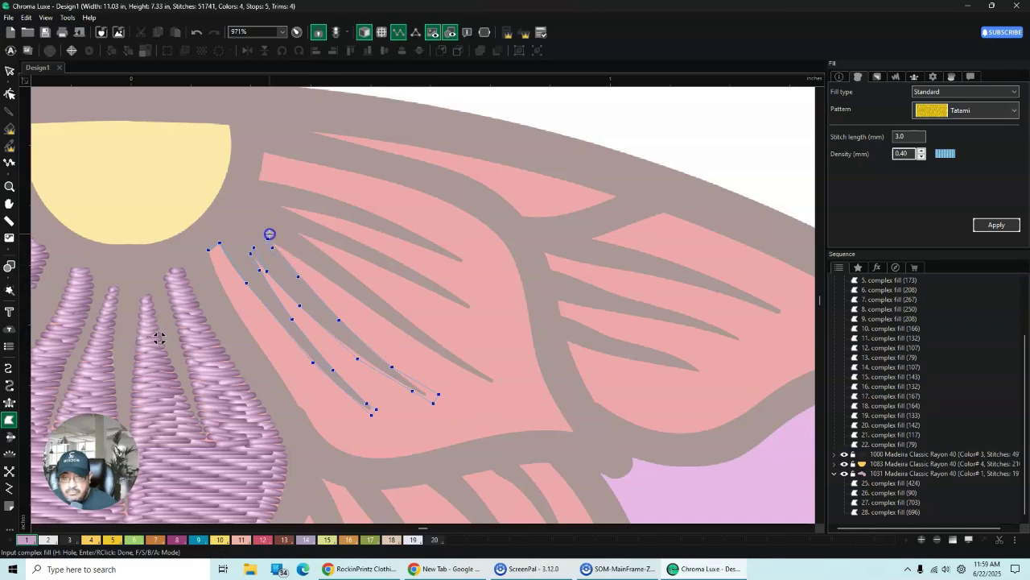
left_click(267, 238)
left_click(270, 234)
left_click(300, 259)
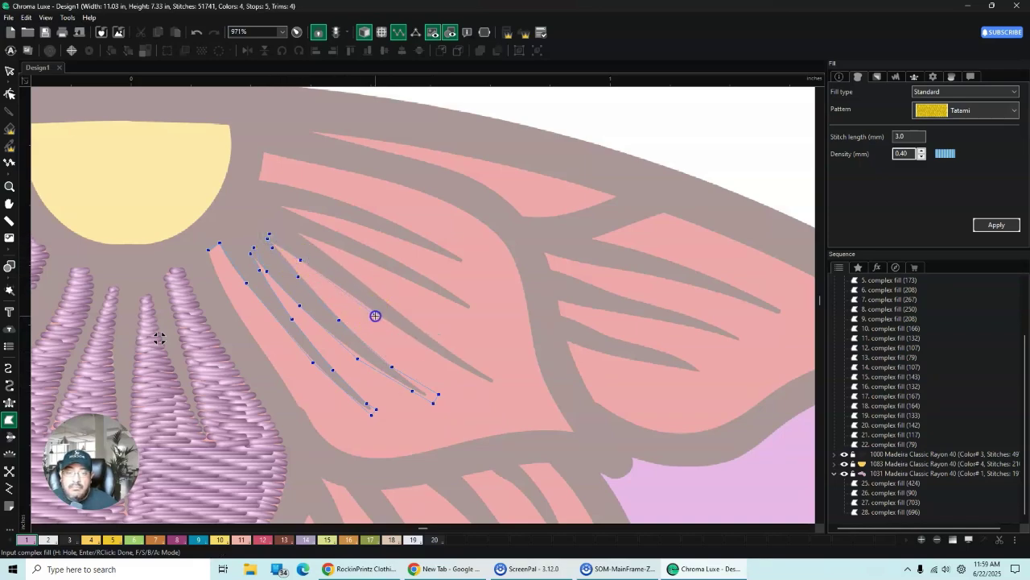
left_click(375, 315)
left_click(439, 357)
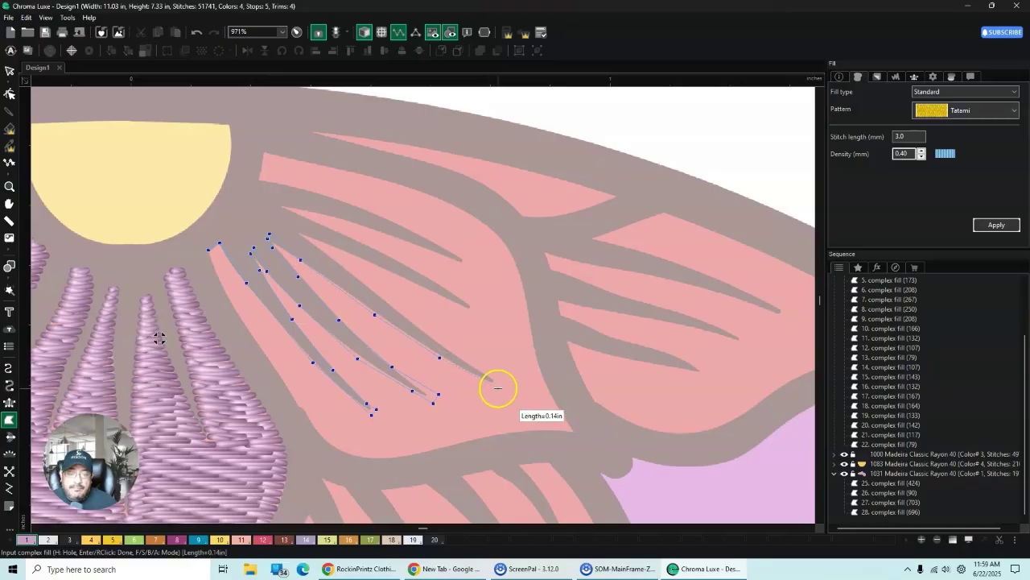
left_click(503, 382)
Step: Trace the third vein's upper side back to its inner end, and the fourth vein's lower side out to its tip
left_click(458, 356)
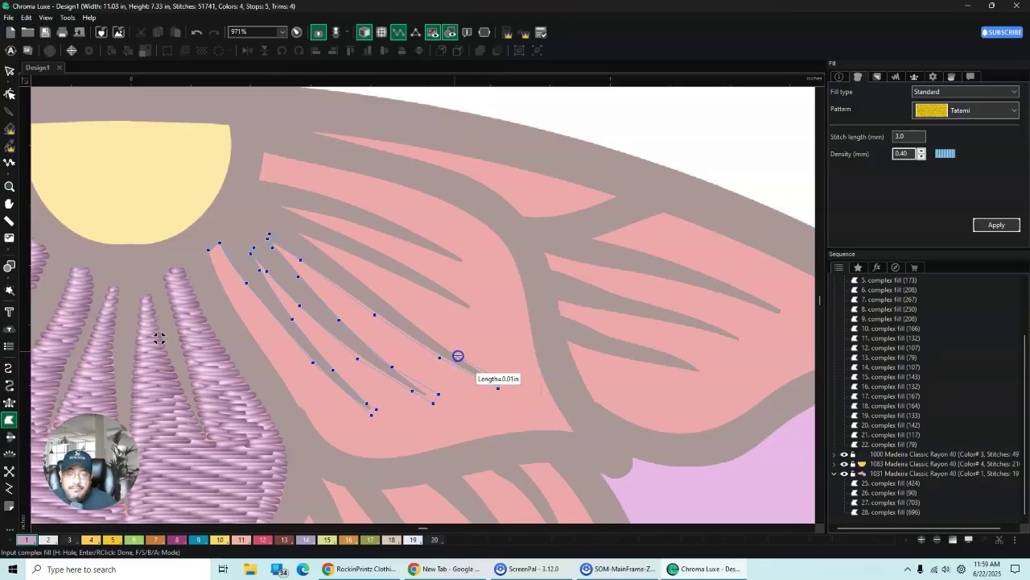
left_click(291, 224)
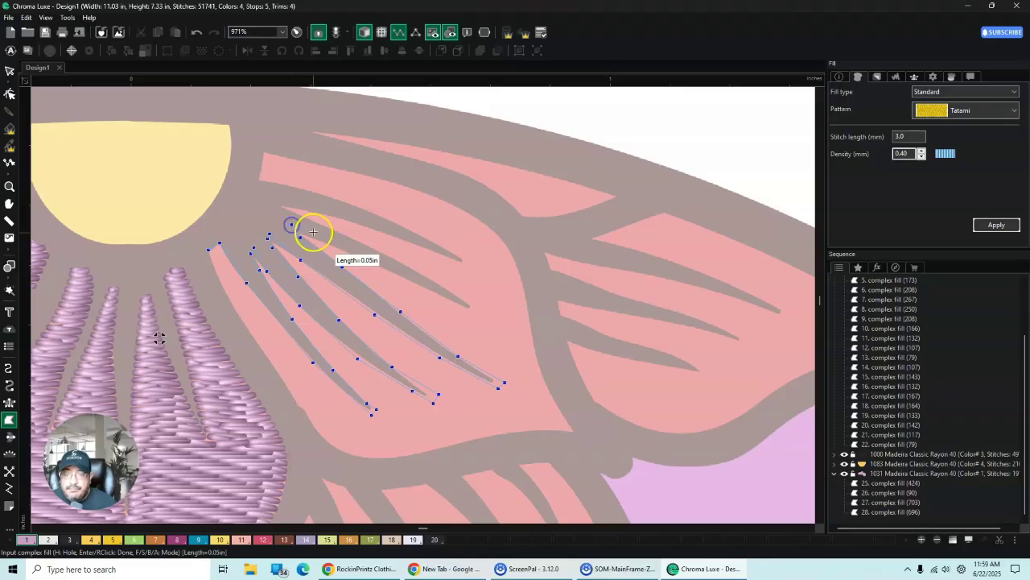
left_click(382, 271)
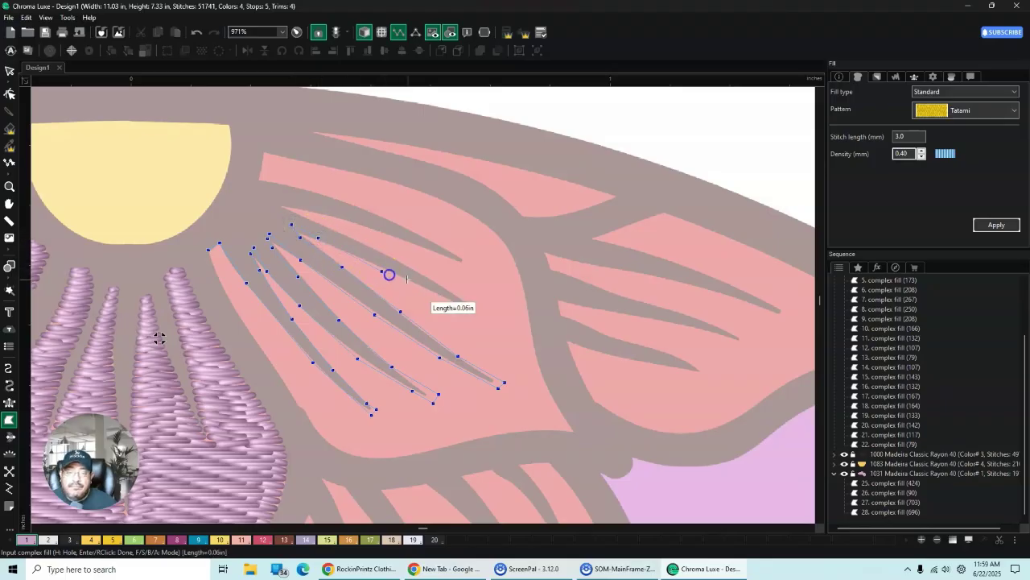
left_click(450, 295)
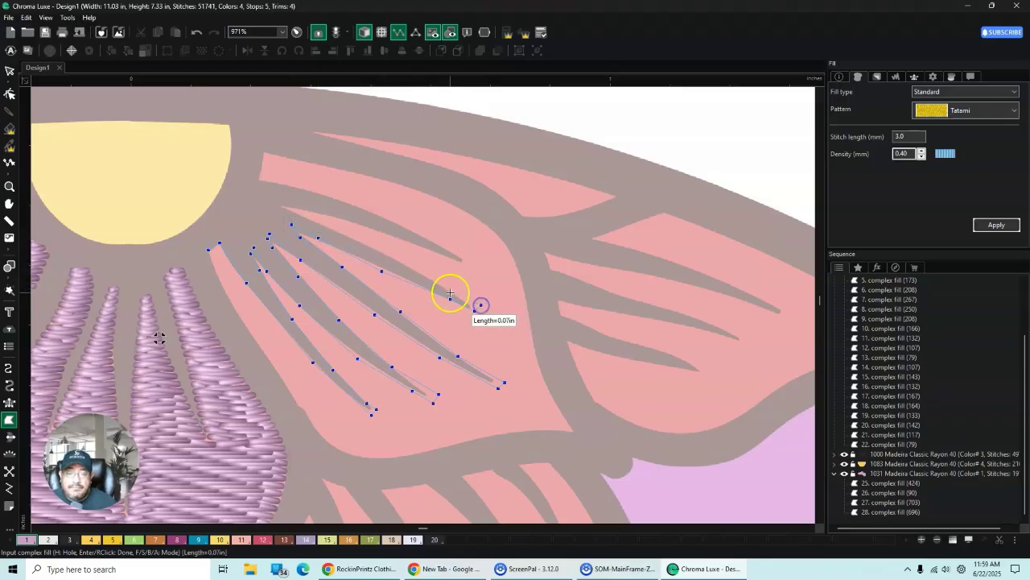
Step: Trace the fourth vein's upper side back to its inner end, and the topmost vein's lower side out to its tip
left_click(397, 262)
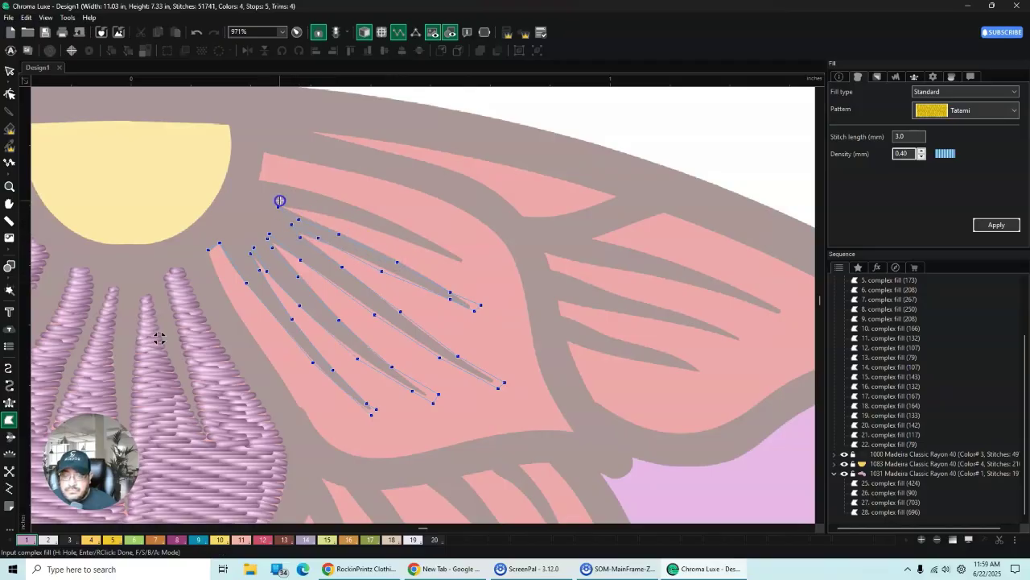
left_click(333, 216)
left_click(407, 241)
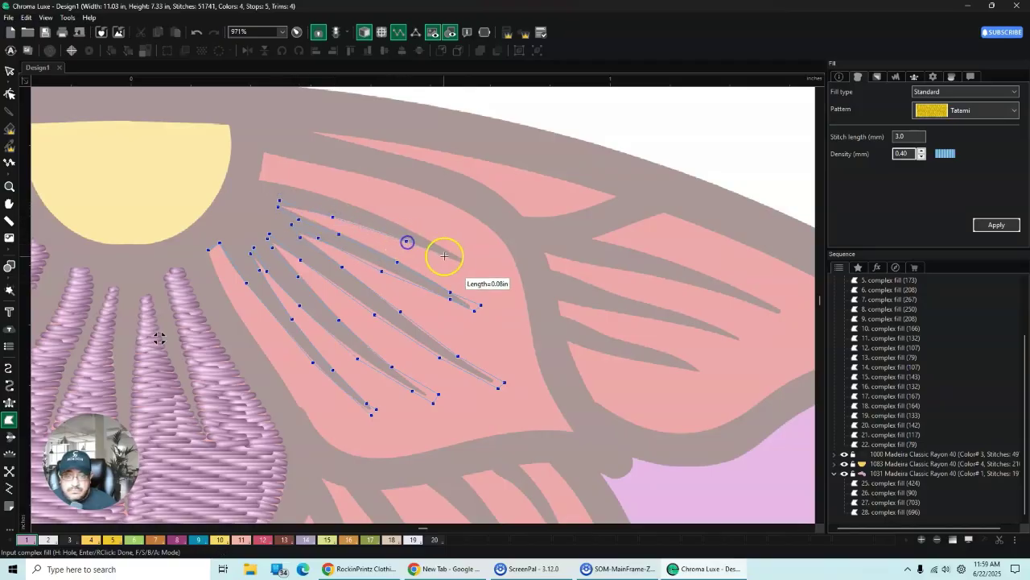
left_click(459, 261)
left_click(471, 255)
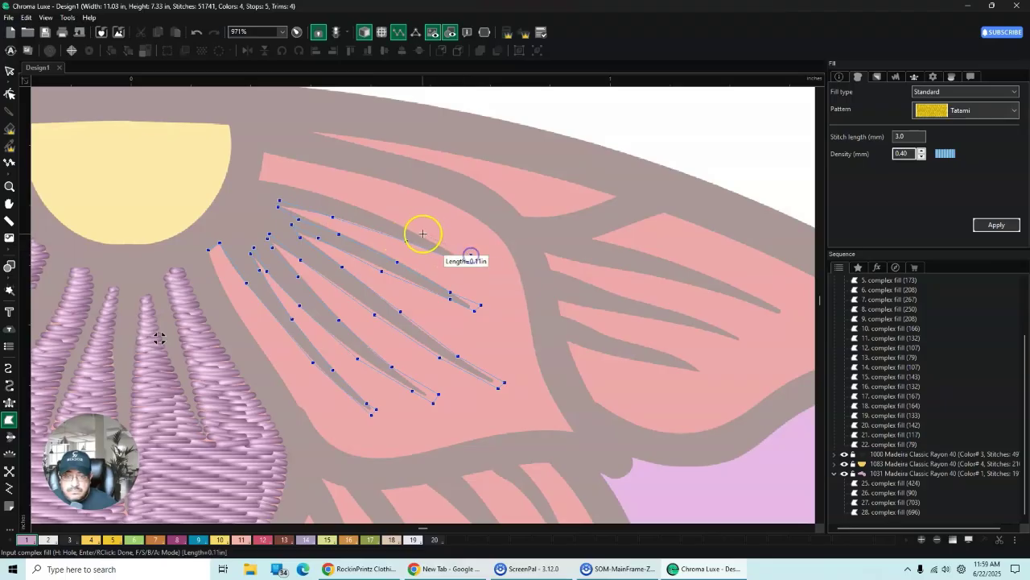
Step: Trace the topmost vein's upper side back and around the petal's blunt inner end to its upper corner
left_click(342, 200)
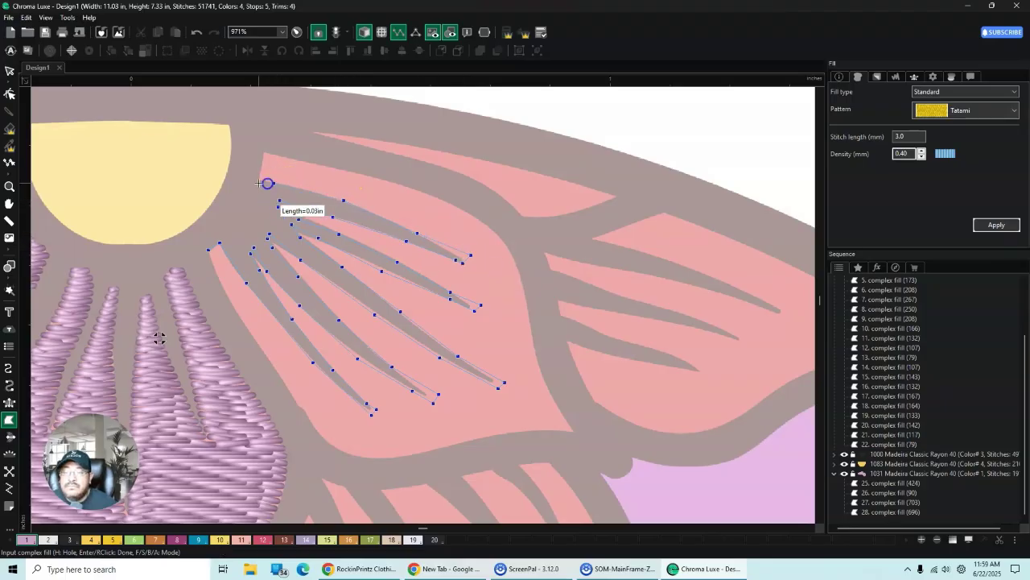
left_click(258, 181)
left_click(265, 151)
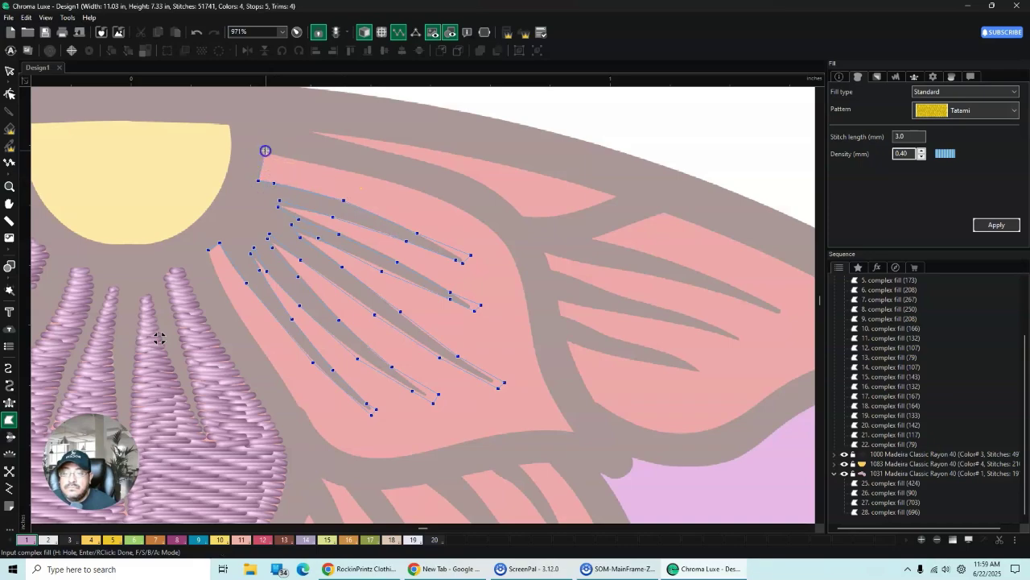
Step: Trace the petal's upper edge and curved right side down to its outer pointed tip
left_click(389, 182)
left_click(461, 209)
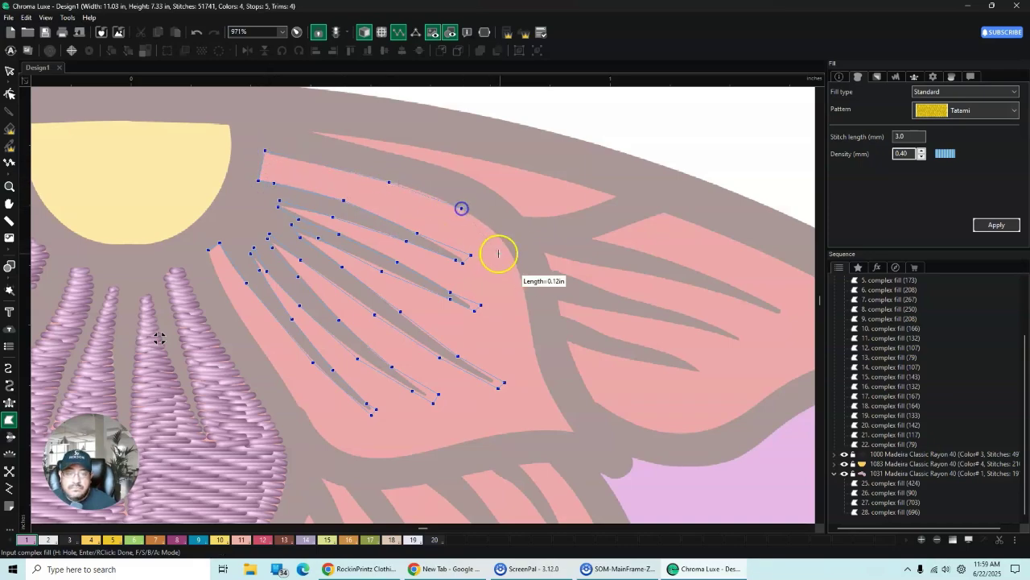
left_click(514, 254)
left_click(528, 309)
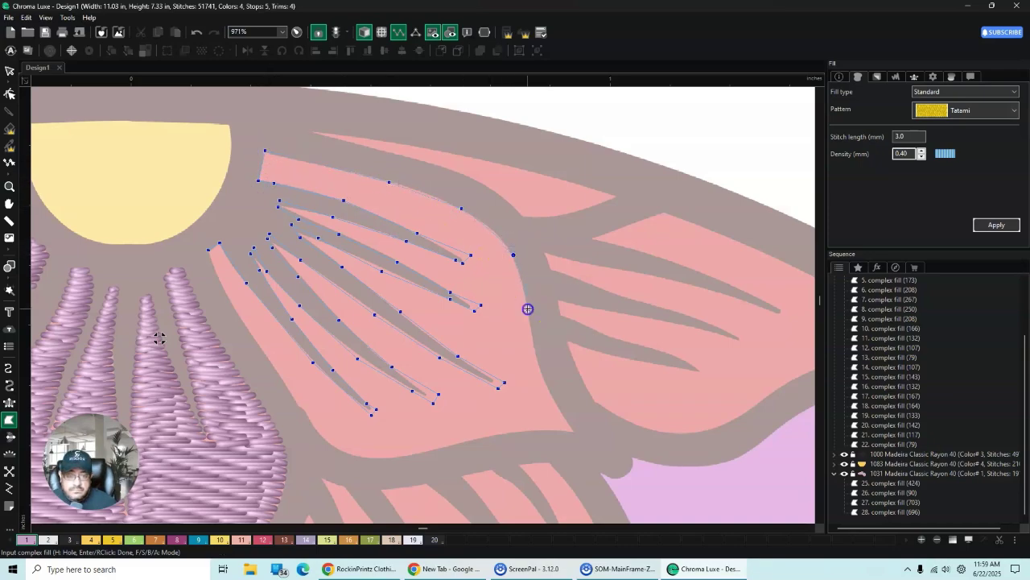
left_click(541, 372)
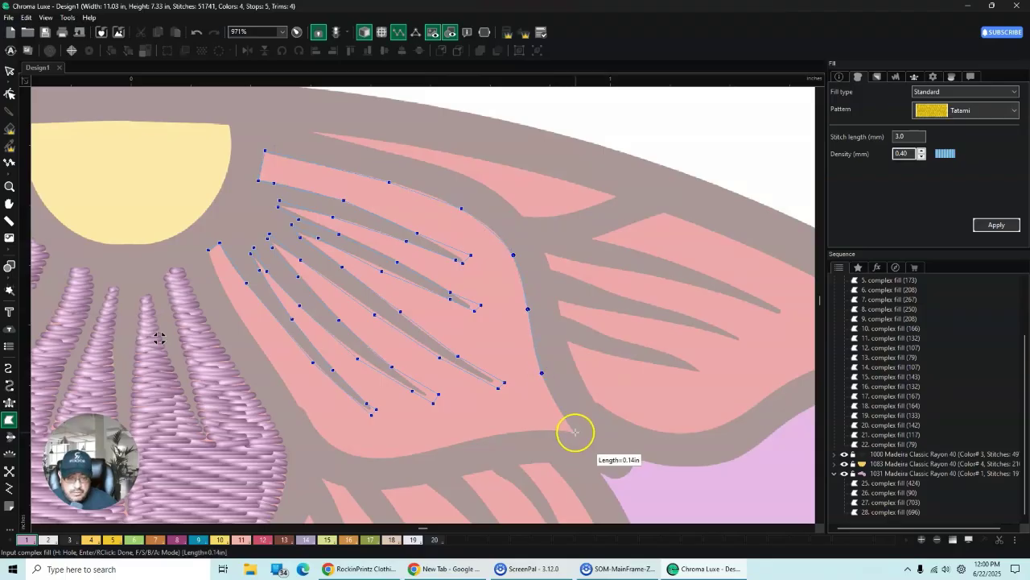
left_click(576, 432)
Step: Trace the petal's curved bottom edge from the outer tip around to the lower-left bend
left_click(555, 429)
left_click(486, 436)
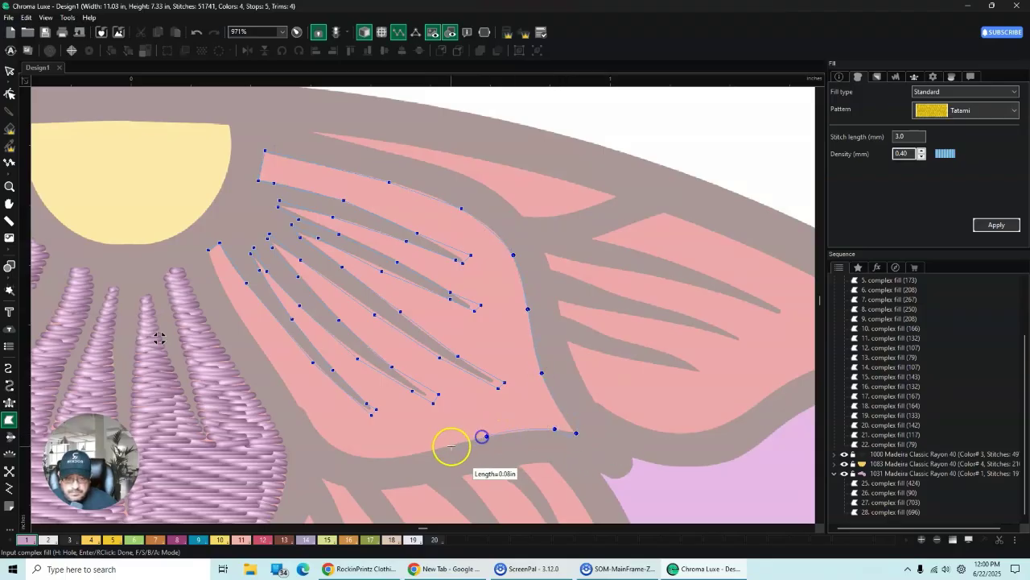
left_click(427, 452)
left_click(368, 459)
left_click(327, 446)
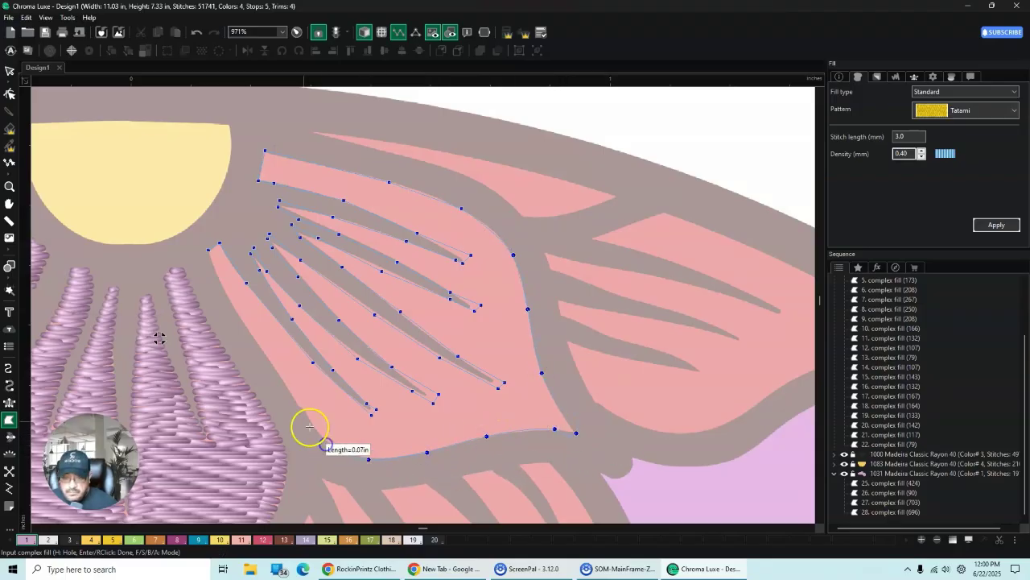
Step: Trace the petal's left side up to the starting point and complete the fill
left_click(290, 393)
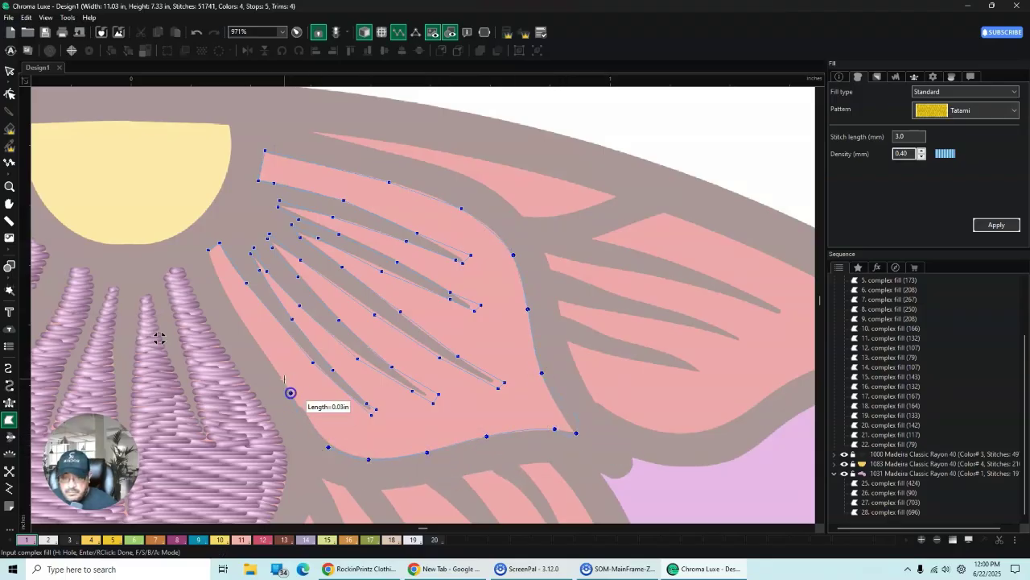
left_click(230, 299)
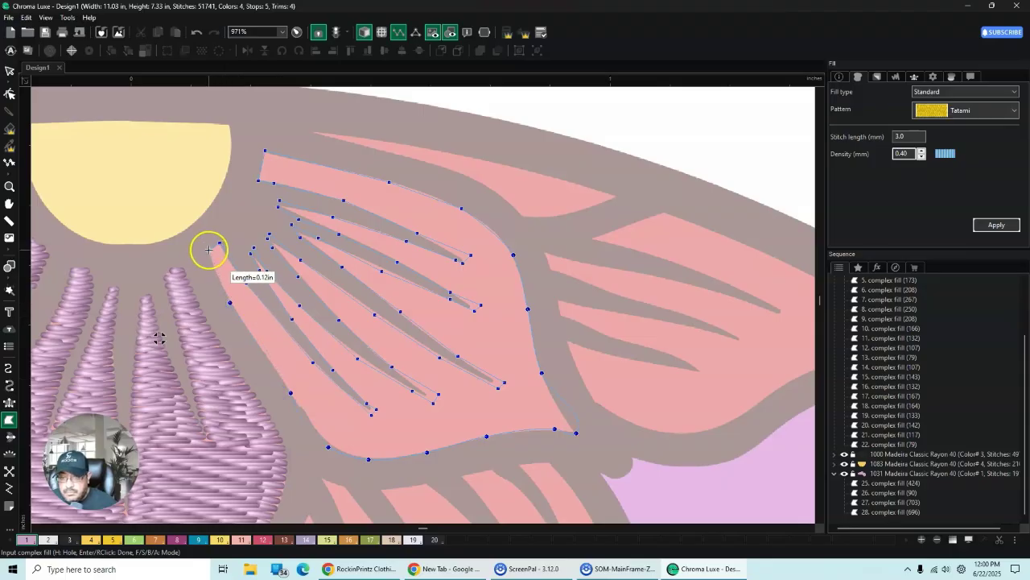
left_click(10, 71)
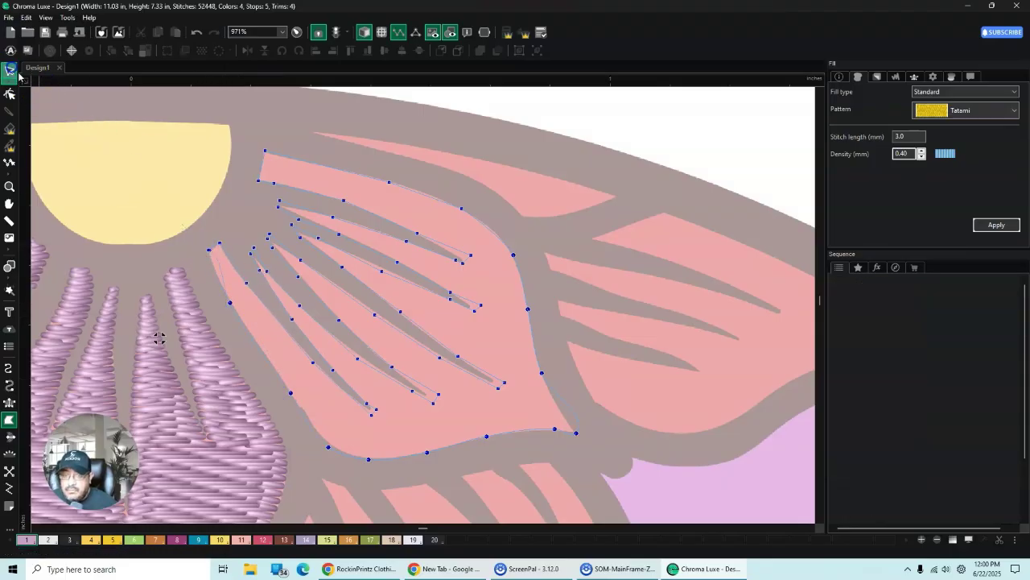
left_click(226, 194)
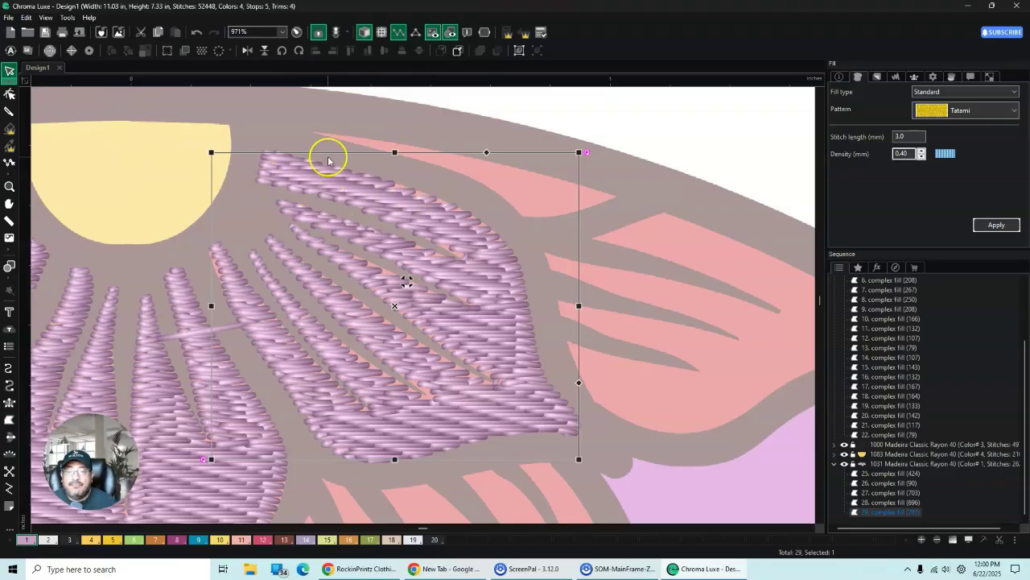
Step: Start a complex fill on the narrow upper-right petal sliver and trace its upper edge from the inner point to the outer tip
left_click(10, 419)
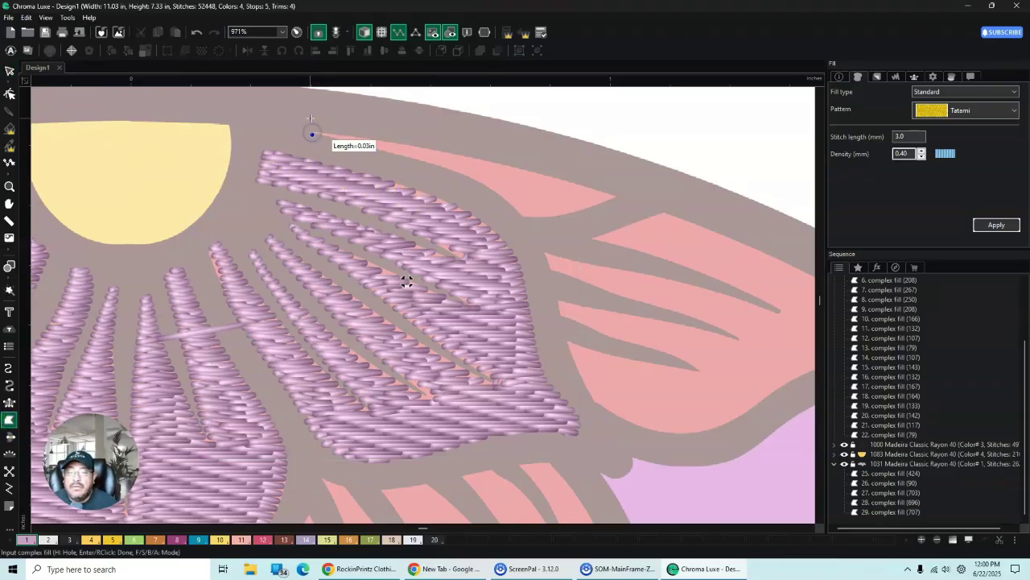
left_click(311, 121)
left_click(354, 136)
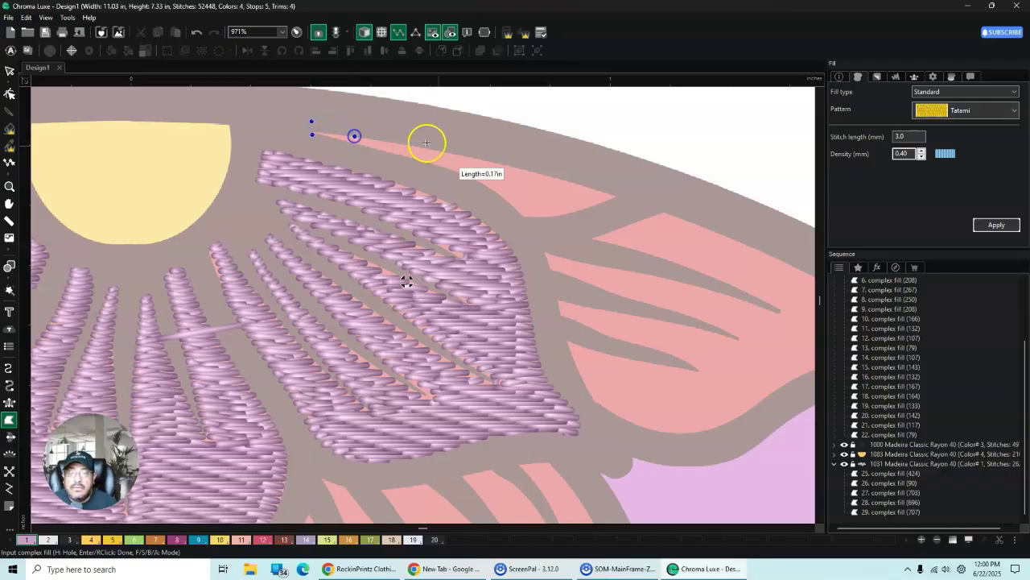
left_click(481, 160)
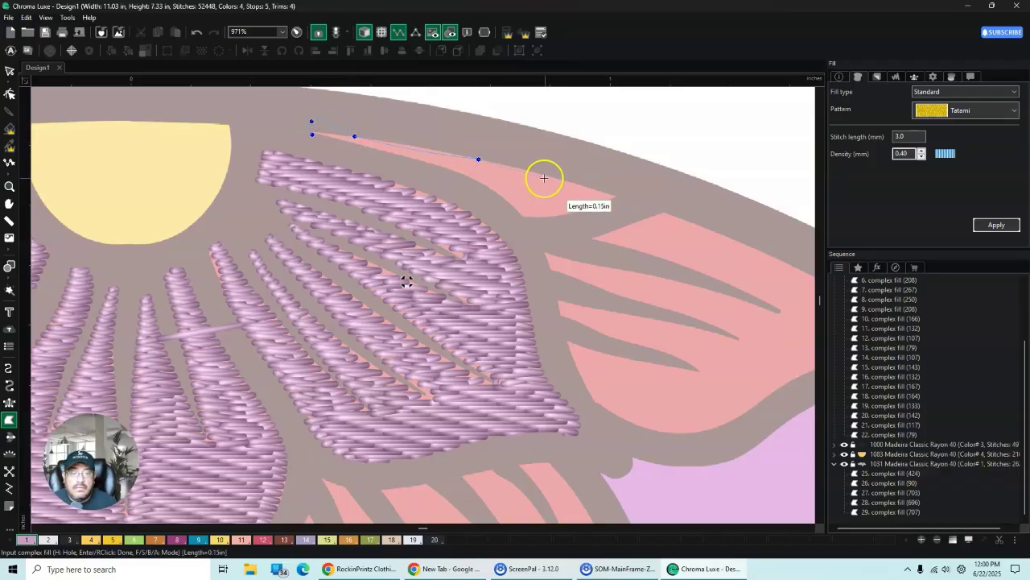
left_click(558, 180)
left_click(616, 197)
Step: Trace the sliver's lower edge from the outer tip back to its inner point and complete the fill
left_click(581, 209)
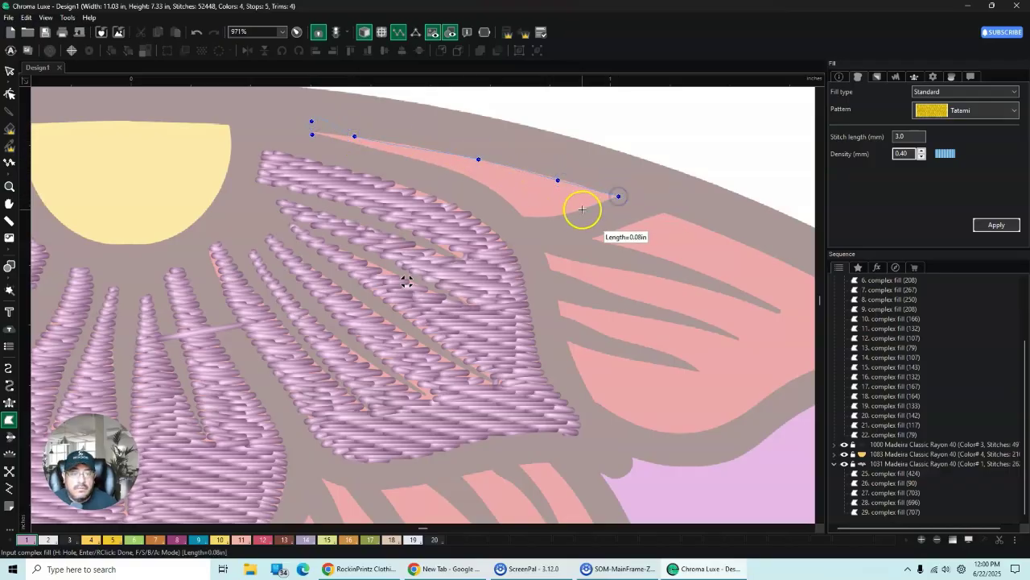
left_click(539, 218)
left_click(519, 215)
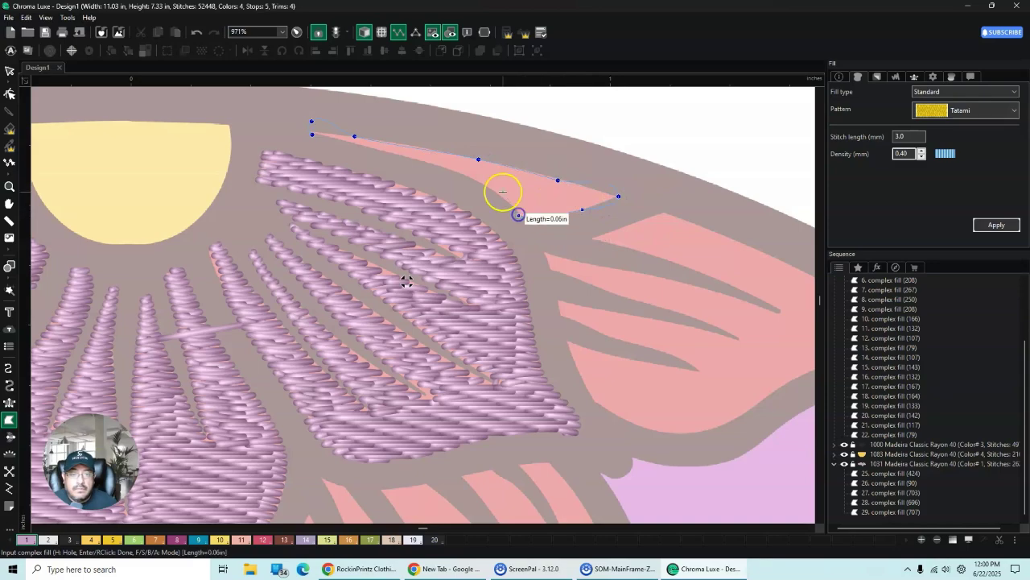
left_click(438, 165)
left_click(363, 149)
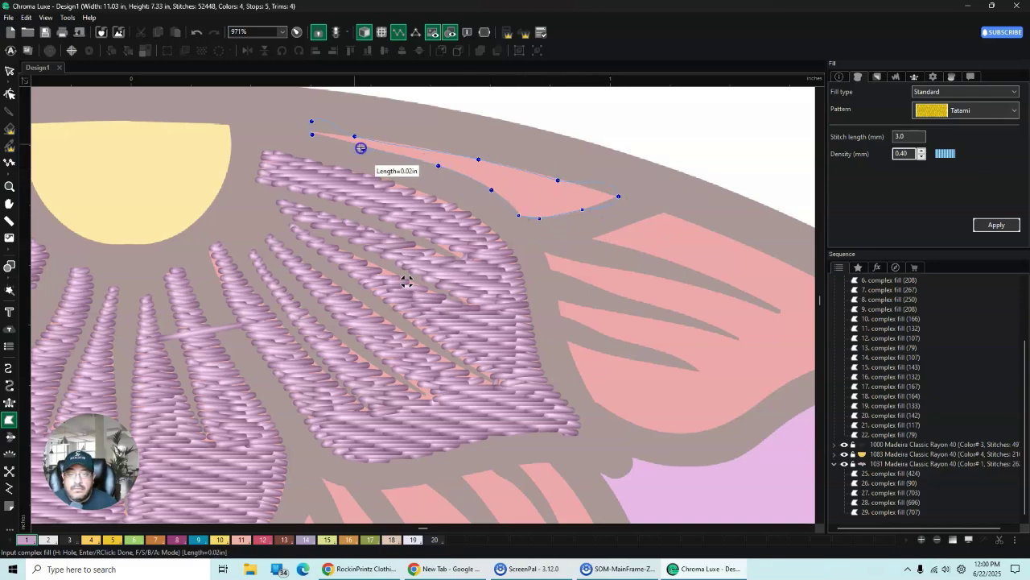
left_click(311, 134)
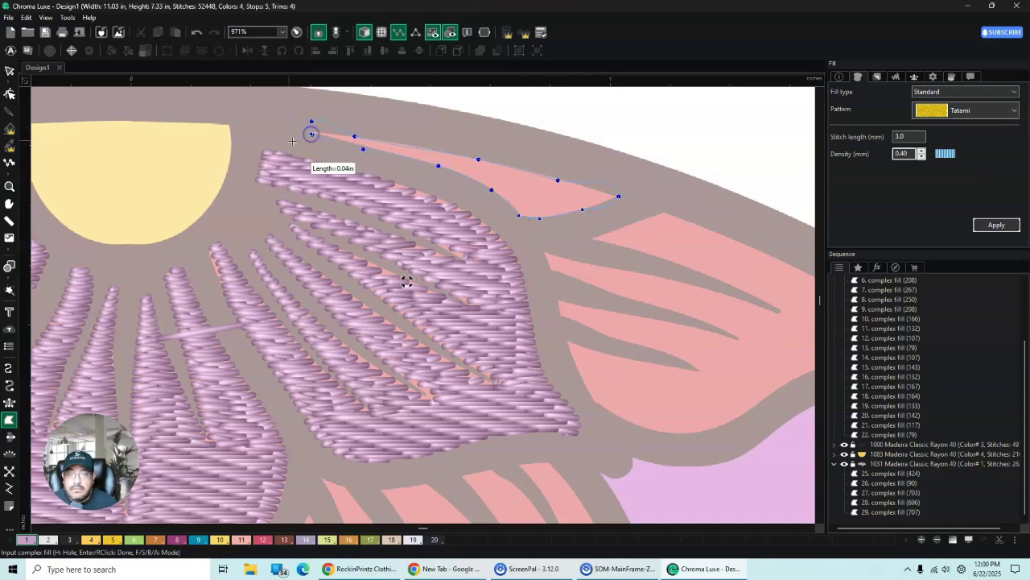
left_click(9, 72)
left_click(313, 143)
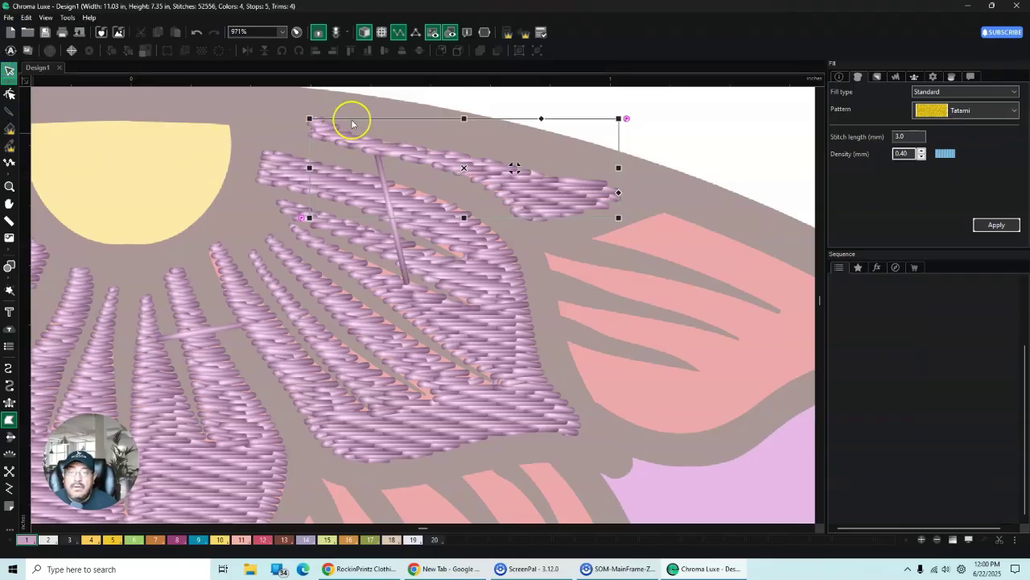
Step: Start a complex fill on the far-right petal and trace the lowest vein's lower side out to its tip
scroll(577, 278, "down", 2)
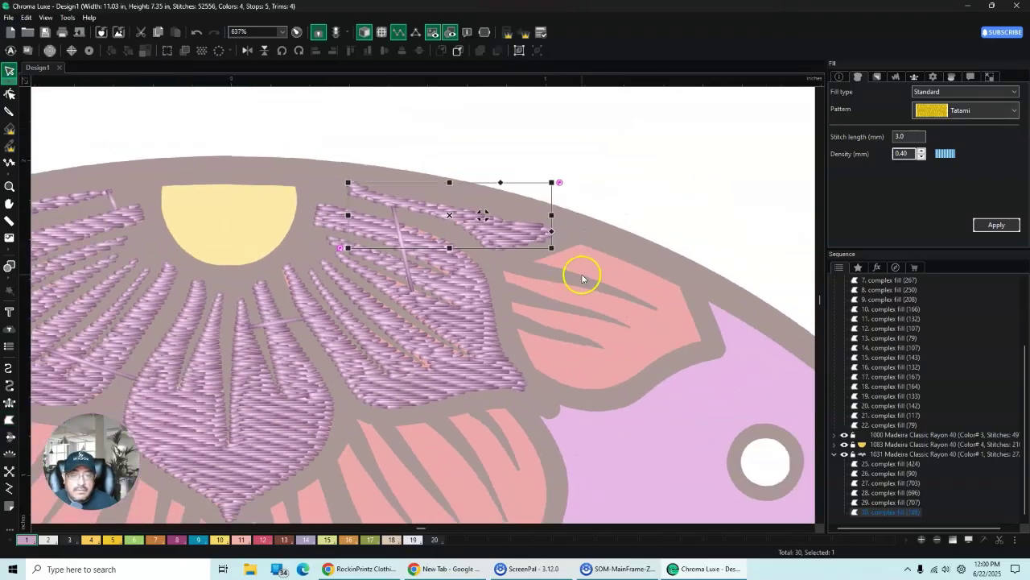
left_click(821, 522)
left_click(810, 527)
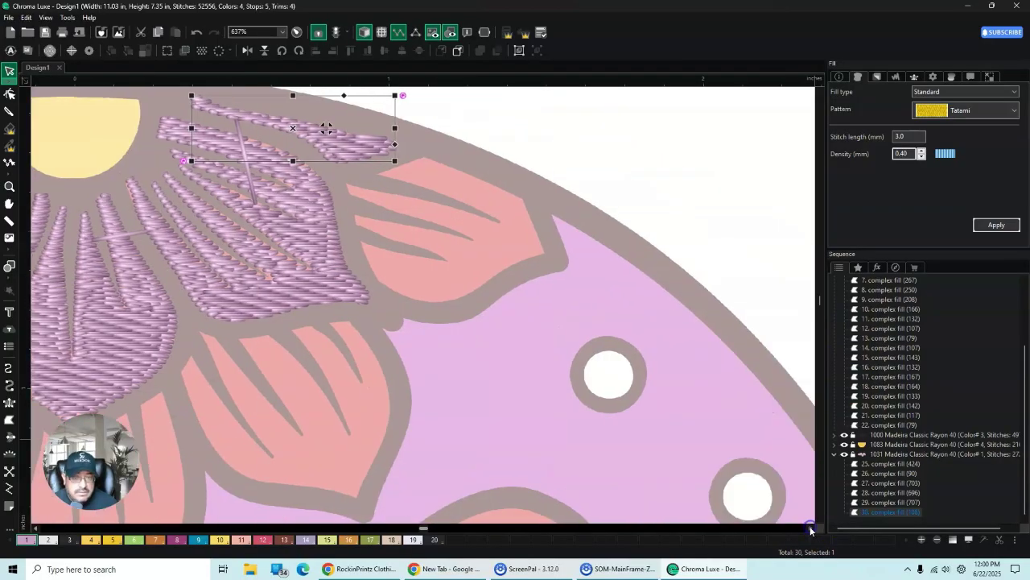
scroll(527, 148, "up", 1)
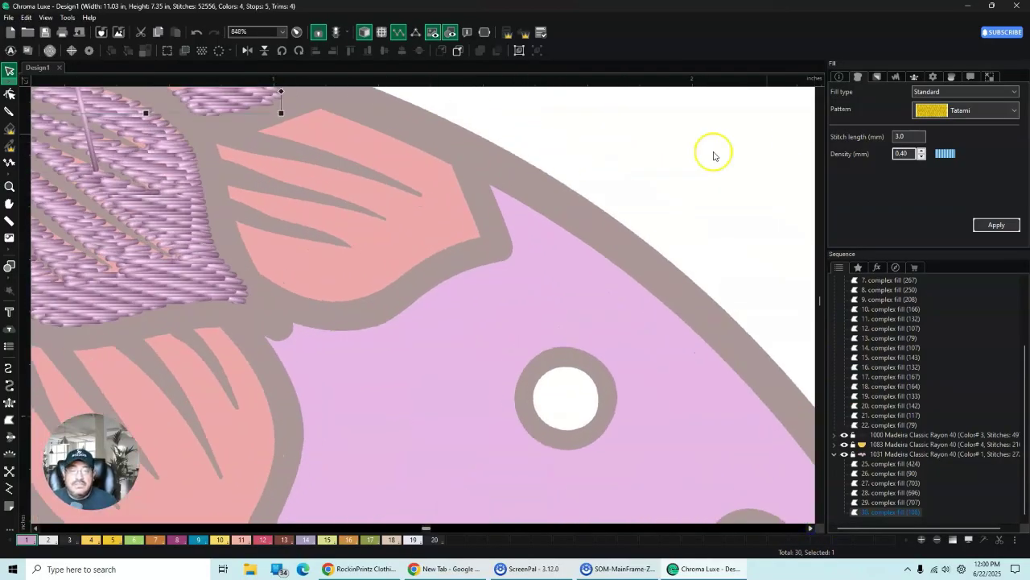
left_click(821, 92)
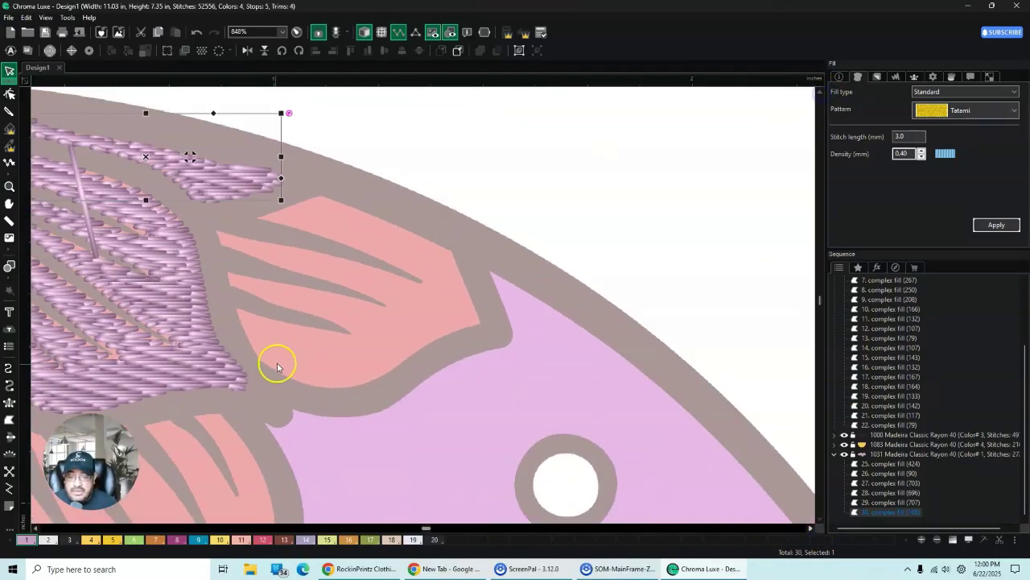
scroll(285, 356, "up", 1)
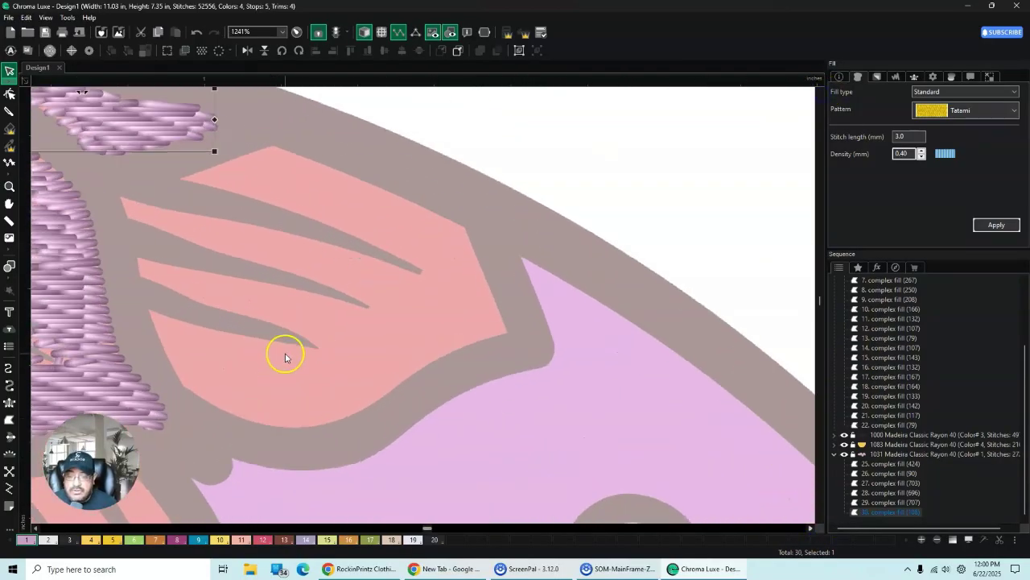
left_click(9, 419)
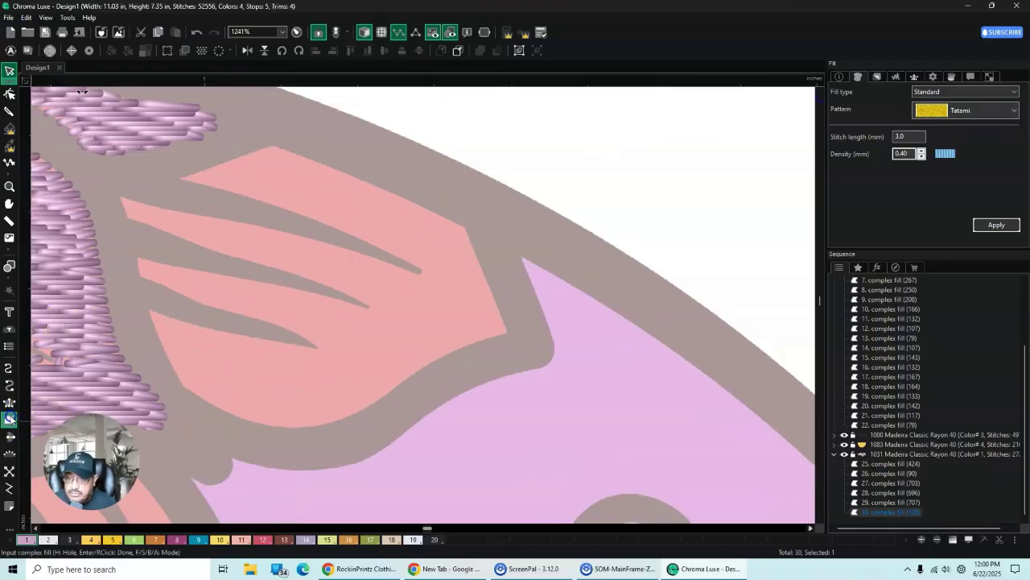
left_click(147, 307)
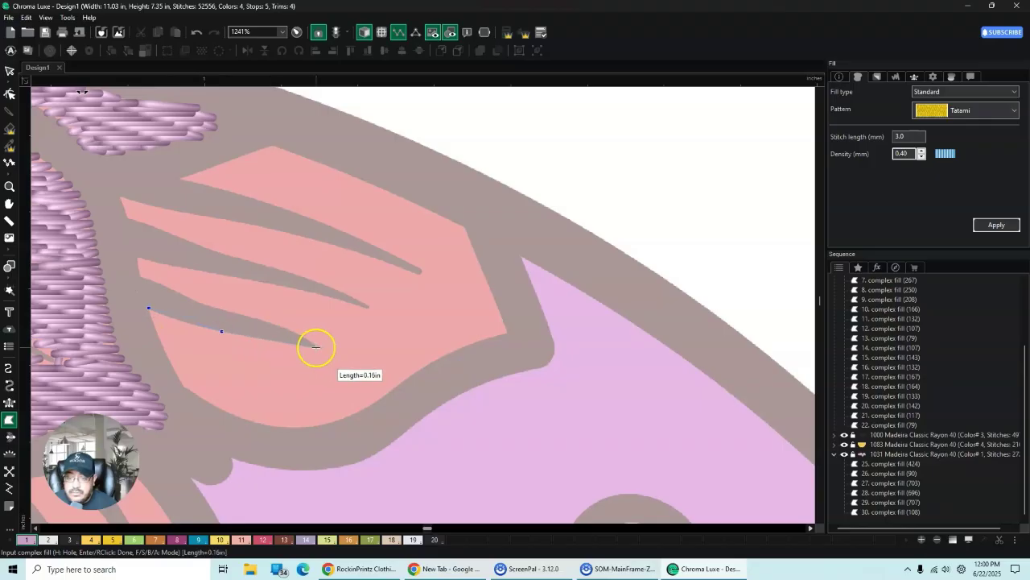
left_click(319, 349)
left_click(324, 345)
Step: Trace the lowest vein's upper side back and around the inner end of the strip above it
left_click(289, 330)
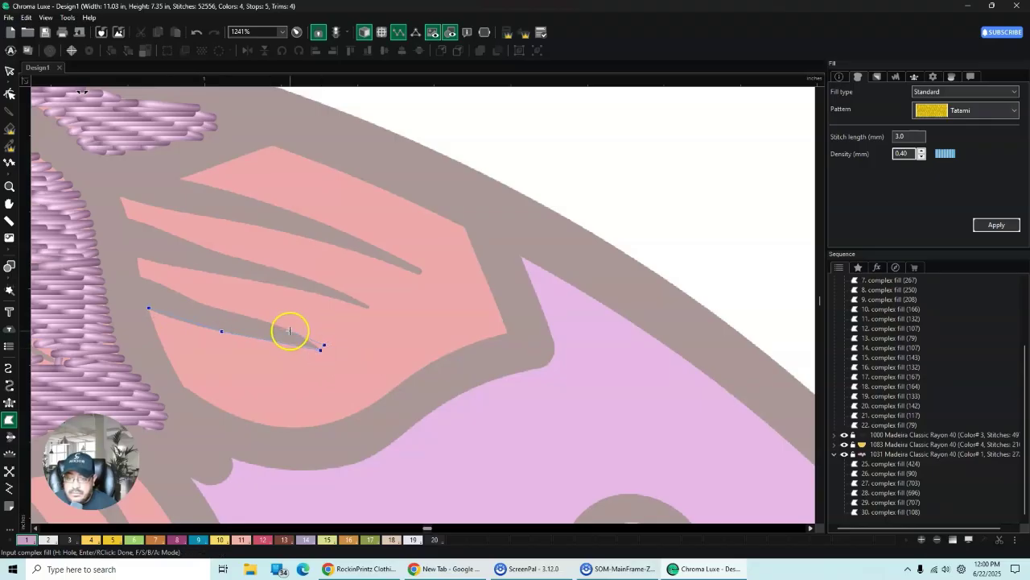
left_click(243, 312)
left_click(199, 303)
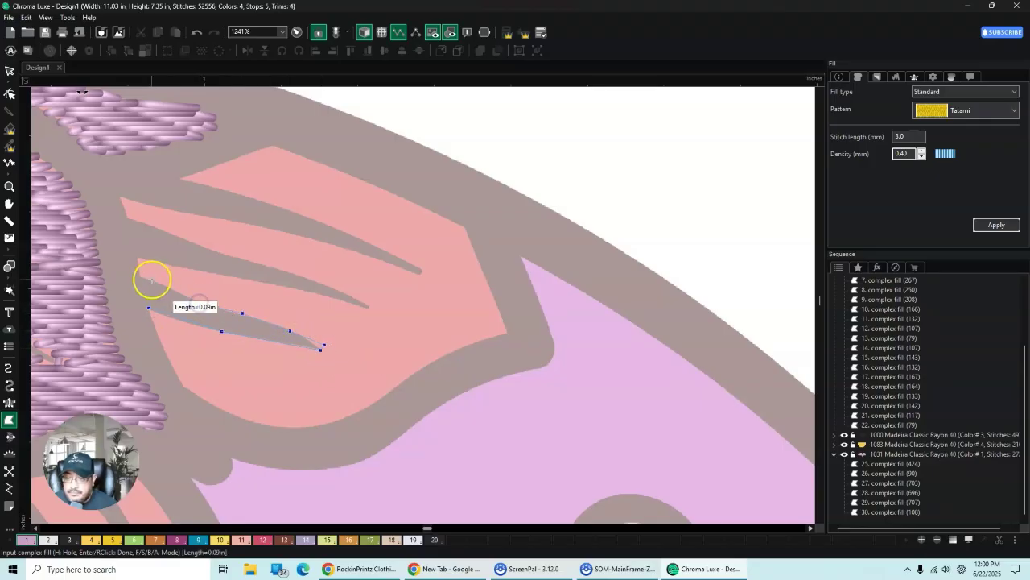
left_click(136, 254)
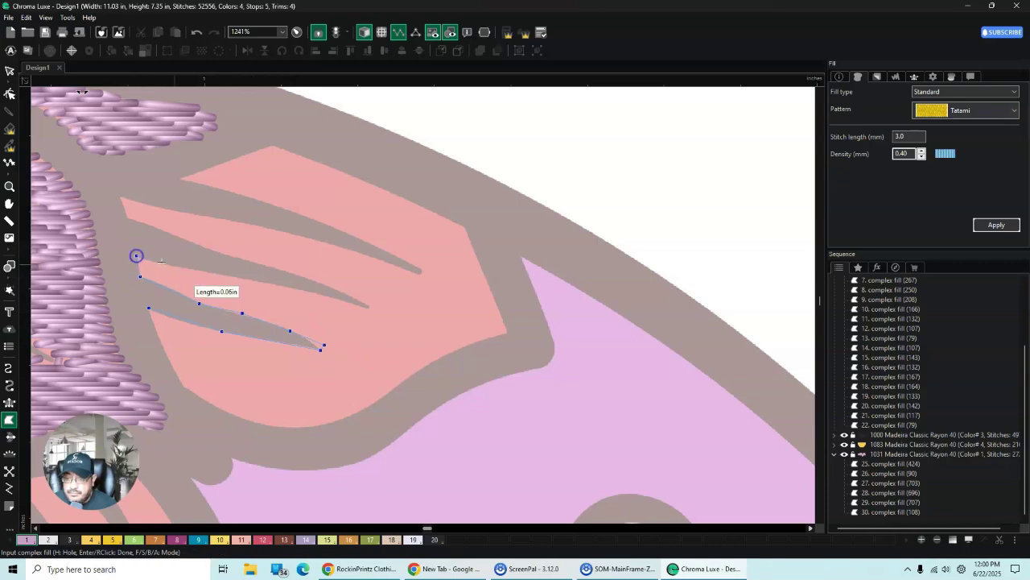
Step: Trace the middle vein's lower side out to its tip, then its upper side back and around the next strip's inner end
left_click(294, 287)
left_click(347, 303)
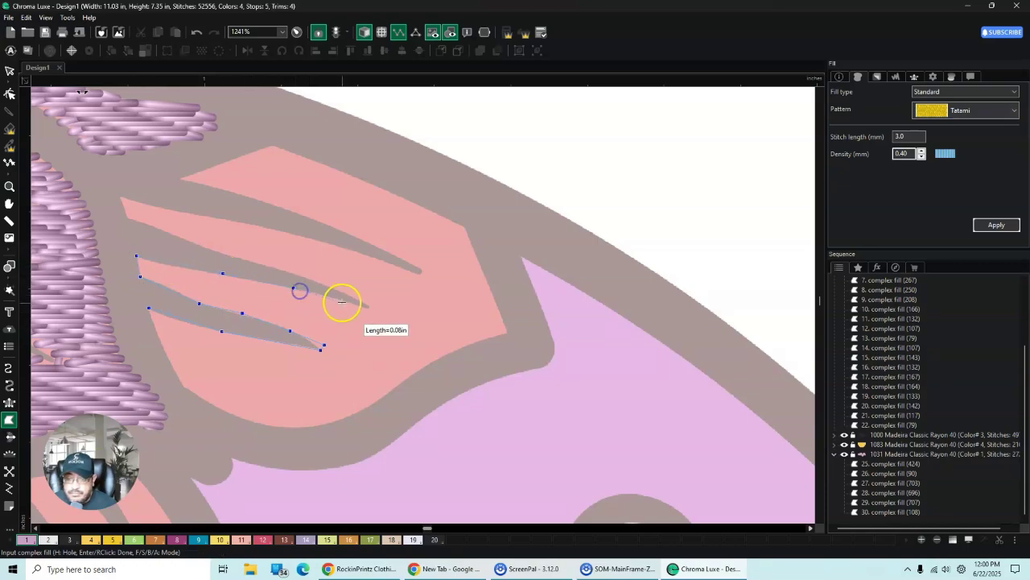
left_click(380, 309)
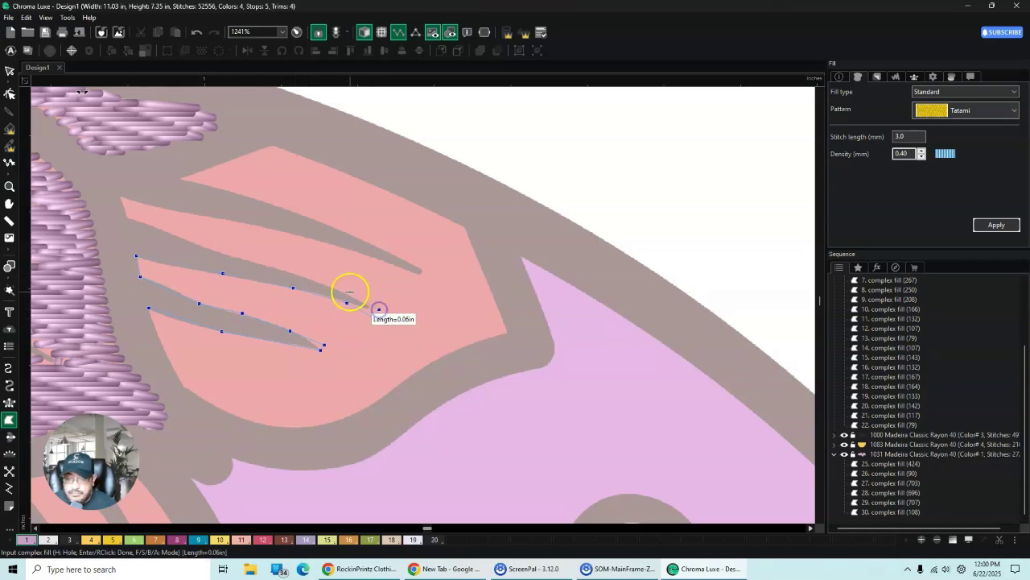
left_click(341, 290)
left_click(288, 271)
left_click(224, 254)
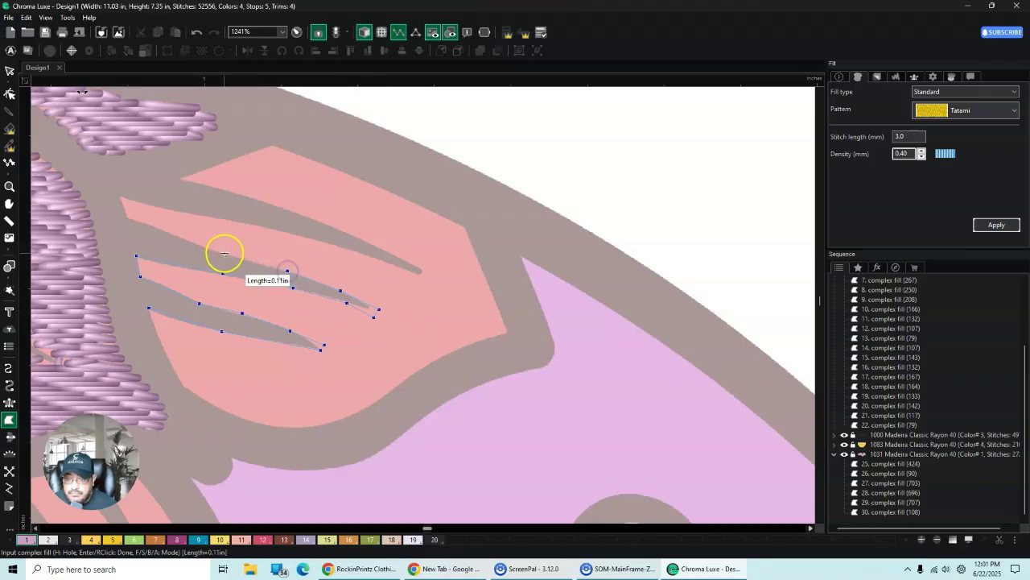
left_click(178, 235)
left_click(125, 213)
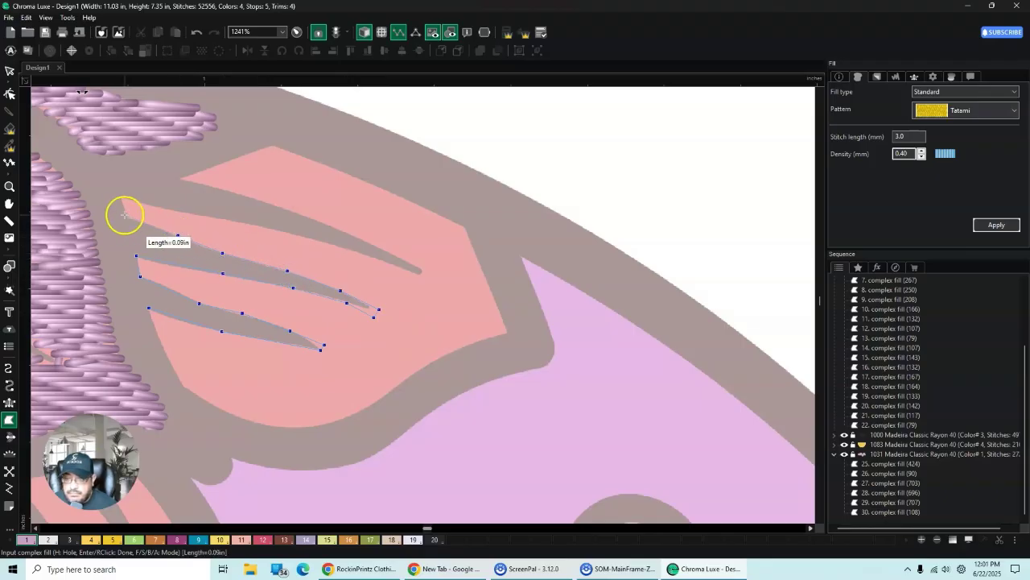
left_click(120, 194)
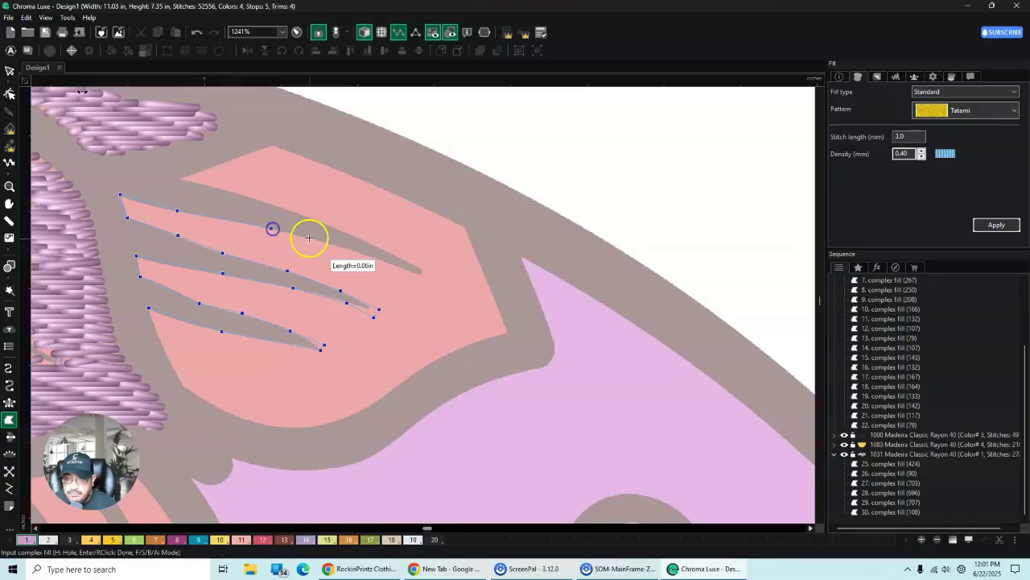
Step: Trace both sides of the topmost vein, then the petal's upper edge to its upper-right corner
left_click(343, 248)
left_click(396, 268)
left_click(424, 279)
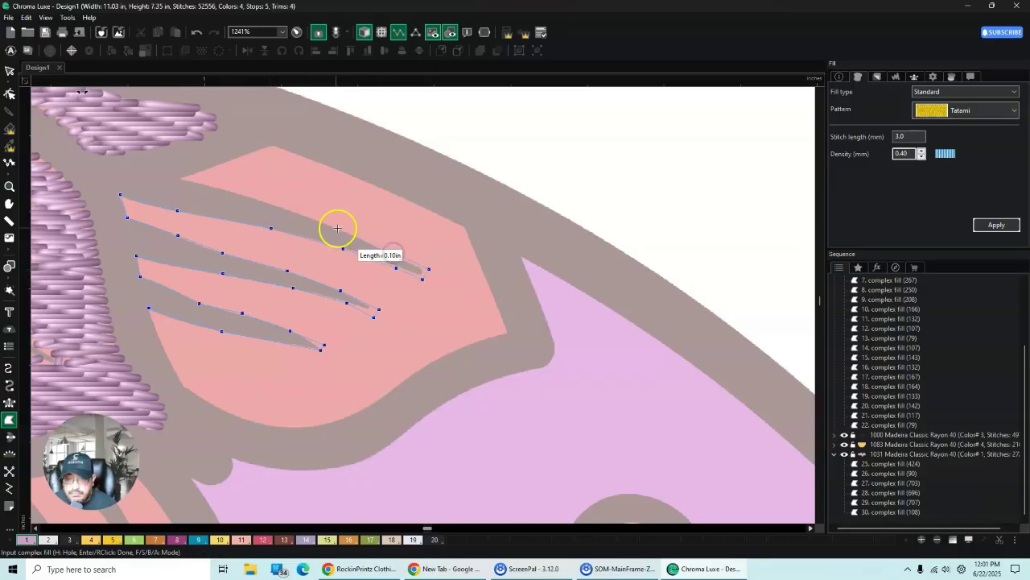
left_click(265, 201)
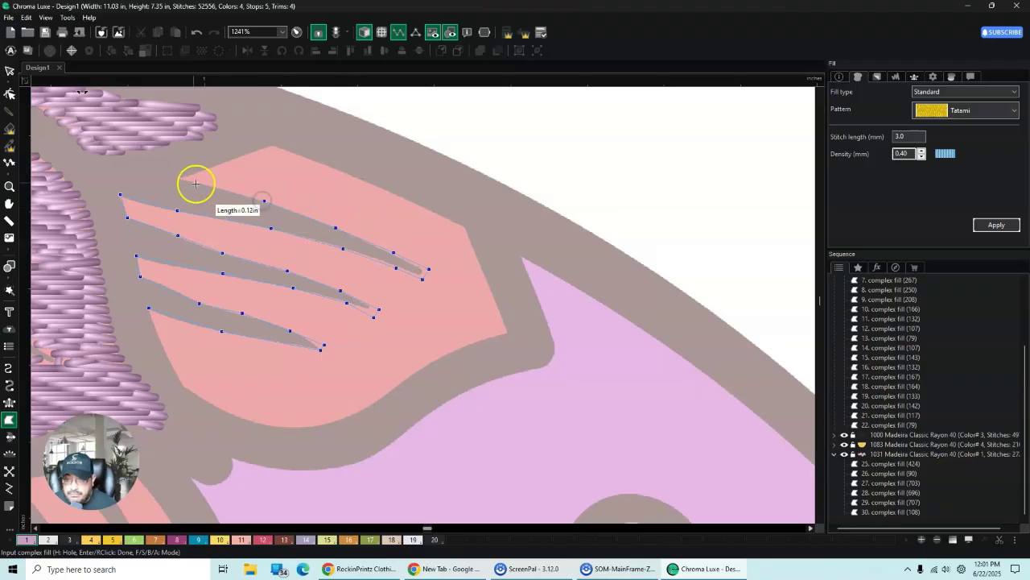
left_click(274, 143)
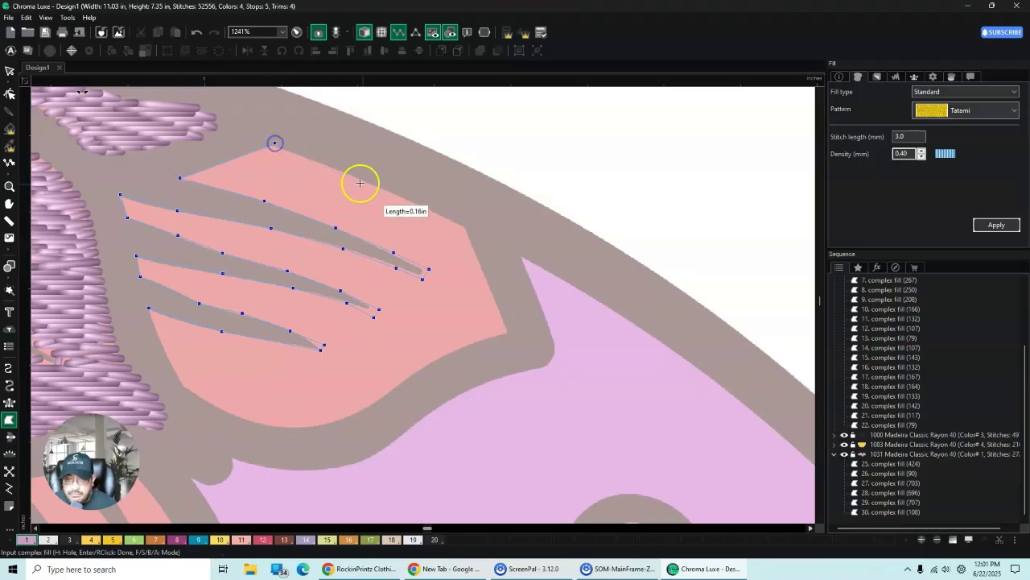
left_click(467, 228)
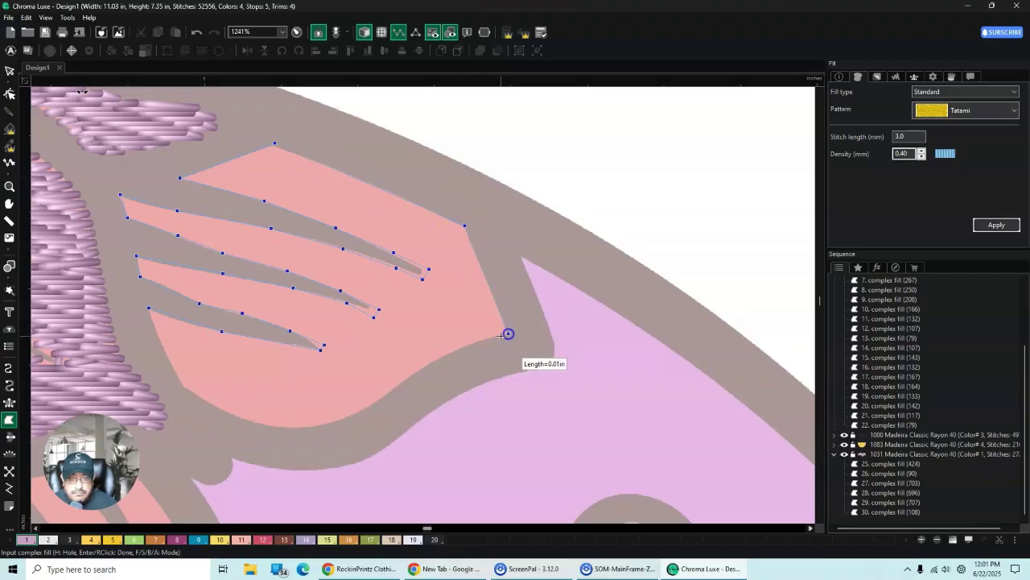
Step: Trace the petal's curved bottom edge and left side back to the starting point and complete the fill
left_click(480, 341)
left_click(430, 363)
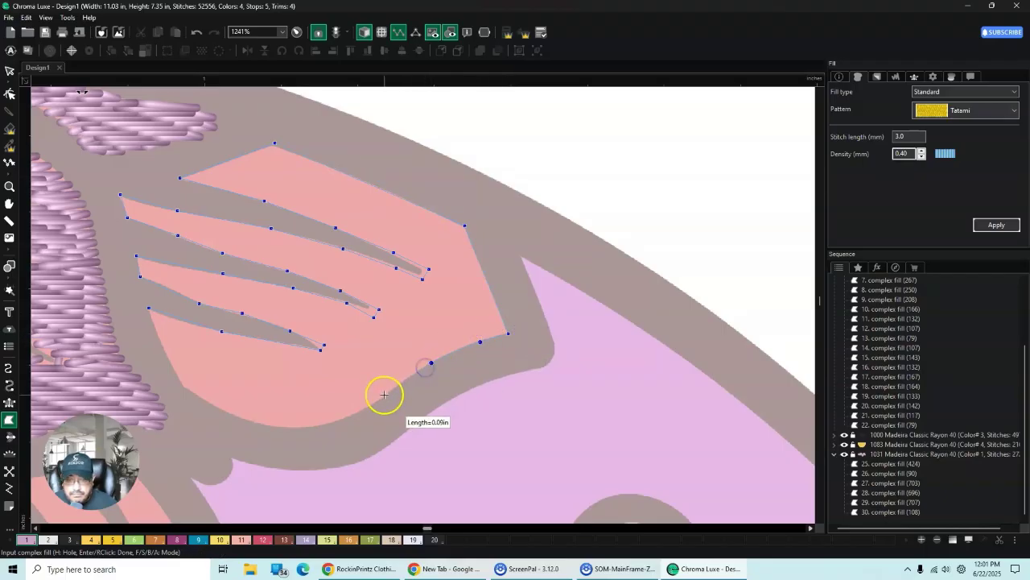
left_click(332, 421)
left_click(277, 427)
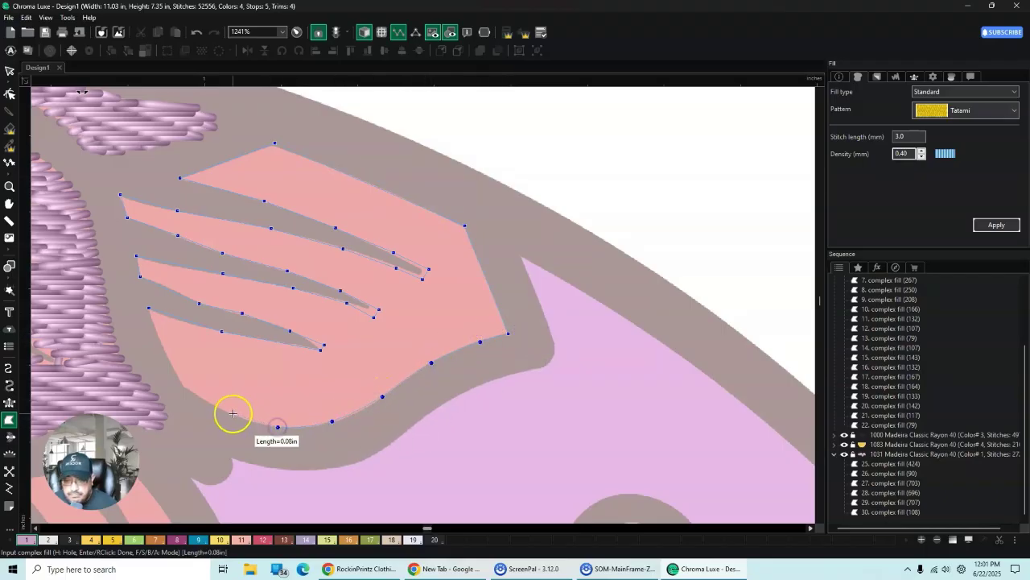
left_click(182, 385)
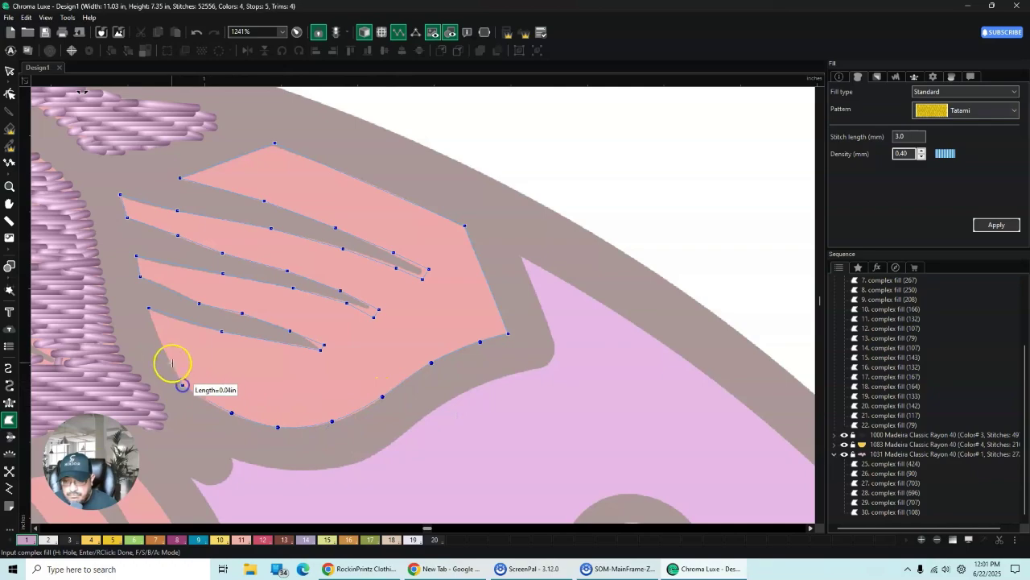
left_click(166, 355)
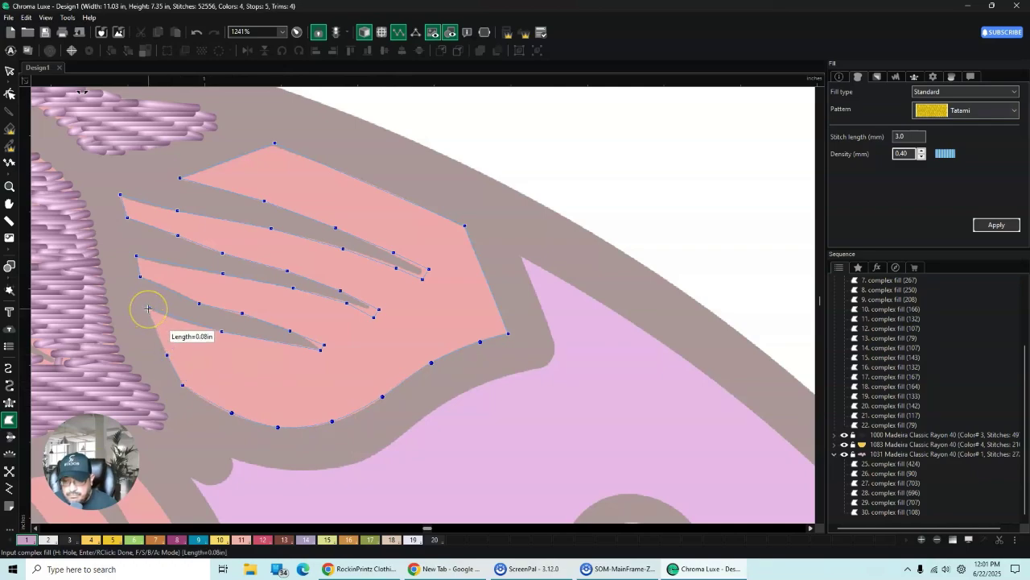
left_click(9, 71)
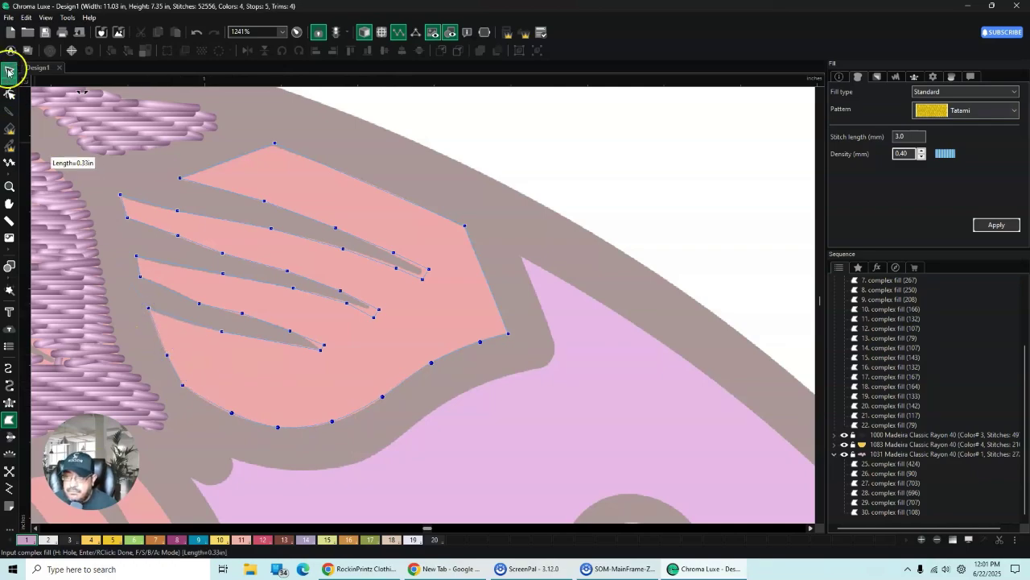
scroll(157, 276, "down", 8)
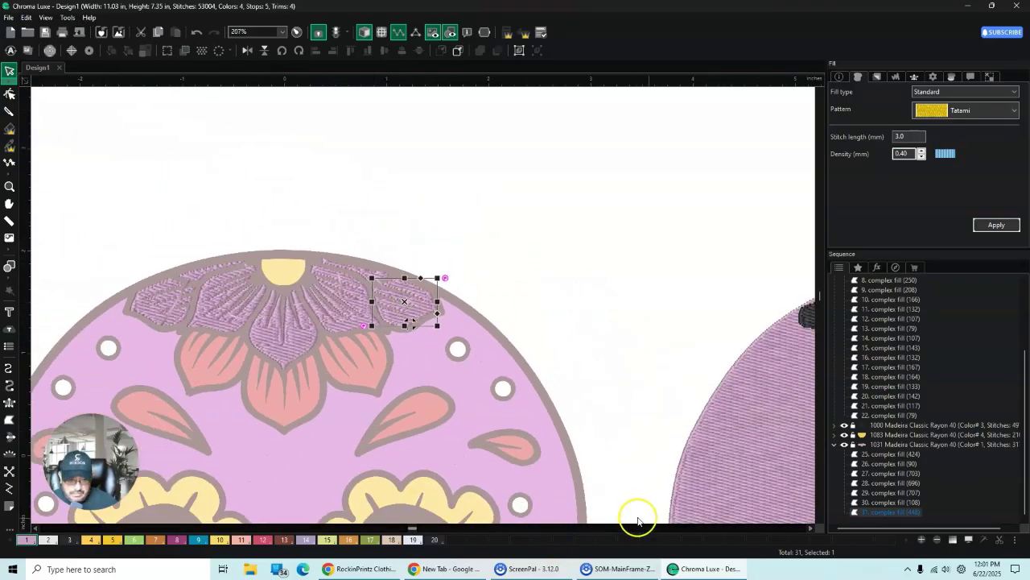
scroll(821, 519, "down", 3)
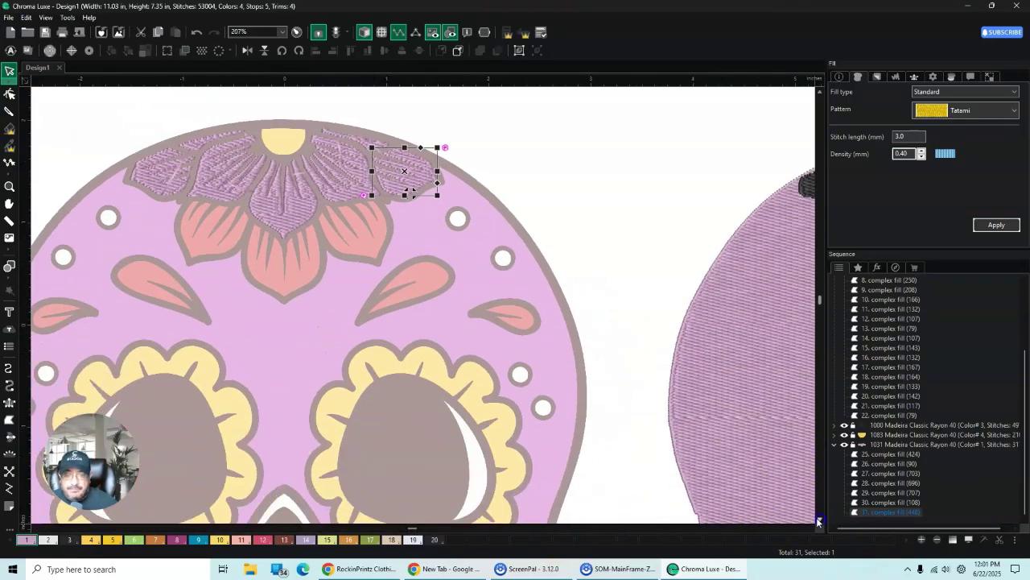
scroll(180, 173, "up", 2)
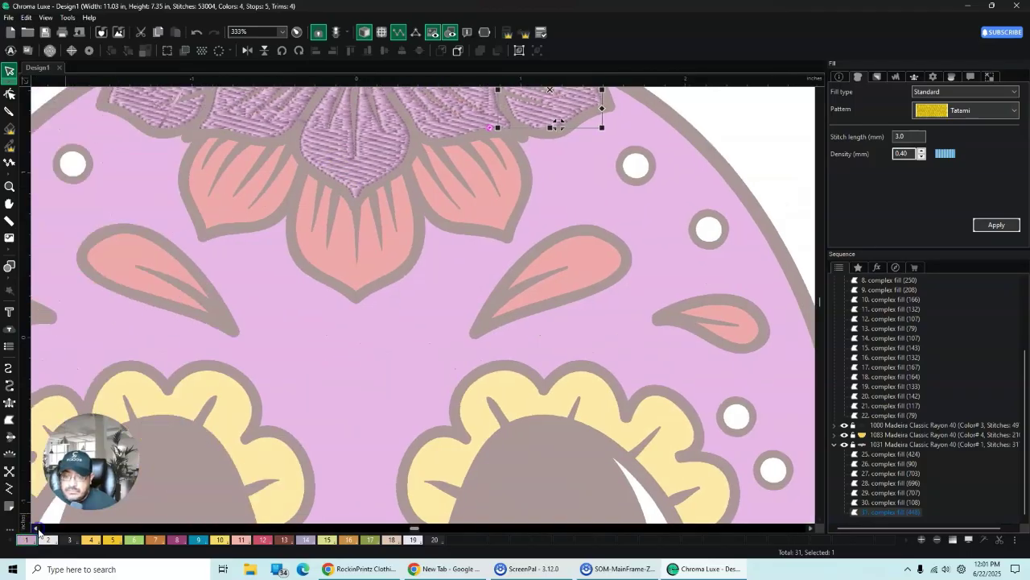
Step: Start a complex fill at the upper-left corner of the pink petal left of the bottom center petal, tracing down its leftmost vein's left side
left_click(35, 528)
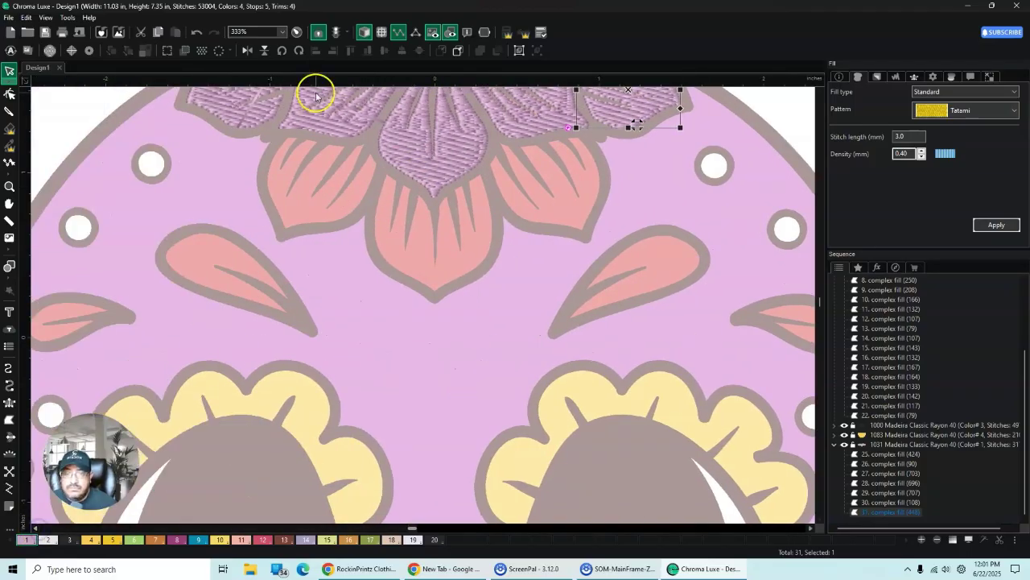
scroll(316, 97, "up", 1)
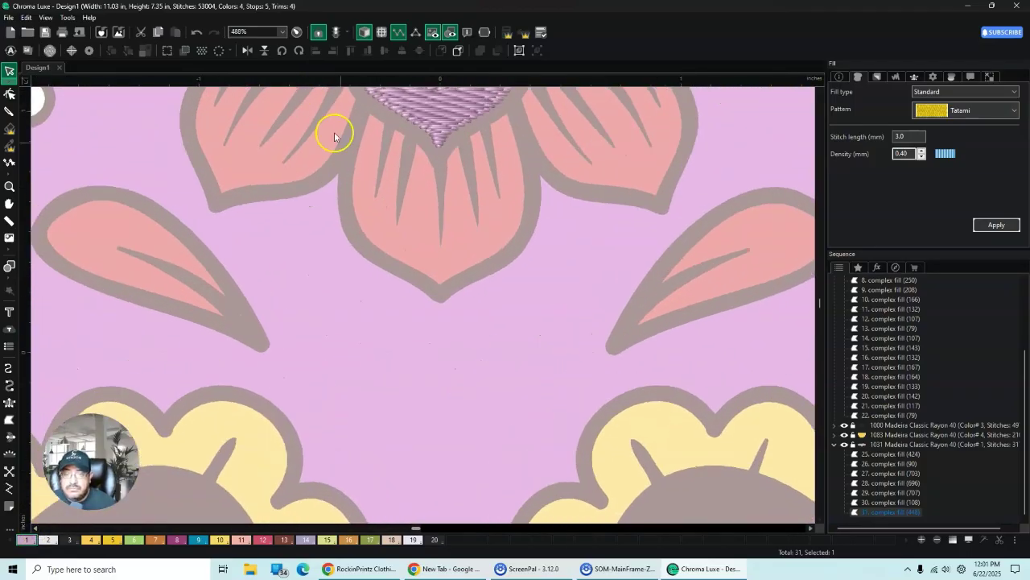
left_click(819, 94)
scroll(329, 219, "up", 1)
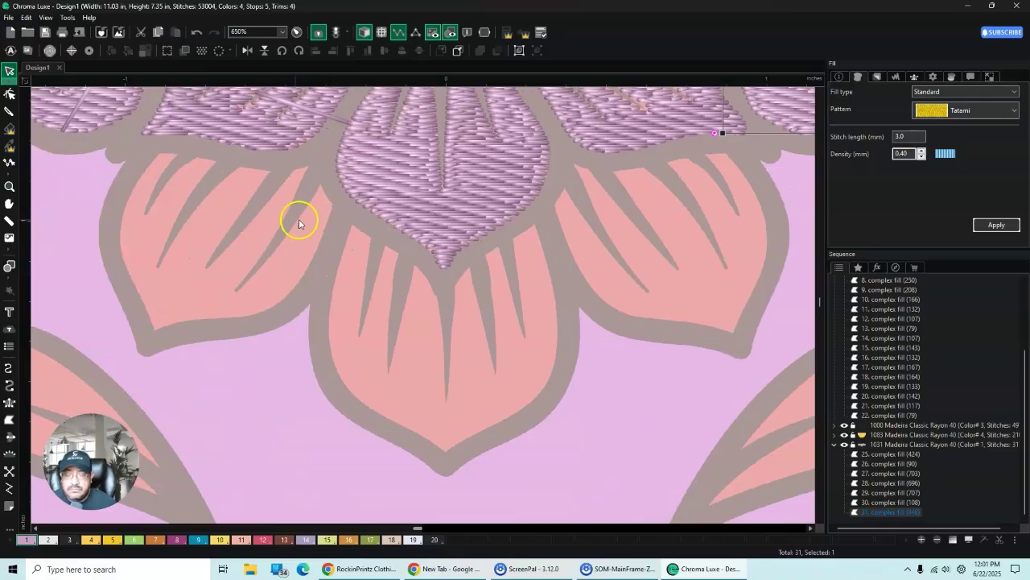
scroll(210, 131, "up", 1)
scroll(190, 133, "up", 1)
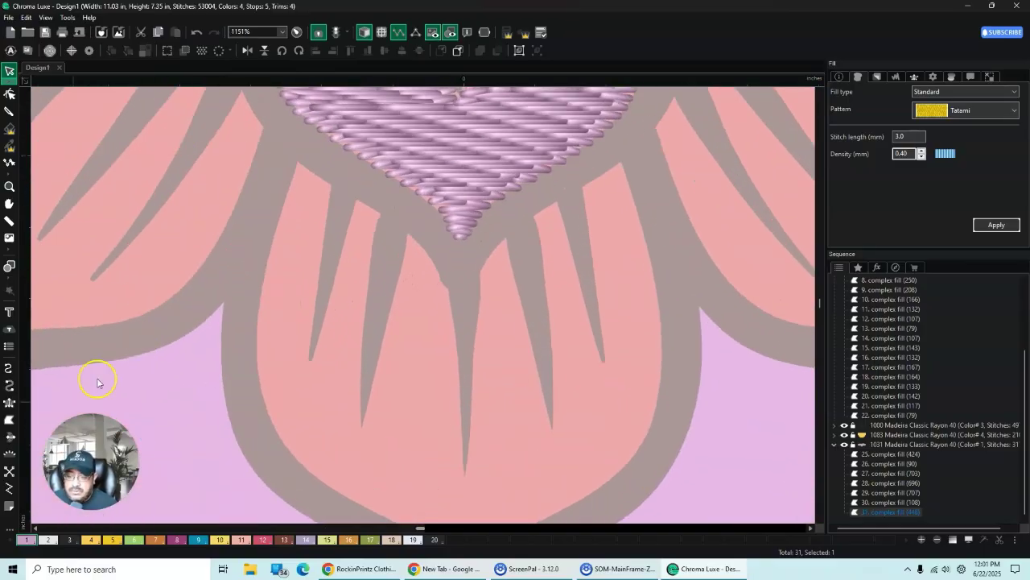
left_click(35, 528)
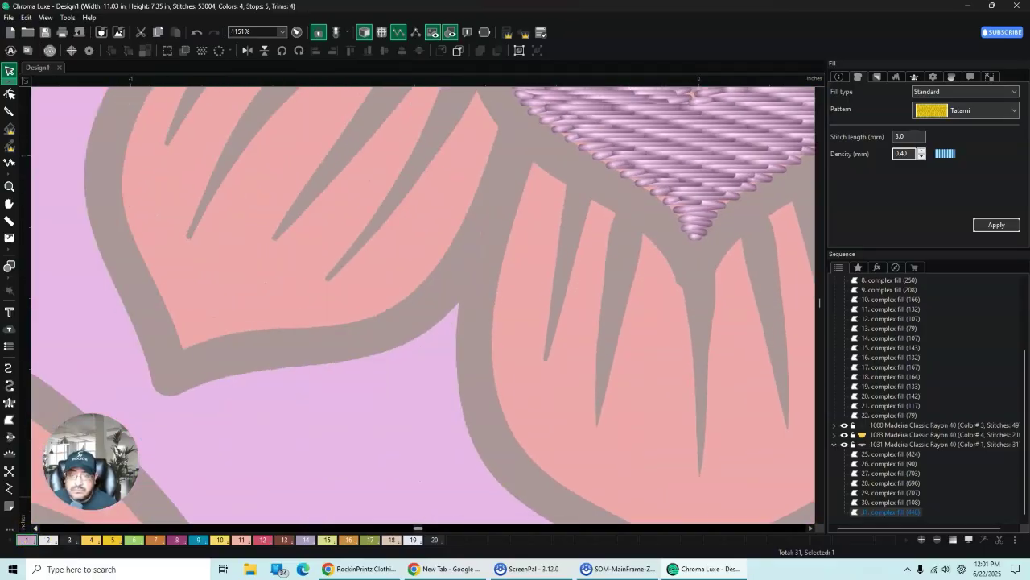
left_click(818, 94)
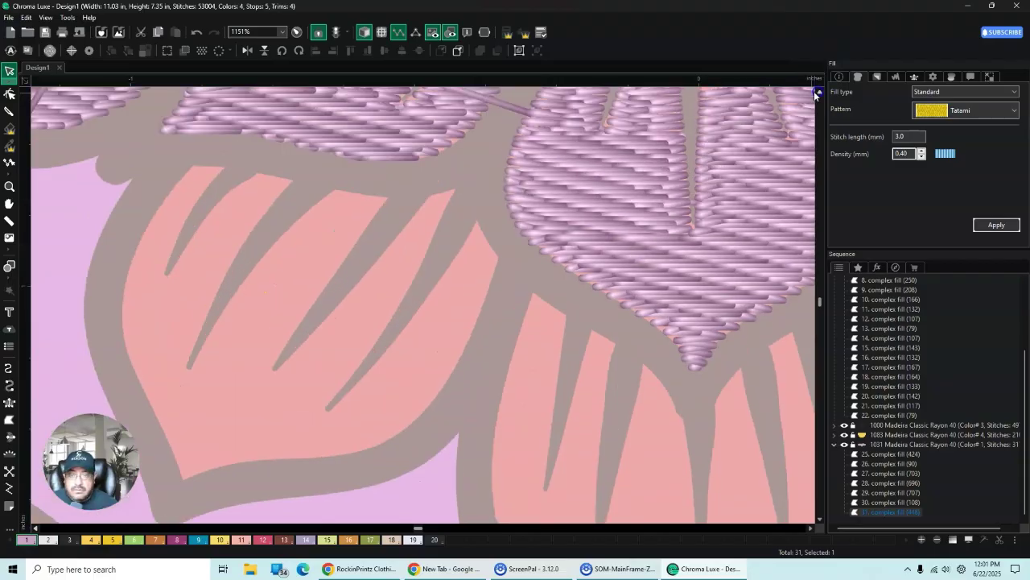
left_click(8, 419)
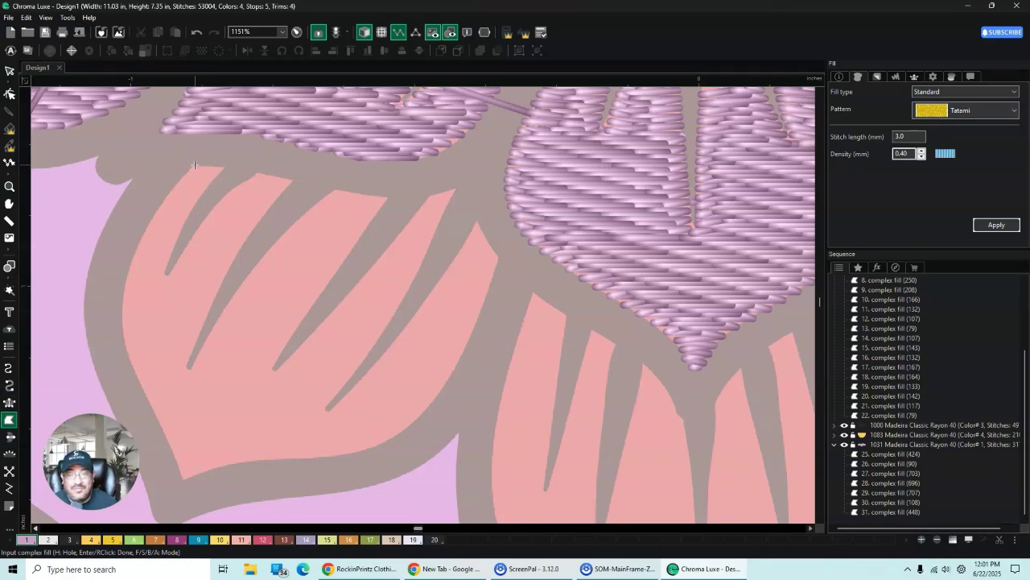
left_click(195, 165)
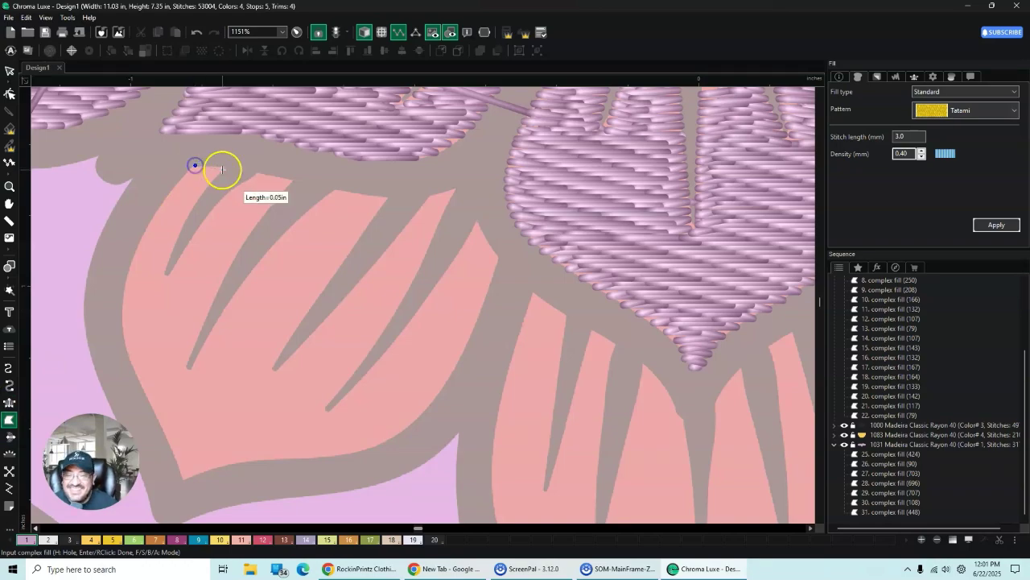
left_click(225, 167)
left_click(194, 206)
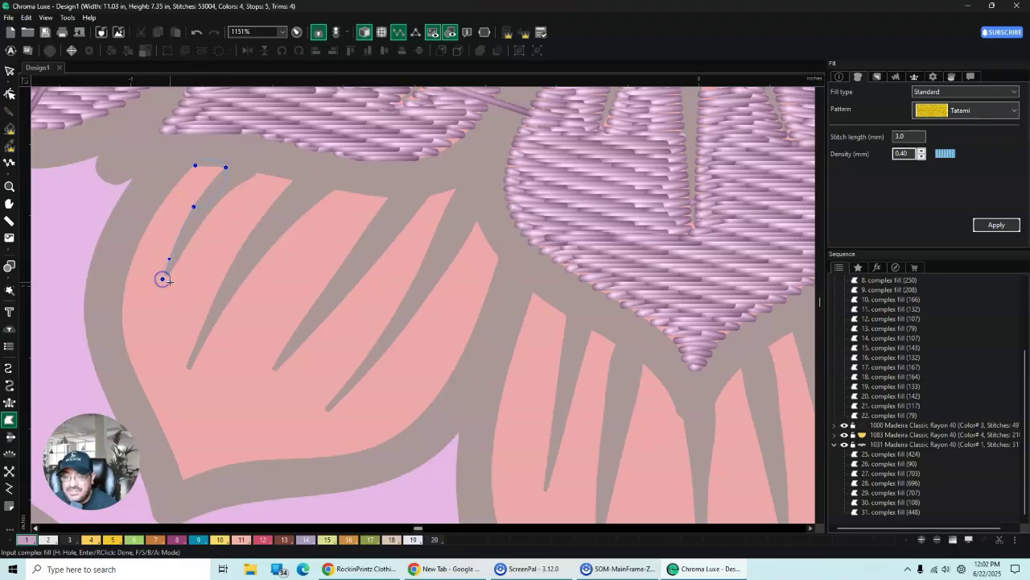
Step: Round the leftmost vein's tip, trace its right side back up, and follow the second strip's upper edge
left_click(171, 281)
left_click(177, 259)
left_click(204, 220)
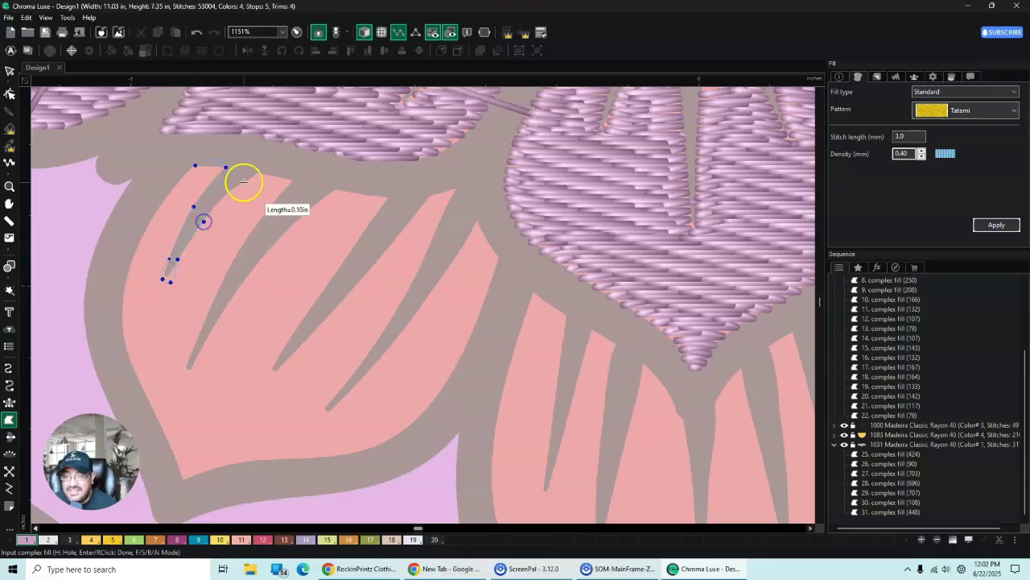
left_click(293, 180)
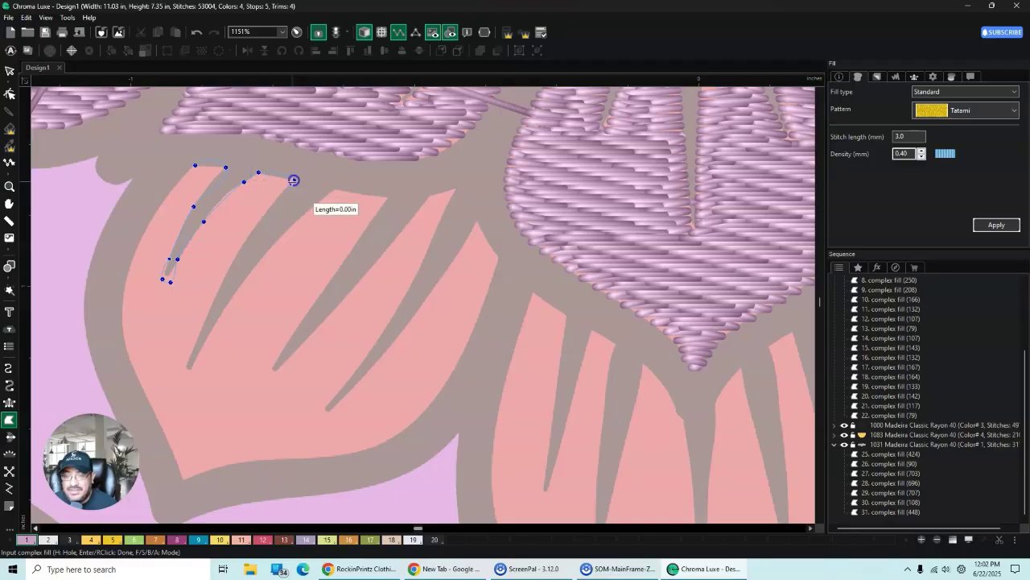
Step: Trace the second vein's left side down to its tip and its right side back up toward the third strip
left_click(256, 225)
left_click(223, 279)
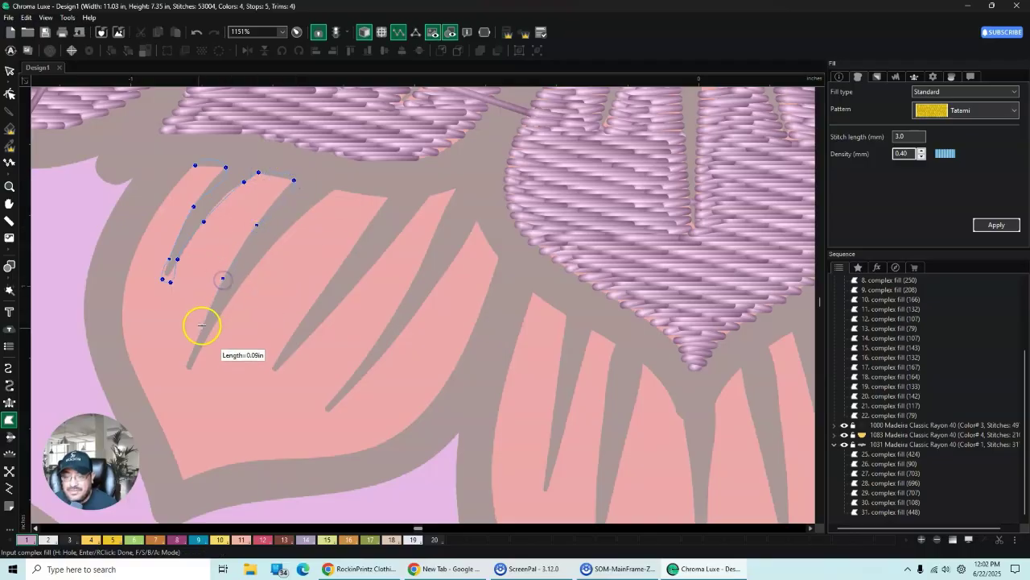
left_click(186, 359)
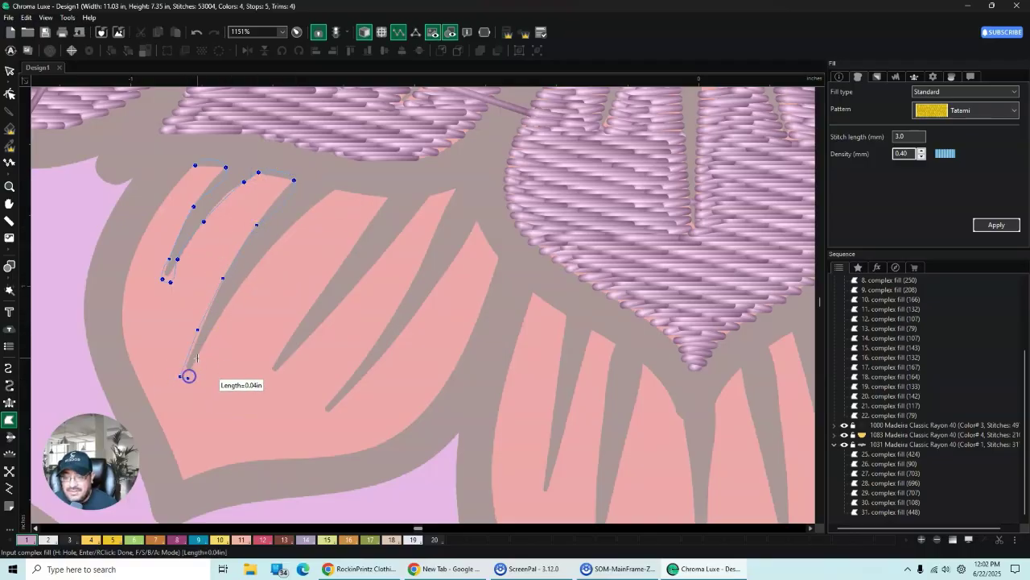
left_click(238, 289)
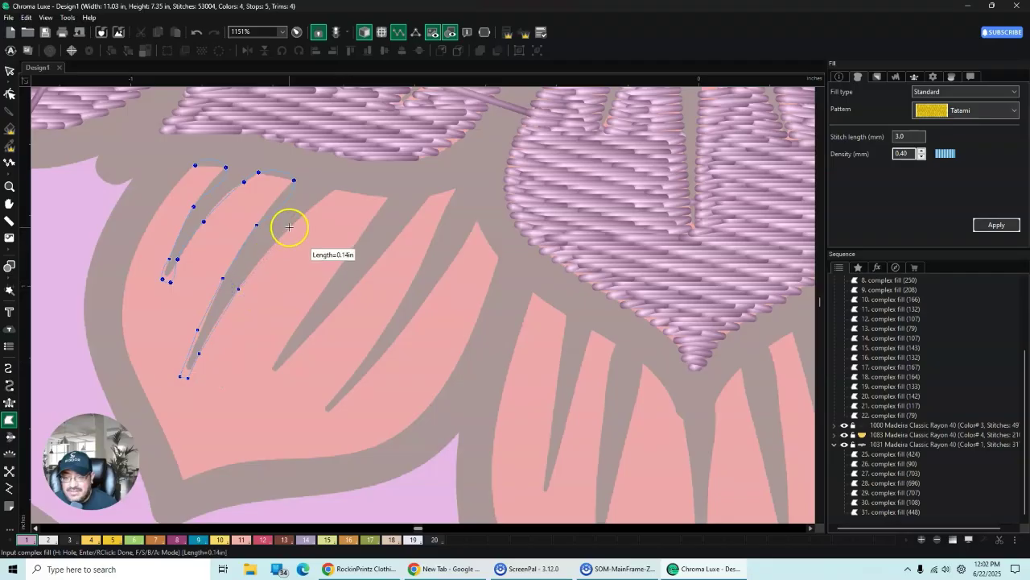
left_click(288, 227)
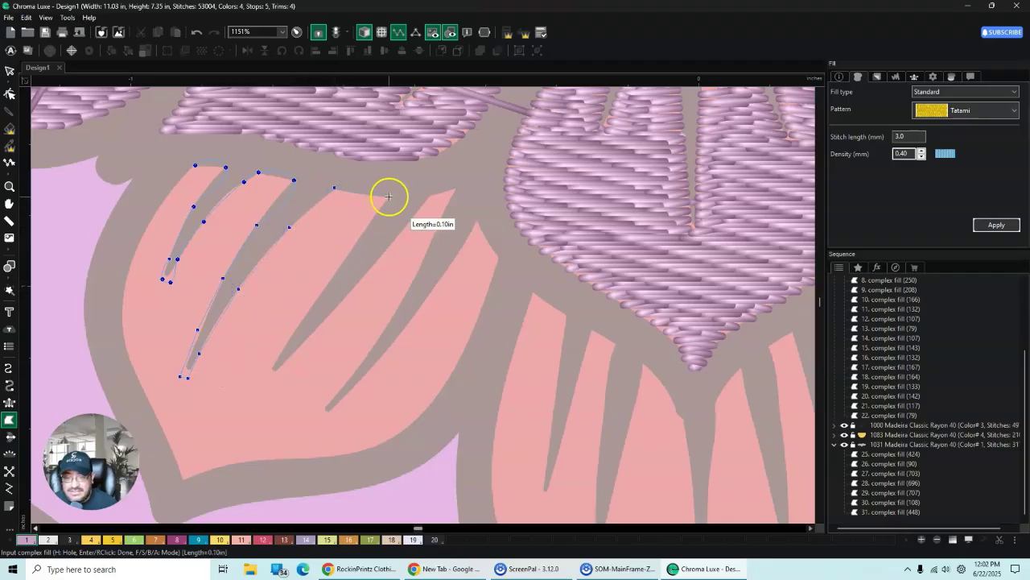
Step: Trace the third vein's left side down around its tip and its right side up to the fourth strip's upper end
left_click(354, 245)
left_click(308, 305)
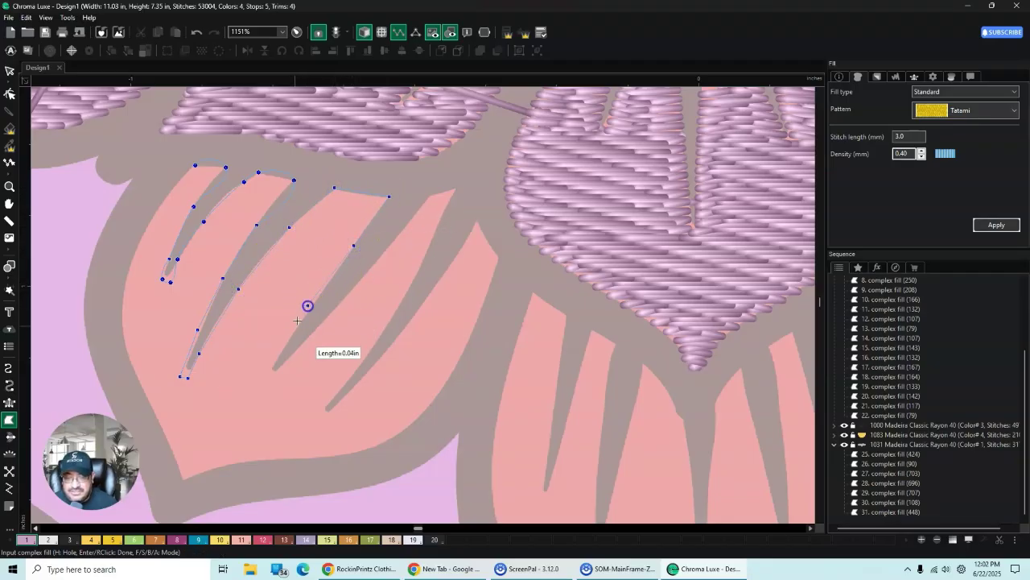
left_click(266, 376)
left_click(271, 383)
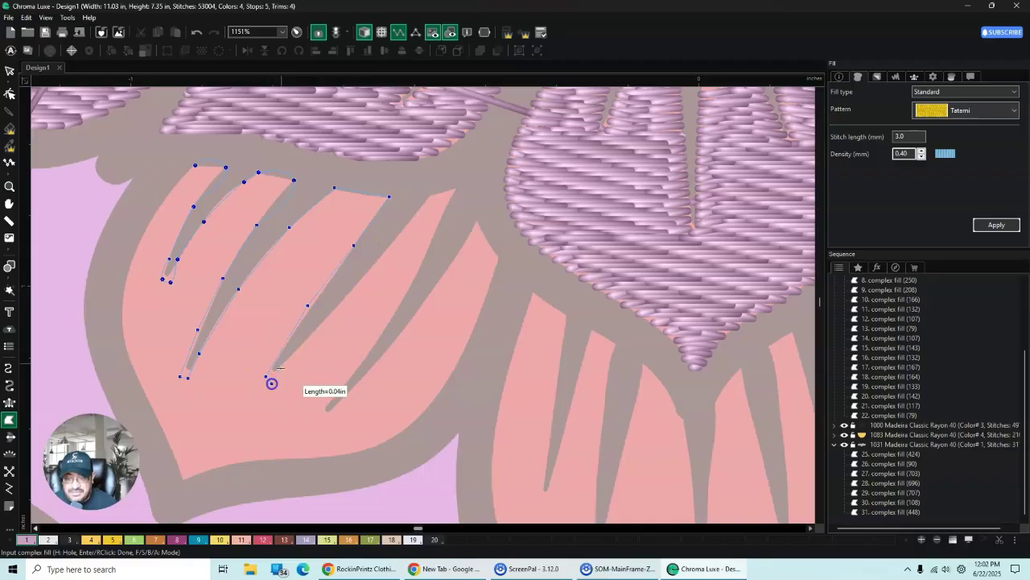
left_click(289, 355)
left_click(336, 306)
left_click(381, 254)
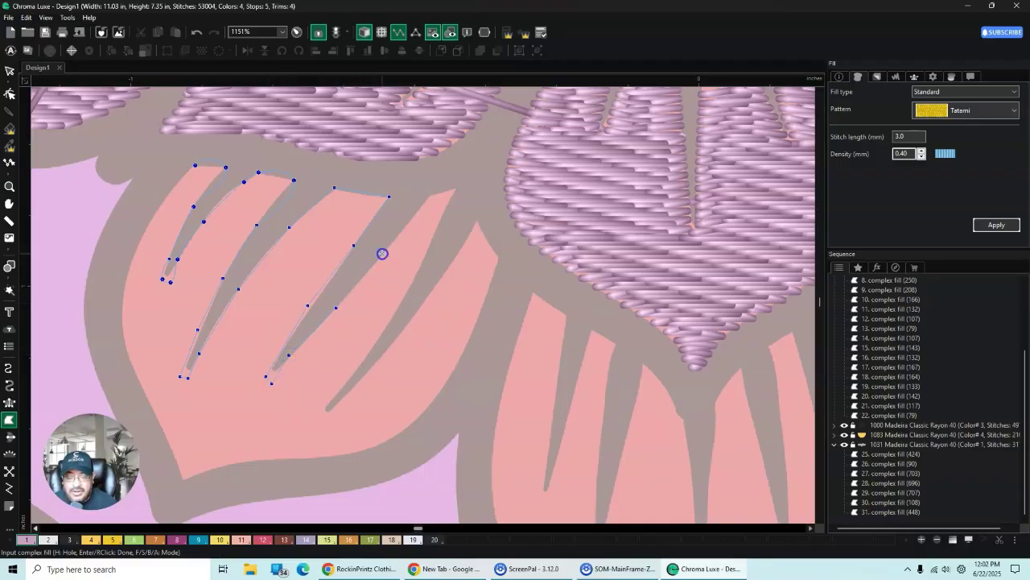
left_click(414, 212)
left_click(431, 195)
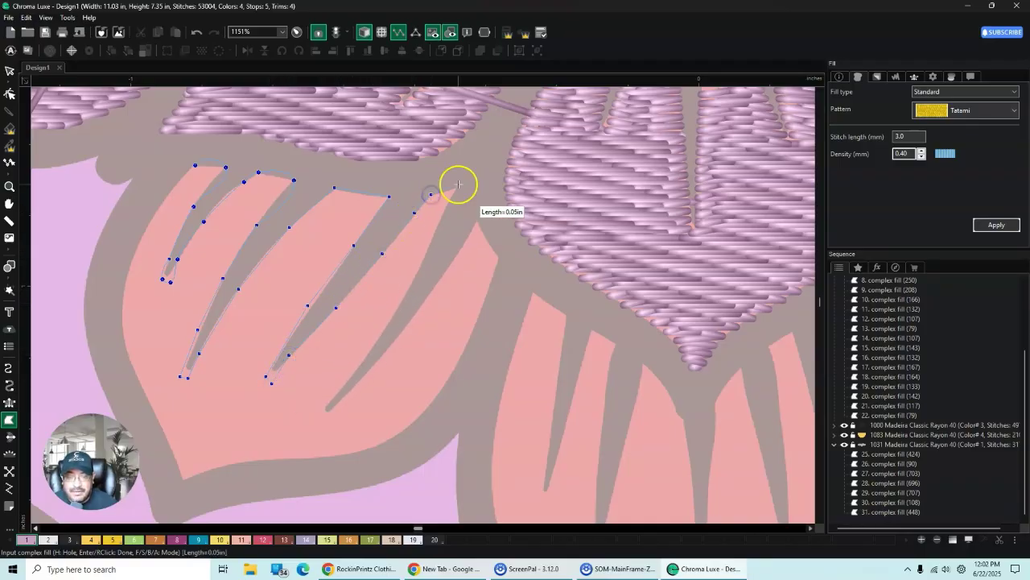
Step: Trace the fourth strip's upper end and both sides of the rightmost vein up to the last strip's peak
left_click(458, 185)
left_click(435, 222)
left_click(411, 281)
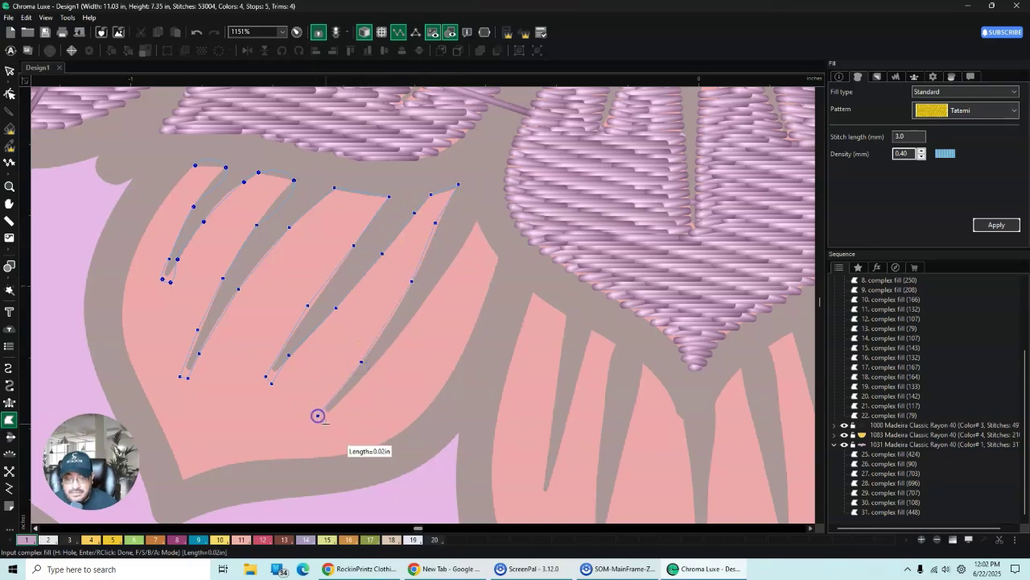
left_click(347, 397)
left_click(391, 344)
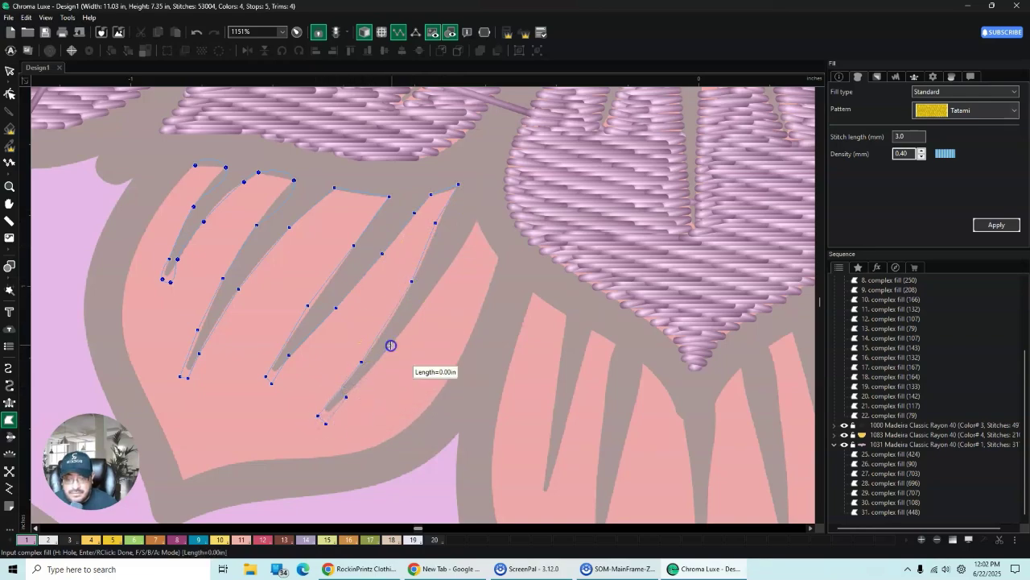
left_click(465, 238)
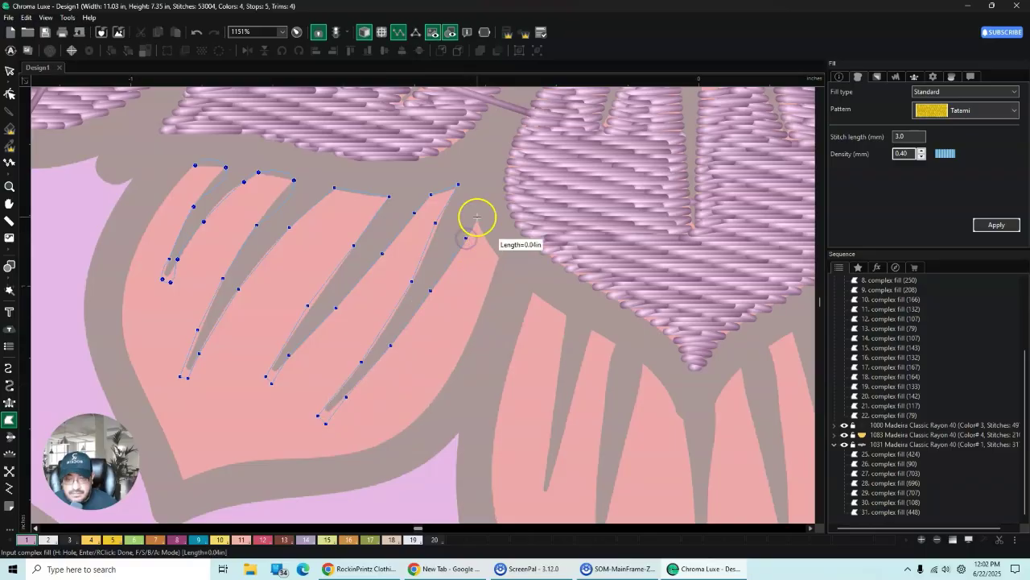
left_click(477, 217)
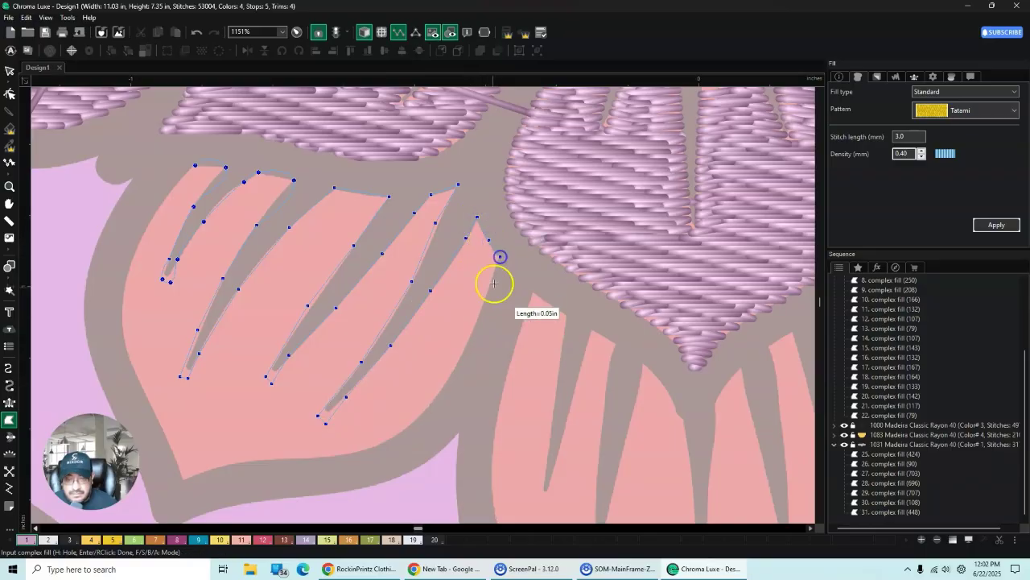
Step: Trace the petal's right side down and its curved bottom edge across to the pointed lower-left tip
left_click(482, 308)
left_click(446, 382)
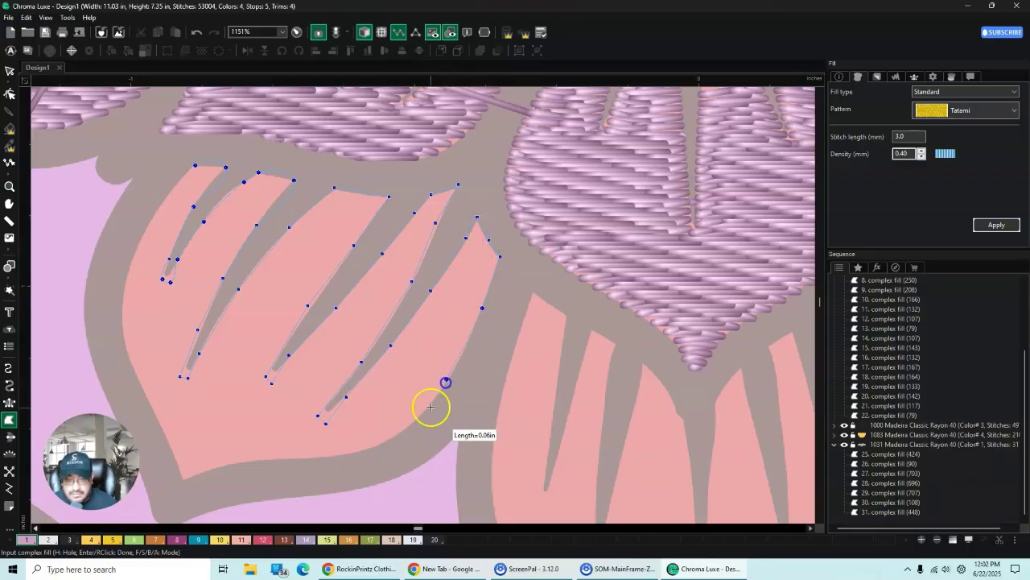
left_click(404, 428)
left_click(288, 456)
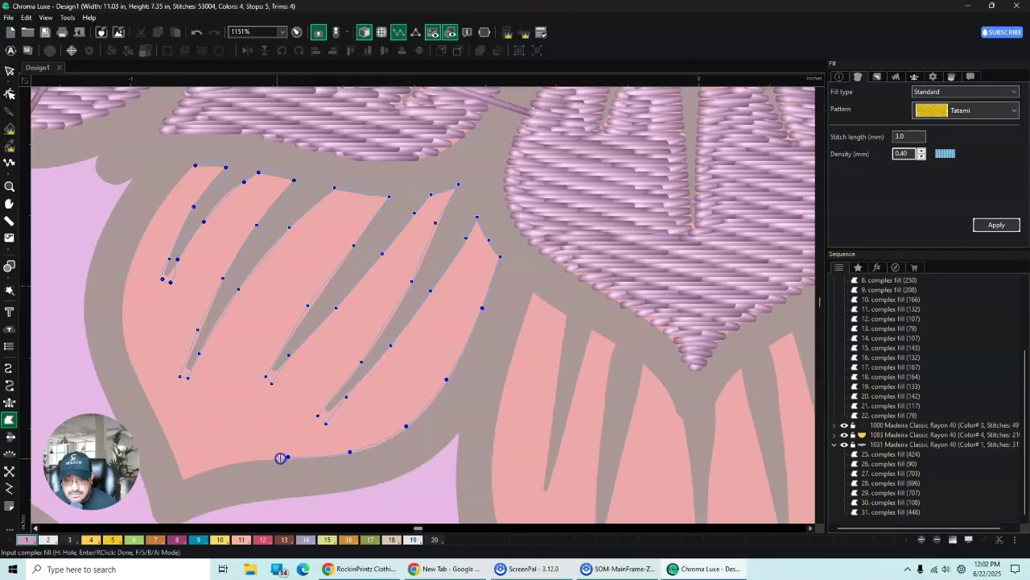
left_click(240, 463)
left_click(191, 476)
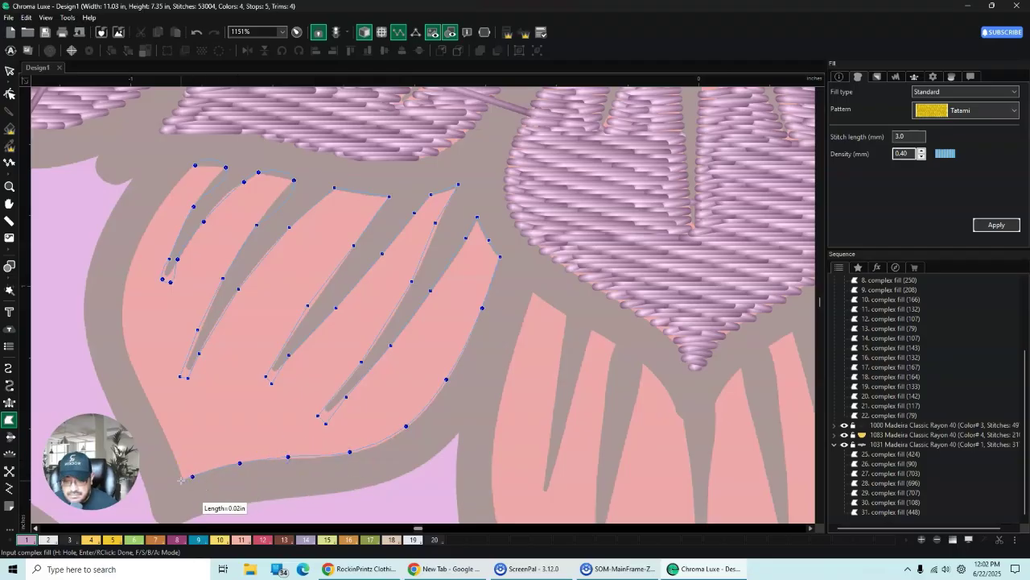
Step: Trace the petal's left side back up to the starting point and complete the fill
left_click(162, 427)
left_click(136, 374)
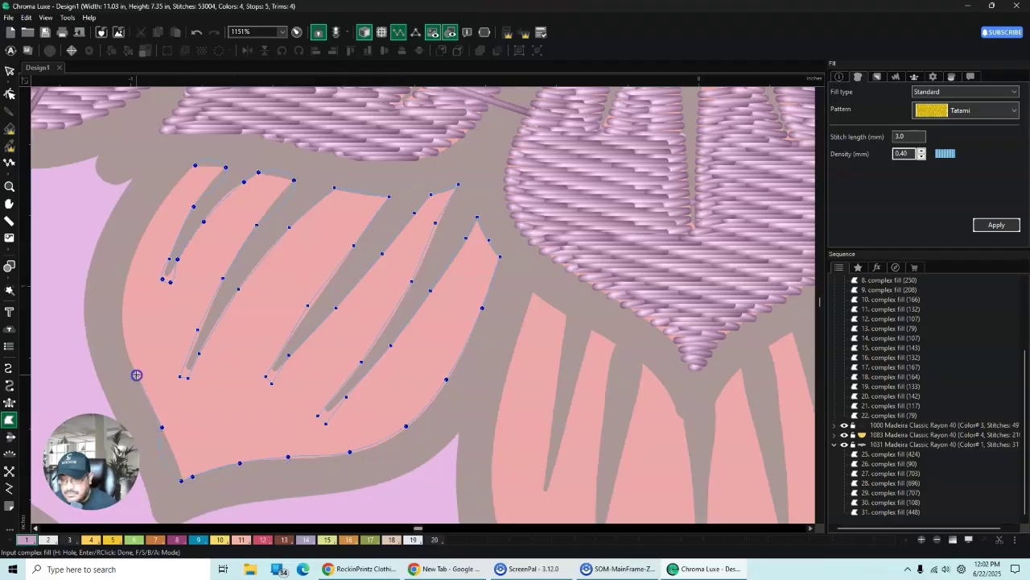
left_click(124, 332)
left_click(125, 287)
left_click(137, 242)
left_click(155, 209)
left_click(172, 186)
left_click(195, 165)
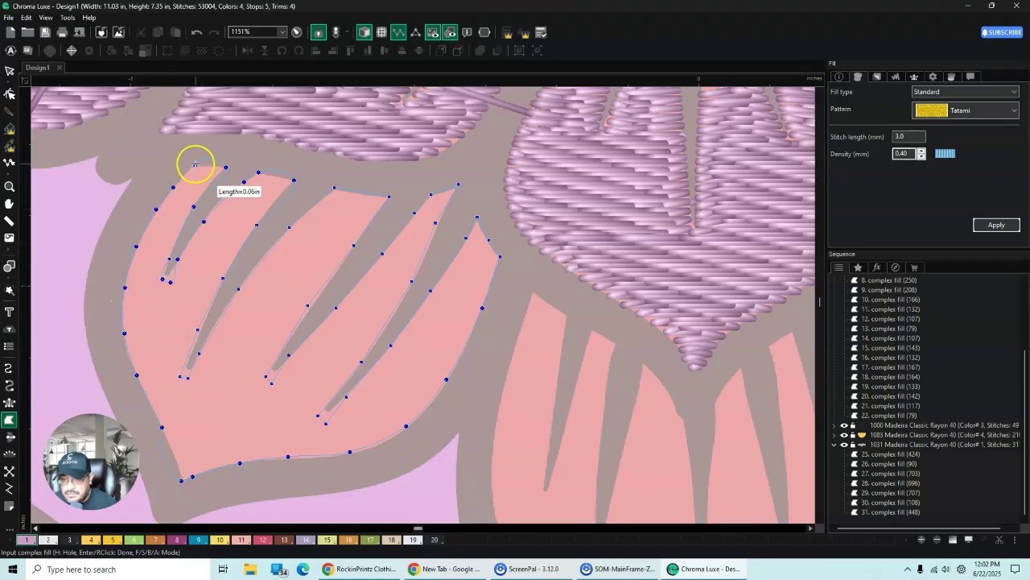
left_click(9, 70)
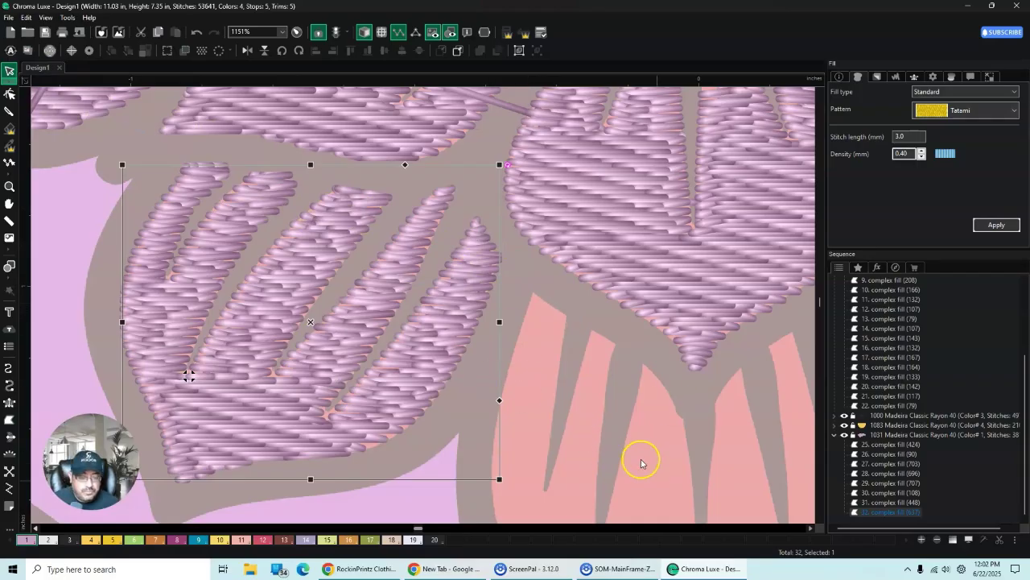
Step: Start a complex fill at the bottom center petal's upper-left corner, tracing both sides of its leftmost vein and the next strip's upper edge
left_click(813, 528)
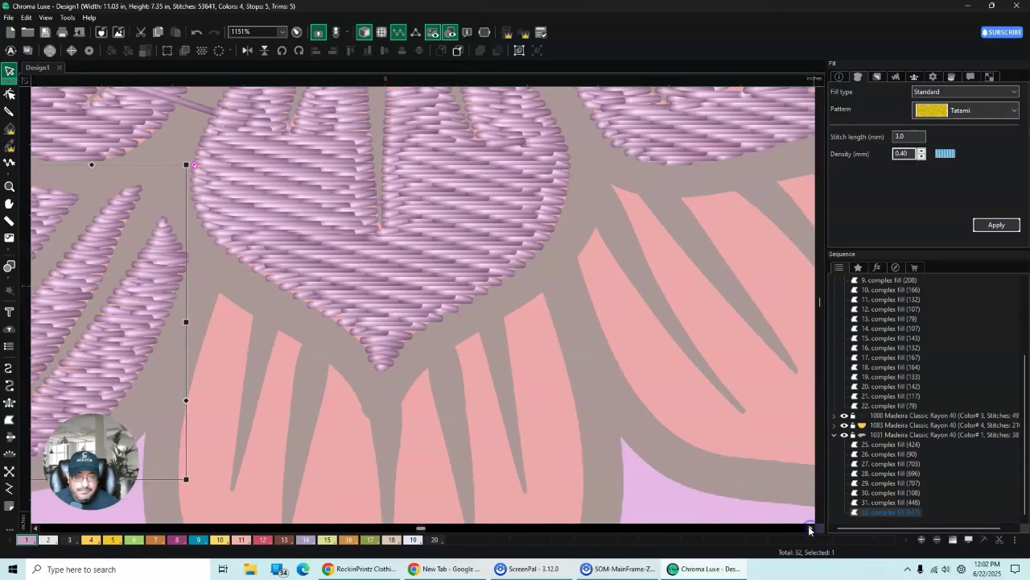
left_click(820, 522)
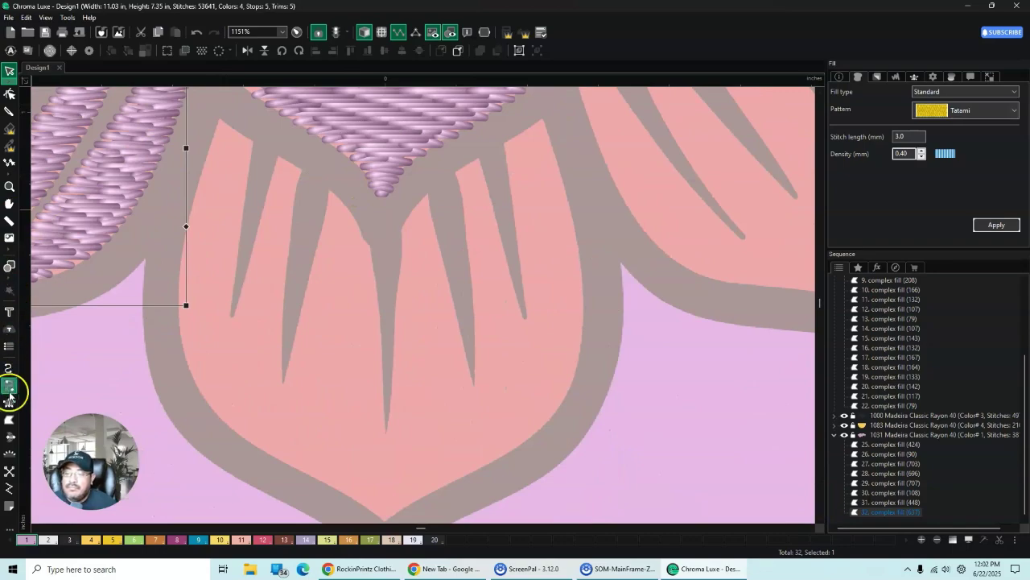
left_click(9, 419)
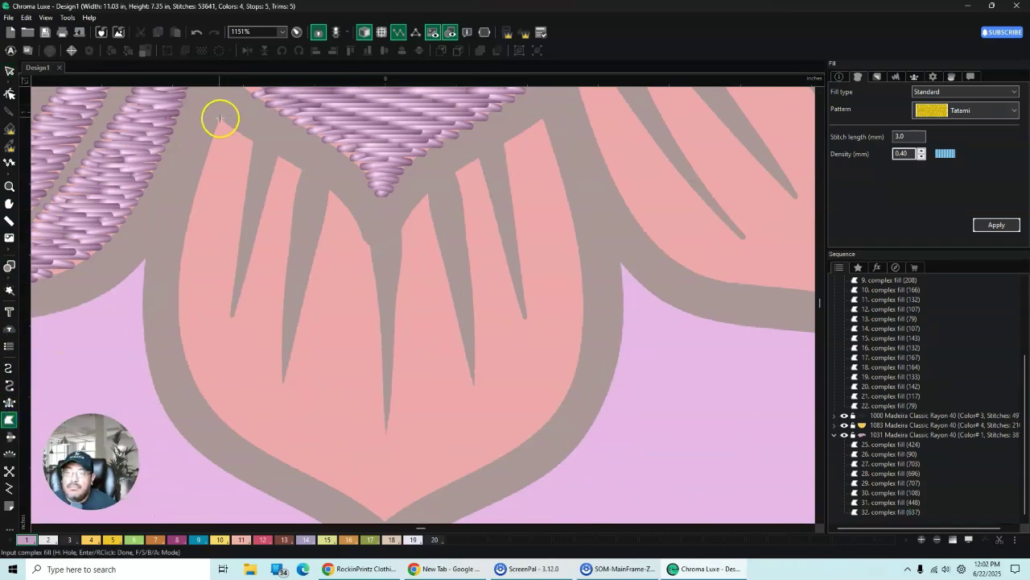
left_click(254, 140)
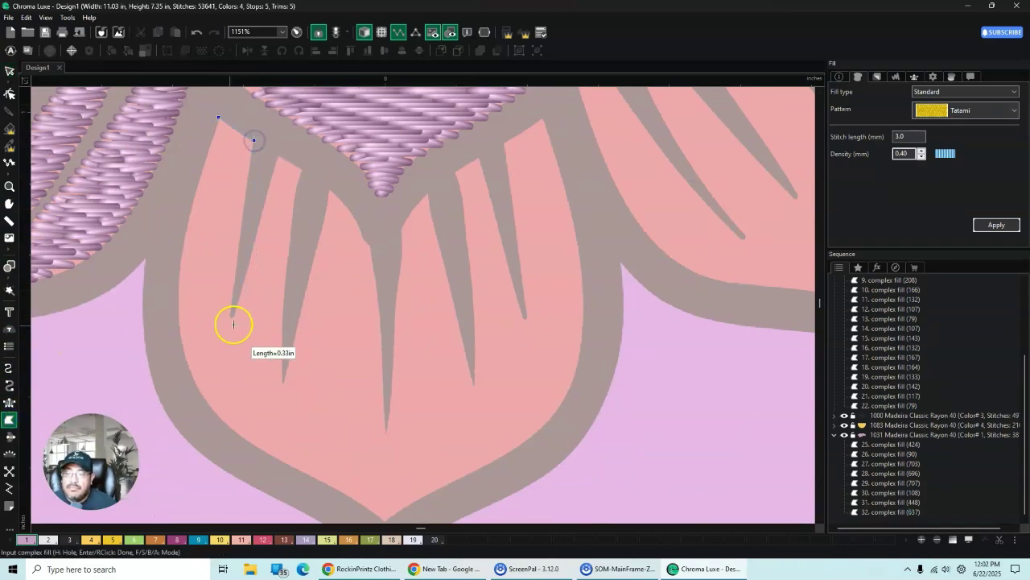
left_click(235, 330)
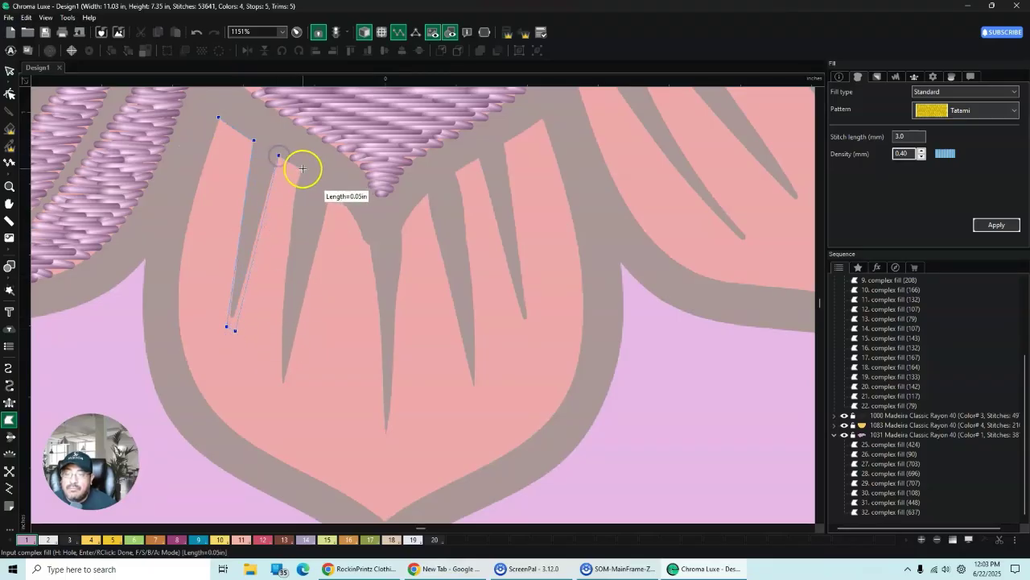
left_click(303, 168)
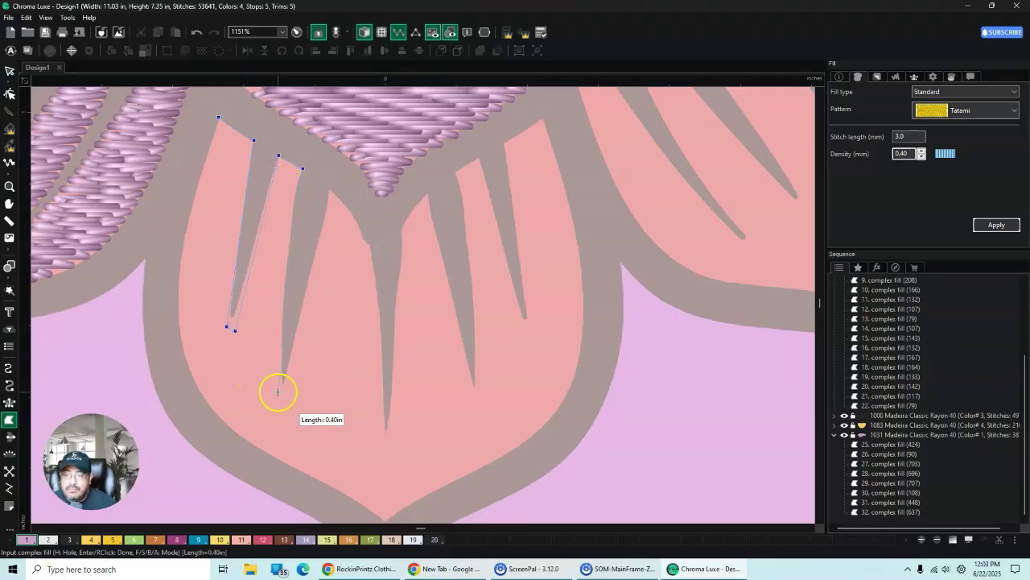
Step: Trace both sides of the bottom center petal's second vein from the left, up to the third strip's peak
left_click(291, 218)
left_click(283, 329)
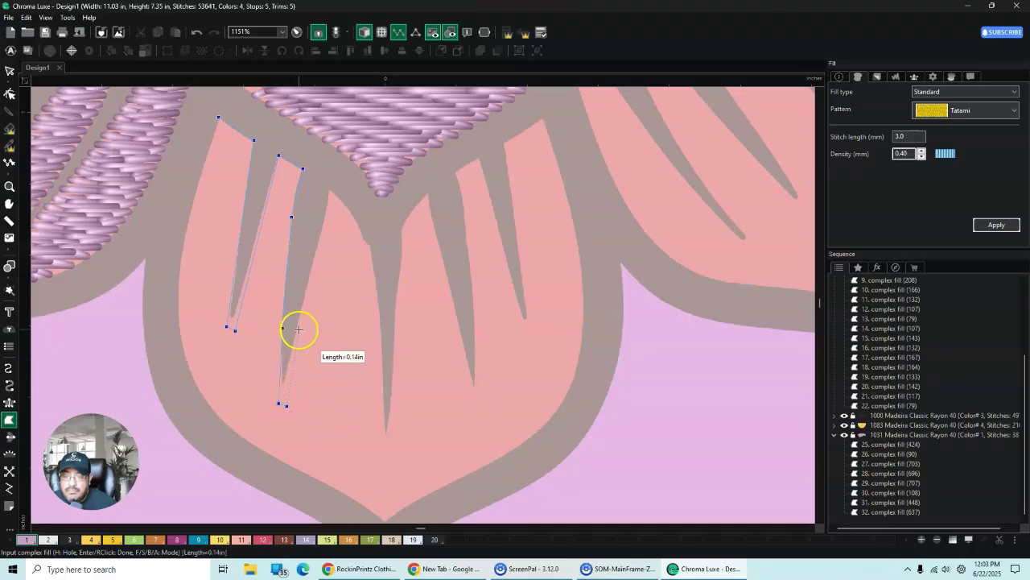
left_click(297, 322)
left_click(316, 247)
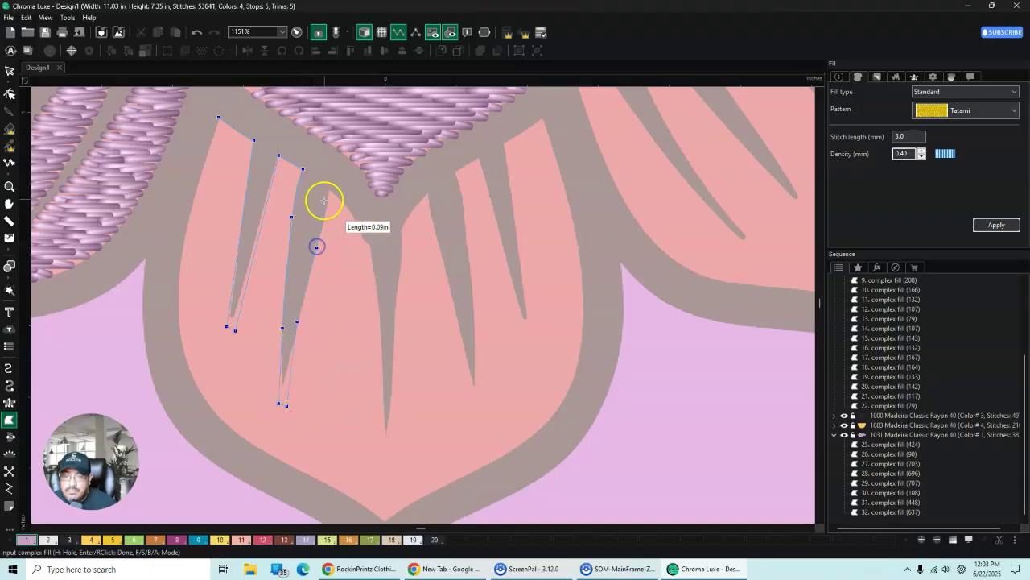
left_click(330, 189)
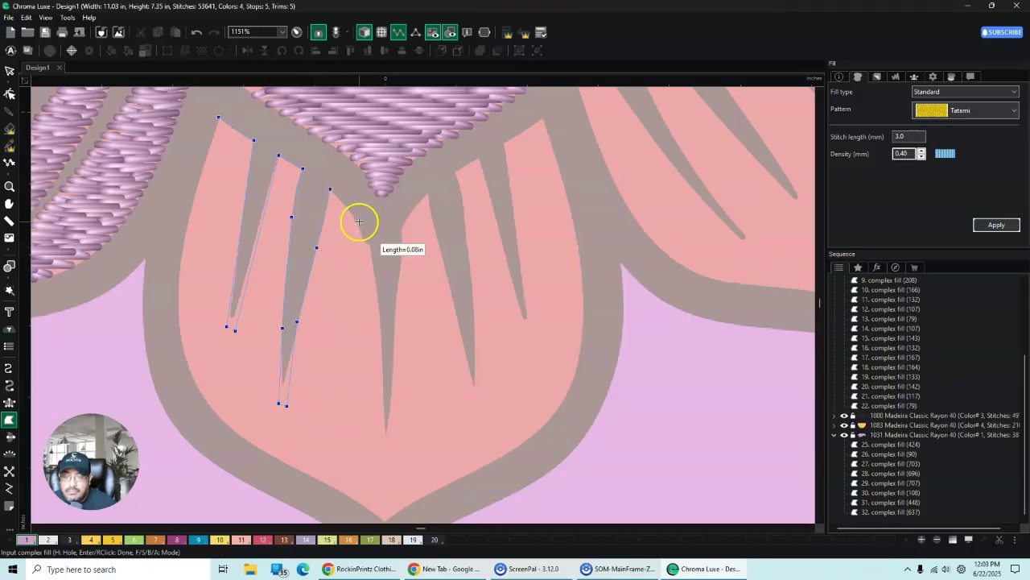
Step: Trace the third strip's sloping upper edge and both sides of the central vein up to the fourth strip's peak
left_click(359, 222)
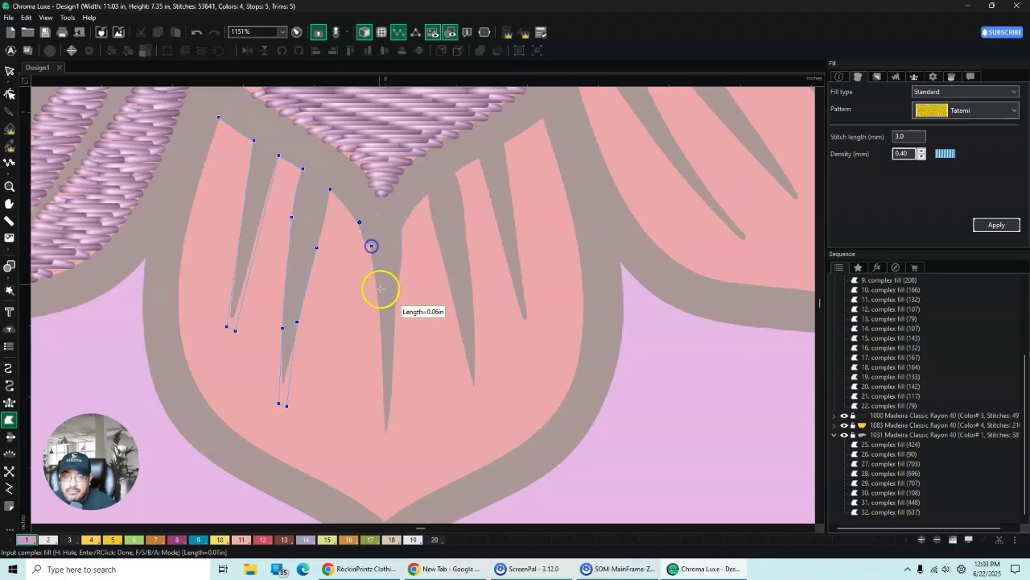
left_click(390, 445)
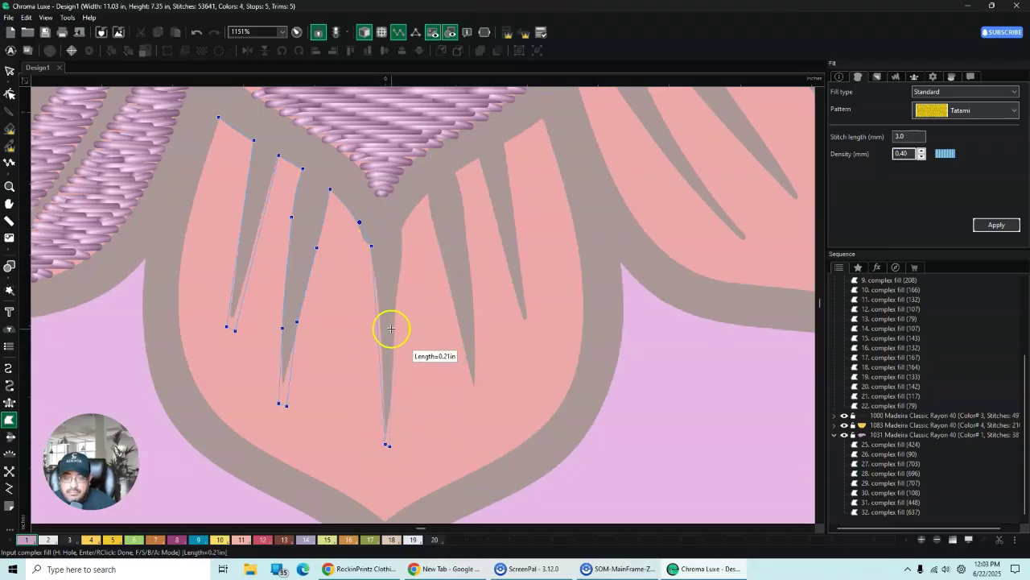
left_click(399, 262)
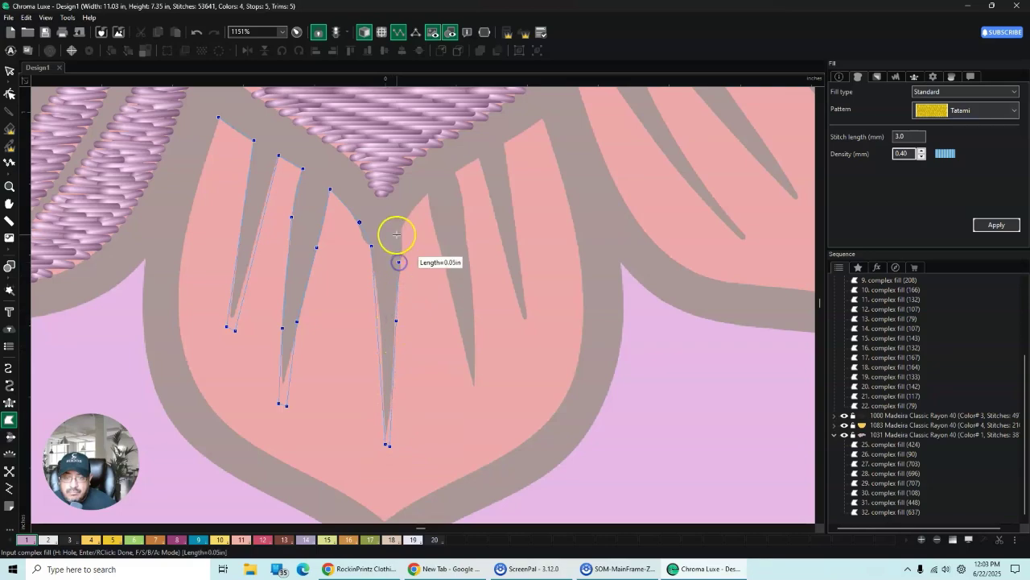
left_click(400, 229)
left_click(428, 191)
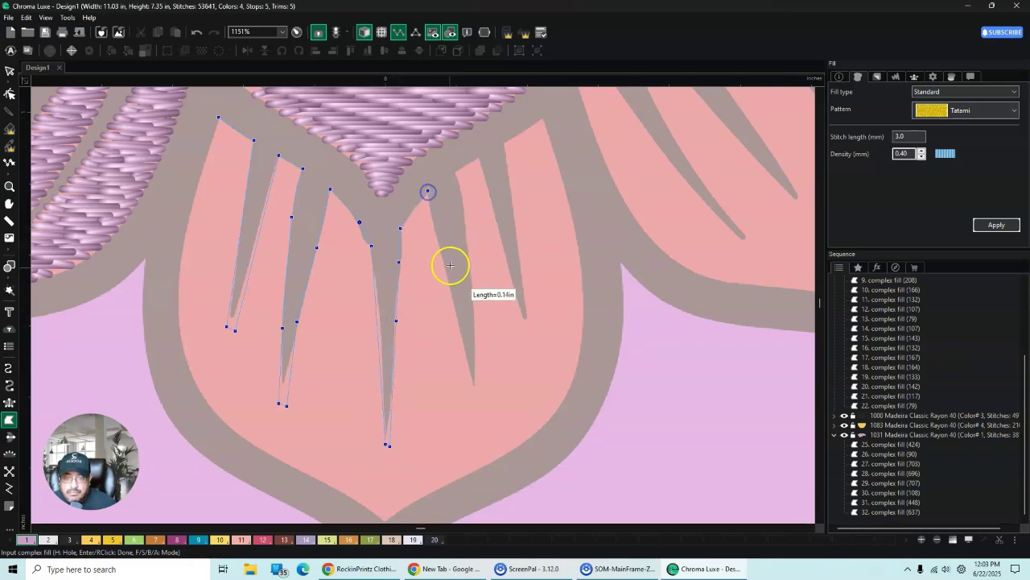
Step: Trace around the two veins right of center and the strip tops beside them, ending at the petal's upper-right corner
left_click(447, 283)
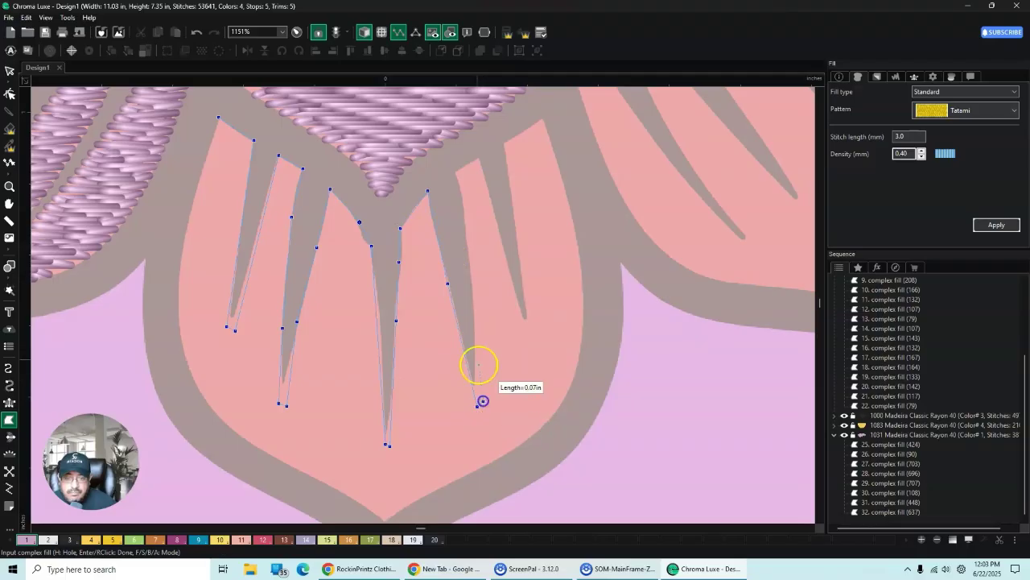
left_click(474, 297)
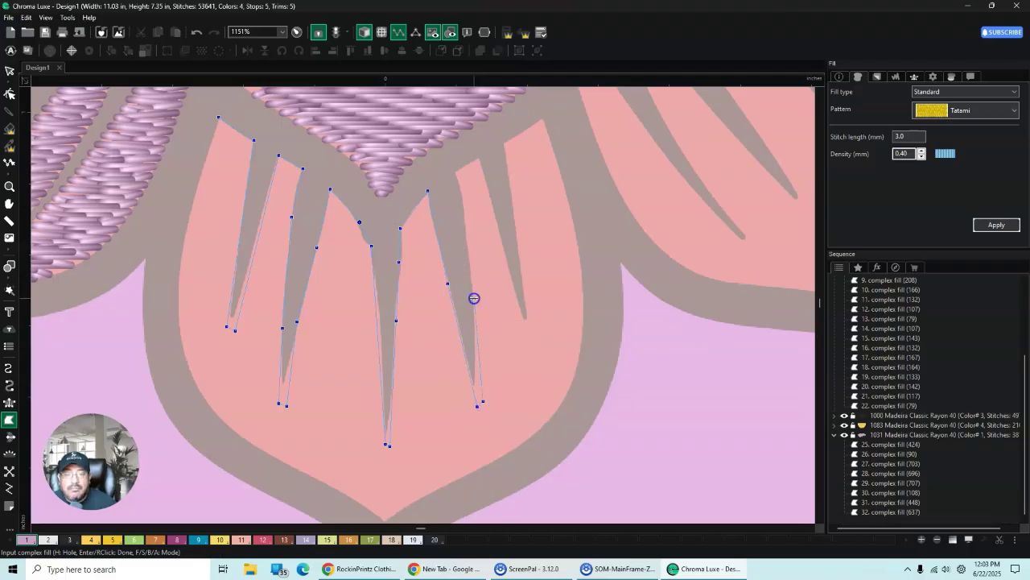
left_click(463, 201)
left_click(452, 172)
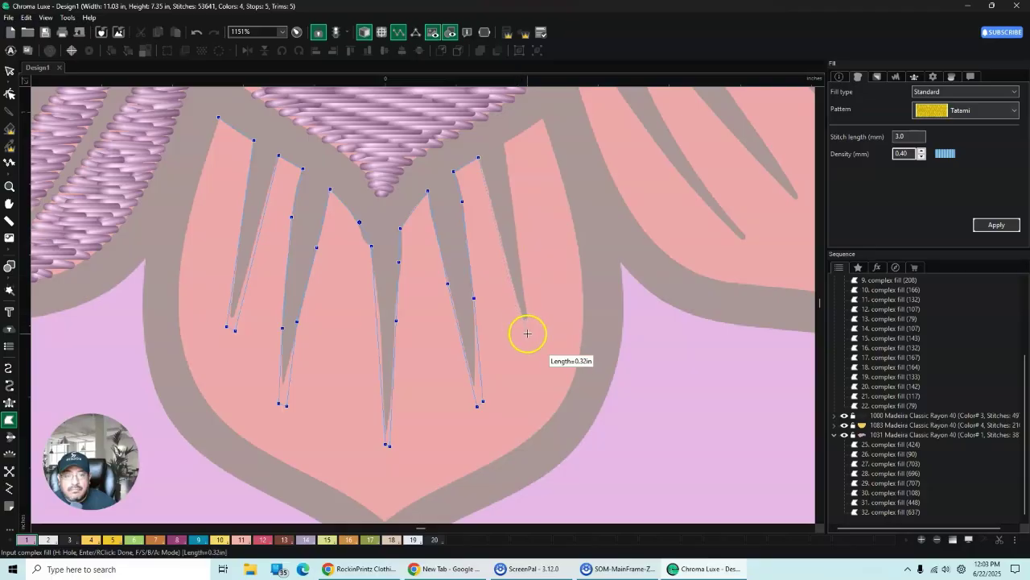
left_click(524, 286)
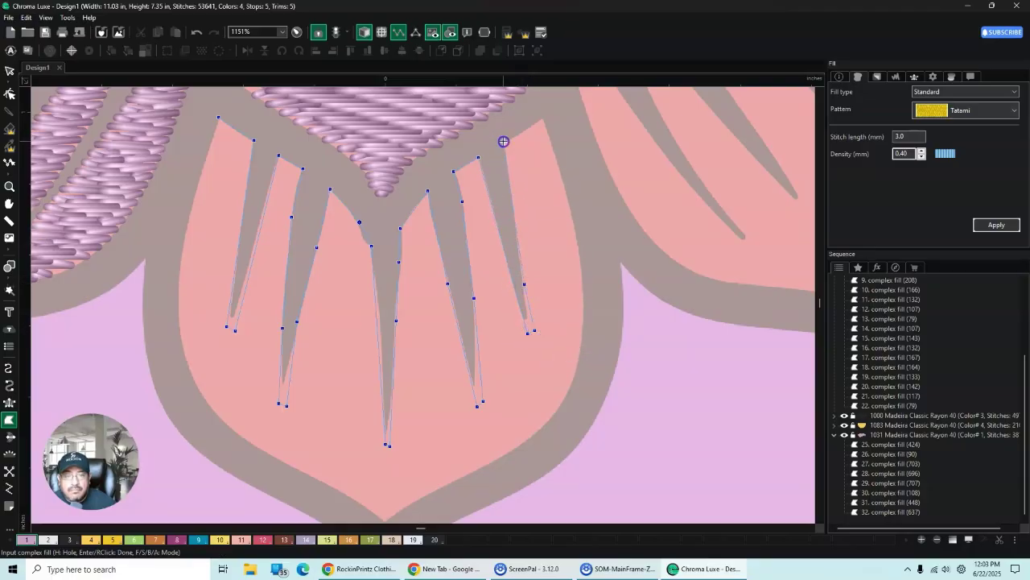
left_click(543, 118)
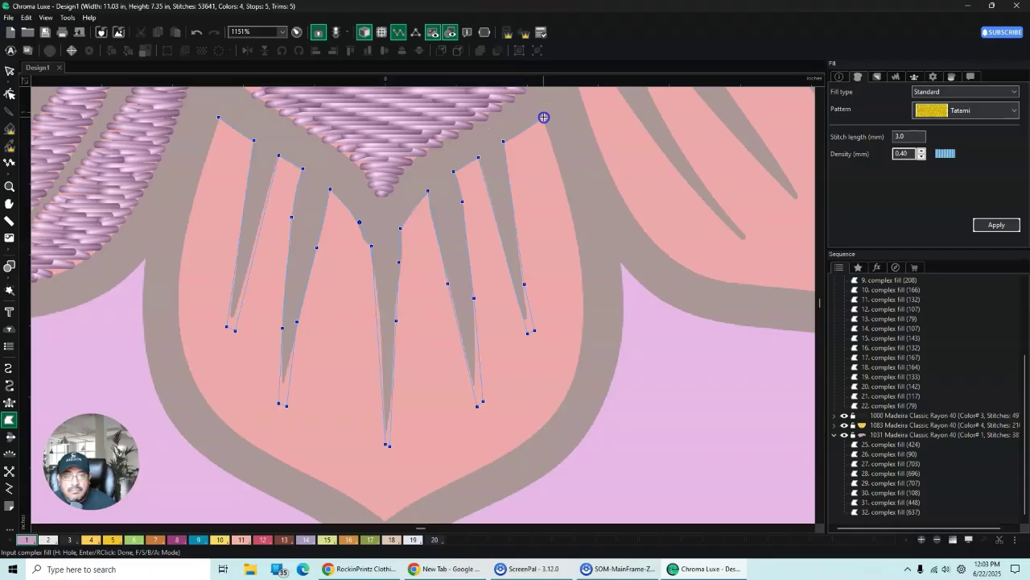
Step: Trace the petal's right side down and around its lower curve to the pointed bottom tip
left_click(570, 211)
left_click(584, 295)
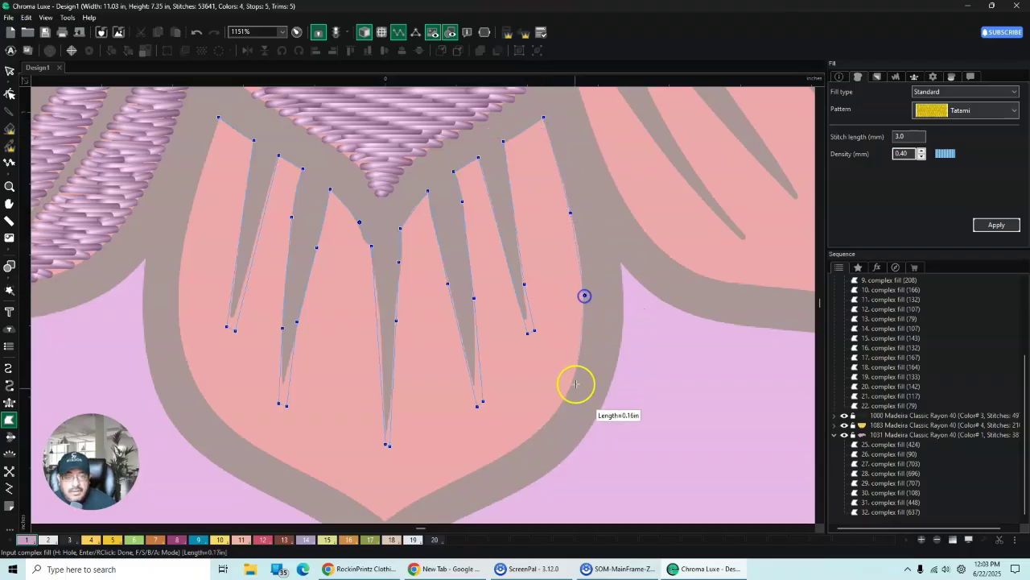
left_click(569, 394)
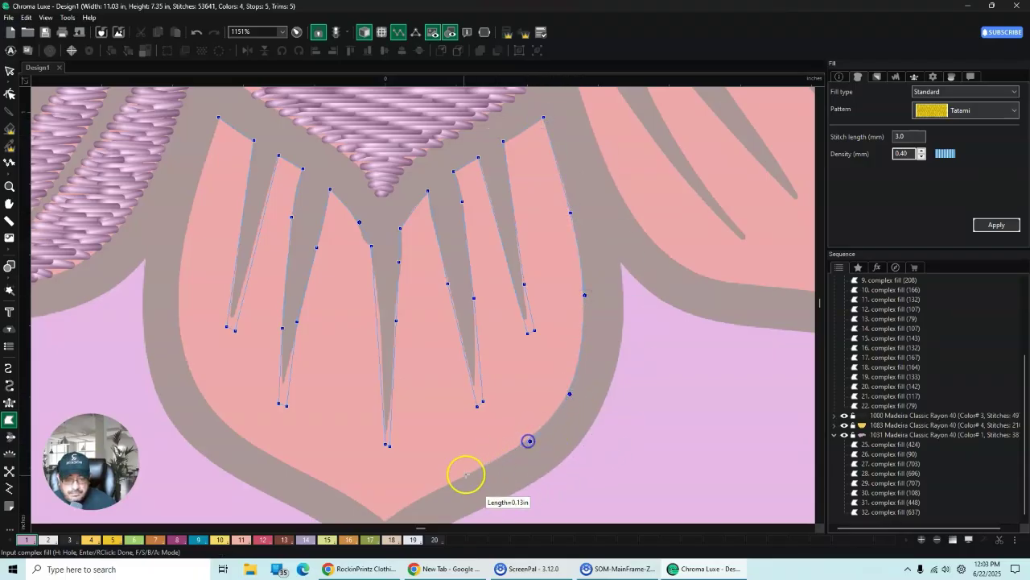
left_click(440, 486)
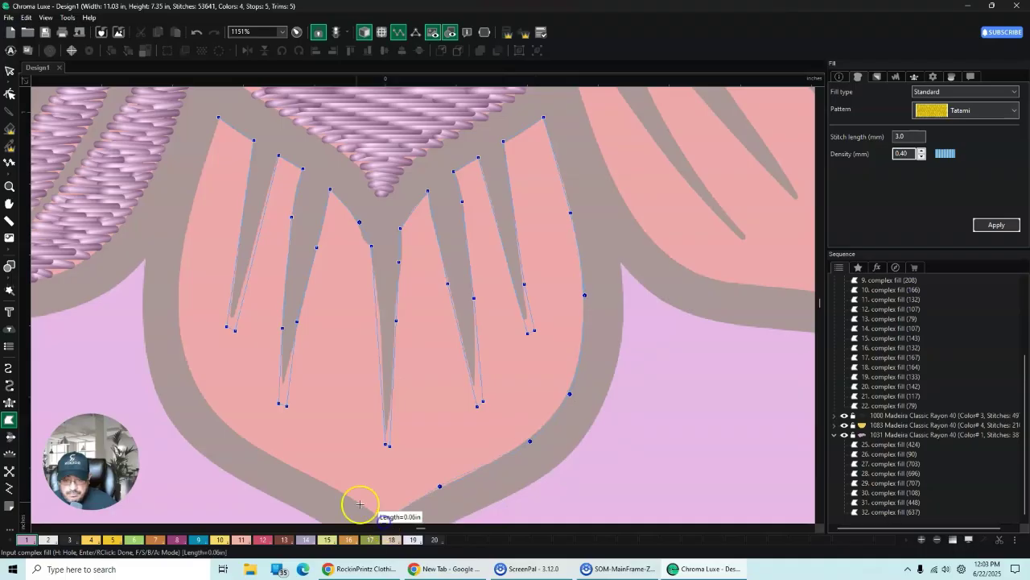
Step: Trace the petal's lower-left curve and left side from the bottom tip back up toward the starting corner
left_click(351, 496)
left_click(246, 442)
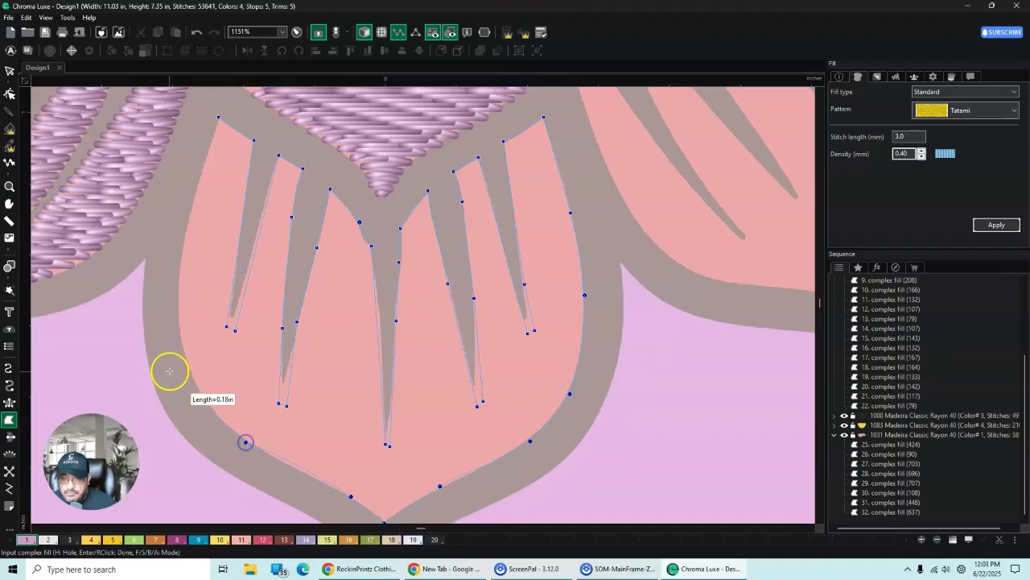
left_click(179, 299)
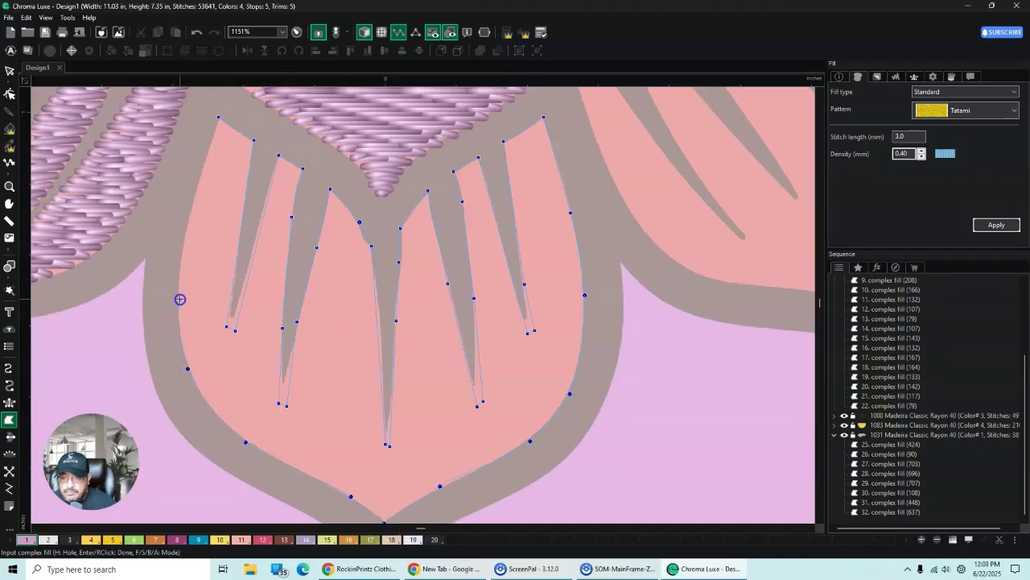
Step: Finish tracing the left edge of the flower's bottom centre petal and complete its complex fill
left_click(184, 242)
left_click(195, 193)
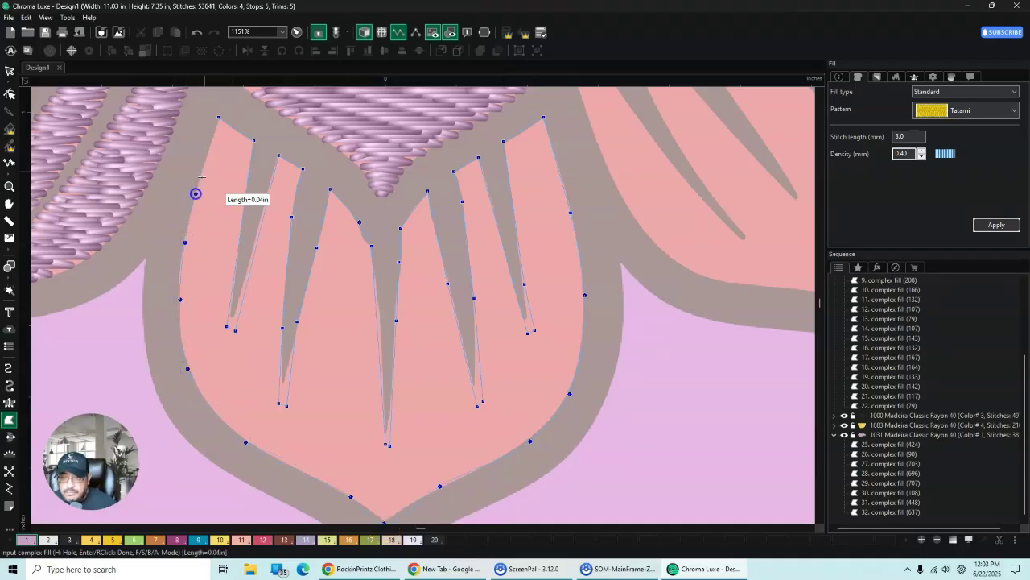
left_click(217, 117)
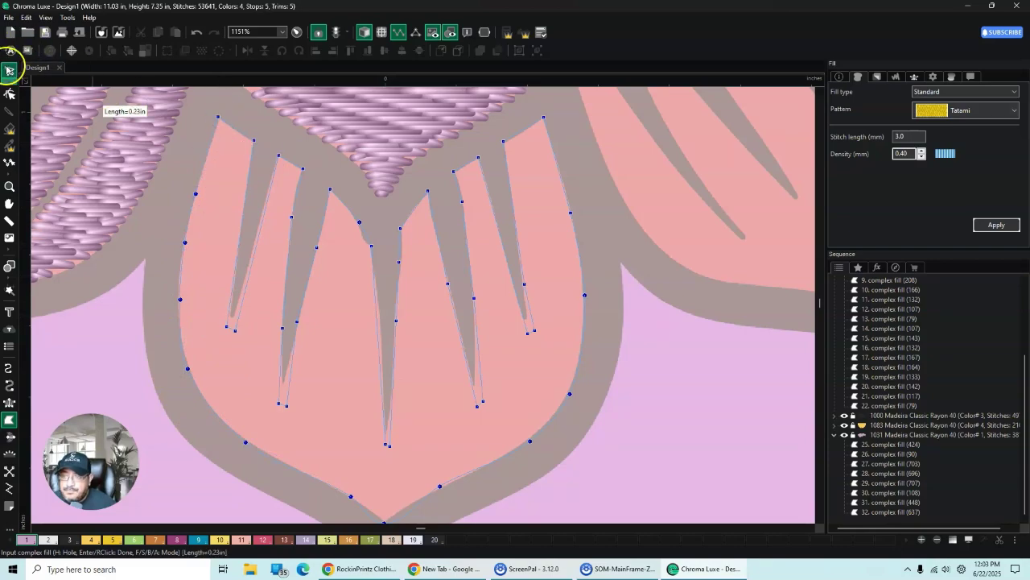
left_click(8, 70)
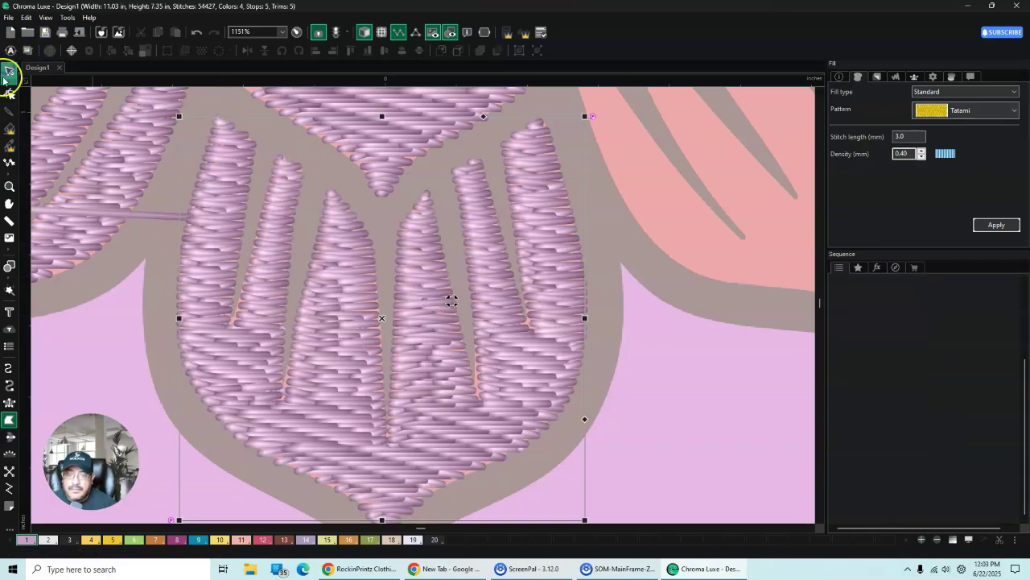
Step: Start a complex fill on the flower's lower right petal, tracing its inner tip and around the first grey vein
left_click(811, 528)
left_click(812, 529)
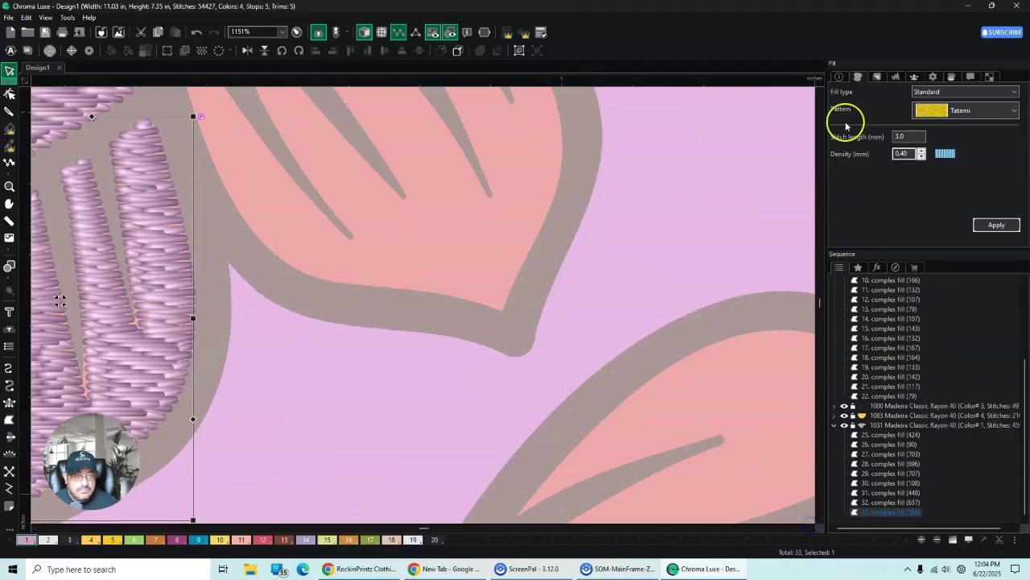
left_click(819, 92)
left_click(820, 92)
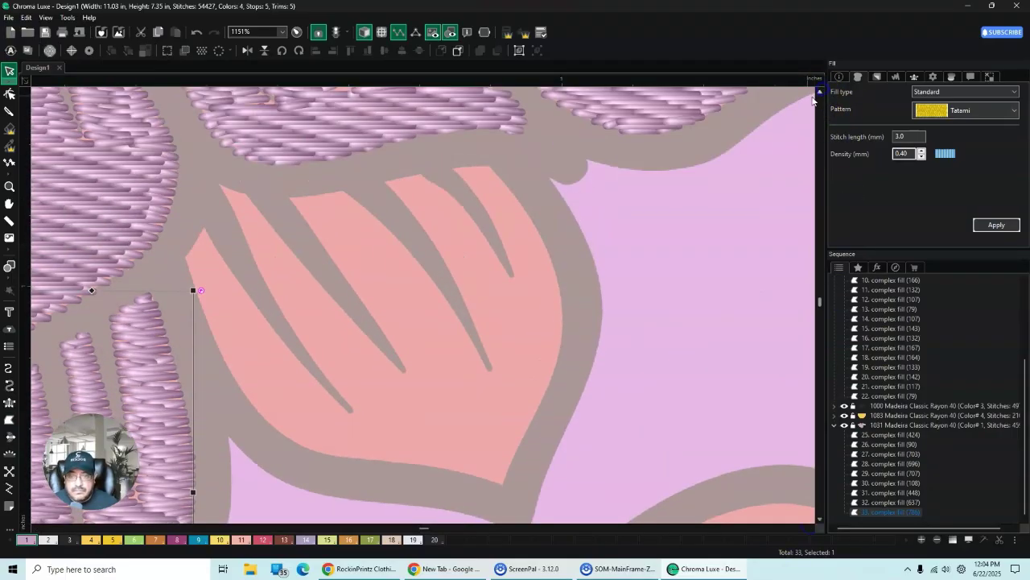
left_click(10, 420)
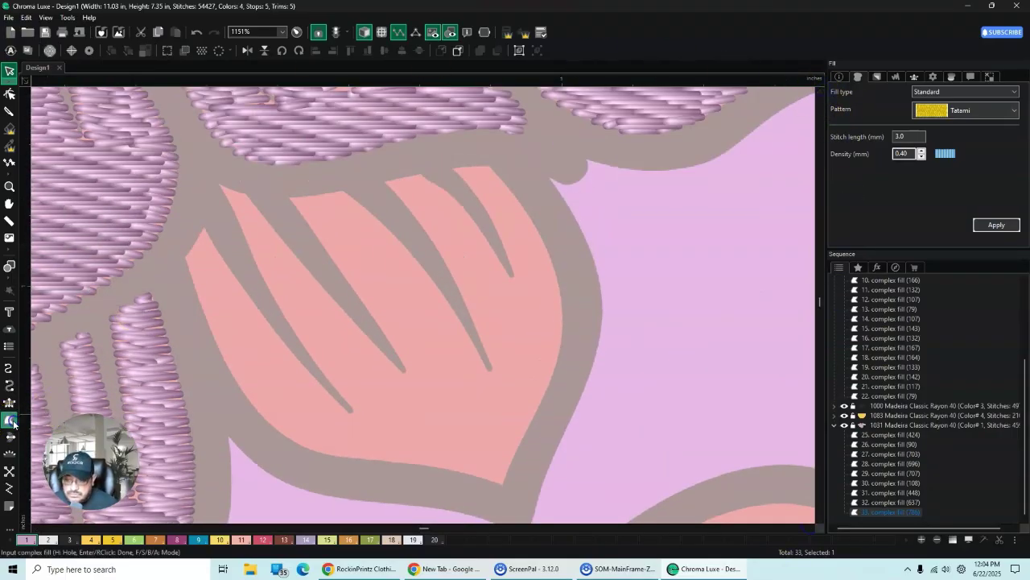
left_click(173, 266)
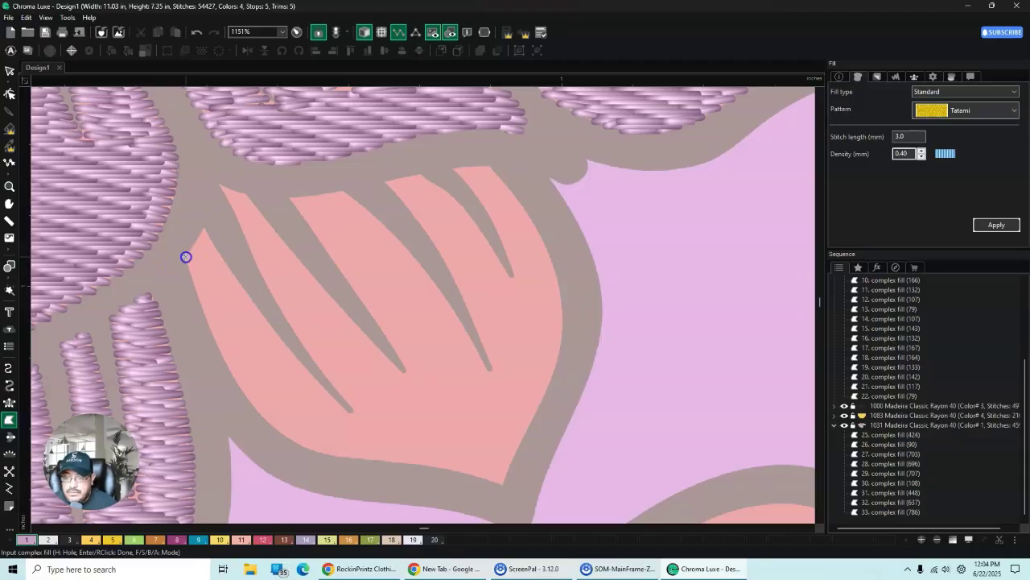
left_click(186, 257)
left_click(202, 227)
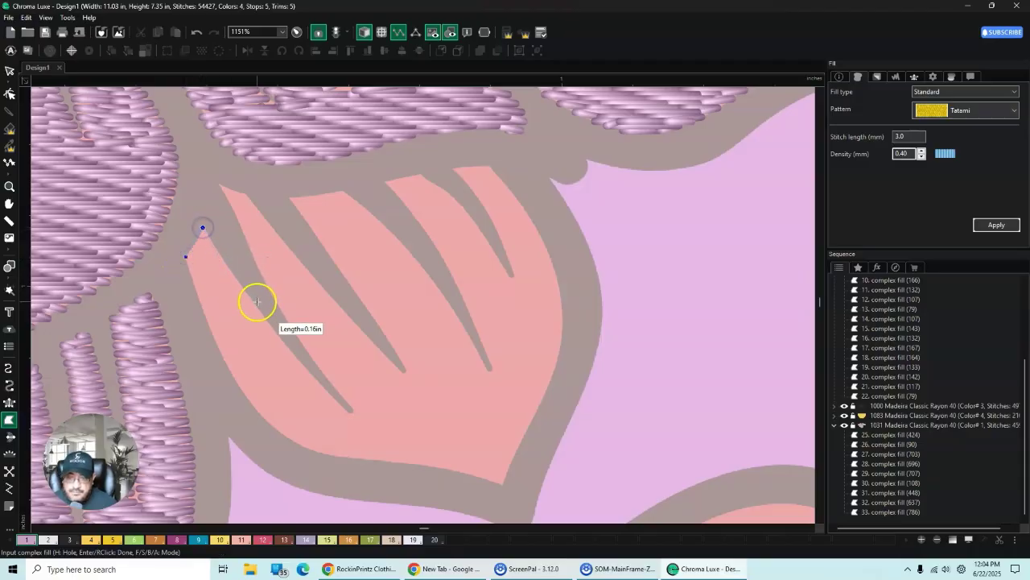
left_click(257, 306)
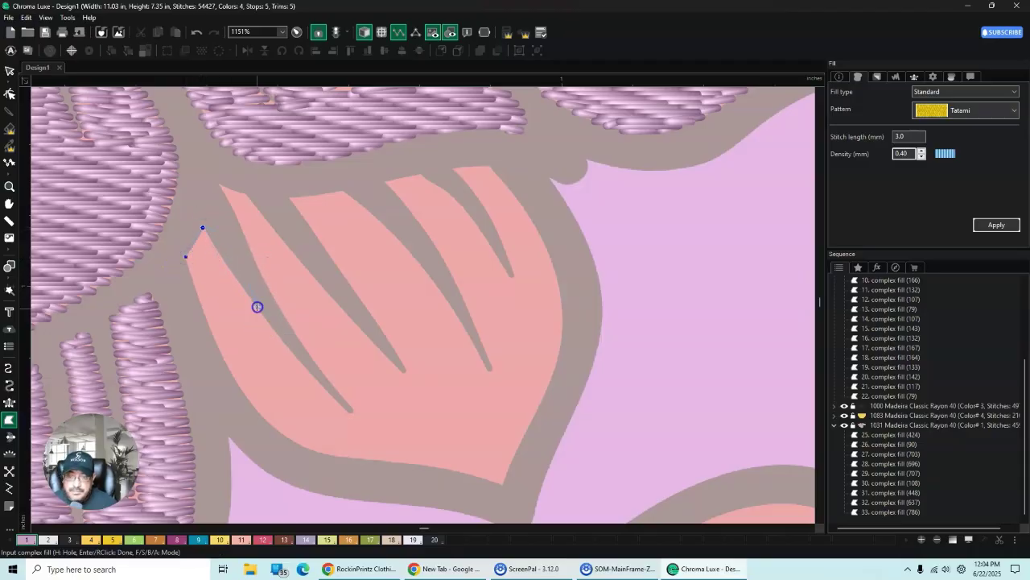
left_click(357, 412)
left_click(330, 378)
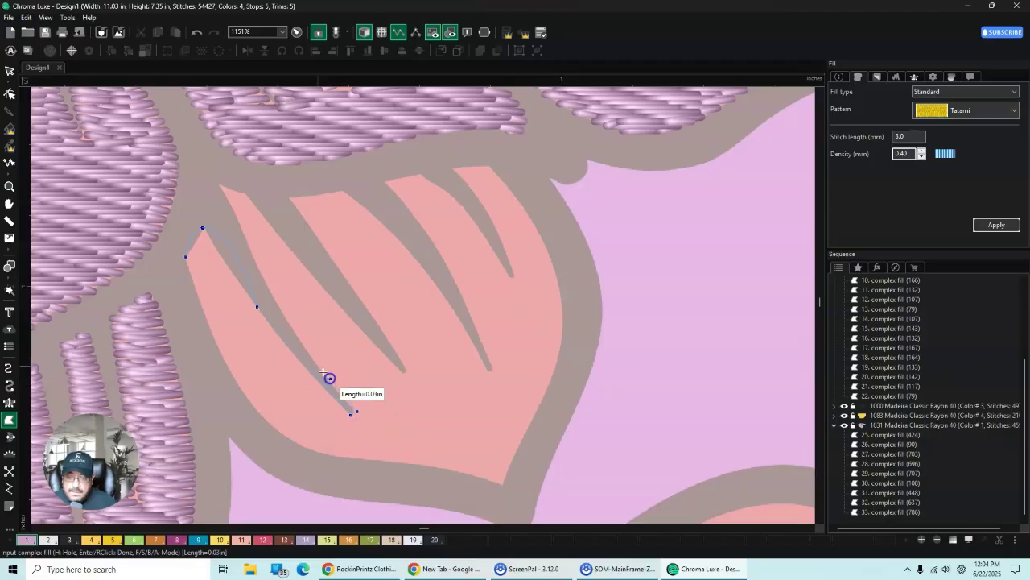
left_click(269, 289)
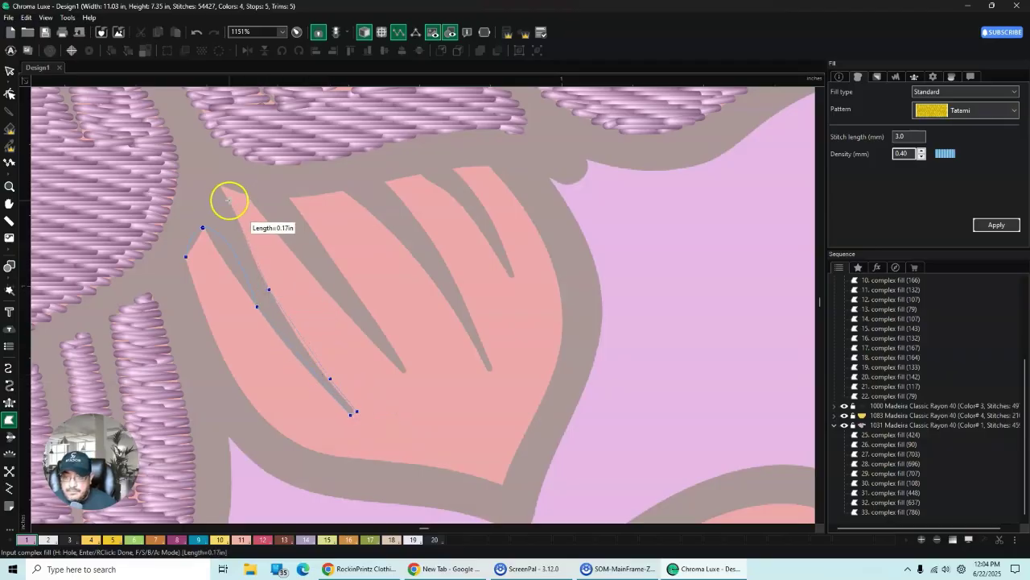
Step: Continue the petal outline across the second lobe's top and around the second grey vein
left_click(247, 194)
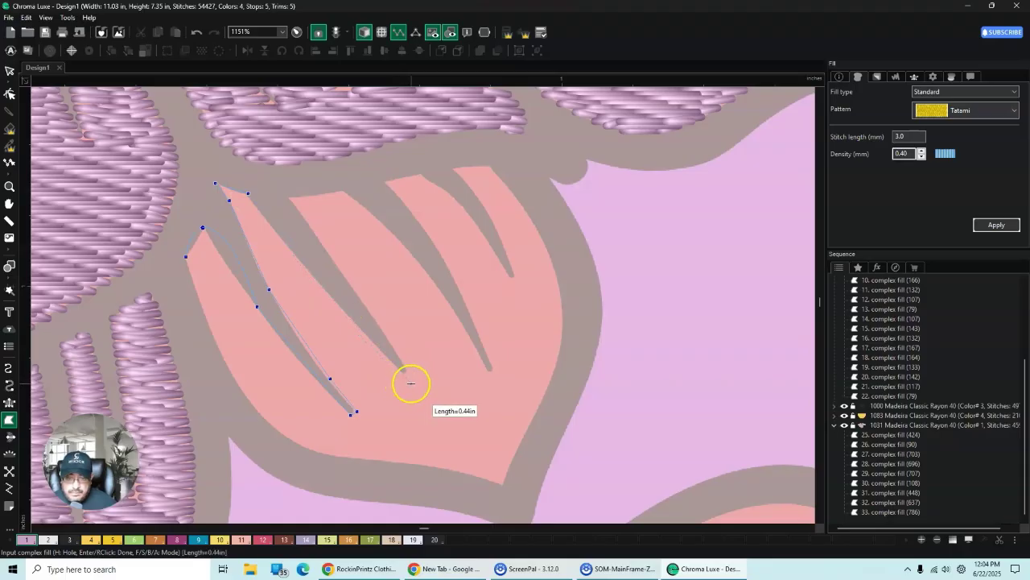
left_click(397, 356)
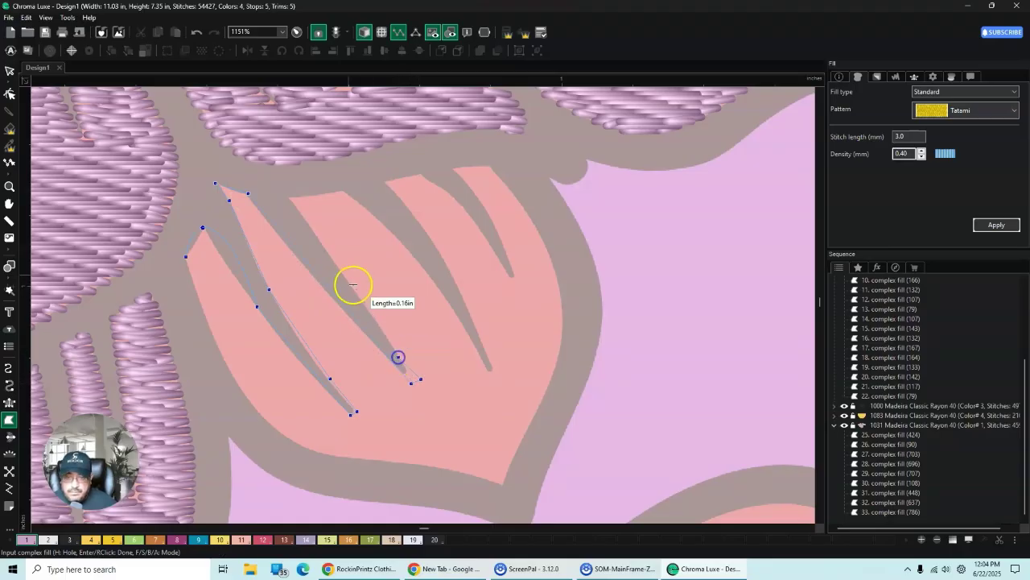
left_click(337, 266)
left_click(289, 197)
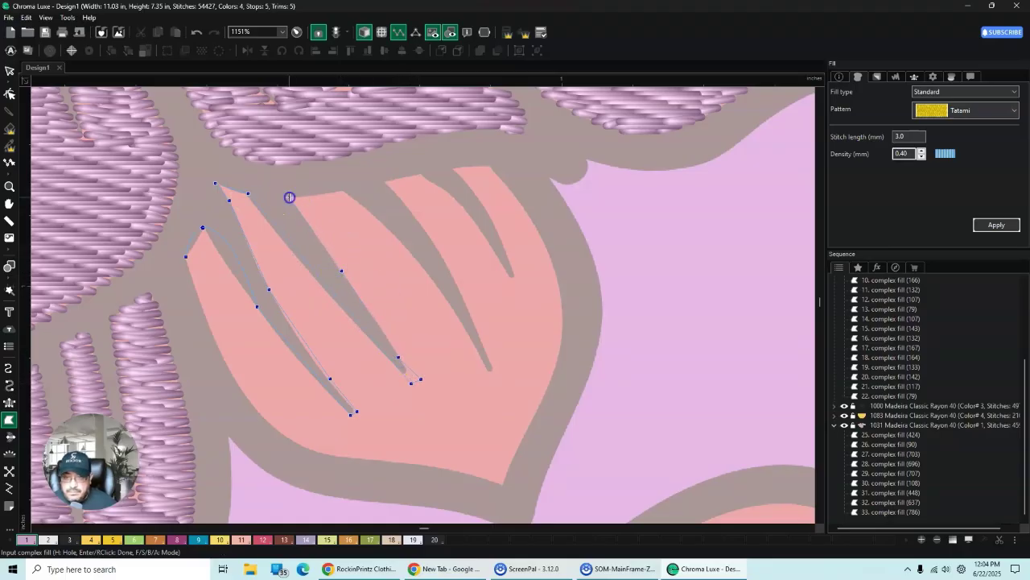
Step: Trace the third lobe's top edge and both sides of the third grey vein
left_click(325, 193)
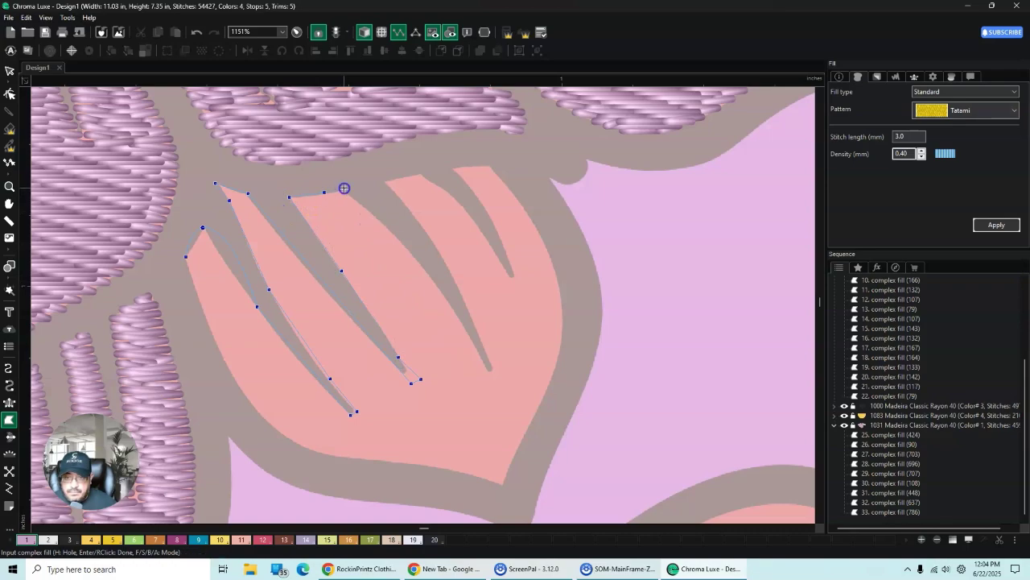
left_click(393, 232)
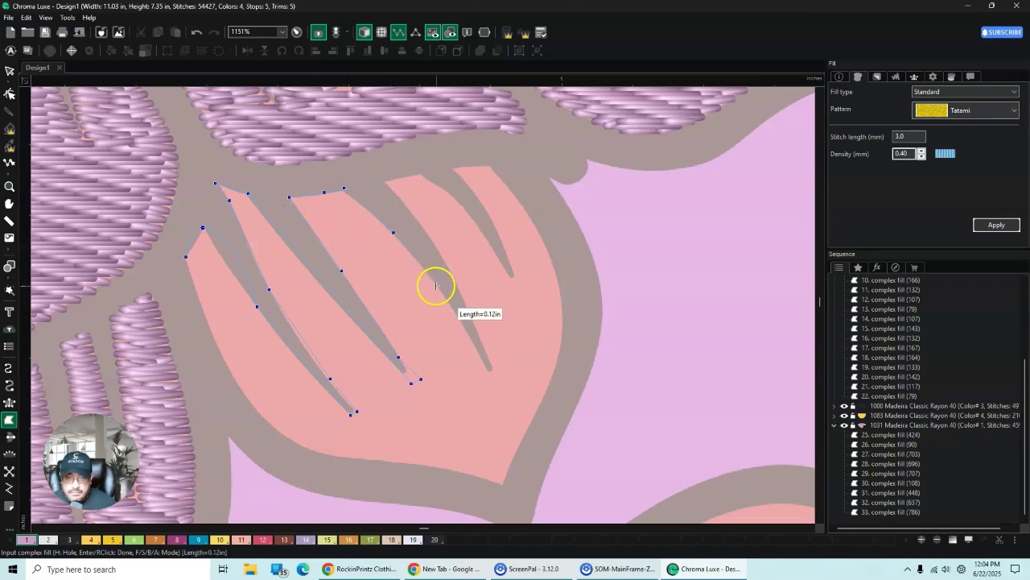
left_click(438, 286)
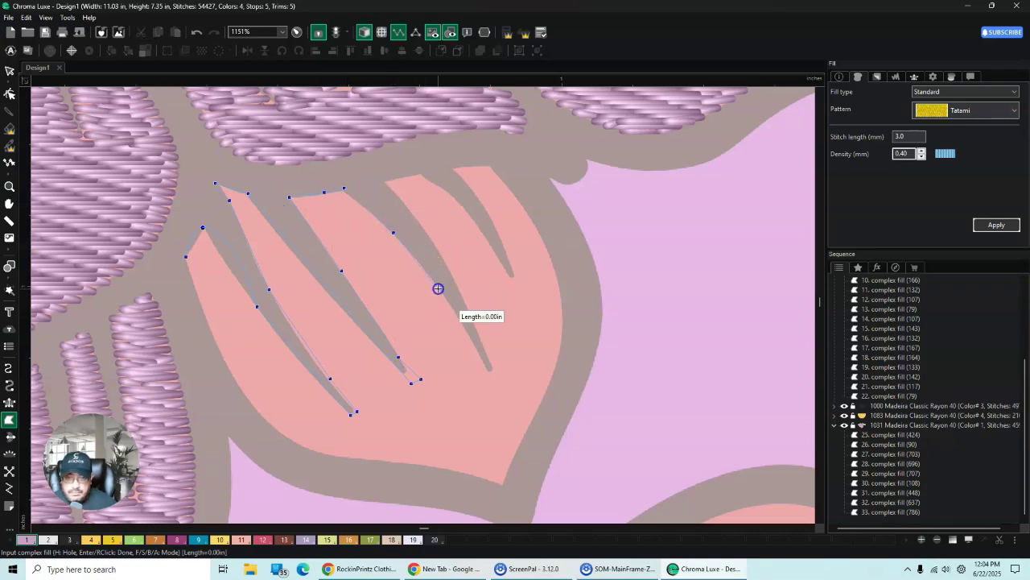
left_click(496, 385)
left_click(491, 365)
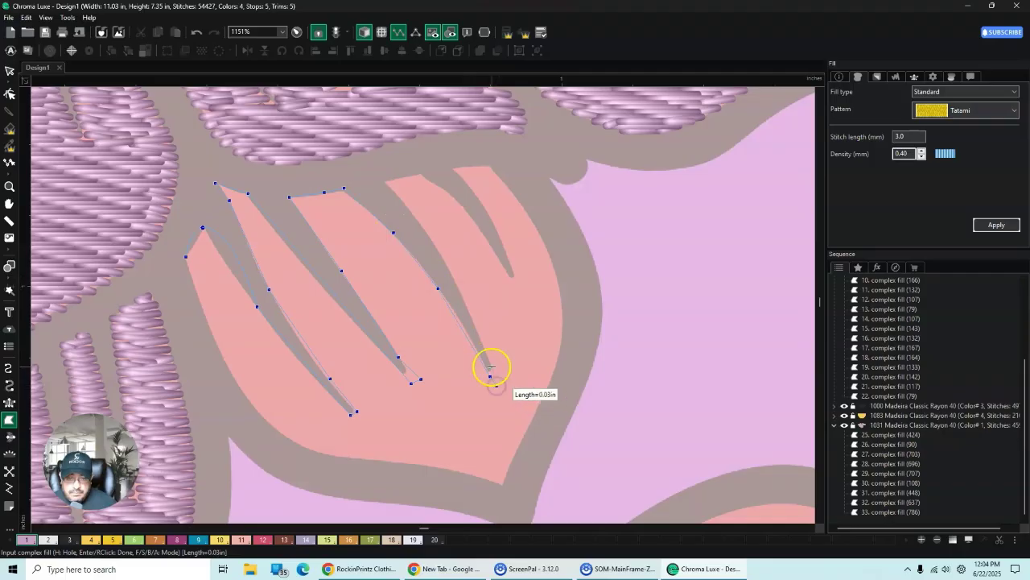
left_click(458, 281)
left_click(413, 213)
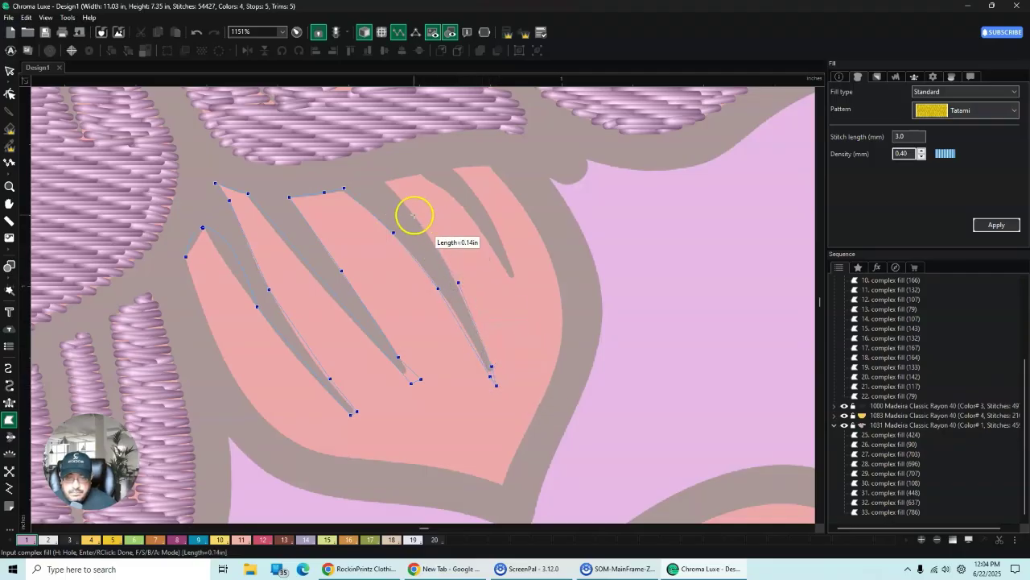
left_click(384, 180)
Step: Extend the outline over the fourth lobe and around the short outermost grey vein
left_click(423, 171)
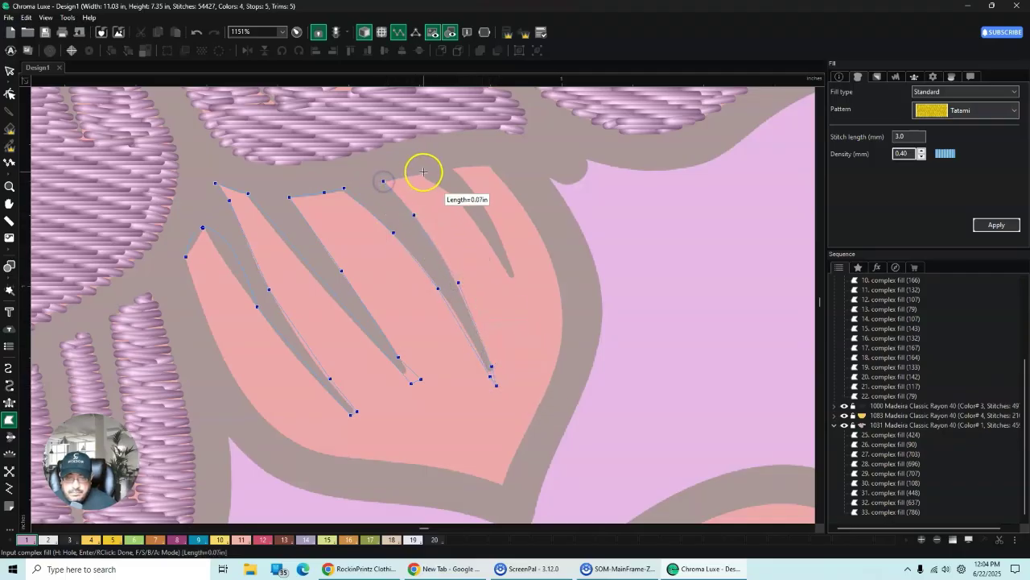
left_click(448, 190)
left_click(476, 224)
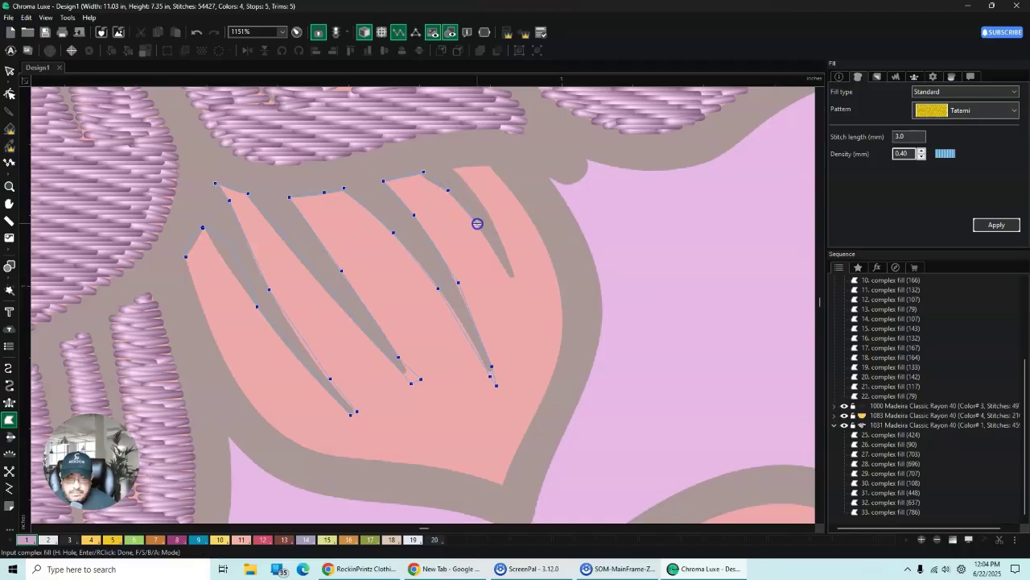
left_click(508, 258)
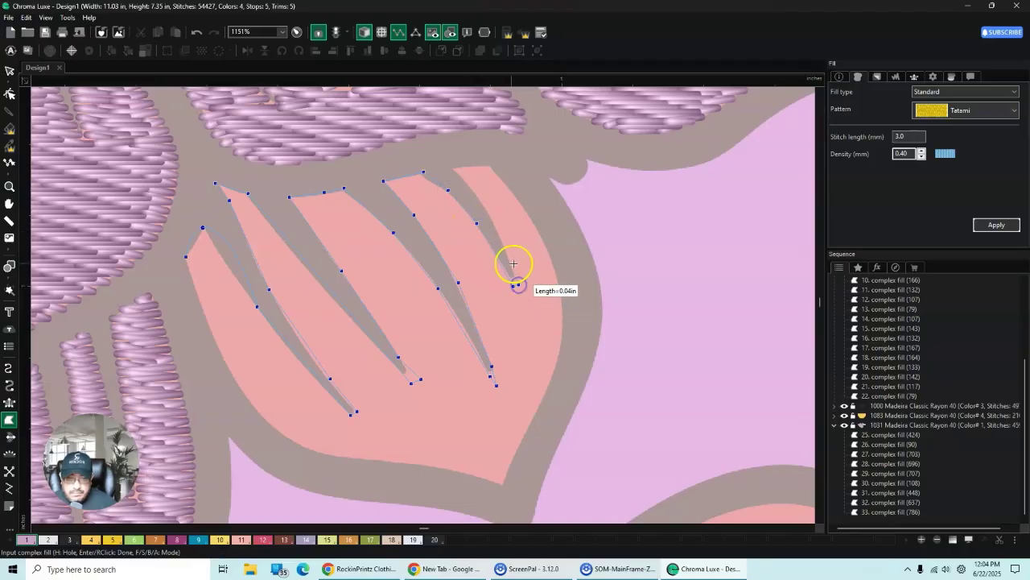
left_click(485, 206)
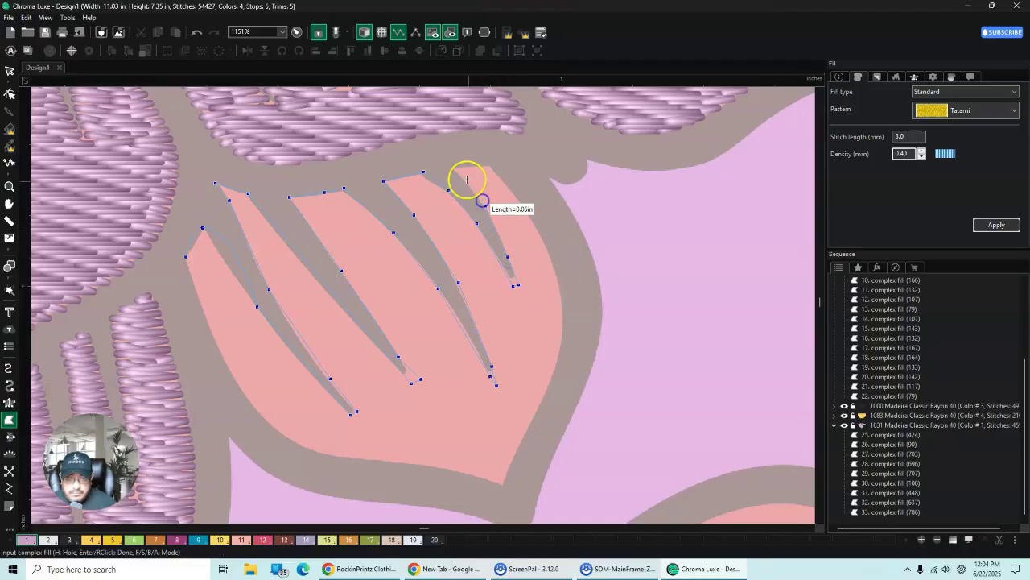
left_click(465, 180)
left_click(452, 166)
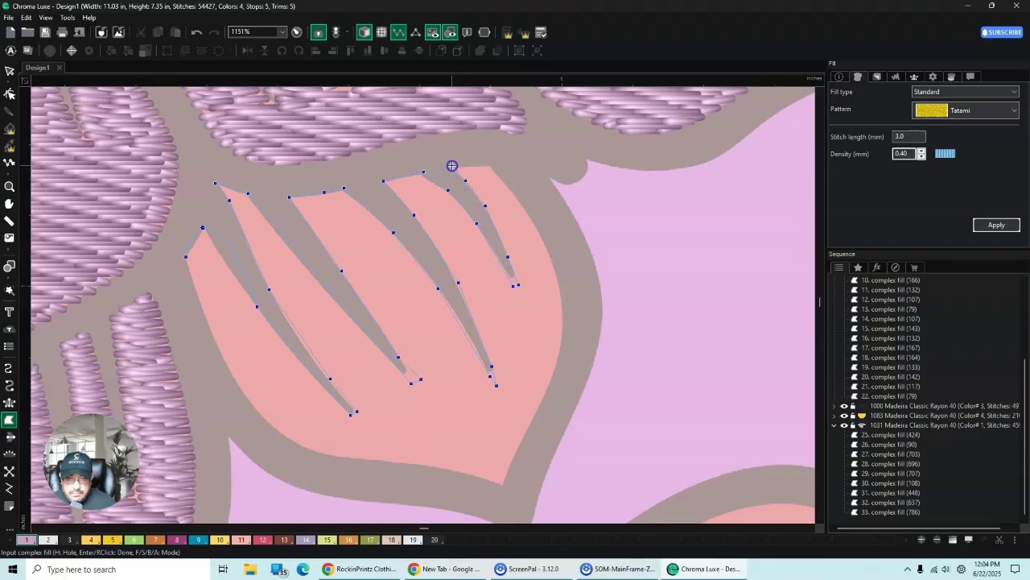
Step: Trace the petal's outer right edge from the last lobe down to its pointed tip
left_click(517, 197)
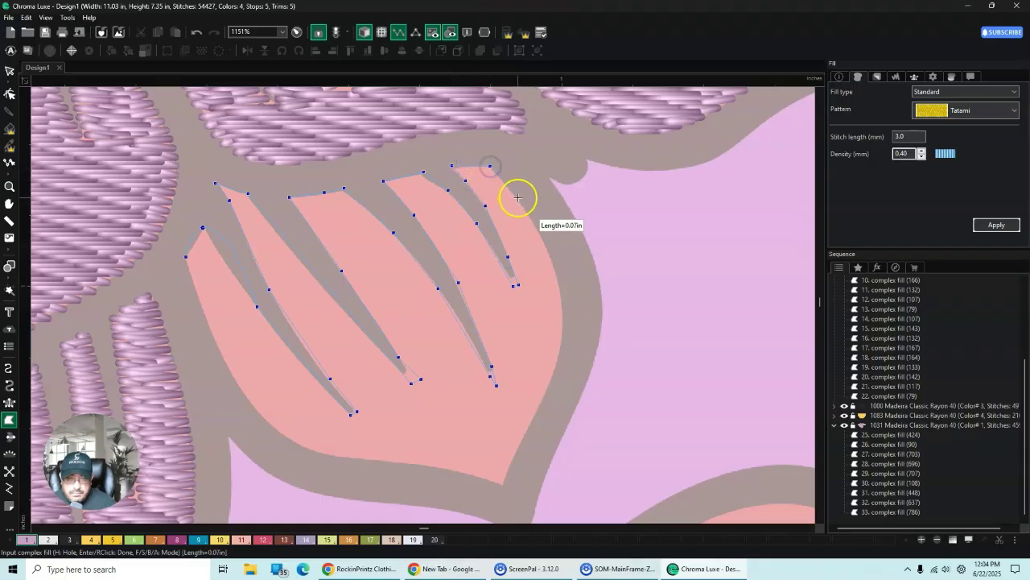
left_click(545, 241)
left_click(560, 298)
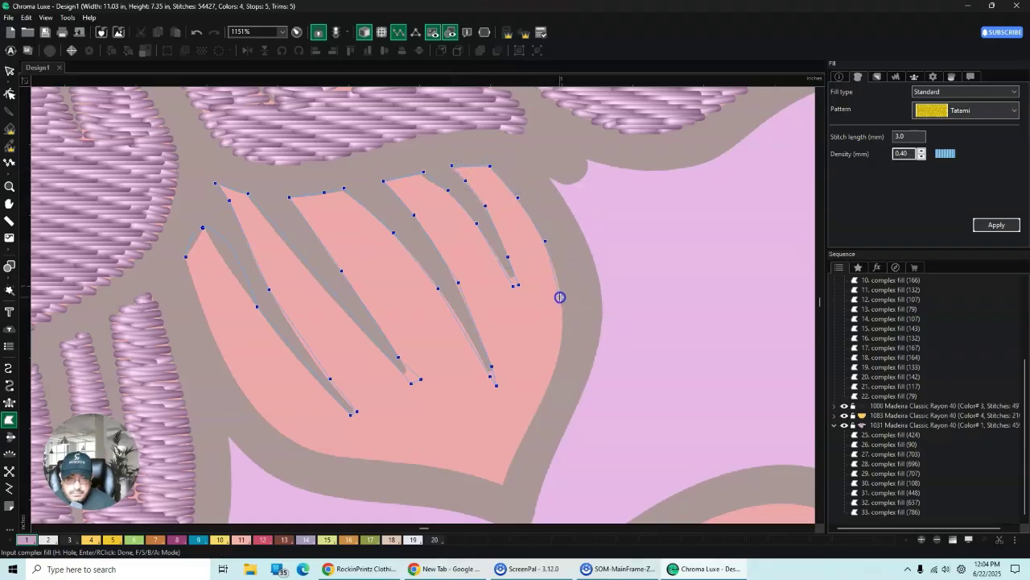
left_click(551, 376)
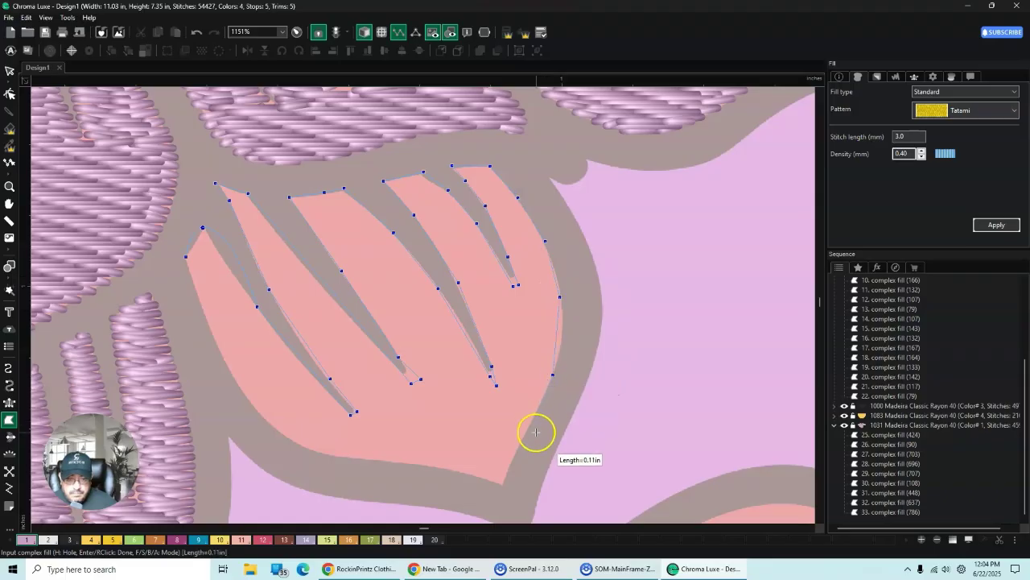
left_click(519, 448)
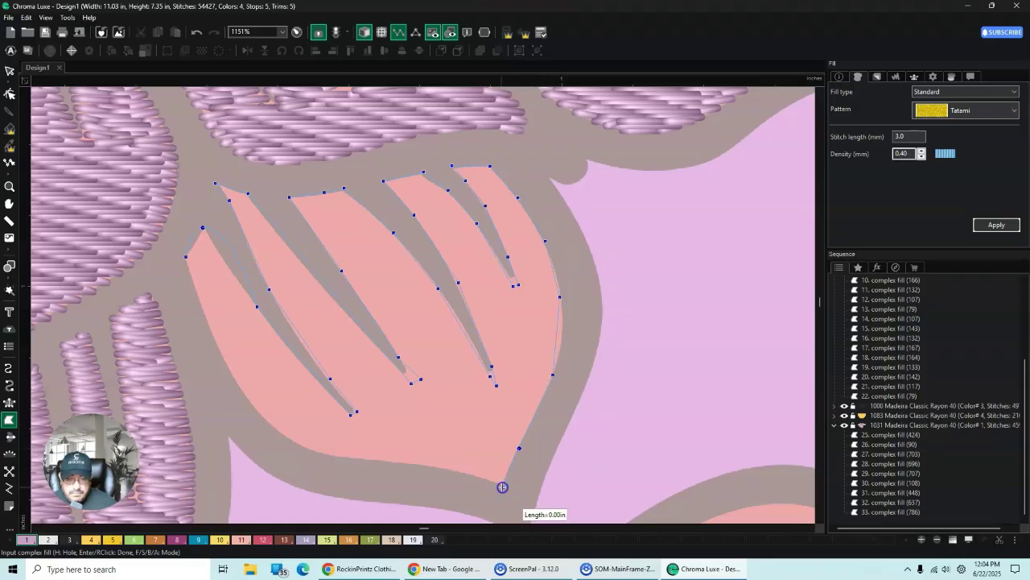
Step: Trace the petal's lower and left edges back to the starting point and complete the complex fill
left_click(473, 475)
left_click(385, 461)
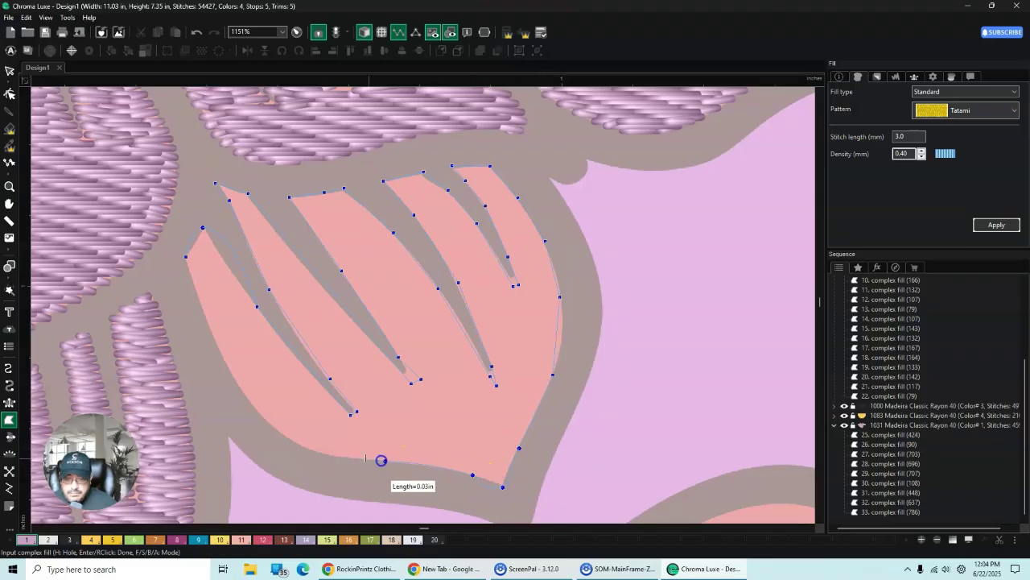
left_click(324, 452)
left_click(267, 423)
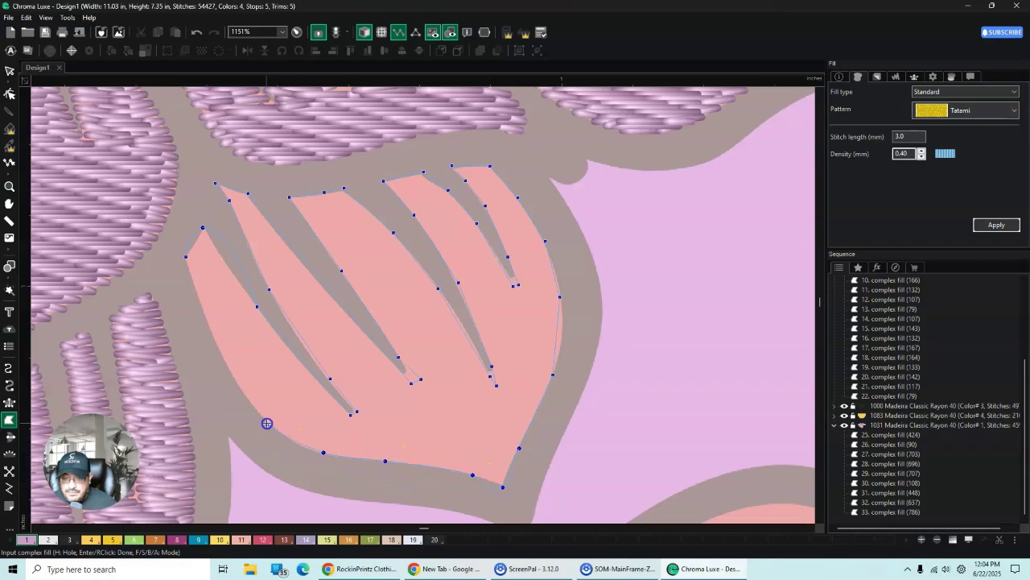
left_click(219, 354)
left_click(191, 278)
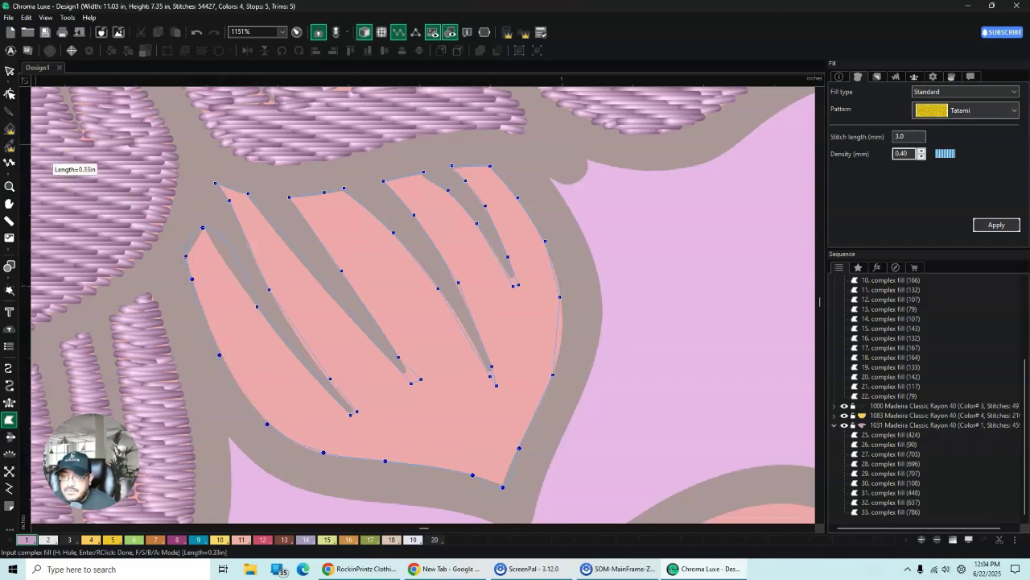
left_click(8, 71)
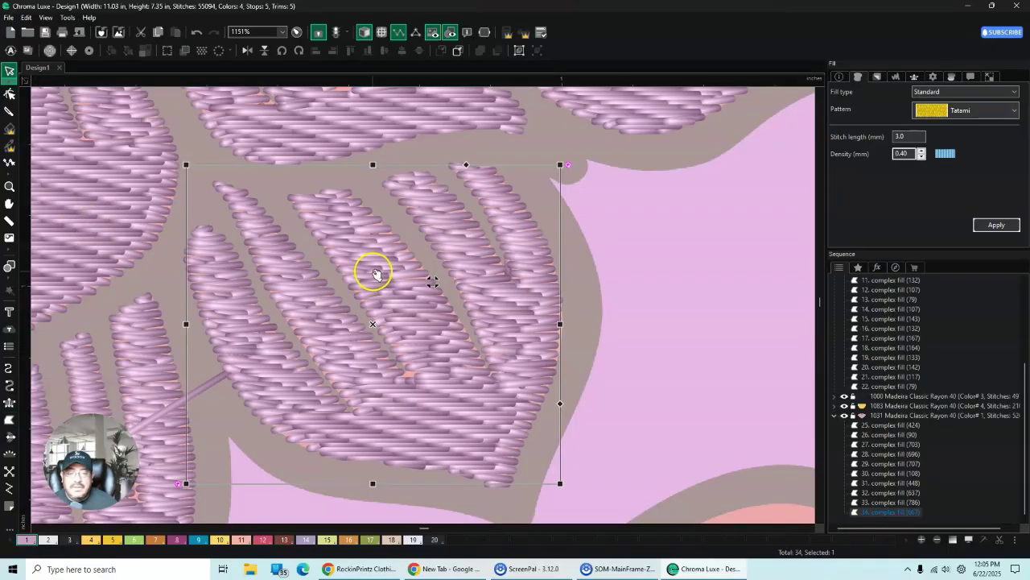
scroll(377, 274, "down", 4)
scroll(426, 302, "down", 3)
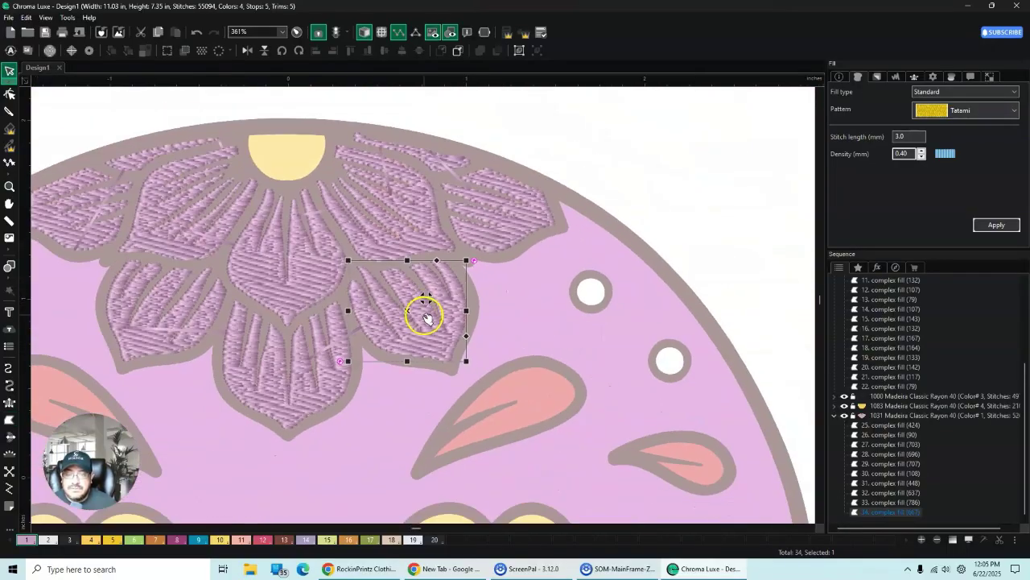
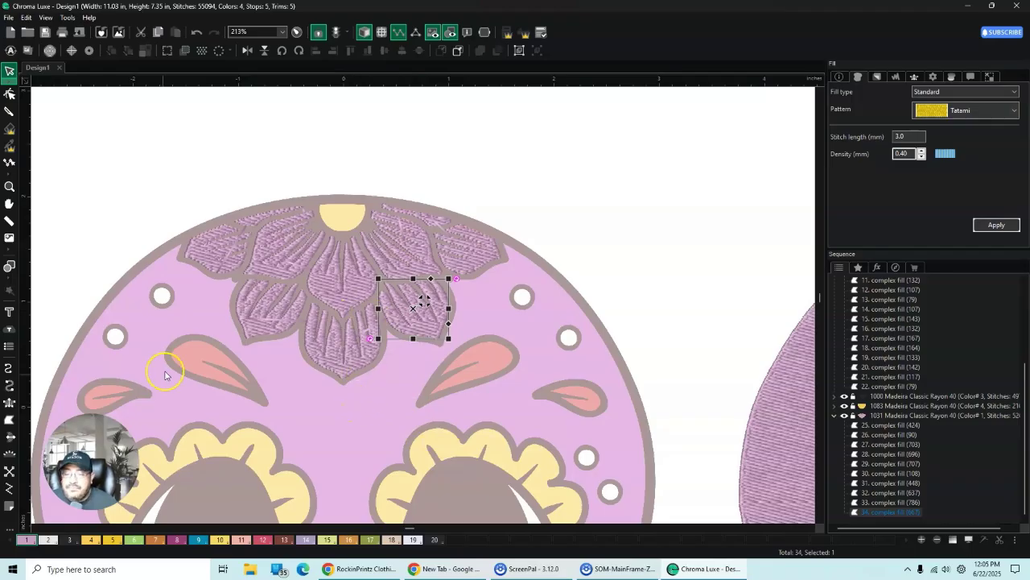
scroll(386, 390, "down", 1)
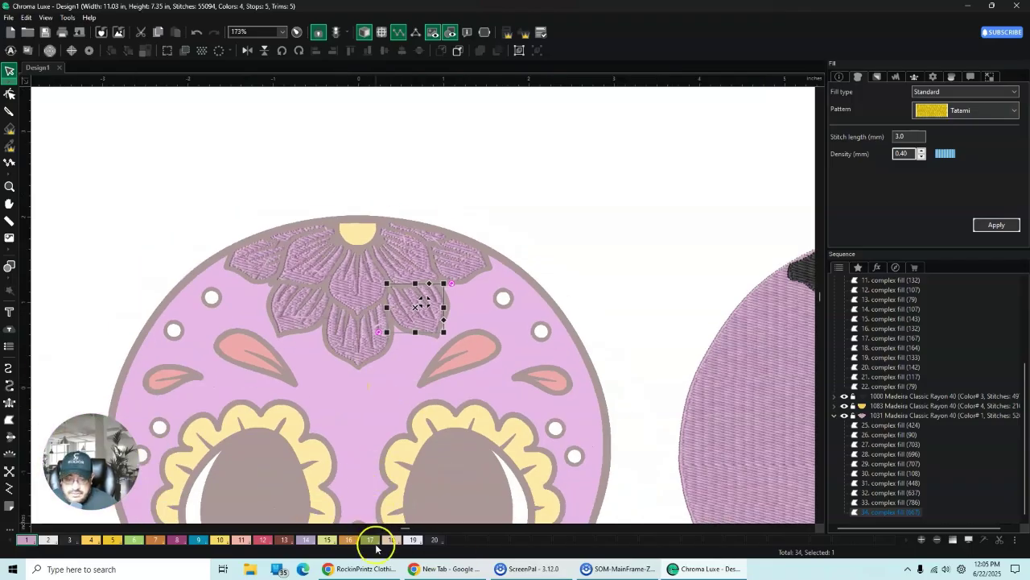
Step: Start a complex fill on the small outer salmon teardrop above the left eye, tracing its inner lower edge and rounded left end
scroll(451, 358, "left", 2)
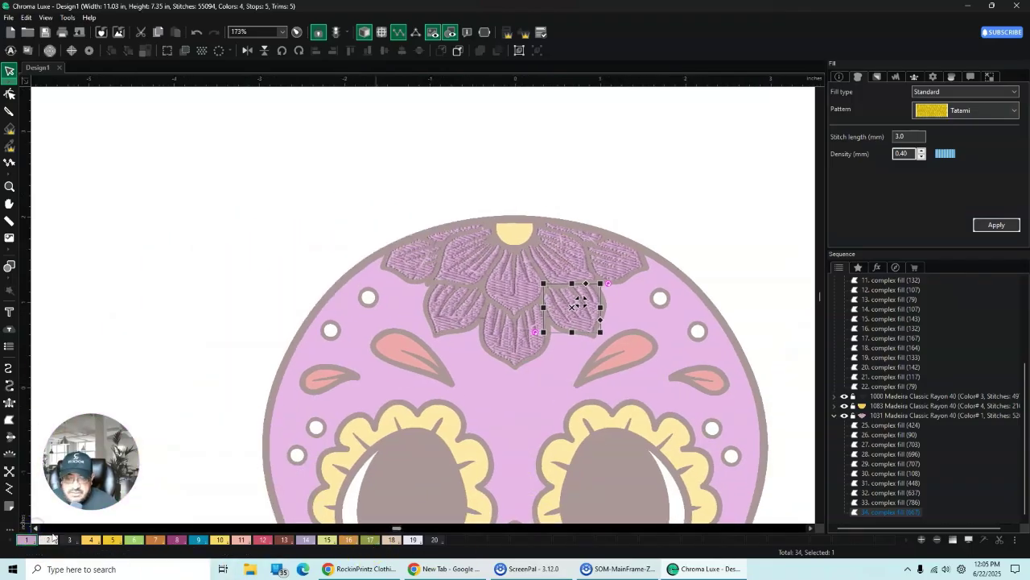
scroll(478, 388, "up", 1)
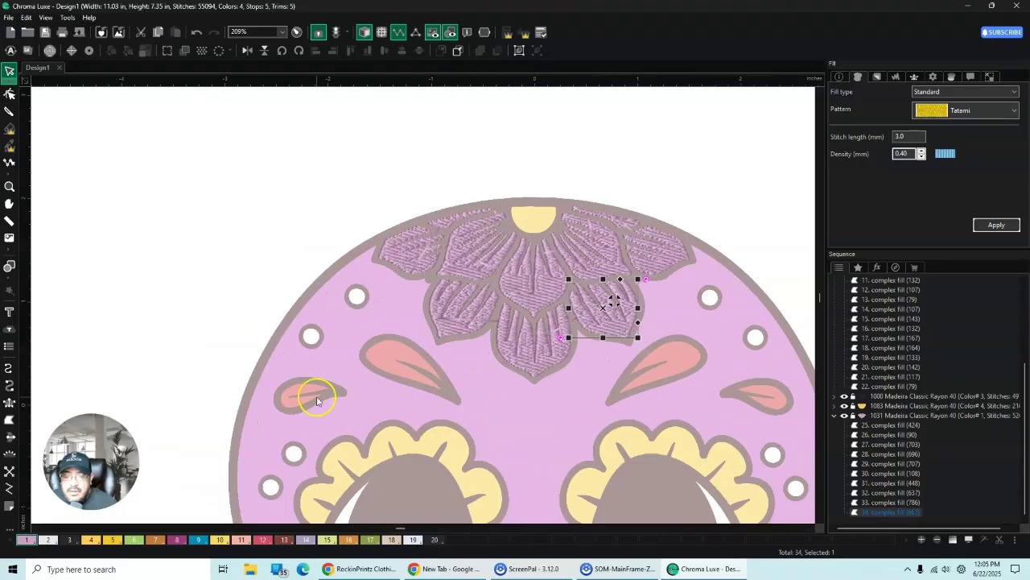
scroll(205, 419, "up", 3)
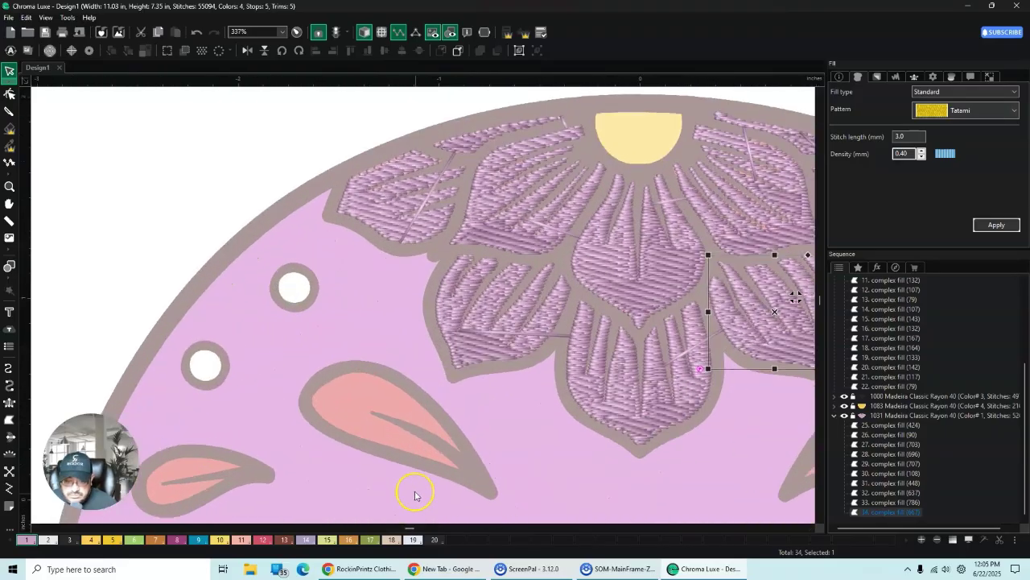
scroll(24, 537, "left", 3)
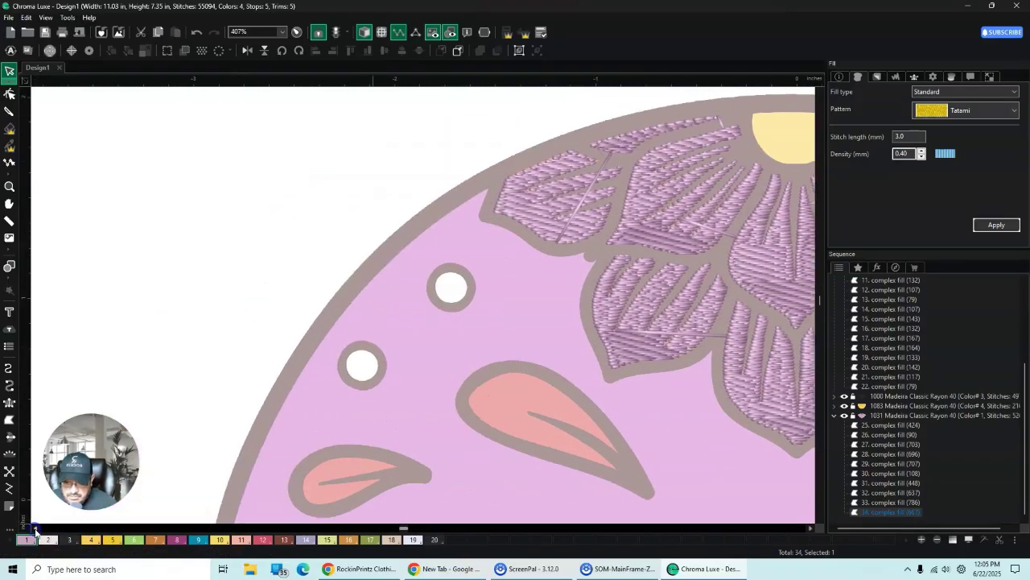
scroll(817, 512, "down", 3)
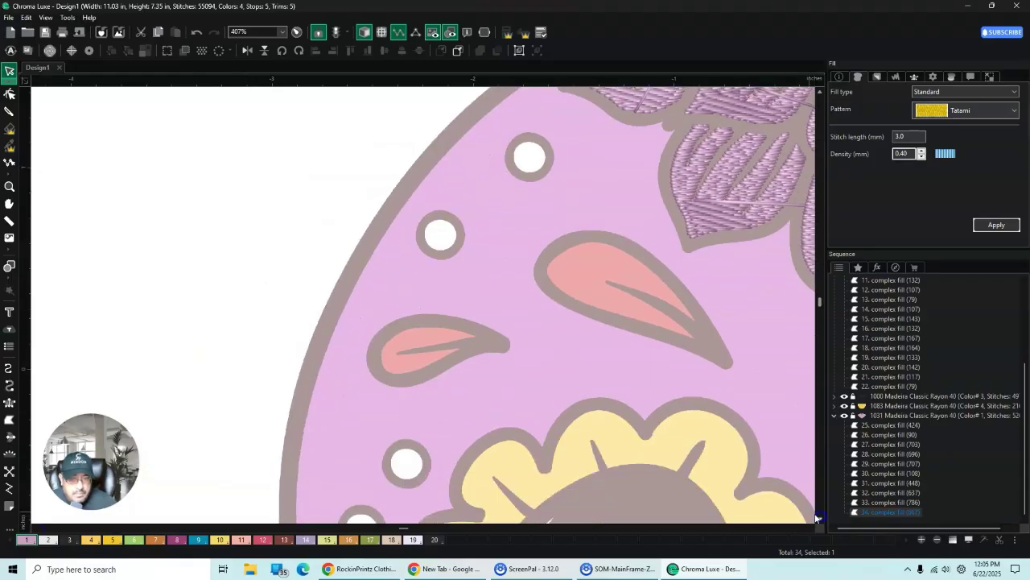
scroll(563, 407, "up", 4)
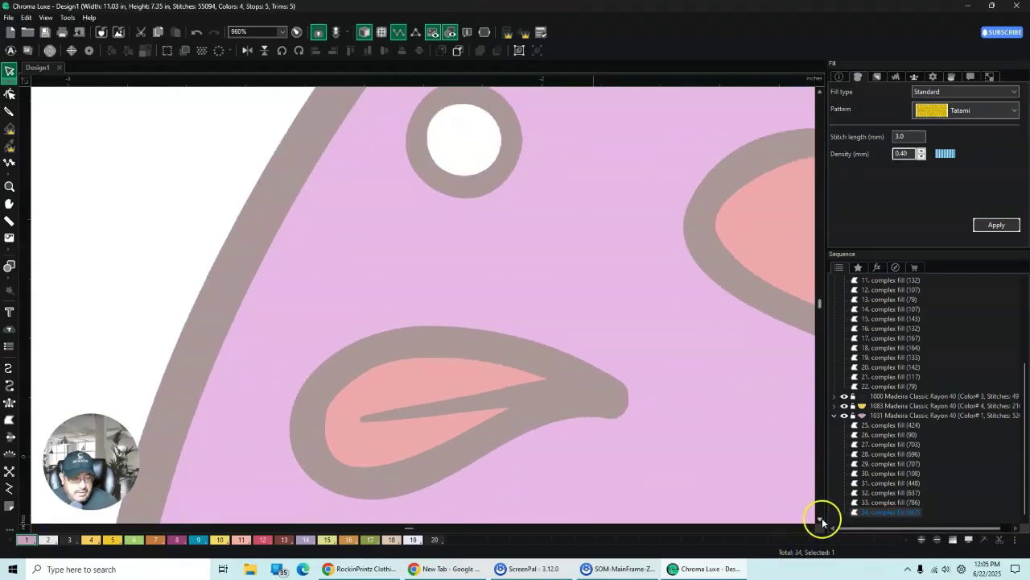
scroll(821, 521, "down", 2)
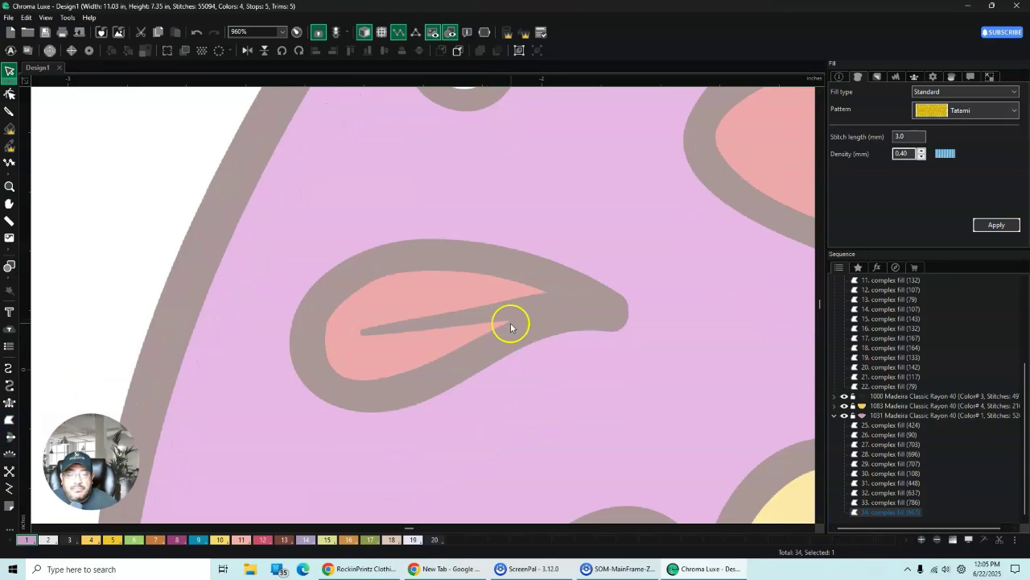
left_click(10, 420)
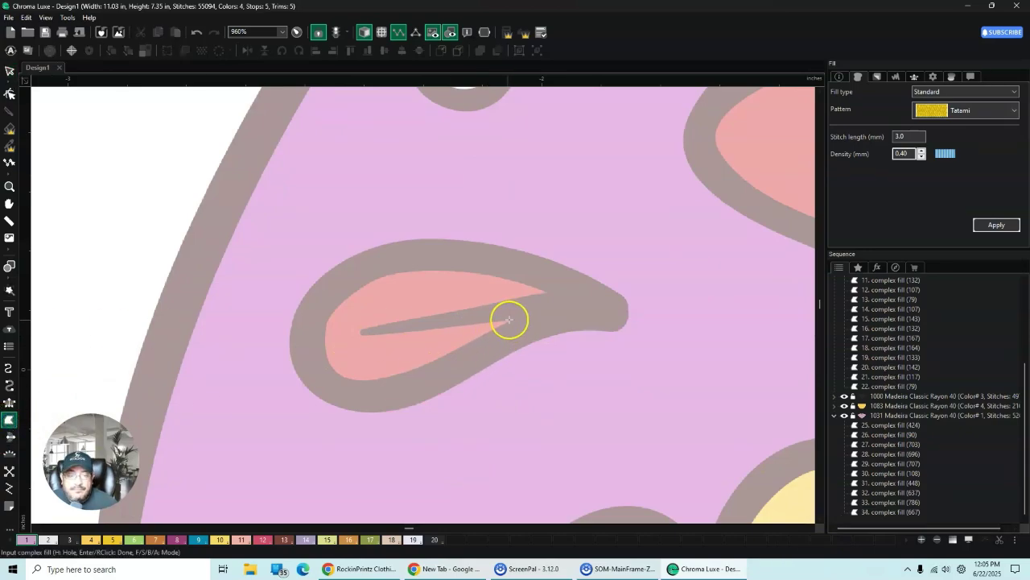
left_click(399, 374)
left_click(350, 378)
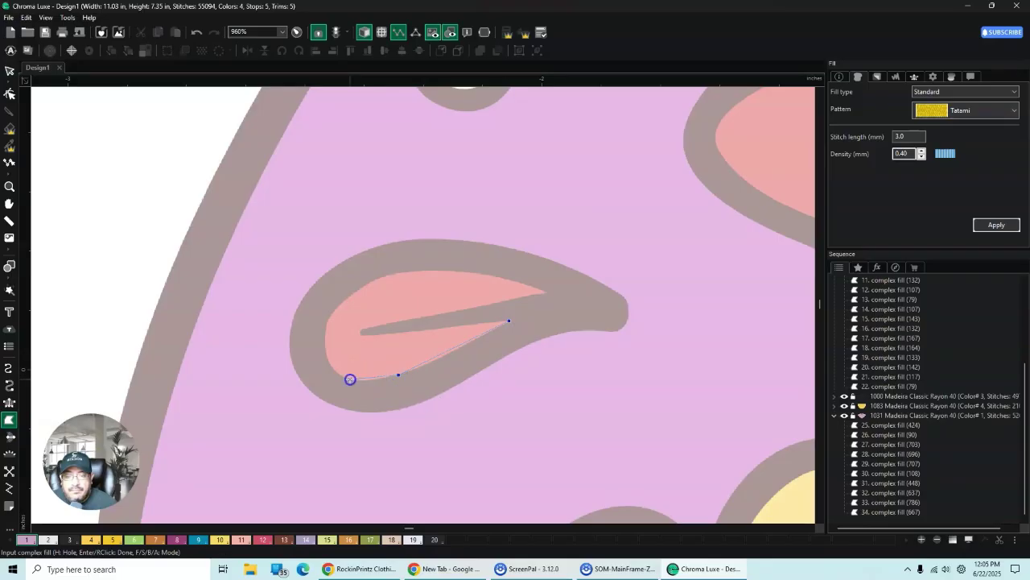
left_click(329, 360)
left_click(326, 325)
left_click(346, 300)
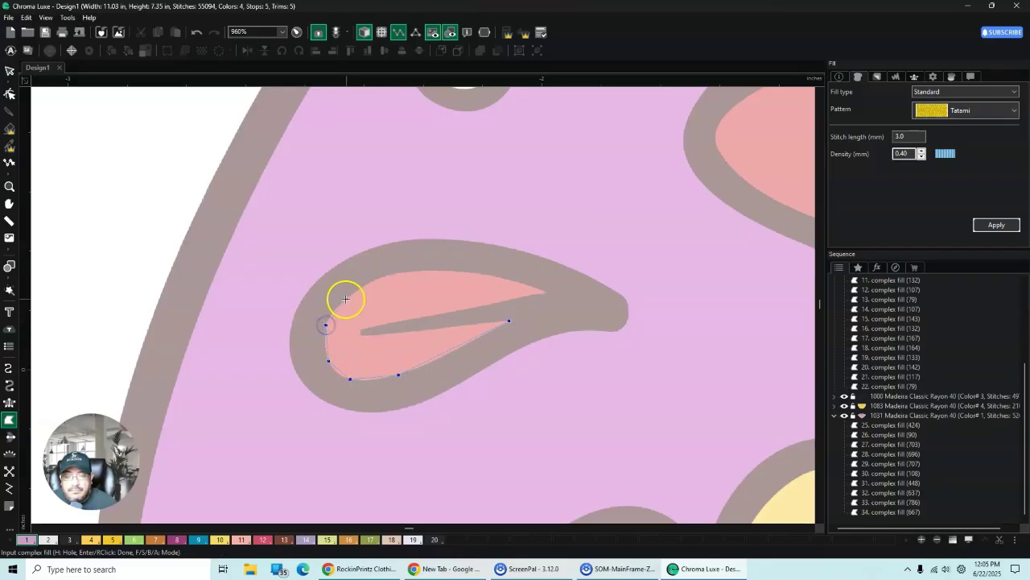
Step: Trace the salmon area's upper edge to its pointed tip and return along the upper side of the grey vein
left_click(437, 271)
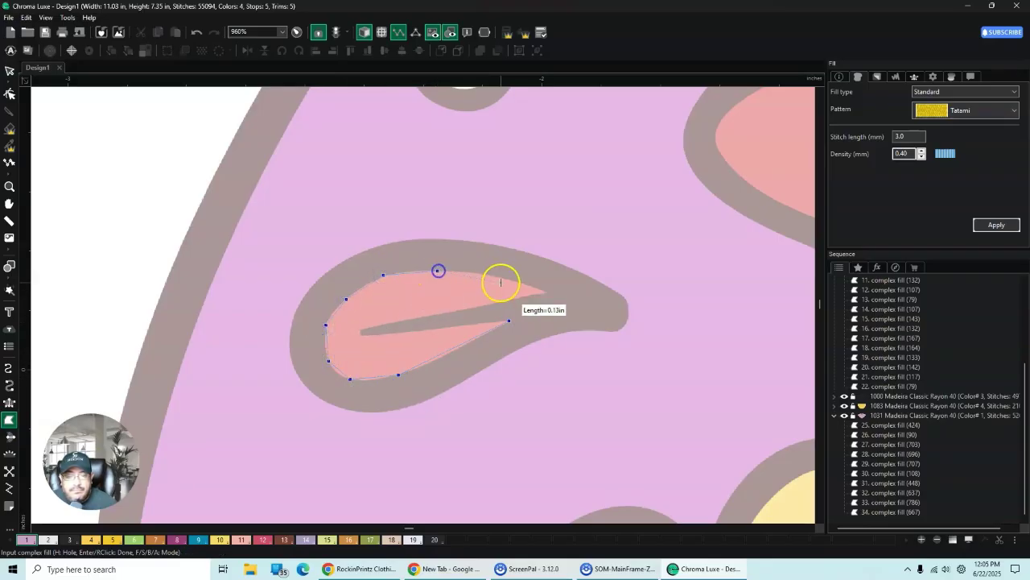
left_click(517, 285)
left_click(547, 291)
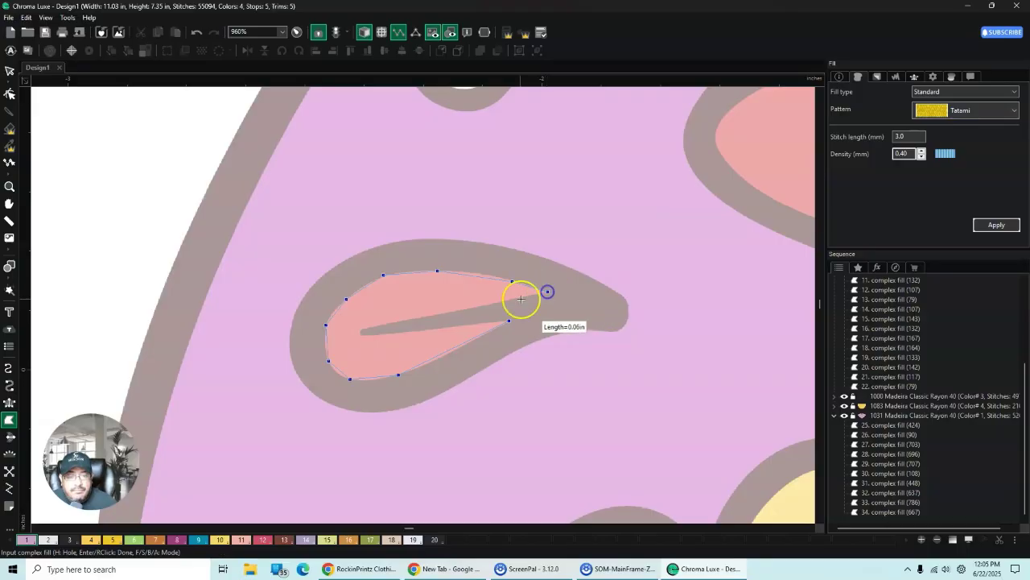
left_click(475, 306)
left_click(366, 328)
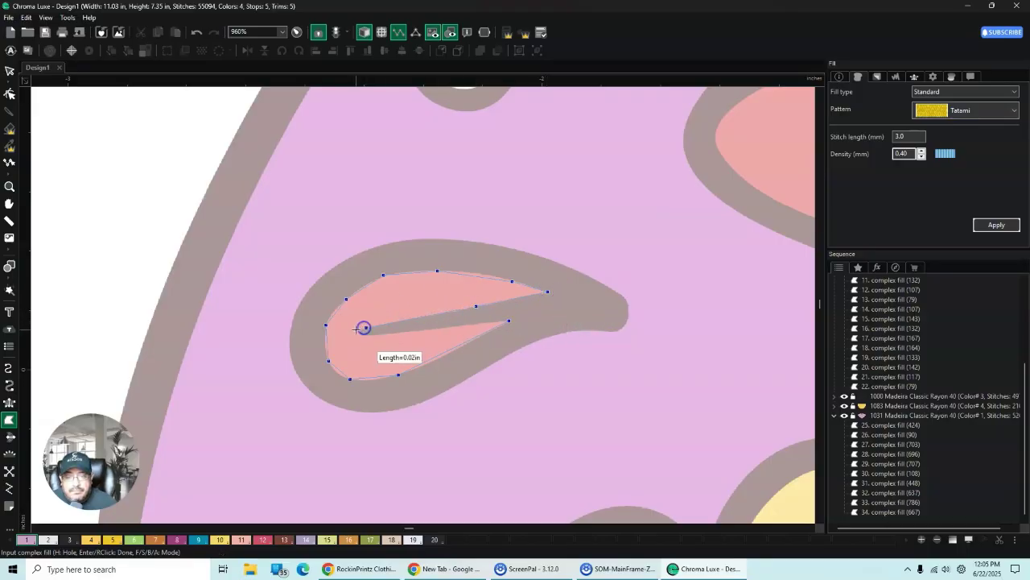
Step: Trace around the vein's rounded end and along its lower side to the starting point, and complete the complex fill
left_click(355, 331)
left_click(359, 339)
left_click(402, 331)
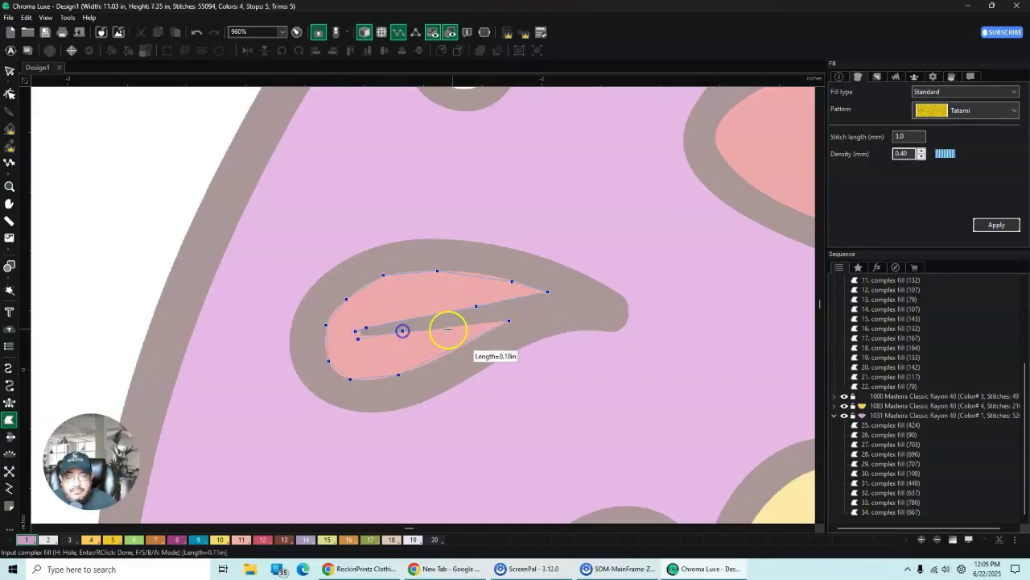
left_click(473, 323)
left_click(509, 321)
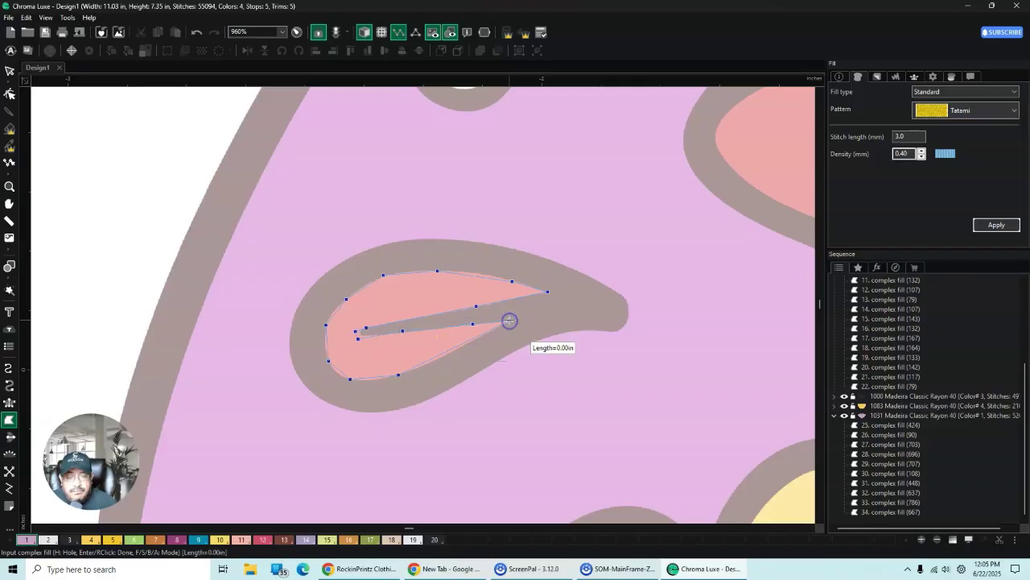
left_click(10, 70)
left_click(148, 331)
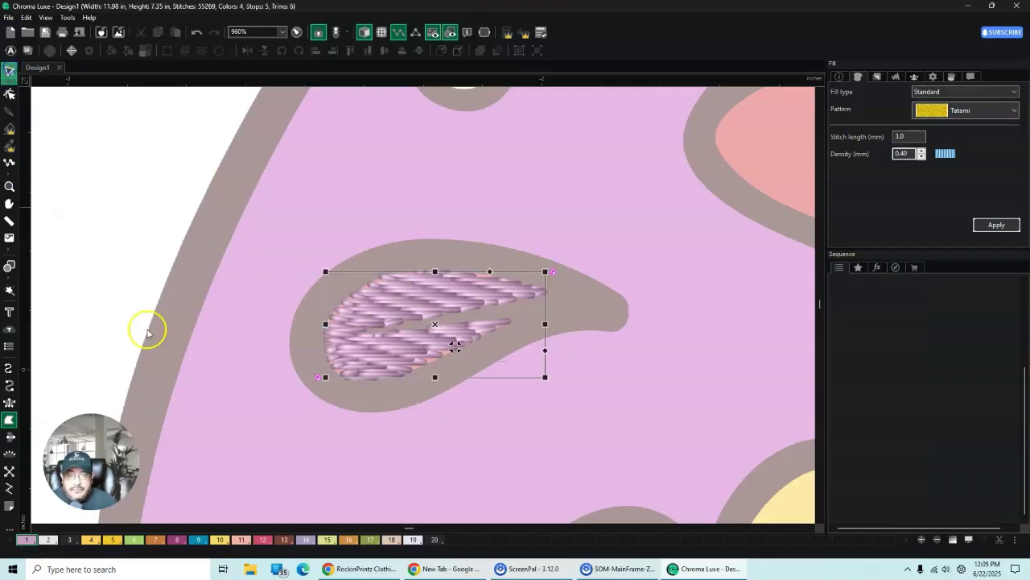
Step: Start another complex fill along the teardrop's outer grey border, tracing its upper edge and around the narrow right tip
left_click(16, 401)
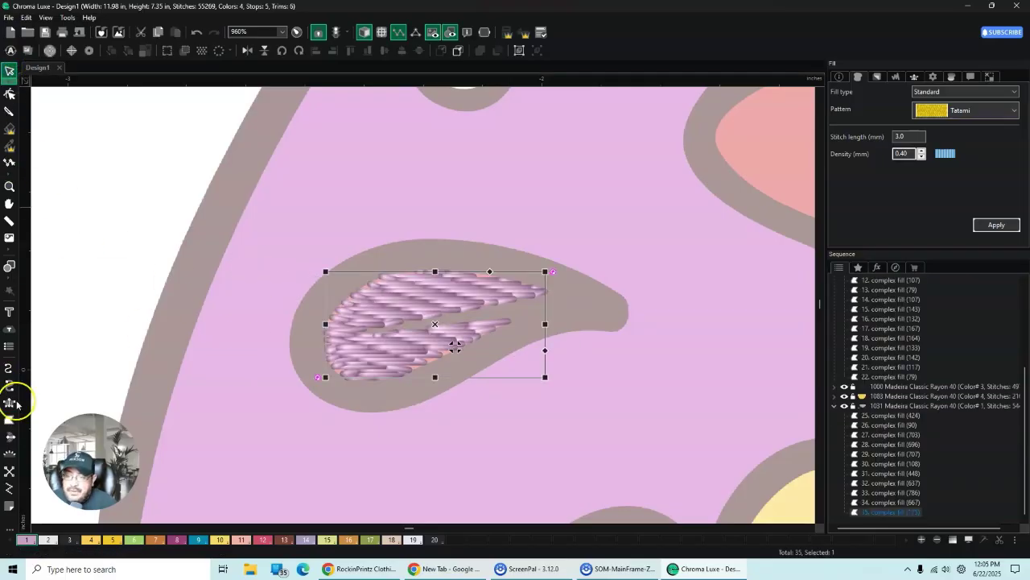
left_click(370, 248)
left_click(448, 236)
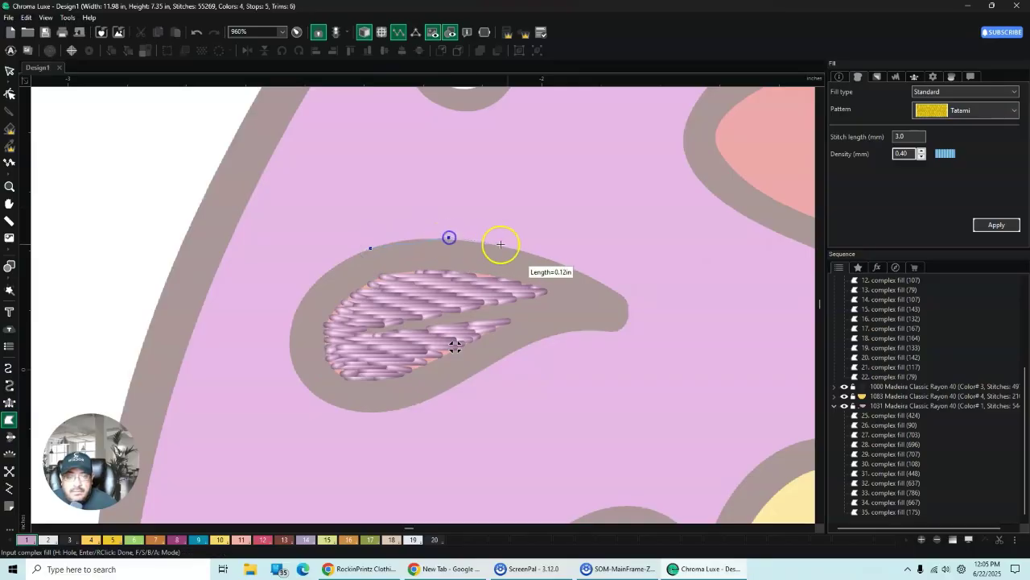
left_click(530, 252)
left_click(610, 288)
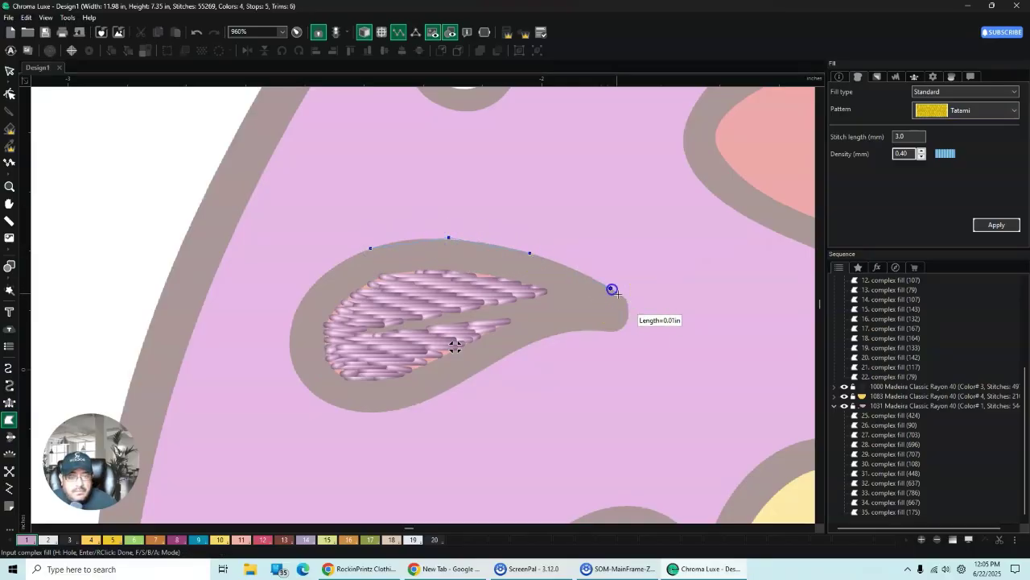
left_click(627, 299)
left_click(614, 334)
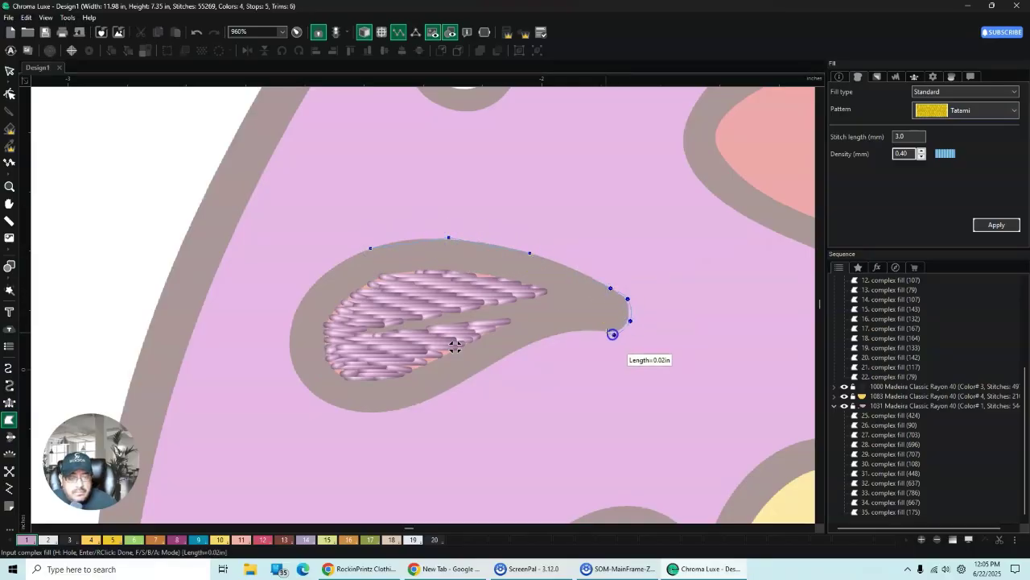
Step: Trace the grey border's lower edge from the narrow tip toward the teardrop's rounded left end
left_click(579, 332)
left_click(531, 344)
left_click(477, 373)
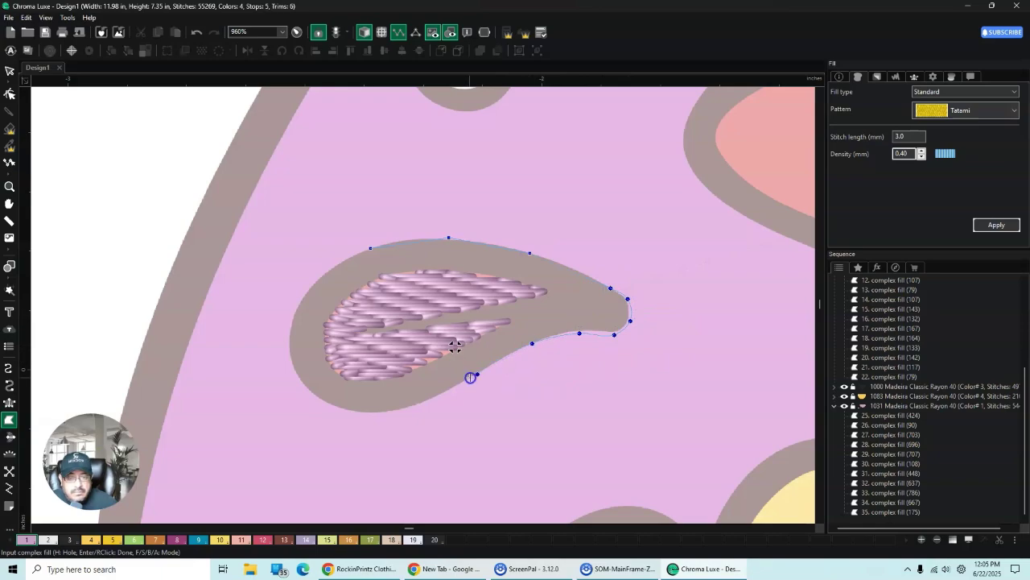
left_click(407, 409)
left_click(303, 381)
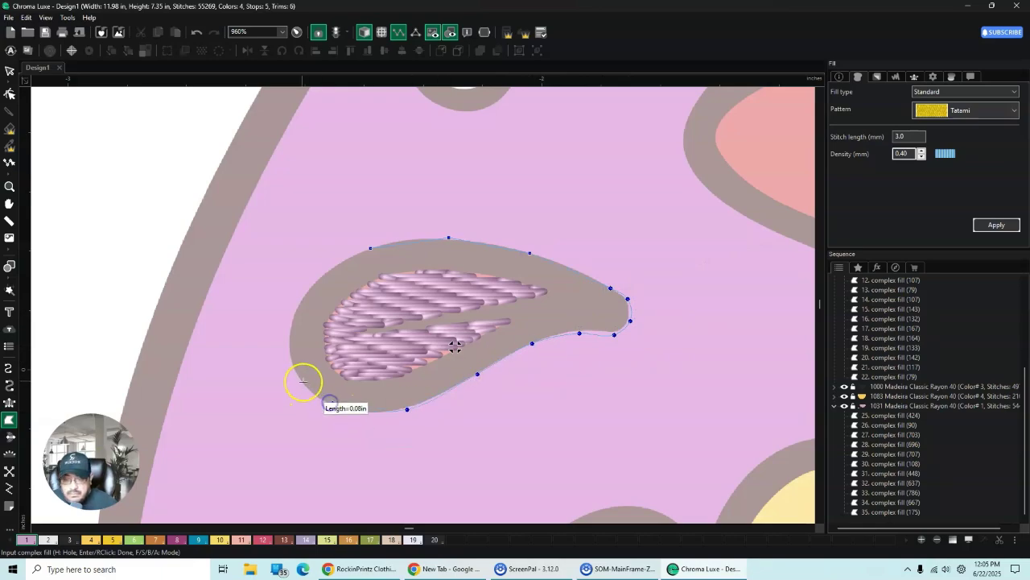
Step: Trace the border's rounded left end back to the starting point and complete the full teardrop complex fill
left_click(289, 346)
left_click(294, 308)
left_click(326, 272)
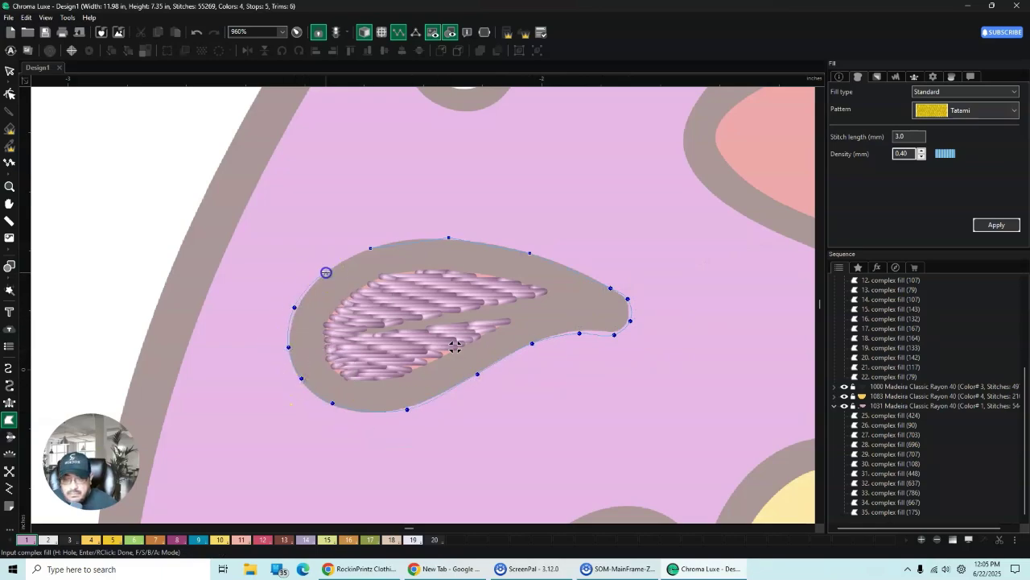
left_click(347, 257)
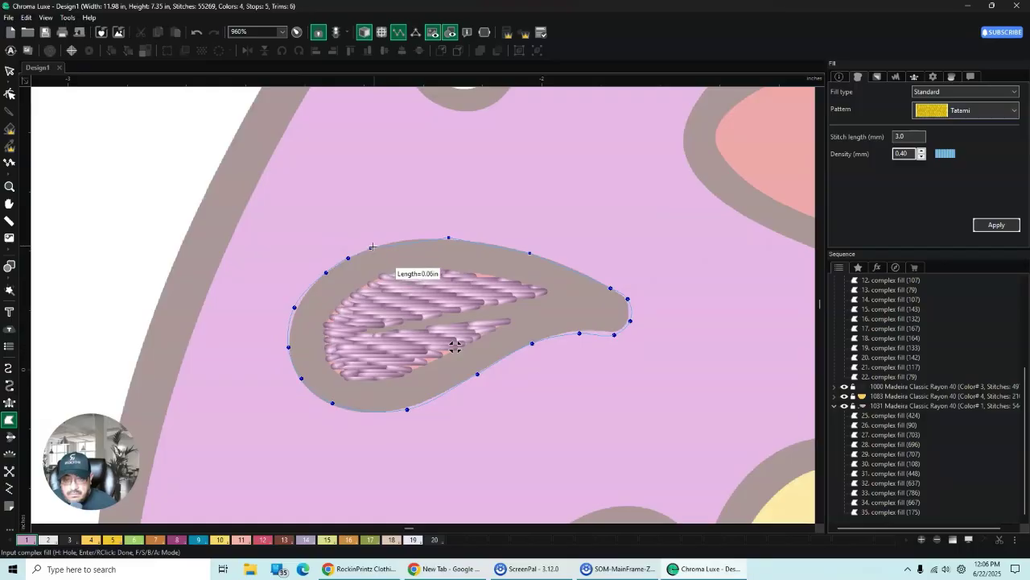
left_click(9, 71)
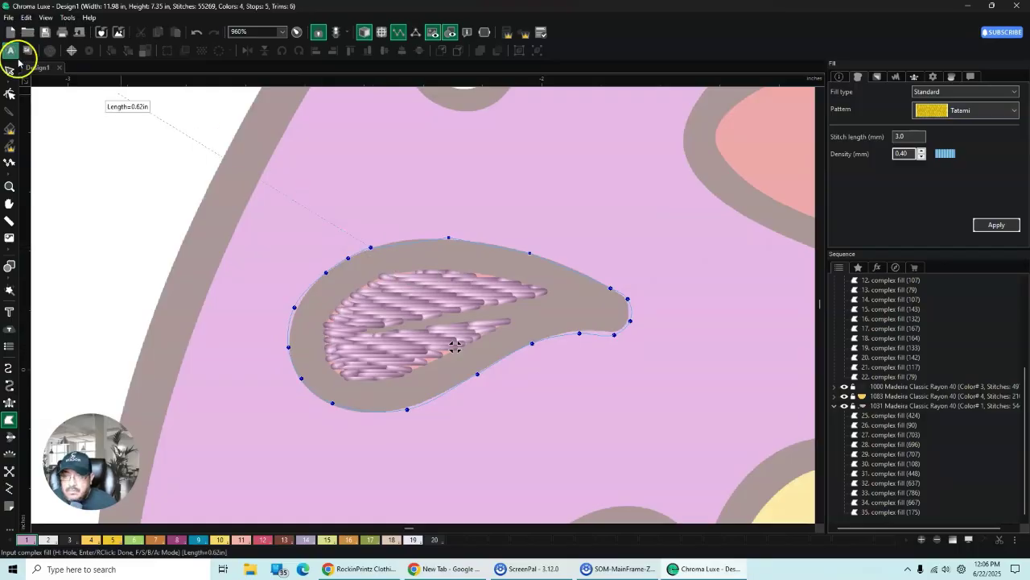
left_click(540, 345)
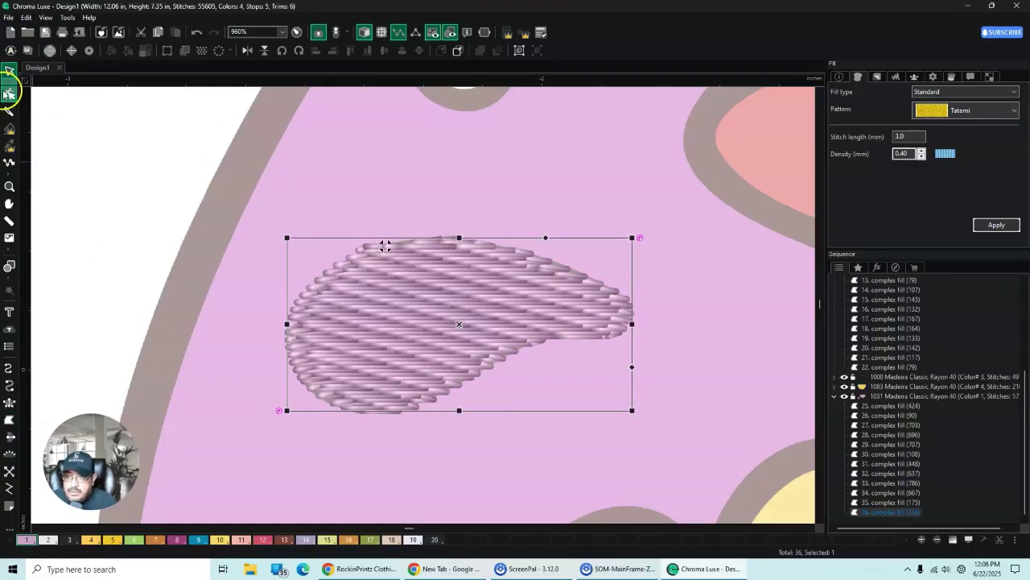
Step: Reorder the full teardrop fill to the beginning of the stitching sequence and deselect it
right_click(382, 305)
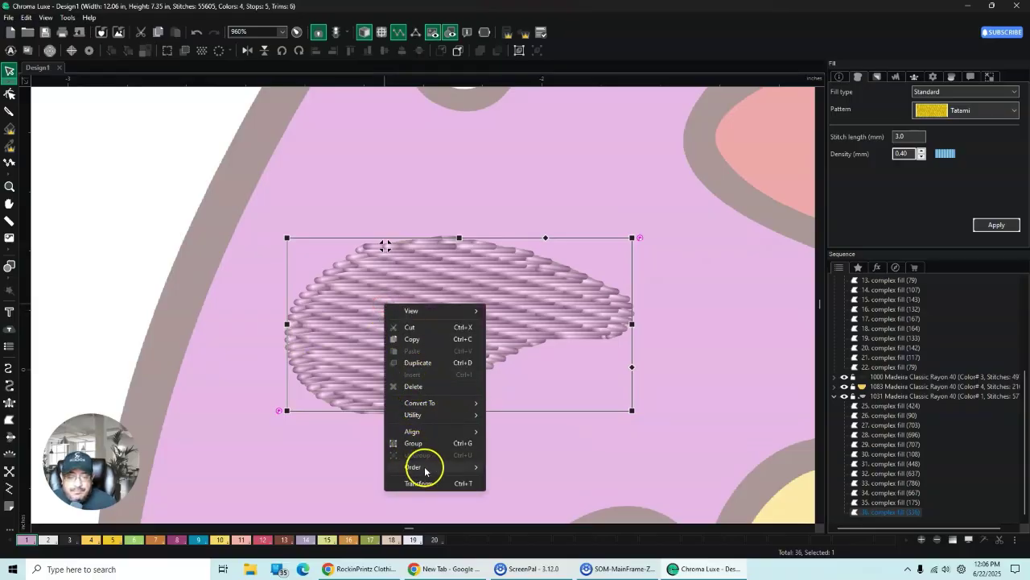
mouse_move(425, 471)
left_click(524, 467)
left_click(683, 318)
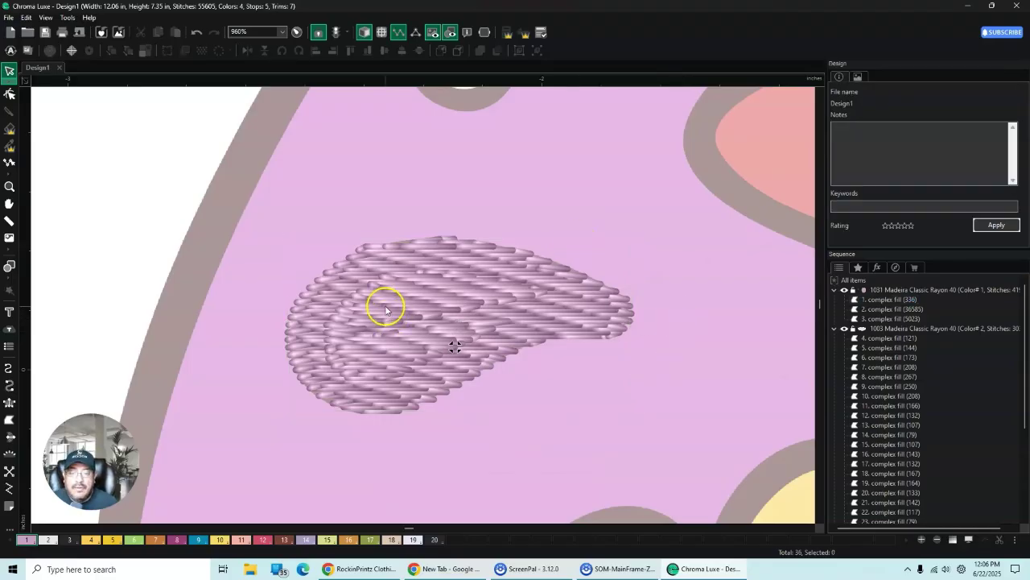
Step: Start a complex fill for the pink interior of the large teardrop above the left eye, tracing its upper edge toward the narrow tip
left_click(820, 519)
left_click(809, 529)
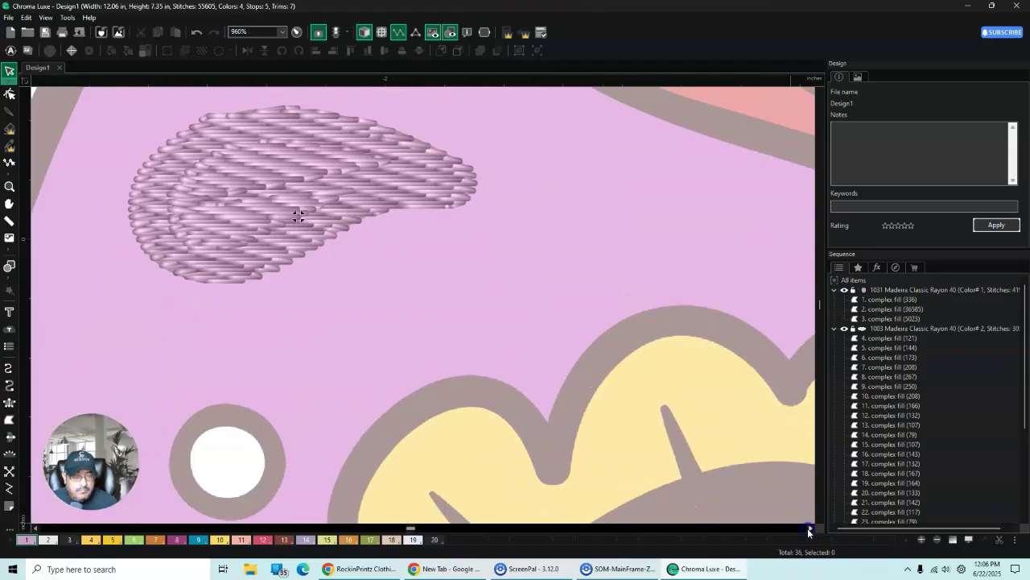
left_click(809, 529)
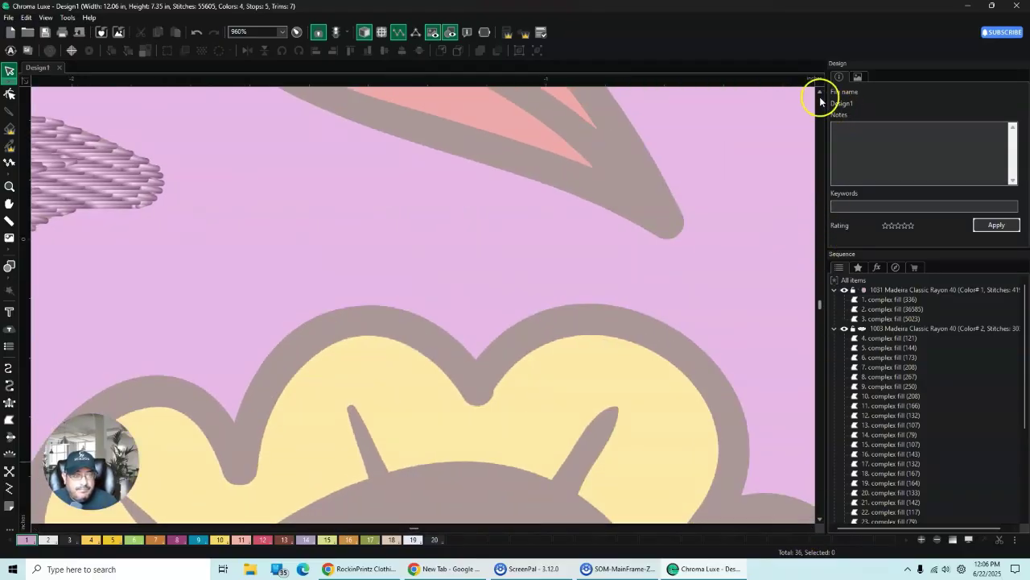
left_click(819, 92)
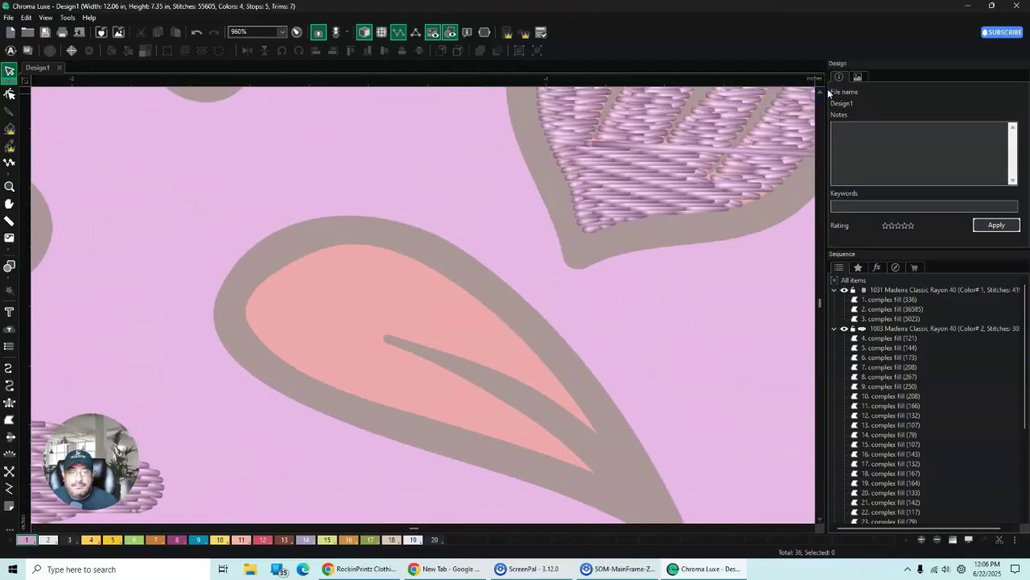
scroll(563, 278, "down", 8)
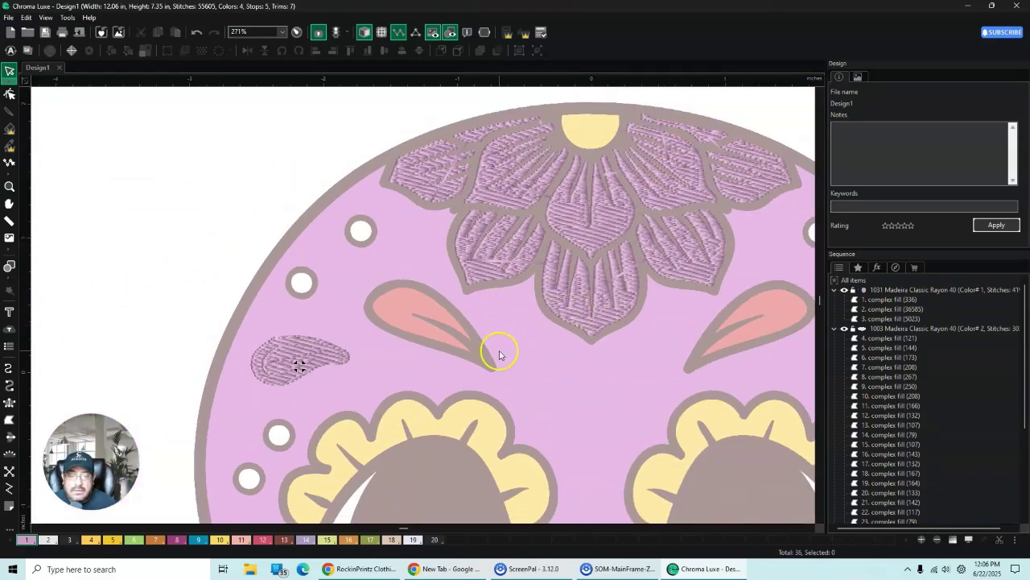
scroll(499, 354, "up", 3)
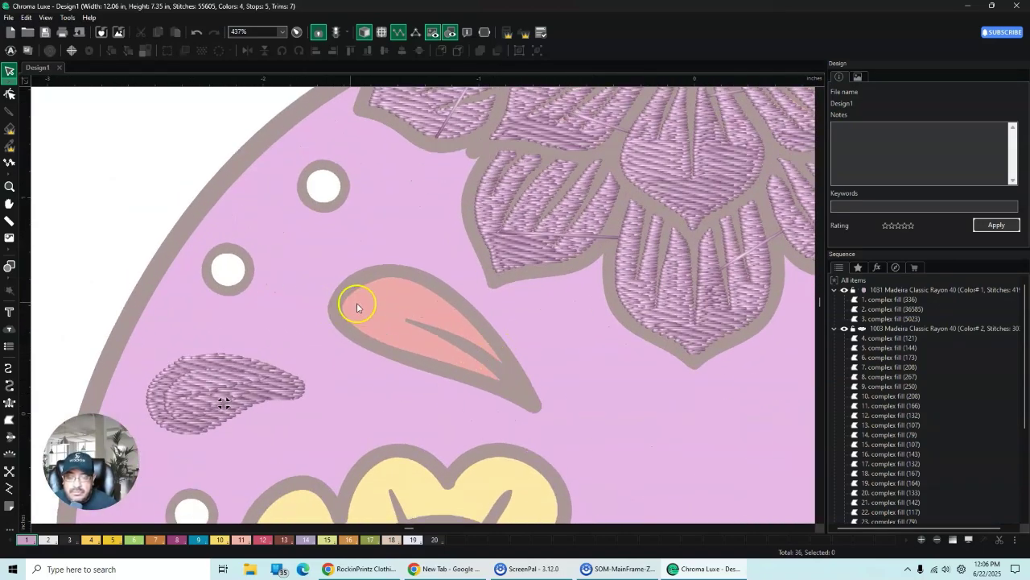
left_click(8, 419)
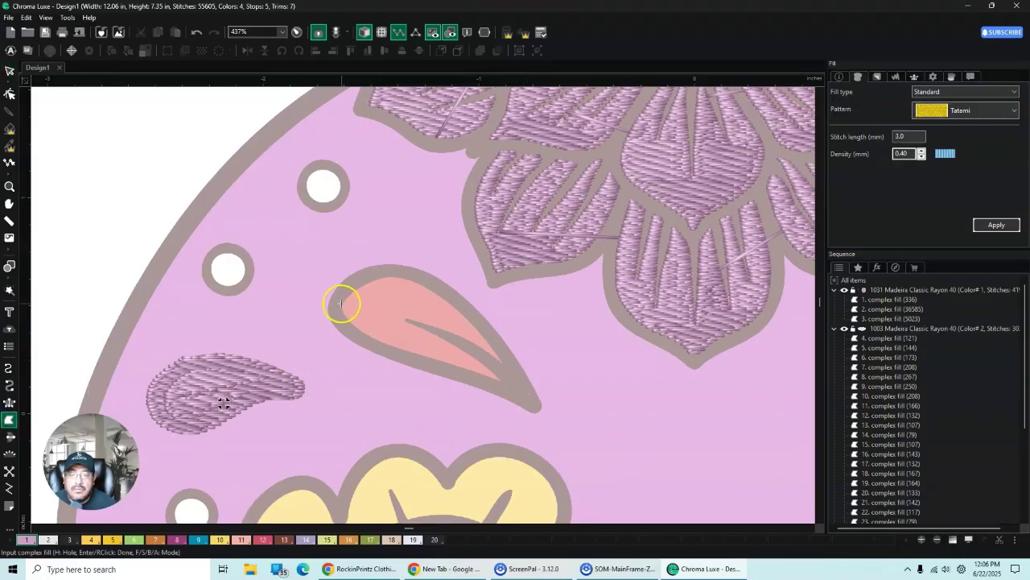
left_click(341, 303)
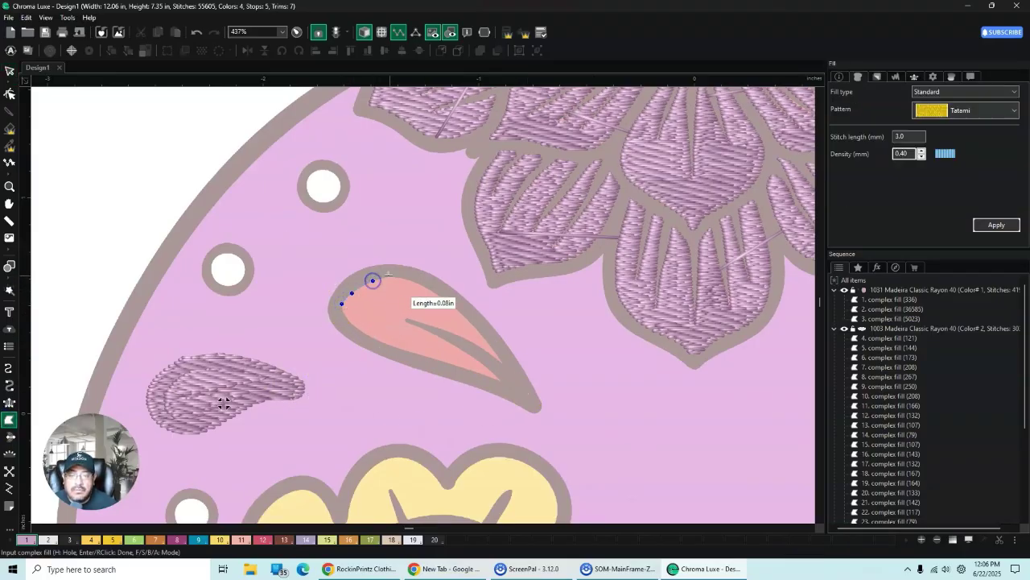
left_click(458, 310)
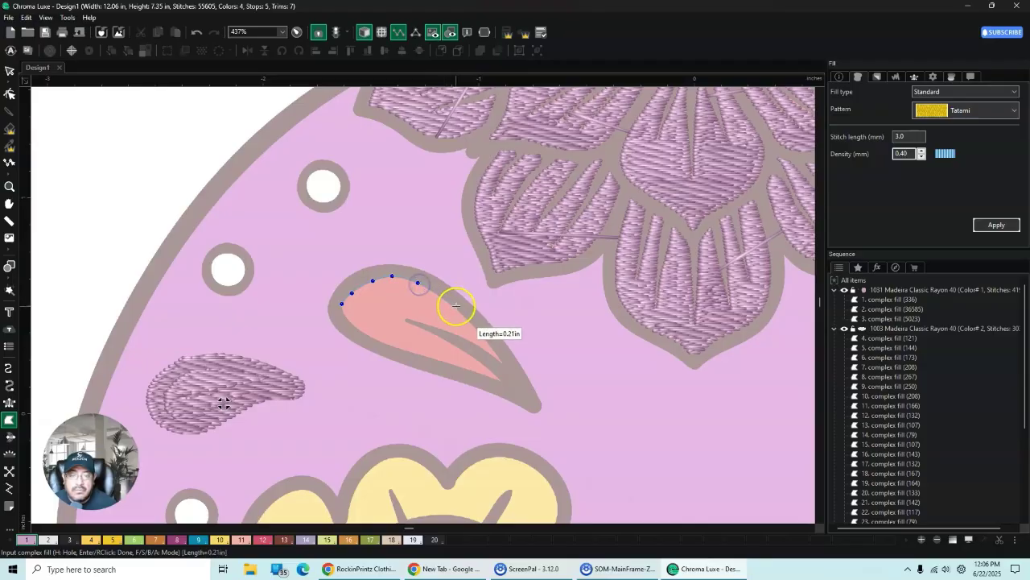
left_click(489, 343)
left_click(503, 367)
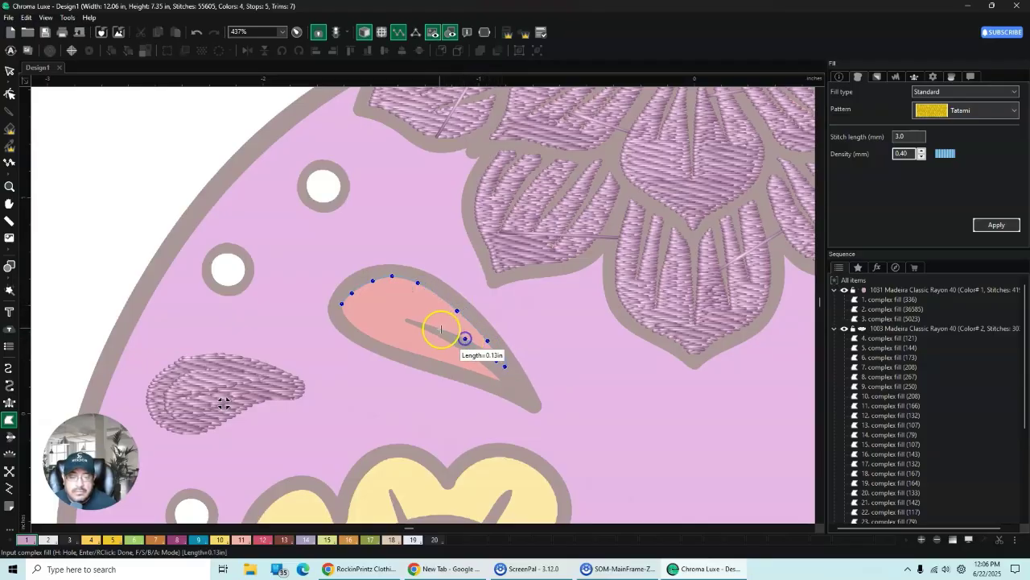
Step: Trace around the grey centre vein inside the large left teardrop and back out to the narrow lower tip
left_click(427, 322)
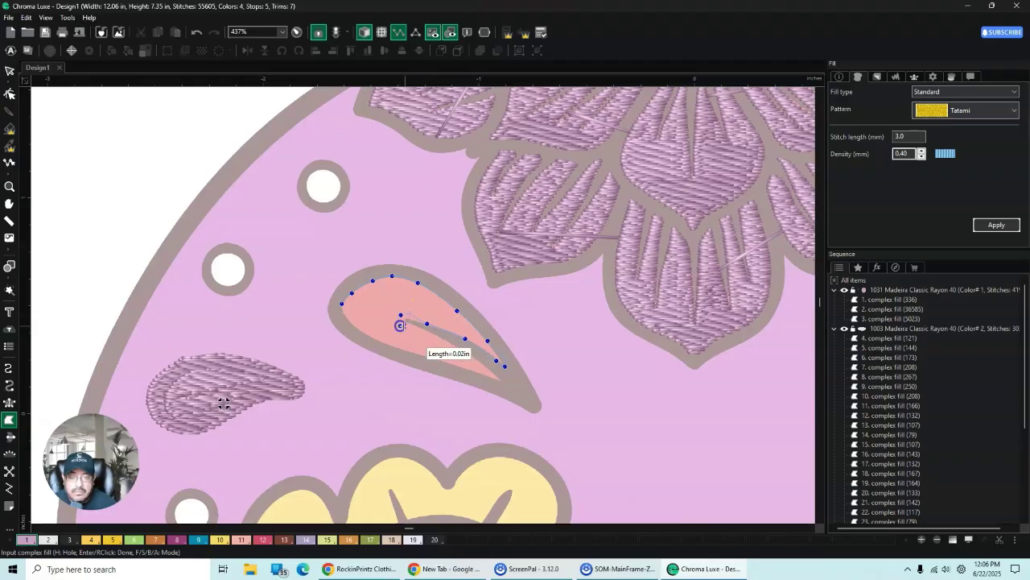
left_click(461, 350)
left_click(487, 365)
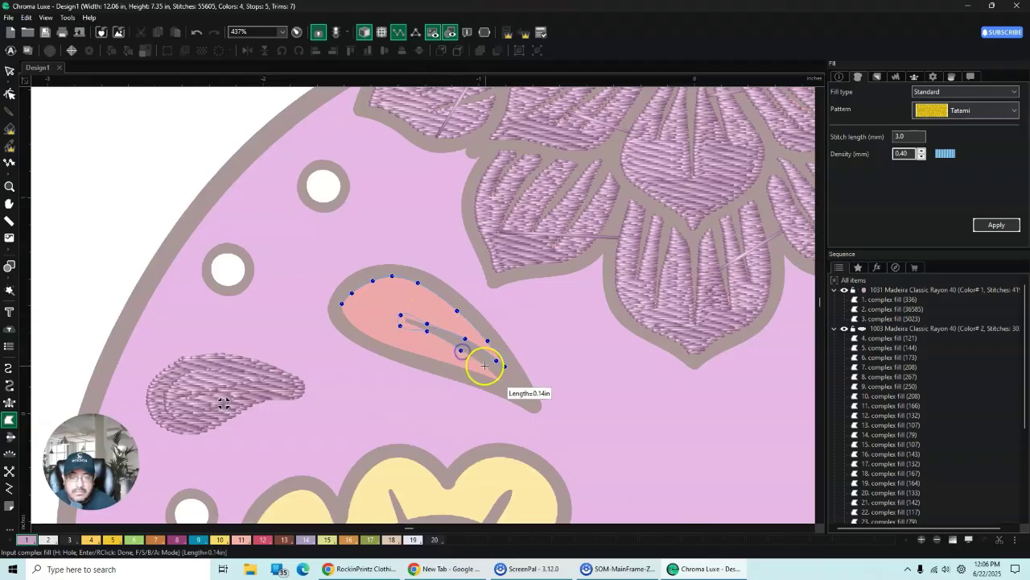
left_click(505, 367)
left_click(503, 383)
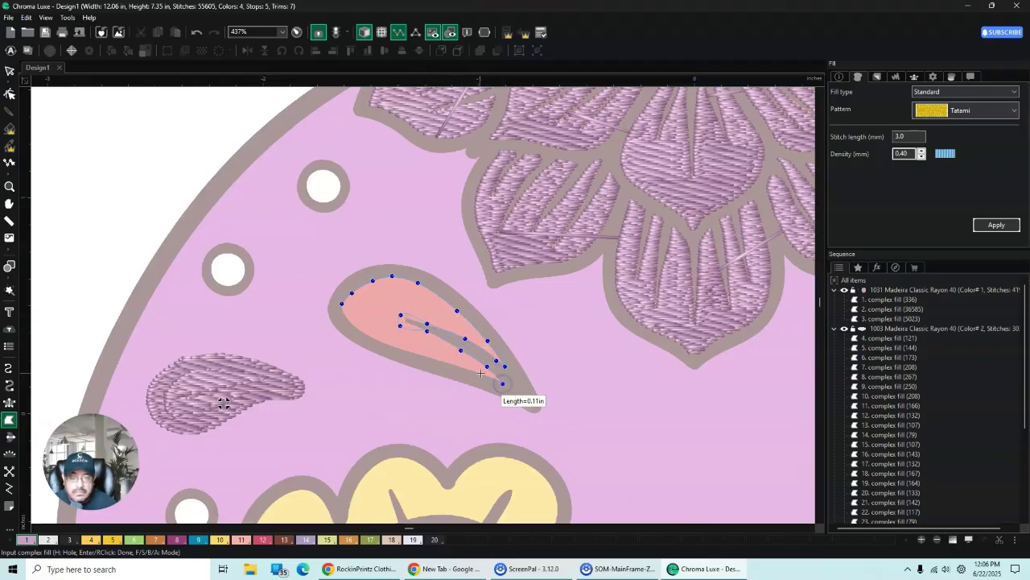
Step: Trace the pink interior's lower edge back to the starting point and complete the inner teardrop complex fill
left_click(432, 357)
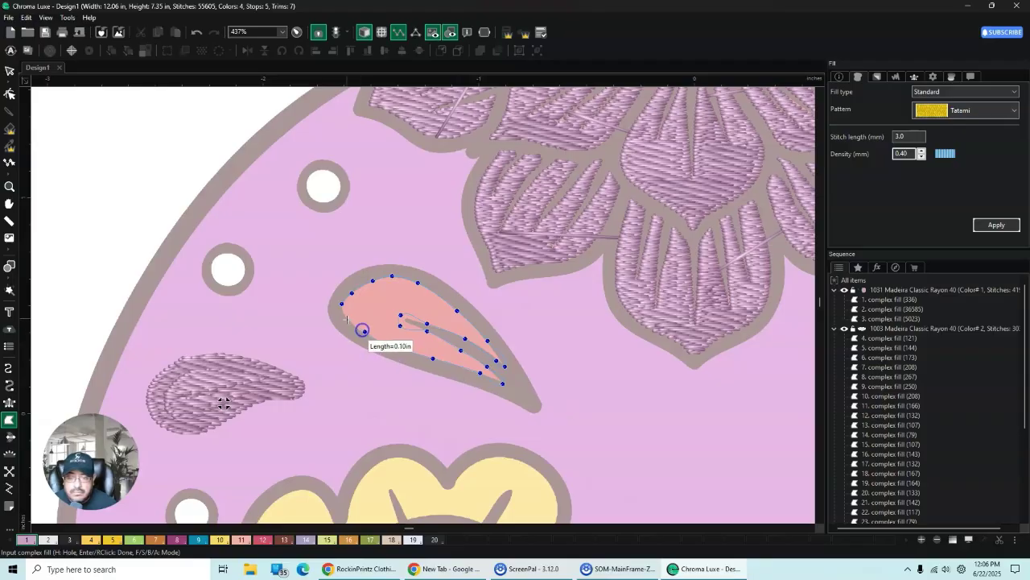
left_click(386, 345)
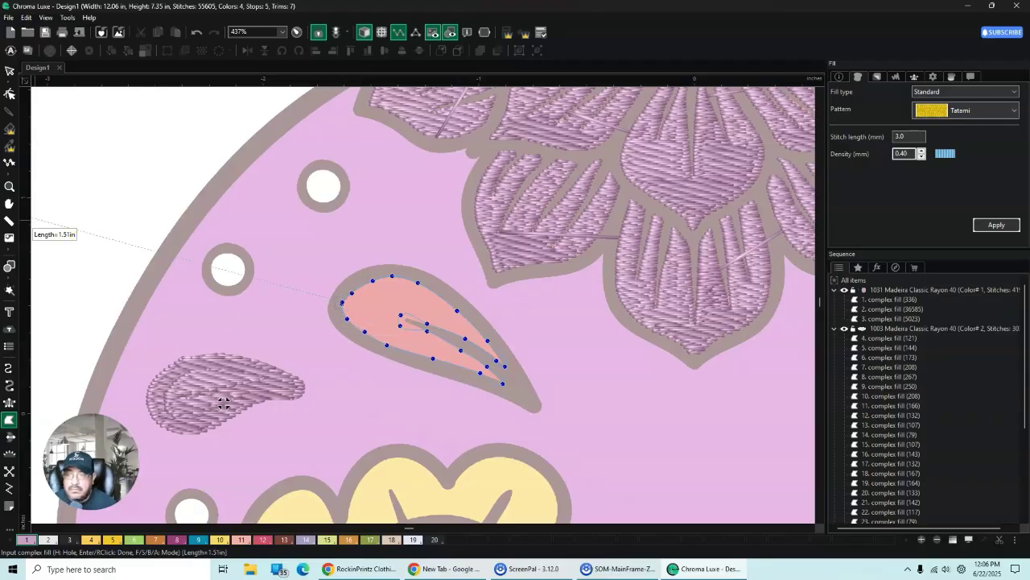
left_click(9, 72)
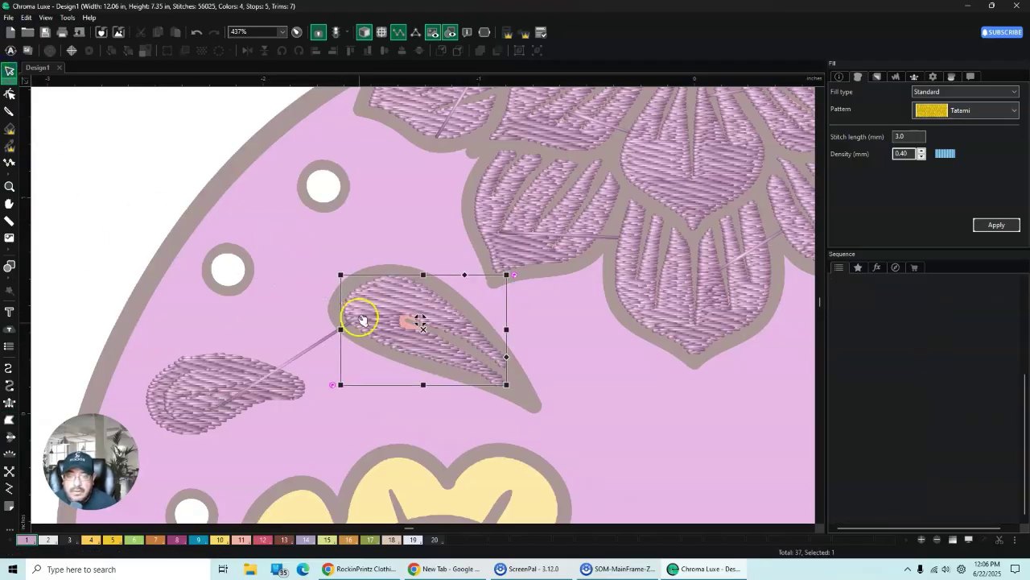
Step: Start another complex fill along the large left teardrop's outer grey border, tracing its upper edge down to the narrow tip
left_click(9, 419)
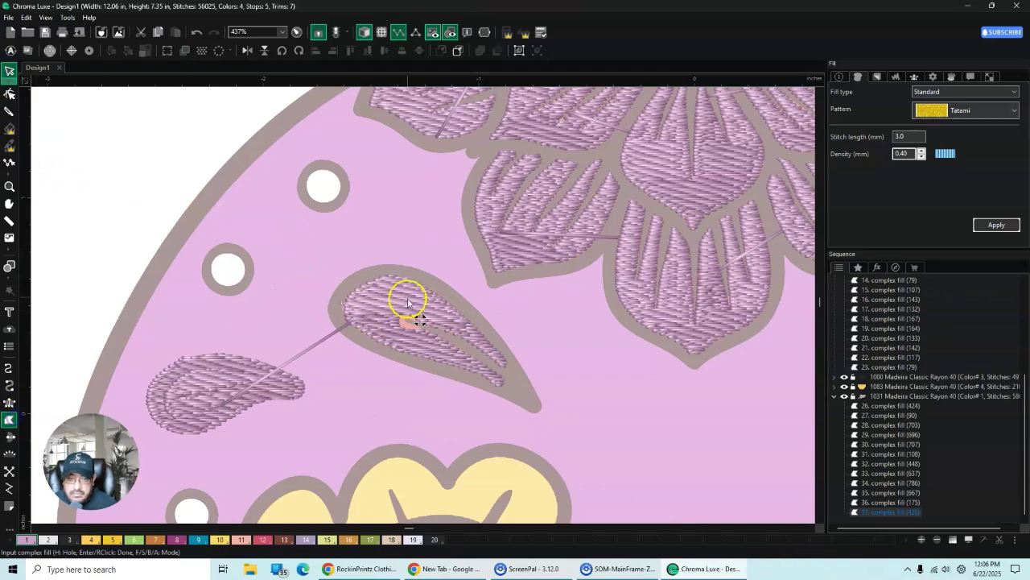
left_click(413, 267)
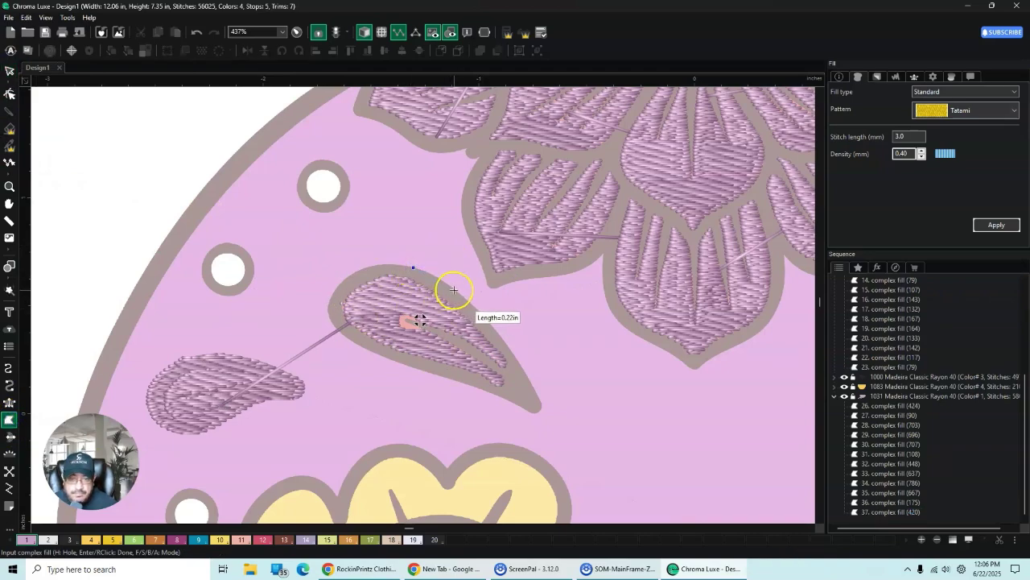
left_click(454, 289)
left_click(485, 317)
left_click(514, 354)
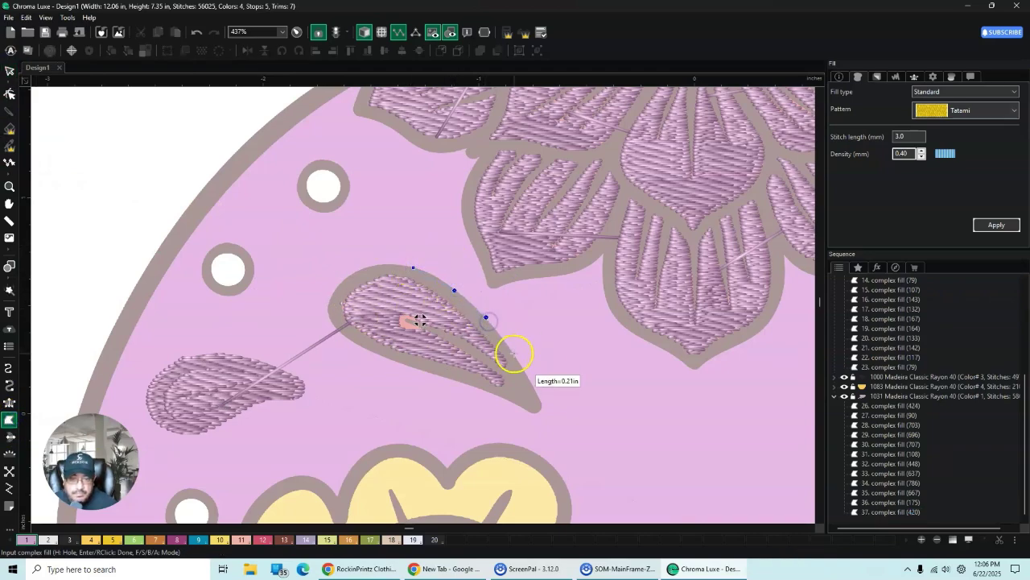
left_click(535, 394)
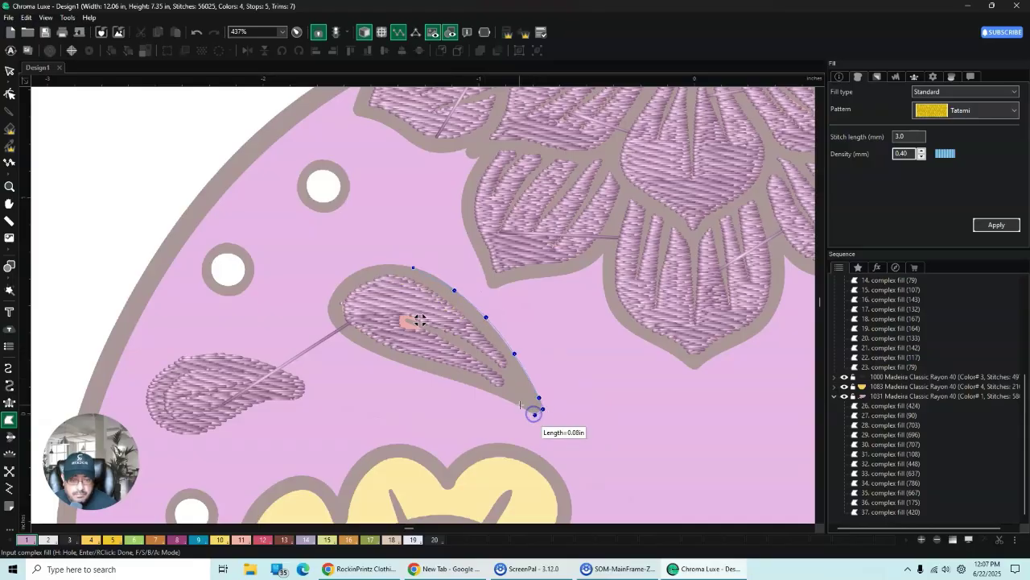
Step: Trace the outer border around the narrow tip and along its lower edge toward the rounded end
left_click(535, 413)
left_click(519, 405)
left_click(474, 389)
left_click(406, 368)
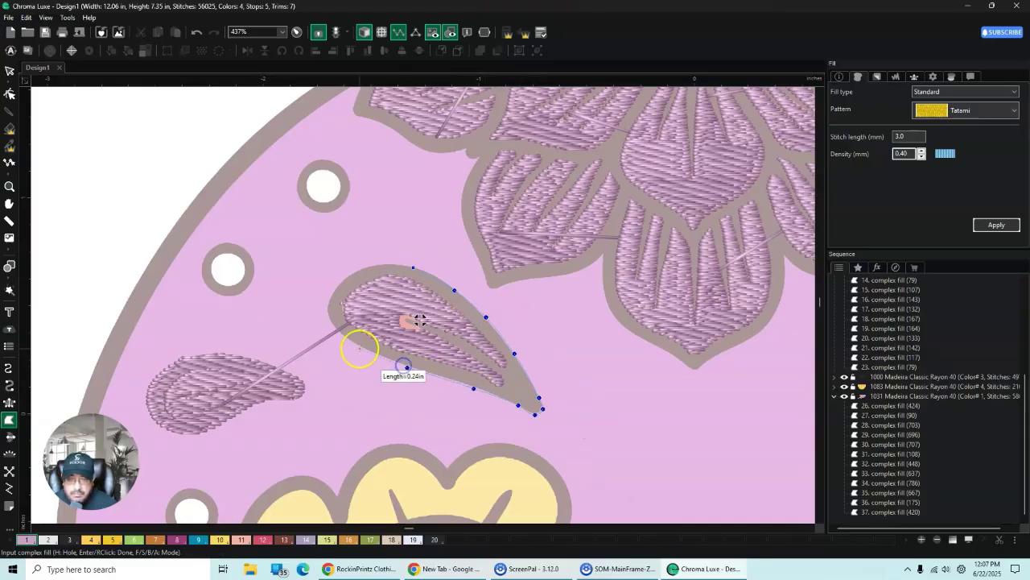
Step: Trace the border's rounded left end up to the starting point and complete the full teardrop complex fill
left_click(335, 329)
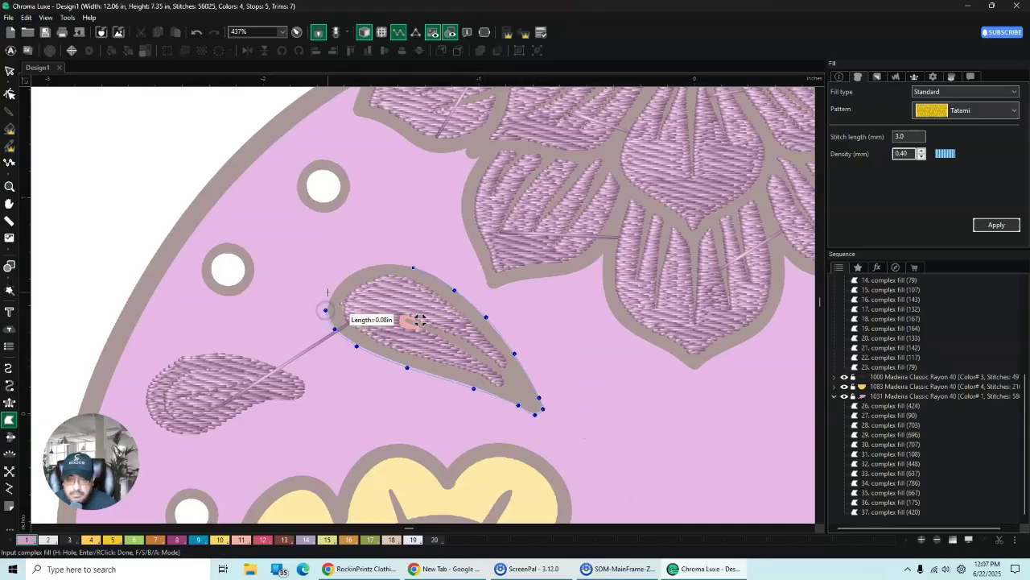
left_click(329, 290)
left_click(350, 274)
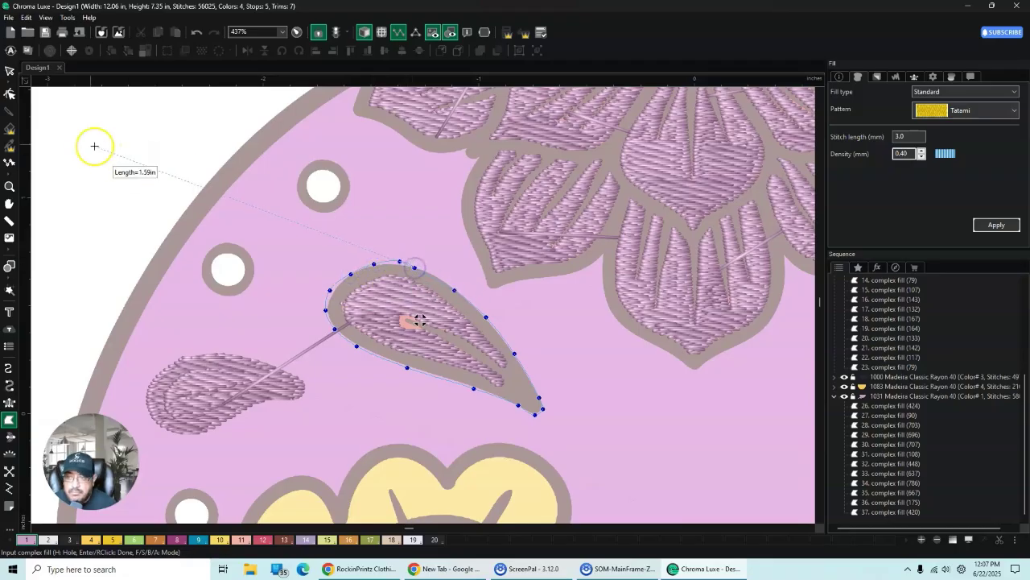
left_click(10, 71)
Step: Reorder the large left teardrop's full fill to the beginning of the stitching sequence
scroll(587, 397, "down", 2)
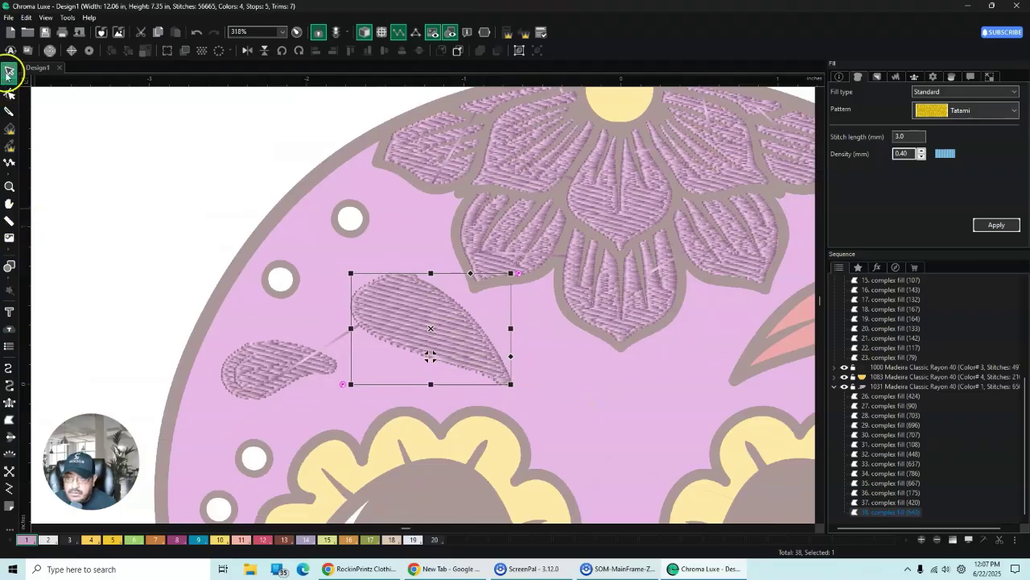
right_click(429, 325)
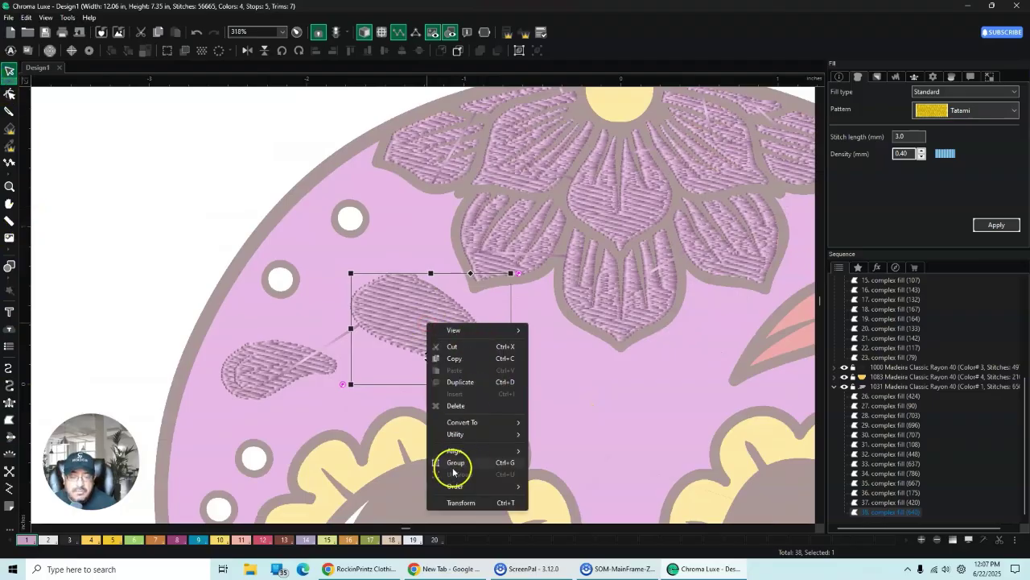
left_click(531, 486)
left_click(635, 424)
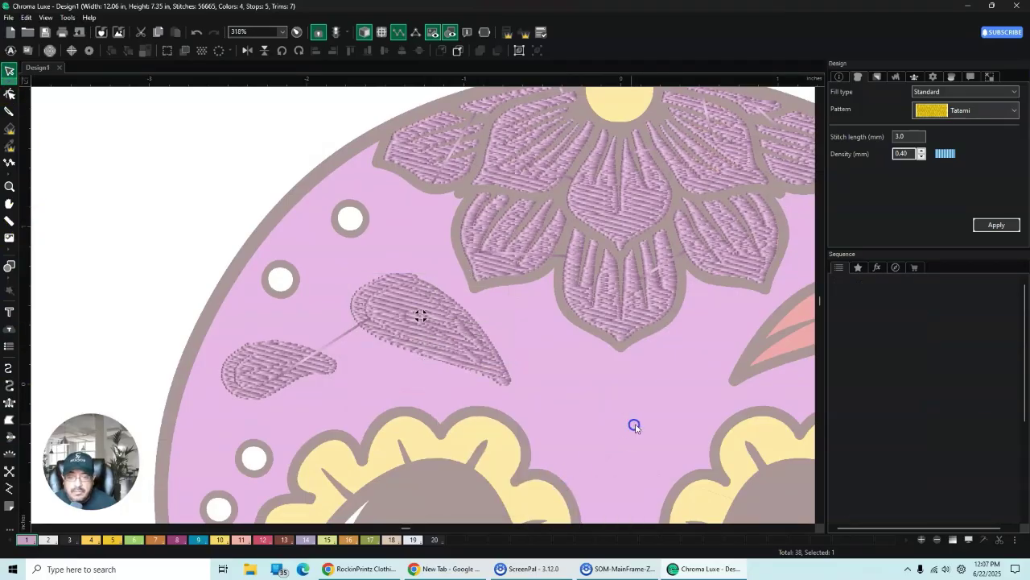
Step: Start a complex fill for the pink interior of the small teardrop above the right eye, tracing its upper edge from the narrow left tip
left_click(810, 529)
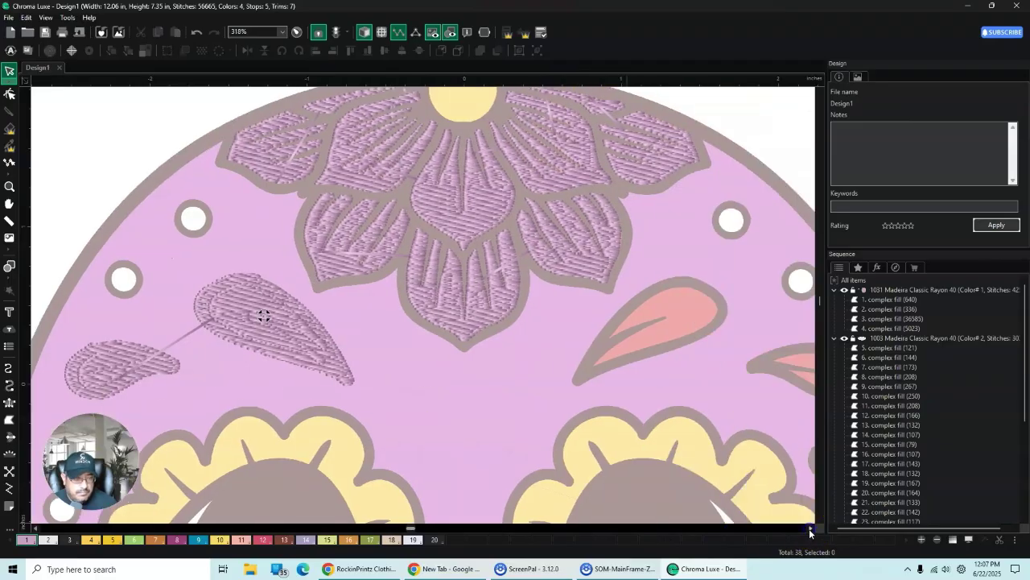
scroll(570, 391, "up", 5)
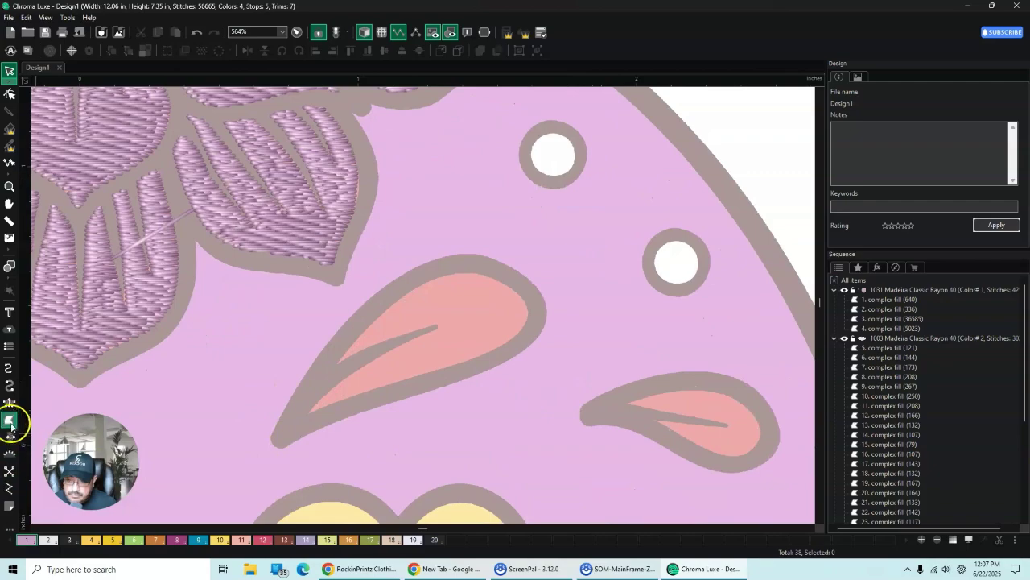
left_click(10, 424)
scroll(813, 516, "up", 6)
left_click(812, 529)
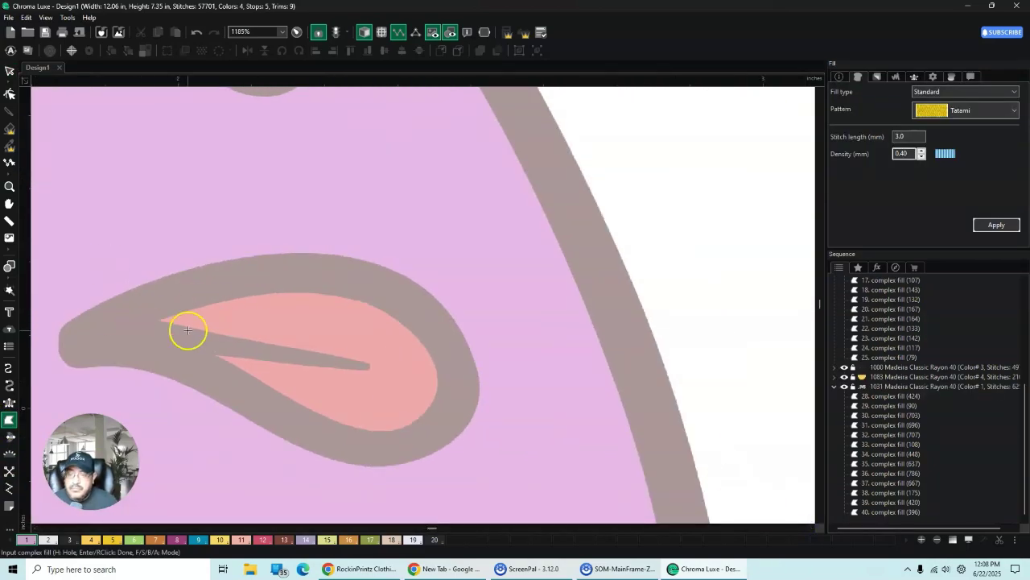
left_click(160, 320)
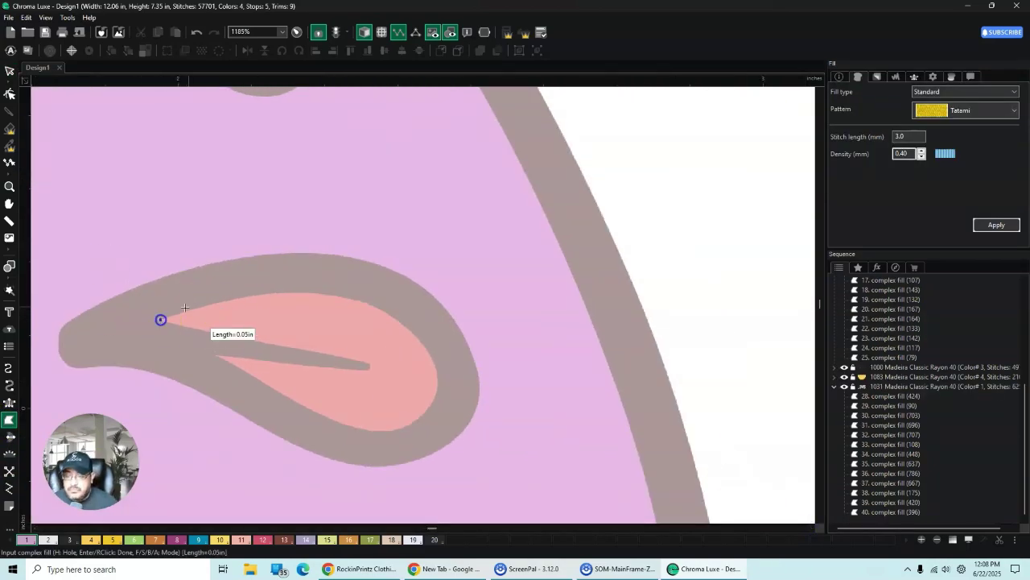
left_click(209, 303)
left_click(266, 292)
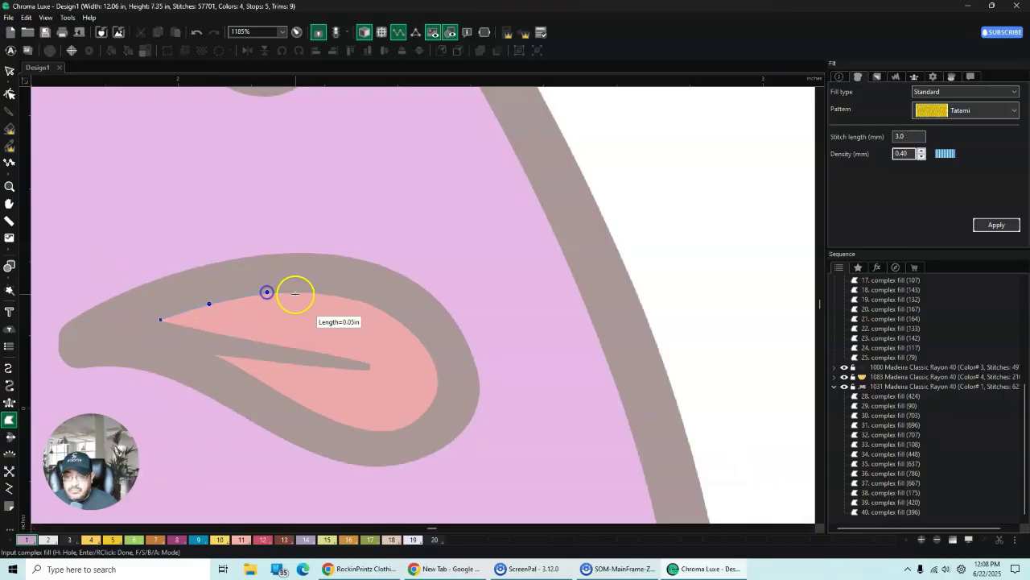
left_click(337, 296)
left_click(399, 319)
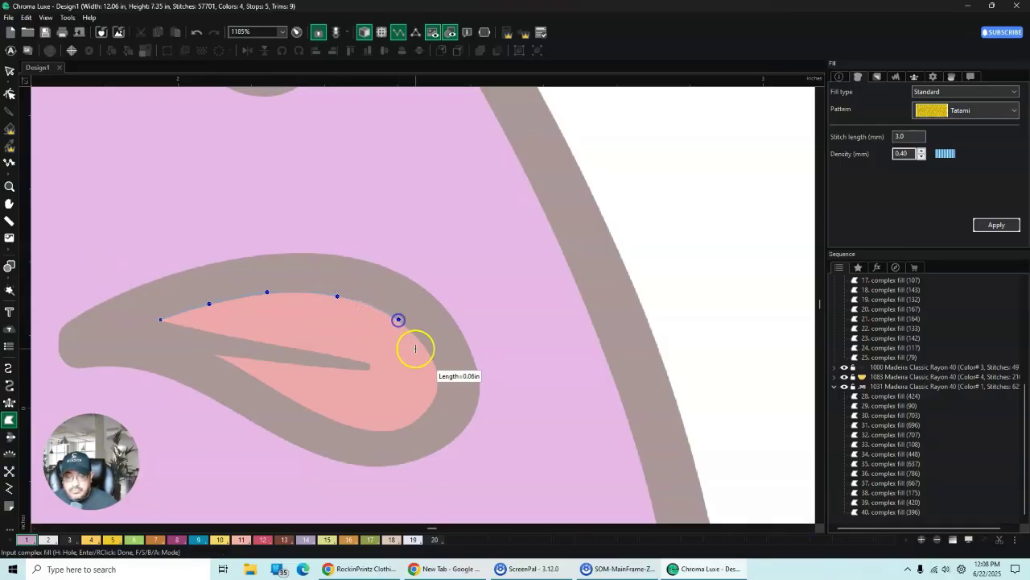
Step: Trace the pink interior's rounded right end and around to the start of its lower edge
left_click(427, 351)
left_click(439, 379)
left_click(432, 408)
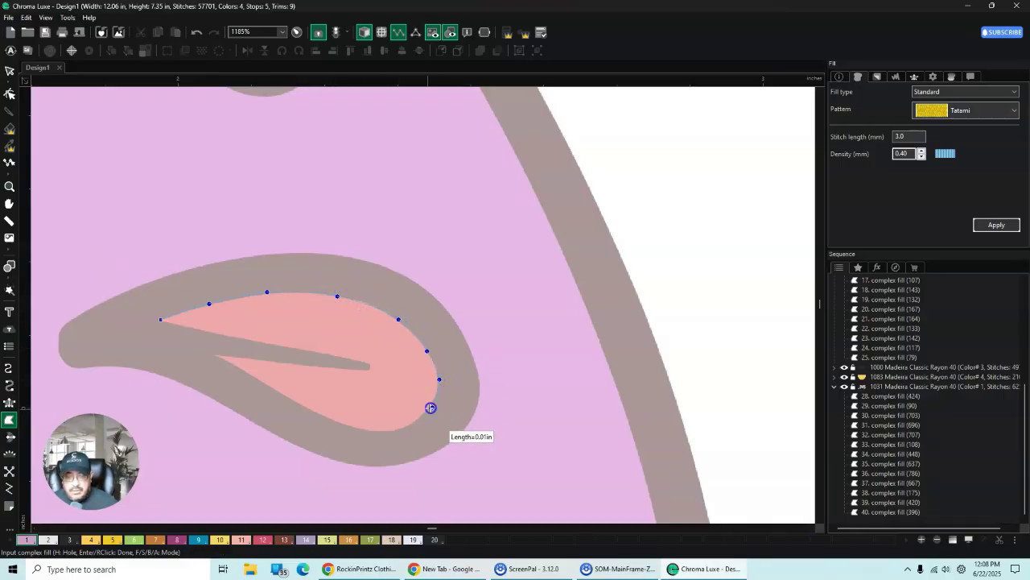
left_click(414, 425)
left_click(343, 421)
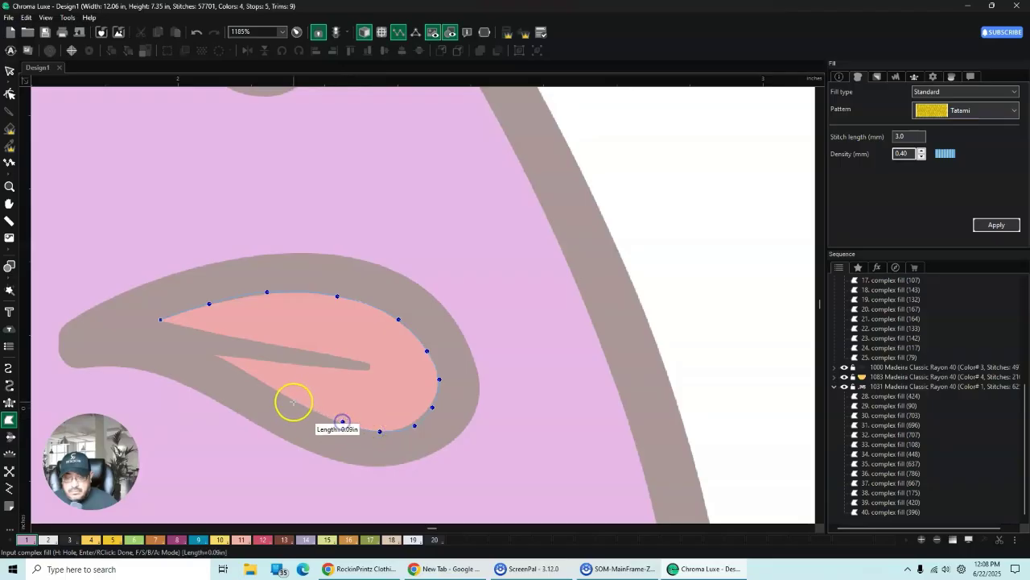
Step: Trace the pink interior's lower edge and around the central grey sliver back to the narrow tip, completing its complex fill
left_click(294, 401)
left_click(213, 354)
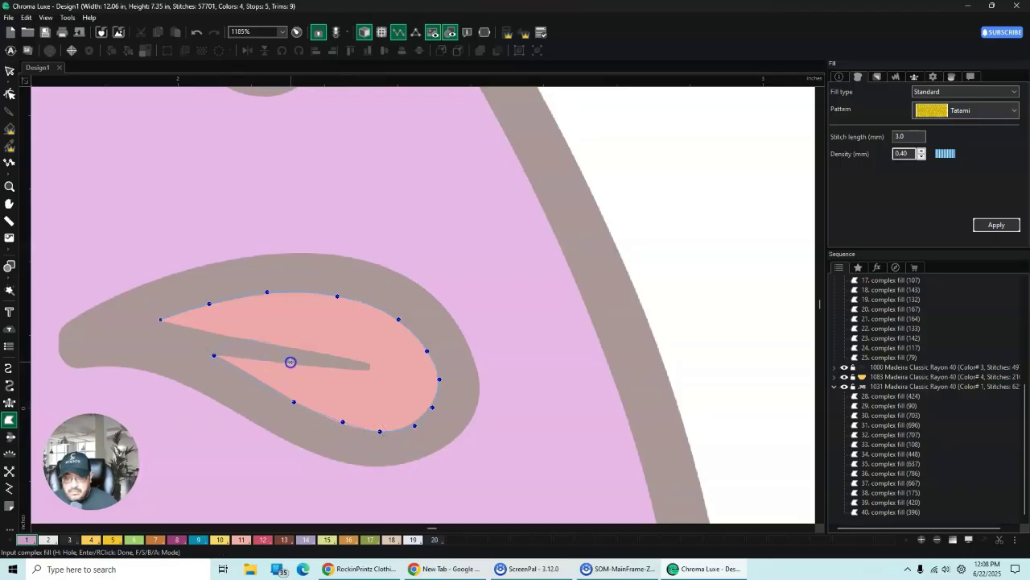
left_click(290, 363)
left_click(372, 368)
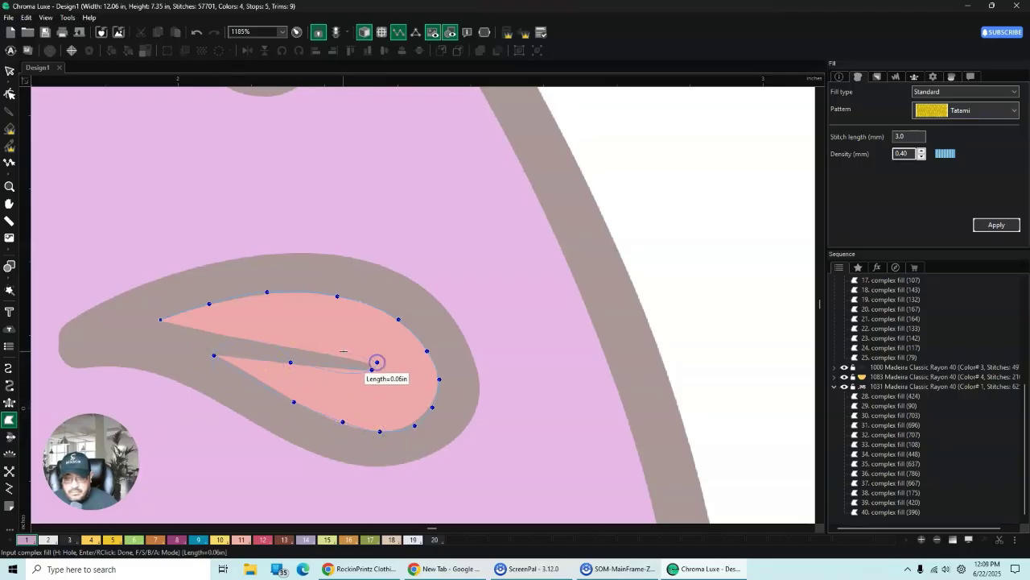
left_click(377, 363)
left_click(342, 352)
left_click(279, 343)
left_click(222, 332)
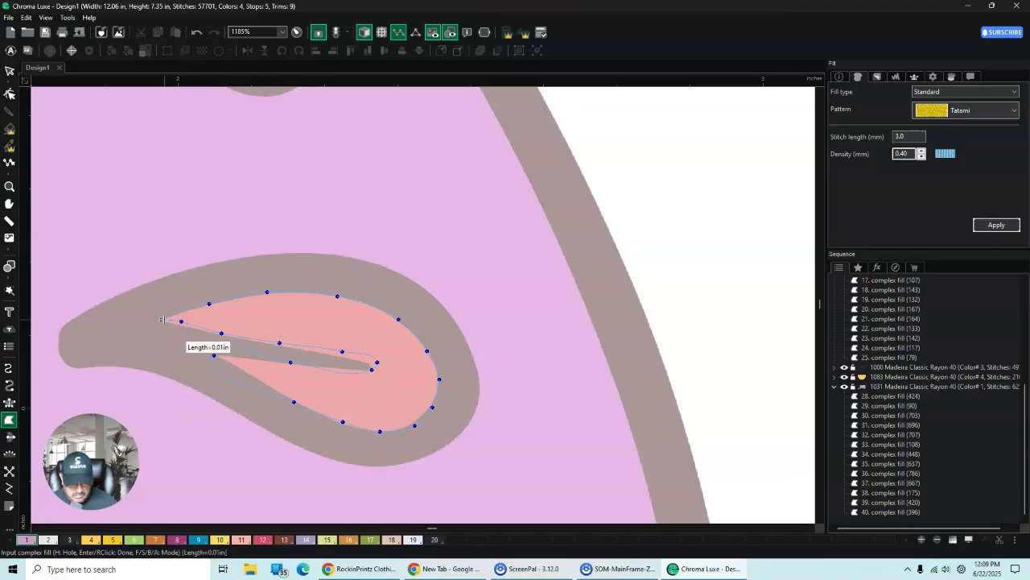
left_click(9, 72)
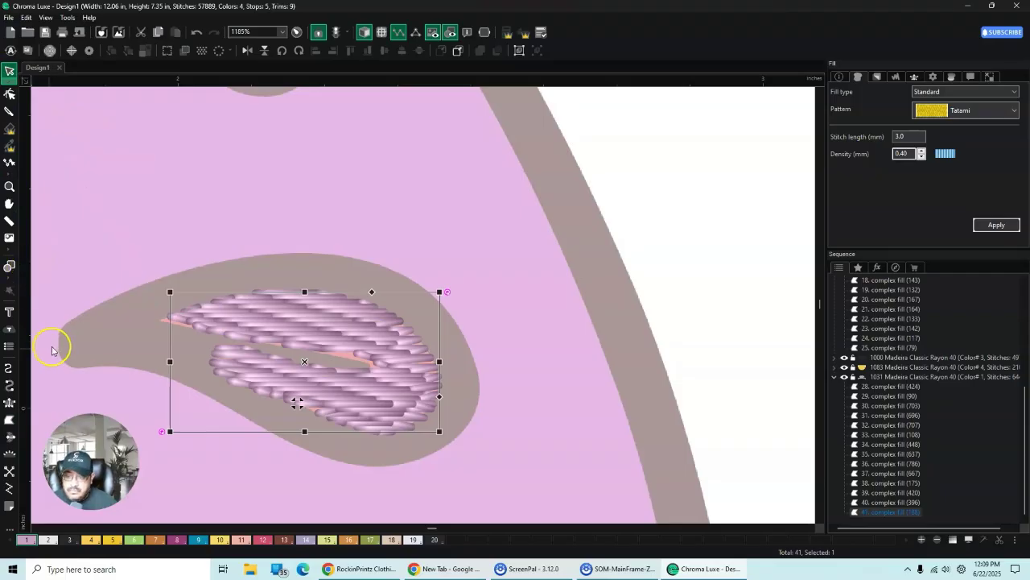
Step: Start a complex fill for the whole small teardrop above the right eye, tracing the grey border's upper edge from its left end
left_click(10, 419)
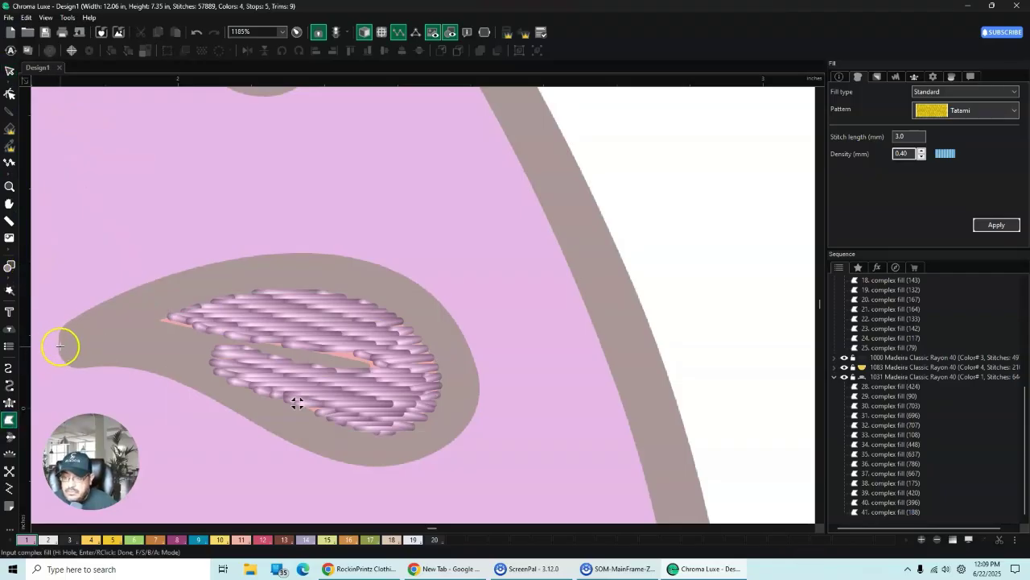
left_click(59, 346)
left_click(58, 331)
left_click(93, 305)
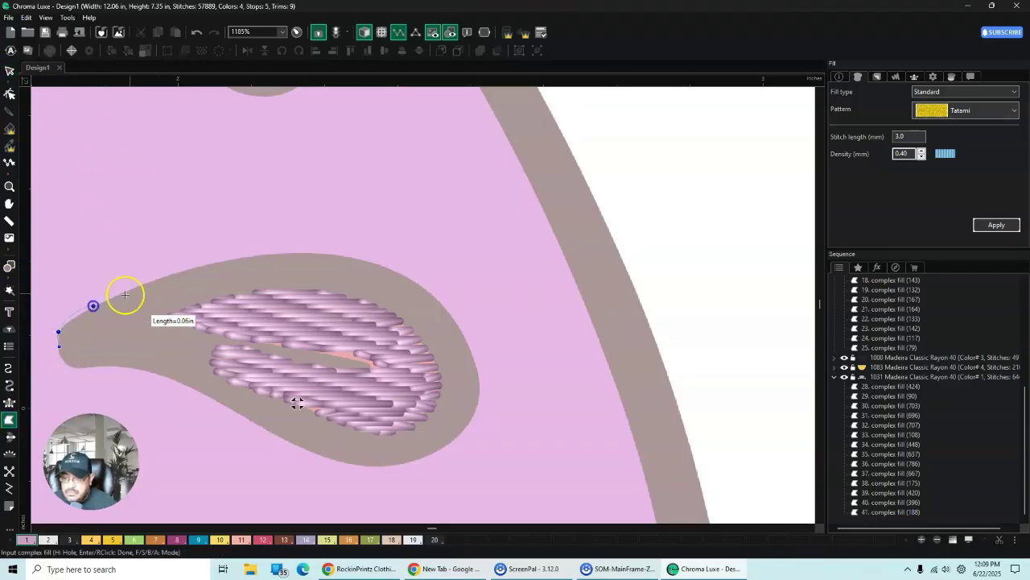
left_click(261, 254)
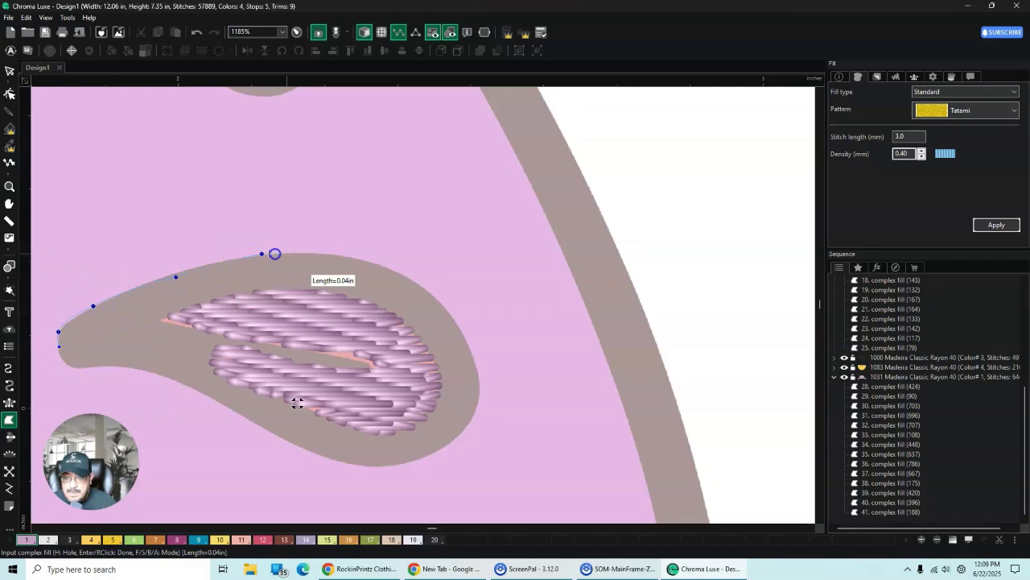
left_click(353, 257)
left_click(434, 298)
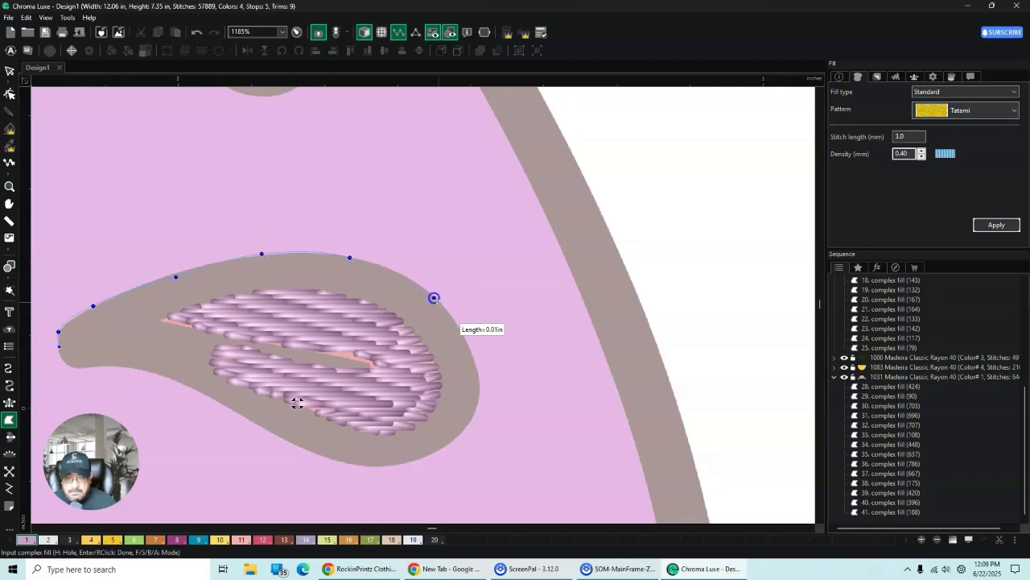
Step: Trace the grey border around the small teardrop's rounded right end to its lowest point
left_click(473, 353)
left_click(481, 394)
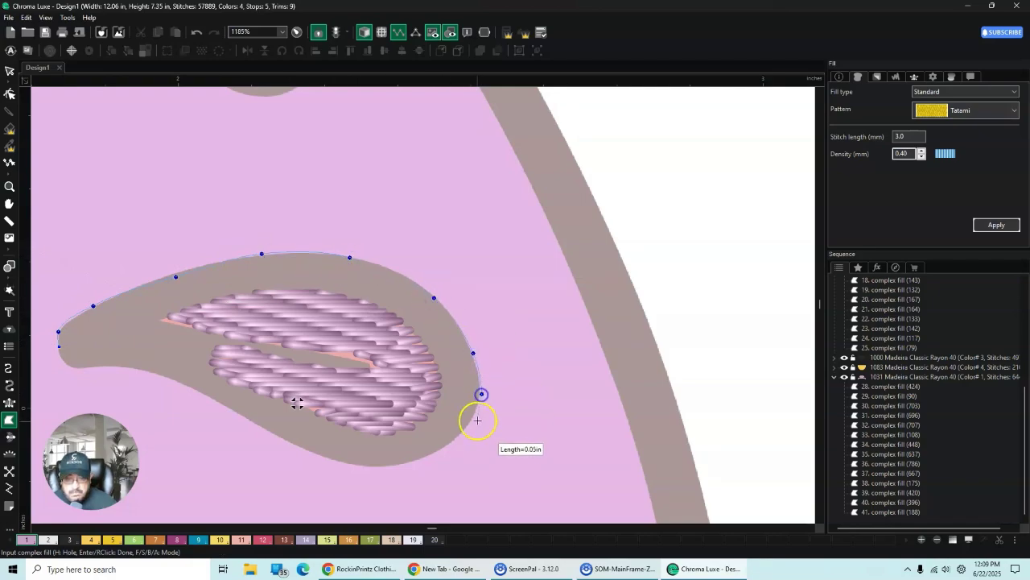
left_click(463, 432)
left_click(426, 455)
left_click(379, 468)
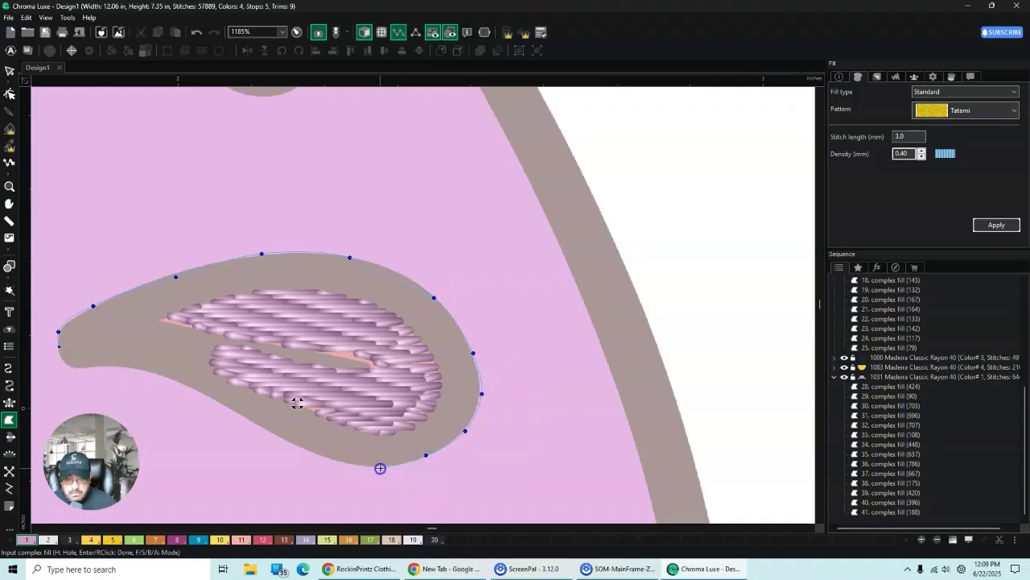
Step: Trace the border's lower edge and blunt left end to the starting point, completing the small teardrop's full complex fill
left_click(318, 455)
left_click(247, 418)
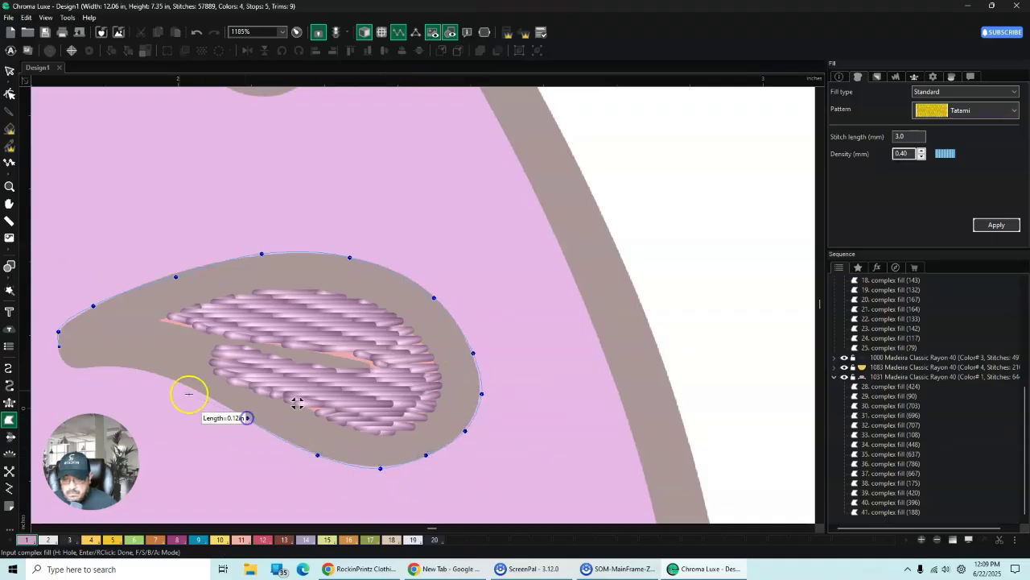
left_click(168, 377)
left_click(109, 367)
left_click(75, 368)
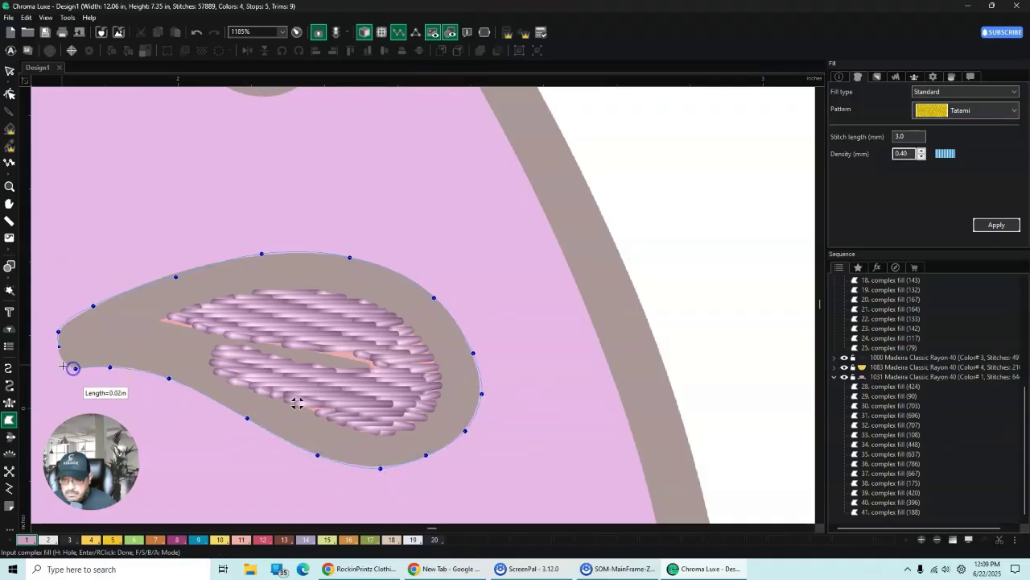
left_click(61, 359)
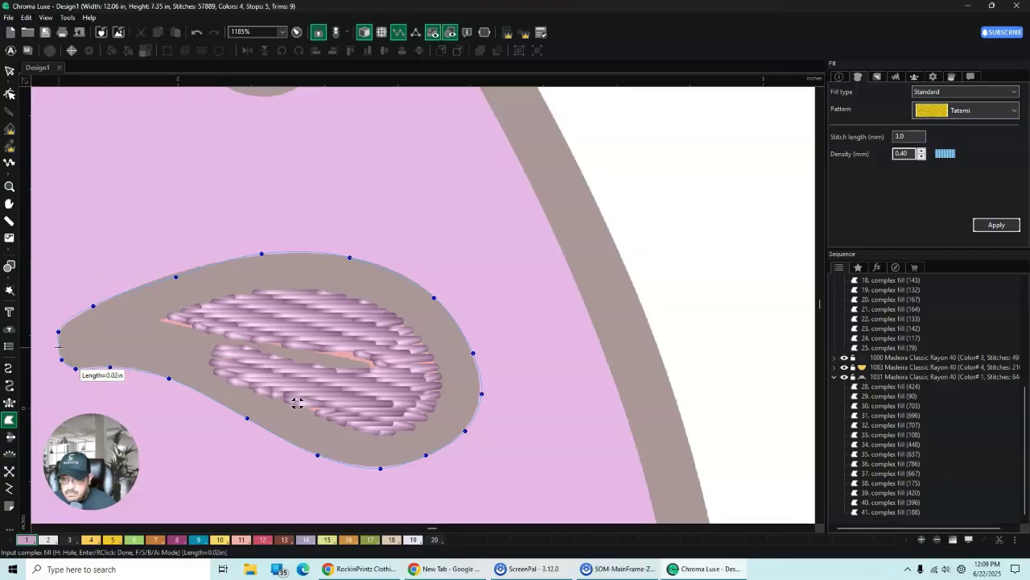
left_click(9, 71)
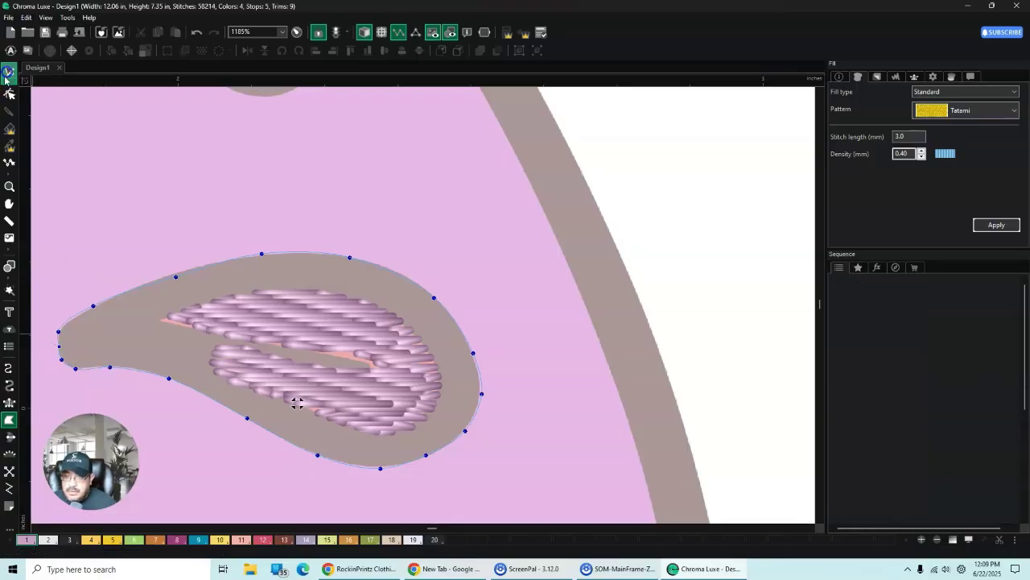
left_click(7, 326)
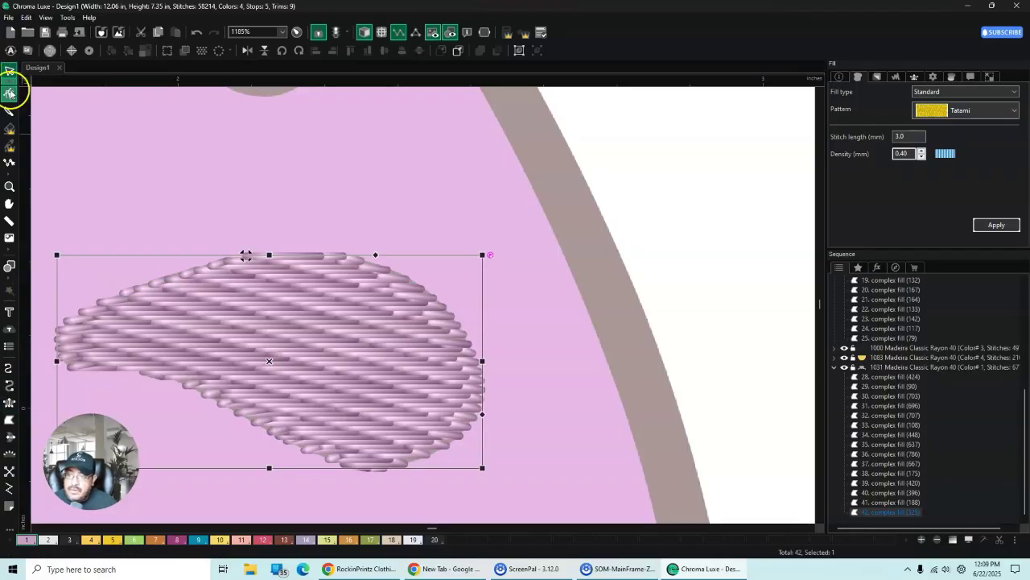
Step: Send the small teardrop's full fill to the back of the stitching order
left_click(9, 94)
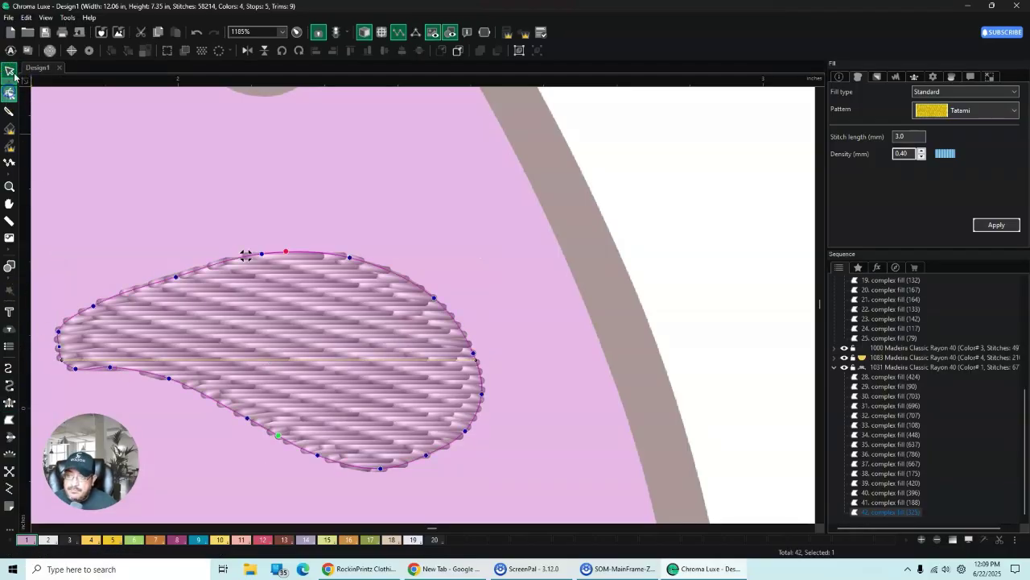
right_click(295, 287)
mouse_move(346, 446)
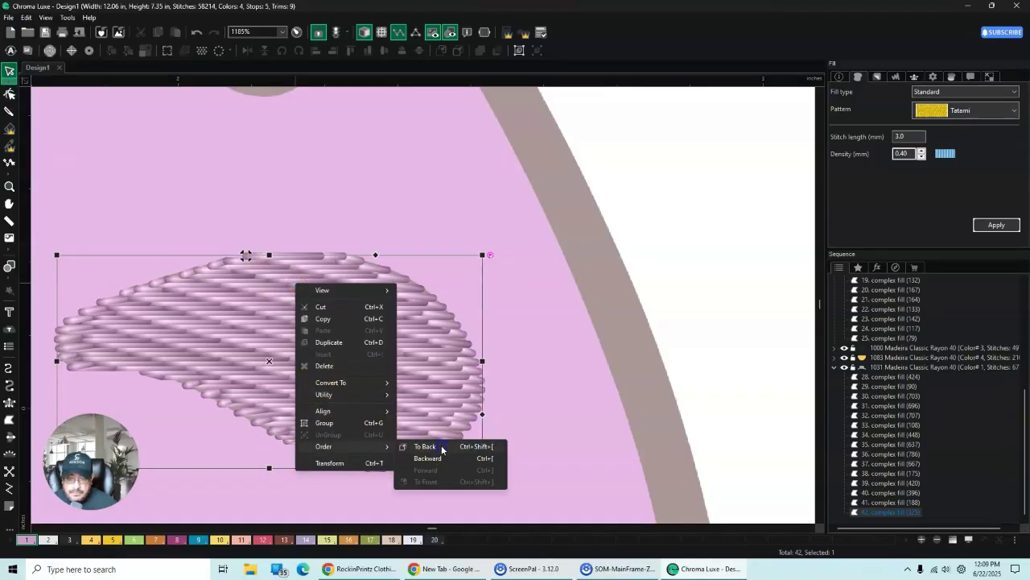
left_click(441, 449)
Step: Review the traced forehead details on the whole skull and examine the untraced cheek, mouth and chin shapes
scroll(536, 283, "down", 3)
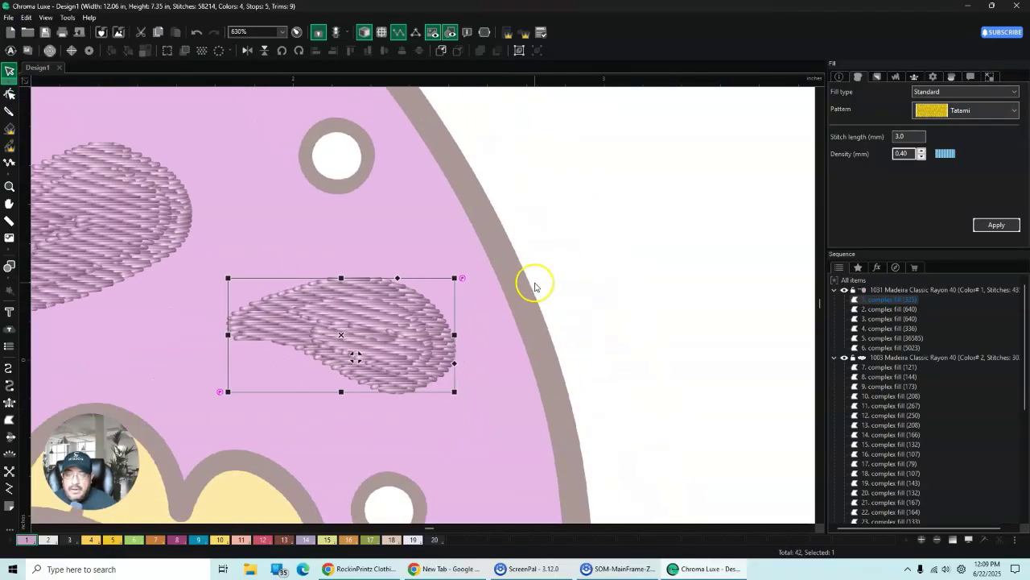
scroll(536, 283, "down", 5)
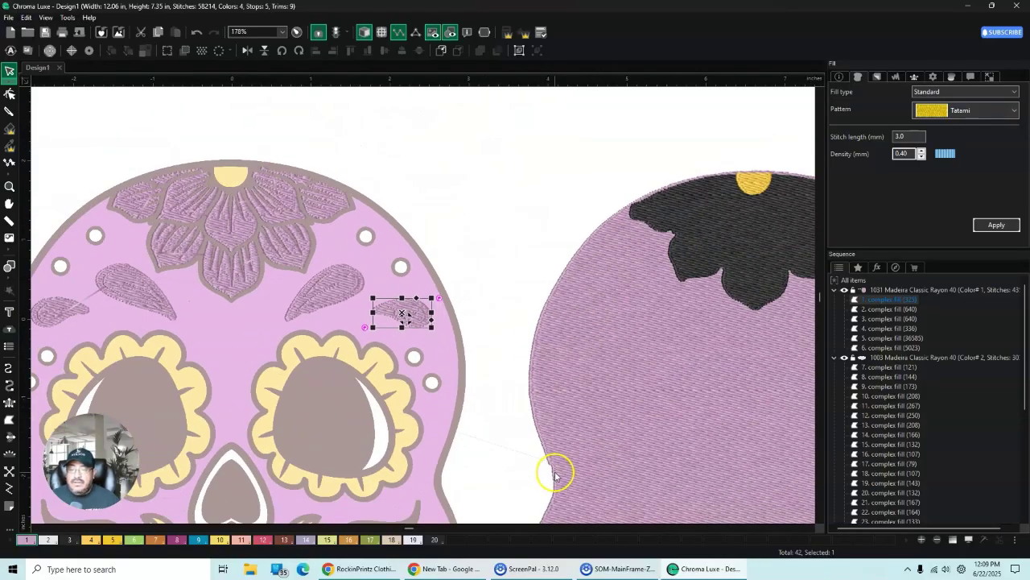
scroll(555, 475, "down", 1)
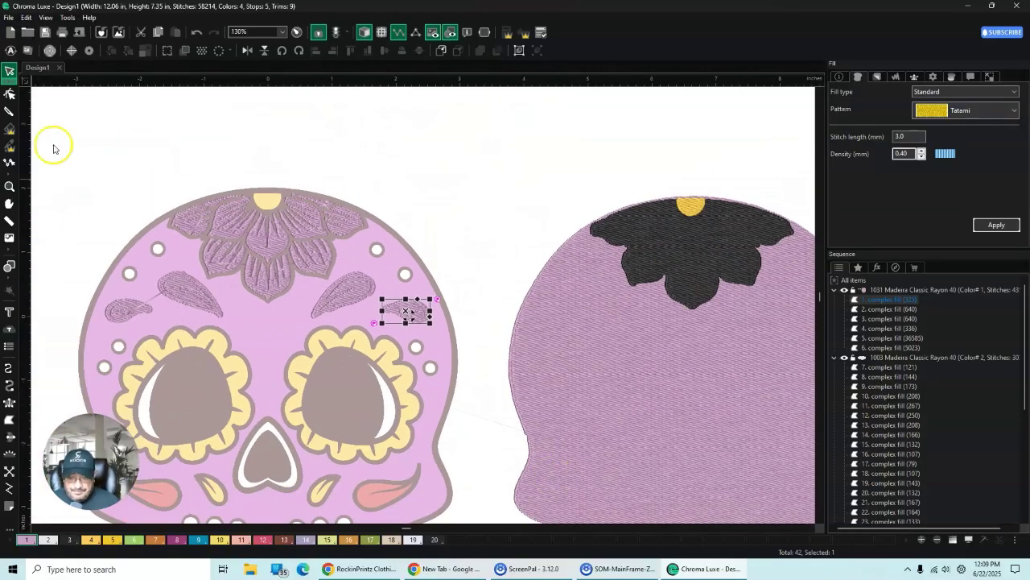
left_click(35, 529)
left_click(35, 529)
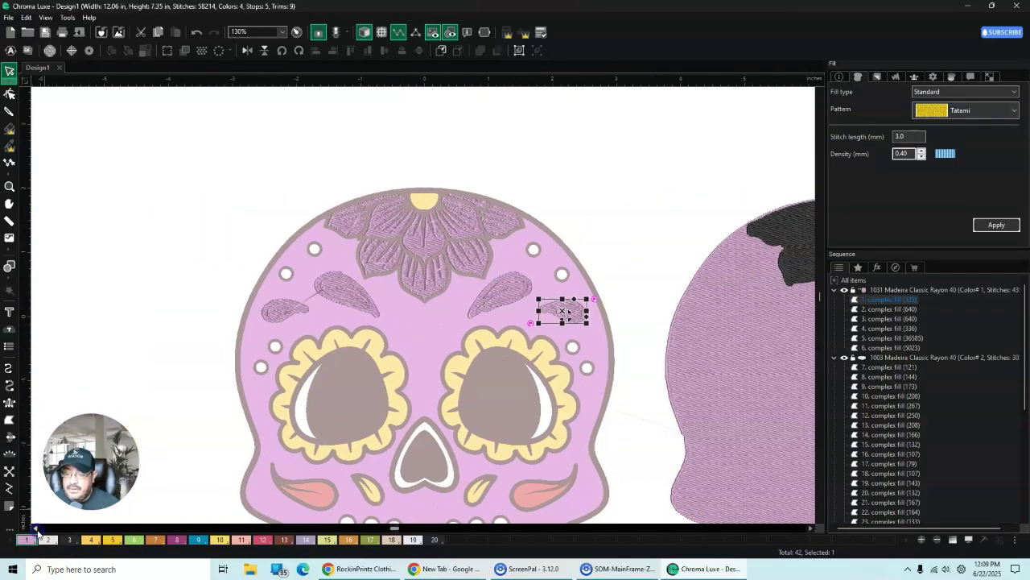
scroll(615, 471, "down", 2)
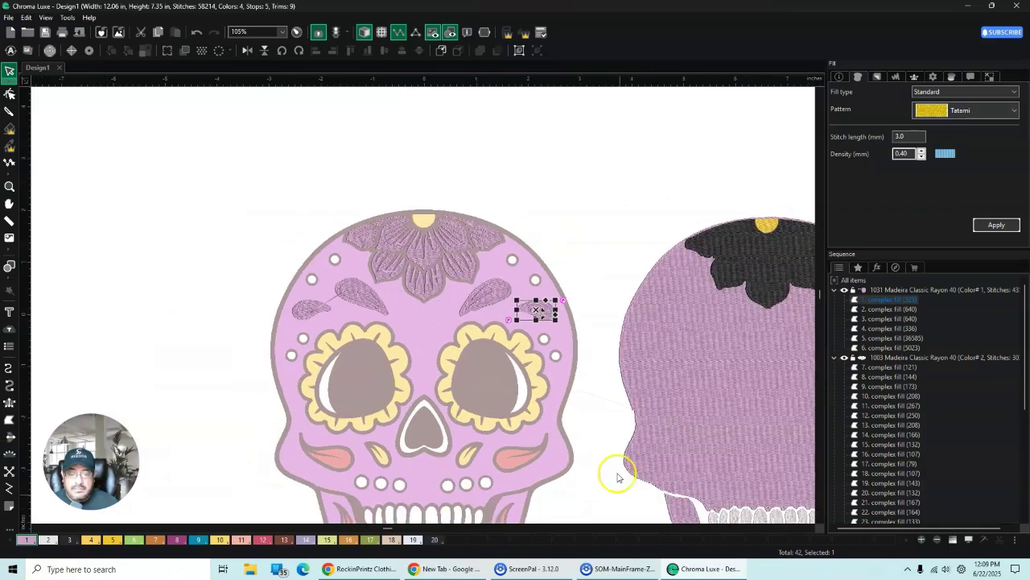
left_click(821, 521)
scroll(577, 235, "up", 5)
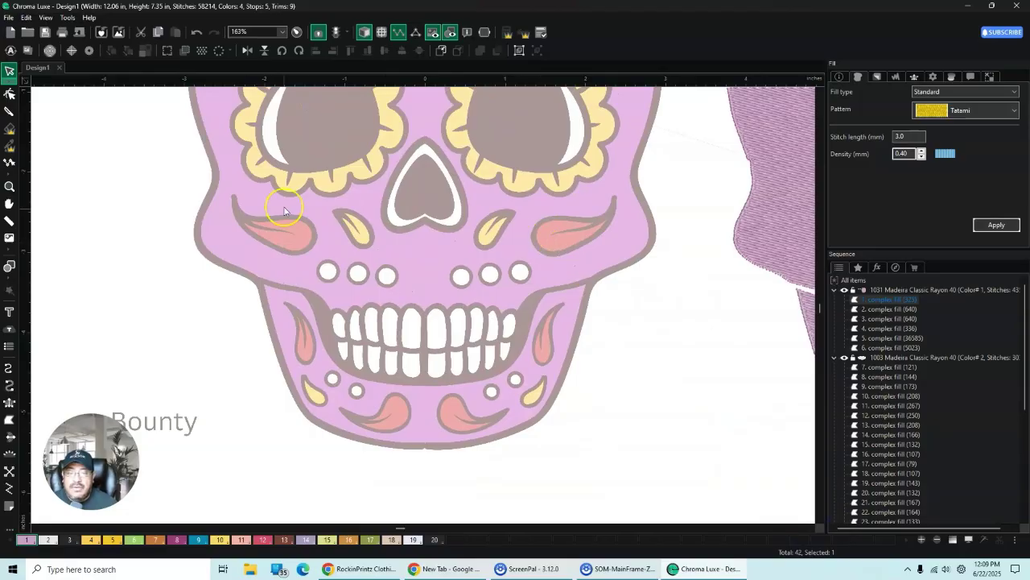
scroll(359, 202, "up", 2)
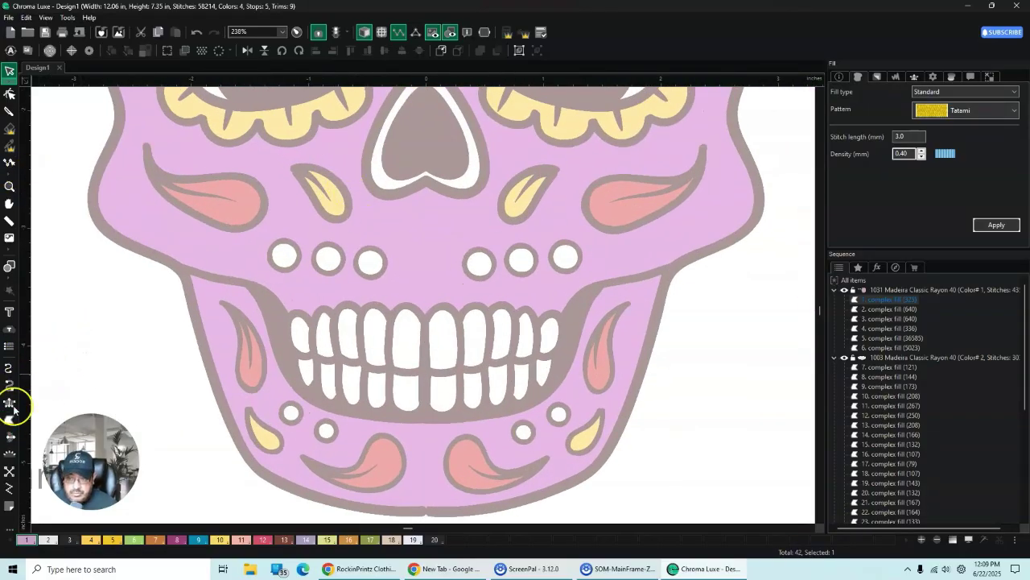
scroll(213, 216, "up", 1)
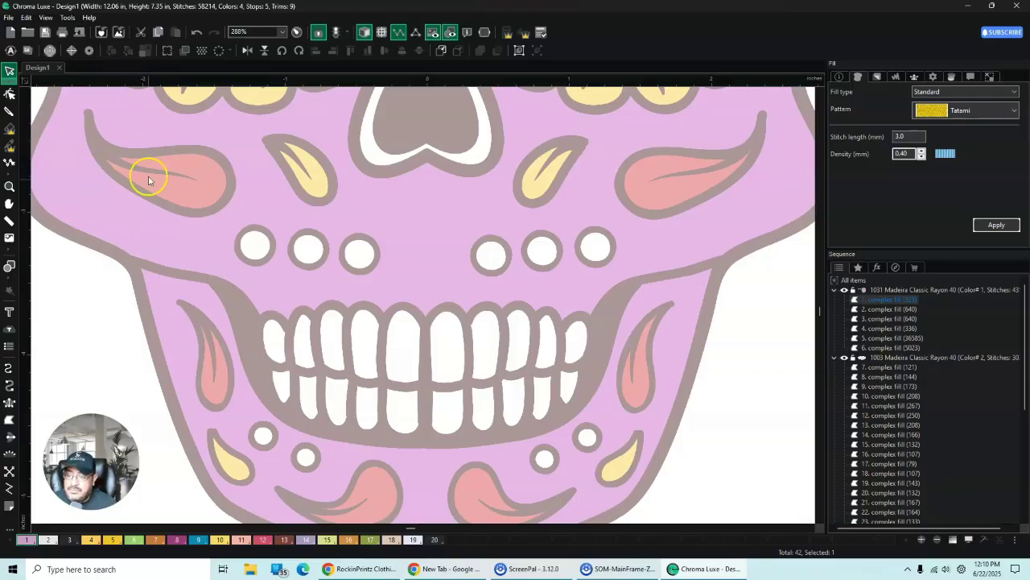
Step: Start a complex fill for the pink interior of the left cheek teardrop, tracing its upper edge from the narrow left tip
left_click(820, 91)
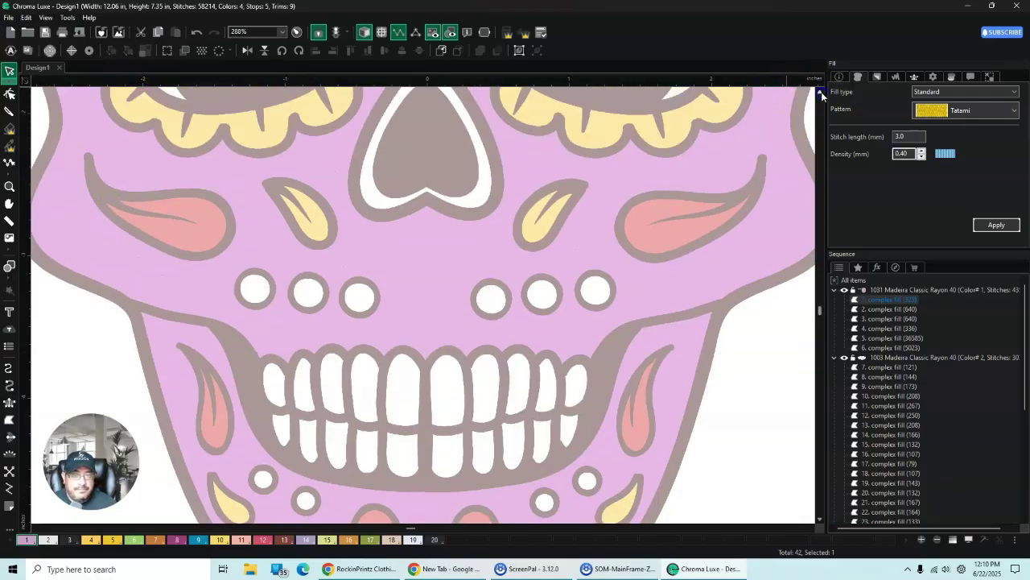
scroll(121, 348, "up", 2)
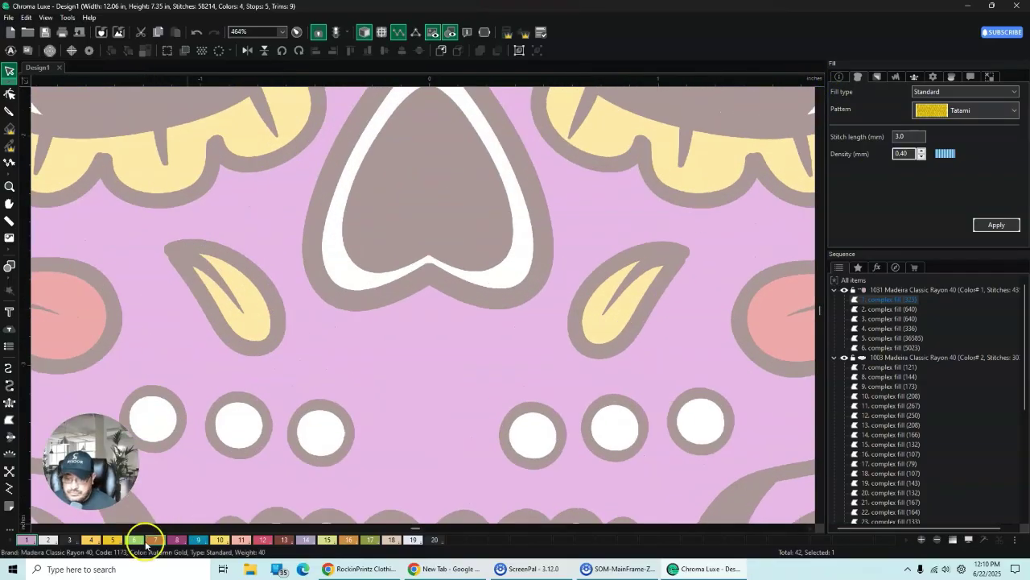
left_click(36, 529)
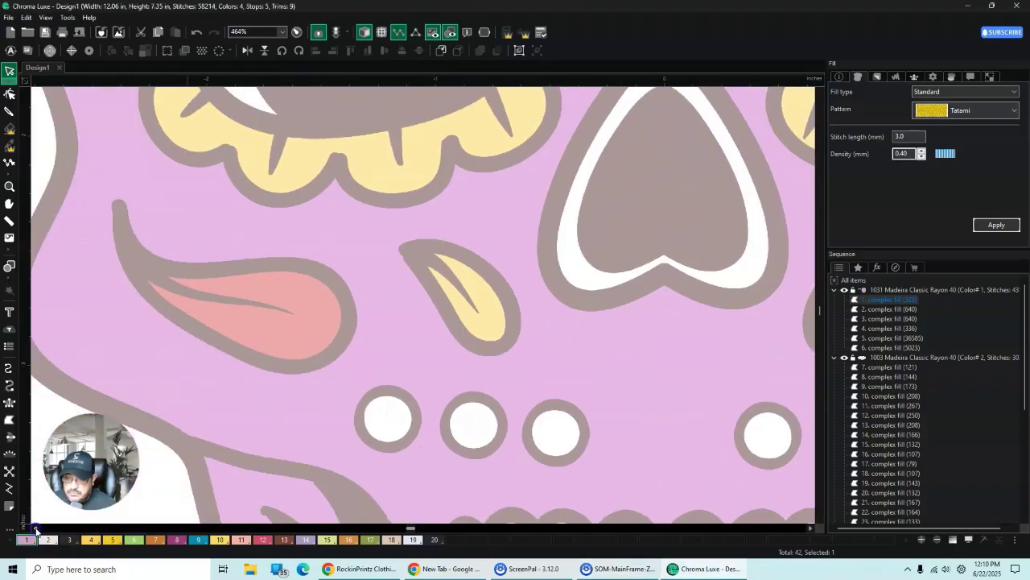
scroll(173, 395, "up", 2)
scroll(245, 298, "up", 1)
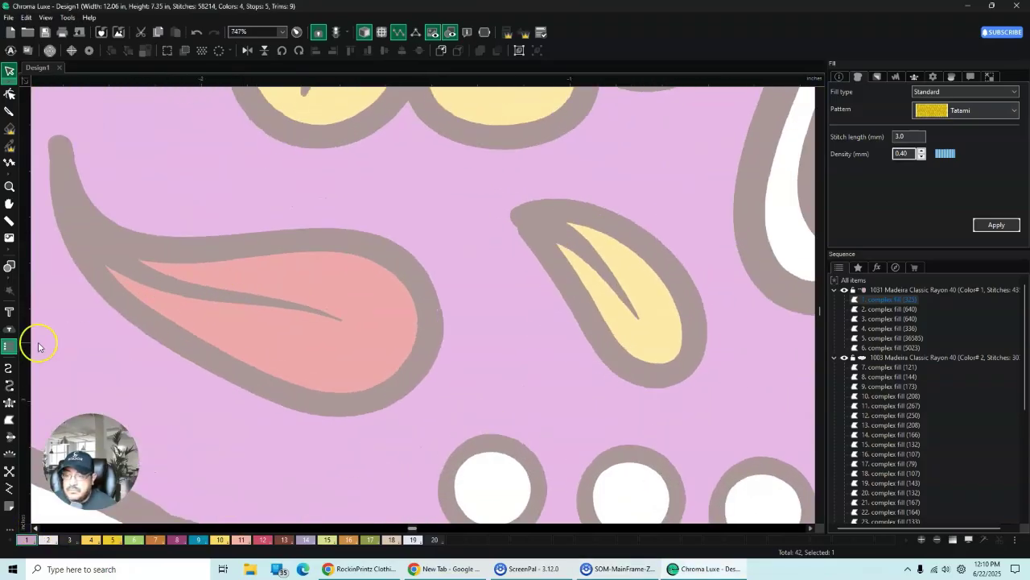
left_click(9, 418)
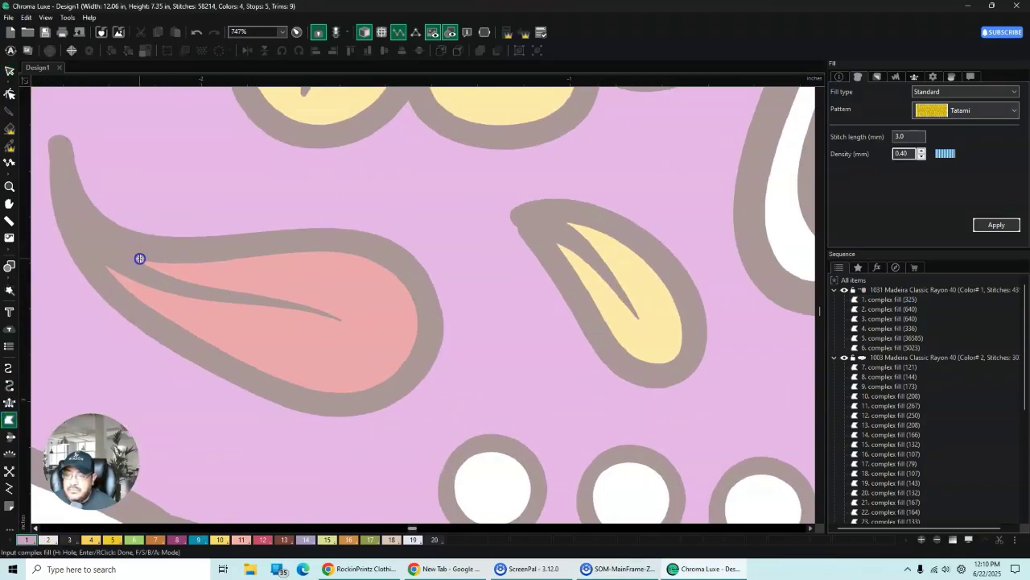
left_click(139, 259)
left_click(174, 262)
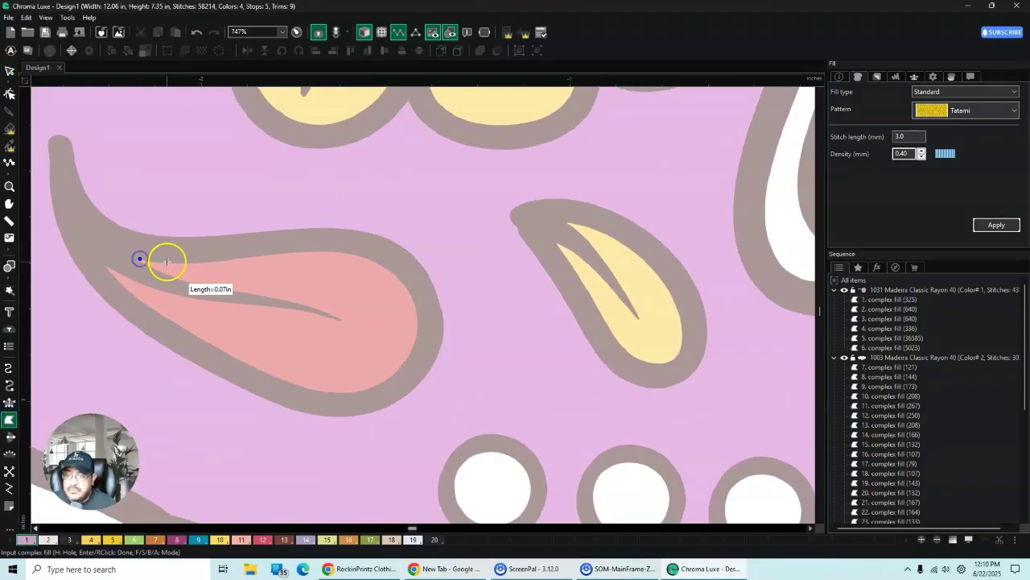
left_click(225, 258)
left_click(287, 251)
left_click(368, 258)
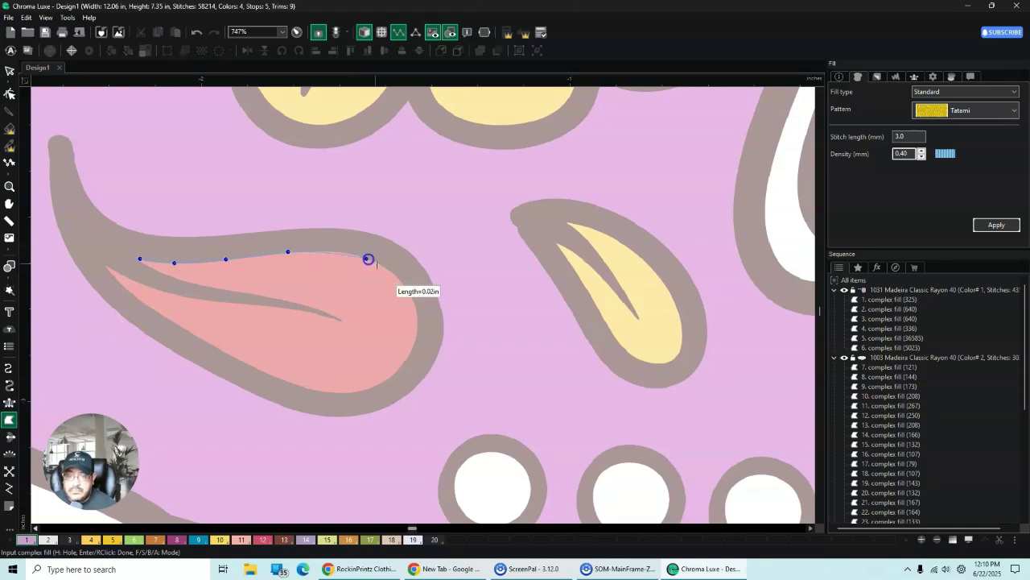
Step: Trace the cheek teardrop's pink interior around its rounded right end and along the lower edge to the lower left tip
left_click(414, 296)
left_click(412, 347)
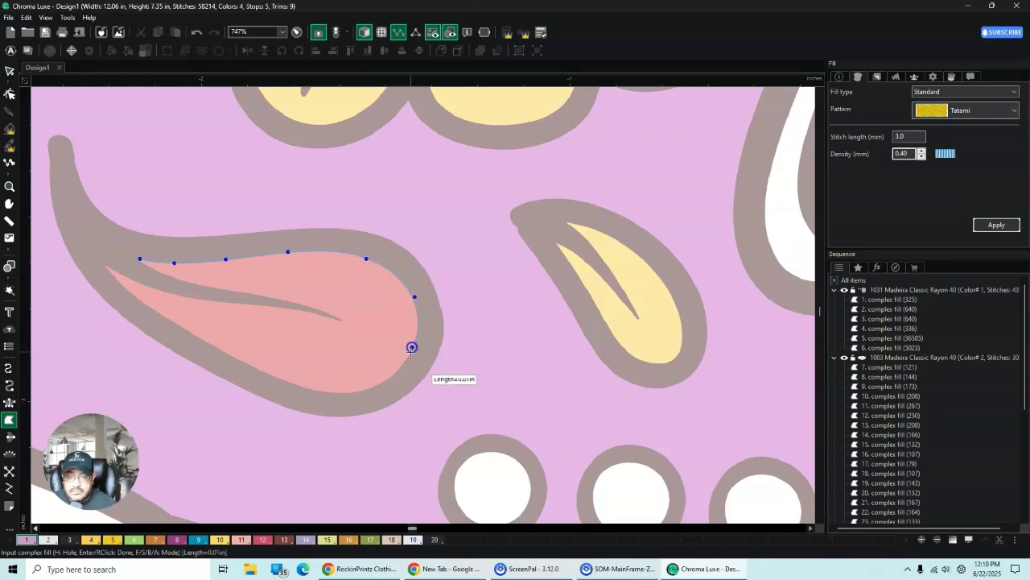
left_click(386, 379)
left_click(339, 393)
left_click(281, 380)
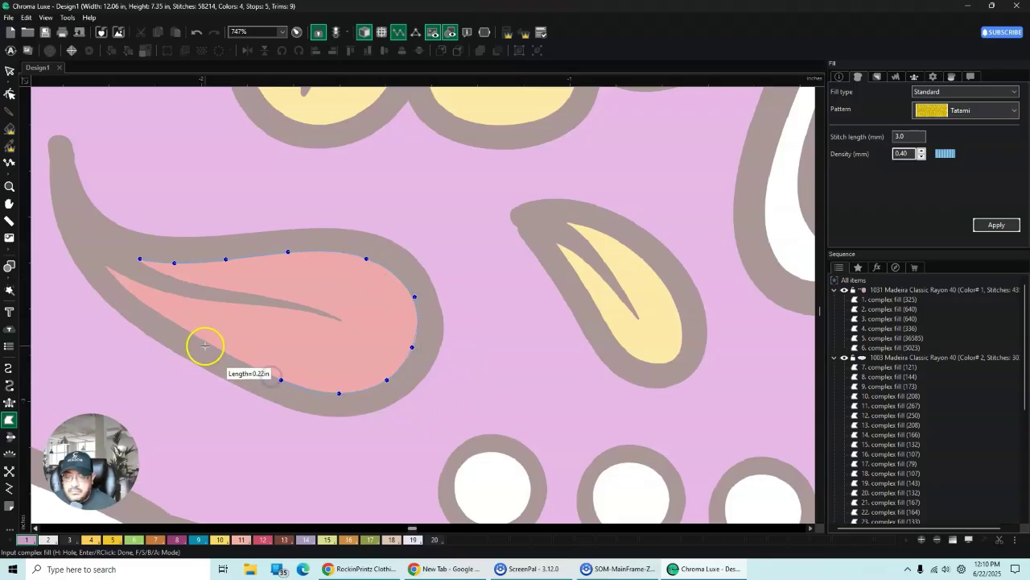
left_click(204, 345)
left_click(140, 301)
left_click(100, 264)
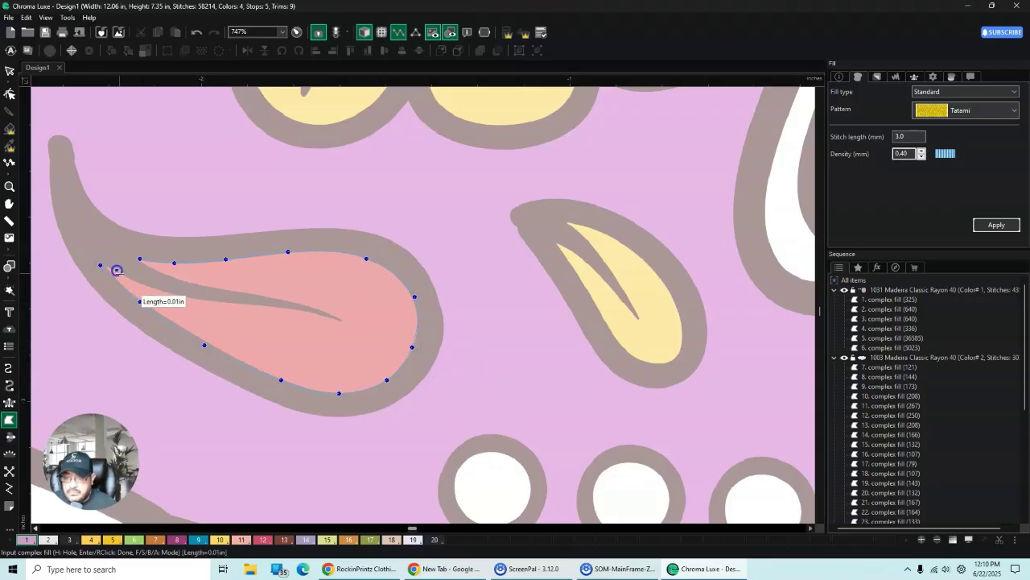
Step: Trace the lower edge of the grey vein inside the left cheek teardrop, from the left tip toward the vein's right end
left_click(116, 269)
left_click(134, 281)
left_click(179, 296)
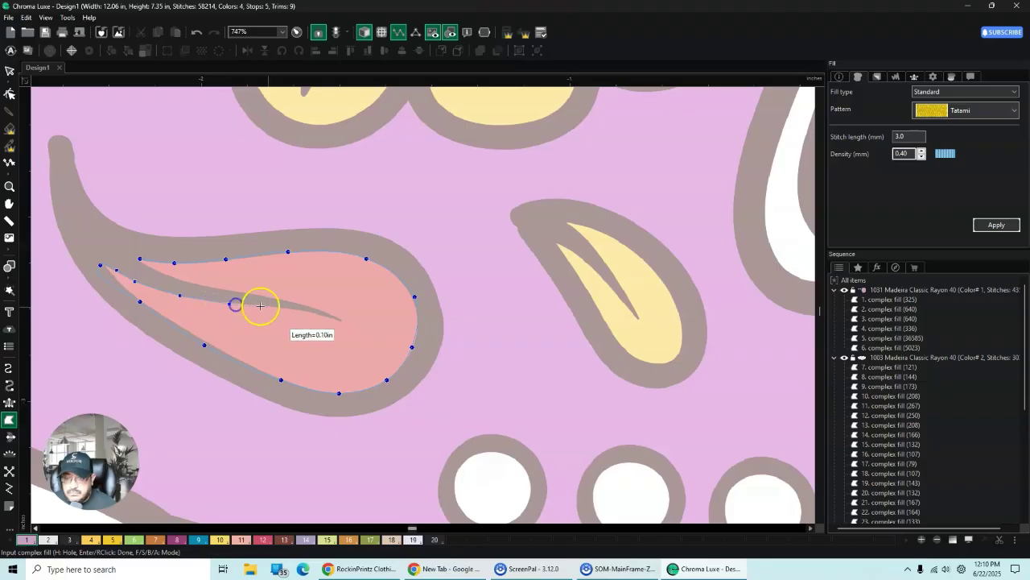
left_click(229, 304)
left_click(283, 309)
left_click(326, 322)
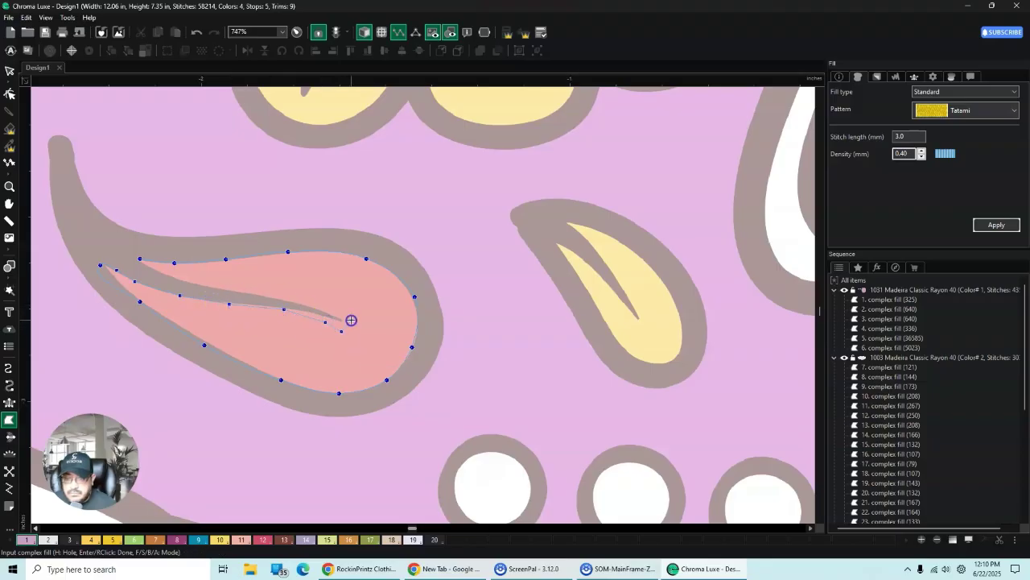
Step: Trace around the vein's right end and back along its upper edge, completing the teardrop's pink interior fill
left_click(351, 320)
left_click(312, 302)
left_click(250, 289)
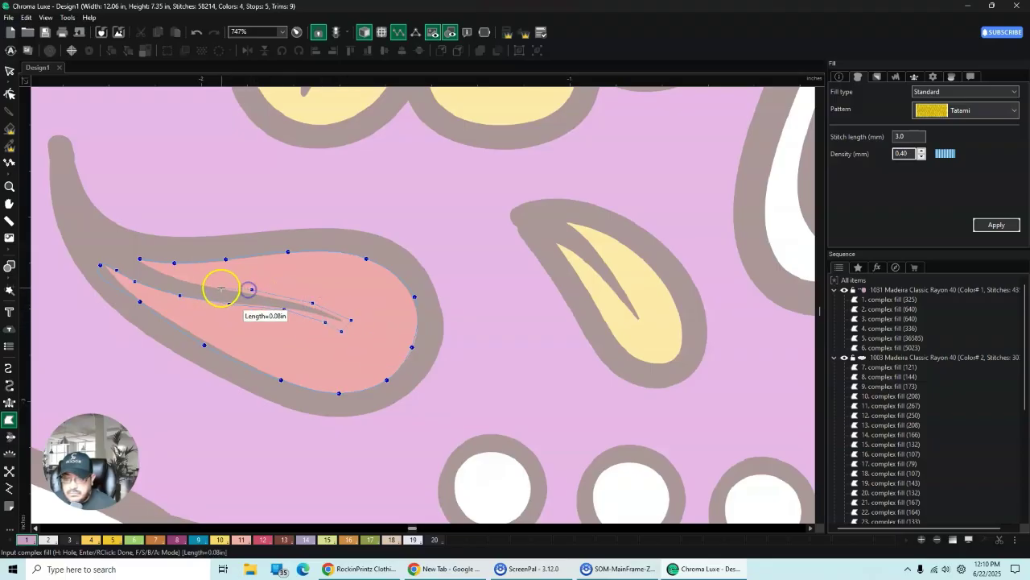
left_click(214, 285)
left_click(170, 276)
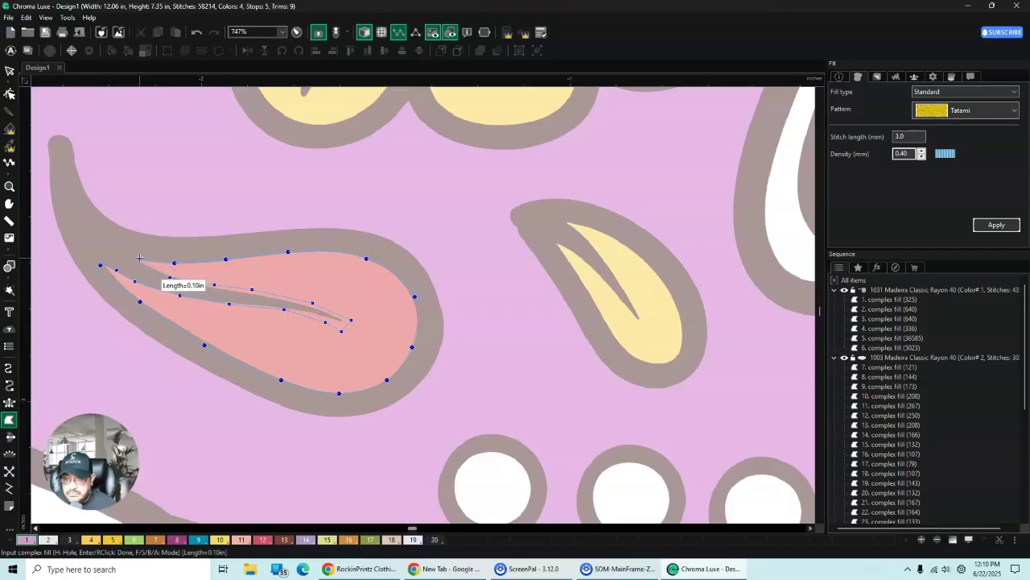
left_click(9, 71)
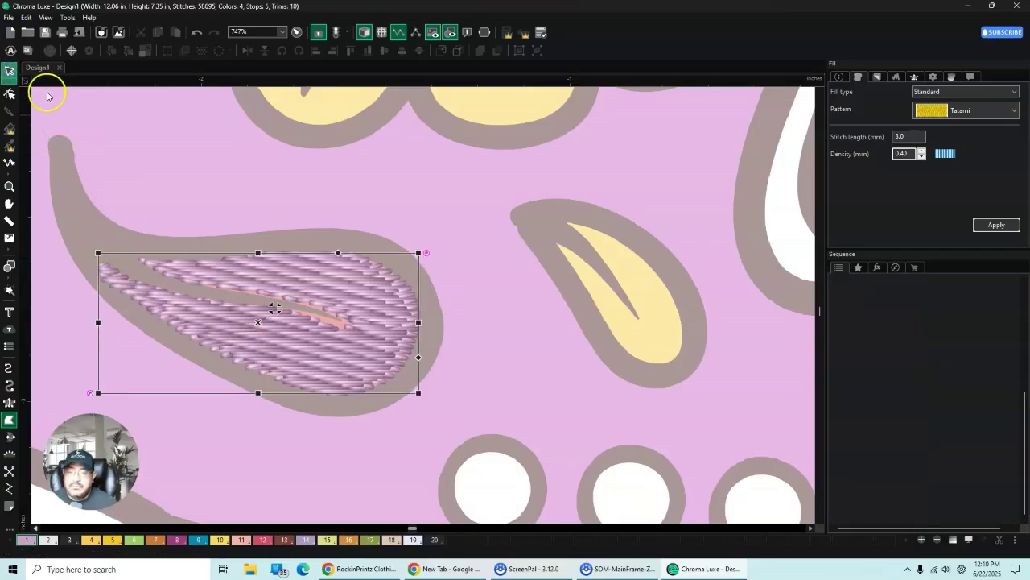
Step: Examine the matching right cheek teardrop and the filled left teardrop in the context of the whole skull
left_click(809, 530)
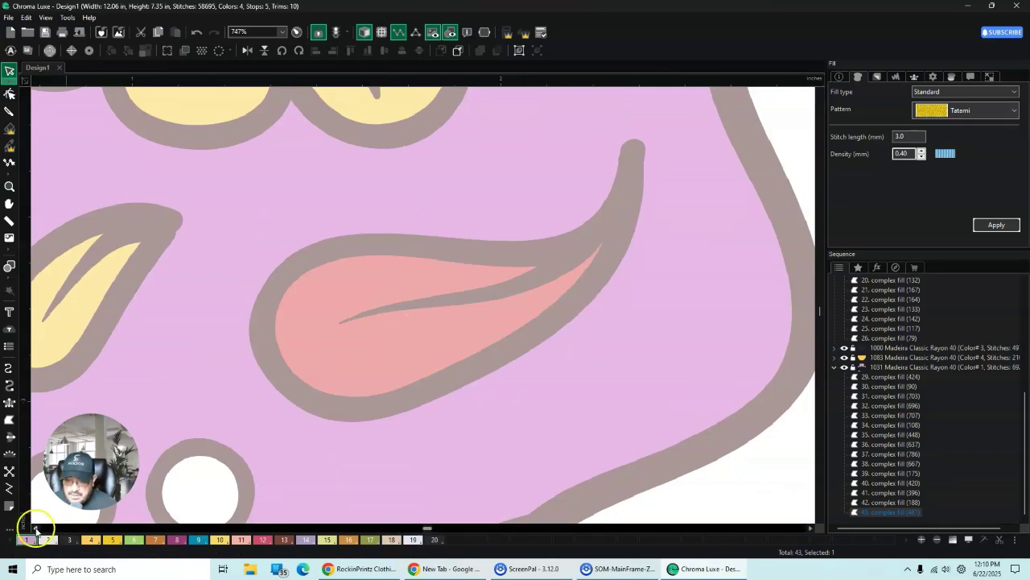
left_click(35, 529)
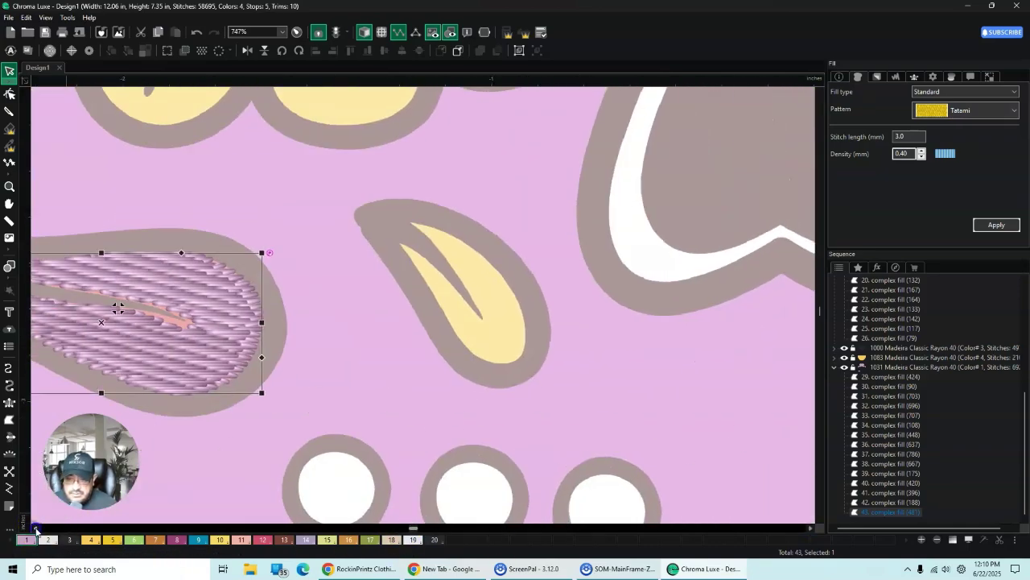
left_click_drag(36, 529, 35, 529)
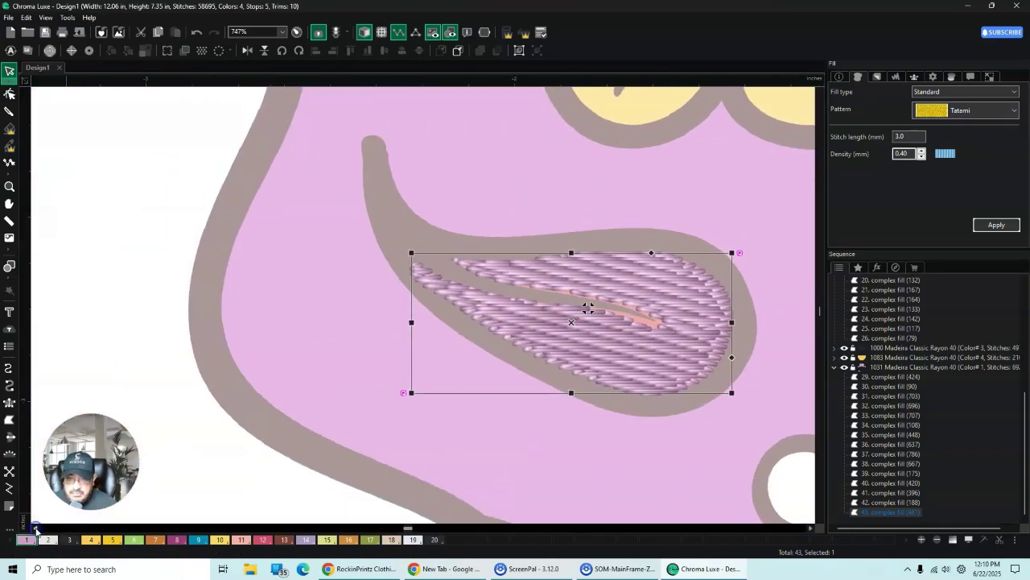
scroll(775, 295, "down", 8)
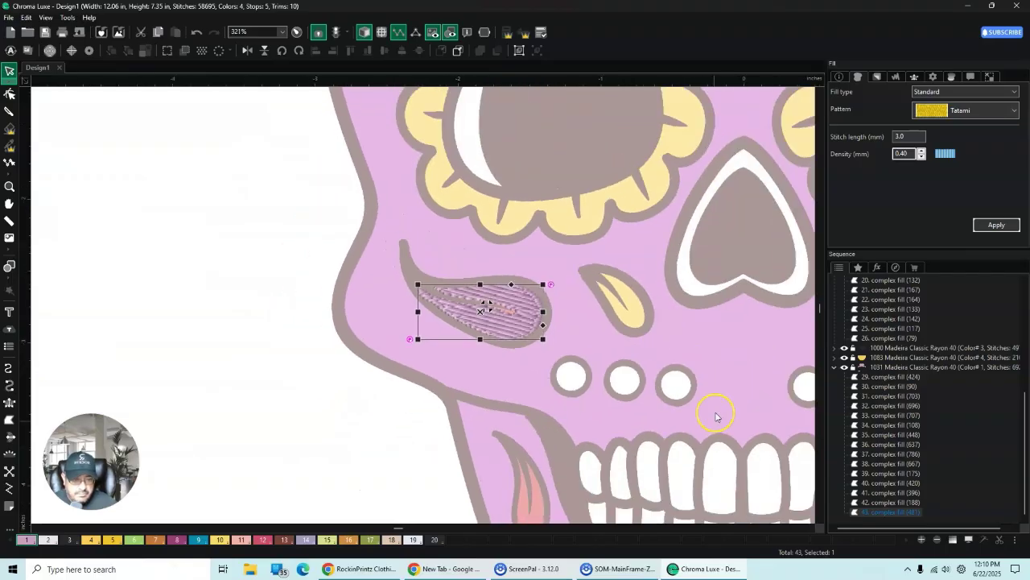
scroll(710, 423, "down", 2)
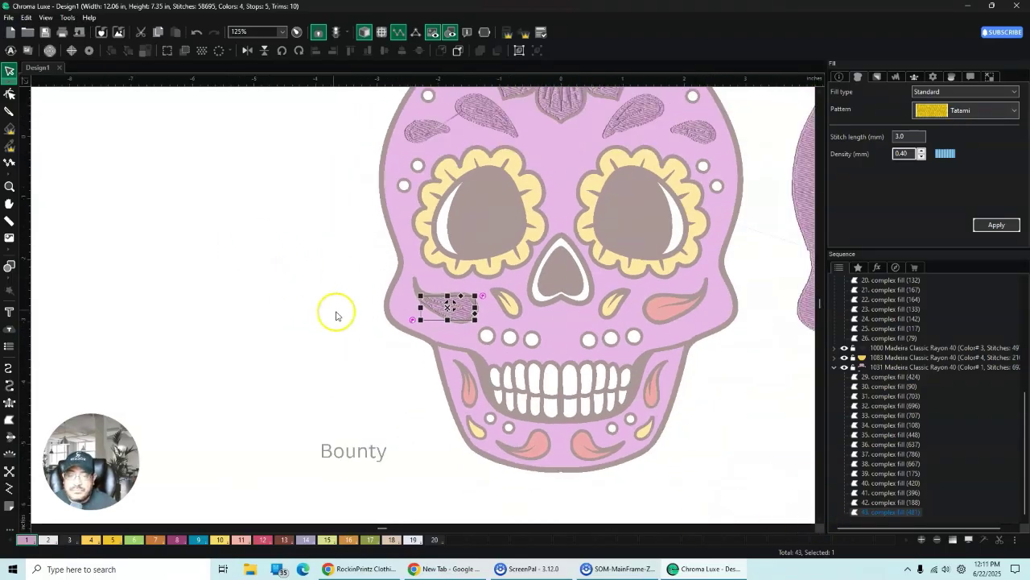
scroll(502, 291, "up", 8)
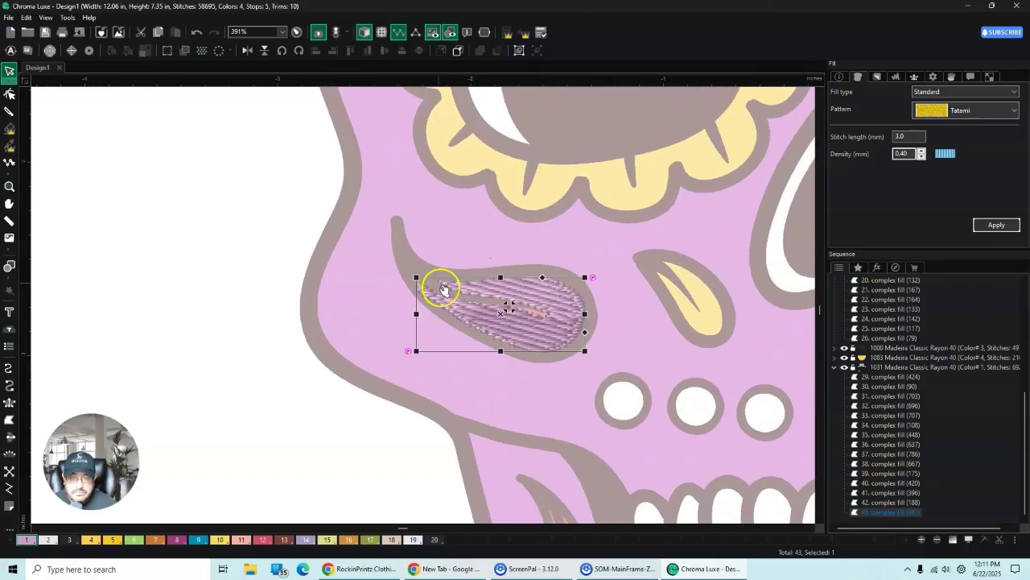
scroll(362, 277, "up", 1)
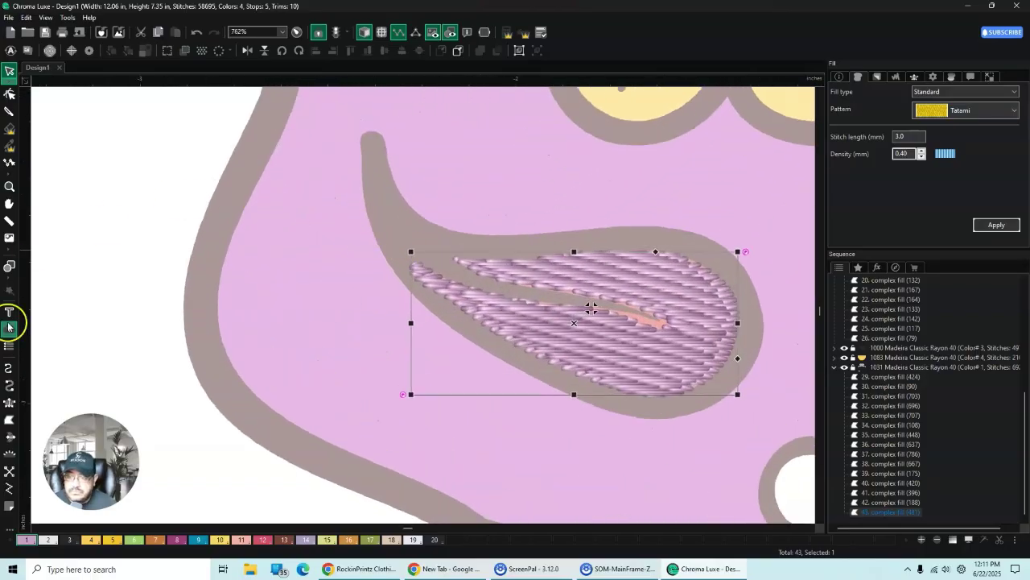
Step: Start a complex fill for the full left cheek teardrop including its grey border, tracing around the narrow tip and along the upper edge
left_click(8, 419)
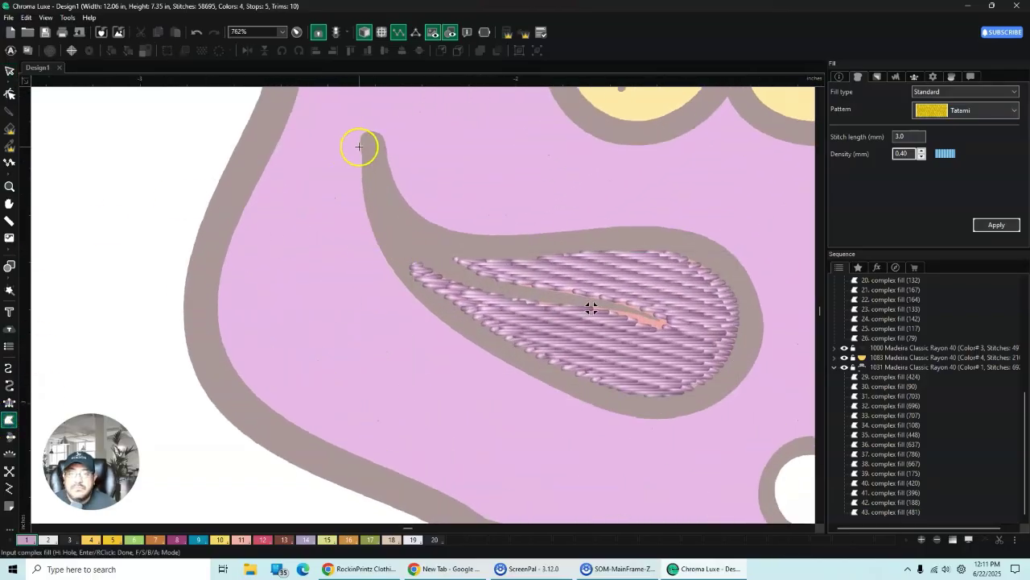
left_click(364, 133)
left_click(378, 130)
left_click(388, 147)
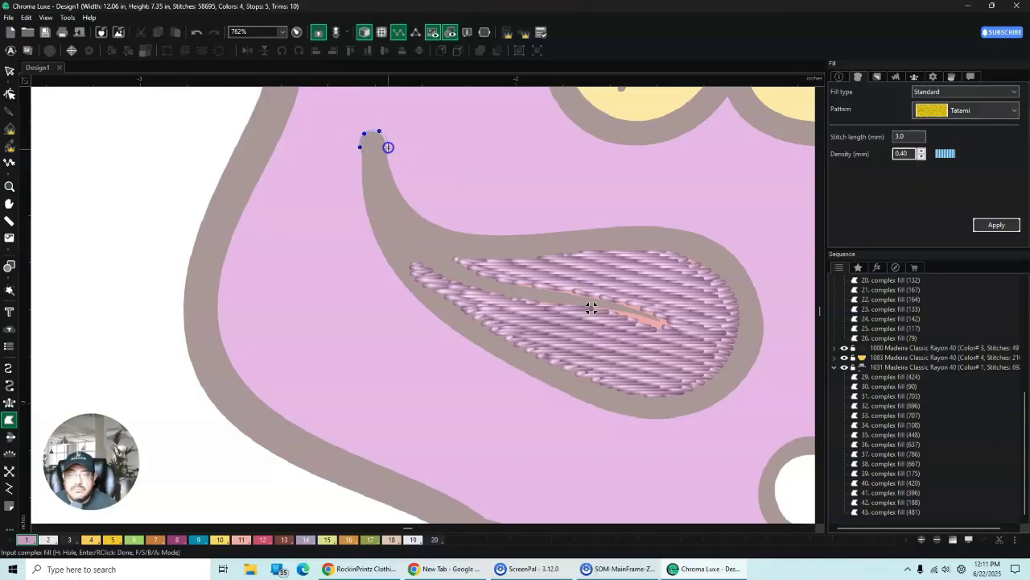
left_click(392, 175)
left_click(413, 209)
left_click(447, 229)
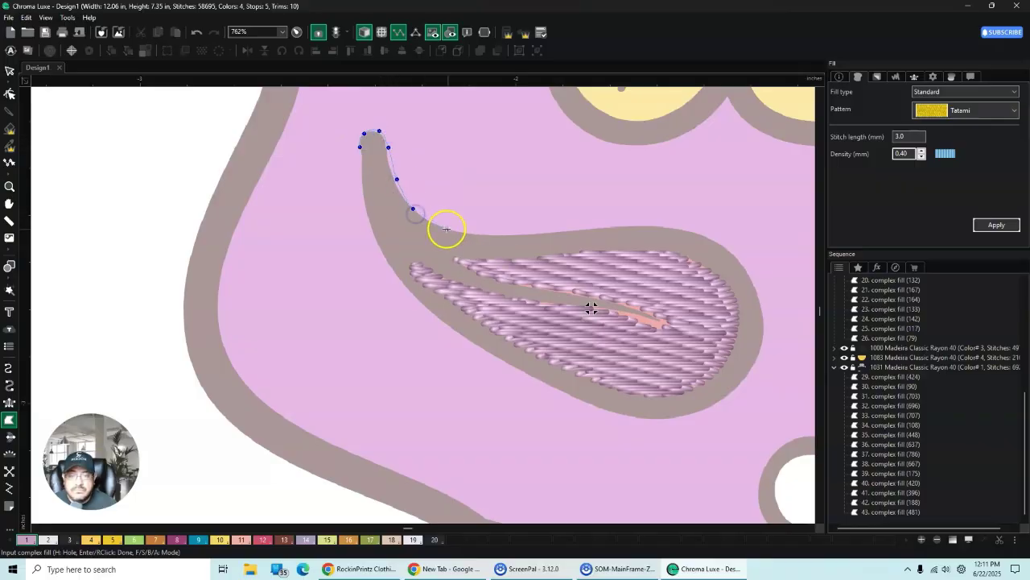
left_click(497, 233)
left_click(501, 234)
left_click(562, 232)
left_click(624, 228)
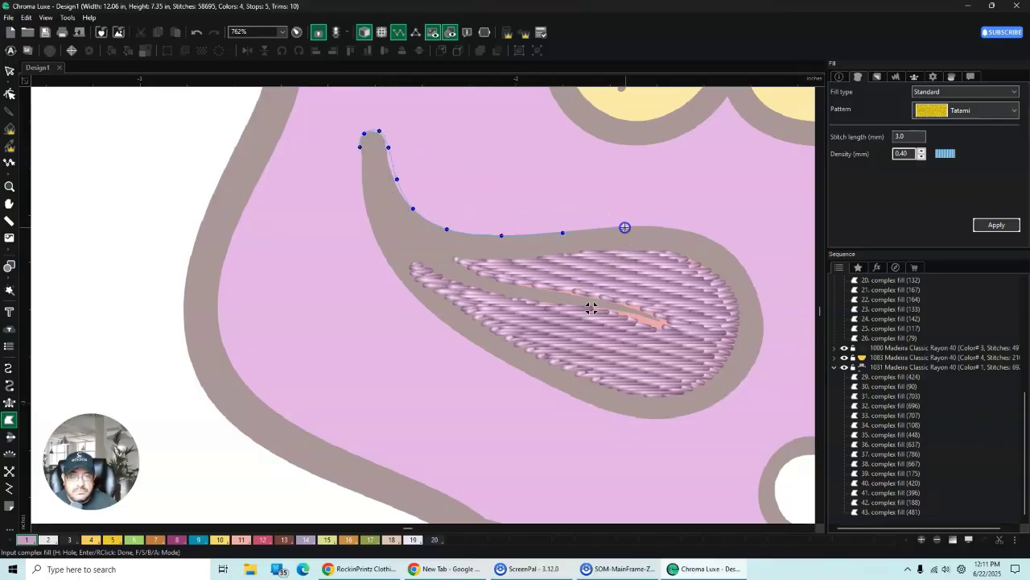
Step: Trace the full teardrop's outline around its rounded right end to the bottom of the shape
left_click(679, 230)
left_click(730, 252)
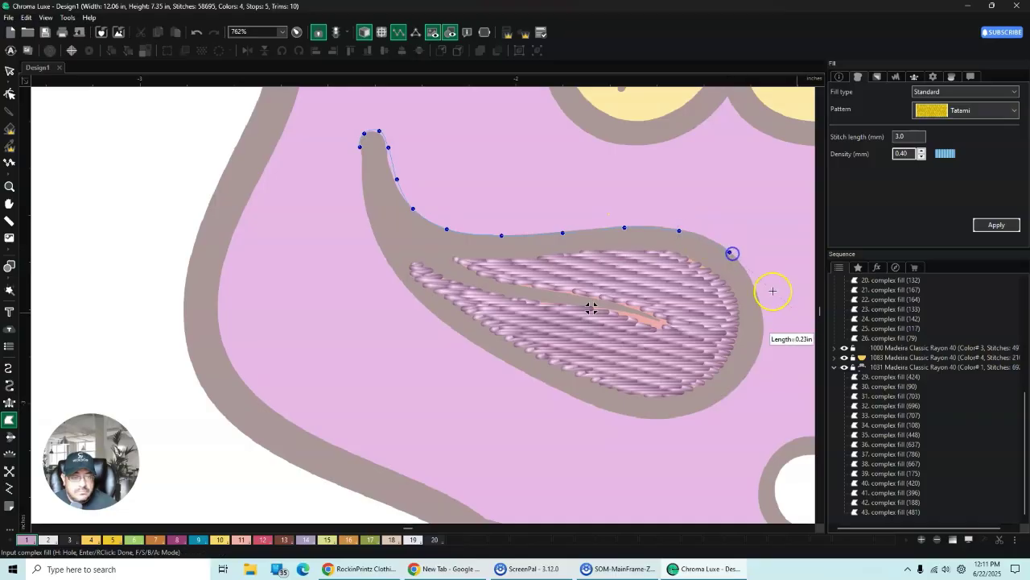
left_click(757, 293)
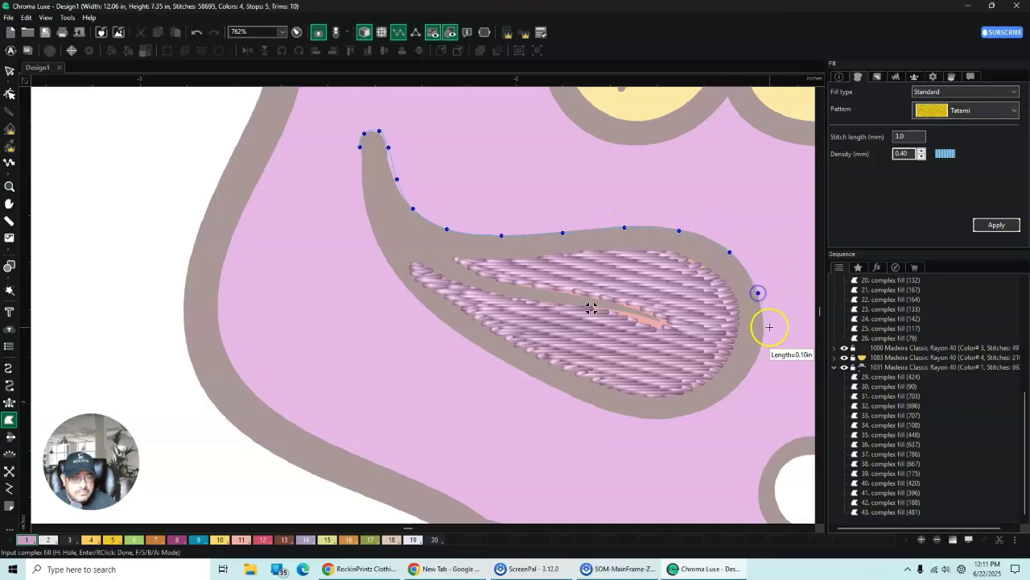
left_click(765, 334)
left_click(744, 377)
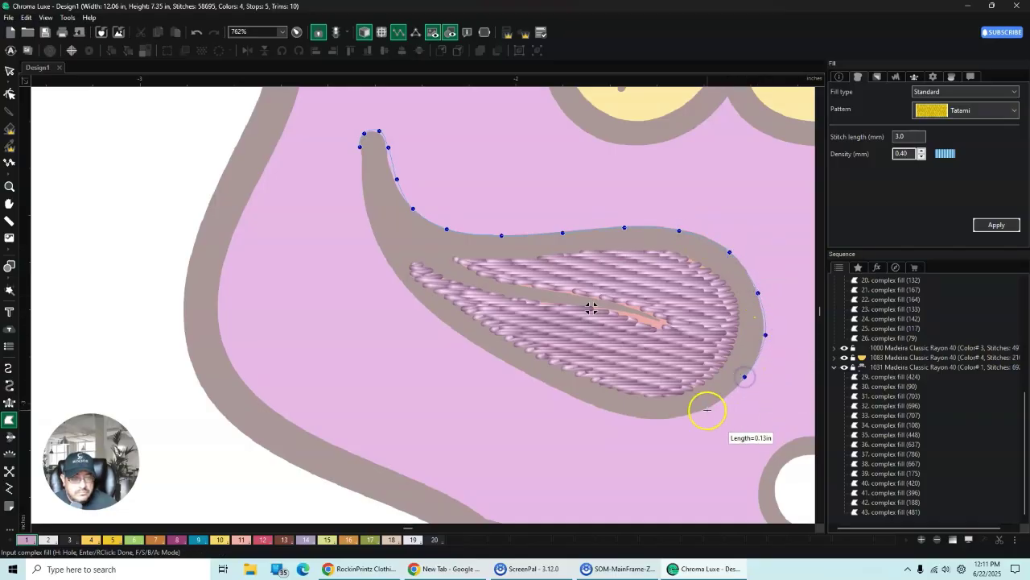
left_click(708, 411)
left_click(656, 419)
Step: Trace the full teardrop's lower edge back up to the narrow tip and complete the fill
left_click(589, 404)
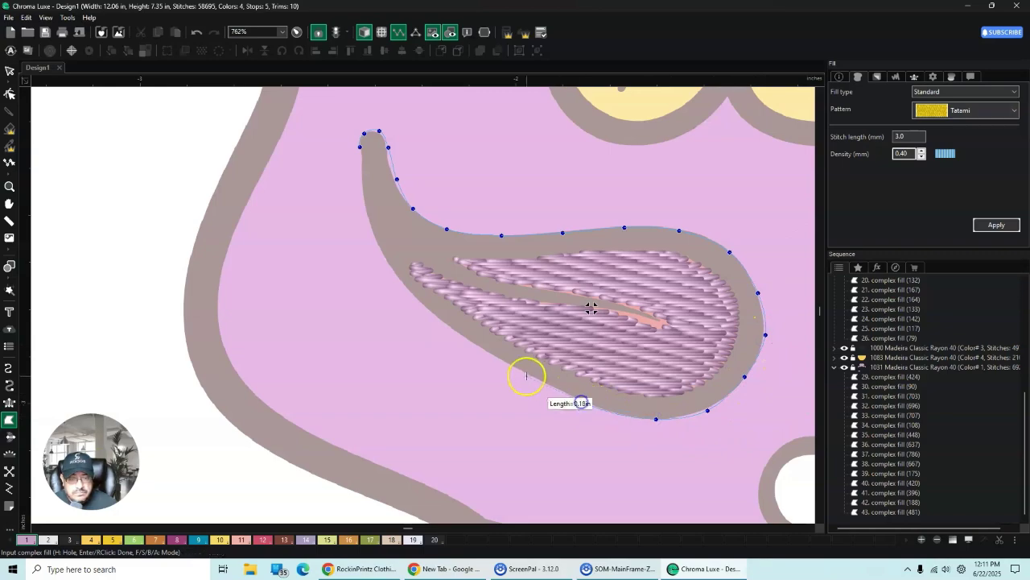
left_click(517, 371)
left_click(432, 313)
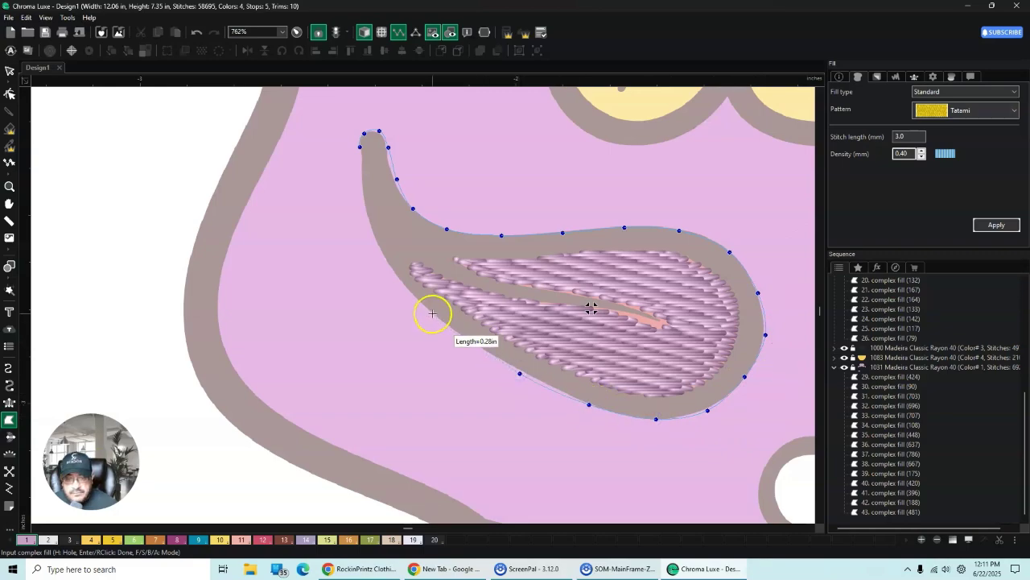
left_click(386, 264)
left_click(366, 210)
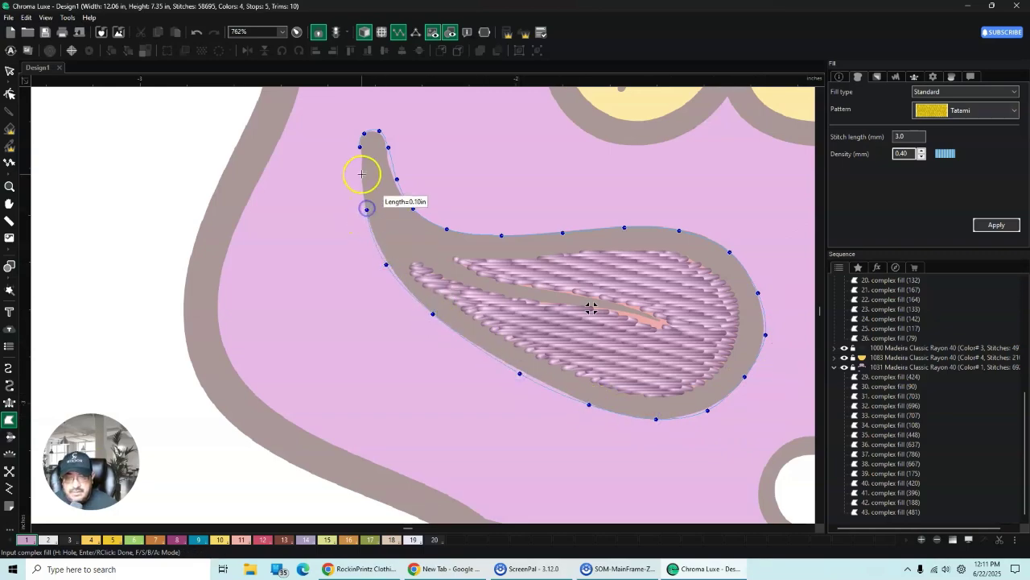
left_click(361, 174)
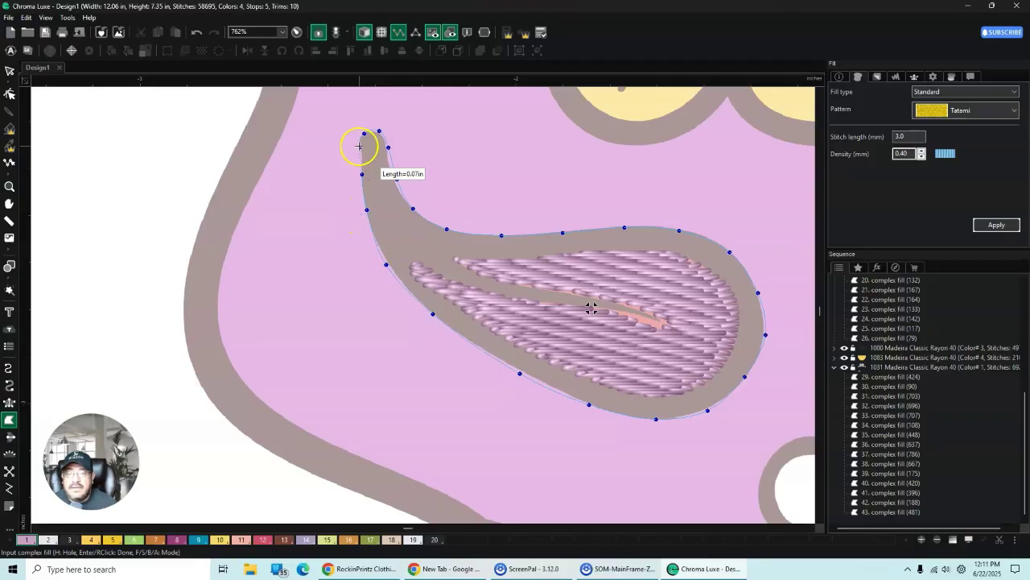
left_click(360, 147)
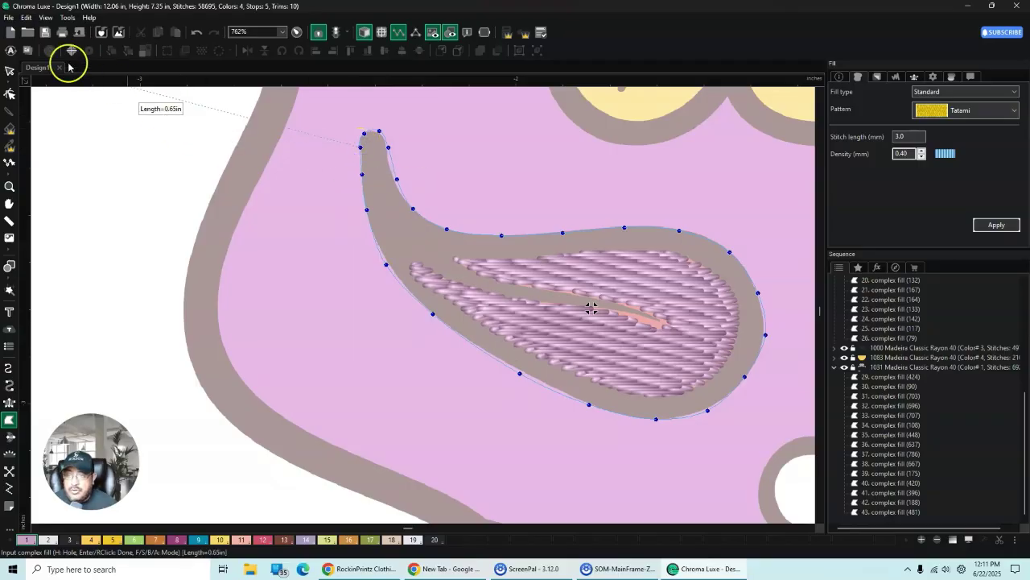
left_click(7, 70)
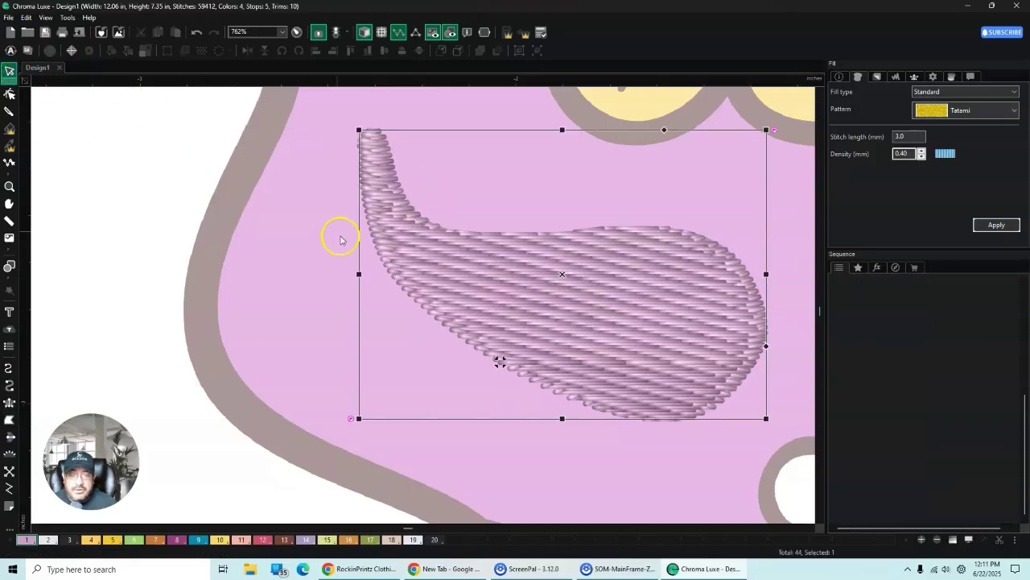
left_click(9, 96)
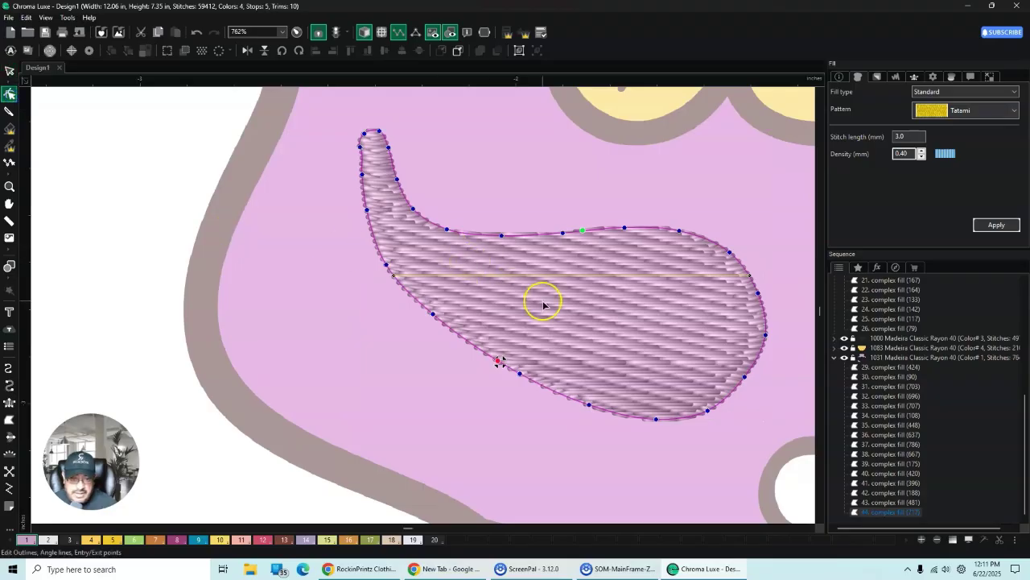
left_click(520, 266)
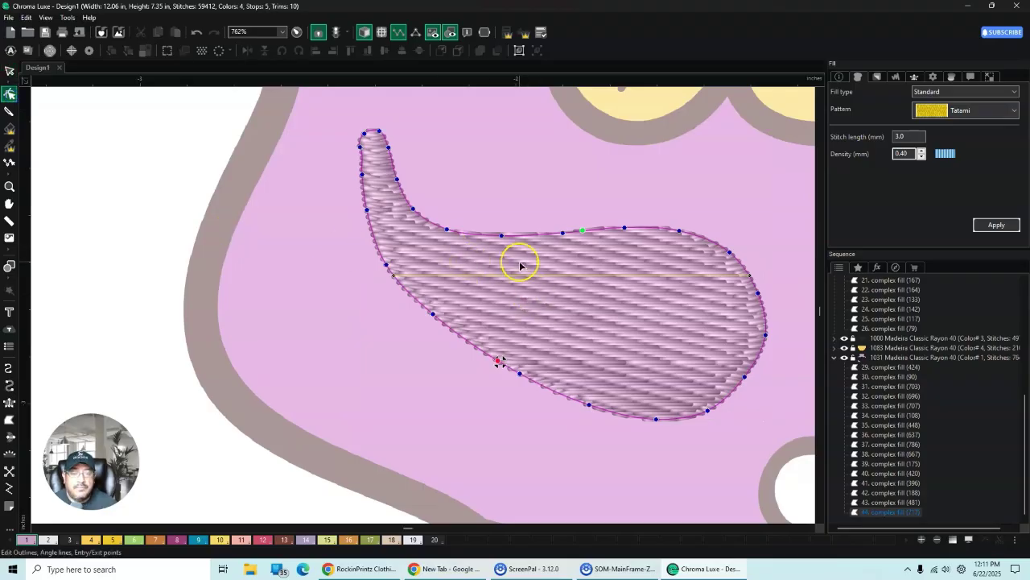
left_click(21, 71)
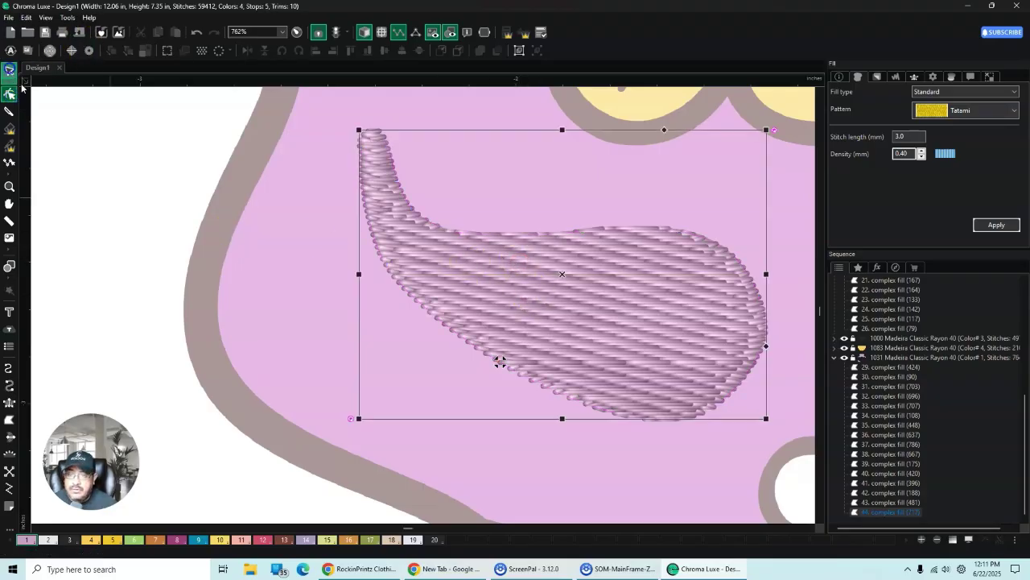
Step: Send the cheek teardrop's full fill to the back of the stitching order and deselect it
right_click(510, 276)
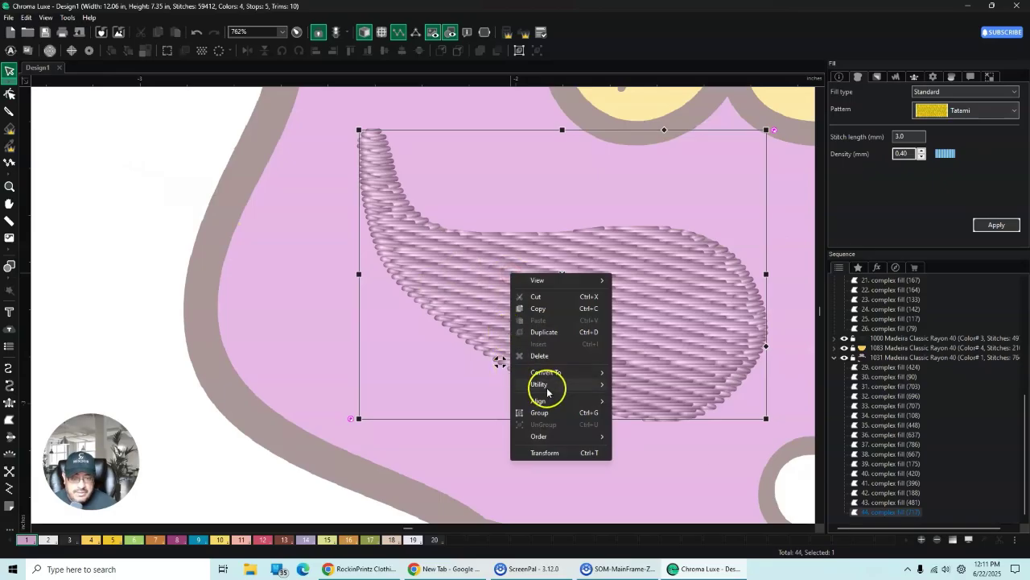
mouse_move(552, 375)
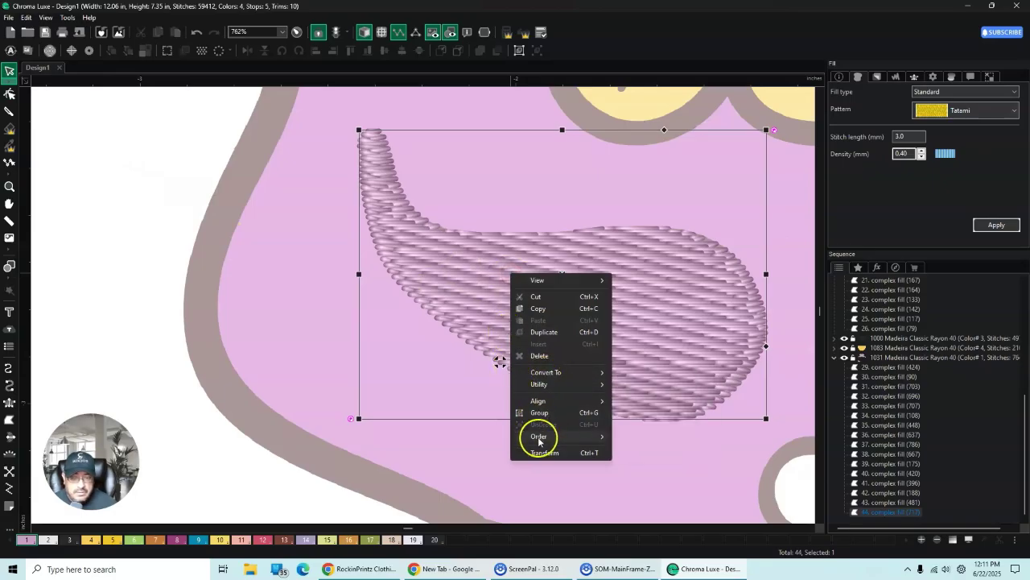
mouse_move(573, 440)
left_click(650, 431)
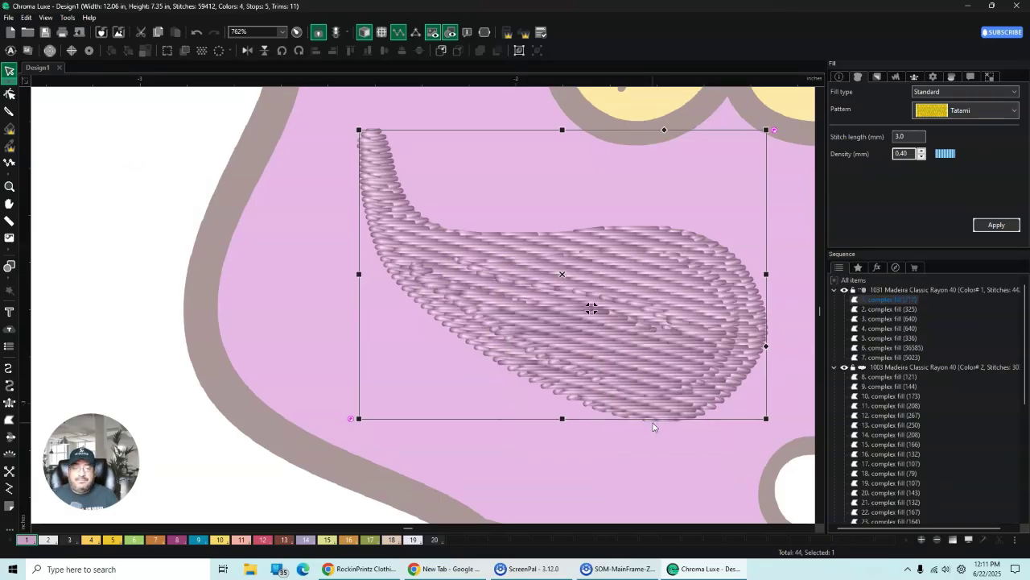
left_click(138, 201)
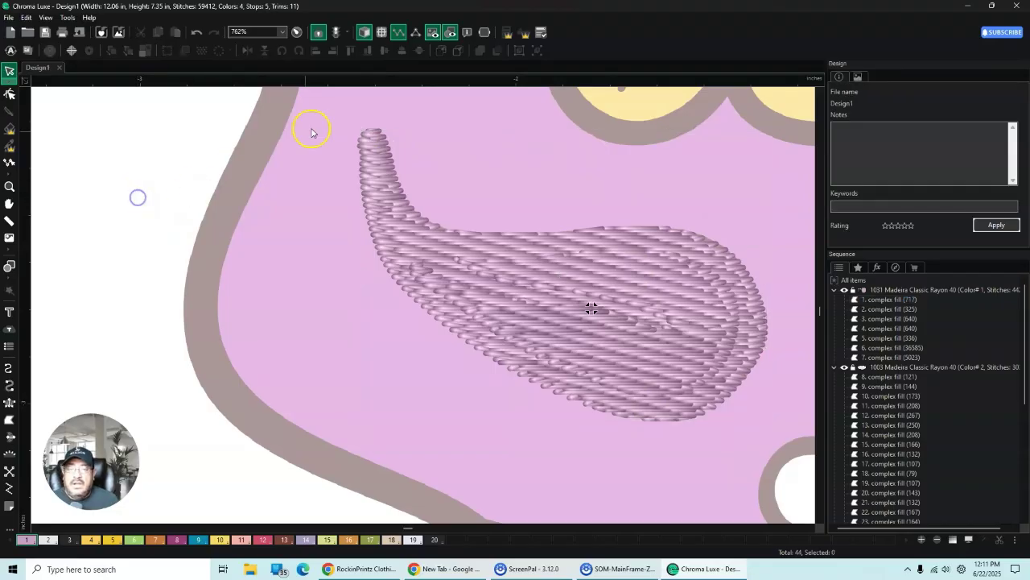
Step: Select both stacked complex fills of the left cheek teardrop and copy them
scroll(356, 248, "down", 3)
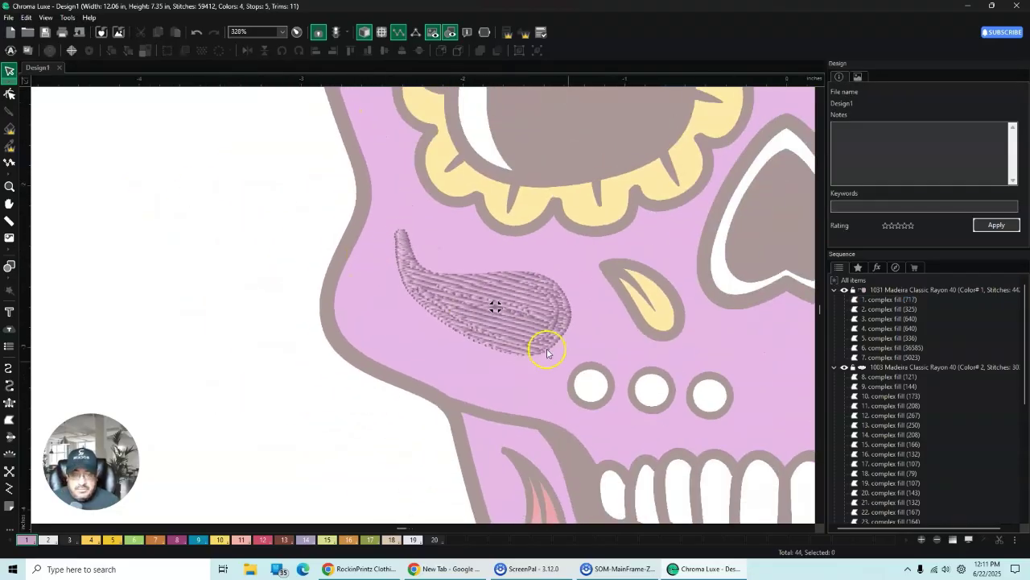
left_click(559, 312)
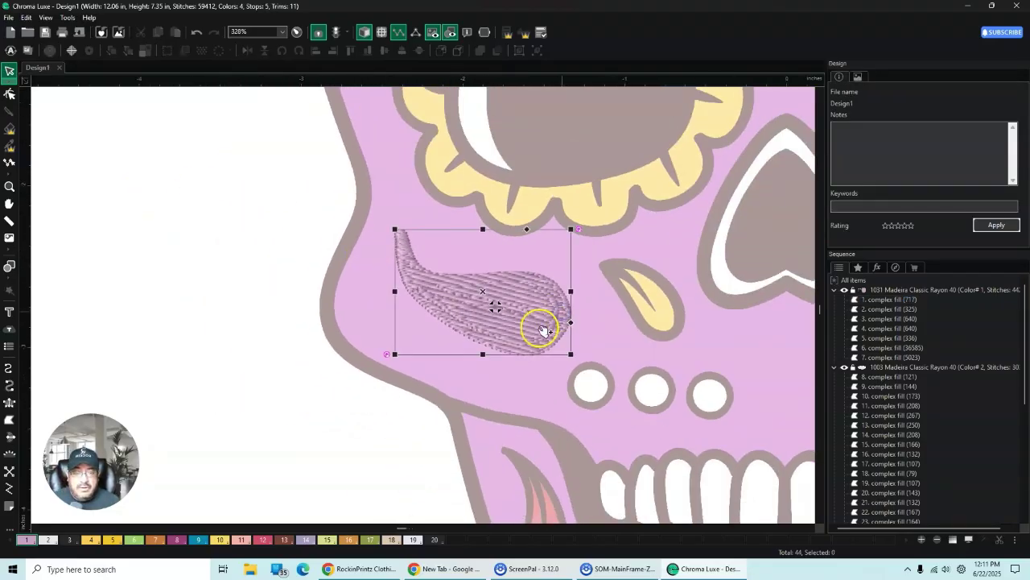
left_click(263, 294)
left_click(481, 306)
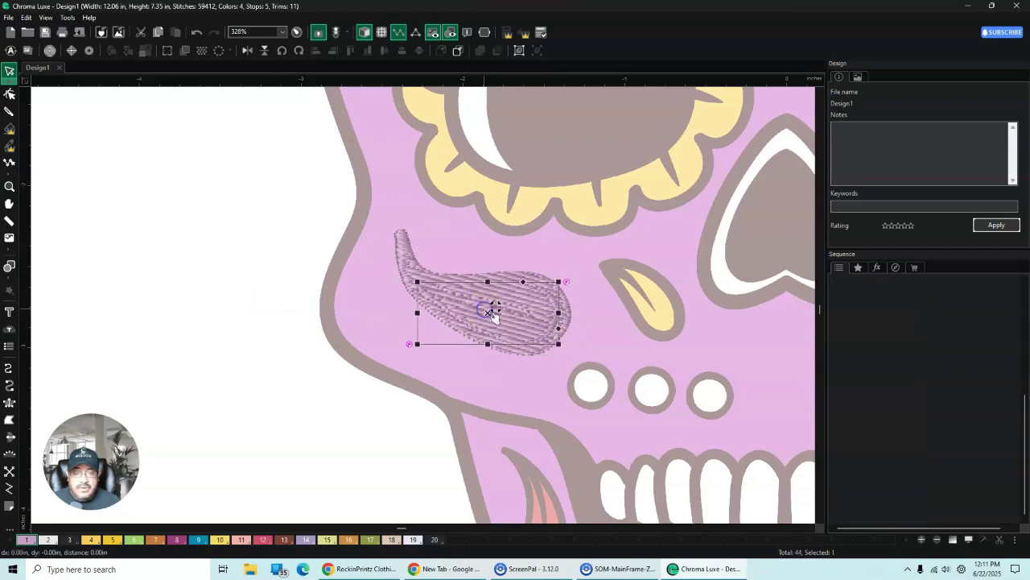
left_click(564, 332)
left_click(564, 326, "shift")
right_click(538, 320)
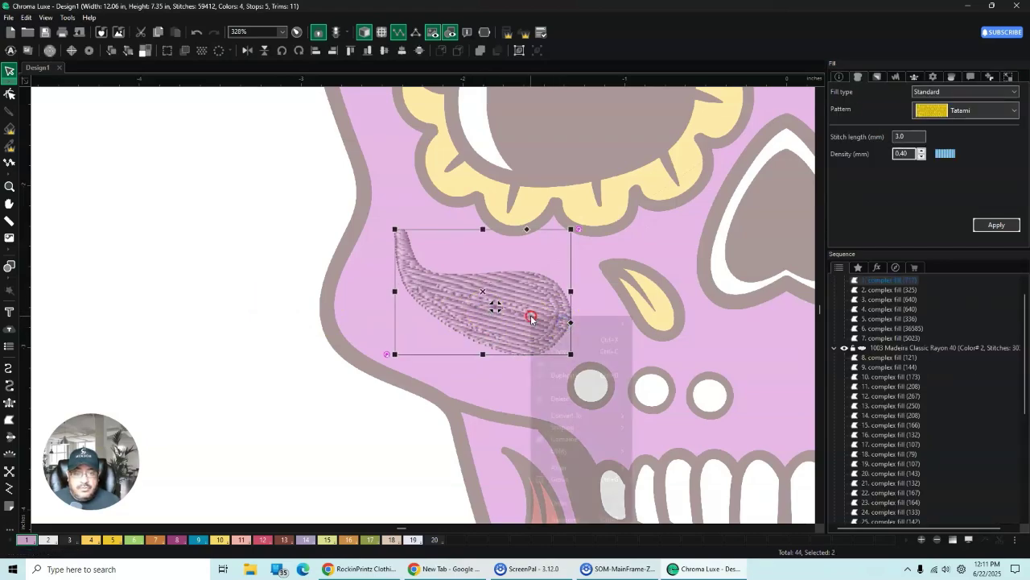
left_click(561, 351)
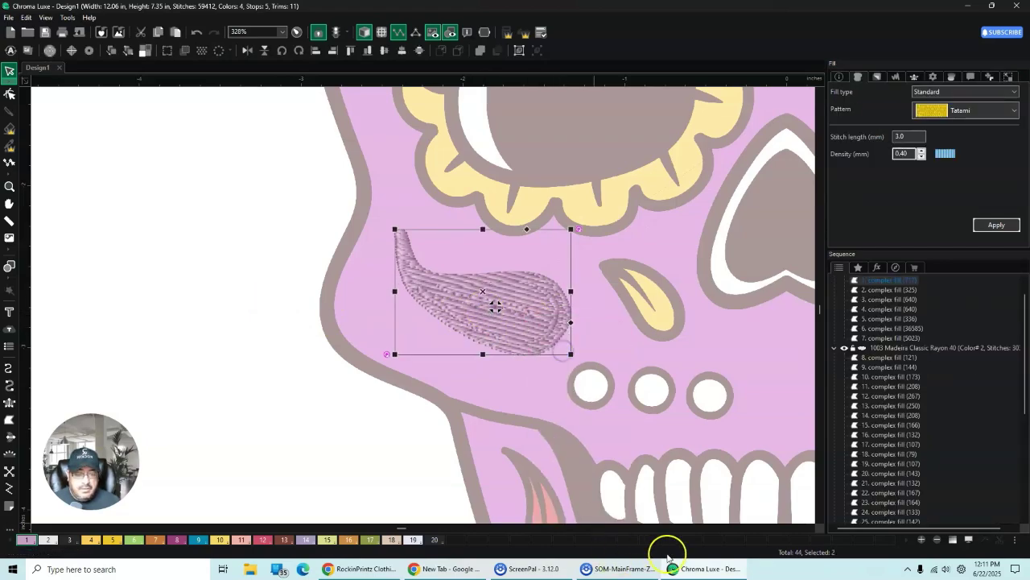
Step: Paste the two copied teardrop fills and move the copy over the pink teardrop on the skull's right cheek
left_click(810, 529)
left_click(809, 529)
left_click(809, 529)
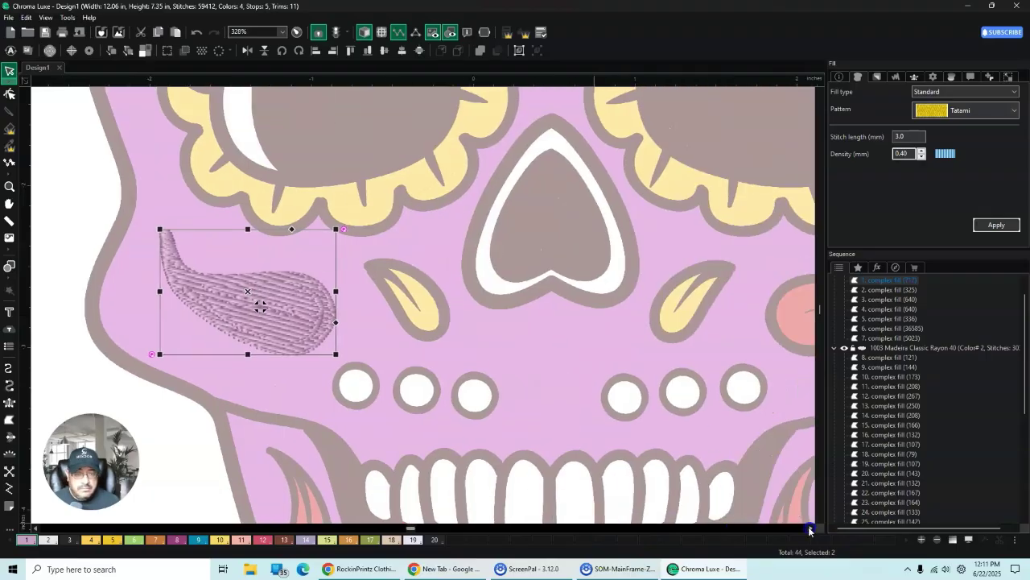
left_click(810, 529)
left_click(810, 529)
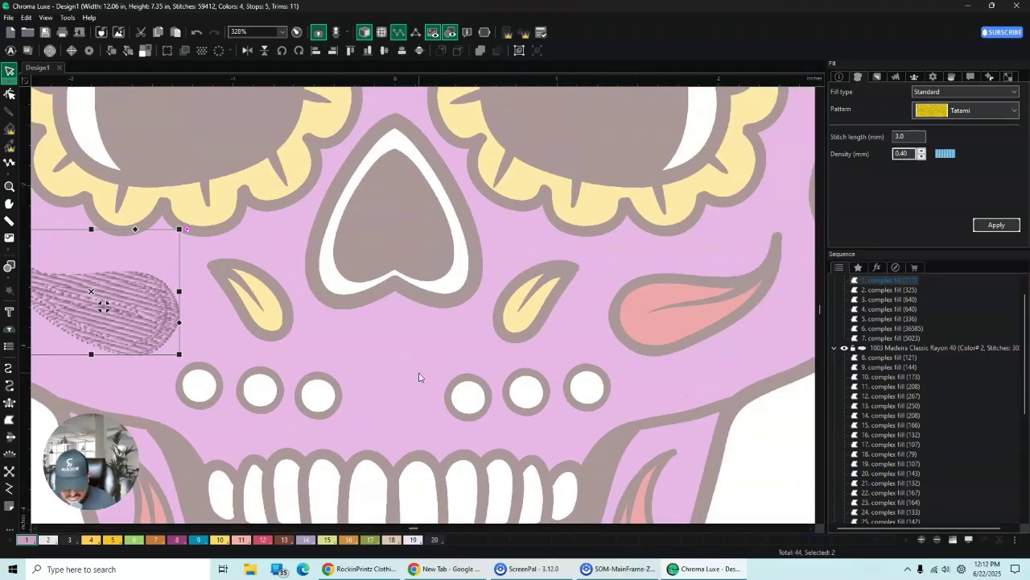
key("ctrl+v")
key("0")
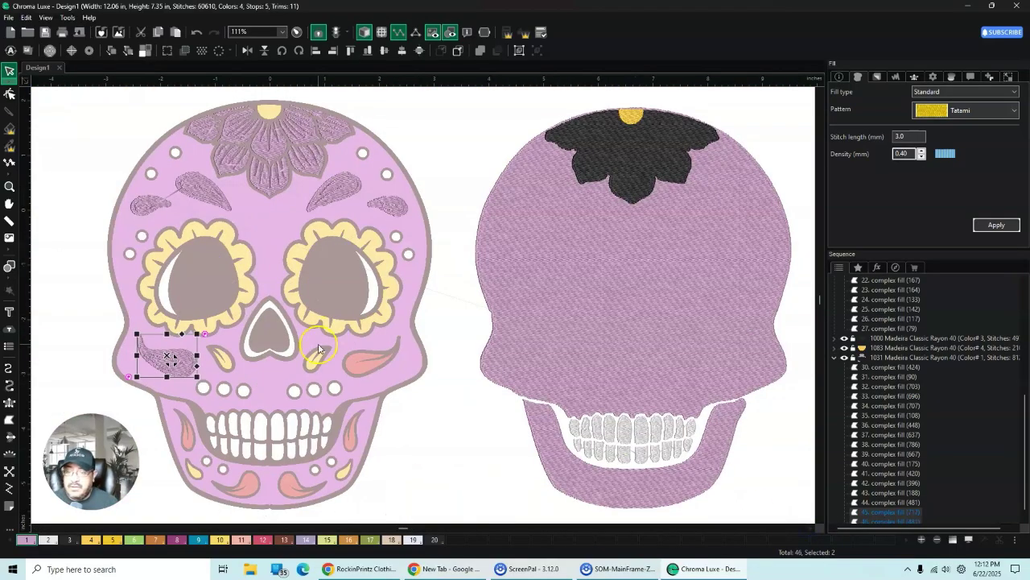
left_click_drag(167, 358, 370, 359)
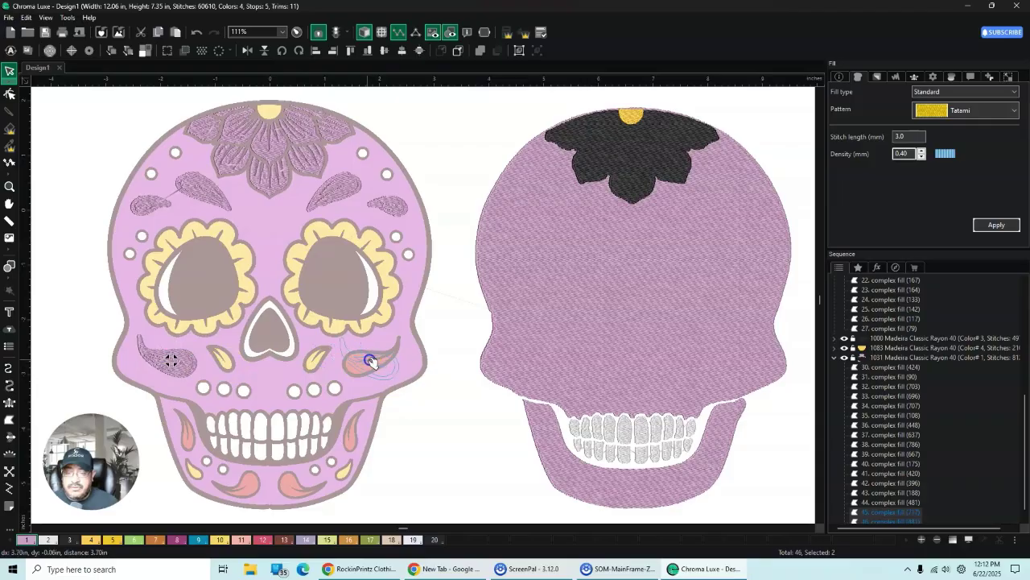
Step: Mirror the pasted fills horizontally, nudge them to match the right cheek teardrop artwork, and deselect them
scroll(406, 398, "up", 5)
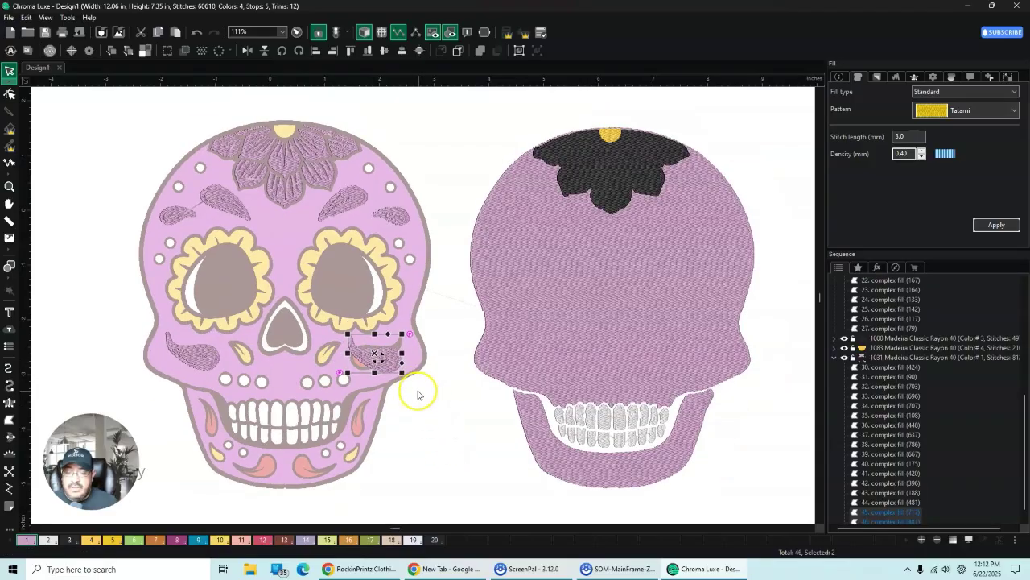
scroll(384, 389, "up", 4)
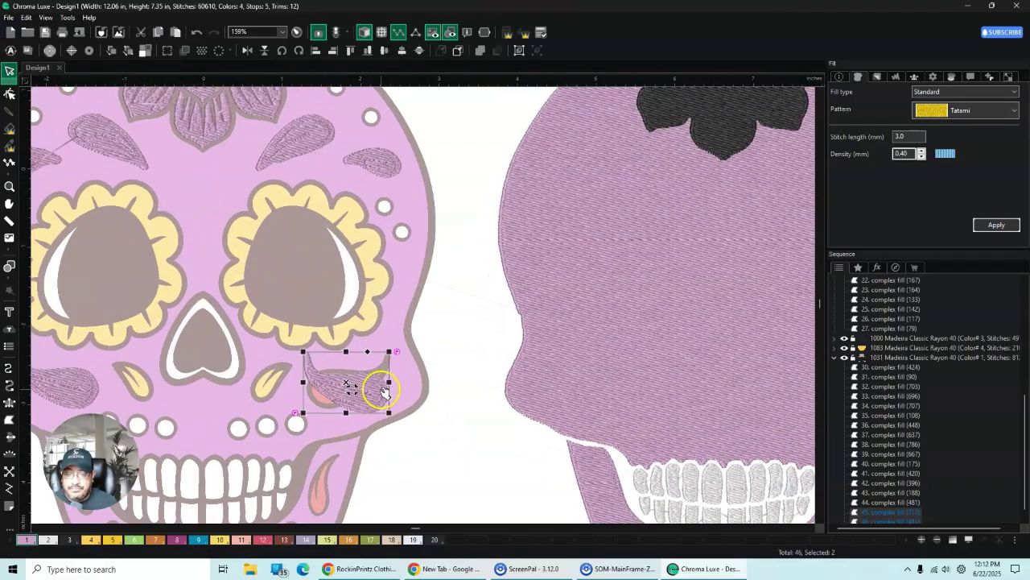
left_click(264, 53)
left_click(262, 54)
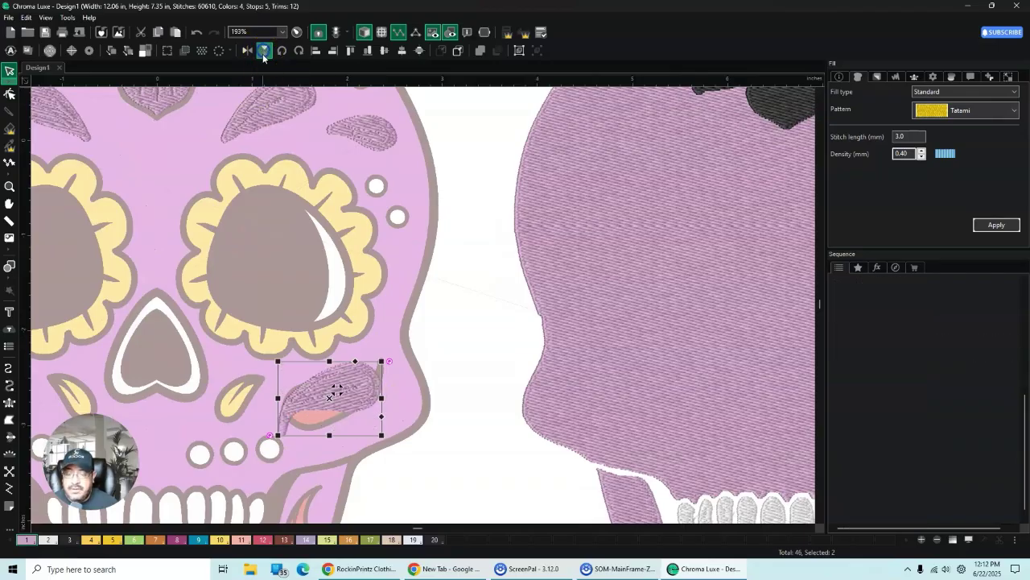
left_click(247, 52)
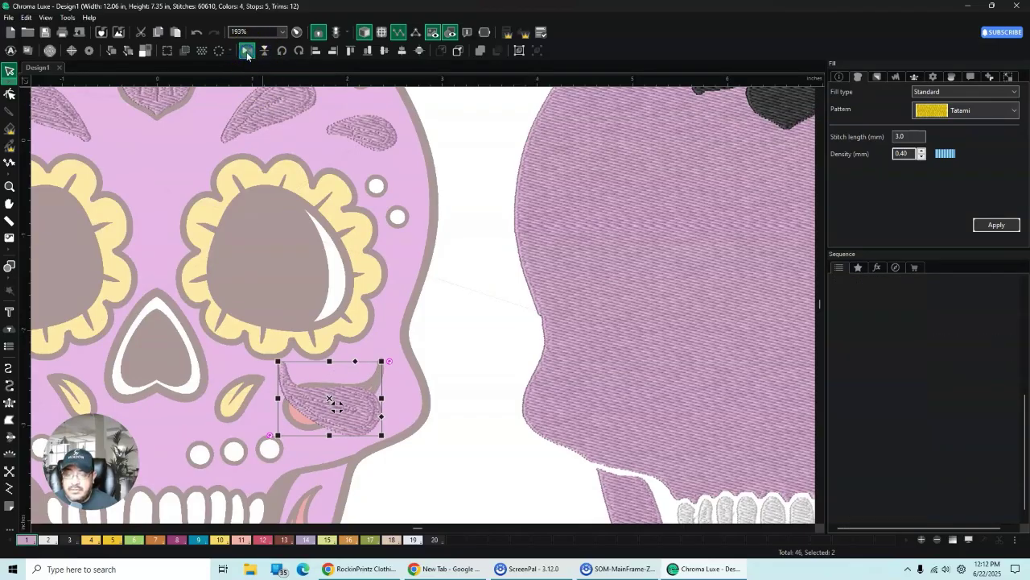
scroll(352, 475, "up", 2)
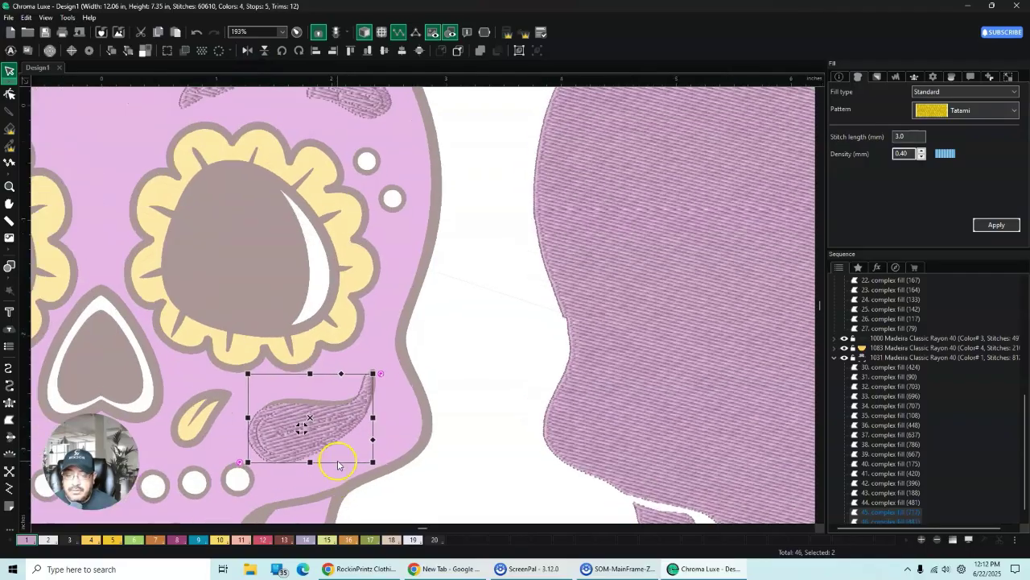
left_click_drag(298, 431, 300, 427)
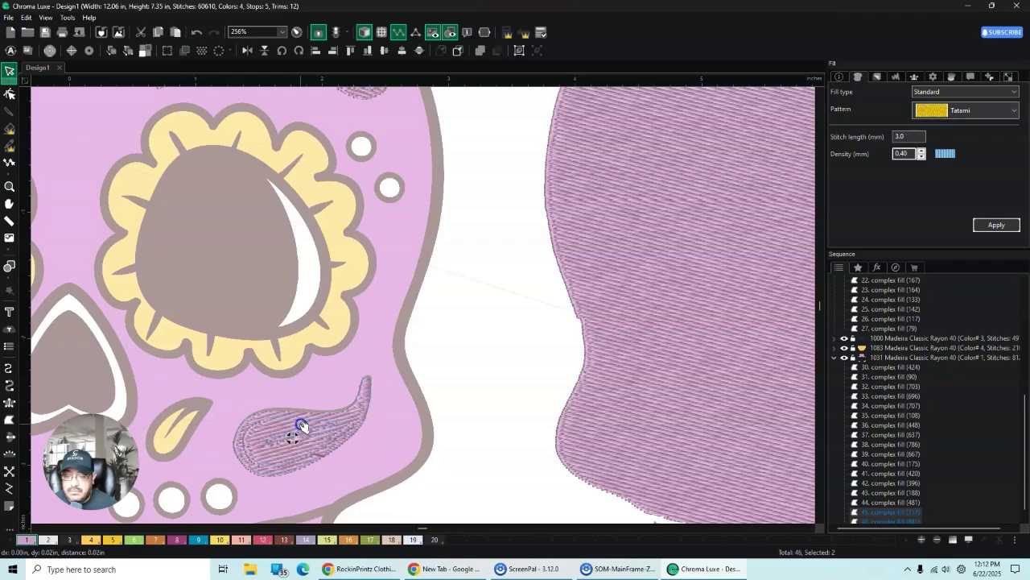
left_click(299, 437)
left_click(422, 442)
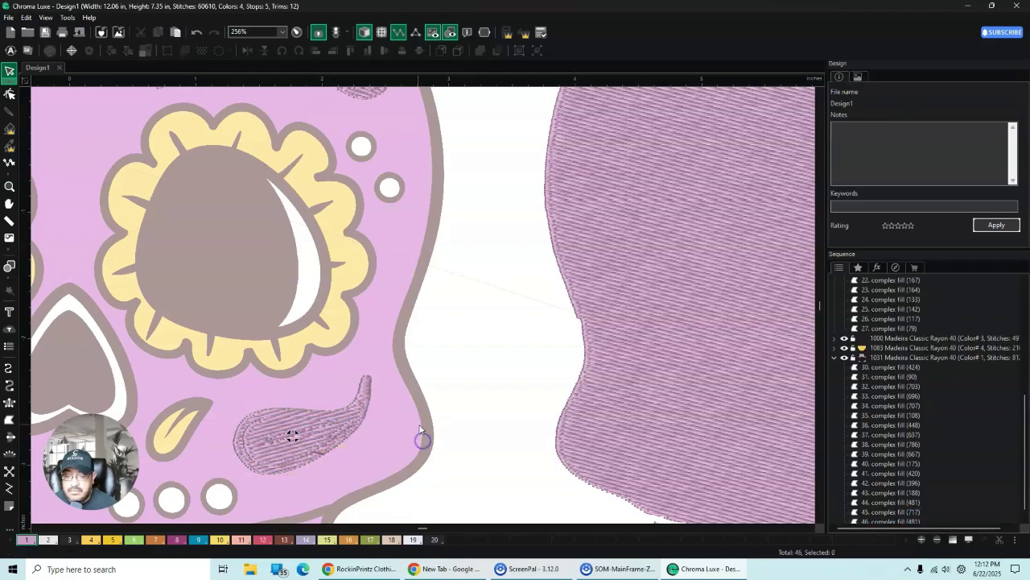
Step: Start a complex fill for the pink interior of the left jaw teardrop, tracing from its upper left tip down the grey center line's left edge
scroll(414, 435, "down", 3)
scroll(412, 446, "down", 5)
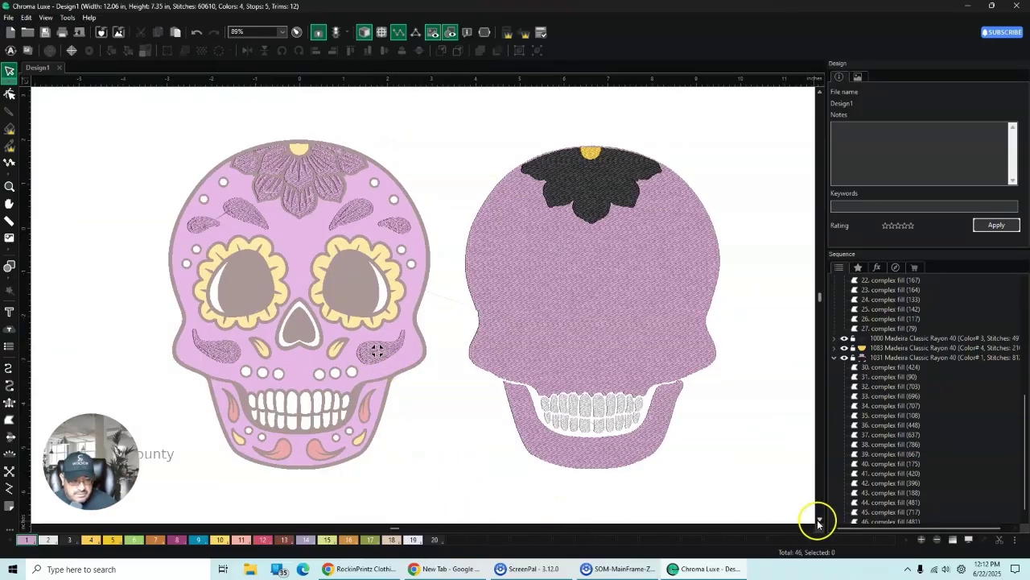
scroll(795, 520, "down", 3)
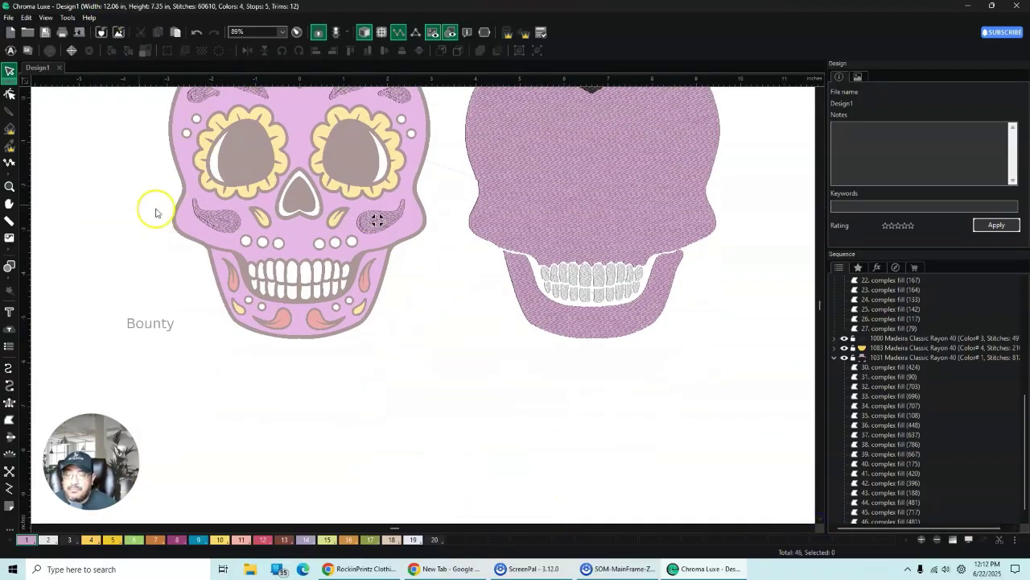
scroll(229, 288, "up", 4)
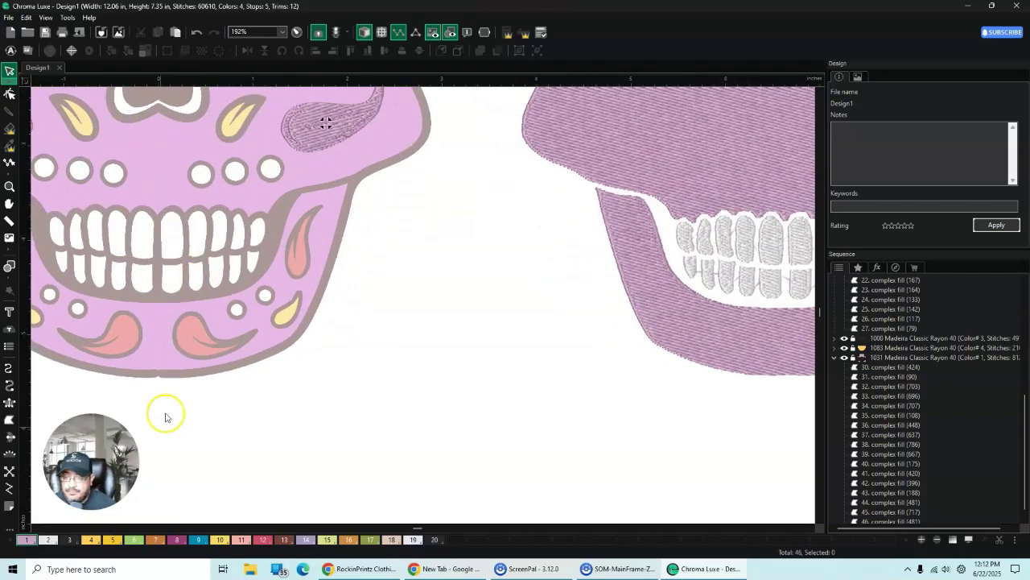
left_click(36, 529)
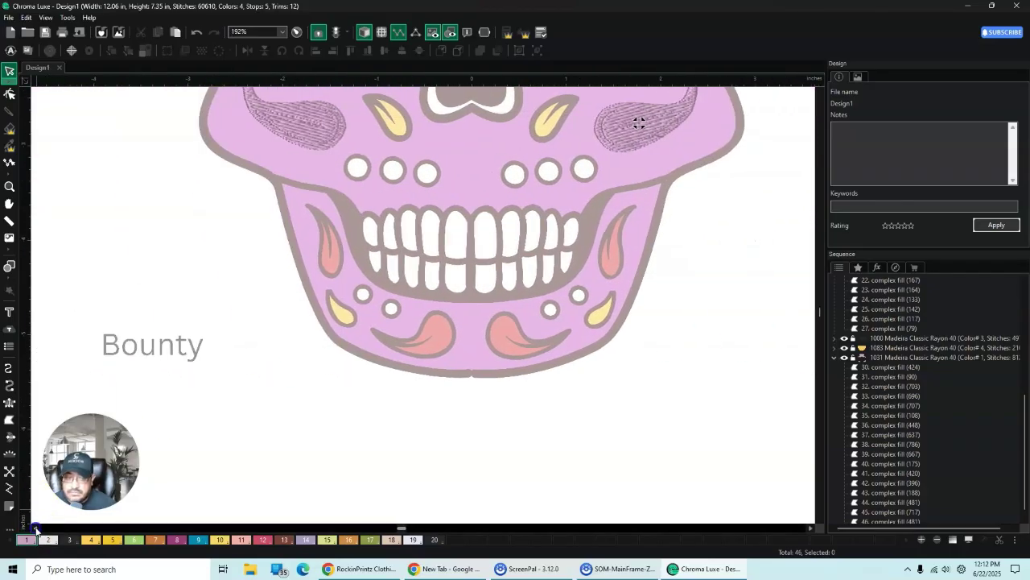
scroll(314, 248, "up", 4)
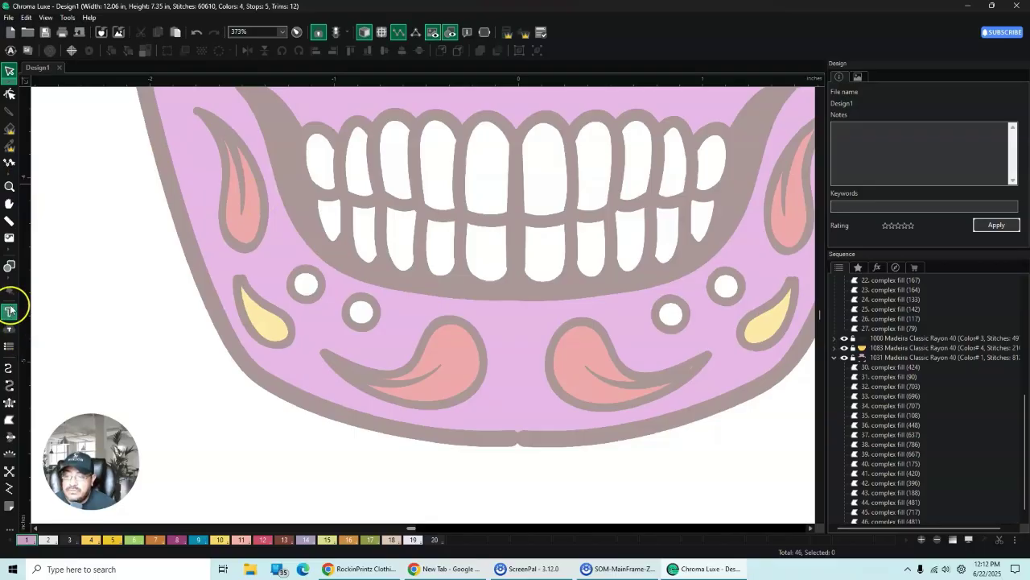
left_click(9, 421)
scroll(229, 150, "up", 2)
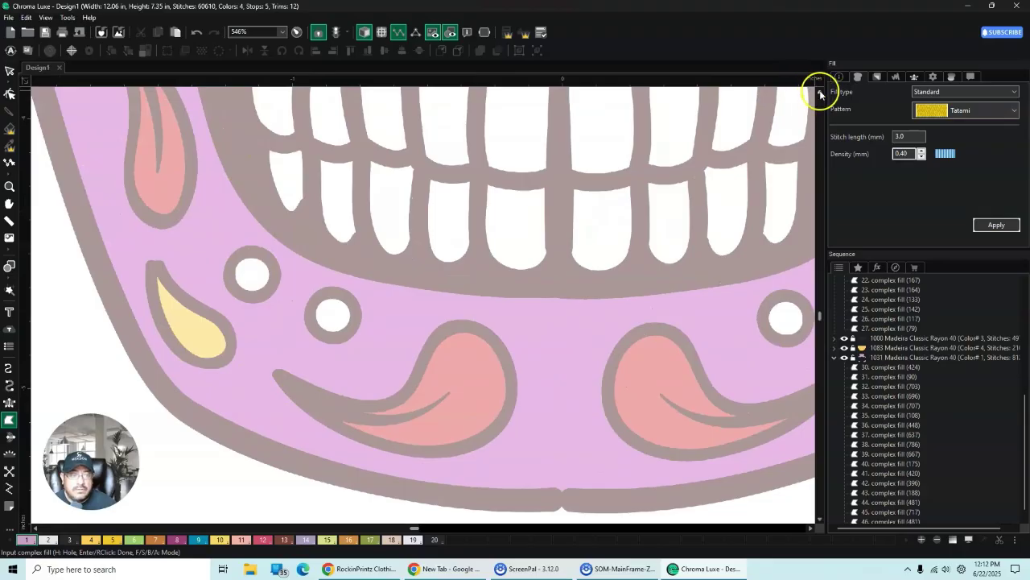
scroll(821, 95, "up", 3)
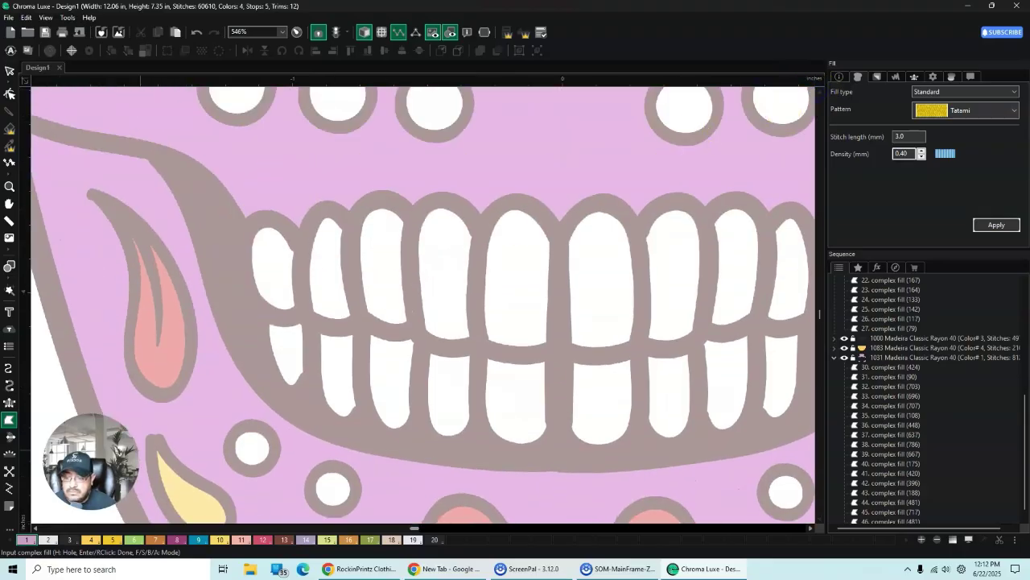
left_click(35, 528)
left_click(35, 529)
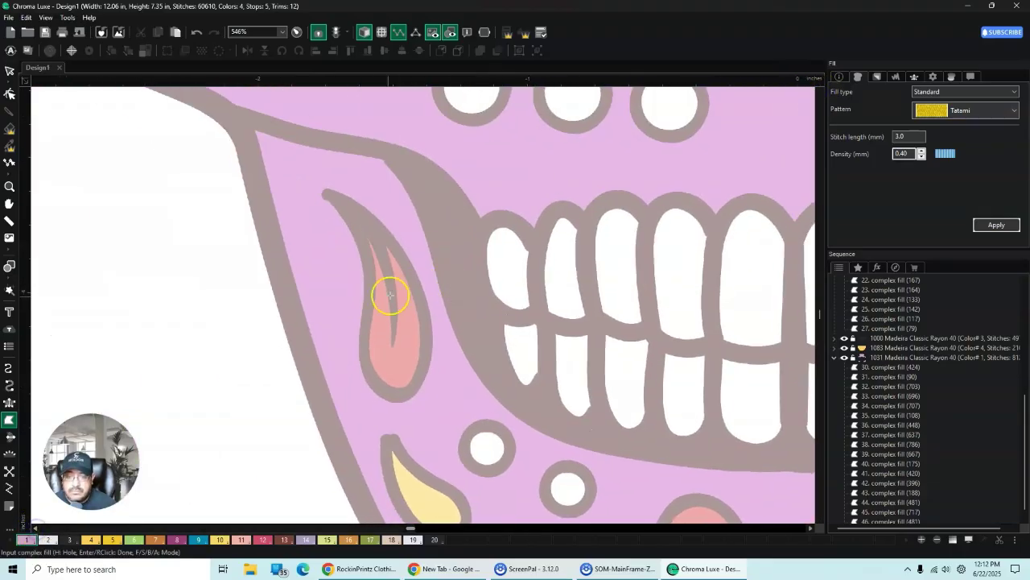
scroll(366, 296, "up", 2)
scroll(368, 252, "up", 3)
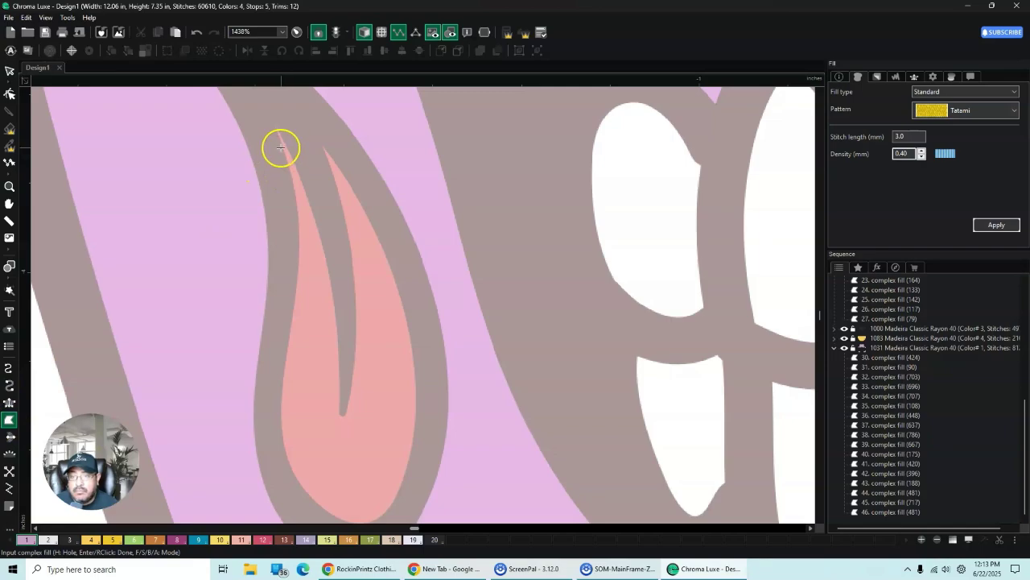
left_click(273, 110)
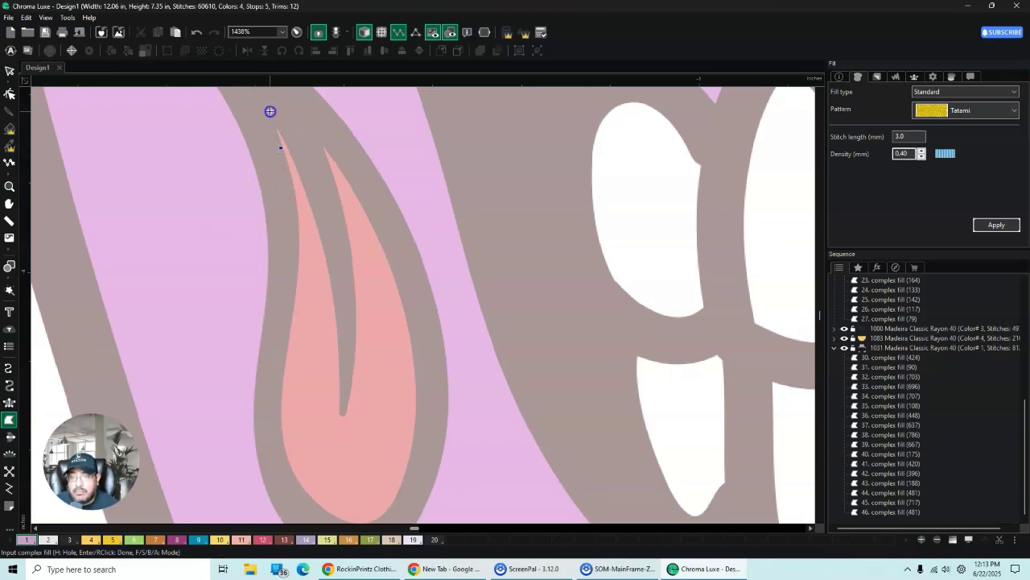
left_click(279, 122)
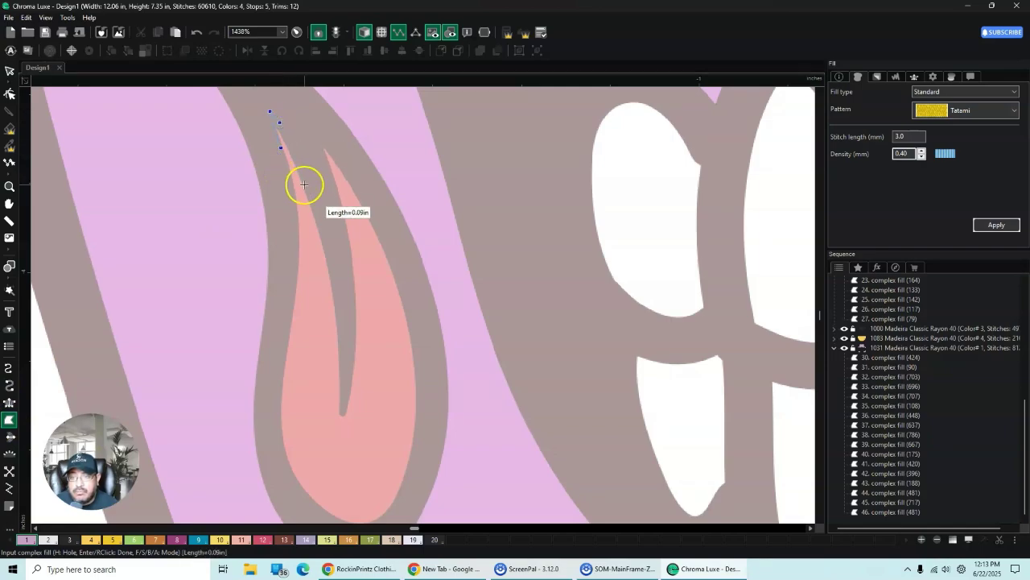
left_click(303, 189)
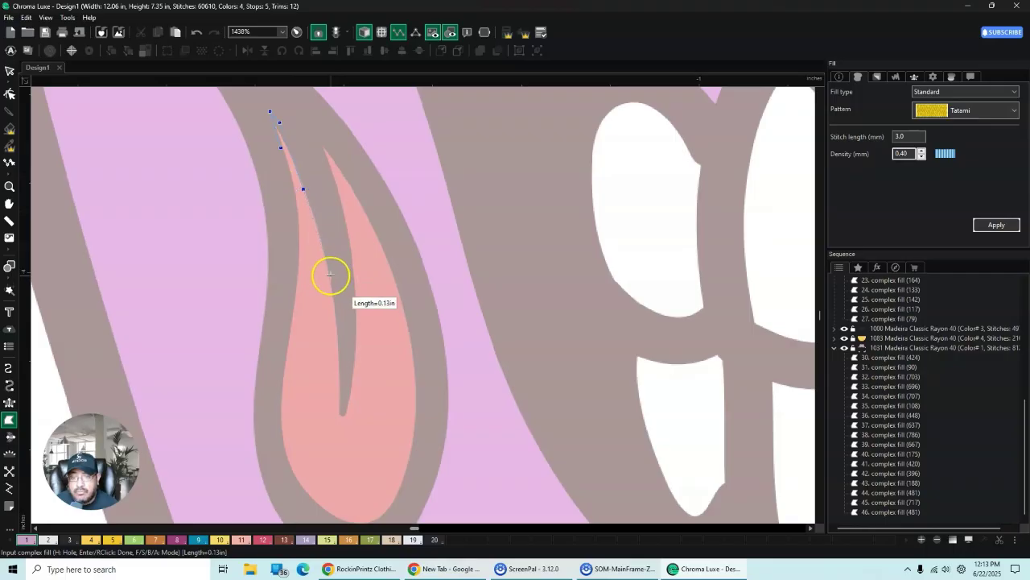
left_click(319, 229)
left_click(331, 285)
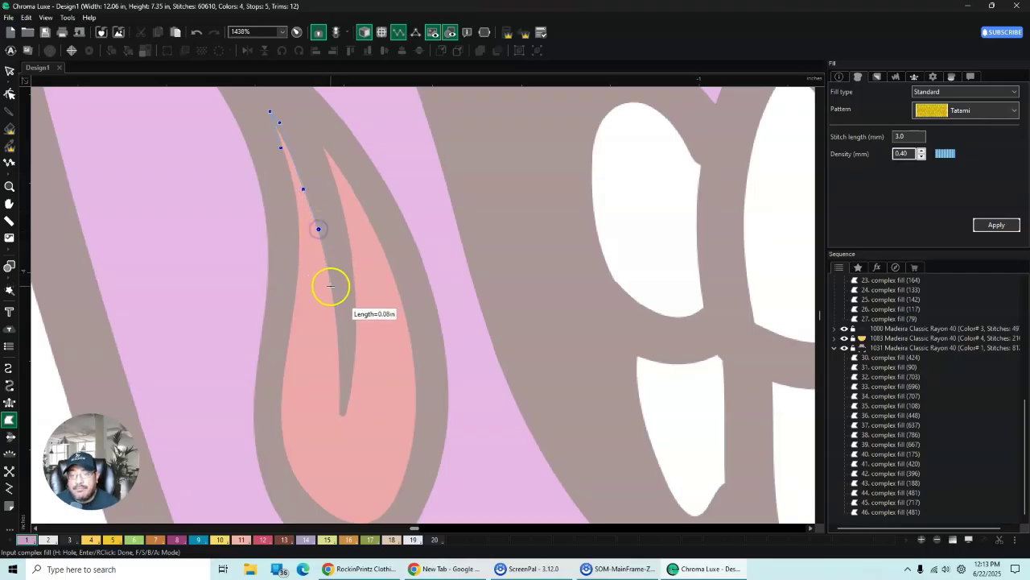
left_click(339, 360)
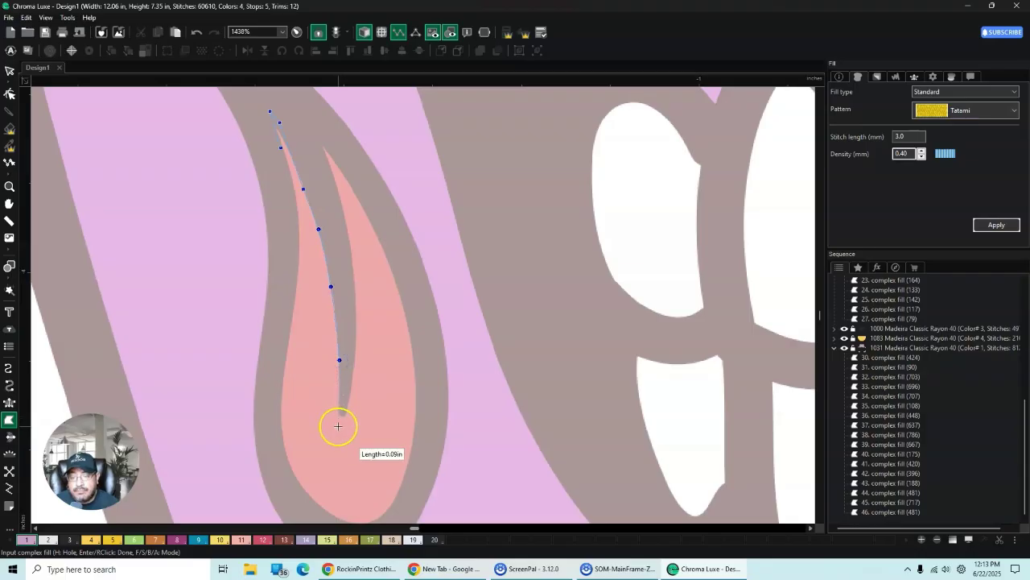
Step: Trace around the bottom end of the grey center line and up its right edge to the pink area's right tip
left_click(344, 426)
left_click(351, 398)
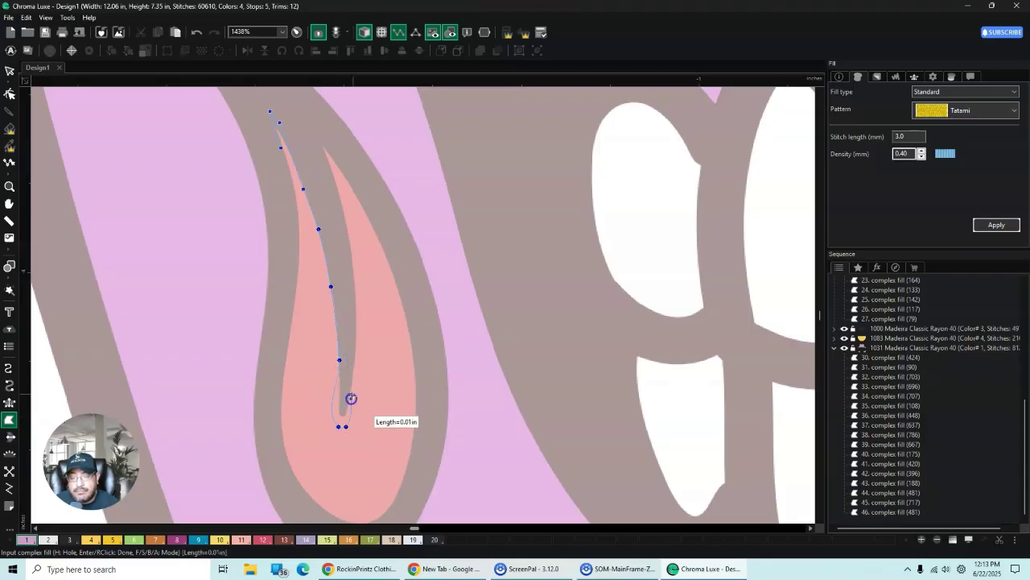
left_click(356, 359)
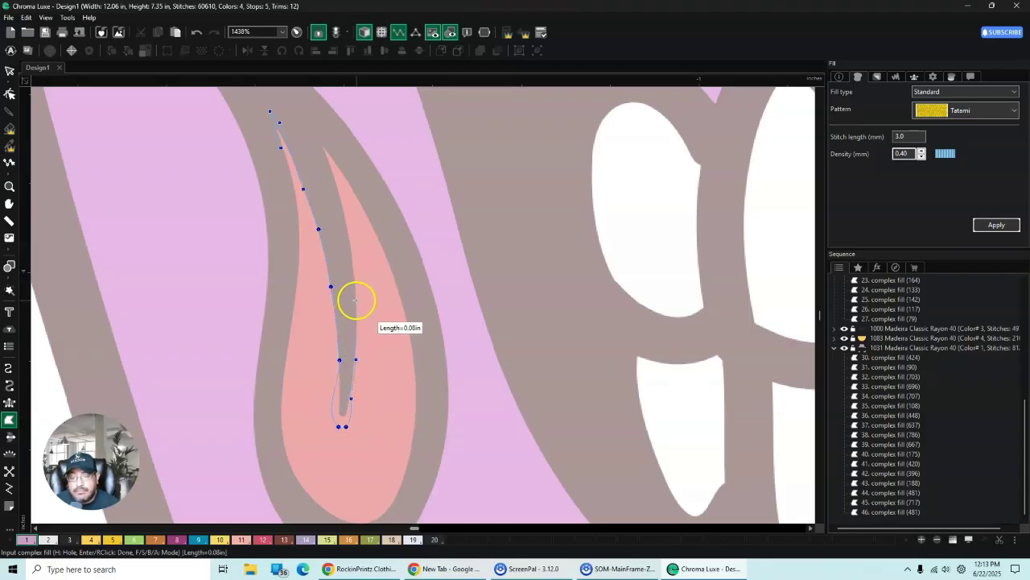
left_click(356, 300)
left_click(349, 238)
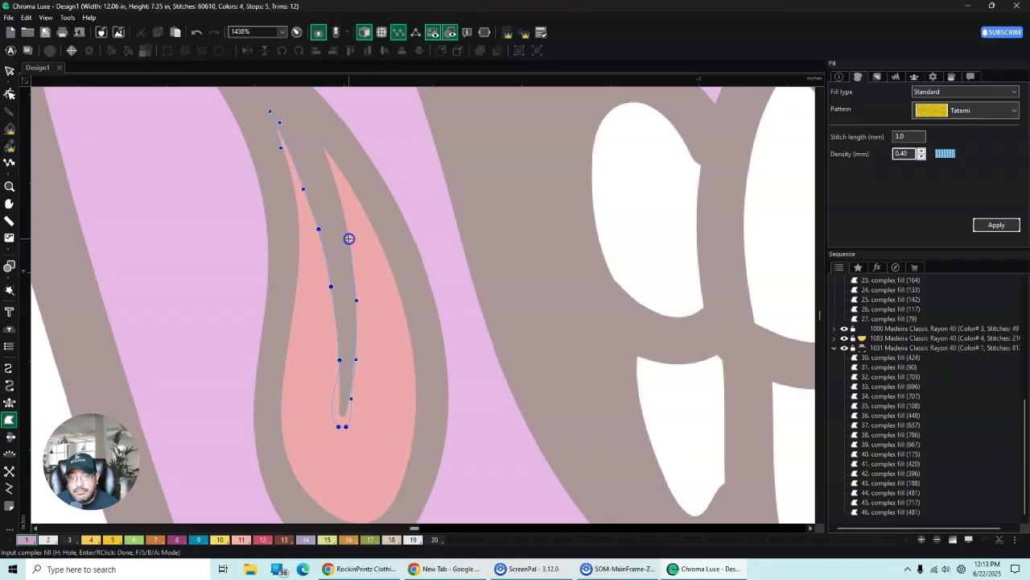
left_click(336, 180)
left_click(319, 141)
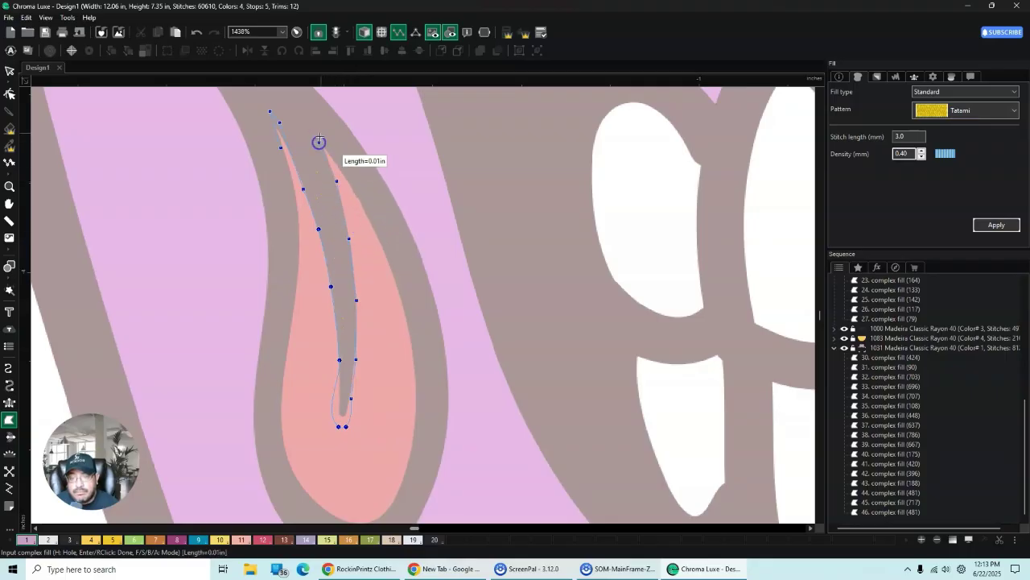
left_click(321, 130)
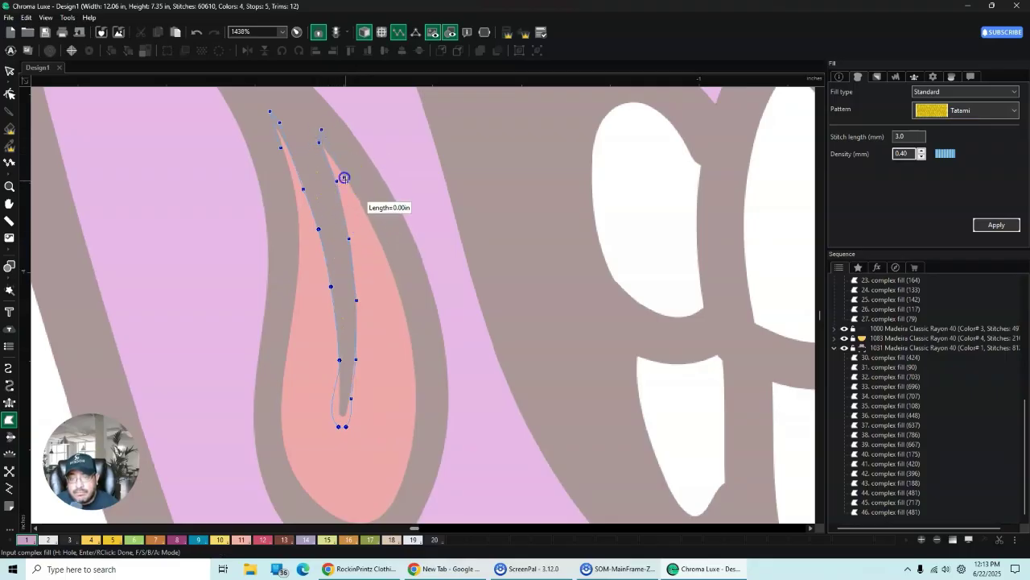
Step: Trace the right outer edge of the left jaw teardrop's pink interior down toward its rounded bottom
left_click(384, 248)
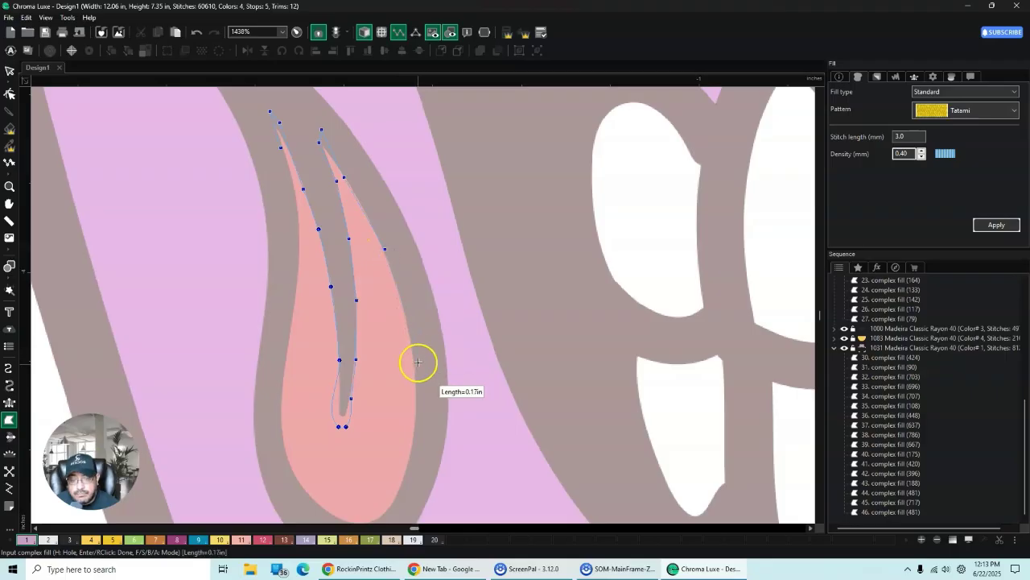
left_click(406, 321)
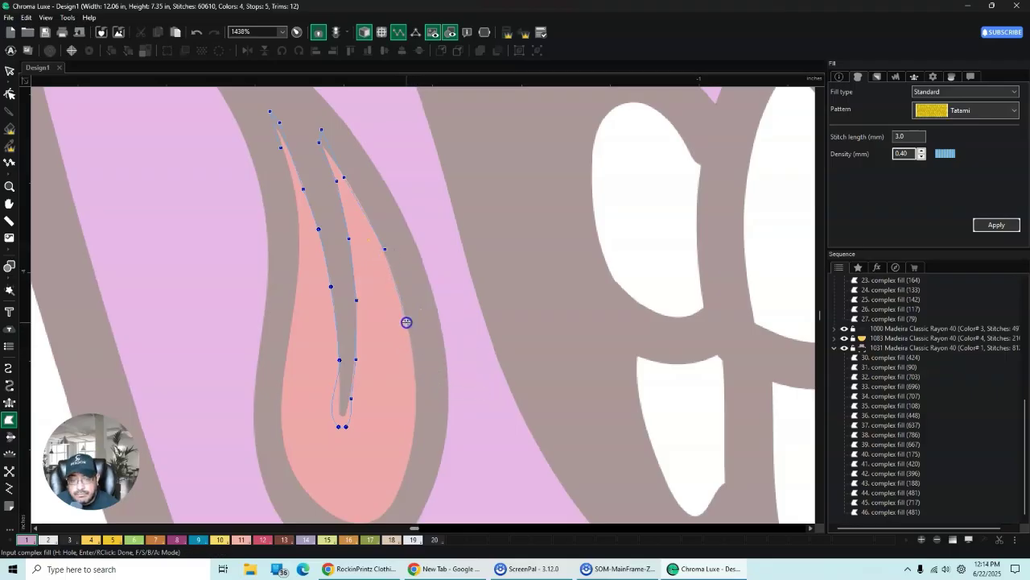
left_click(415, 389)
left_click(413, 453)
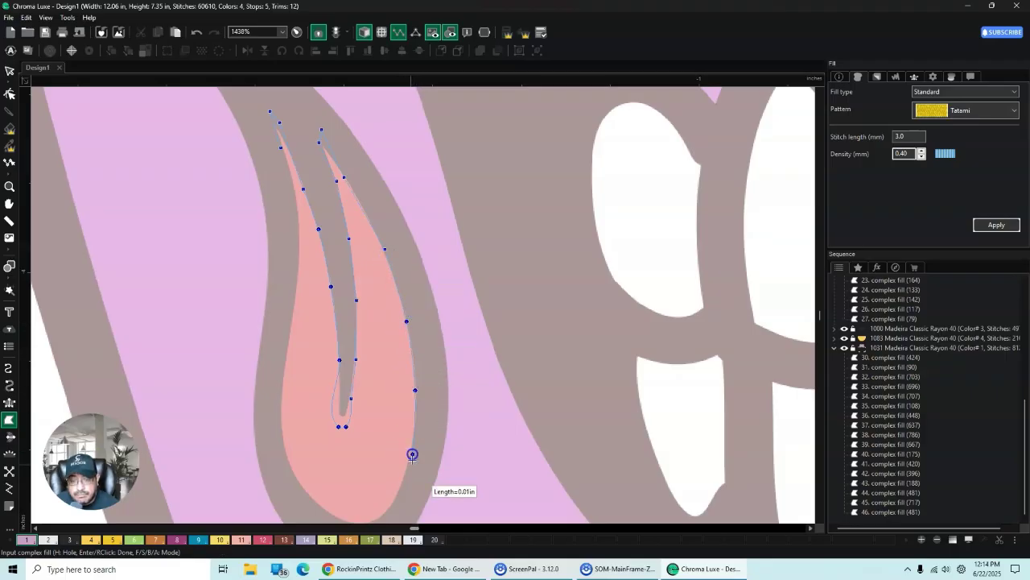
left_click(377, 516)
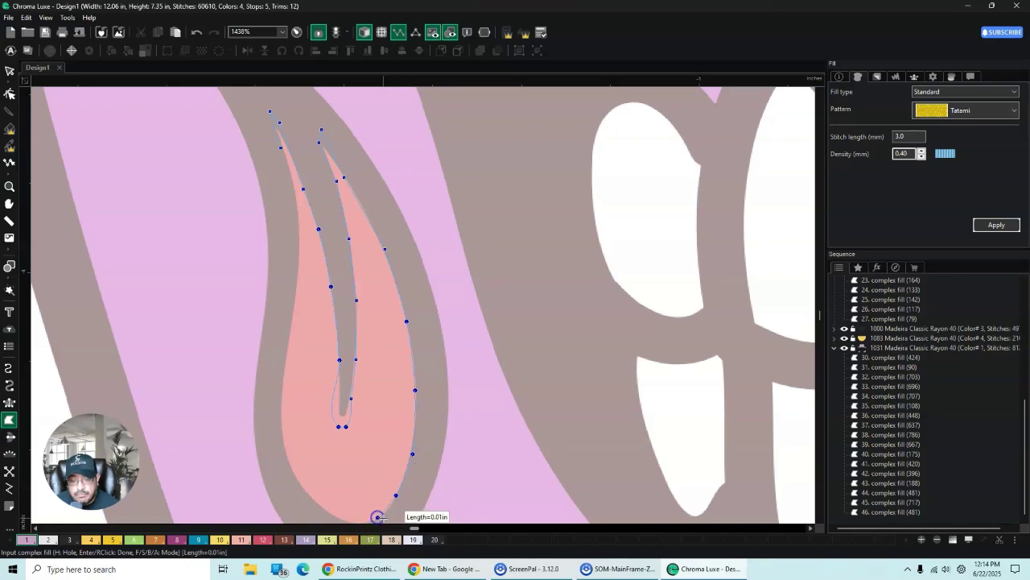
scroll(820, 519, "down", 1)
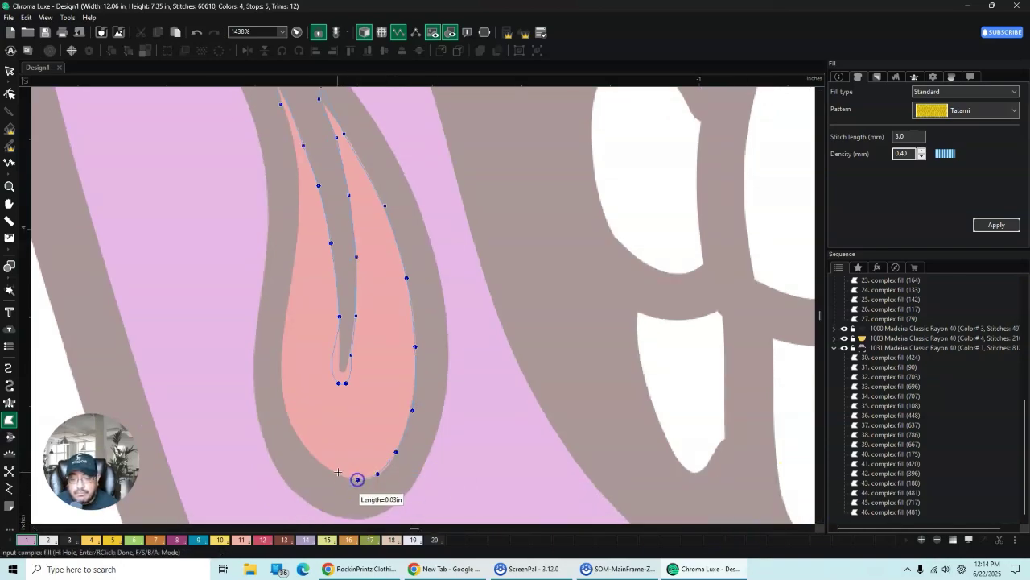
Step: Trace around the pink interior's rounded bottom and up its left outer edge to the starting tip, completing the complex fill
left_click(326, 467)
left_click(297, 435)
left_click(280, 399)
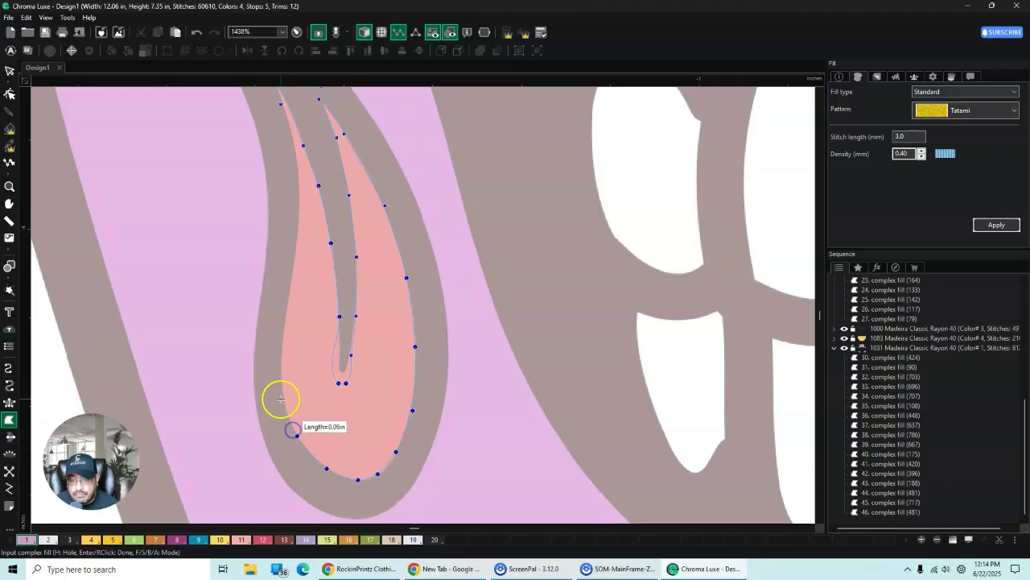
left_click(281, 389)
left_click(285, 321)
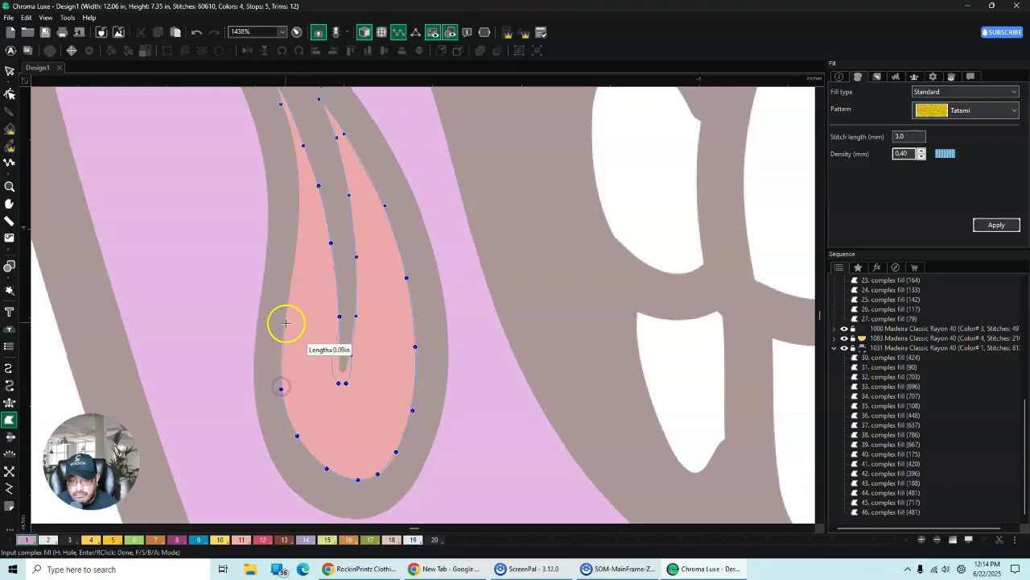
left_click(297, 240)
left_click(300, 192)
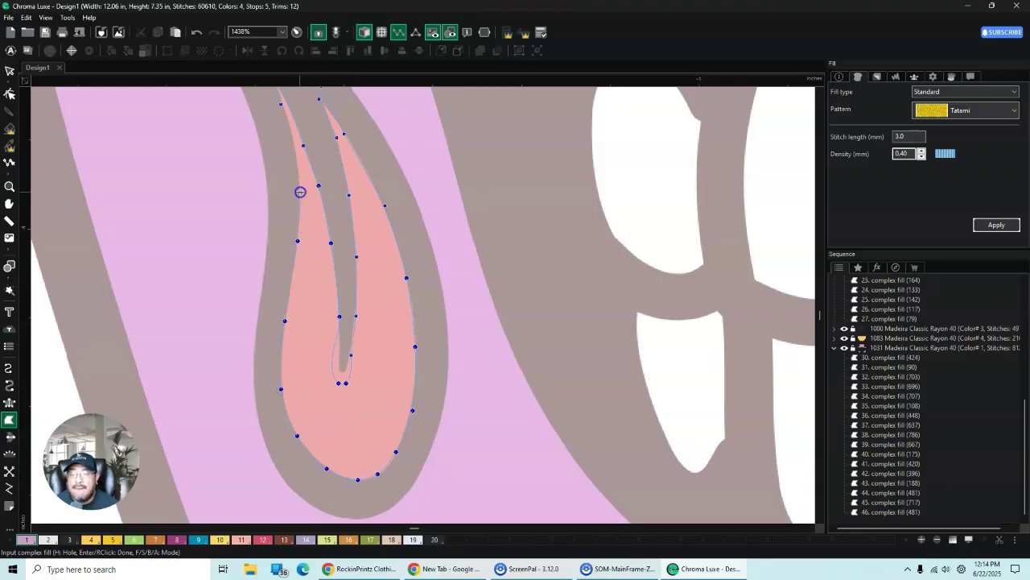
left_click(291, 133)
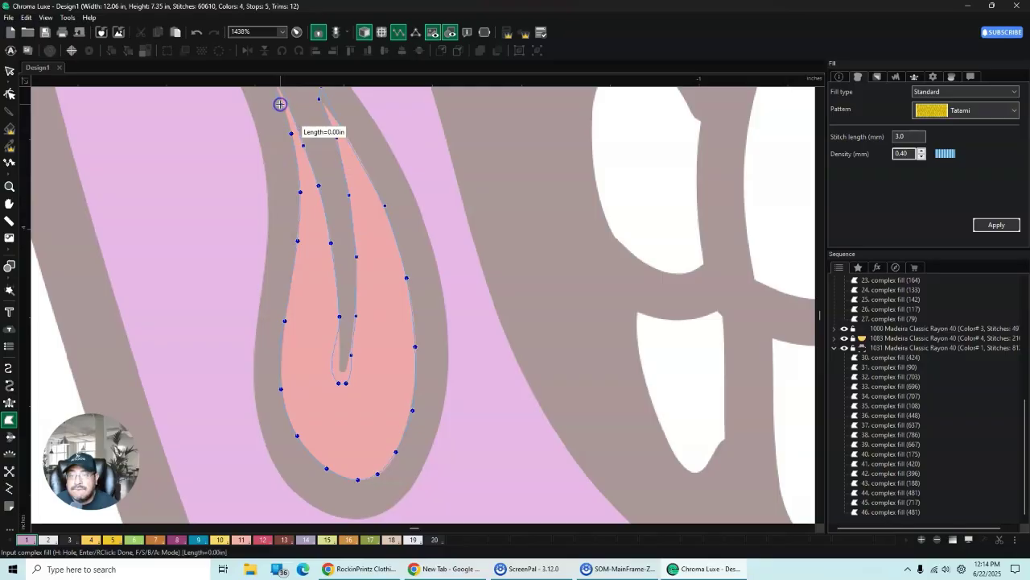
left_click(280, 103)
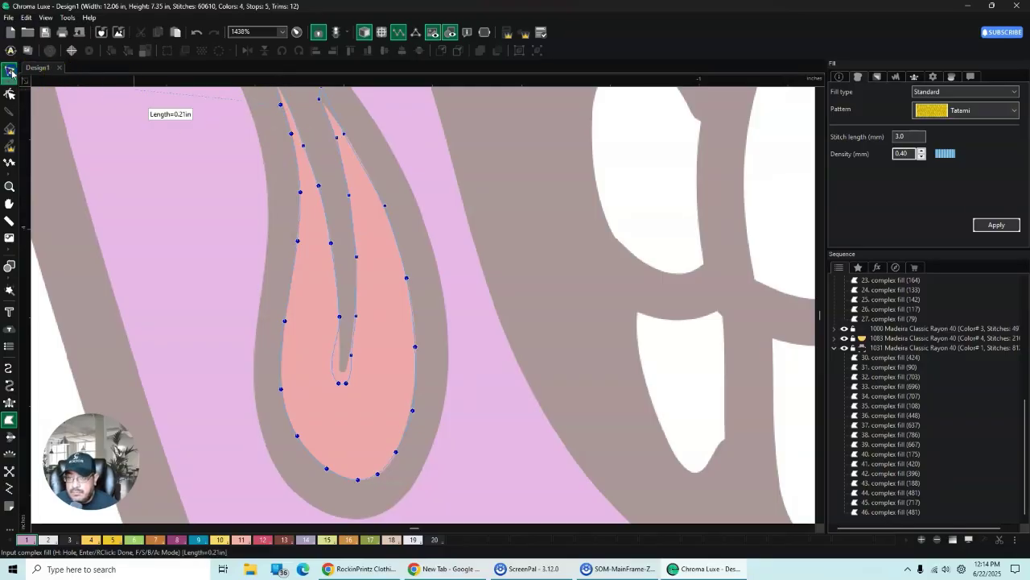
left_click(10, 72)
left_click(351, 227)
Step: Start a complex fill for the left jaw teardrop's grey outline, tracing from its upper left tip down the right outer edge
scroll(353, 225, "down", 3)
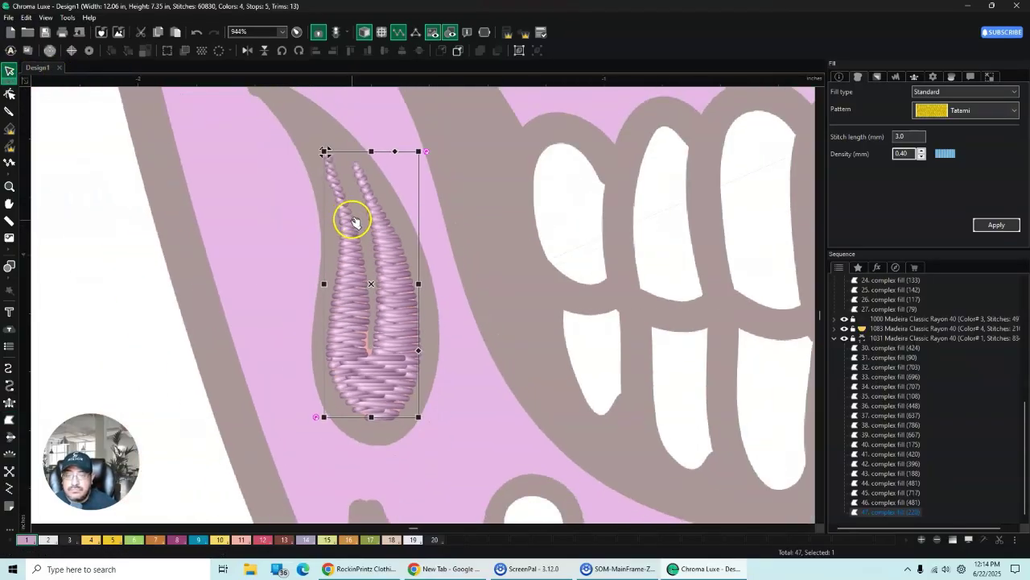
scroll(328, 216, "down", 1)
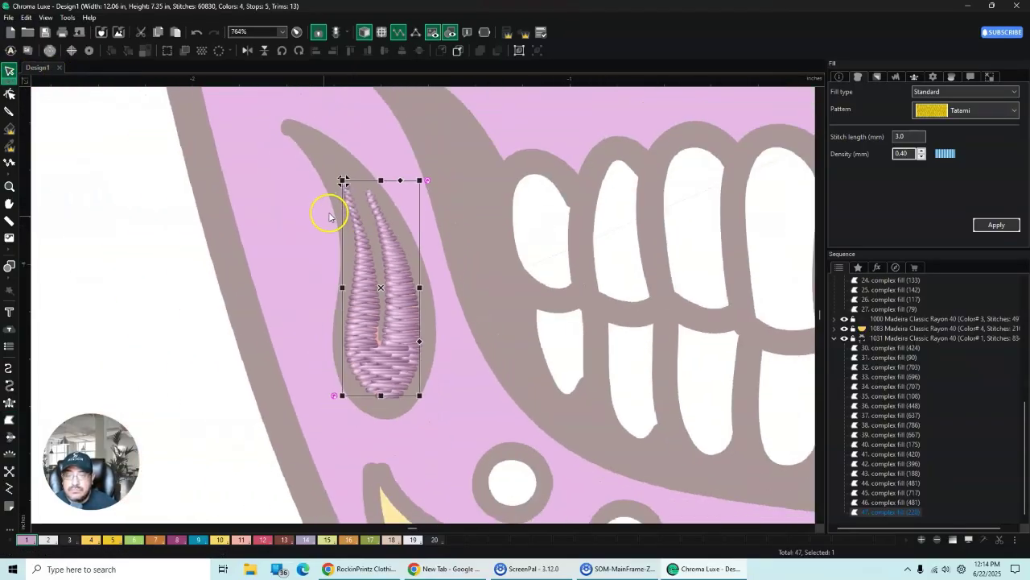
left_click(9, 419)
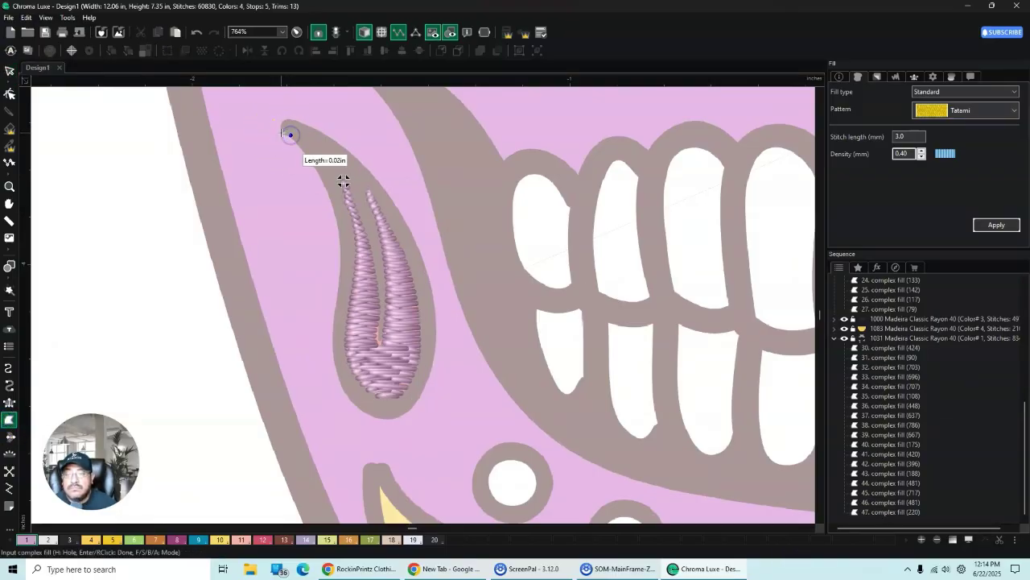
left_click(328, 136)
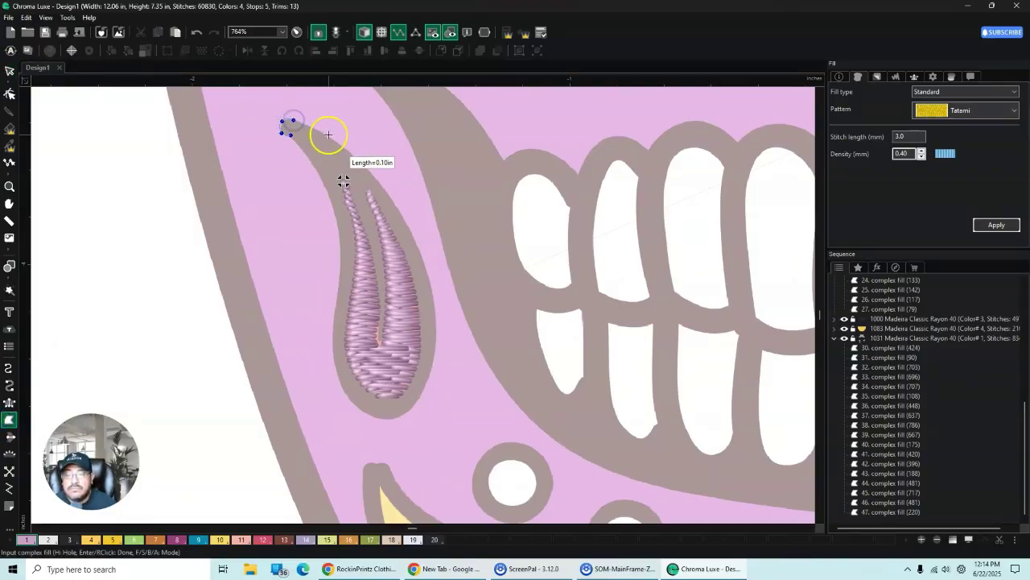
left_click(373, 173)
left_click(420, 253)
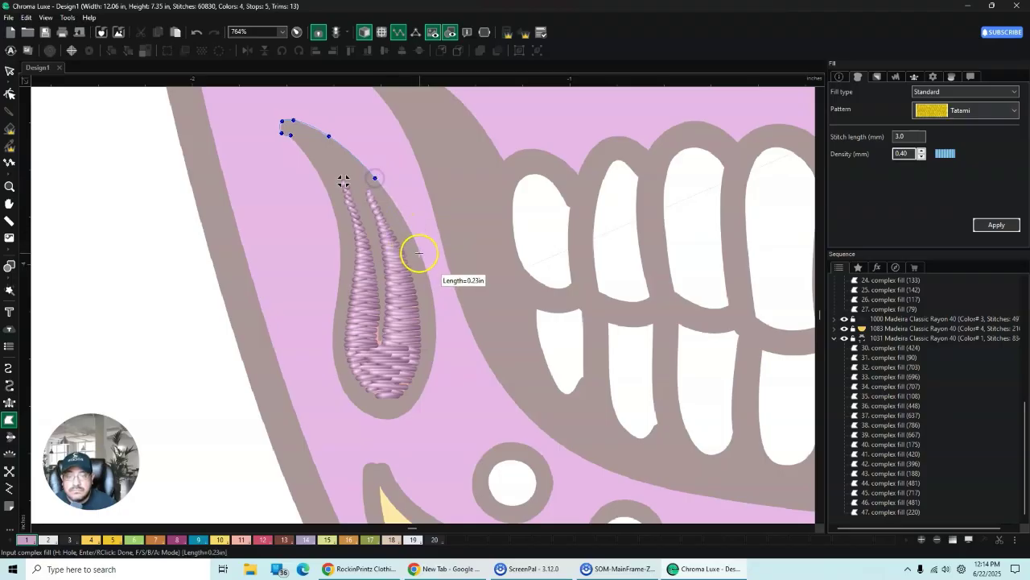
left_click(439, 318)
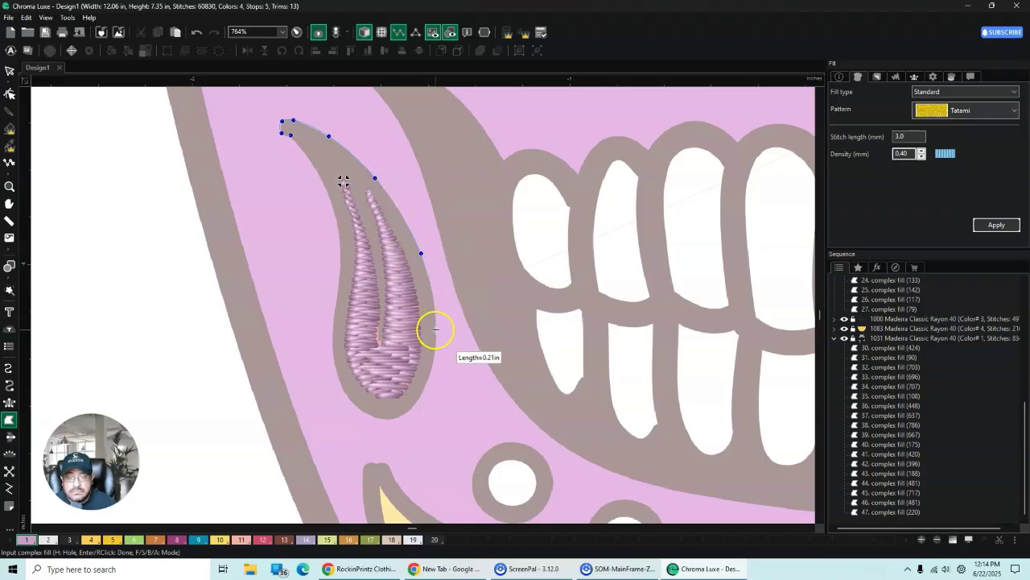
left_click(435, 328)
left_click(424, 391)
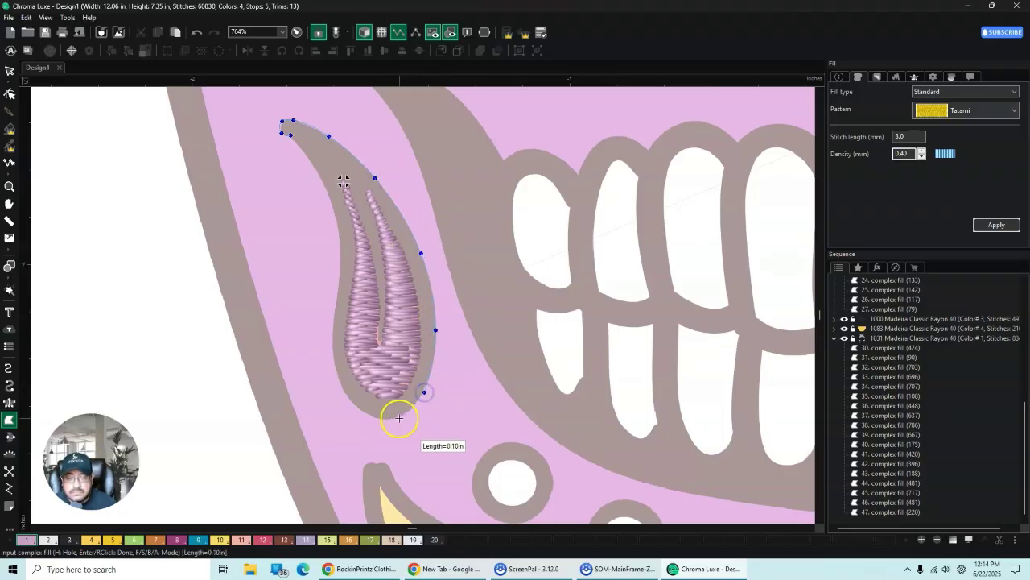
Step: Trace around the grey outline's bottom and up its left edge to the starting tip, completing the complex fill
left_click(398, 418)
left_click(376, 419)
left_click(350, 405)
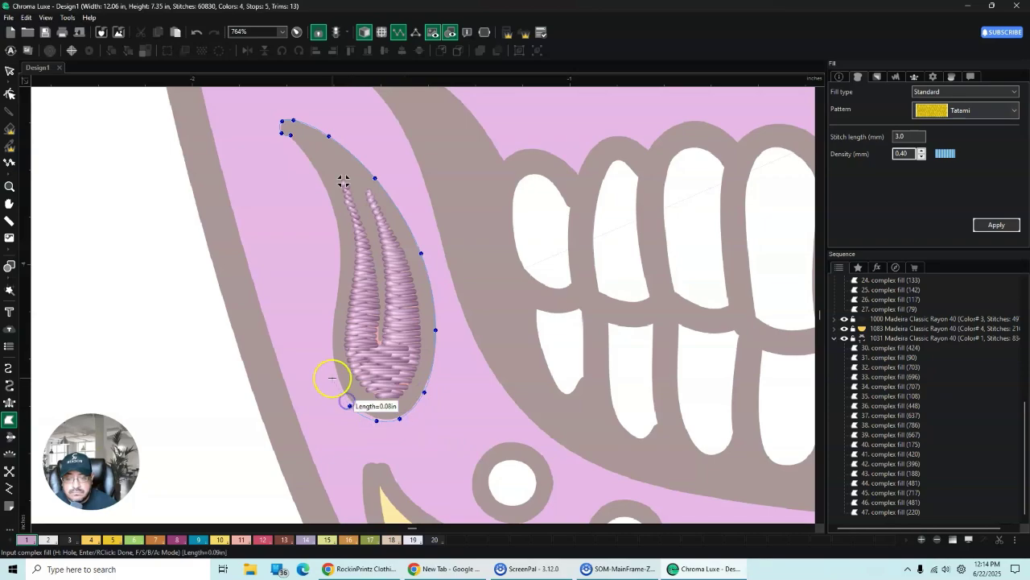
left_click(330, 332)
left_click(334, 304)
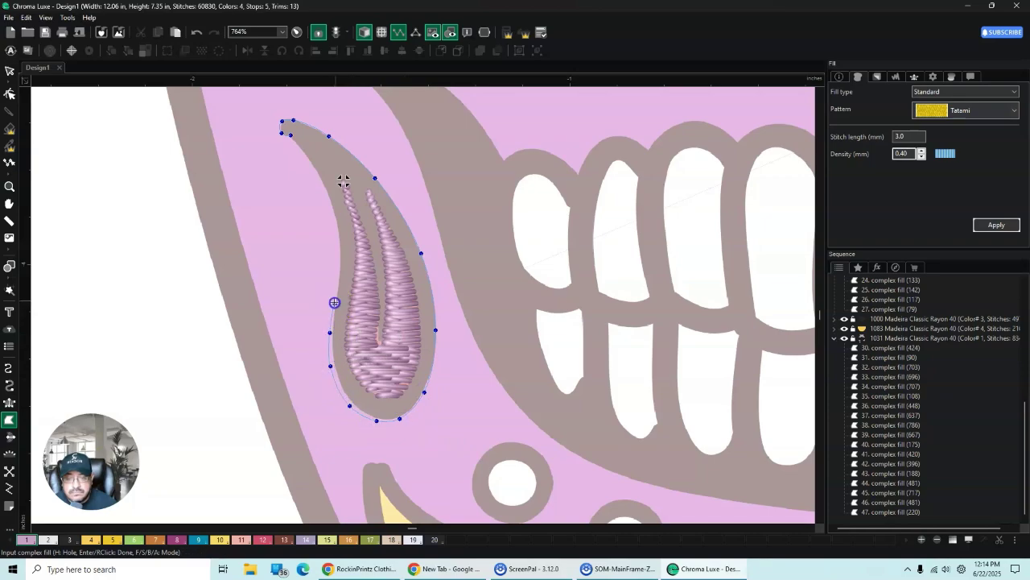
left_click(339, 258)
left_click(333, 217)
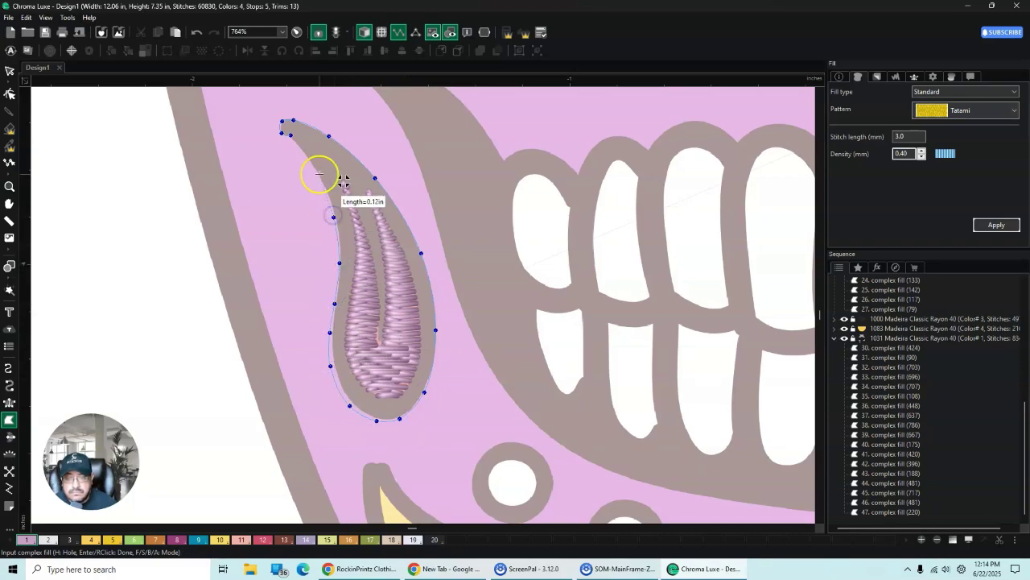
left_click(299, 147)
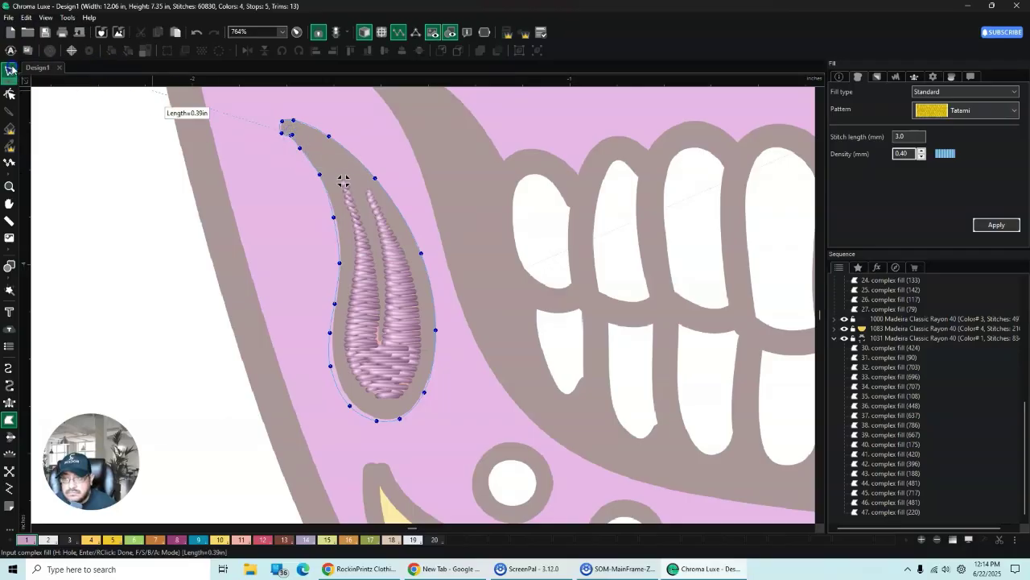
left_click(9, 70)
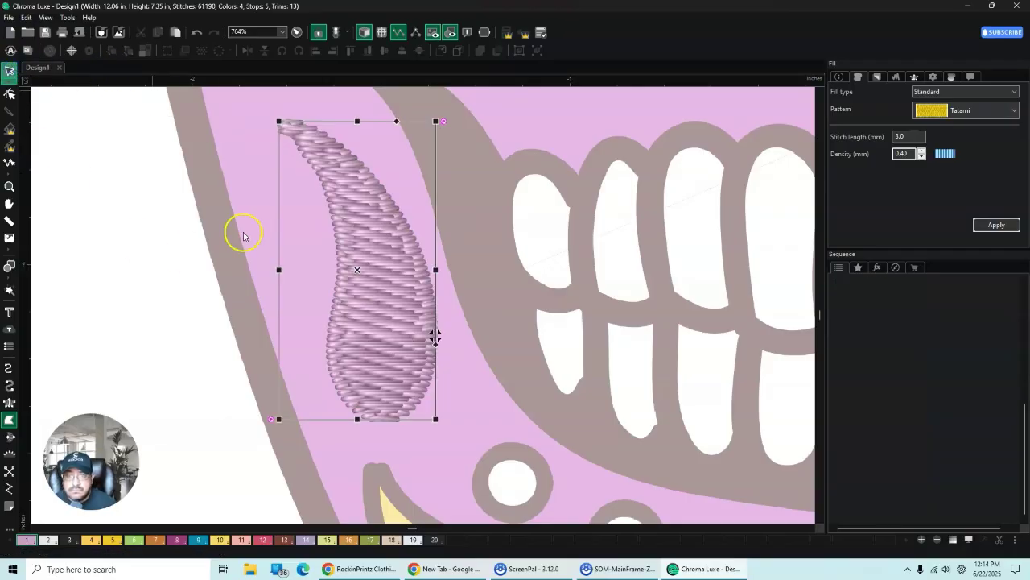
left_click(8, 71)
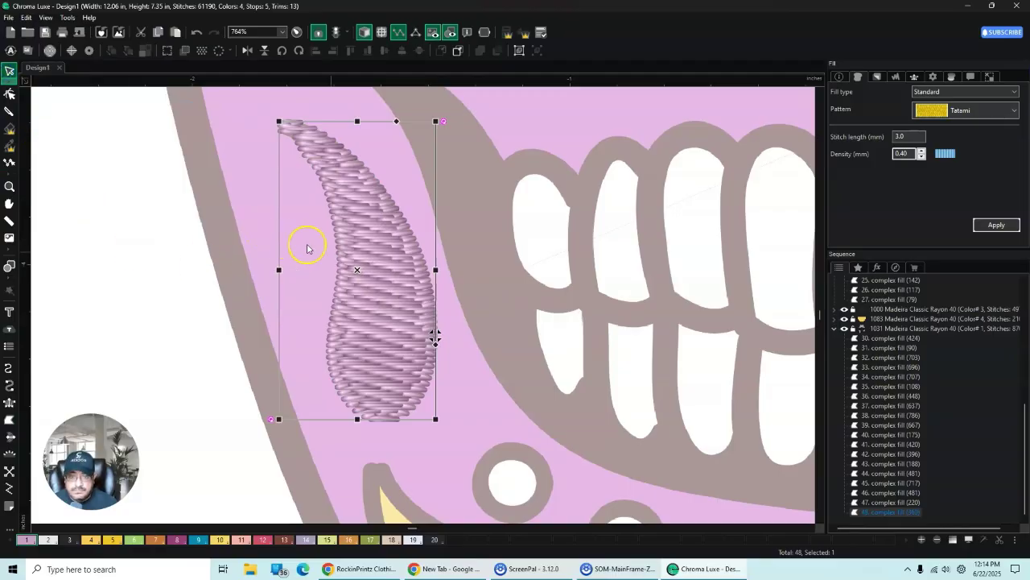
Step: Send the left jaw teardrop's outline fill to the back of the stacking order
right_click(385, 263)
mouse_move(457, 425)
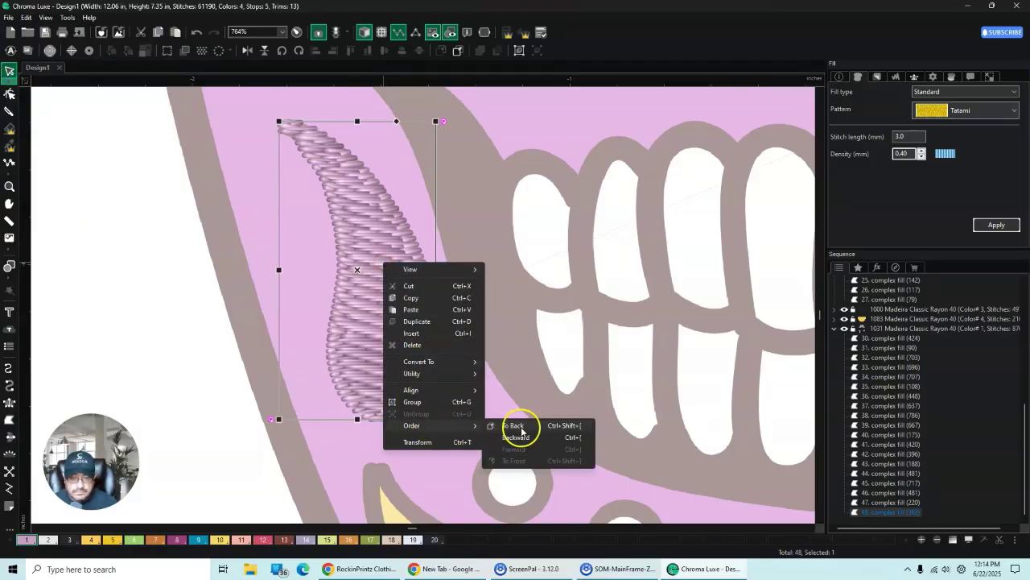
left_click(521, 430)
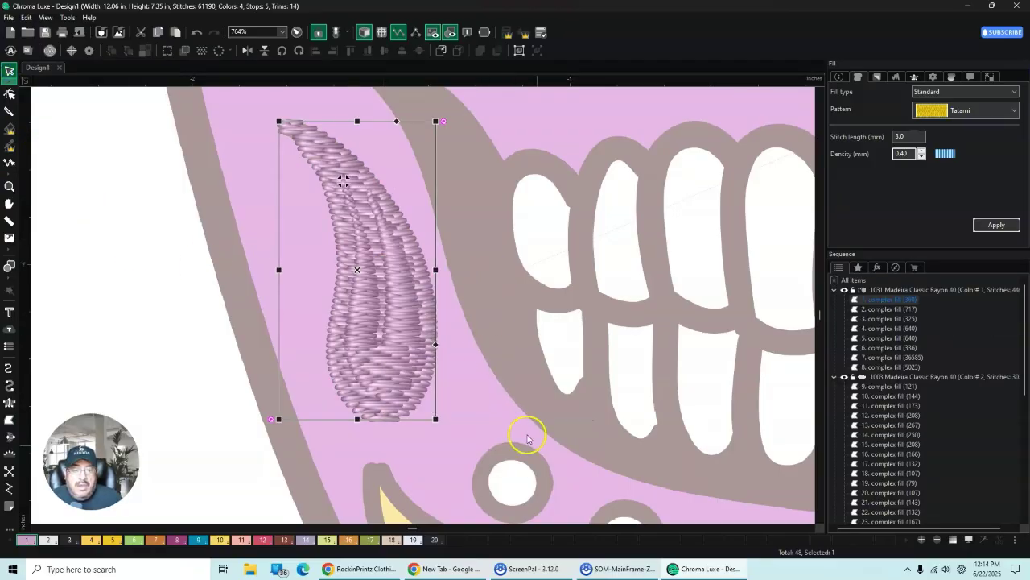
Step: Select both left jaw teardrop fills together and copy them
left_click(810, 531)
left_click(811, 531)
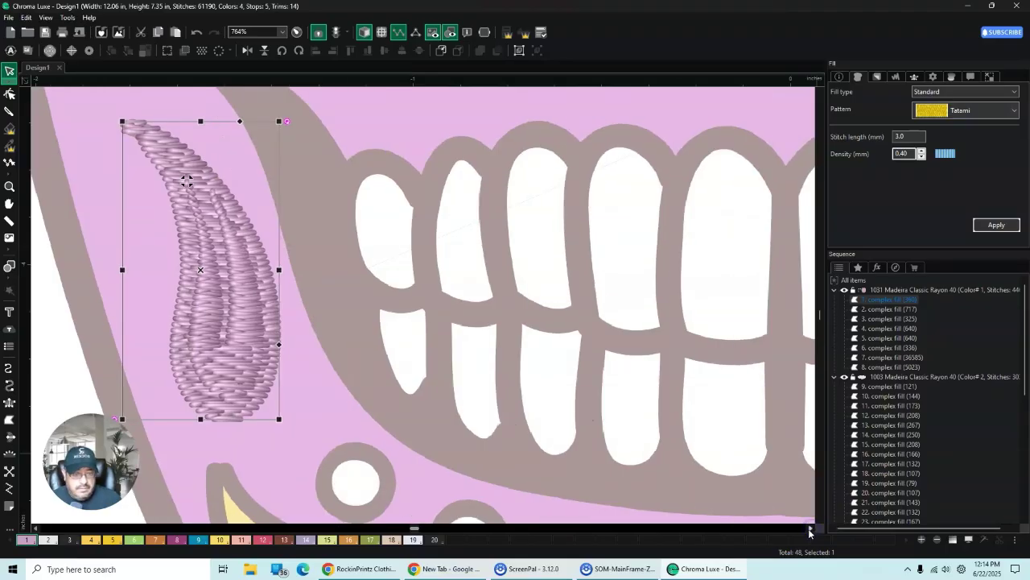
left_click(810, 531)
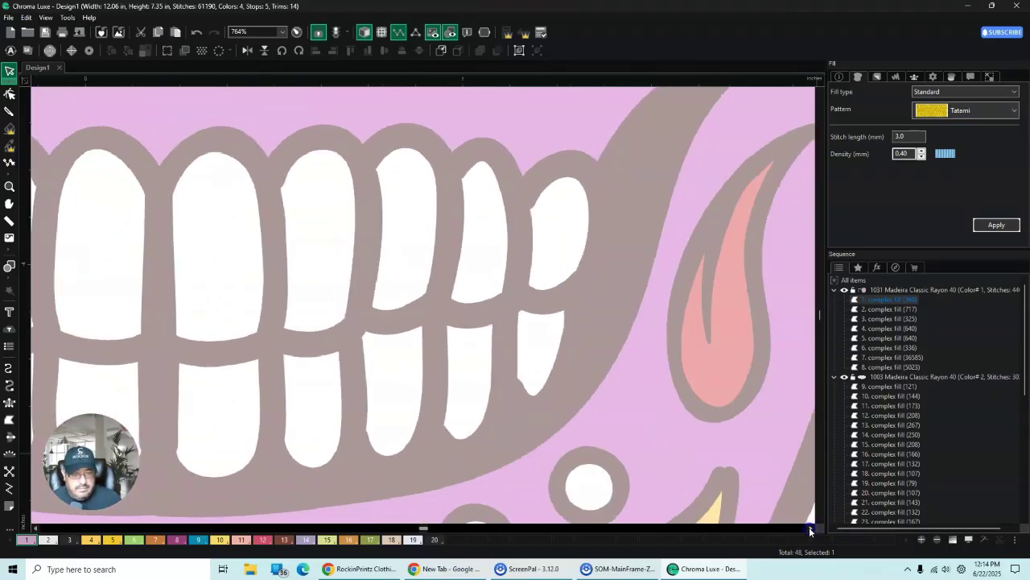
scroll(533, 398, "down", 4)
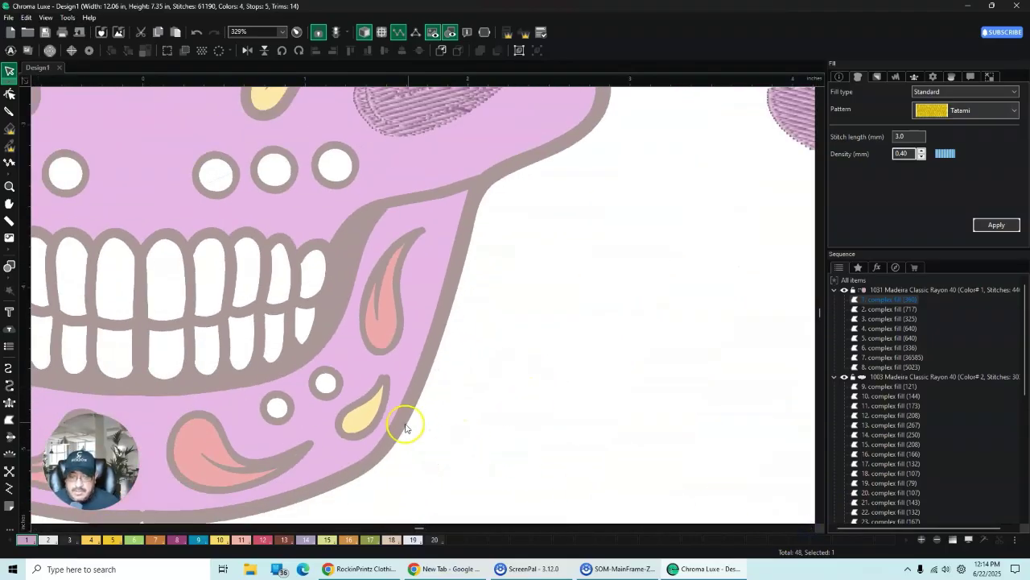
left_click(54, 376)
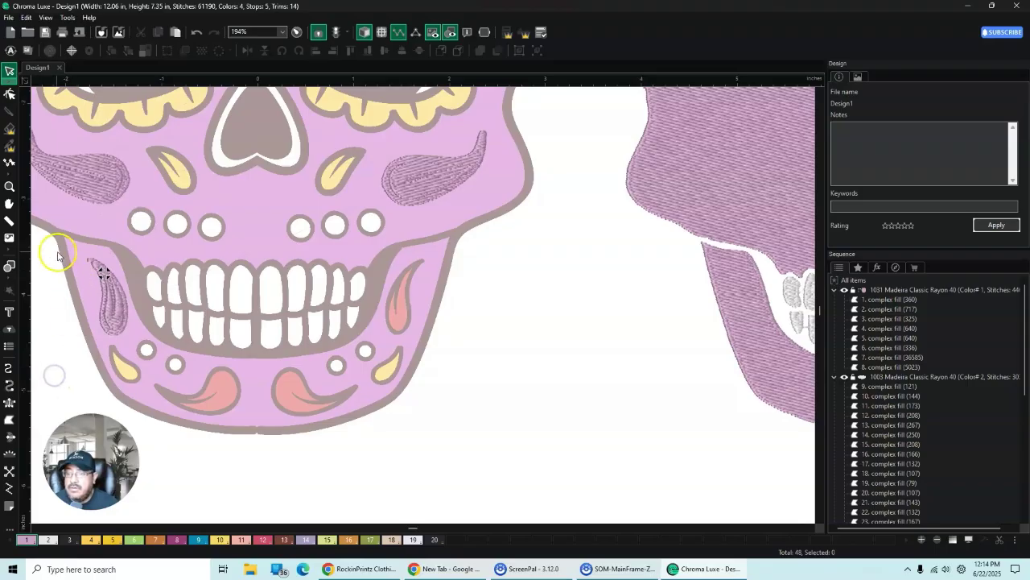
left_click_drag(56, 279, 158, 350)
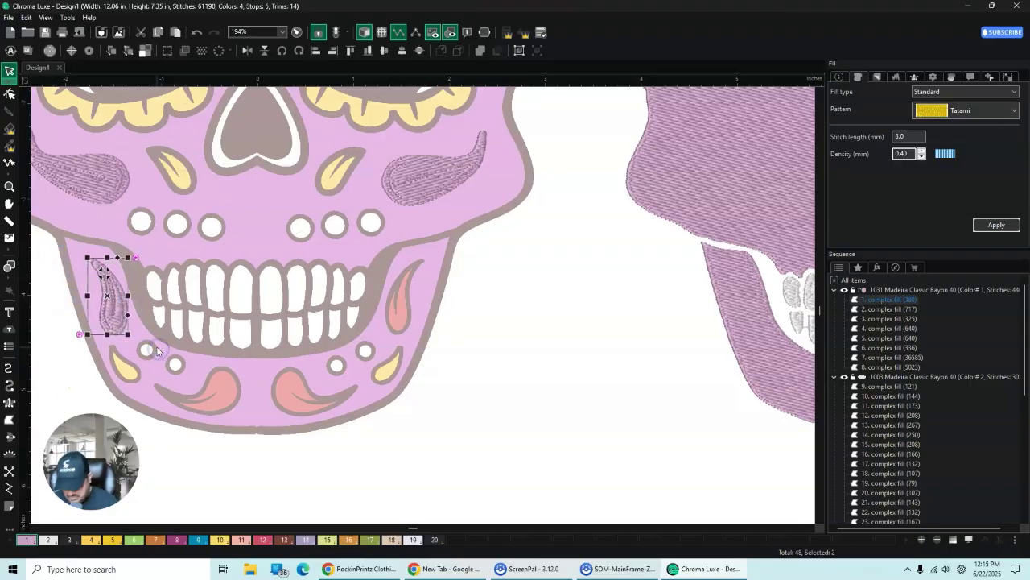
key("Escape")
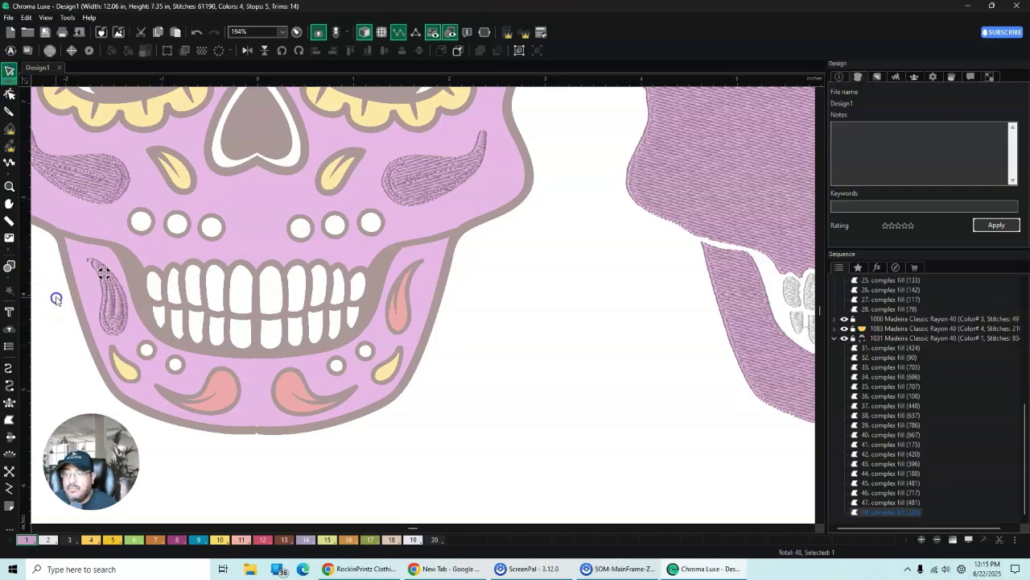
left_click_drag(57, 250, 176, 363)
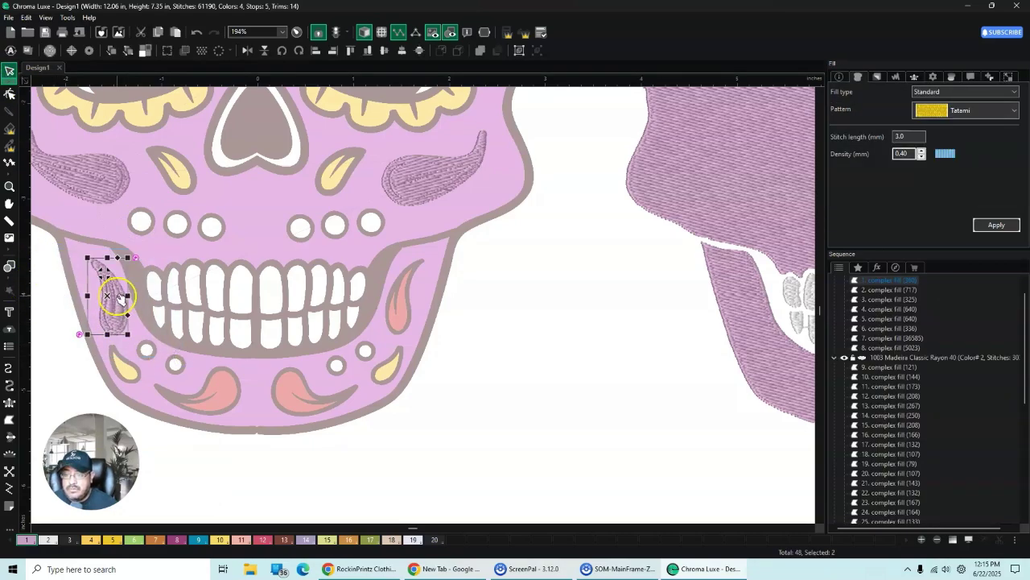
right_click(116, 296)
left_click(155, 337)
Step: Paste the copied jaw teardrop fills and move the copy over the pink teardrop on the right side of the jaw
right_click(113, 288)
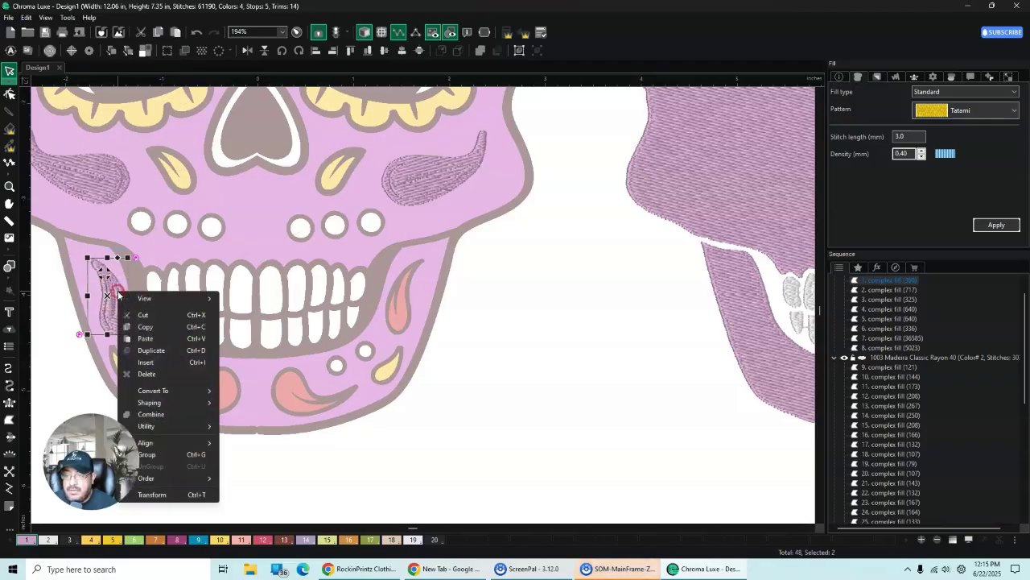
left_click(149, 339)
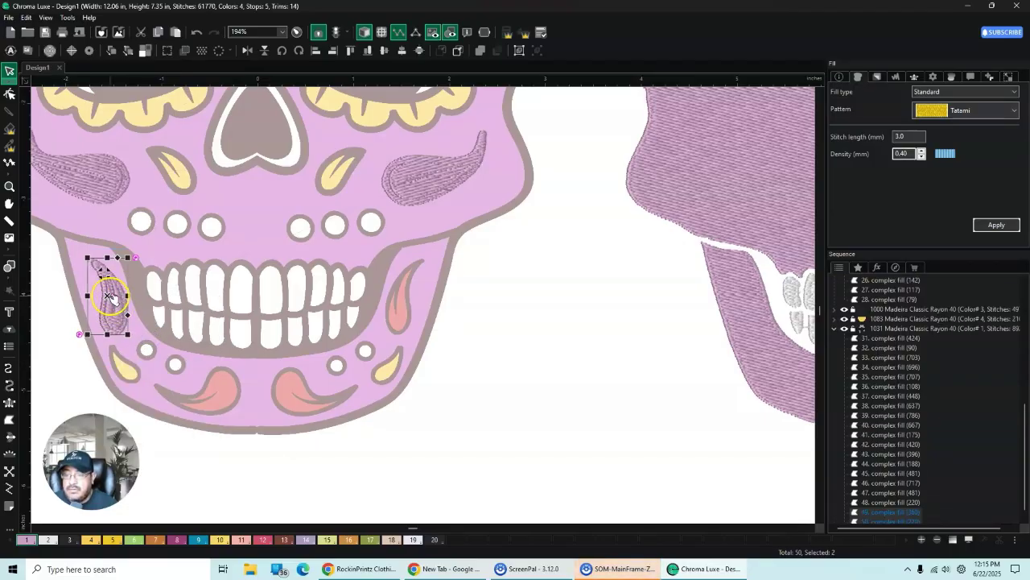
left_click_drag(119, 298, 389, 294)
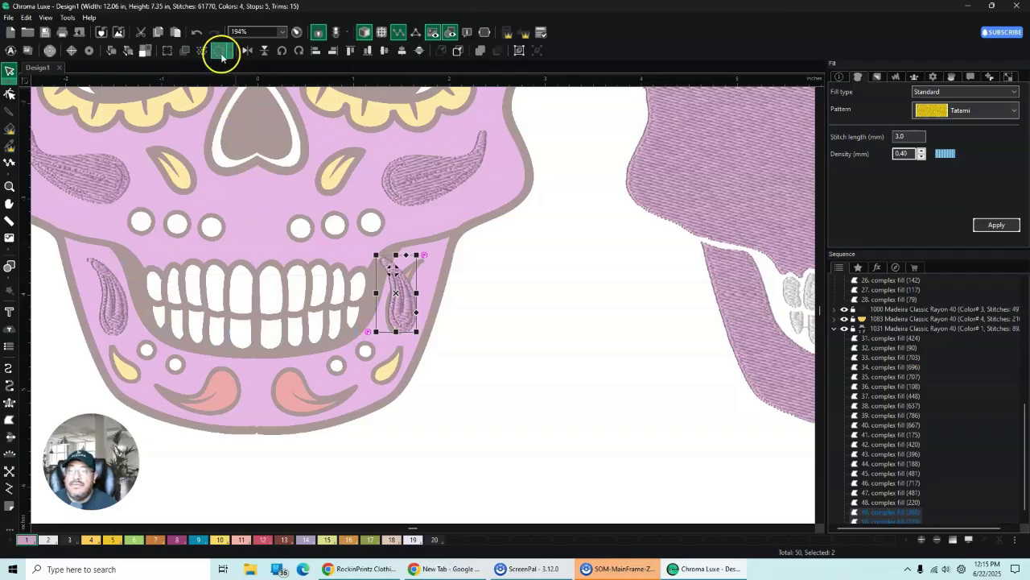
Step: Mirror the pasted jaw teardrop fills horizontally and align them over the pink teardrop on the right side of the jaw
left_click(247, 50)
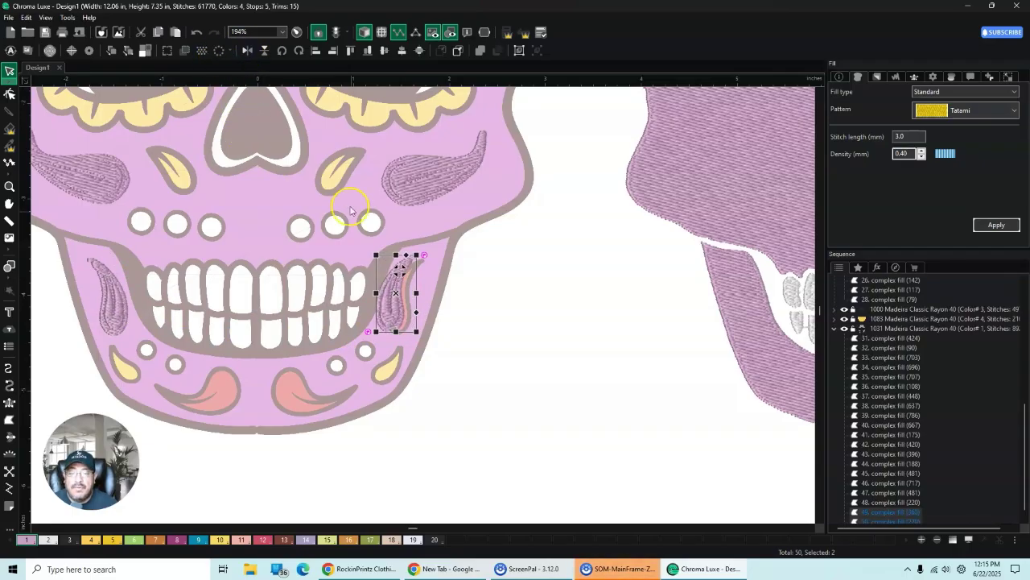
left_click(394, 298)
left_click_drag(395, 297, 405, 298)
left_click(523, 279)
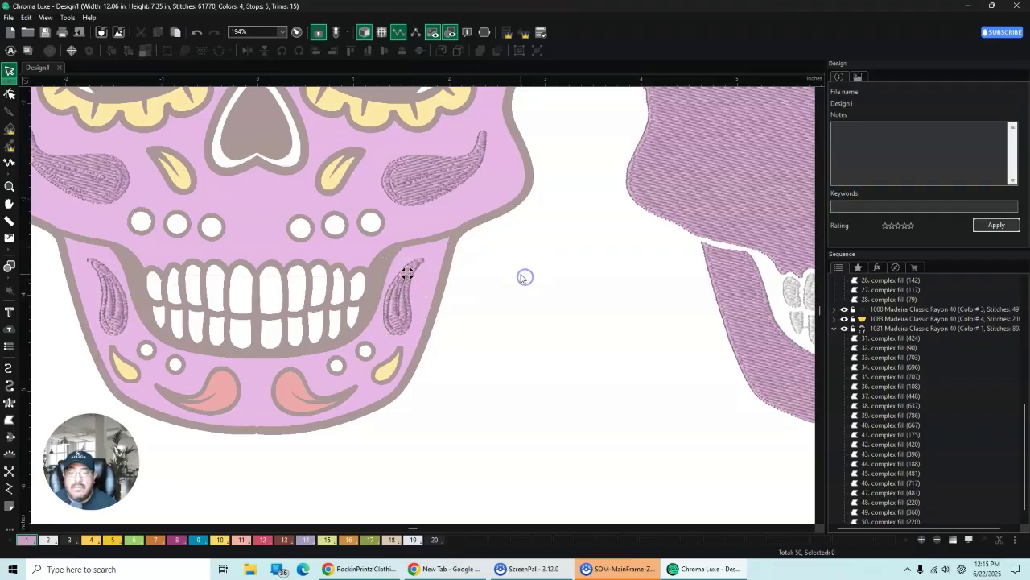
Step: Start a complex fill on the left pink chin swirl and trace its upper edge from the inner tail tip to the top
scroll(418, 277, "down", 2)
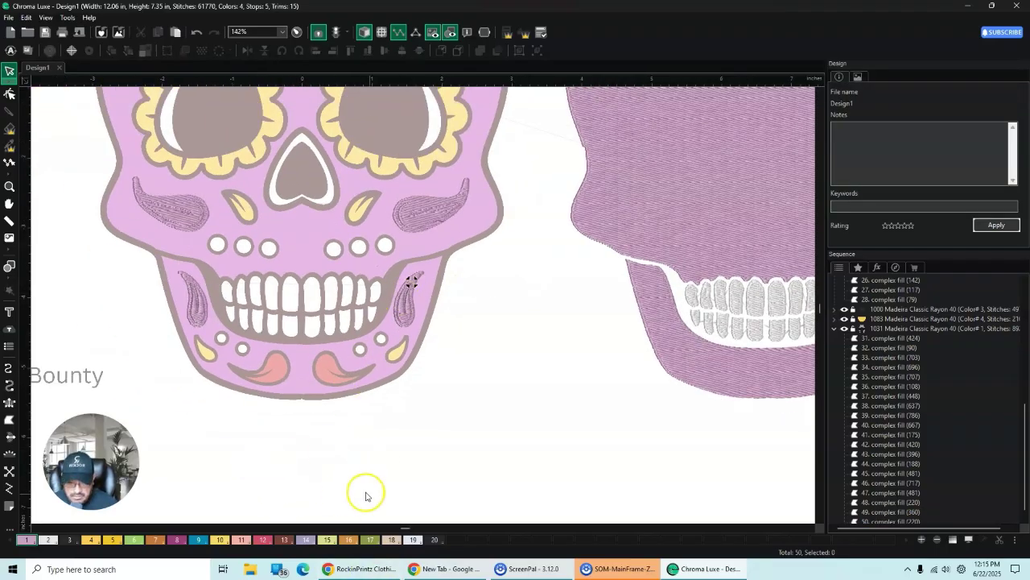
left_click(820, 520)
scroll(258, 270, "up", 3)
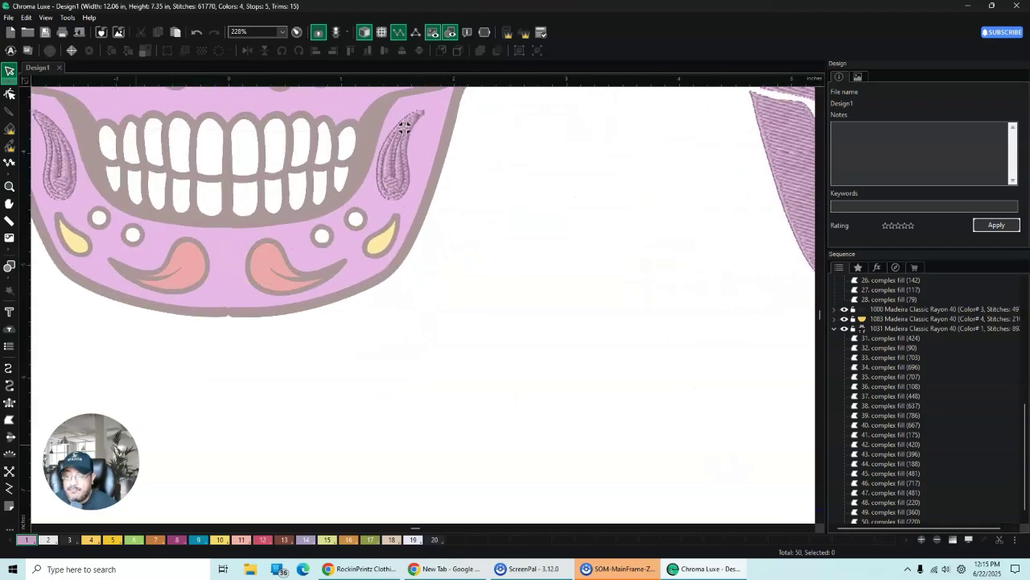
left_click(34, 527)
scroll(337, 295, "up", 2)
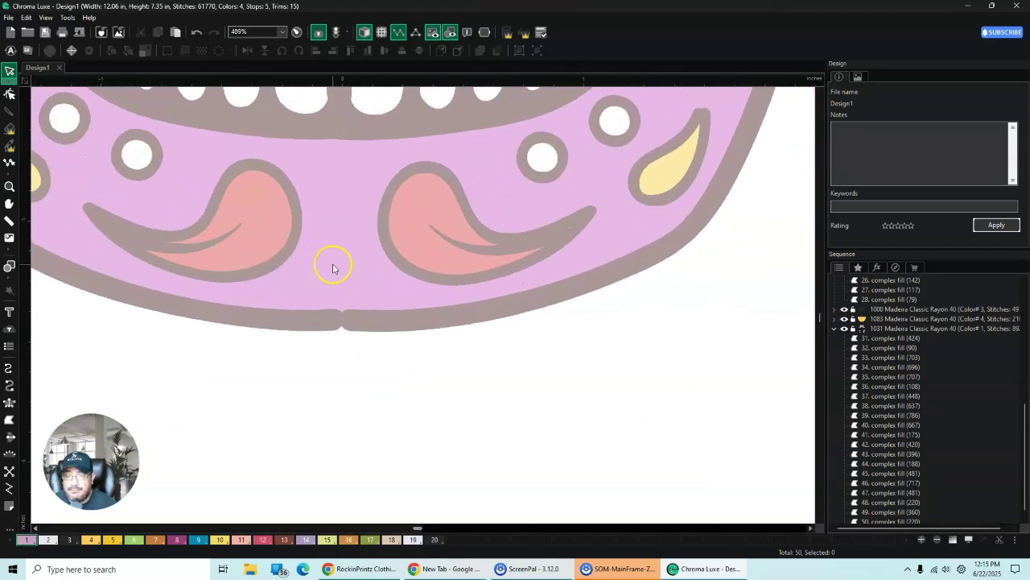
left_click(34, 527)
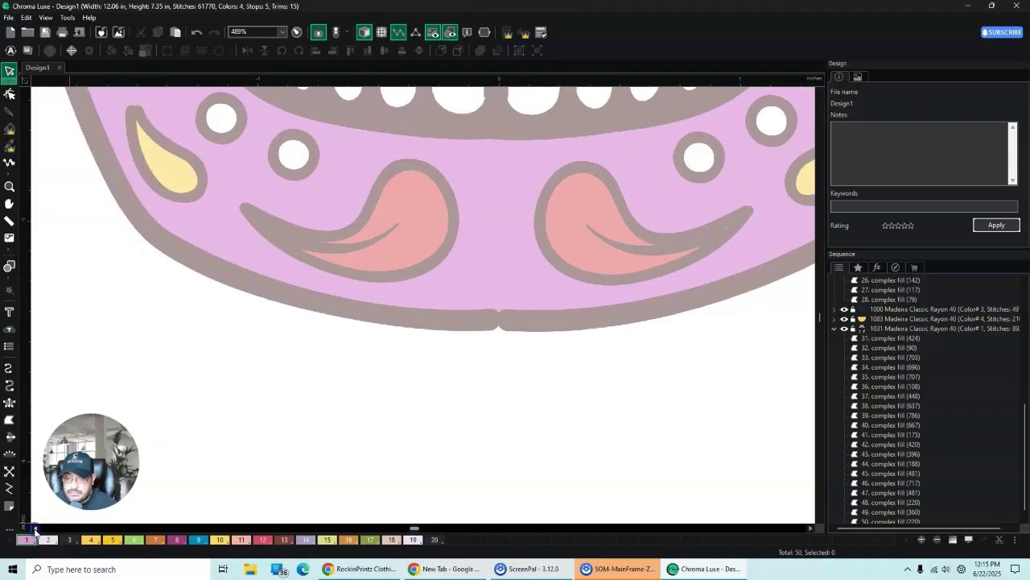
scroll(236, 214, "up", 1)
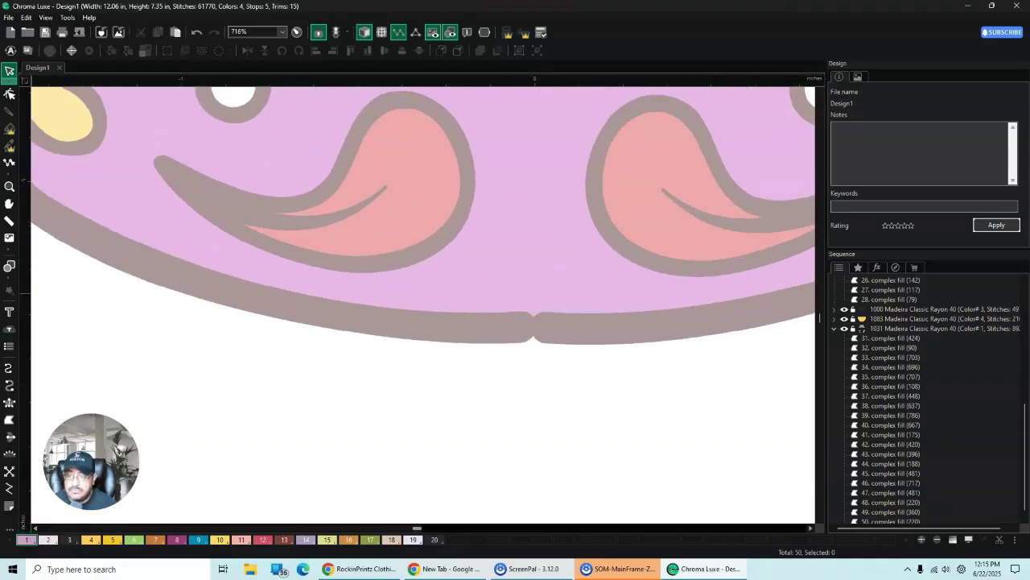
left_click(9, 419)
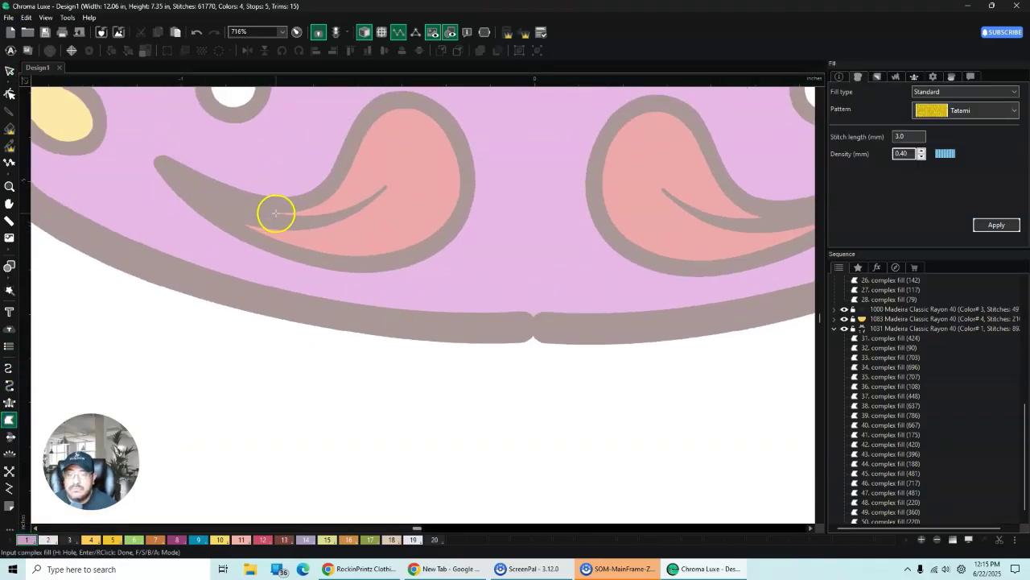
left_click(338, 193)
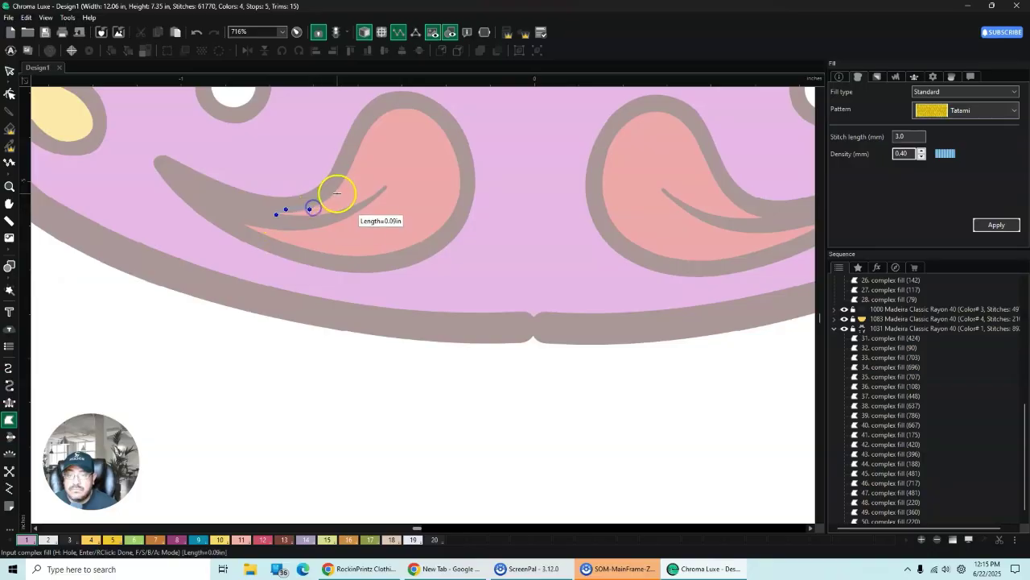
left_click(354, 158)
left_click(387, 111)
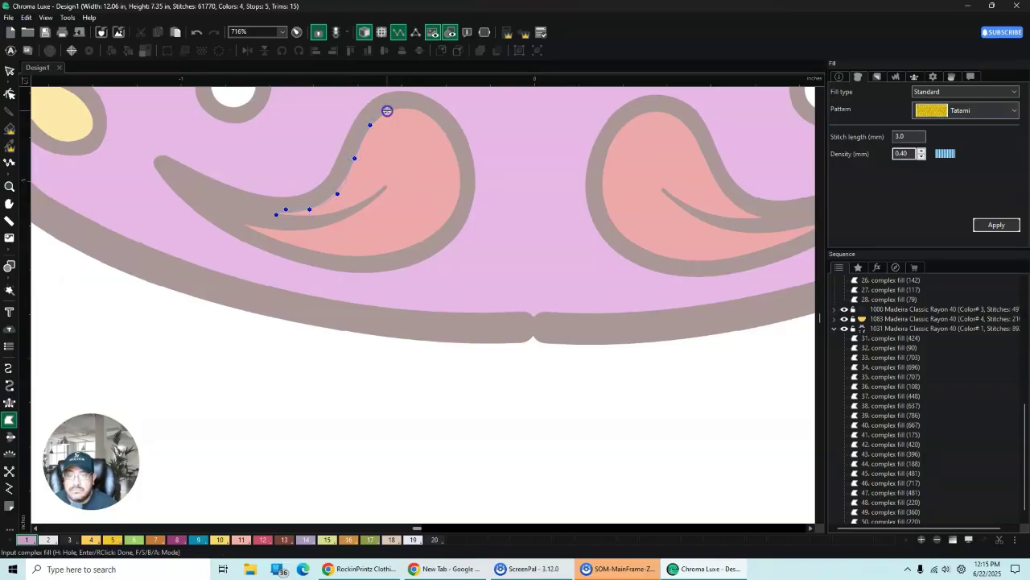
Step: Trace around the swirl's rounded head and along its bottom edge to the lower tail tip
left_click(413, 110)
left_click(440, 126)
left_click(458, 161)
left_click(449, 221)
left_click(398, 249)
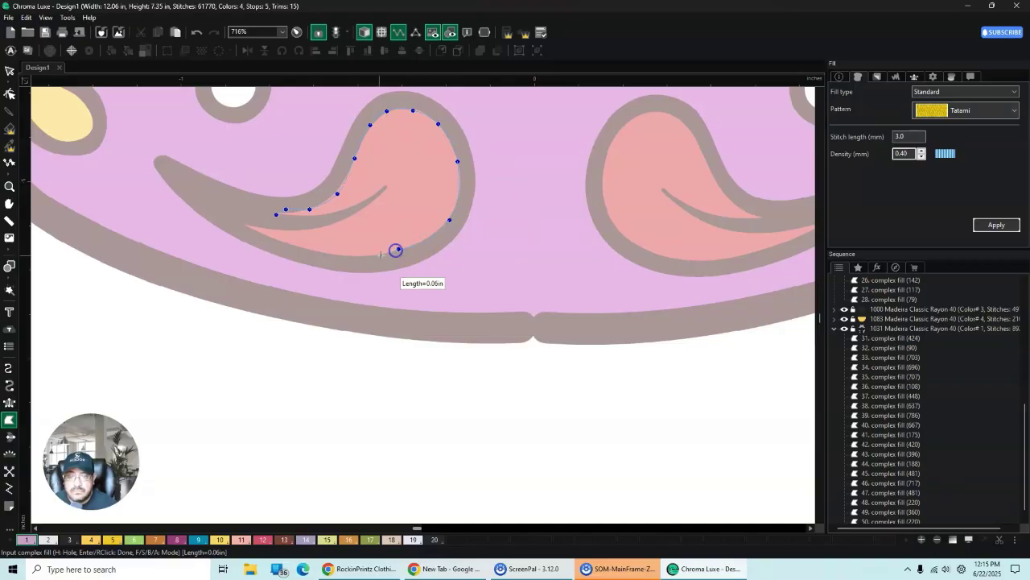
left_click(352, 256)
left_click(311, 248)
left_click(276, 240)
left_click(238, 226)
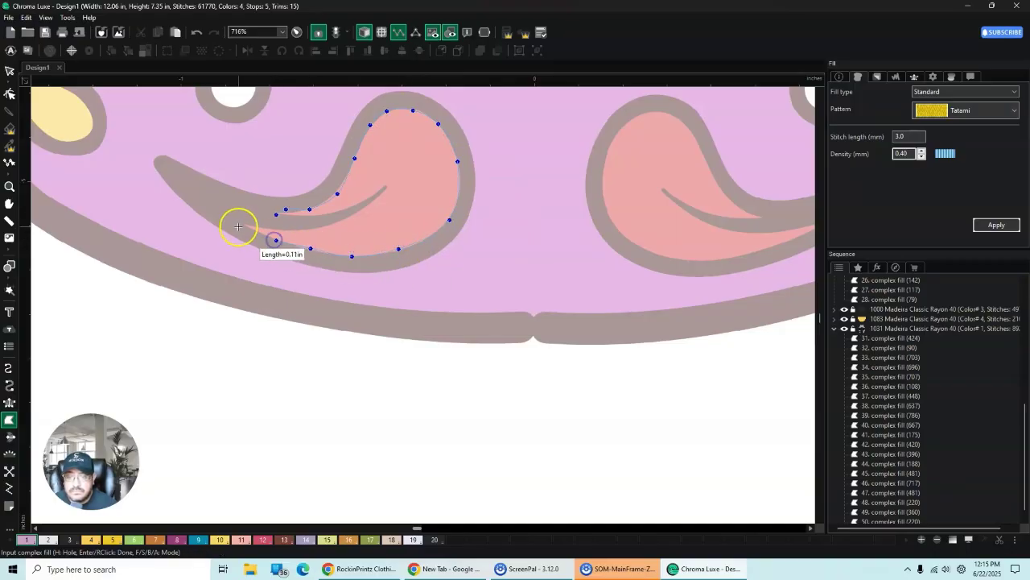
Step: Trace along both sides of the curved grey line inside the swirl back to the starting tip, completing the complex fill
left_click(268, 227)
left_click(308, 231)
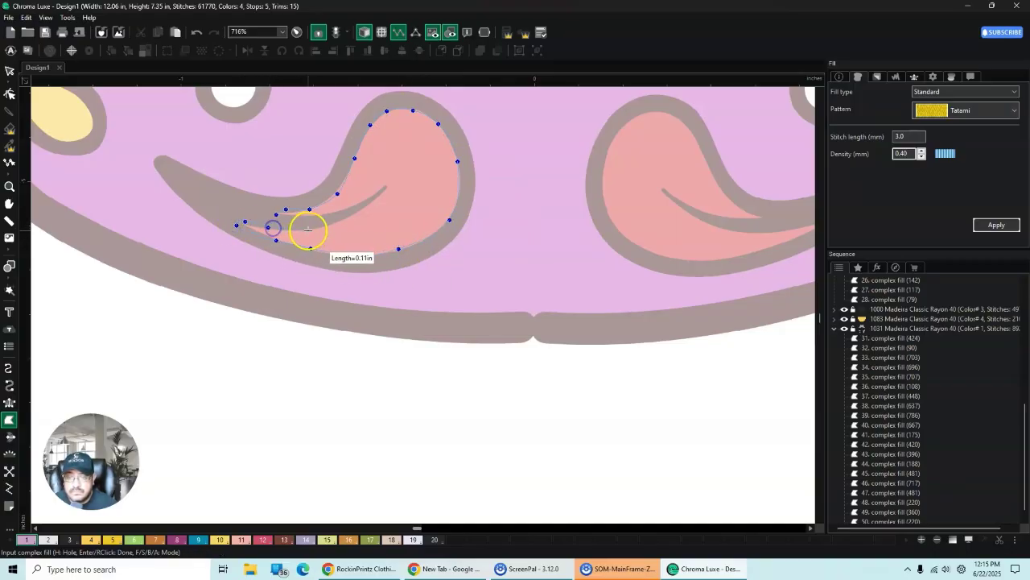
left_click(357, 217)
left_click(386, 191)
left_click(386, 180)
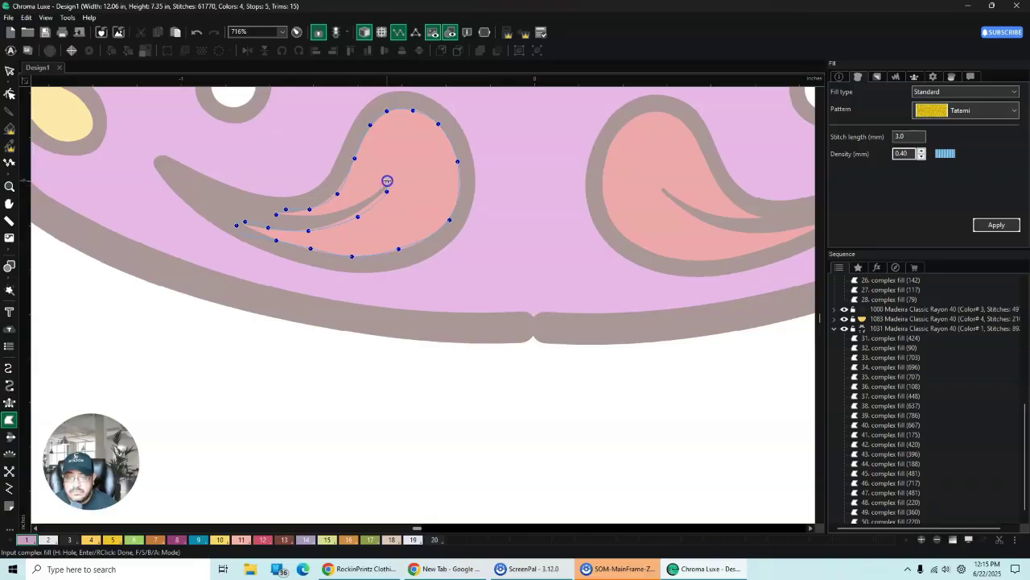
left_click(362, 200)
left_click(319, 216)
left_click(296, 217)
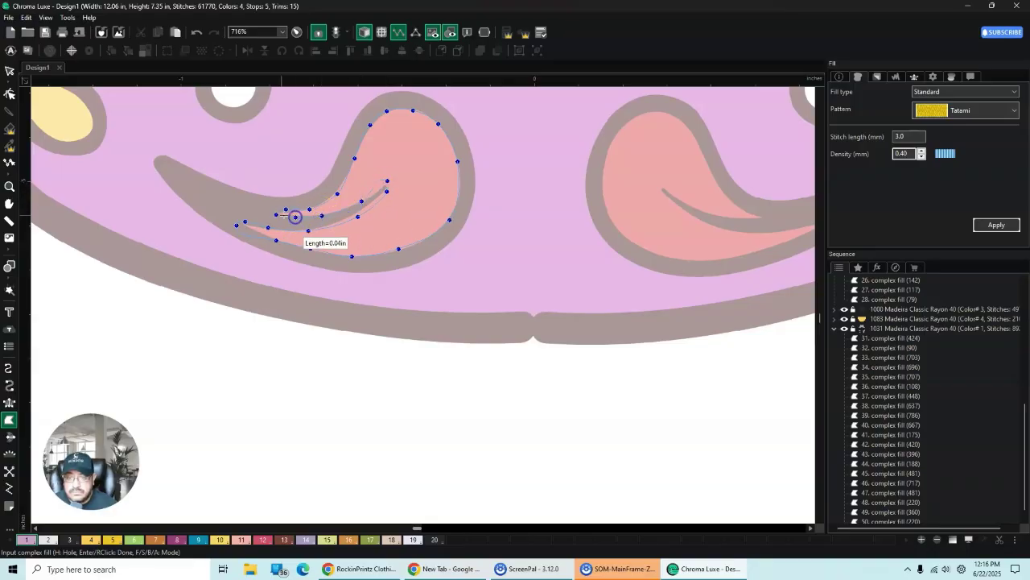
left_click(9, 74)
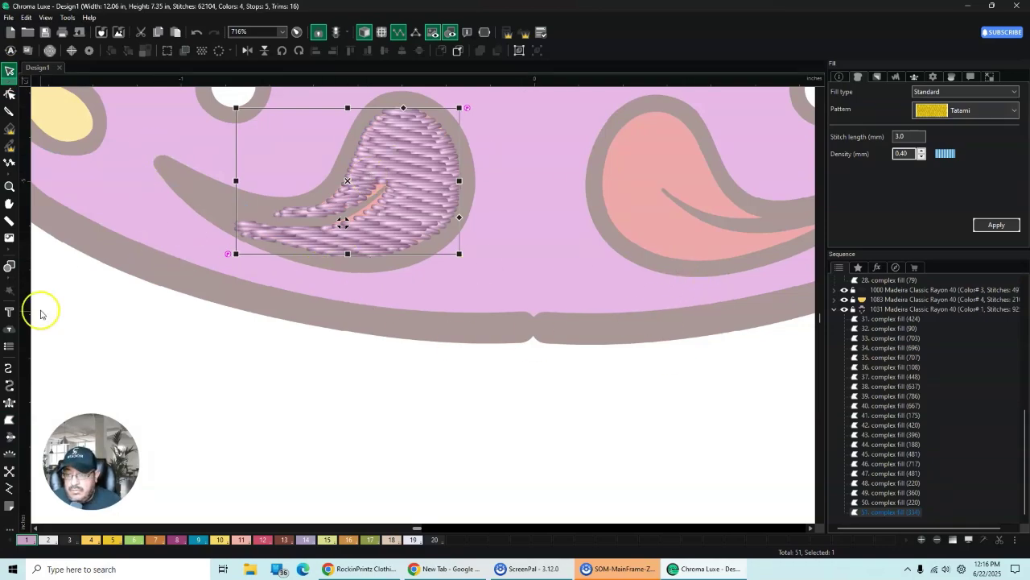
Step: Start a complex fill for the left chin swirl's grey outline, tracing around the tail tip and along the concave upper edge
left_click(8, 420)
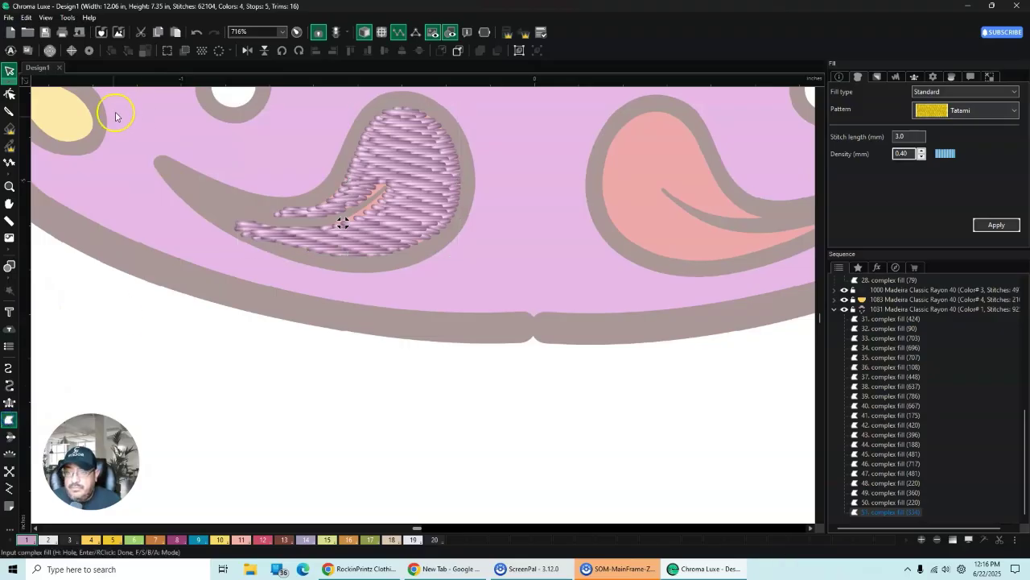
left_click(173, 191)
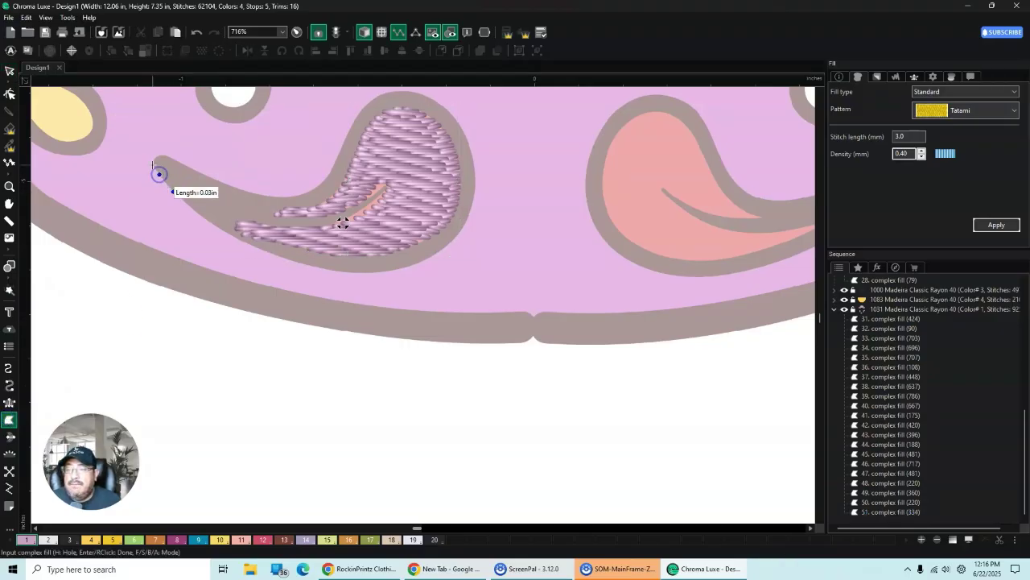
left_click(200, 174)
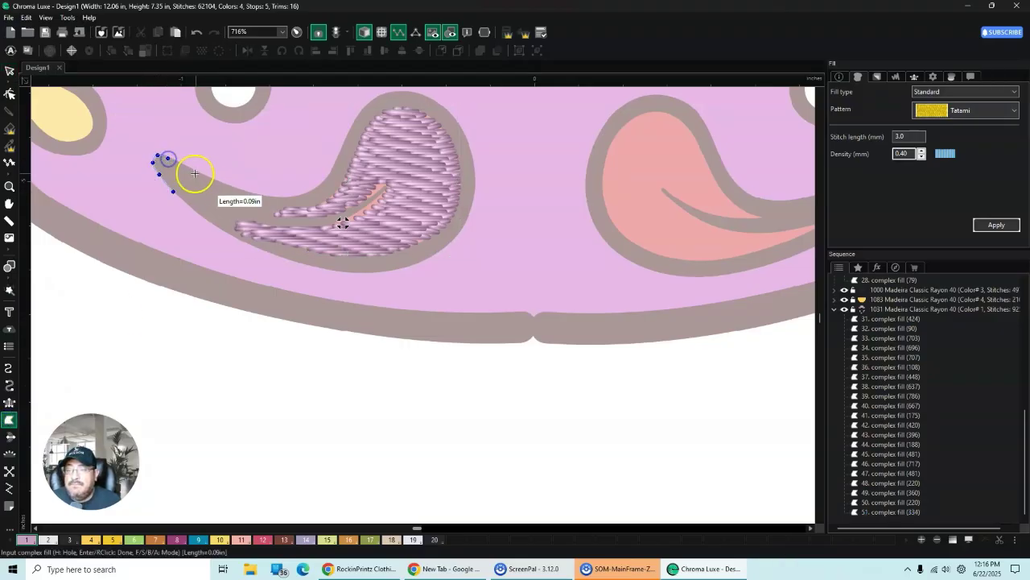
left_click(240, 187)
left_click(271, 195)
left_click(280, 197)
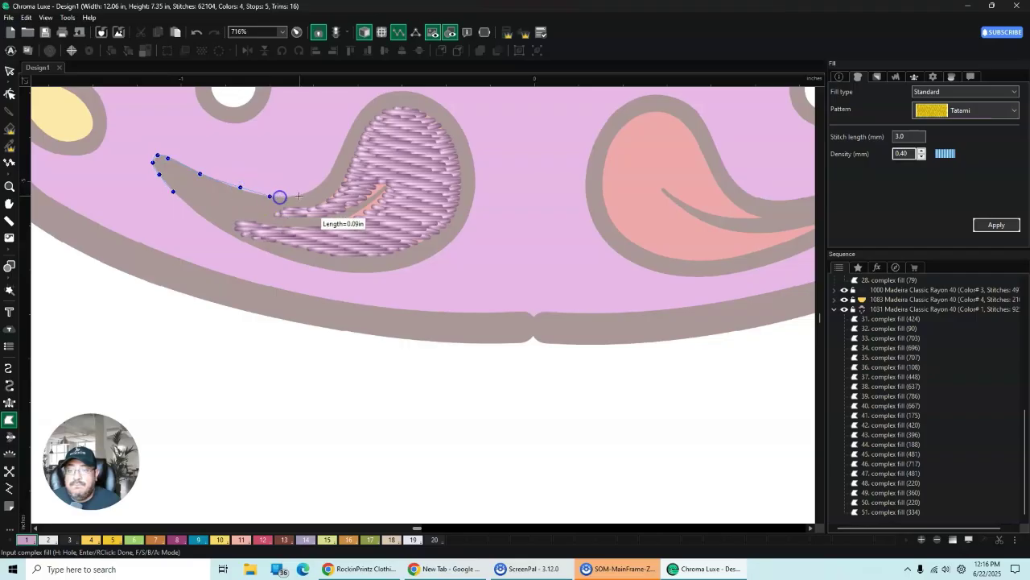
left_click(322, 183)
left_click(337, 157)
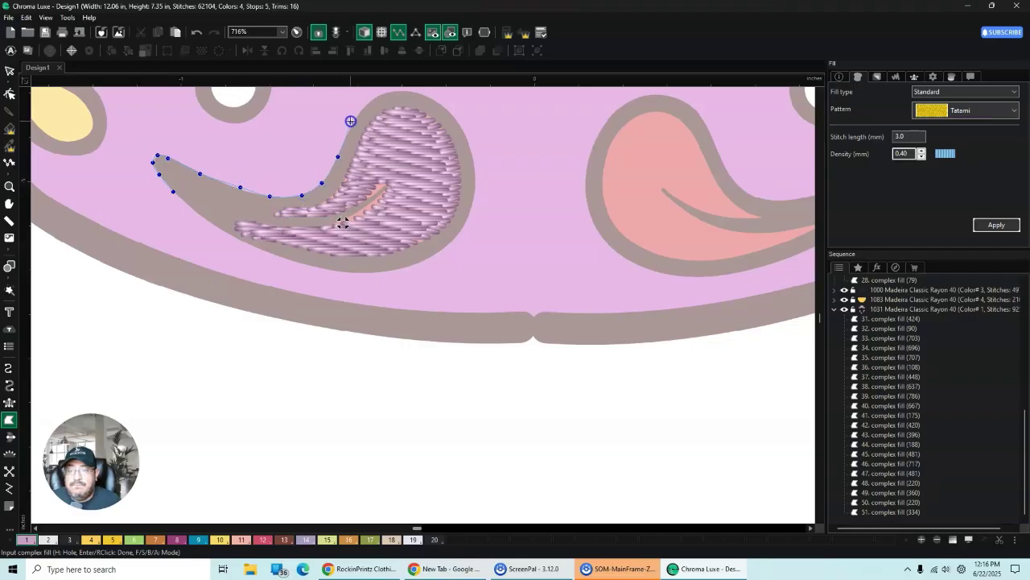
Step: Trace the grey outline over the top of the swirl's rounded head and down its right side
left_click(372, 98)
left_click(401, 93)
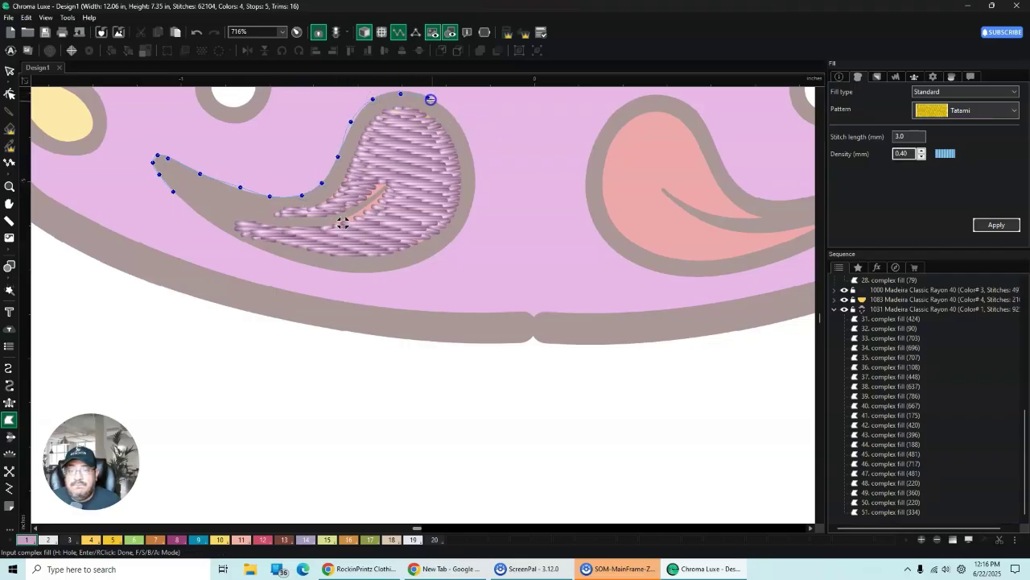
left_click(427, 98)
left_click(456, 119)
left_click(474, 177)
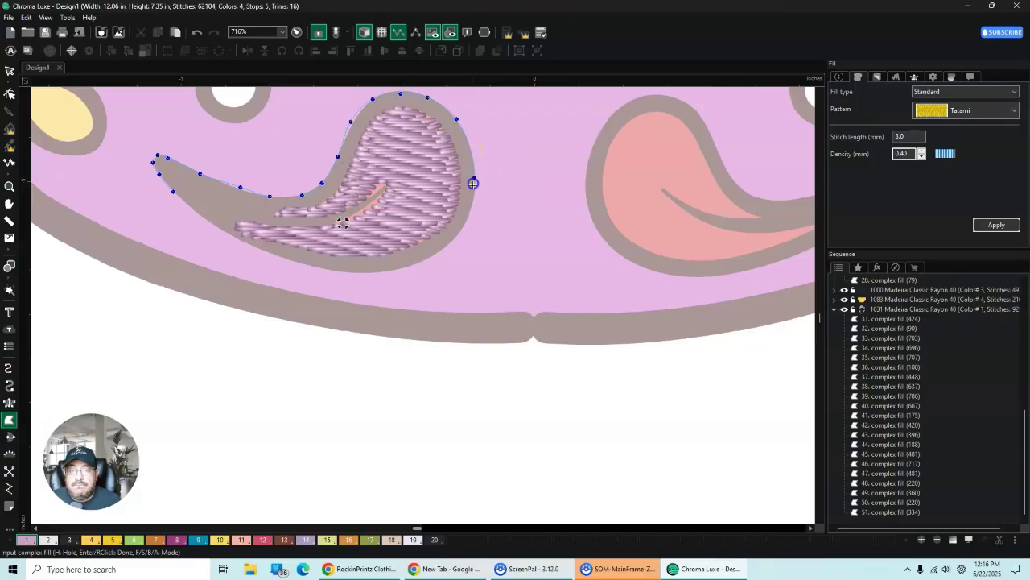
Step: Trace the grey outline along the swirl's bottom edge back to the tail tip, completing the complex fill
left_click(460, 237)
left_click(408, 267)
left_click(342, 274)
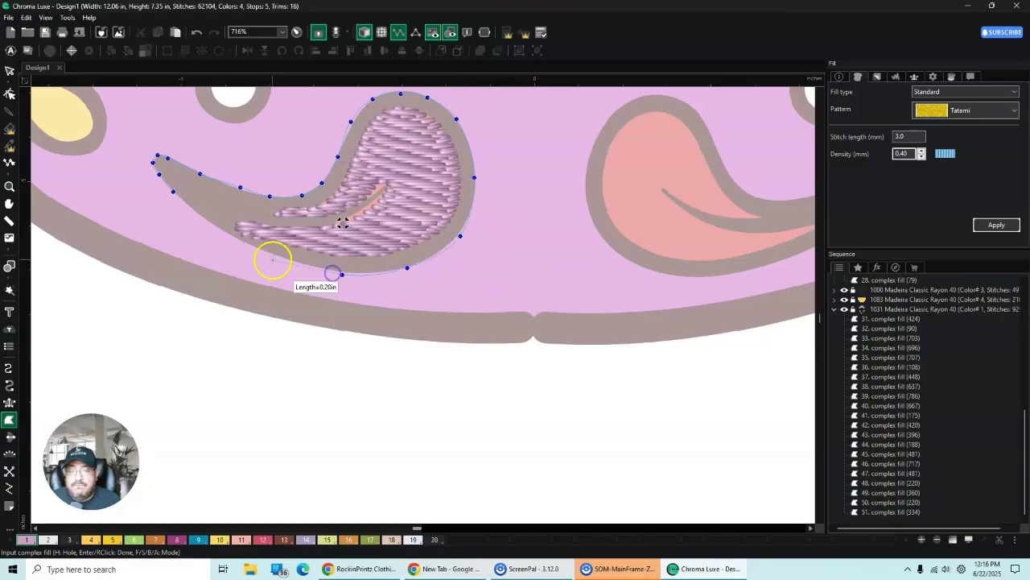
left_click(263, 250)
left_click(215, 228)
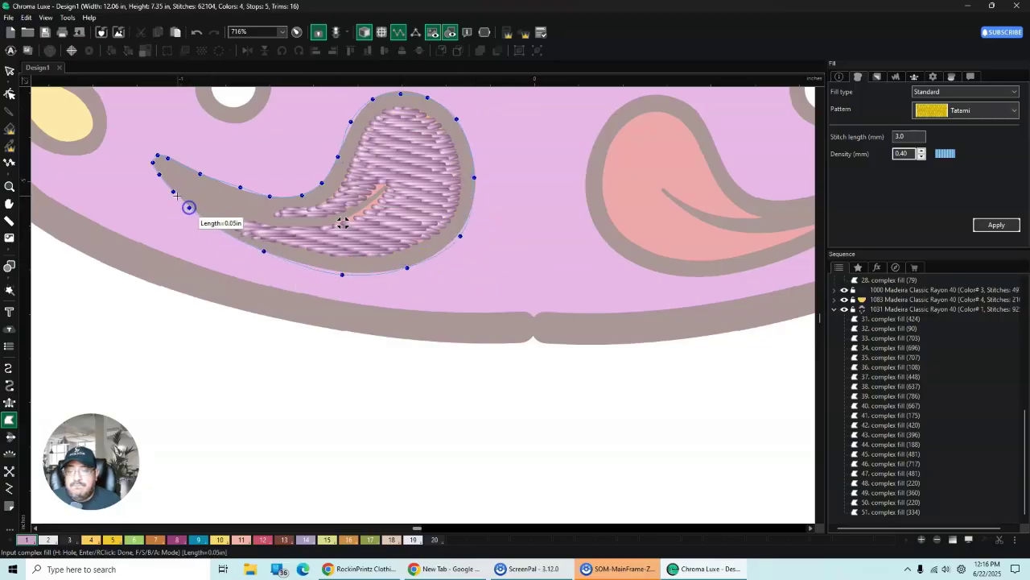
left_click(189, 208)
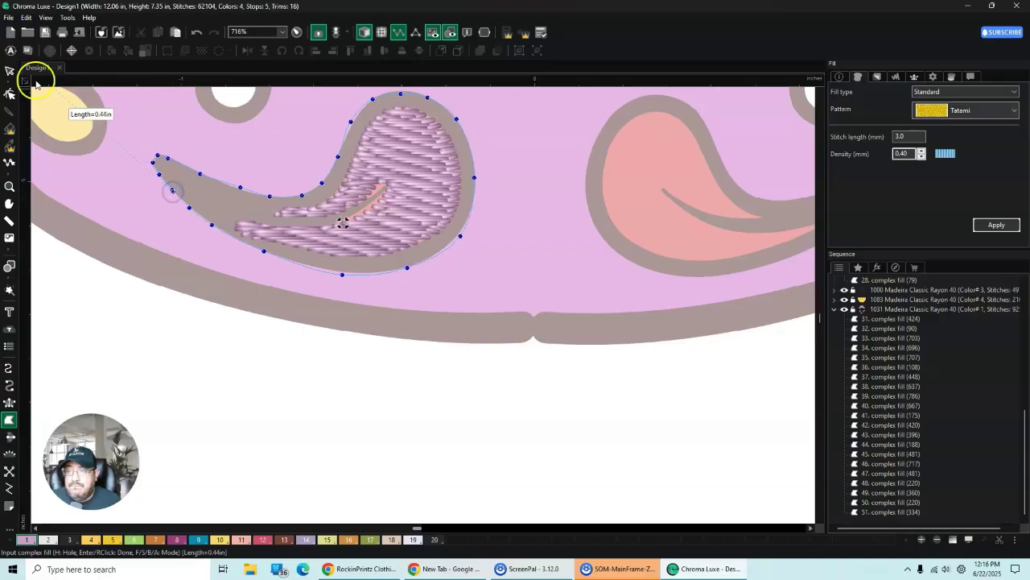
left_click(10, 74)
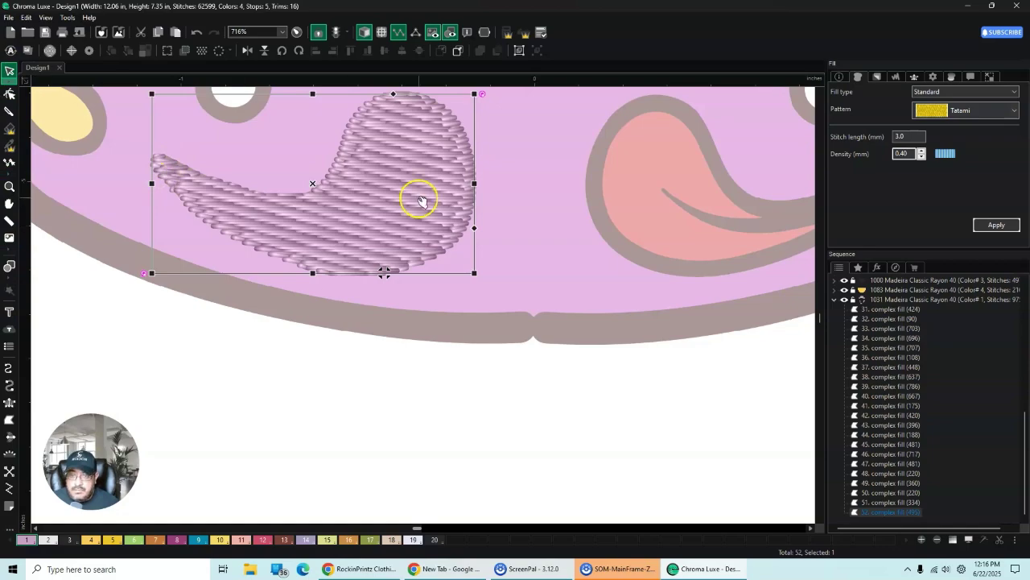
Step: Send the left chin swirl's outline fill to the back of the stacking order
right_click(400, 186)
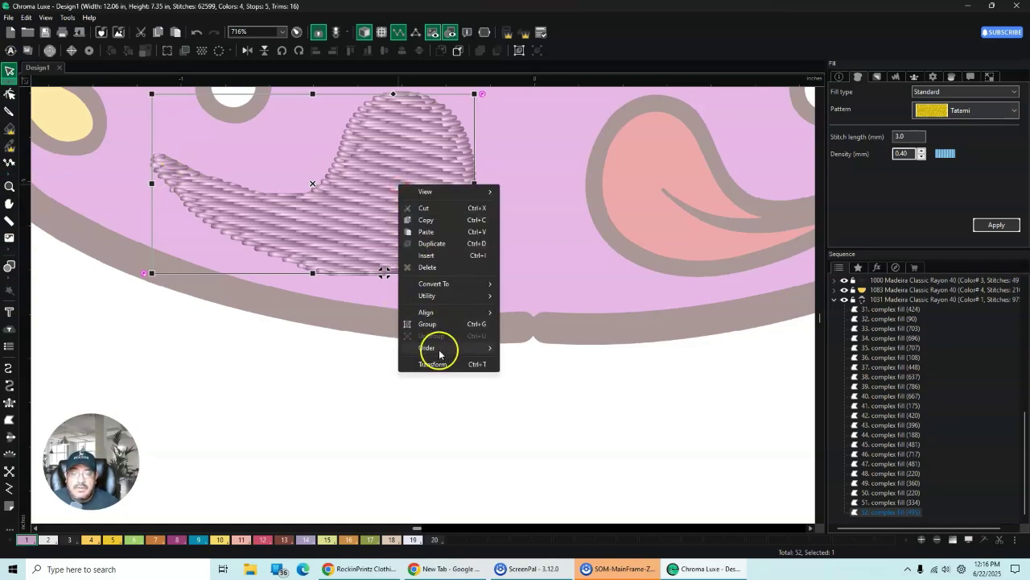
mouse_move(434, 348)
left_click(528, 348)
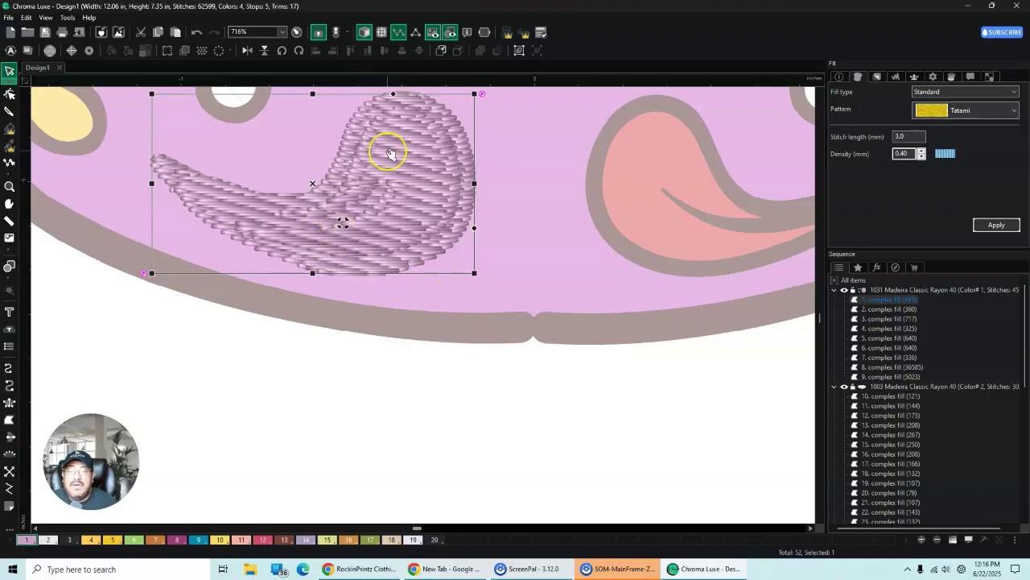
Step: Try to place a copy of only the left chin swirl's outline fill over the right chin swirl
right_click(380, 138)
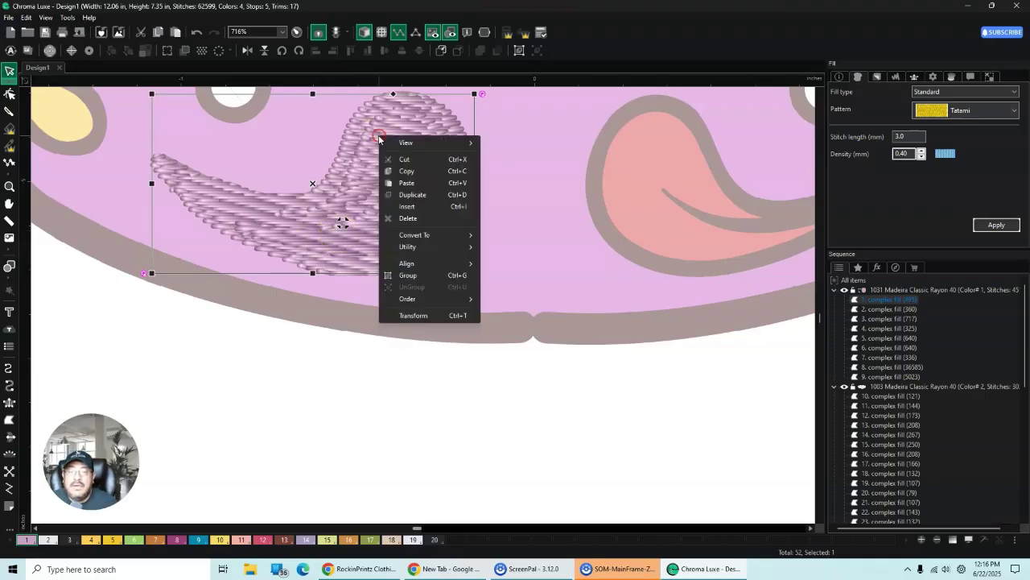
left_click(413, 172)
right_click(408, 147)
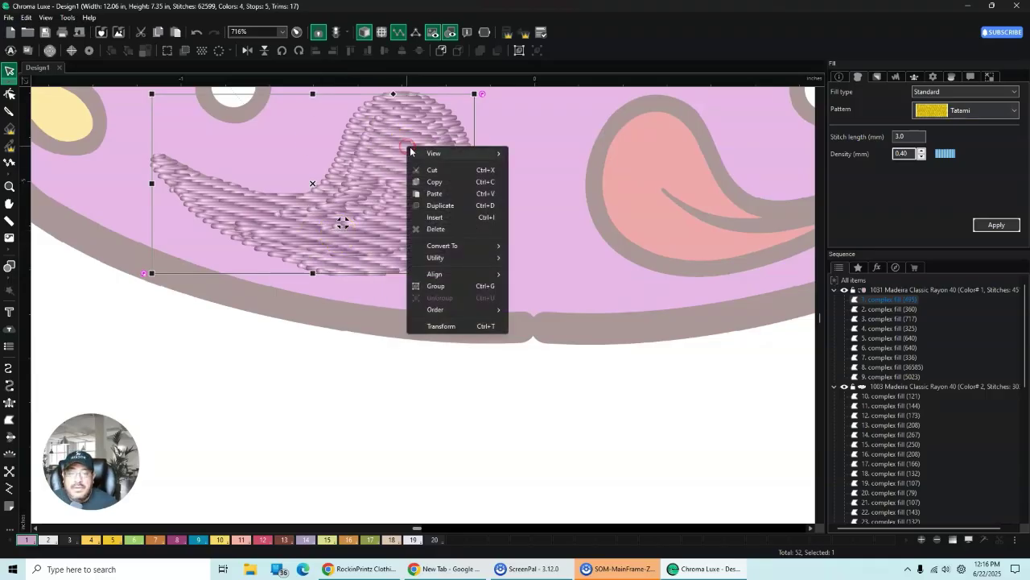
left_click(435, 194)
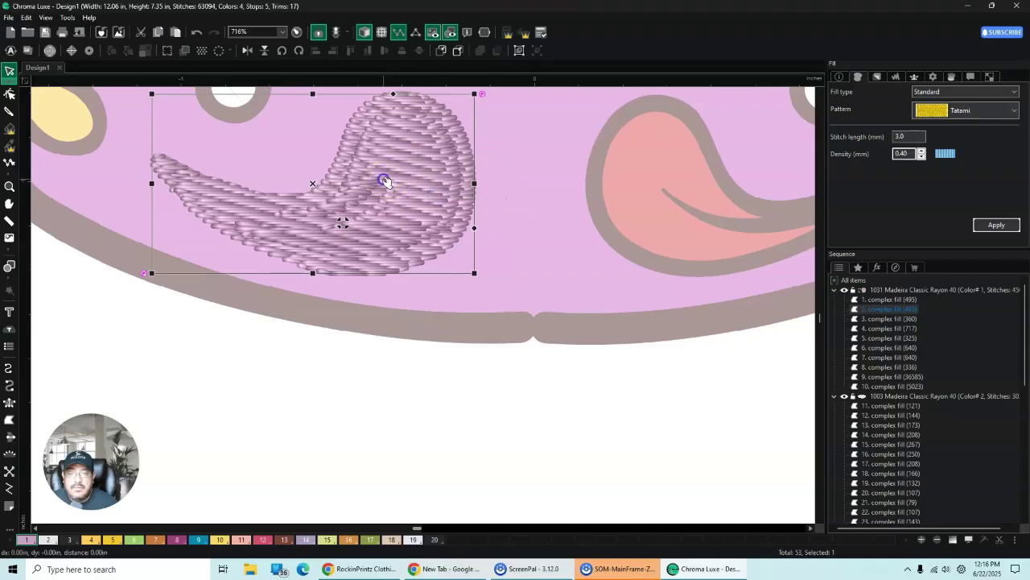
left_click_drag(384, 178, 701, 194)
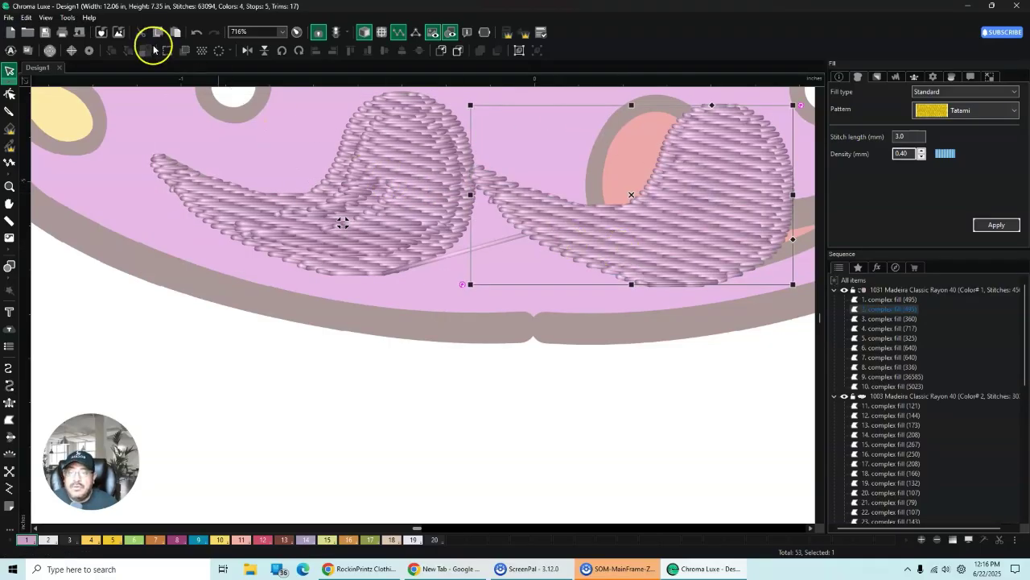
left_click(197, 33)
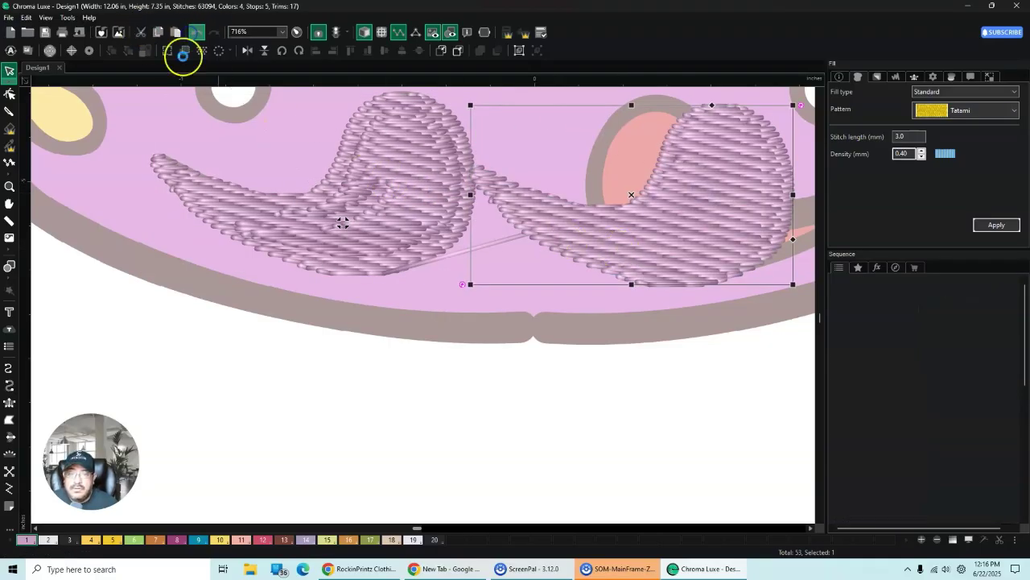
Step: Copy the left chin swirl's inner and outline fills together and place the copy over the right chin swirl
left_click(294, 373)
left_click(395, 188)
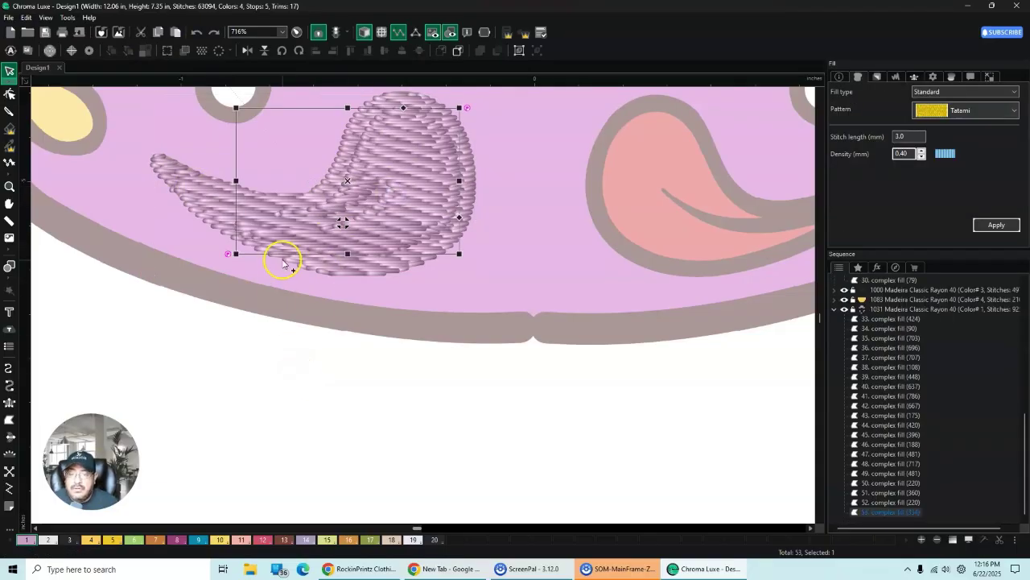
left_click(185, 202, "shift")
right_click(195, 193)
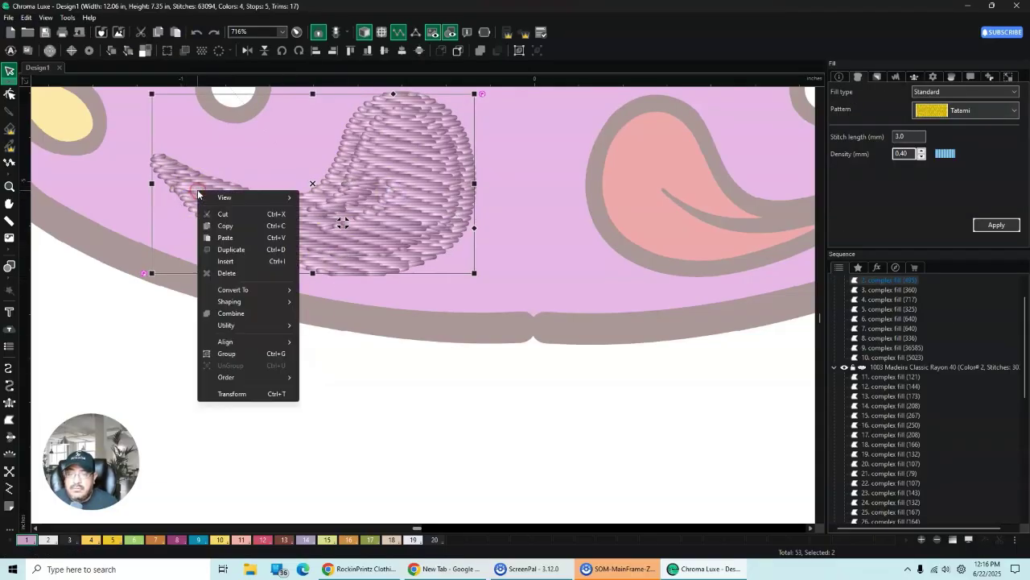
left_click(229, 228)
right_click(401, 170)
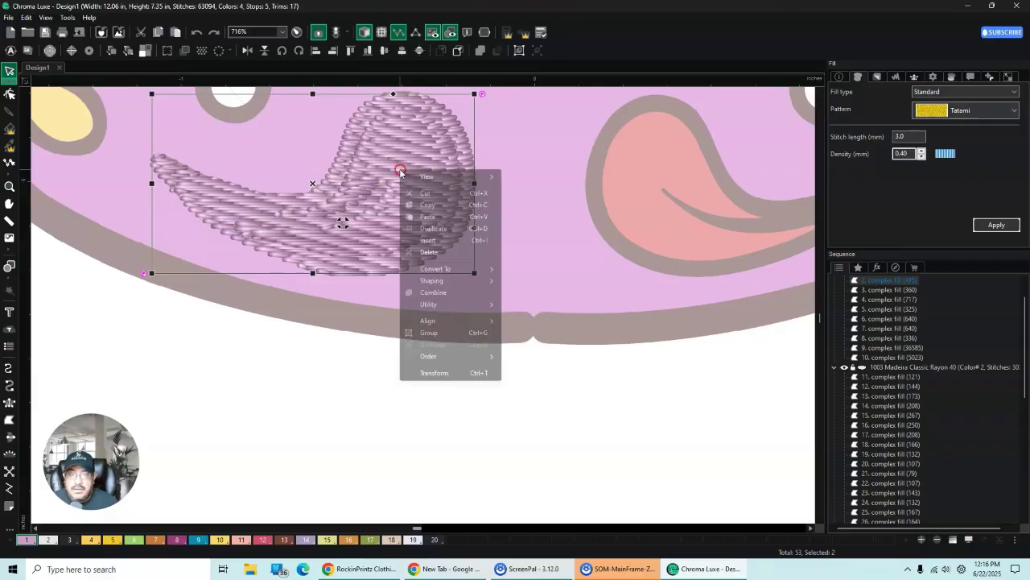
left_click(425, 216)
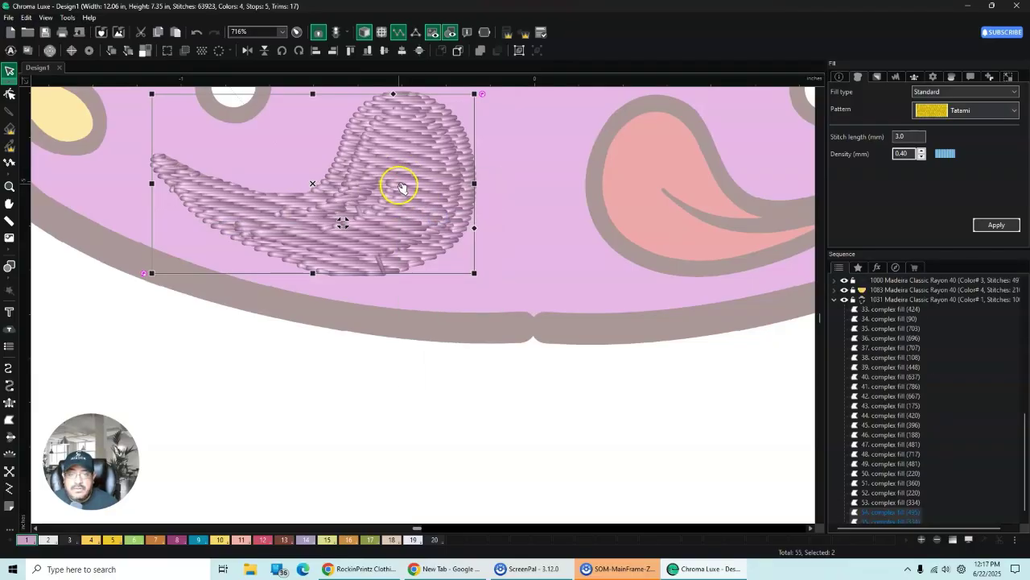
left_click_drag(396, 185, 716, 196)
left_click(541, 256)
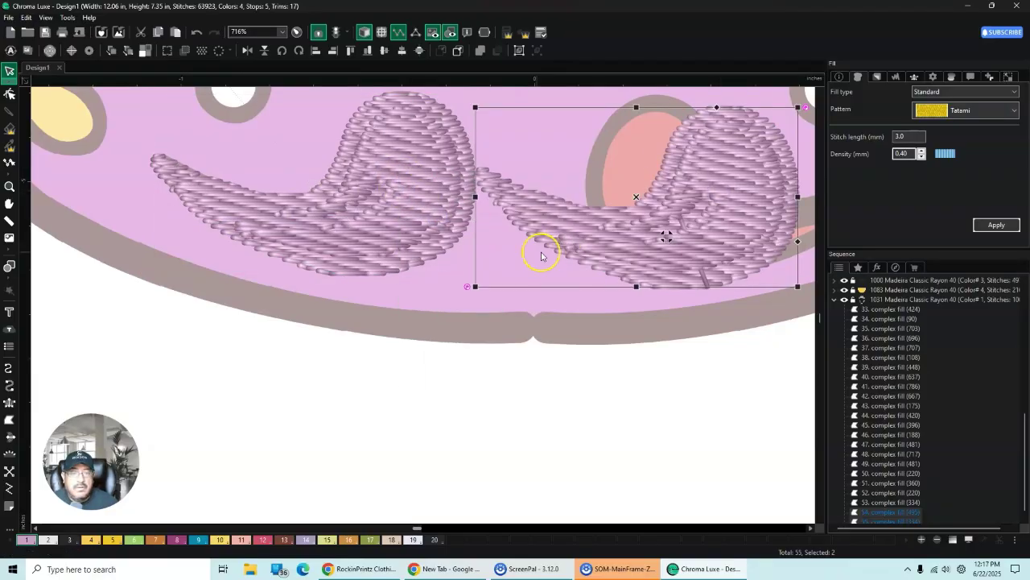
left_click(436, 194)
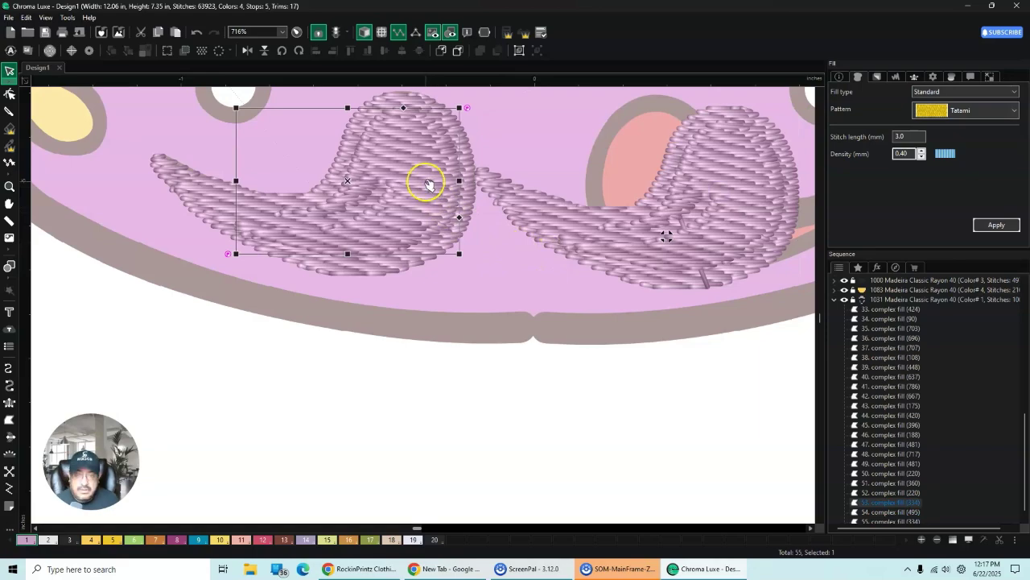
key("Delete")
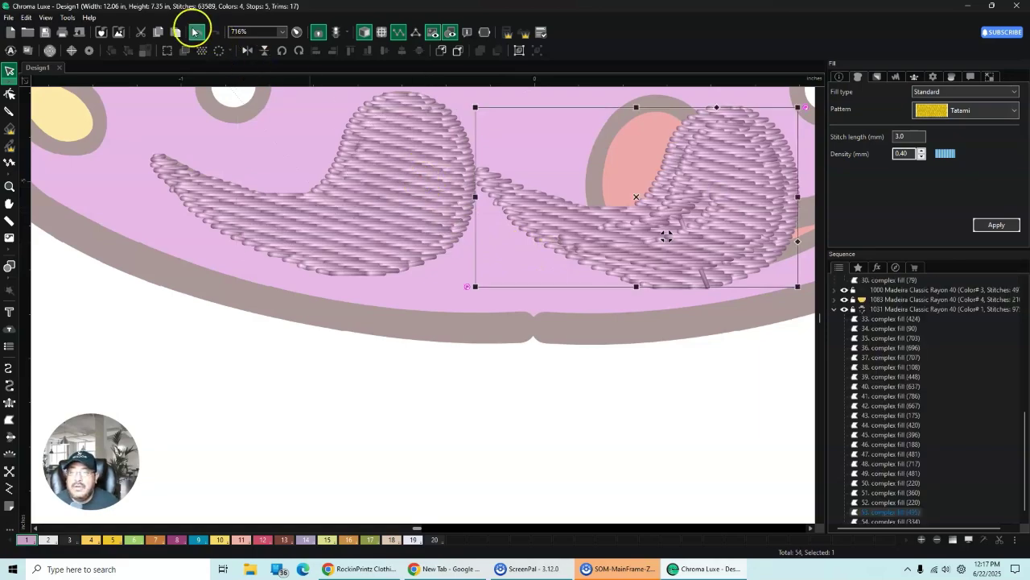
left_click(195, 32)
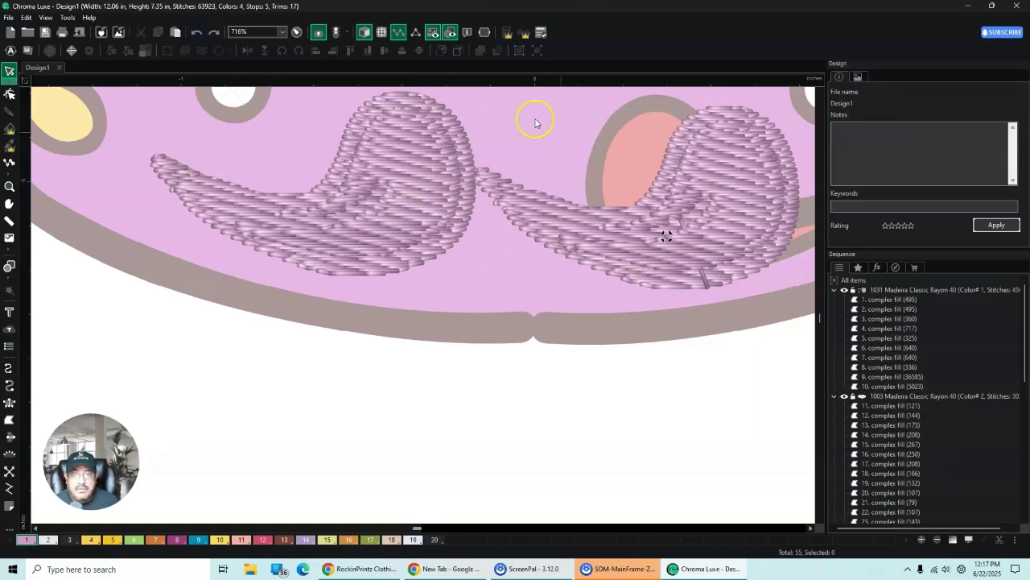
Step: Mirror both copied swirl fills horizontally and align them with the right chin swirl in the artwork
left_click(717, 204)
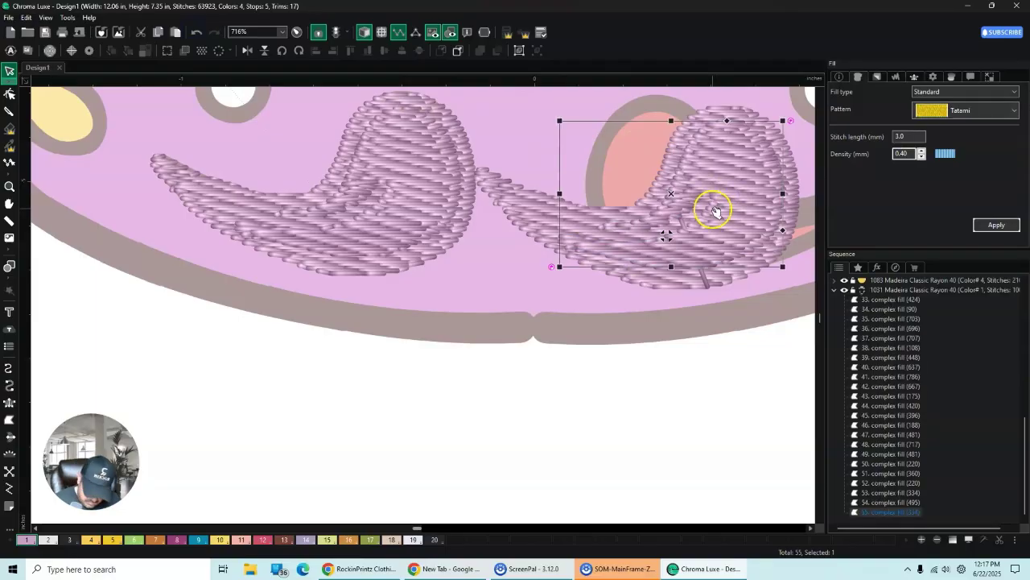
left_click(783, 244, "ctrl")
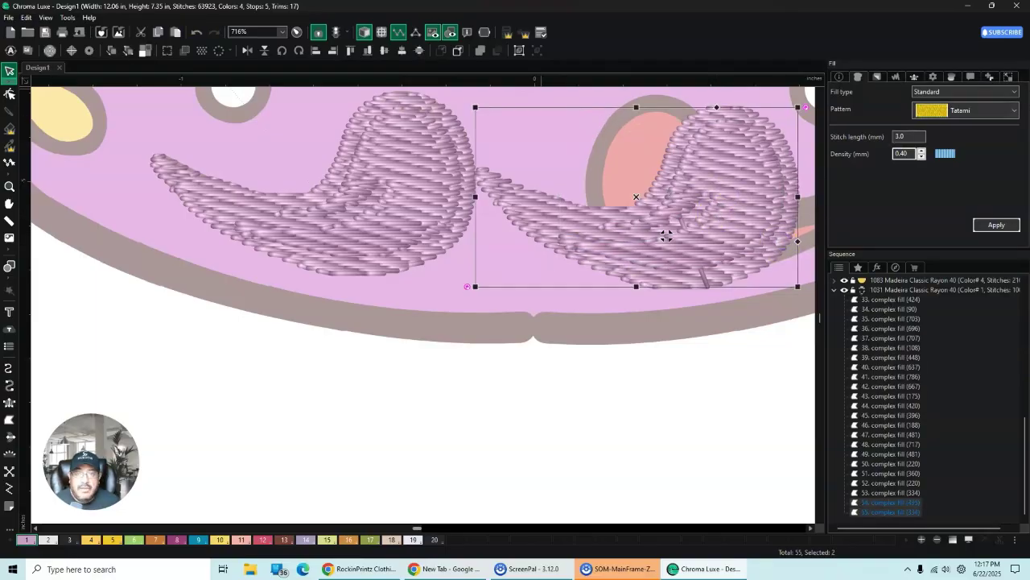
left_click(248, 51)
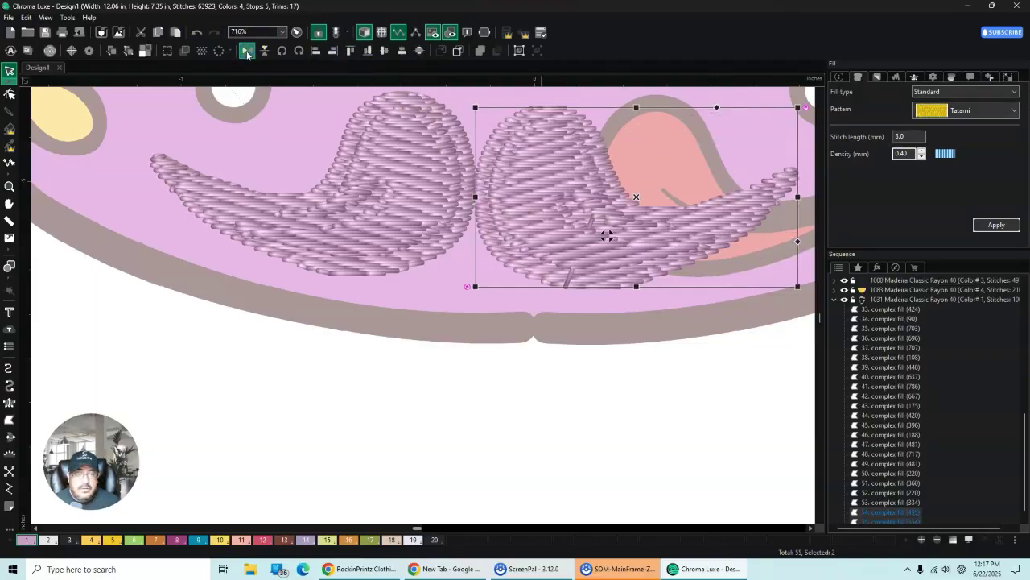
left_click(809, 529)
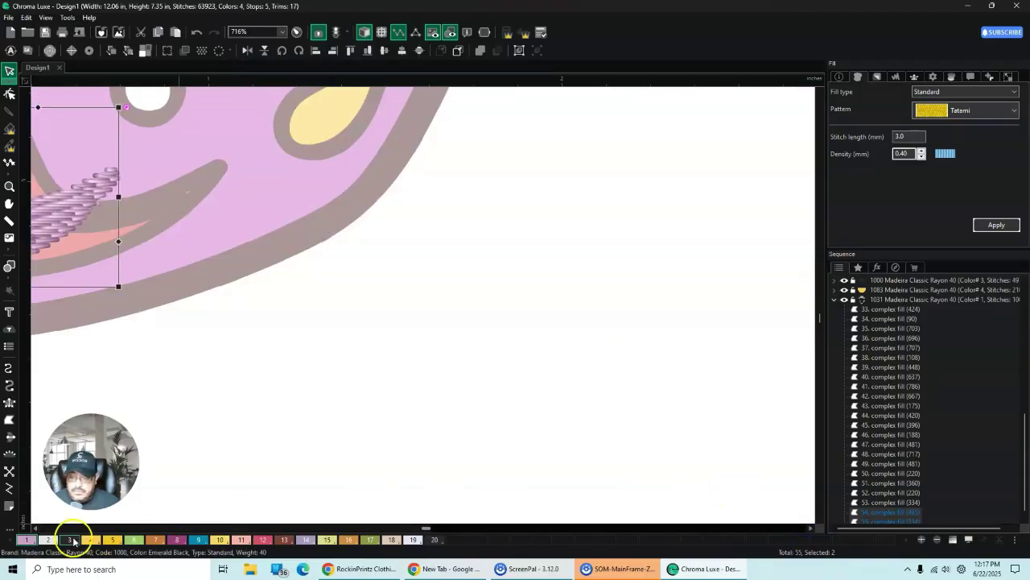
left_click(36, 529)
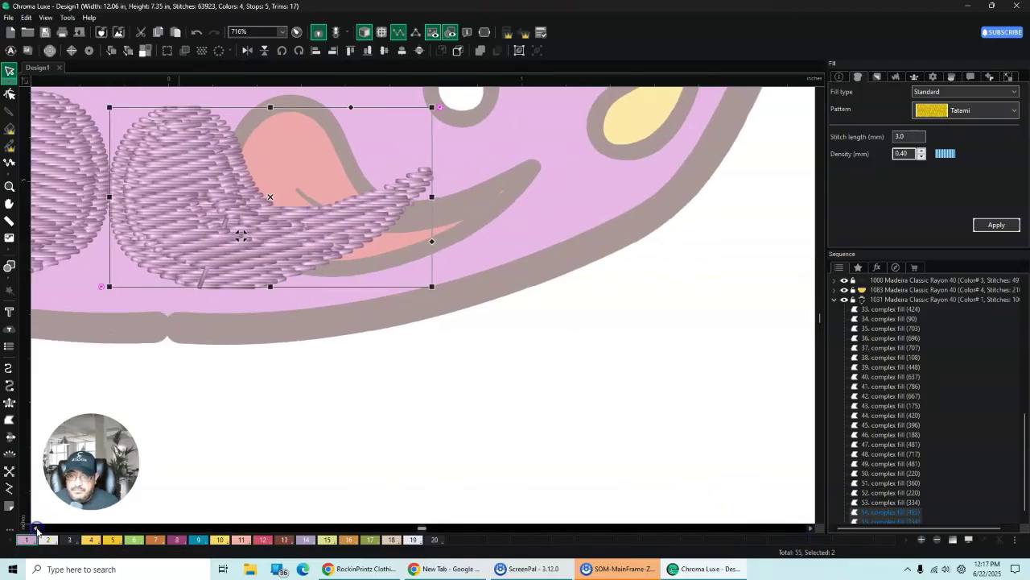
left_click(37, 529)
left_click_drag(276, 214, 400, 199)
left_click(425, 424)
Step: Review the whole skull design and check the thread color in palette slot 5 and the backdrop settings
scroll(455, 391, "down", 6)
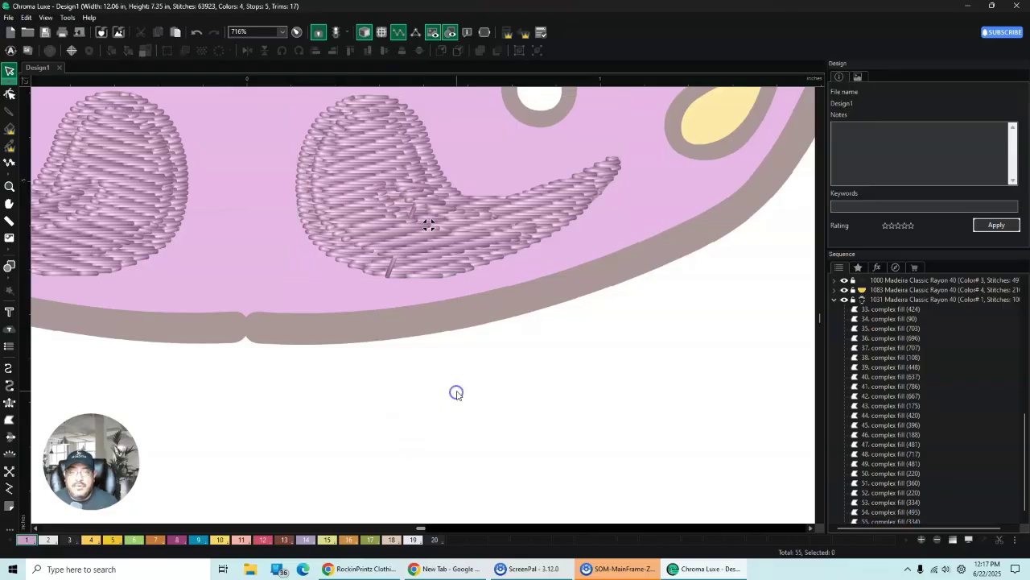
scroll(527, 336, "down", 8)
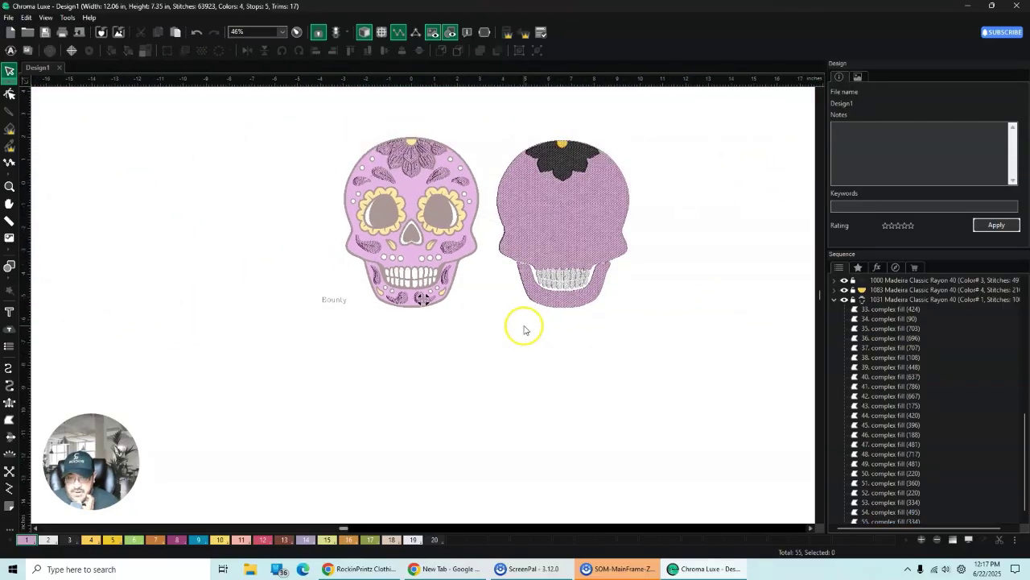
scroll(493, 109, "up", 1)
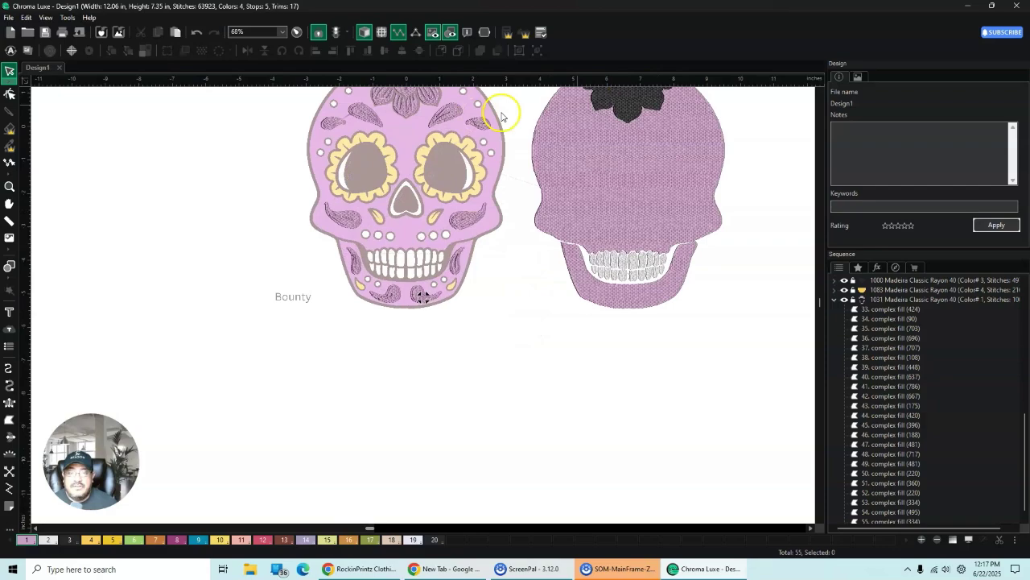
left_click(818, 92)
scroll(482, 318, "up", 1)
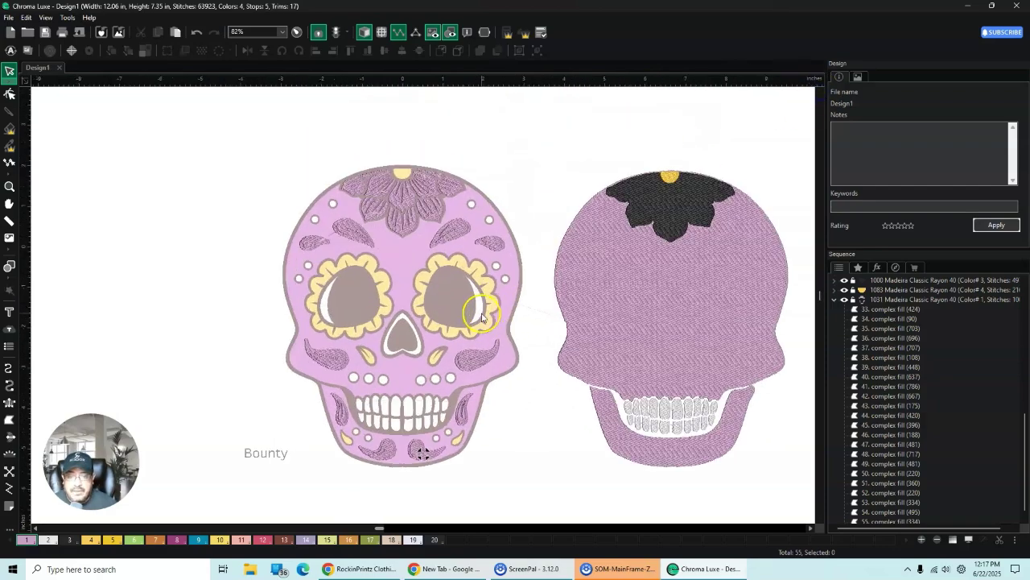
scroll(475, 326, "up", 2)
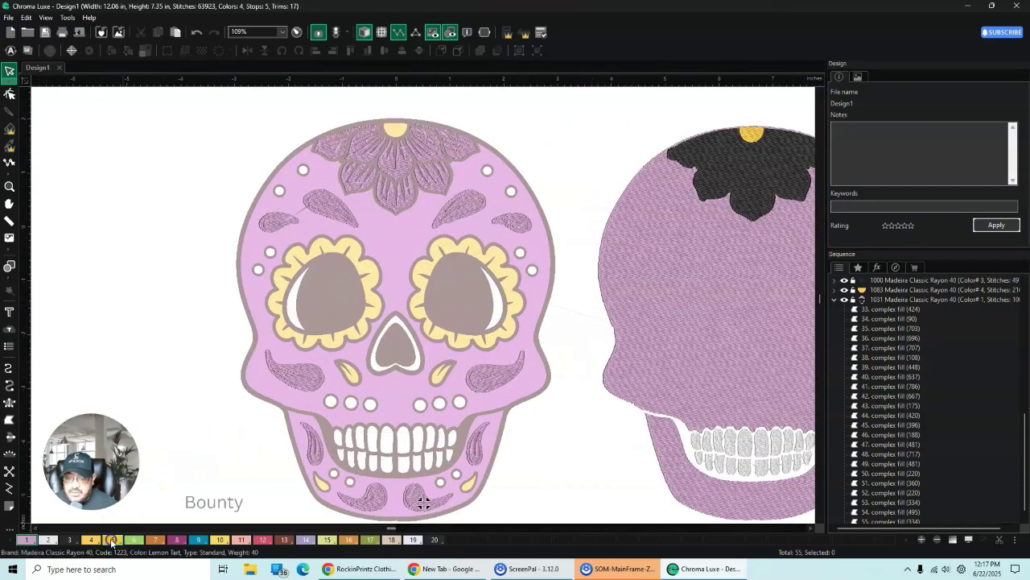
double_click(115, 540)
left_click(636, 384)
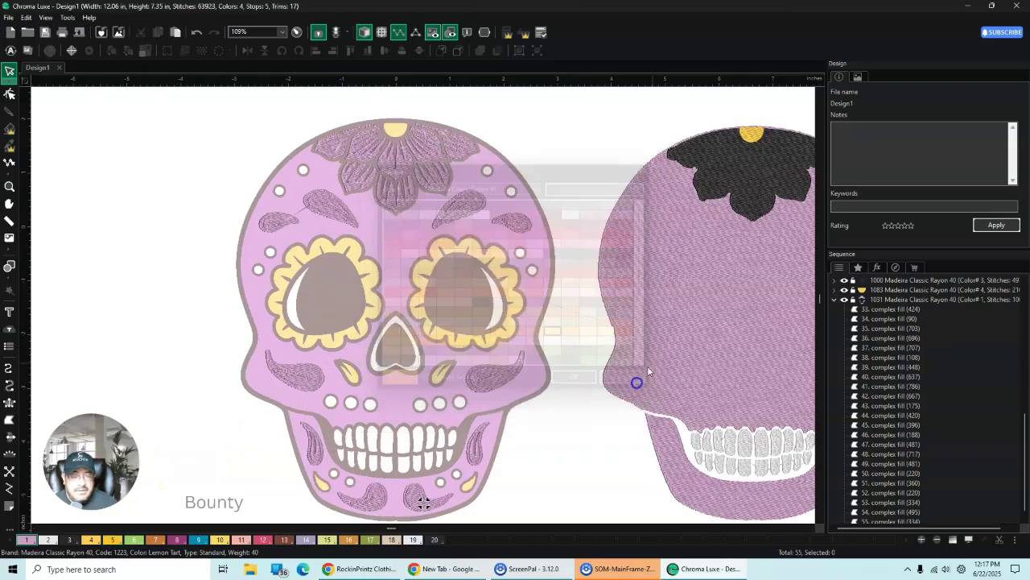
left_click(859, 77)
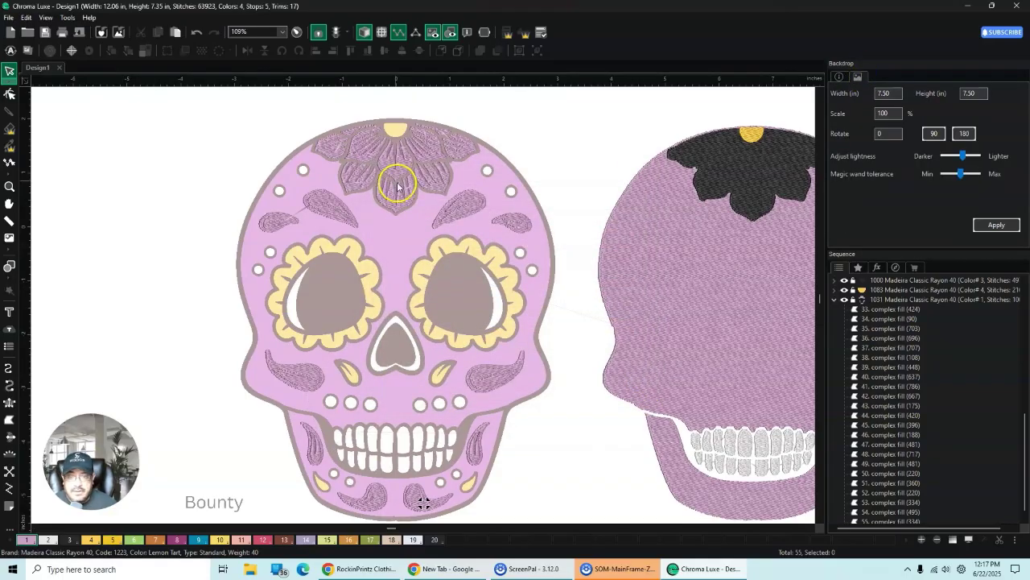
Step: Assign color 5 to the inner fills of all the flower petals, brow, cheek and jaw teardrops and chin swirls
left_click(328, 148)
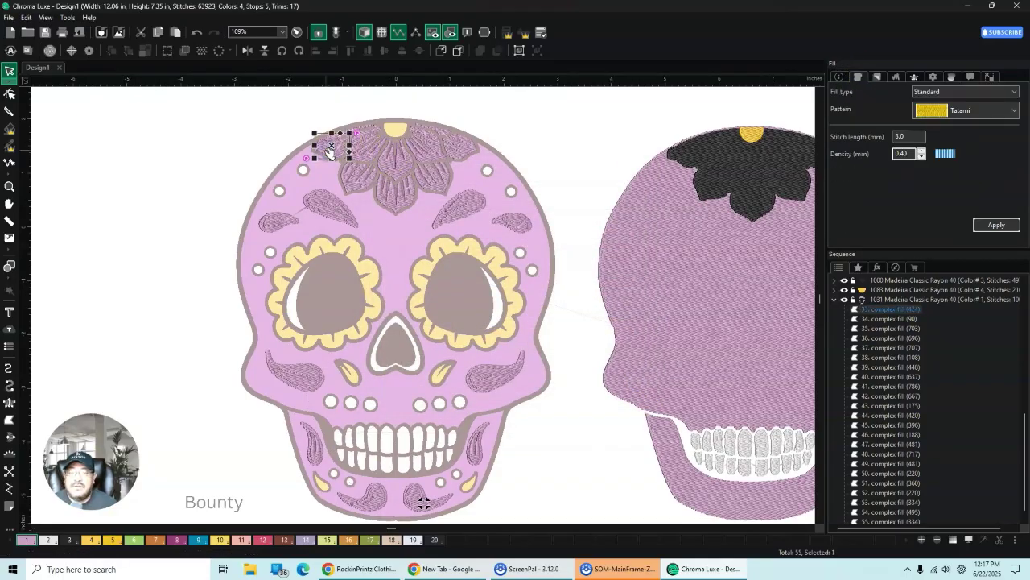
left_click(422, 155, "ctrl")
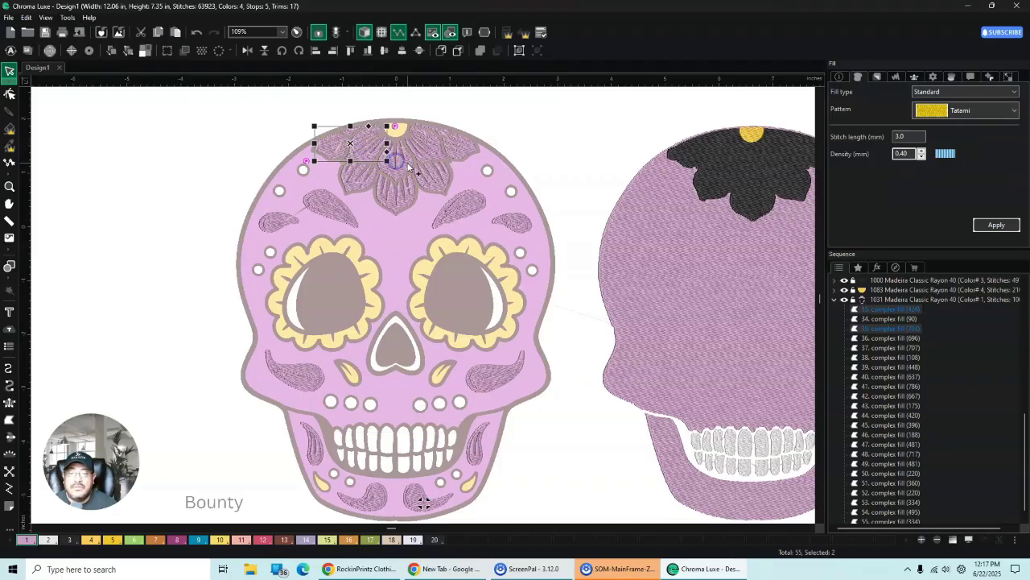
left_click(430, 153, "ctrl")
left_click(452, 137, "ctrl")
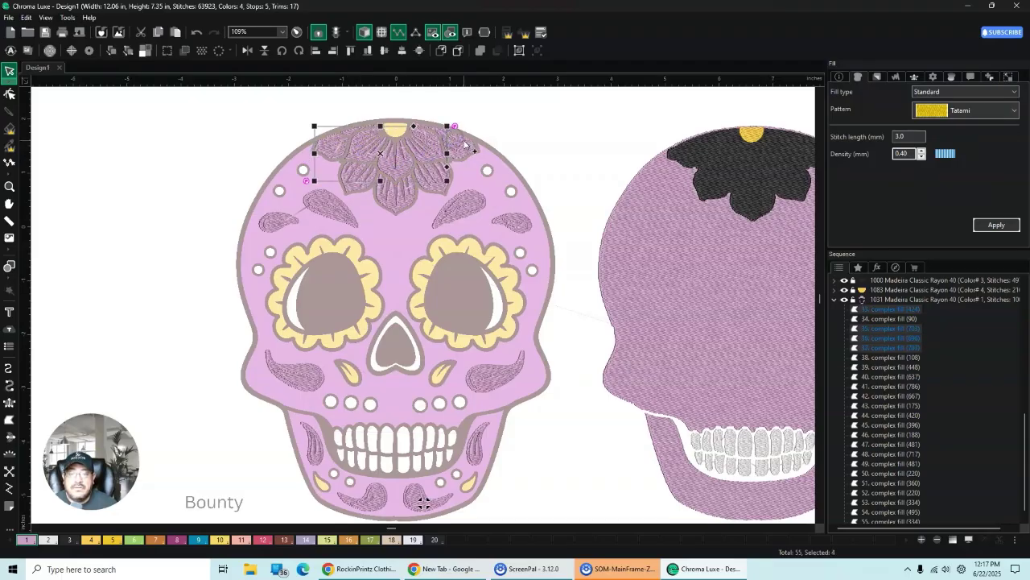
left_click(465, 144, "ctrl")
left_click(378, 196, "ctrl")
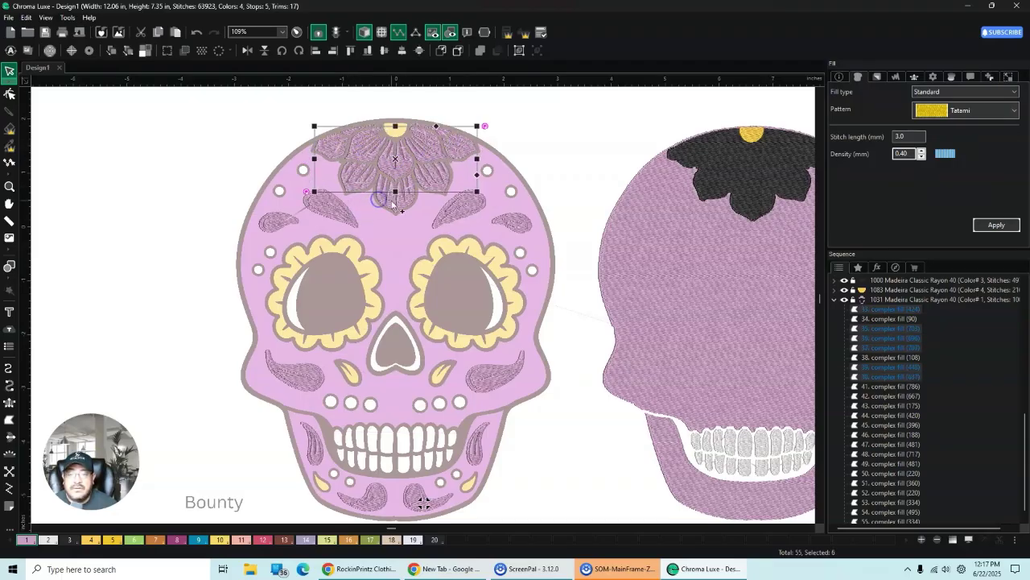
left_click(442, 193, "ctrl")
left_click(460, 212, "ctrl")
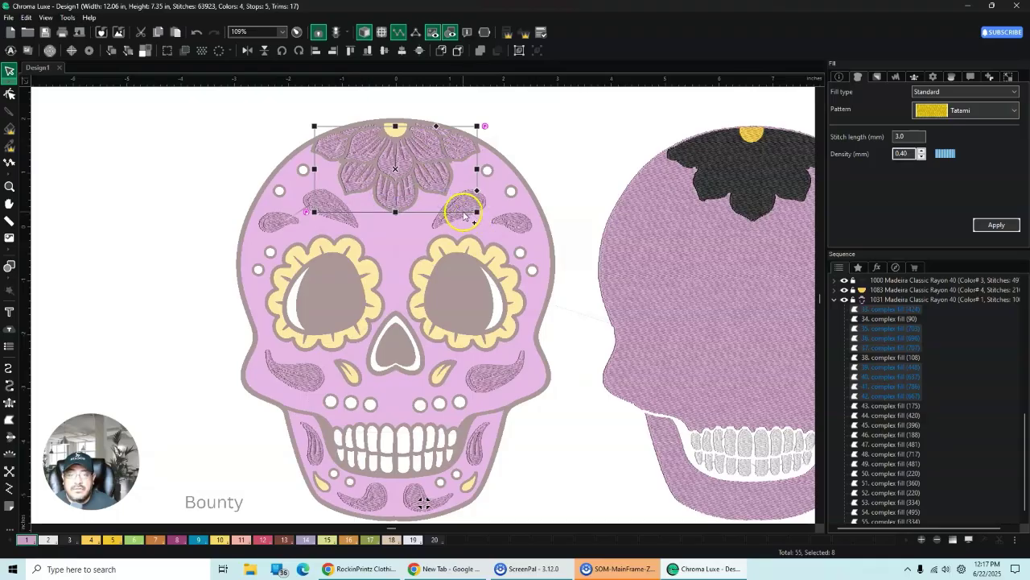
left_click(467, 203, "ctrl")
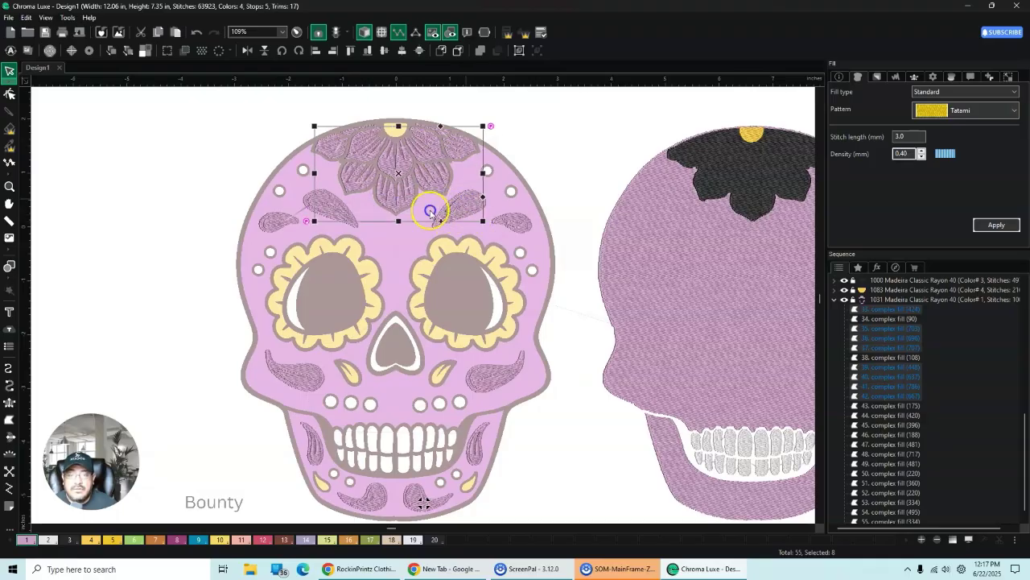
left_click(323, 203, "ctrl")
left_click(276, 222, "ctrl")
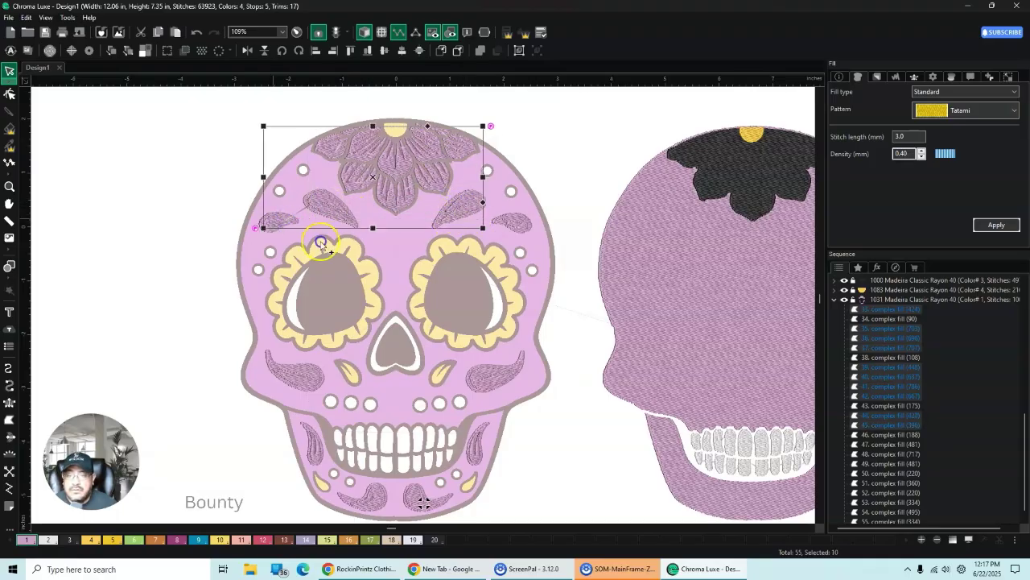
left_click(514, 222, "ctrl")
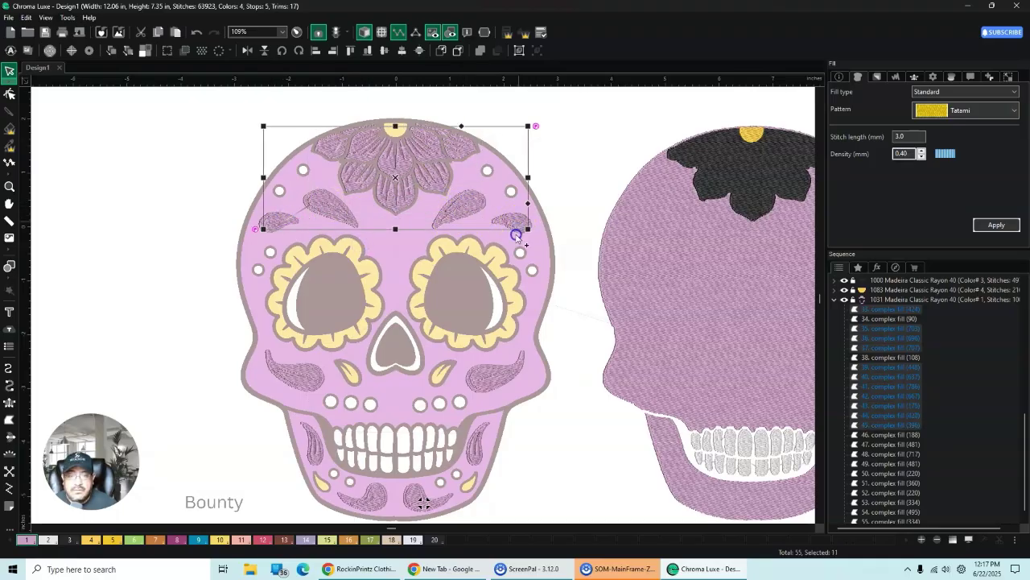
left_click(492, 378, "ctrl")
left_click(299, 377, "ctrl")
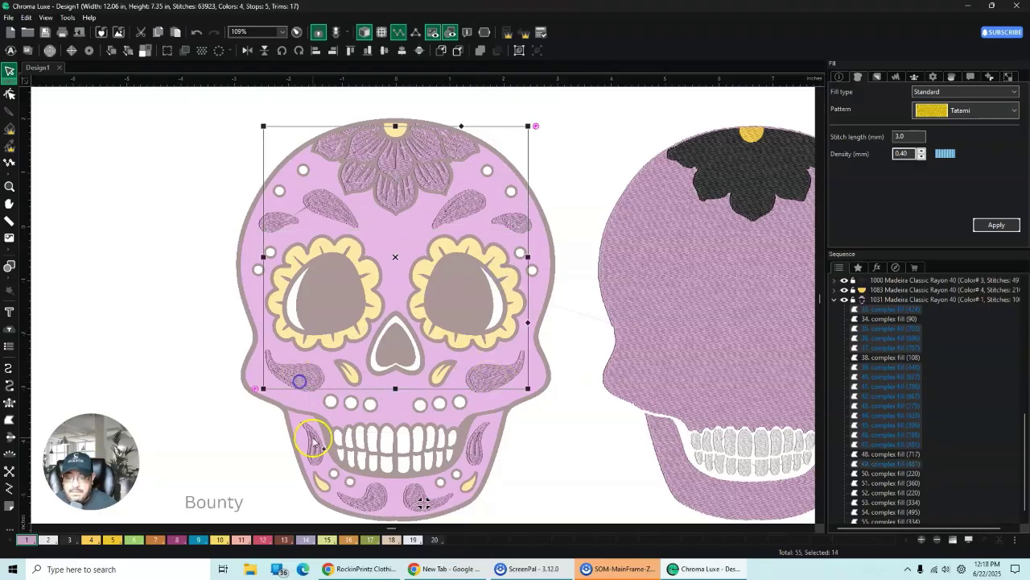
left_click(314, 451, "ctrl")
left_click(372, 497, "ctrl")
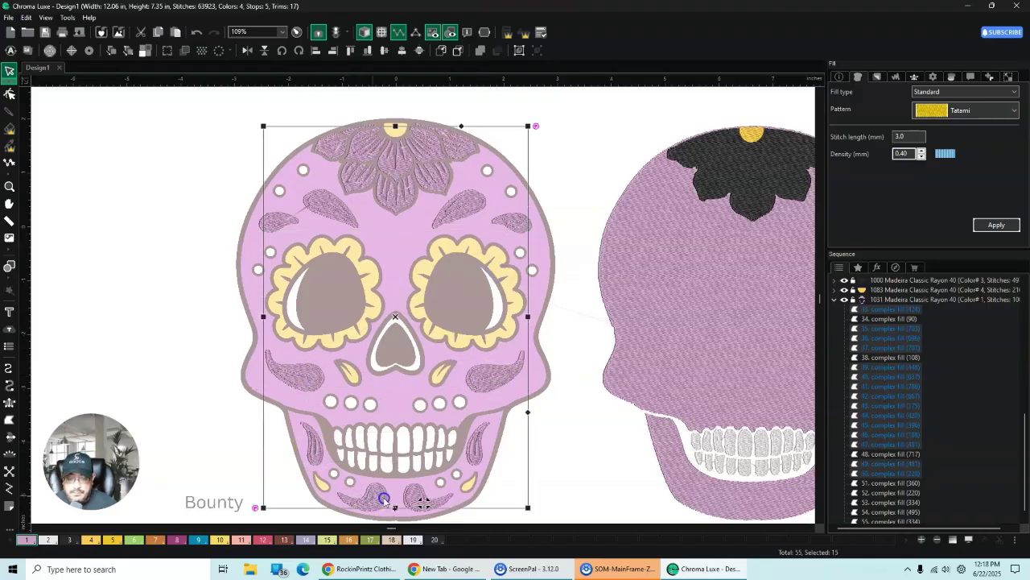
left_click(479, 457, "ctrl")
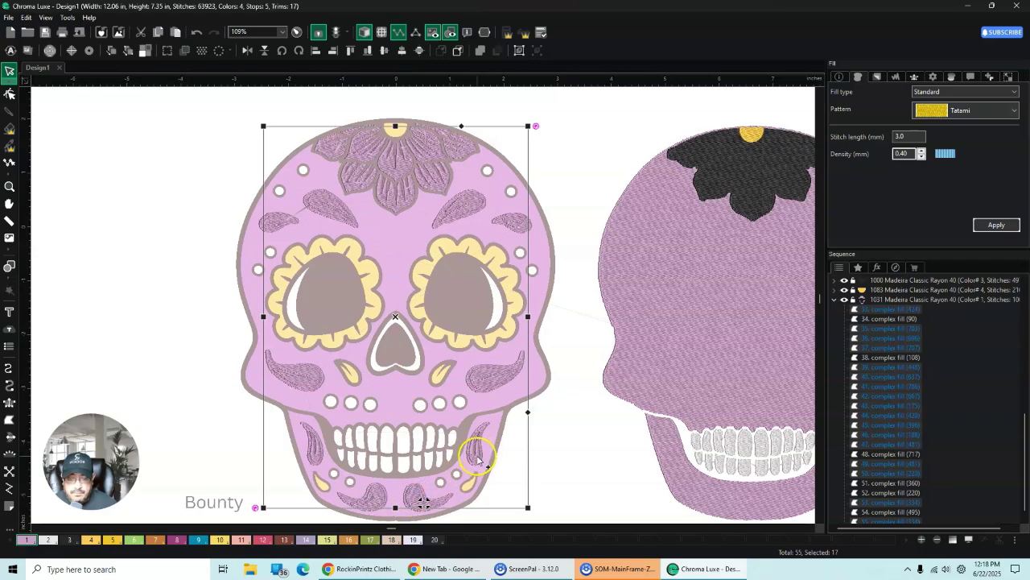
left_click(972, 77)
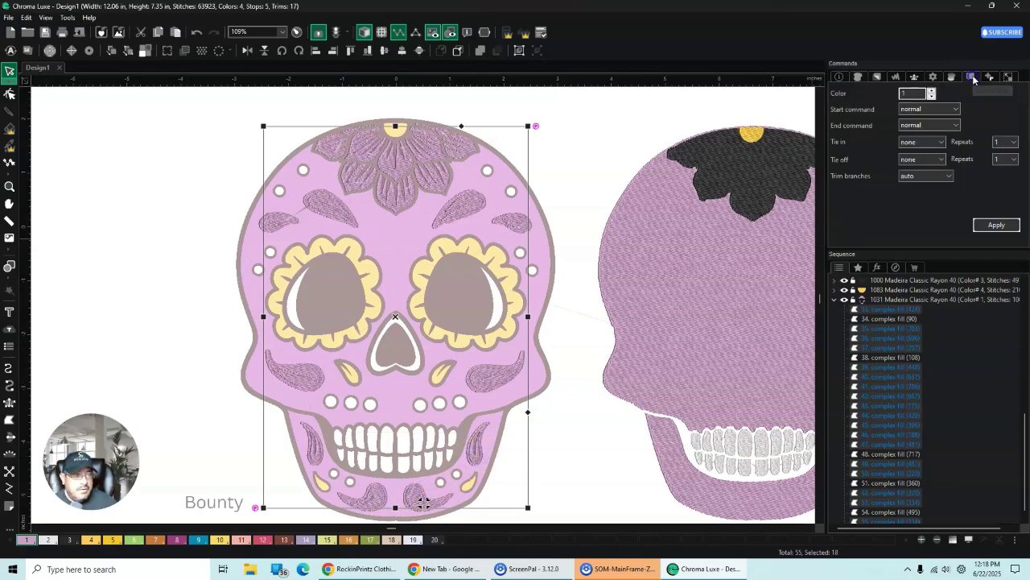
left_click(932, 92)
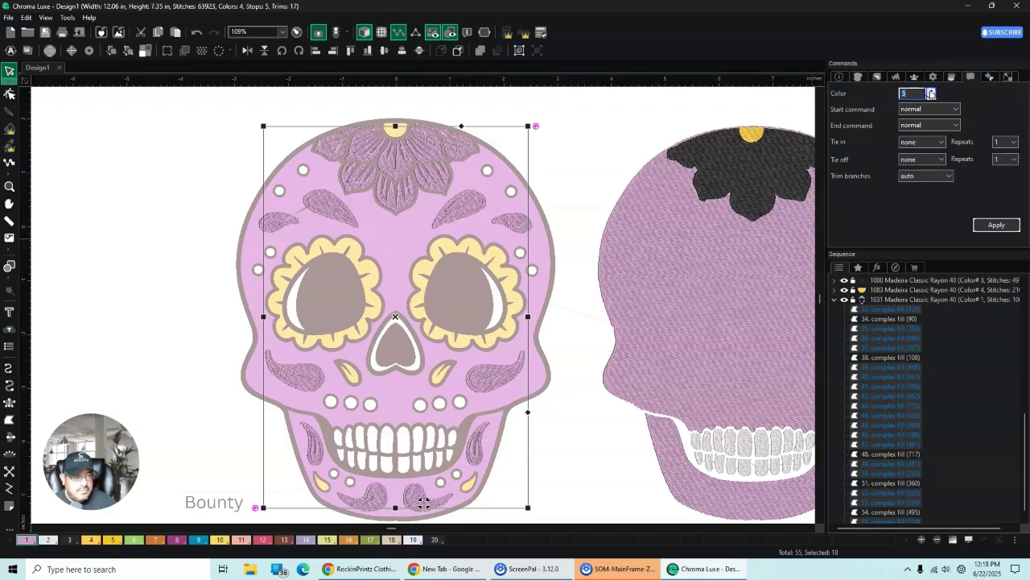
left_click(995, 225)
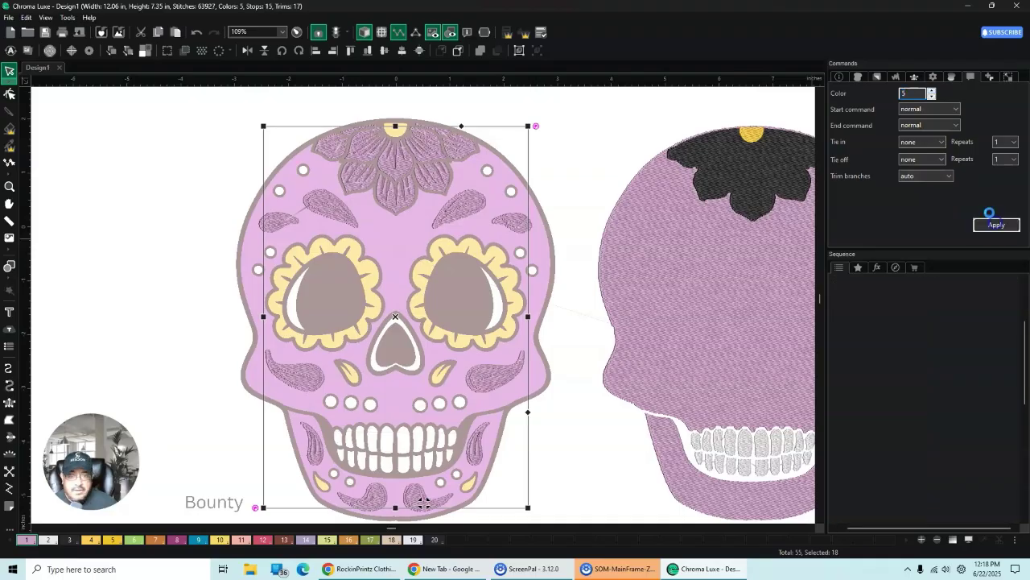
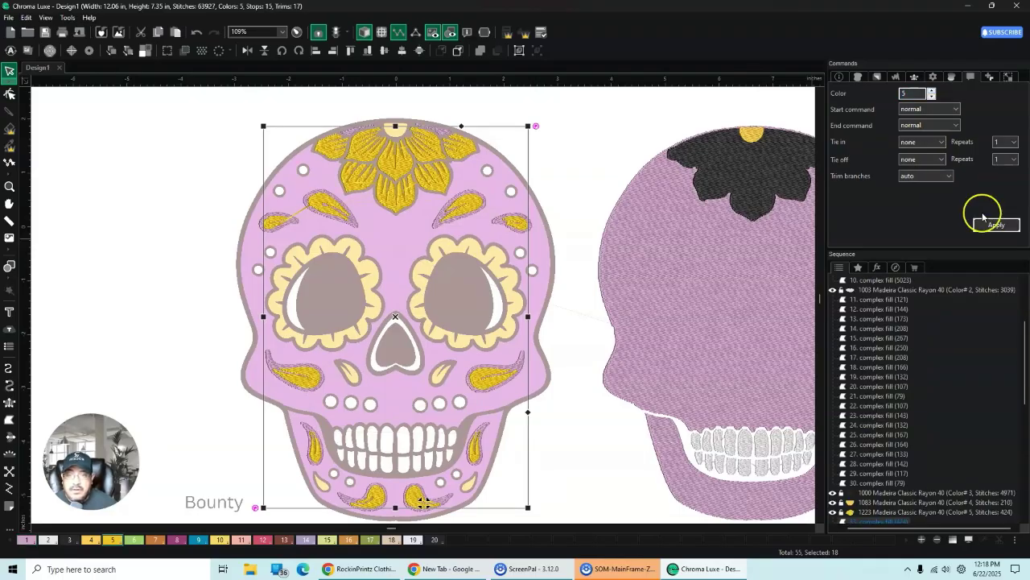
Step: Change palette color 5 to Madeira Classic Rayon 40 thread 1447 Cinnamon Candy
double_click(112, 539)
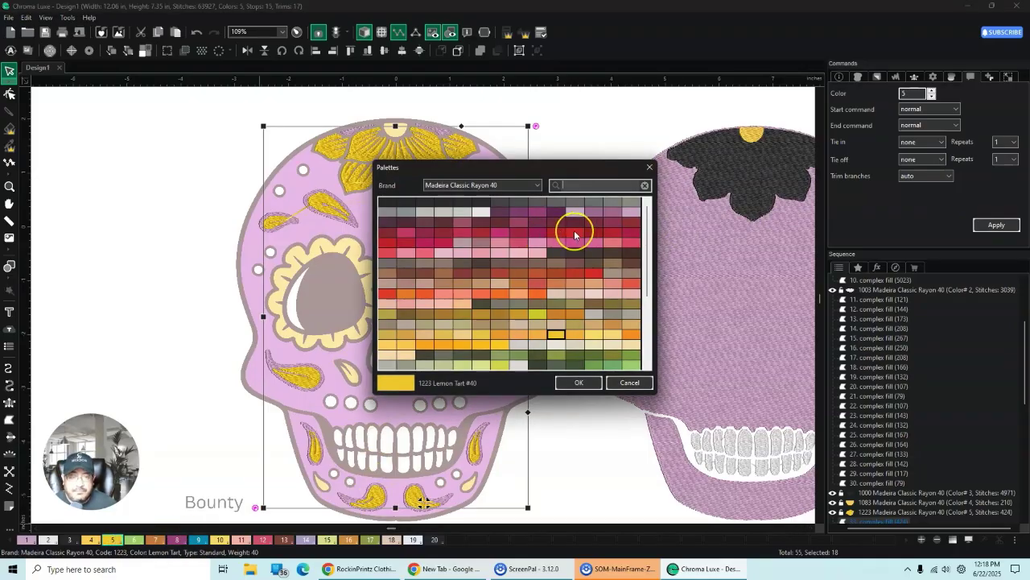
left_click(556, 234)
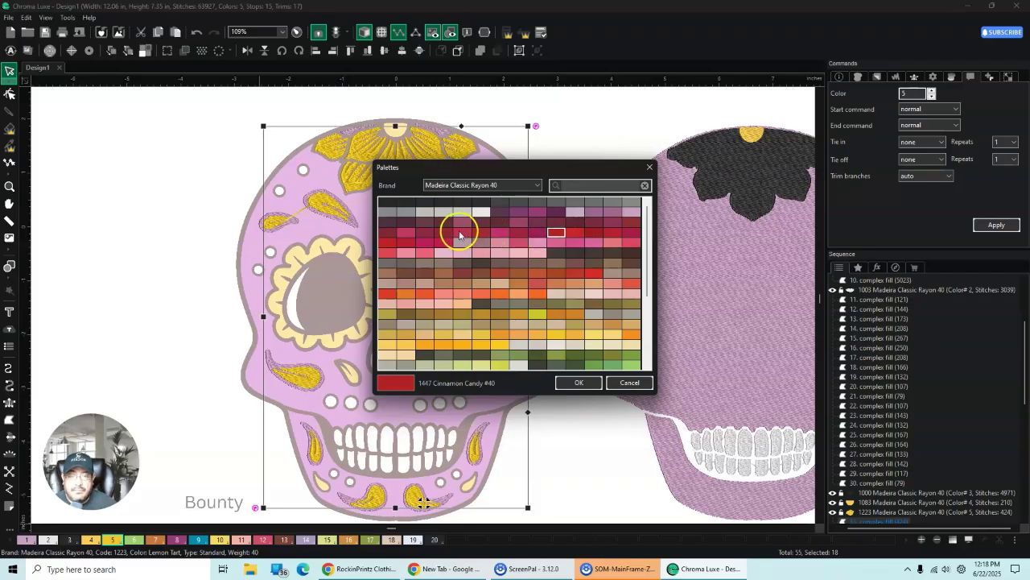
left_click(577, 383)
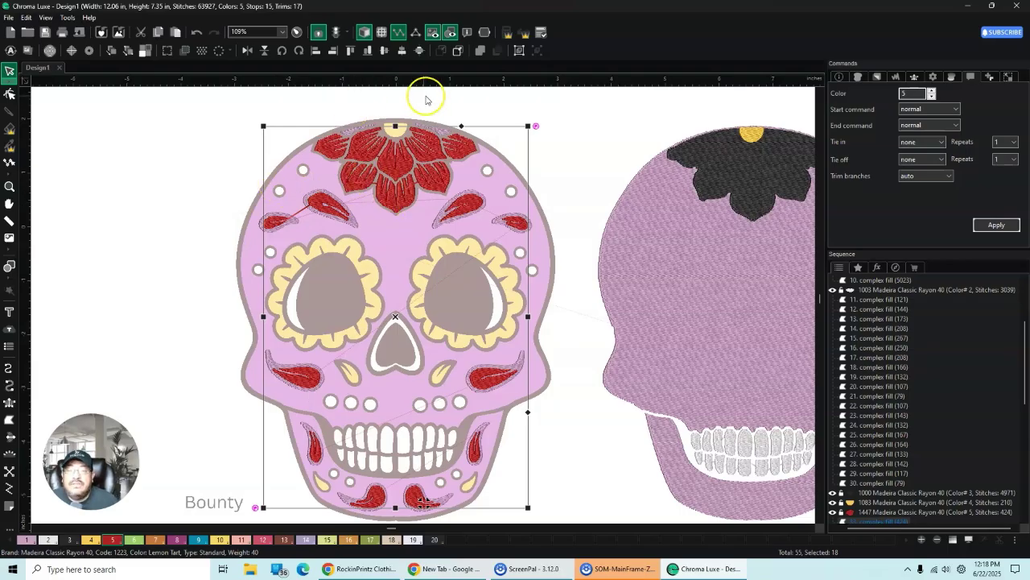
scroll(387, 107, "up", 1)
scroll(610, 126, "down", 3)
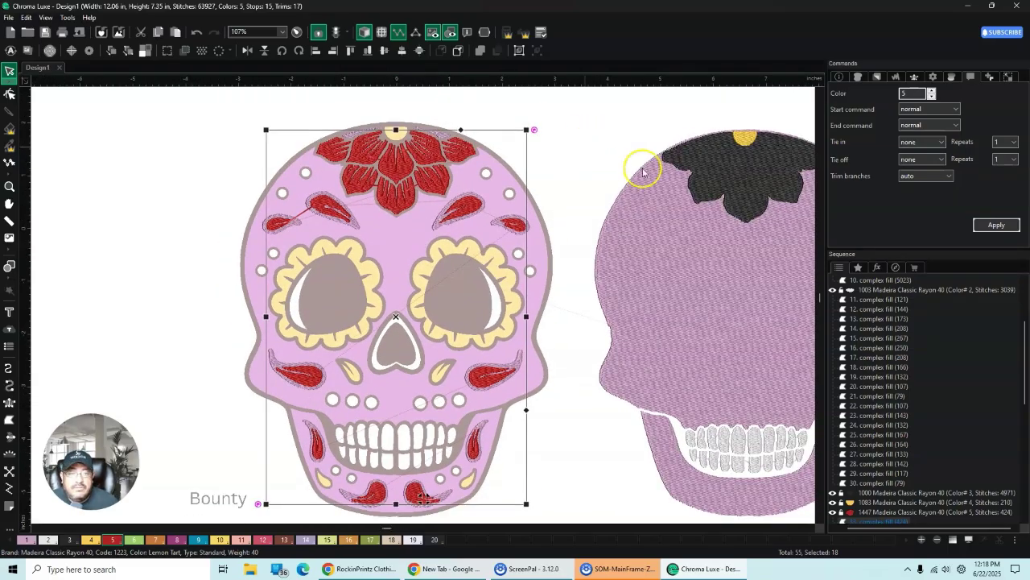
Step: Assign color 5 to the two thin petal fills flanking the flower's center at the top of the skull
scroll(775, 105, "up", 3)
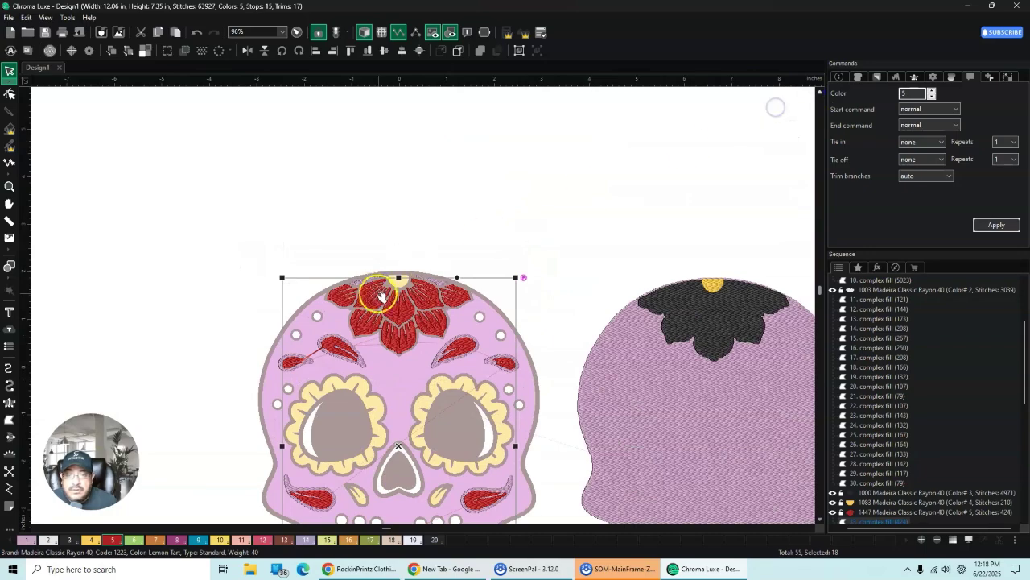
scroll(378, 288, "up", 4)
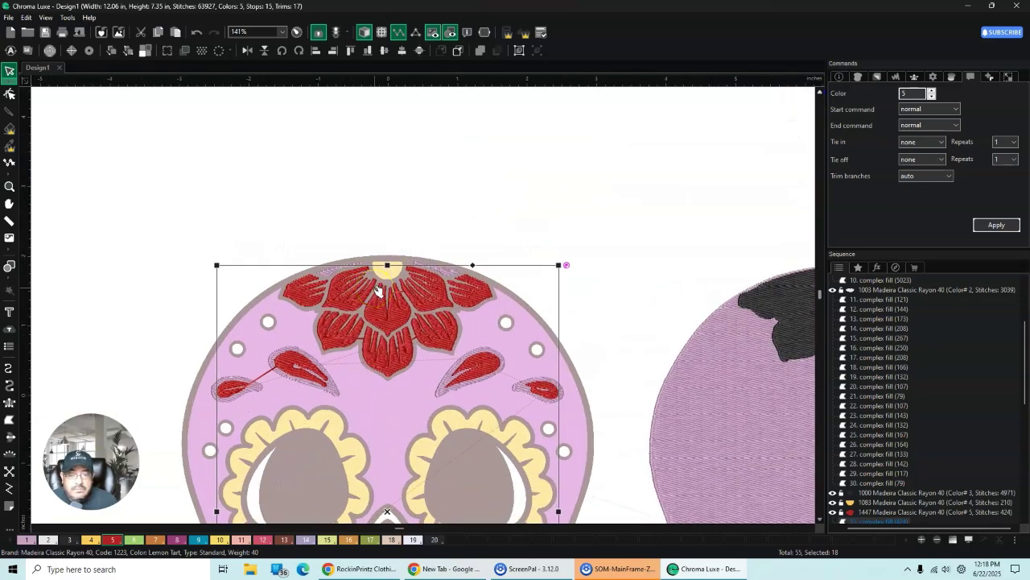
left_click(501, 223)
left_click(322, 271)
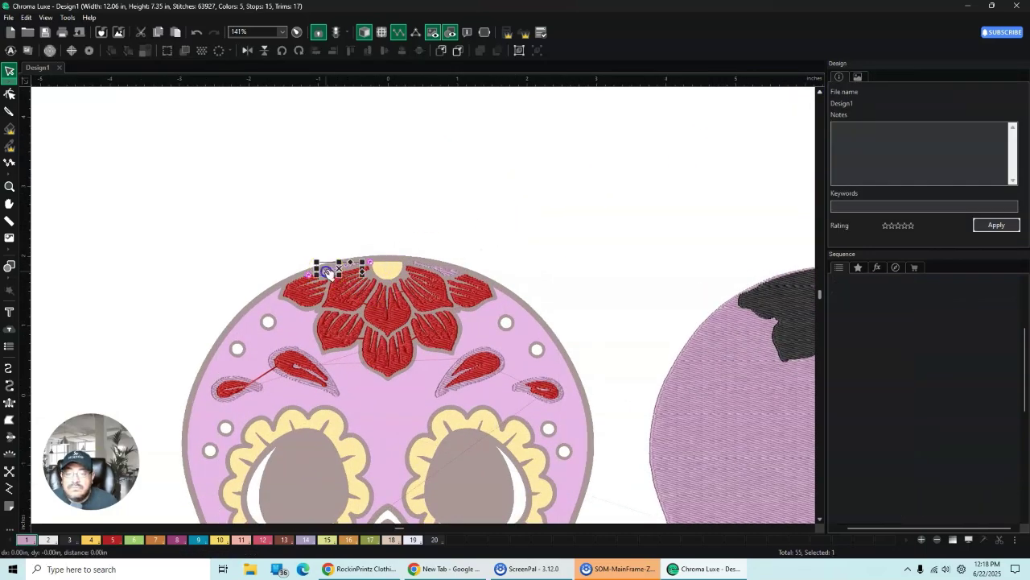
left_click(439, 272, "ctrl")
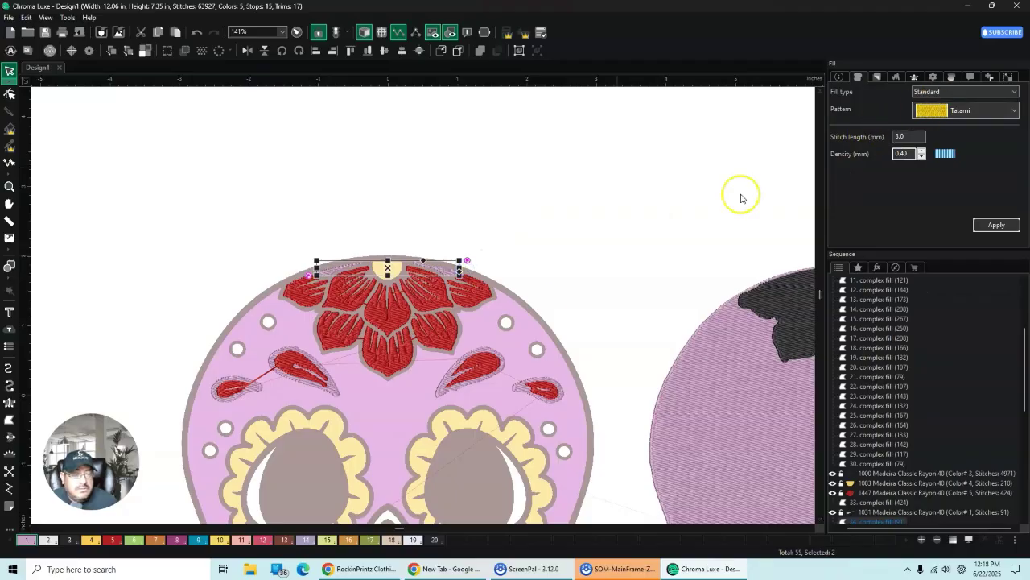
left_click(971, 77)
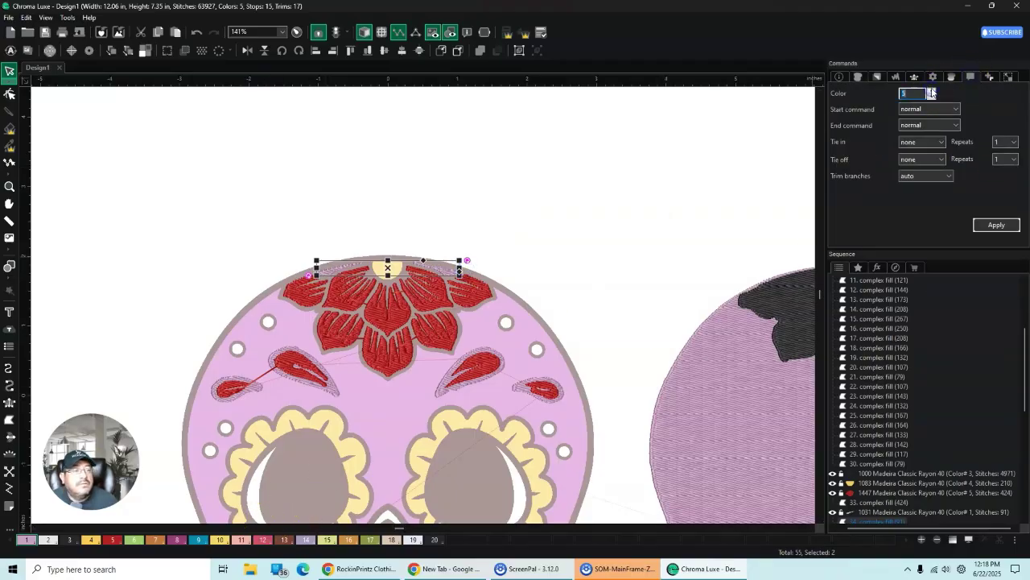
left_click(996, 224)
left_click(586, 223)
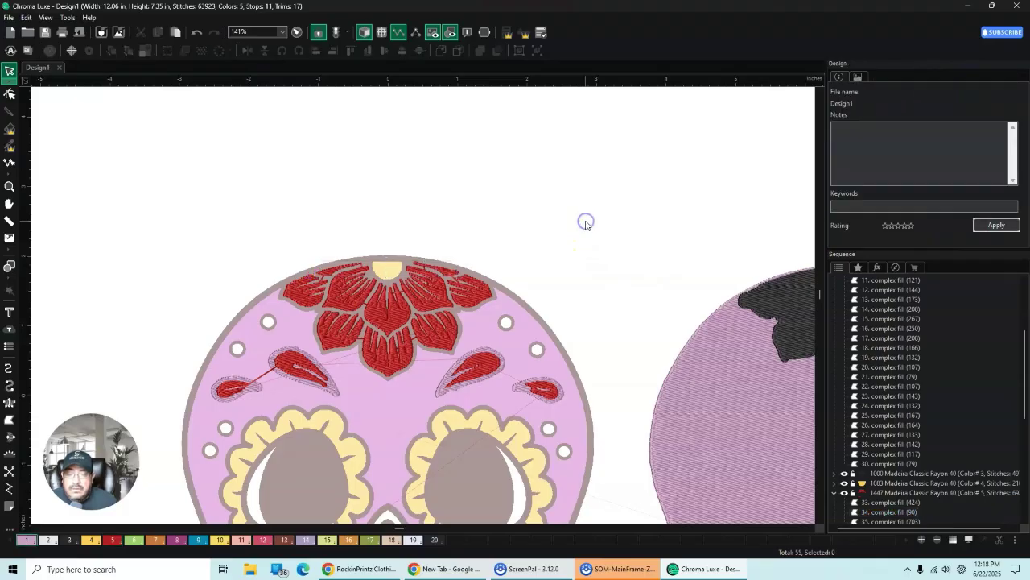
Step: Move the black flower backing fill from the separate right skull onto the flower in the artwork, around the red petals
scroll(580, 225, "down", 3)
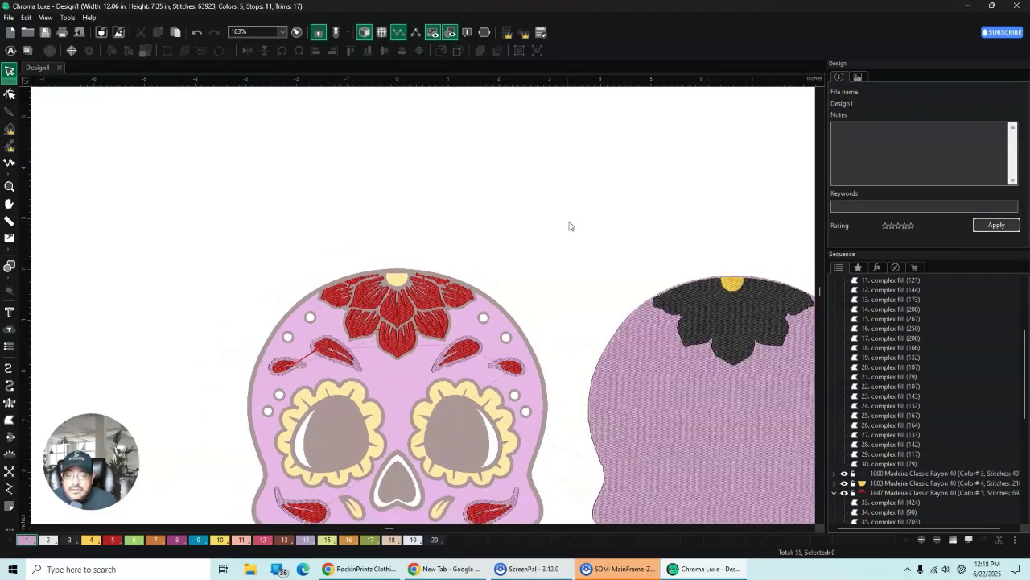
scroll(552, 256, "down", 2)
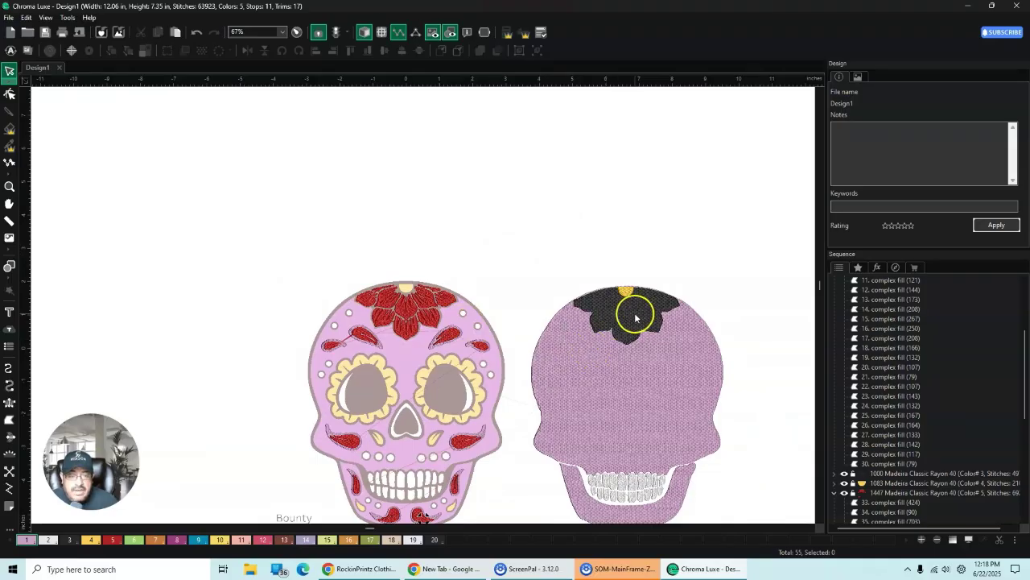
left_click_drag(634, 319, 415, 328)
scroll(412, 329, "up", 1)
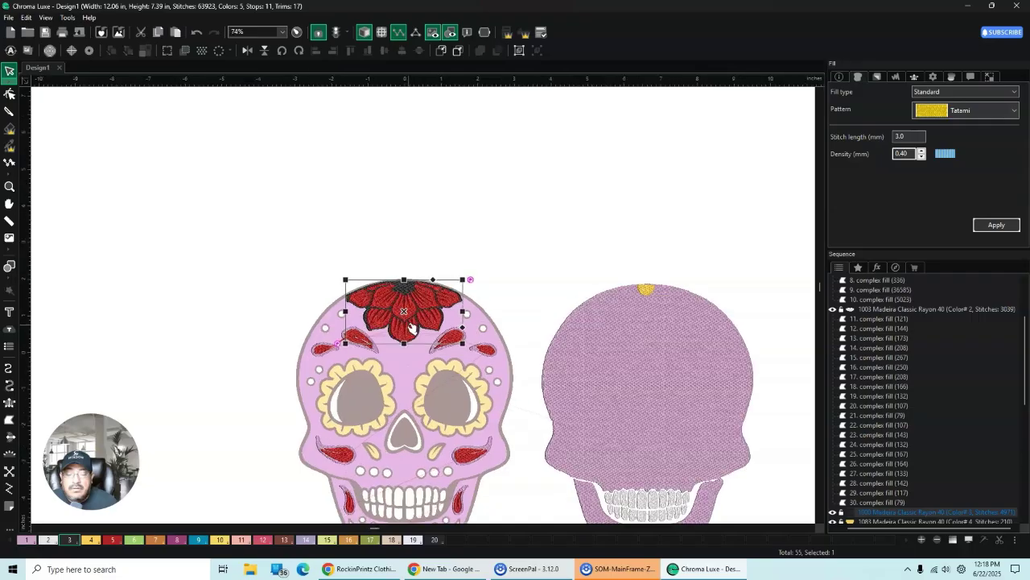
Step: Move the yellow half-circle fill from the separate right skull onto the flower's center in the artwork
scroll(412, 328, "up", 4)
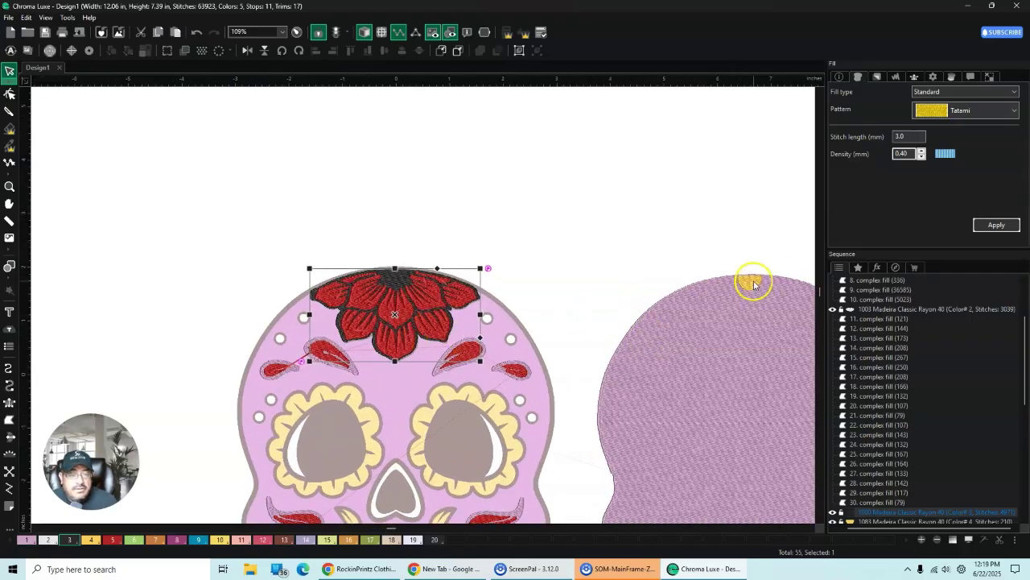
left_click_drag(754, 284, 394, 277)
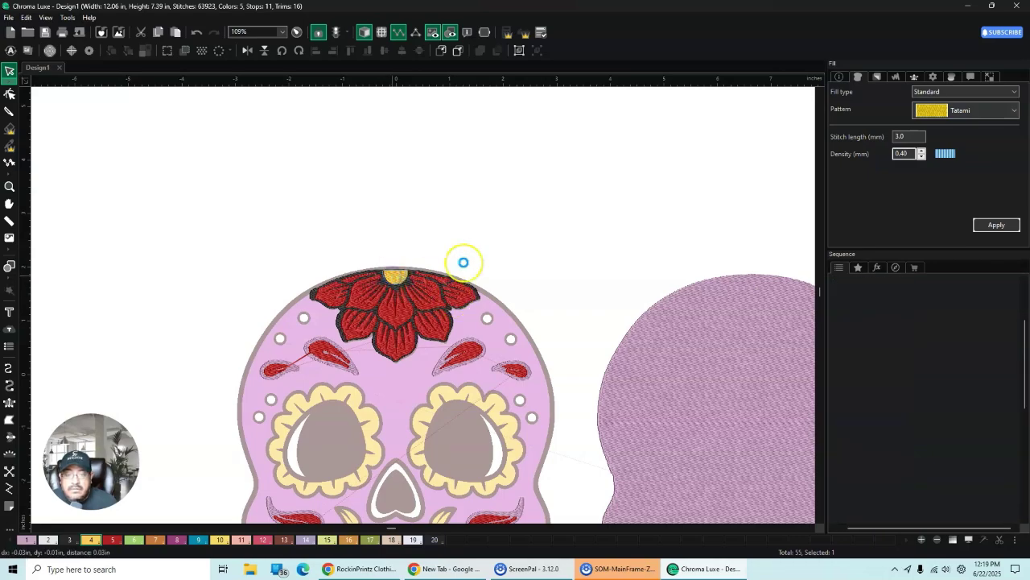
left_click(501, 247)
scroll(512, 265, "down", 1)
scroll(511, 264, "down", 1)
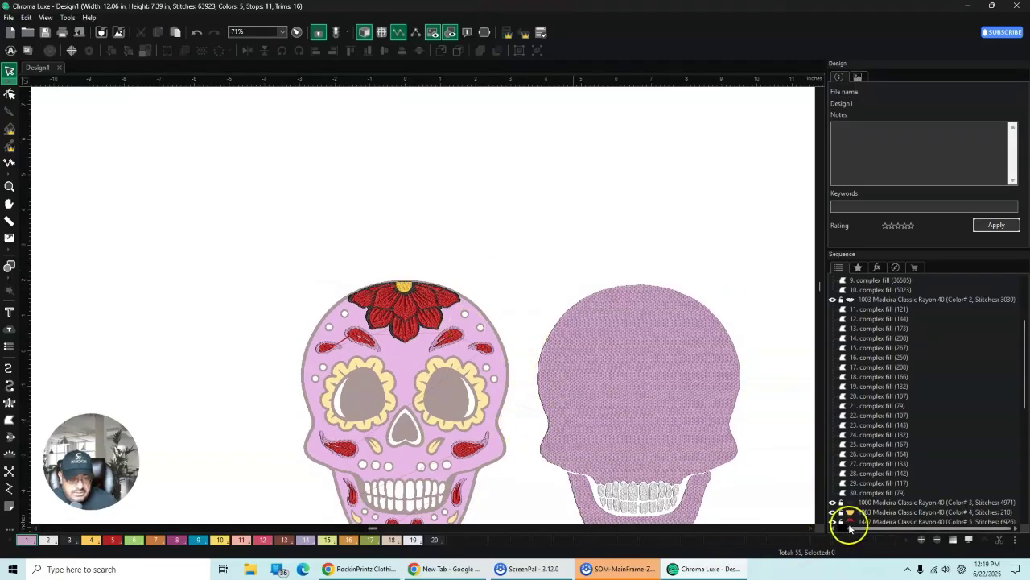
Step: Nudge the black flower backing fill slightly to the right so it frames the red petals evenly
left_click(819, 520)
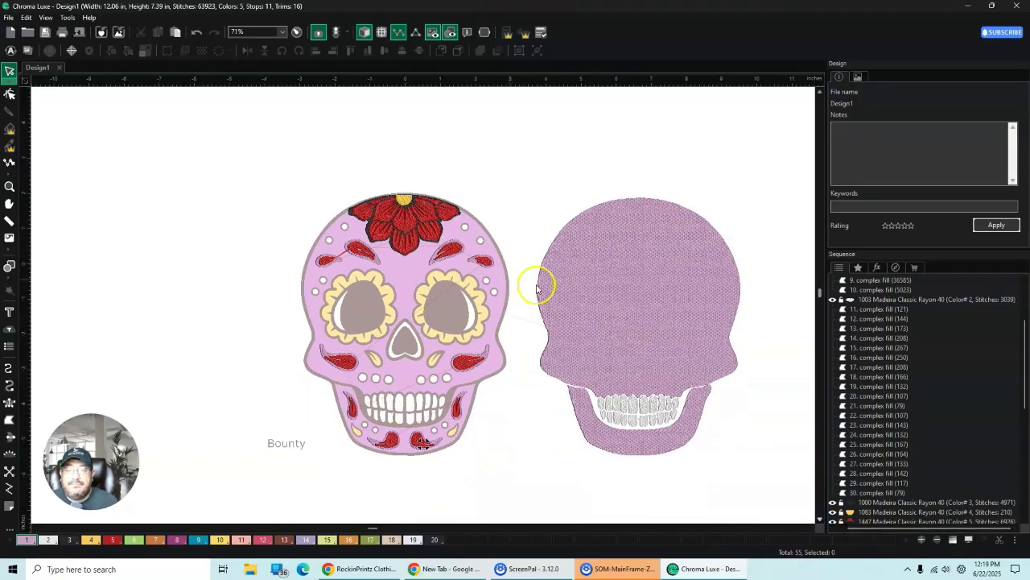
scroll(394, 292, "up", 1)
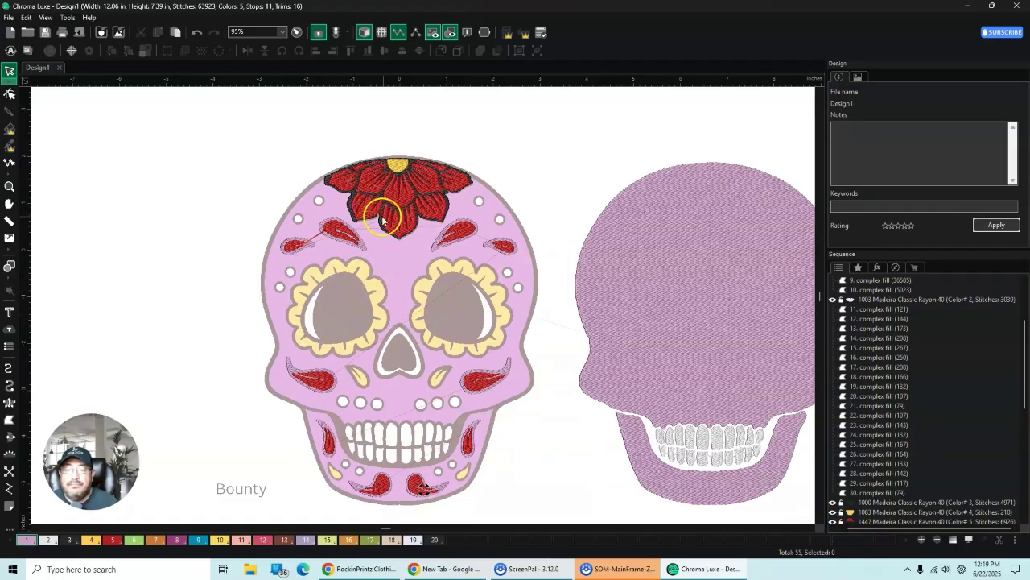
left_click(406, 195)
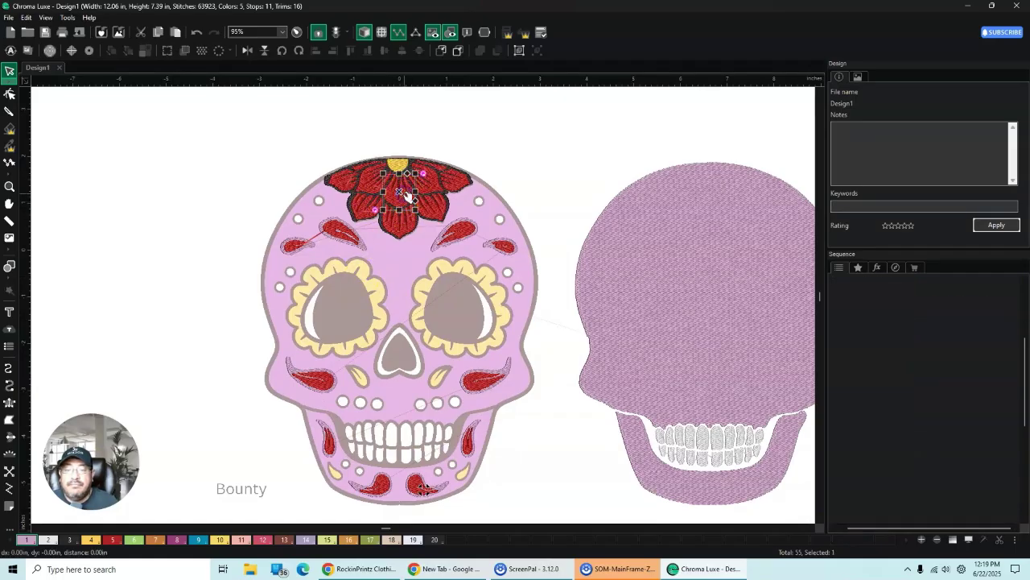
left_click(559, 150)
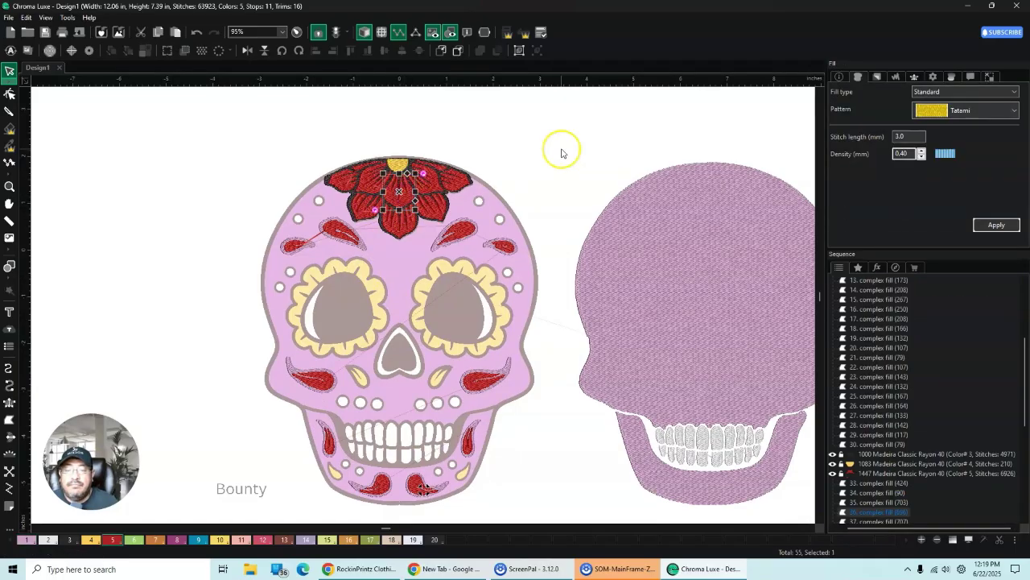
left_click(383, 233)
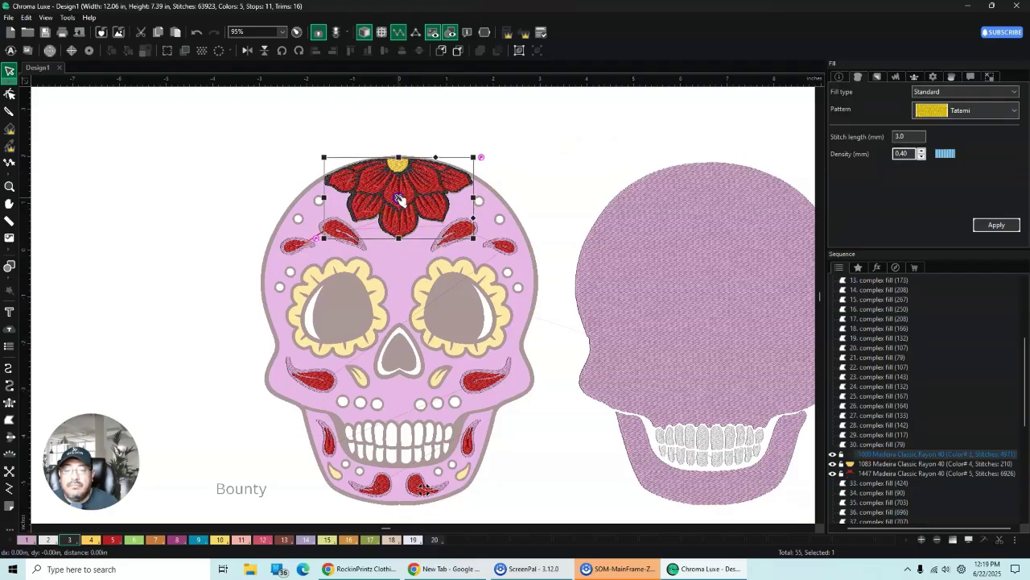
left_click_drag(399, 199, 402, 200)
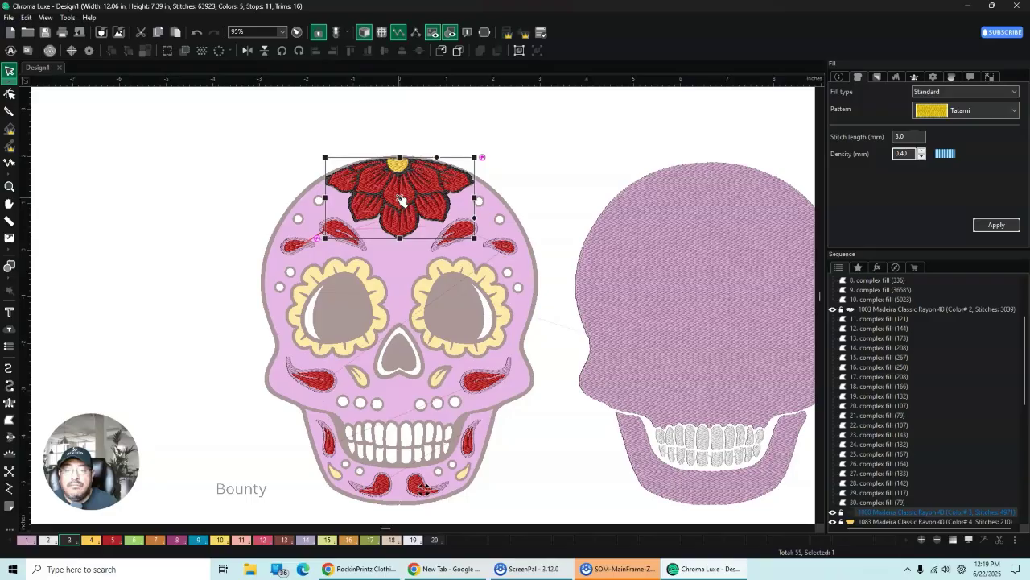
Step: Assign color 3 to the outline fills of the brow, cheek and jaw teardrops and the chin swirls together
left_click(295, 245)
left_click(361, 251, "ctrl")
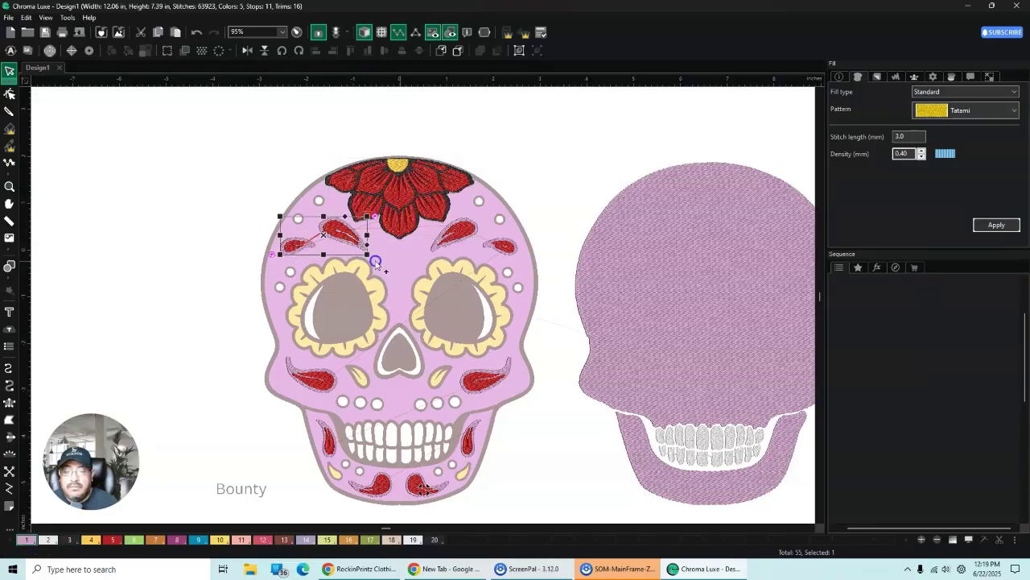
left_click(438, 245, "ctrl")
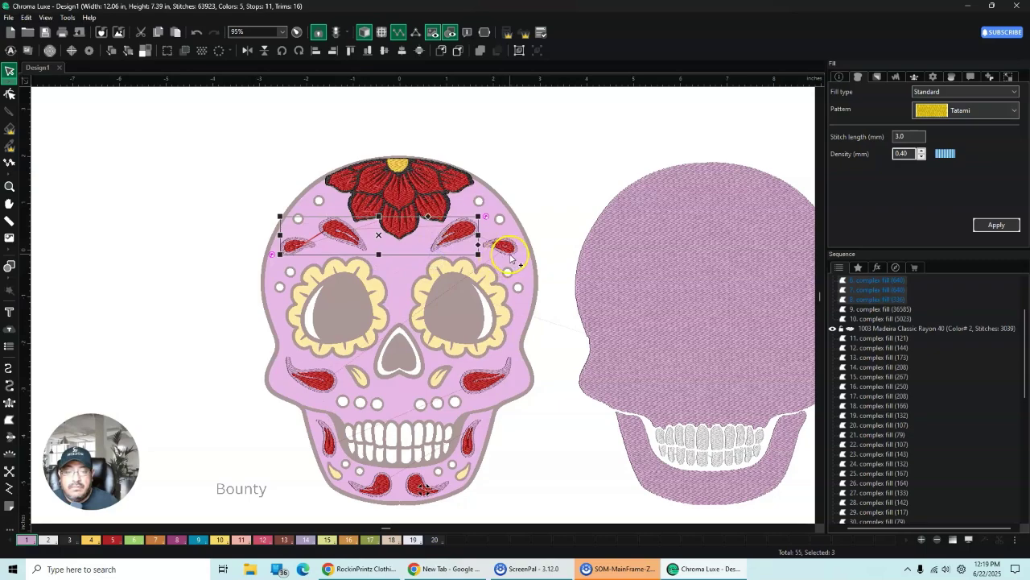
left_click(320, 393, "ctrl")
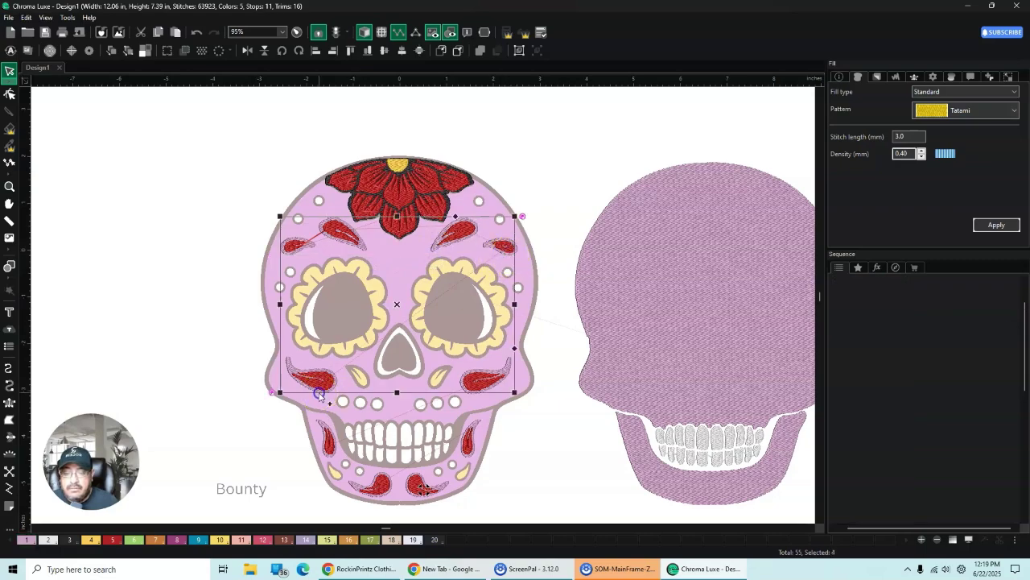
left_click(527, 383, "ctrl")
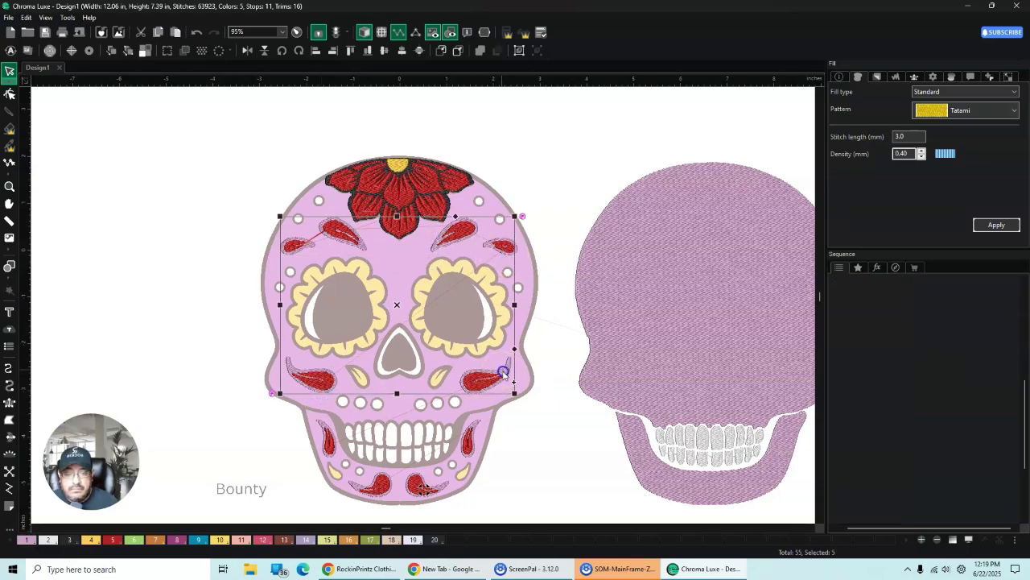
left_click(326, 463, "ctrl")
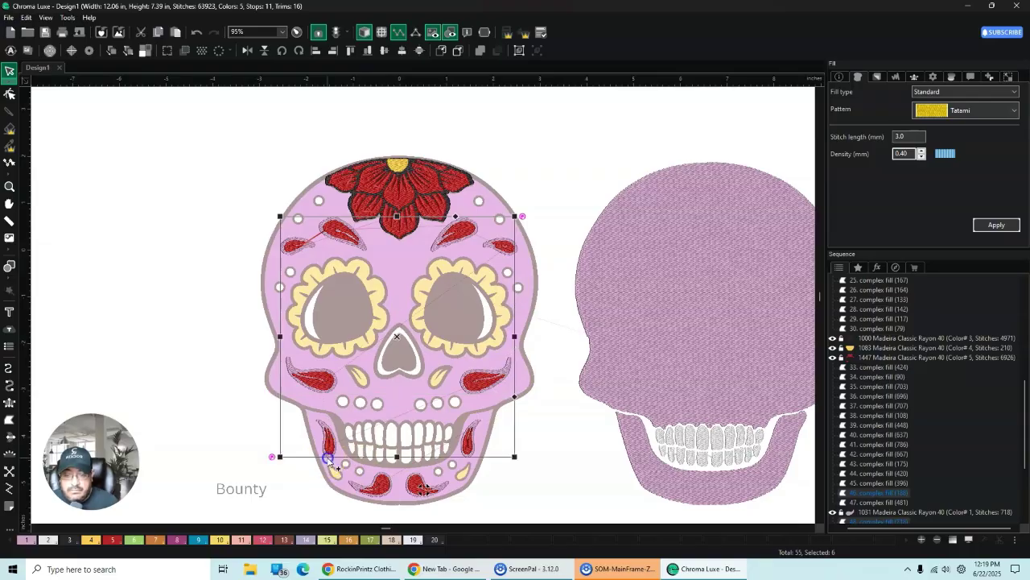
left_click(351, 488, "ctrl")
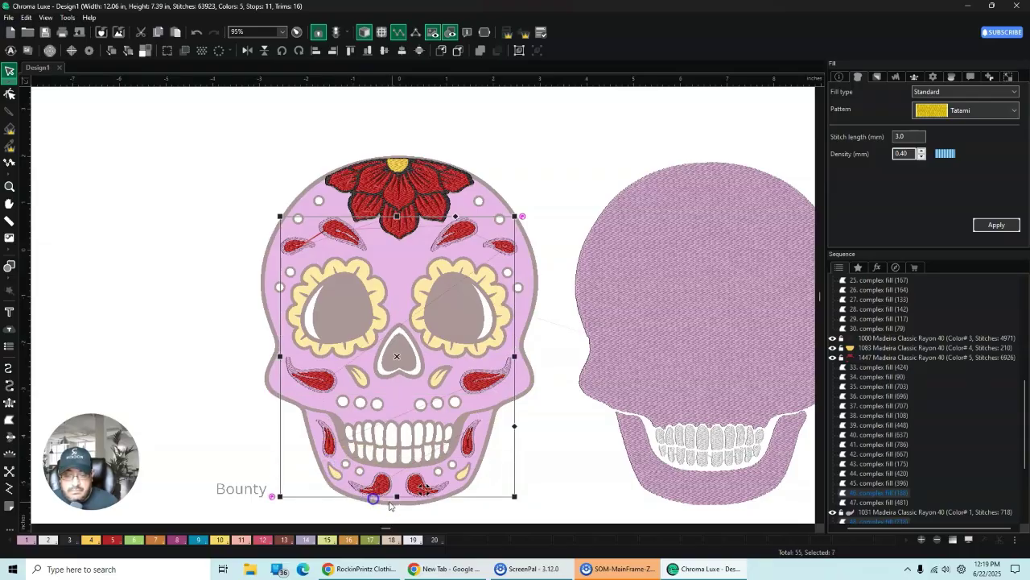
left_click(447, 488, "ctrl")
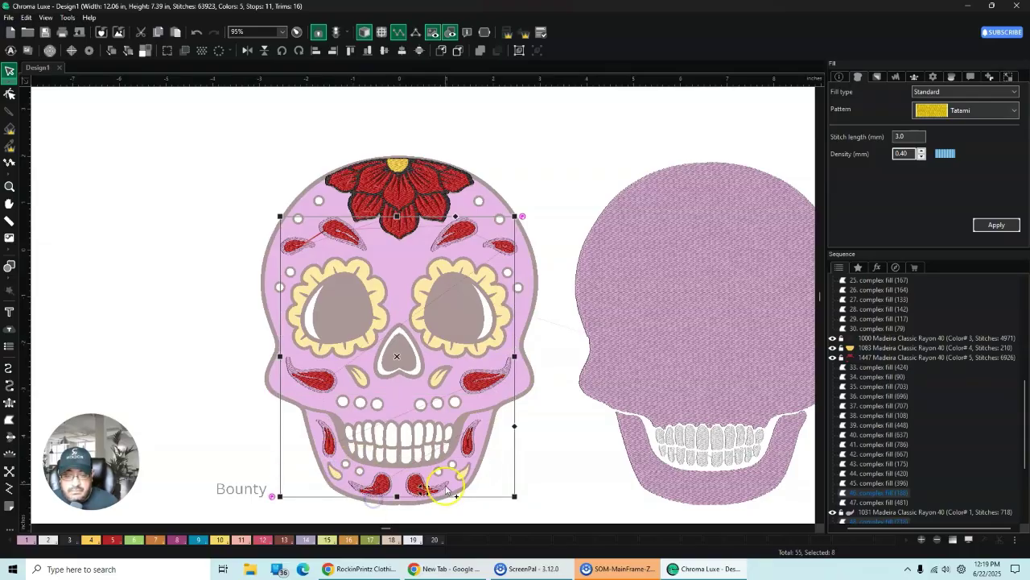
left_click(478, 423, "ctrl")
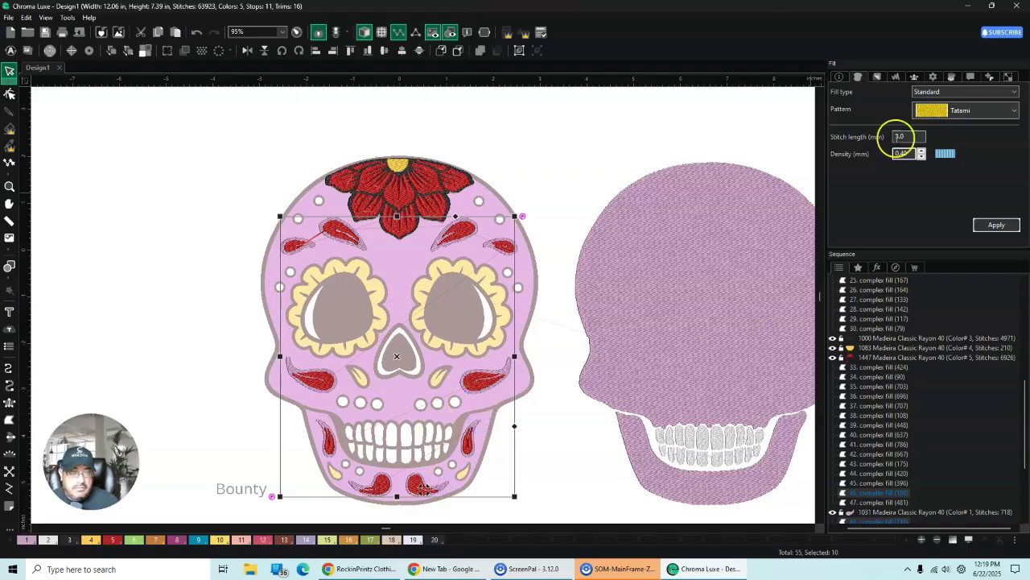
left_click(972, 77)
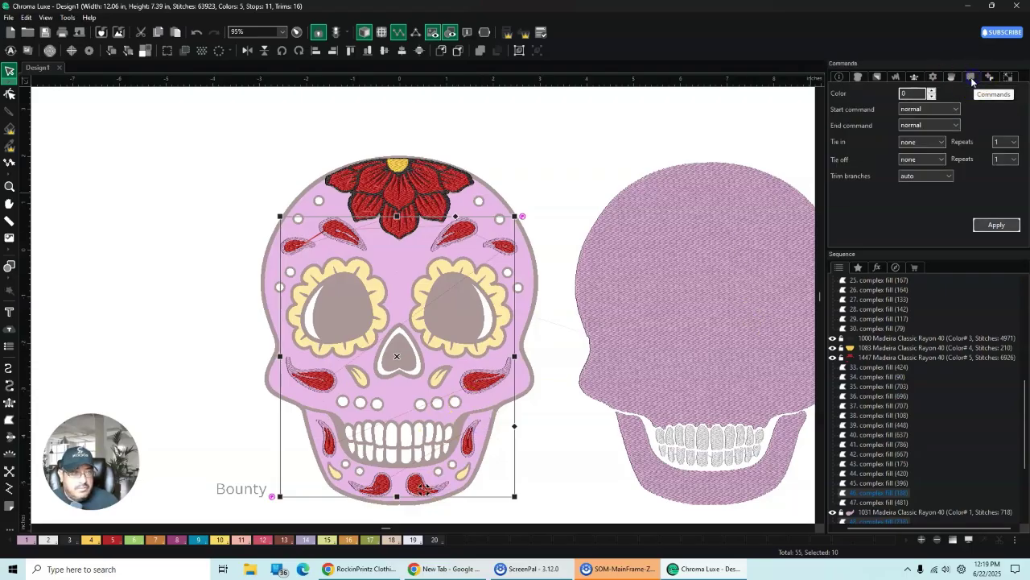
left_click(932, 91)
left_click(995, 224)
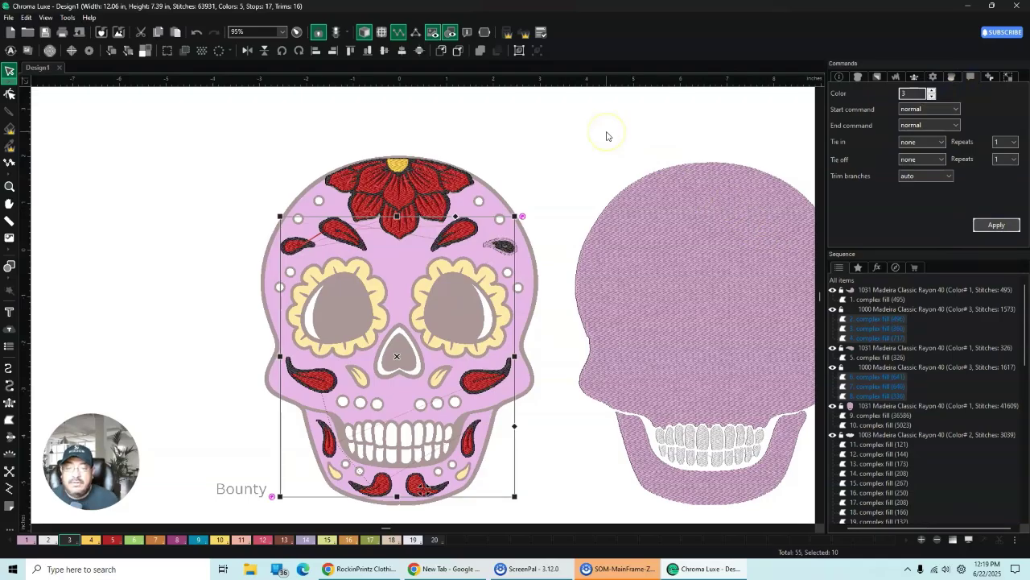
left_click(592, 129)
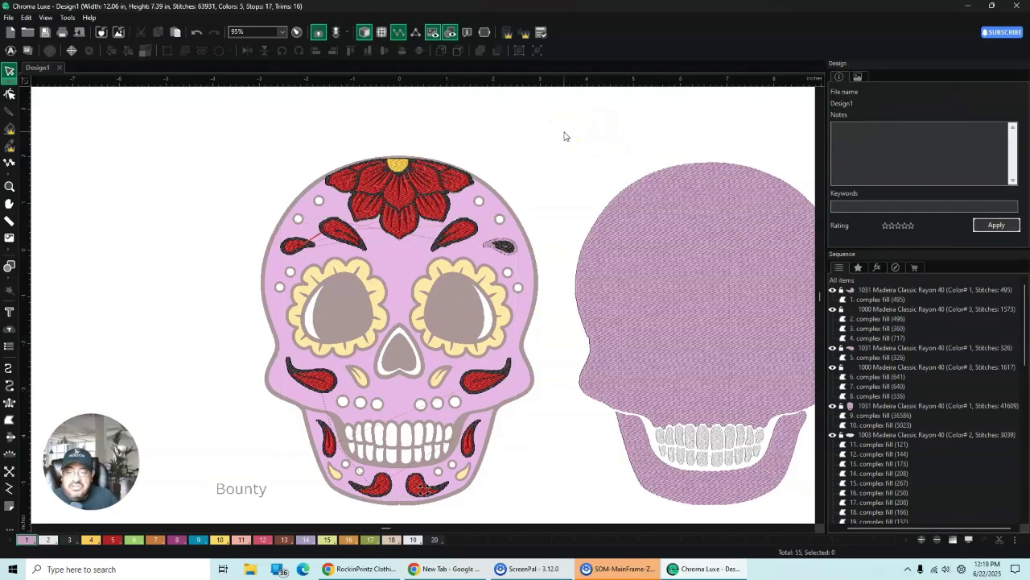
Step: Assign color 5 to the inner fill of the outer brow teardrop on the skull's right side
left_click(505, 247)
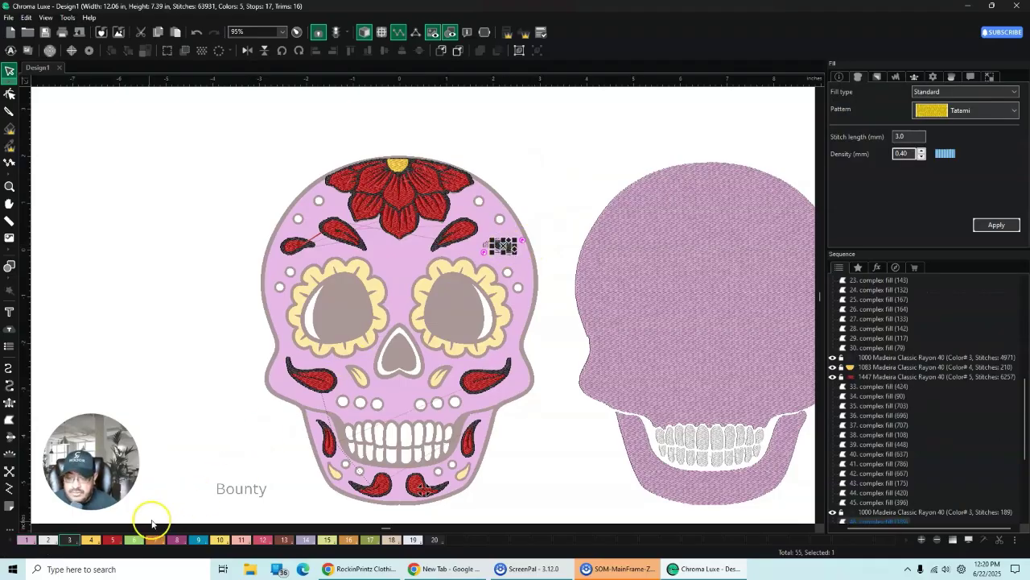
left_click(970, 77)
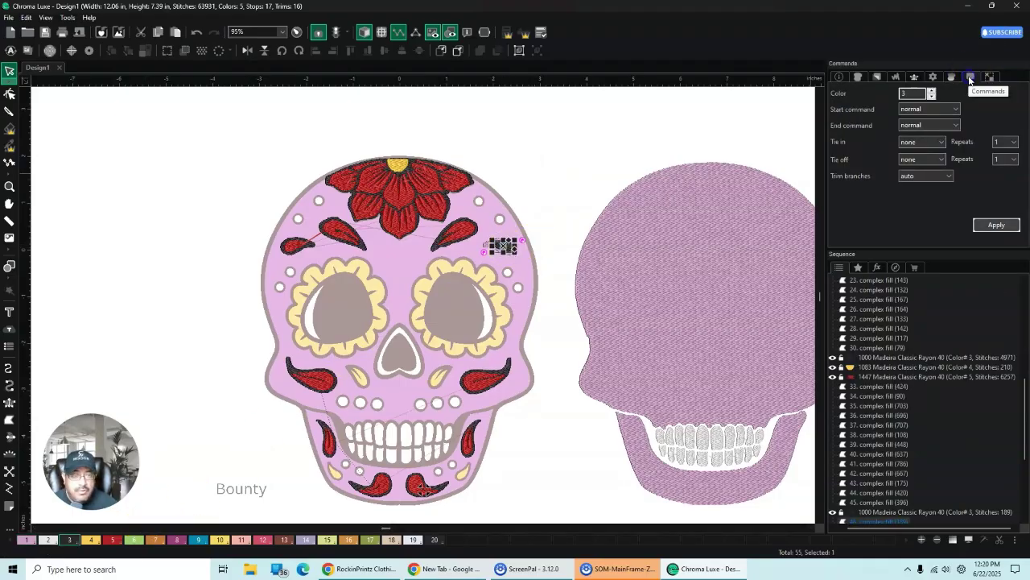
left_click(931, 93)
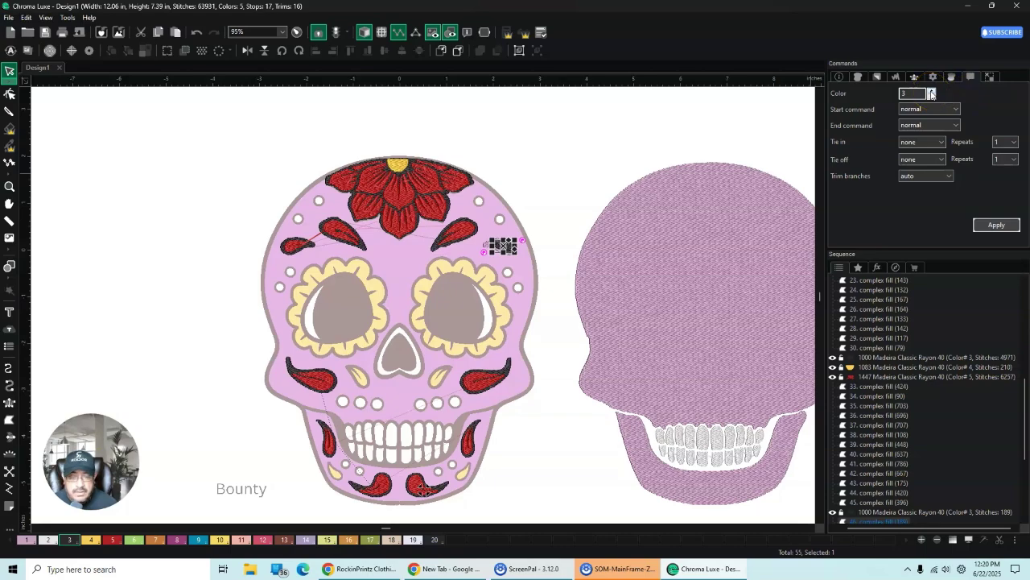
left_click(1006, 223)
left_click(574, 199)
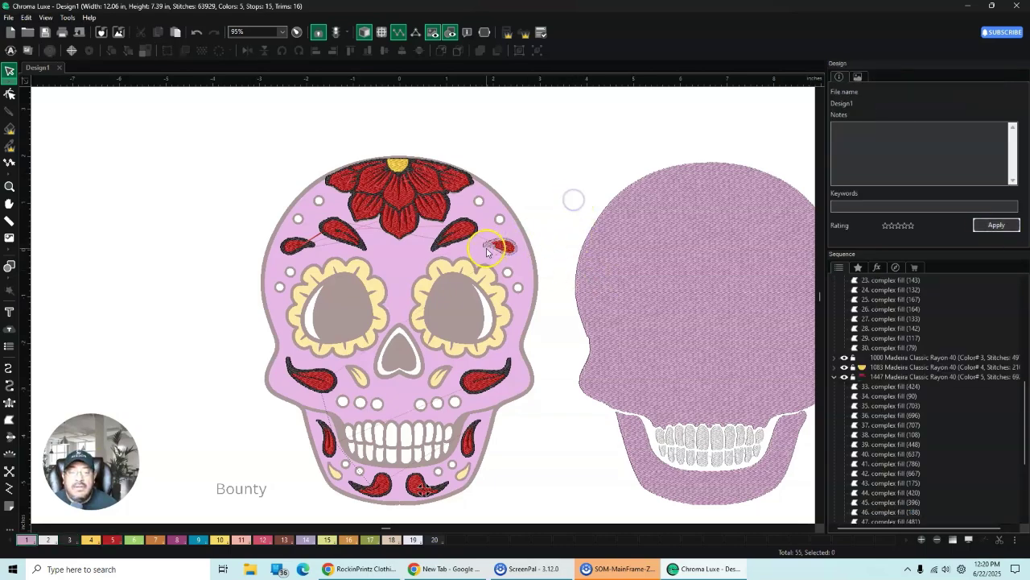
Step: Assign color 3 to the outline fill surrounding the right outer brow teardrop
left_click(486, 252)
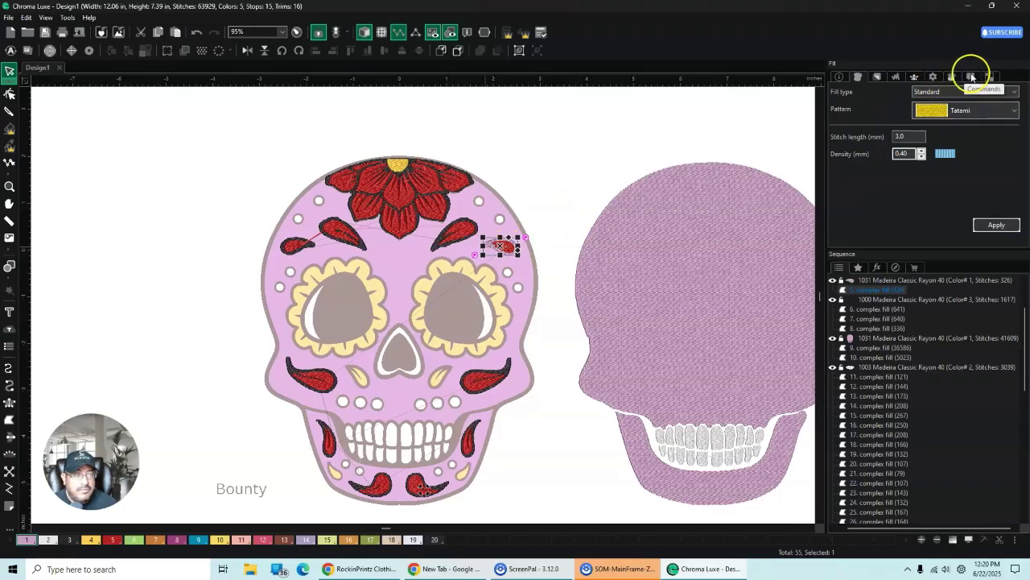
left_click(971, 76)
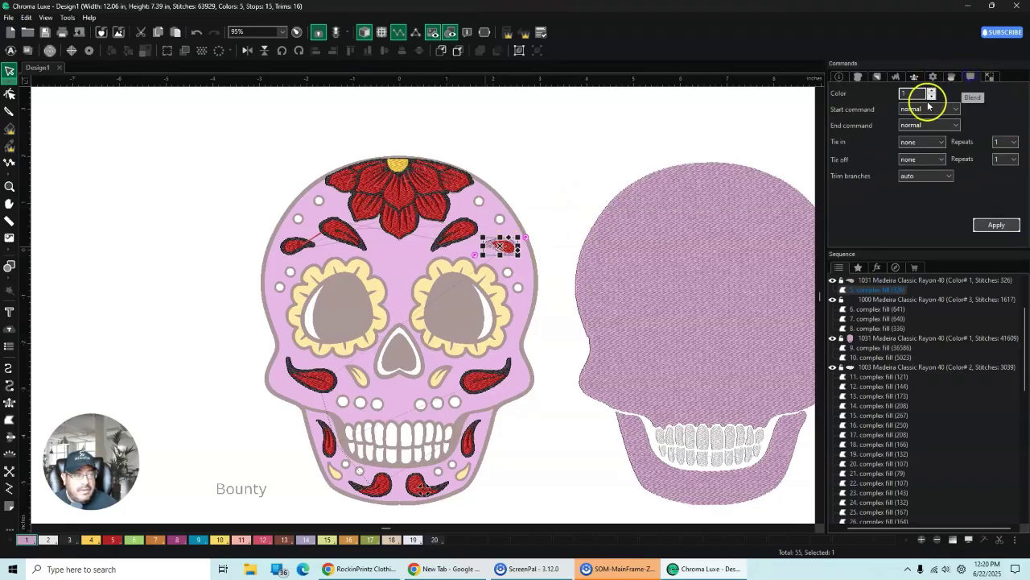
left_click(997, 224)
left_click(618, 145)
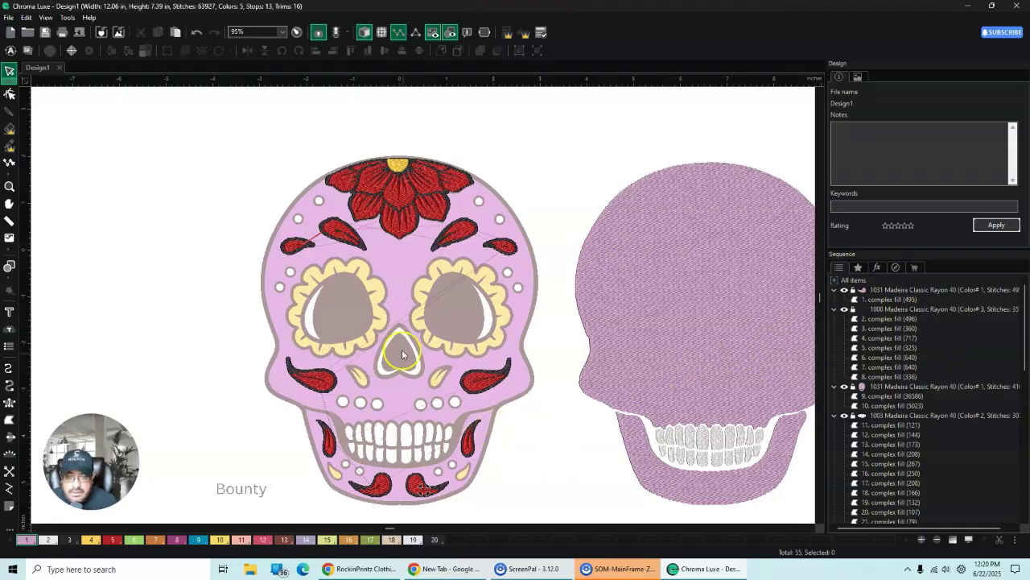
scroll(403, 354, "up", 1)
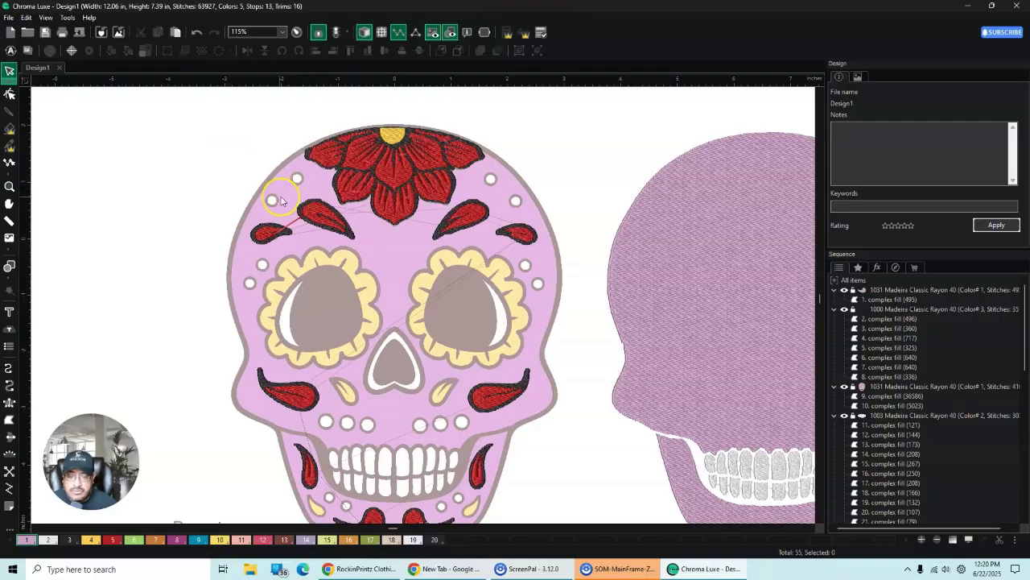
scroll(297, 208, "up", 3)
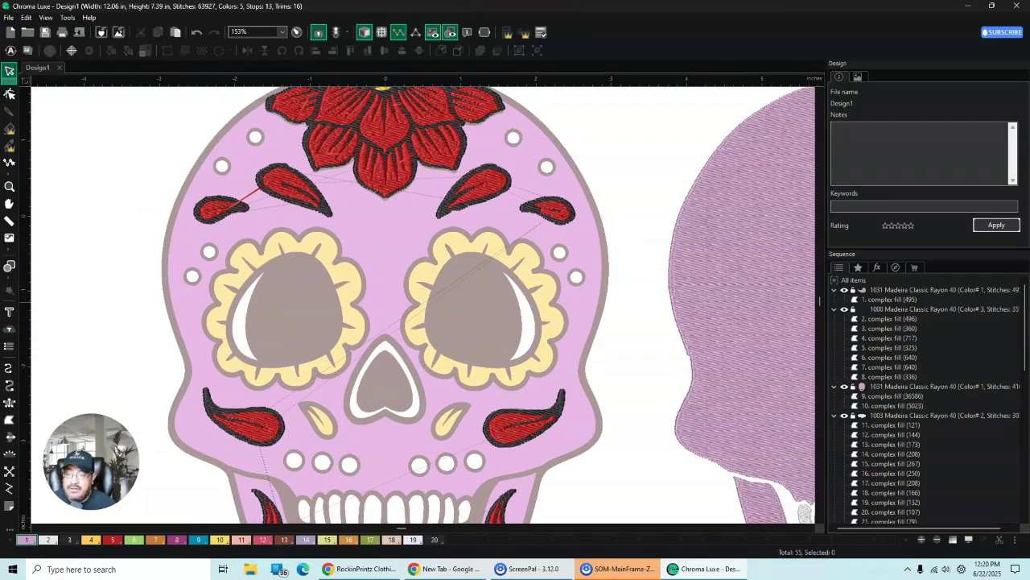
left_click(9, 435)
left_click(11, 422)
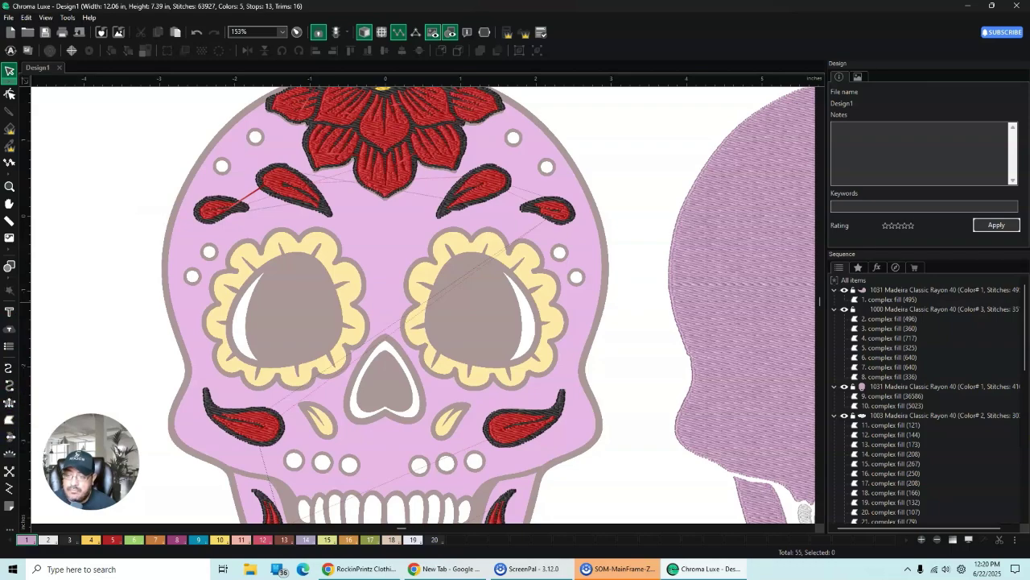
left_click(9, 403)
scroll(219, 106, "up", 1)
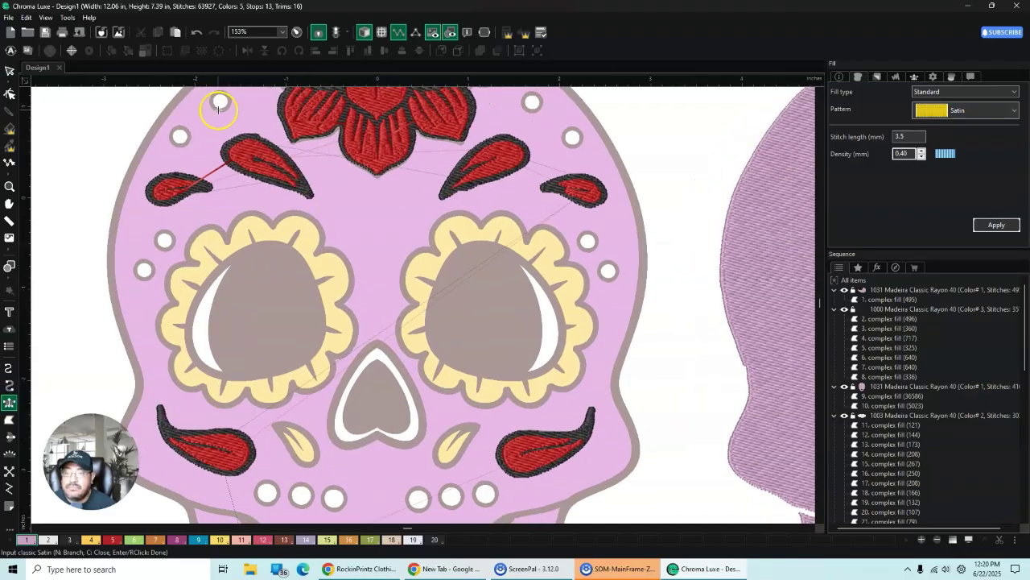
scroll(219, 106, "up", 2)
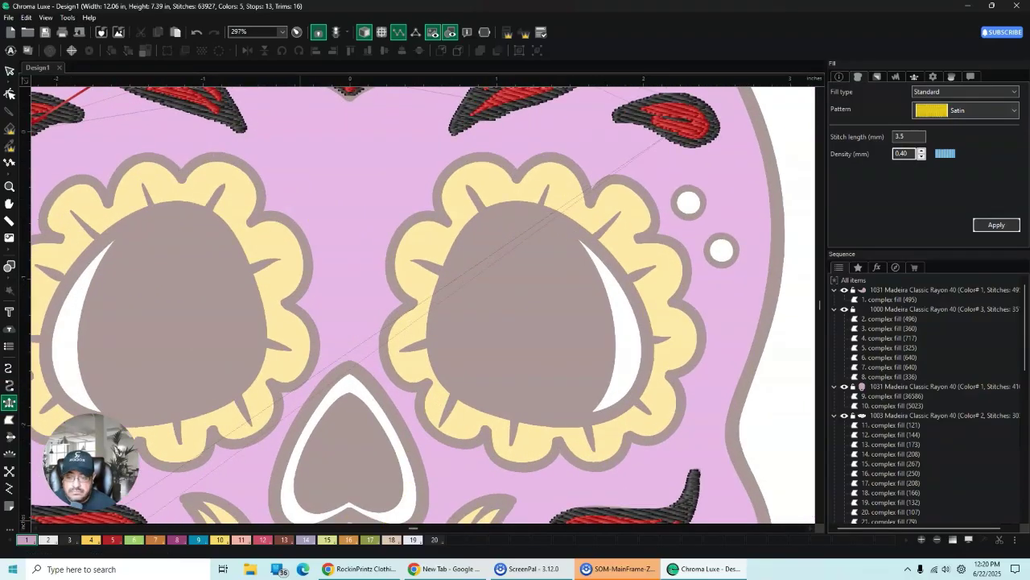
key("Escape")
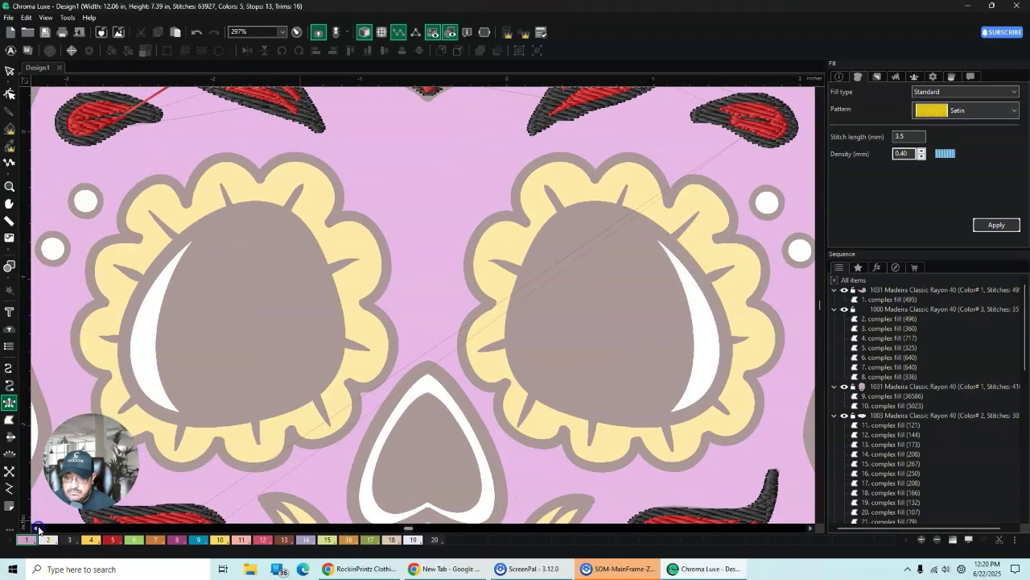
Step: Draw a small ellipse outline and center it over the upper dot beside the skull's left eye
left_click(12, 278)
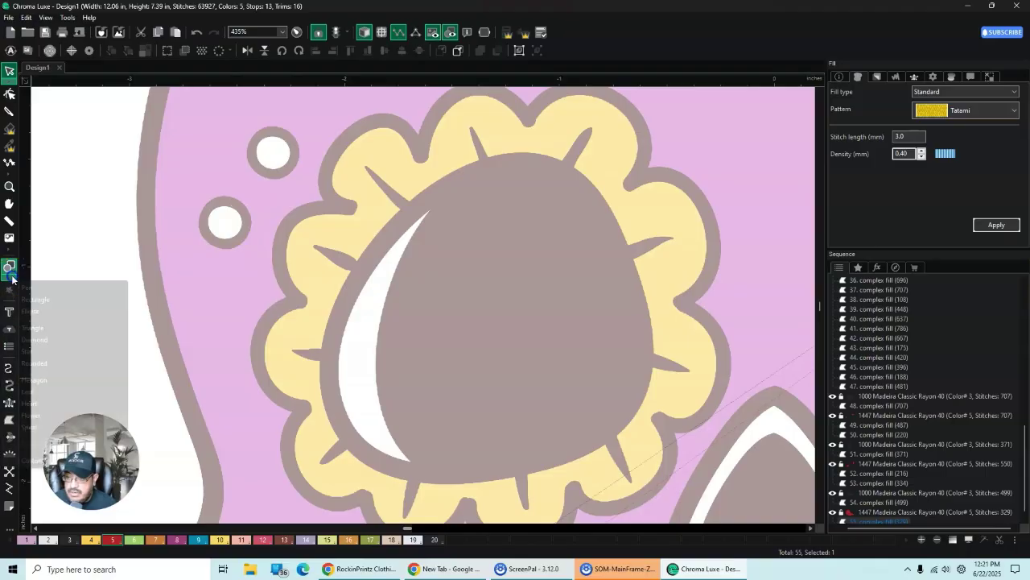
left_click(31, 310)
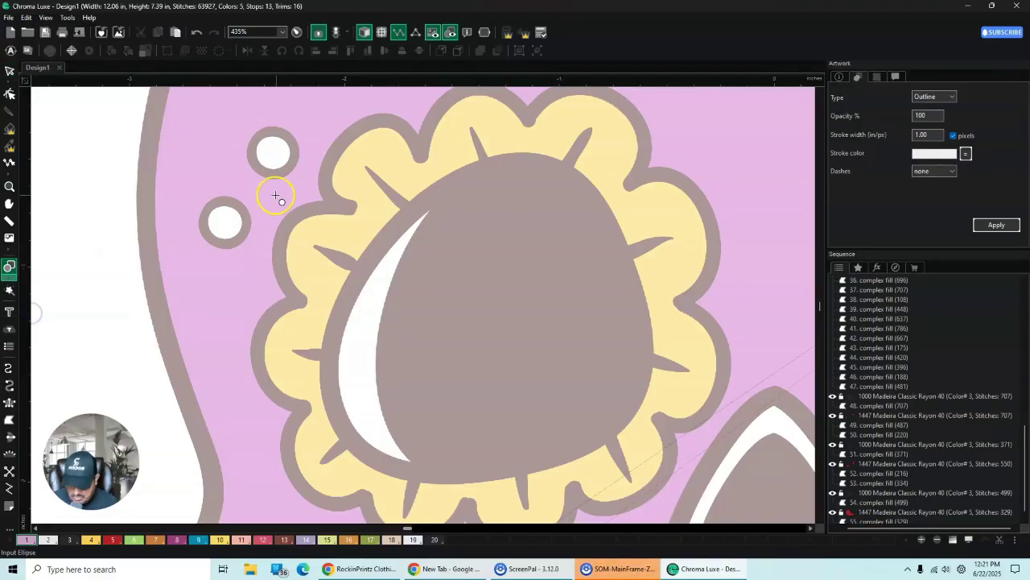
left_click(274, 153)
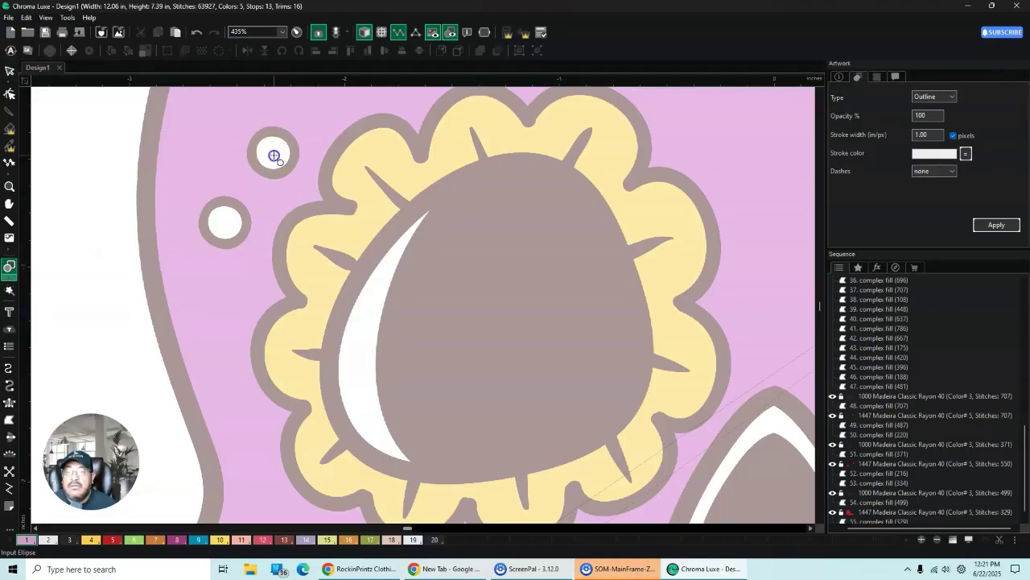
left_click(256, 111)
left_click(9, 71)
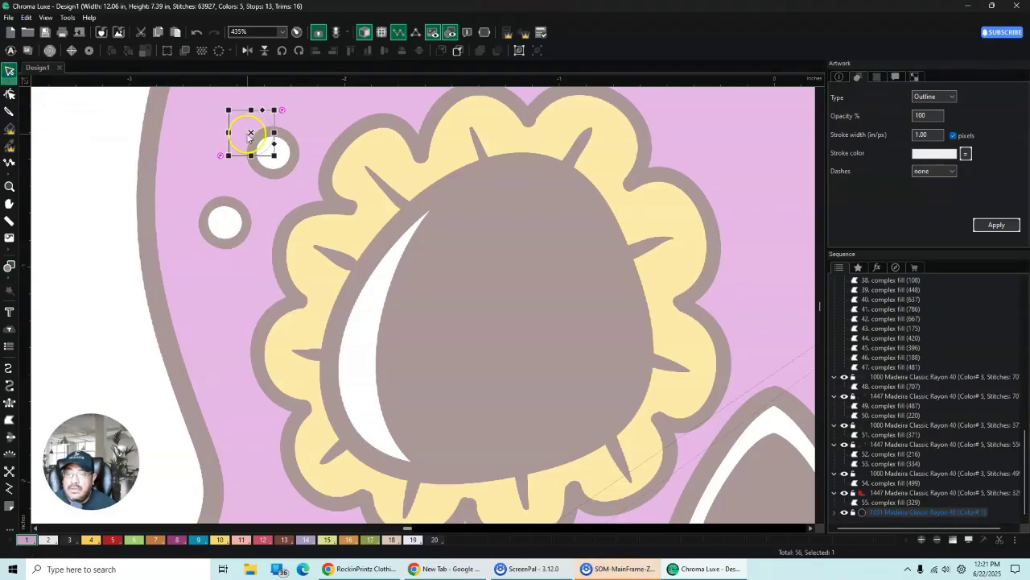
left_click(251, 131)
mouse_move(277, 156)
left_mouse_down()
mouse_move(262, 149)
mouse_move(290, 168)
left_mouse_up()
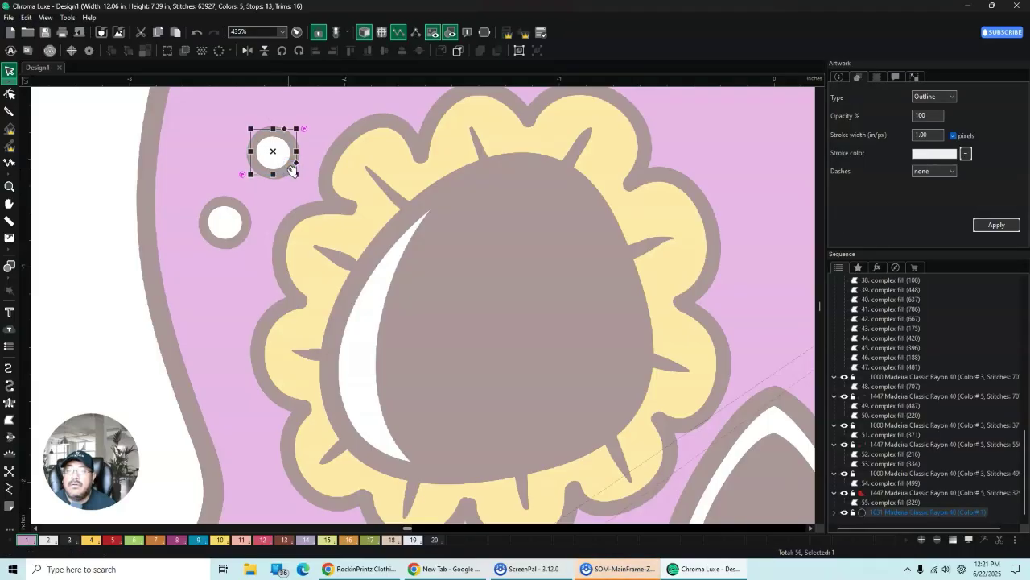
left_click(292, 167)
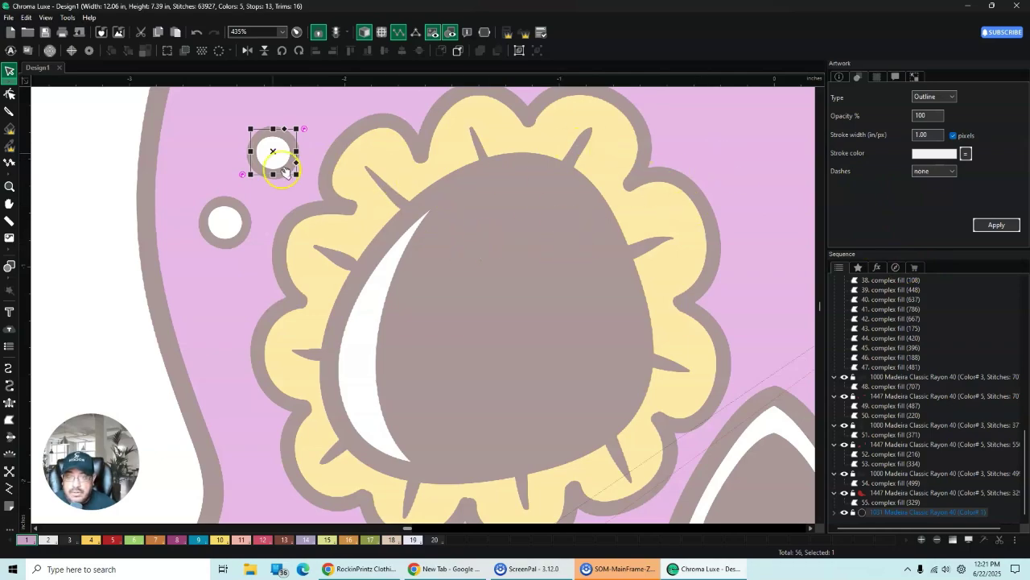
Step: Convert the circle over the upper left-eye dot to a complex fill and assign it color 2
right_click(270, 149)
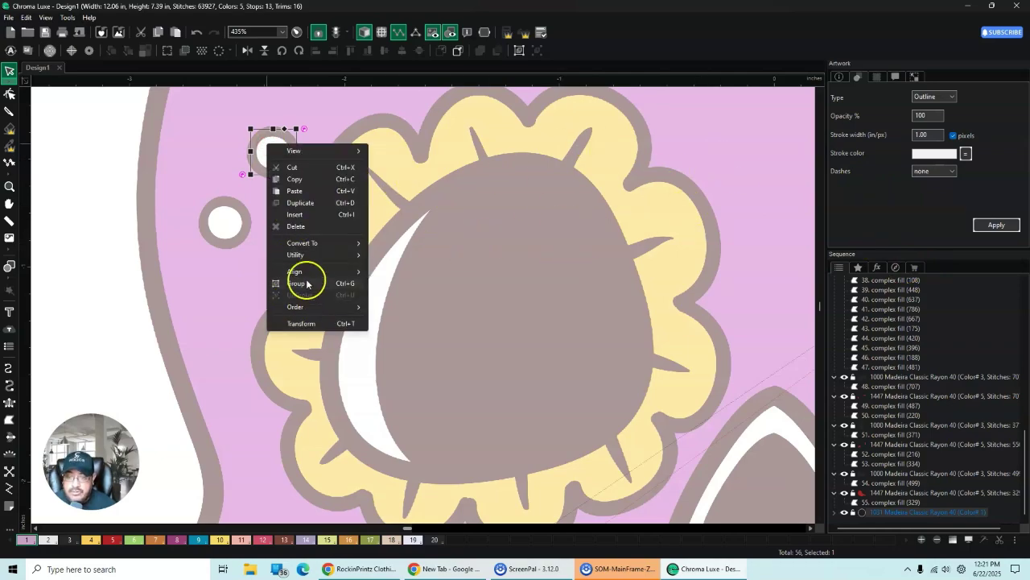
mouse_move(314, 260)
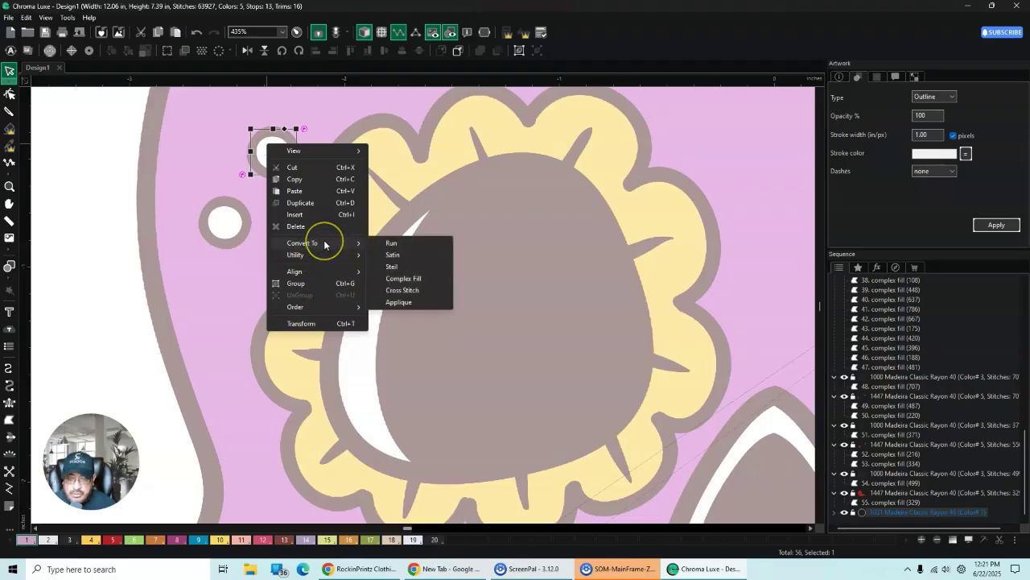
left_click(418, 278)
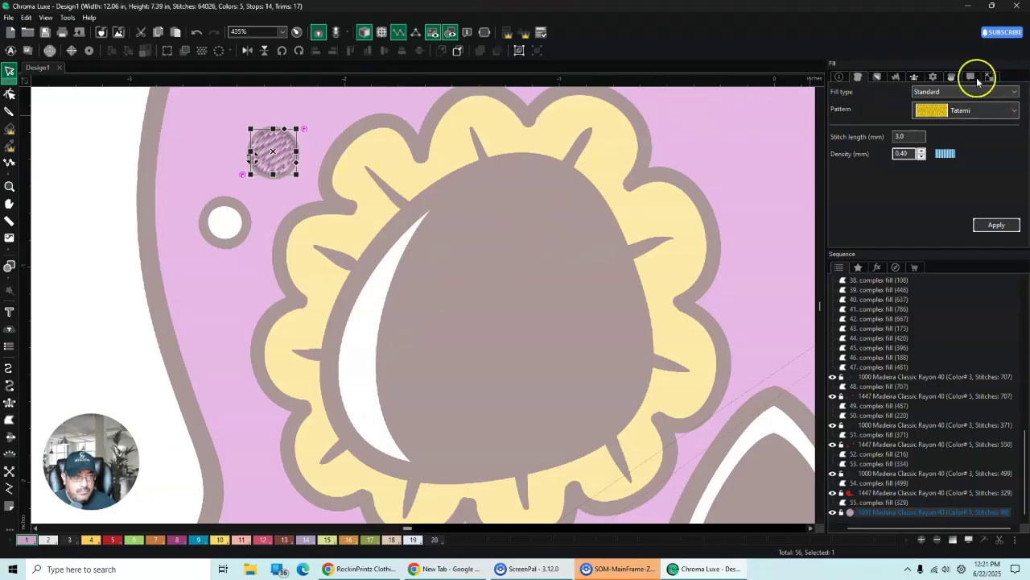
left_click(972, 78)
left_click(934, 94)
left_click(995, 225)
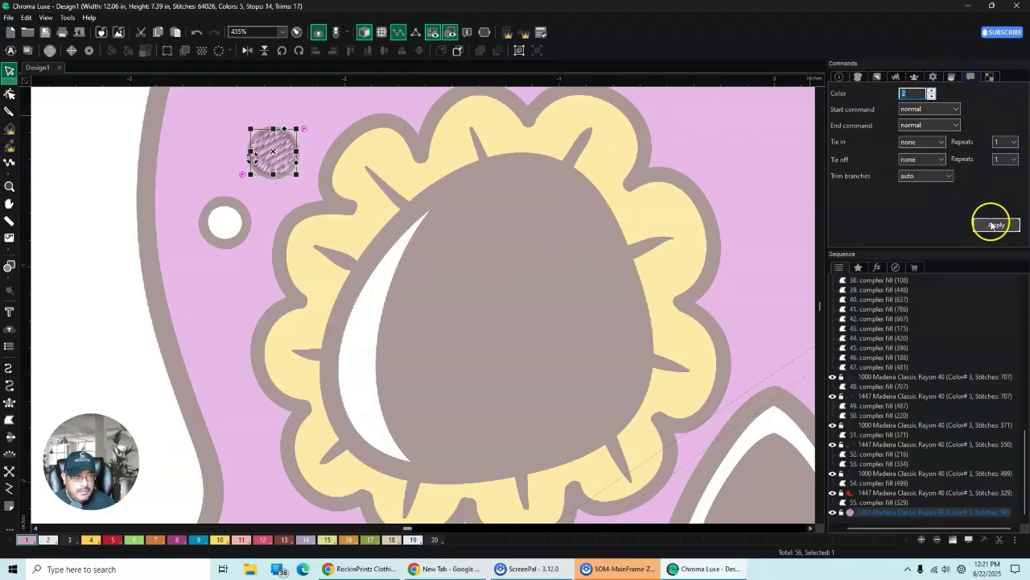
left_click(328, 148)
Step: Duplicate the white dot fill and place the copy over the lower dot beside the left eye
scroll(327, 148, "down", 3)
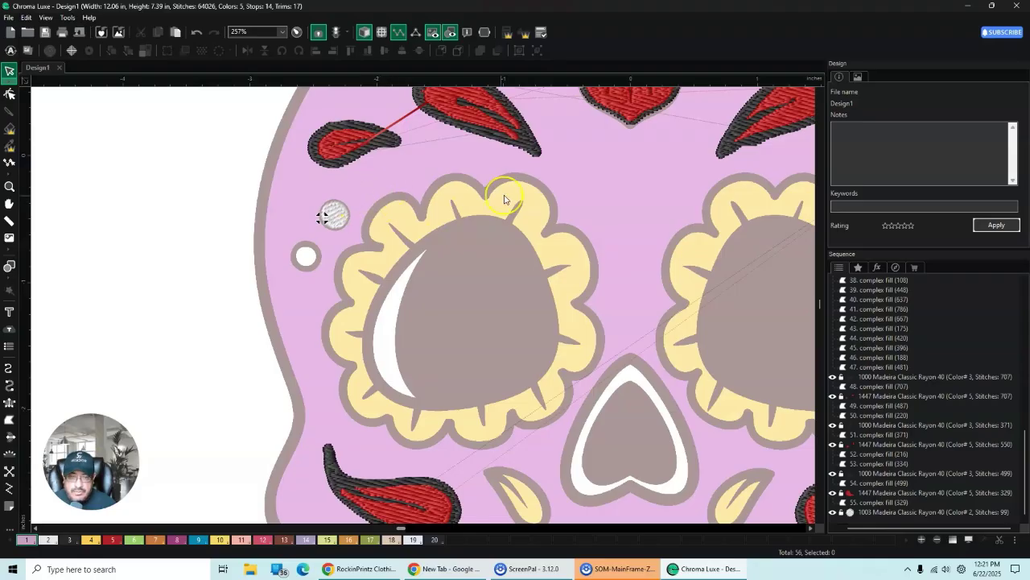
scroll(444, 203, "up", 2)
left_click(10, 94)
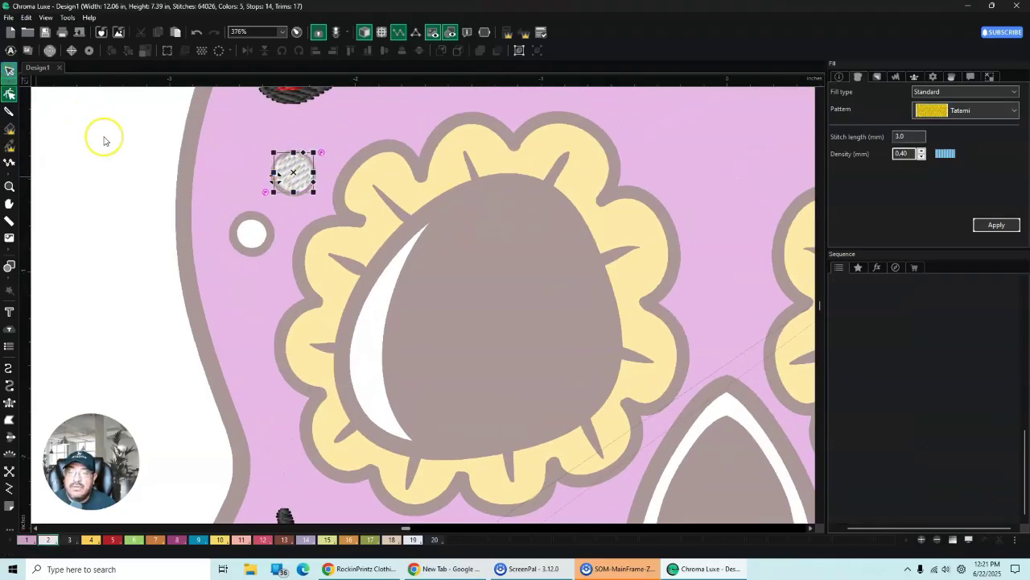
left_click(163, 145)
left_click(308, 183)
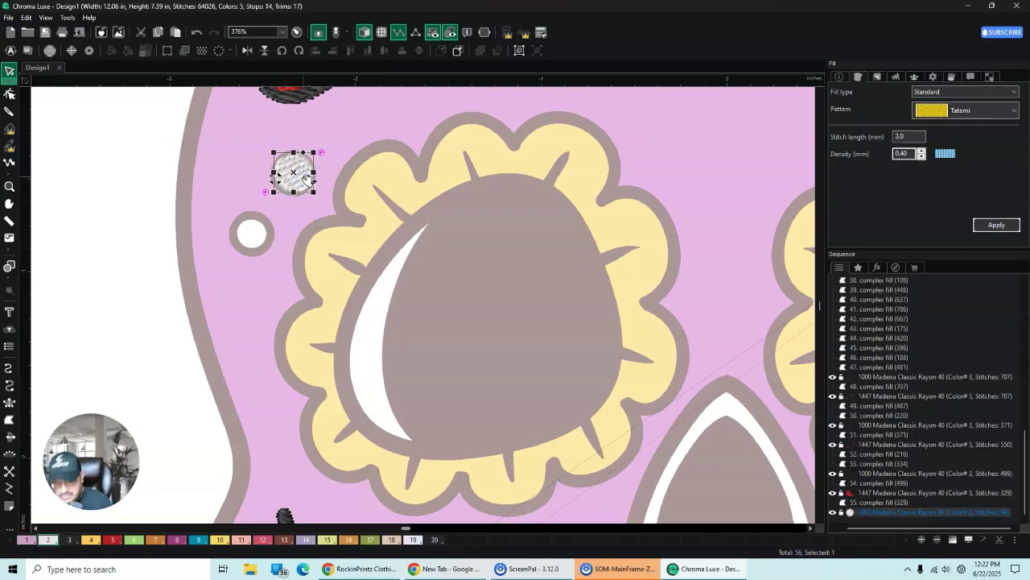
key("ctrl+d")
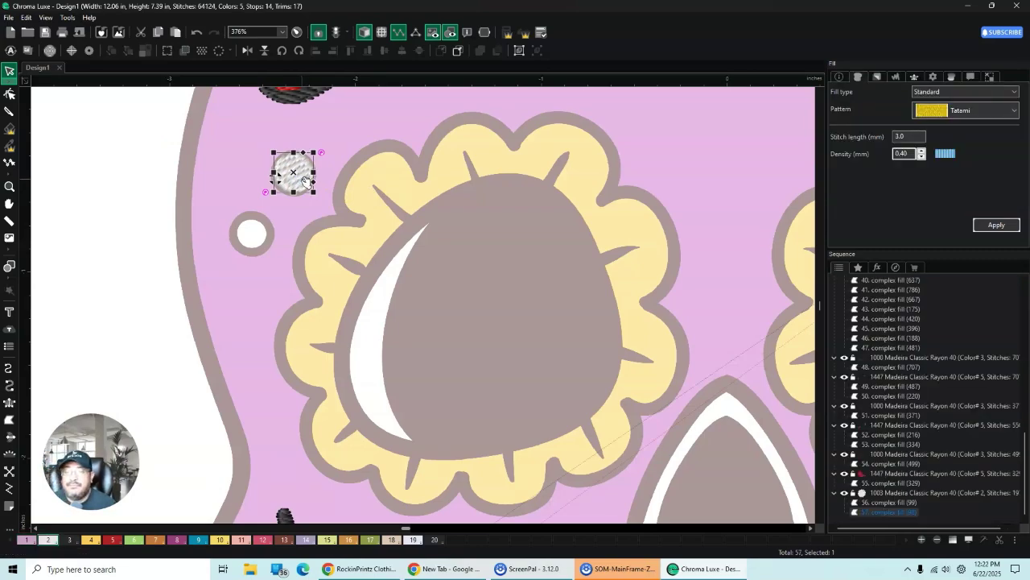
left_click_drag(295, 177, 256, 226)
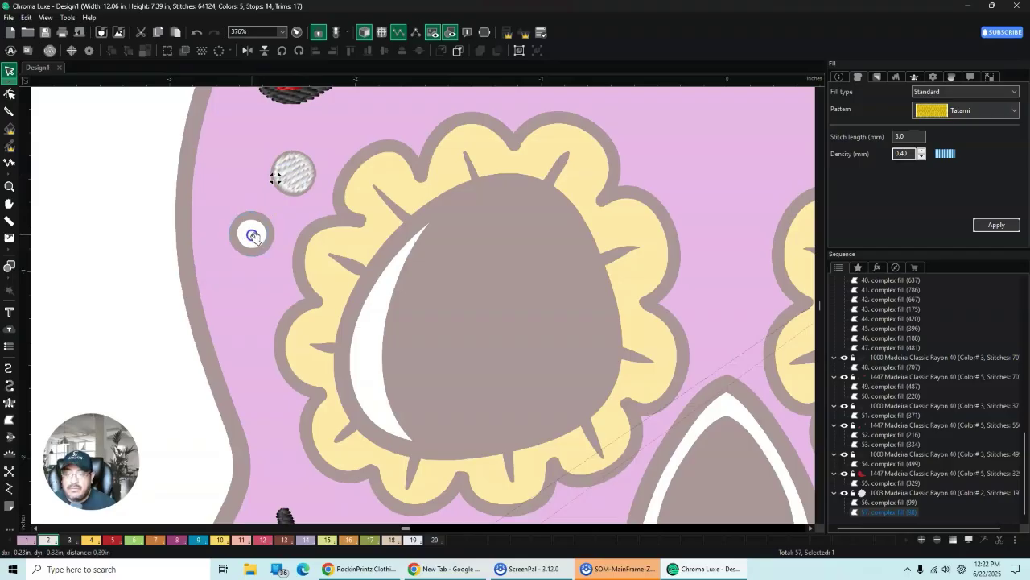
left_click_drag(251, 237, 250, 233)
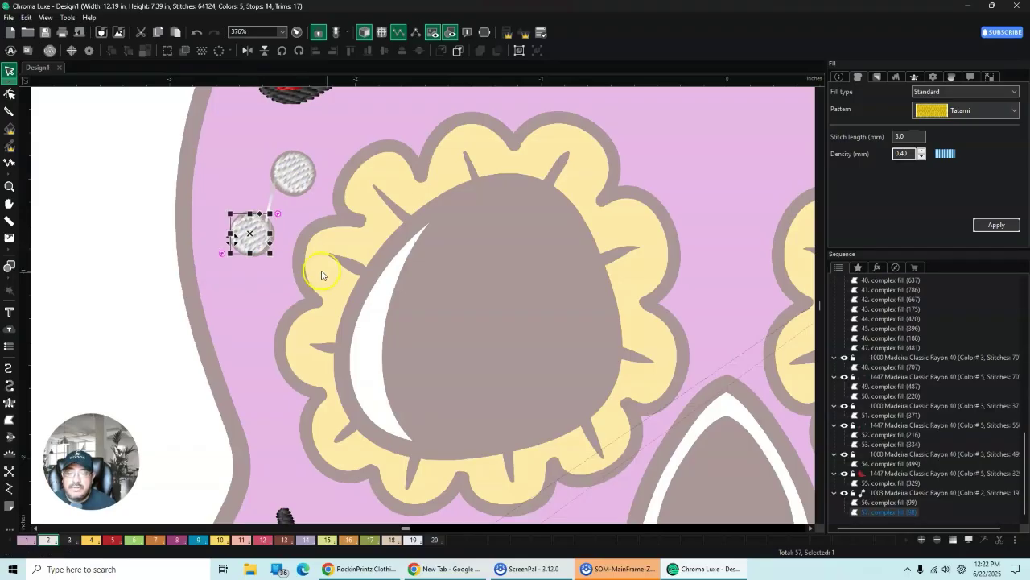
Step: Paste another copy of the white dot fill and place it over the upper dot beside the right eye
left_click(810, 528)
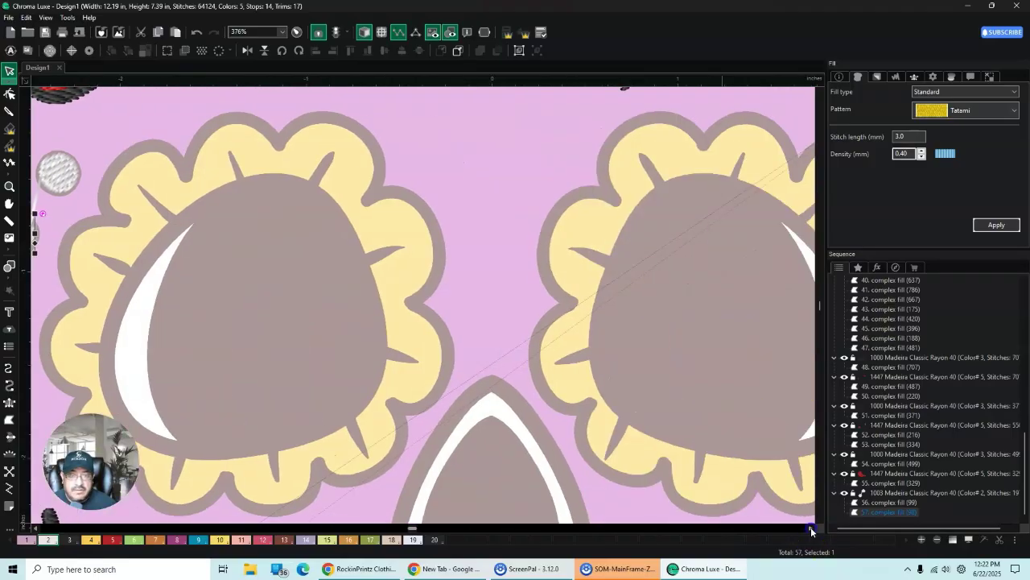
left_click(809, 529)
left_click(613, 182)
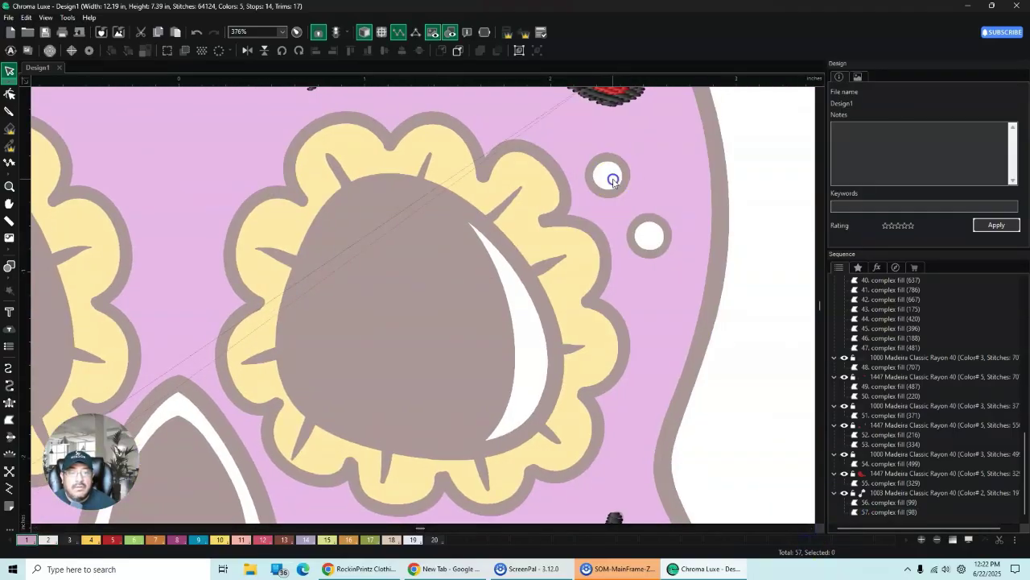
key("ctrl+v")
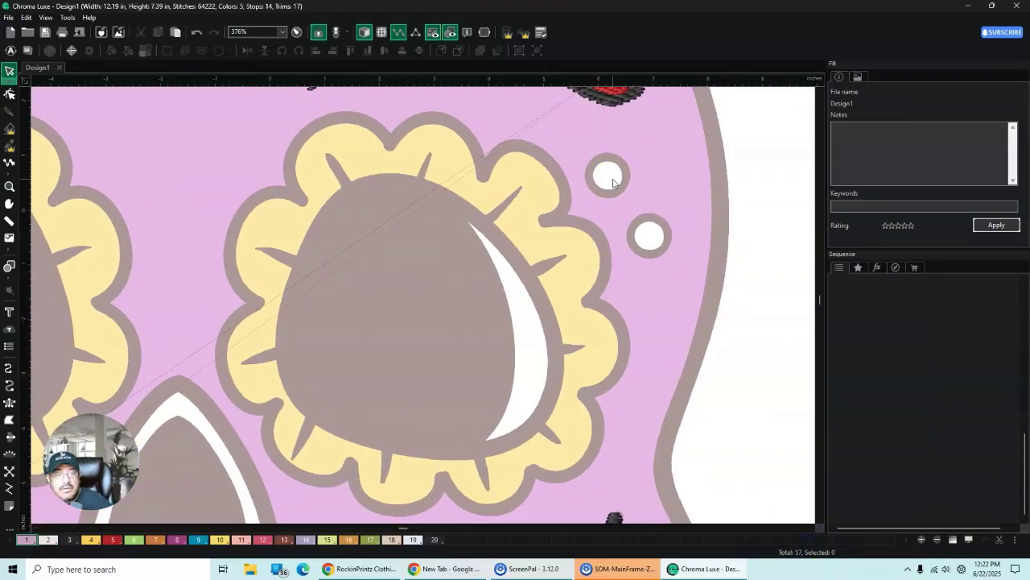
key("ctrl+0")
left_click_drag(645, 201, 246, 298)
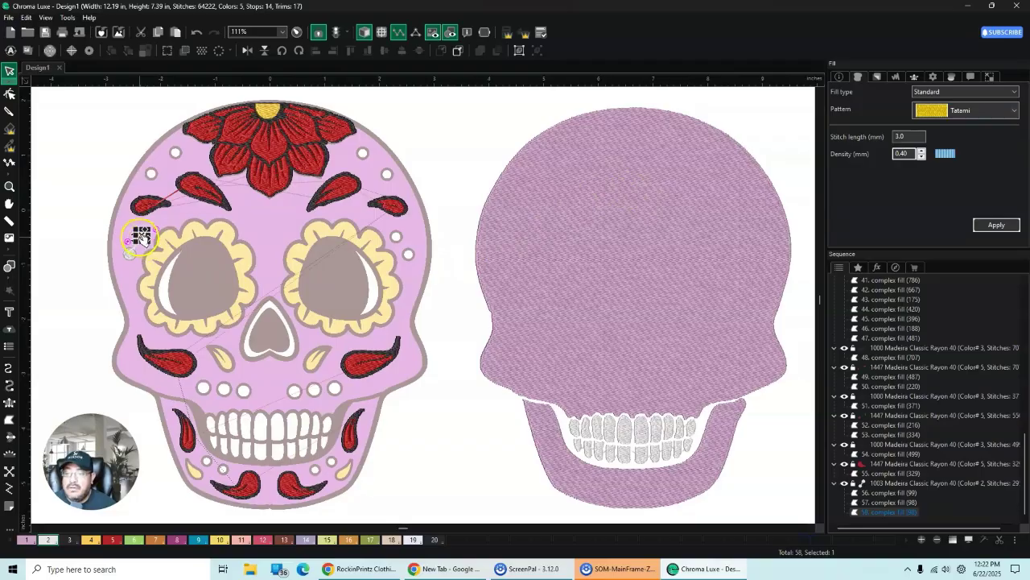
left_click_drag(141, 236, 393, 235)
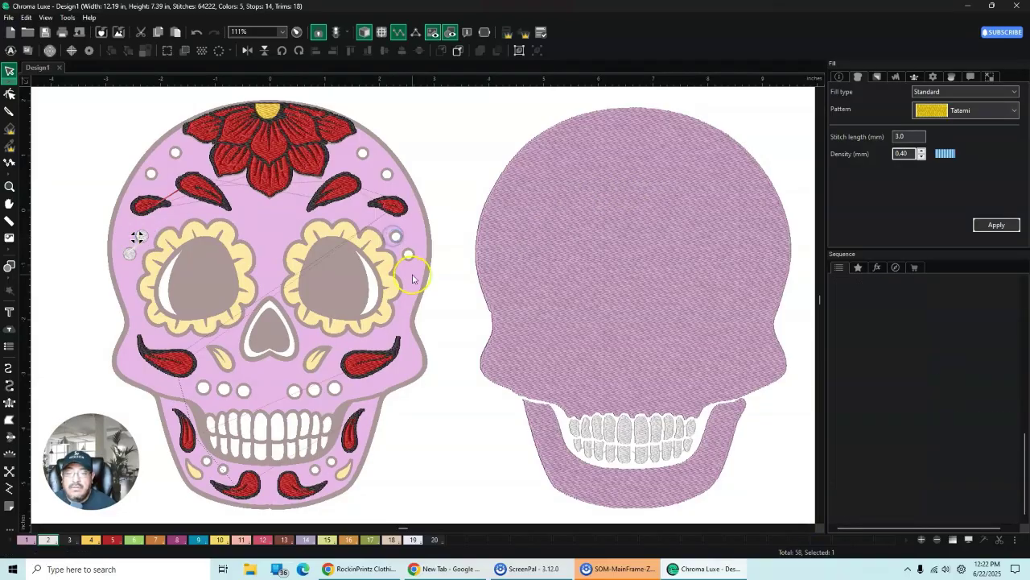
scroll(435, 266, "up", 3)
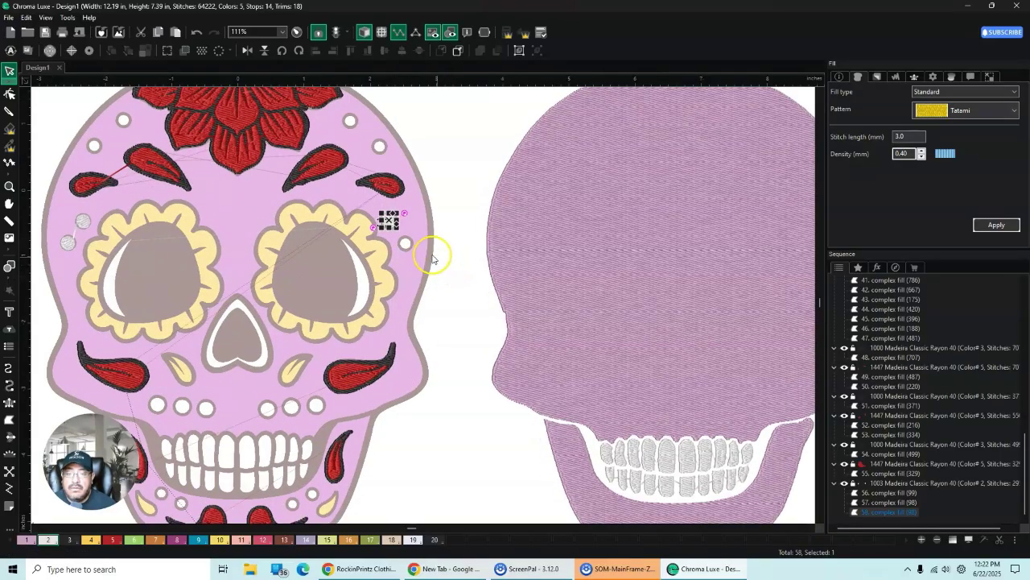
Step: Paste another copy of the white dot fill and place it over the lower dot beside the right eye
scroll(419, 232, "up", 1)
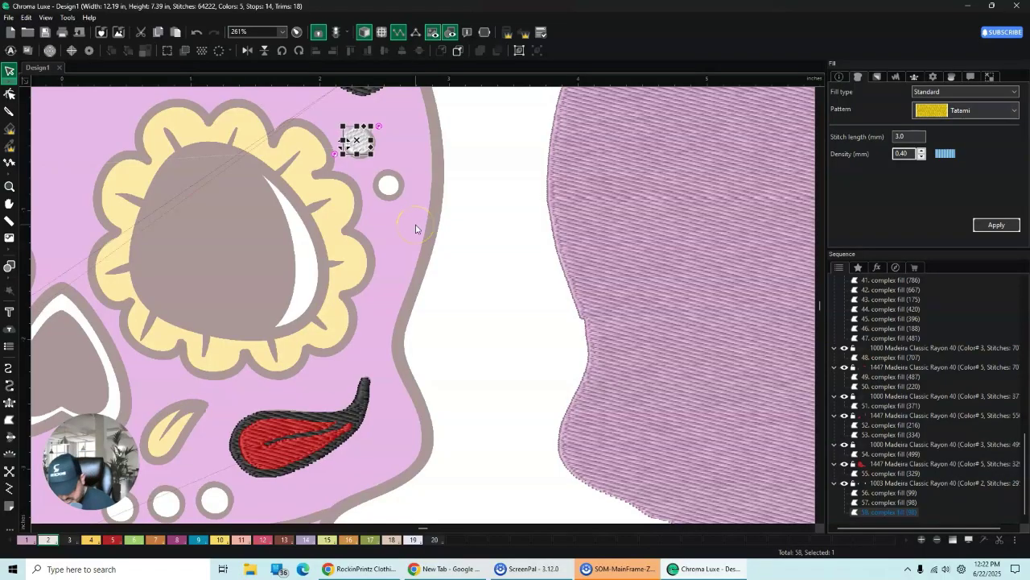
scroll(416, 230, "down", 4)
left_click(365, 189)
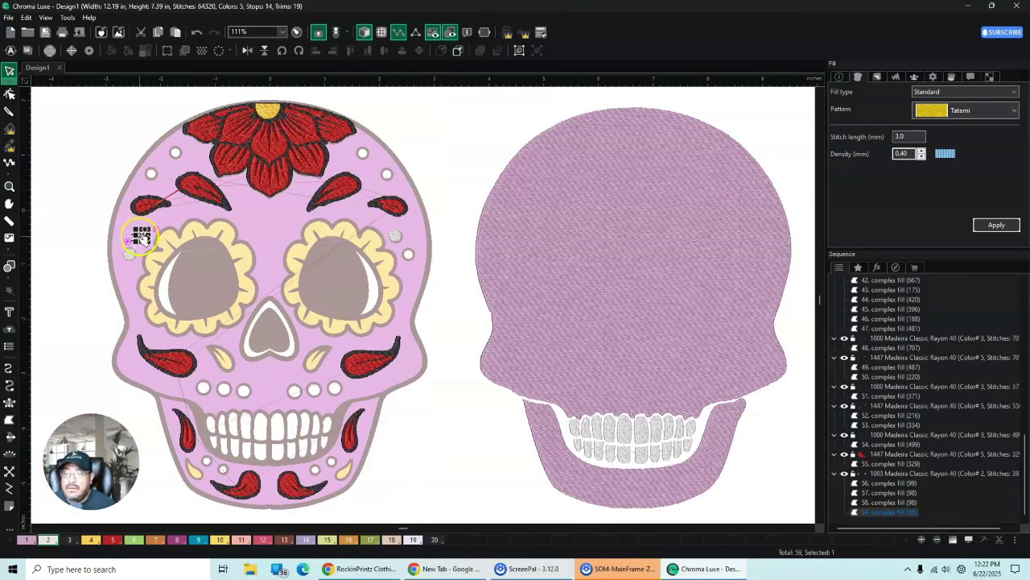
left_click_drag(142, 235, 228, 248)
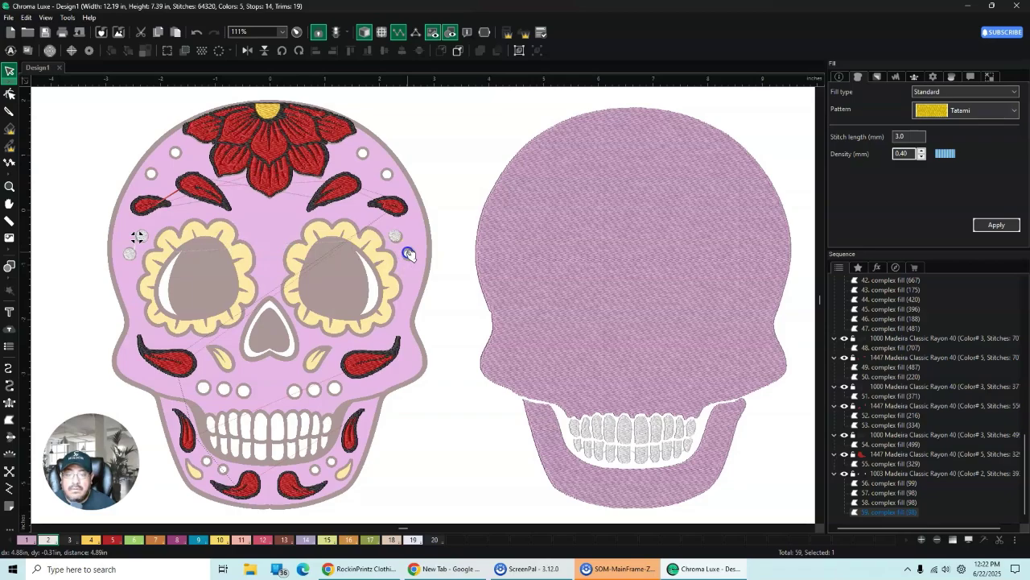
scroll(434, 274, "up", 1)
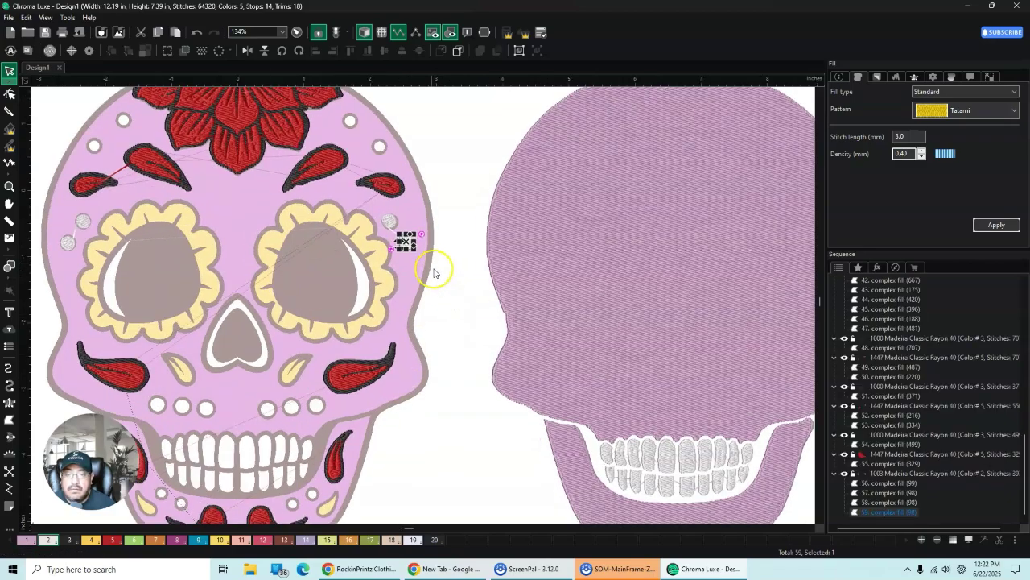
scroll(433, 272, "up", 3)
Step: Nudge the upper and lower white dot fills beside the right eye to center each over its artwork dot
left_click(473, 168)
left_click(372, 185)
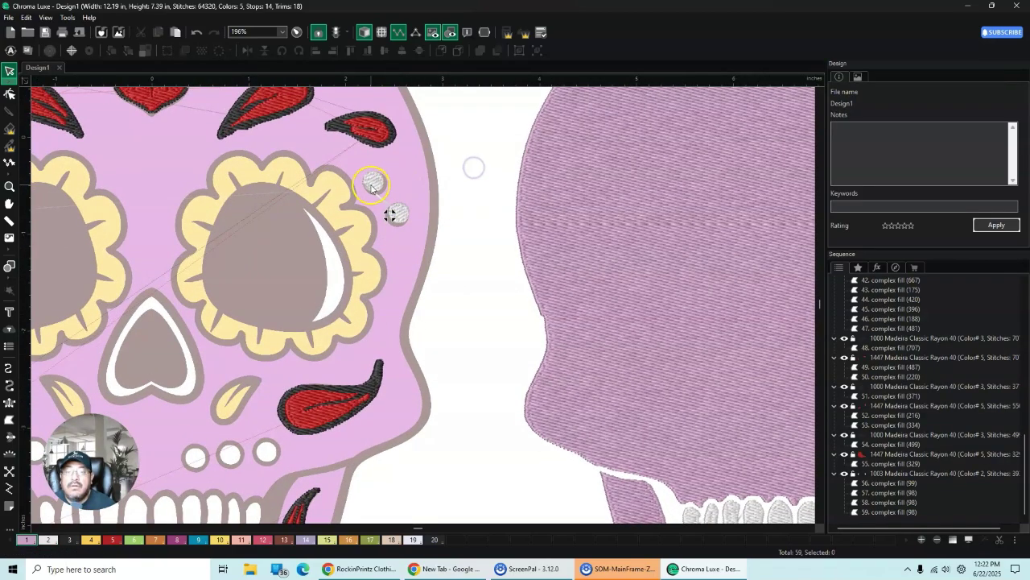
left_click(372, 186)
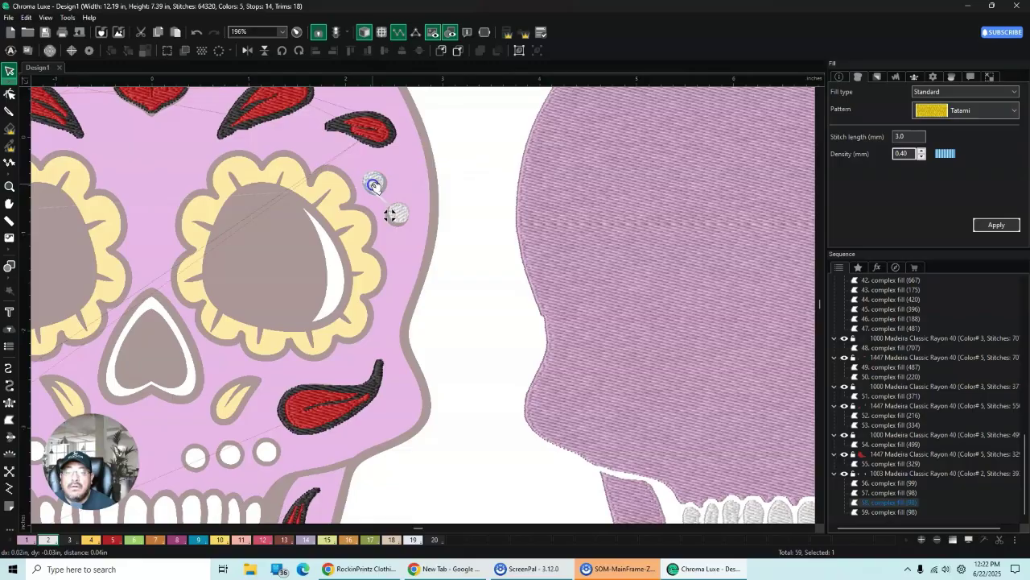
left_click(430, 361)
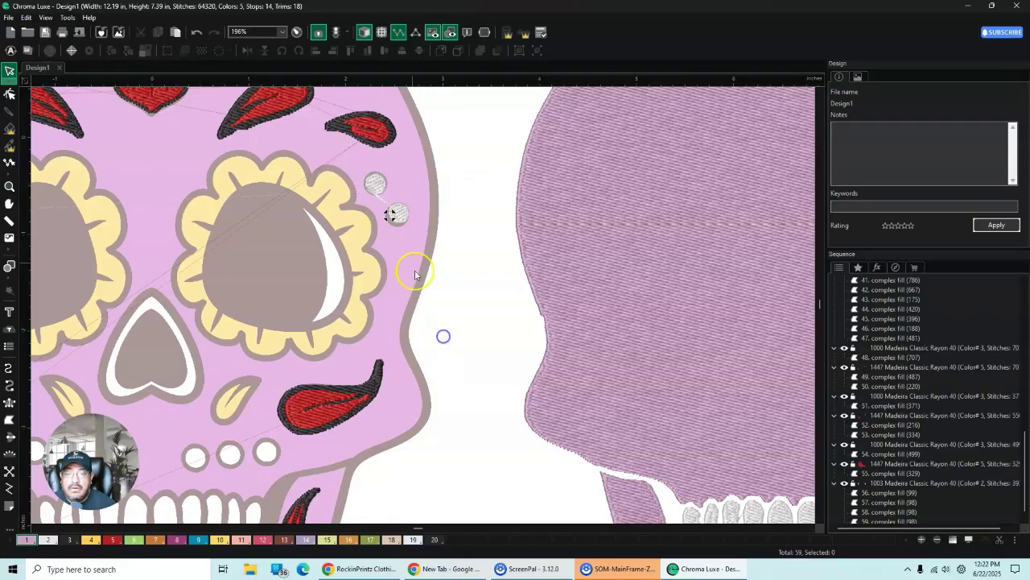
left_click(394, 215)
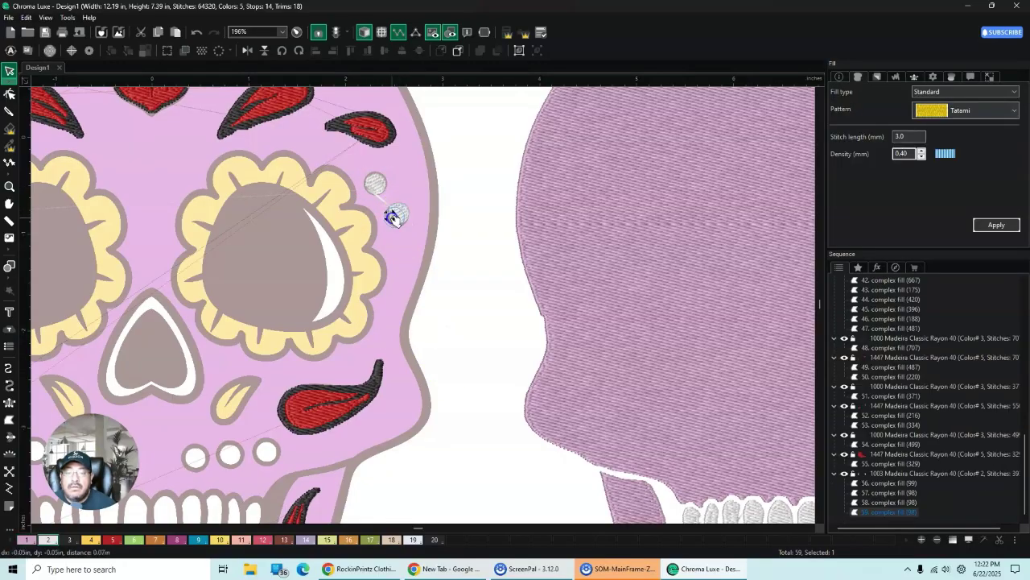
Step: Draw a small ellipse outline and place it over the leftmost white dot of the row above the skull's teeth
left_click(456, 273)
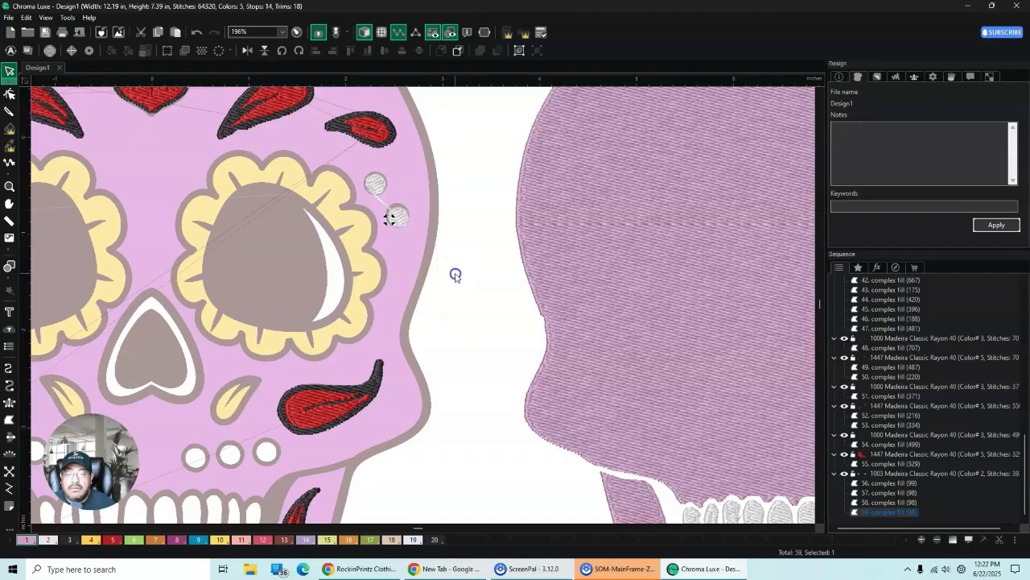
scroll(405, 362, "down", 1)
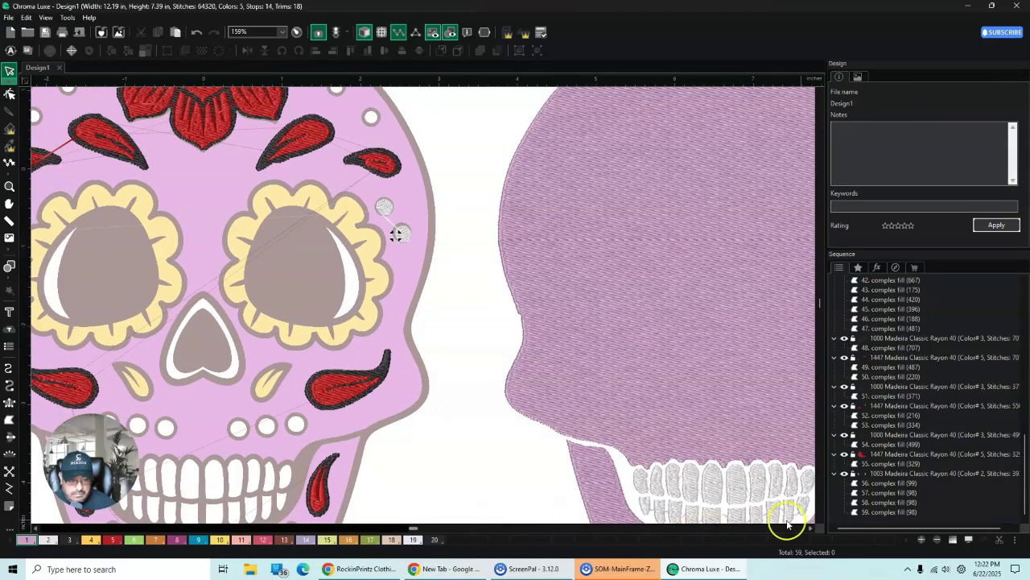
left_click(820, 520)
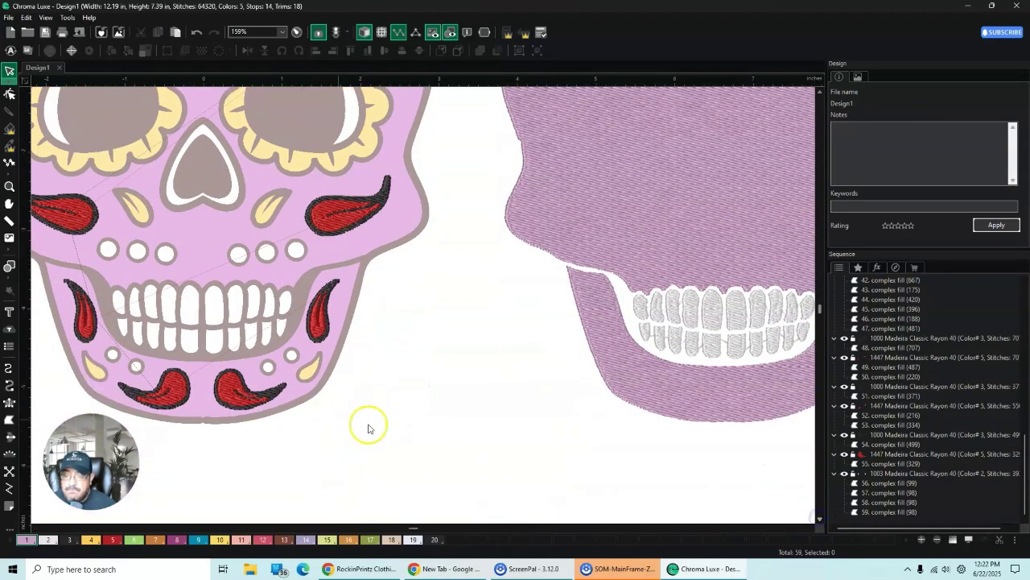
left_click(34, 529)
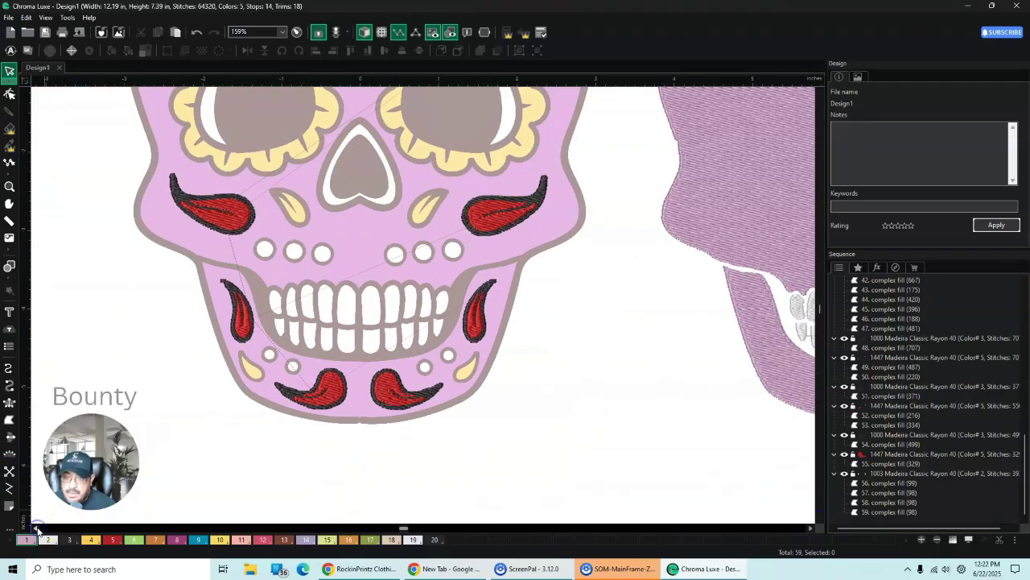
scroll(308, 296, "up", 1)
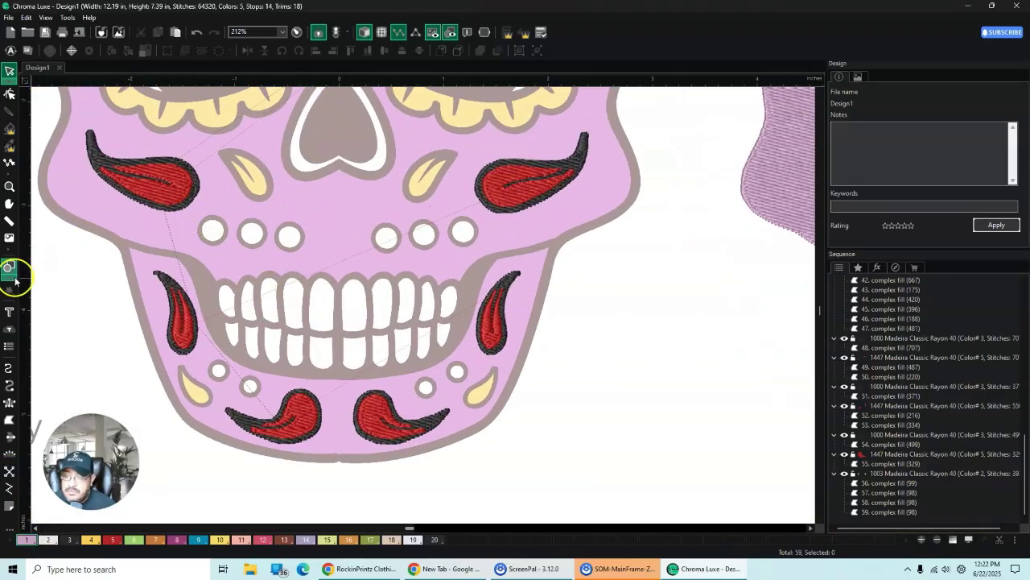
left_click(10, 275)
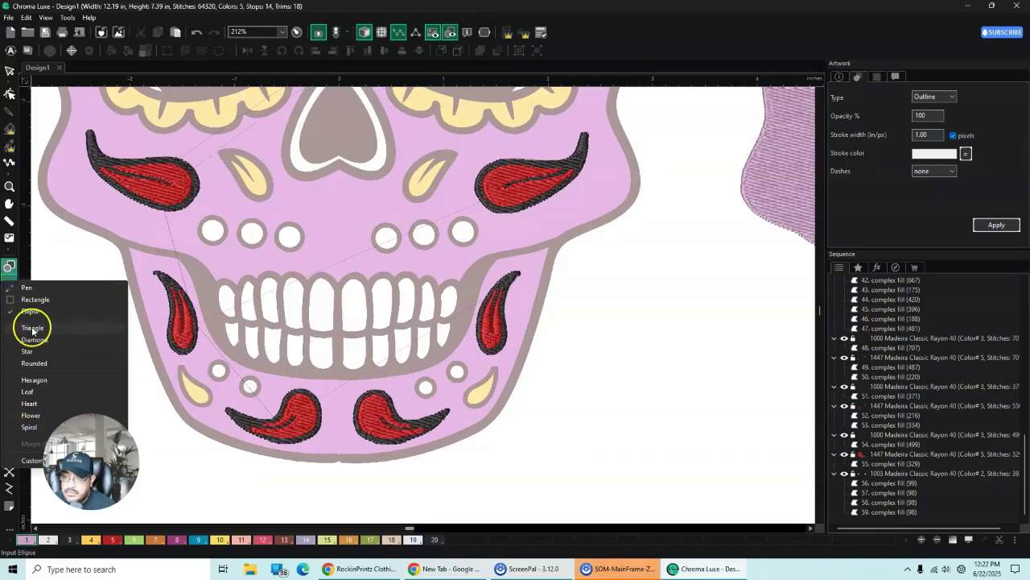
left_click(30, 311)
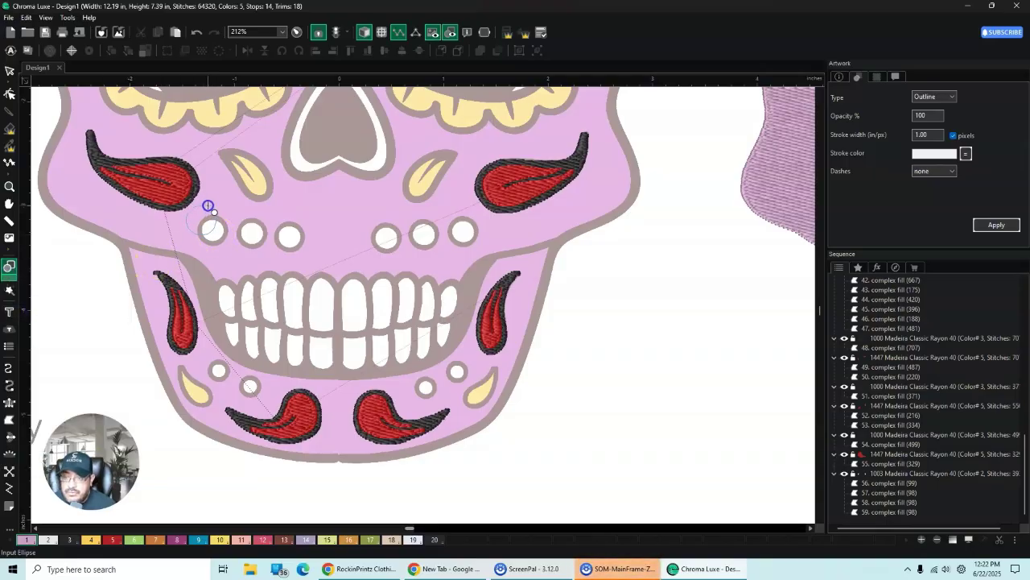
left_click(207, 206)
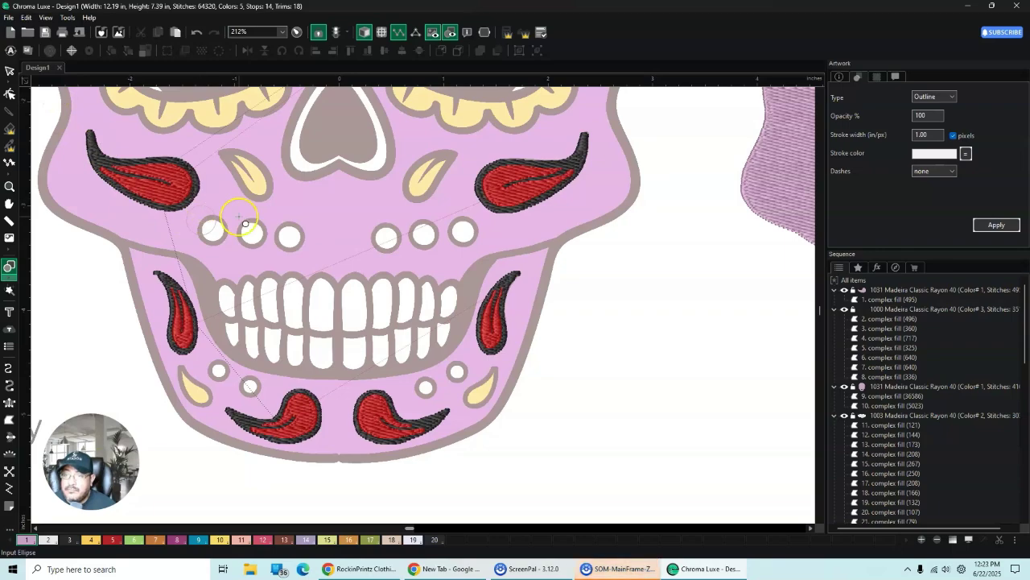
left_click(32, 125)
left_click_drag(185, 205, 210, 231)
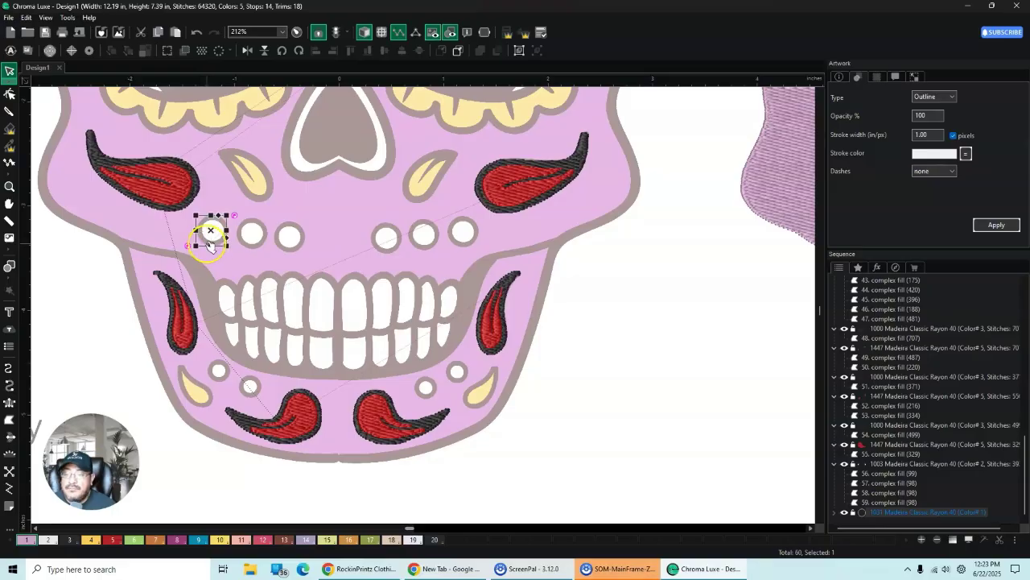
Step: Shrink the circle outline slightly and centre it on the leftmost dot so its edge lies within the dot's brown border
scroll(205, 229, "up", 2)
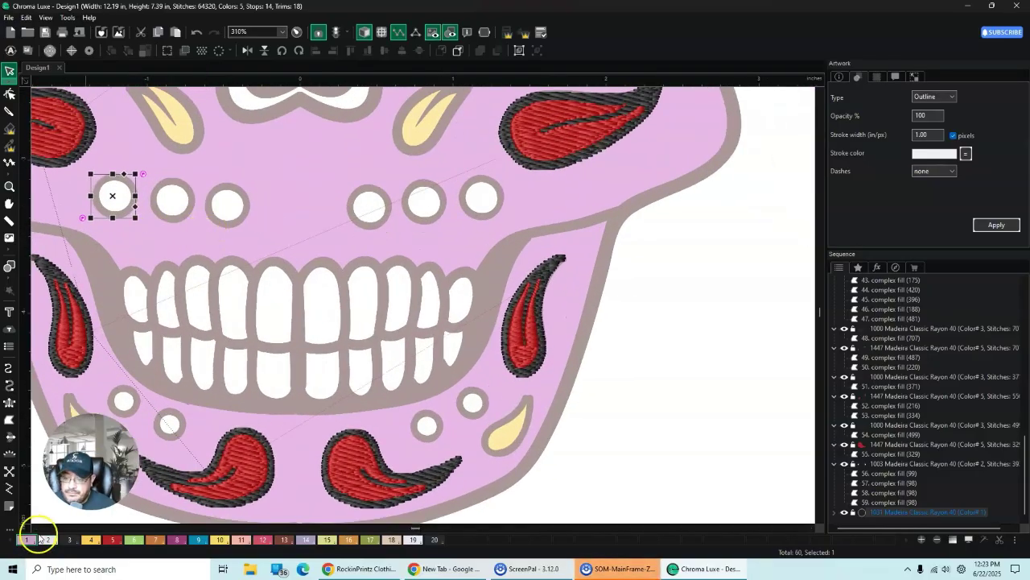
left_click(36, 529)
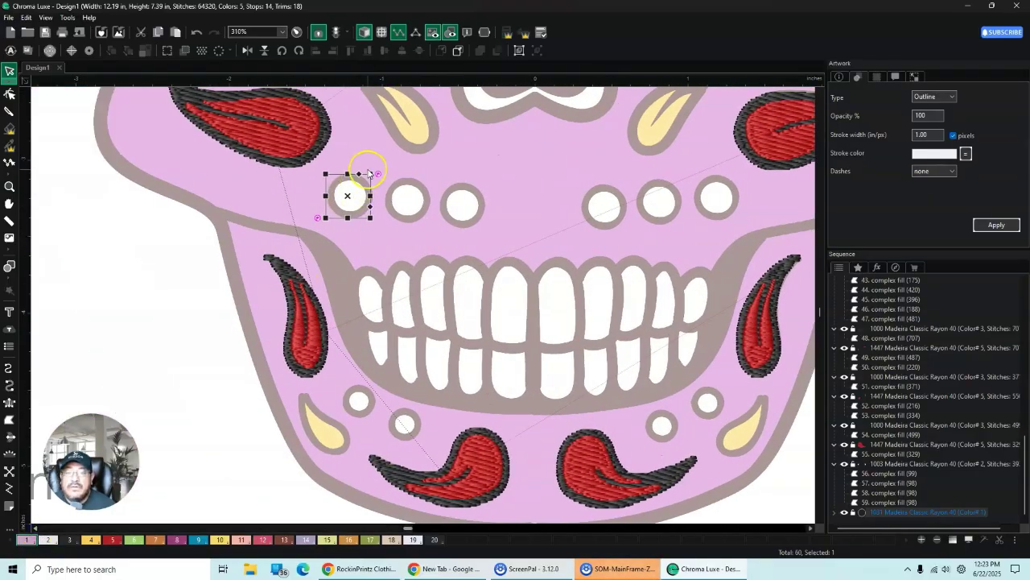
scroll(378, 192, "up", 4)
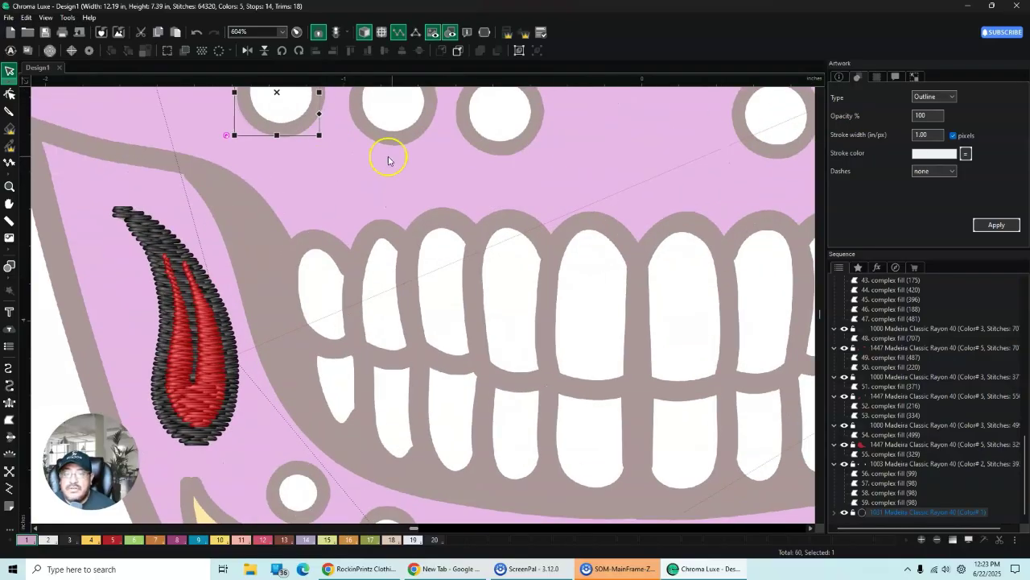
left_click(822, 96)
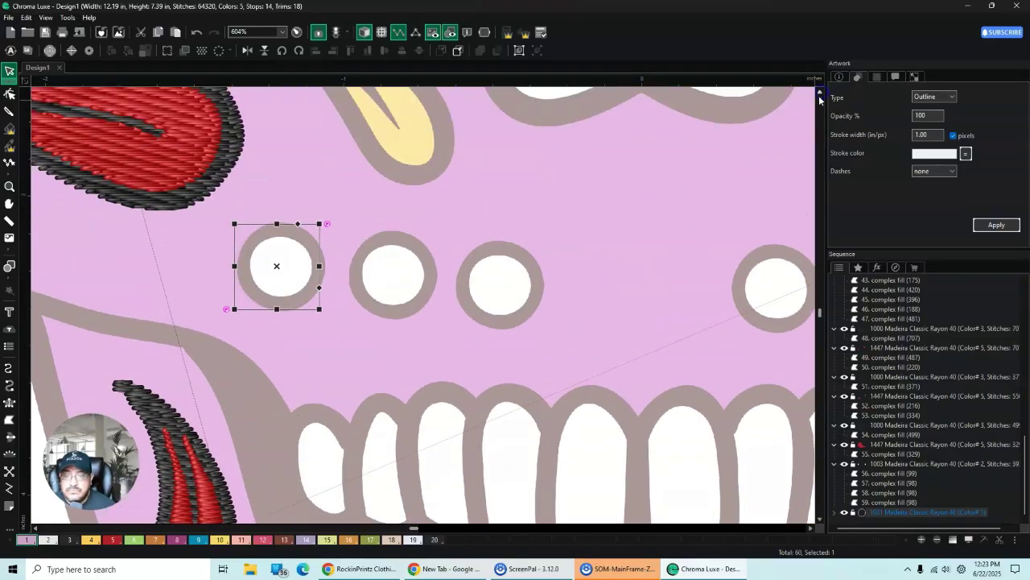
left_click_drag(320, 223, 307, 236)
left_click(269, 274)
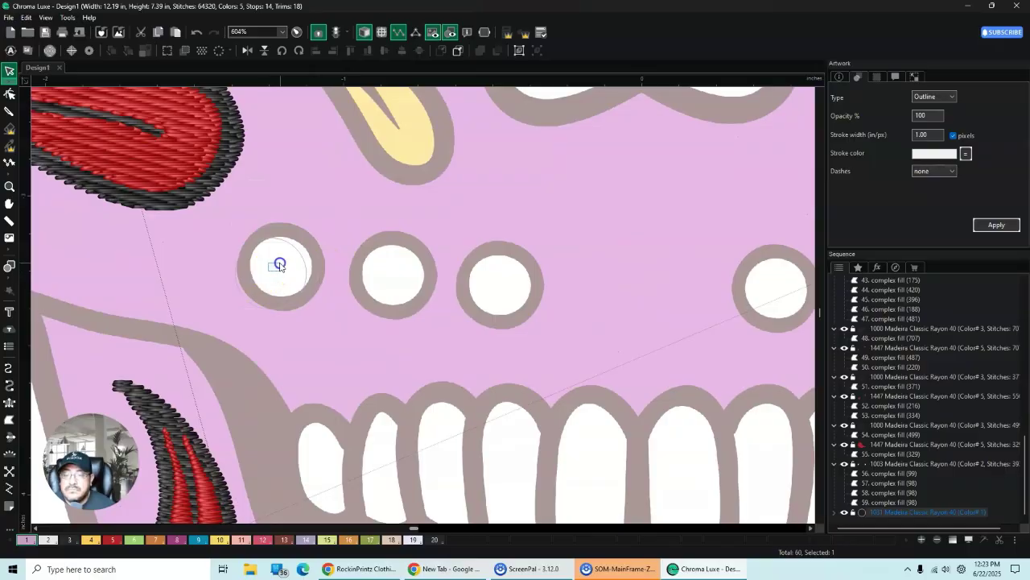
left_click(274, 275)
left_click_drag(281, 303, 294, 302)
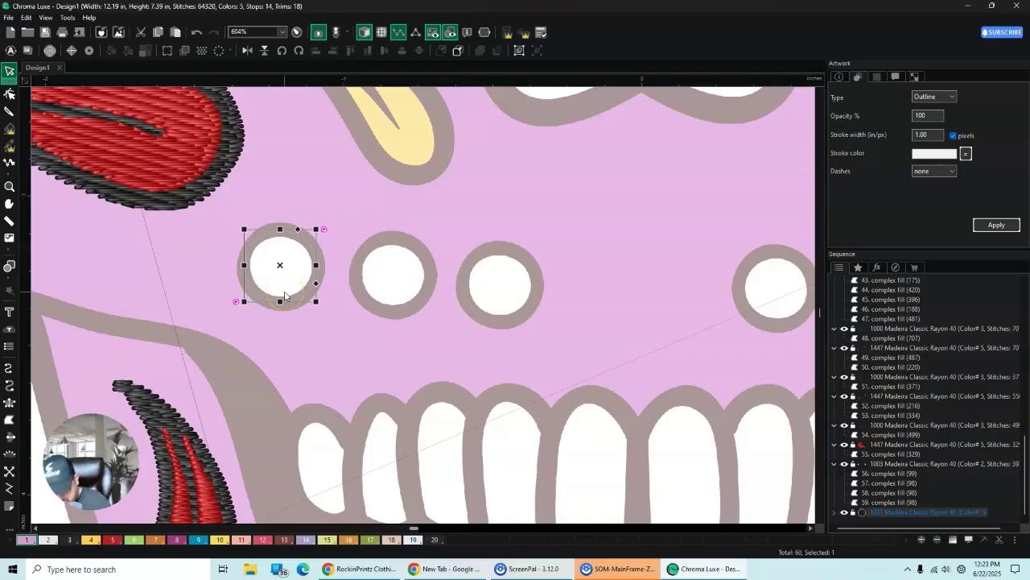
Step: Duplicate the circle outline onto the second and third dots of the row above the teeth
key("ctrl+d")
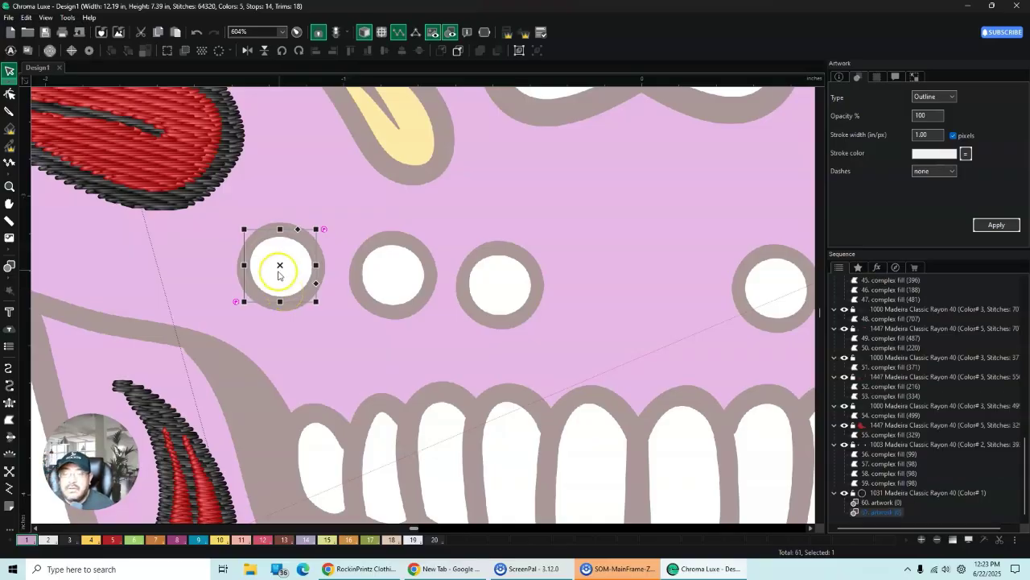
left_click_drag(282, 267, 394, 279)
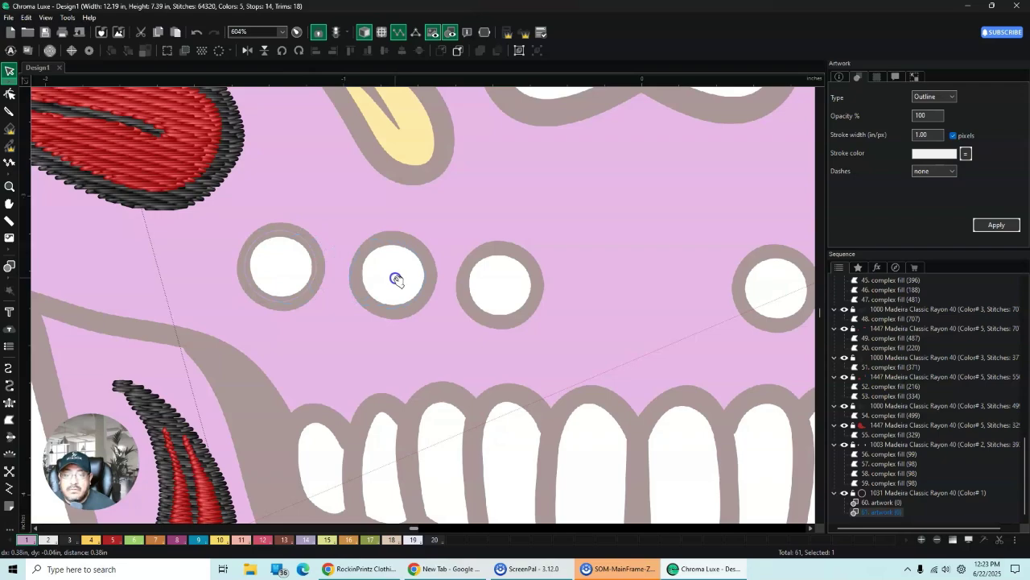
left_click(393, 276)
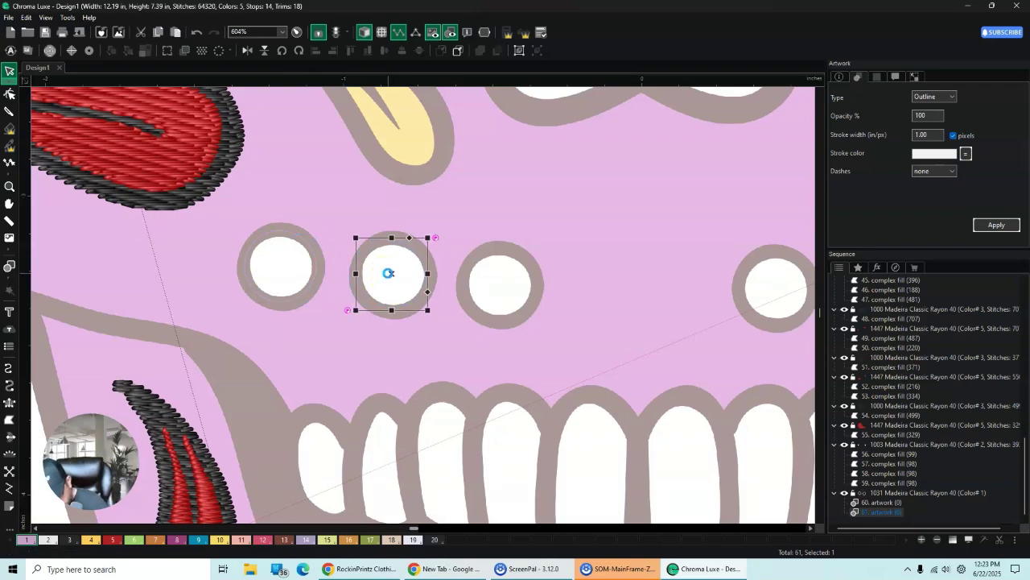
left_click_drag(387, 276, 501, 286)
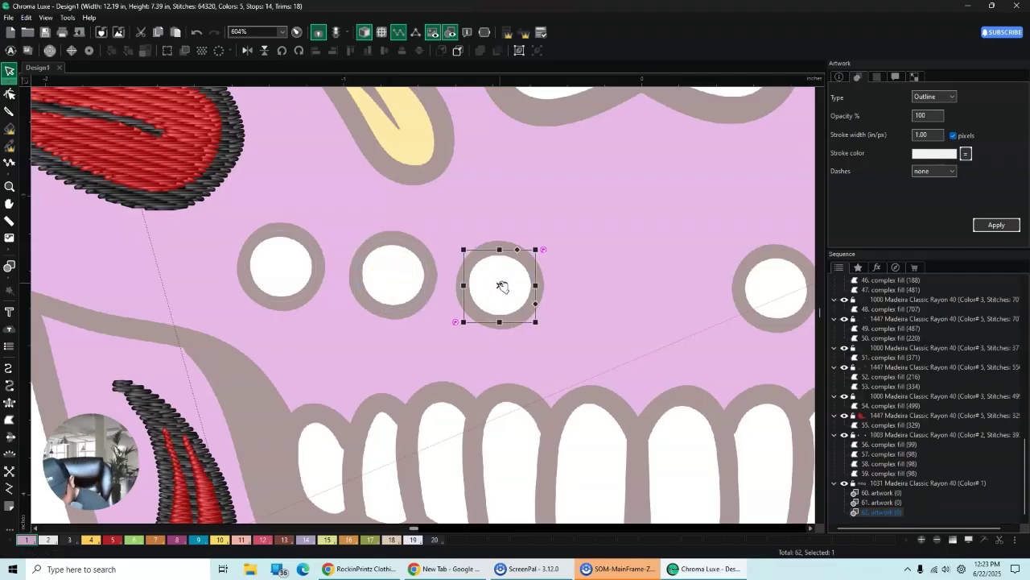
Step: Duplicate the third dot's circle outline and place one copy over the fourth dot, across the gap below the nose
key("ctrl+v")
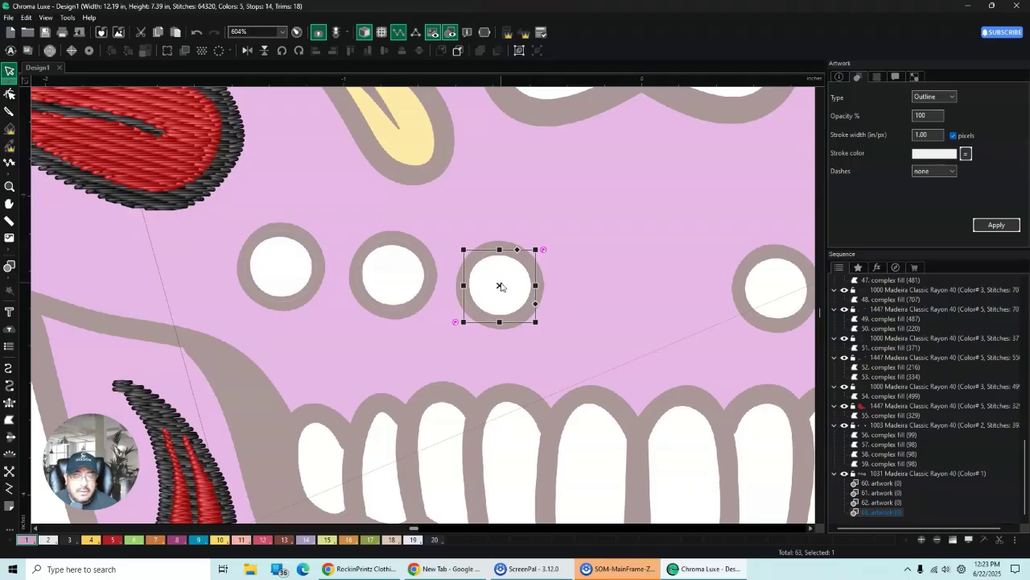
left_click(639, 285)
left_click(503, 290)
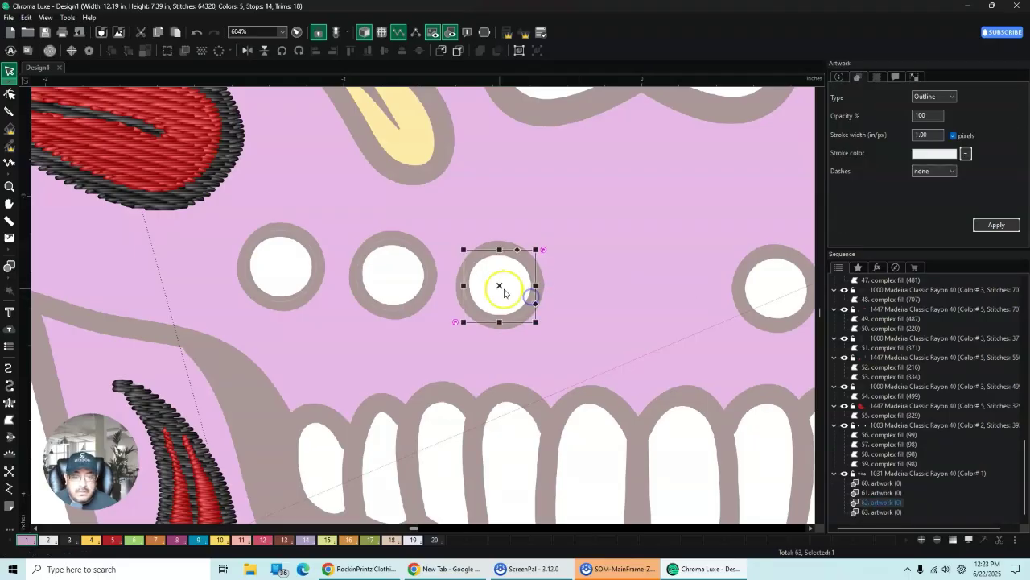
left_click_drag(504, 290, 775, 291)
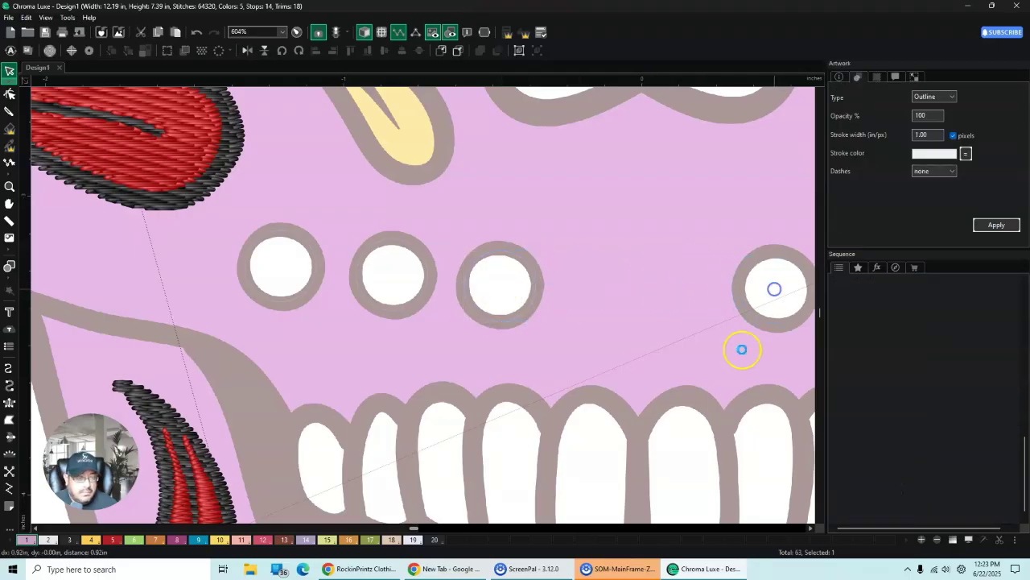
left_click(811, 528)
left_click(811, 528)
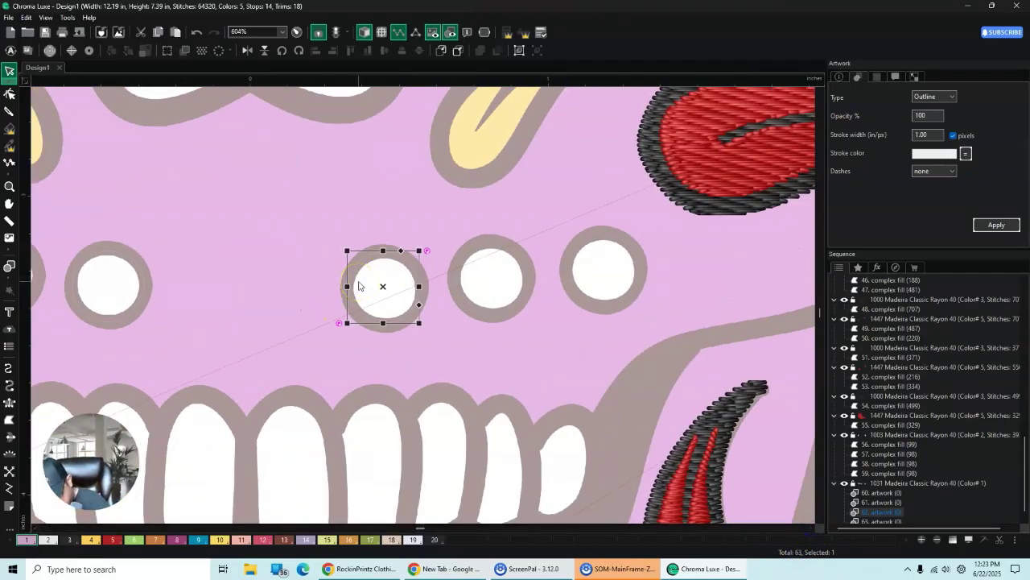
Step: Duplicate the fourth dot's circle outline onto the fifth and sixth dots of the row
key("ctrl+d")
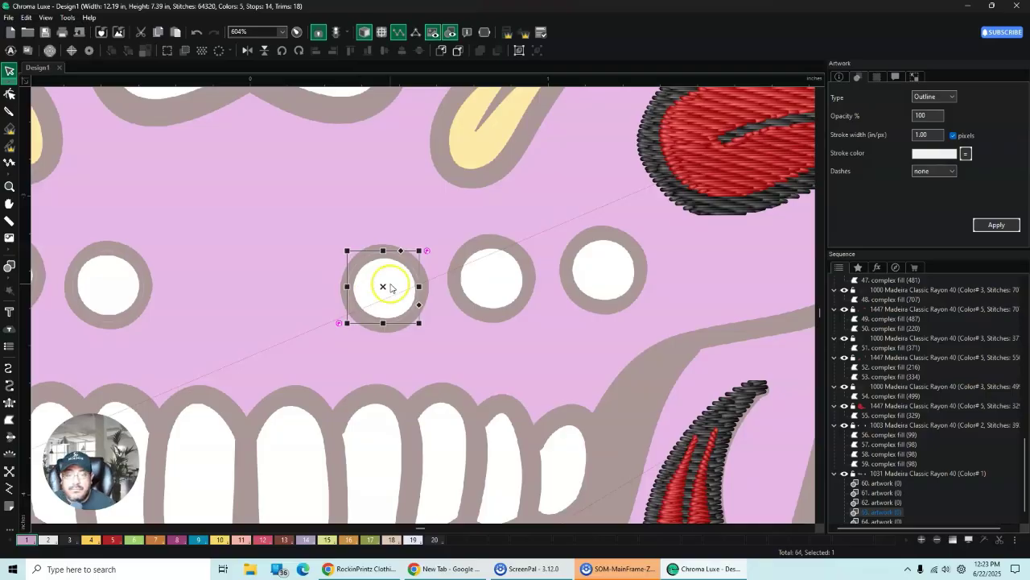
left_click(376, 256)
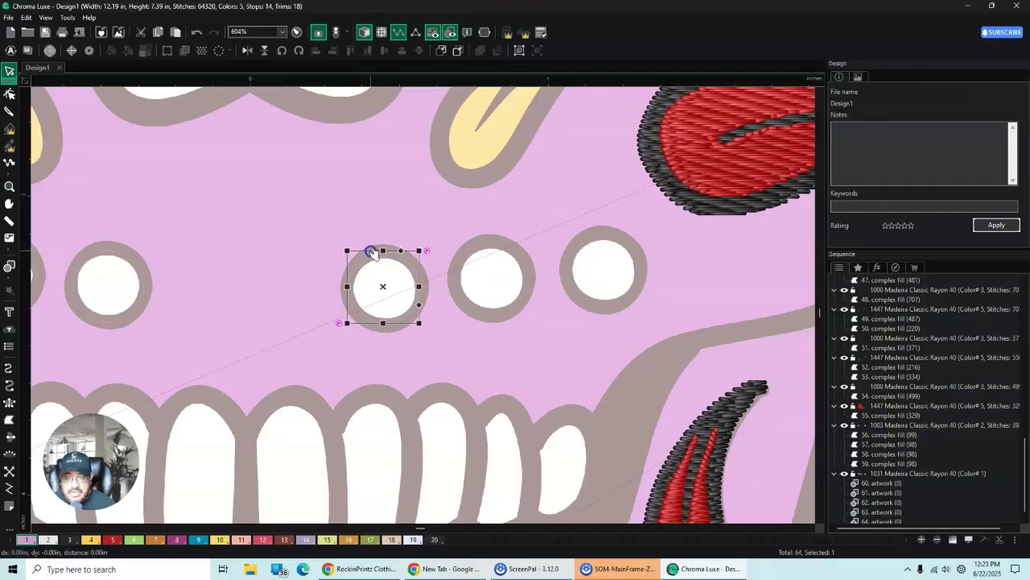
left_click_drag(382, 285, 491, 279)
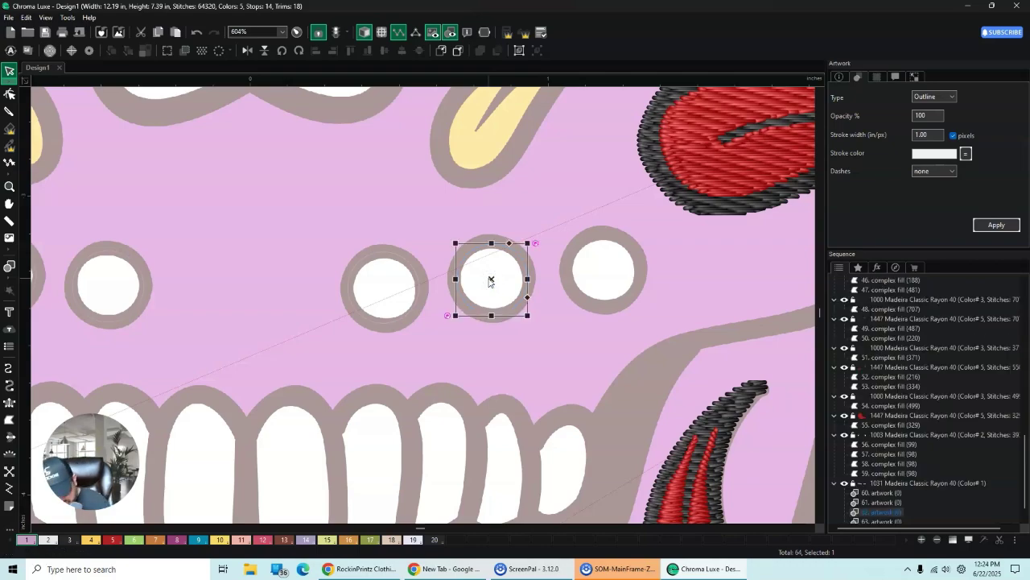
key("ctrl+d")
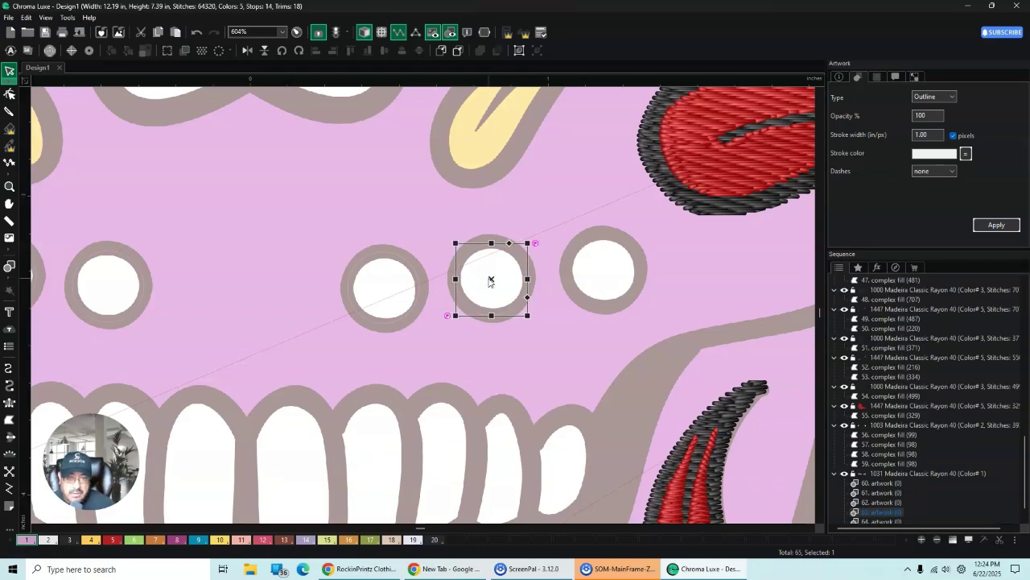
left_click_drag(490, 279, 602, 269)
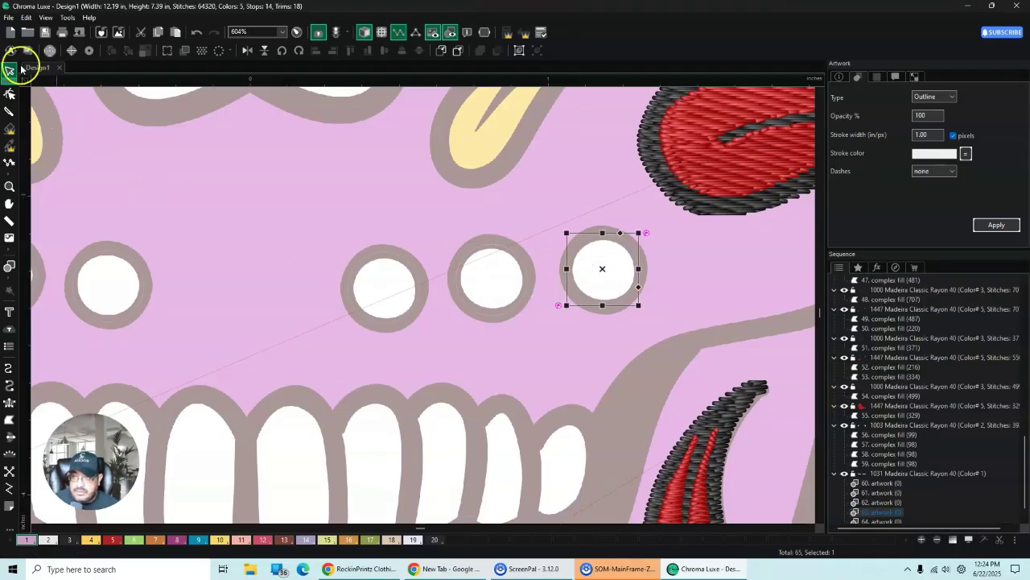
Step: Select all six circle outlines in the row of dots above the teeth together
left_click(10, 91)
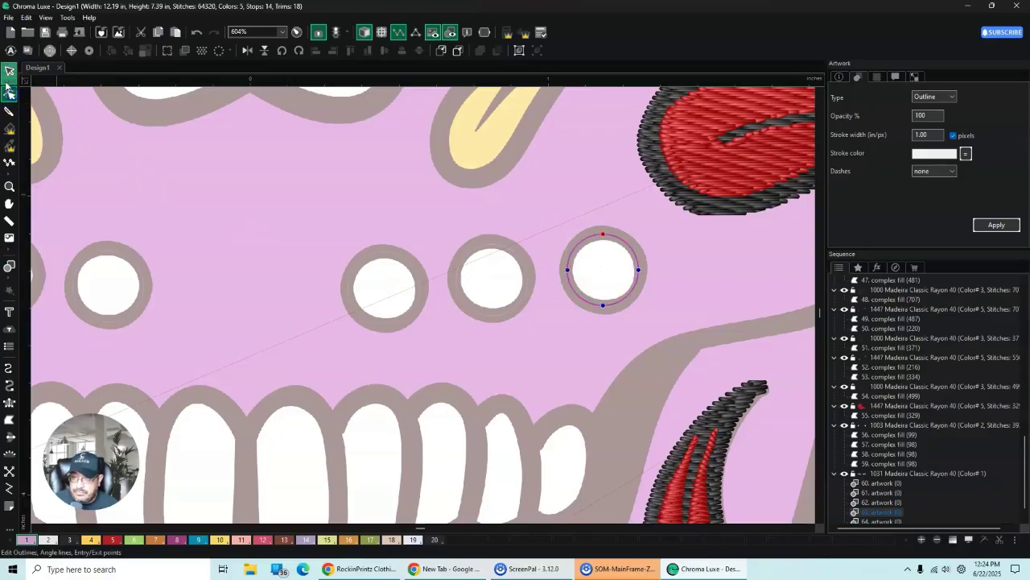
left_click(9, 71)
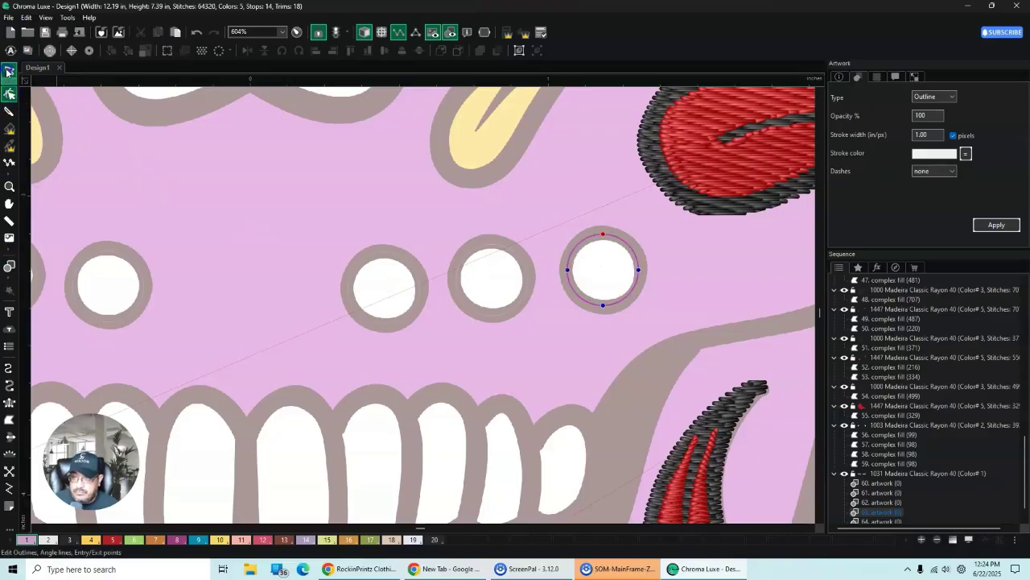
left_click(494, 314, "ctrl")
left_click(384, 320, "ctrl")
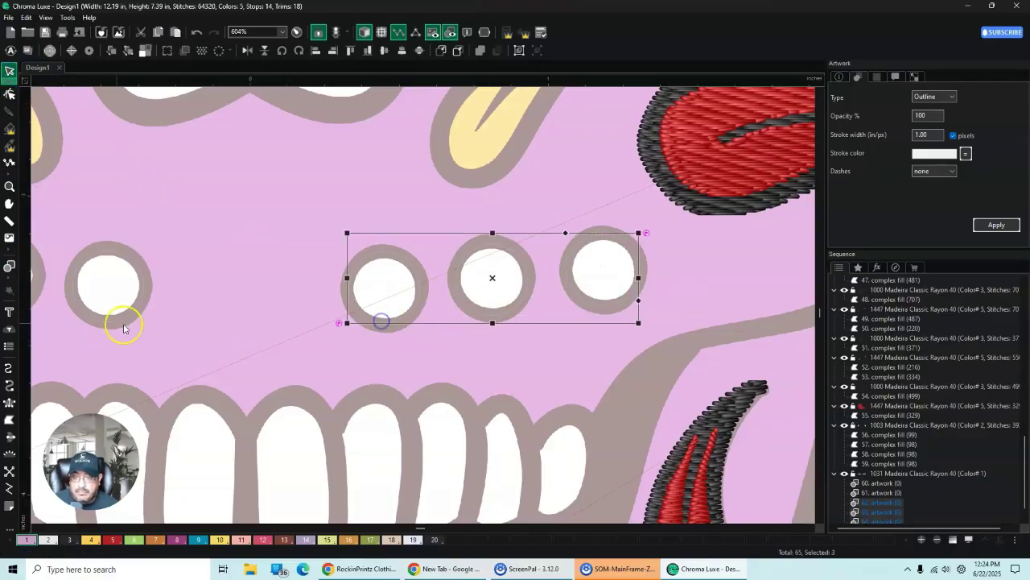
left_click(103, 321, "ctrl")
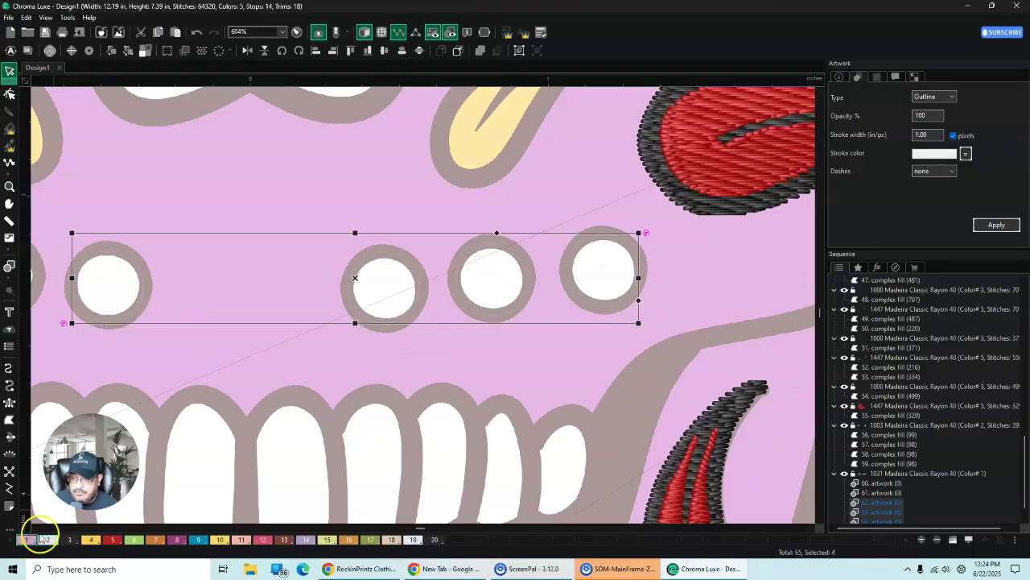
left_click(36, 529)
left_click(35, 528)
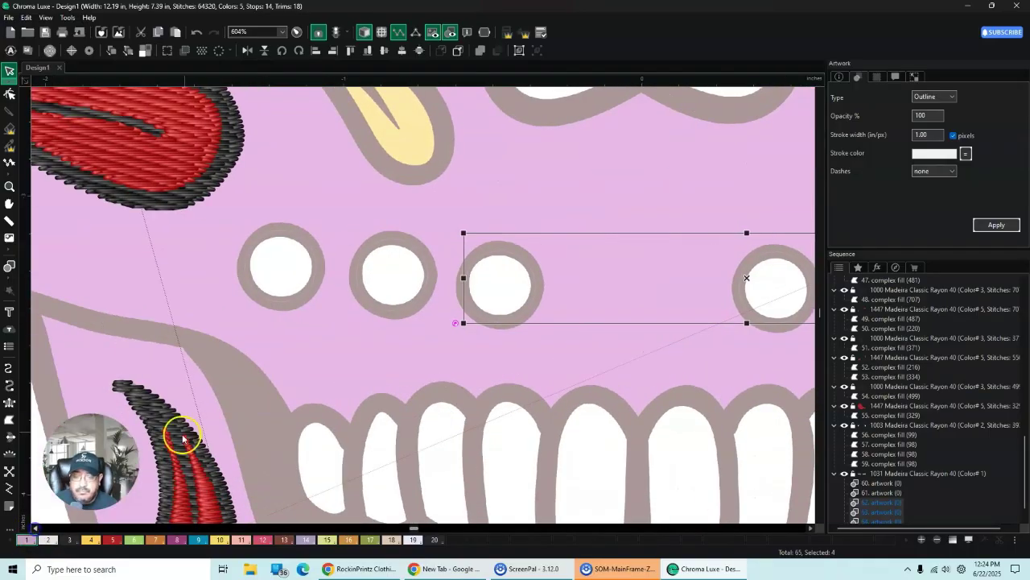
left_click(398, 310, "ctrl")
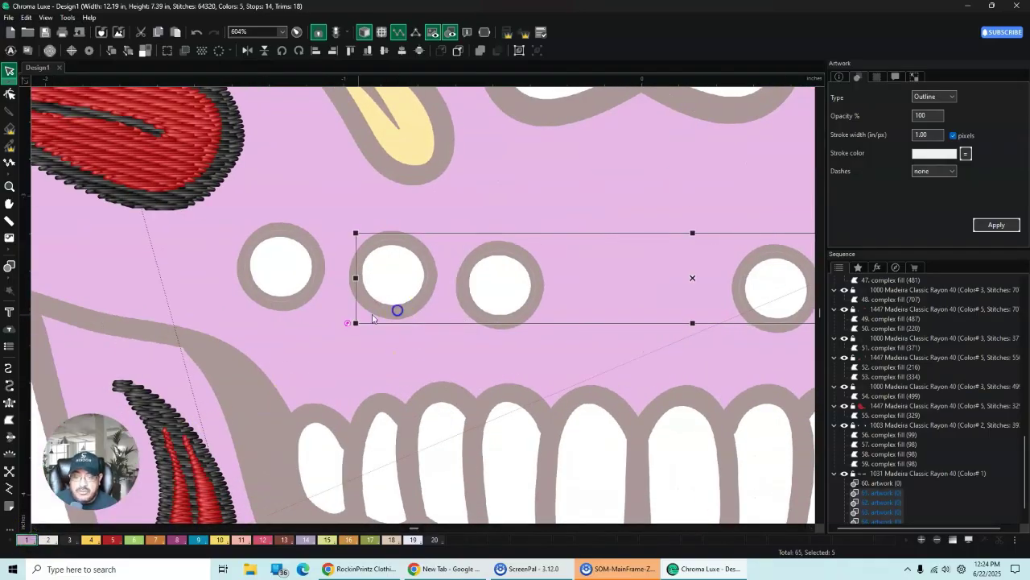
left_click(273, 301, "ctrl")
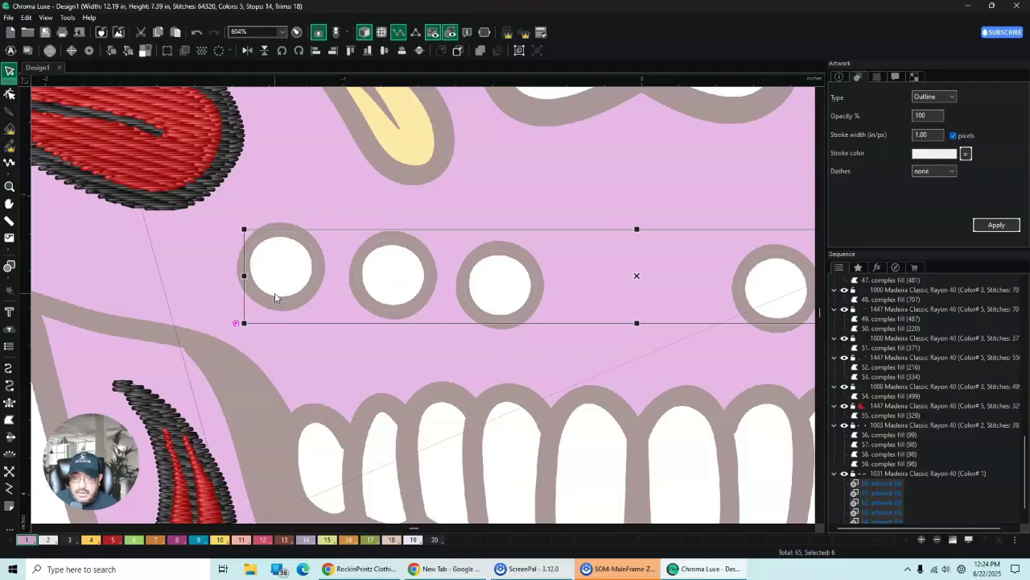
Step: Convert the six selected circle outlines above the teeth to complex fills
right_click(275, 297)
mouse_move(310, 393)
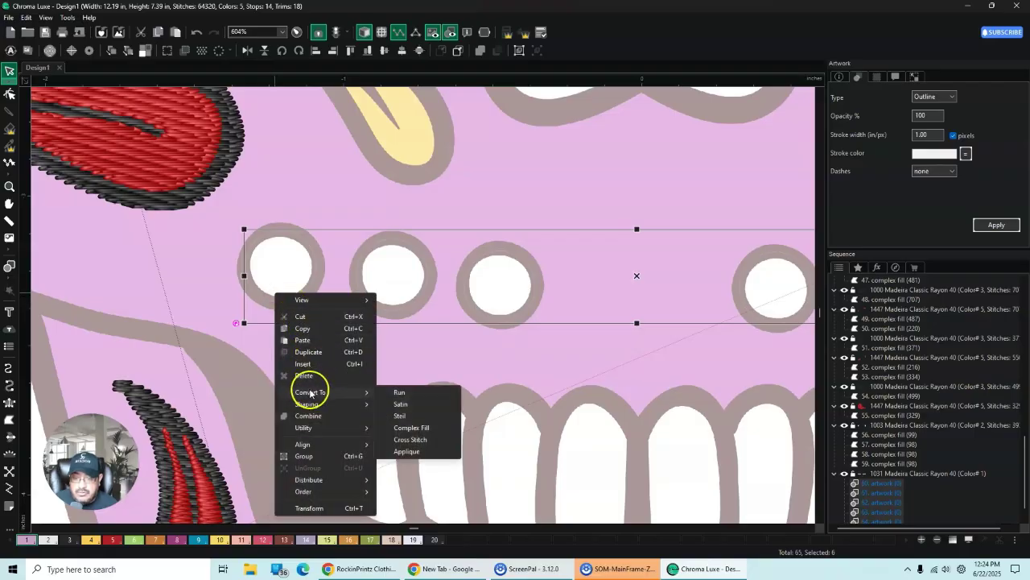
left_click(412, 427)
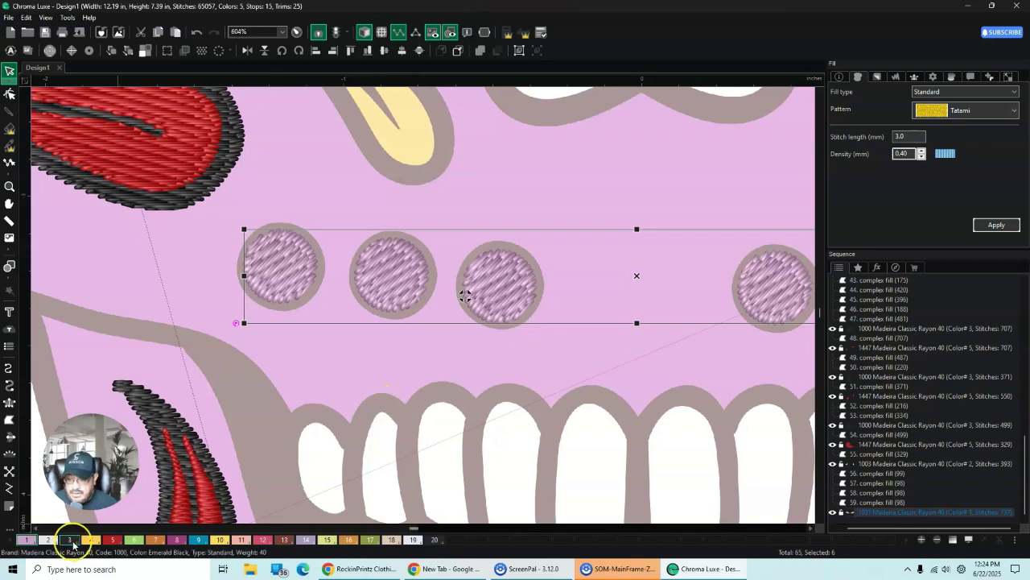
Step: Assign thread color 2 to the six circle fills above the teeth
left_click(971, 77)
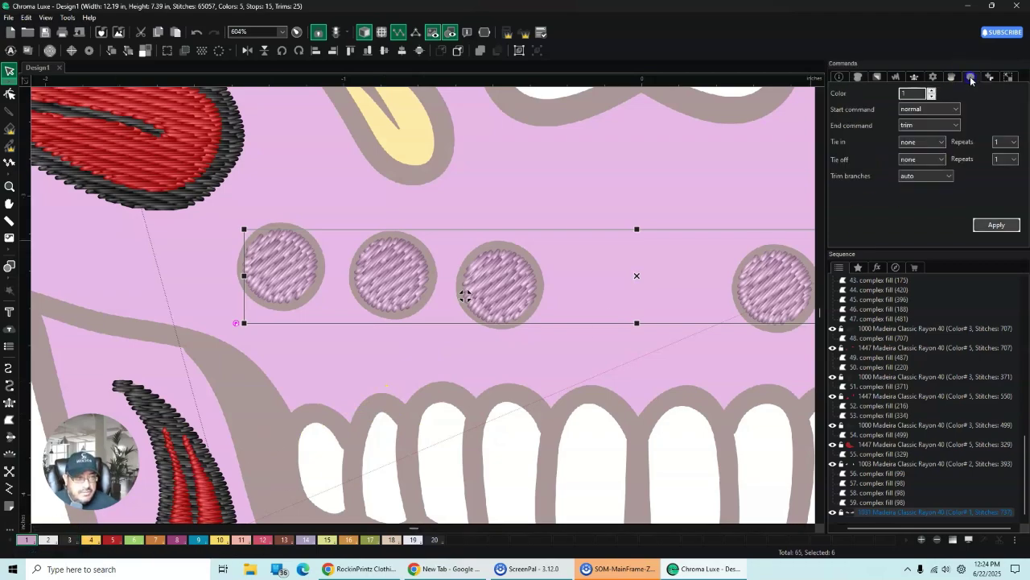
left_click(932, 91)
left_click(995, 224)
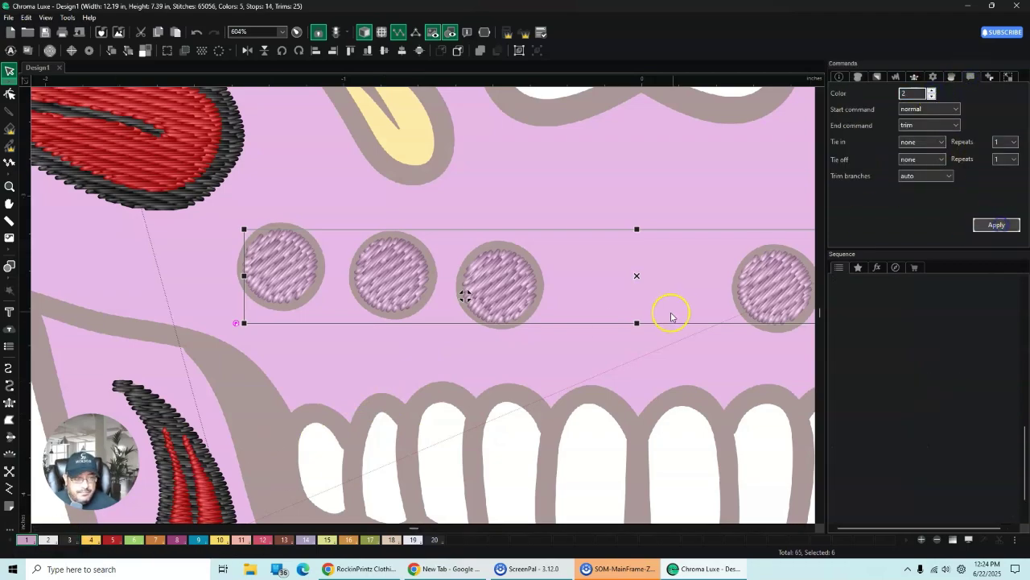
scroll(608, 328, "down", 4)
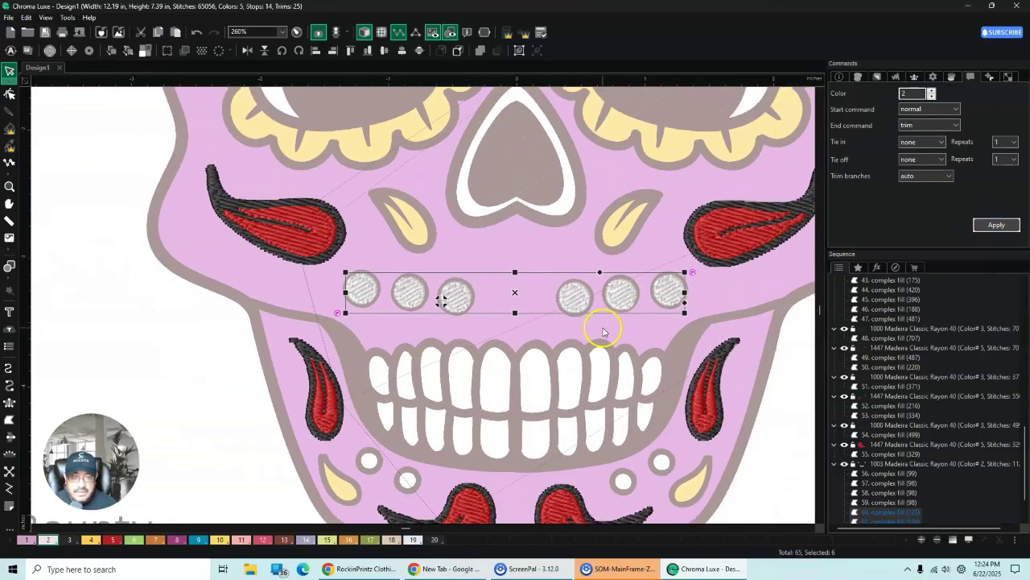
scroll(620, 292, "down", 3)
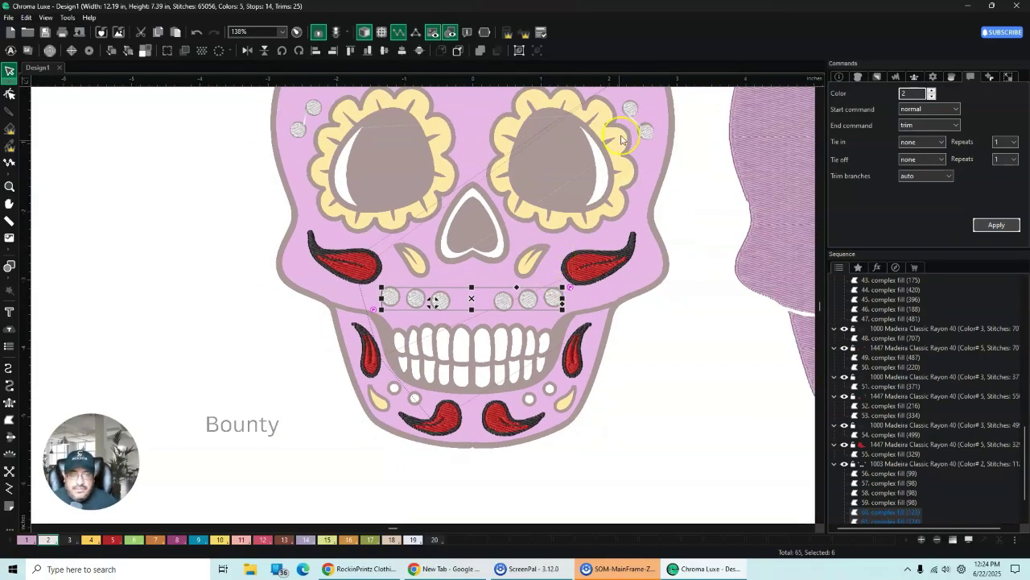
Step: Start a complex fill on the left eye's white crescent, tracing its inner edge from the lower tip to the upper tip
scroll(652, 193, "up", 3)
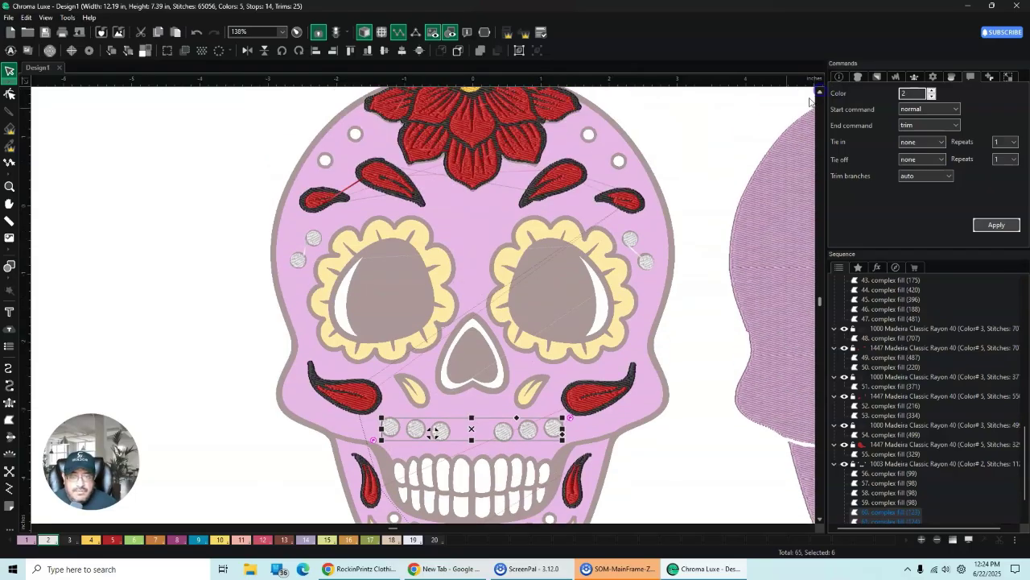
scroll(610, 272, "up", 3)
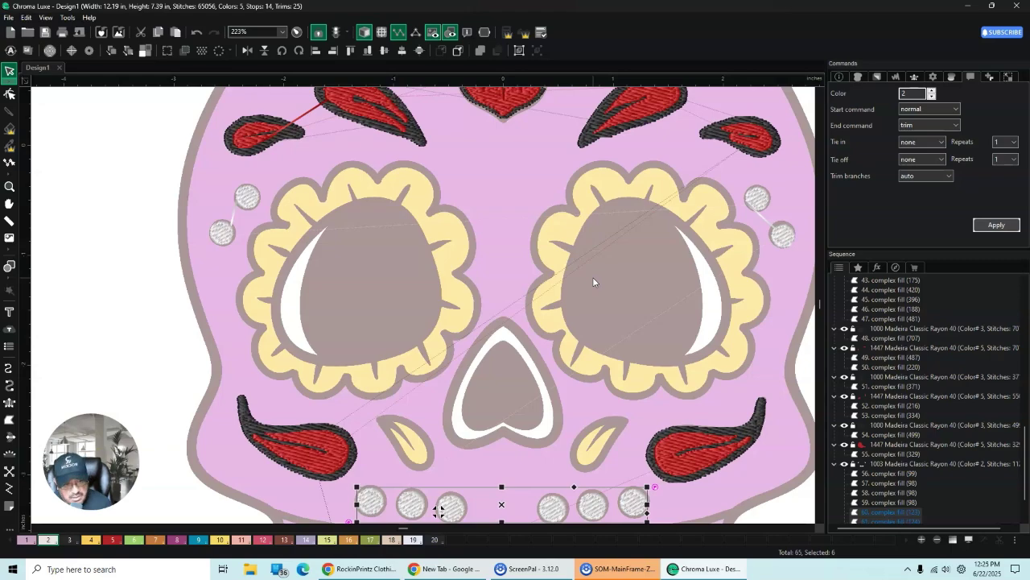
left_click(297, 132)
scroll(373, 205, "up", 2)
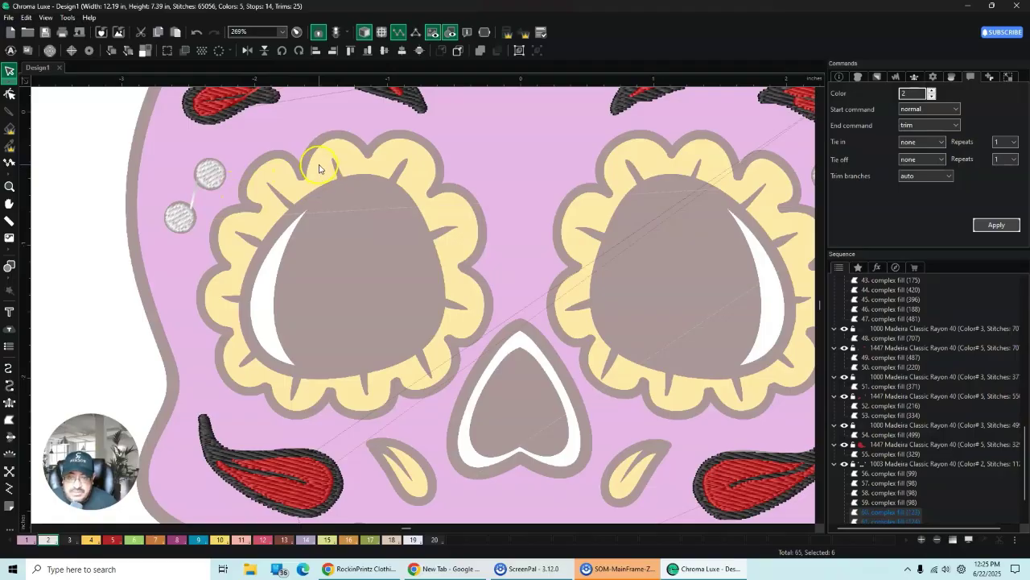
scroll(314, 165, "up", 1)
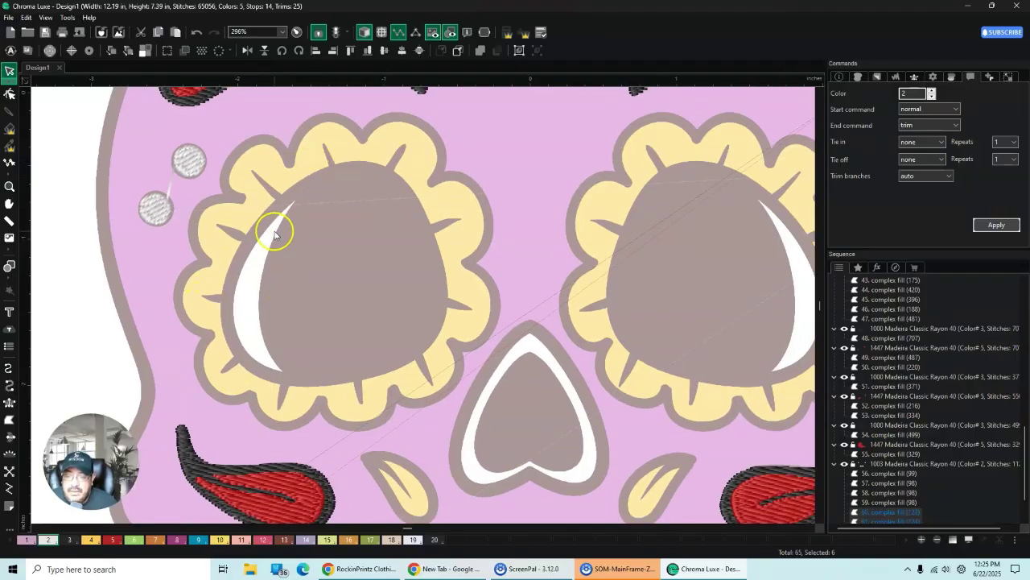
left_click(9, 419)
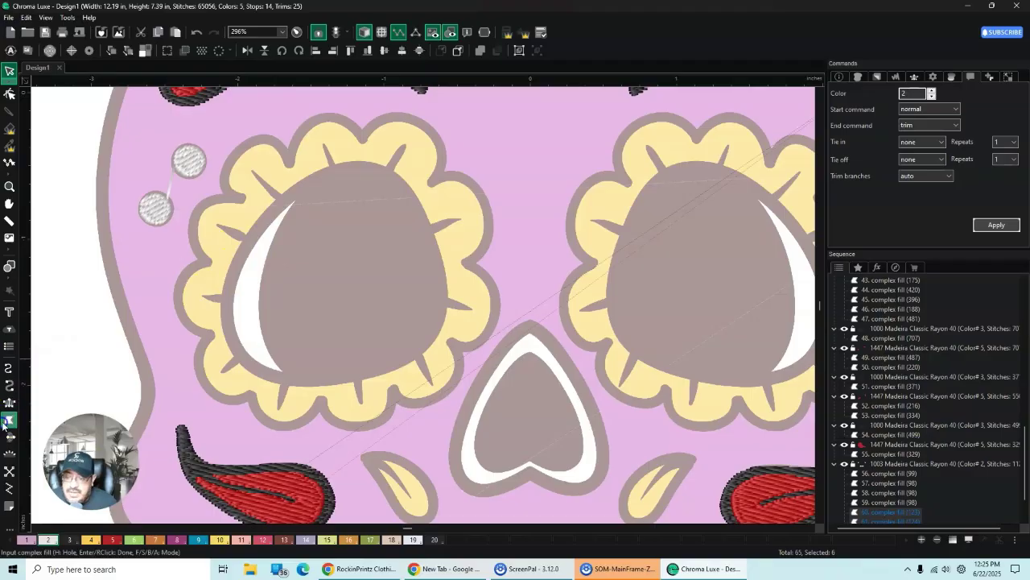
left_click(283, 372)
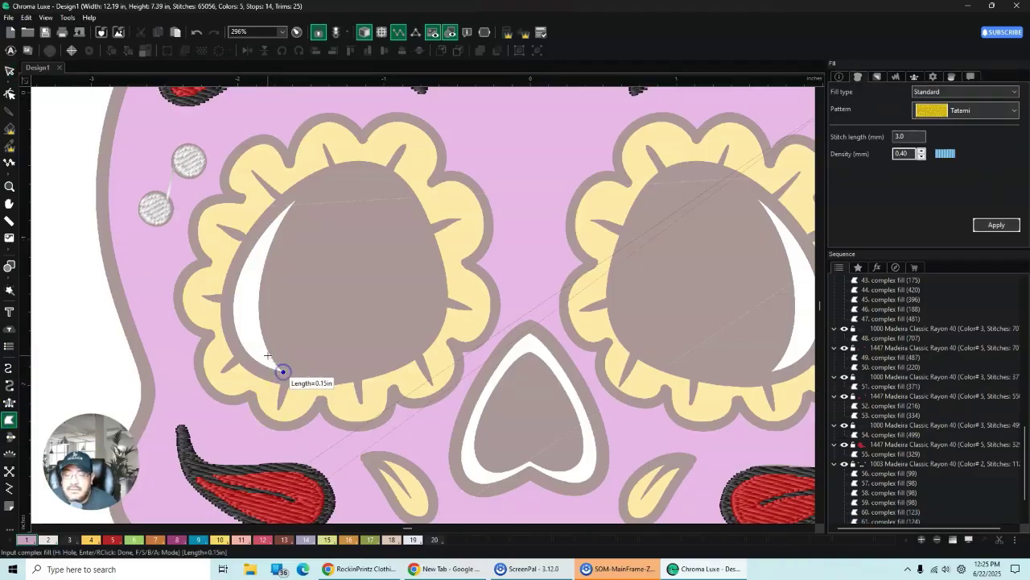
left_click(266, 347)
left_click(260, 311)
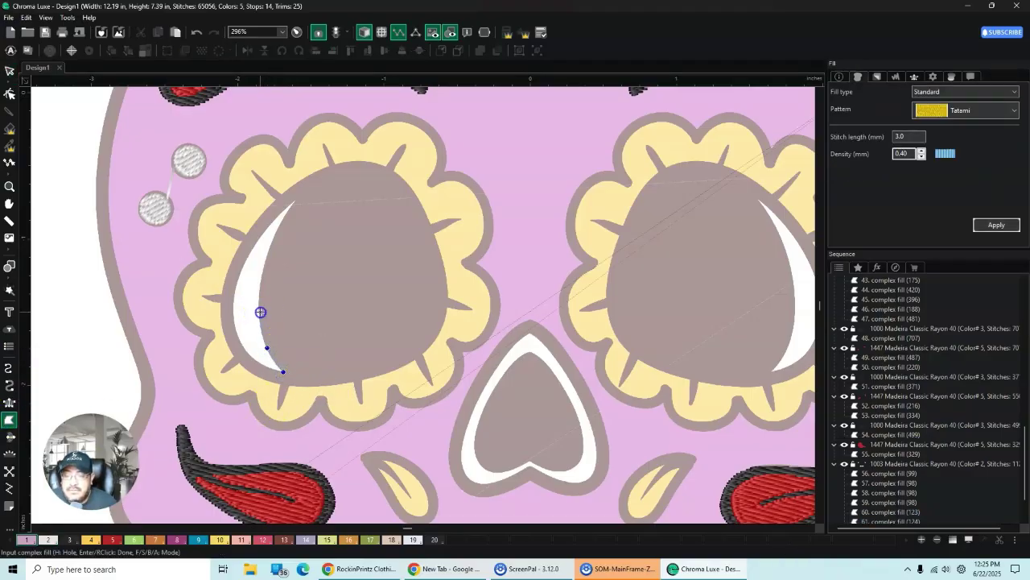
left_click(261, 276)
left_click(276, 235)
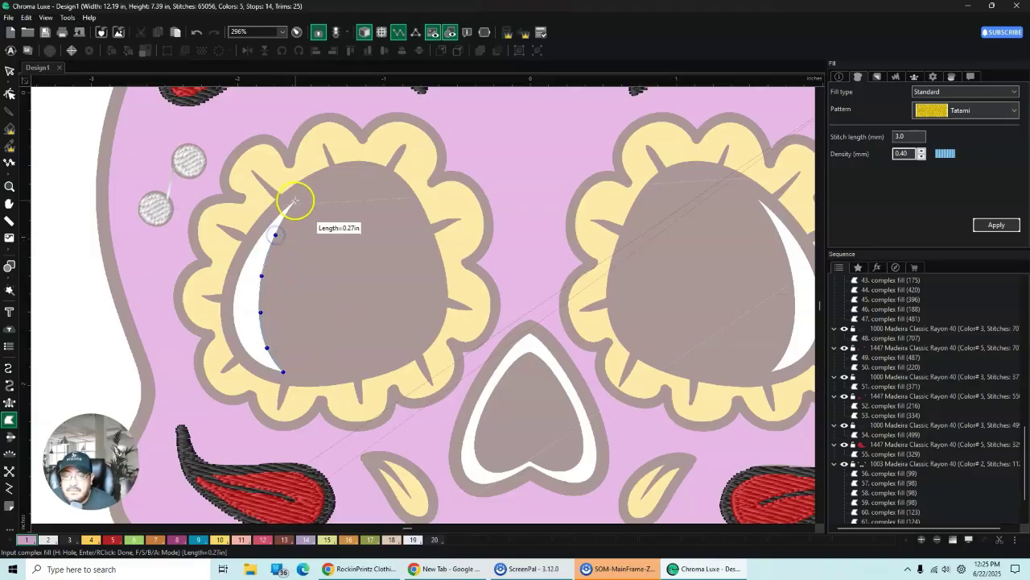
left_click(297, 197)
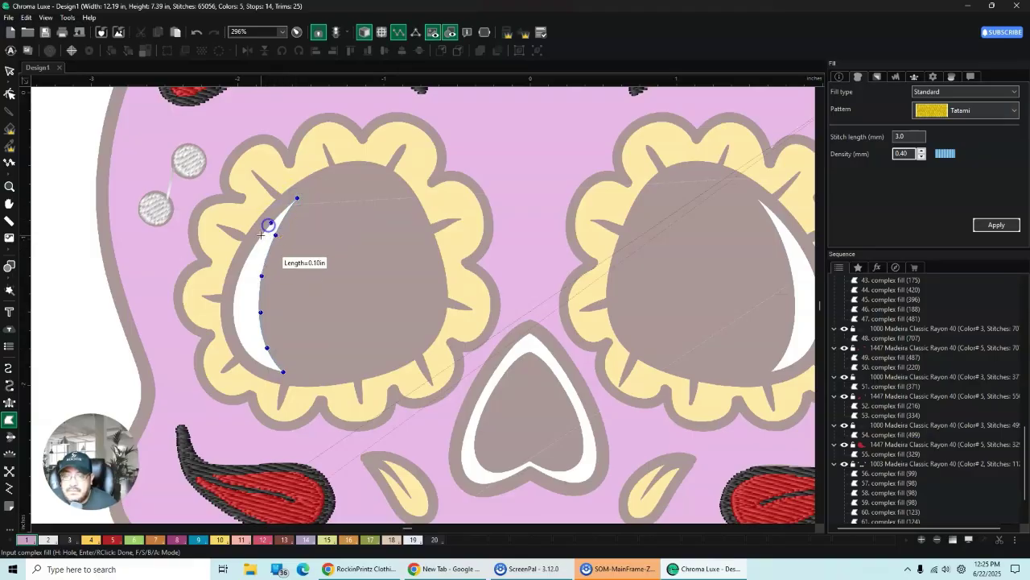
Step: Trace the crescent's outer edge back down to the lower tip and finish the complex fill
left_click(271, 222)
left_click(247, 257)
left_click(235, 293)
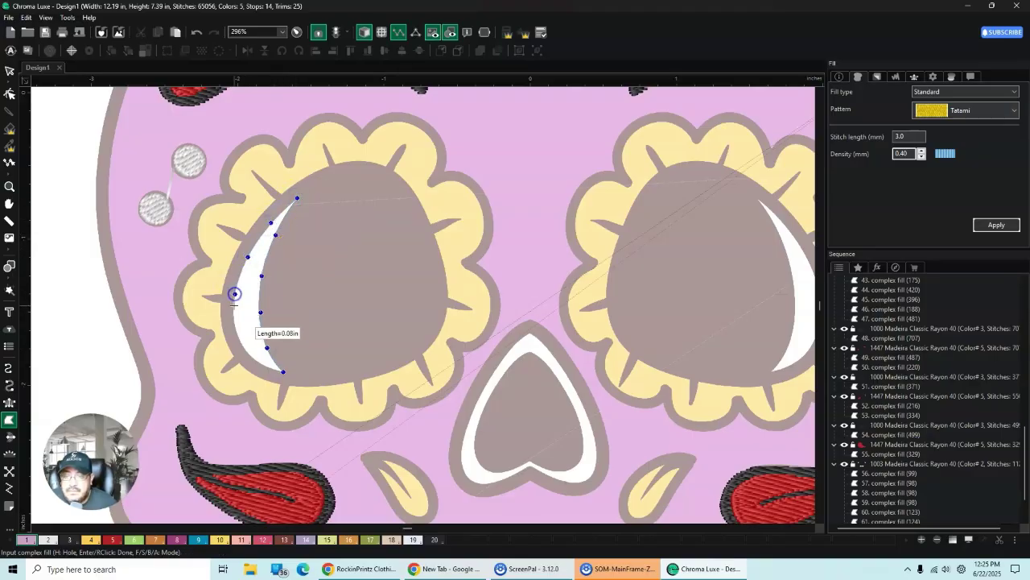
left_click(233, 324)
left_click(247, 352)
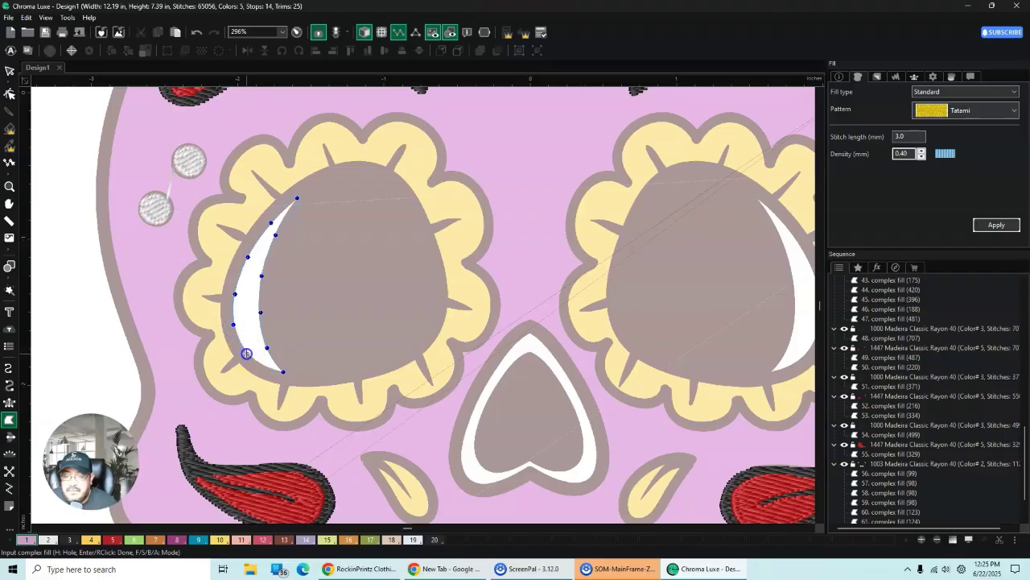
left_click(264, 365)
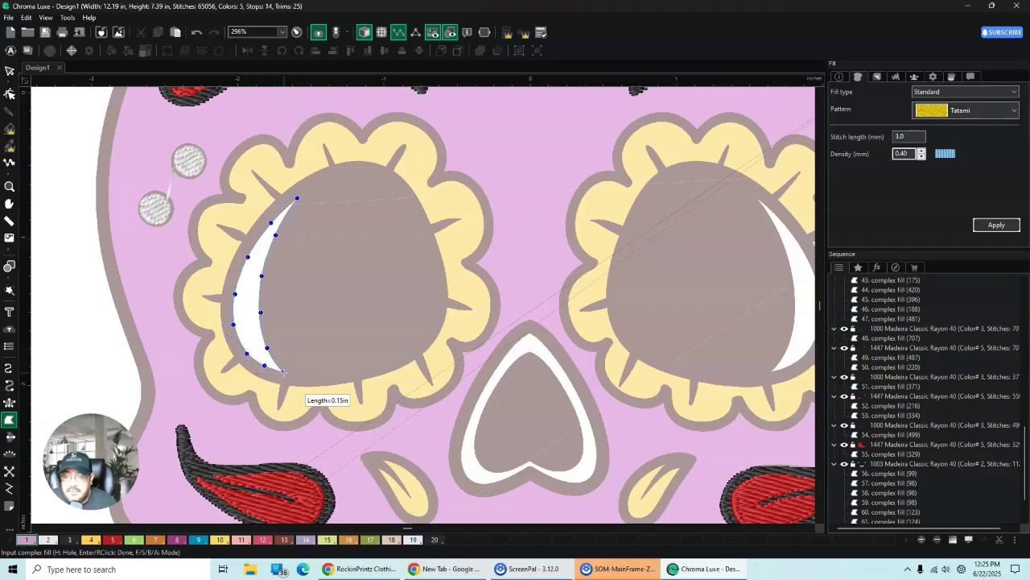
left_click(10, 71)
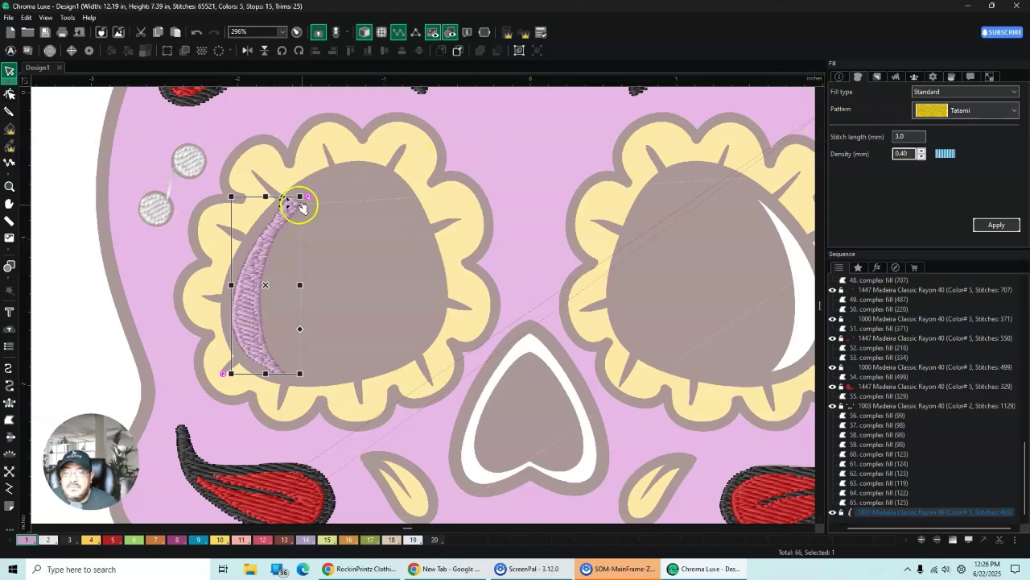
Step: Reshape the upper end of the left eye's crescent fill into a sharper point
left_click(10, 93)
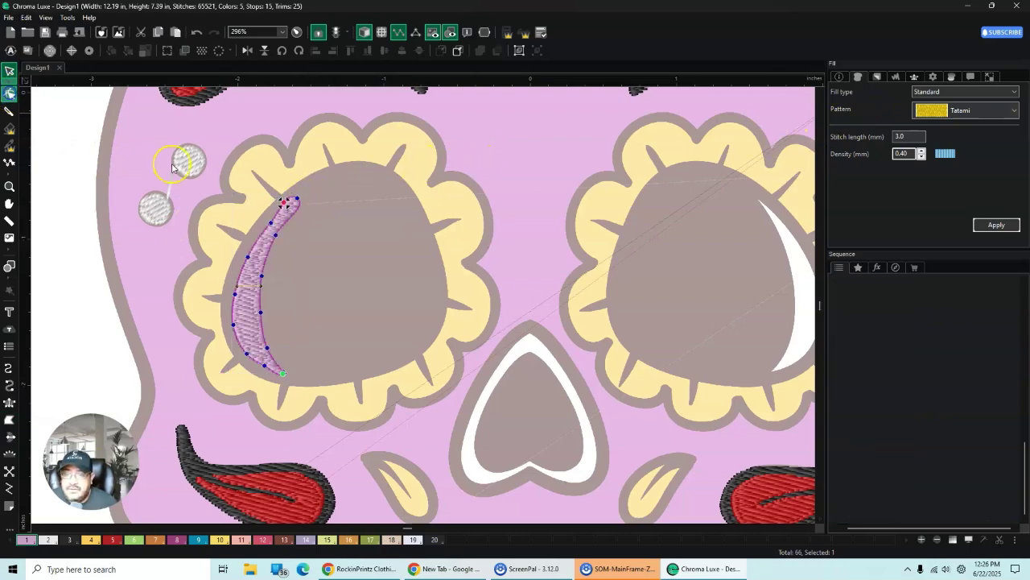
left_click(310, 225)
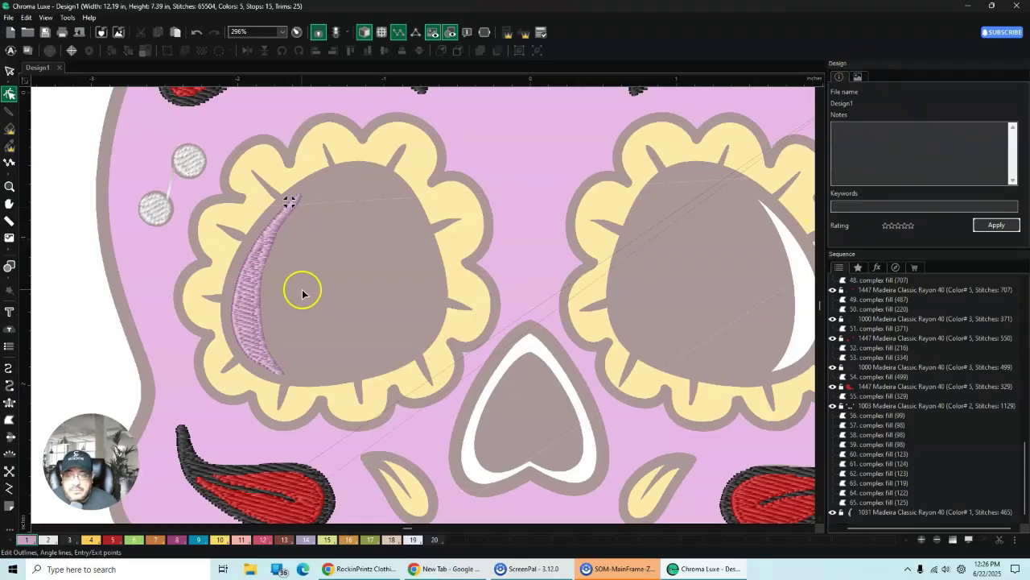
left_click(8, 72)
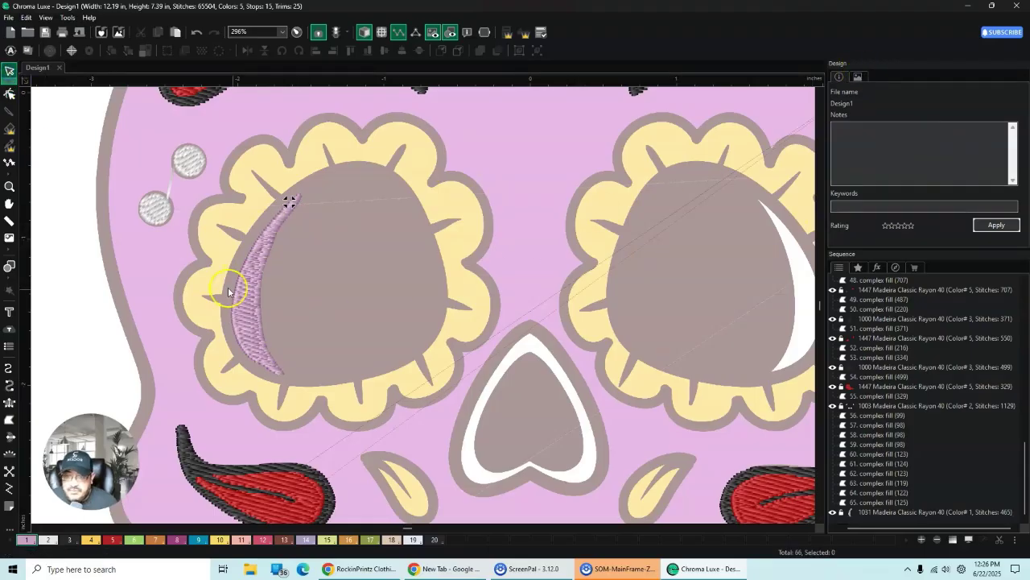
Step: Place a copy of the crescent fill on the right eye and mirror it horizontally
left_click(255, 298)
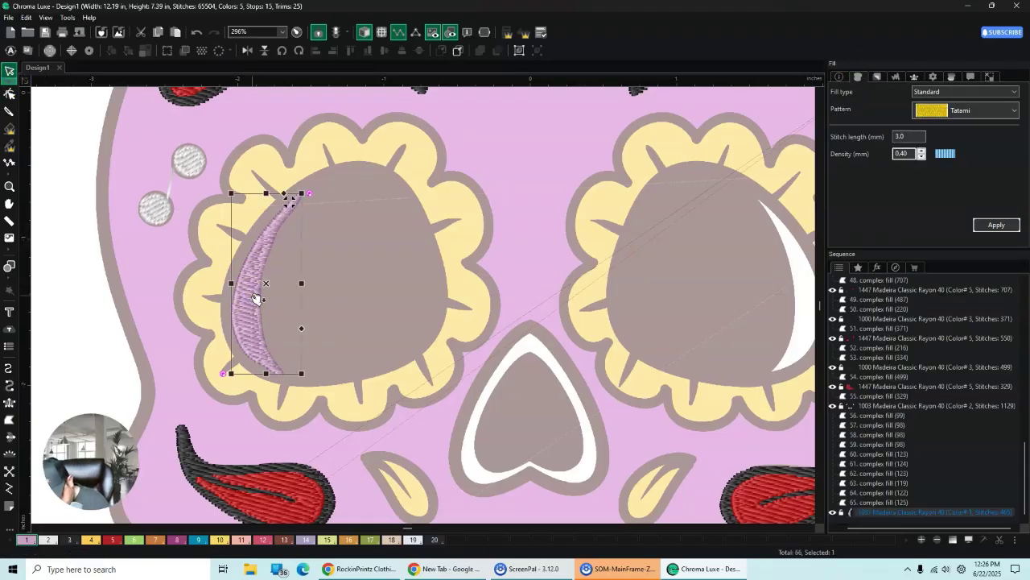
key("ctrl+c")
key("ctrl+v")
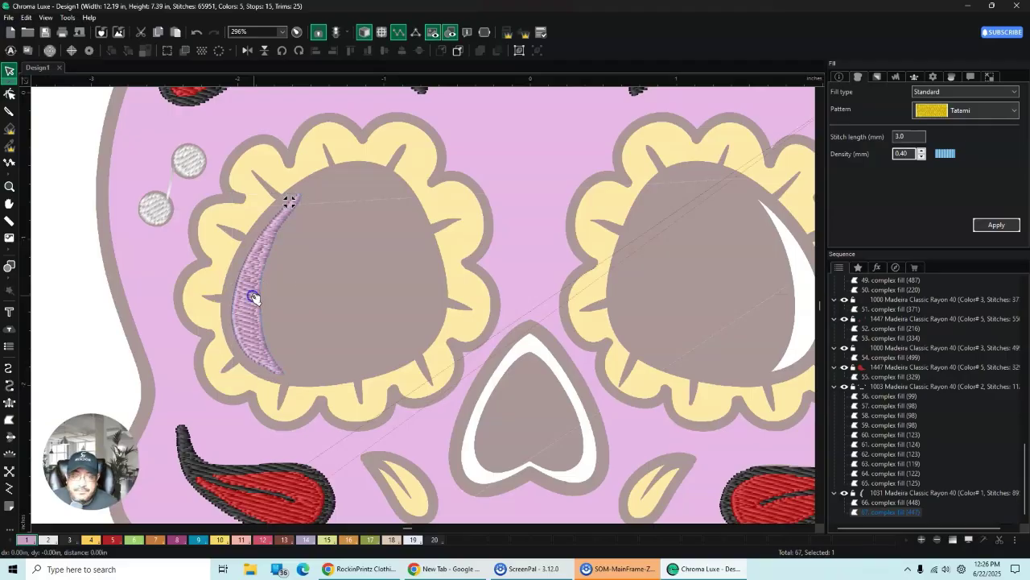
left_click(699, 285)
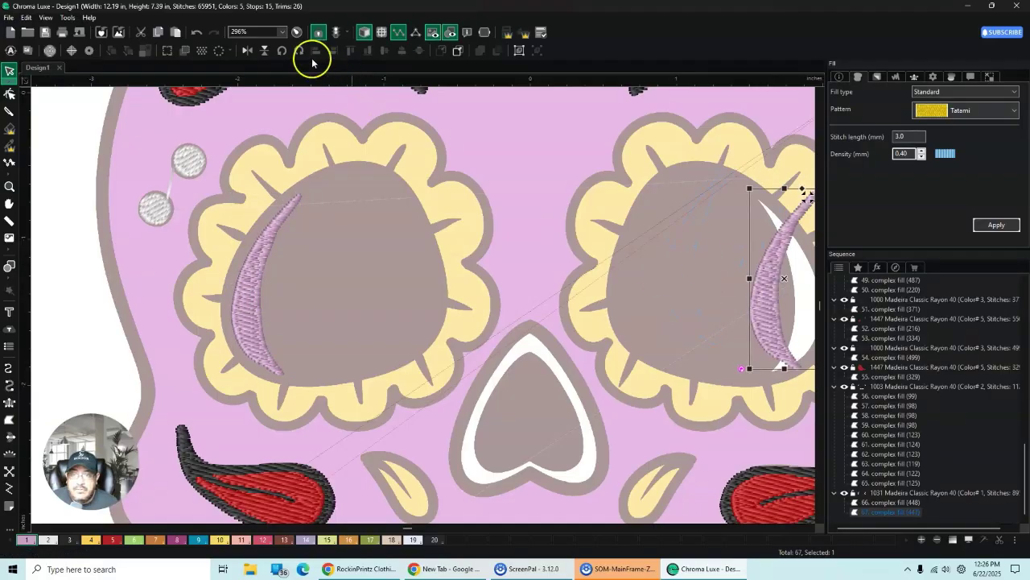
left_click(245, 52)
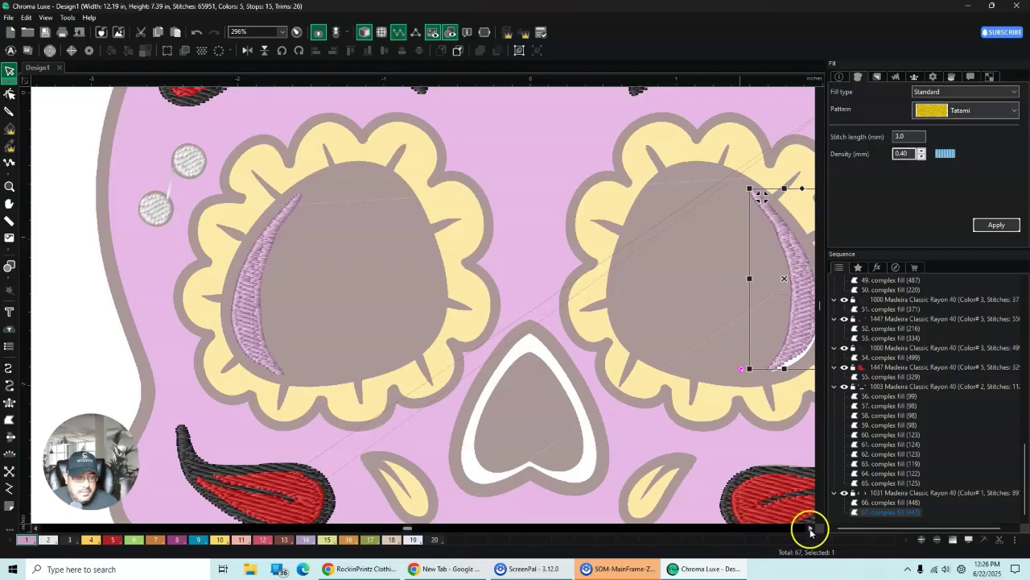
Step: Align the mirrored crescent fill with the white highlight in the right eye, then deselect it
scroll(810, 528, "right", 2)
left_click_drag(648, 312, 651, 311)
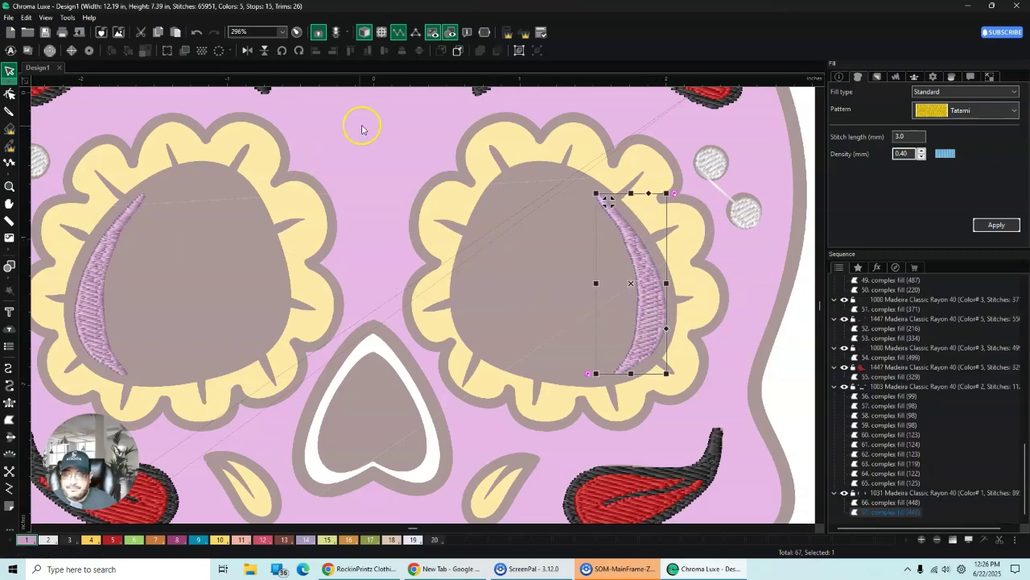
left_click(360, 127)
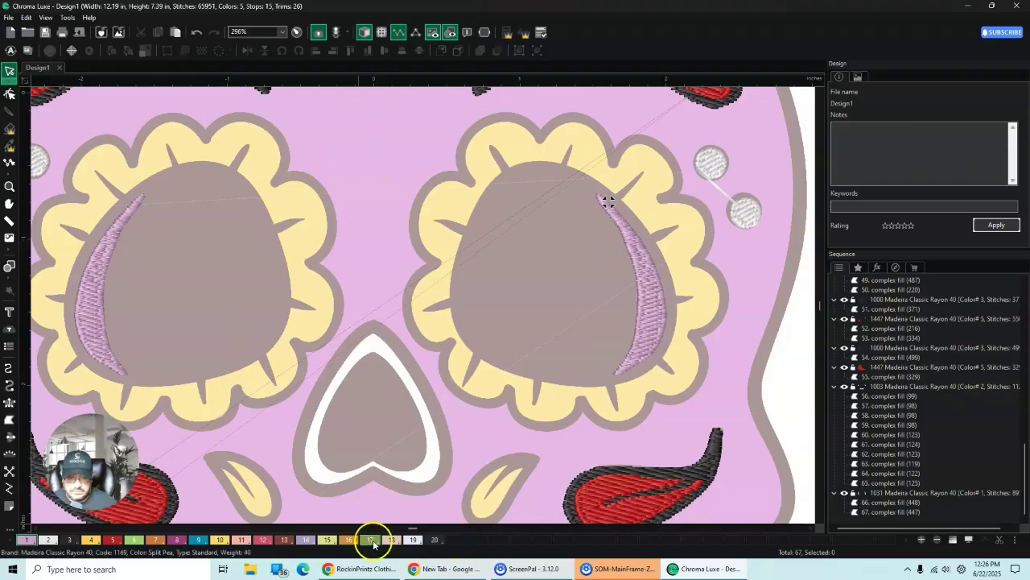
Step: Start a complex fill for the yellow petal ring around the left eye, tracing the outer edge of the upper-left petal
scroll(764, 202, "left", 5)
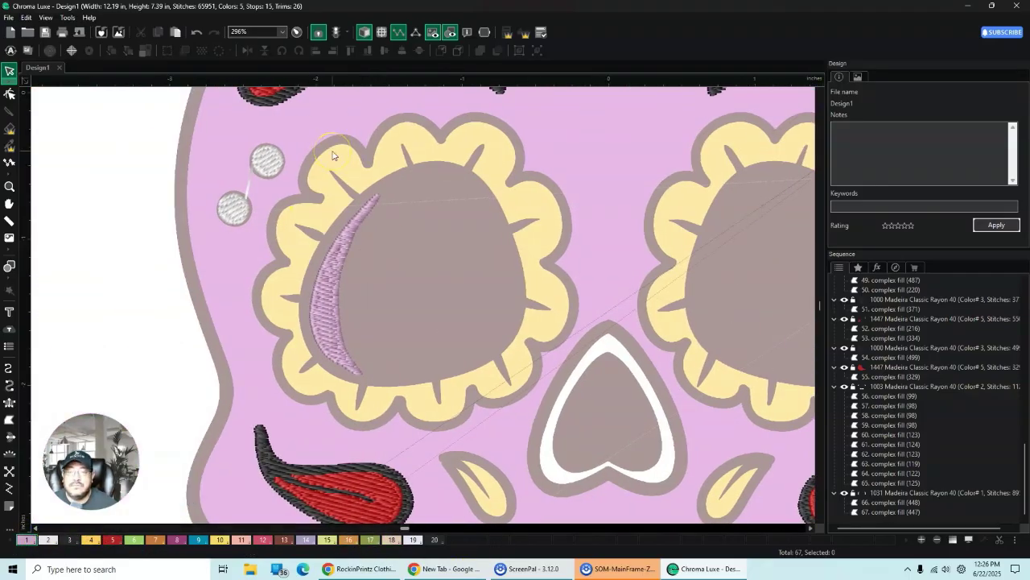
left_click(9, 419)
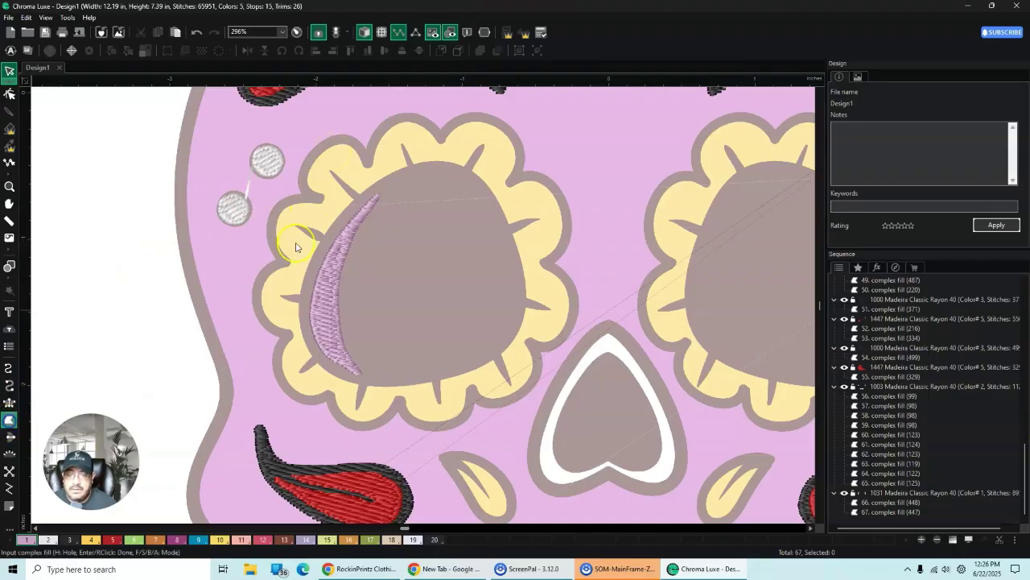
left_click(323, 195)
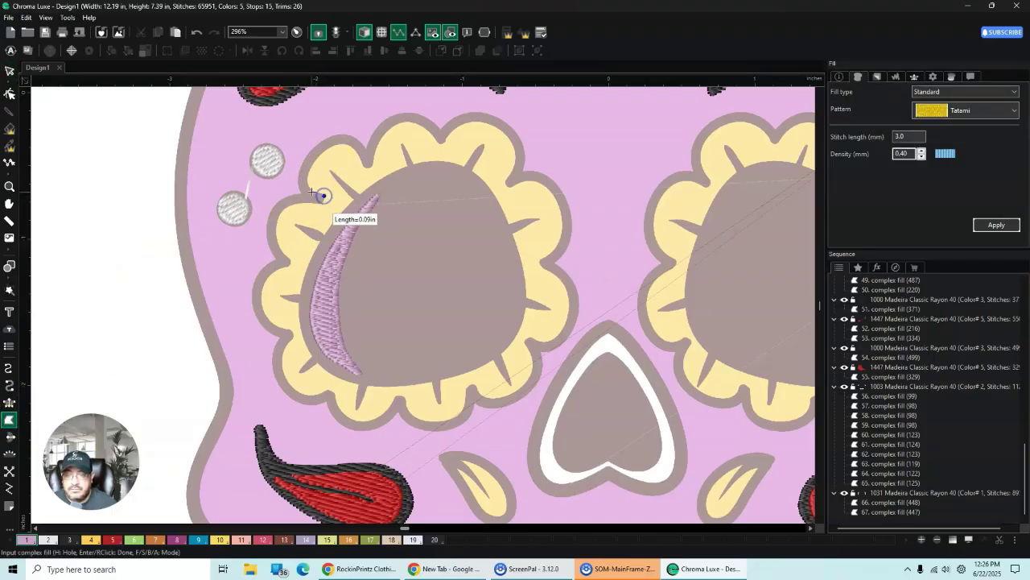
left_click(311, 188)
left_click(308, 178)
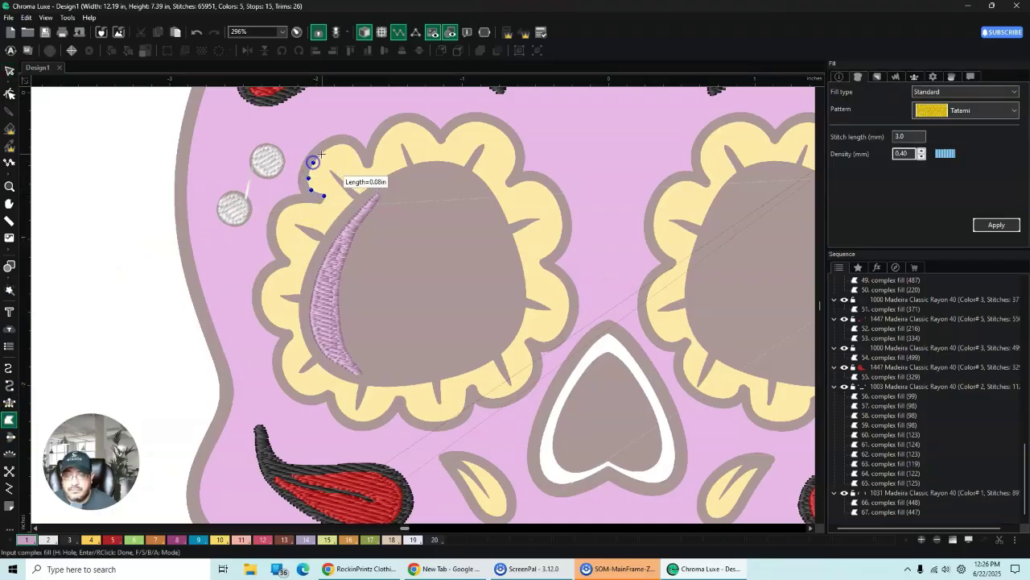
left_click(313, 163)
left_click(325, 151)
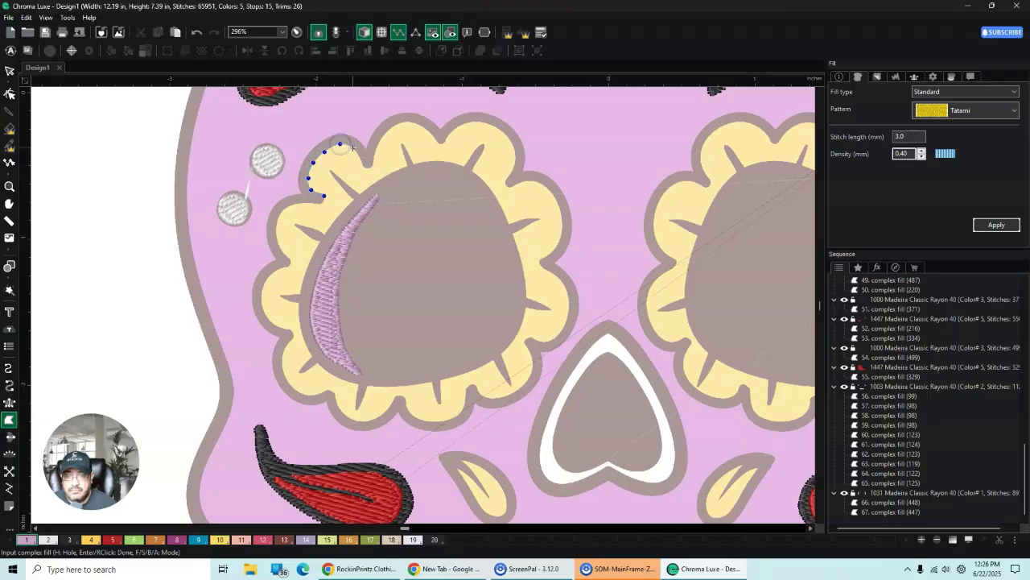
left_click(351, 146)
left_click(363, 162)
left_click(367, 166)
left_click(371, 168)
Step: Continue the complex fill outline along the outer edges of the two top petals around the left eye
left_click(376, 146)
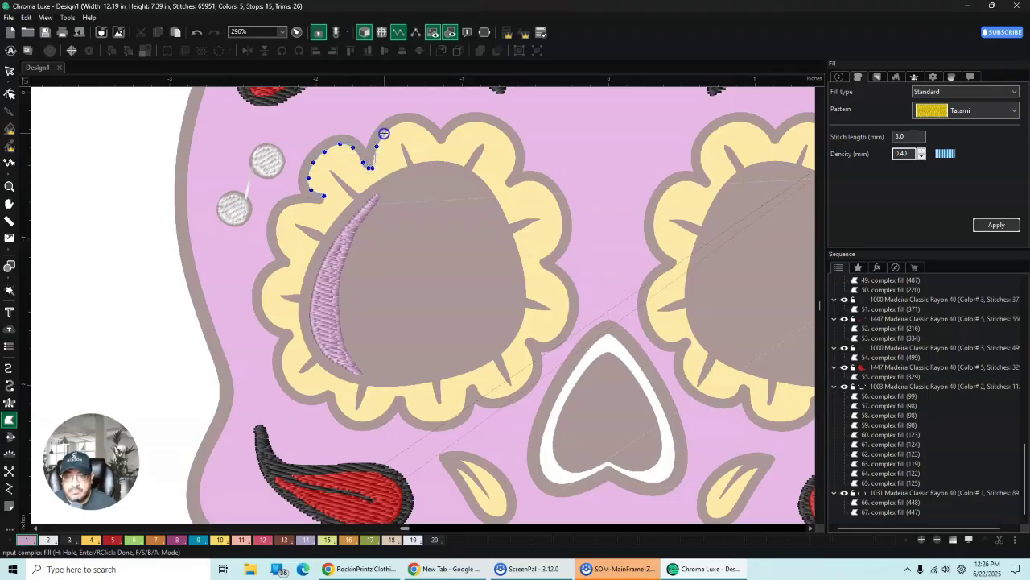
left_click(384, 134)
left_click(391, 129)
left_click(399, 125)
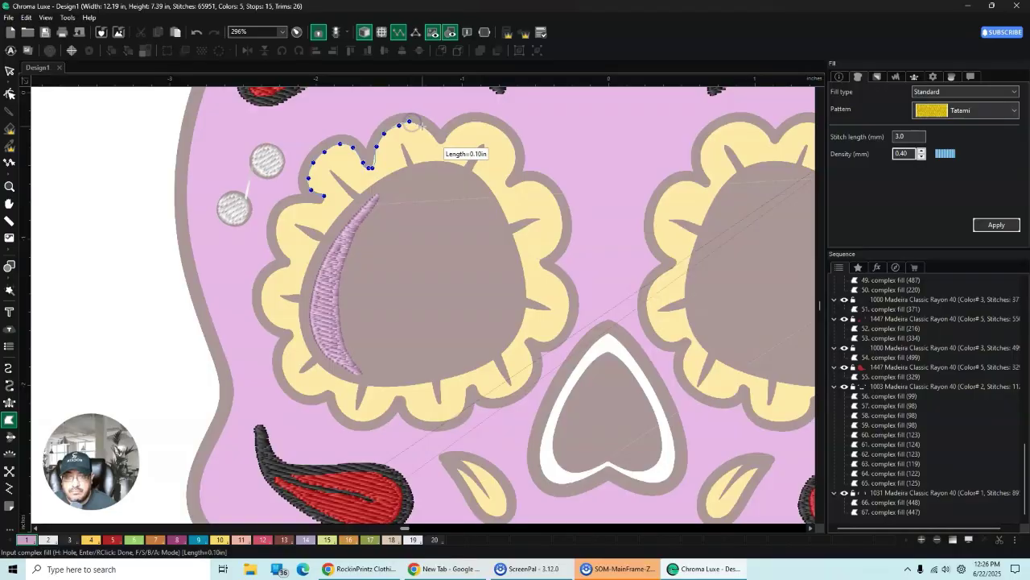
left_click(423, 129)
left_click(435, 136)
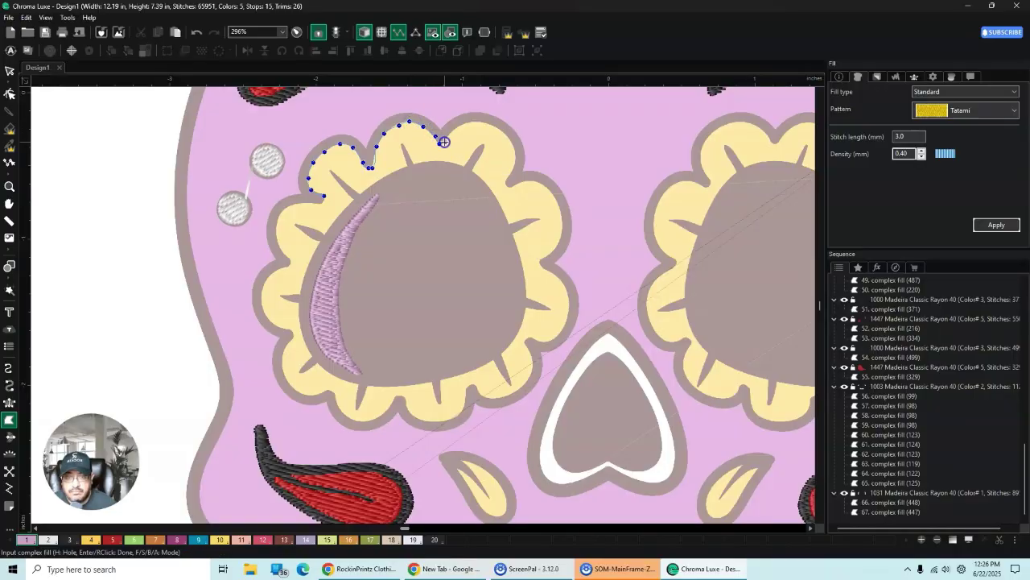
left_click(443, 141)
left_click(467, 123)
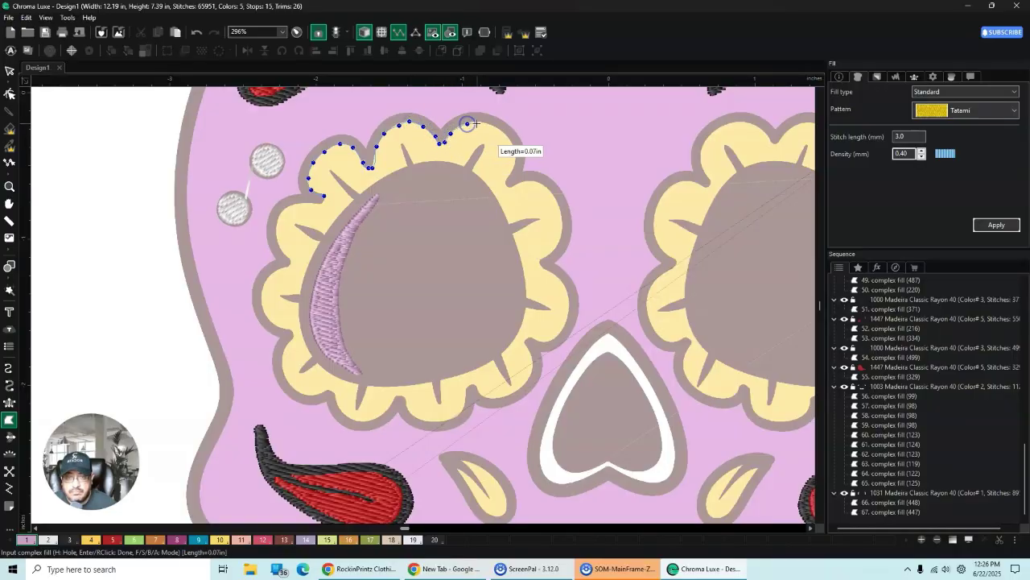
left_click(484, 123)
left_click(502, 131)
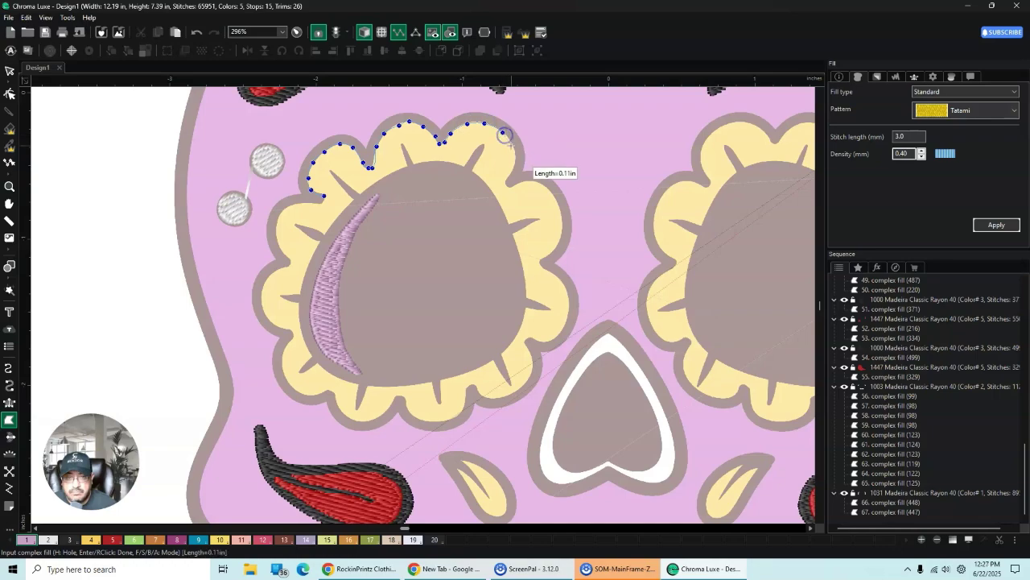
left_click(512, 150)
left_click(515, 161)
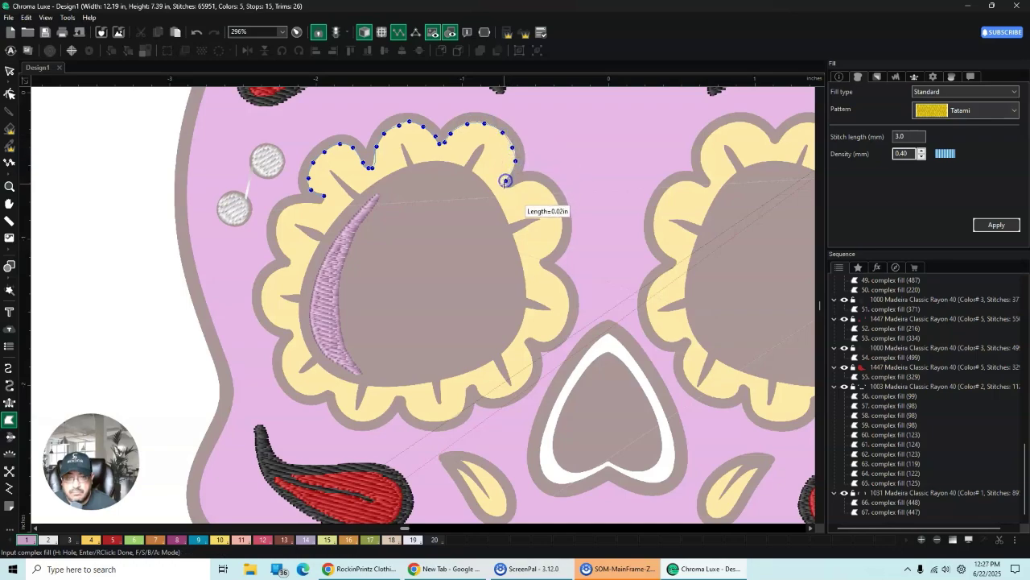
left_click(507, 186)
Step: Extend the fill outline down the outer edges of the left eye's two petals on the side facing the nose
left_click(516, 184)
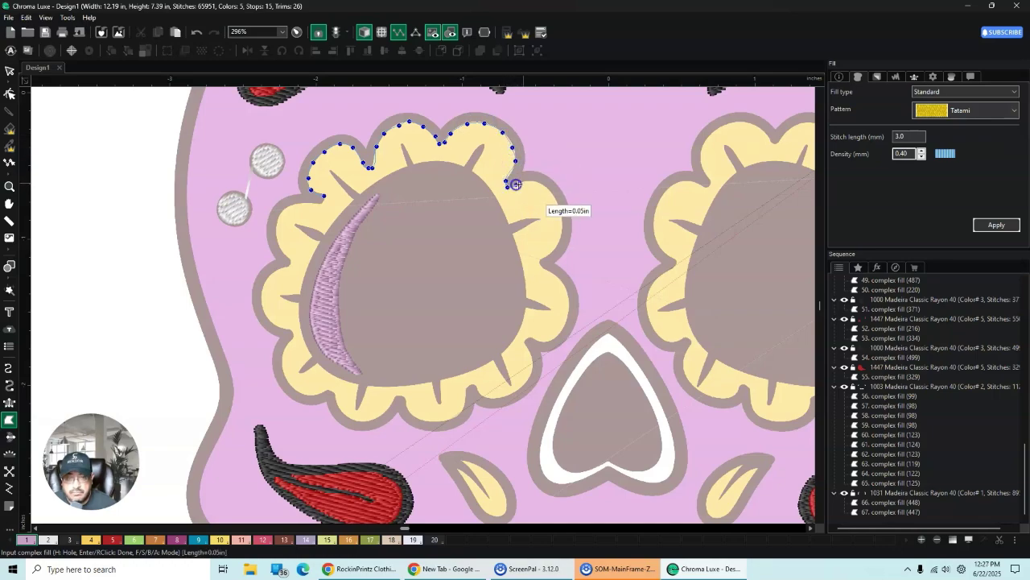
left_click(527, 182)
left_click(537, 182)
left_click(547, 187)
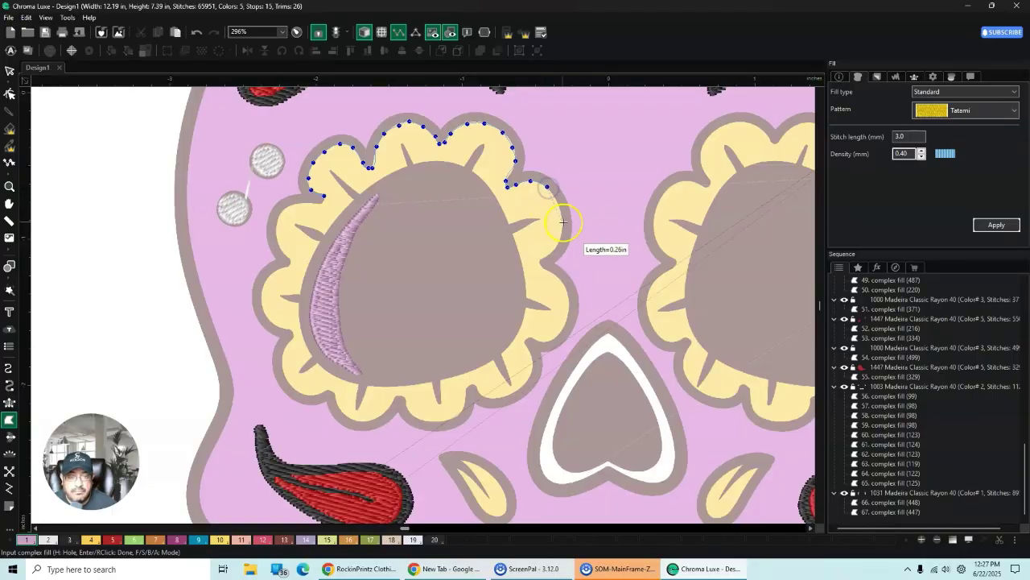
left_click(563, 223)
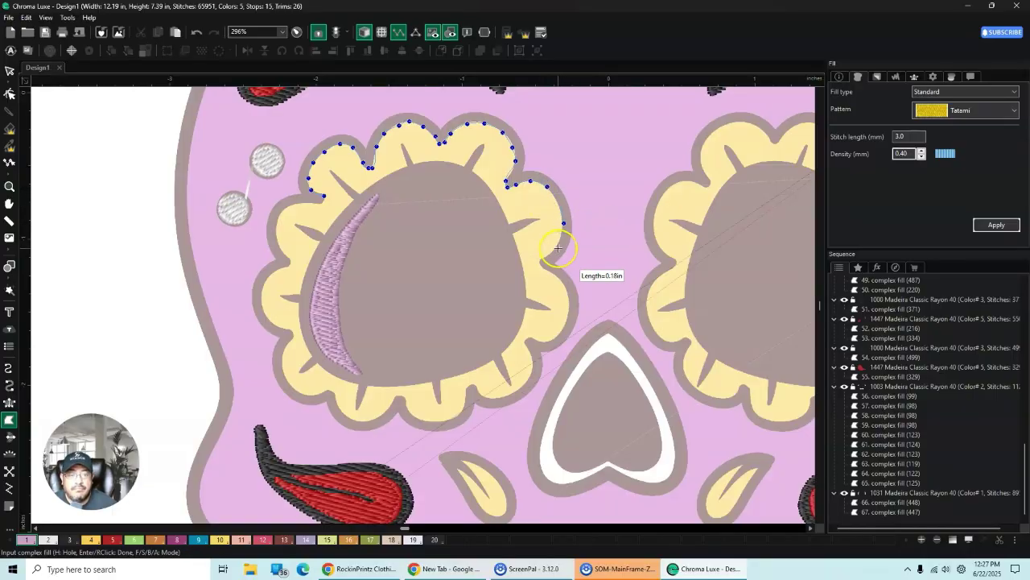
left_click(558, 249)
left_click(541, 265)
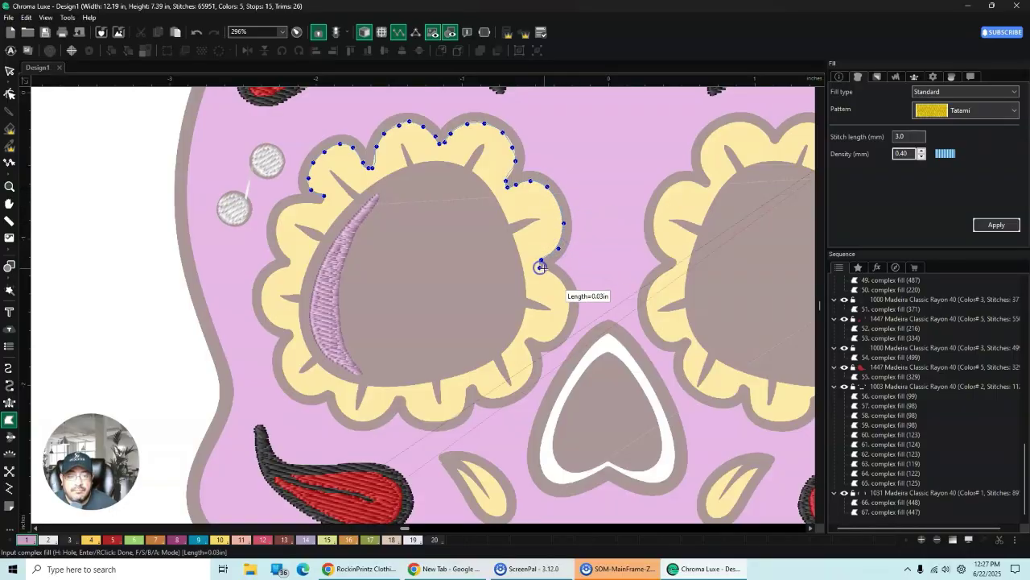
left_click(551, 272)
left_click(567, 289)
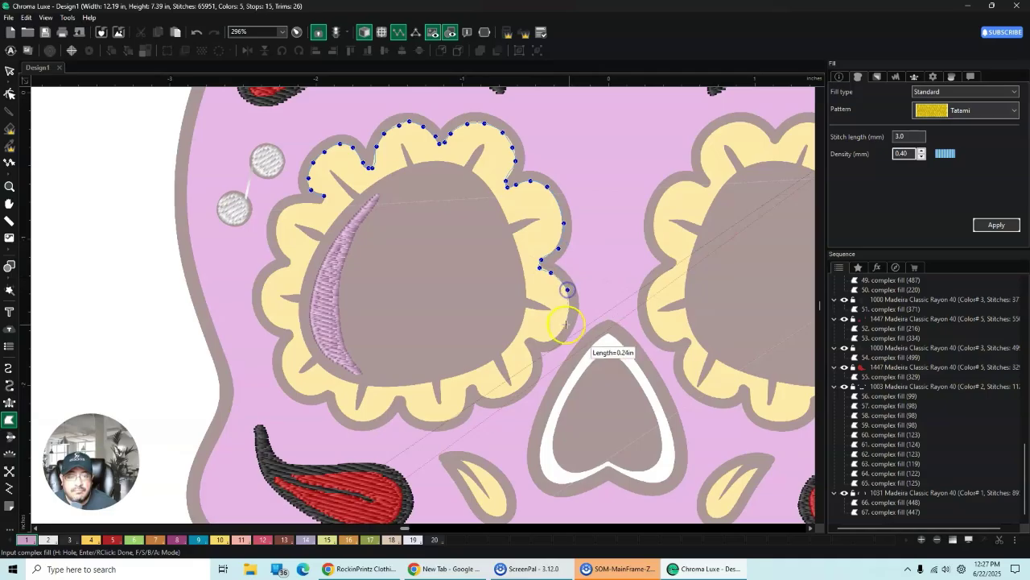
left_click(567, 323)
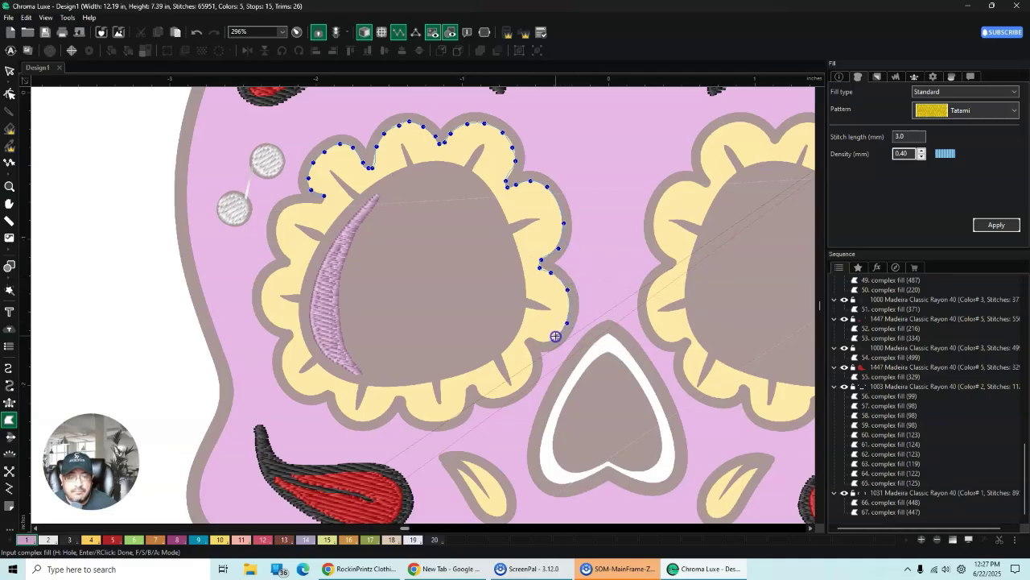
left_click(555, 336)
left_click(541, 342)
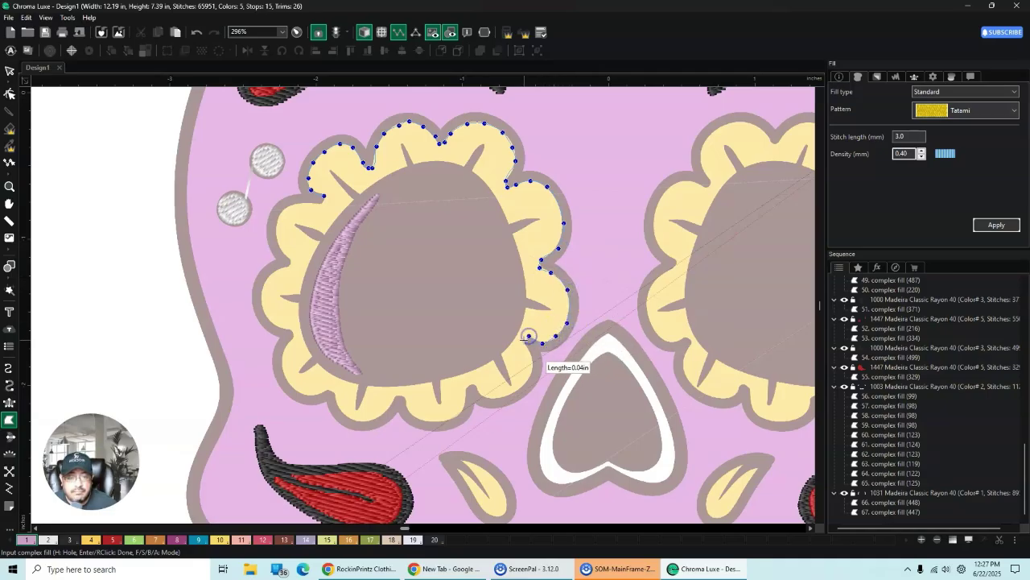
Step: Trace the fill outline around the left eye's lower-right petal and the neighbouring bottom petal
left_click(531, 355)
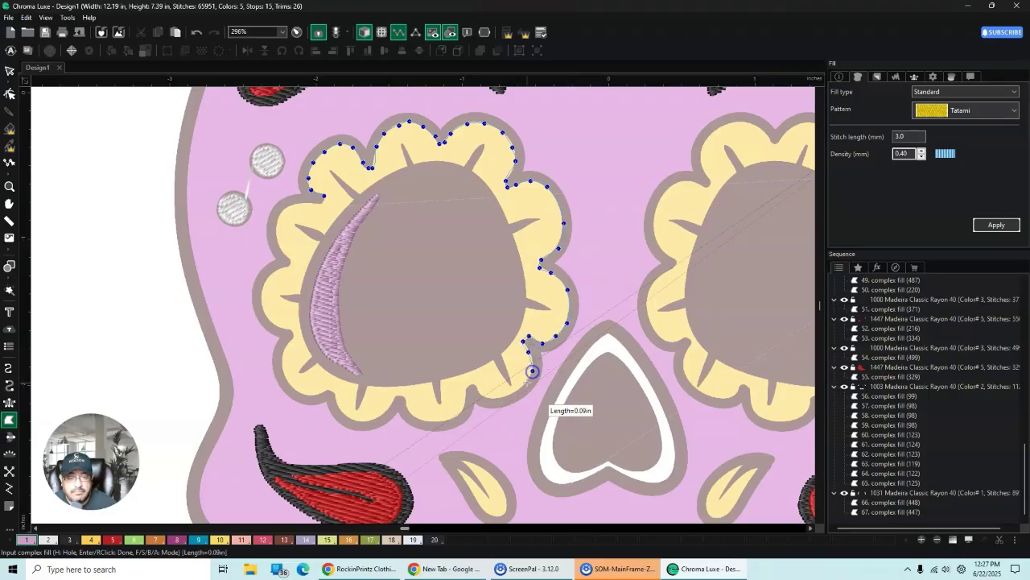
left_click(532, 370)
left_click(500, 396)
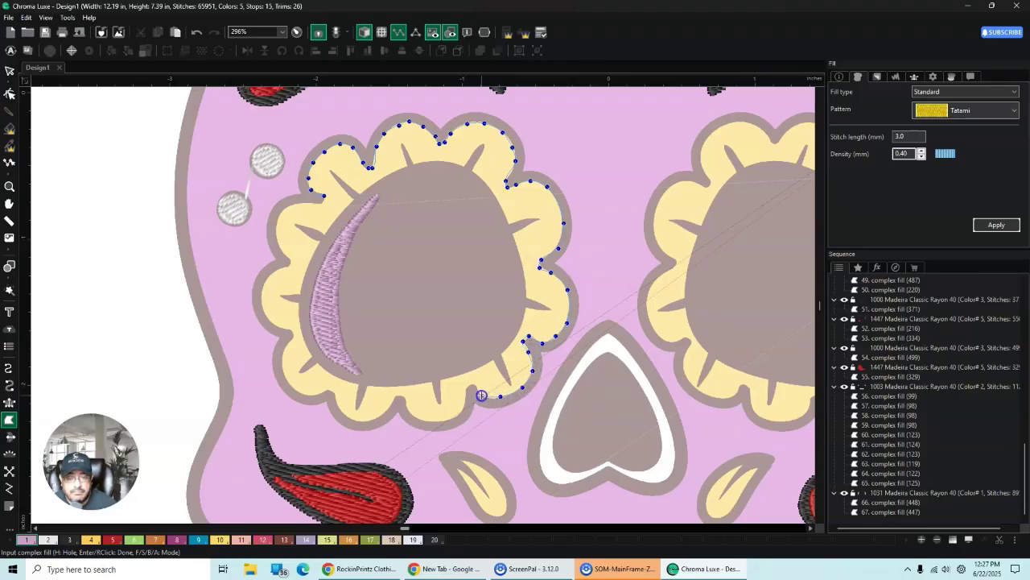
left_click(467, 391)
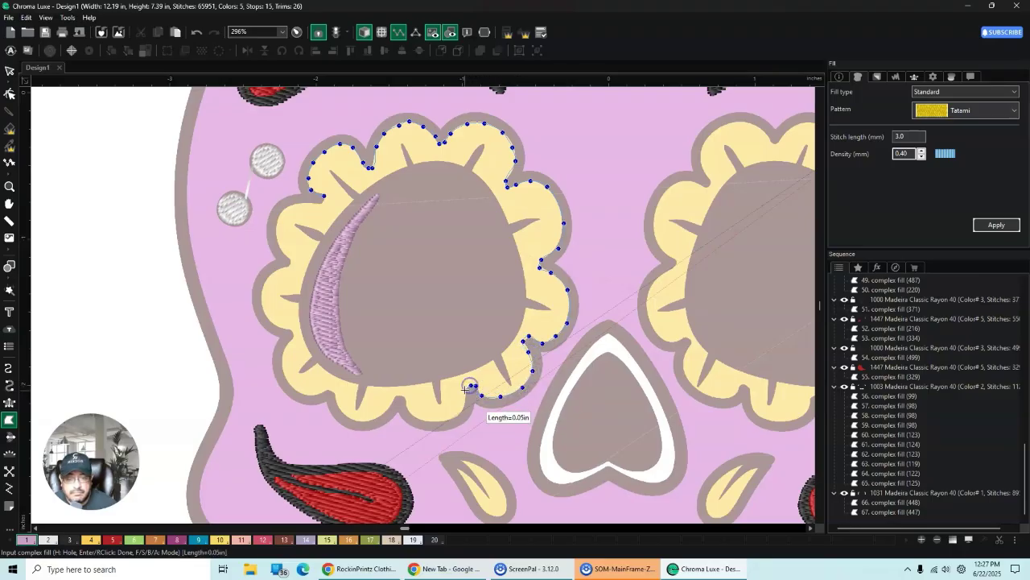
left_click(462, 407)
left_click(439, 421)
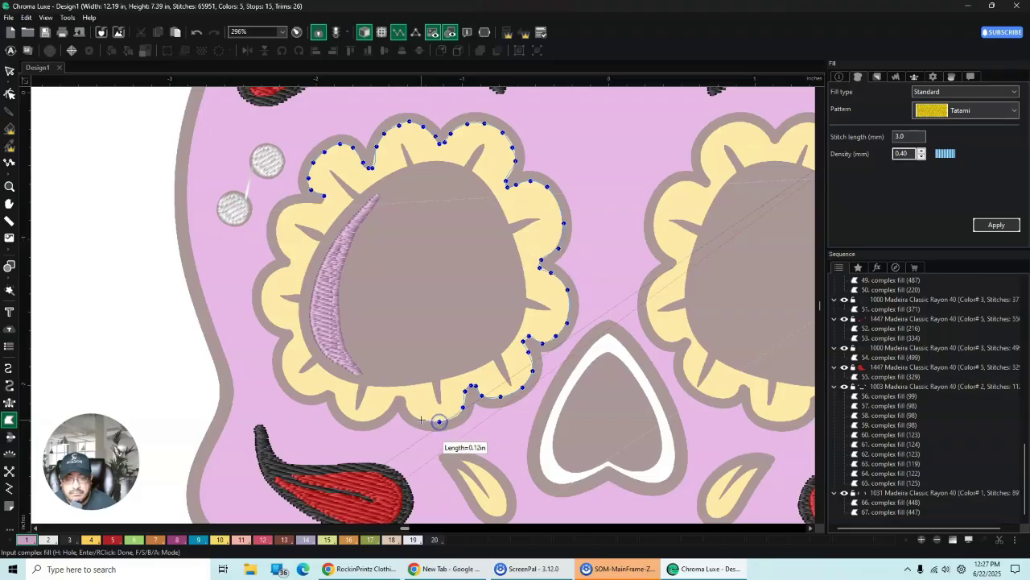
left_click(421, 419)
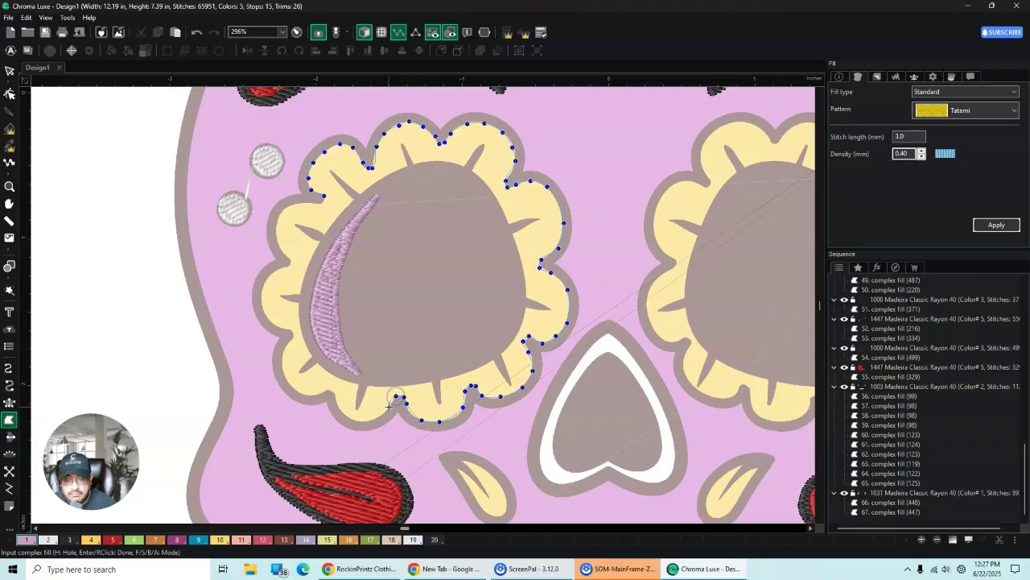
Step: Carry the fill outline around the bottom-left petal and the lower-left petal of the left eye
left_click(389, 408)
left_click(375, 417)
left_click(355, 419)
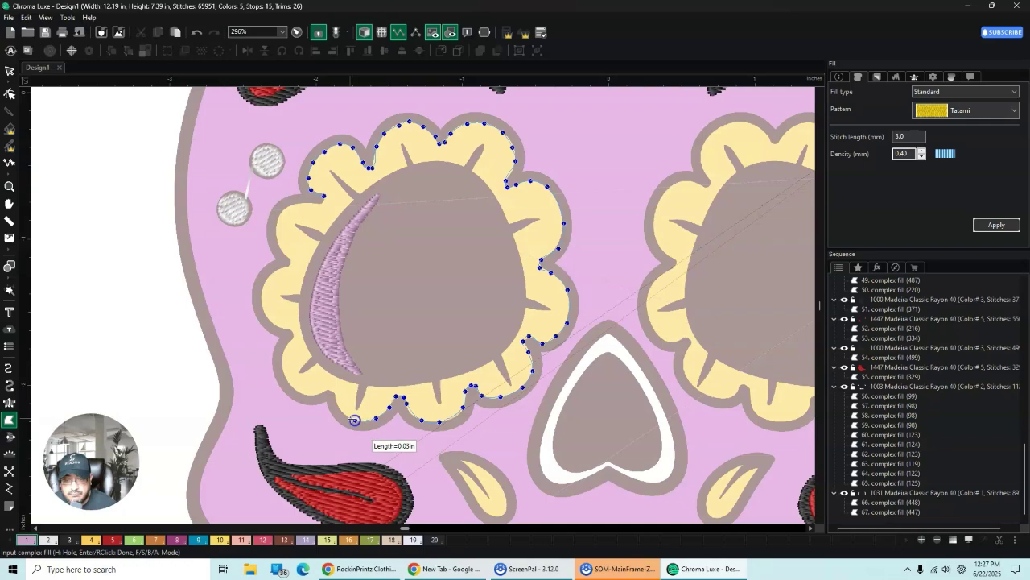
left_click(335, 398)
left_click(332, 391)
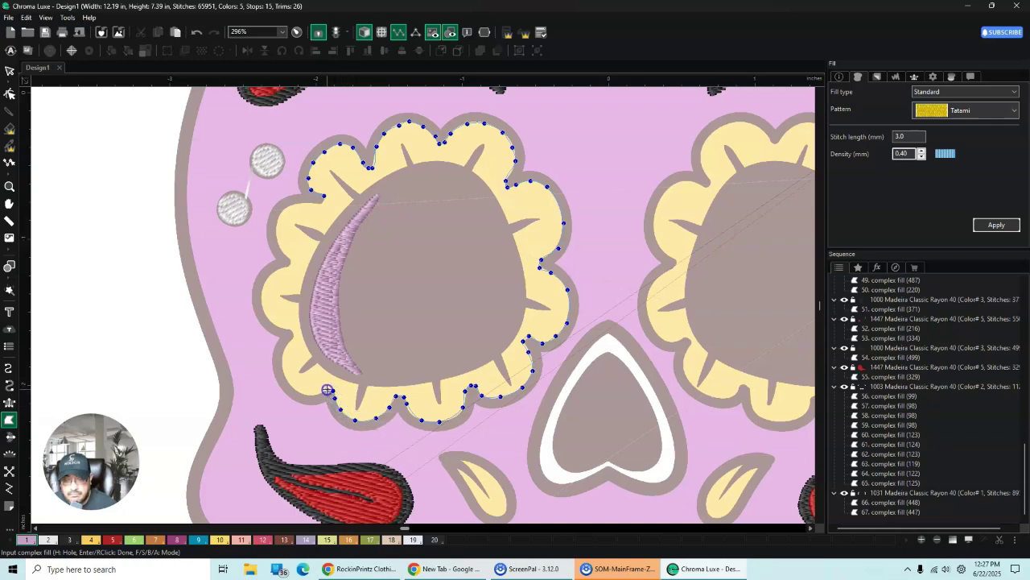
left_click(326, 391)
left_click(317, 392)
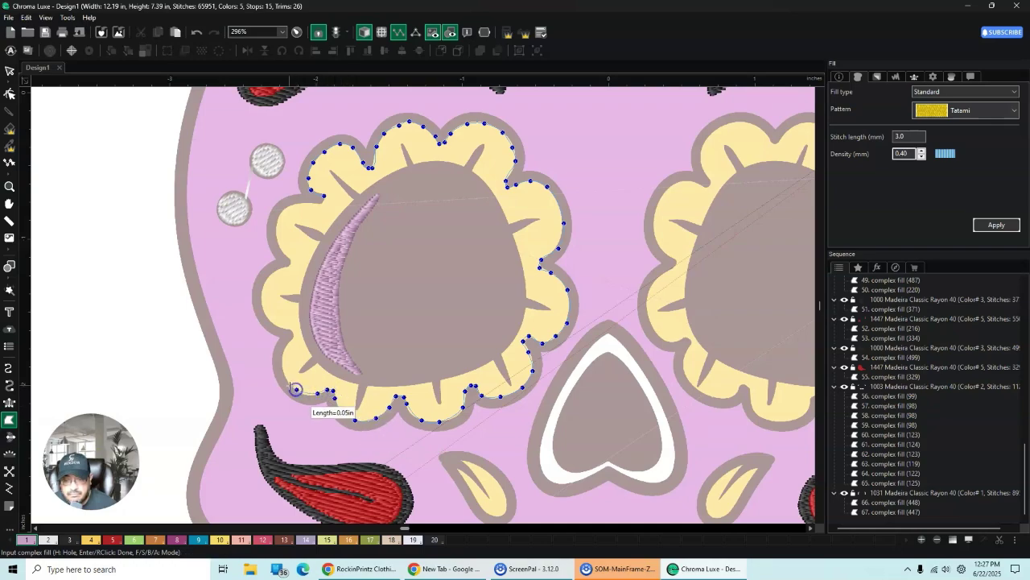
left_click(295, 389)
left_click(287, 378)
left_click(283, 355)
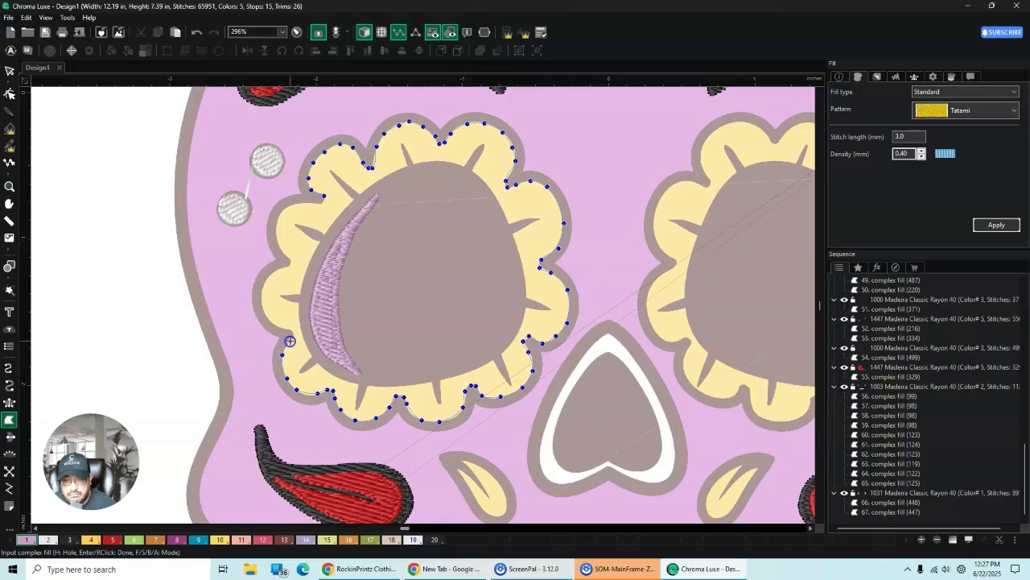
left_click(291, 336)
Step: Trace the two remaining petals on the left eye's outer side back to the start point and complete the fill
left_click(266, 316)
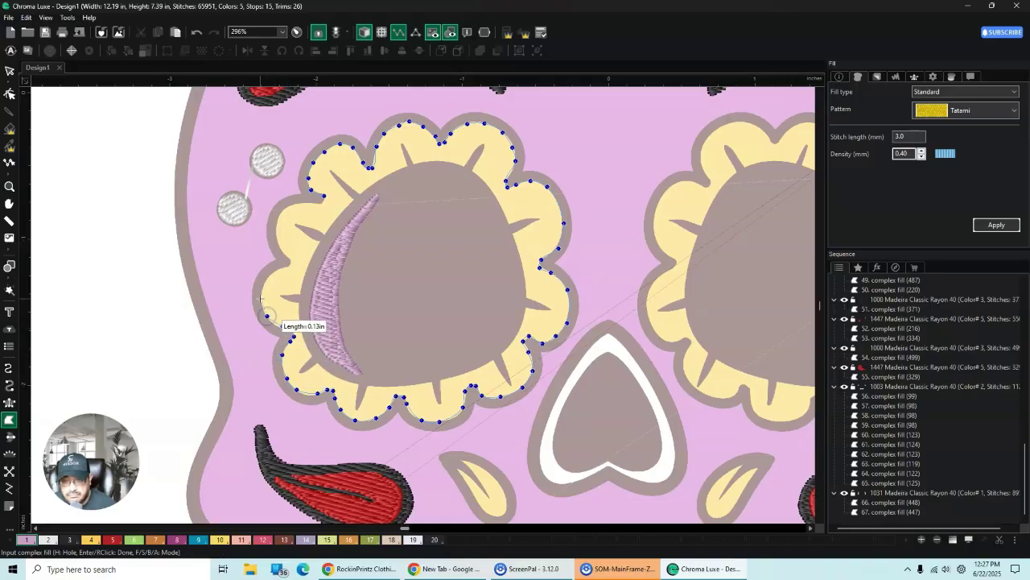
left_click(261, 299)
left_click(277, 271)
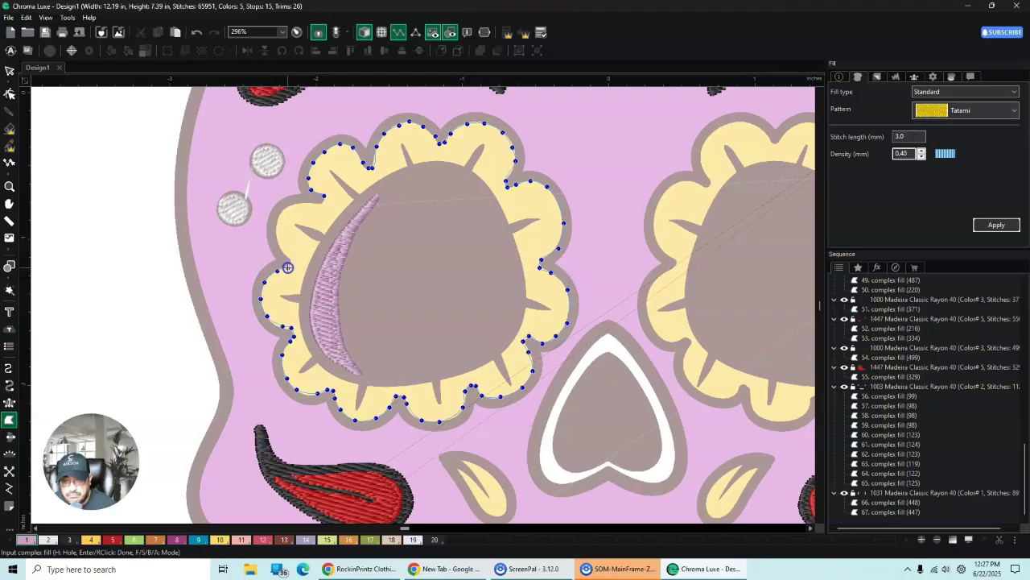
left_click(277, 245)
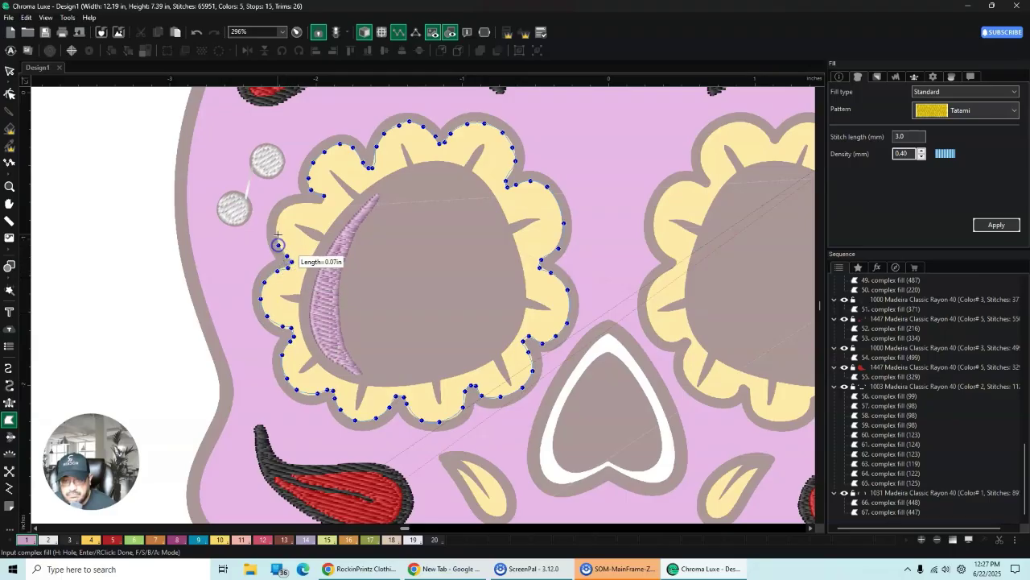
left_click(280, 213)
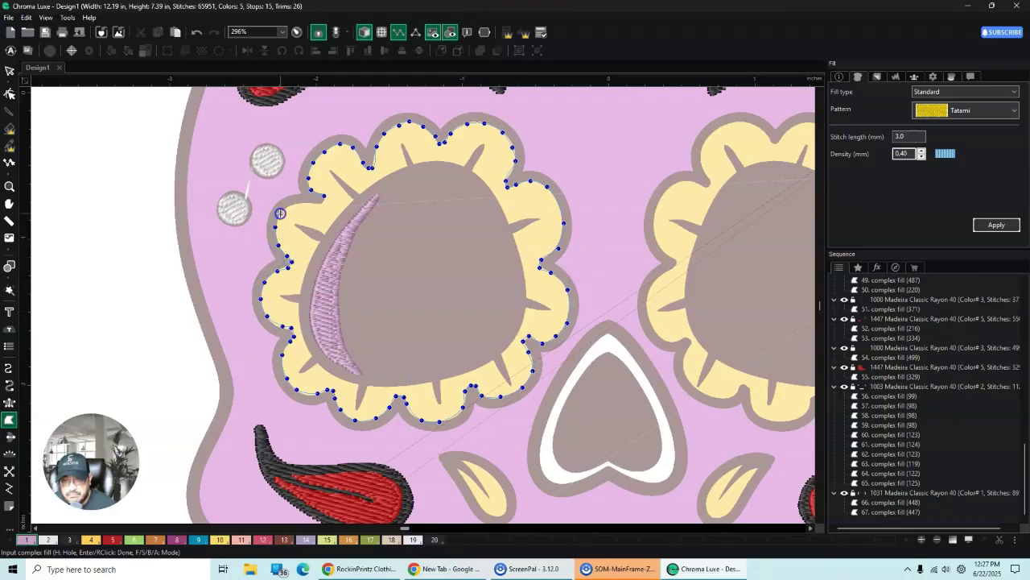
left_click(315, 202)
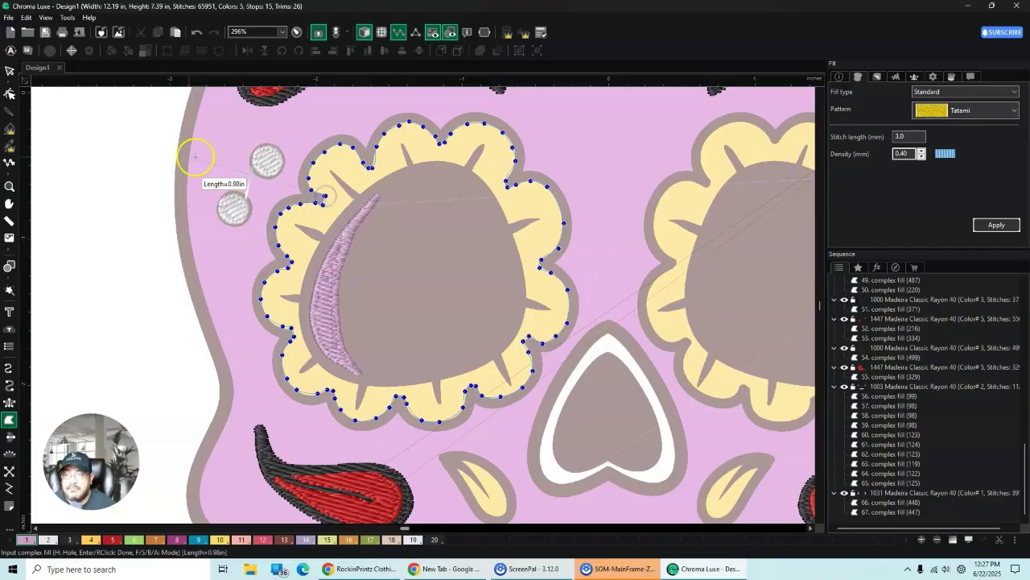
left_click(9, 70)
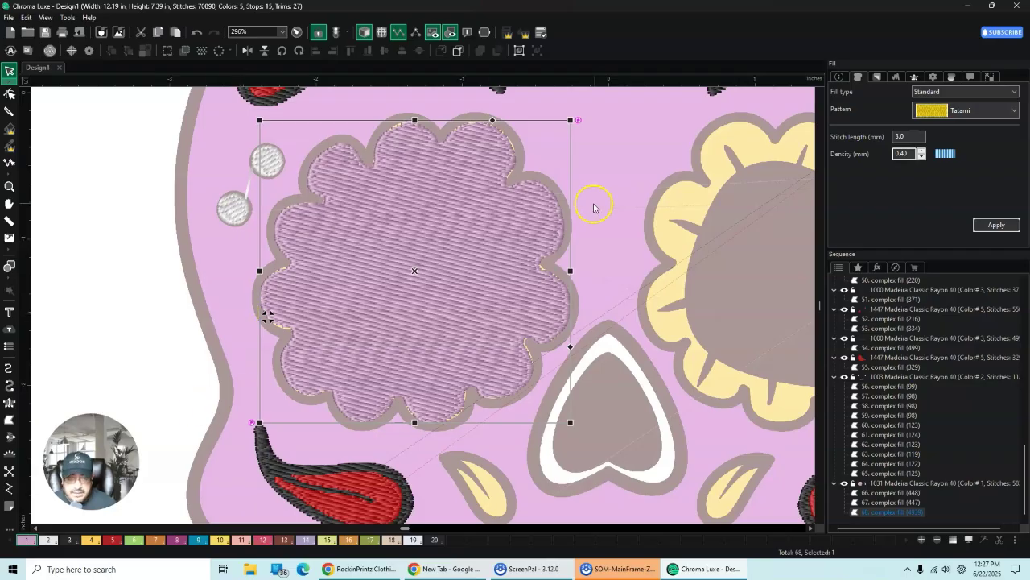
Step: Set the left eye's petal fill to color 4 and order it first in the stitch sequence, then deselect it
left_click(971, 76)
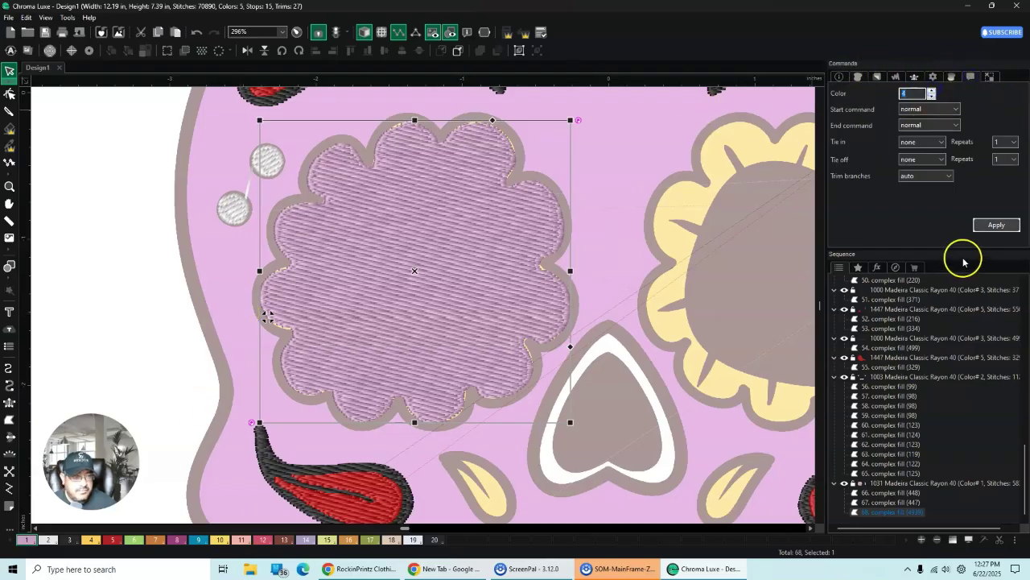
left_click(978, 226)
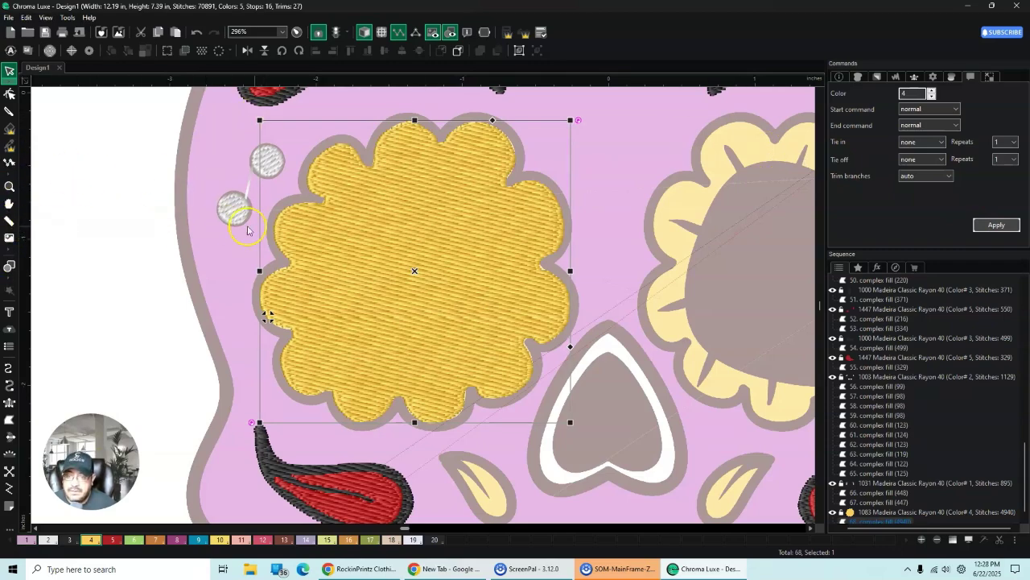
right_click(411, 184)
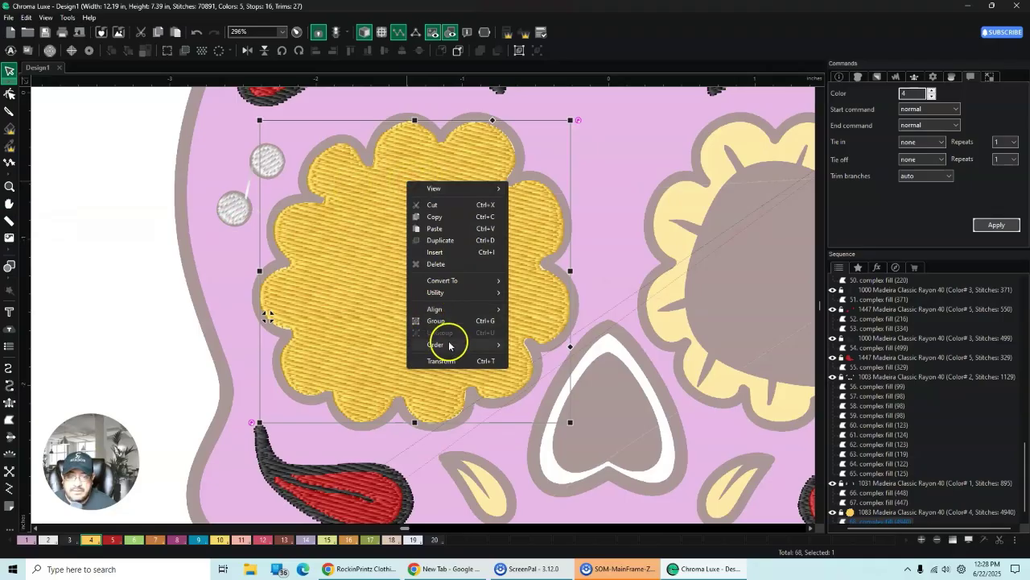
mouse_move(451, 342)
left_click(555, 347)
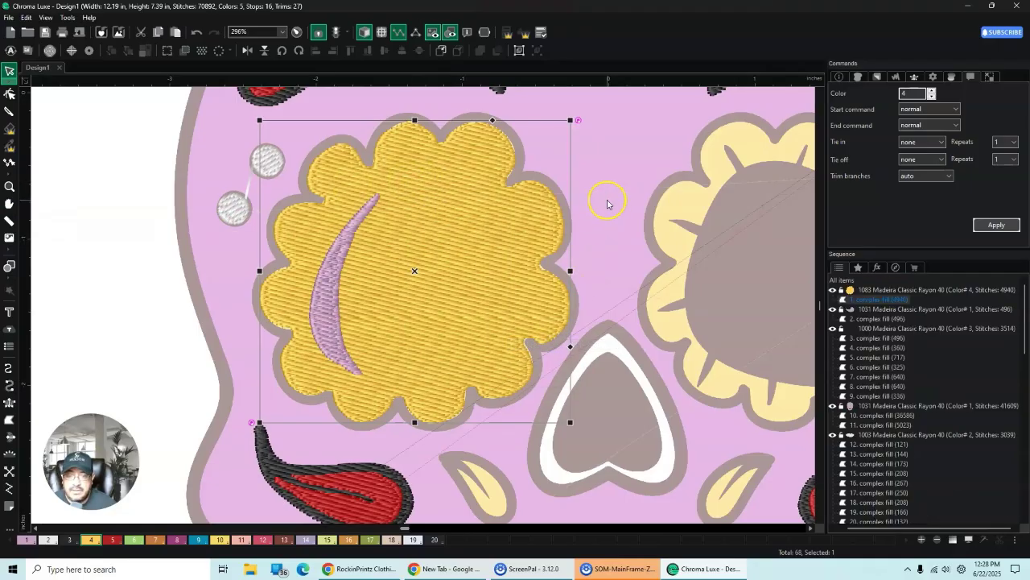
left_click(607, 201)
Step: Select the left eye's crescent and yellow petal fills together and move them onto the blank area left of the skull
scroll(433, 265, "down", 3)
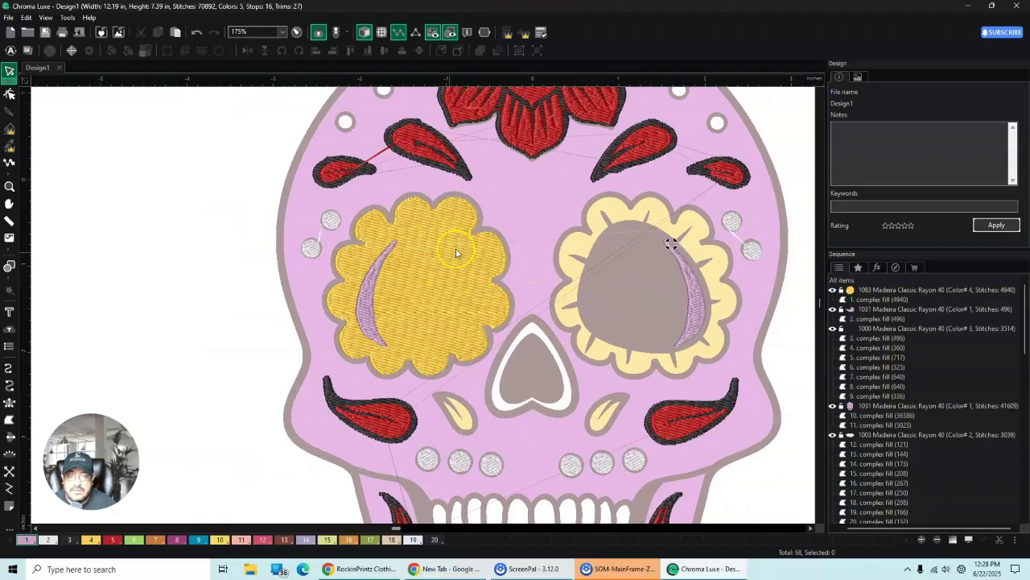
left_click(370, 303)
left_click(468, 301, "ctrl")
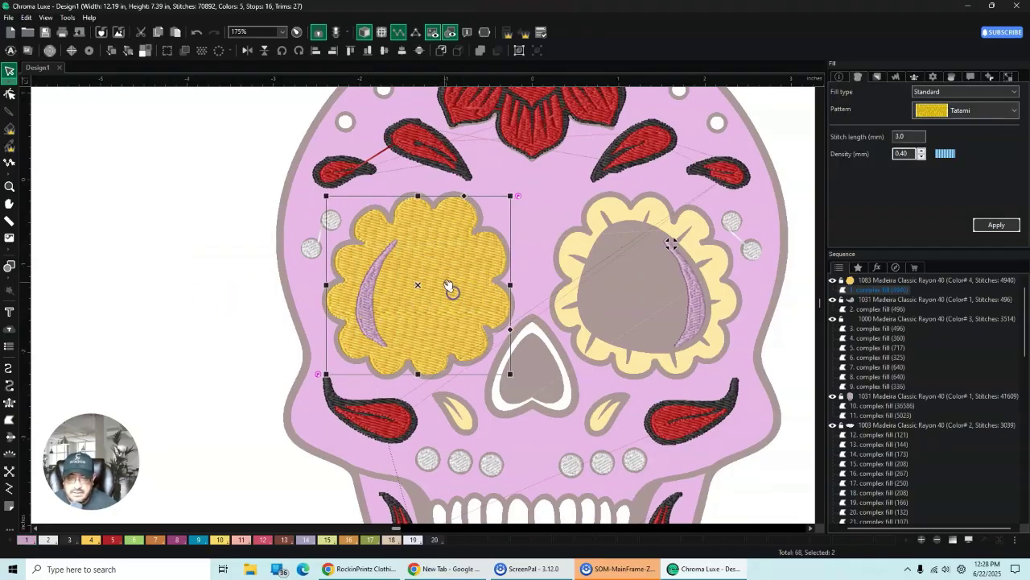
left_click_drag(453, 288, 193, 299)
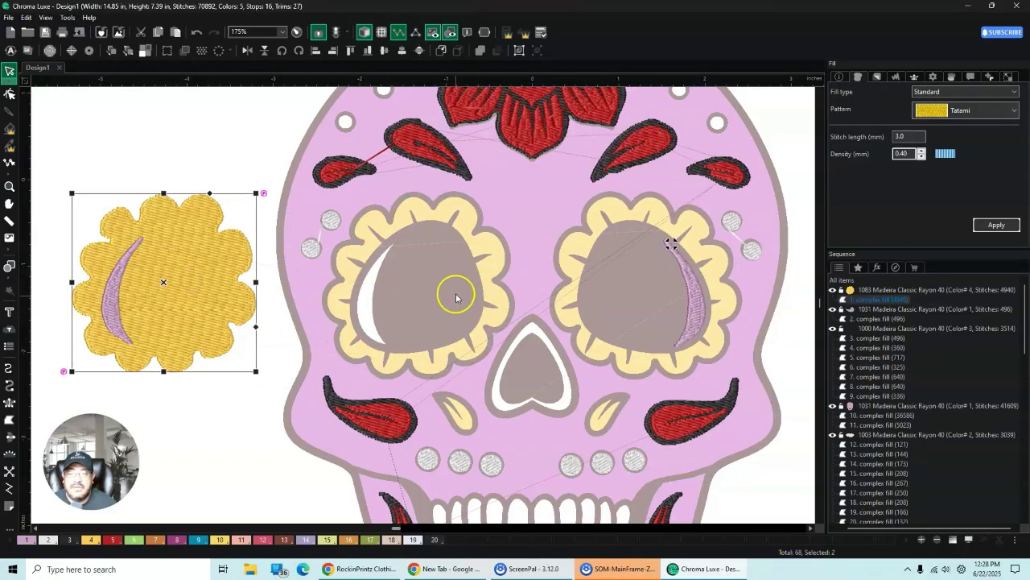
Step: Start a complex fill for the left eye socket, tracing its lower-left spike and the outer edge up to the tip of the next spike
scroll(464, 319, "up", 3)
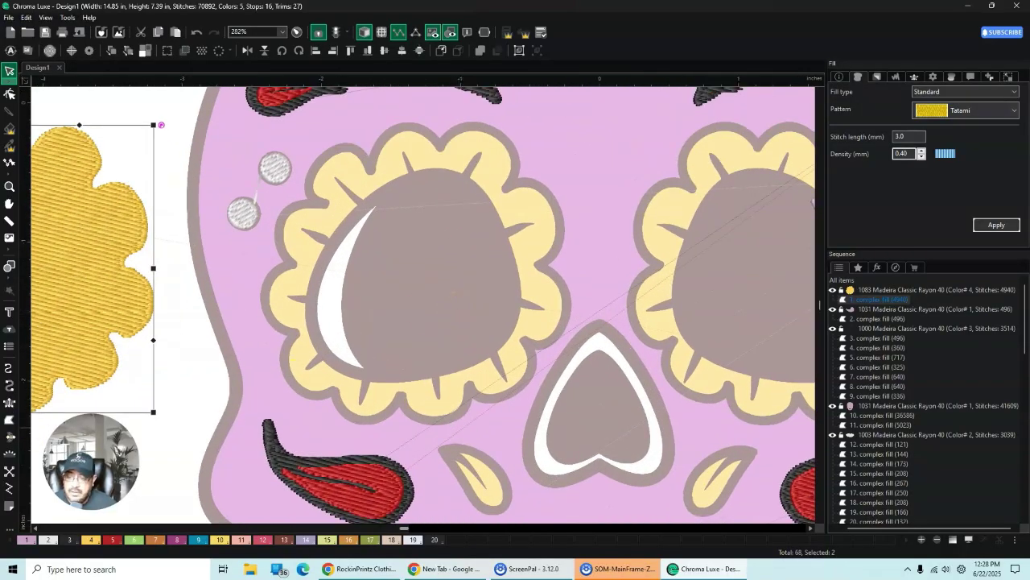
left_click(11, 419)
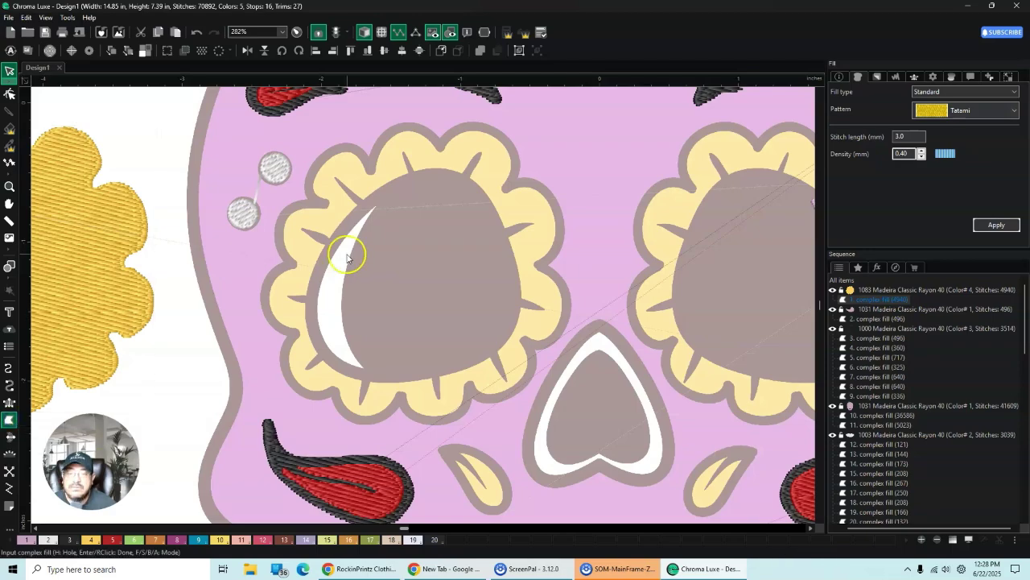
scroll(413, 219, "up", 3)
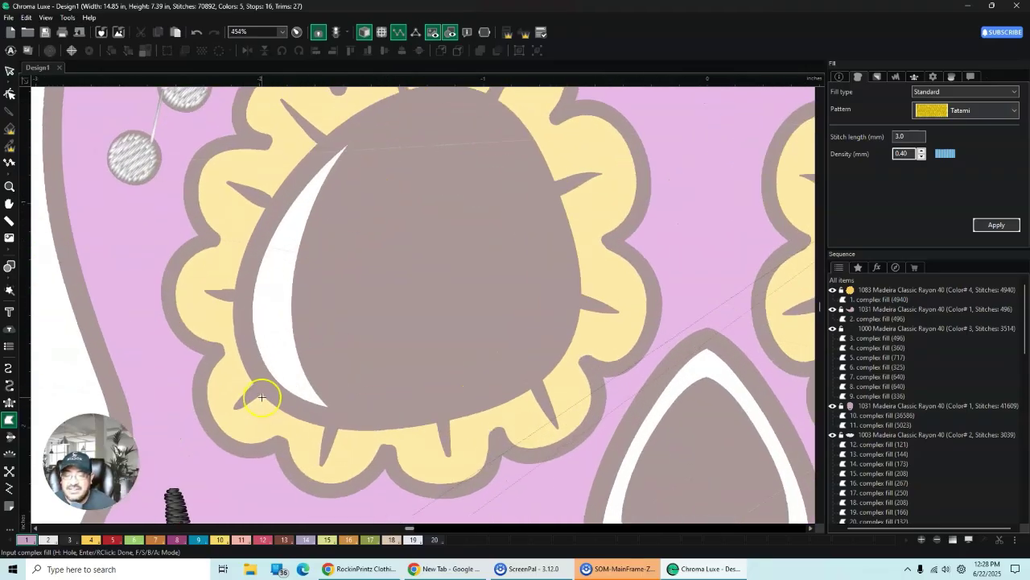
left_click(261, 391)
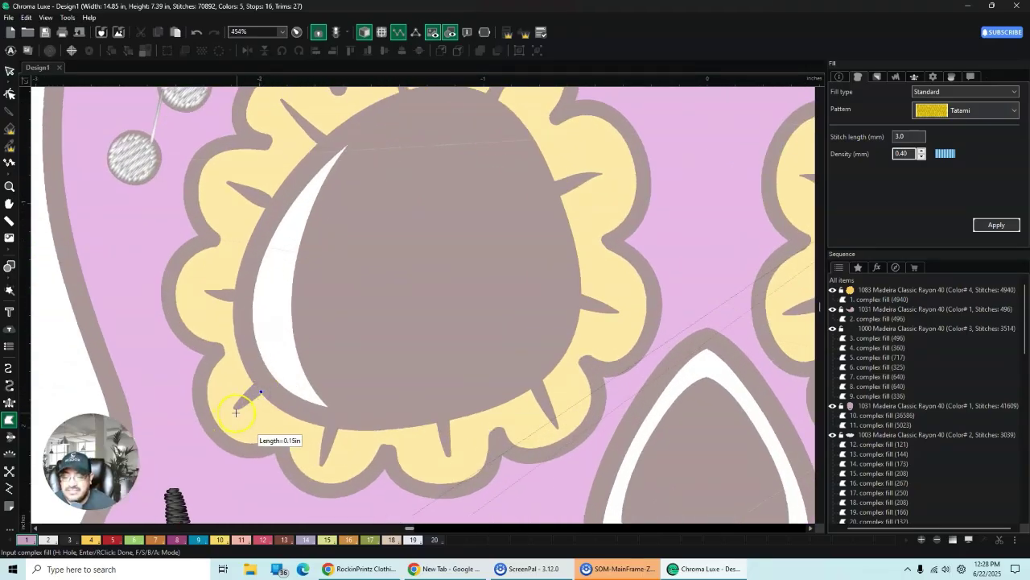
left_click(239, 408)
left_click(255, 384)
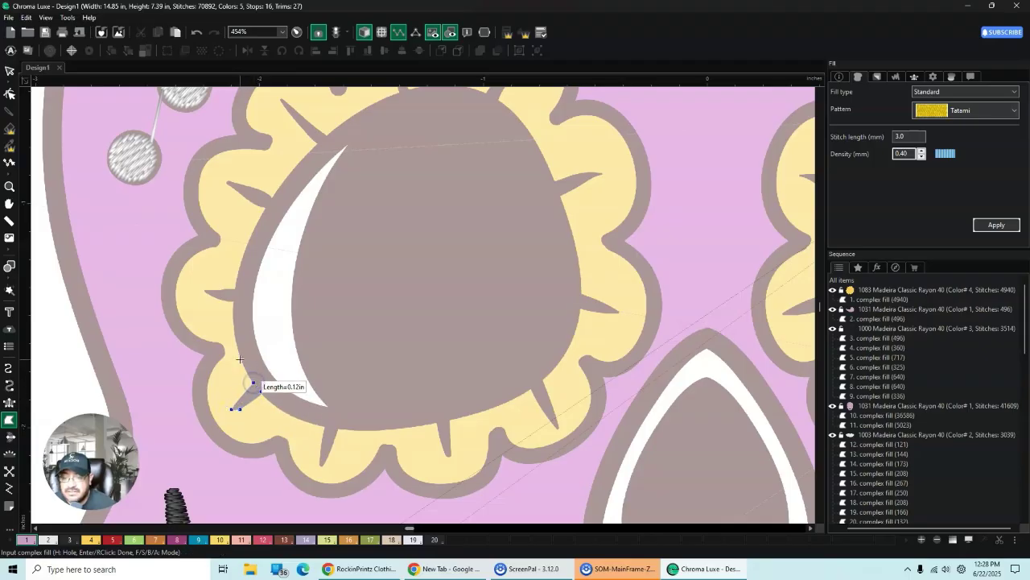
left_click(240, 358)
left_click(235, 336)
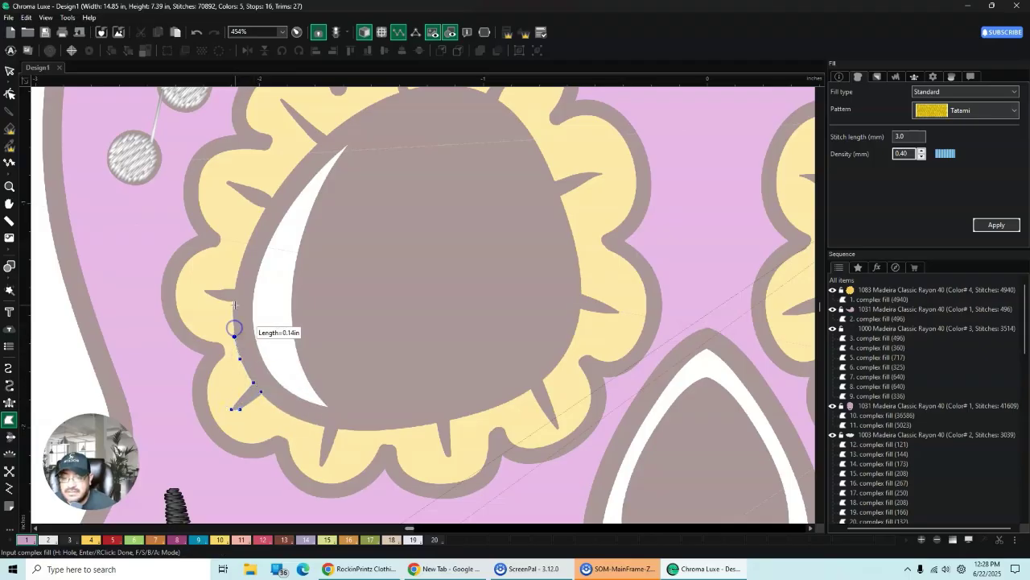
left_click(233, 302)
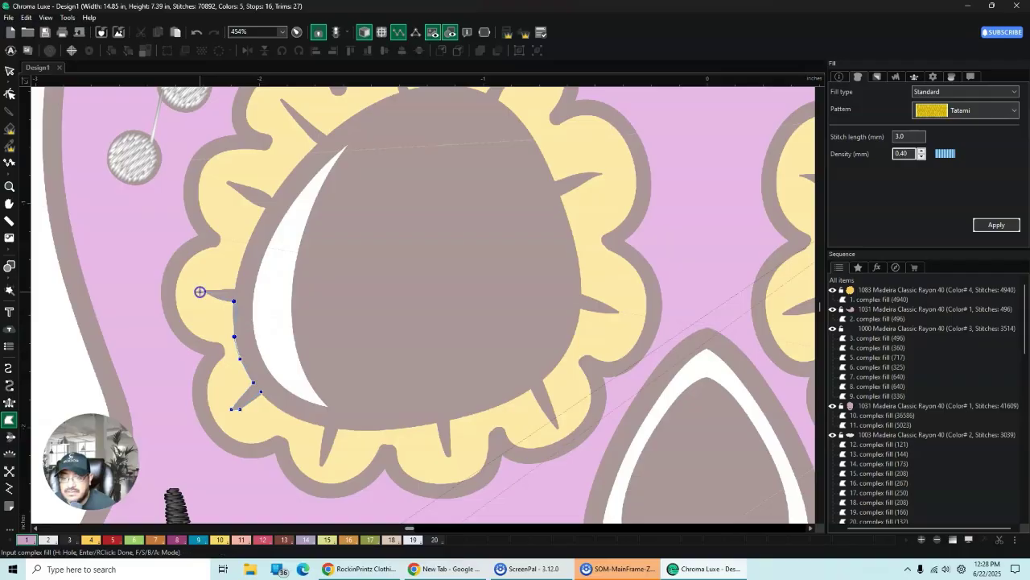
left_click(199, 292)
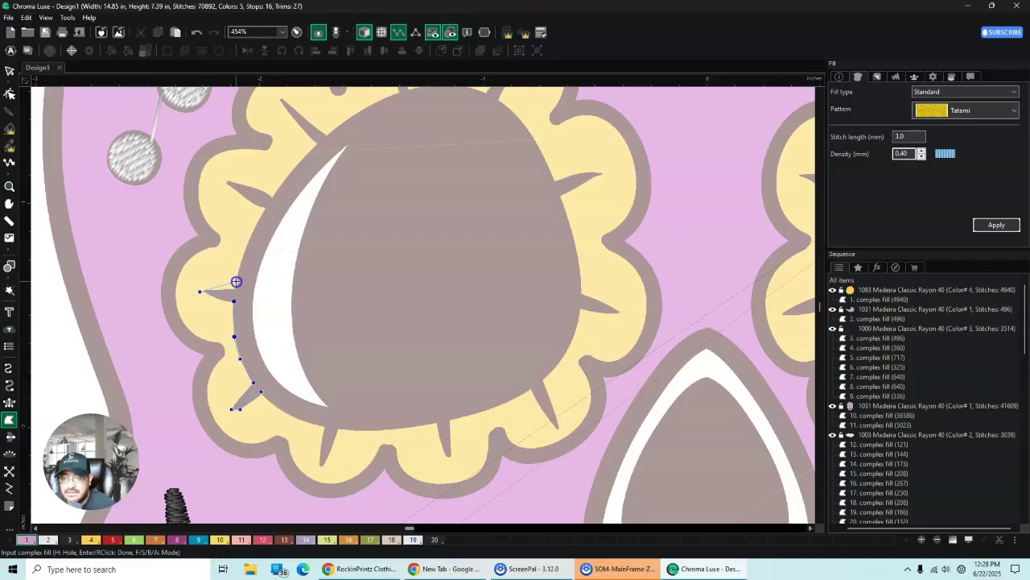
Step: Carry the socket fill outline up the upper-left edge, around the two upper-left spikes and the top-left spike
left_click(247, 253)
left_click(251, 233)
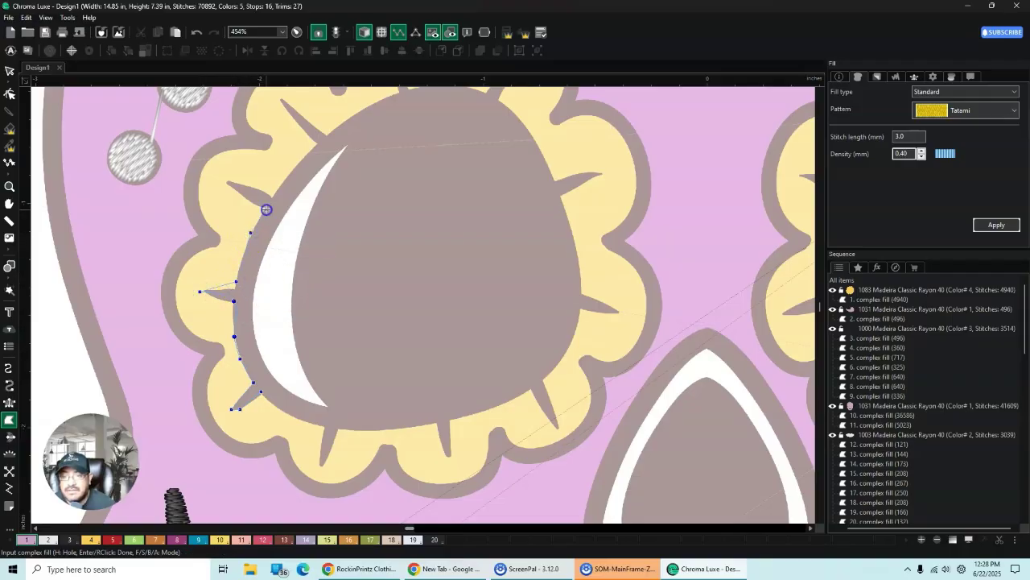
left_click(267, 209)
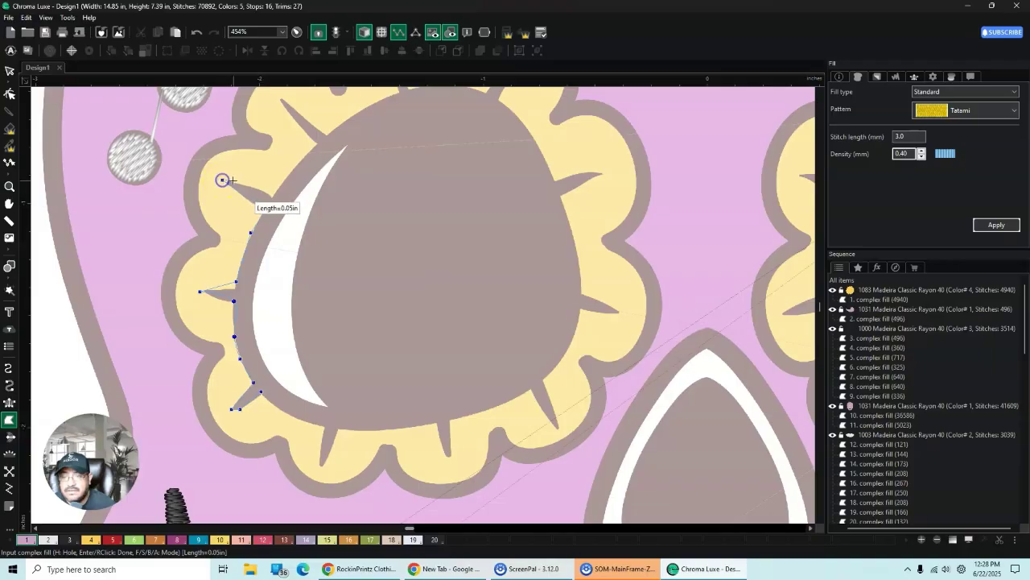
left_click(276, 189)
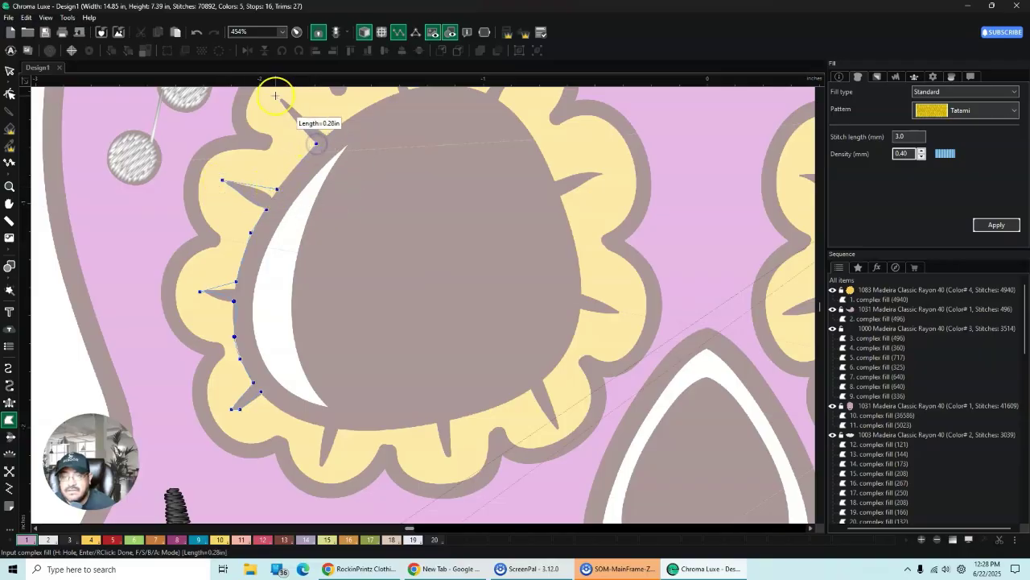
left_click(335, 128)
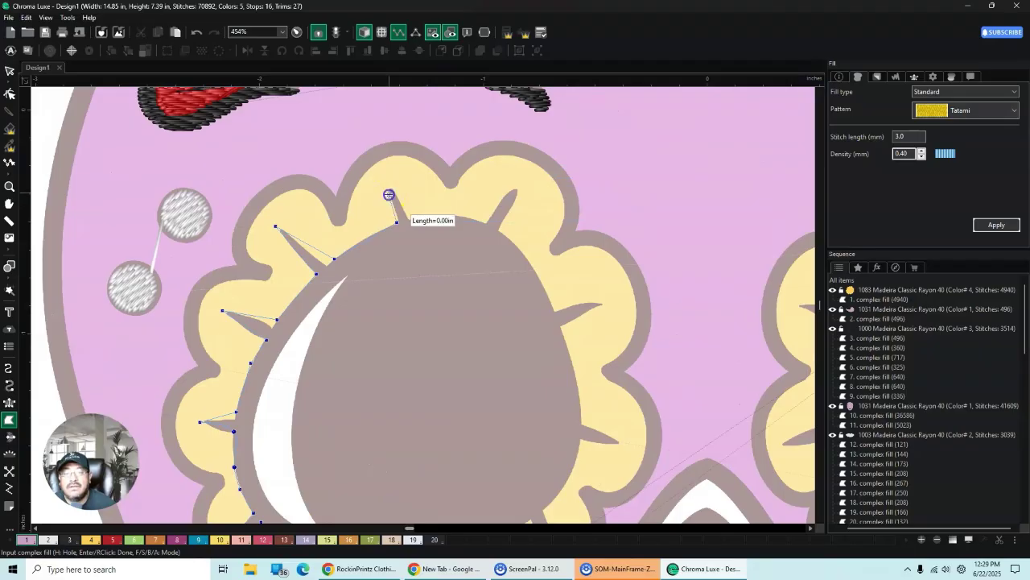
left_click(390, 181)
left_click(409, 219)
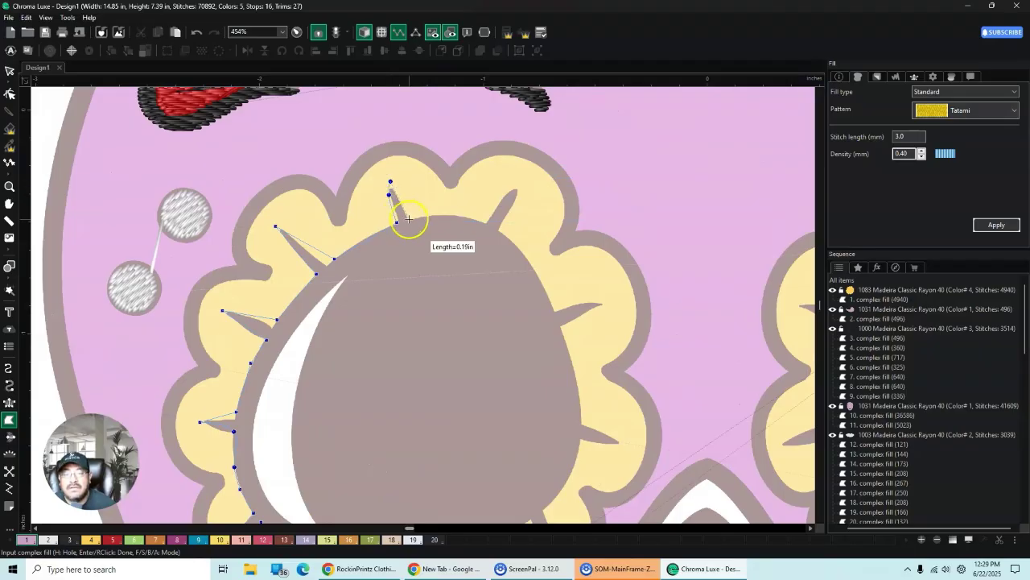
Step: Continue the socket fill outline across the top edge and around the top-right spike
left_click(455, 216)
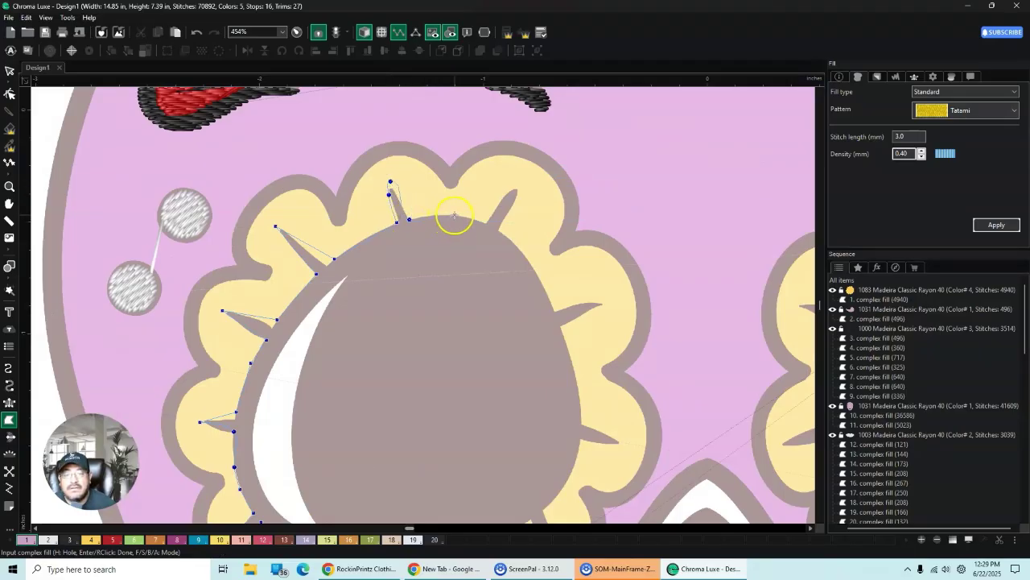
left_click(476, 221)
left_click(487, 224)
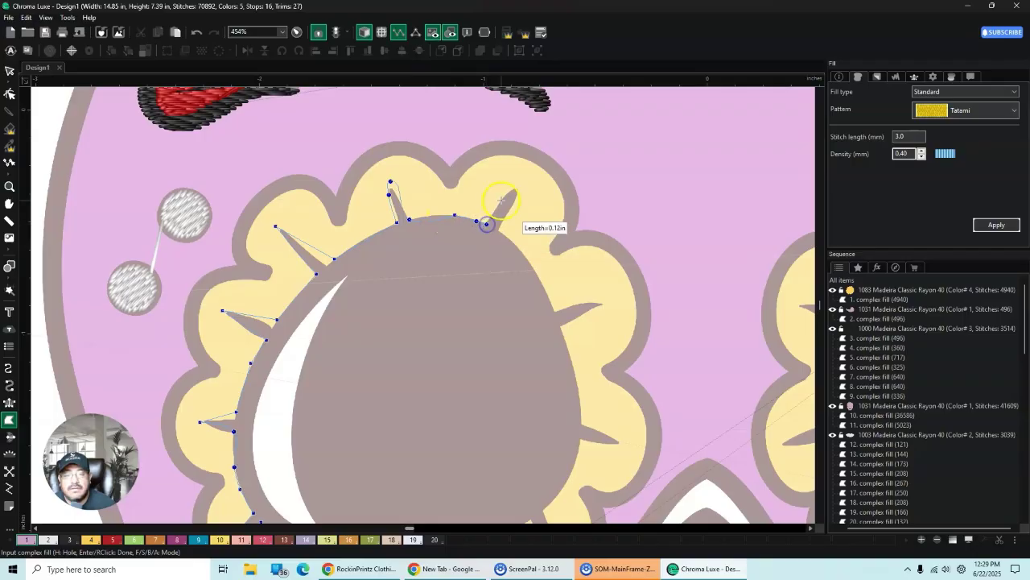
left_click(501, 200)
left_click(518, 189)
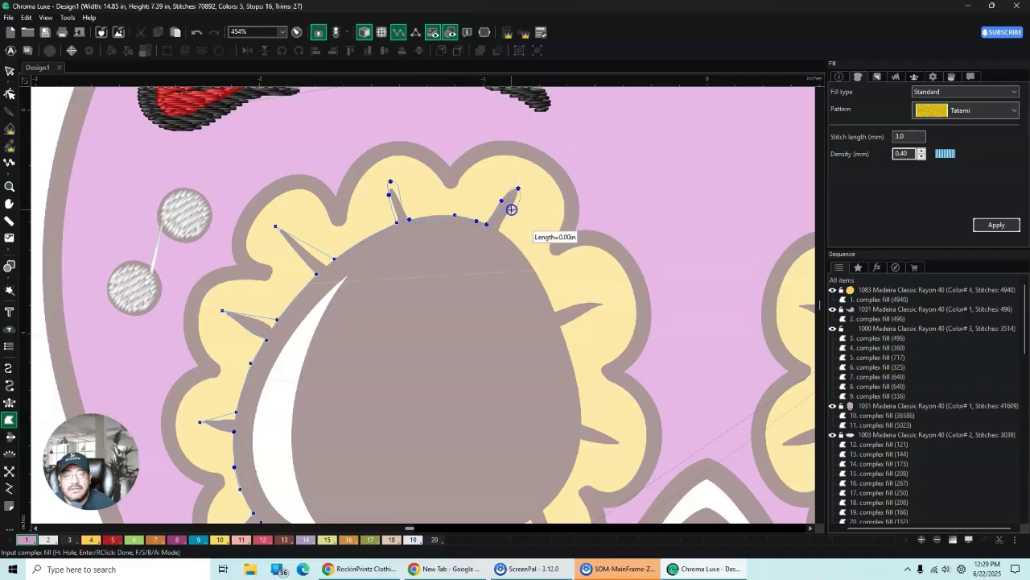
left_click(512, 210)
left_click(499, 232)
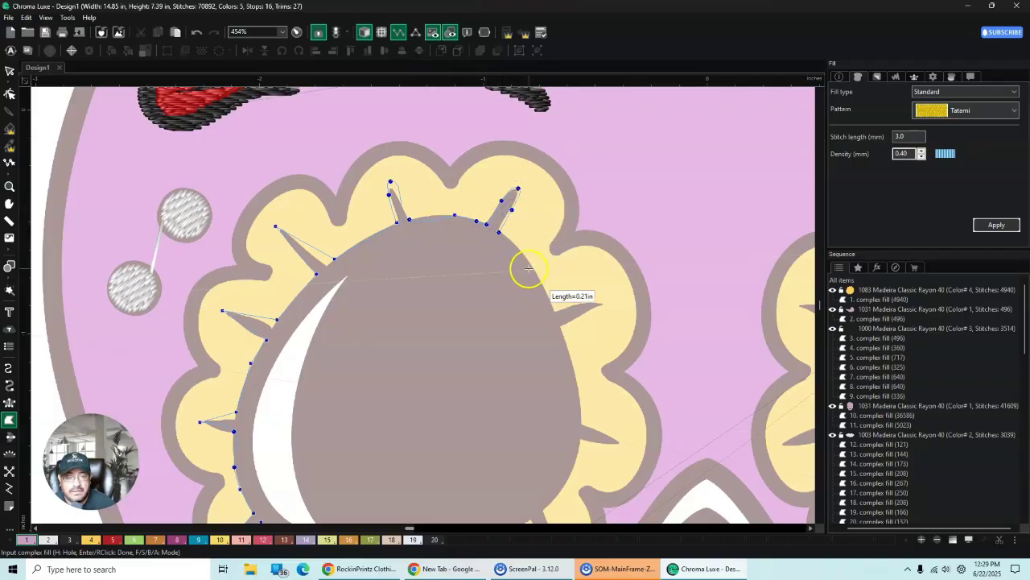
Step: Trace the socket fill outline down the upper-right edge and around the upper-right spike
left_click(533, 264)
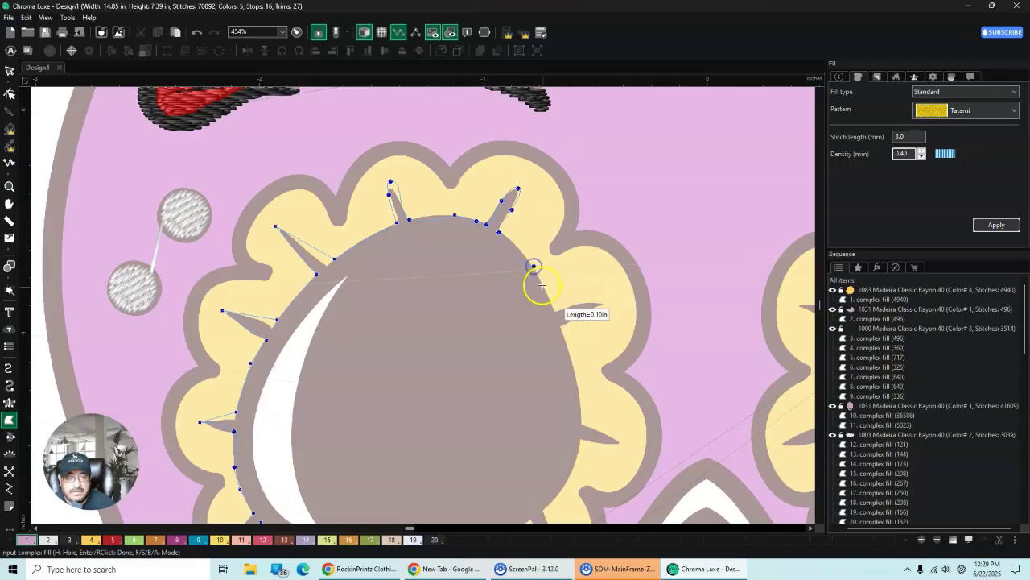
left_click(556, 312)
left_click(580, 302)
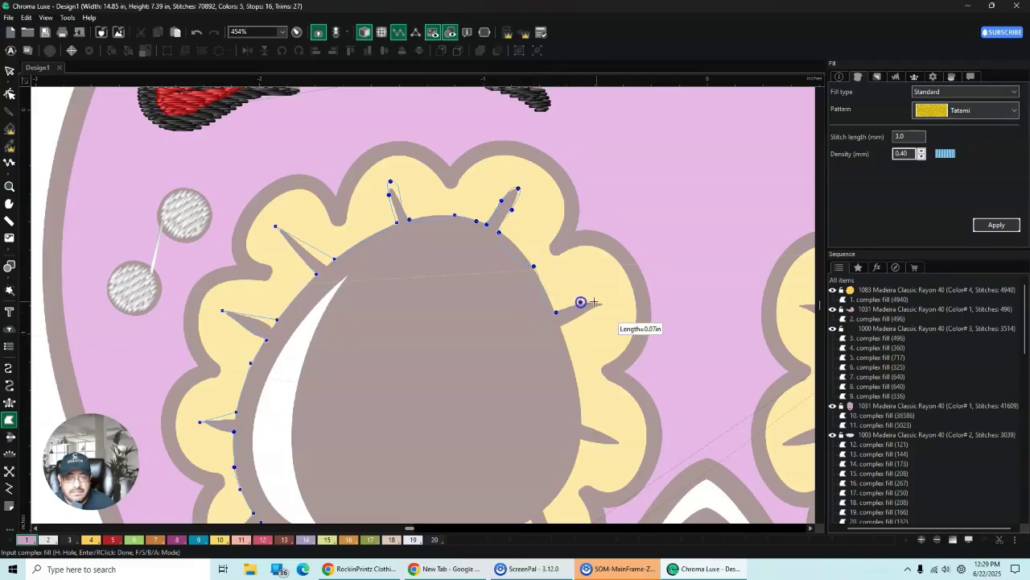
left_click(608, 302)
left_click(580, 318)
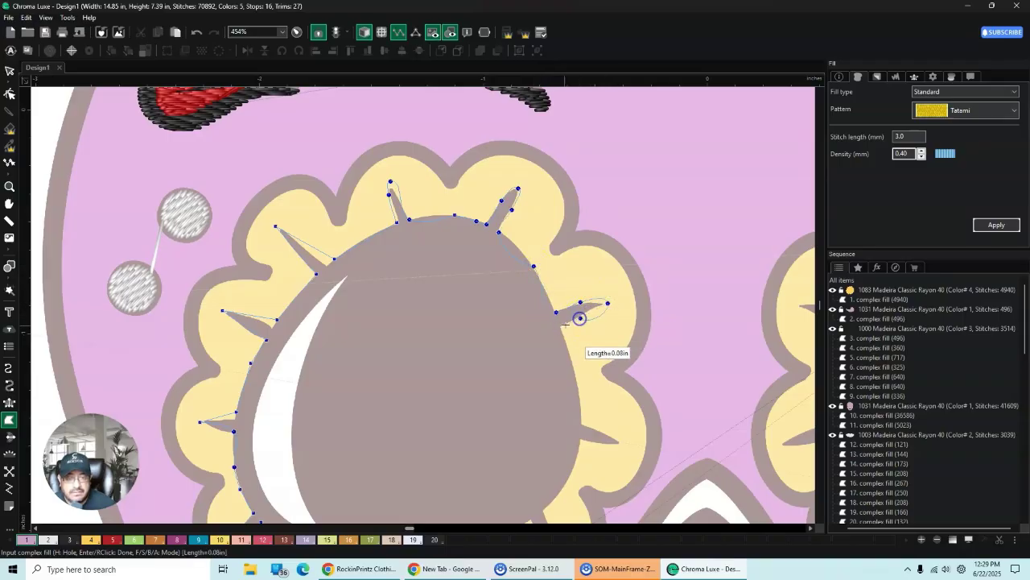
left_click(556, 329)
Step: Extend the socket fill outline down the inner side, around the middle-right spike and along the edge to the lower-right spike
left_click(570, 364)
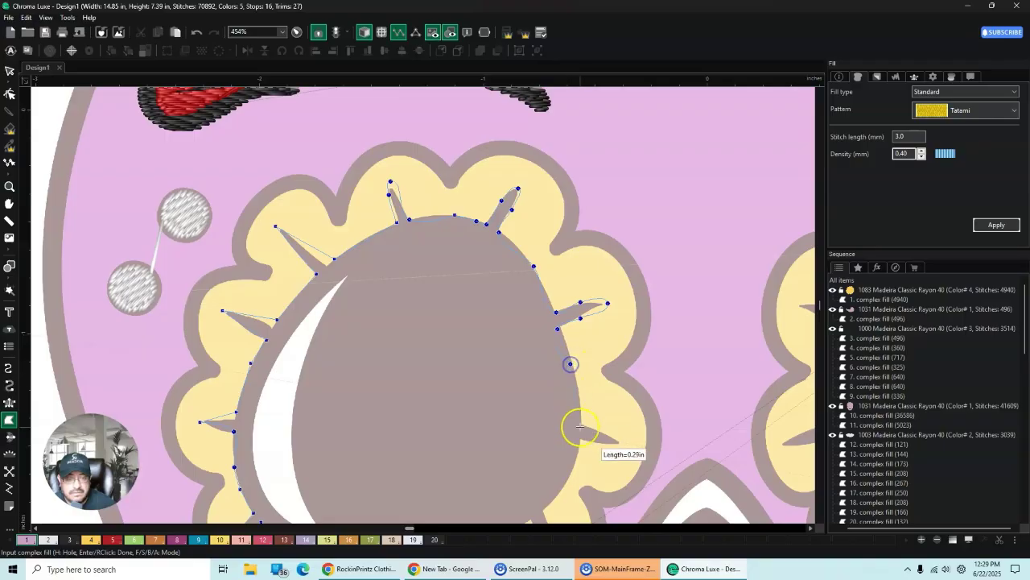
left_click(580, 426)
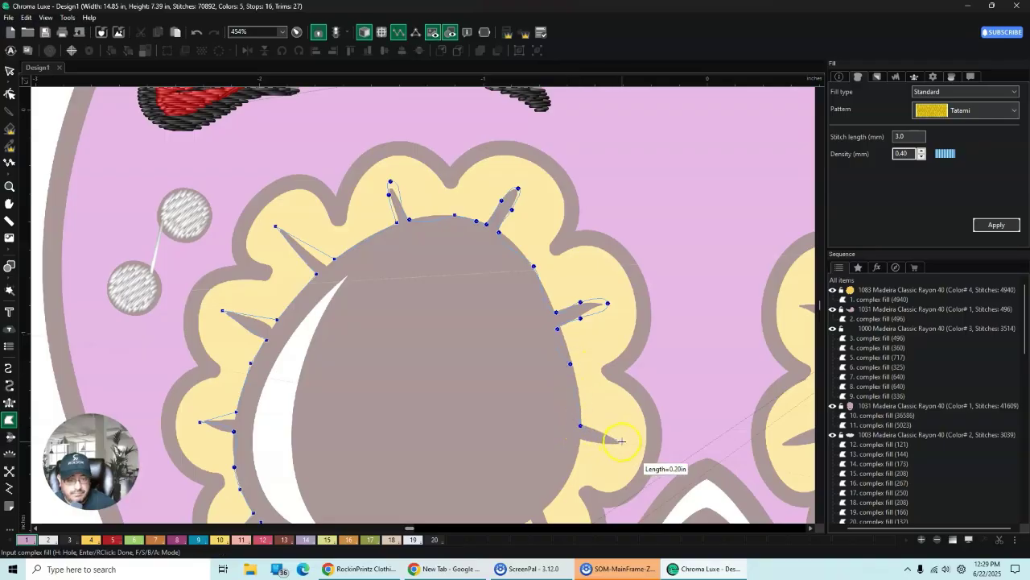
left_click(621, 441)
left_click(579, 446)
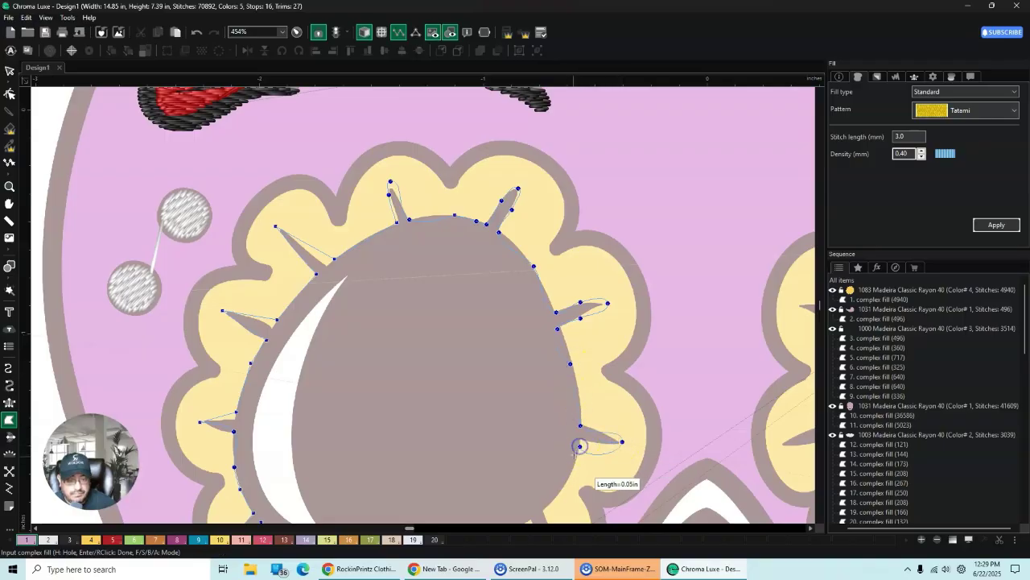
left_click(574, 468)
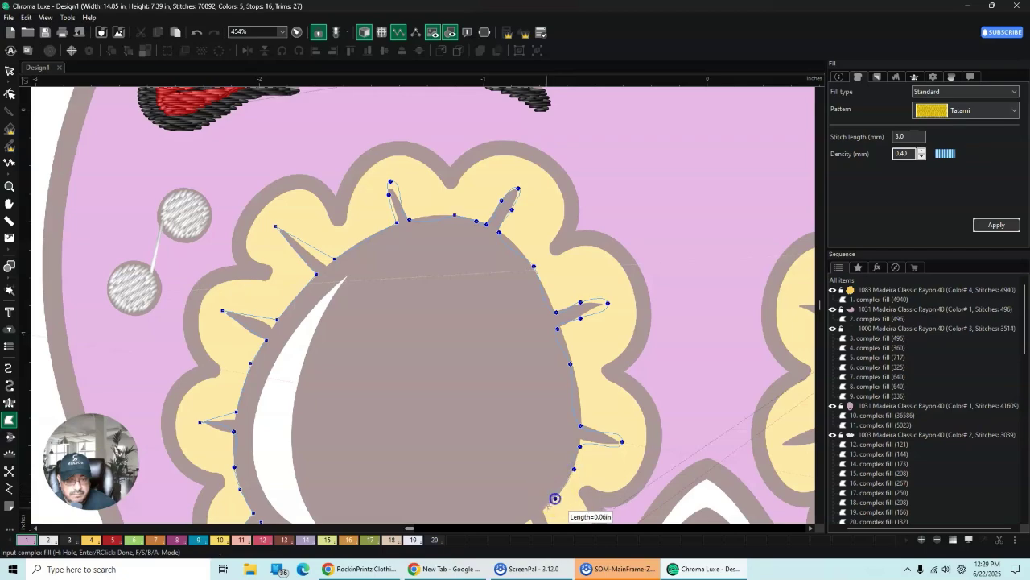
left_click(555, 498)
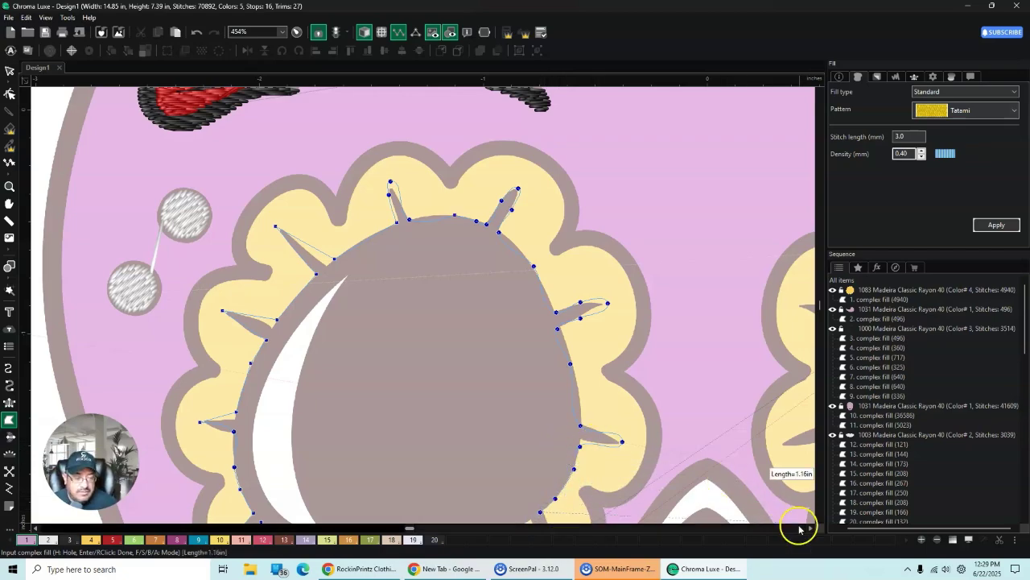
Step: Trace the socket fill outline around the lower-right spike and the next spike along the bottom edge
scroll(821, 525, "down", 2)
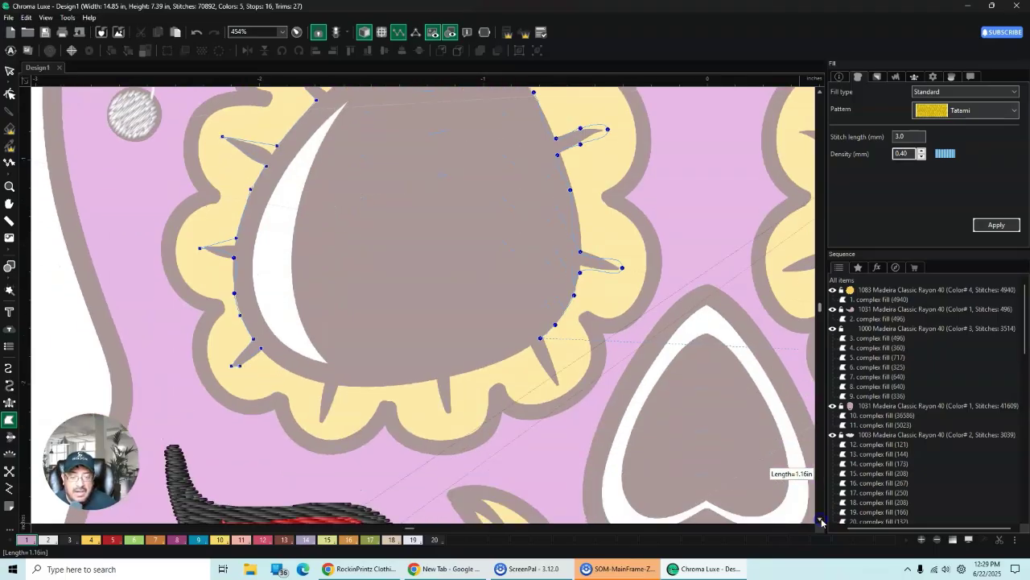
left_click(558, 383)
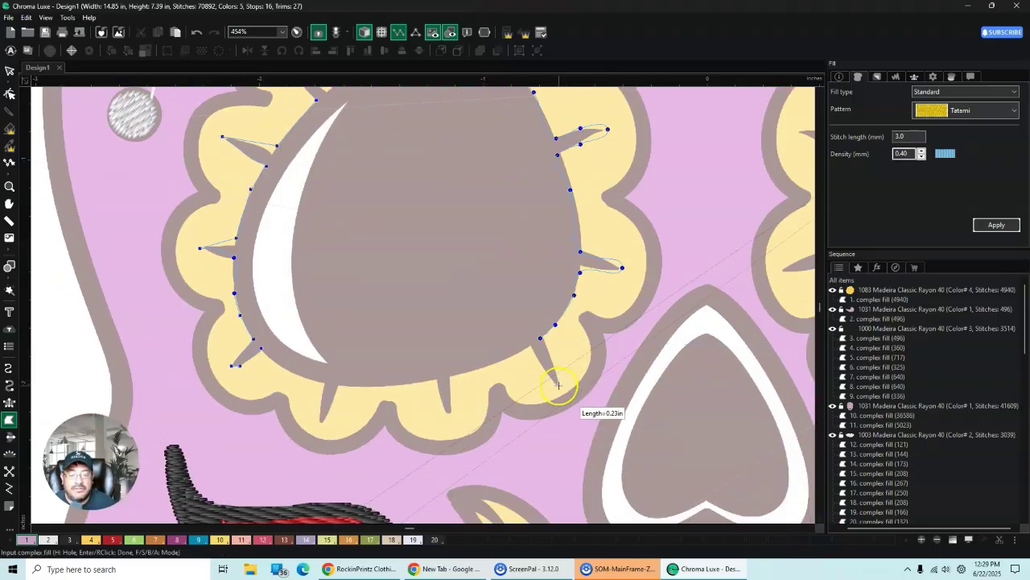
left_click(531, 345)
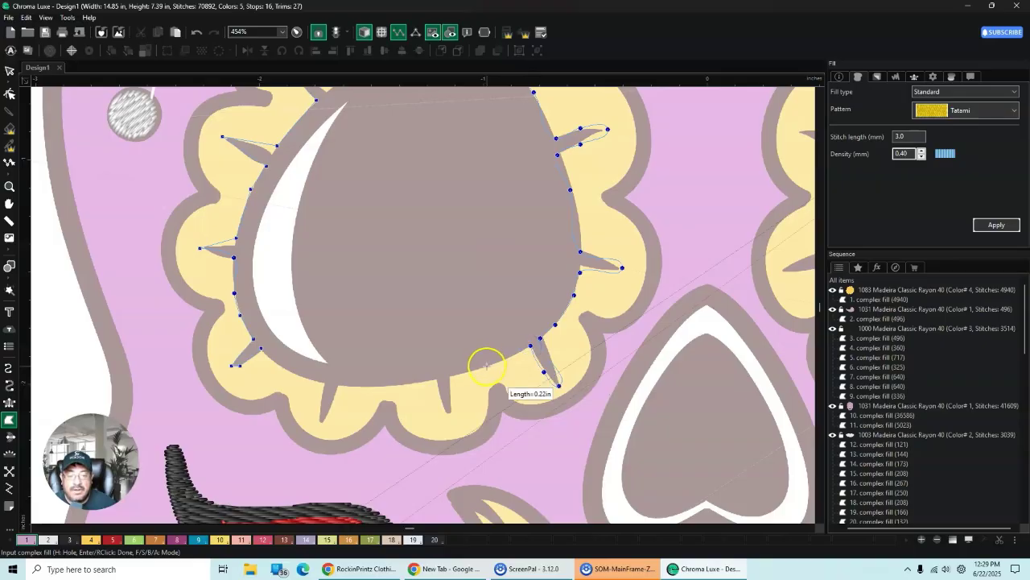
left_click(487, 366)
left_click(449, 377)
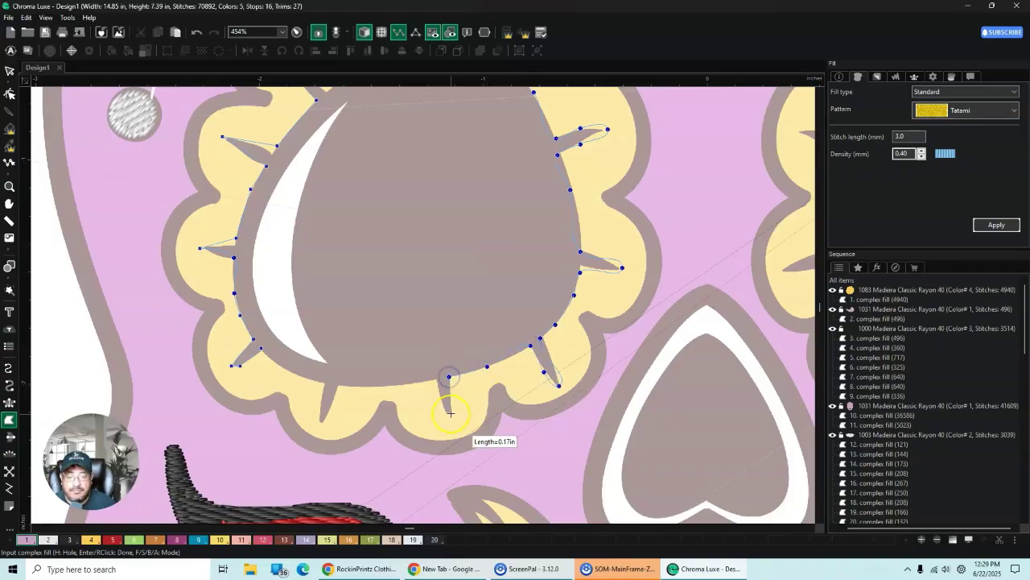
left_click(452, 414)
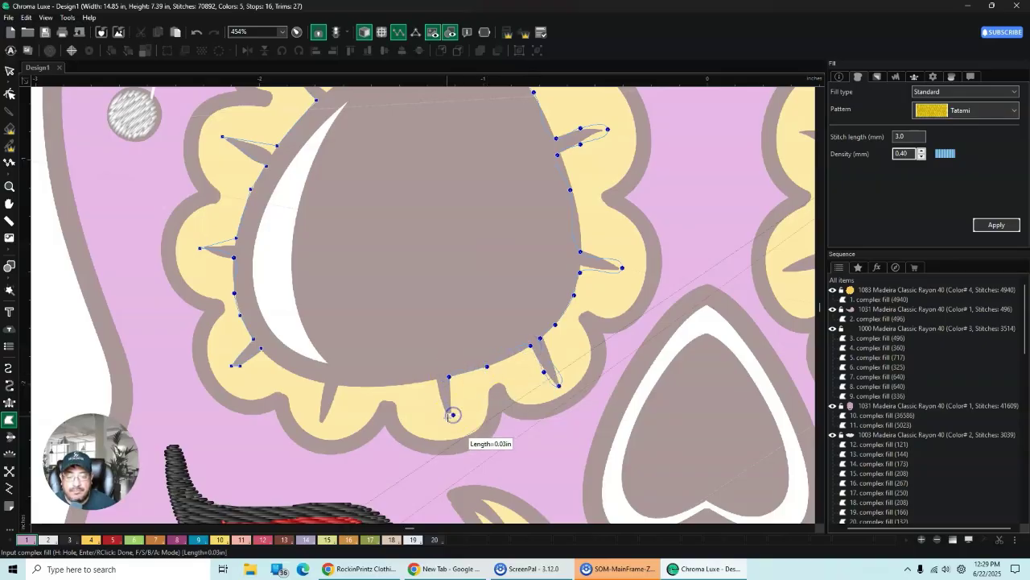
left_click(435, 377)
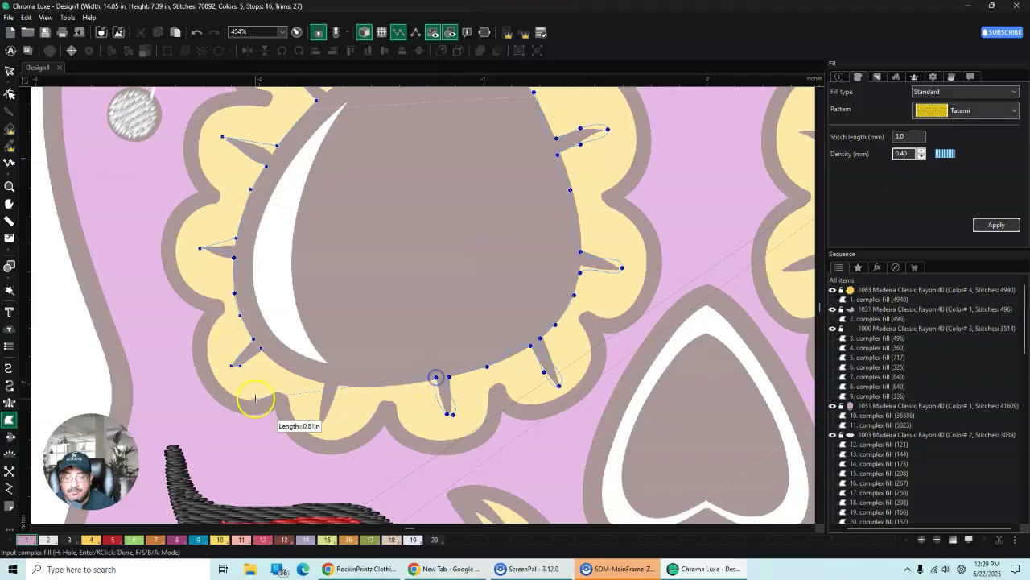
Step: Trace the rest of the bottom edge and its last spike, bringing the socket fill outline back to the start point
left_click(377, 384)
left_click(337, 384)
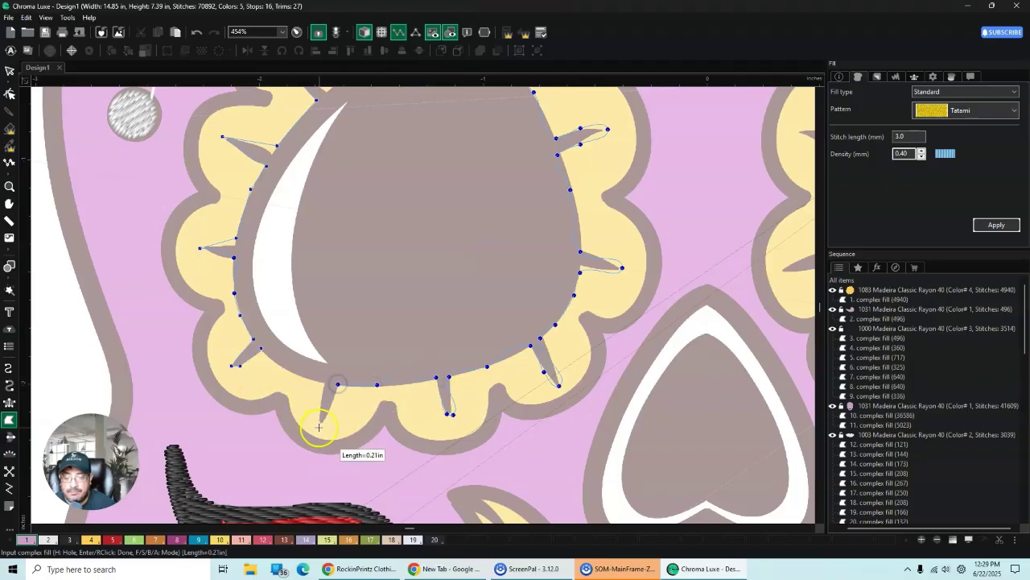
left_click(316, 423)
left_click(325, 382)
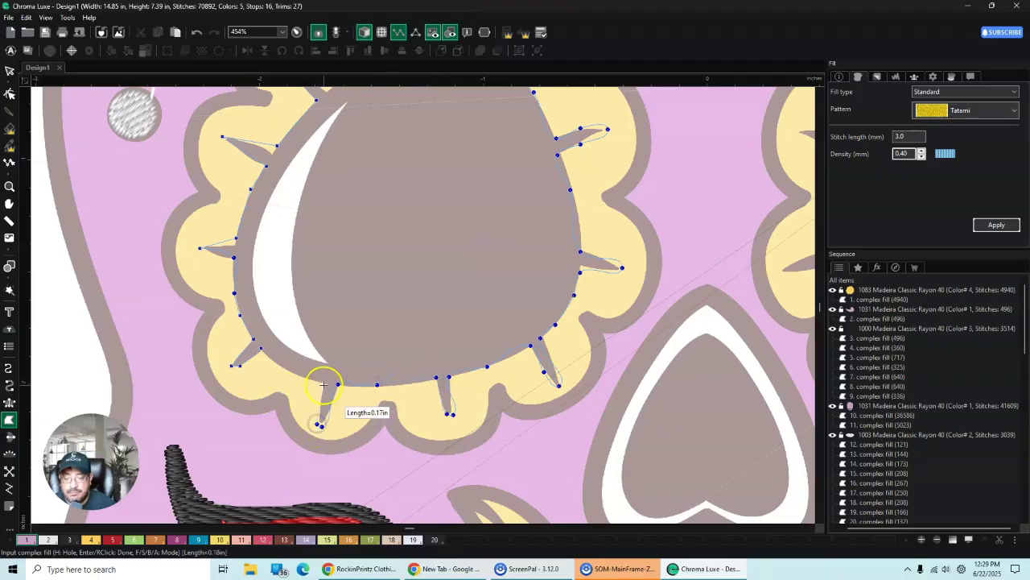
left_click(283, 370)
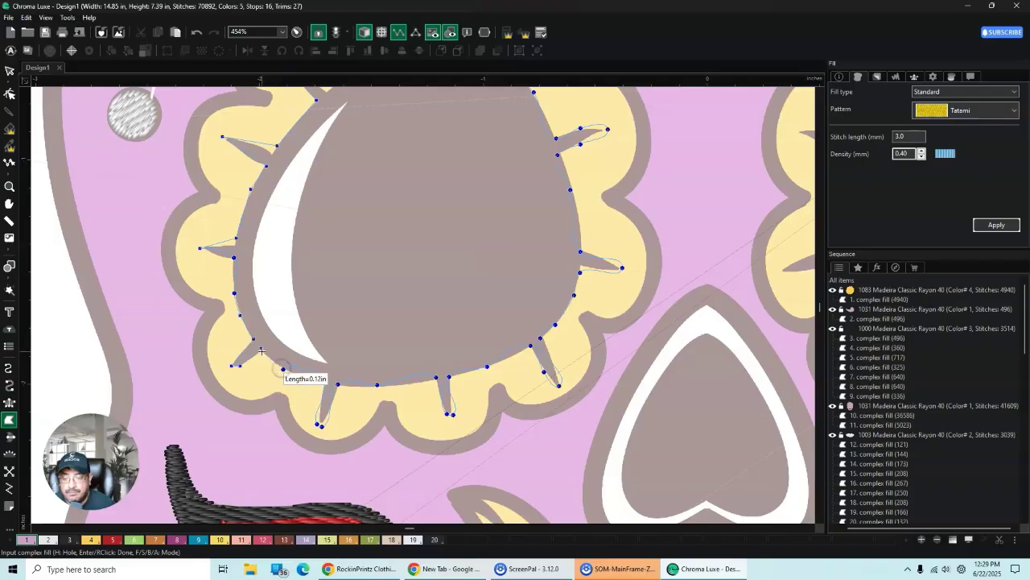
left_click(260, 347)
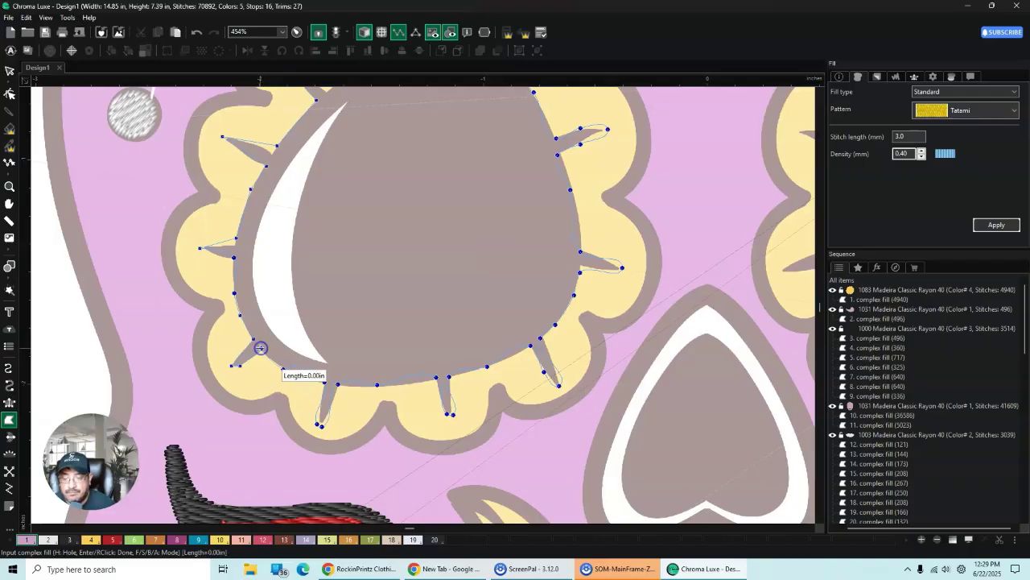
Step: Finish the left eye's socket fill and adjust its outline points along the inner edge and middle-right spike to follow the artwork
key("Return")
left_click(8, 75)
left_click(424, 141)
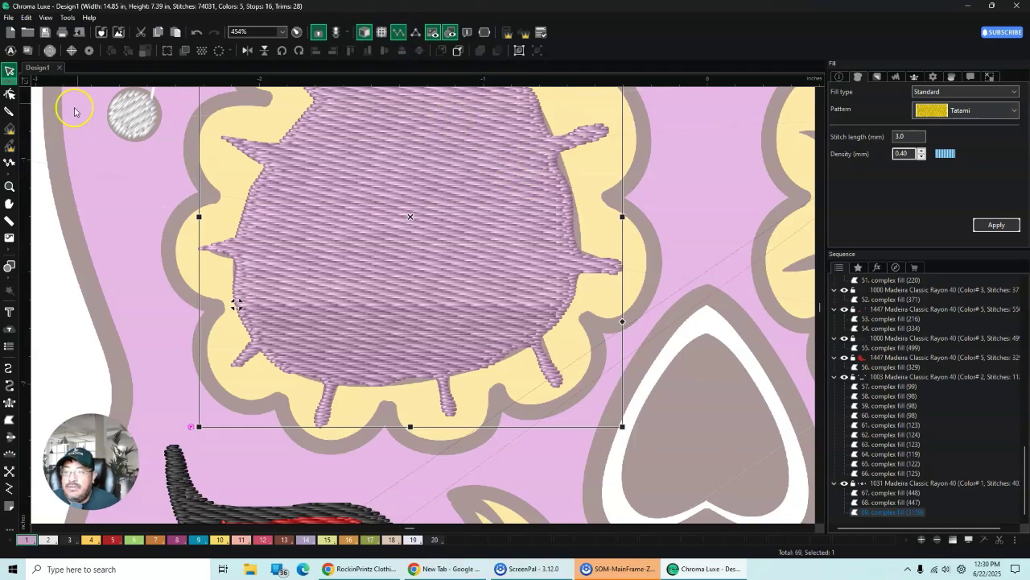
left_click(10, 93)
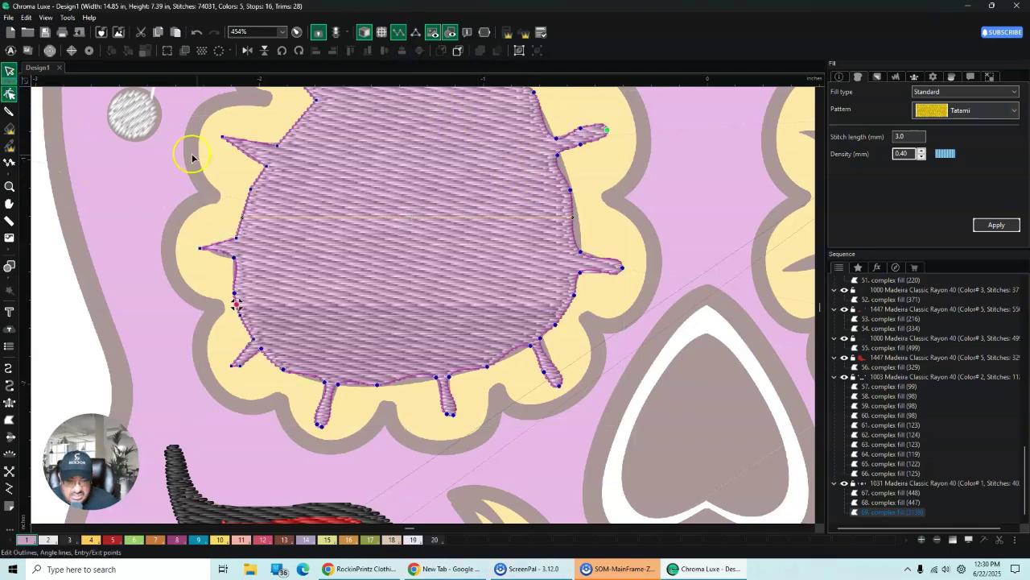
left_click(561, 188)
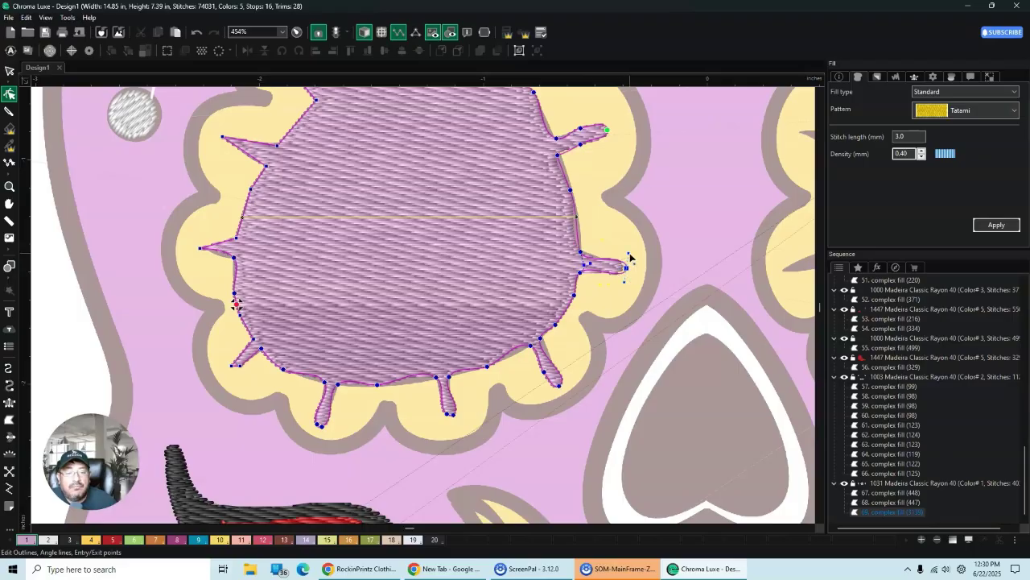
left_click_drag(624, 256, 613, 264)
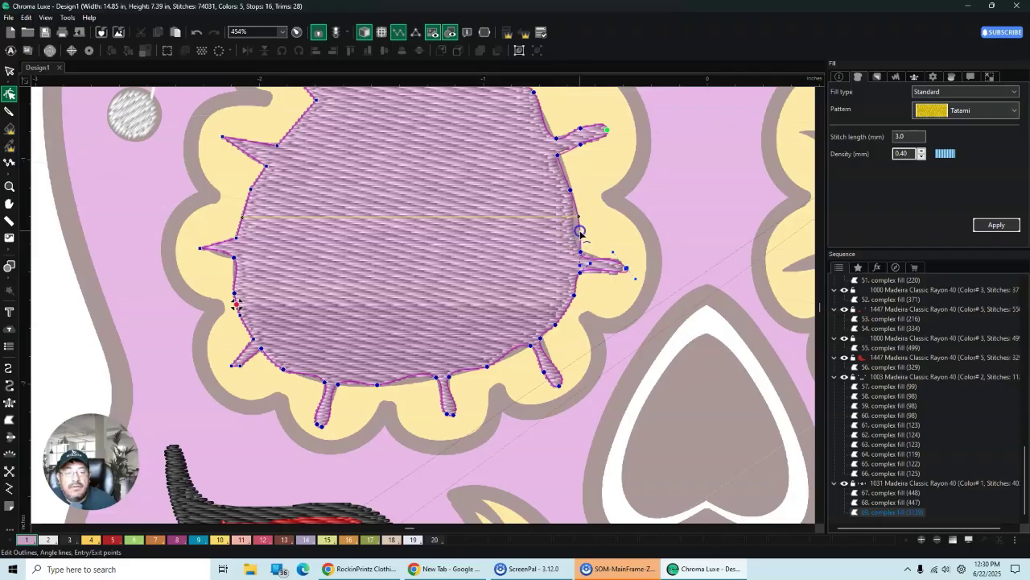
left_click(567, 169)
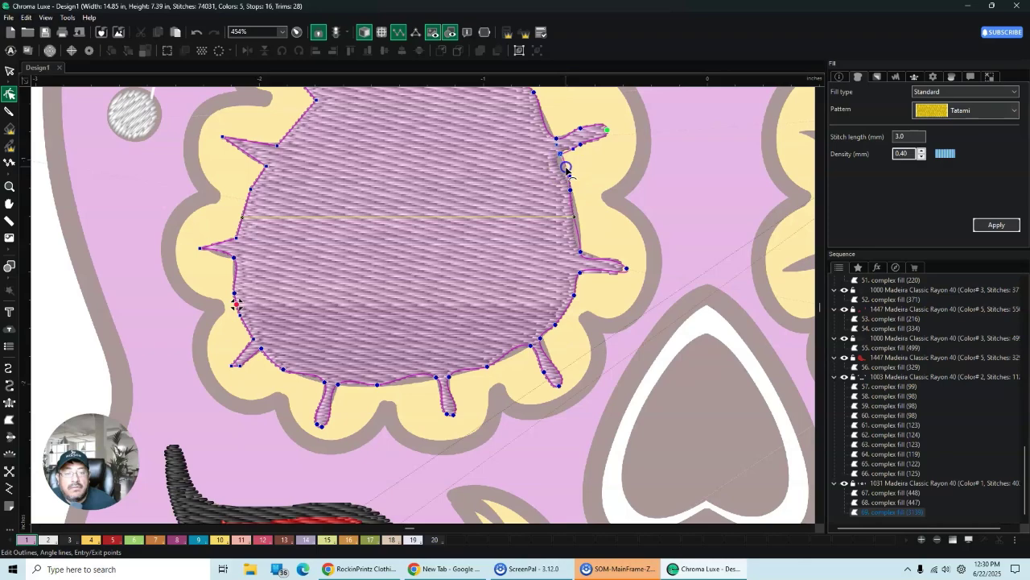
left_click_drag(566, 169, 572, 189)
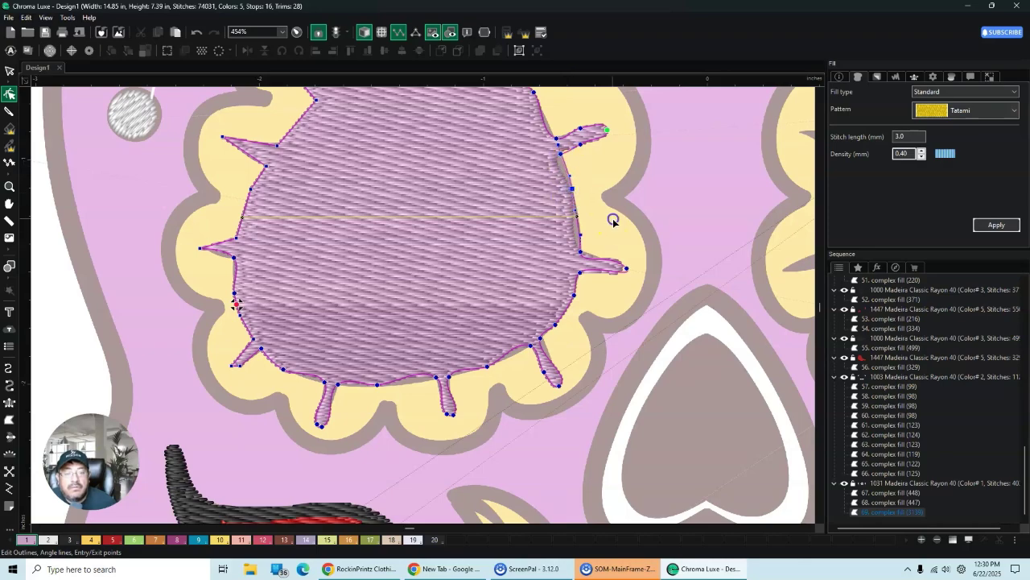
left_click(525, 235)
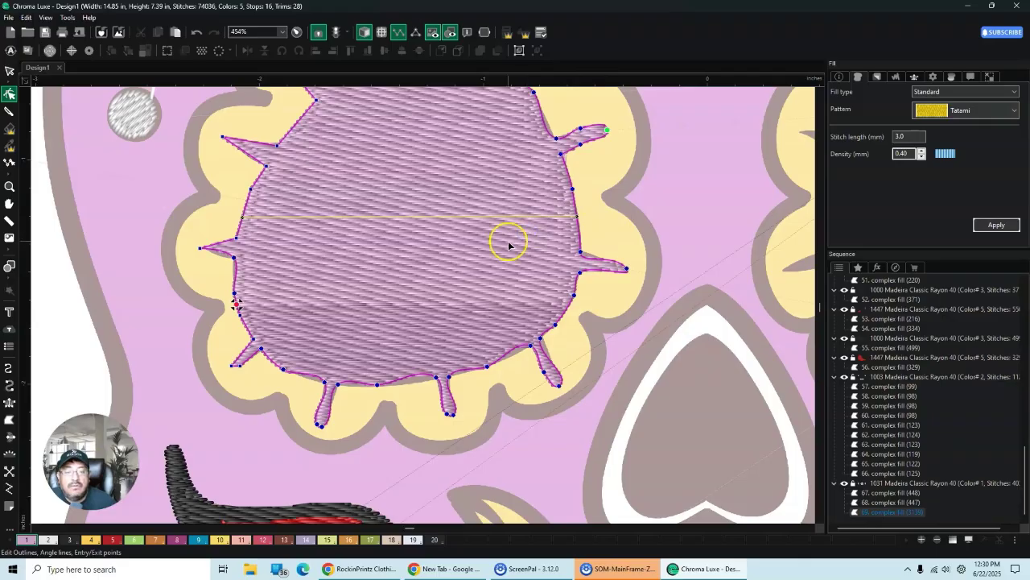
Step: Reshape the socket fill's bottom edge by shifting the outline point at the base of the bottom spike nearest the center
scroll(483, 268, "down", 2)
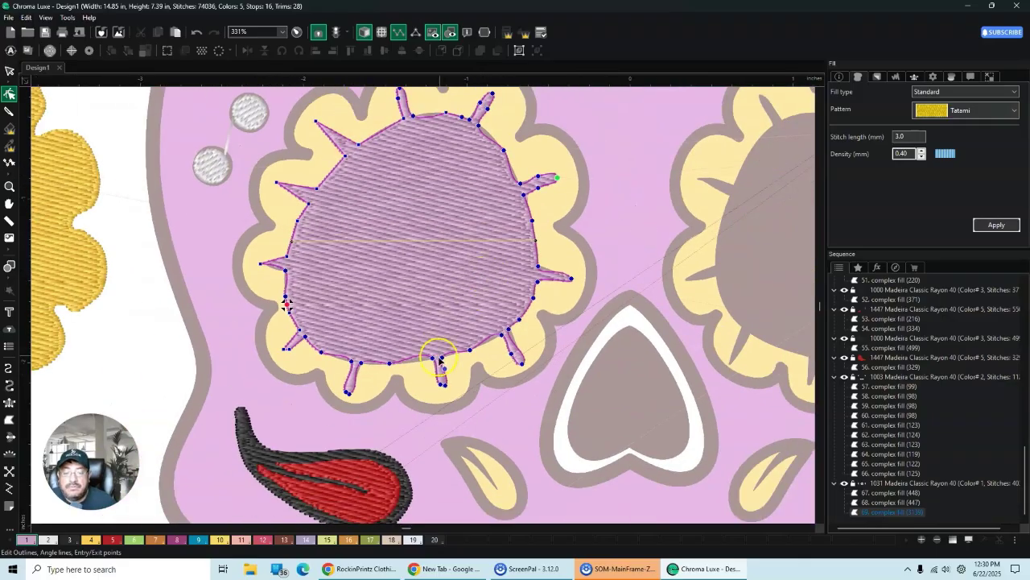
scroll(440, 360, "up", 3)
left_click_drag(441, 394, 432, 394)
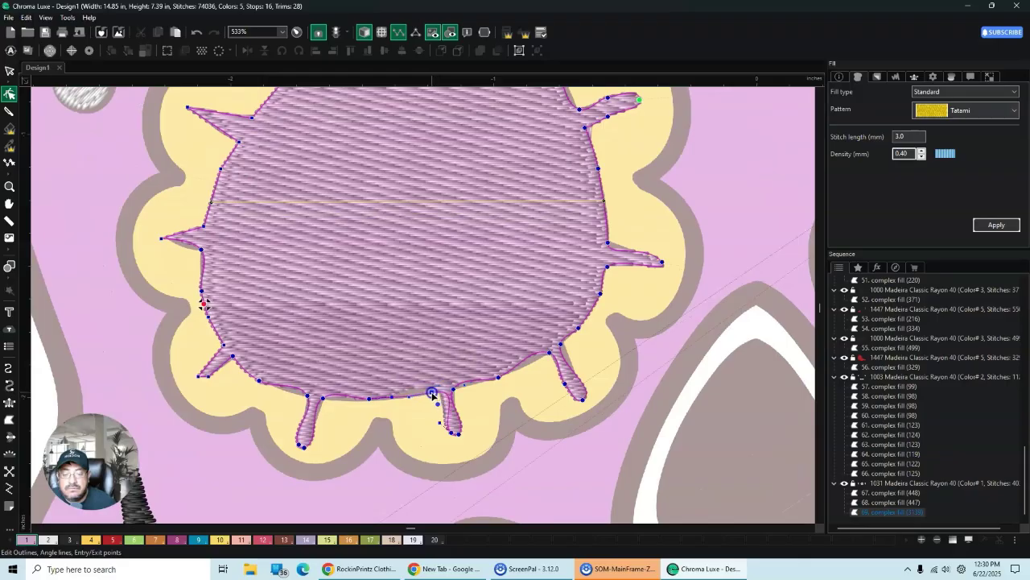
left_click(410, 357)
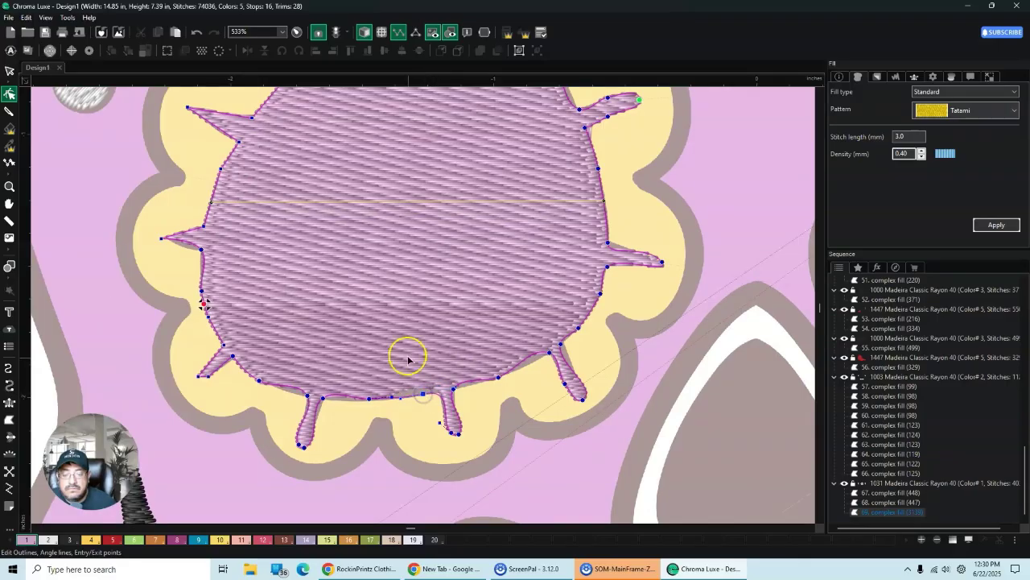
left_click(401, 336)
left_click(399, 336)
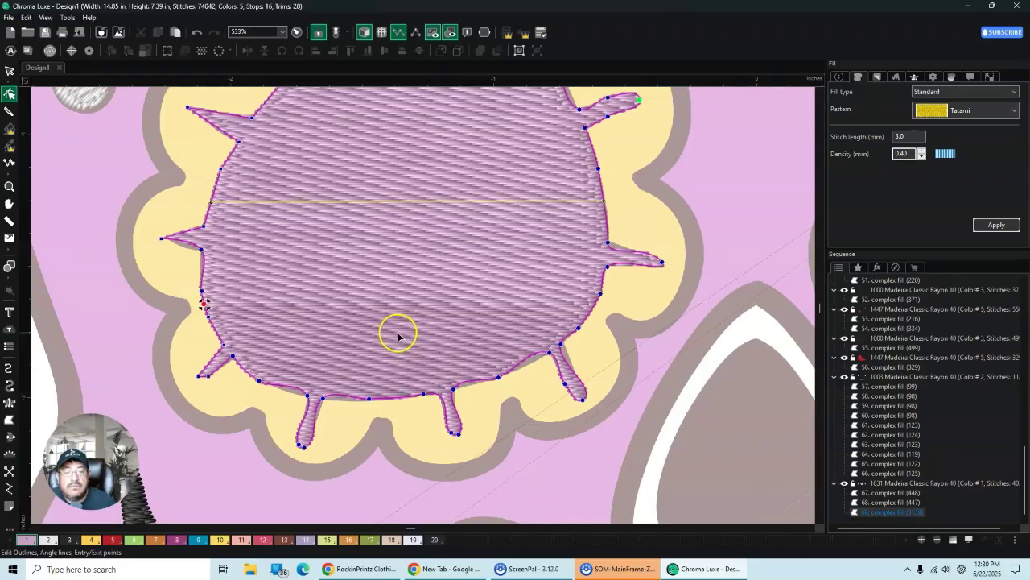
Step: Change the left eye's socket fill to color 3, black
scroll(398, 336, "down", 5)
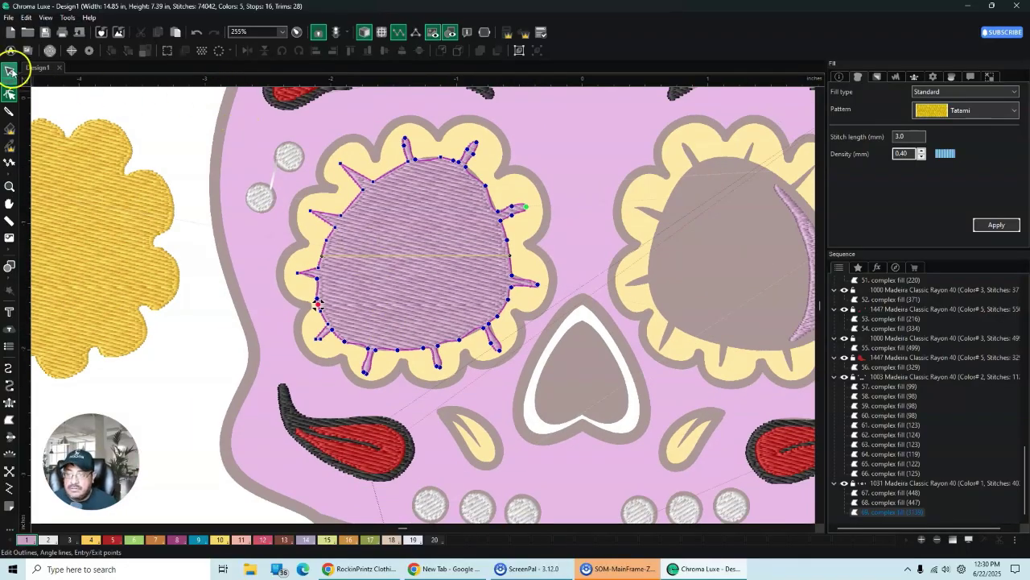
left_click(10, 70)
left_click(463, 285)
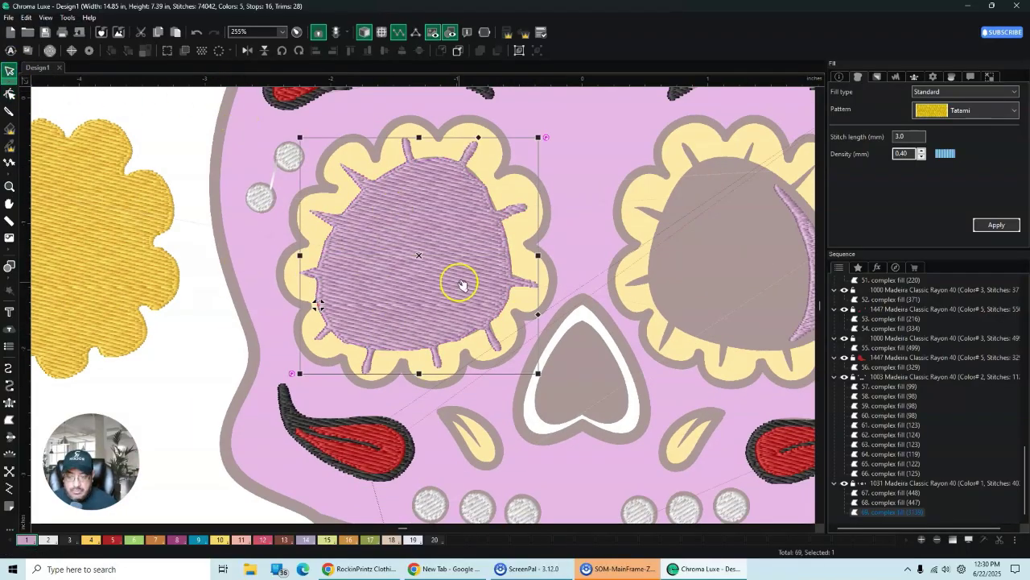
left_click(952, 77)
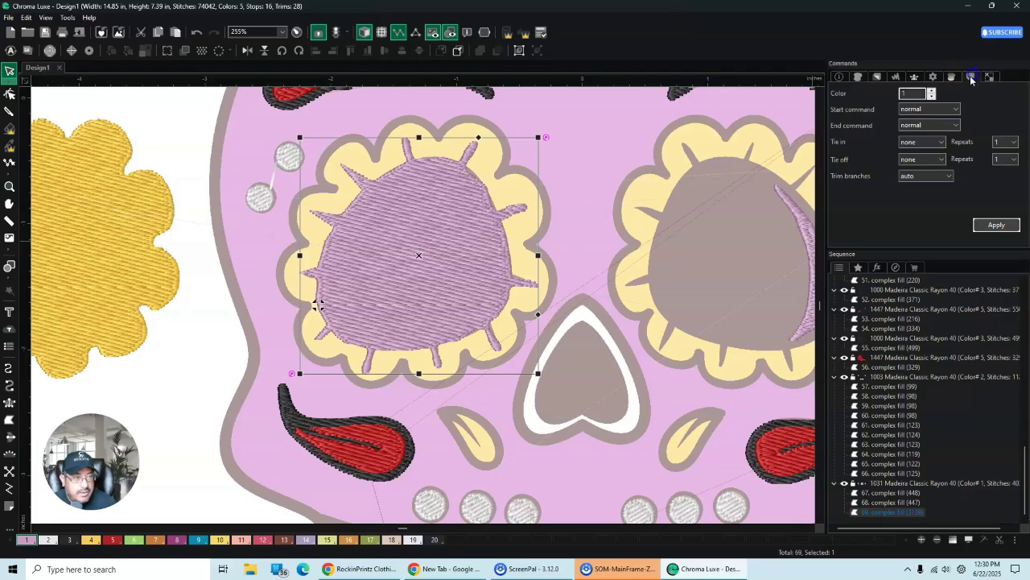
left_click(932, 94)
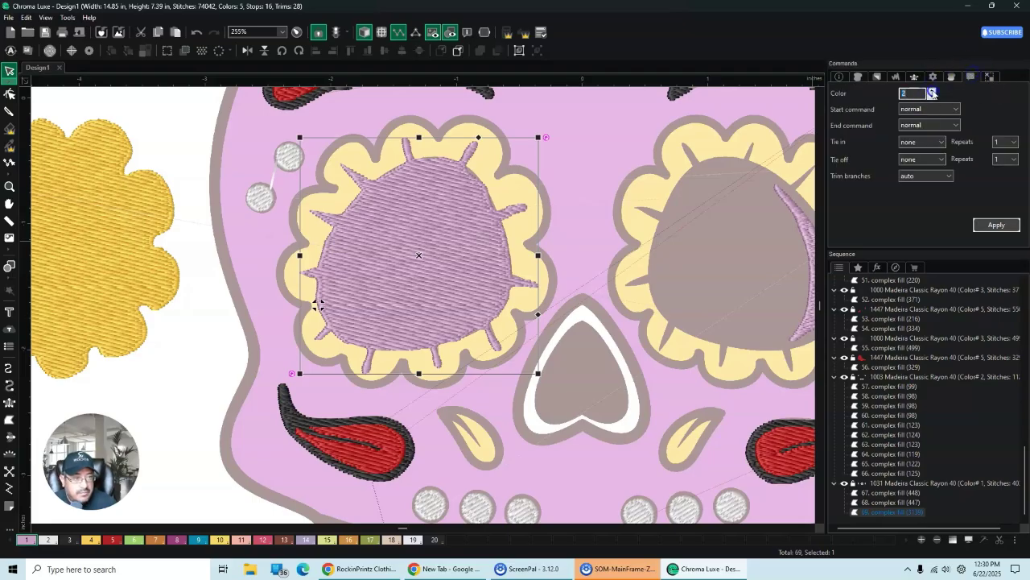
left_click(1001, 224)
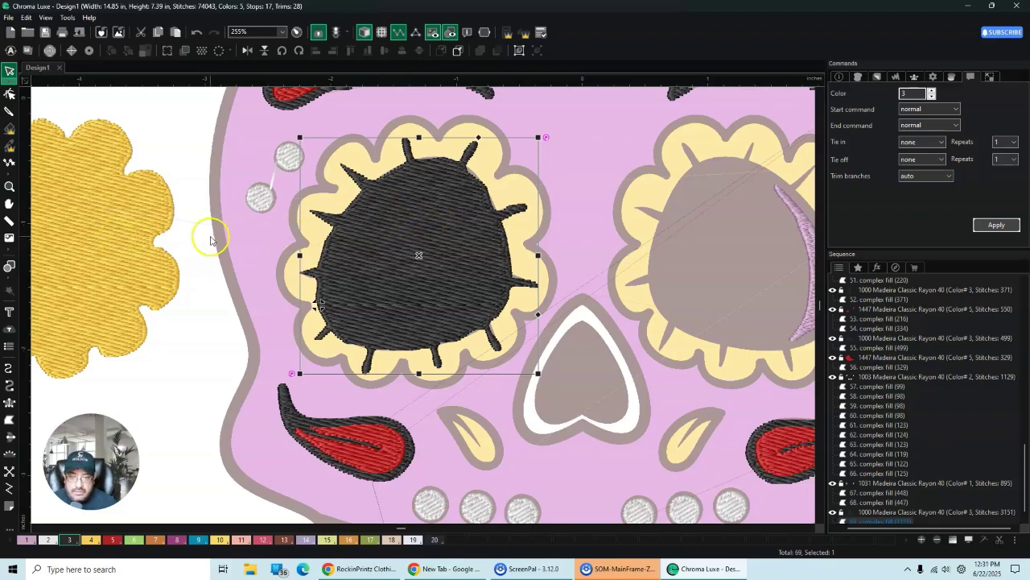
Step: Move the yellow petal fill together with its crescent from beside the skull back onto the left eye
scroll(211, 234, "down", 2)
left_click_drag(68, 161, 294, 386)
left_click_drag(177, 268, 422, 271)
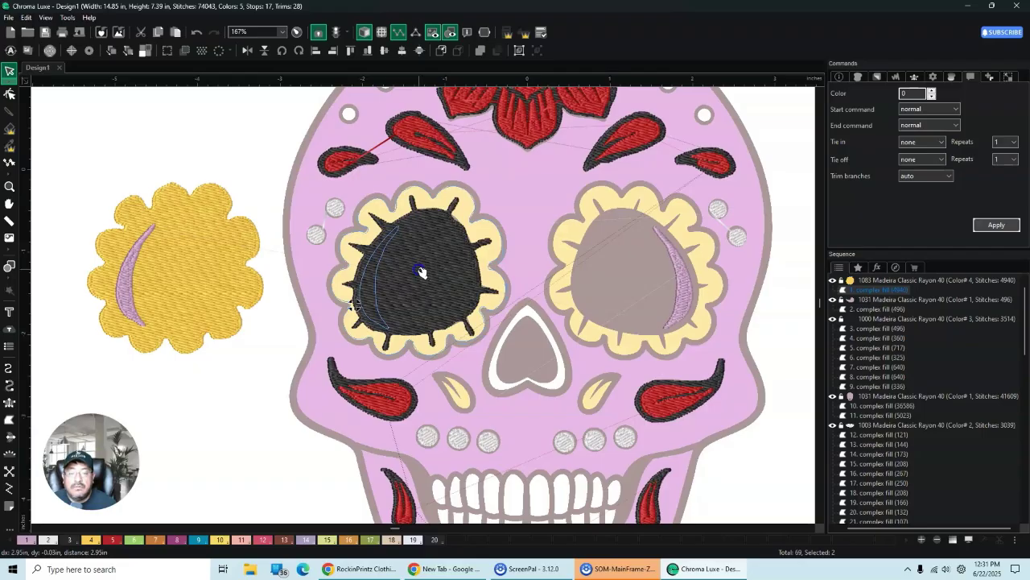
left_click_drag(422, 272, 420, 269)
left_click(412, 269)
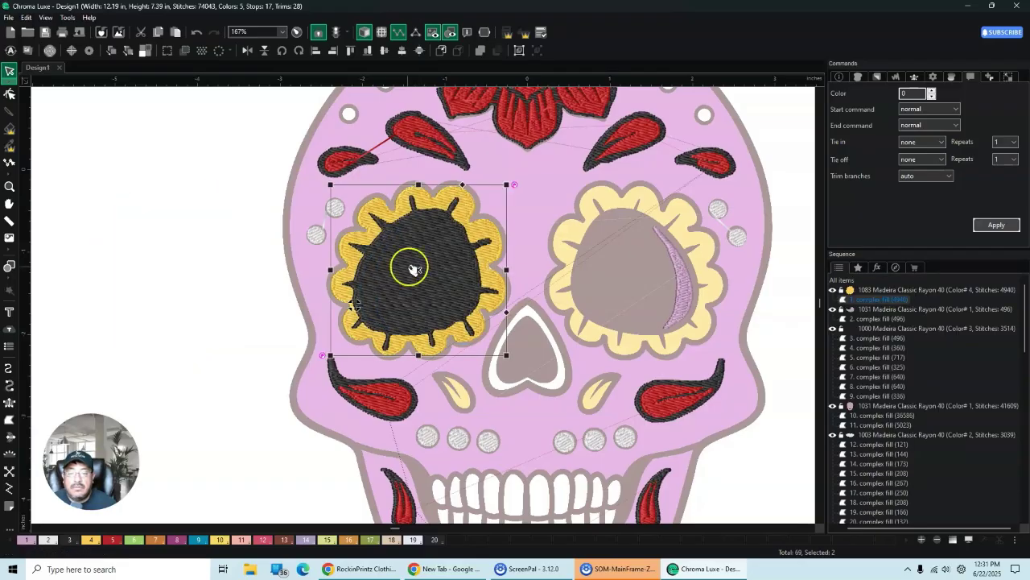
left_click(168, 272)
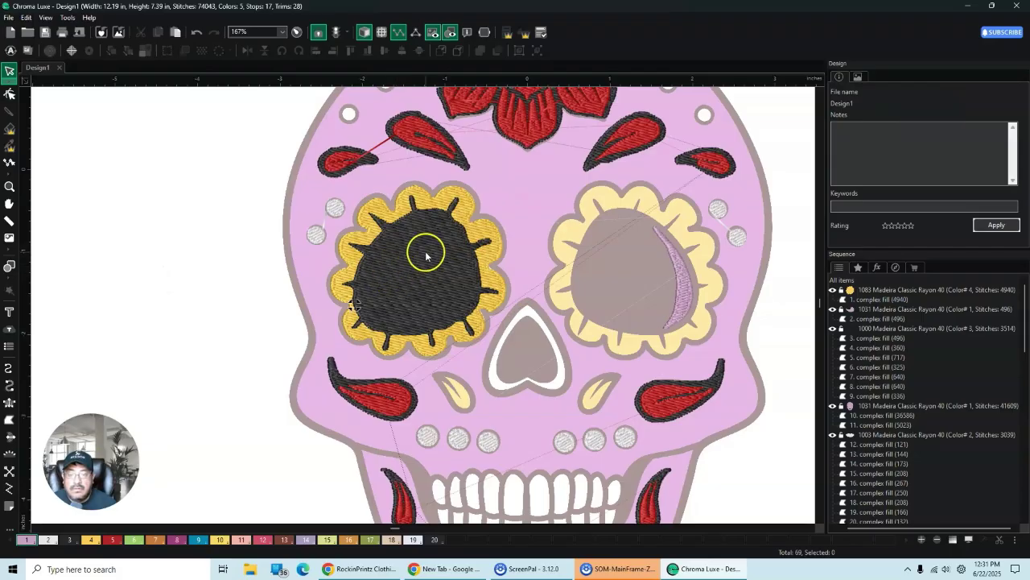
Step: Send the black socket fill to the back of the stitching order
right_click(425, 255)
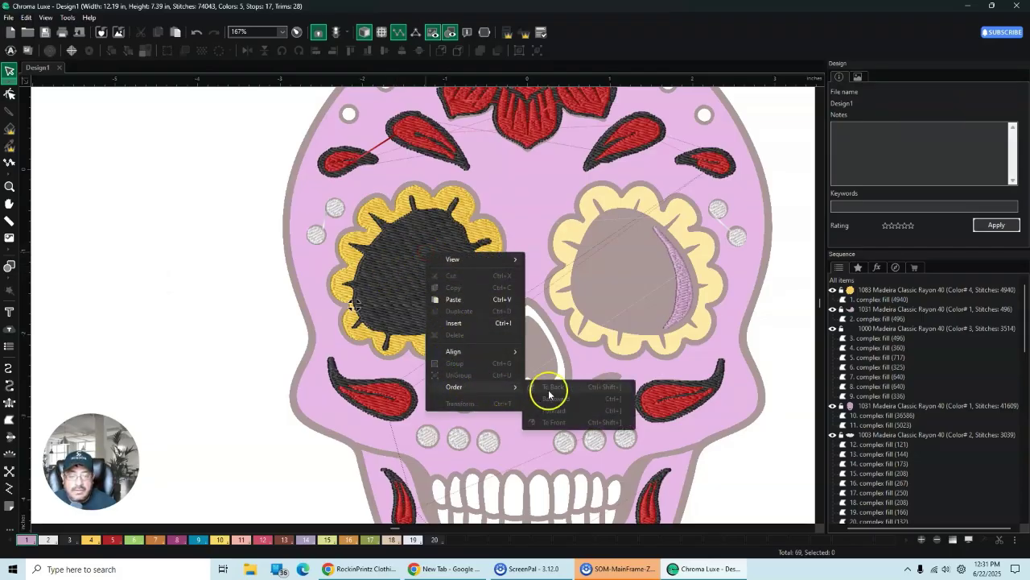
left_click(413, 292)
right_click(422, 290)
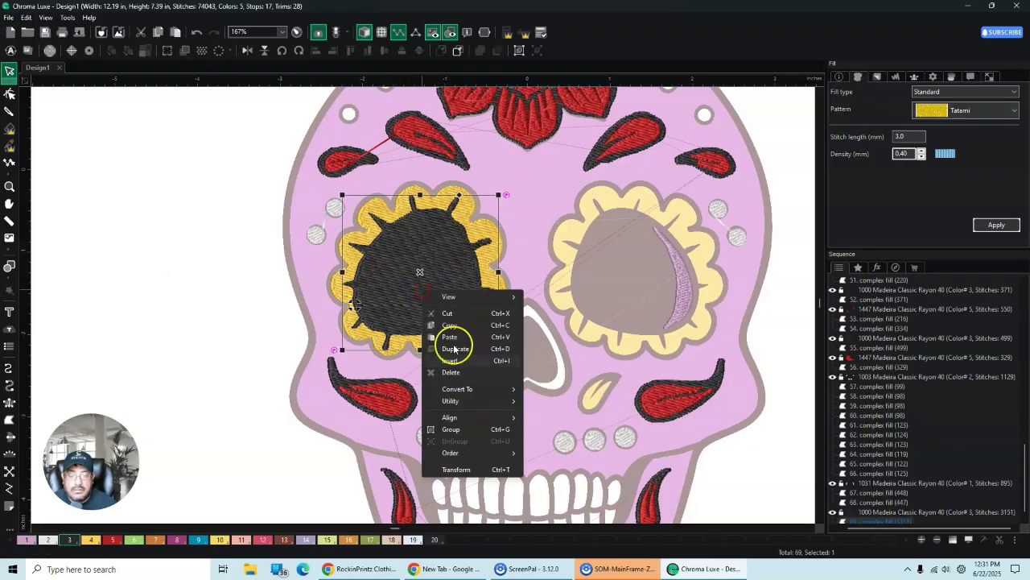
mouse_move(483, 453)
left_click(554, 454)
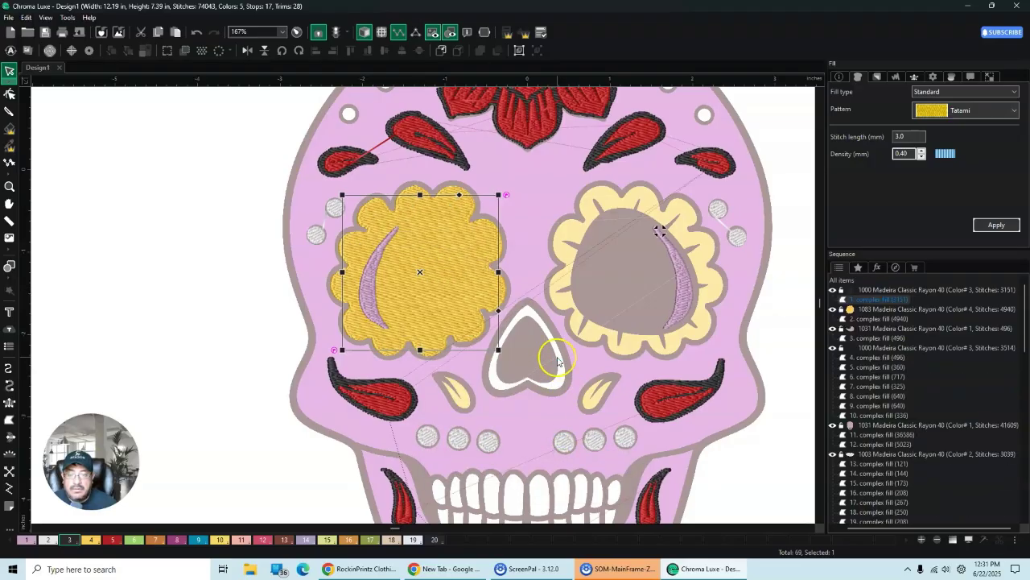
Step: Send the yellow petal fill to the back so it lies beneath the socket fill and the crescent
right_click(458, 255)
mouse_move(487, 418)
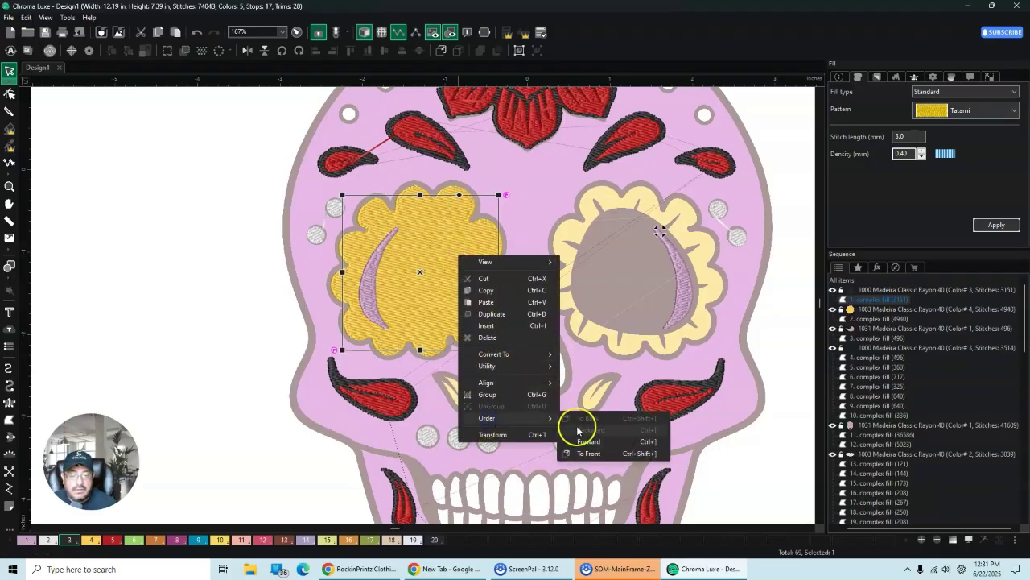
left_click(387, 354)
left_click(388, 354)
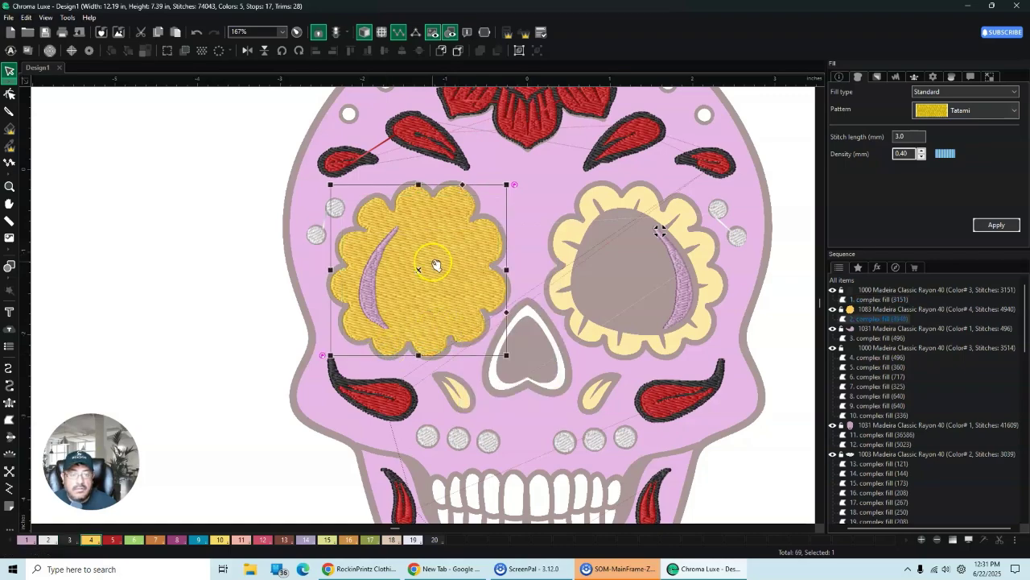
right_click(435, 265)
mouse_move(475, 425)
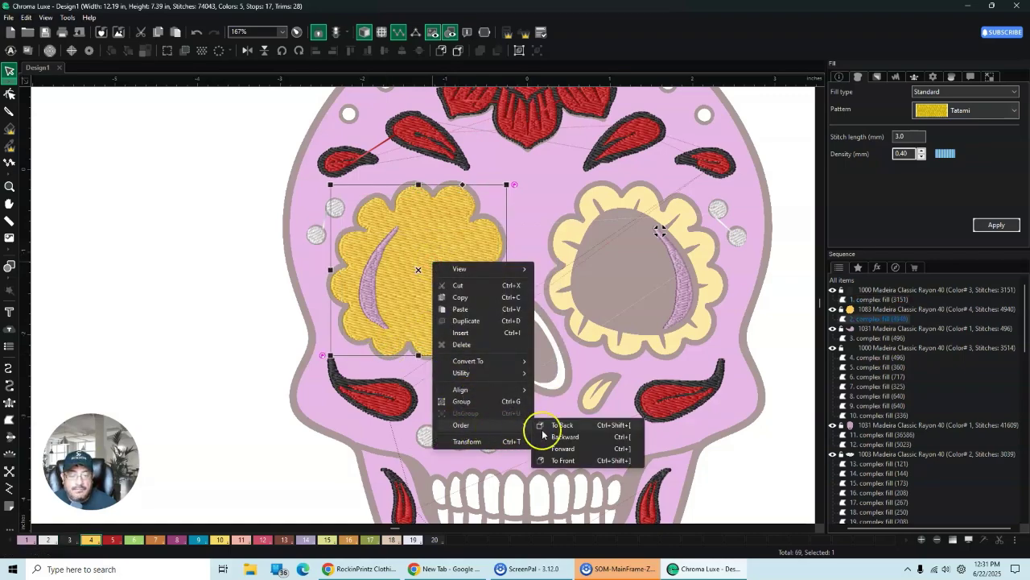
left_click(562, 425)
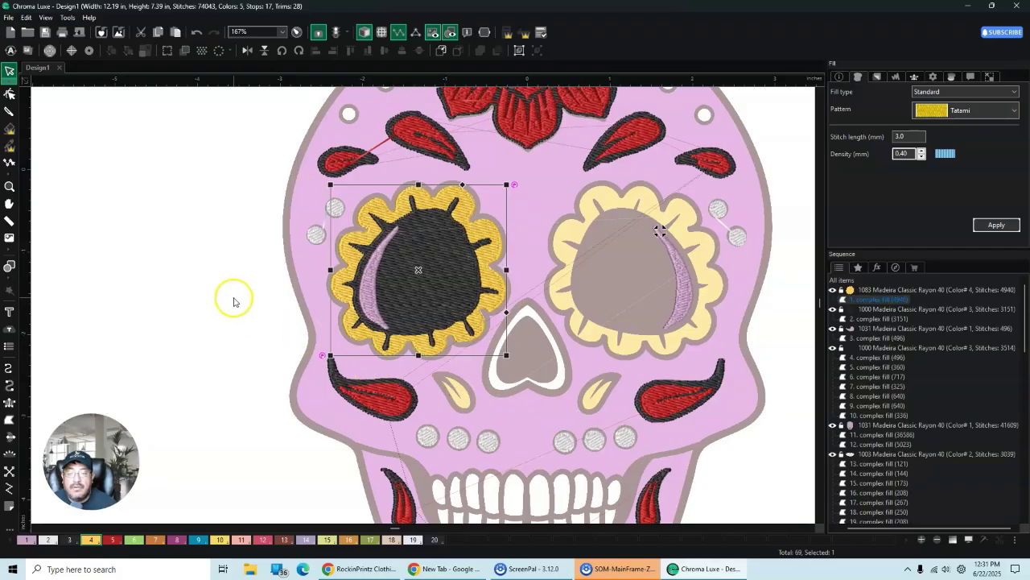
Step: Change the left eye's crescent highlight to color 2, white
left_click(233, 302)
left_click(370, 296)
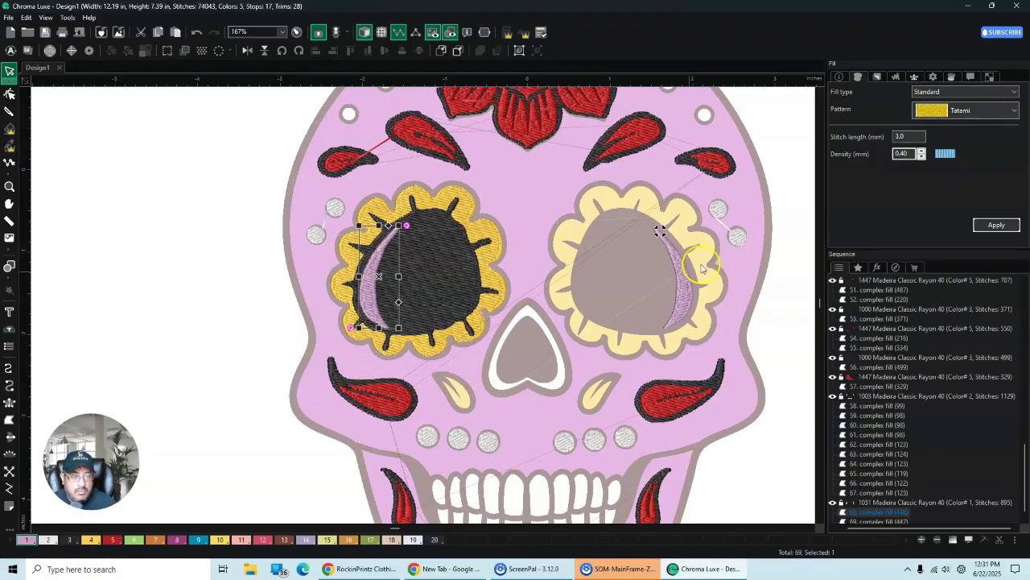
left_click(969, 77)
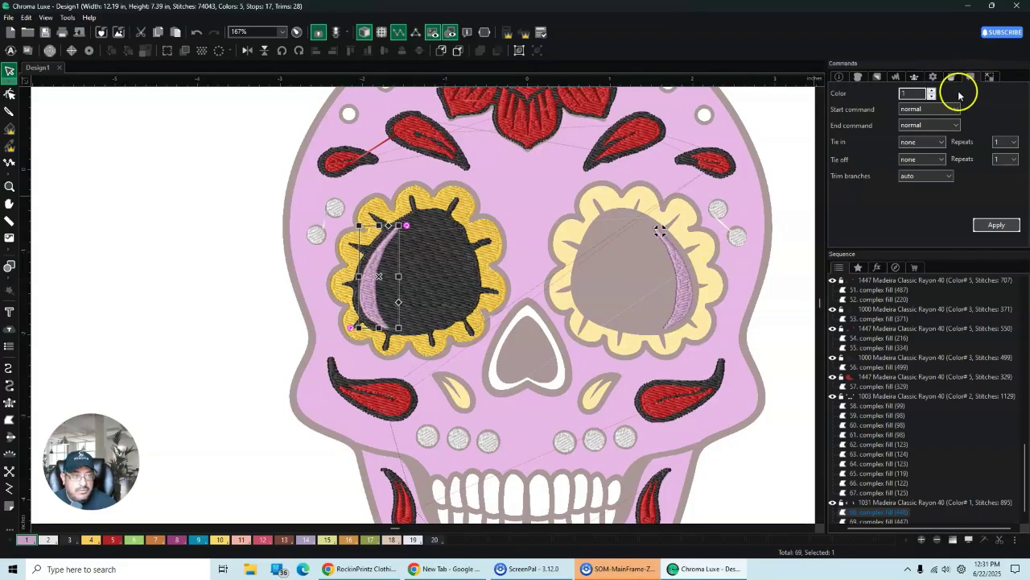
left_click(994, 225)
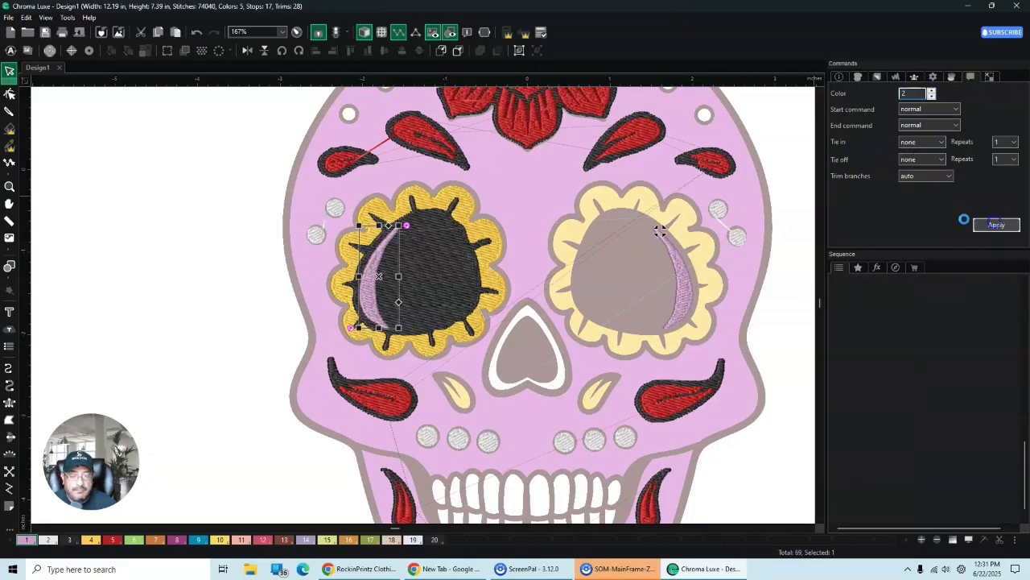
left_click(175, 239)
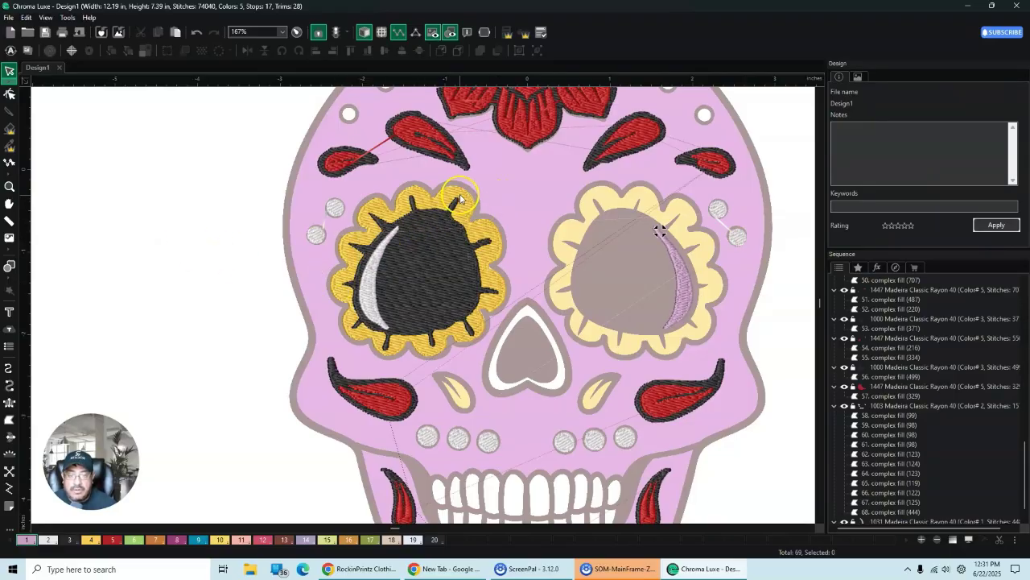
Step: Generate a steil border around the left eye's yellow petal fill
left_click(458, 190)
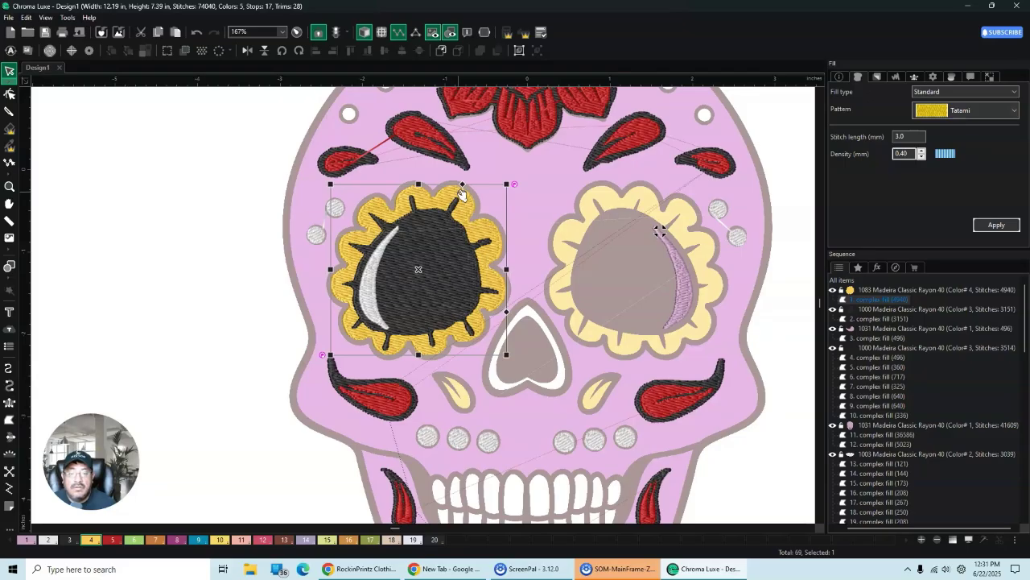
right_click(460, 194)
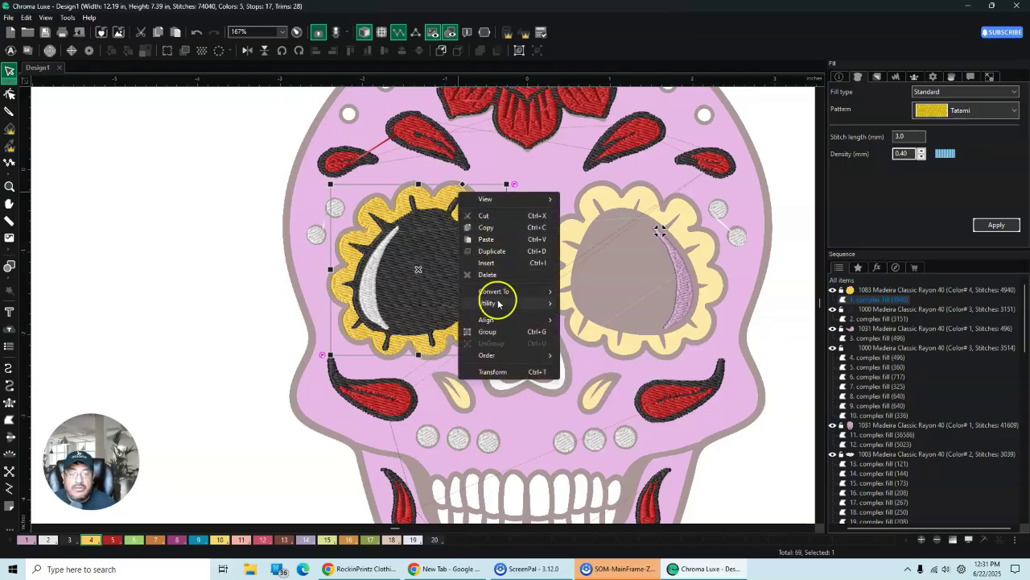
mouse_move(498, 303)
left_click(591, 300)
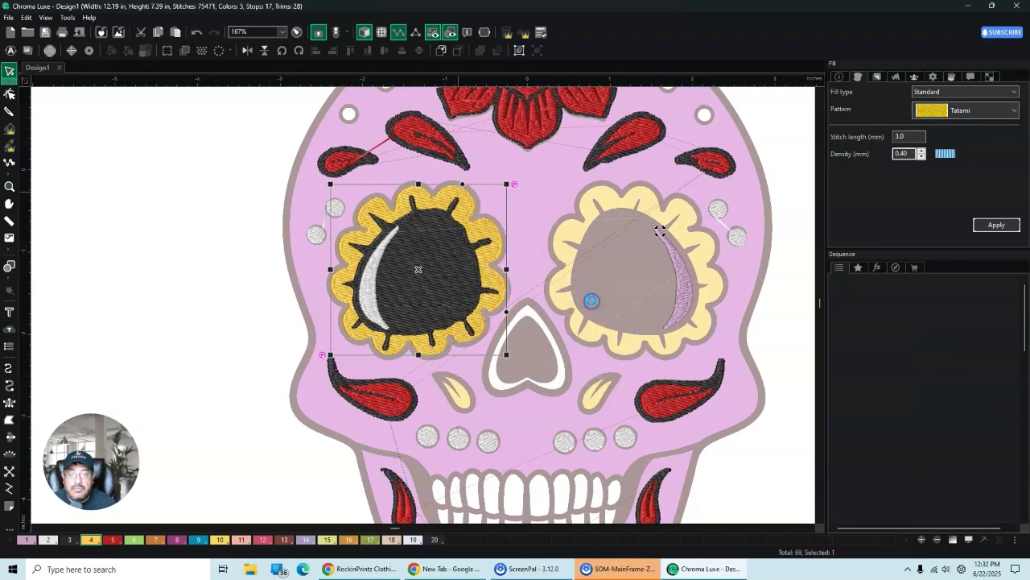
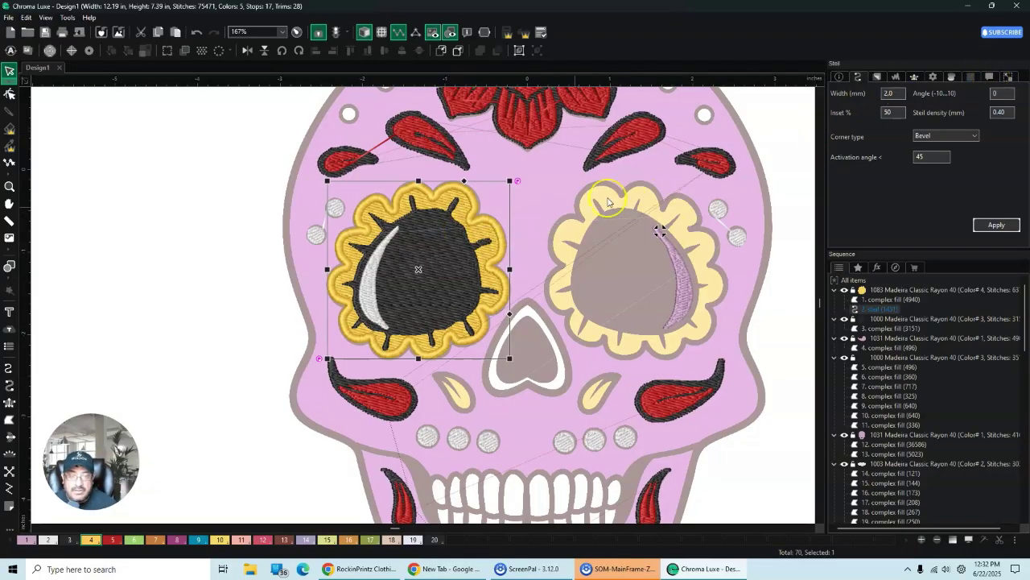
left_click(540, 207)
left_click(498, 232)
right_click(497, 233)
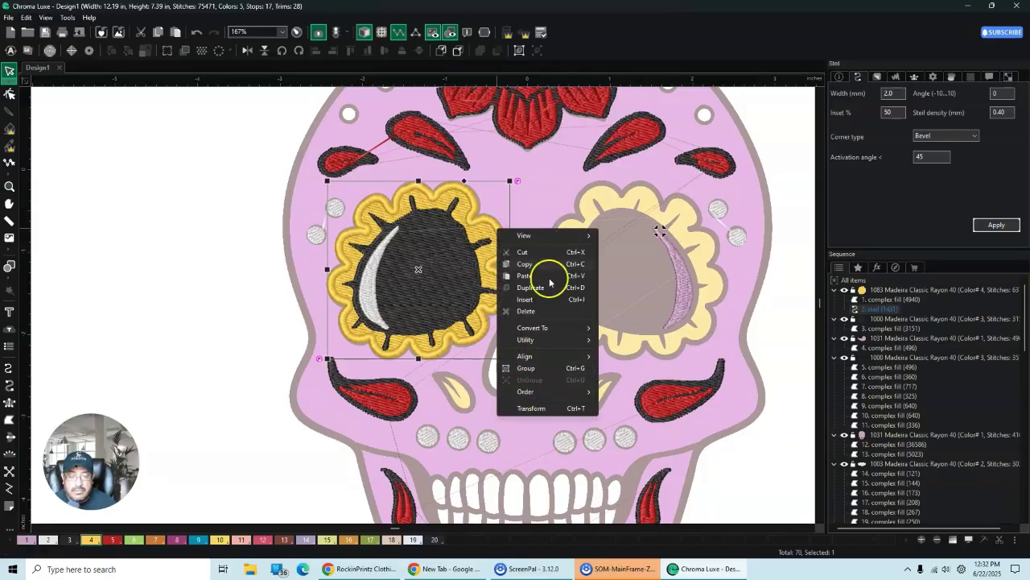
left_click(550, 196)
Step: Change the left eye's steil border to color 3, black
left_click(499, 231)
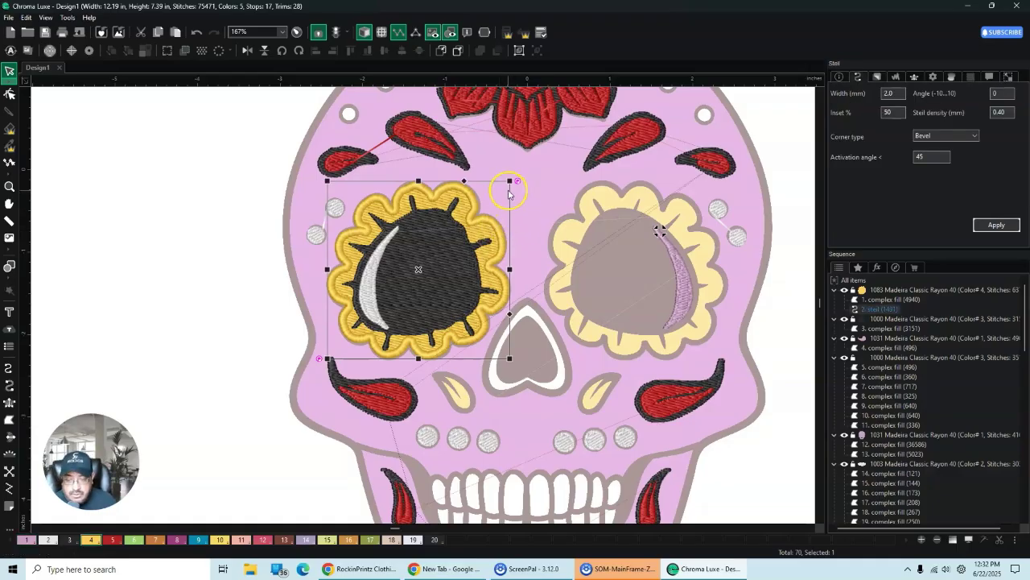
left_click(988, 77)
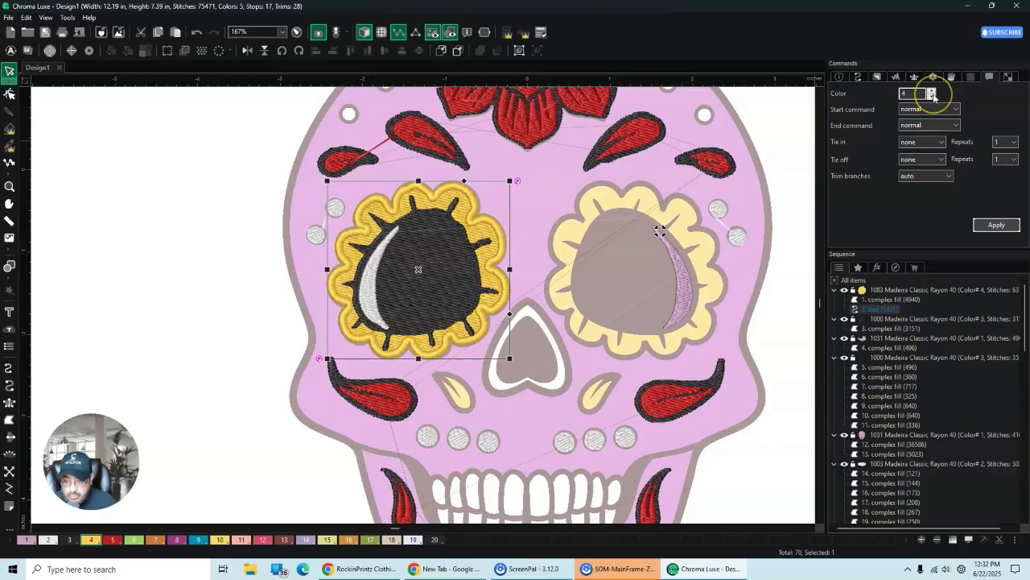
left_click(995, 225)
left_click(525, 184)
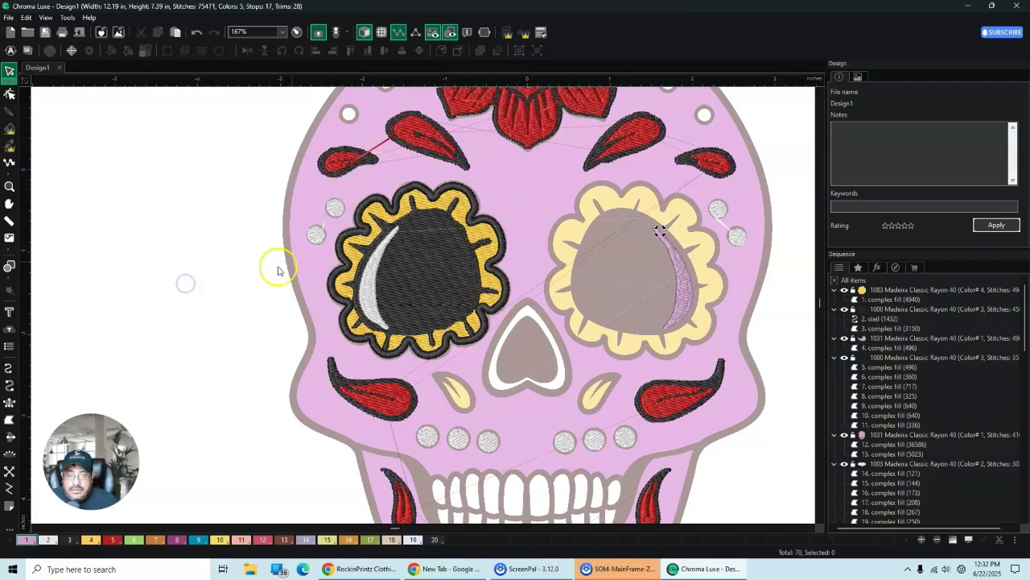
Step: Duplicate the left eye's border, petals, socket and crescent, place the copy over the right eye, and delete the old lilac crescent there
left_click(356, 219)
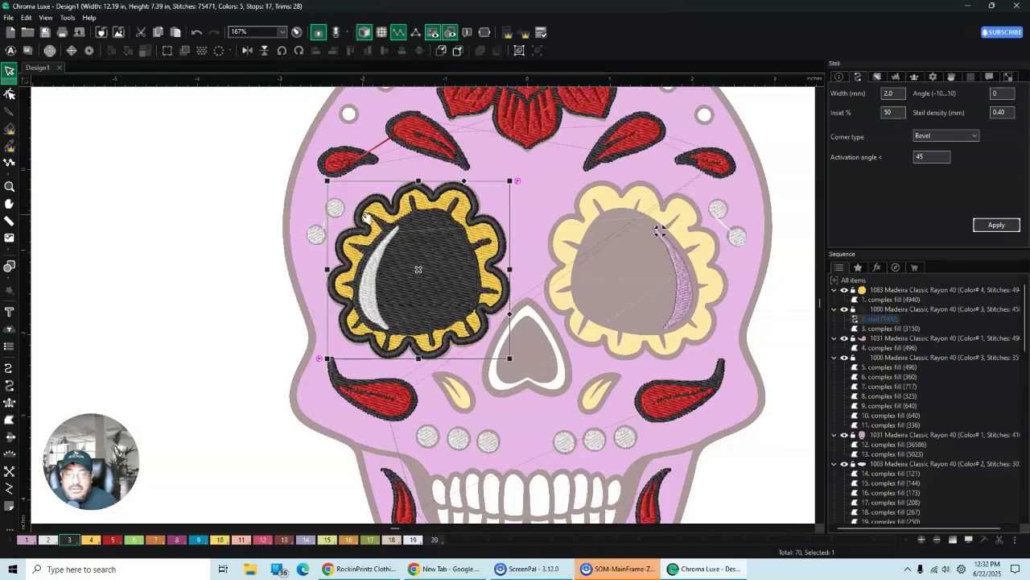
left_click(395, 255, "ctrl")
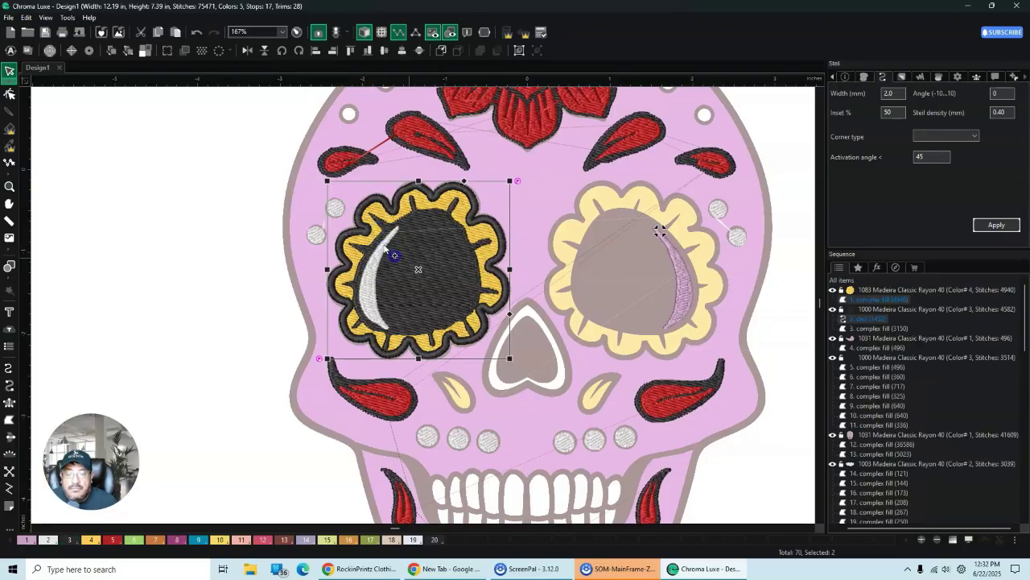
left_click(454, 262, "ctrl")
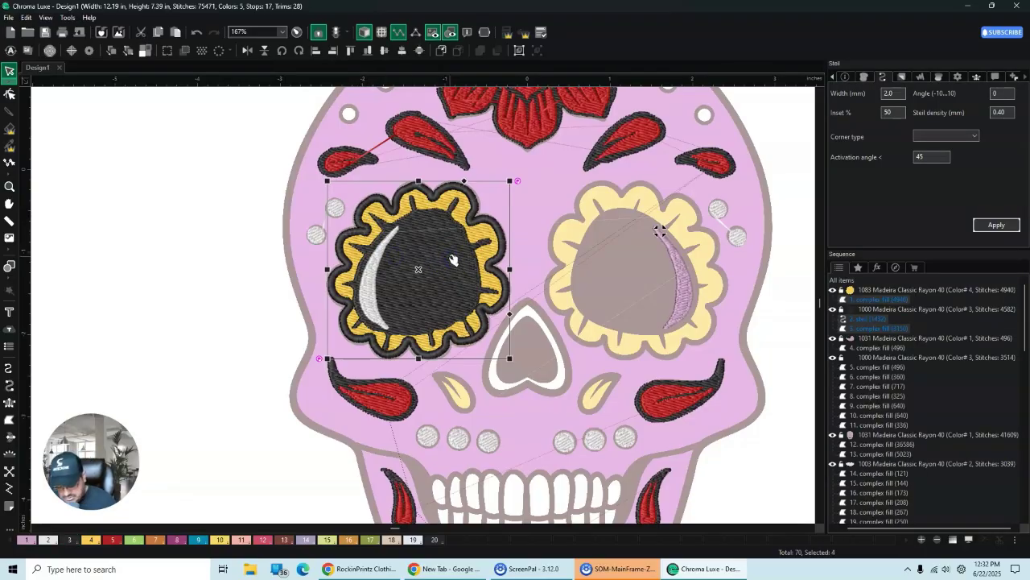
key("ctrl+d")
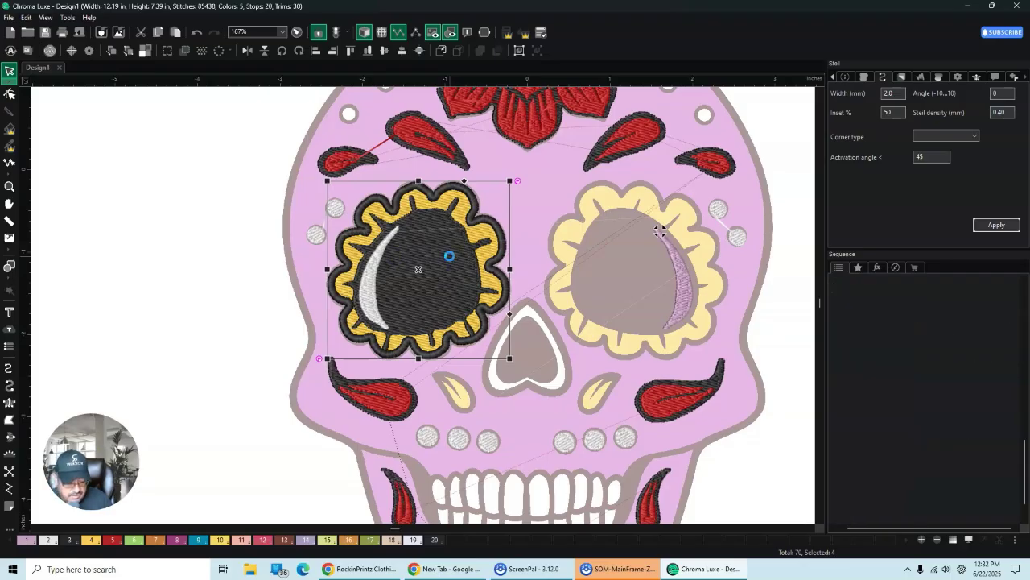
left_click_drag(451, 263, 636, 262)
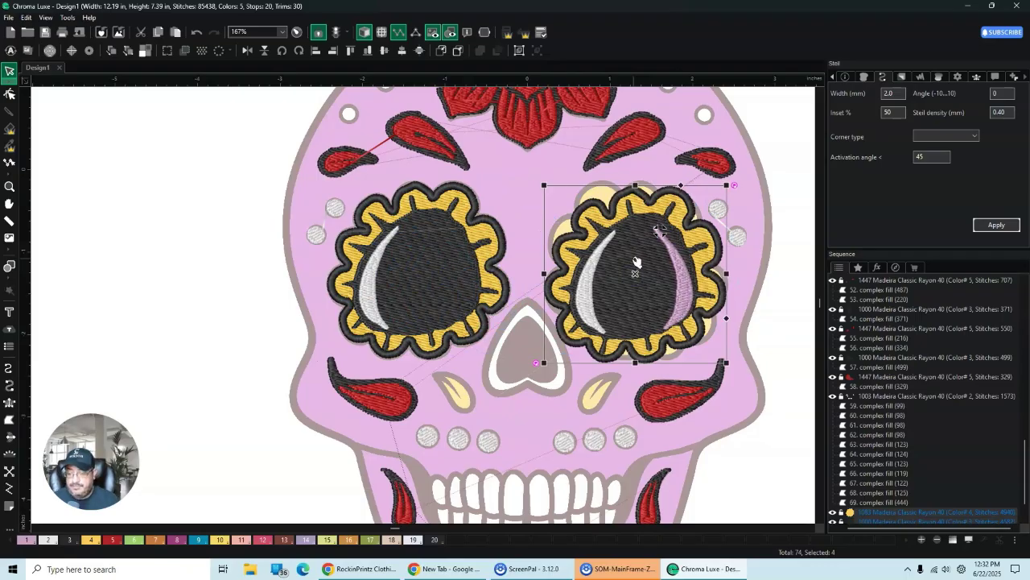
left_click(668, 225)
key("Delete")
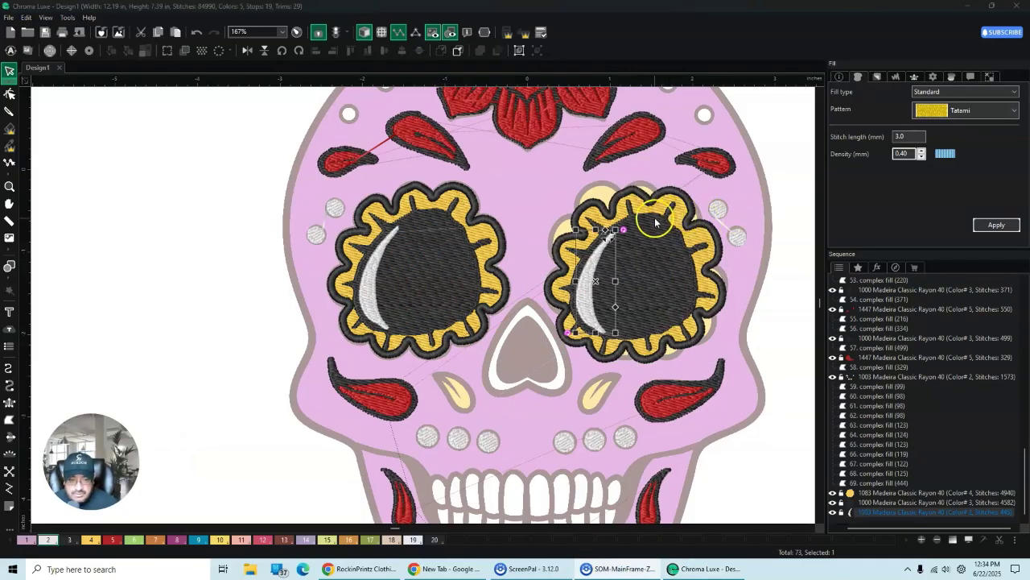
Step: Mirror the copied right eye's four objects horizontally and shift them slightly up to line up with the artwork
left_click(593, 207)
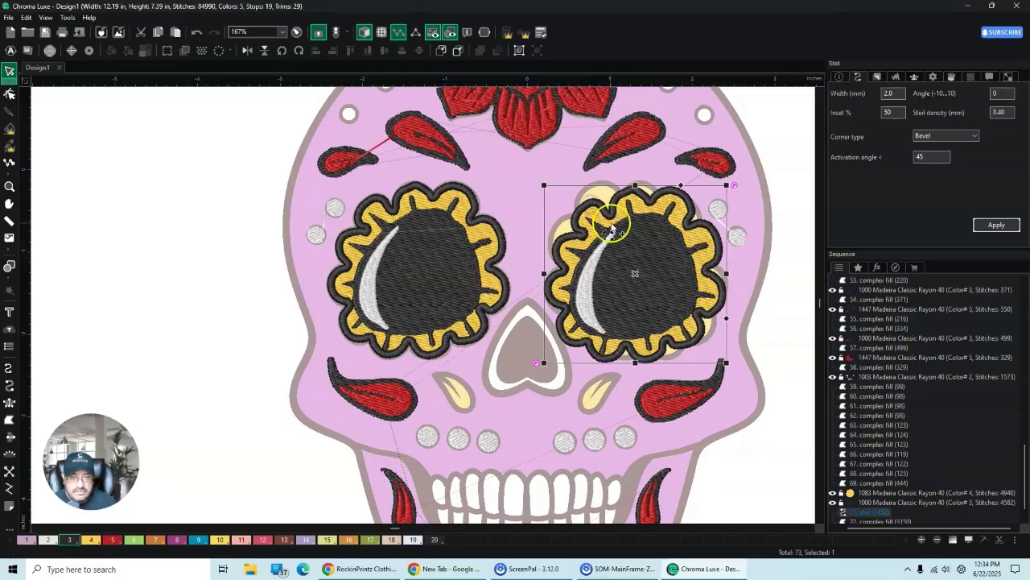
left_click(595, 258, "ctrl")
left_click(618, 274, "ctrl")
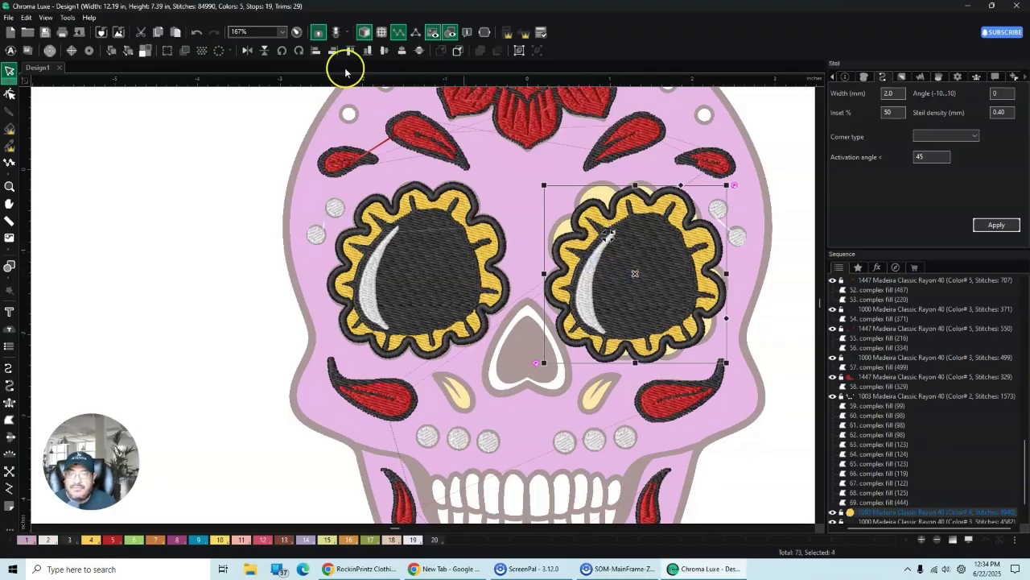
left_click(248, 52)
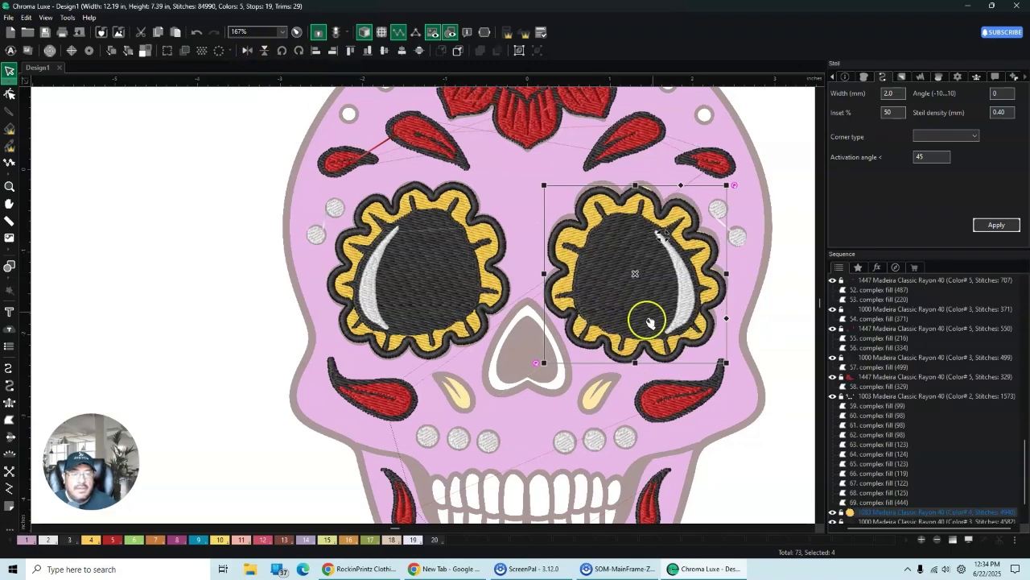
left_click(636, 276)
left_click_drag(636, 275, 638, 271)
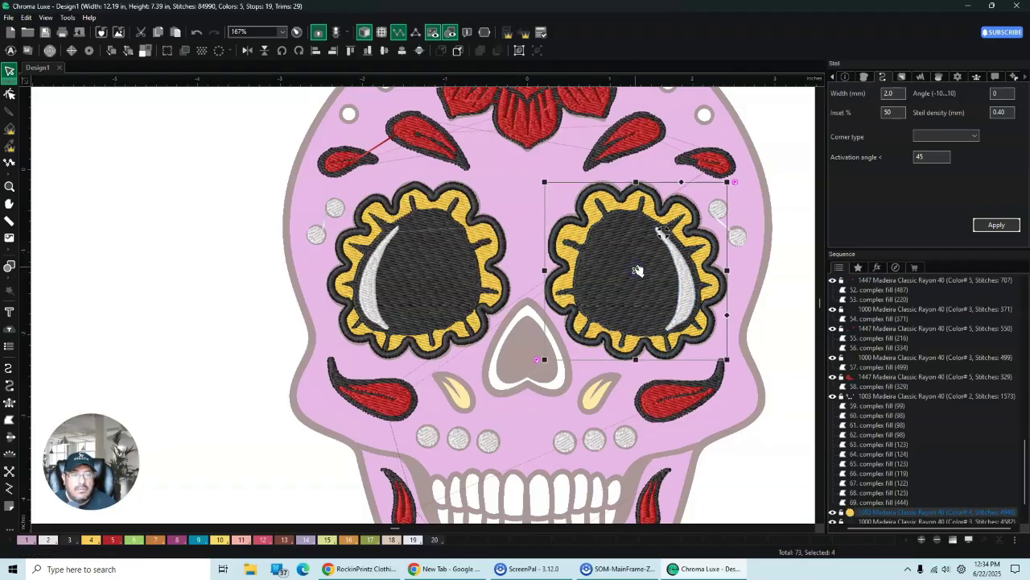
left_click(110, 214)
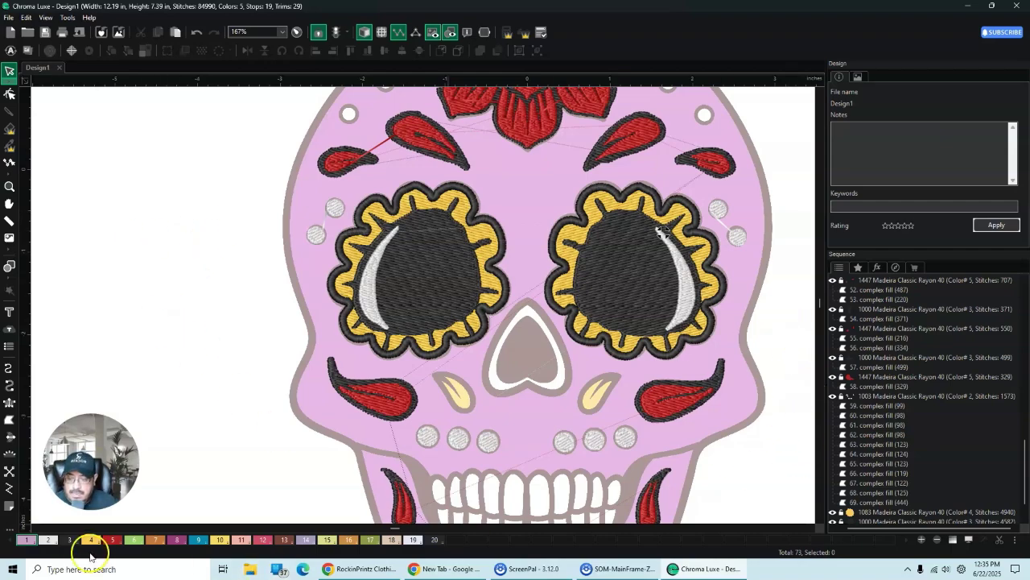
Step: Digitize a closed complex fill in color 1 along the outer edge of the nose's white outline, including the notch at its base
scroll(636, 239, "down", 1)
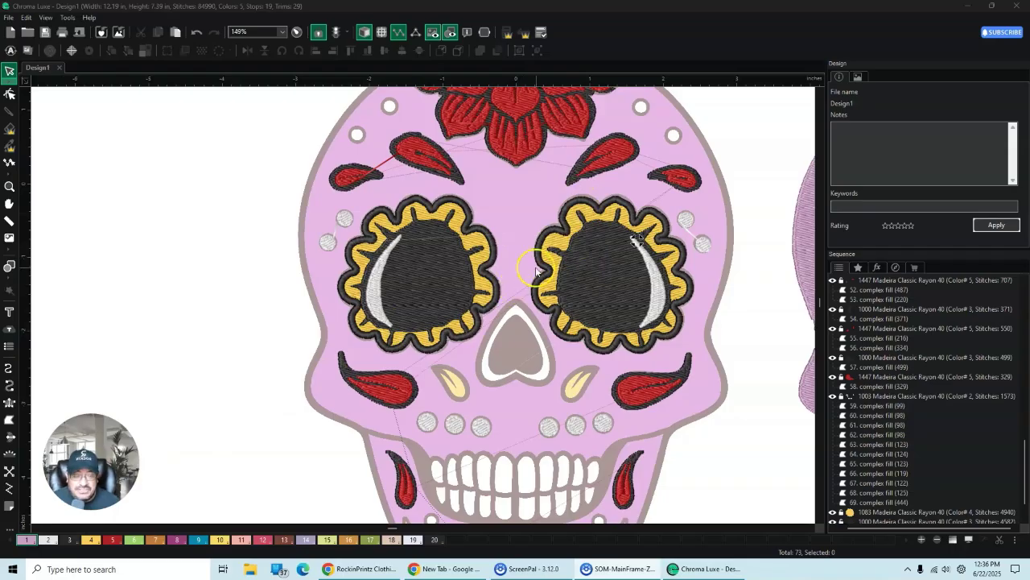
scroll(510, 288, "down", 2)
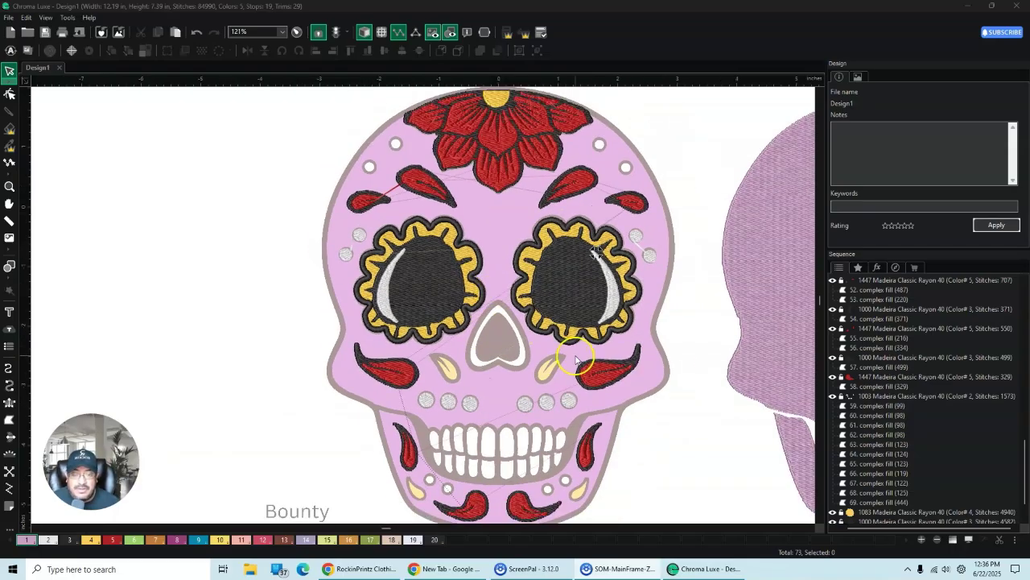
scroll(576, 360, "up", 4)
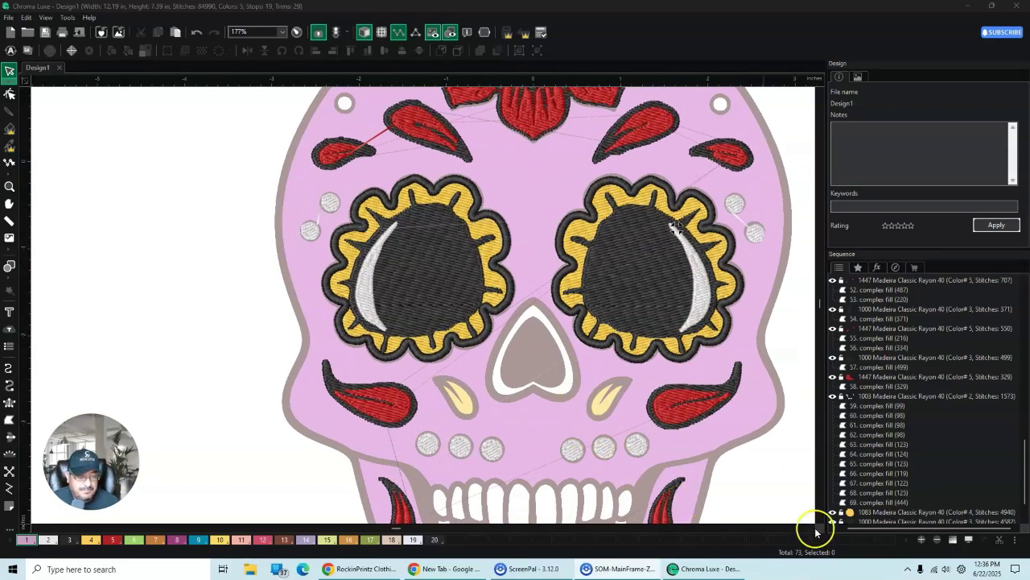
left_click(815, 531)
scroll(352, 387, "up", 2)
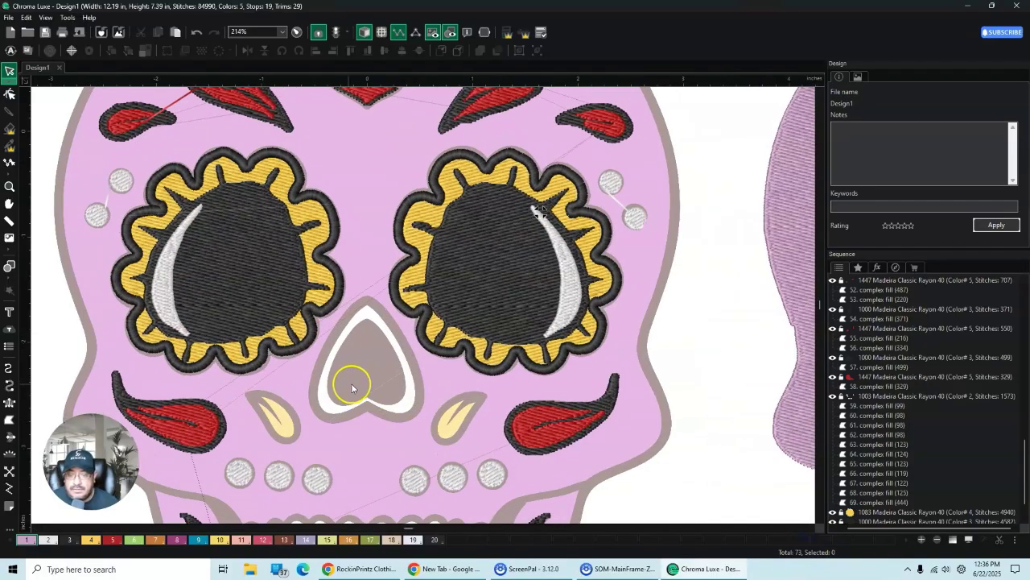
scroll(351, 387, "up", 2)
scroll(258, 495, "up", 2)
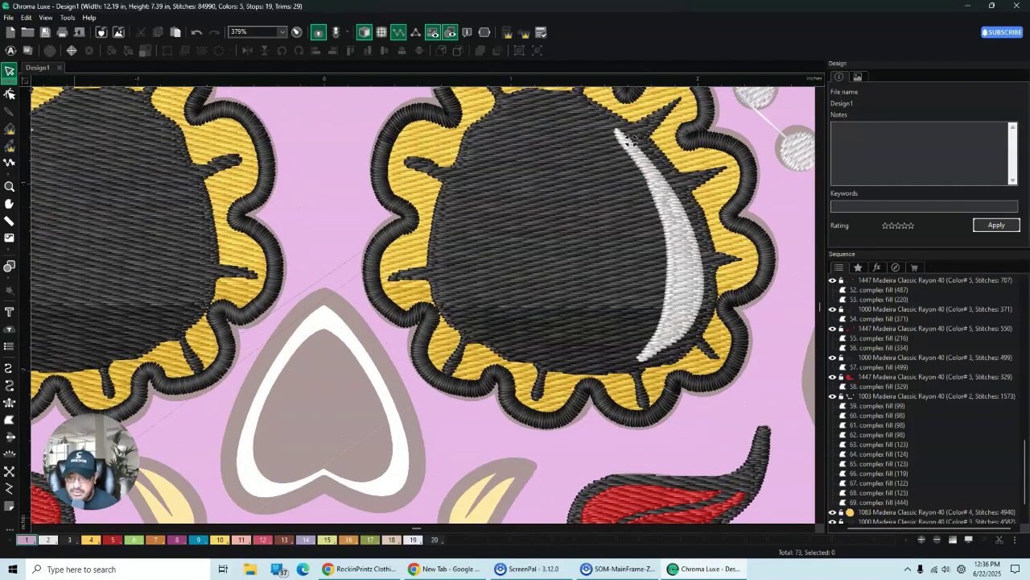
left_click(9, 420)
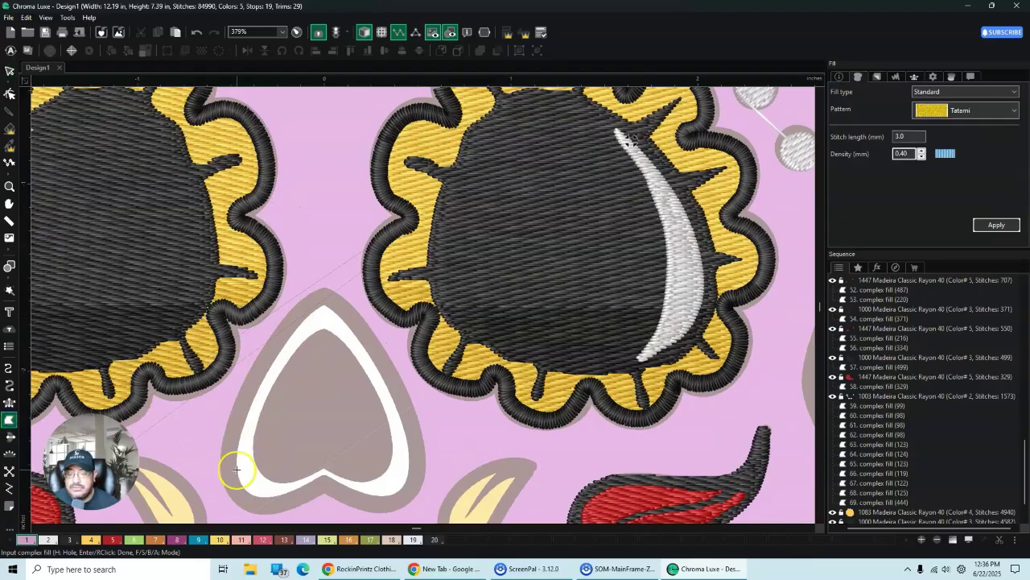
left_click(236, 468)
left_click(240, 435)
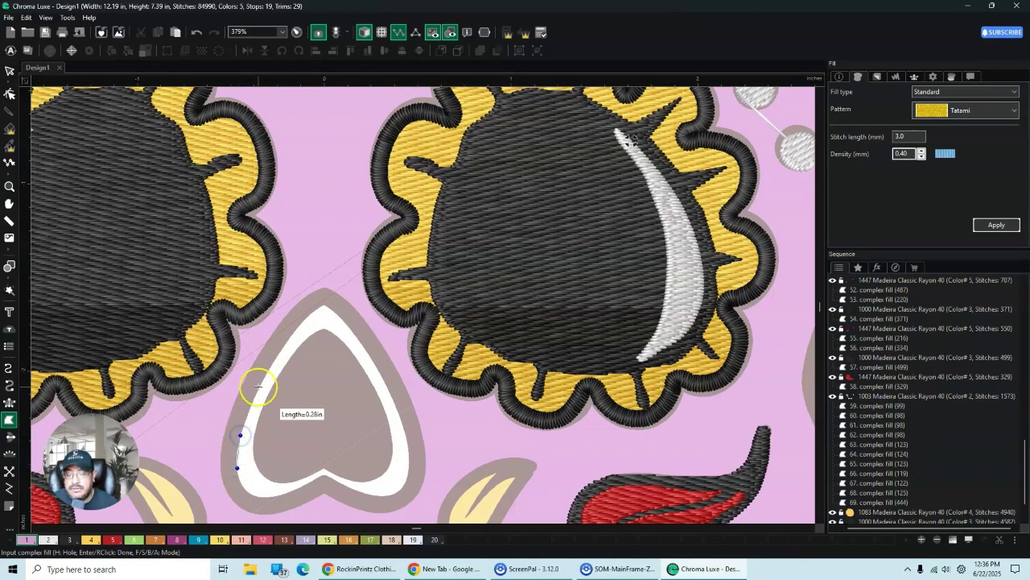
left_click(257, 386)
left_click(280, 351)
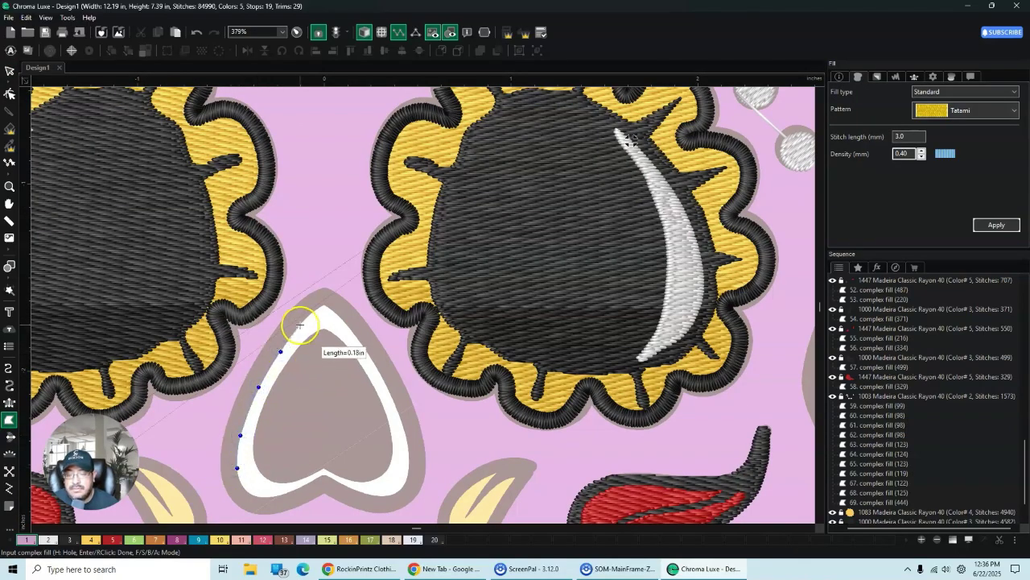
left_click(315, 310)
left_click(323, 304)
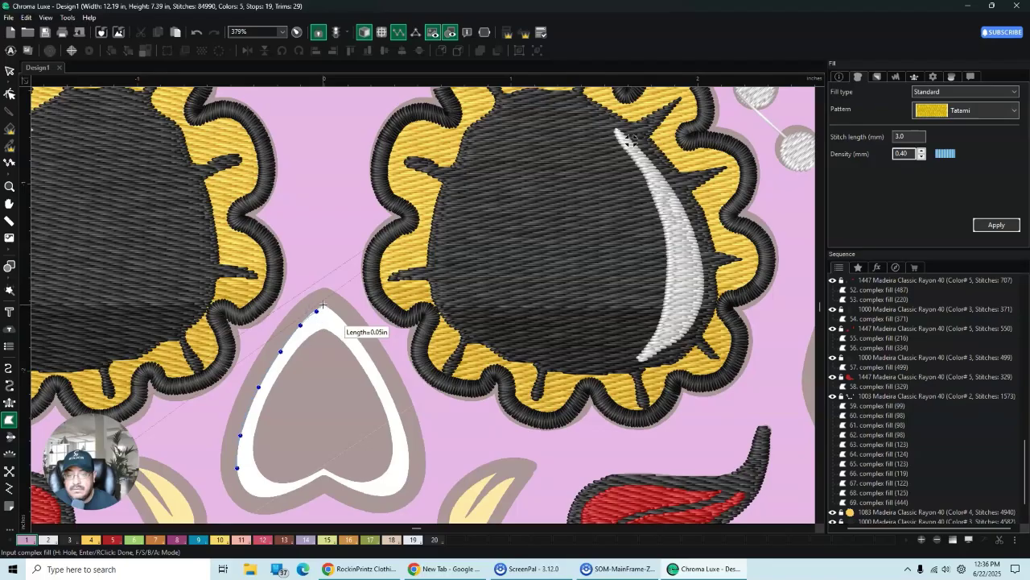
left_click(339, 315)
left_click(363, 347)
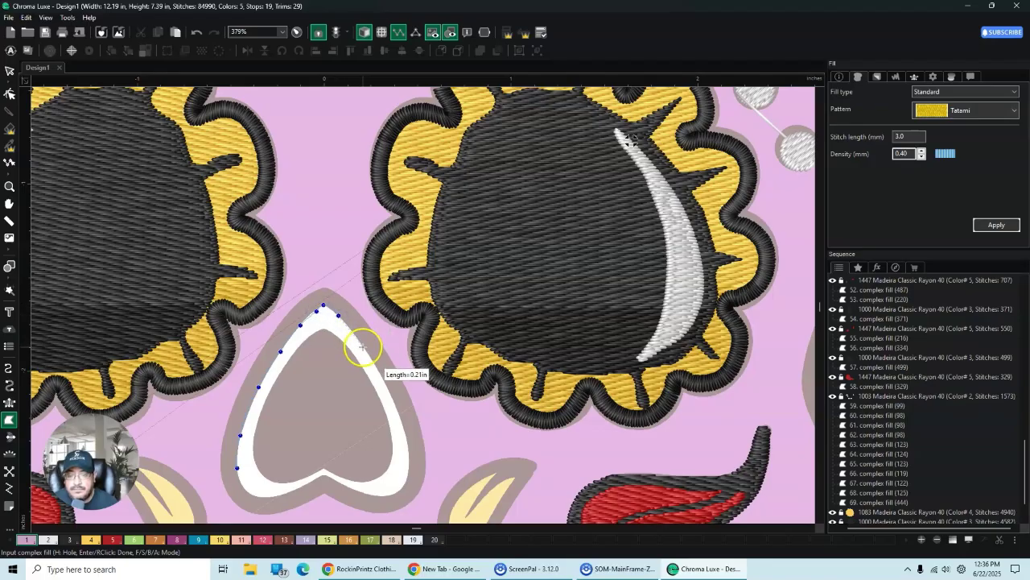
left_click(389, 390)
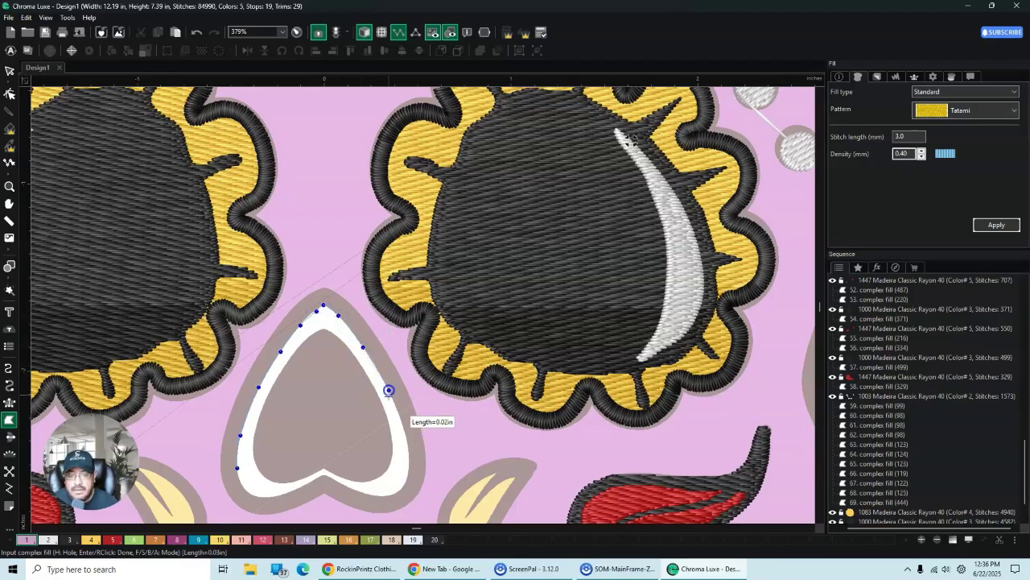
left_click(407, 441)
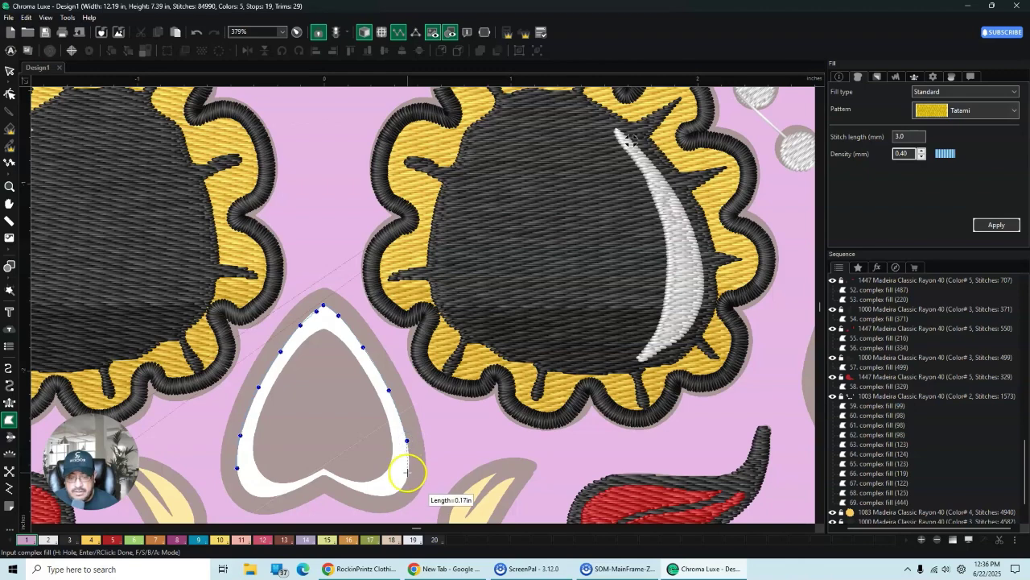
left_click(407, 474)
left_click(401, 490)
left_click(388, 494)
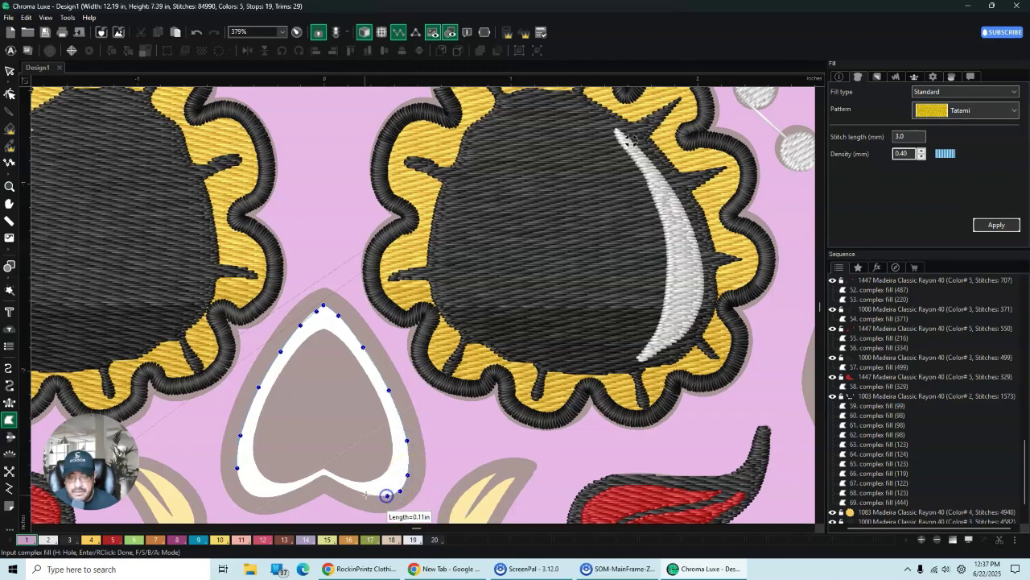
left_click(363, 494)
left_click(323, 475)
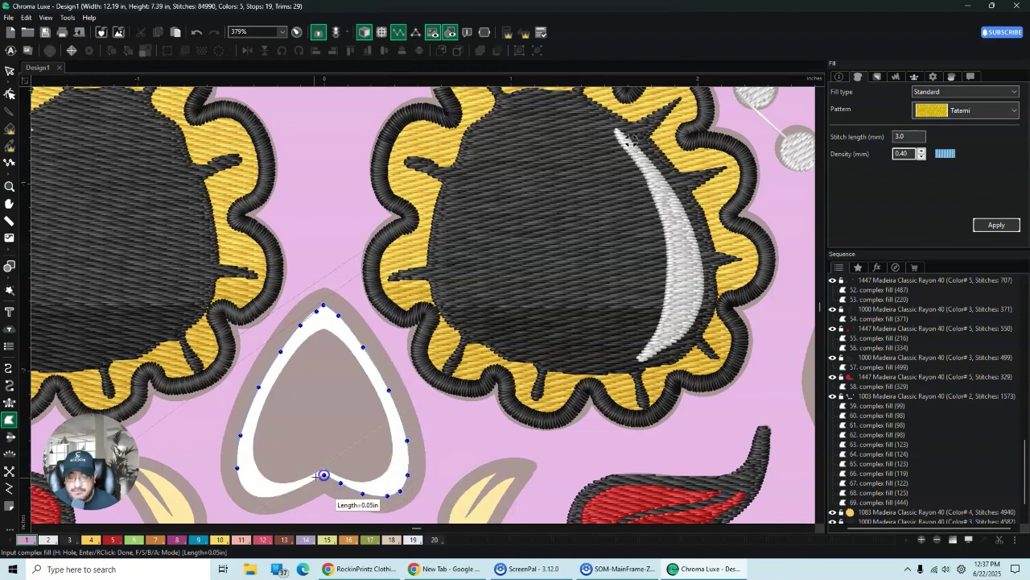
left_click(308, 481)
left_click(277, 494)
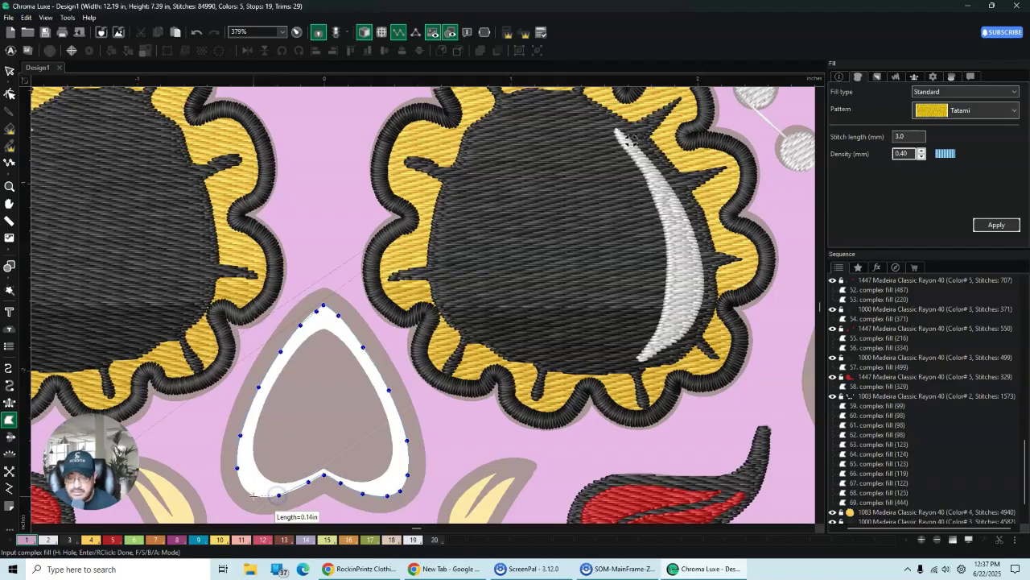
left_click(253, 496)
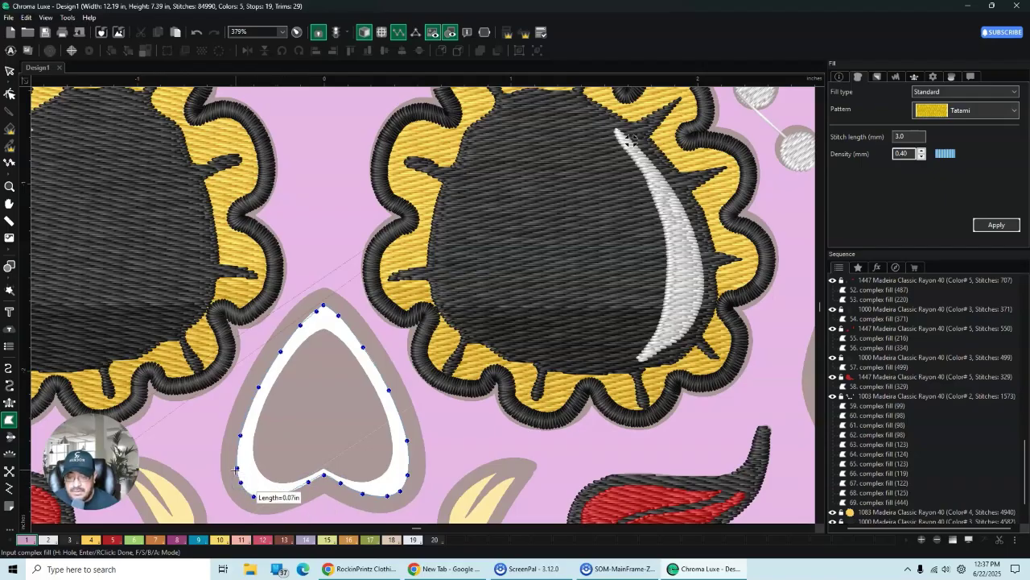
left_click(237, 468)
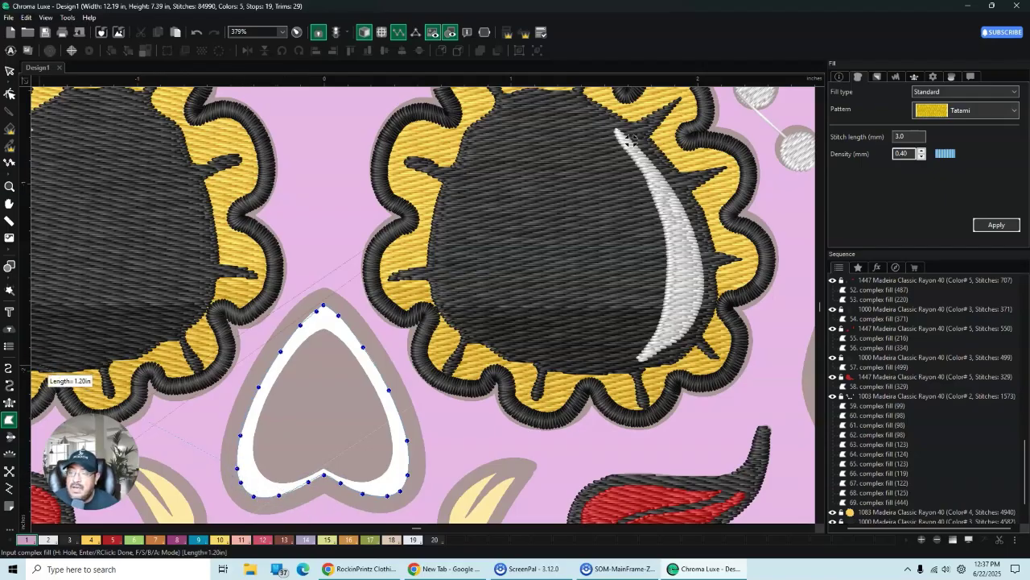
left_click(8, 71)
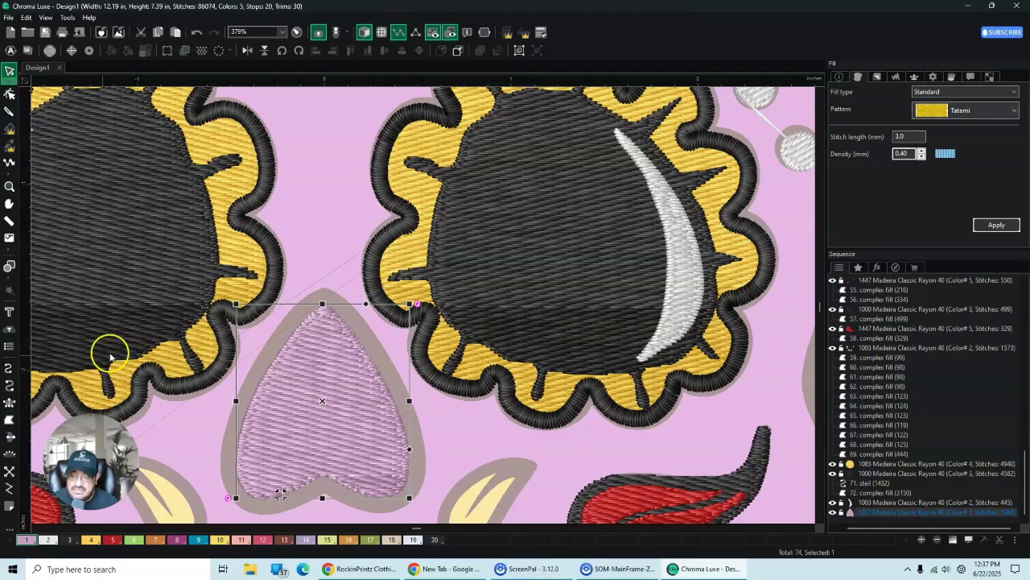
Step: Move the lilac nose fill up between the eyes, clear of the nose artwork
left_click(8, 420)
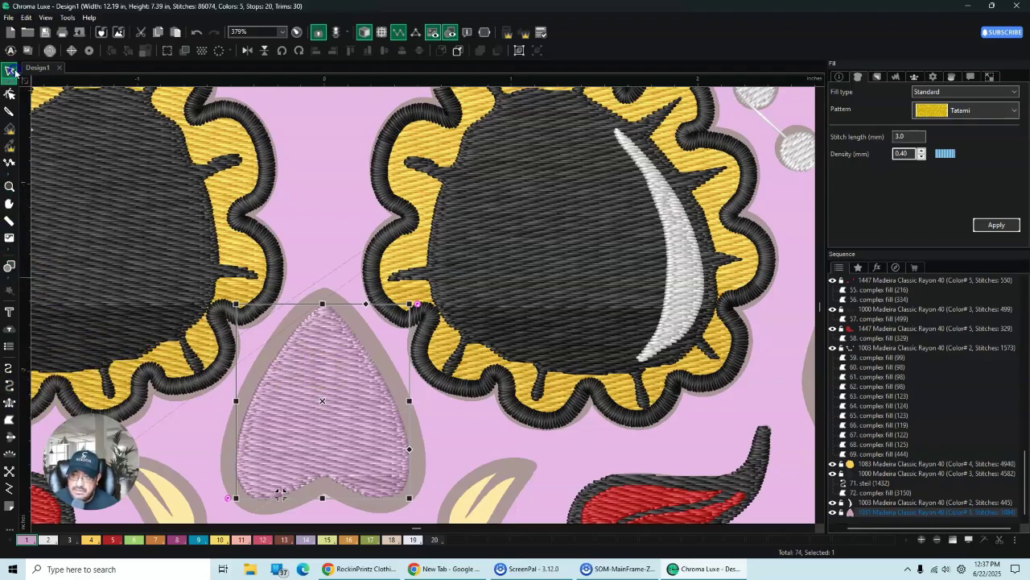
left_click_drag(322, 395, 332, 177)
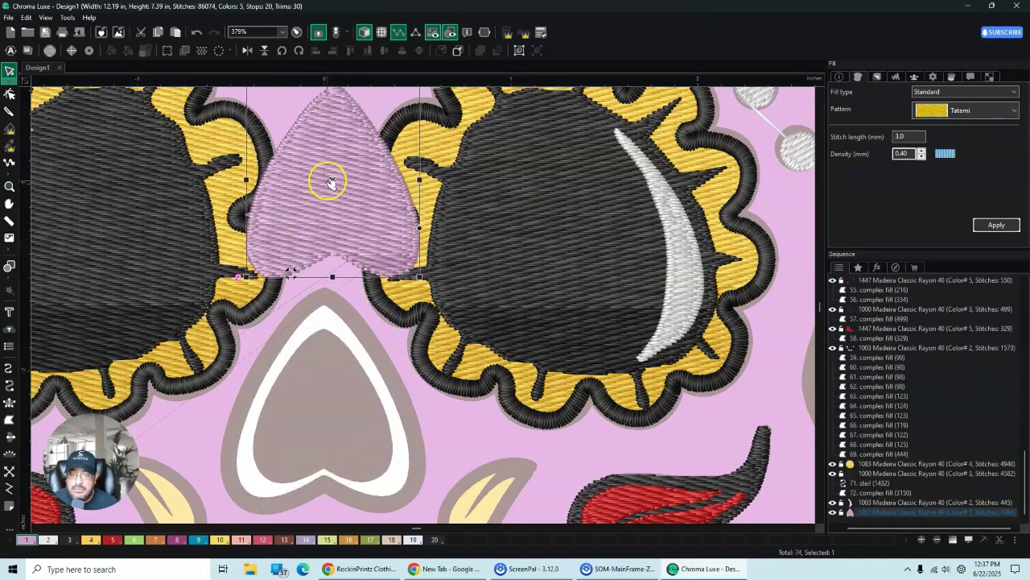
Step: Digitize a closed complex fill along the inner edge of the nose's white outline, including the notch at its base
left_click(8, 419)
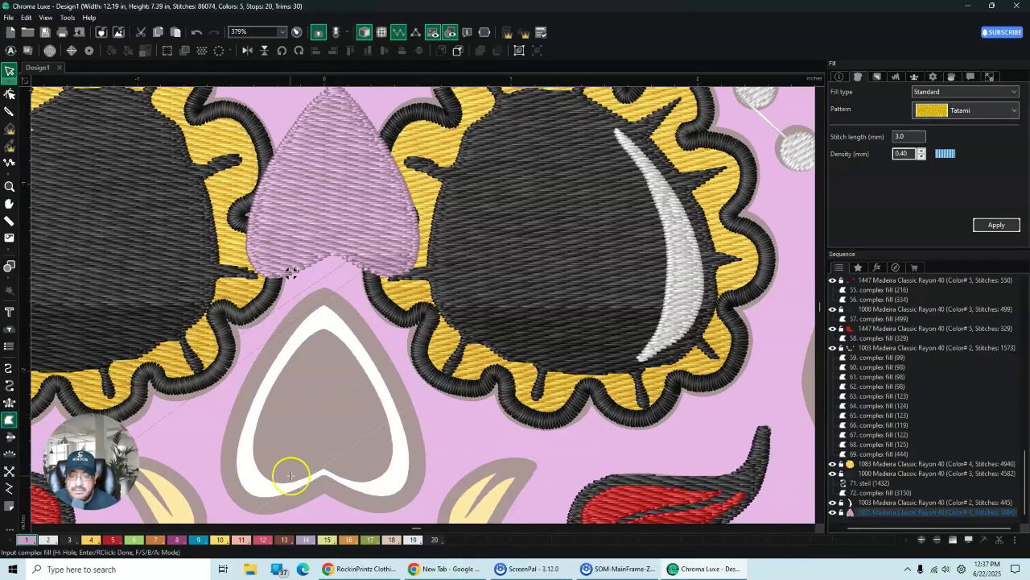
left_click(322, 467)
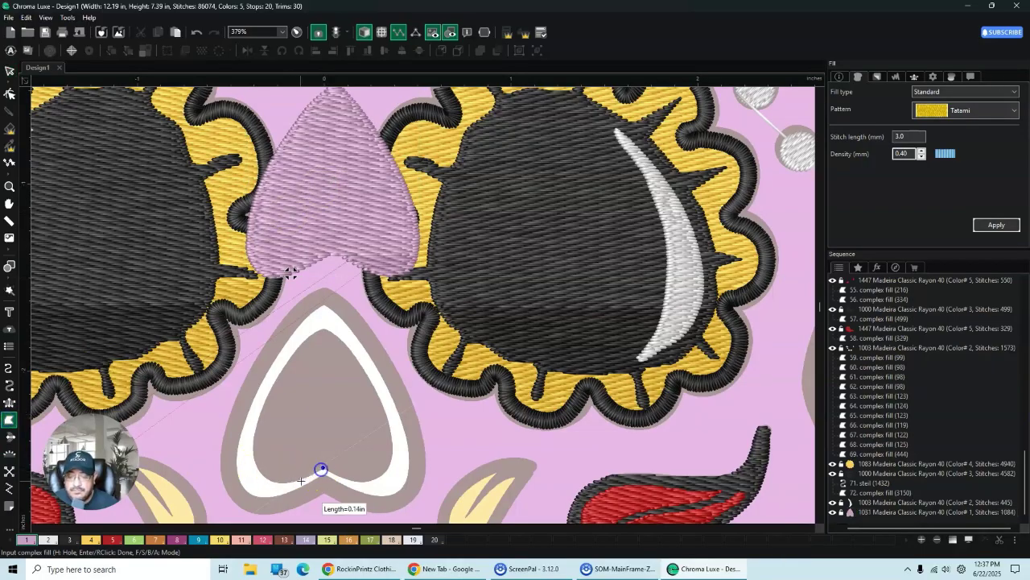
left_click(296, 480)
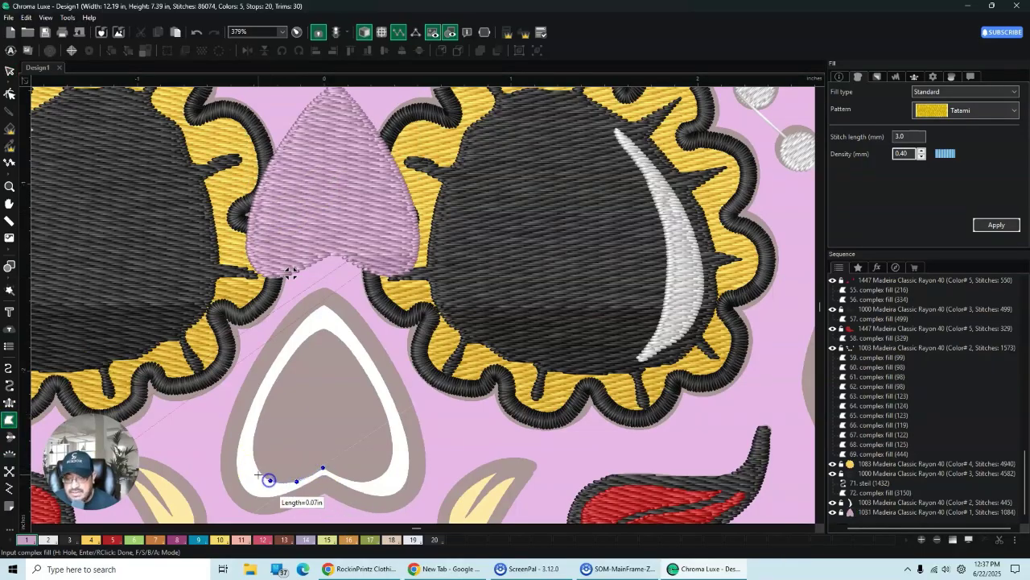
left_click(269, 481)
left_click(256, 466)
left_click(252, 442)
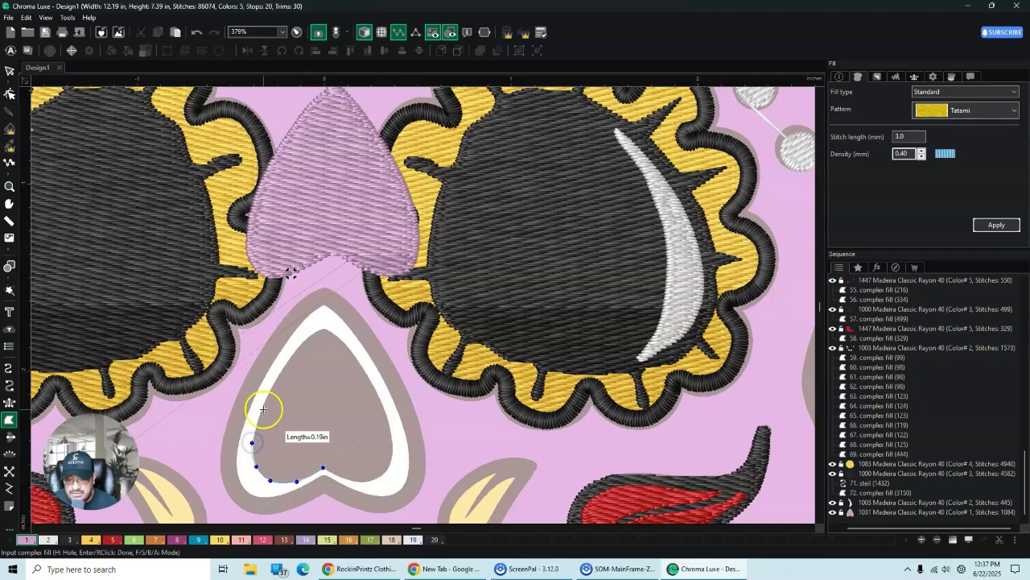
left_click(263, 409)
left_click(276, 378)
left_click(296, 351)
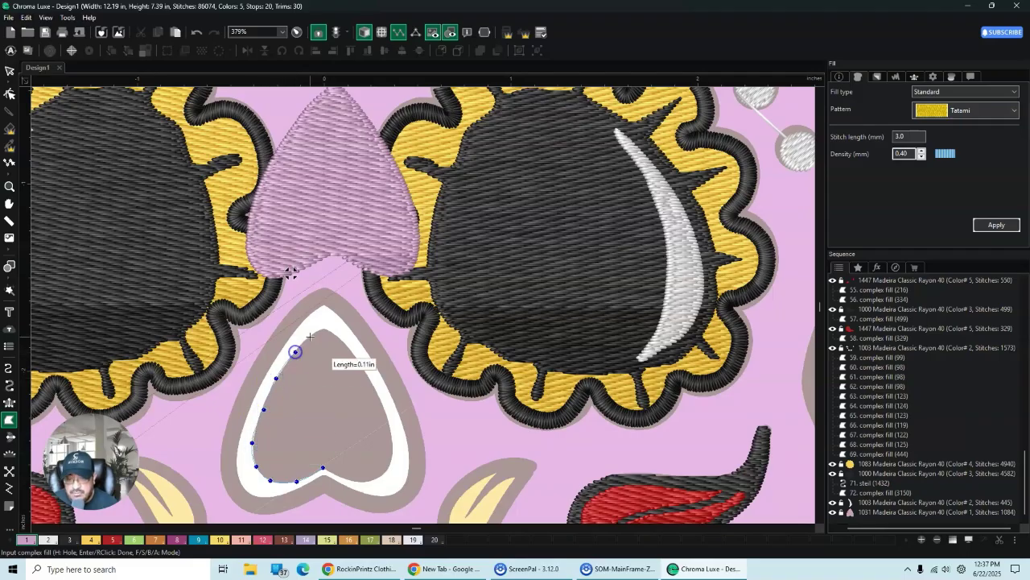
left_click(311, 337)
left_click(323, 328)
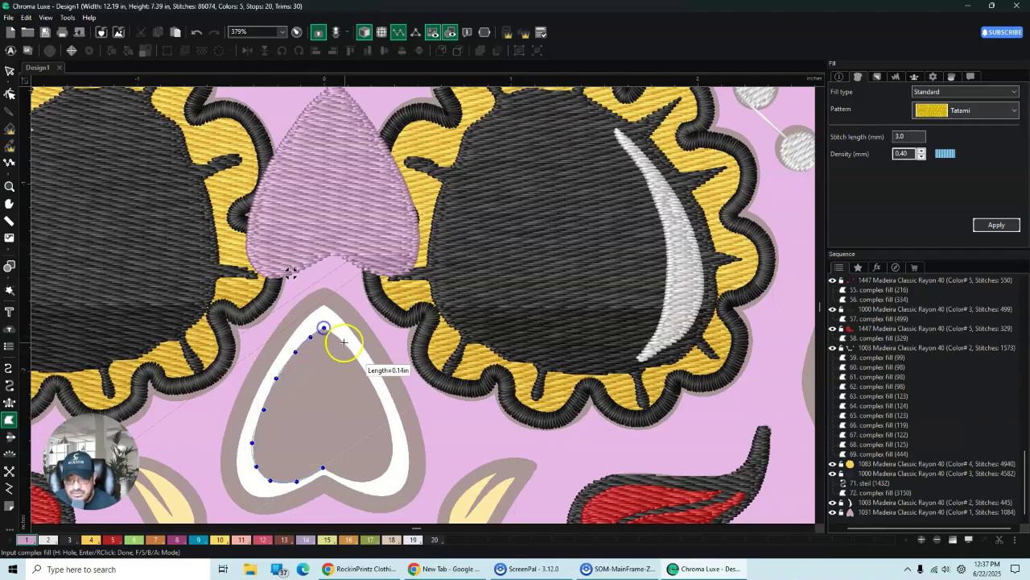
left_click(347, 345)
left_click(364, 368)
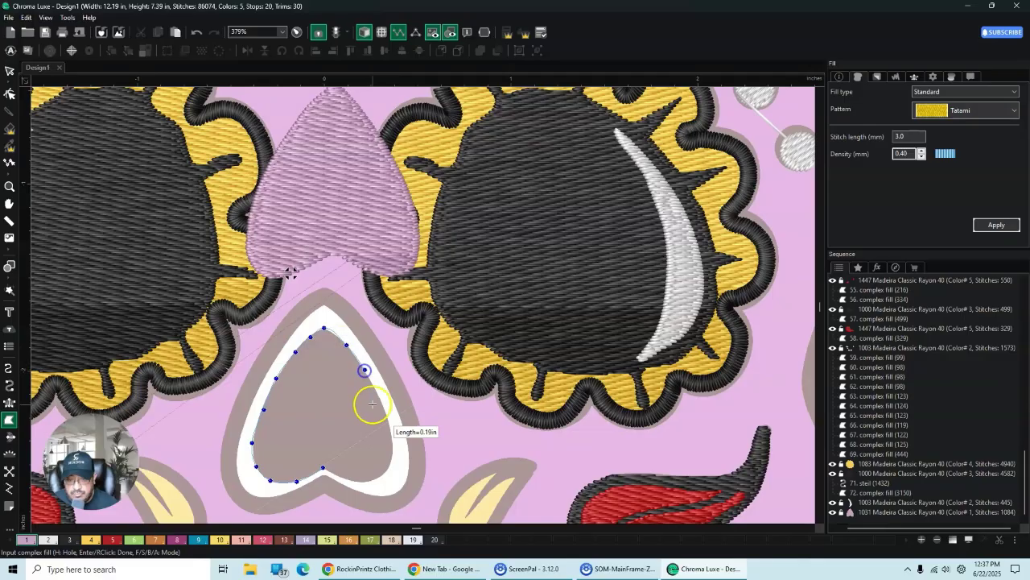
left_click(384, 408)
left_click(392, 436)
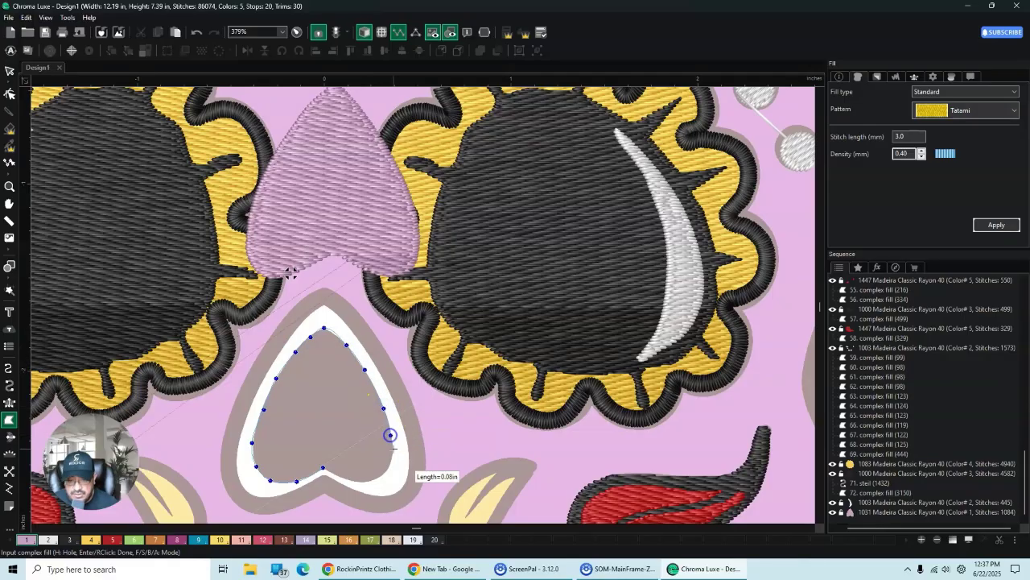
left_click(394, 453)
left_click(386, 470)
left_click(370, 481)
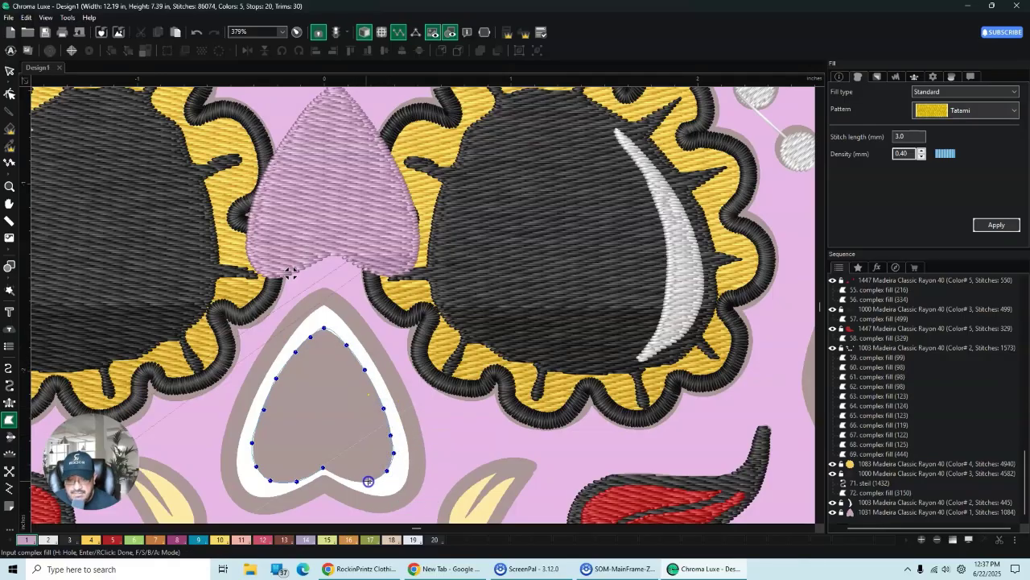
left_click(343, 476)
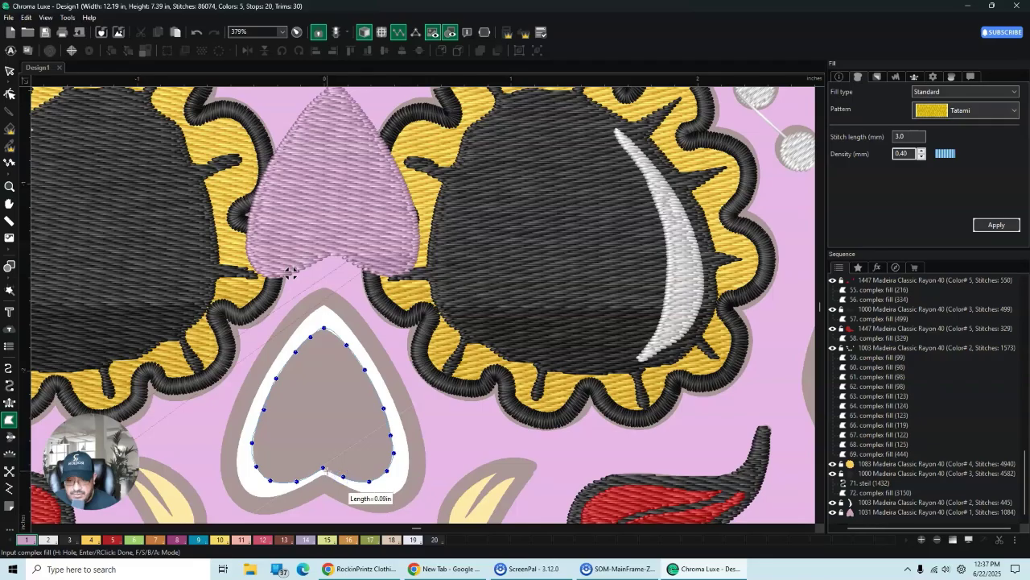
left_click(331, 474)
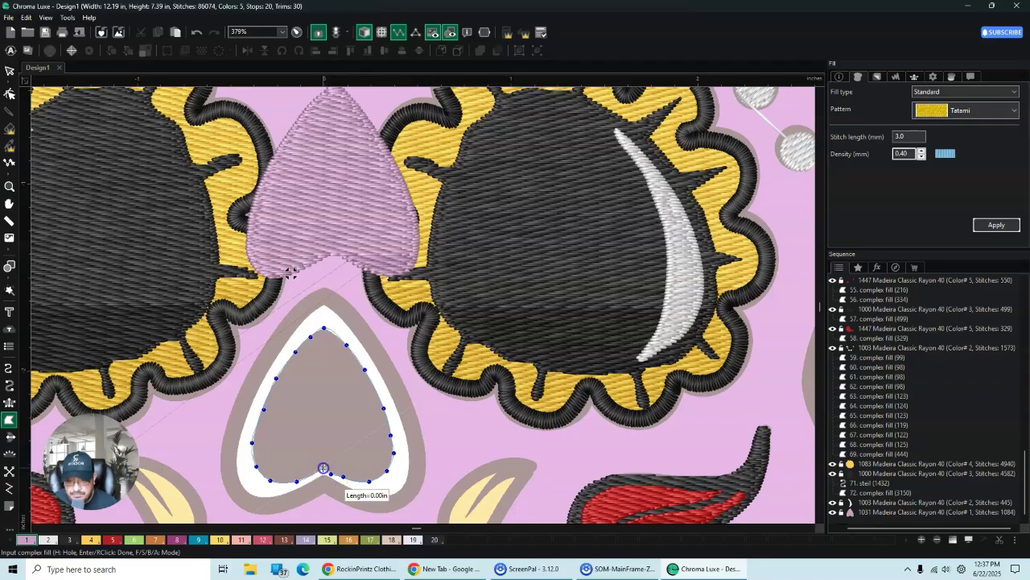
right_click(324, 468)
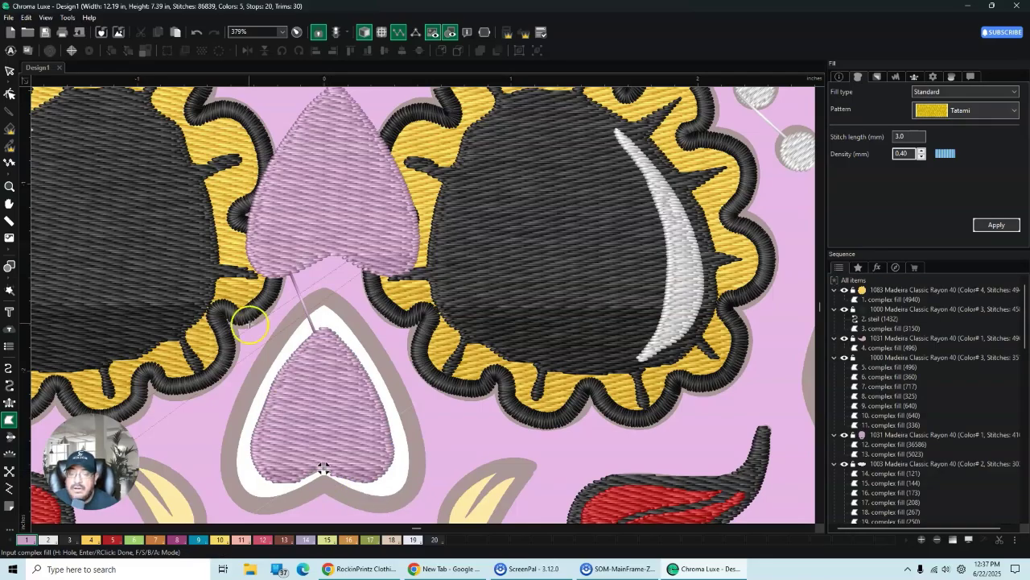
Step: Change the inner nose fill to color 3, keeping it in place over the artwork
left_click(10, 71)
left_click(257, 414)
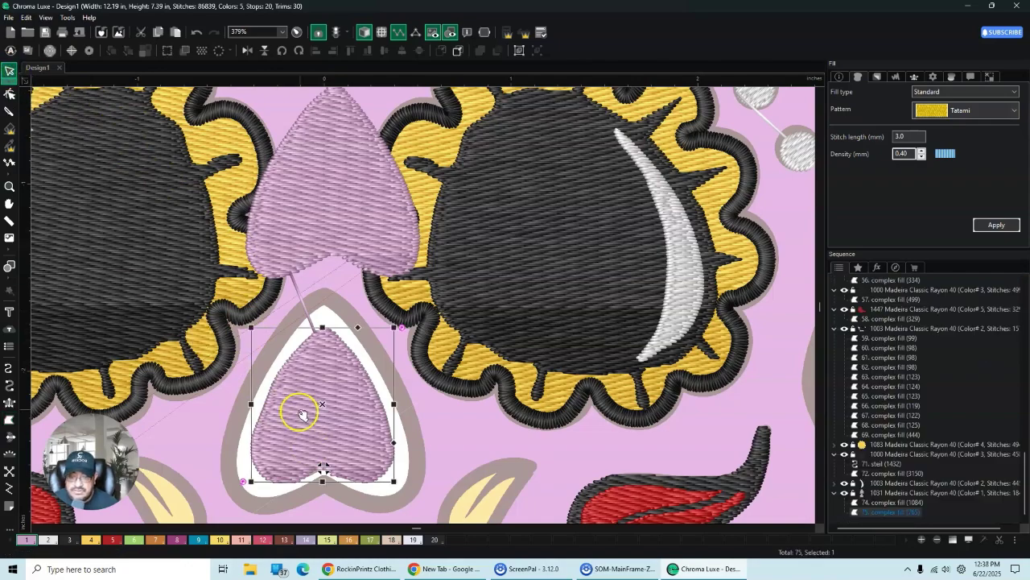
left_click_drag(334, 398, 364, 399)
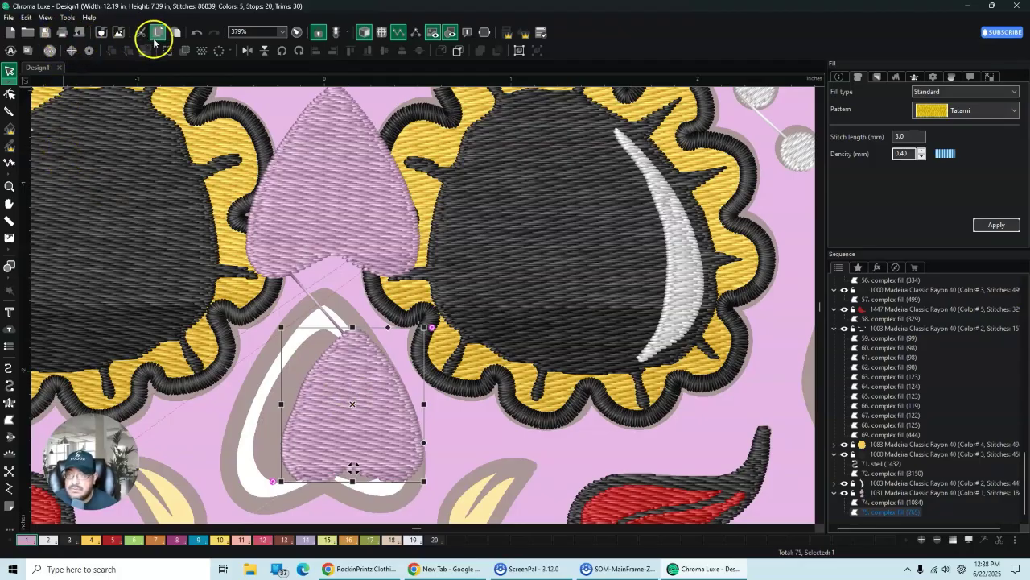
key("ctrl+z")
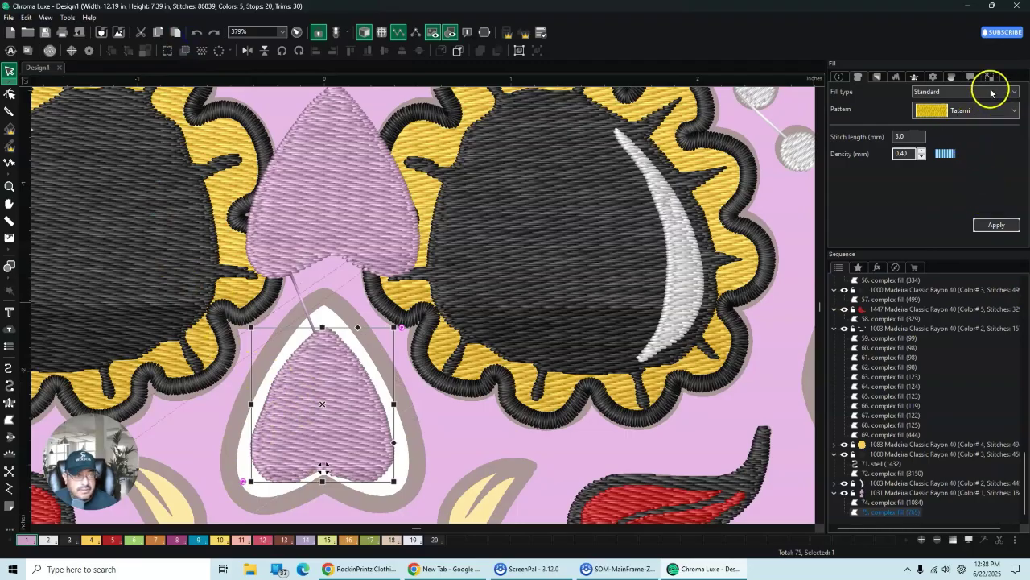
left_click(933, 77)
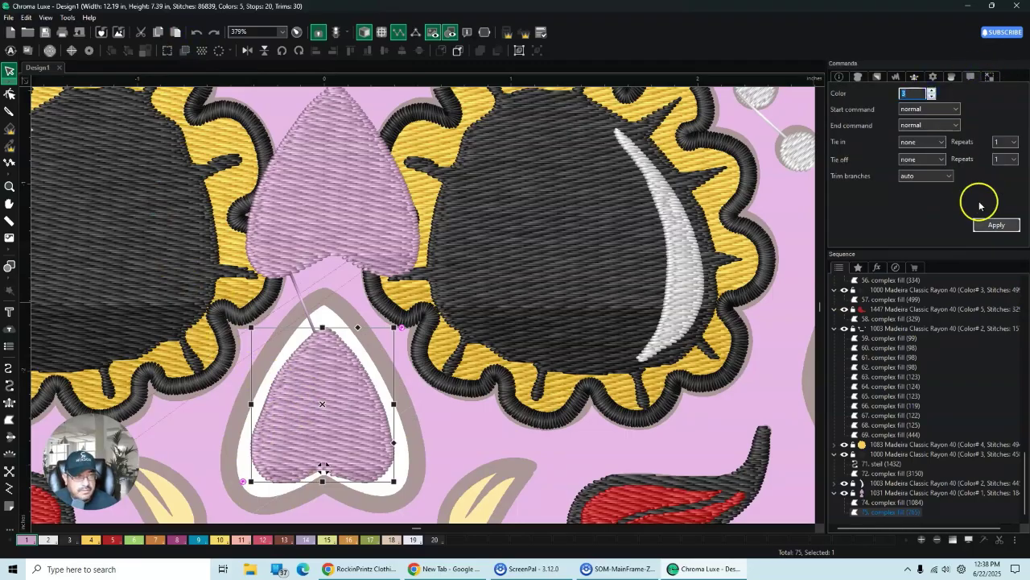
left_click(996, 224)
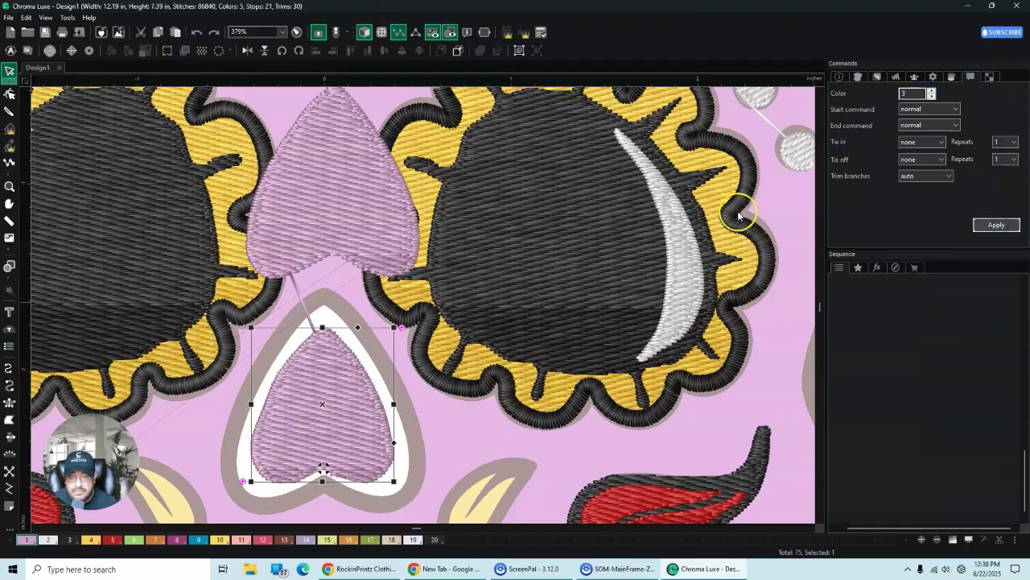
Step: Move the larger lilac nose fill back down over the nose artwork, centered around the black inner fill
left_click(354, 190)
left_click_drag(333, 178, 321, 403)
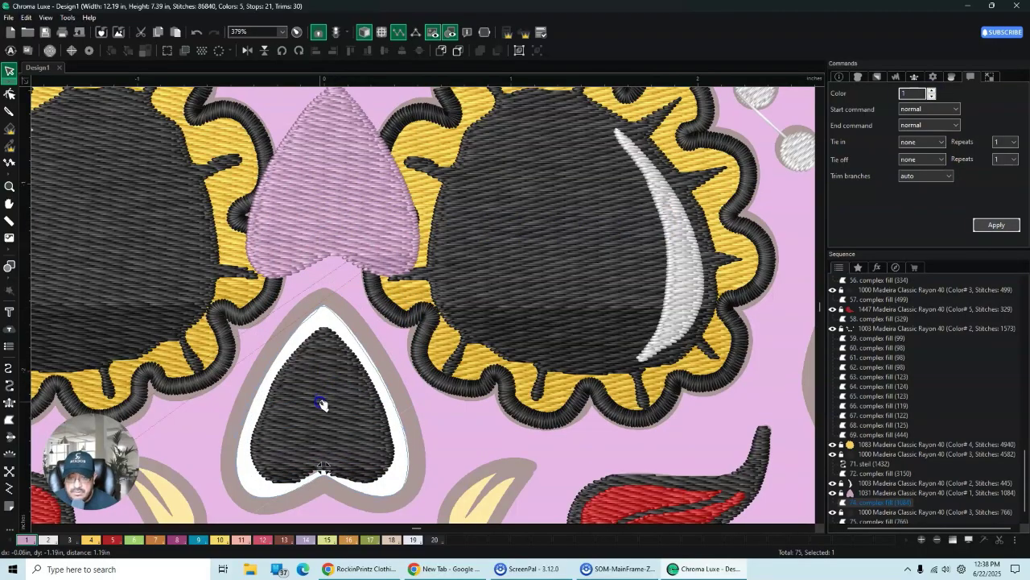
left_click_drag(321, 402, 325, 403)
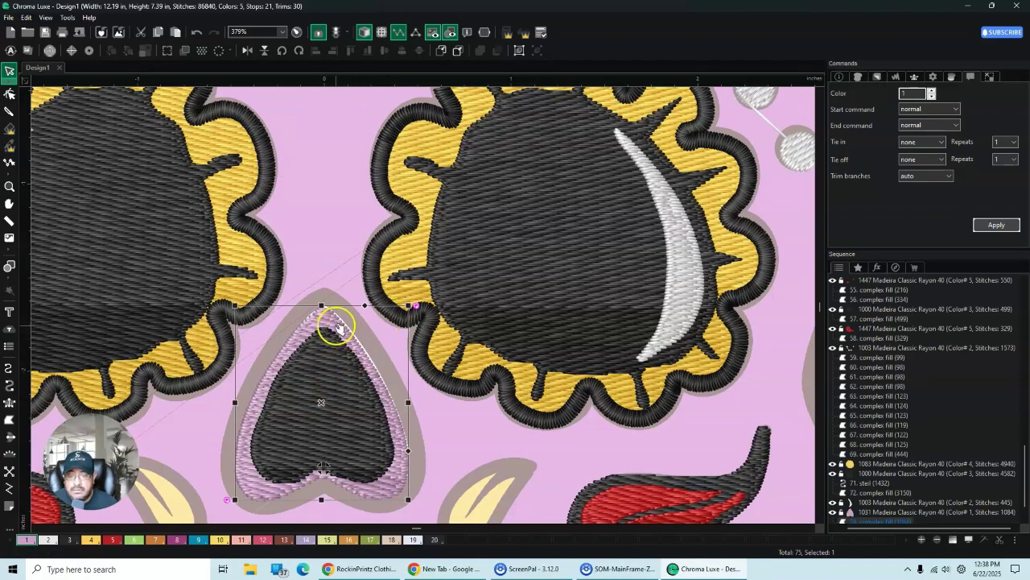
Step: Adjust the outline points on the right edge of the lilac nose fill to follow the artwork's white outline
left_click(10, 94)
left_click(326, 320)
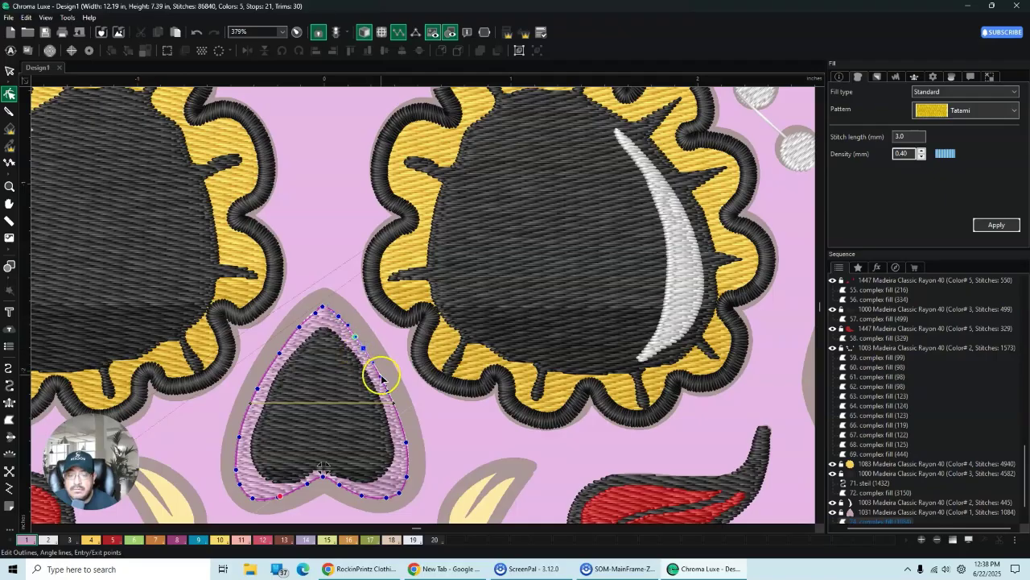
left_click_drag(382, 376, 383, 376)
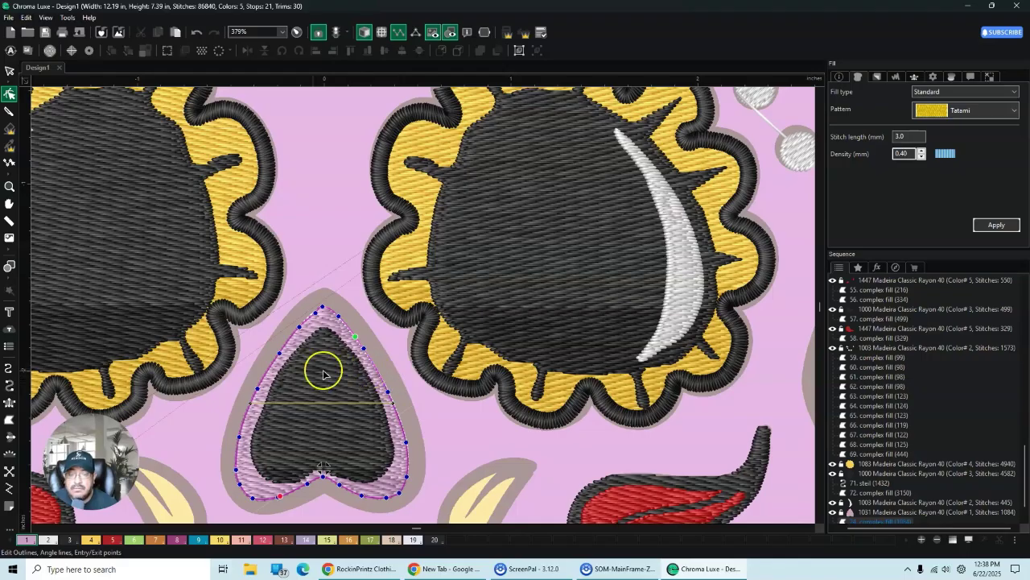
left_click(250, 376)
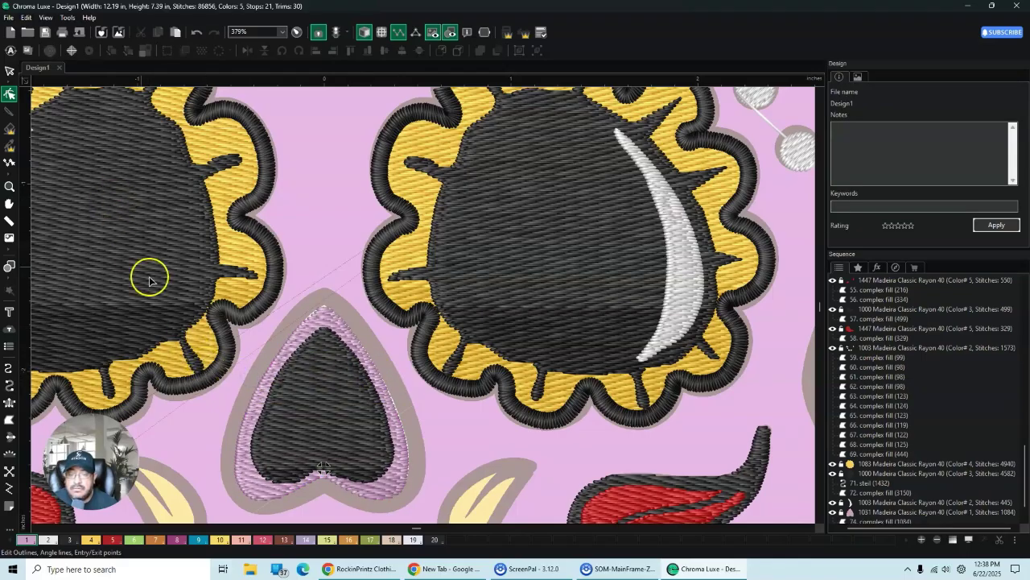
left_click(401, 436)
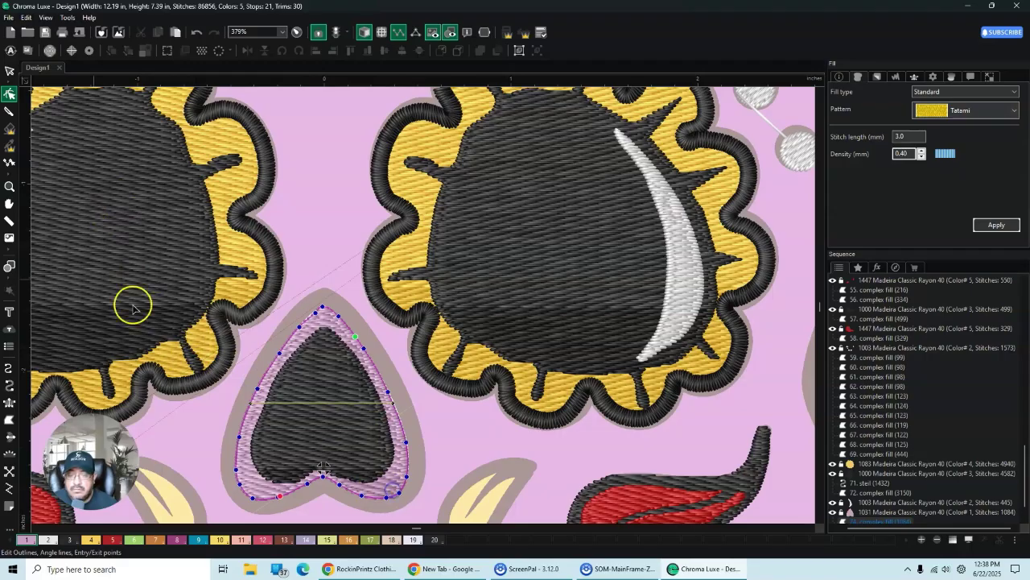
left_click(10, 71)
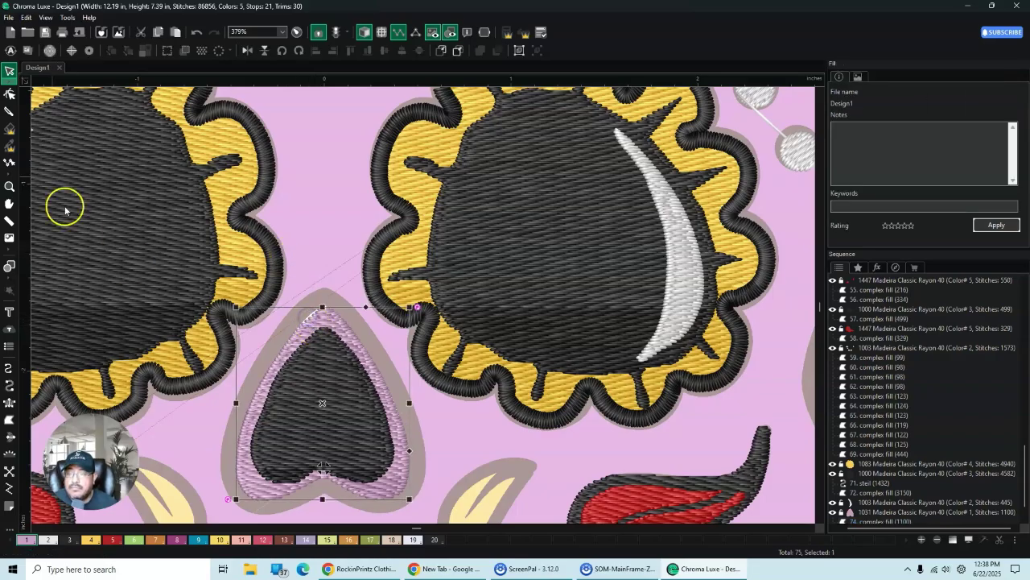
Step: Refine the outline points at the upper left edge and tip of the lilac nose fill to cover the white artwork
left_click(9, 97)
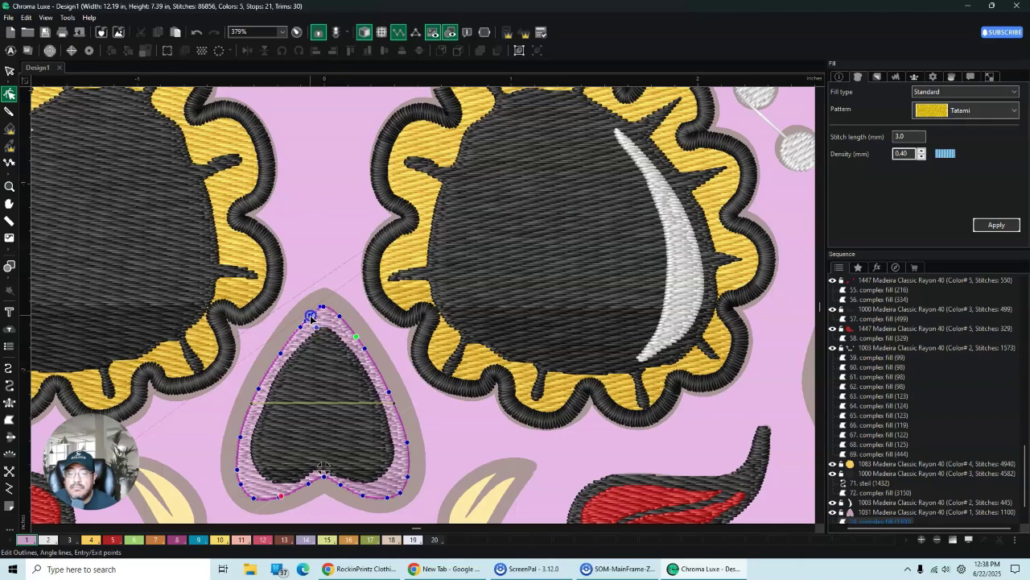
left_click(297, 251)
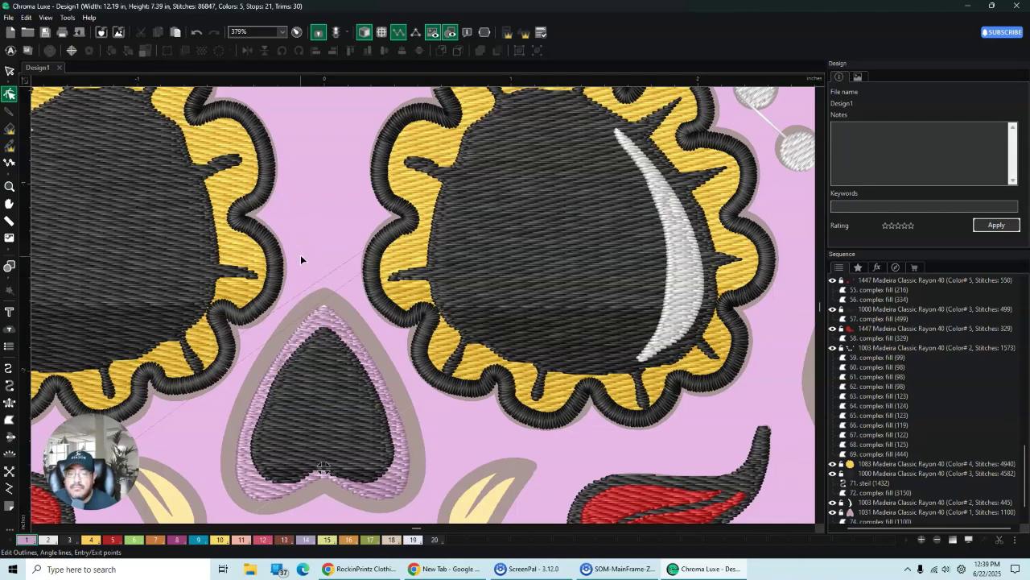
left_click(326, 315)
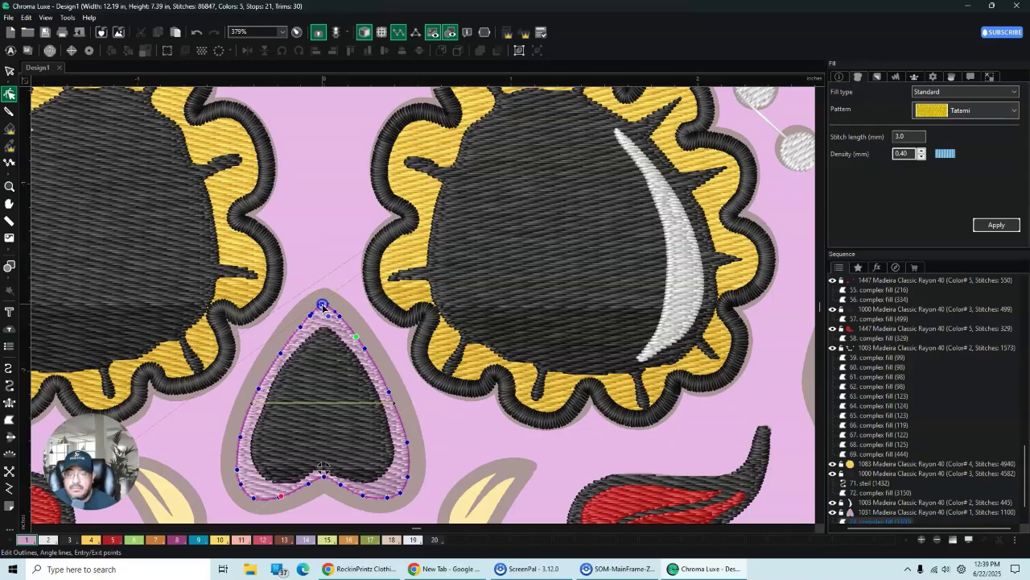
left_click(324, 238)
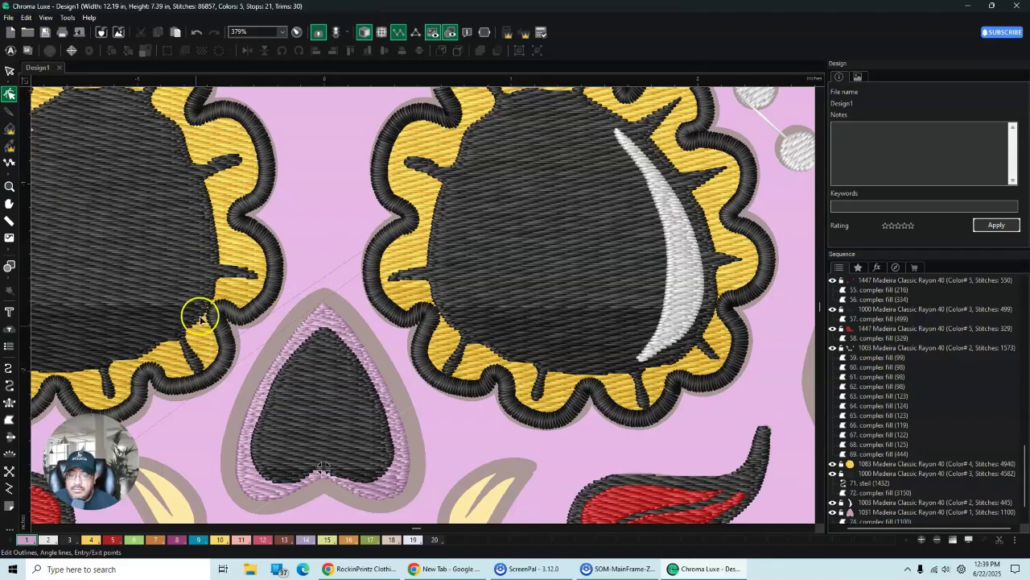
Step: Change the outer lilac nose fill to color 2
left_click(384, 494)
left_click(989, 77)
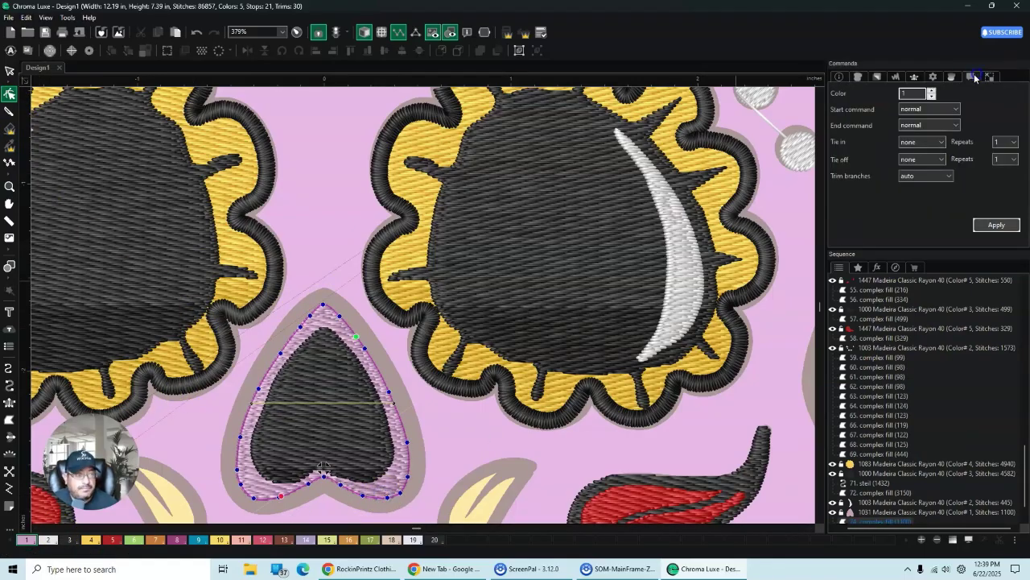
left_click(995, 225)
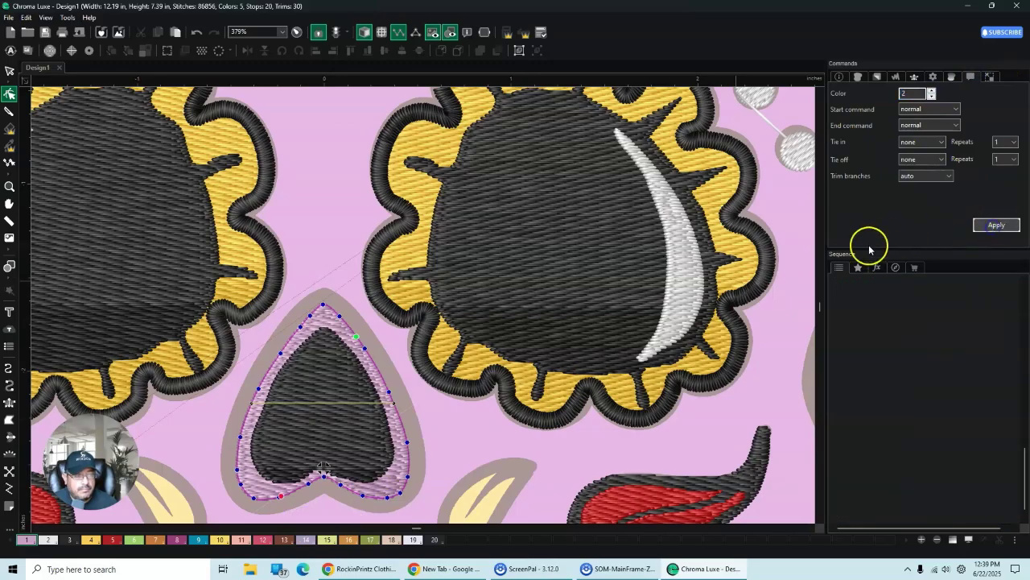
left_click(306, 180)
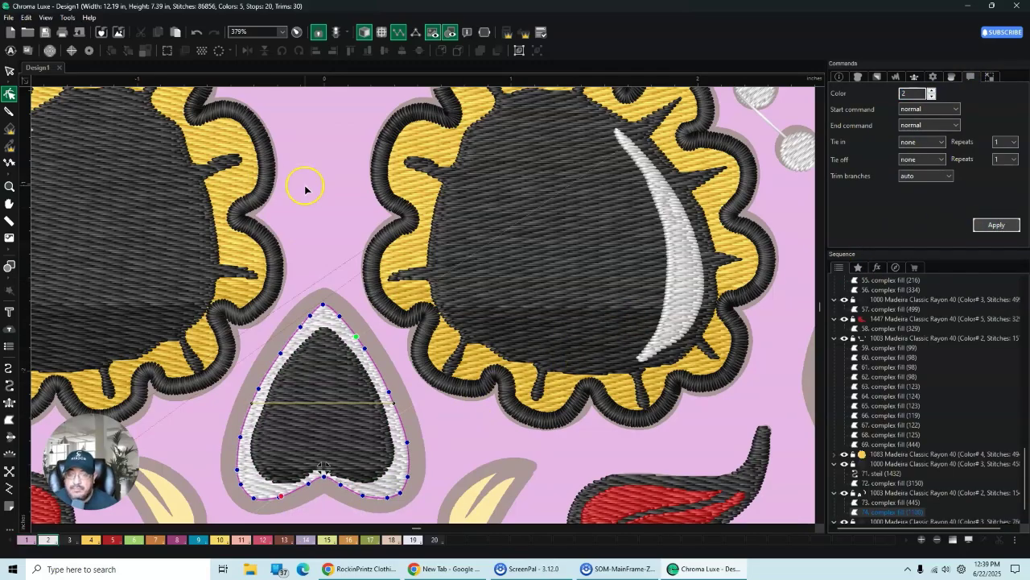
left_click(299, 340)
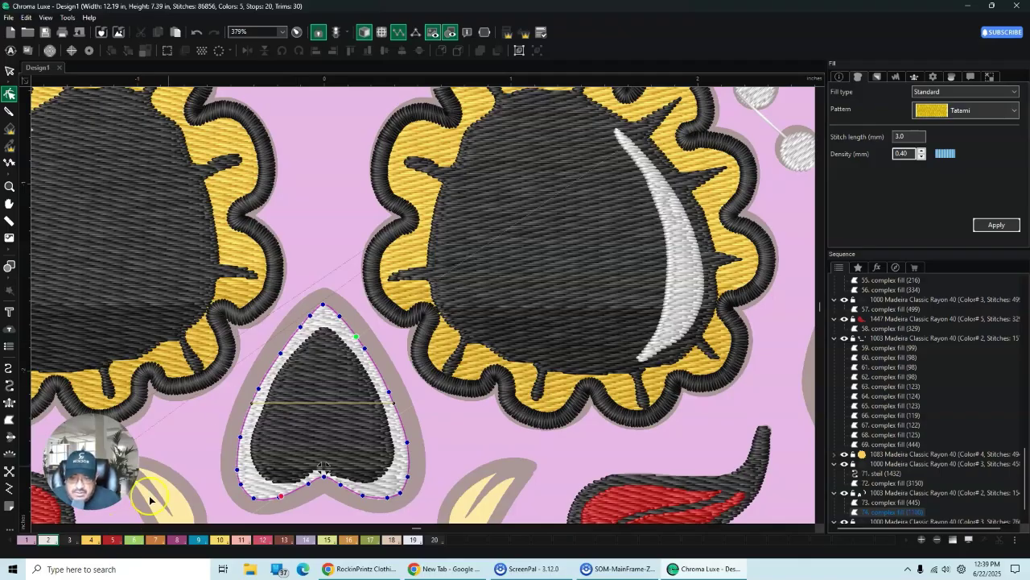
right_click(289, 346)
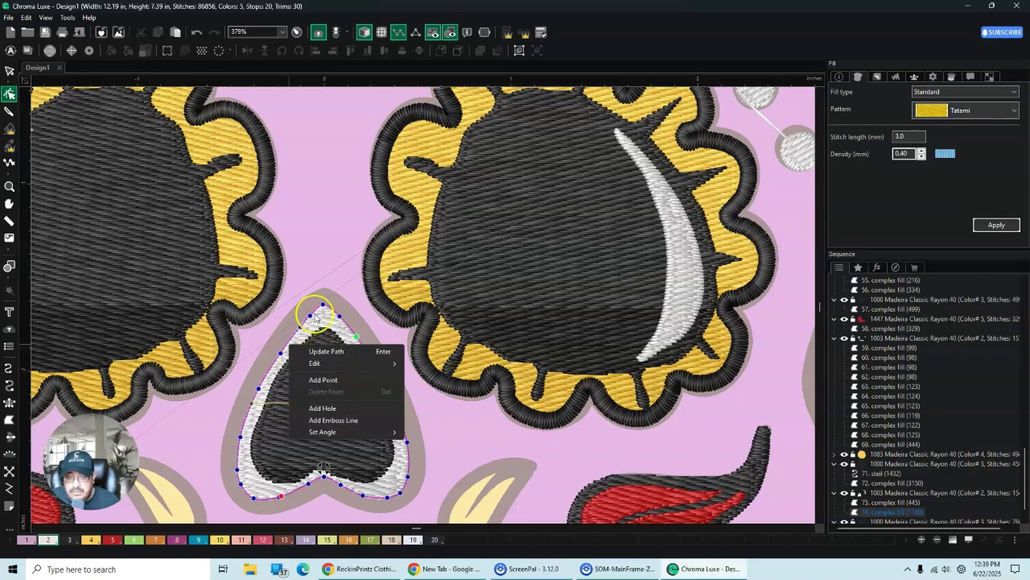
left_click(314, 317)
Step: Try to create a border around the white nose fill, and undo it
left_click(10, 71)
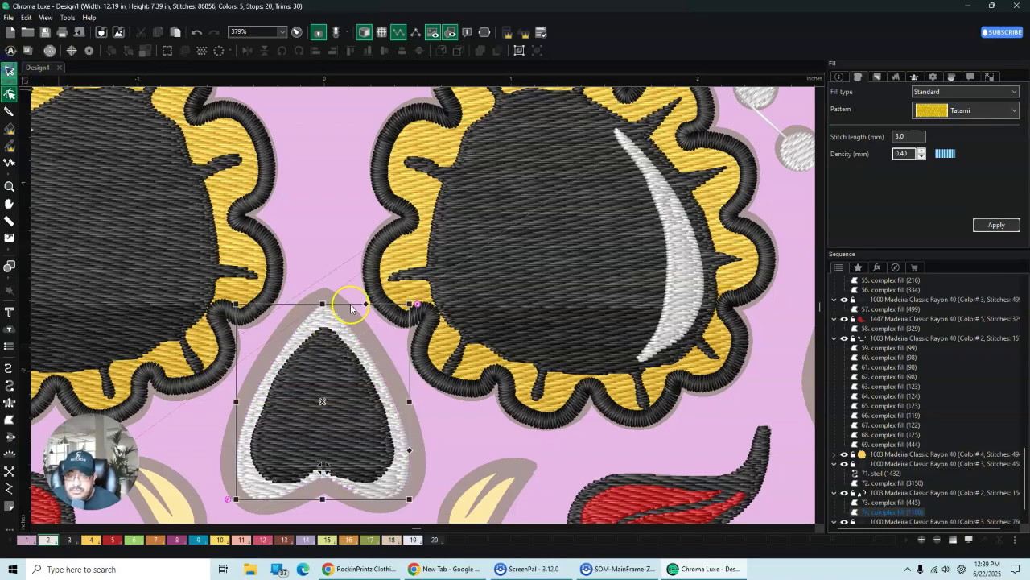
right_click(324, 318)
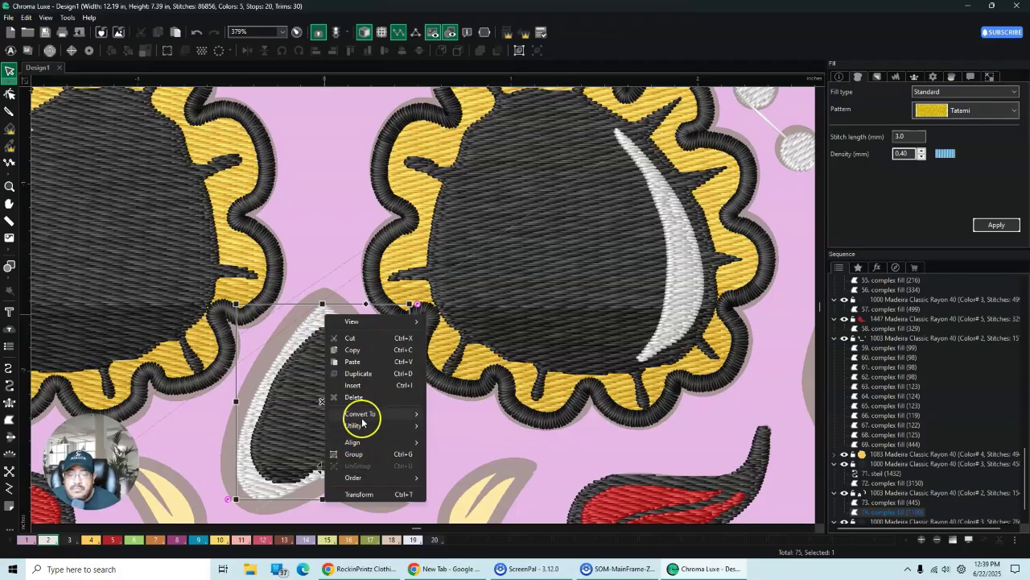
mouse_move(362, 420)
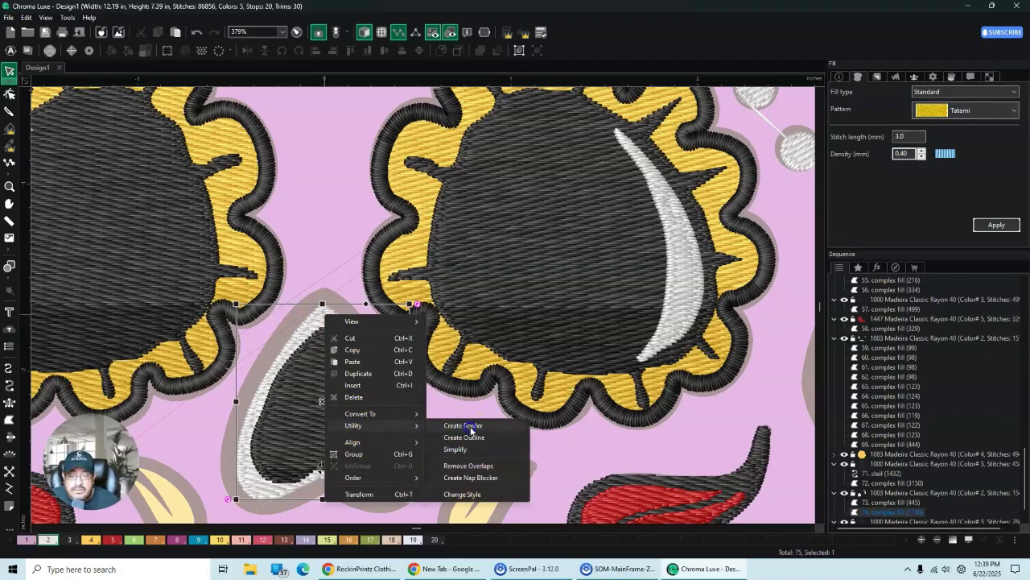
left_click(471, 427)
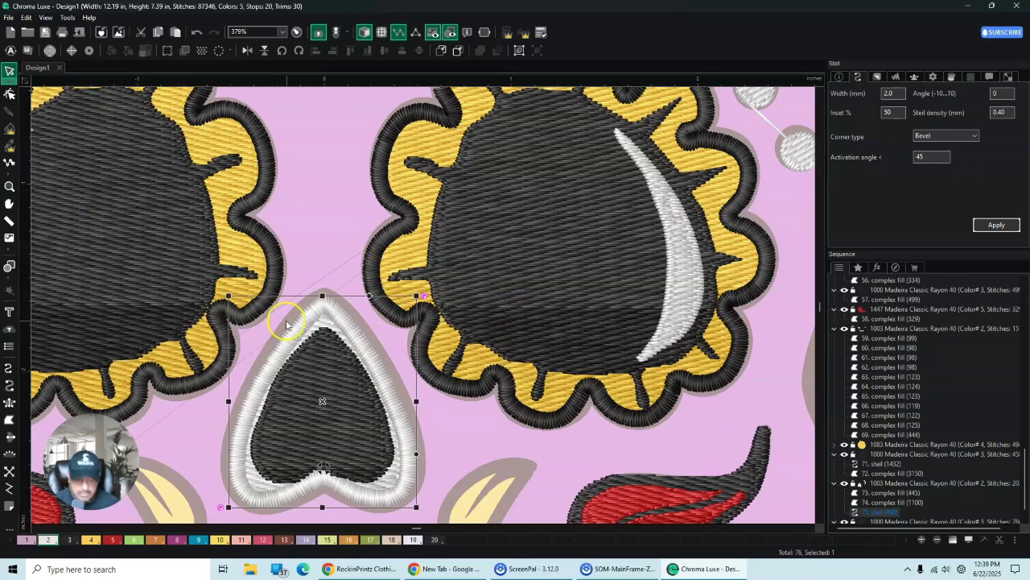
key("ctrl+z")
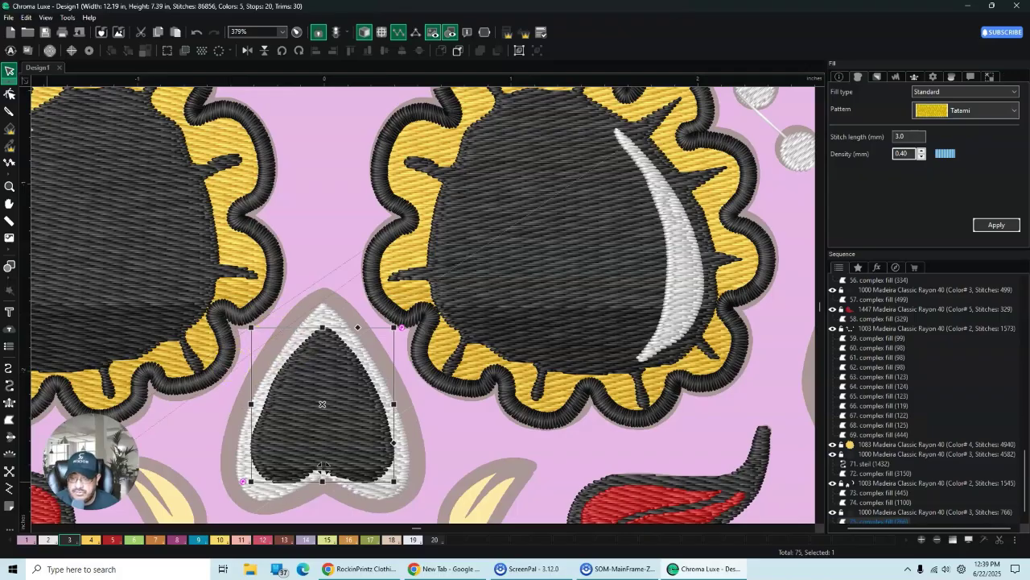
Step: Start a complex fill along the nose's gray outer outline, tracing from the tip down the right edge to the bottom notch
left_click(9, 419)
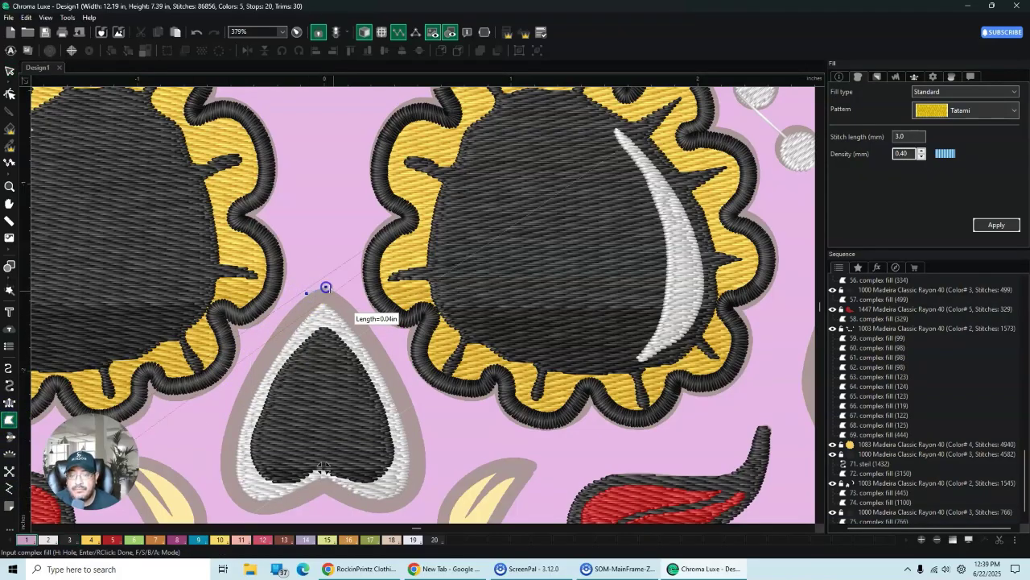
left_click(325, 286)
left_click(351, 305)
left_click(372, 330)
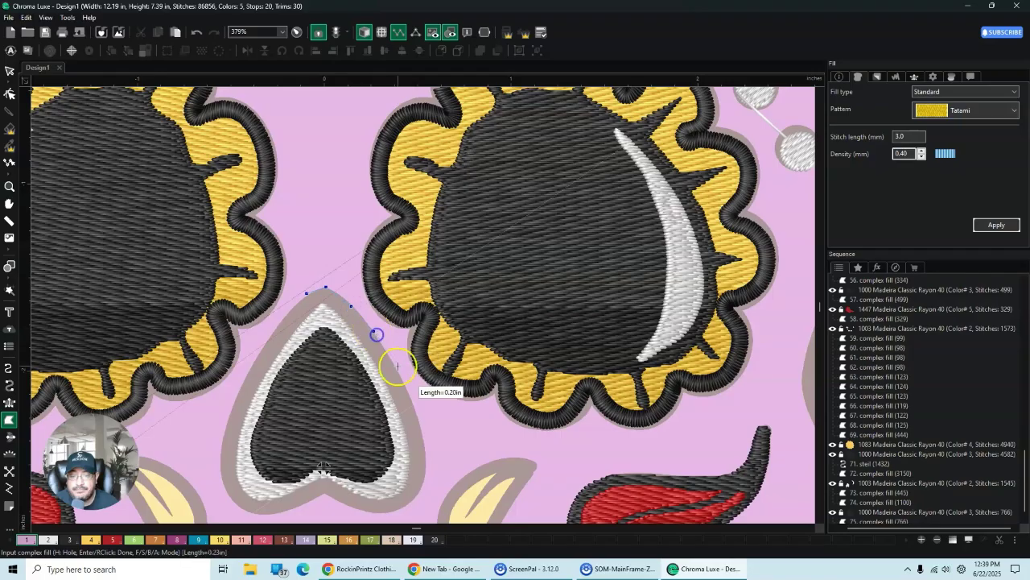
left_click(407, 389)
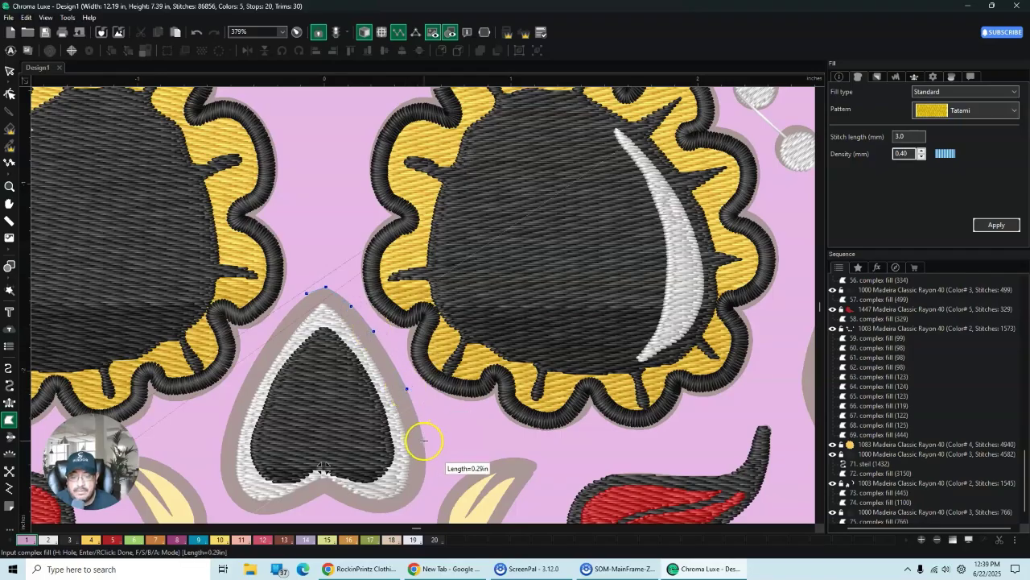
left_click(424, 441)
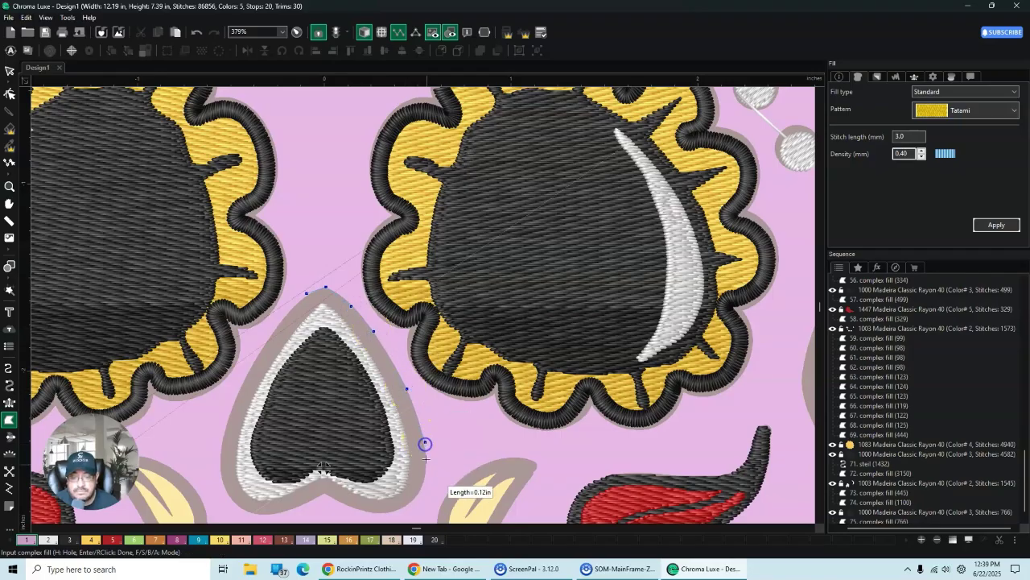
left_click(413, 501)
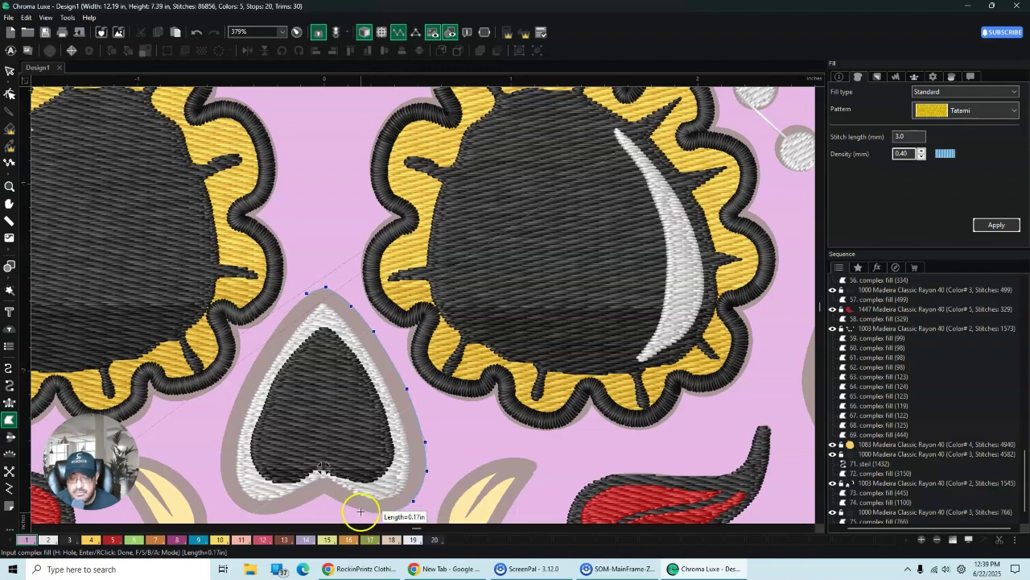
left_click(360, 511)
left_click(323, 492)
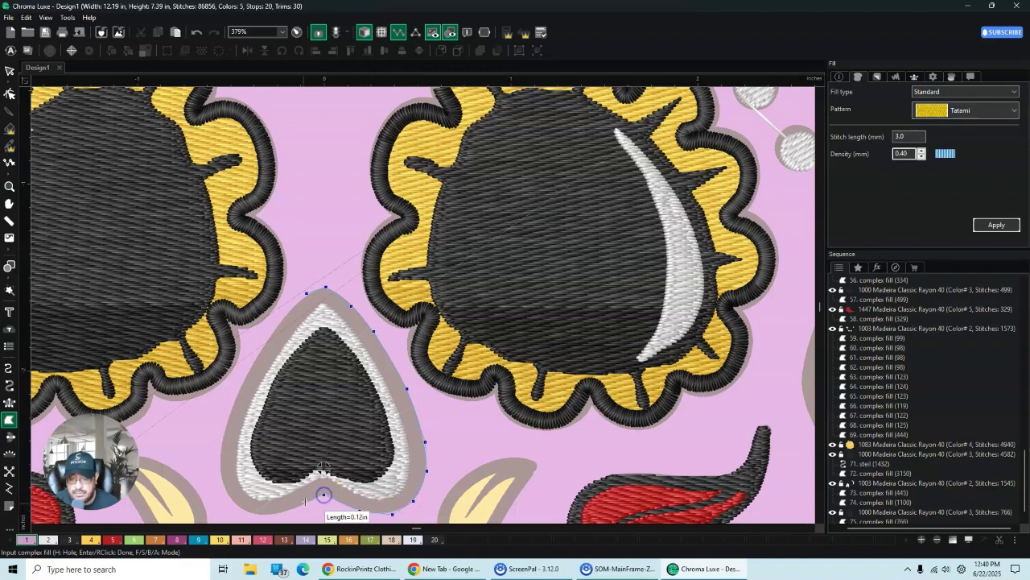
Step: Trace the nose outline around the lower left lobe and up to the tip, generate the fill, and undo it
left_click(299, 505)
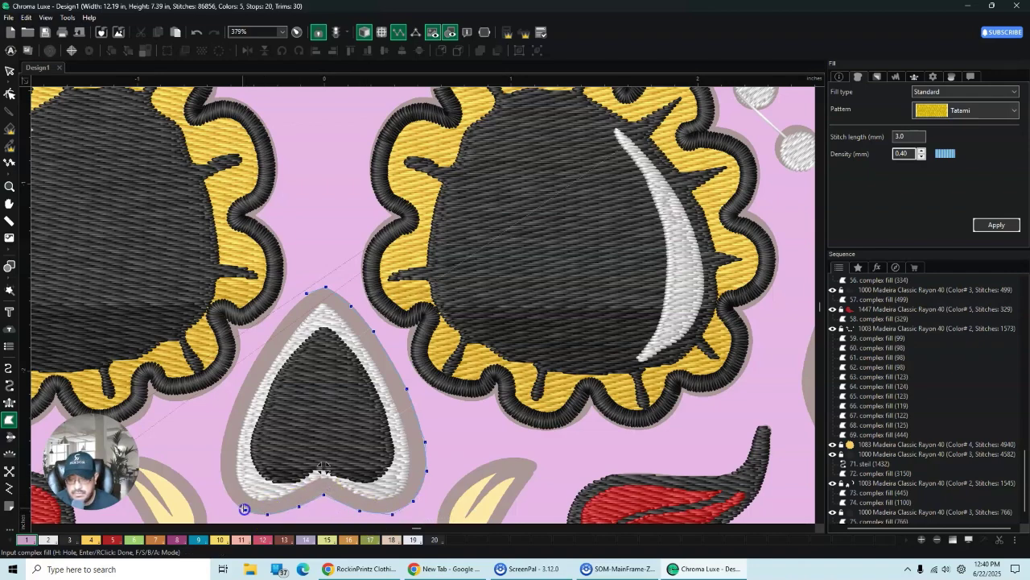
left_click(227, 492)
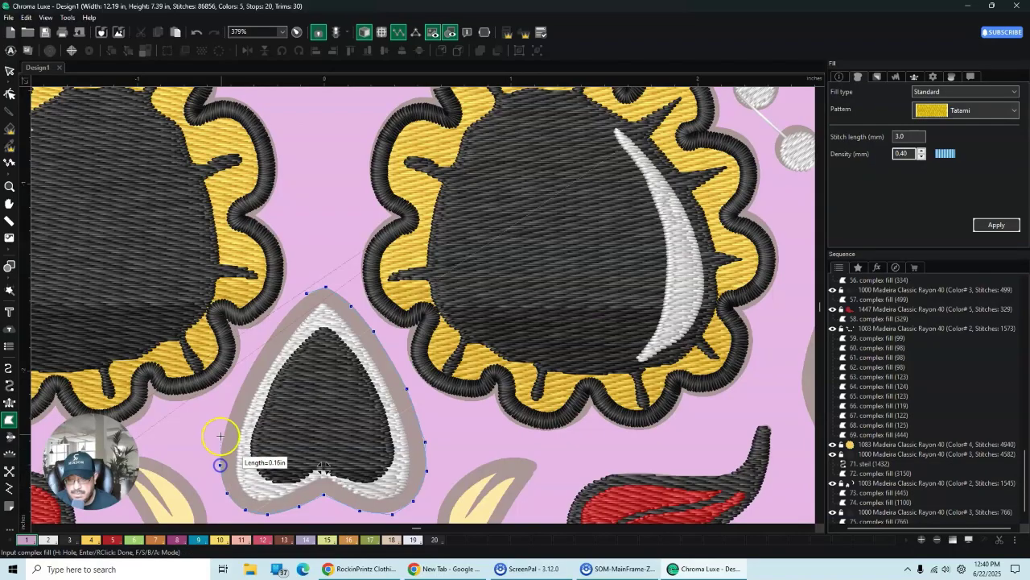
left_click(222, 464)
left_click(223, 428)
left_click(238, 390)
left_click(260, 349)
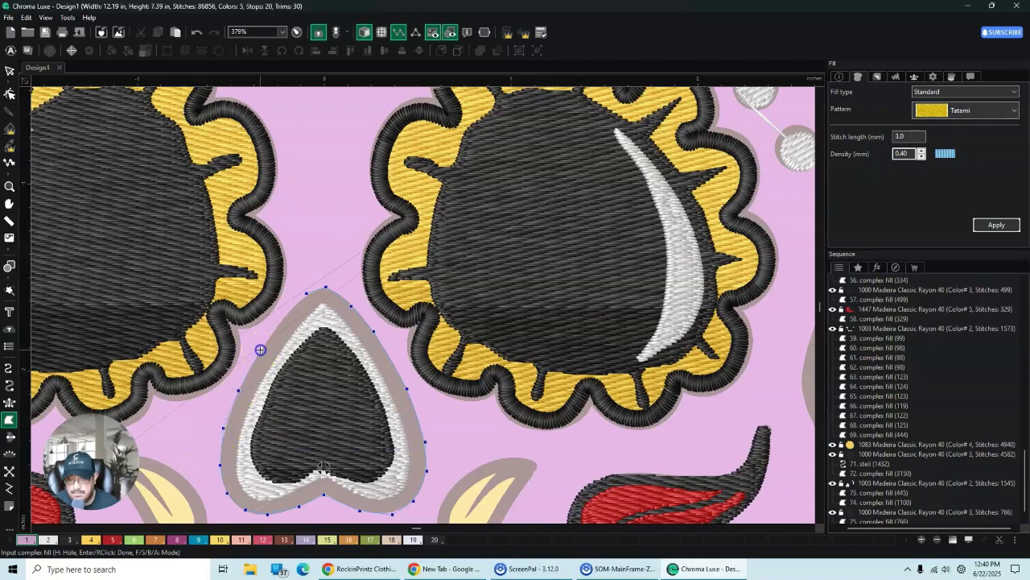
left_click(285, 316)
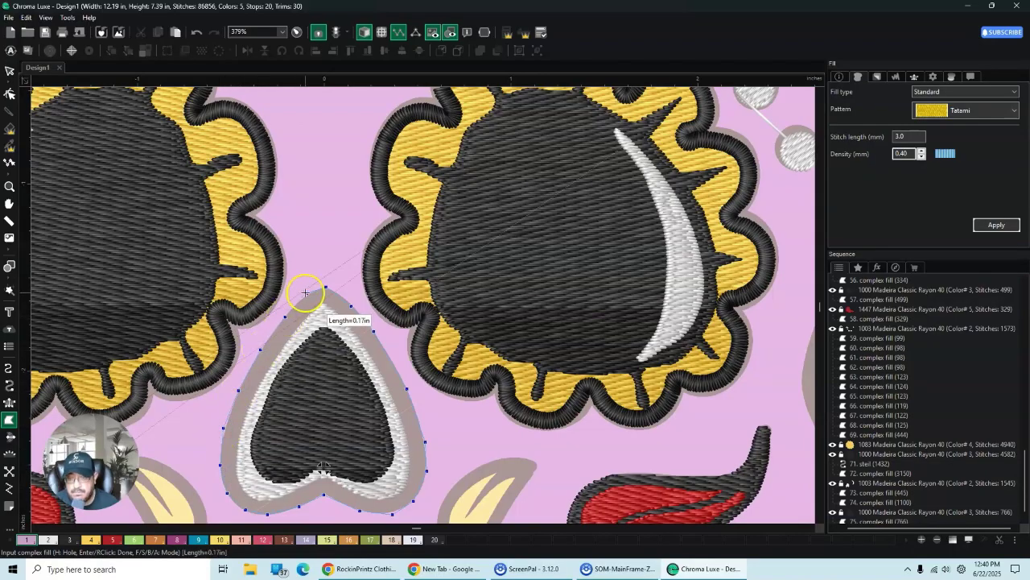
left_click(306, 290)
left_click(8, 70)
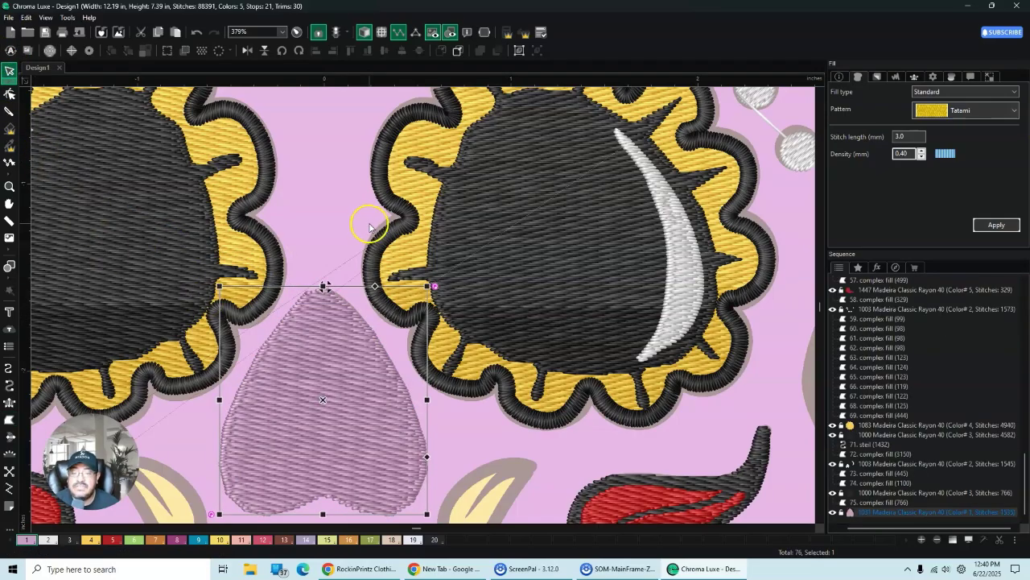
left_click(315, 253)
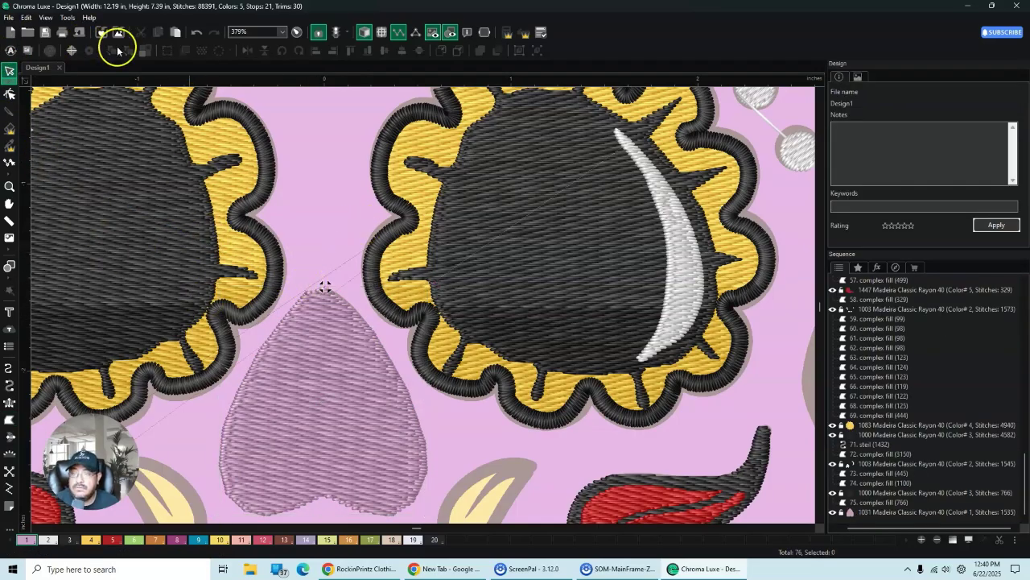
left_click(197, 32)
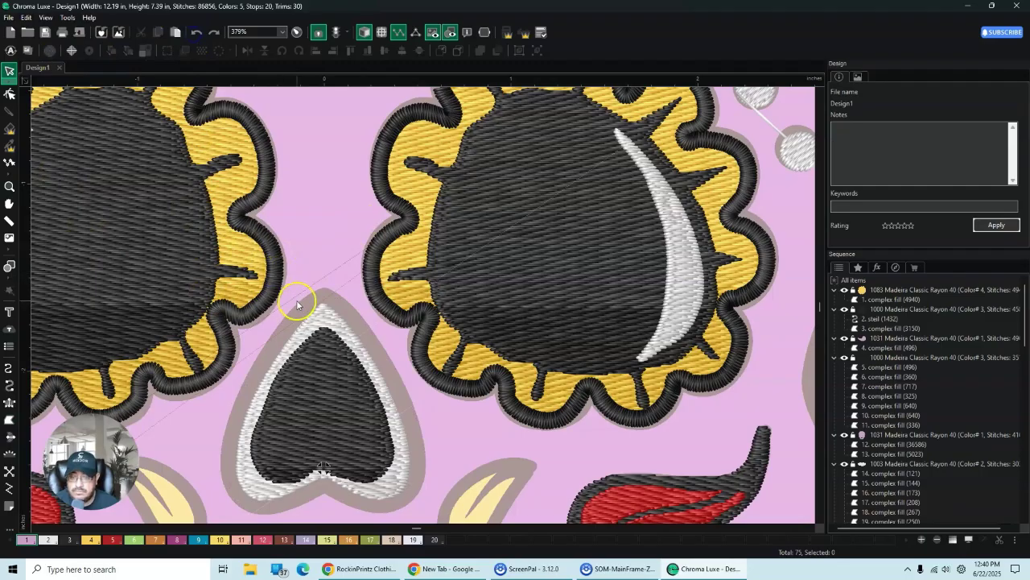
Step: Start a new complex fill on the nose's gray outer outline, tracing from the middle of the left edge up and over the tip
scroll(270, 386, "up", 1)
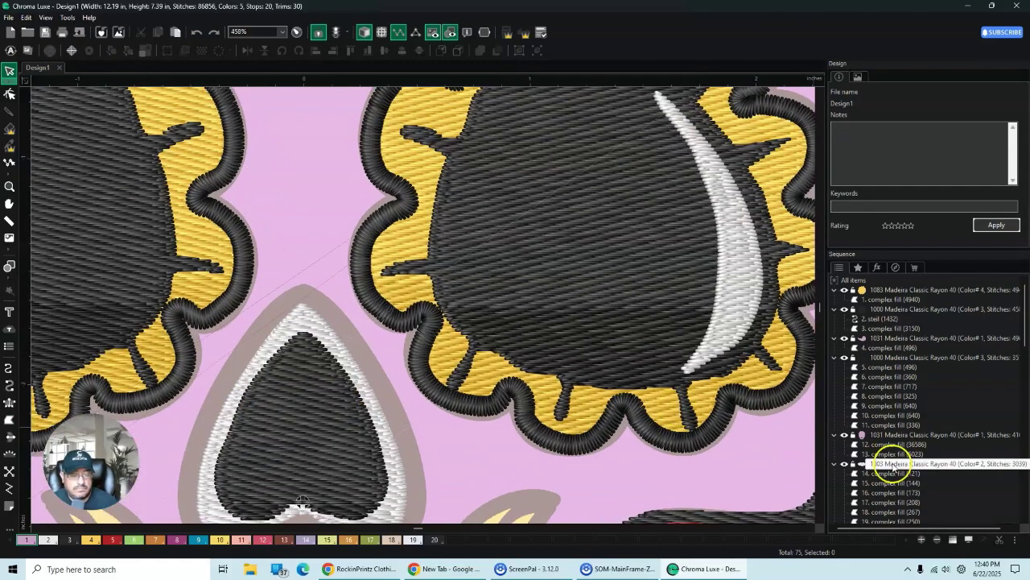
left_click(819, 520)
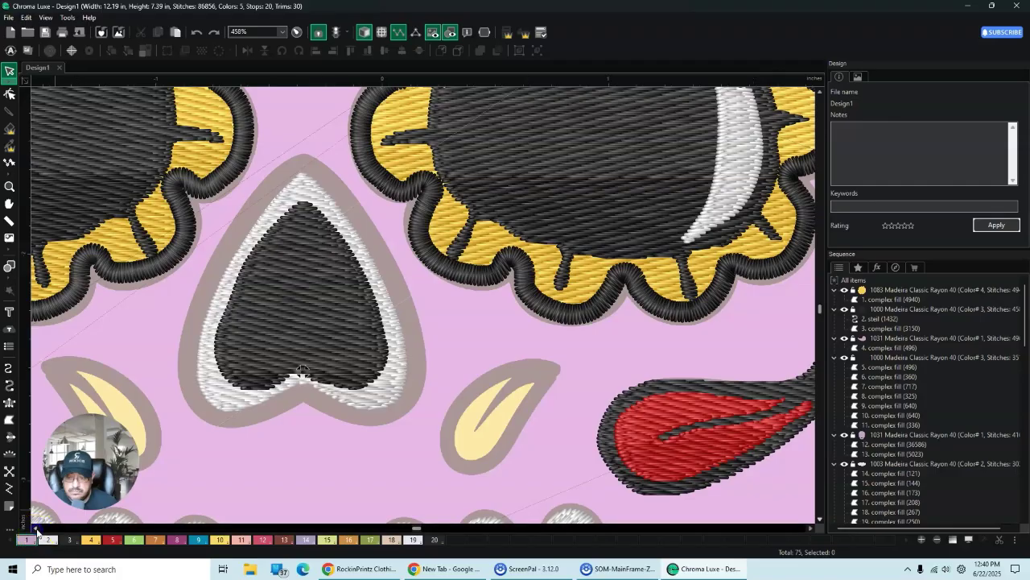
left_click(33, 528)
scroll(522, 206, "up", 1)
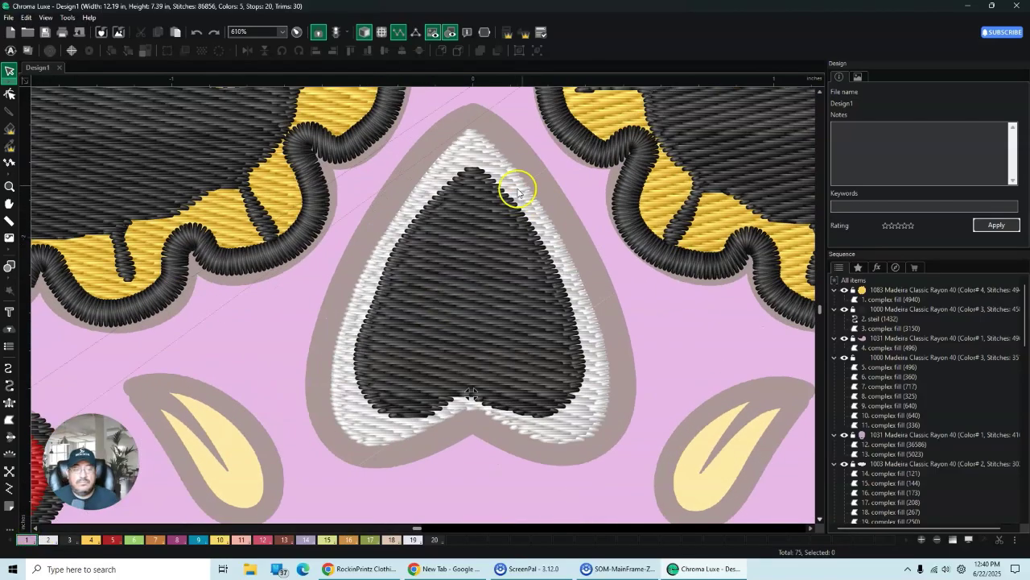
left_click(9, 421)
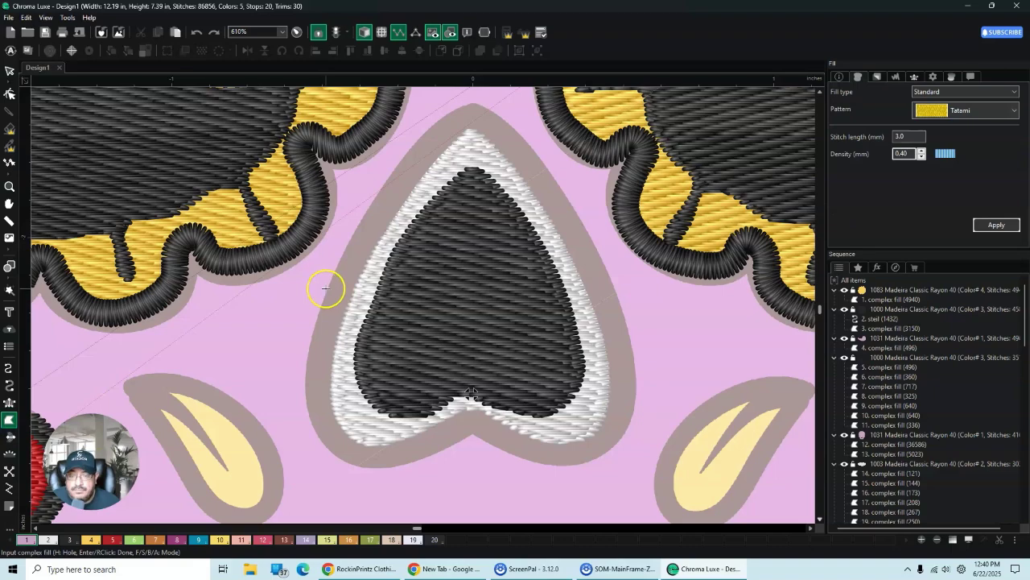
left_click(328, 288)
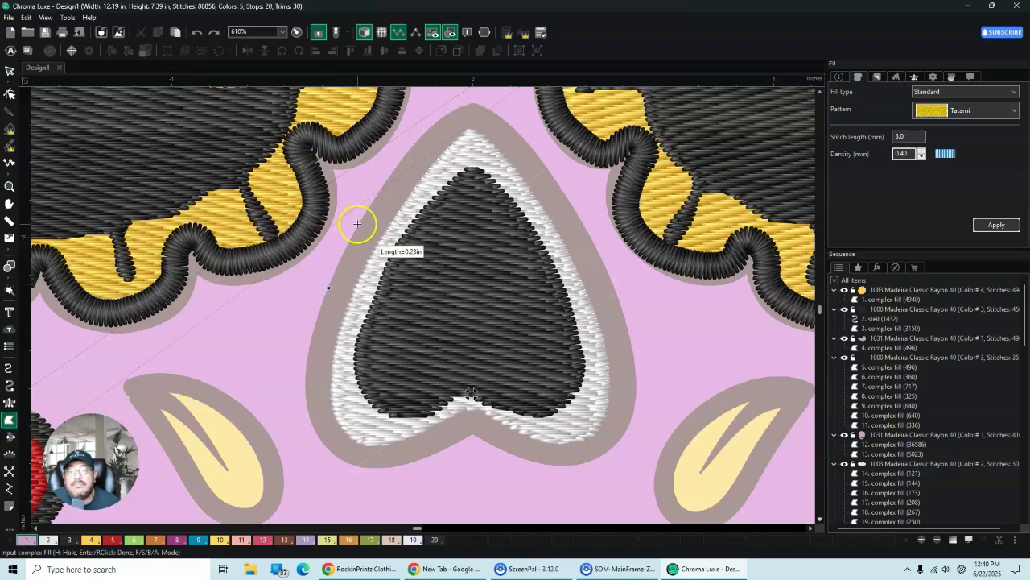
left_click(358, 224)
left_click(395, 165)
left_click(429, 130)
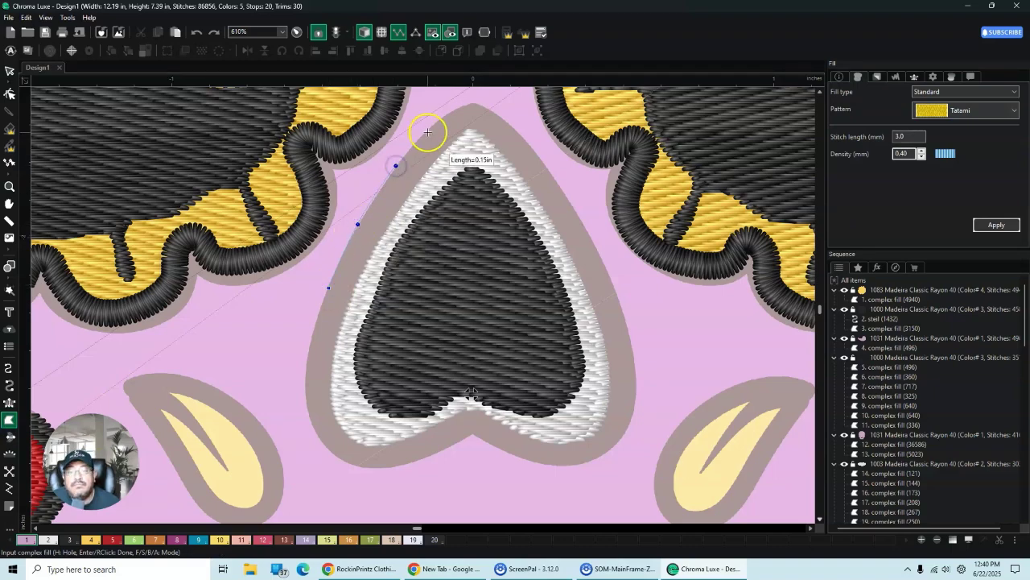
left_click(453, 111)
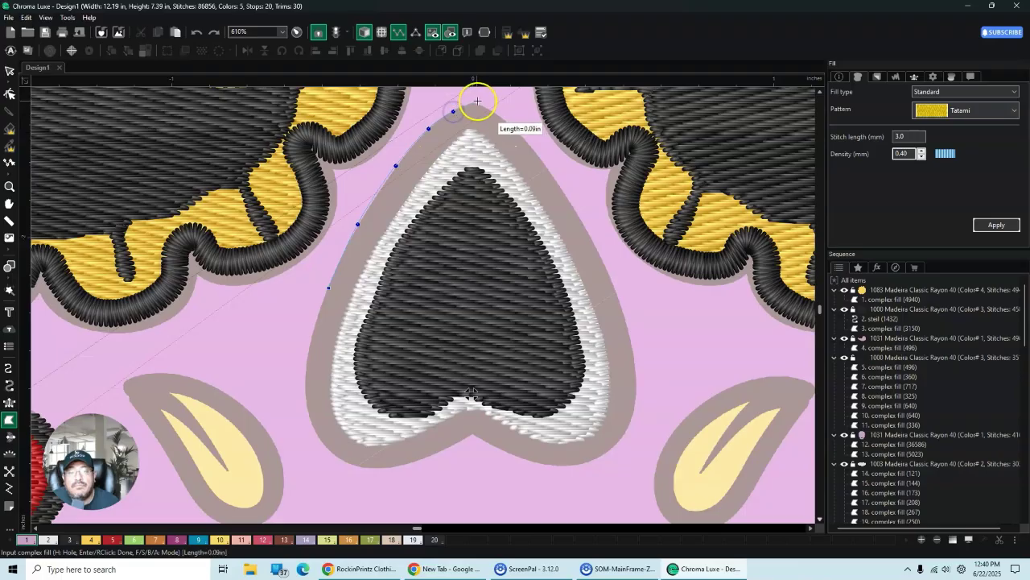
left_click(473, 101)
left_click(504, 119)
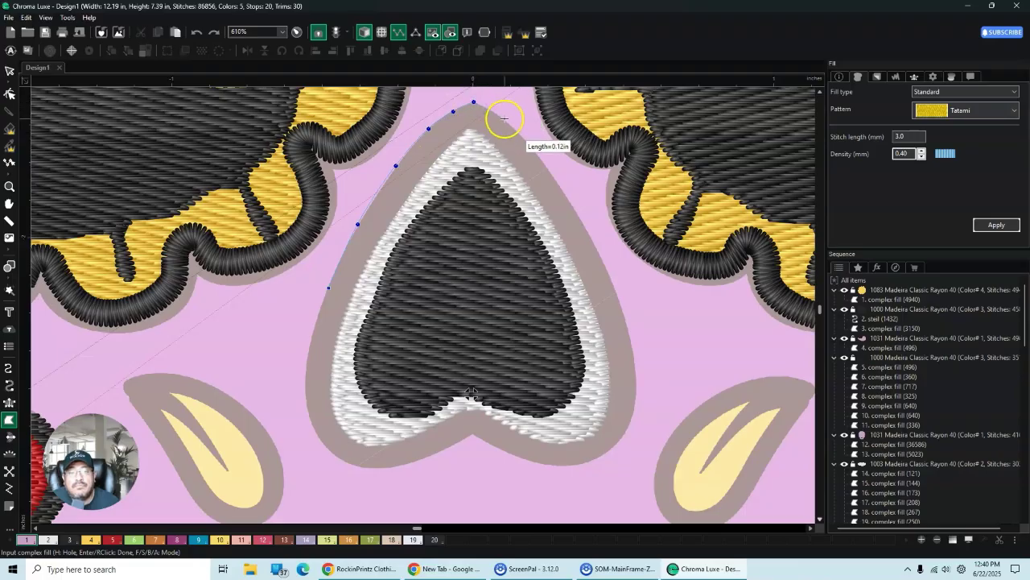
Step: Continue the gray nose outline down the right edge and around the lower right lobe
left_click(557, 184)
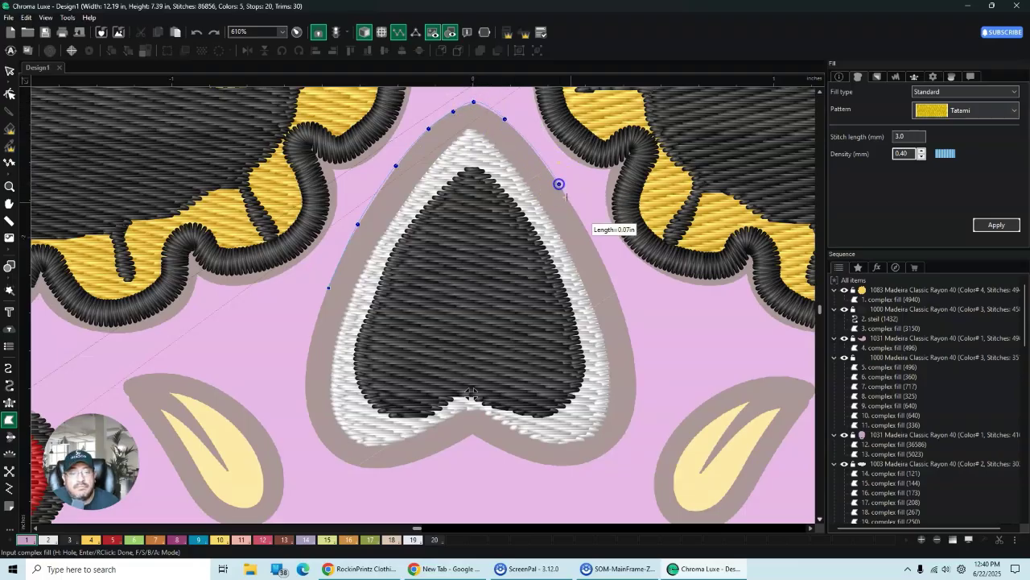
left_click(603, 261)
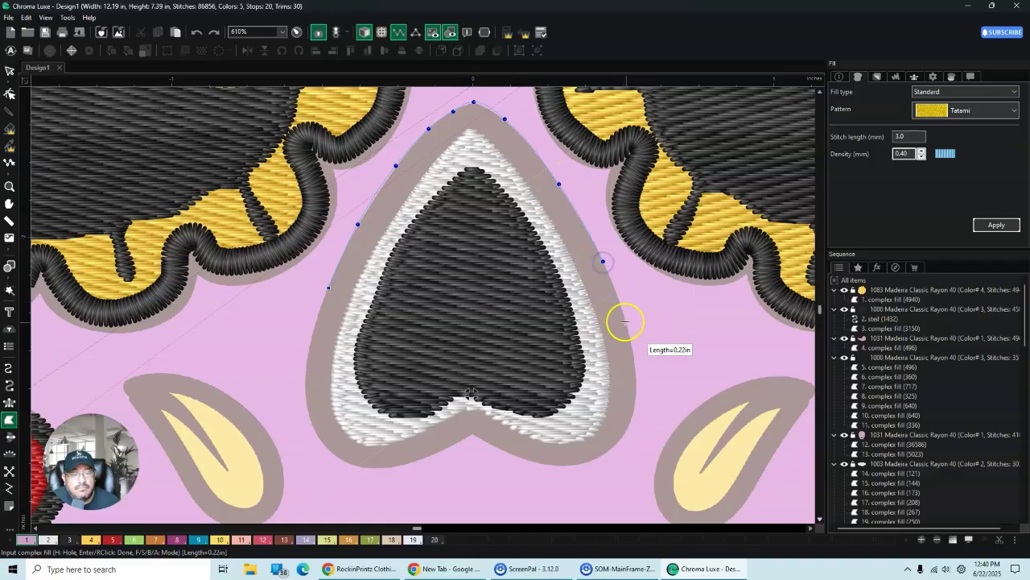
left_click(628, 324)
left_click(637, 383)
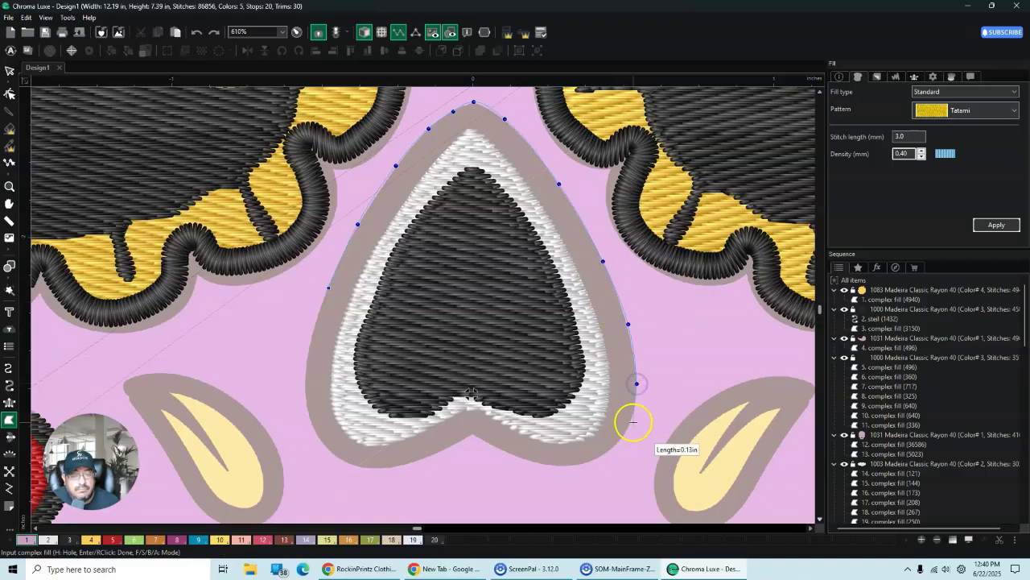
left_click(629, 426)
left_click(604, 454)
left_click(567, 466)
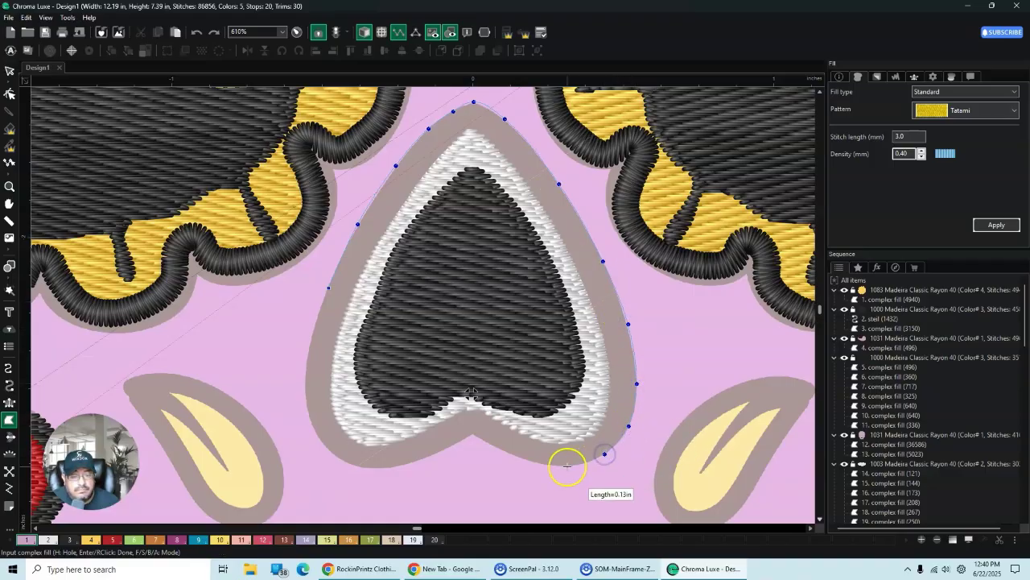
Step: Trace the nose's outer outline from the bottom notch around the lower left lobe to its starting point and generate the fill
left_click(472, 435)
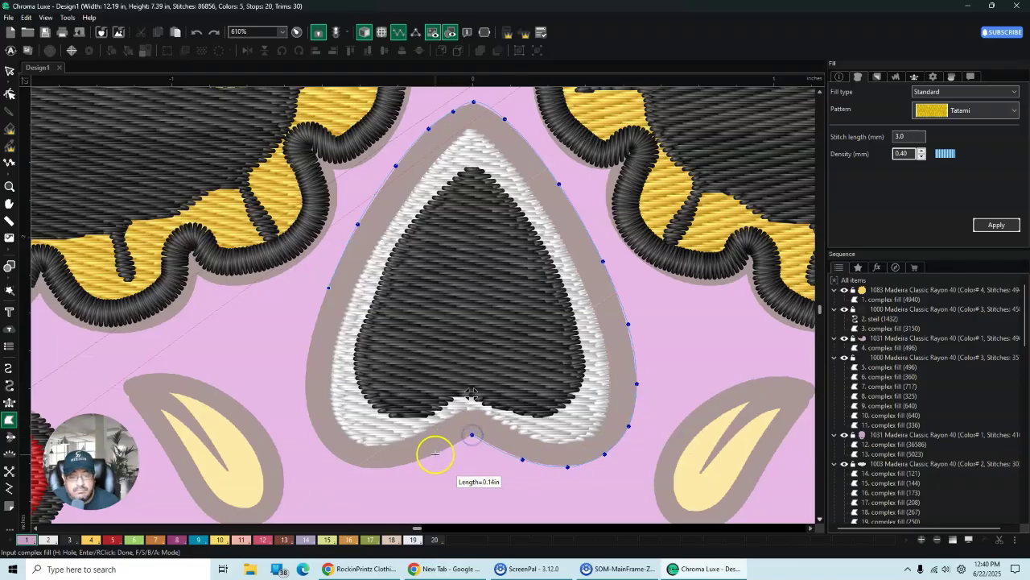
left_click(432, 454)
left_click(391, 467)
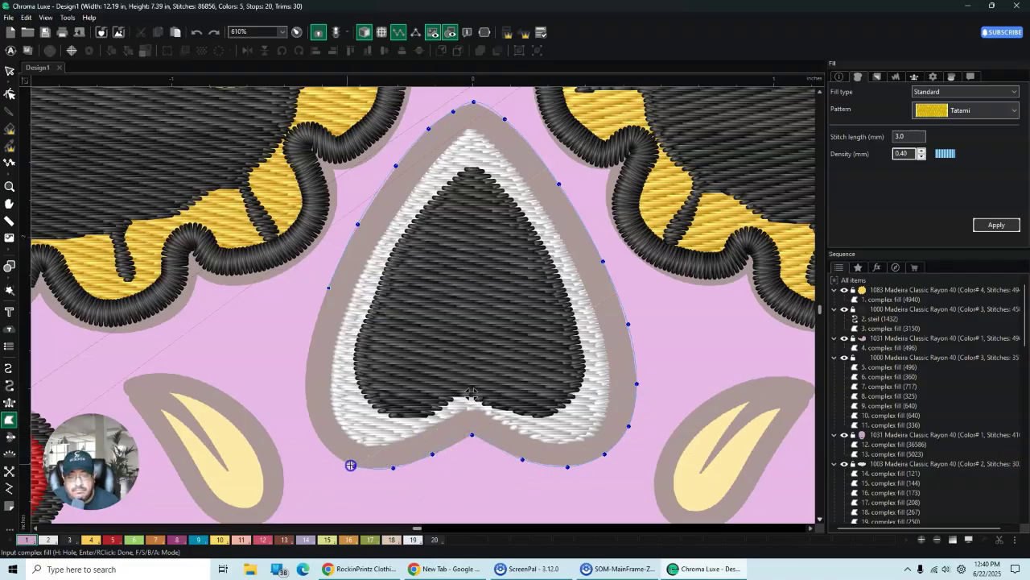
left_click(353, 465)
left_click(320, 442)
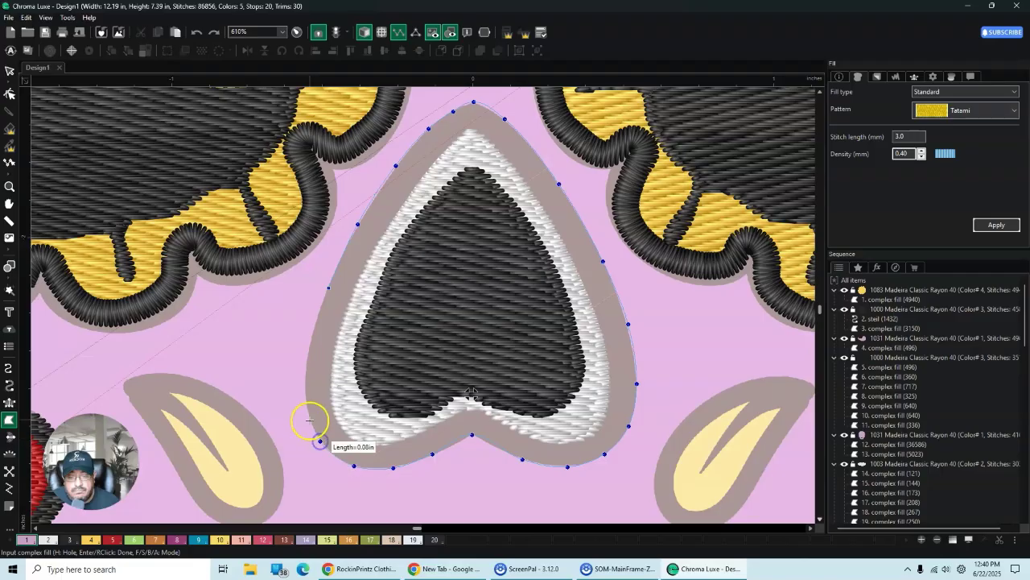
left_click(307, 414)
left_click(302, 382)
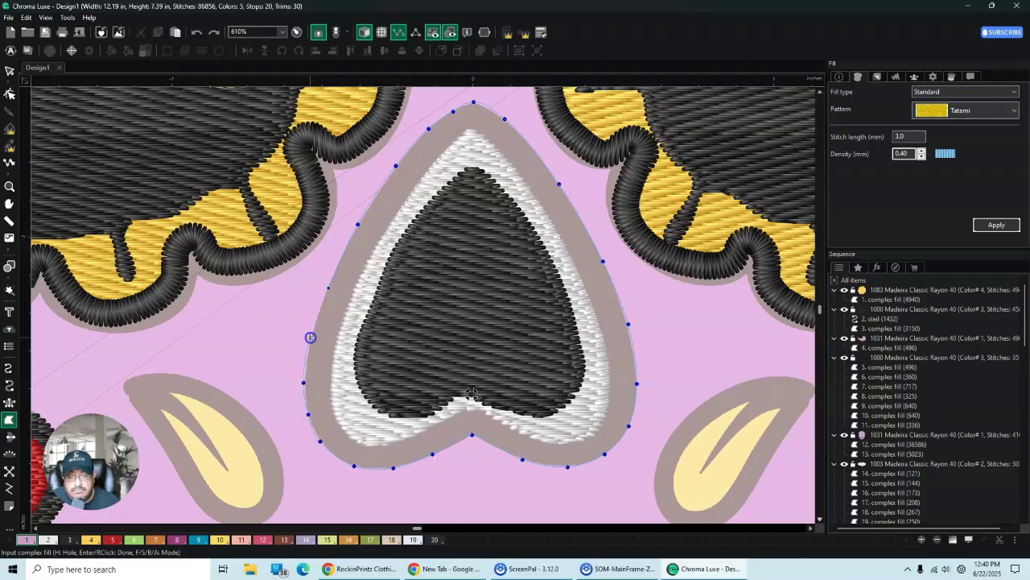
left_click(310, 337)
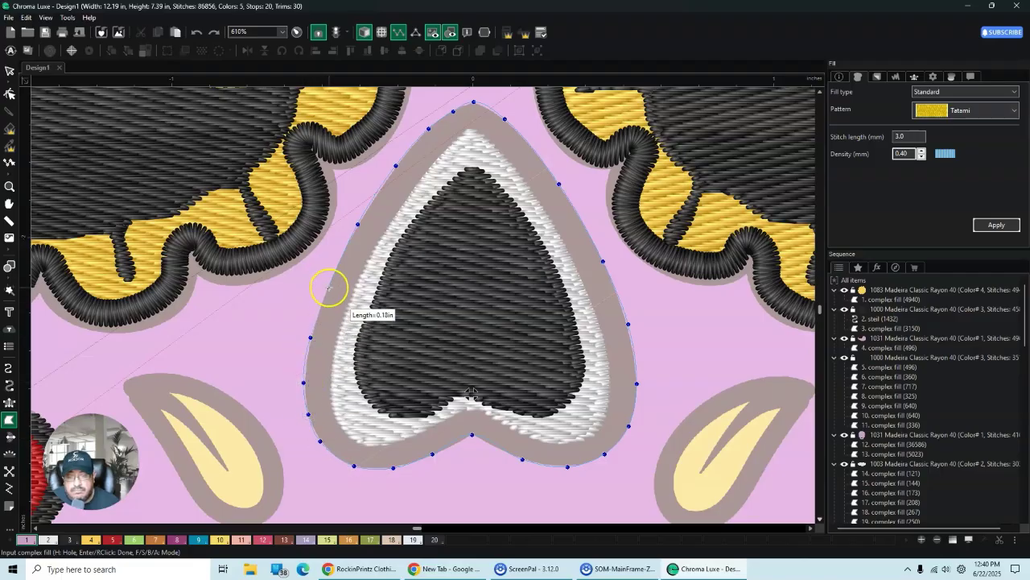
left_click(328, 287)
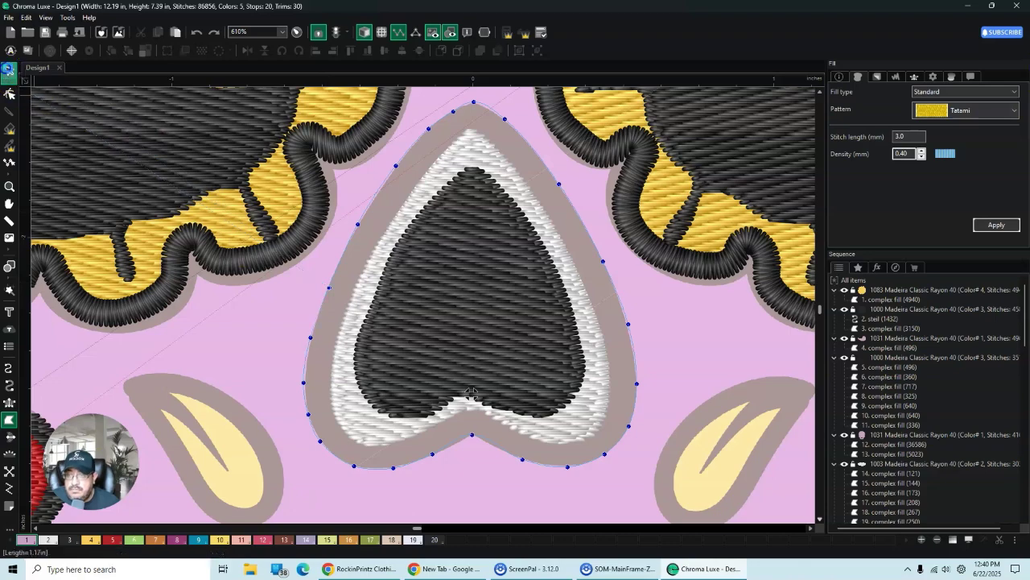
left_click(8, 71)
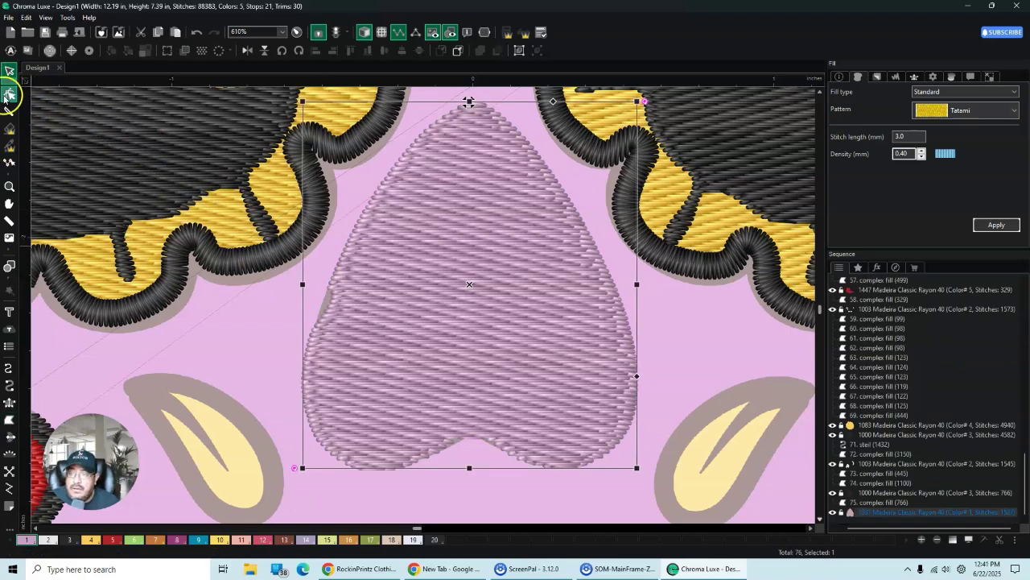
Step: Edit the outline points midway along the nose fill's left edge to smooth the curve
left_click(10, 95)
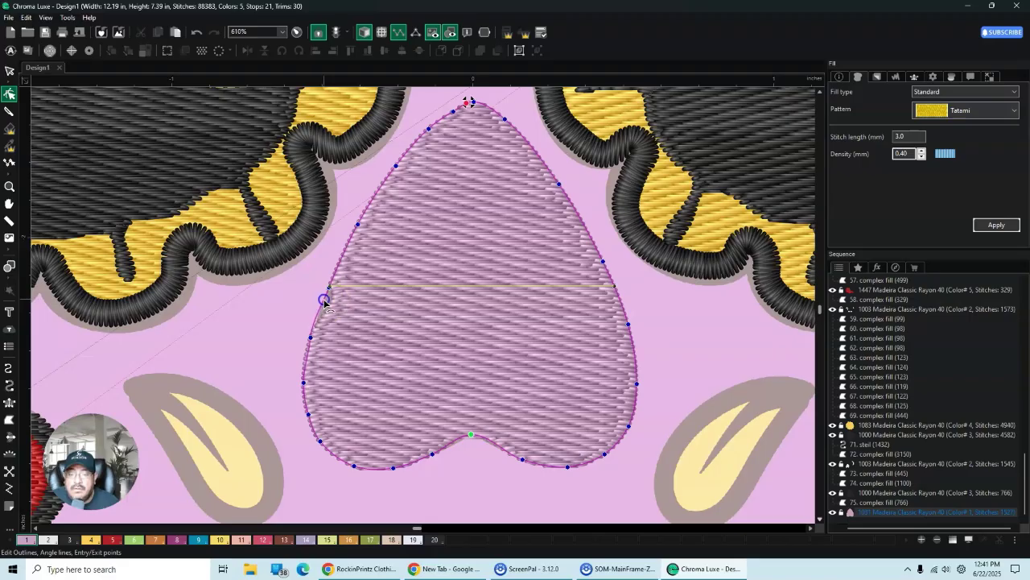
left_click(340, 354)
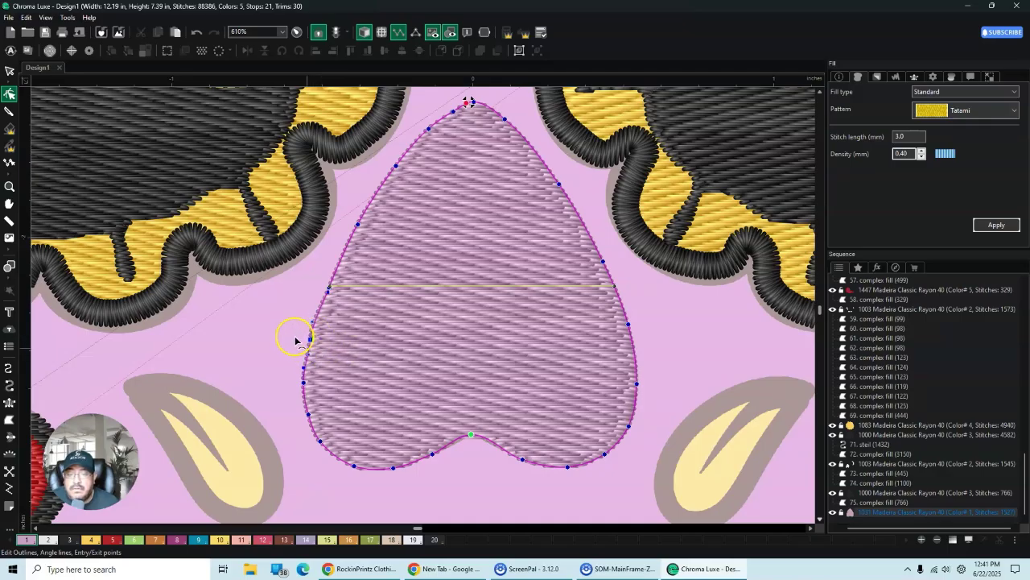
scroll(295, 341, "up", 3)
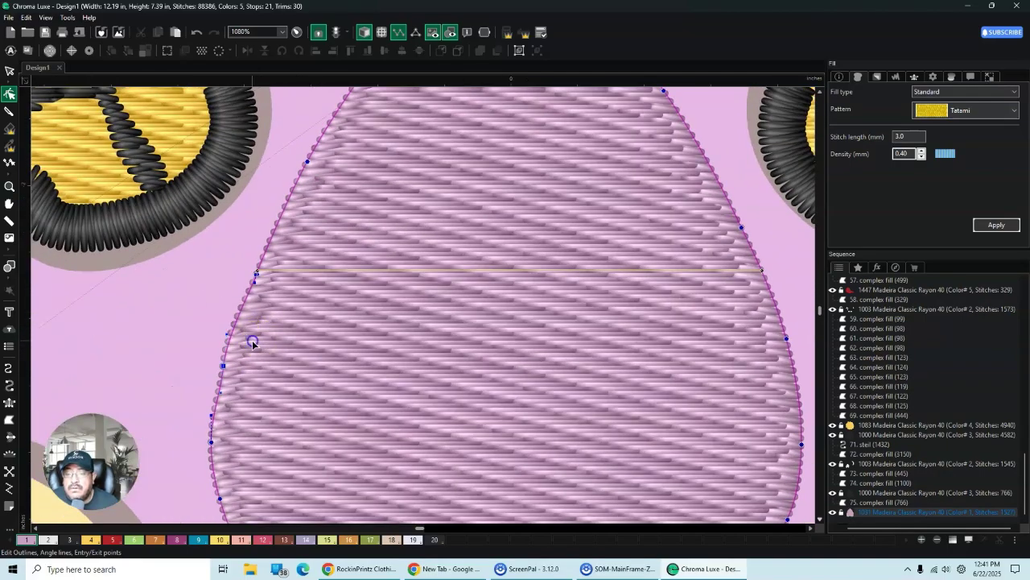
left_click(235, 339)
scroll(255, 332, "down", 3)
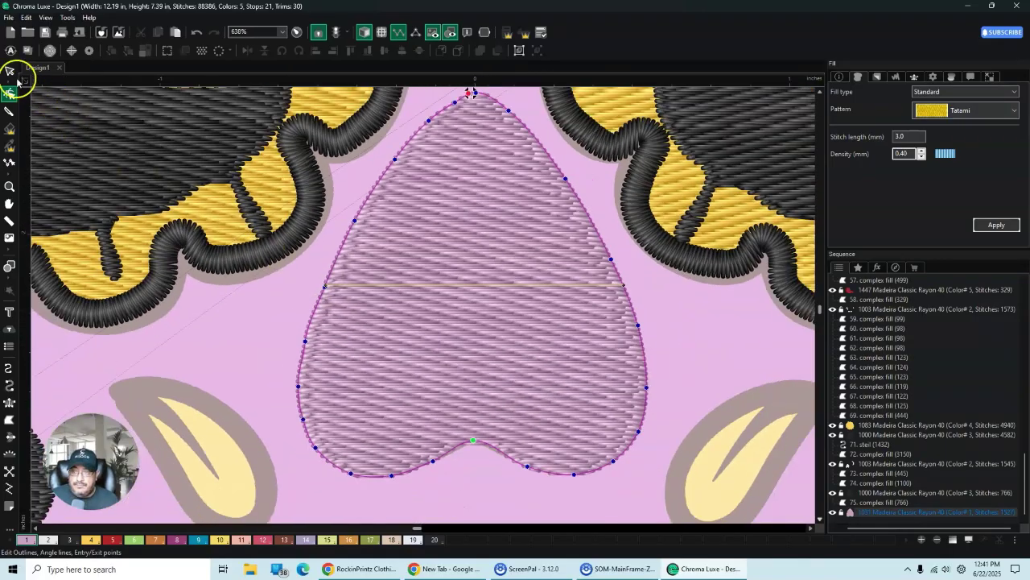
Step: Set the nose outline fill's thread color to number 3 and apply it
left_click(13, 74)
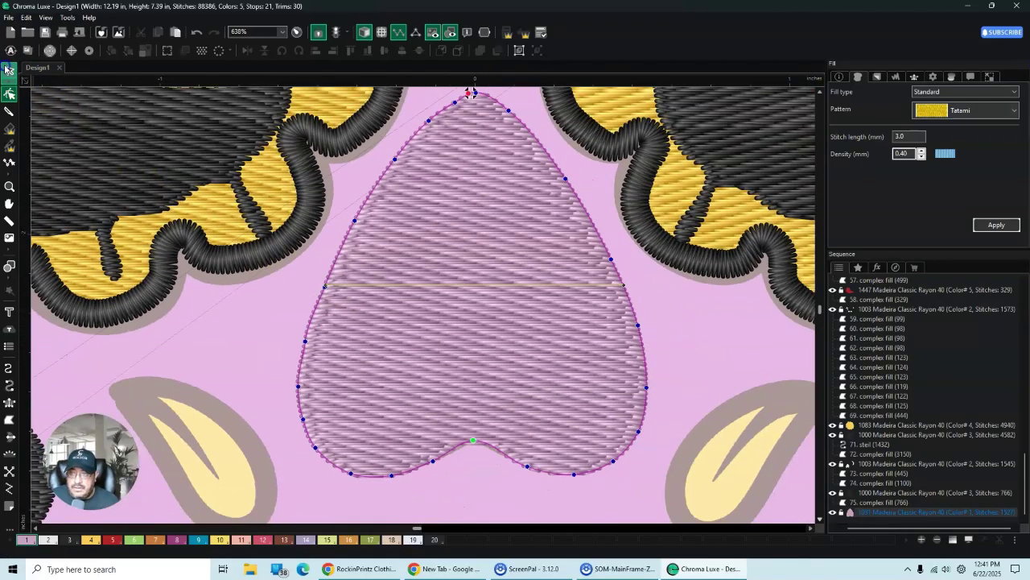
left_click(973, 78)
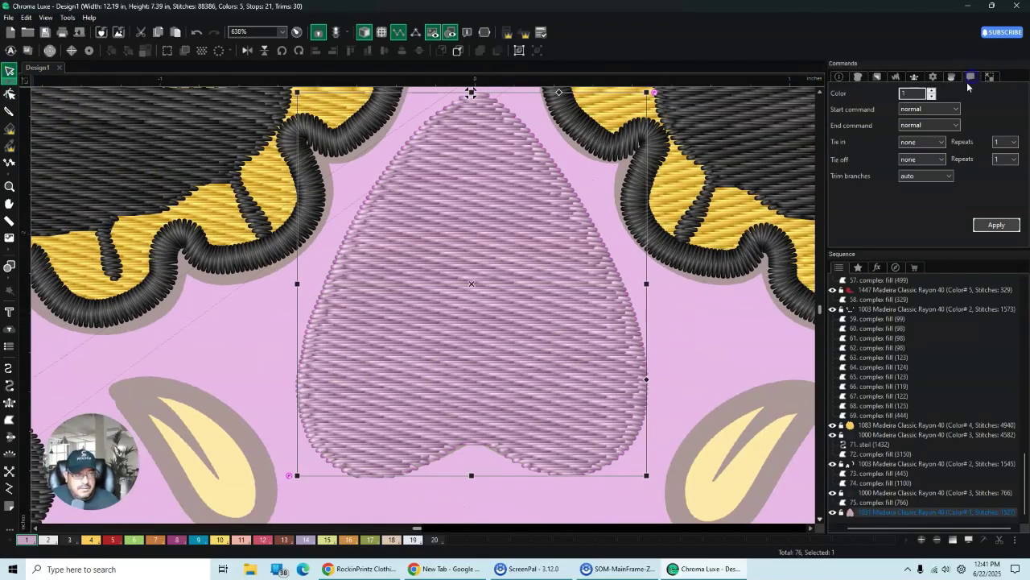
left_click(933, 94)
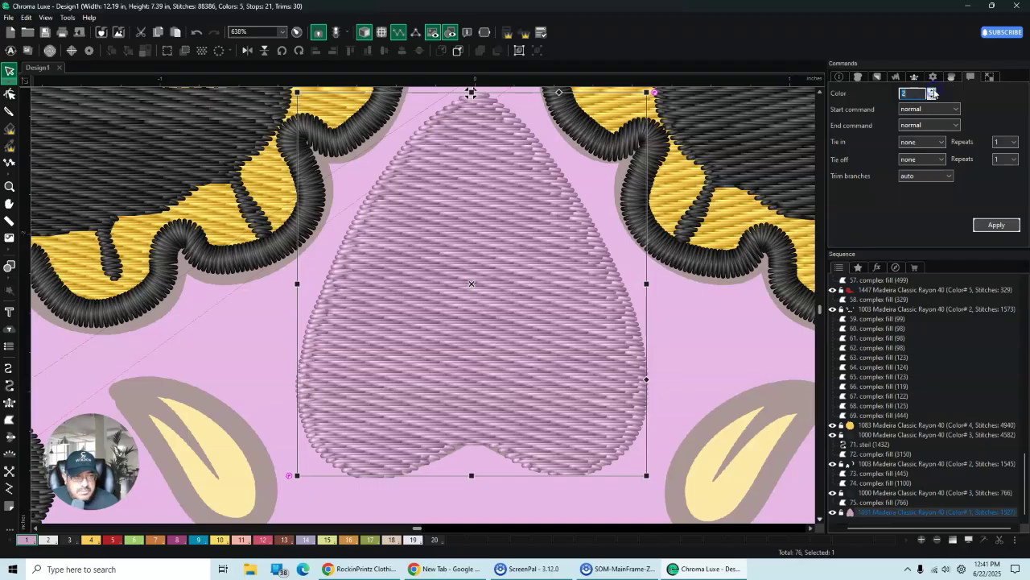
left_click(996, 225)
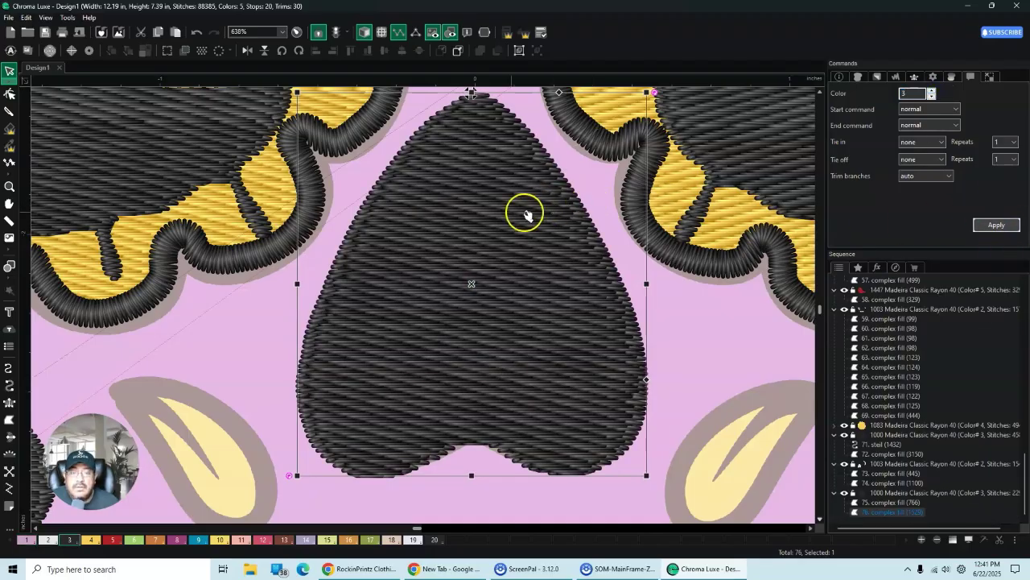
Step: Send the nose outline fill to the back of the stitching order, behind the white and black nose fills
right_click(414, 223)
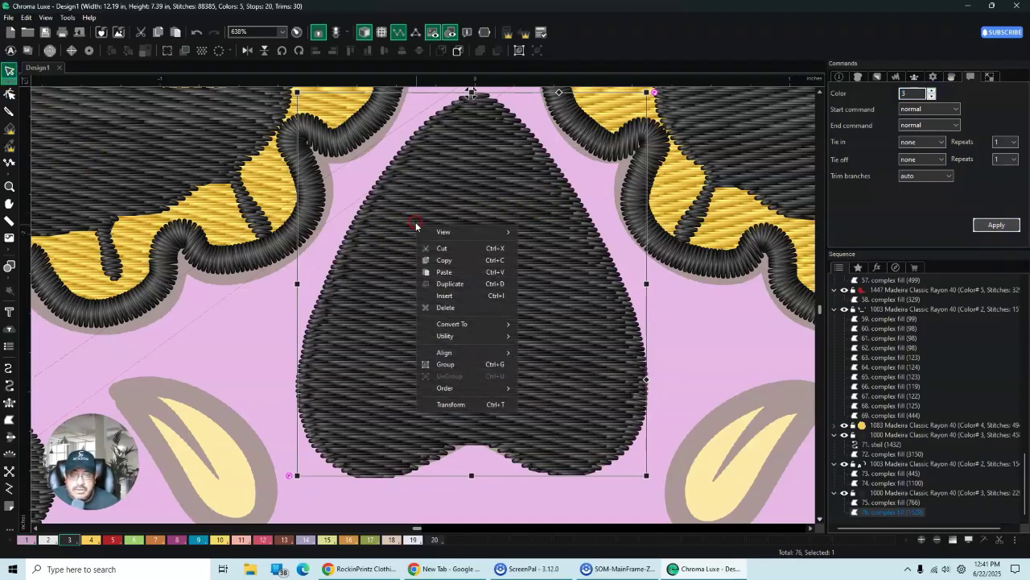
mouse_move(483, 387)
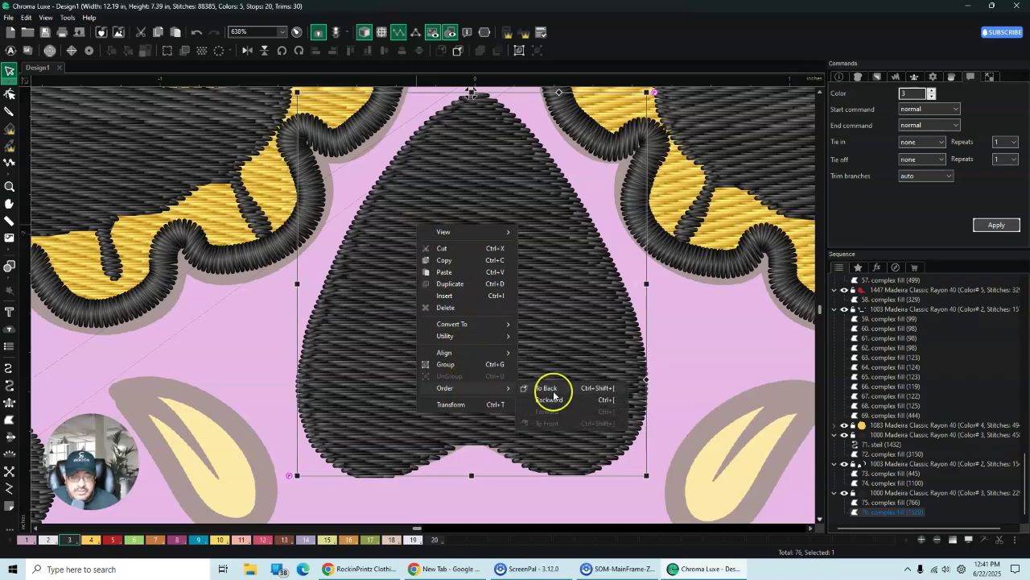
left_click(559, 387)
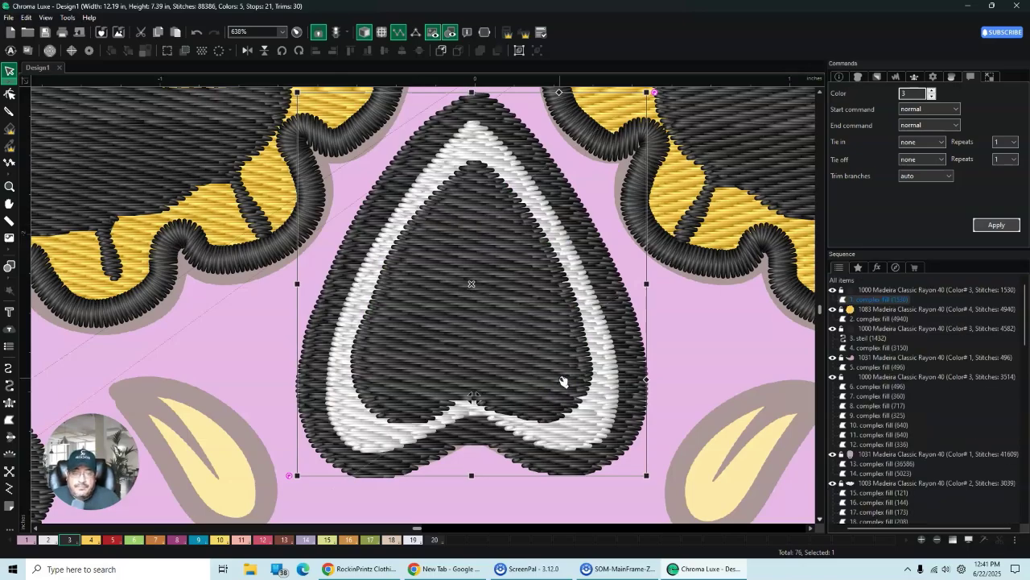
left_click(551, 338)
scroll(580, 375, "down", 5)
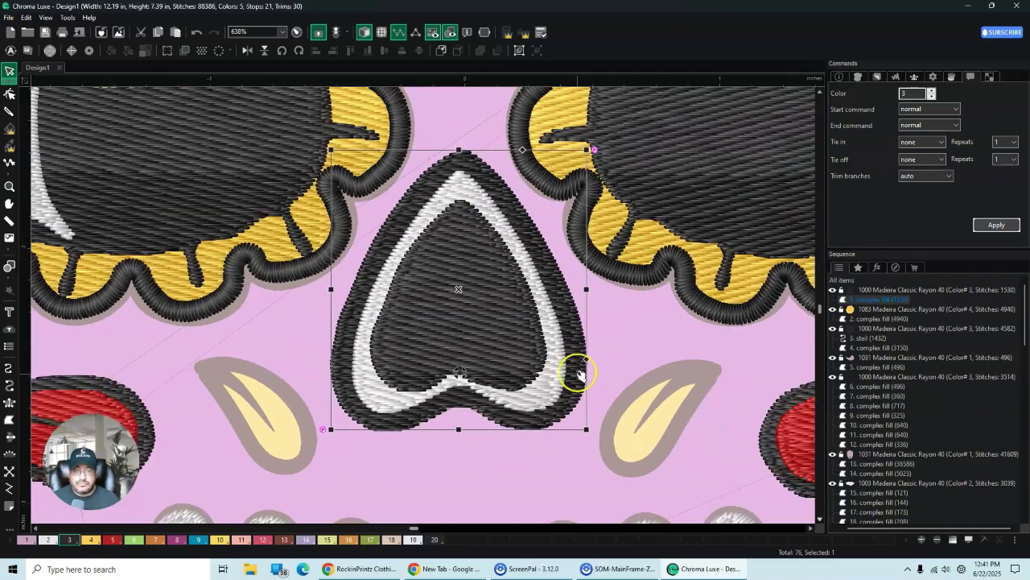
scroll(572, 374, "down", 3)
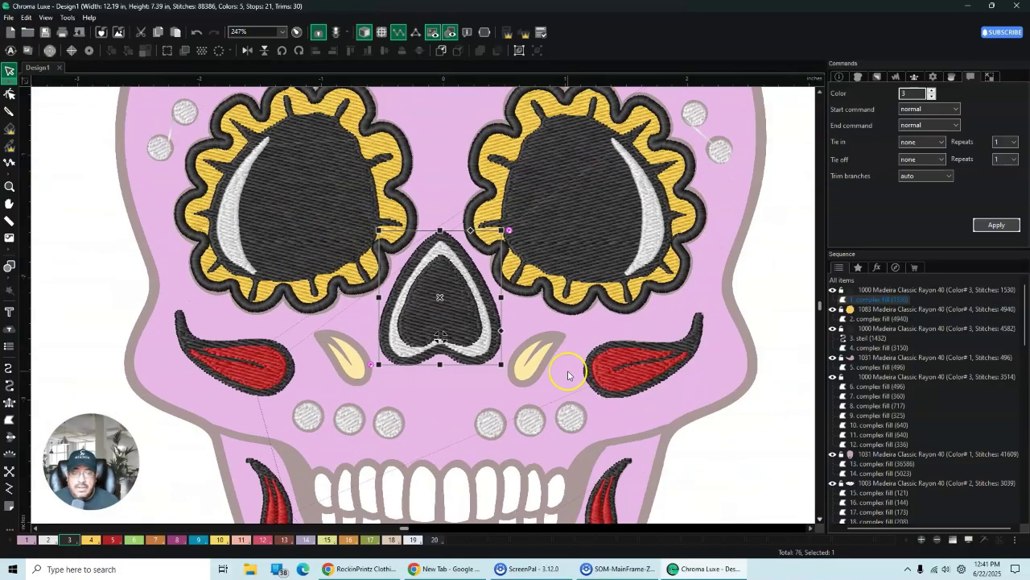
Step: Start a complex fill on the cream petal left of the nose, tracing down the left side of its gray slit
left_click(818, 520)
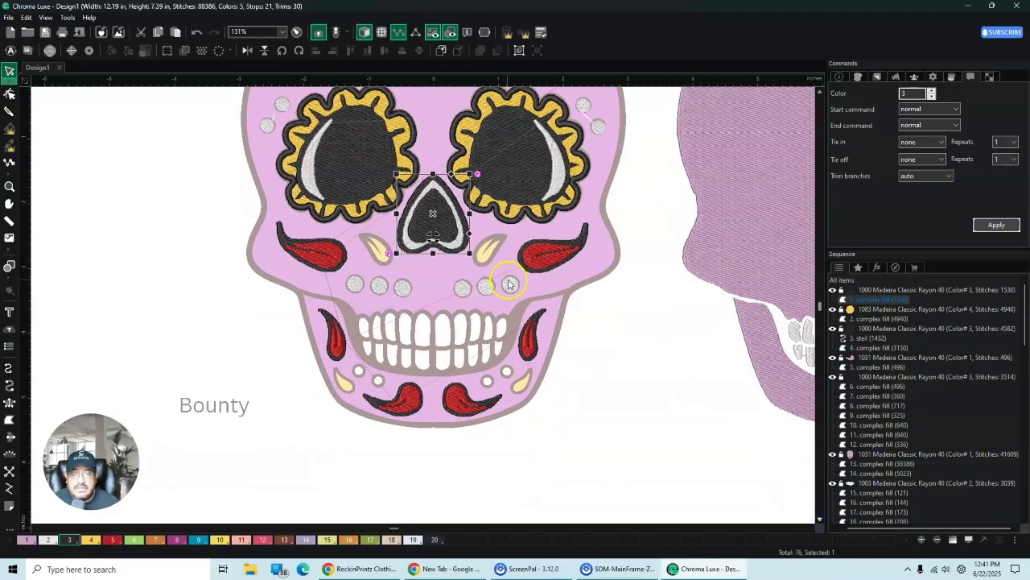
scroll(385, 256, "up", 1)
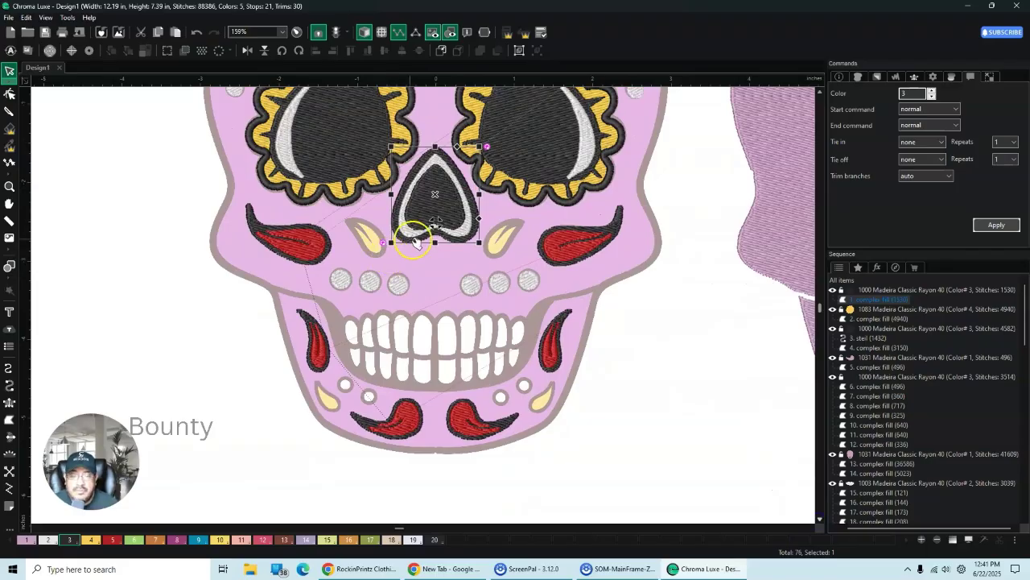
scroll(412, 238, "up", 1)
scroll(394, 235, "up", 1)
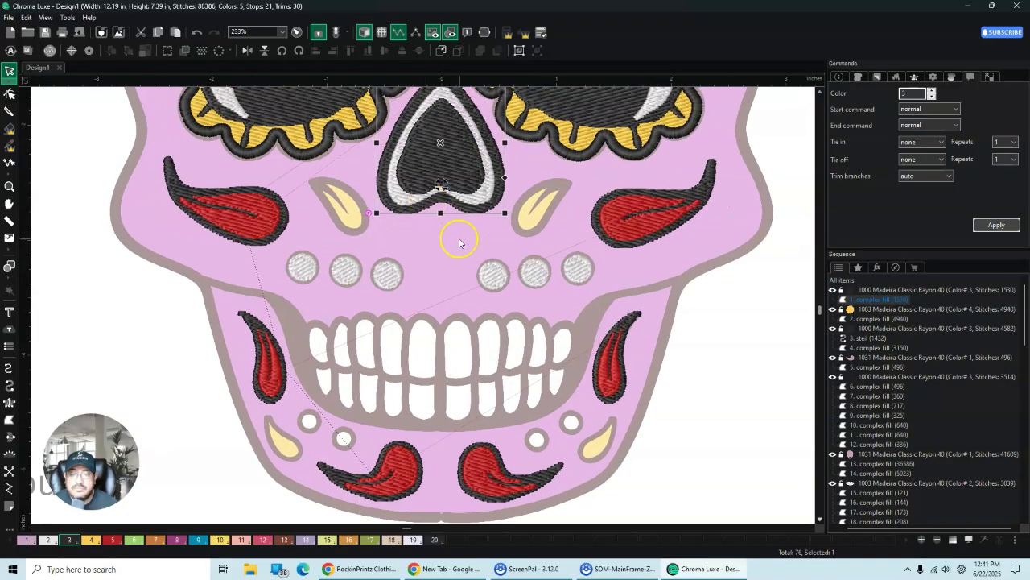
left_click(342, 200)
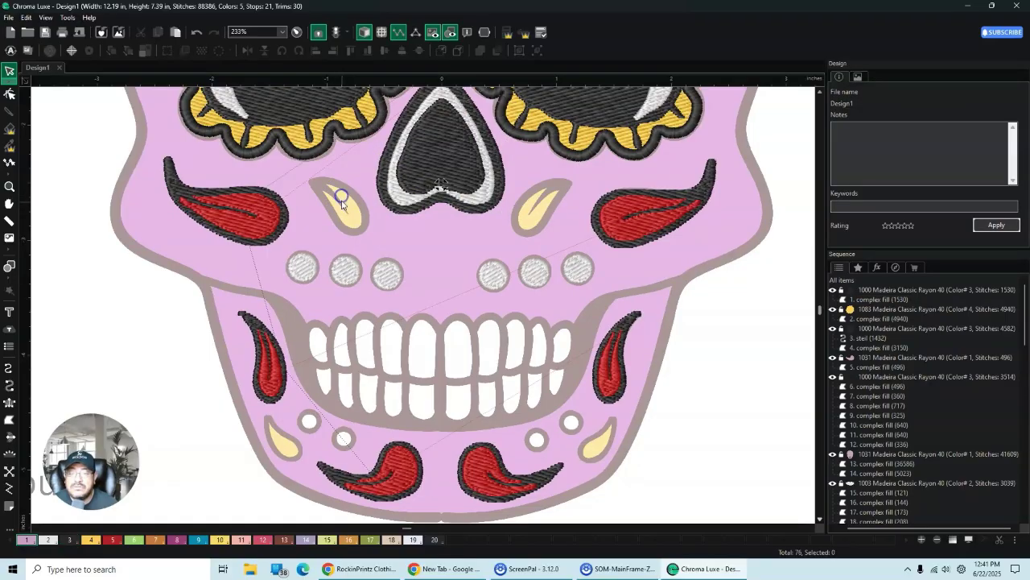
left_click(9, 421)
scroll(366, 141, "up", 2)
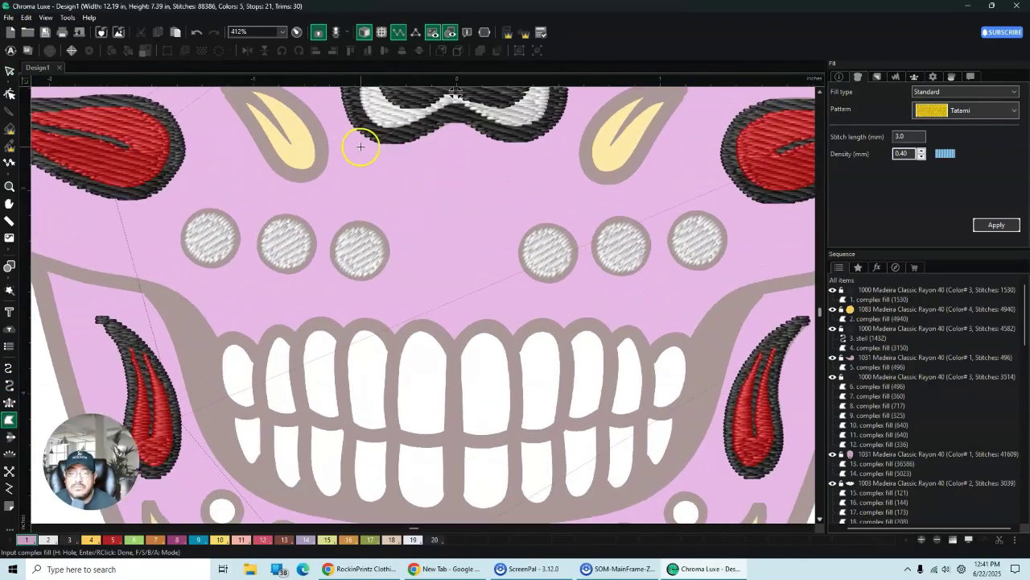
scroll(361, 145, "up", 3)
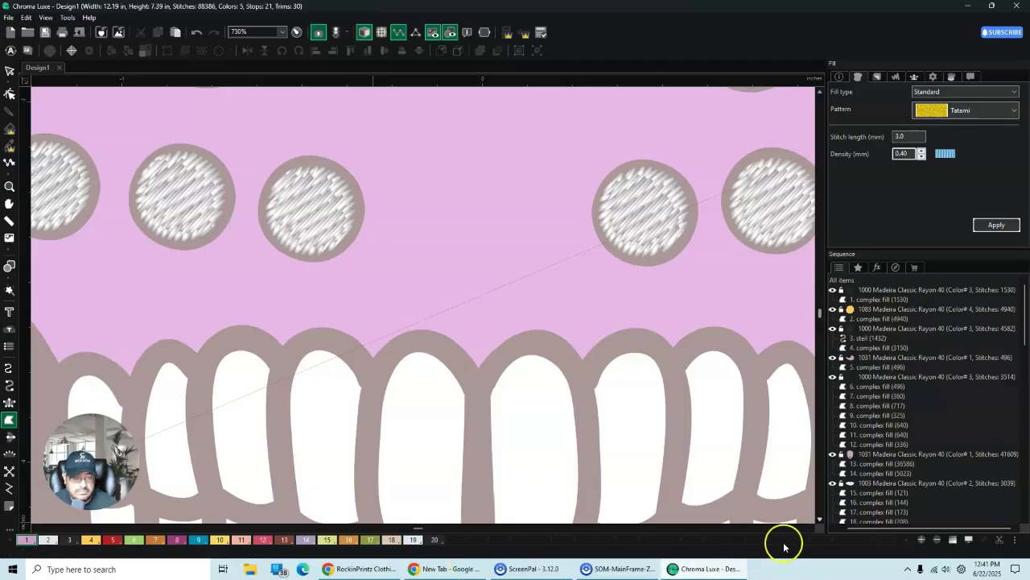
left_click(820, 521)
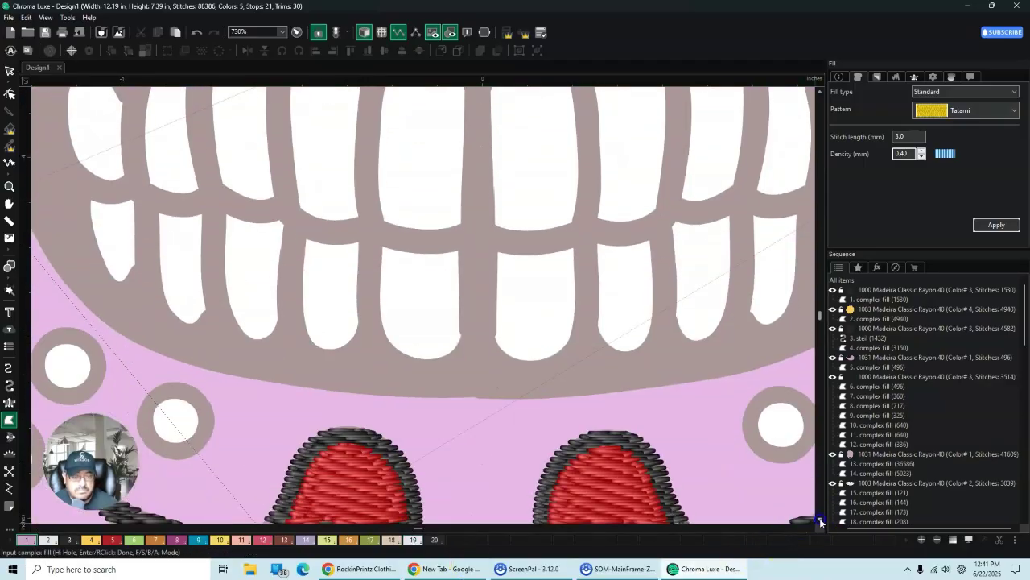
left_click(821, 521)
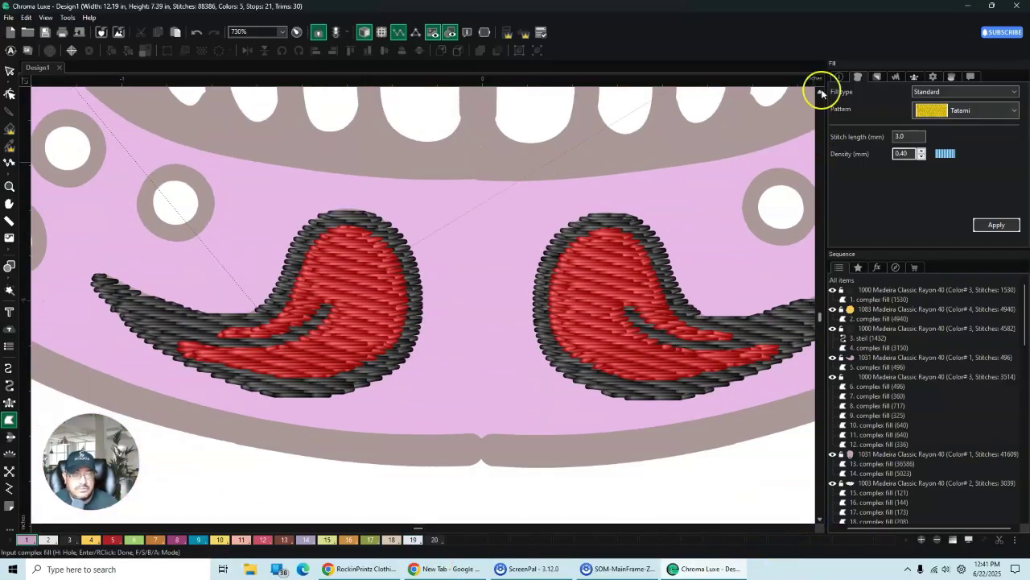
left_click(820, 93)
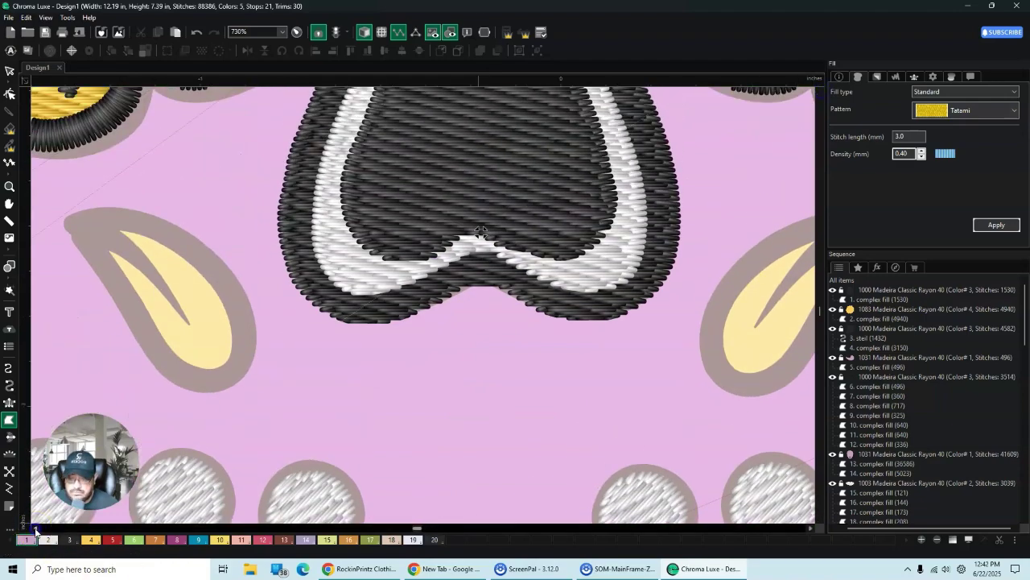
left_click(24, 527)
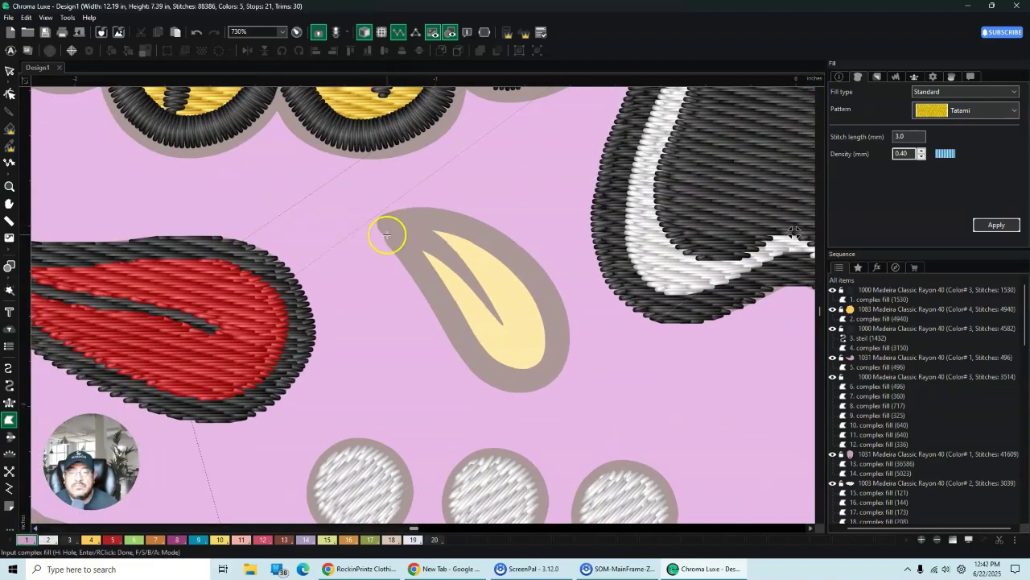
left_click(423, 252)
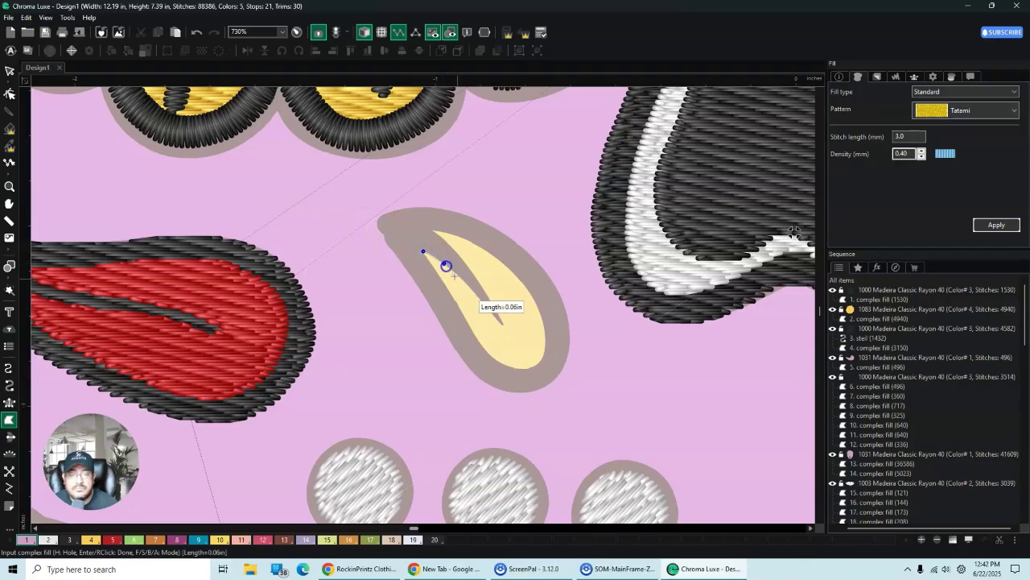
left_click(444, 264)
left_click(474, 293)
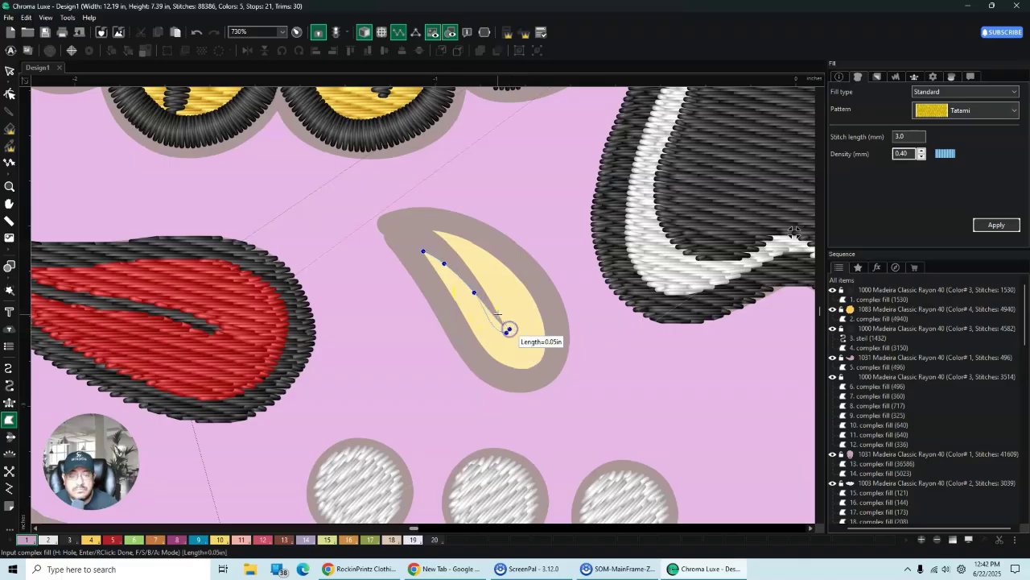
Step: Continue the cream petal's fill outline up the right side of the slit and down the petal's outer right edge
left_click(496, 309)
left_click(474, 278)
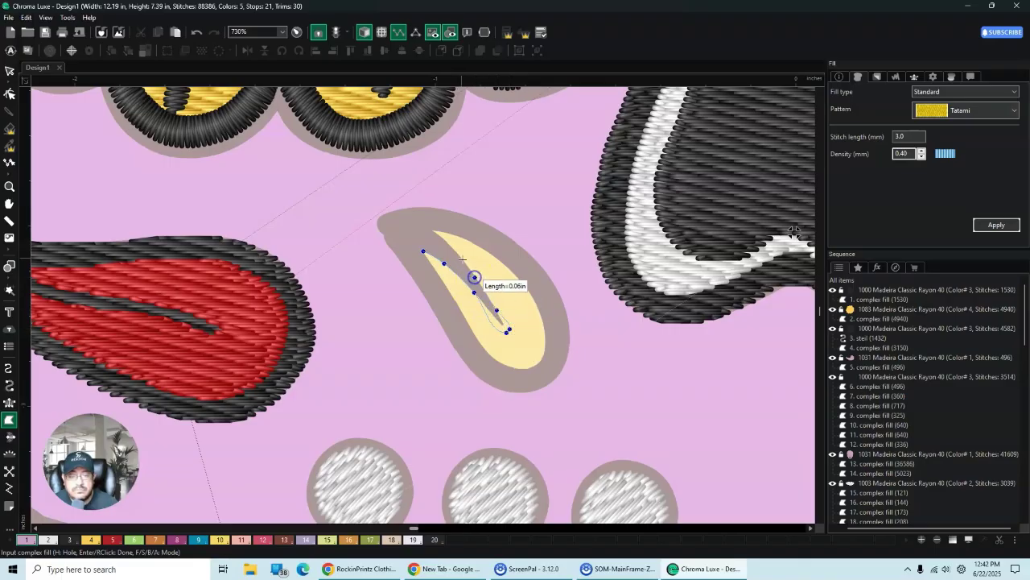
left_click(457, 251)
left_click(428, 229)
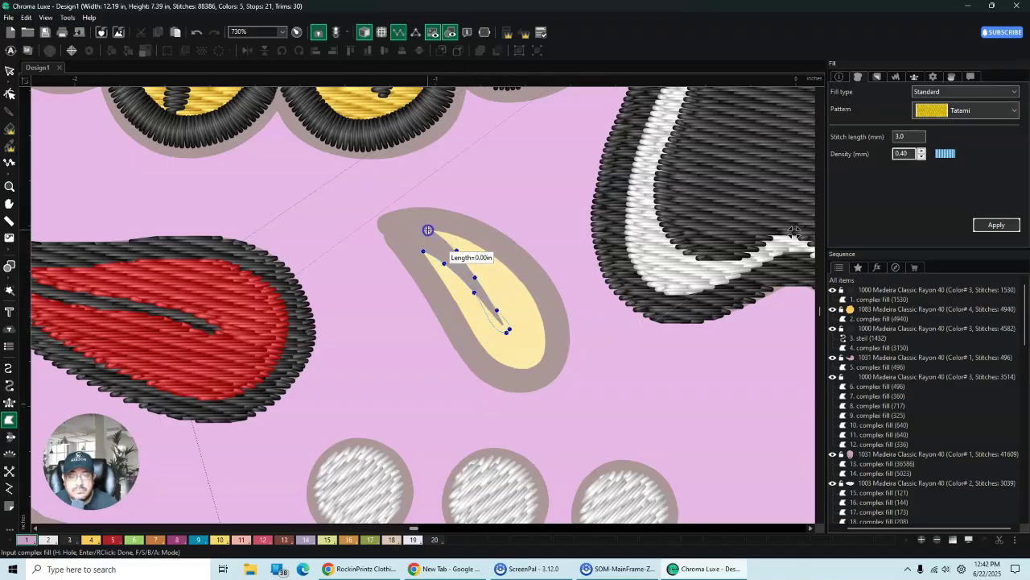
left_click(463, 237)
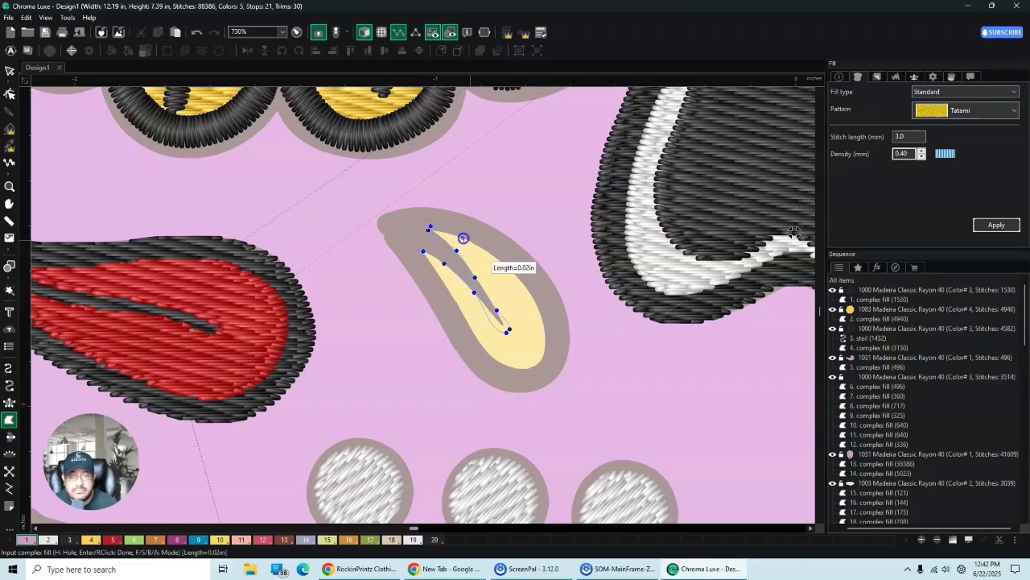
left_click(500, 261)
left_click(527, 287)
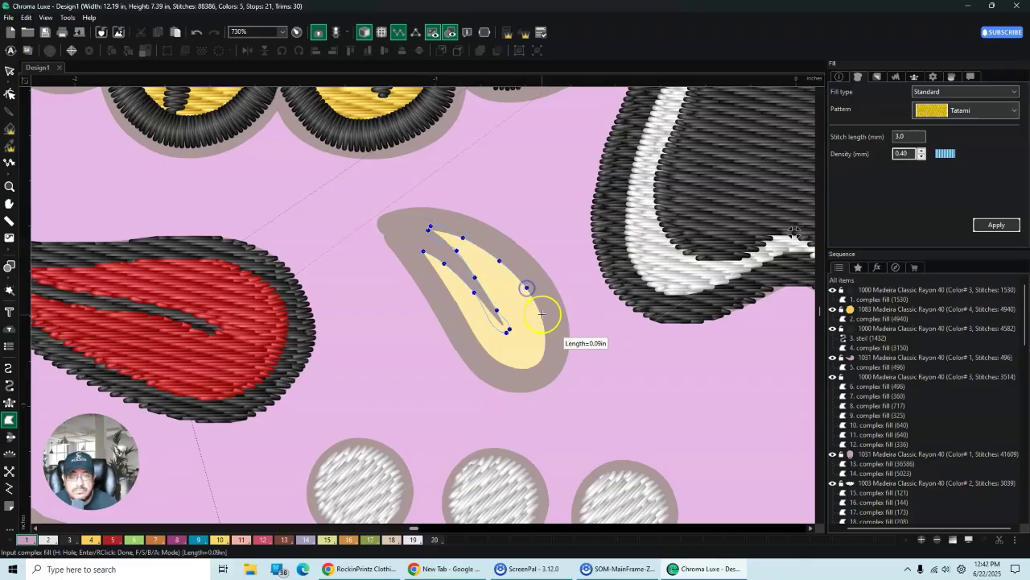
left_click(541, 323)
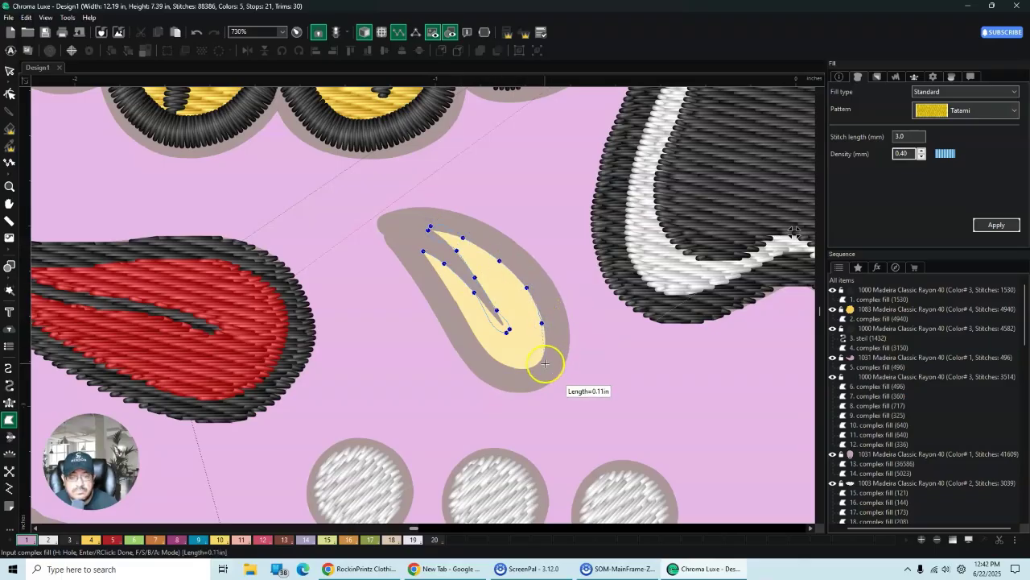
left_click_drag(545, 363, 544, 353)
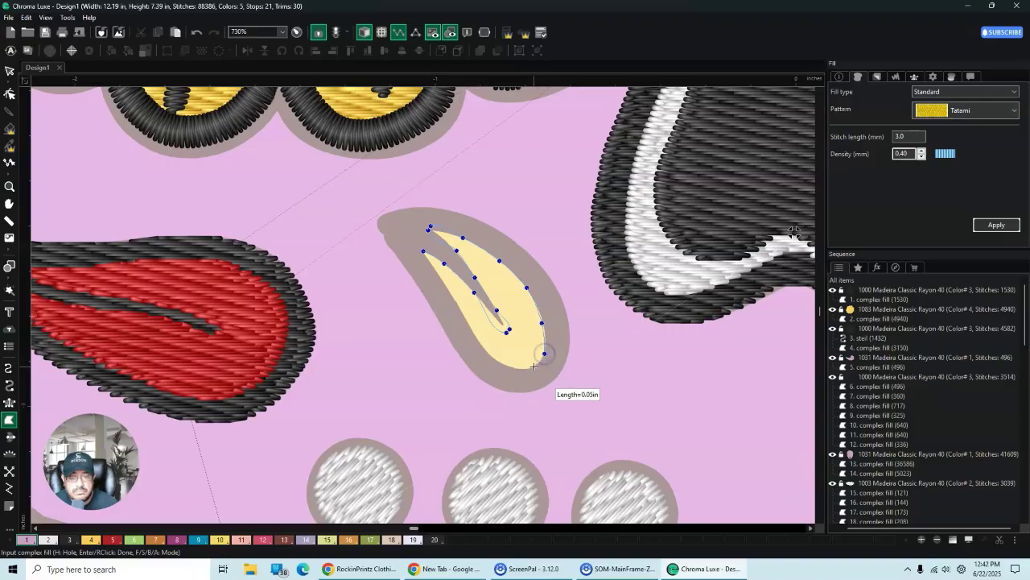
Step: Trace the cream petal's rounded lower end and left edge back to the starting point, and generate the fill
left_click(535, 366)
left_click(514, 367)
left_click(489, 354)
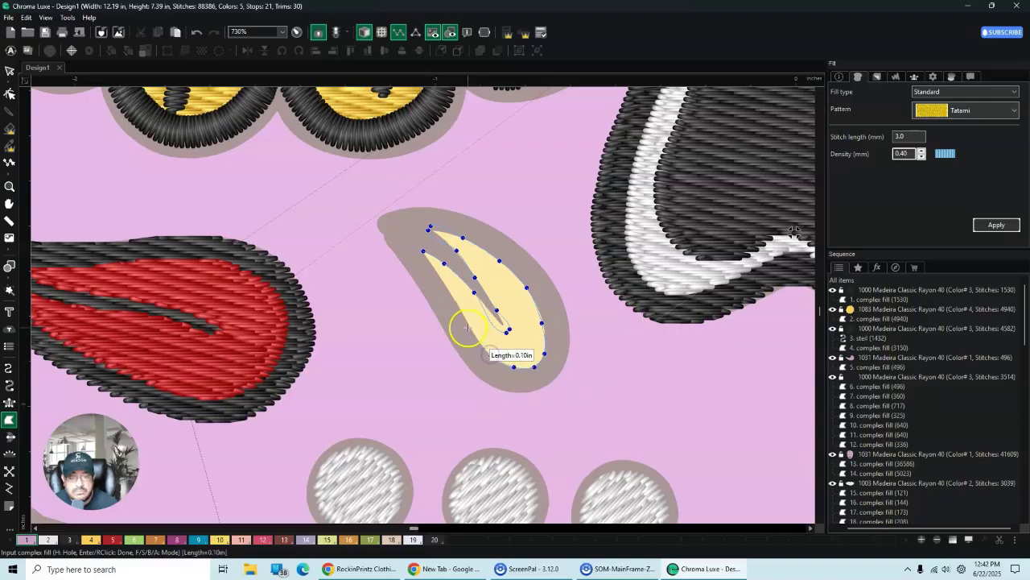
left_click(468, 324)
left_click(441, 283)
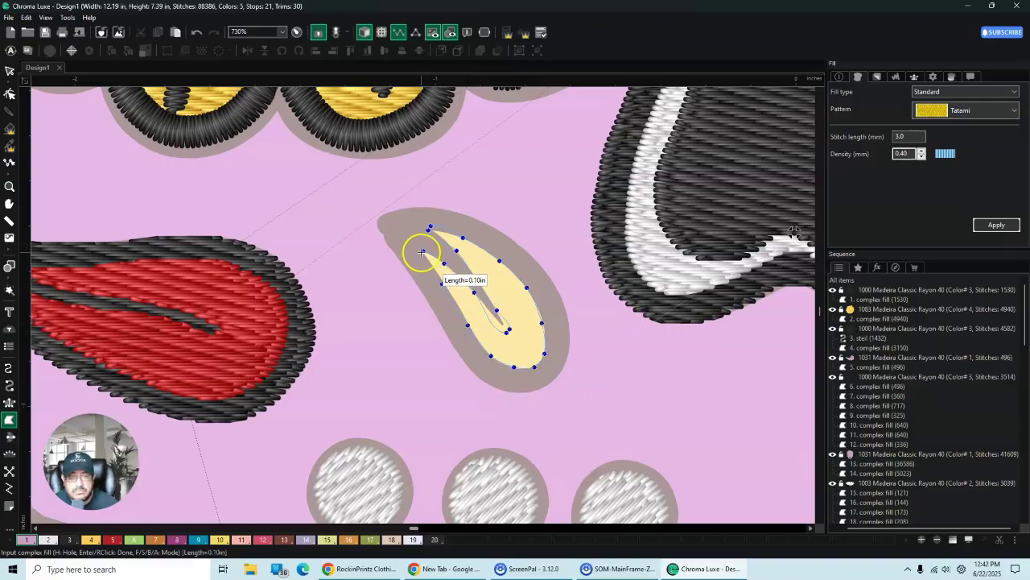
left_click(423, 250)
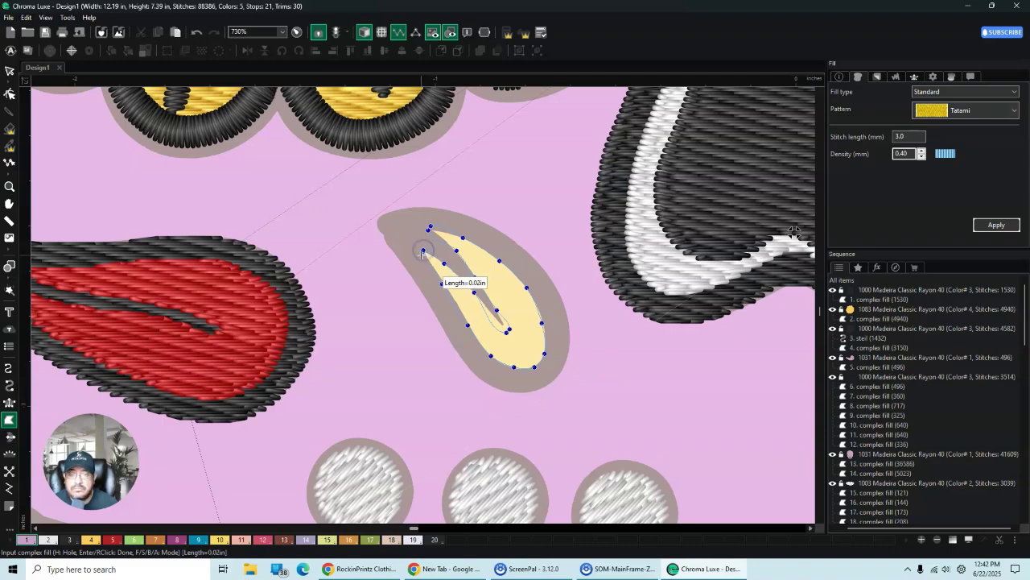
left_click(9, 71)
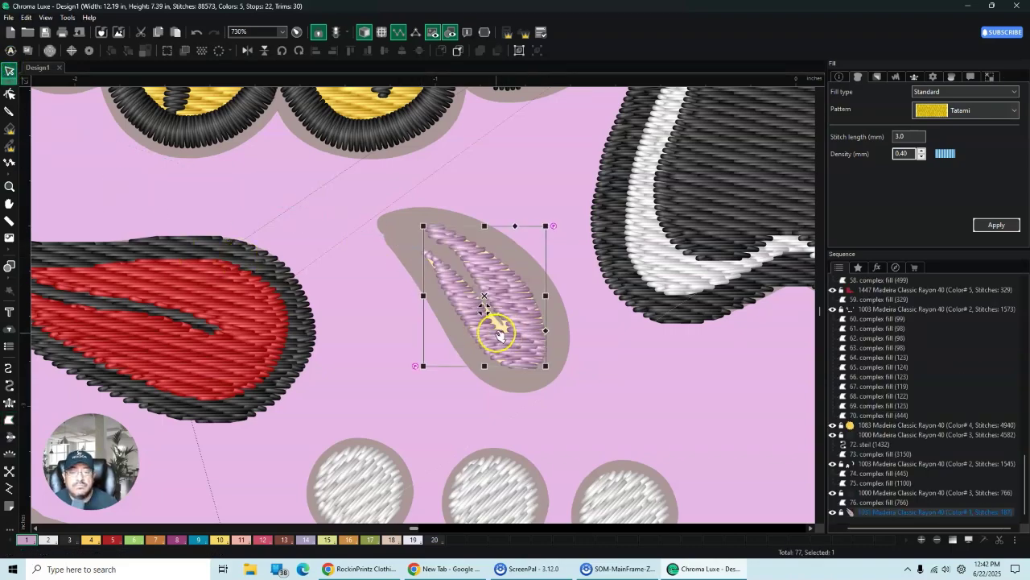
Step: Edit the inner petal fill's outline near the lower tip of the slit
left_click(9, 94)
left_click(497, 326)
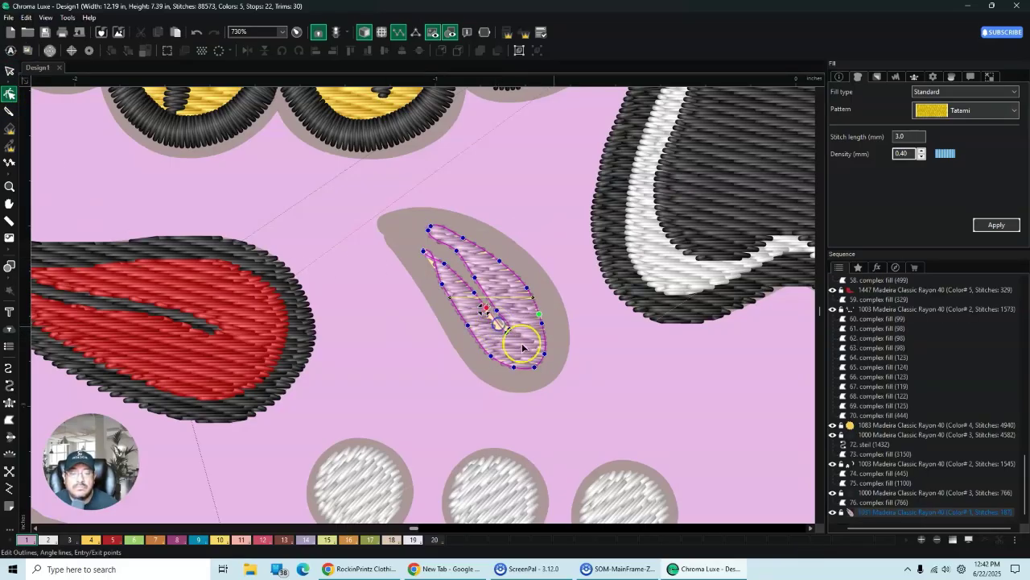
left_click(563, 320)
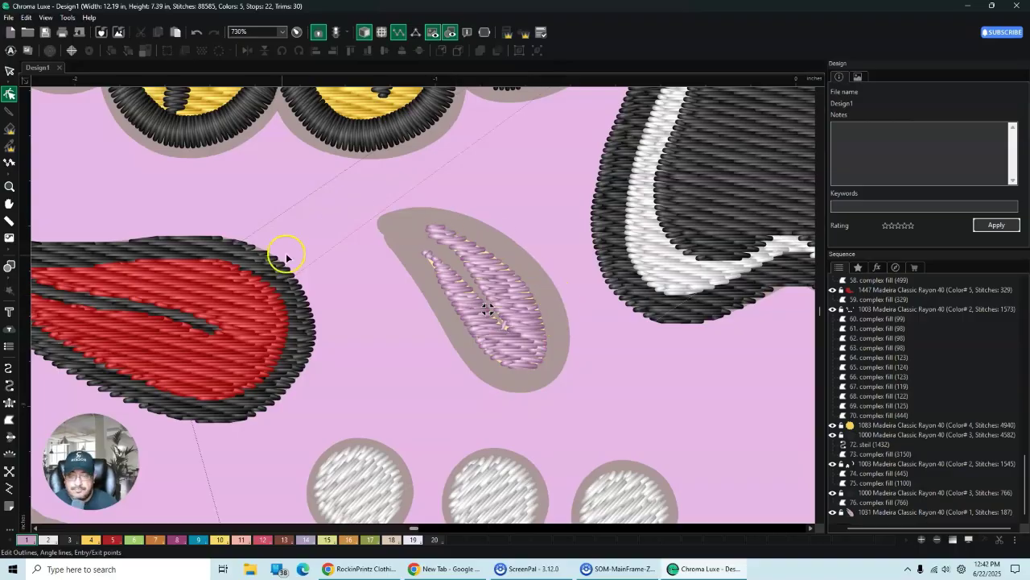
Step: Start a complex fill on the petal's gray border, tracing from its pointed upper end down the outer right edge
left_click(9, 419)
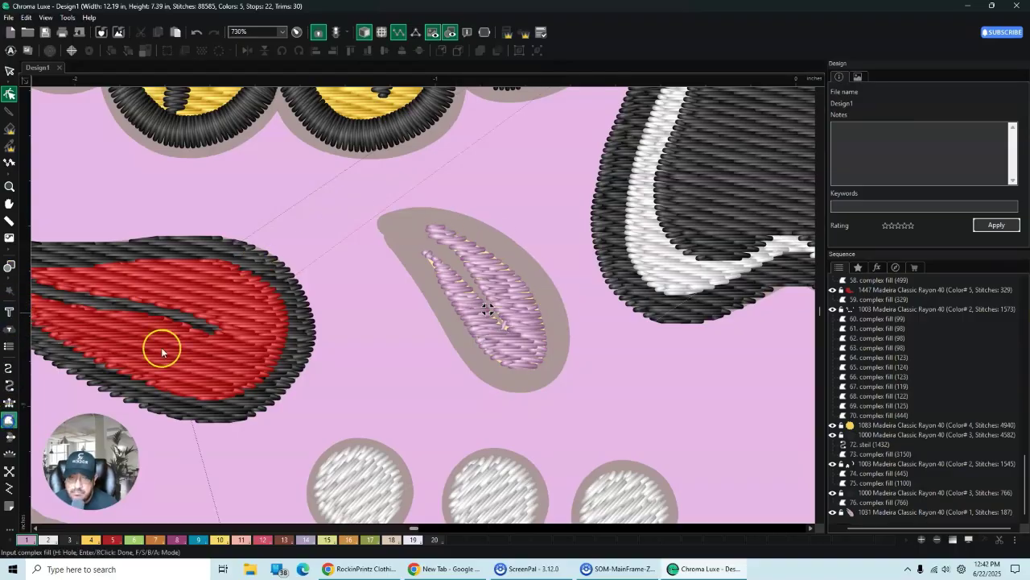
left_click(391, 211)
left_click(424, 207)
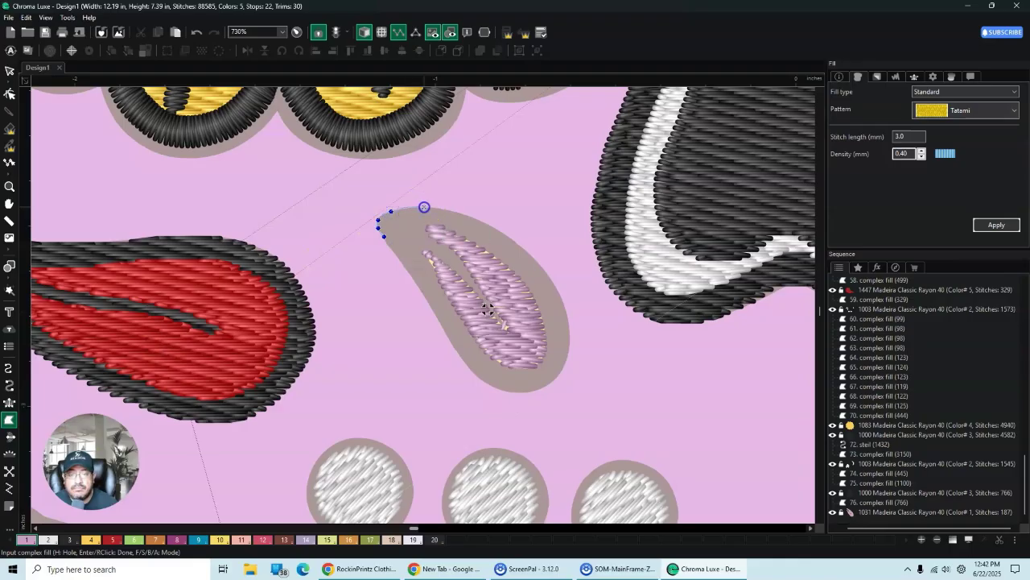
left_click(475, 216)
left_click(526, 249)
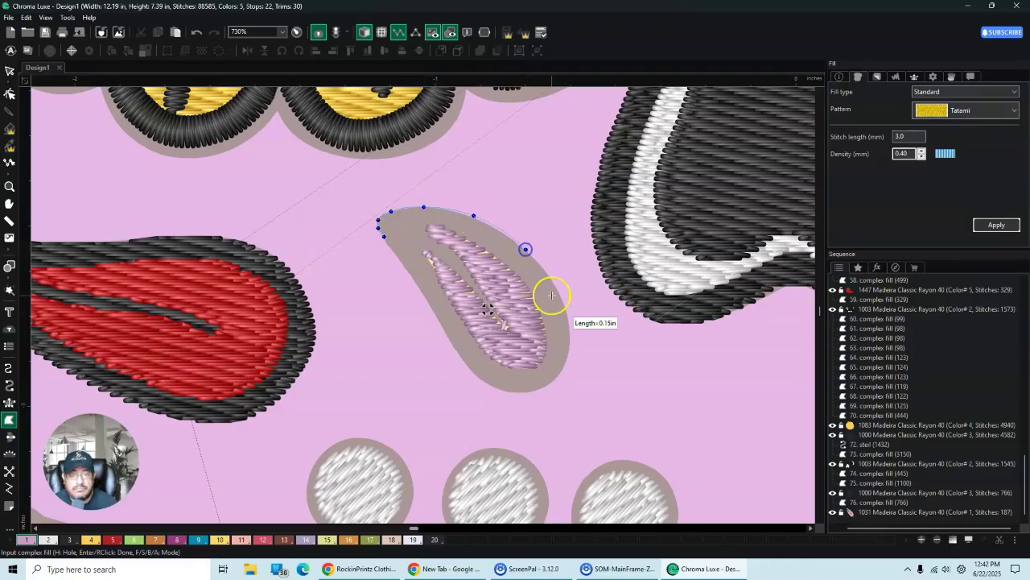
left_click(563, 300)
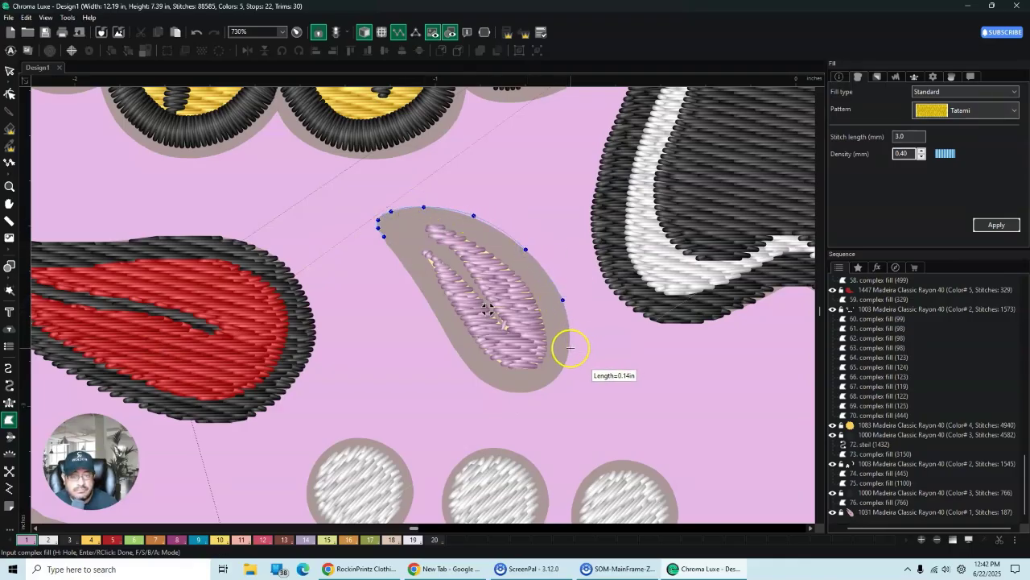
left_click(571, 349)
left_click(557, 378)
left_click(534, 391)
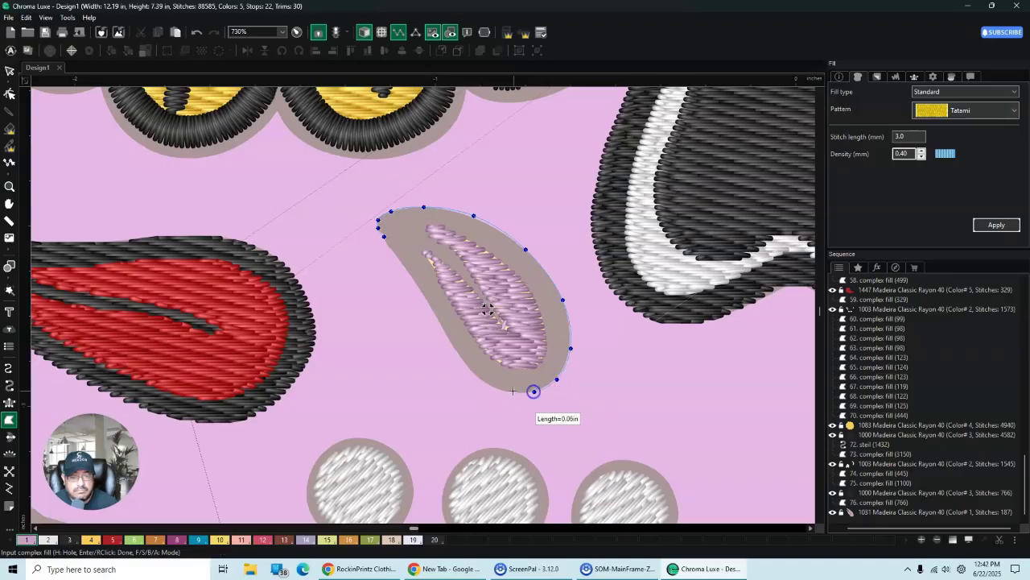
Step: Trace the gray border's lower end and left edge back toward the pointed end, and generate the fill
left_click(506, 390)
left_click(476, 378)
left_click(452, 345)
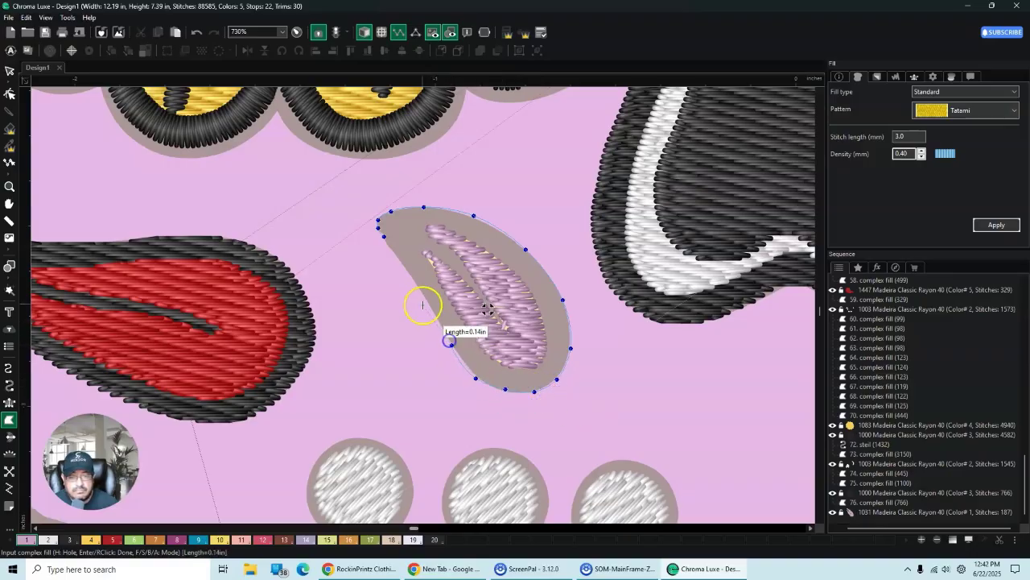
left_click(420, 291)
left_click(391, 252)
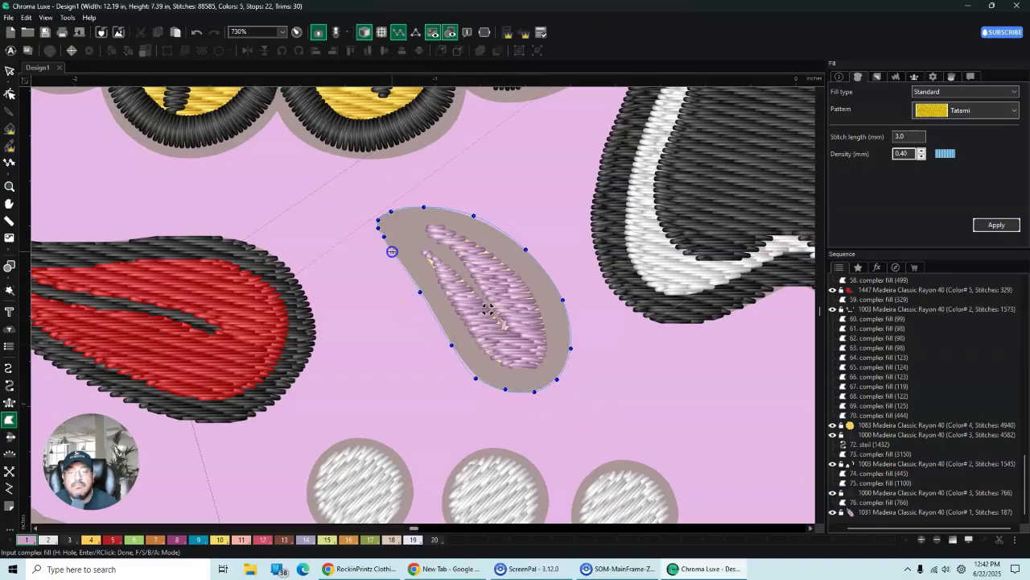
left_click(9, 71)
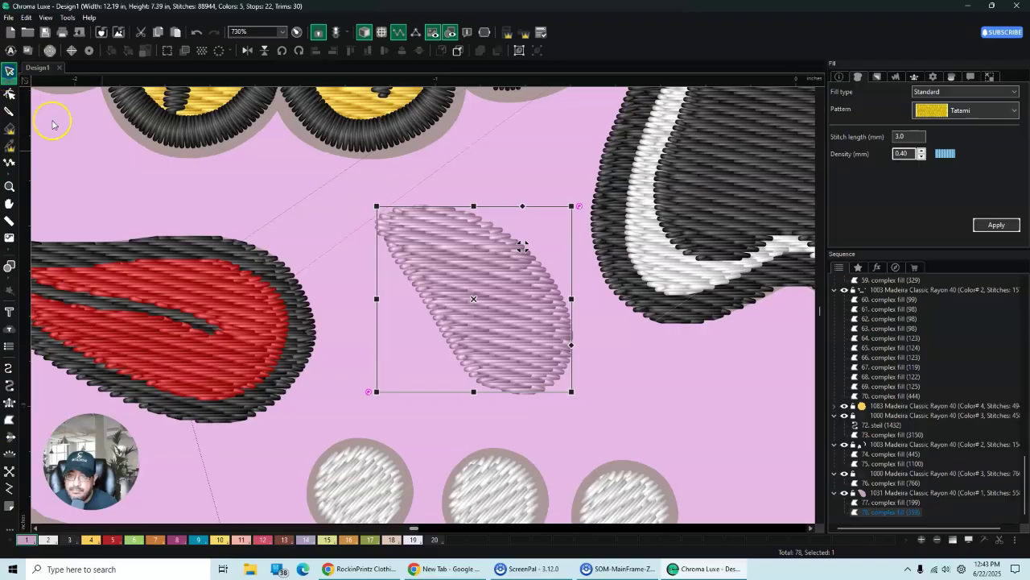
Step: Send the petal's border fill to the back of the stitching order
right_click(460, 256)
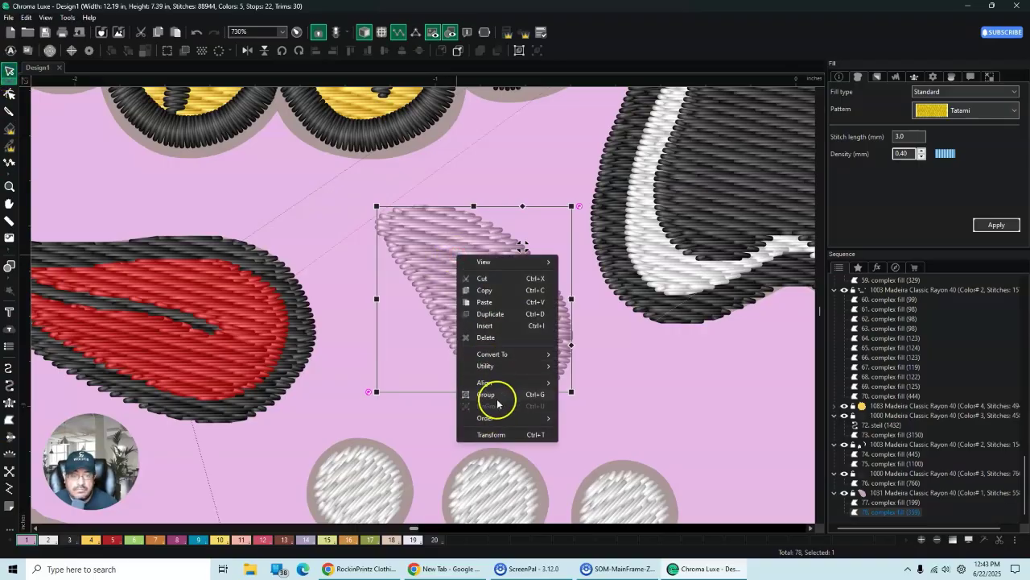
mouse_move(499, 418)
left_click(599, 419)
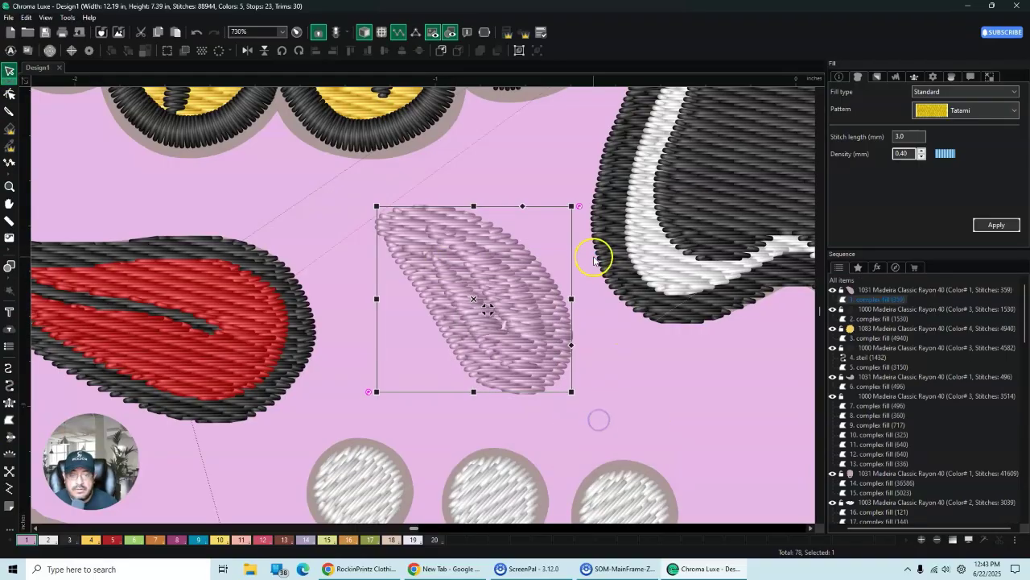
Step: Select the inner and border fills of the petal together and duplicate them
left_click(520, 343)
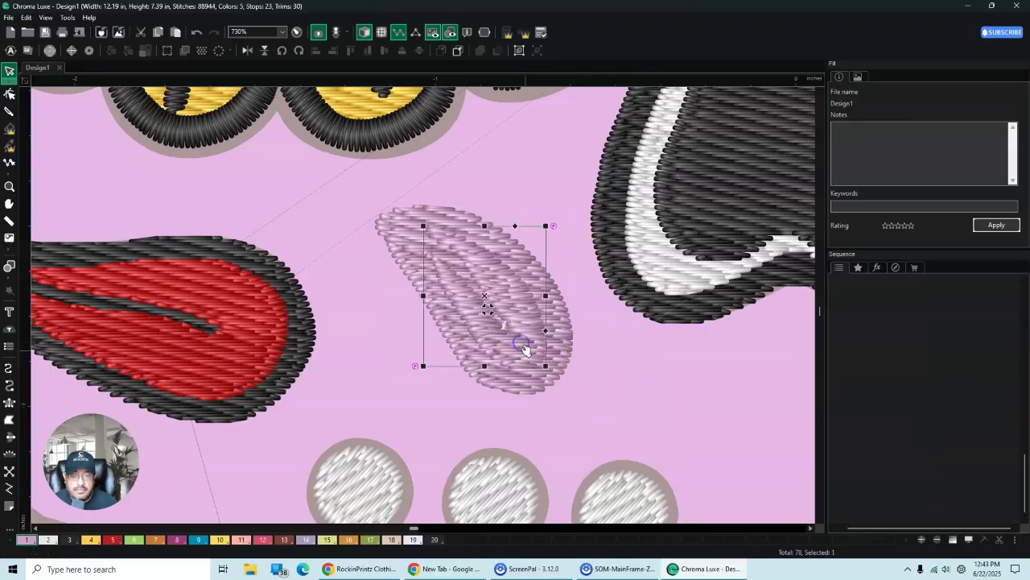
left_click(563, 366, "ctrl")
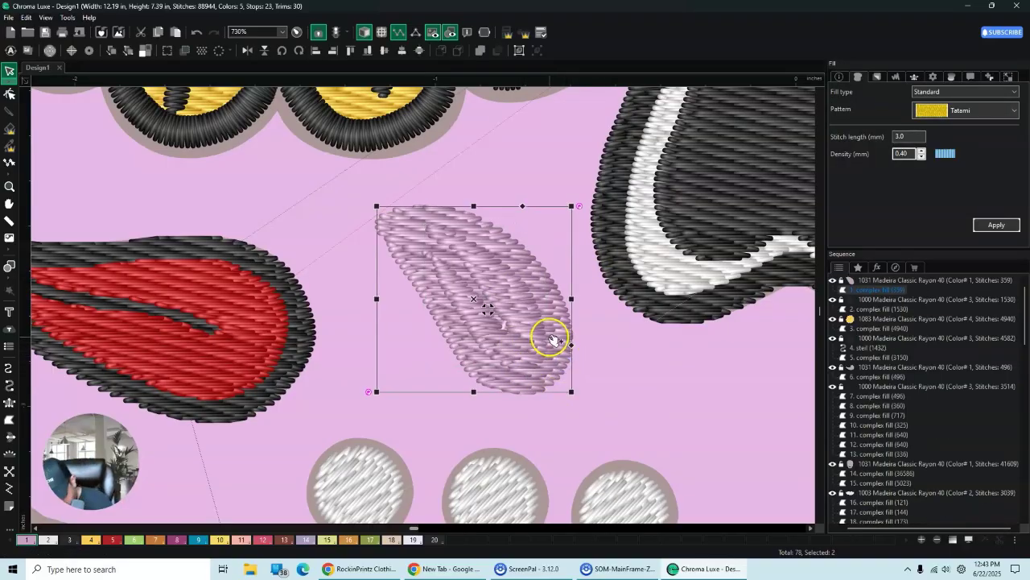
left_click(548, 337)
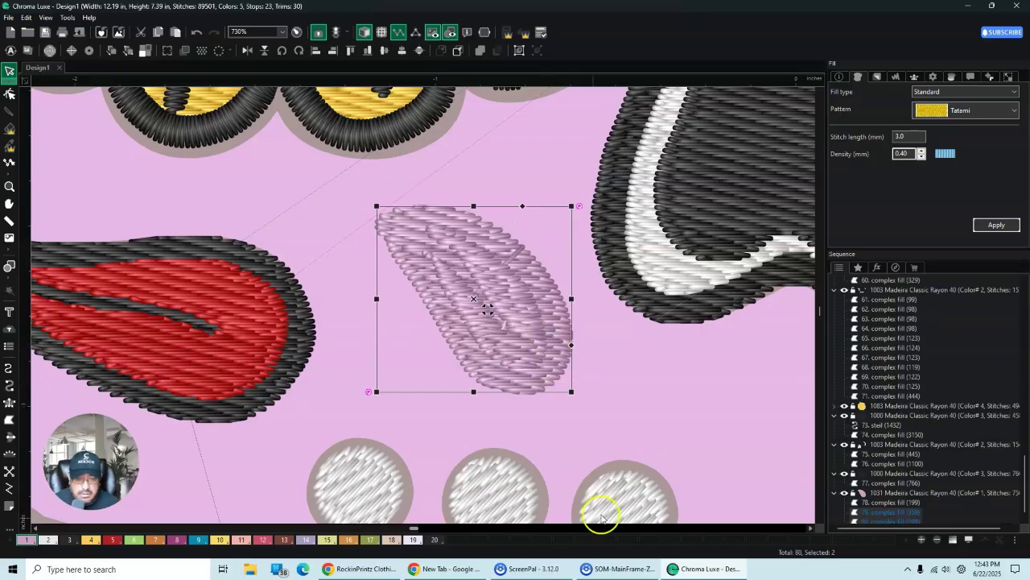
Step: Move the duplicated petal fills over the cream petal on the other side of the nose
left_click(810, 528)
left_click(810, 528)
left_click(810, 528)
left_click(810, 528)
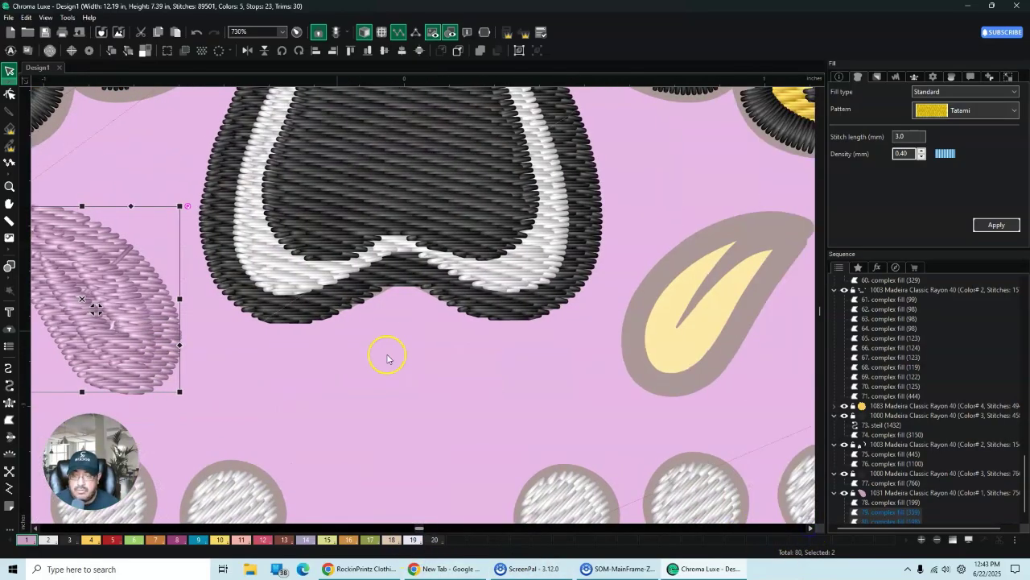
left_click_drag(85, 298, 708, 344)
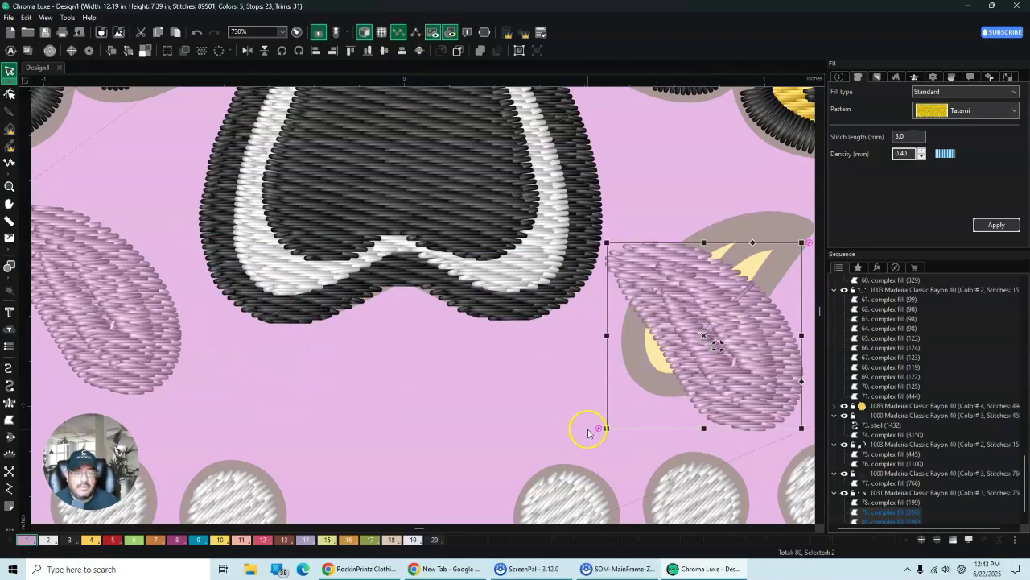
Step: Mirror the duplicated petal horizontally and rotate it about -89.1 degrees to match the slant of the artwork petal right of the nose
left_click_drag(600, 428, 621, 230)
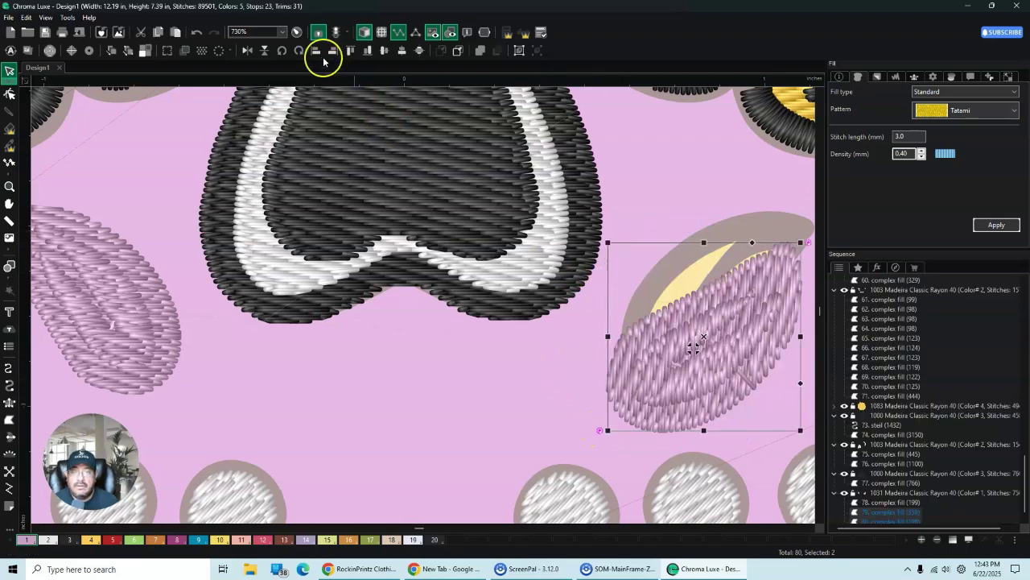
left_click(249, 52)
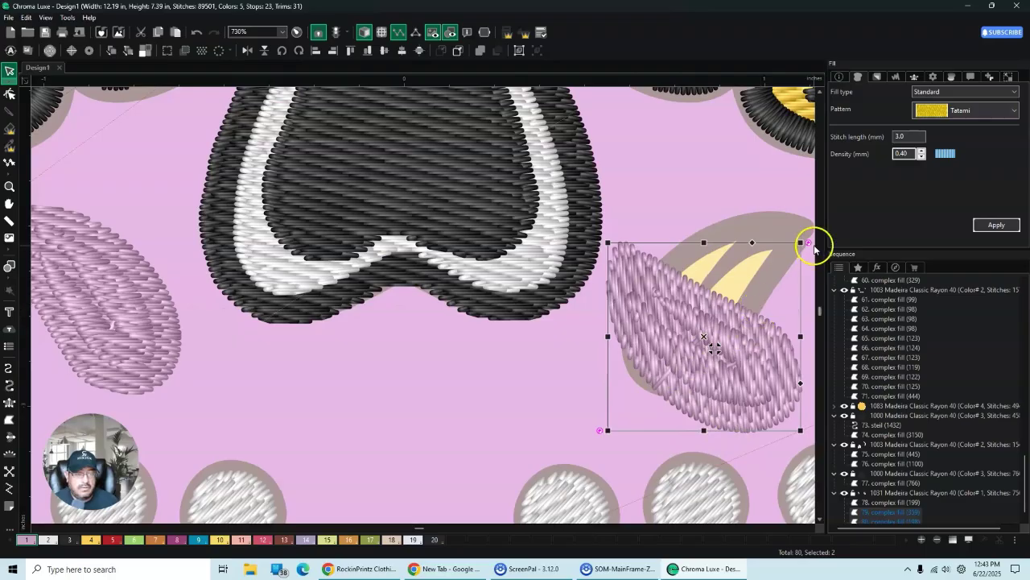
left_click_drag(807, 240, 759, 414)
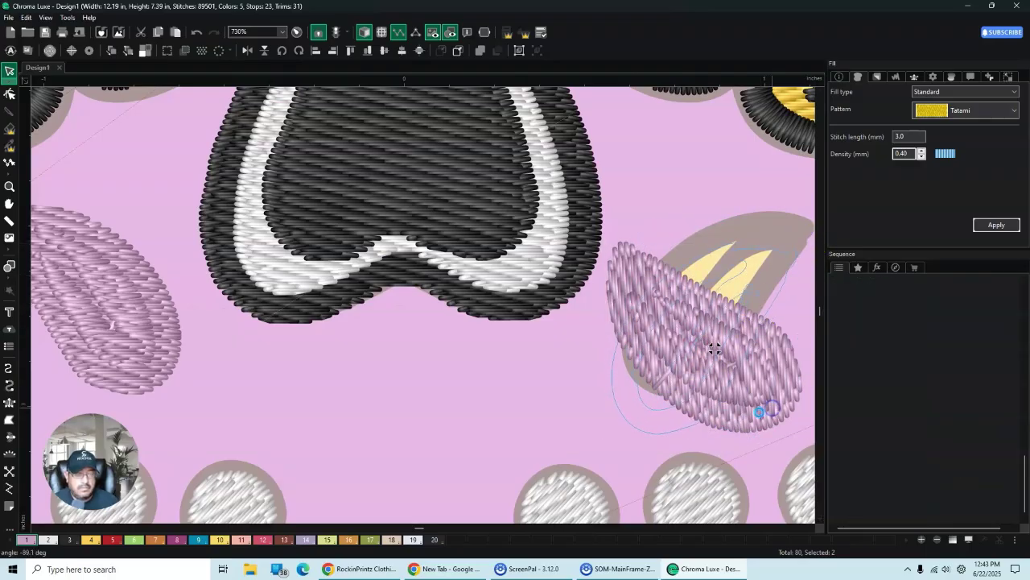
Step: Position the mirrored petal over the artwork petal right of the nose and fine-tune its rotation to fit the gray border
left_click_drag(701, 383, 712, 306)
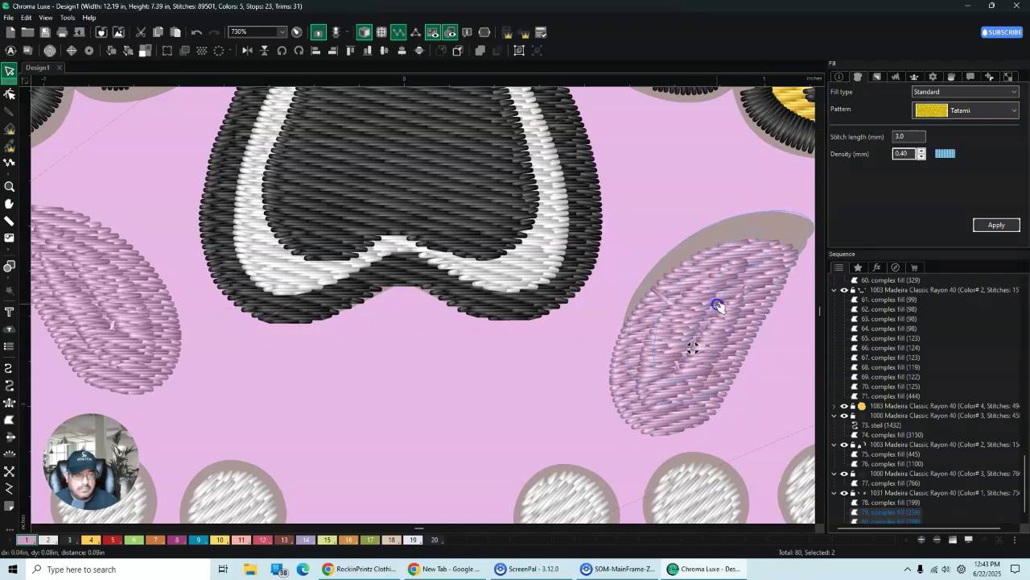
left_click_drag(718, 307, 711, 315)
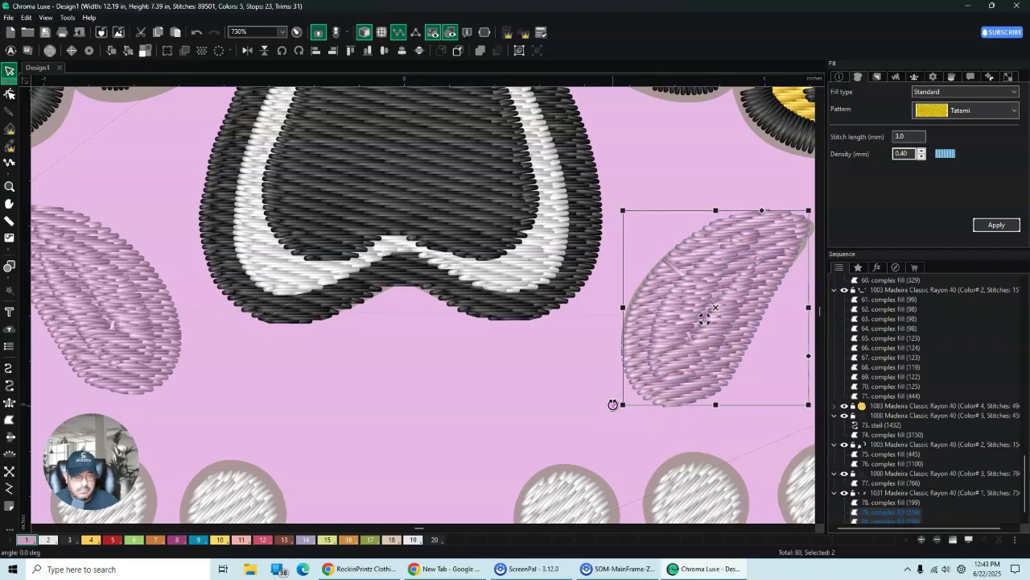
left_click_drag(613, 404, 612, 400)
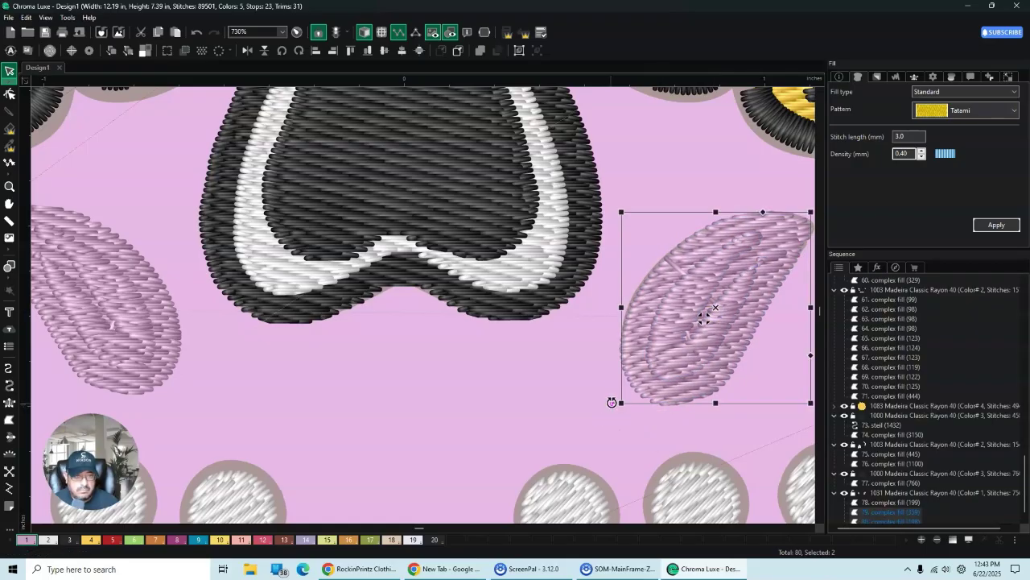
left_click(612, 444)
scroll(575, 362, "down", 3)
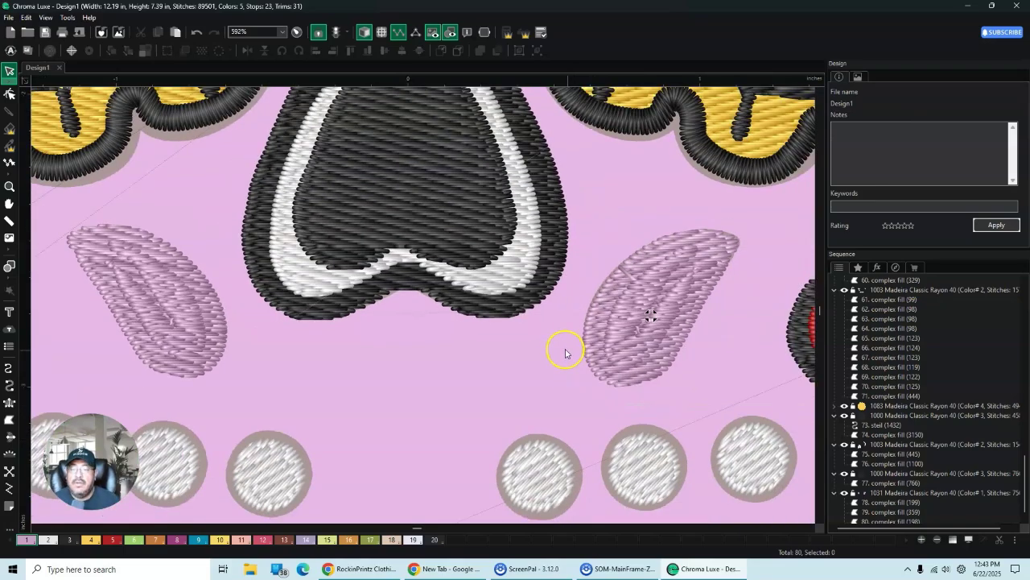
scroll(440, 322, "down", 1)
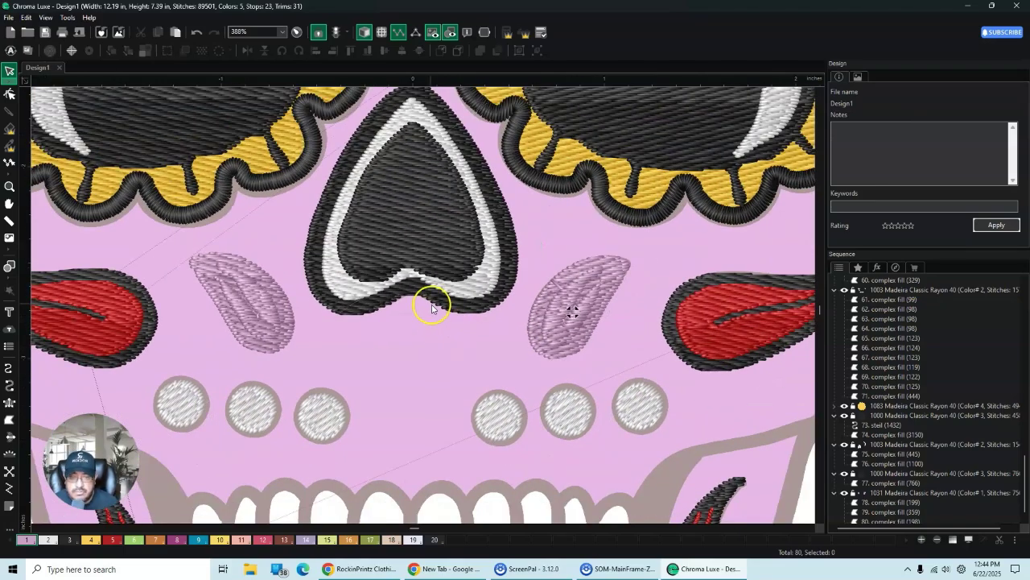
Step: Set the inner fills of both petals beside the nose to color 4
left_click(278, 318)
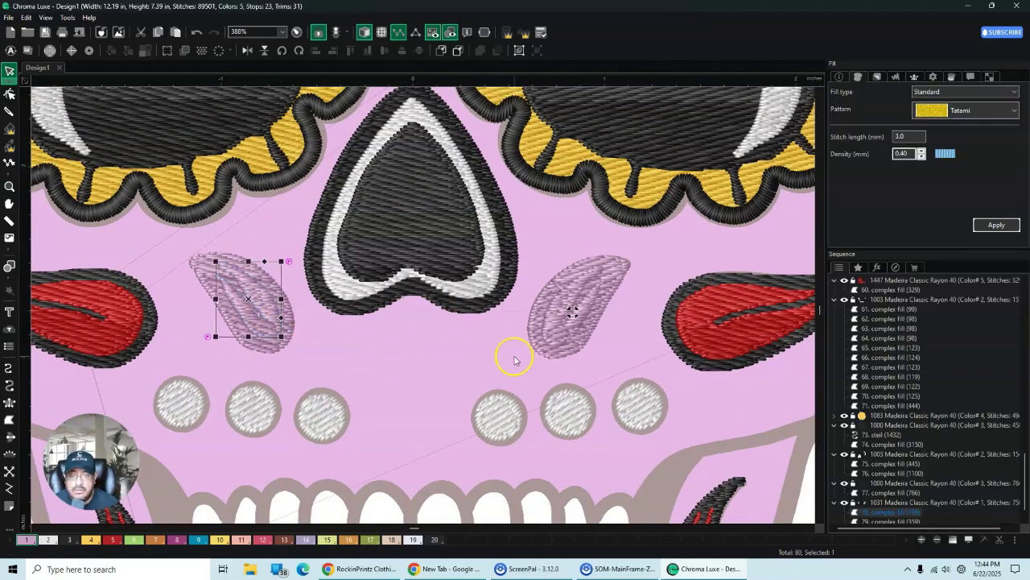
left_click(183, 39)
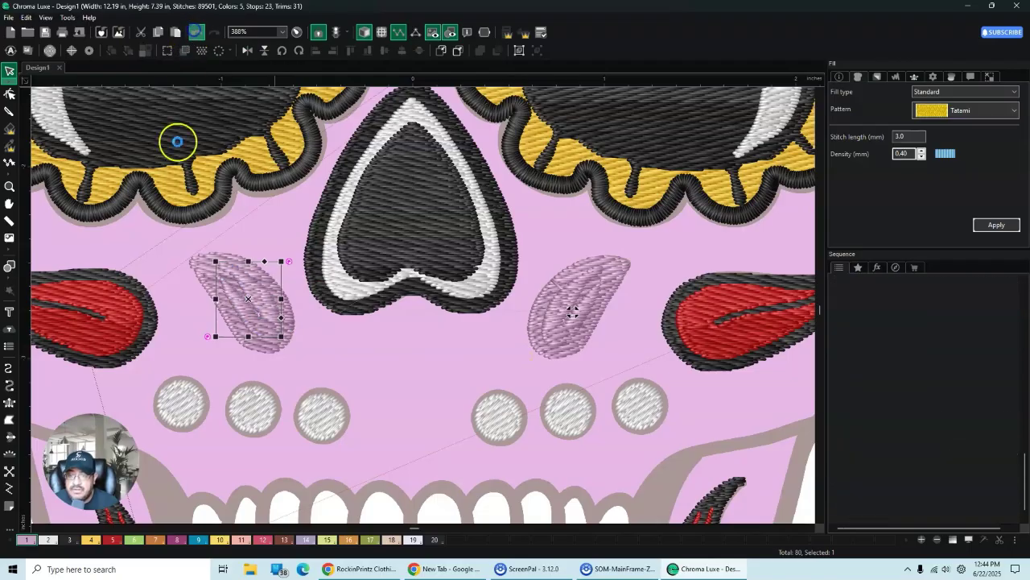
left_click(264, 322)
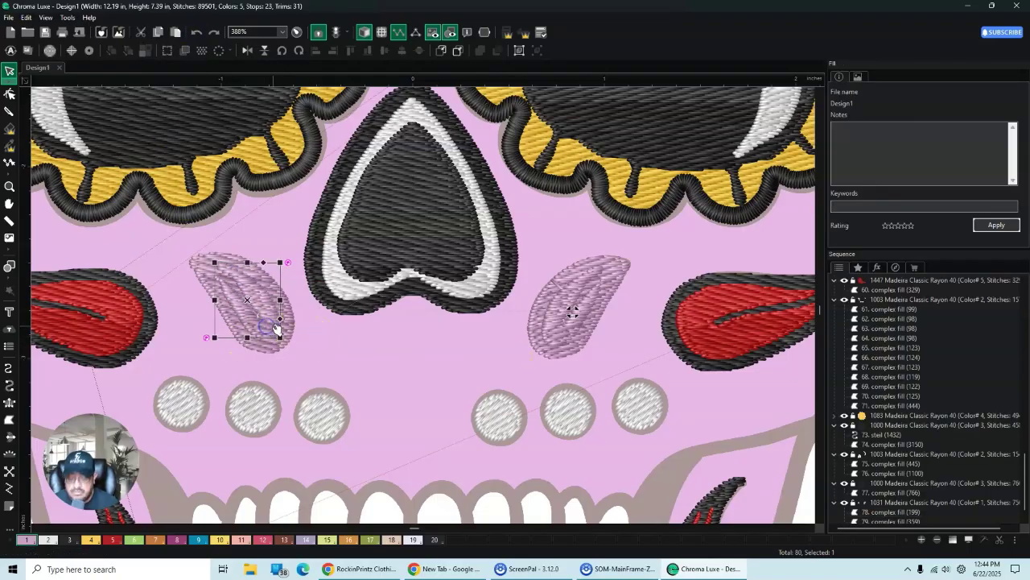
left_click(573, 313, "ctrl")
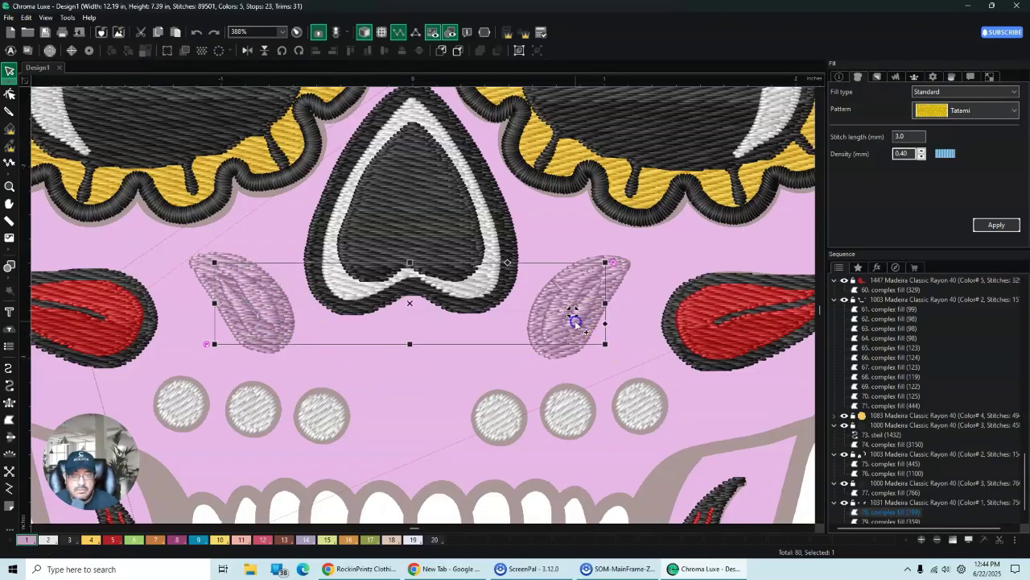
left_click(971, 76)
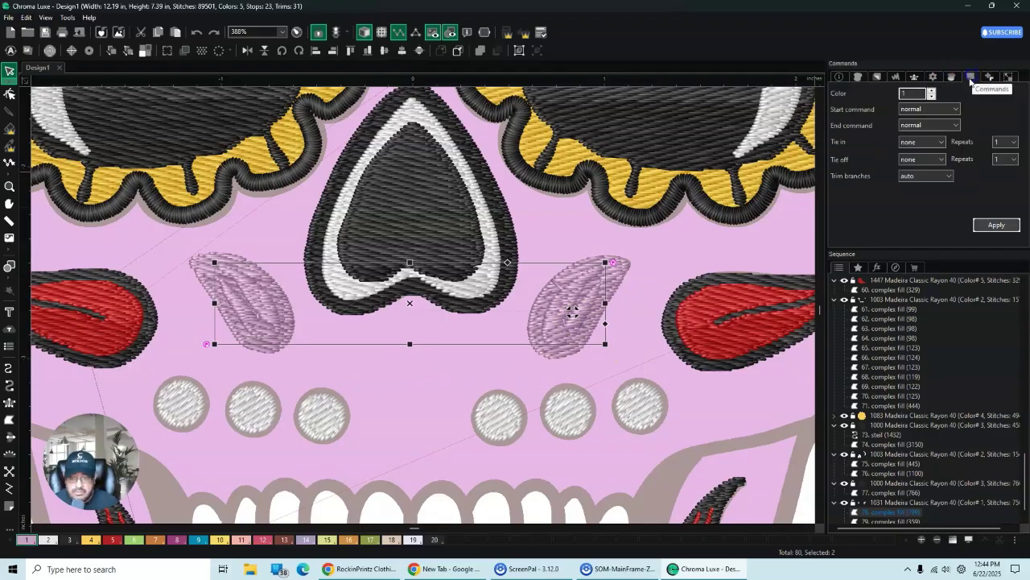
left_click(932, 91)
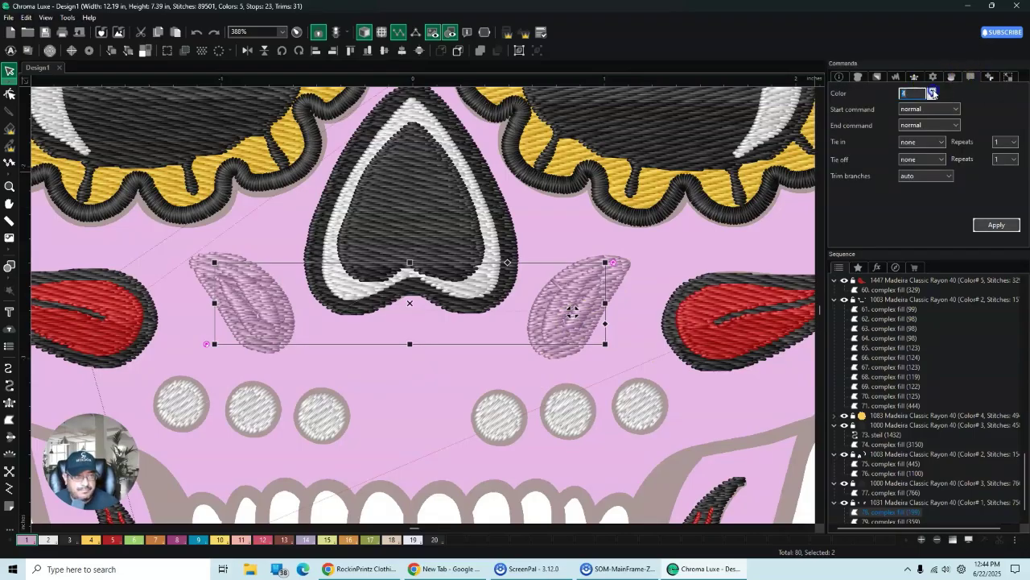
left_click(997, 225)
Step: Set the border fills of both petals beside the nose to color 3
left_click(262, 351)
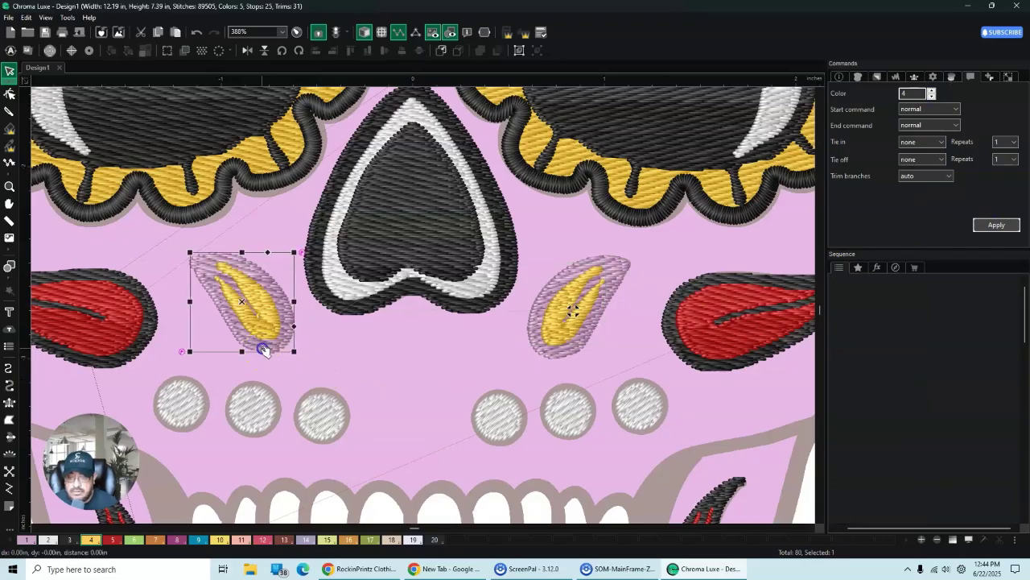
left_click(558, 352, "ctrl")
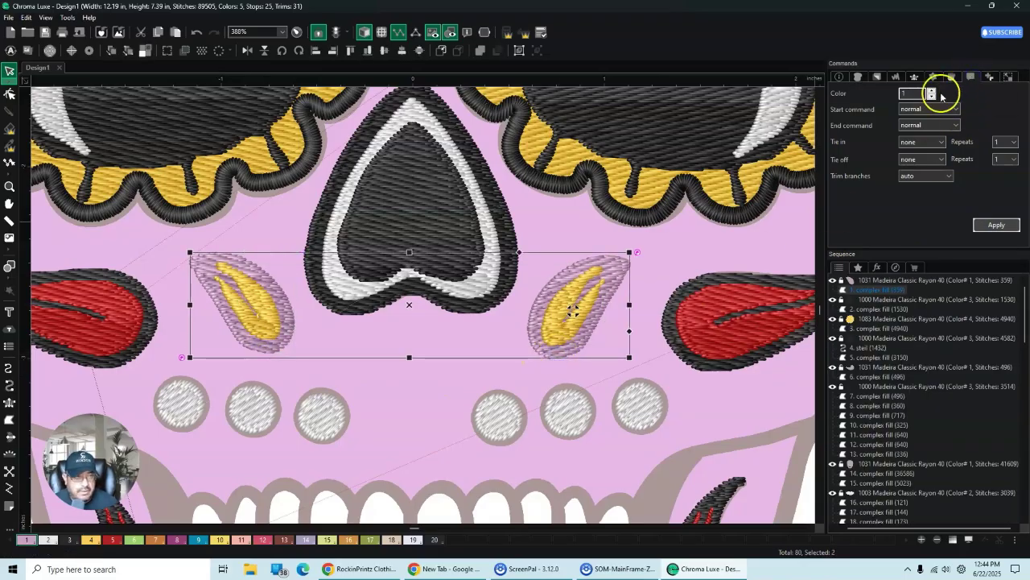
left_click(997, 225)
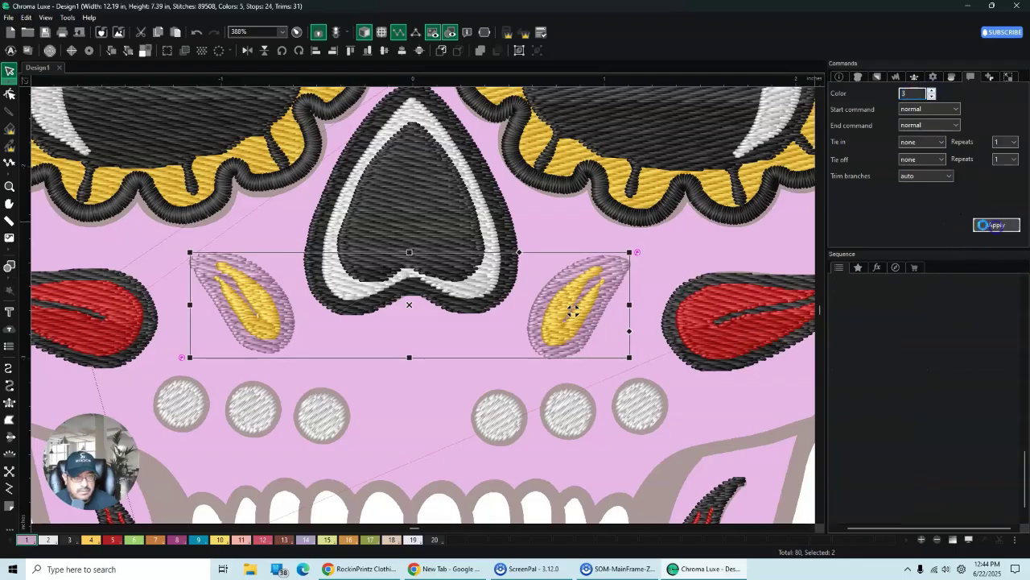
left_click(683, 261)
Step: Examine the recolored petals, the white dots beside the eye and the jaw area for parts still without stitches
scroll(682, 263, "down", 4)
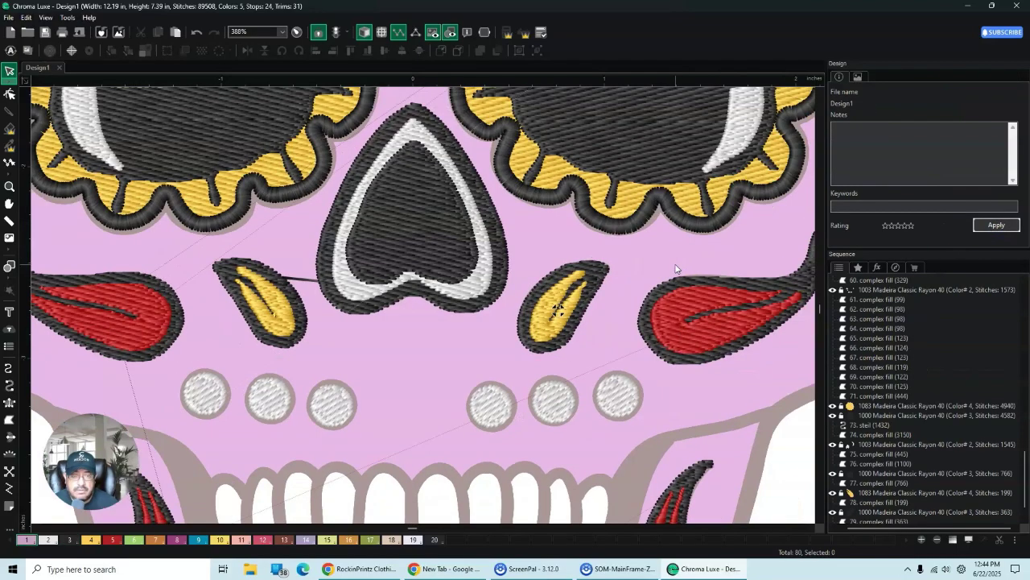
scroll(668, 275, "down", 3)
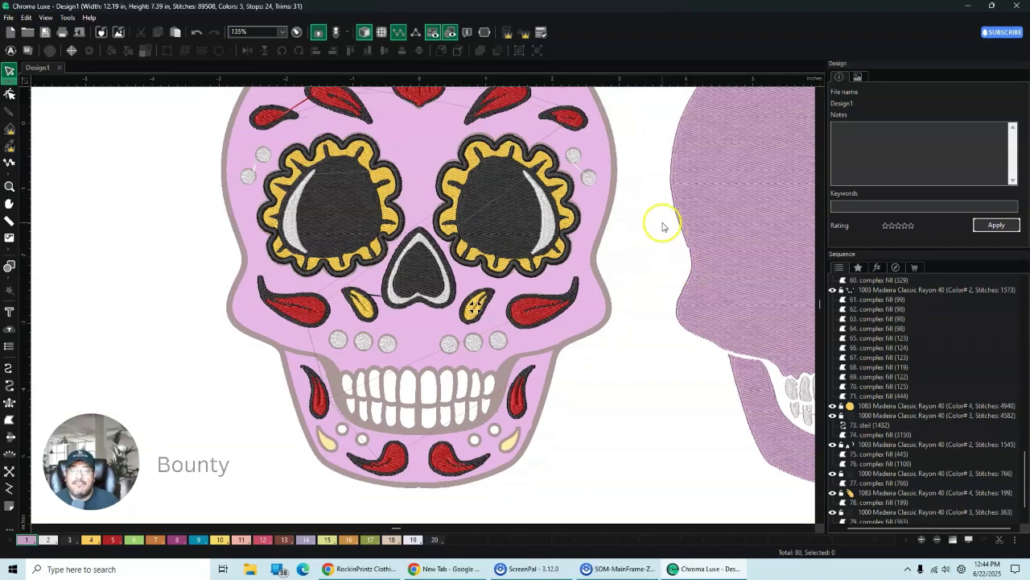
scroll(620, 157, "up", 1)
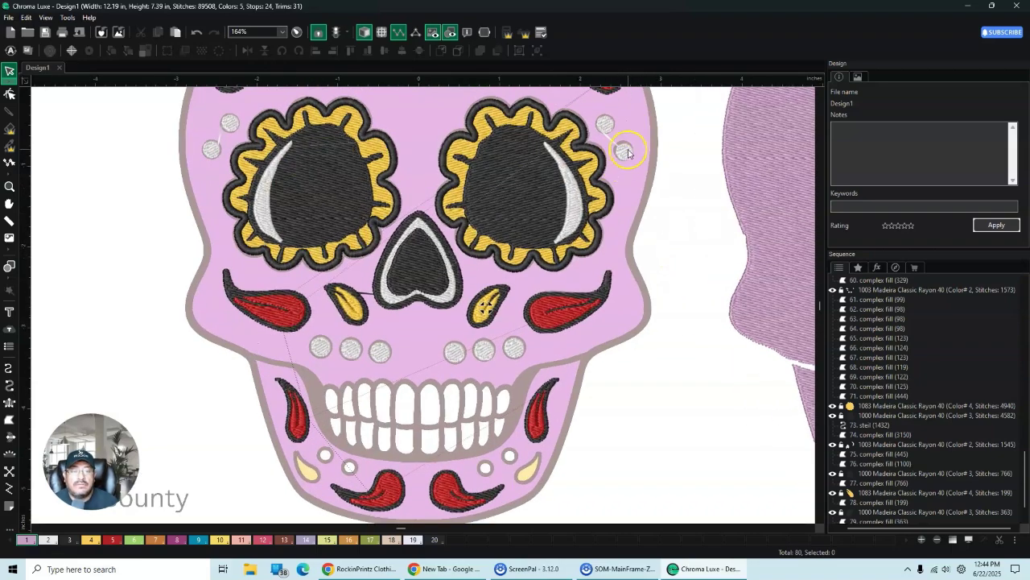
left_click(627, 151)
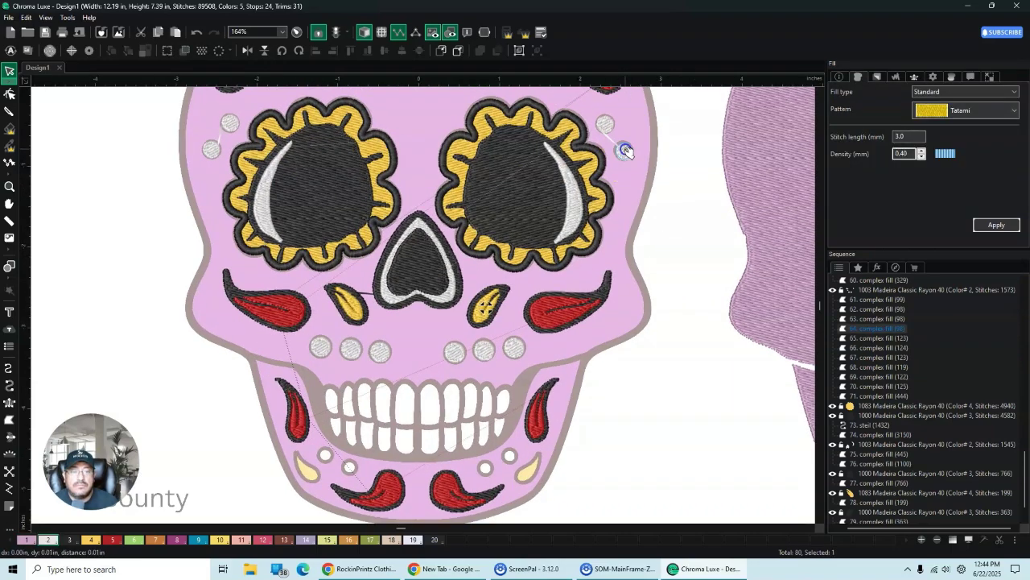
left_click(627, 150)
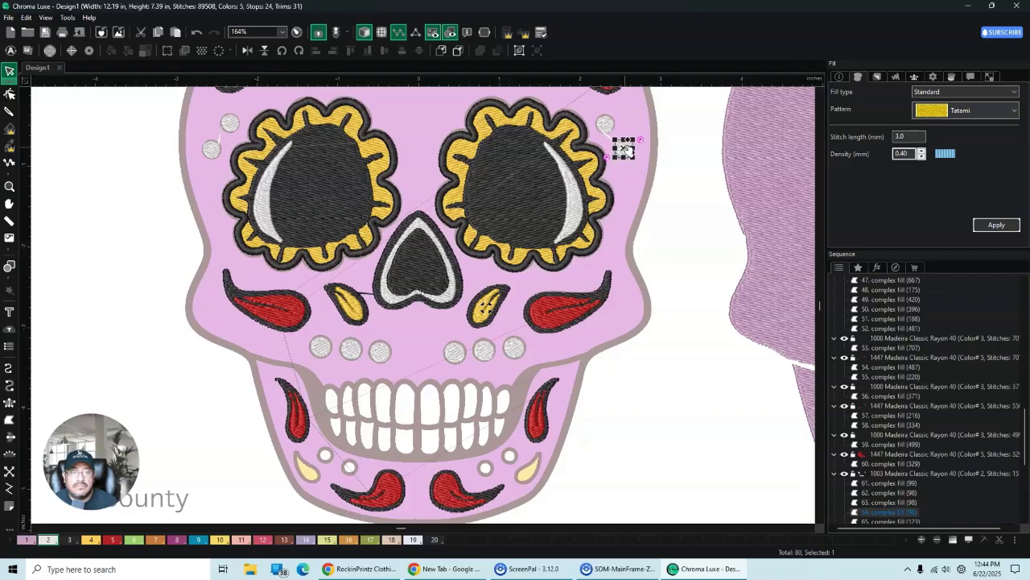
left_click(622, 149)
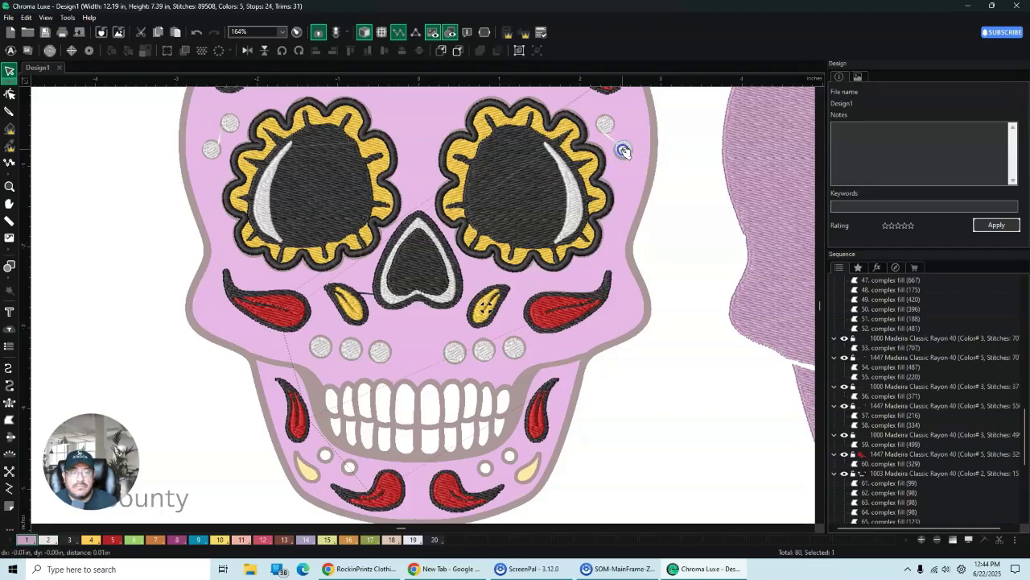
left_click(623, 150)
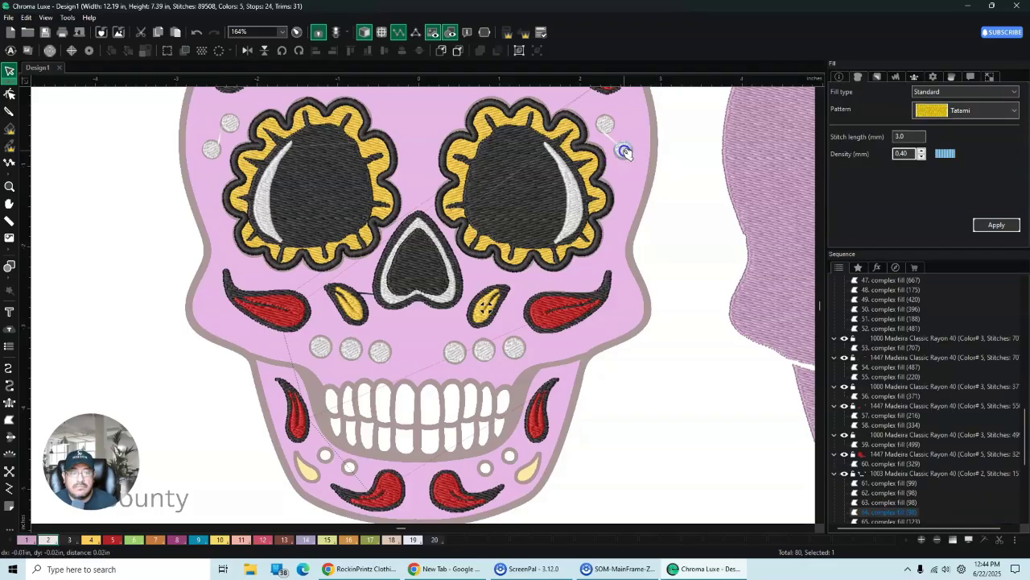
left_click(683, 150)
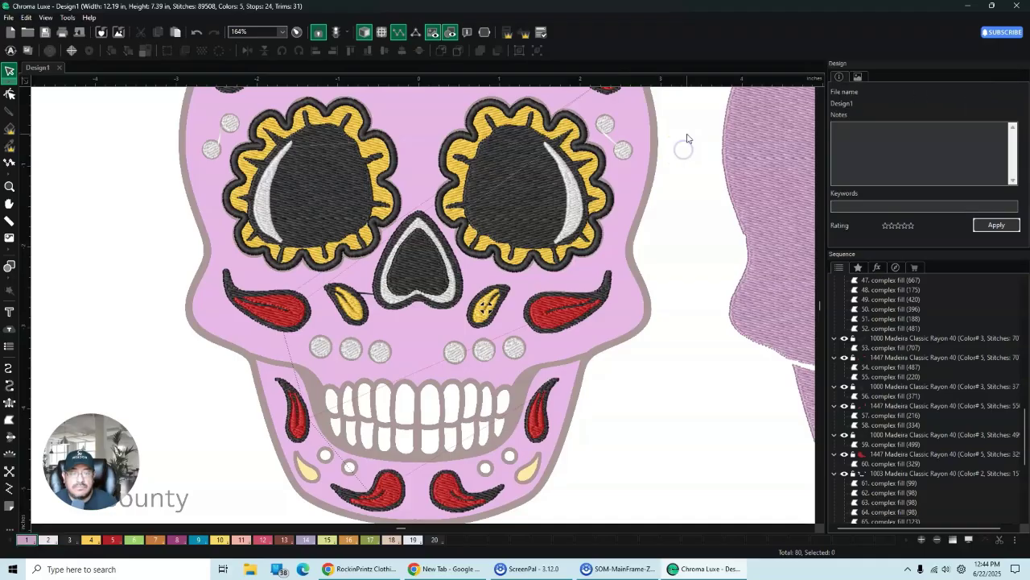
scroll(640, 241, "down", 2)
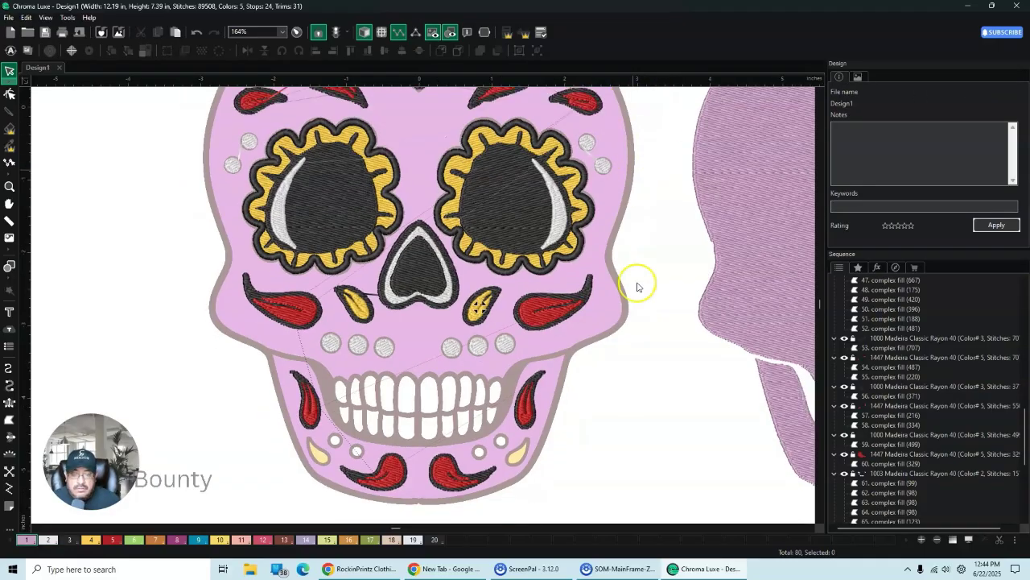
scroll(570, 393, "up", 1)
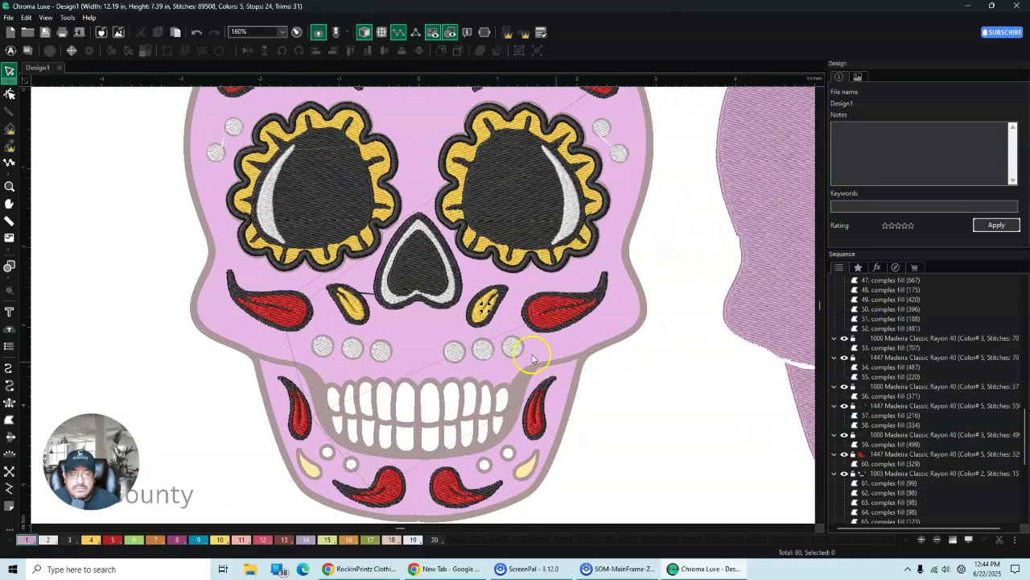
left_click(820, 521)
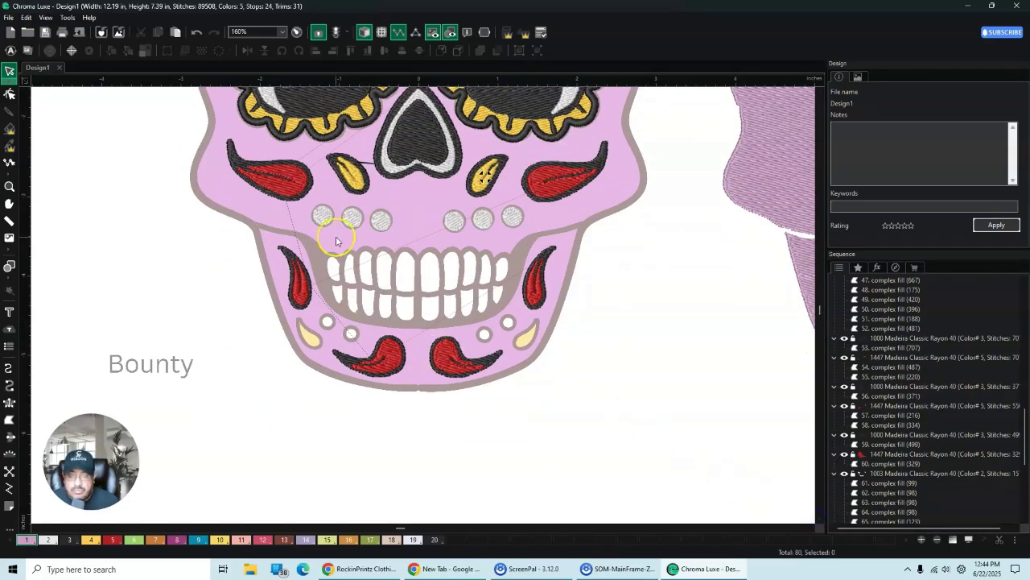
scroll(342, 354, "up", 3)
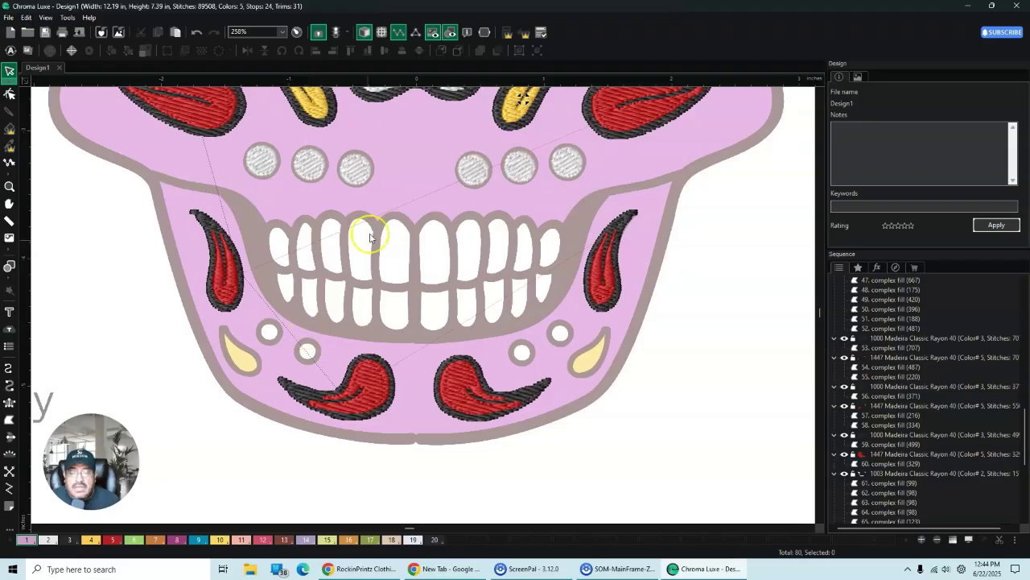
left_click(263, 163)
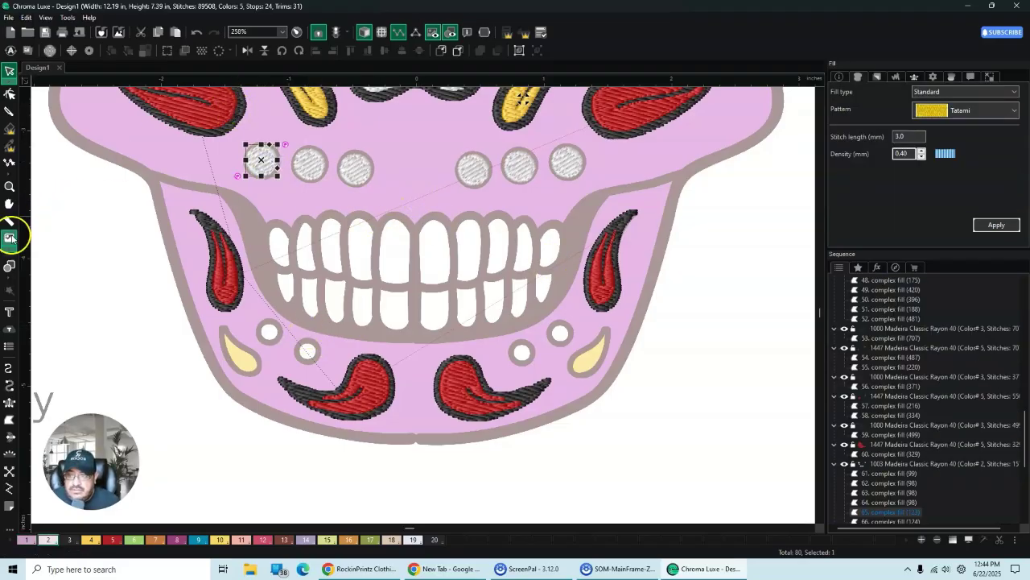
right_click(259, 163)
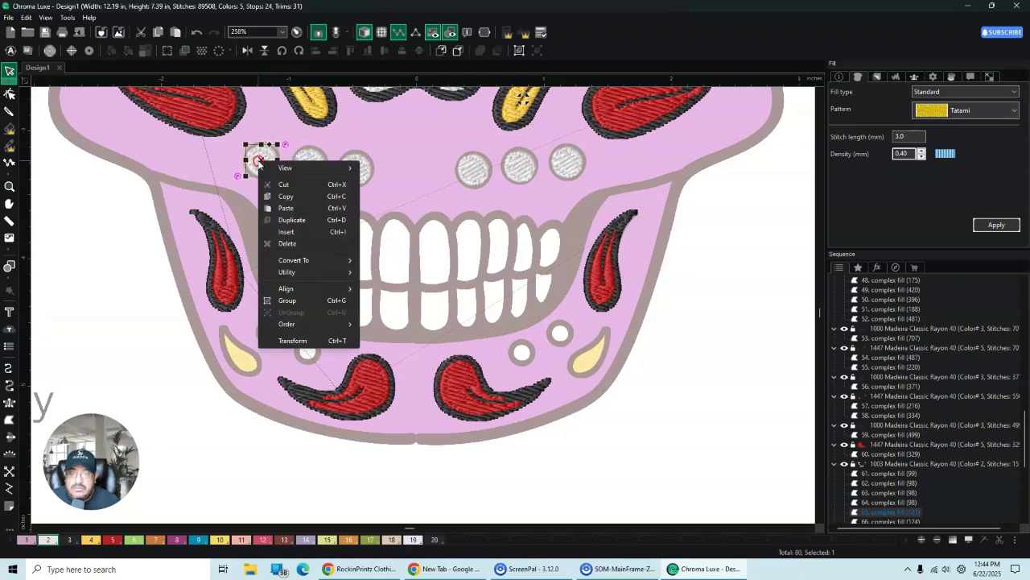
left_click(143, 351)
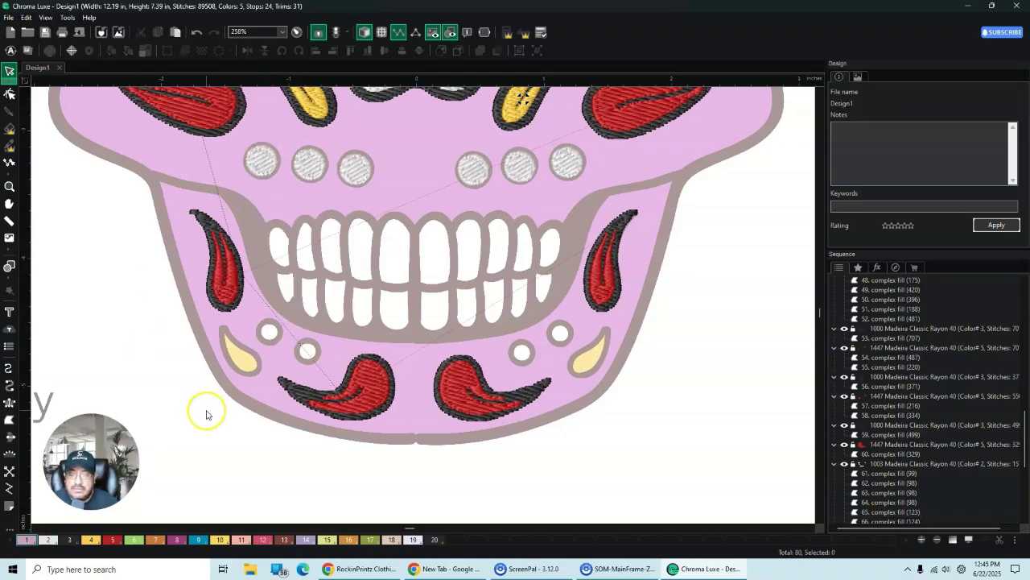
Step: Trace the cream teardrop on the left side of the jaw, inside its gray border, as a closed complex fill
left_click(8, 421)
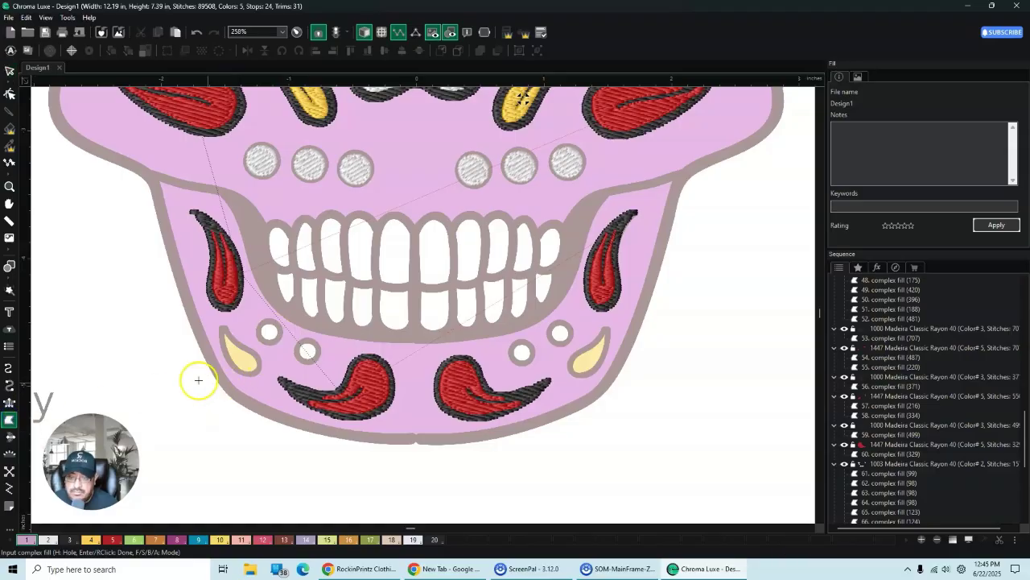
scroll(193, 376, "up", 1)
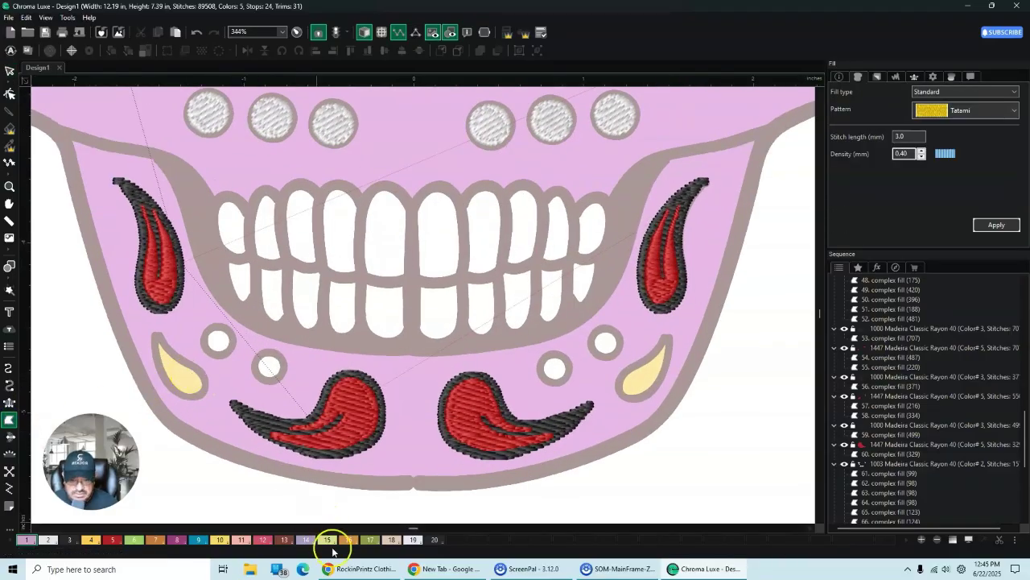
left_click(34, 529)
left_click(35, 528)
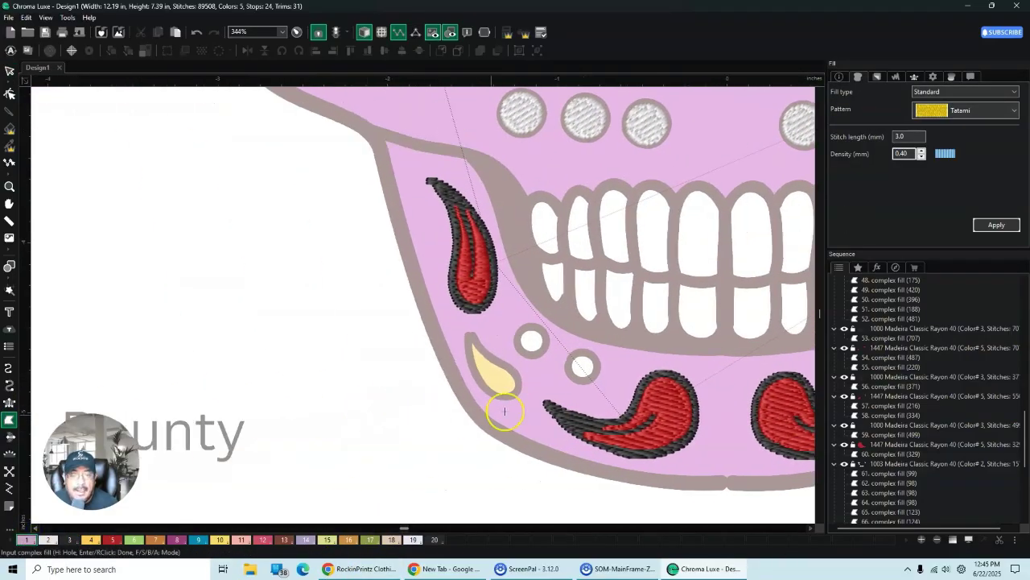
scroll(506, 403, "up", 2)
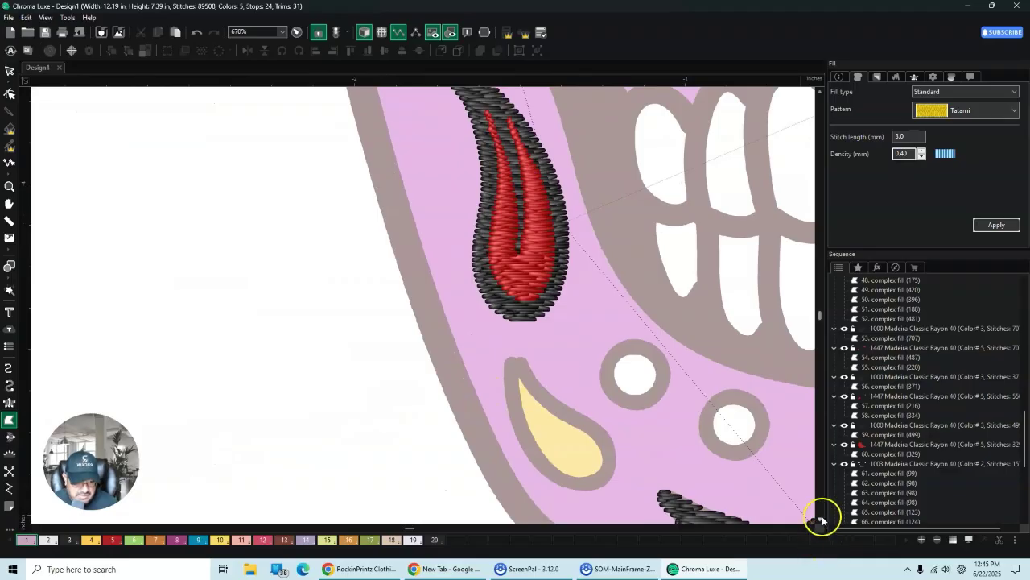
left_click(819, 519)
left_click(811, 529)
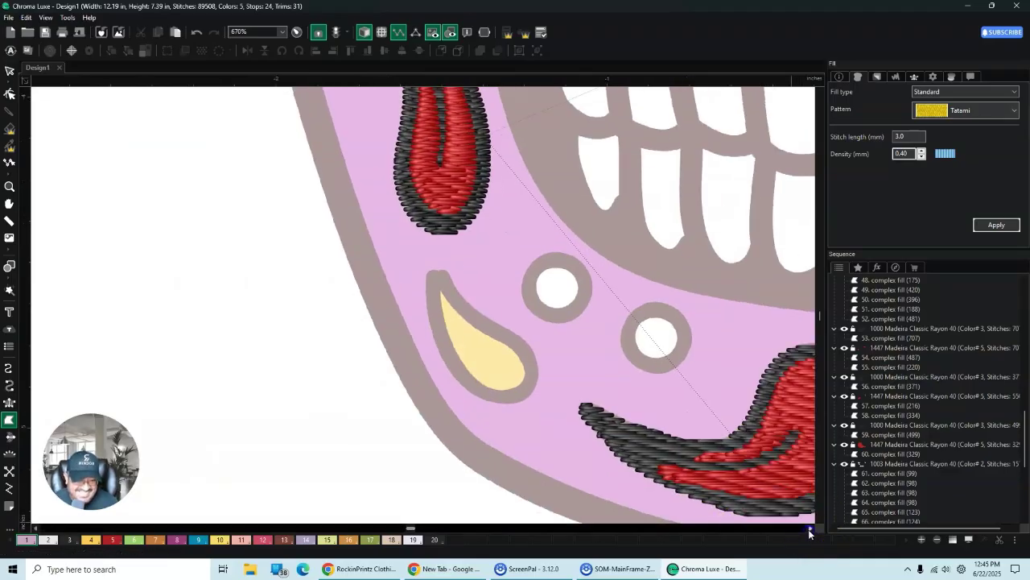
scroll(392, 351, "up", 3)
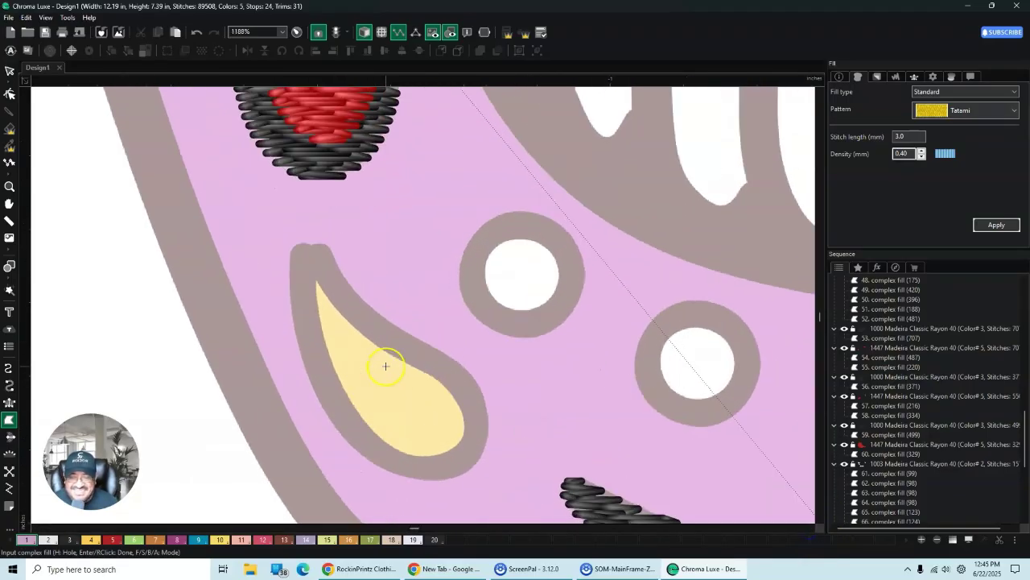
left_click(316, 278)
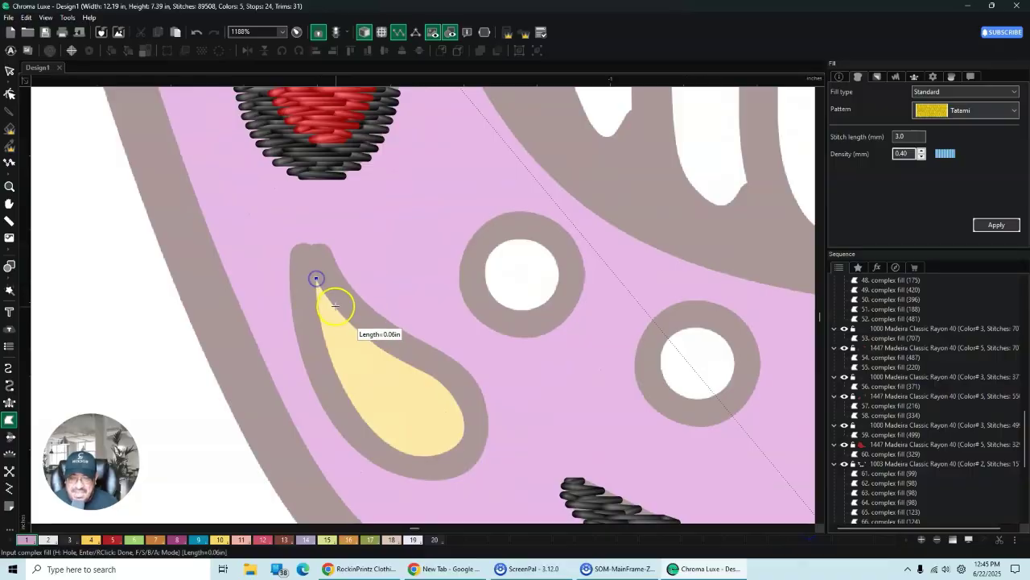
left_click(335, 308)
left_click(374, 344)
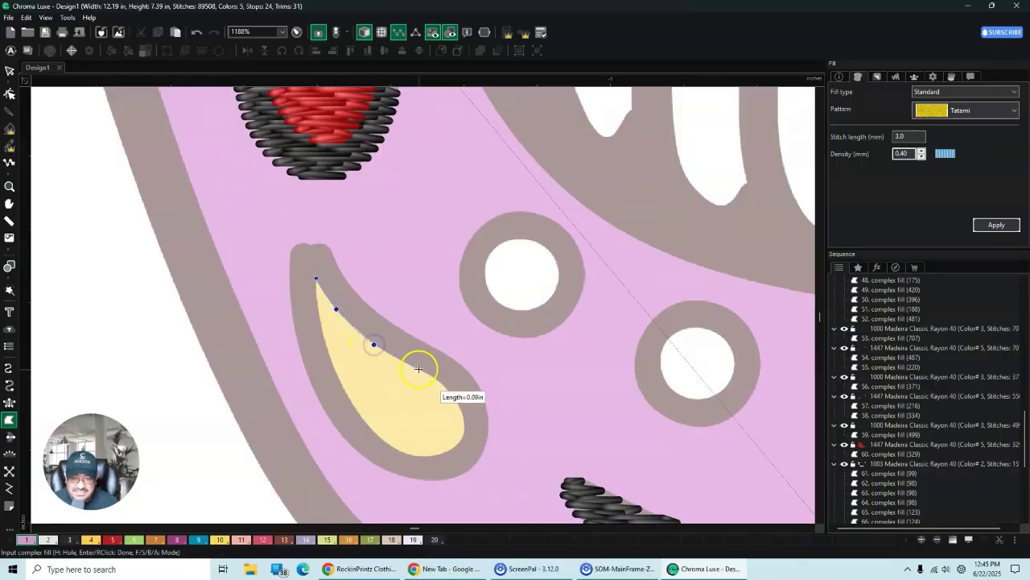
left_click(418, 370)
left_click(447, 388)
left_click(464, 420)
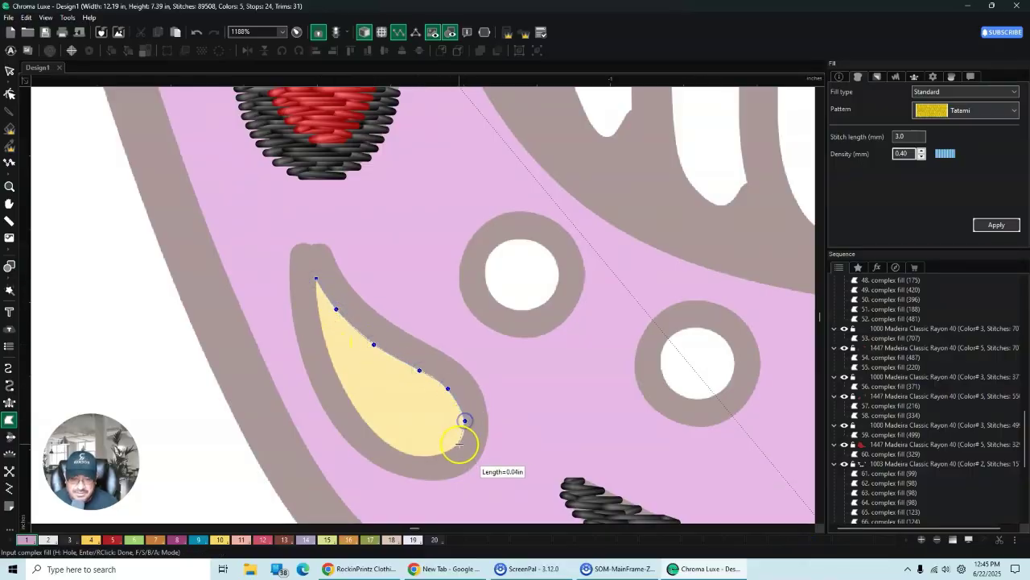
left_click(459, 443)
left_click(431, 456)
left_click(397, 451)
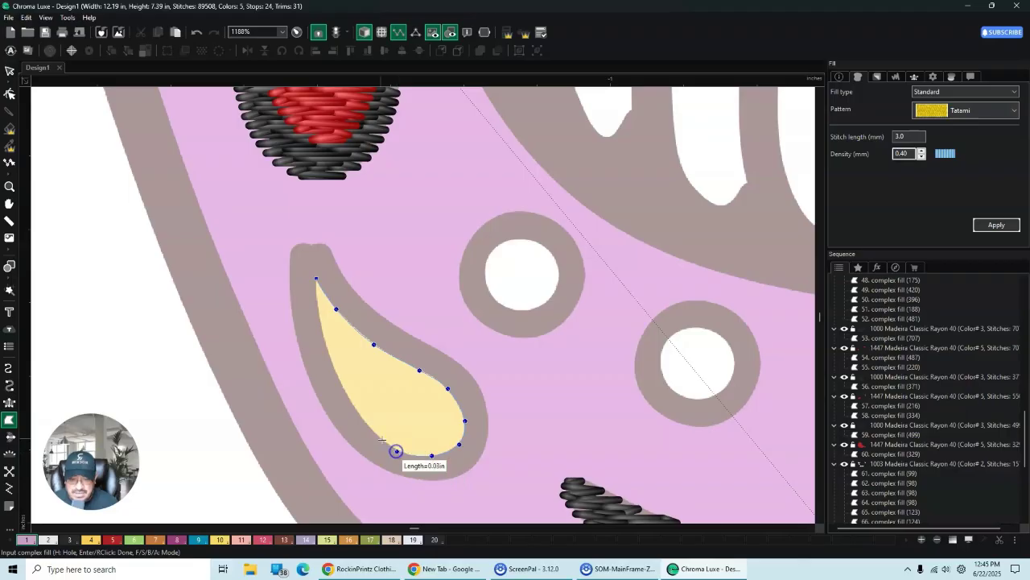
left_click(365, 424)
left_click(339, 380)
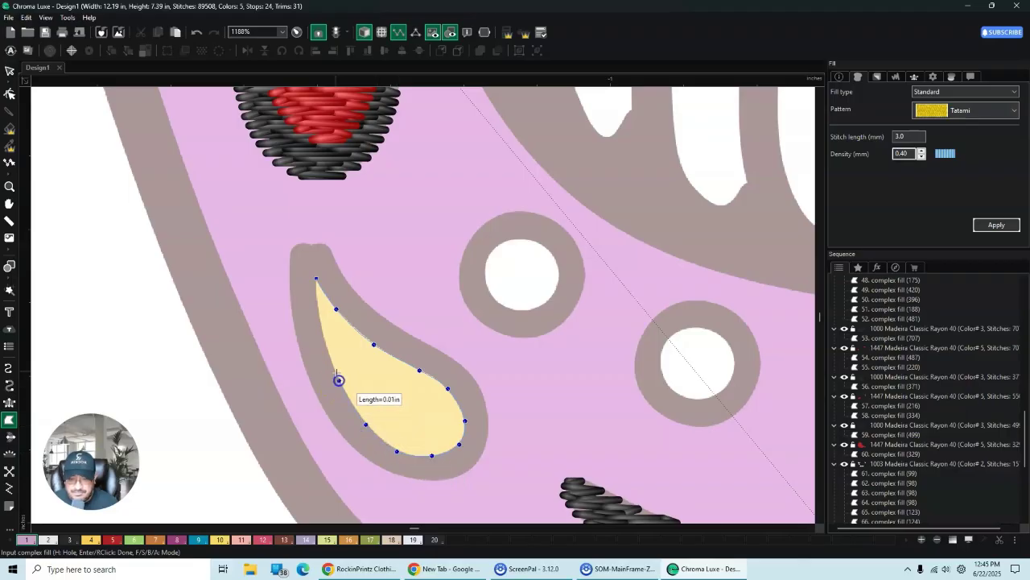
left_click(324, 338)
left_click(320, 305)
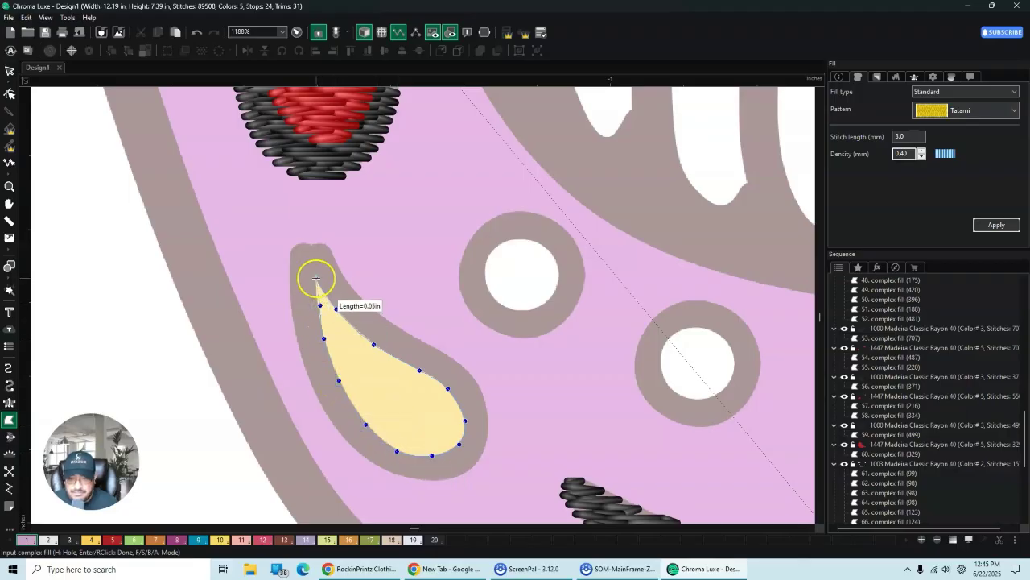
left_click(317, 278)
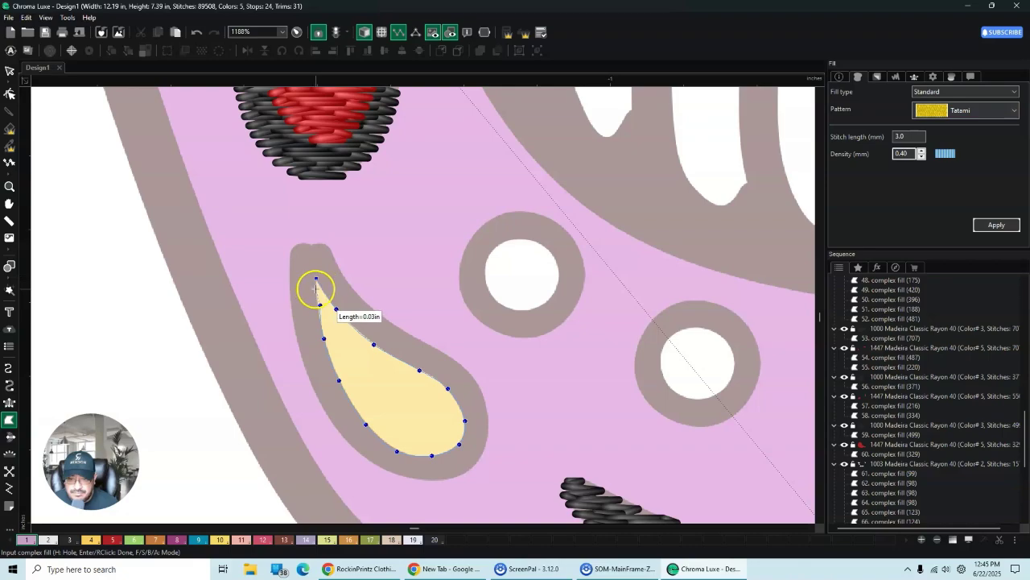
left_click(315, 288)
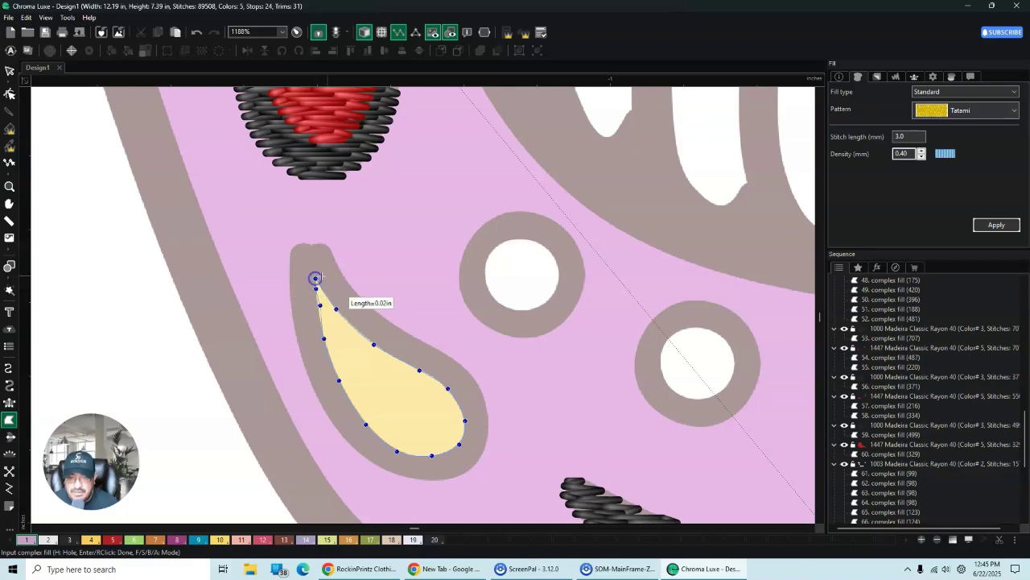
left_click(9, 71)
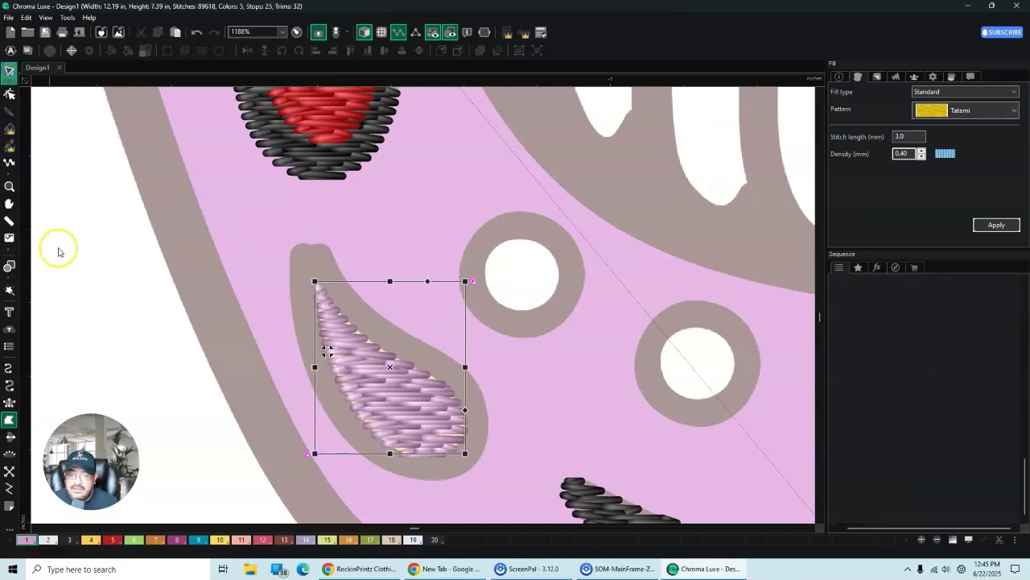
scroll(370, 344, "down", 2)
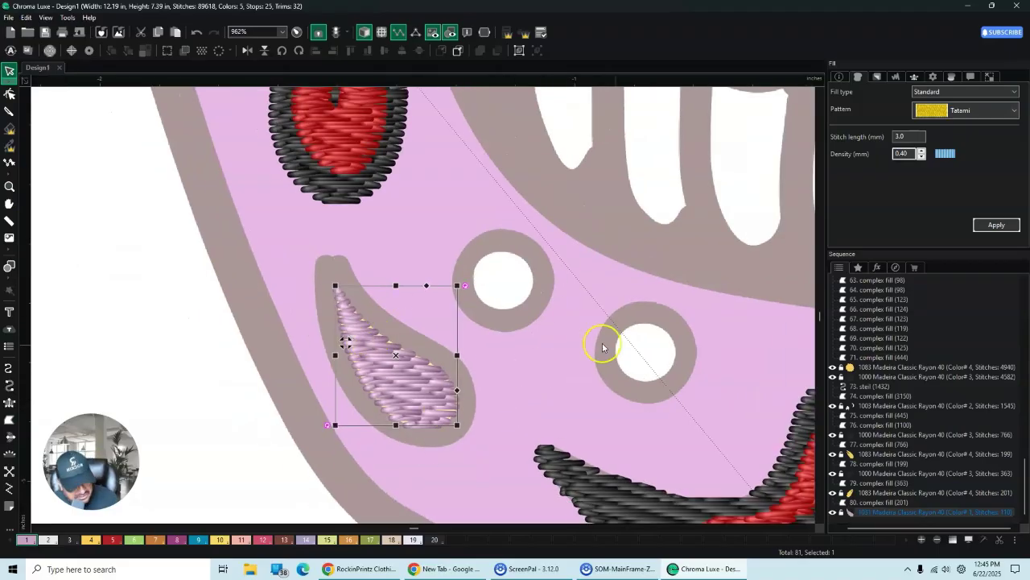
scroll(481, 380, "up", 3)
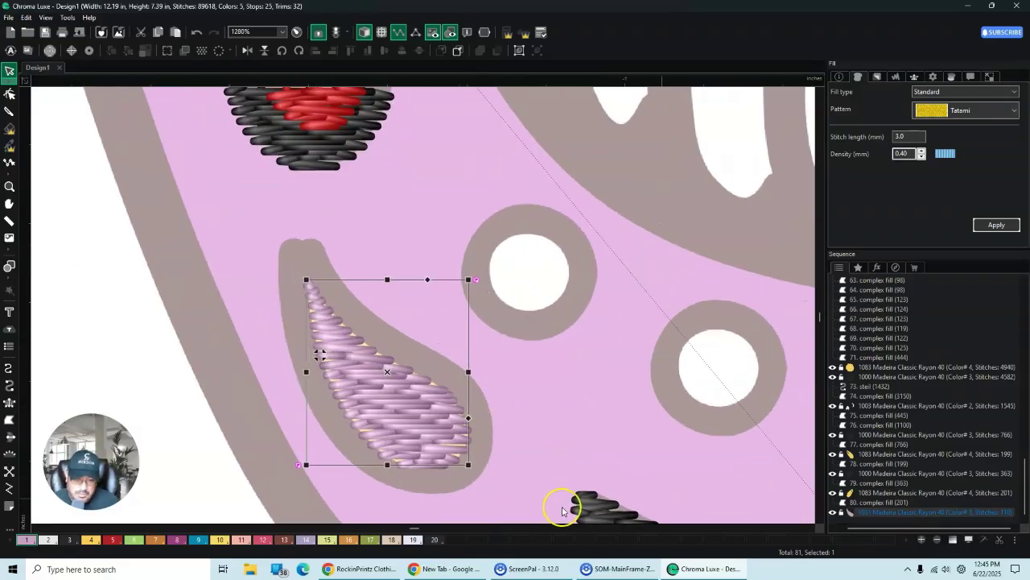
scroll(818, 521, "down", 2)
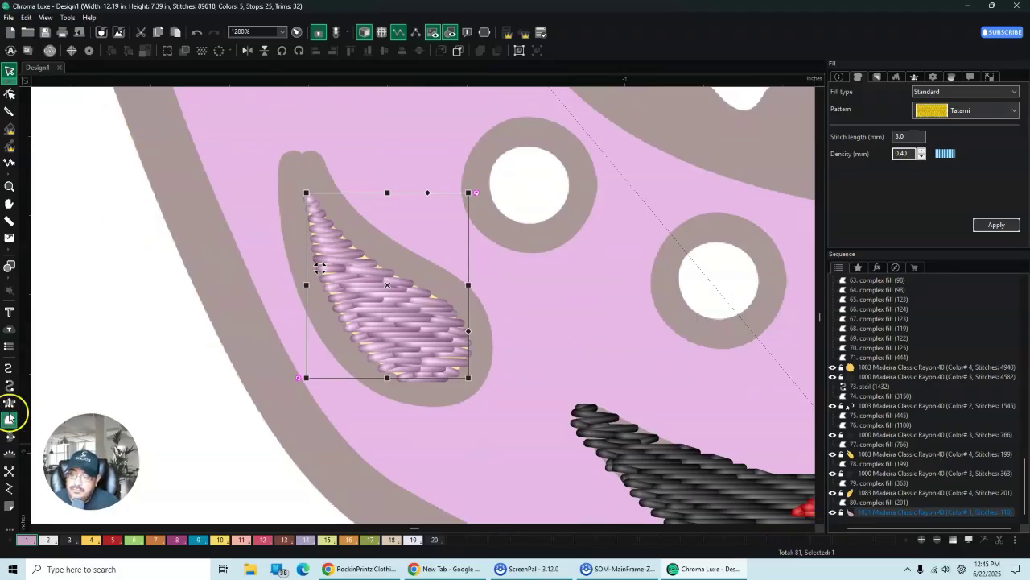
Step: Trace the outer edge of the small teardrop on the jaw's left side as a closed complex fill
left_click(9, 419)
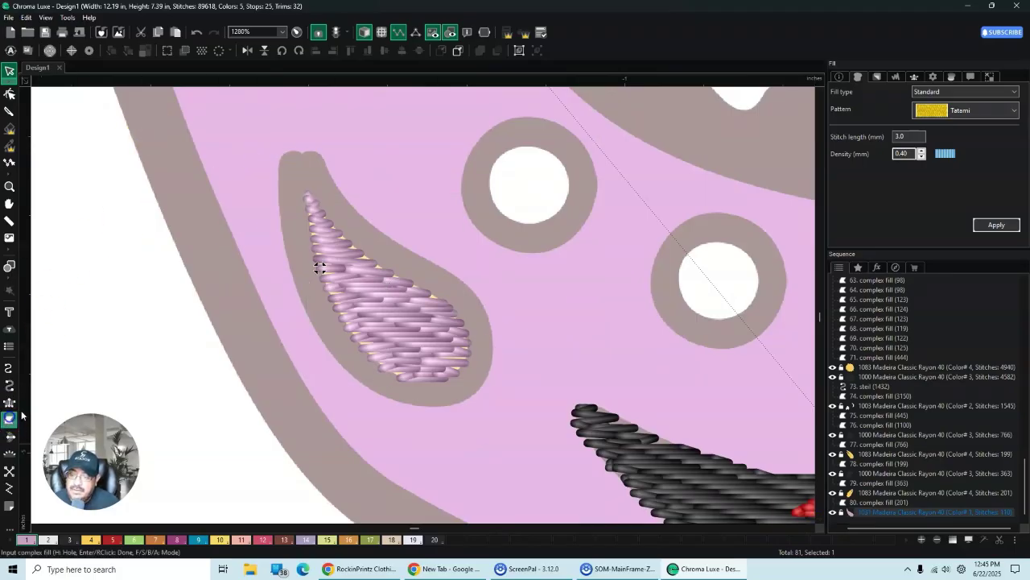
left_click(284, 151)
left_click(312, 150)
left_click(326, 163)
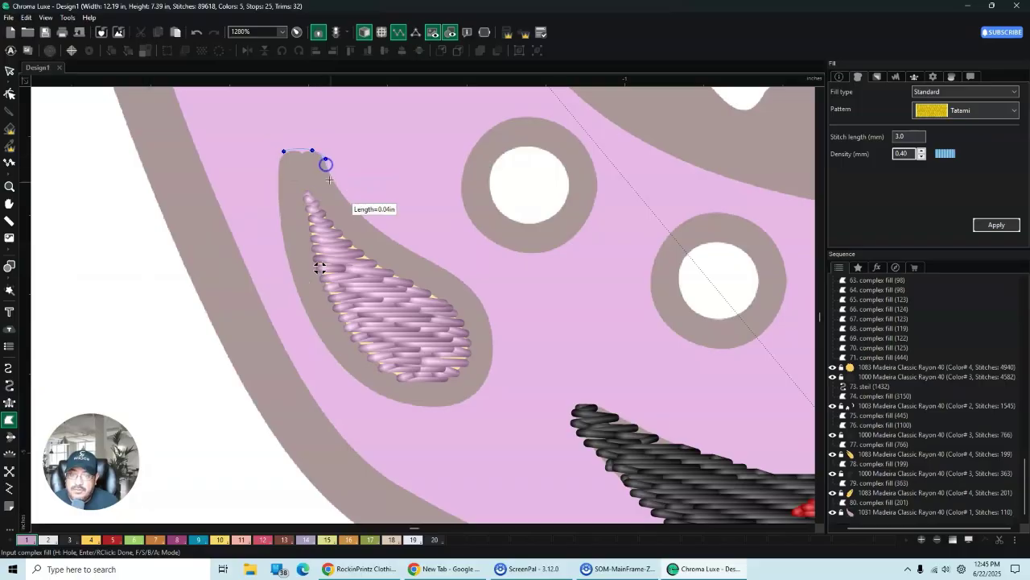
left_click(344, 195)
left_click(388, 235)
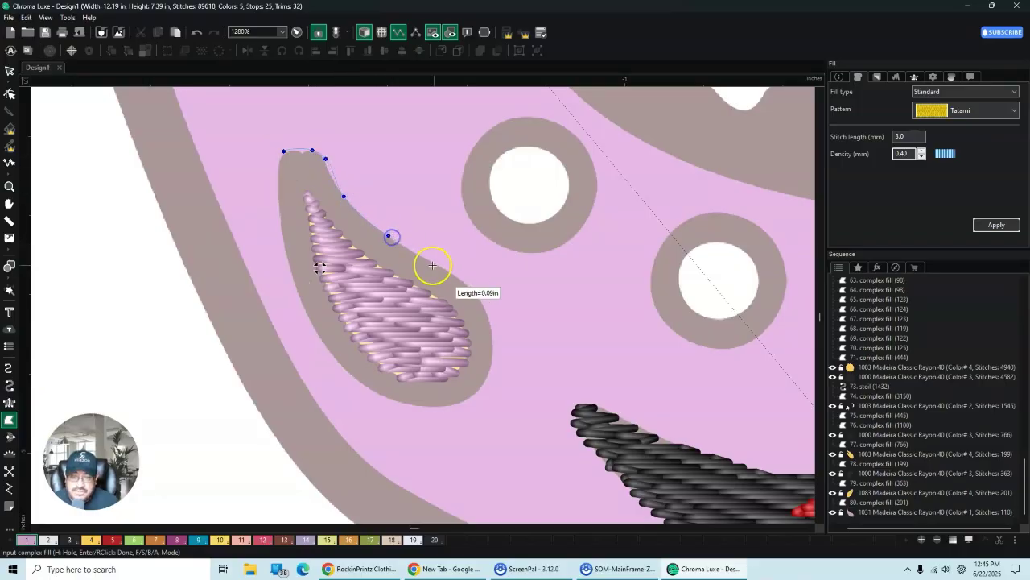
left_click(444, 267)
left_click(486, 306)
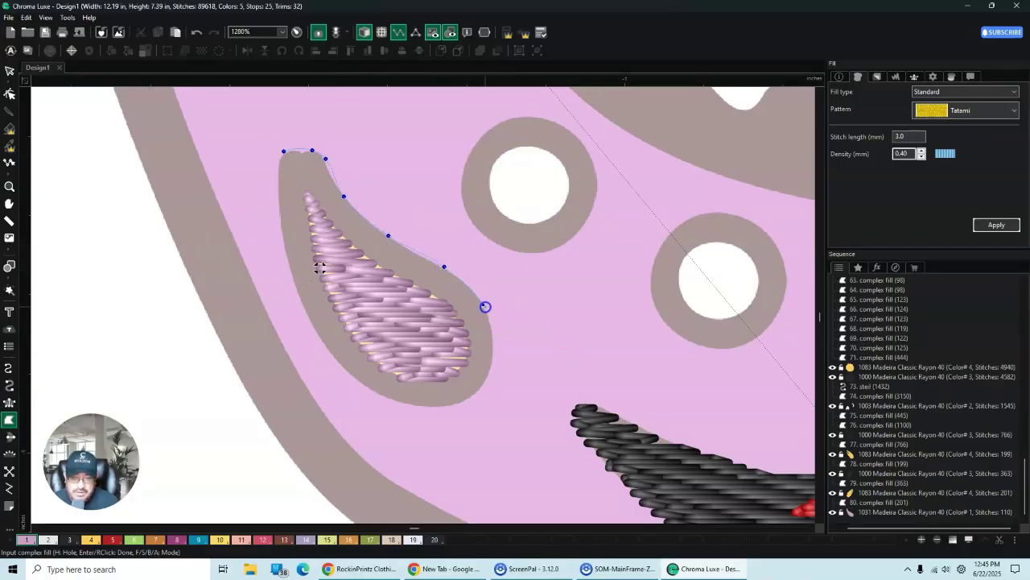
left_click(495, 346)
left_click(483, 385)
left_click(452, 405)
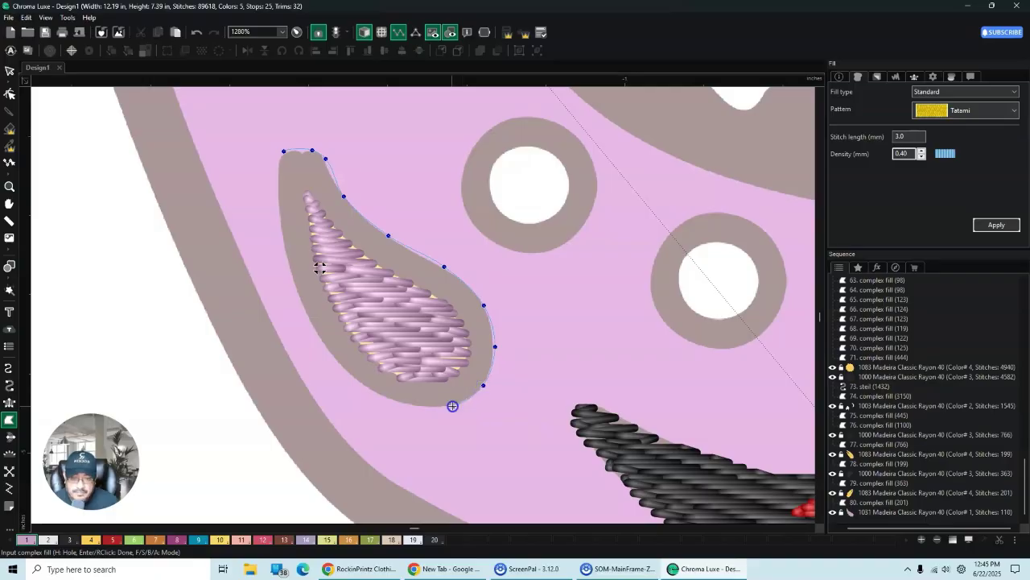
left_click(404, 406)
left_click(365, 390)
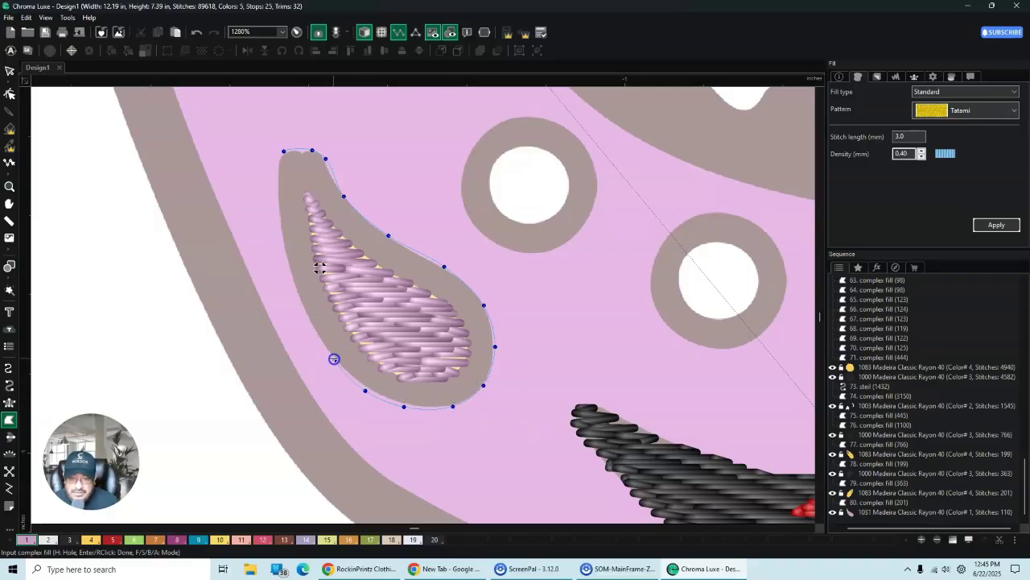
left_click(334, 359)
left_click(301, 299)
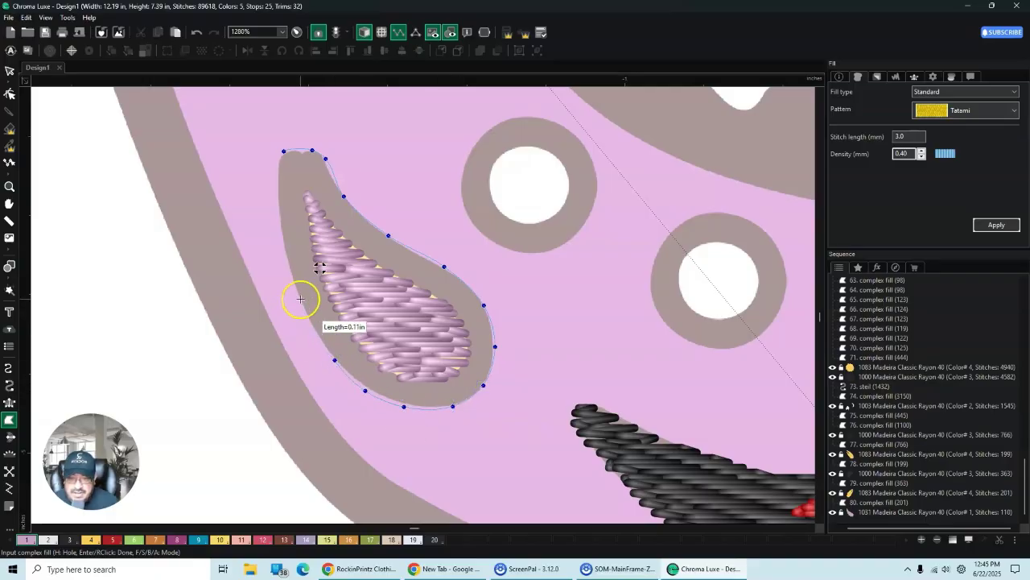
left_click(278, 229)
left_click(281, 186)
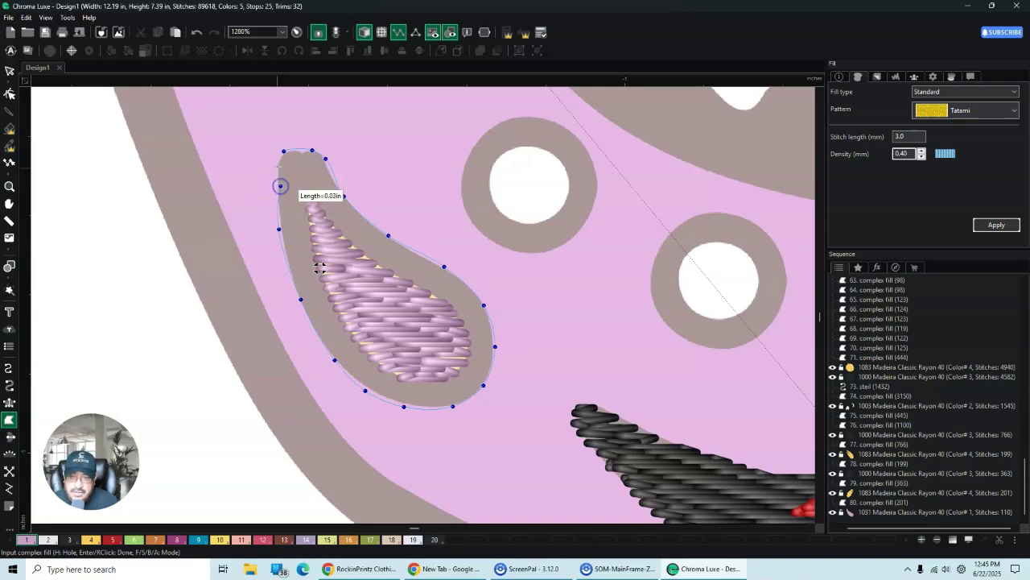
left_click(278, 165)
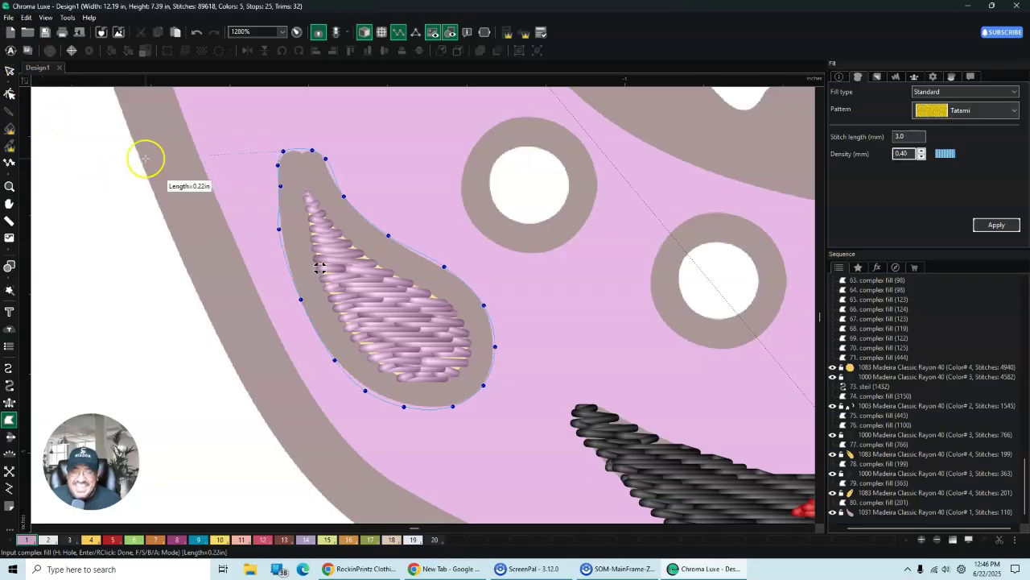
right_click(258, 267)
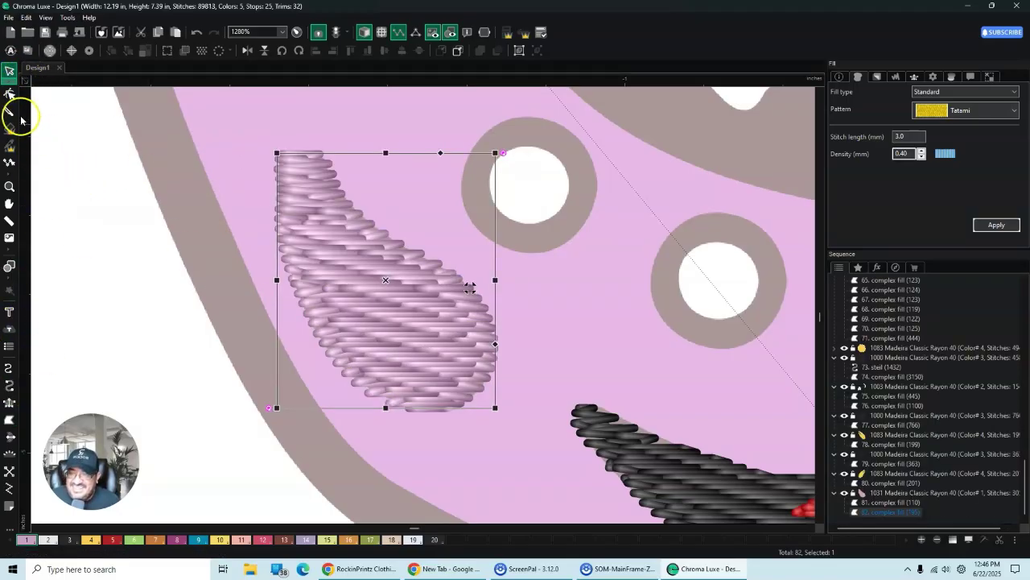
Step: Move the new outer teardrop fill to the very start of the stitch sequence
left_click(9, 95)
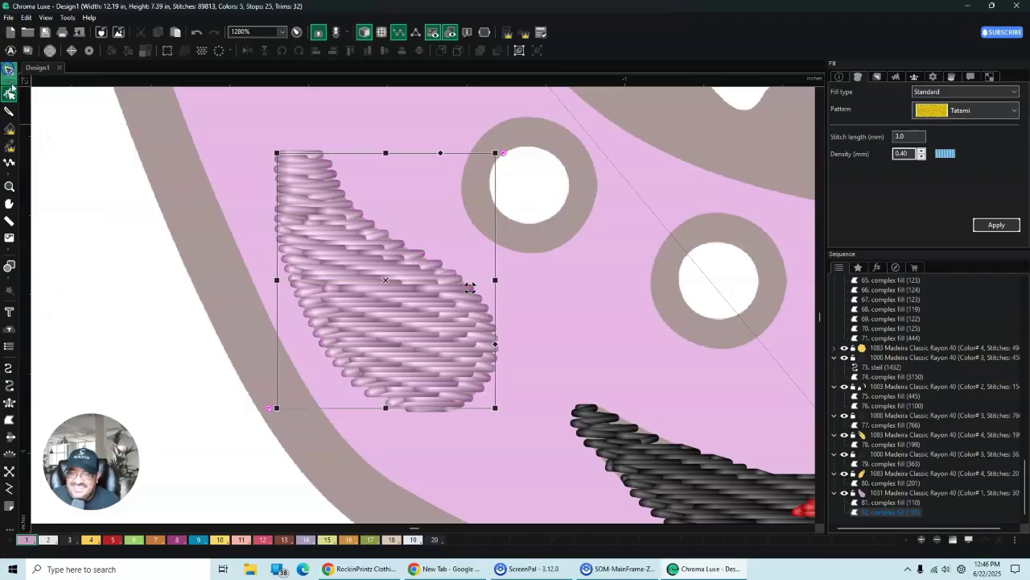
right_click(320, 256)
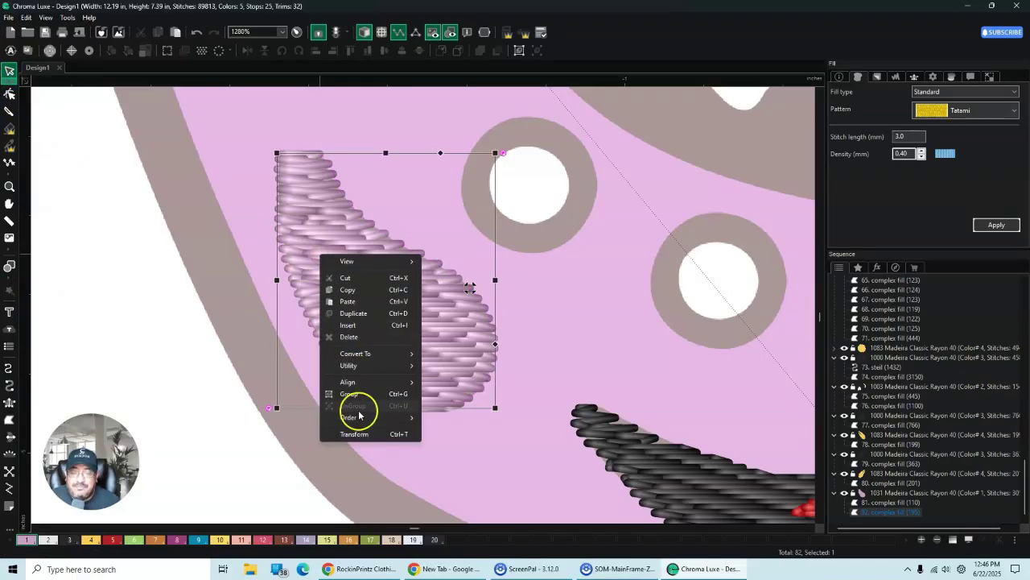
mouse_move(358, 417)
left_click(462, 418)
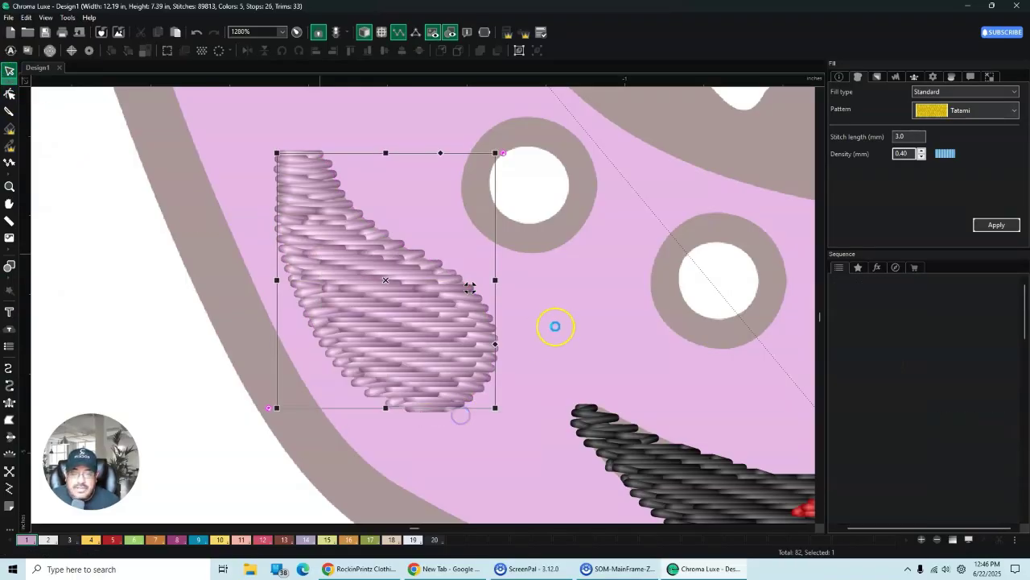
left_click(528, 310)
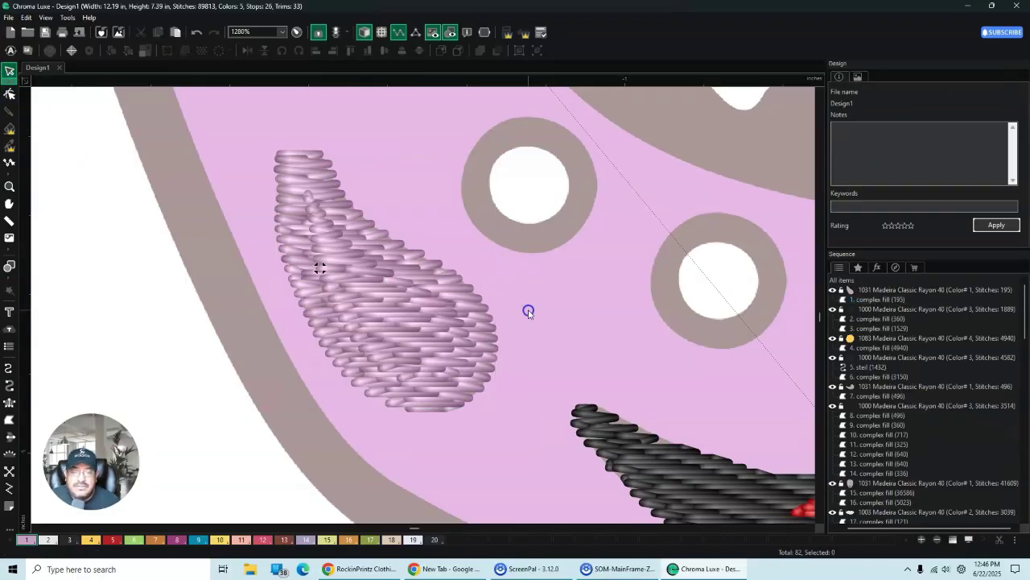
Step: Duplicate the inner and outer teardrop fills together and move the copies to the yellow teardrop on the jaw's right side
left_click(488, 327)
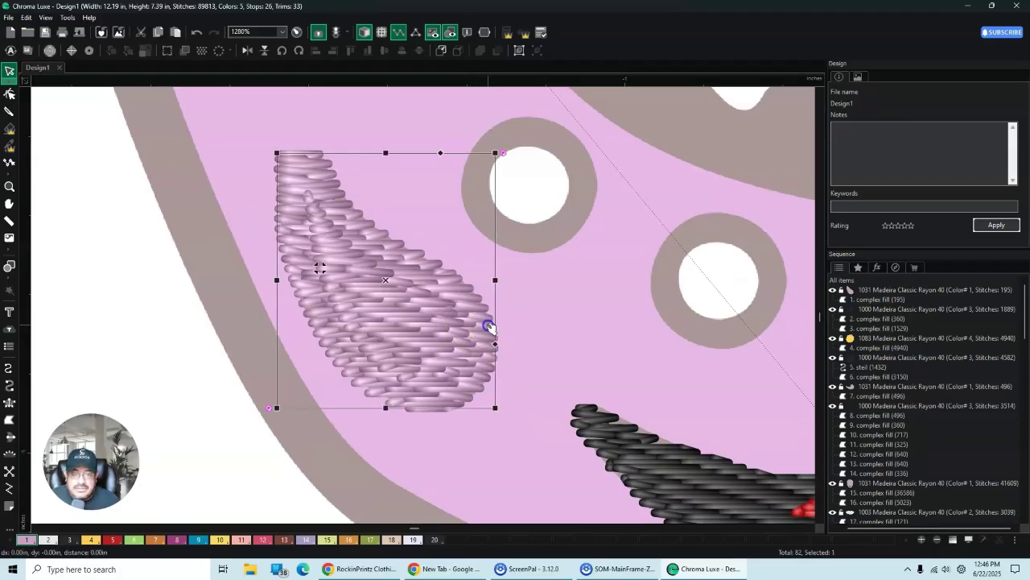
left_click(443, 343, "ctrl")
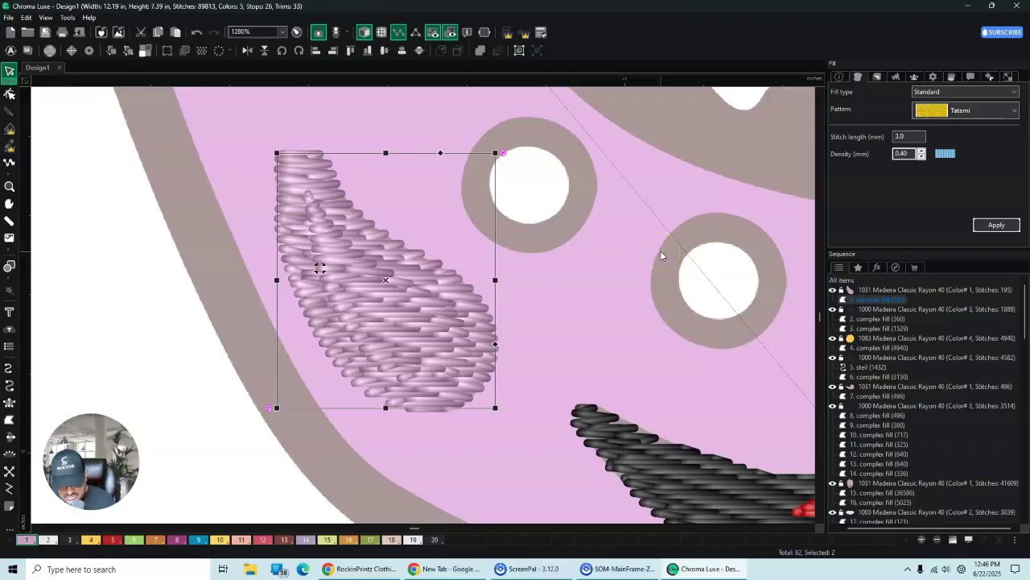
key("ctrl+d")
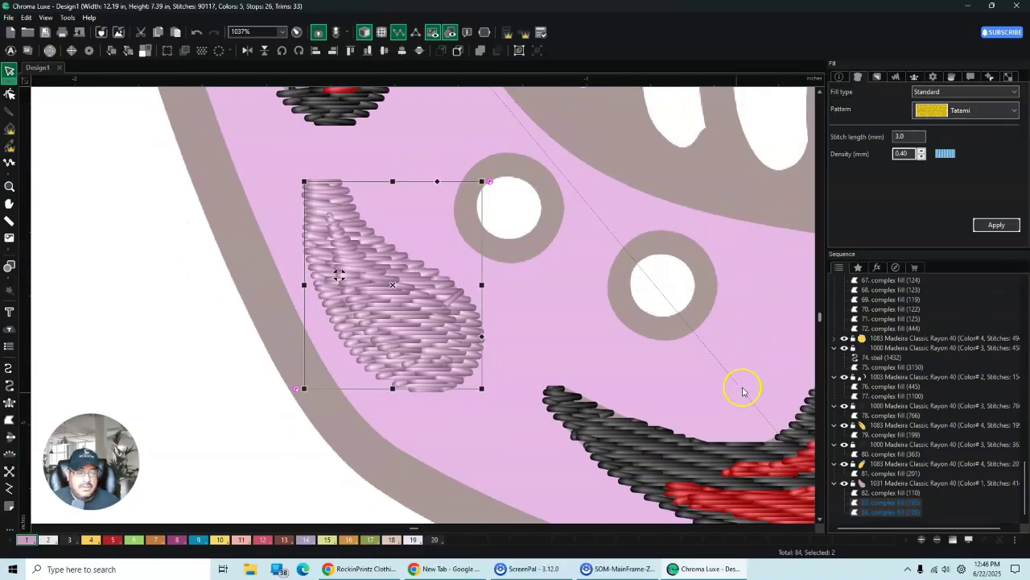
scroll(742, 392, "down", 10)
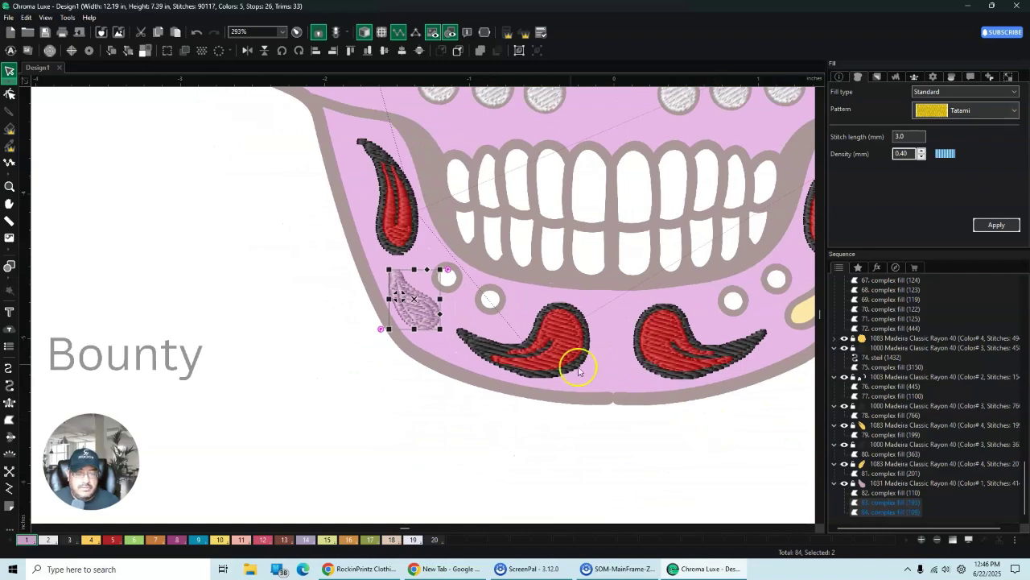
left_click_drag(562, 316, 757, 312)
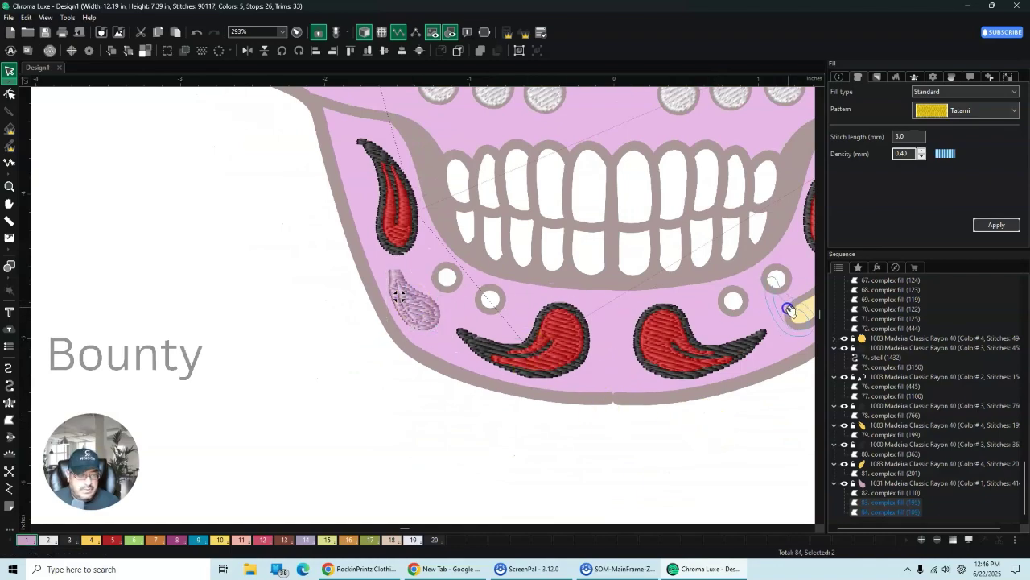
left_click(810, 528)
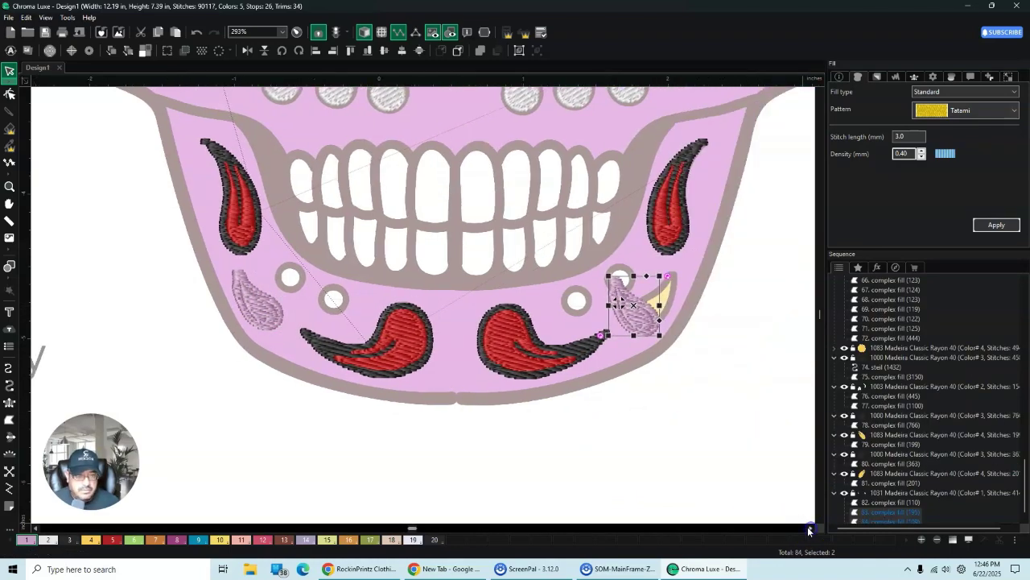
Step: Mirror the copied teardrop fills horizontally and position them over the yellow teardrop artwork on the jaw's right side
left_click(247, 50)
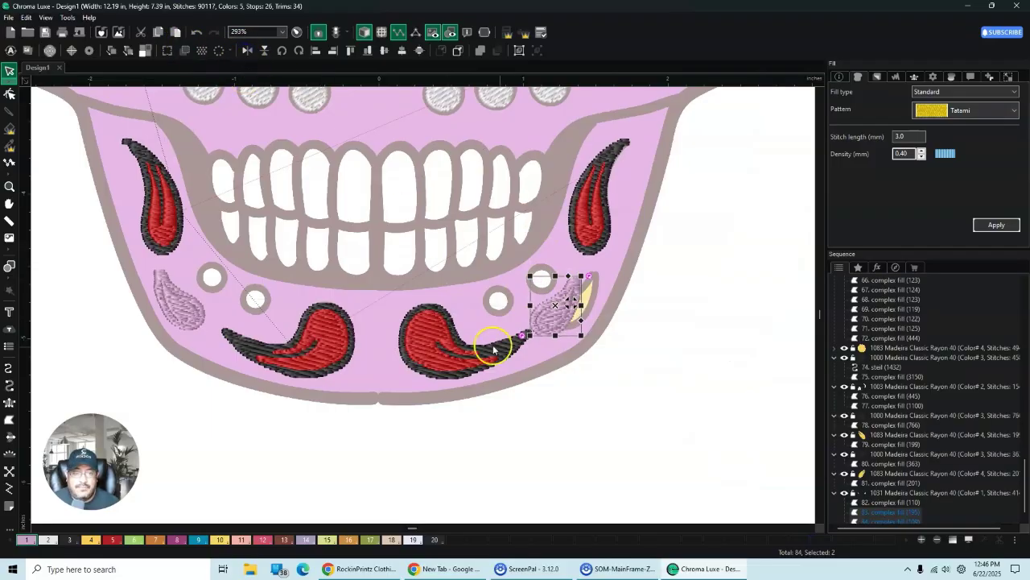
scroll(649, 325, "up", 3)
left_click(810, 528)
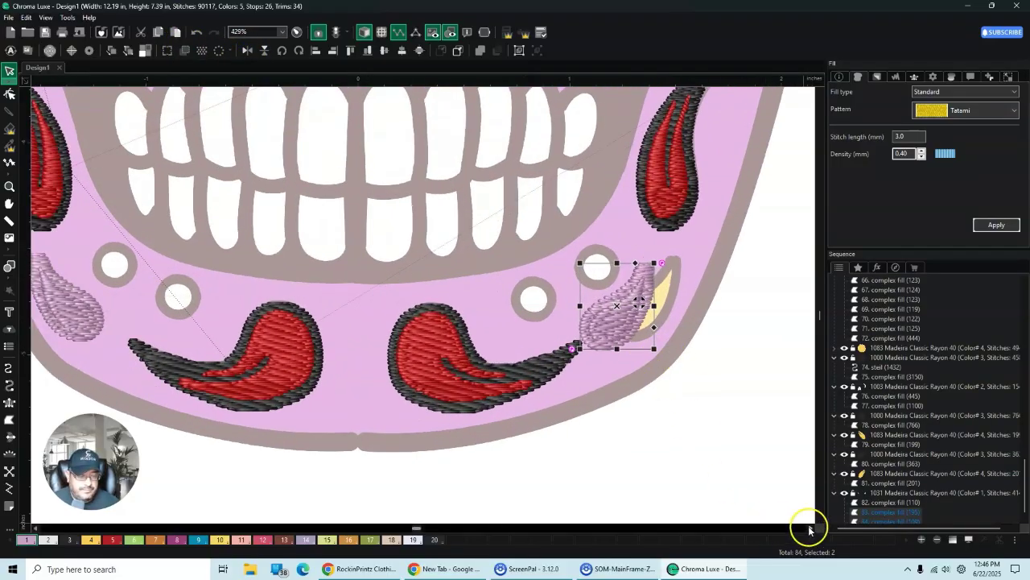
scroll(373, 304, "up", 2)
scroll(372, 304, "up", 4)
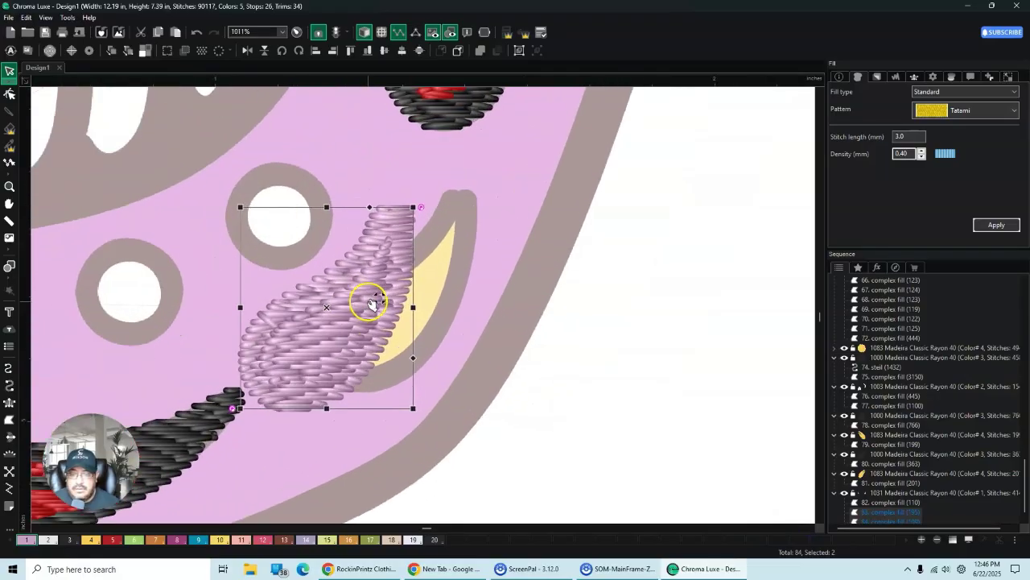
left_click_drag(284, 309, 383, 286)
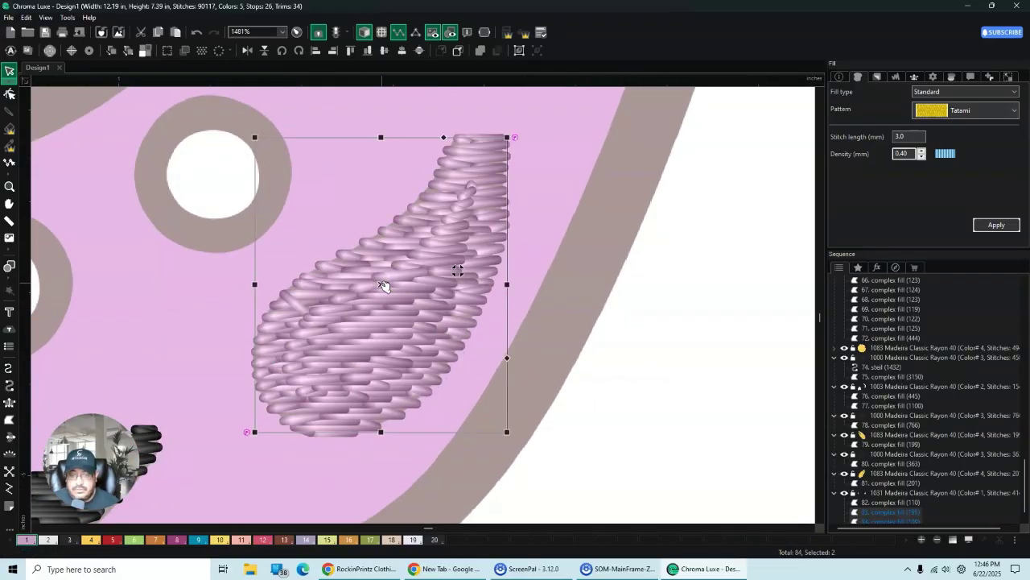
left_click(667, 182)
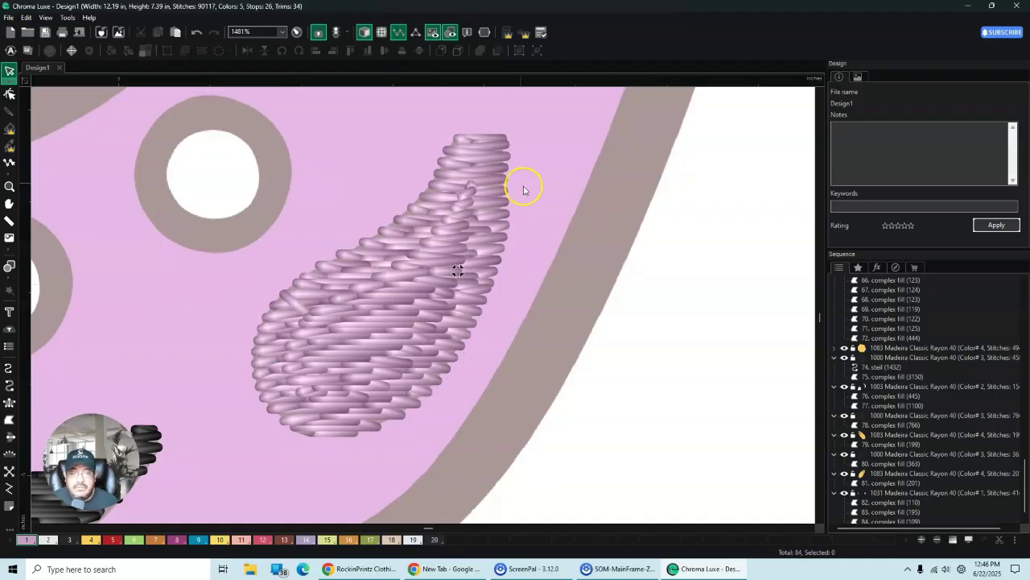
Step: Set the thread color of the inner teardrop fill on the jaw's right side to 4
left_click(472, 206)
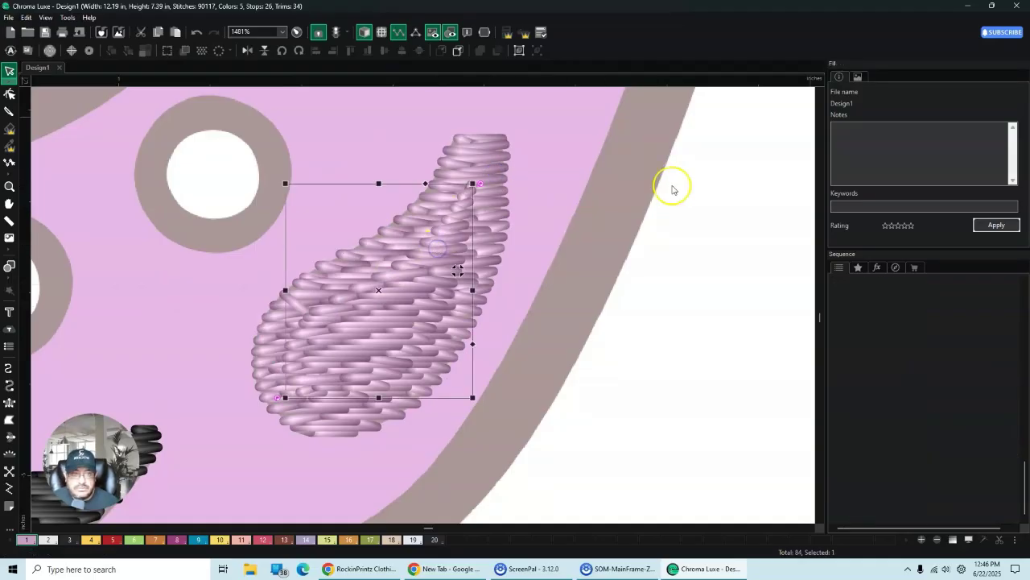
left_click(969, 77)
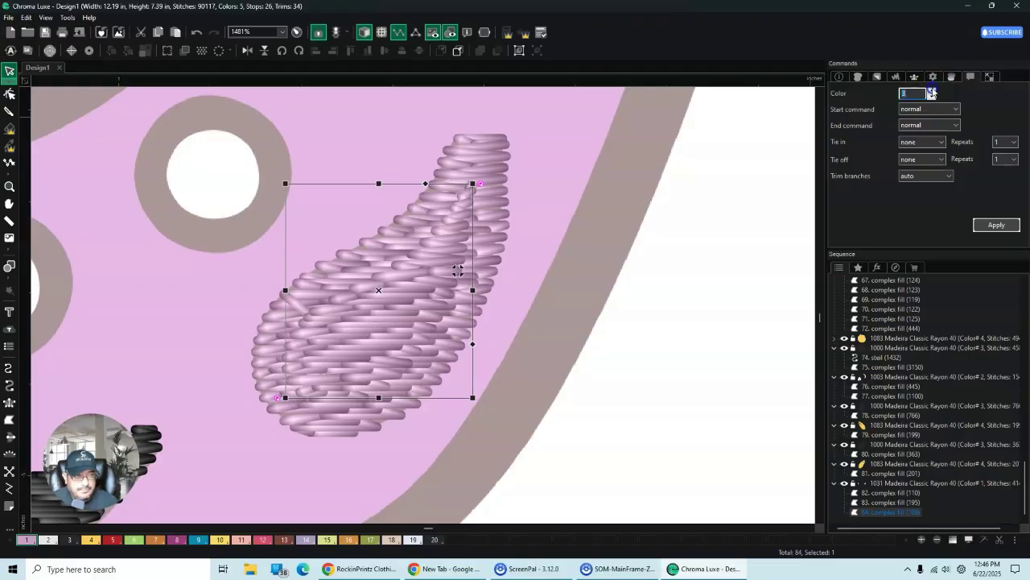
left_click(997, 225)
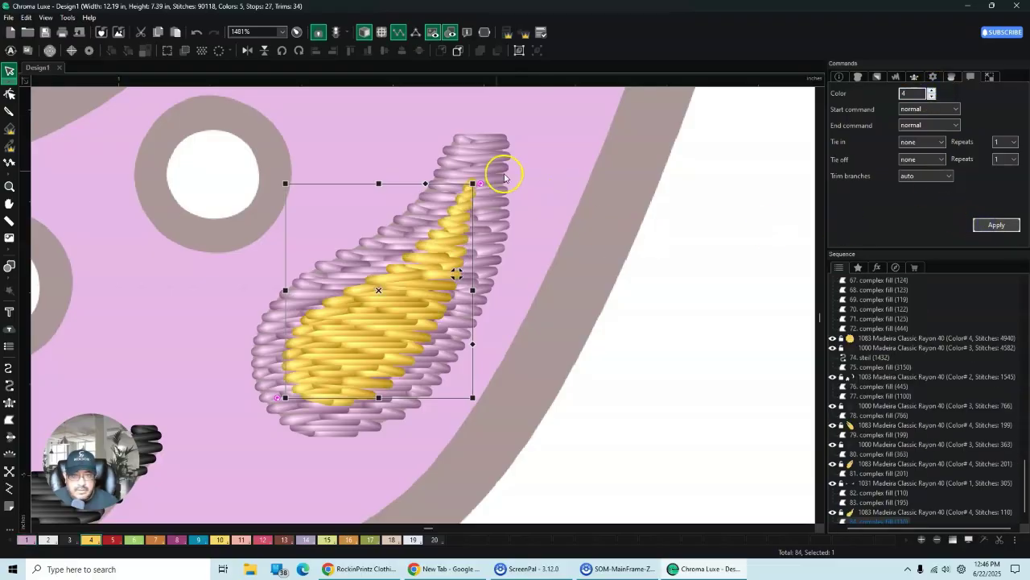
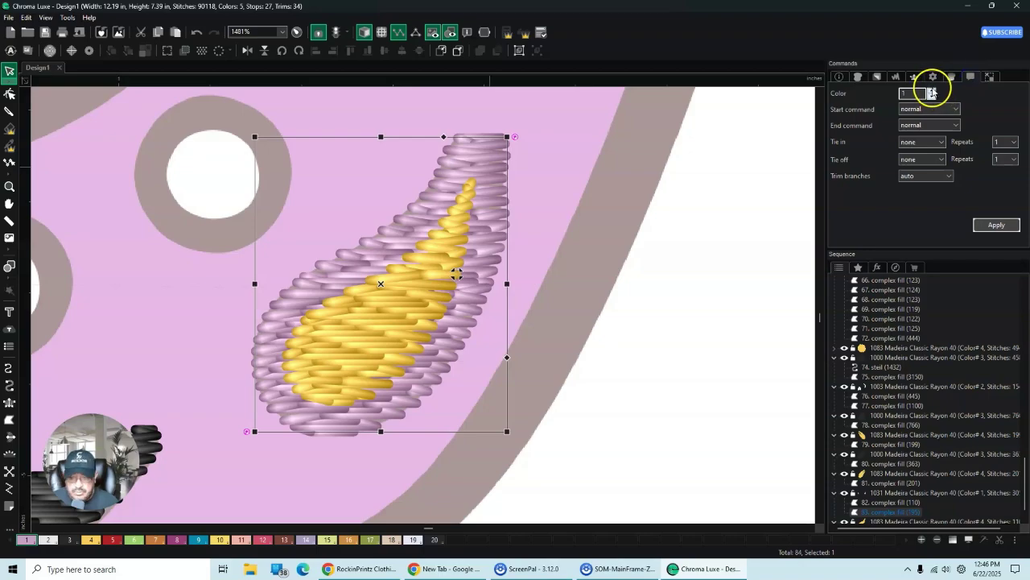
Step: Set the thread color of the outer teardrop fill on the jaw's right side to 3
left_click(997, 224)
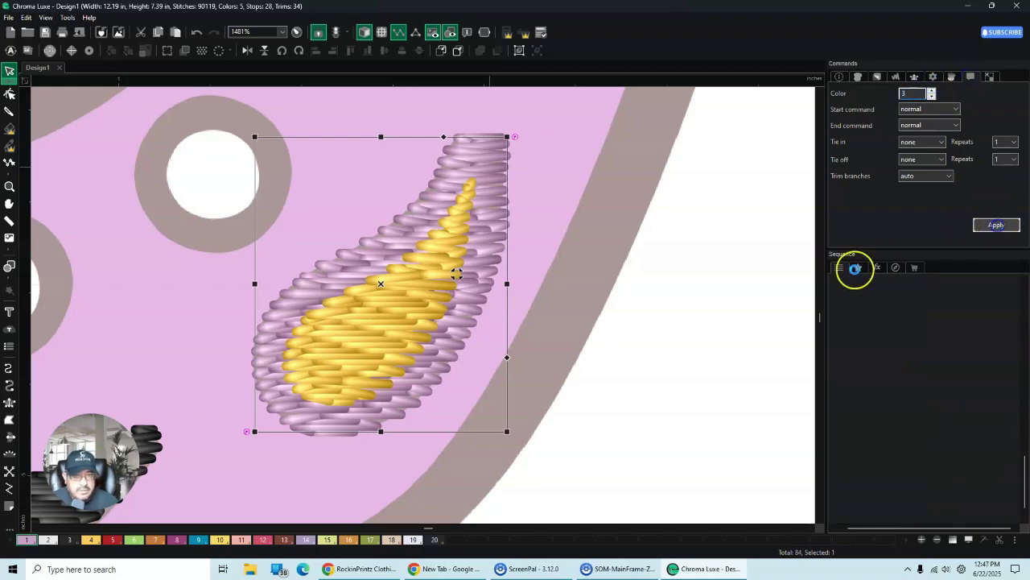
left_click(738, 266)
scroll(690, 362, "down", 2)
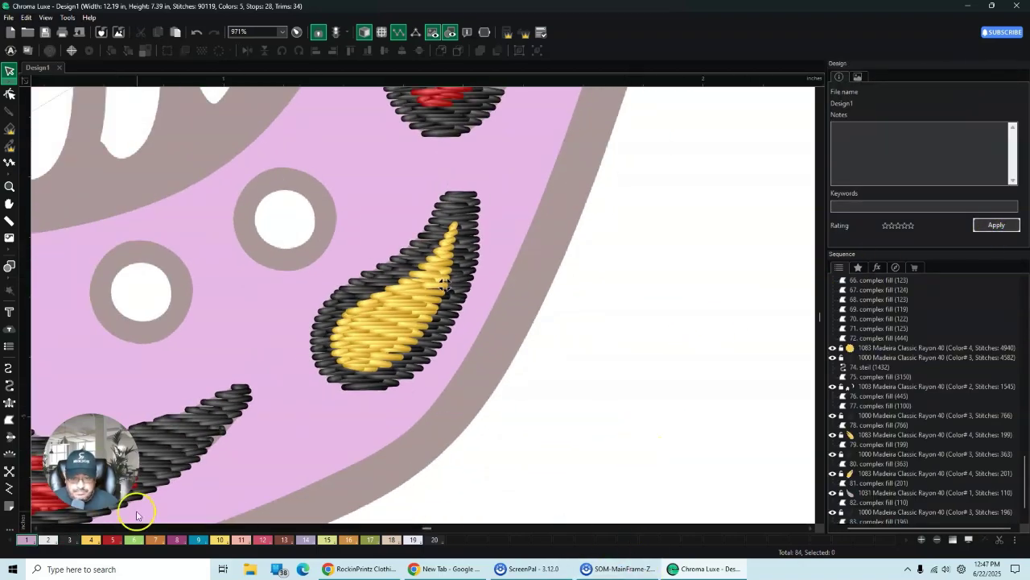
Step: Set the thread color of the inner teardrop fill on the jaw's left side to 4
left_click(35, 530)
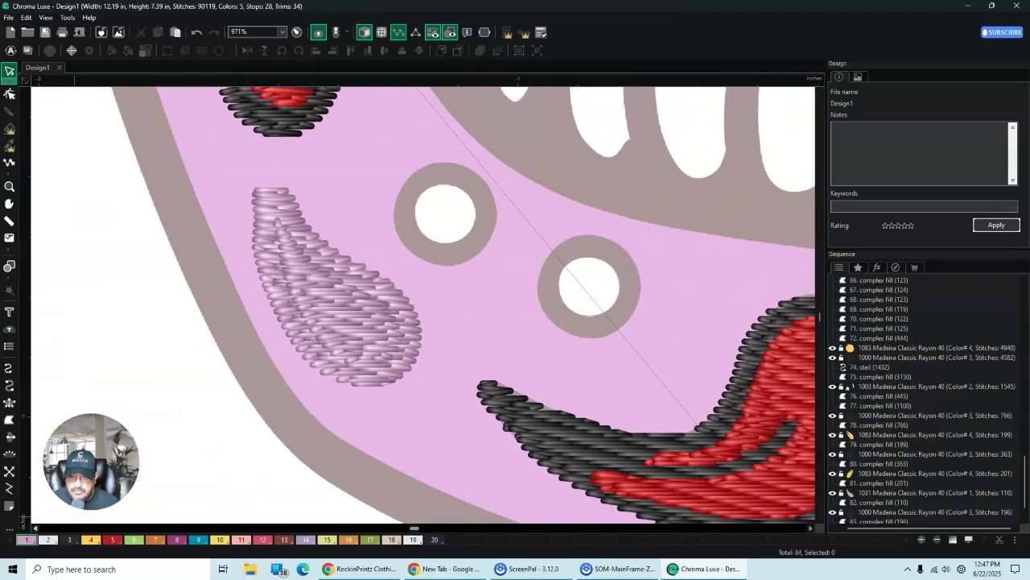
left_click(260, 303)
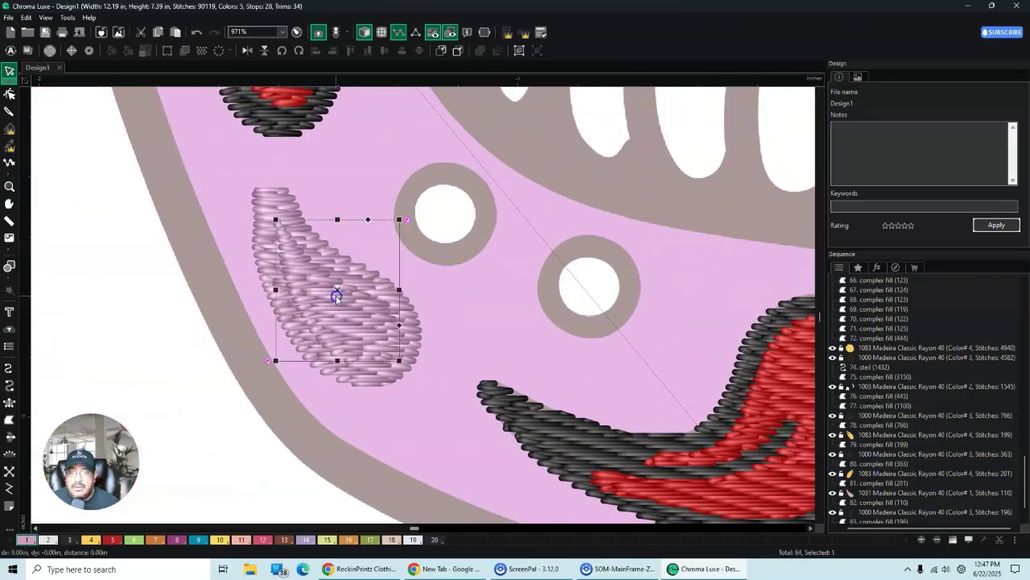
left_click(325, 313)
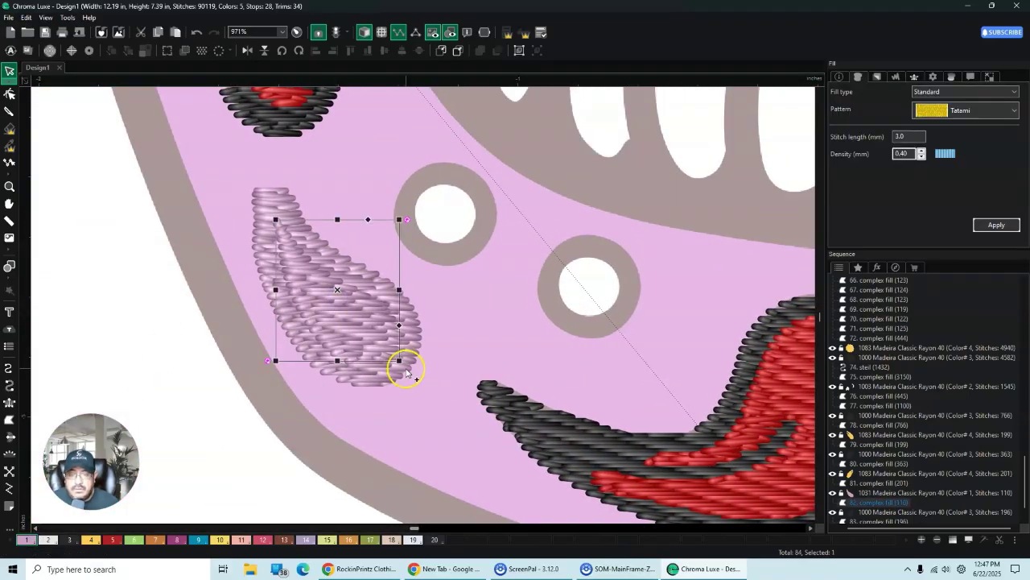
left_click(968, 76)
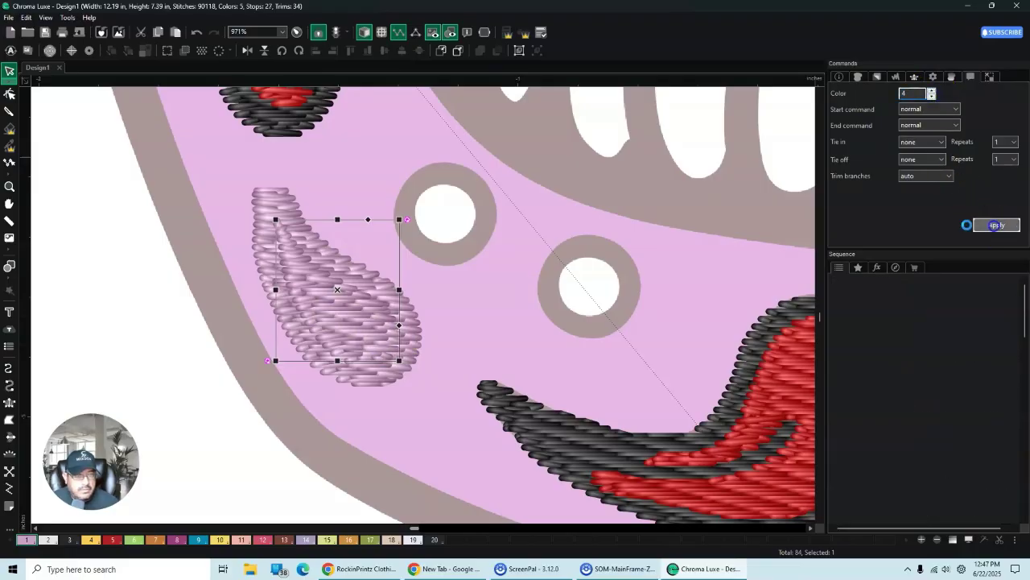
Step: Finish coloring the inner teardrop on the jaw's left side and set the outer teardrop fill's thread color to 3
left_click(996, 225)
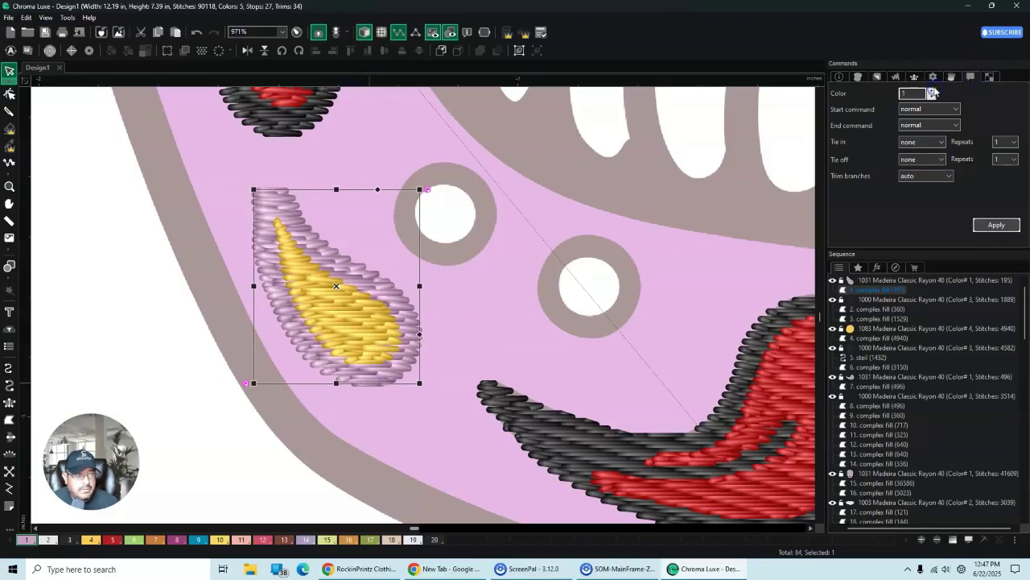
left_click(996, 225)
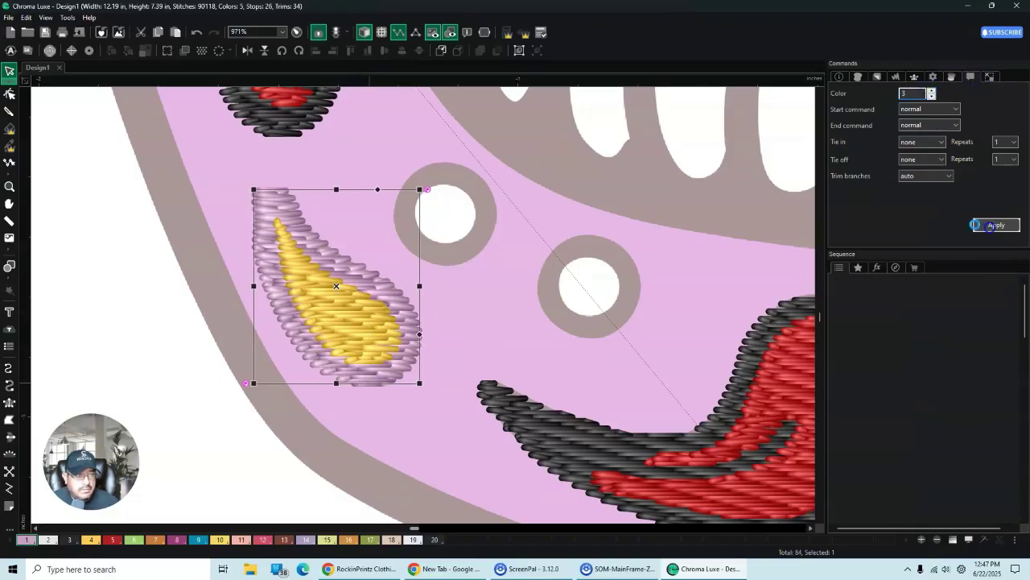
left_click(499, 348)
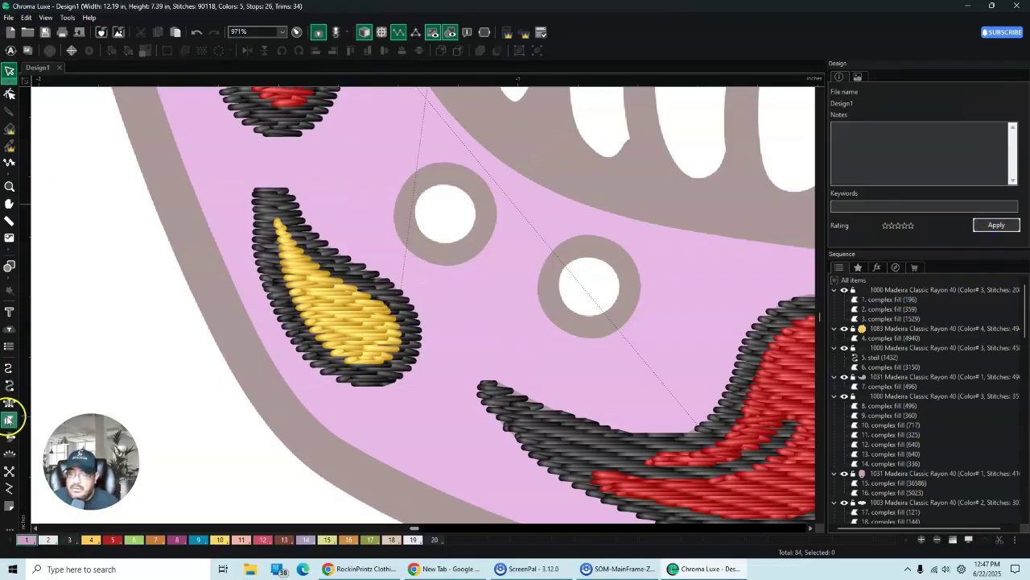
Step: Draw a circle with the Ellipse shape and center it over the upper white dot on the jaw's left side
left_click(10, 419)
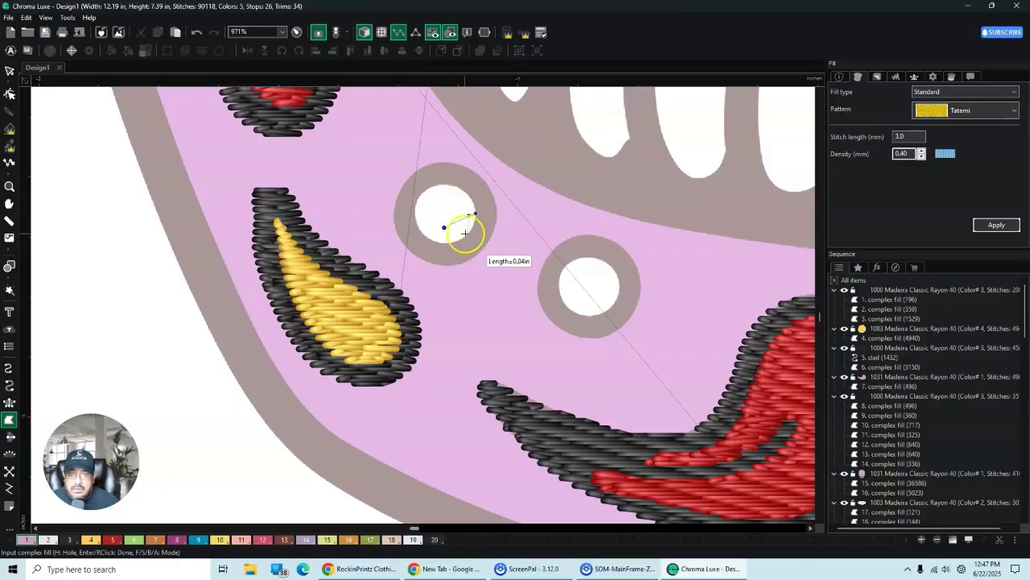
left_click(8, 71)
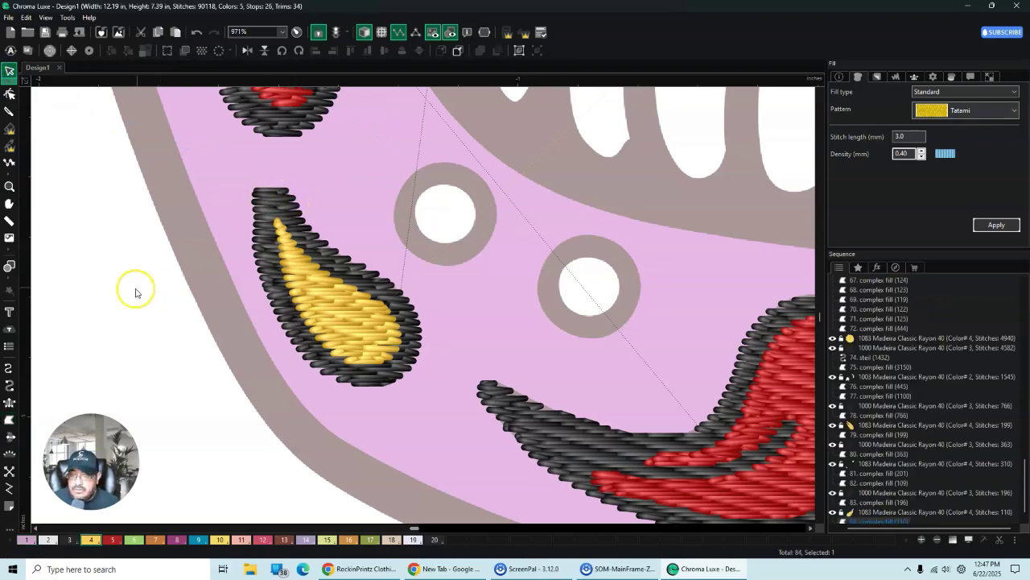
left_click(8, 266)
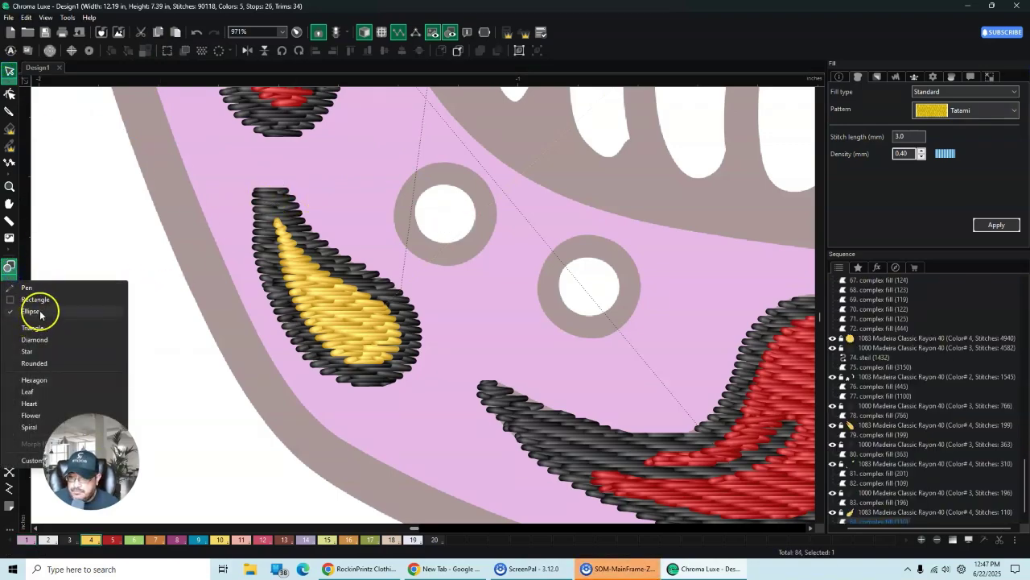
left_click(33, 311)
mouse_move(449, 230)
left_mouse_down()
mouse_move(440, 172)
mouse_move(421, 157)
left_mouse_up()
left_click(10, 71)
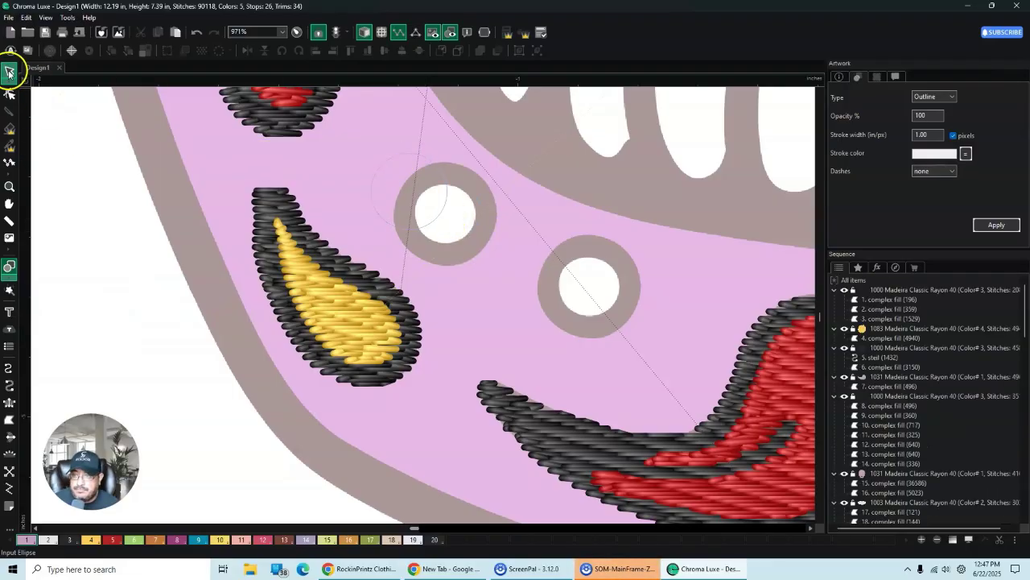
left_click_drag(411, 192, 444, 213)
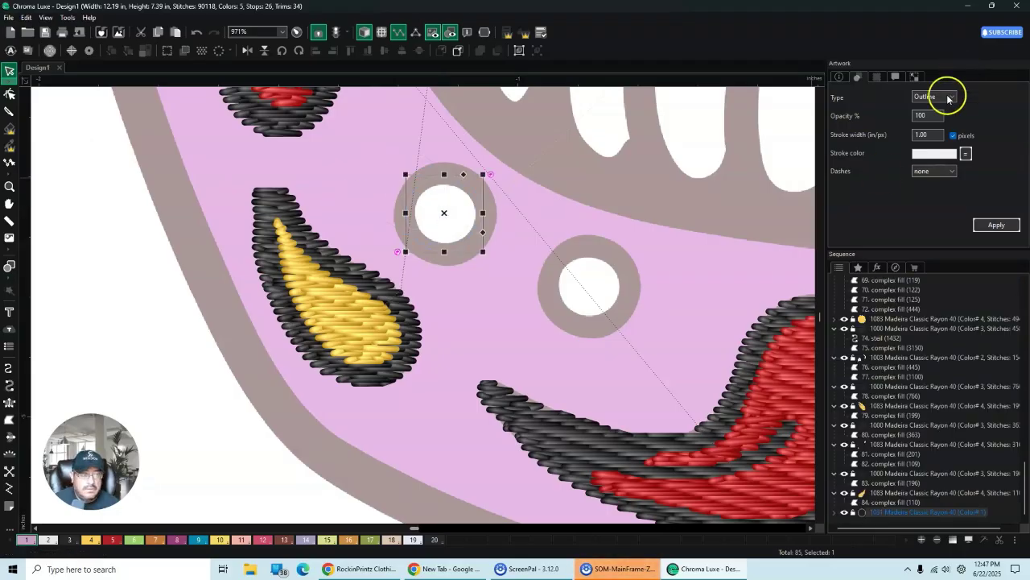
Step: Duplicate the circle and center the copy over the lower white dot on the jaw's left side
left_click(857, 78)
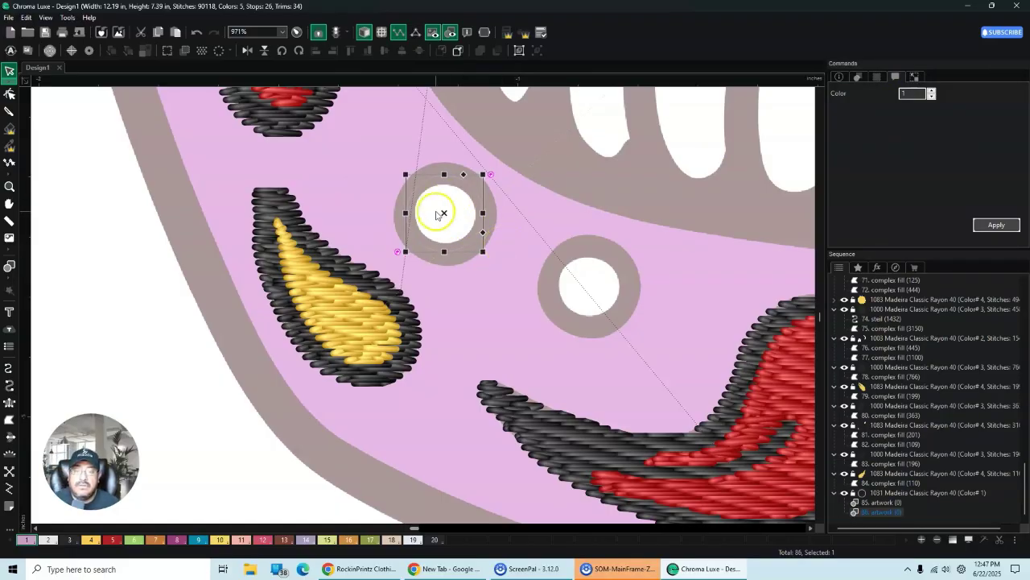
left_click_drag(445, 215, 458, 222)
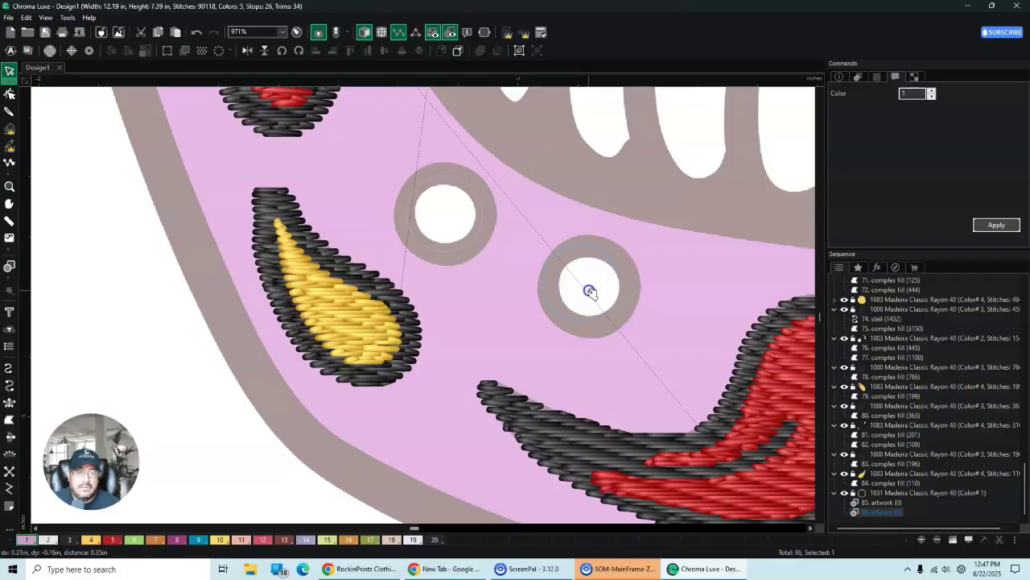
left_click_drag(588, 289, 585, 289)
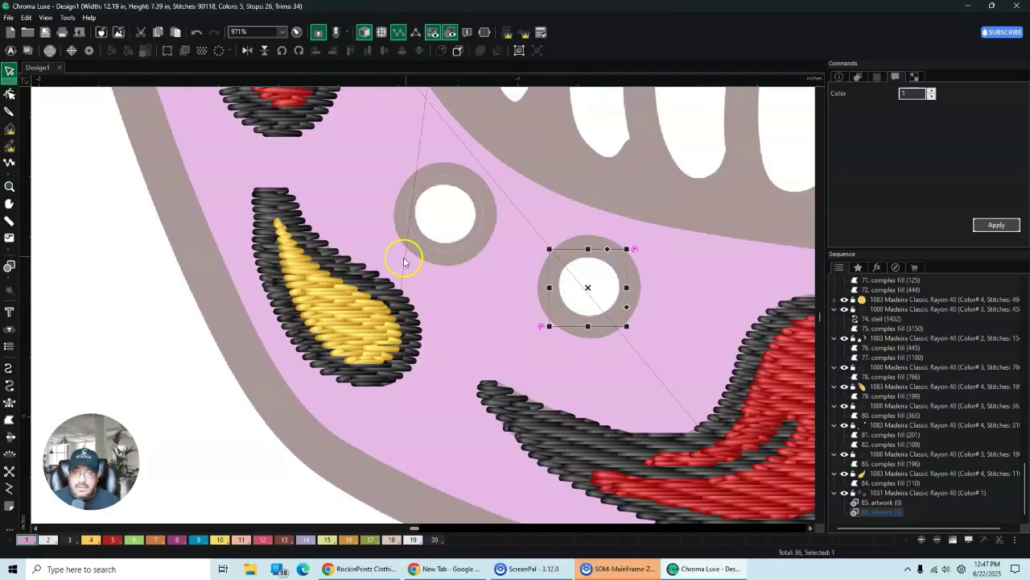
Step: Convert both circle outlines to complex fills and set their thread color to 2
left_click(447, 215, "shift")
right_click(448, 214)
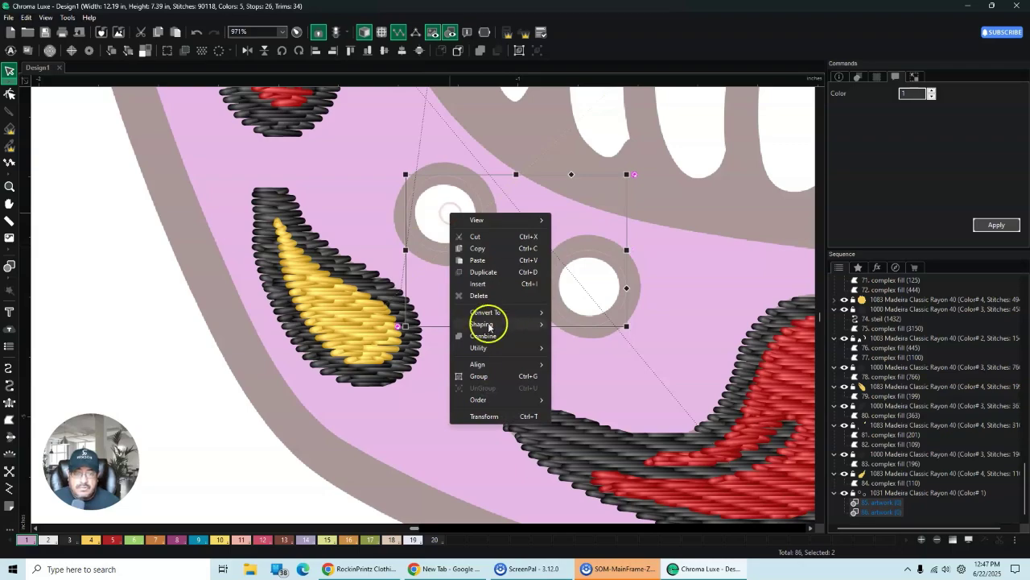
mouse_move(495, 313)
left_click(593, 343)
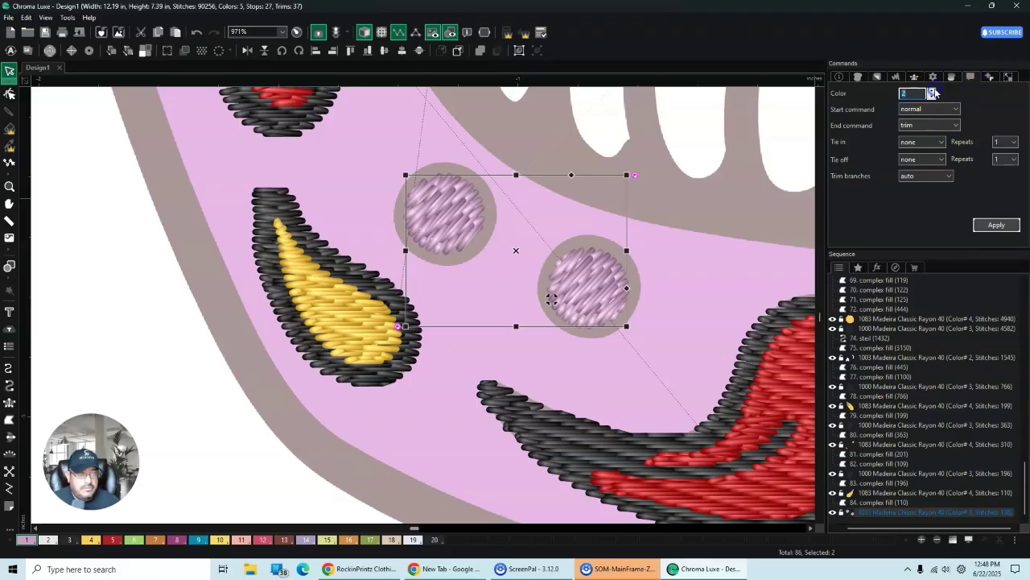
left_click(996, 225)
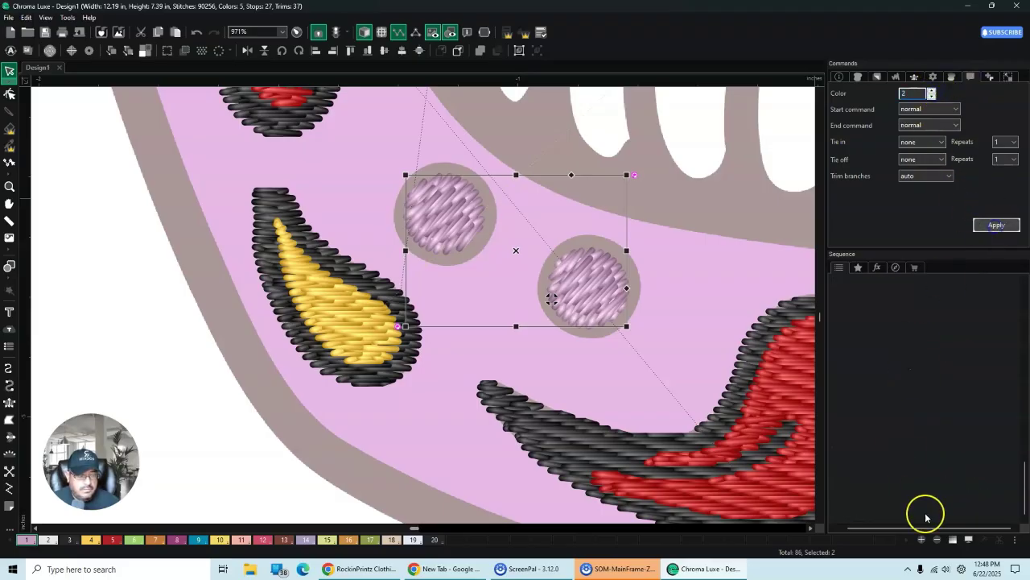
Step: Duplicate the two white dot fills and move the copies across to the jaw's right side
left_click(809, 529)
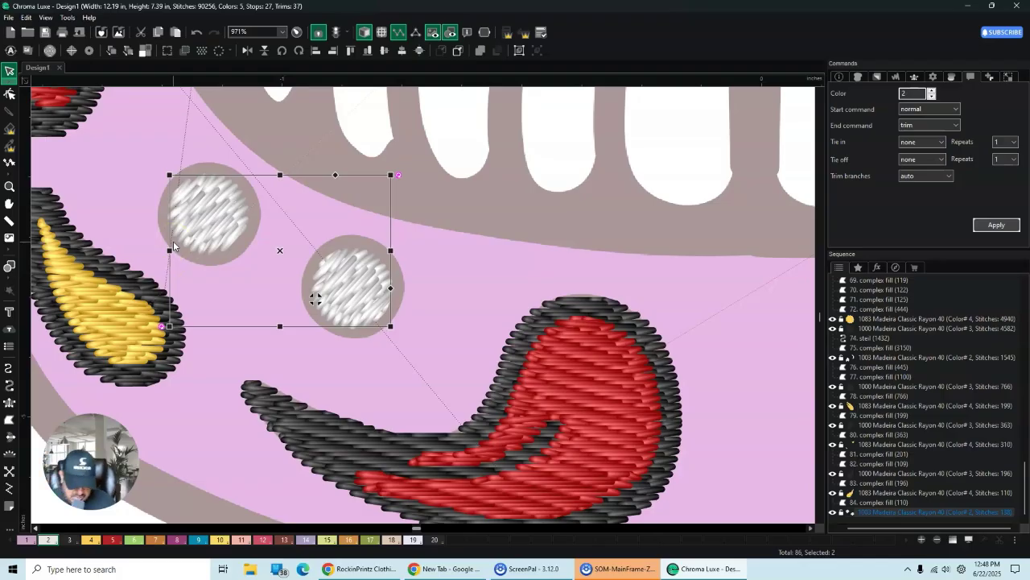
key("ctrl+d")
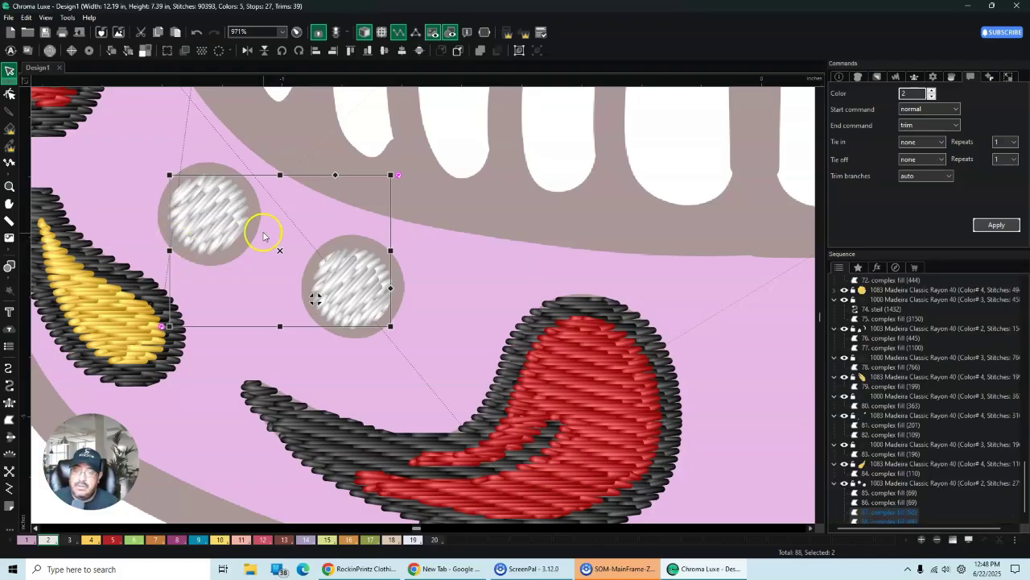
left_click_drag(281, 252, 736, 294)
left_click(811, 529)
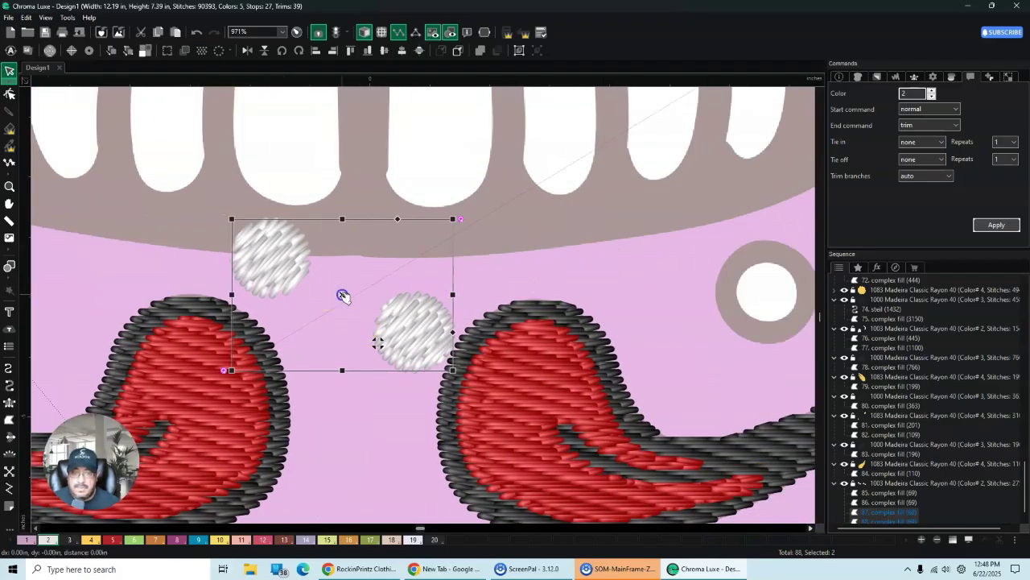
left_click_drag(340, 295, 710, 281)
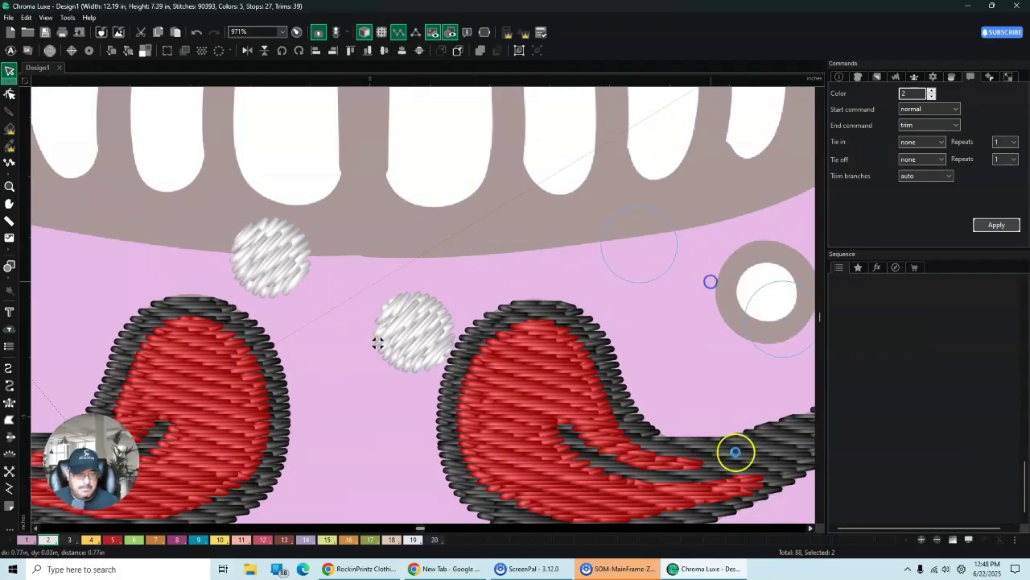
left_click(810, 529)
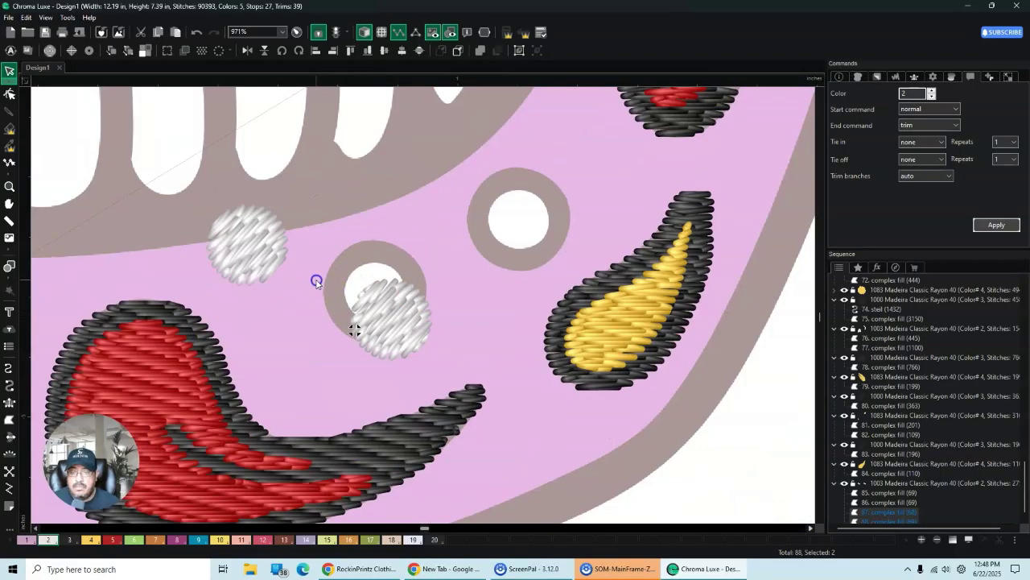
left_click(326, 280)
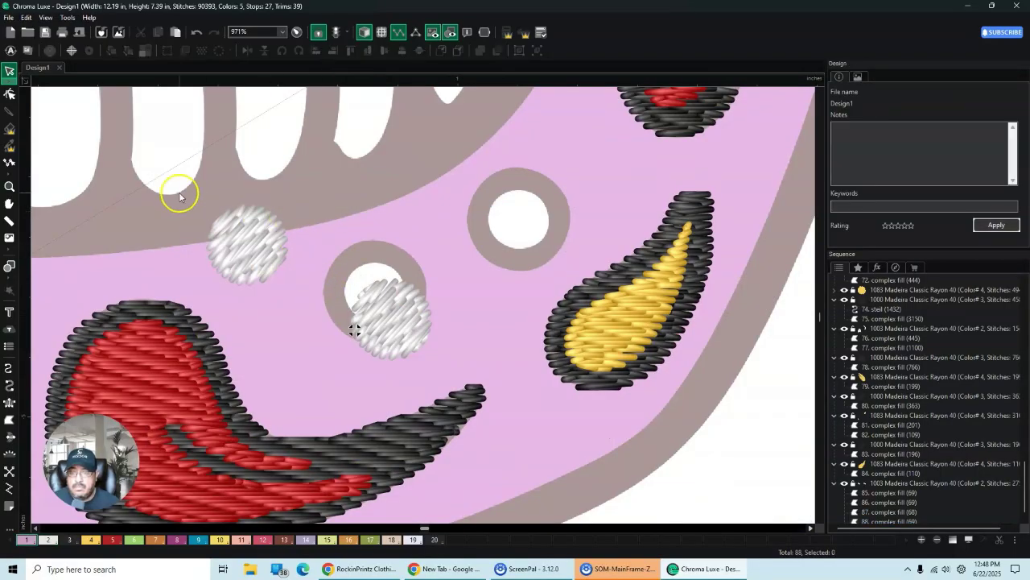
Step: Mirror the two copied dot fills horizontally and position them over the white dots on the jaw's right side
left_click(231, 258)
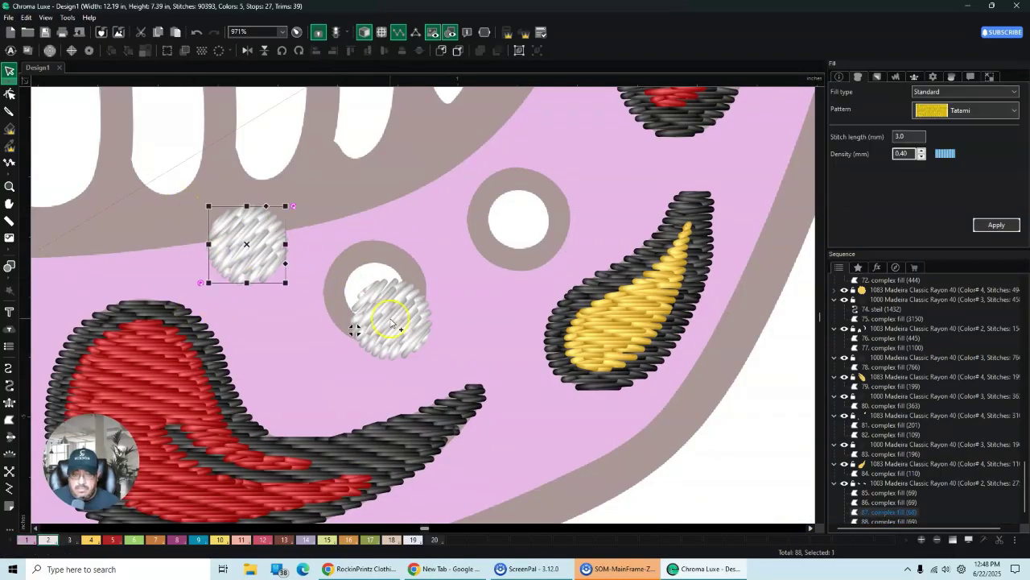
left_click(372, 322, "ctrl")
left_click_drag(318, 283, 471, 245)
left_click(247, 50)
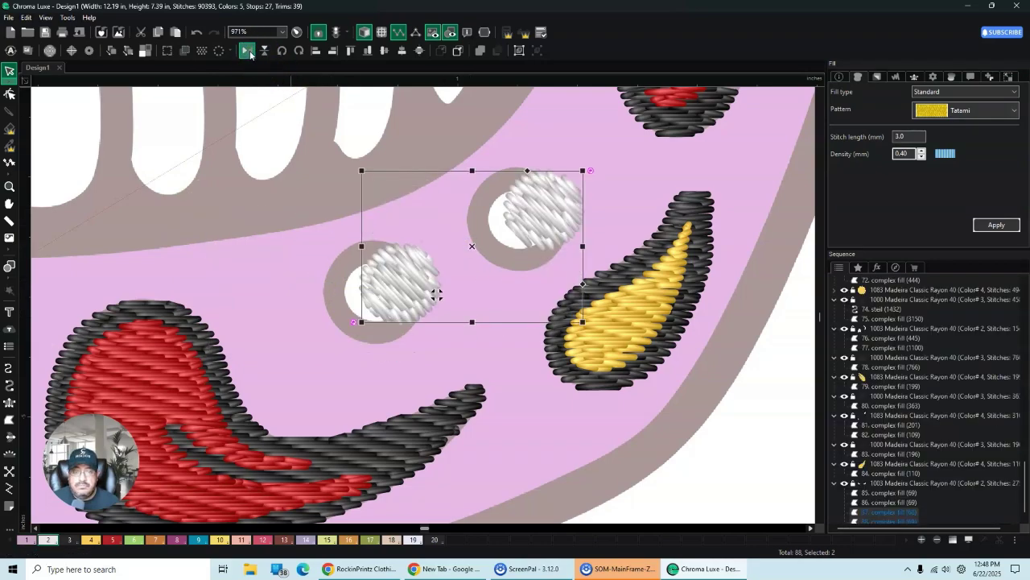
left_click_drag(473, 248, 453, 255)
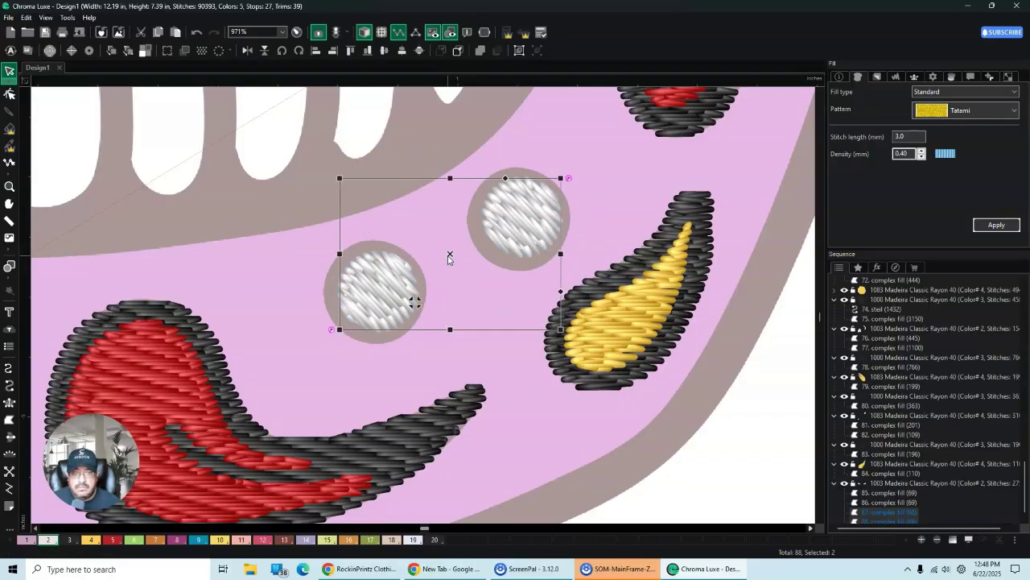
left_click(445, 264)
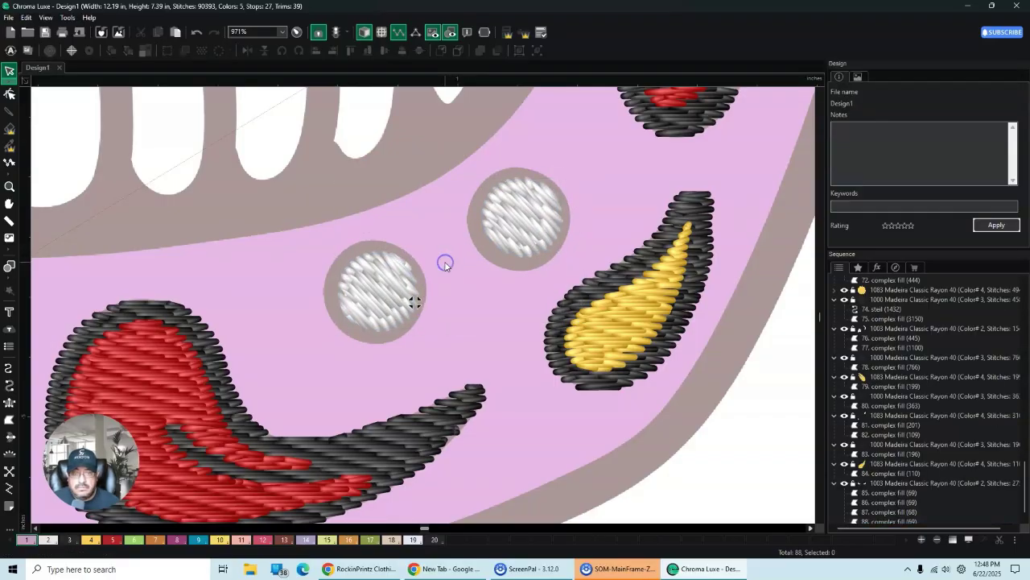
Step: Nudge each dot fill on the jaw's right side individually to center it within its ring
left_click(372, 297)
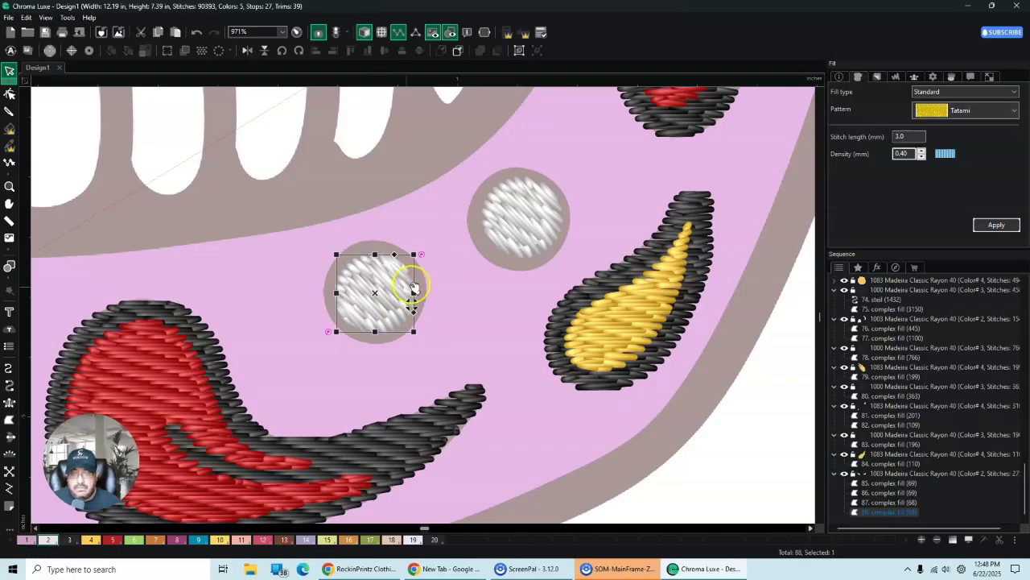
left_click(495, 233)
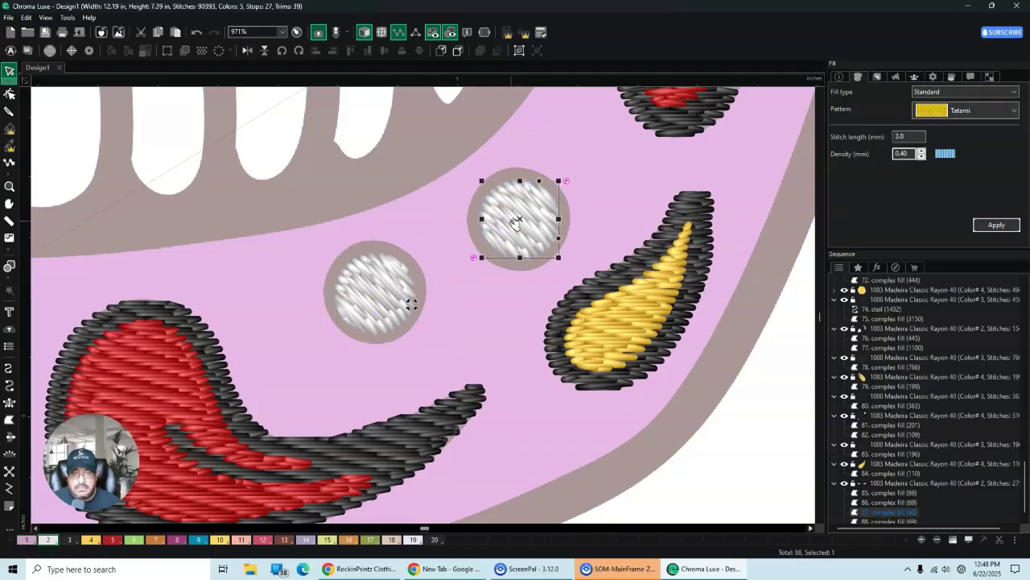
left_click(600, 138)
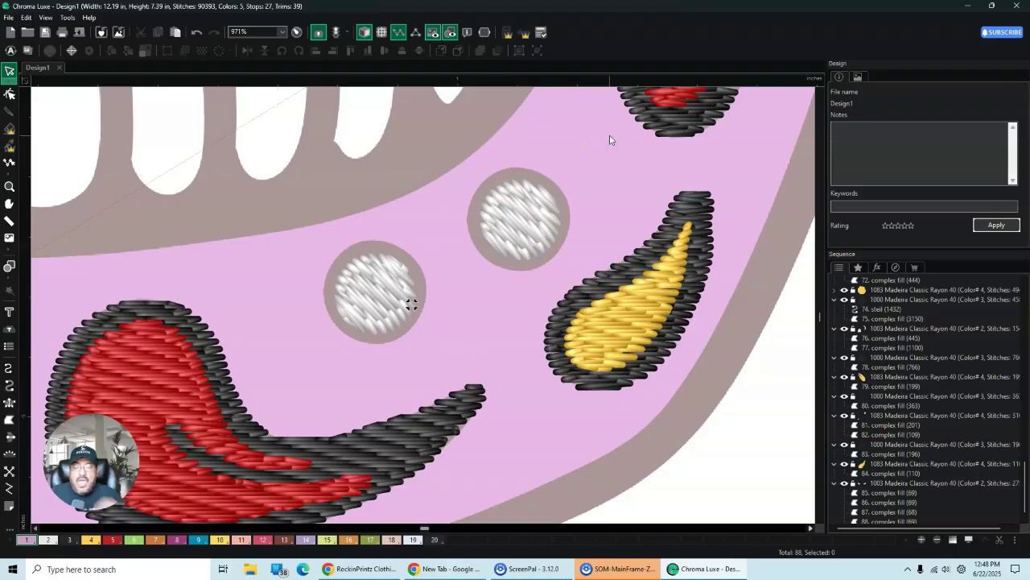
scroll(523, 234, "down", 5)
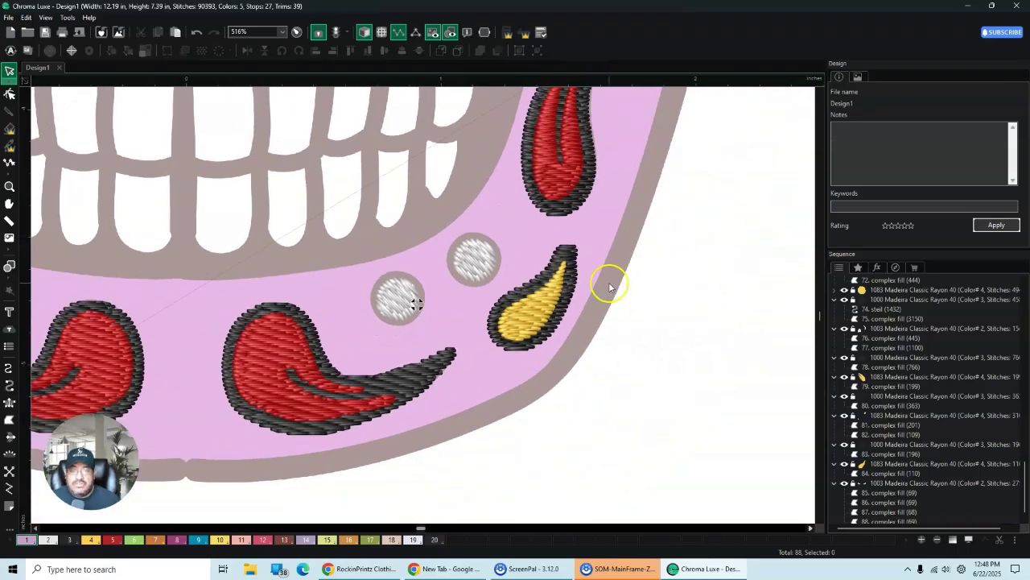
scroll(568, 286, "down", 5)
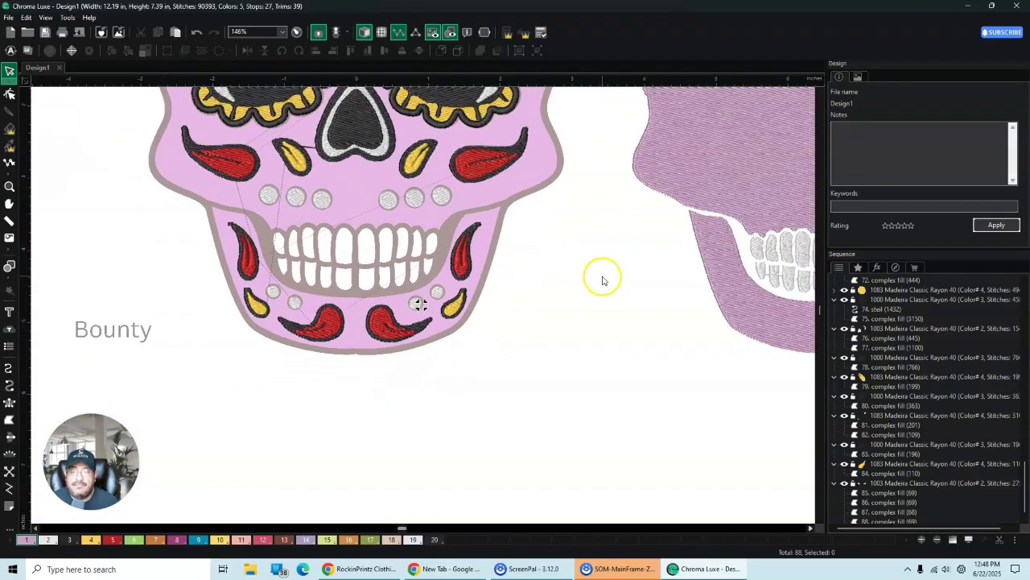
scroll(632, 274, "down", 1)
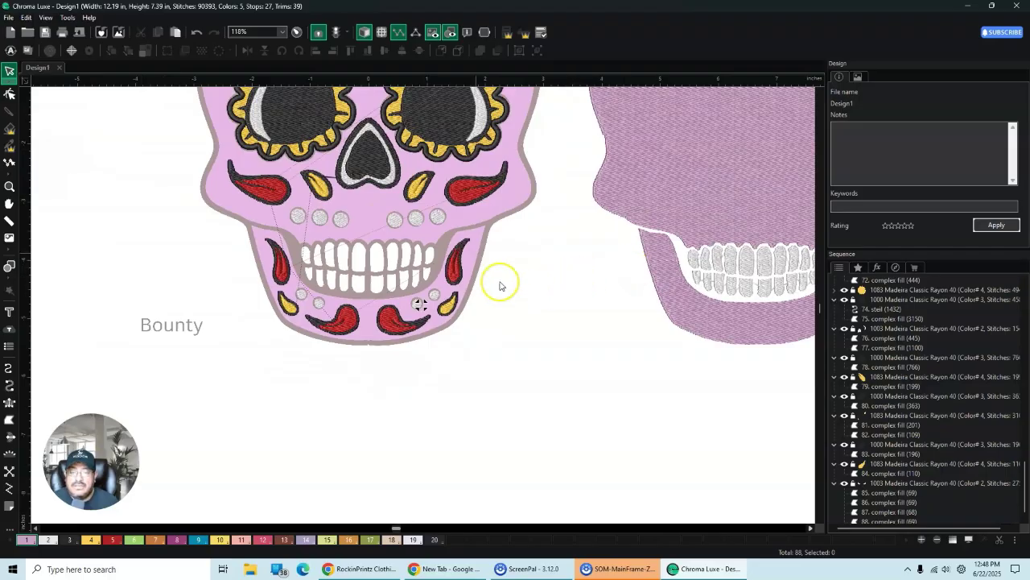
scroll(397, 235, "up", 1)
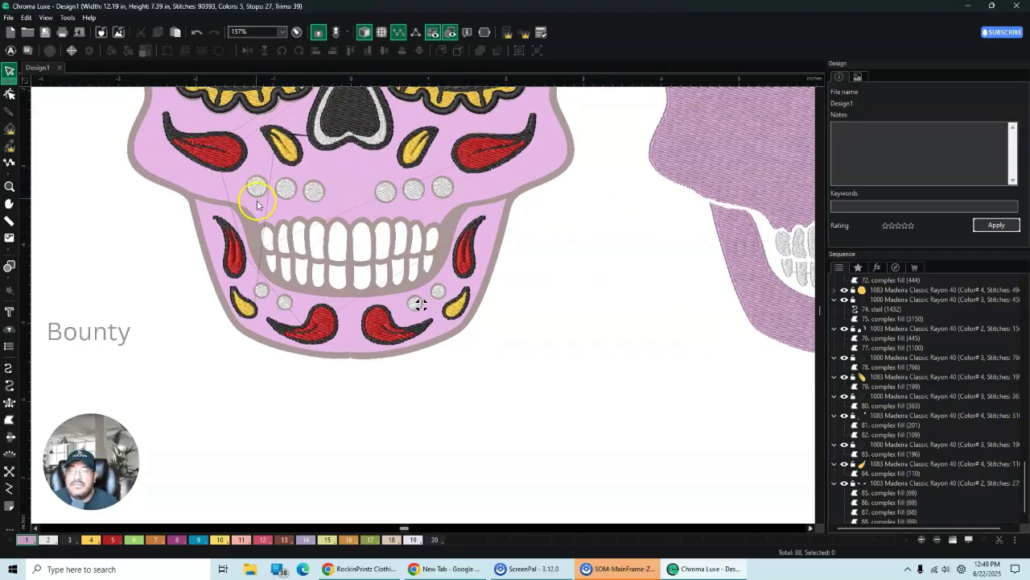
left_click(253, 189)
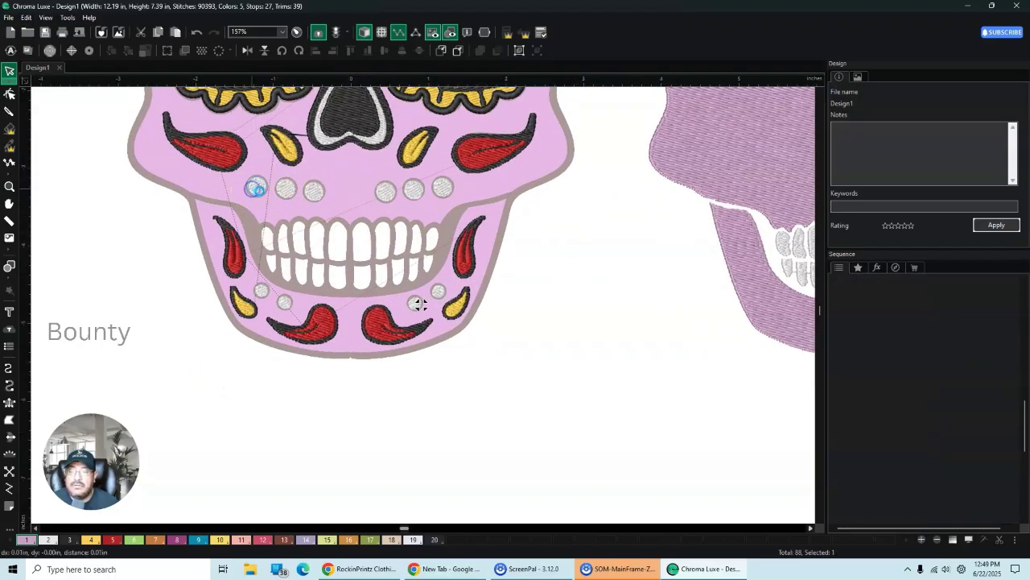
left_click(315, 193, "ctrl")
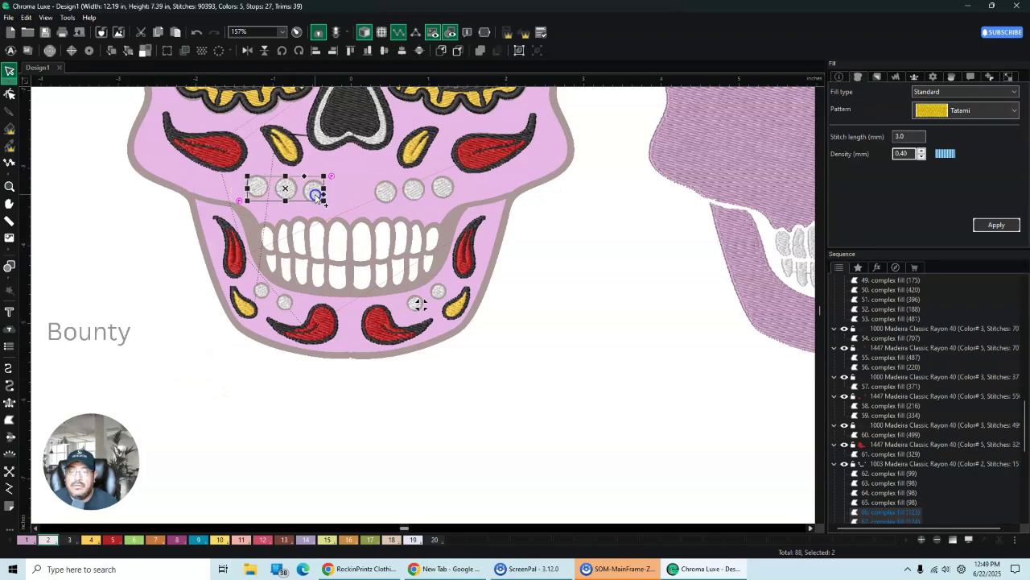
left_click(411, 193, "ctrl")
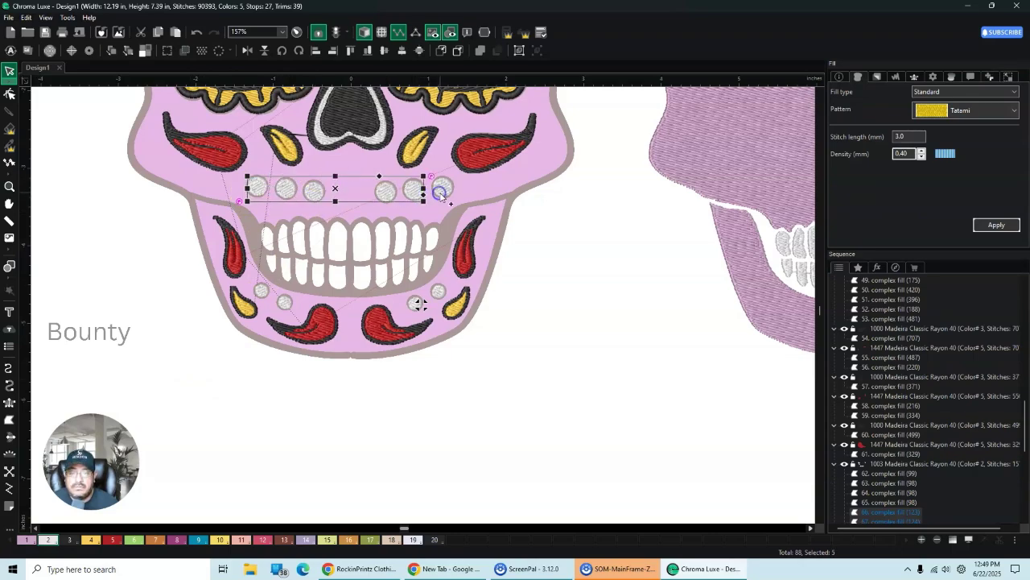
left_click(441, 192, "ctrl")
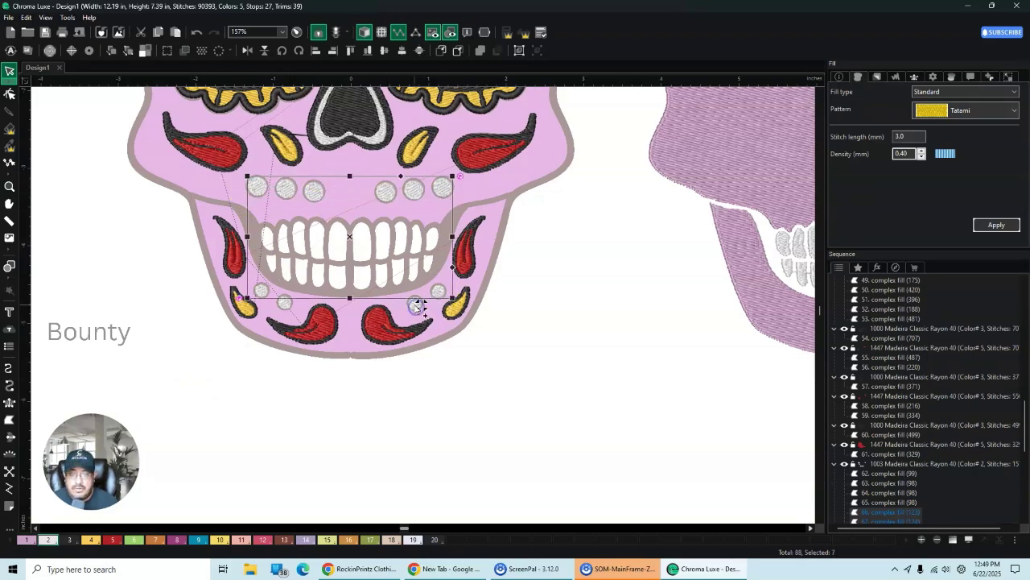
left_click(329, 316, "ctrl")
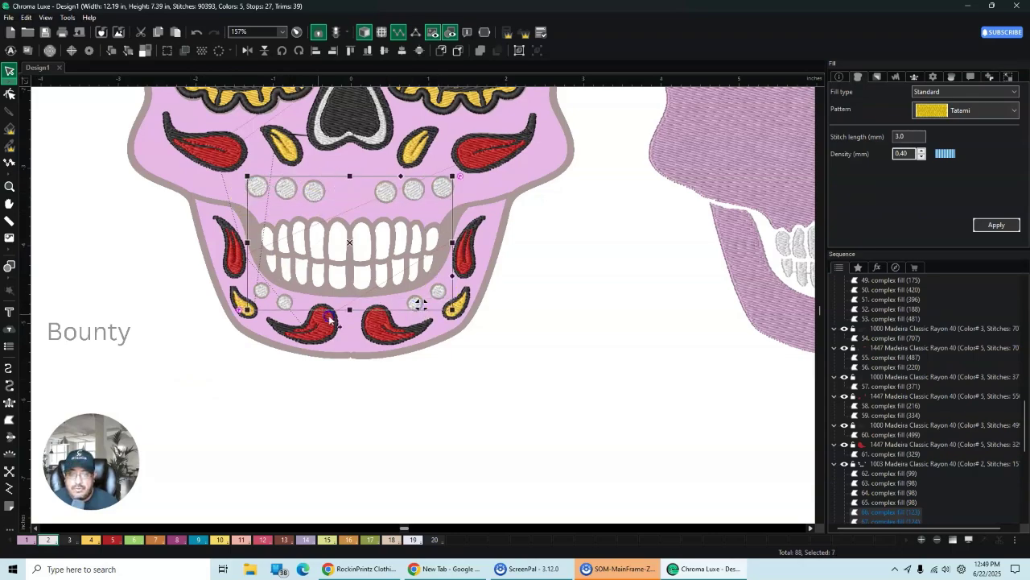
left_click(261, 290, "ctrl")
right_click(317, 191)
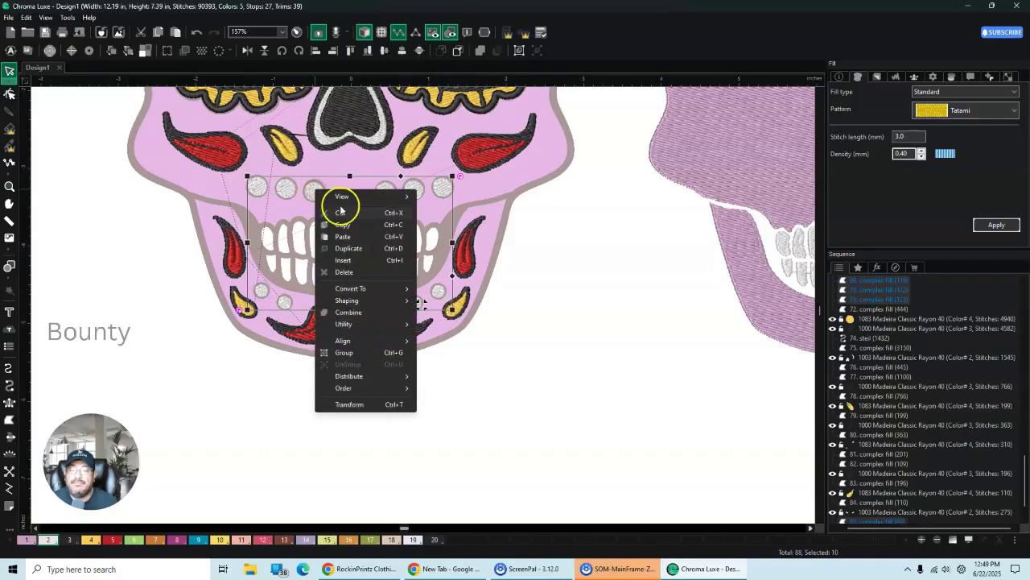
mouse_move(356, 325)
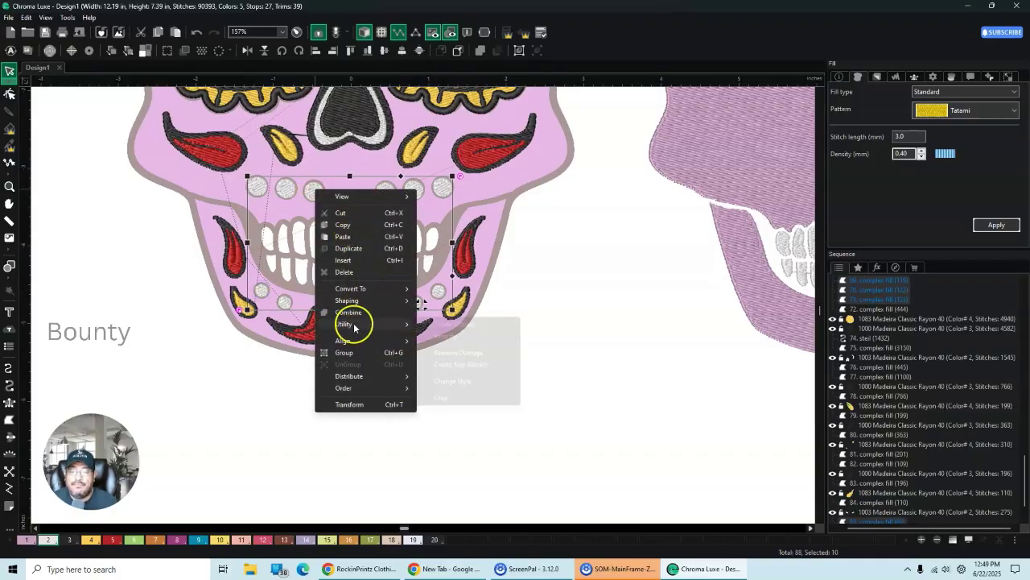
left_click(466, 324)
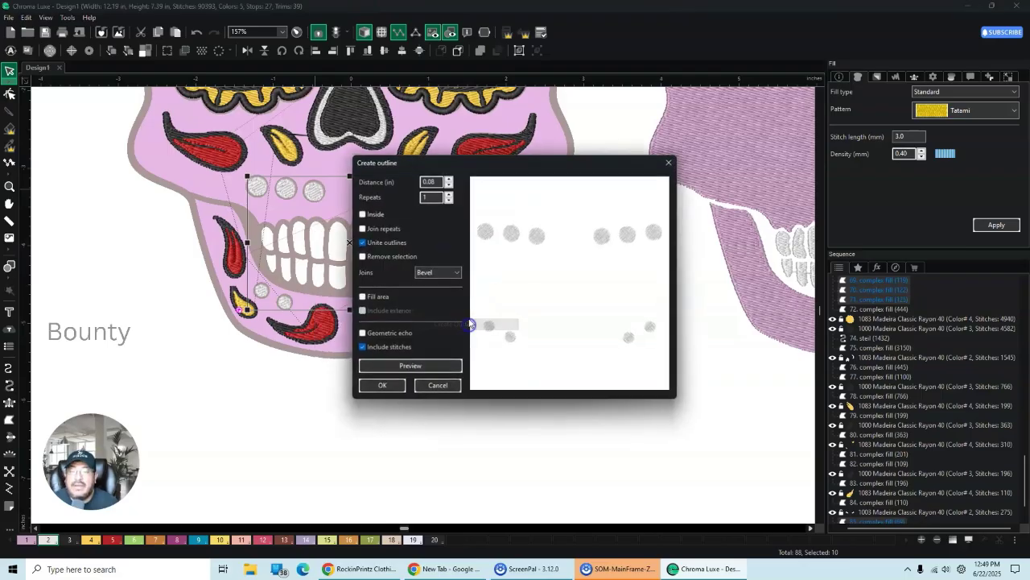
left_click(670, 163)
left_click(632, 145)
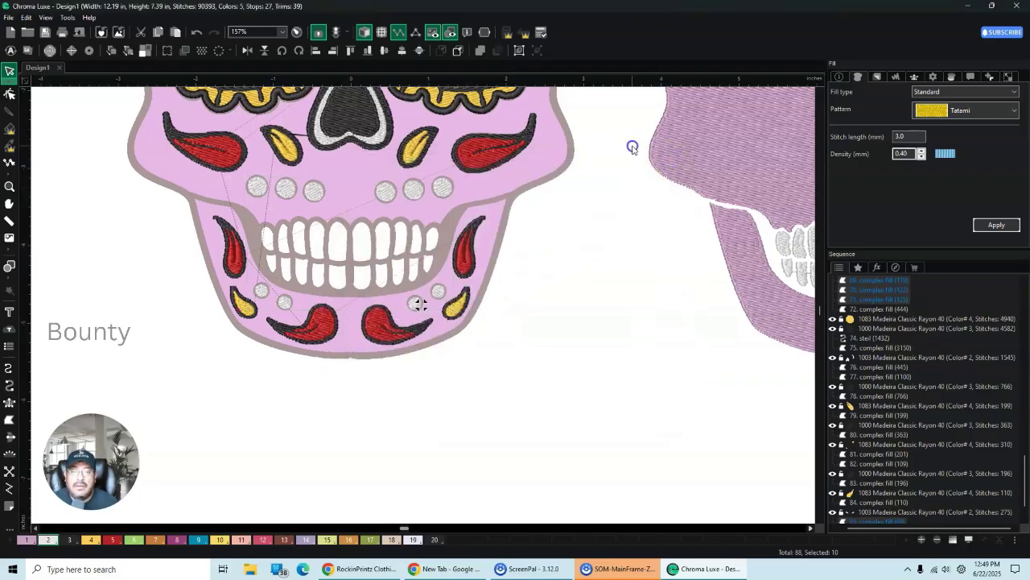
Step: Create a border around the outermost white dot fill in the left-hand row above the teeth
left_click(256, 190)
right_click(256, 188)
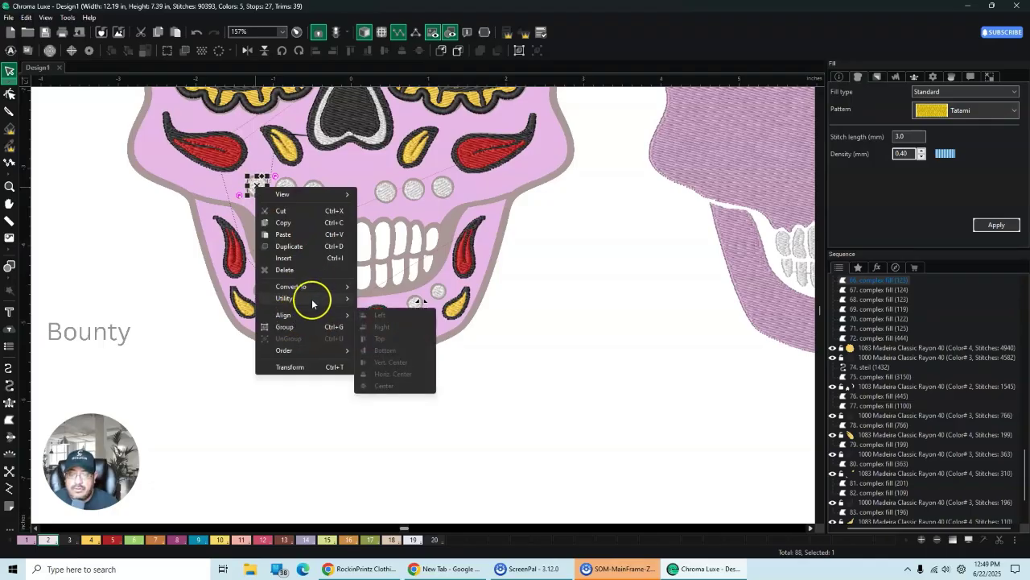
mouse_move(313, 302)
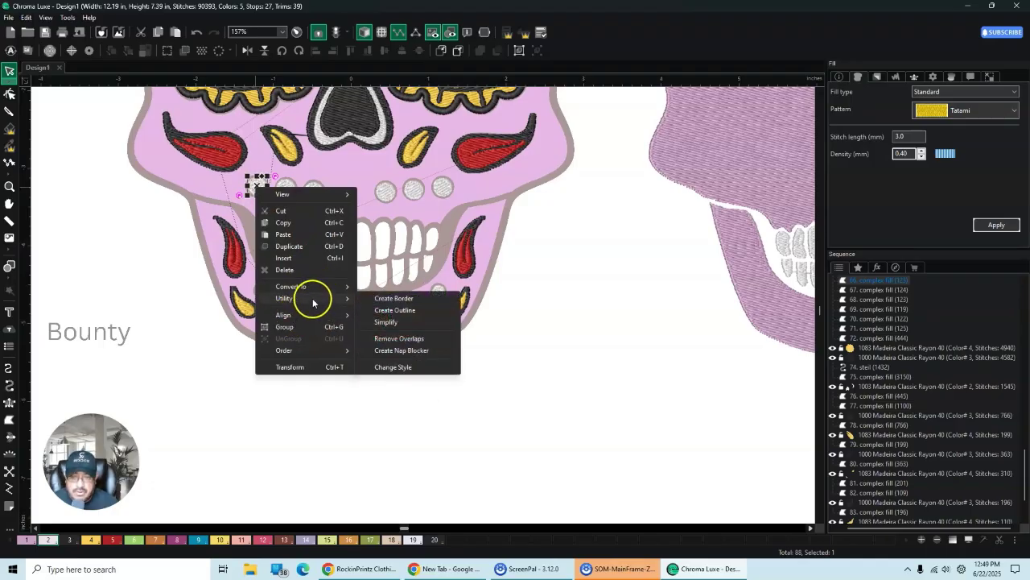
left_click(402, 298)
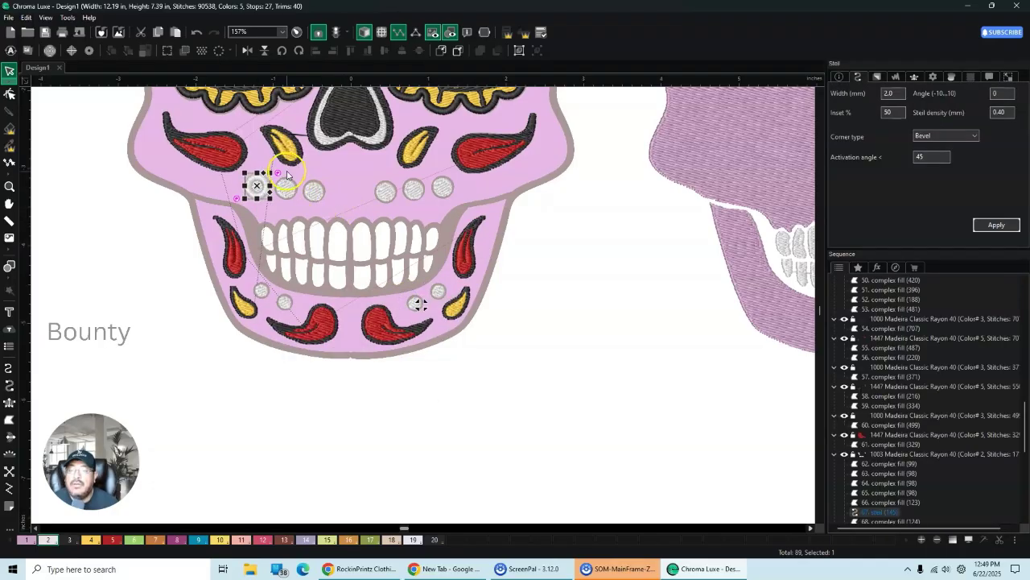
key("Escape")
Step: Set the thread color of the outermost dot's steil border to 3 and apply it
scroll(266, 160, "up", 2)
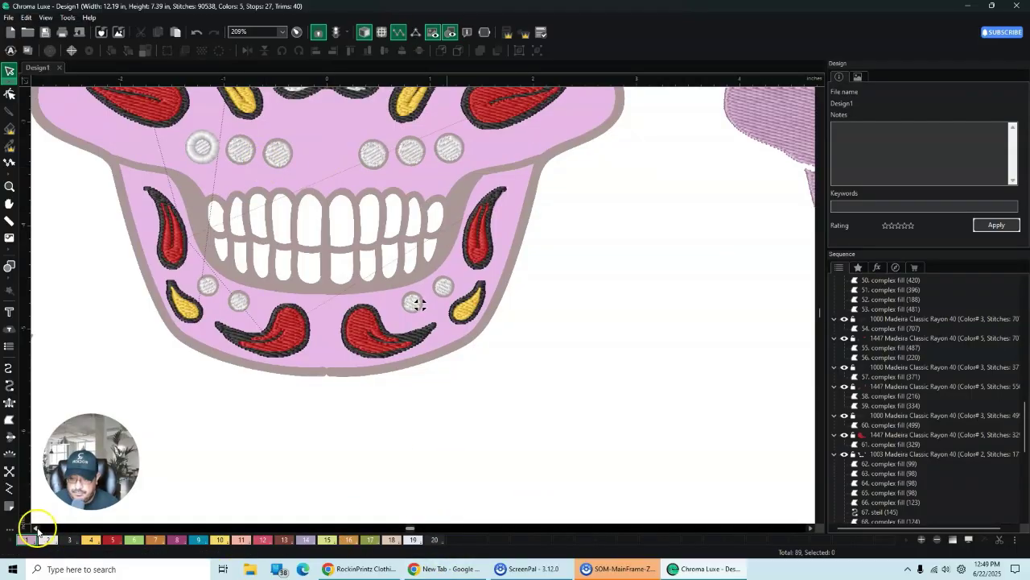
left_click(36, 529)
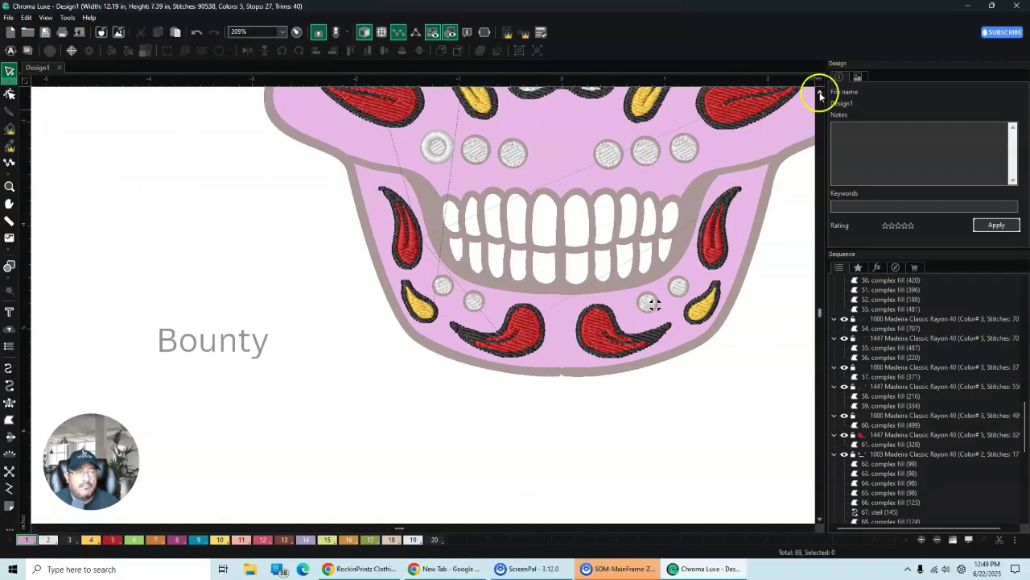
left_click(819, 93)
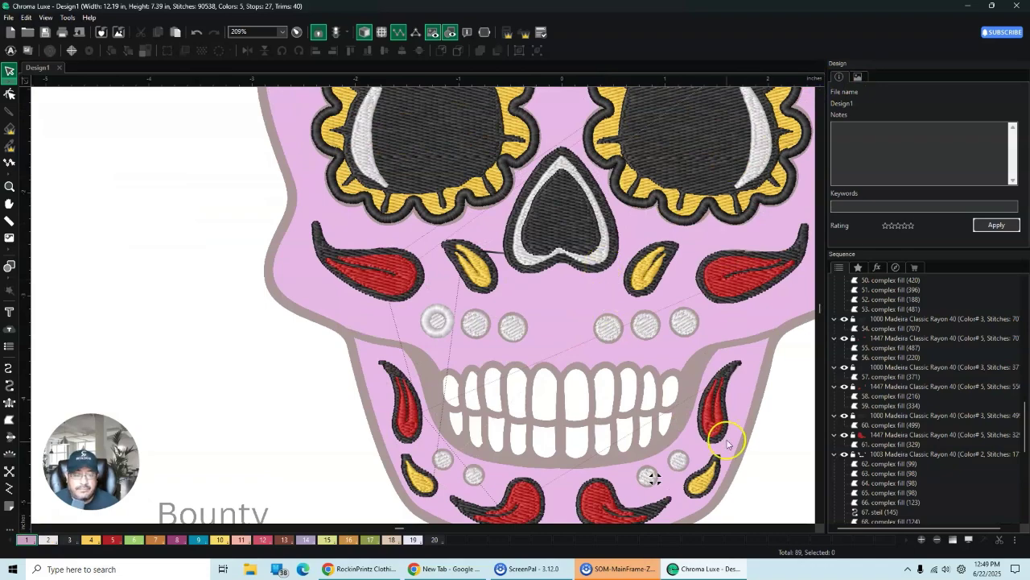
left_click(810, 529)
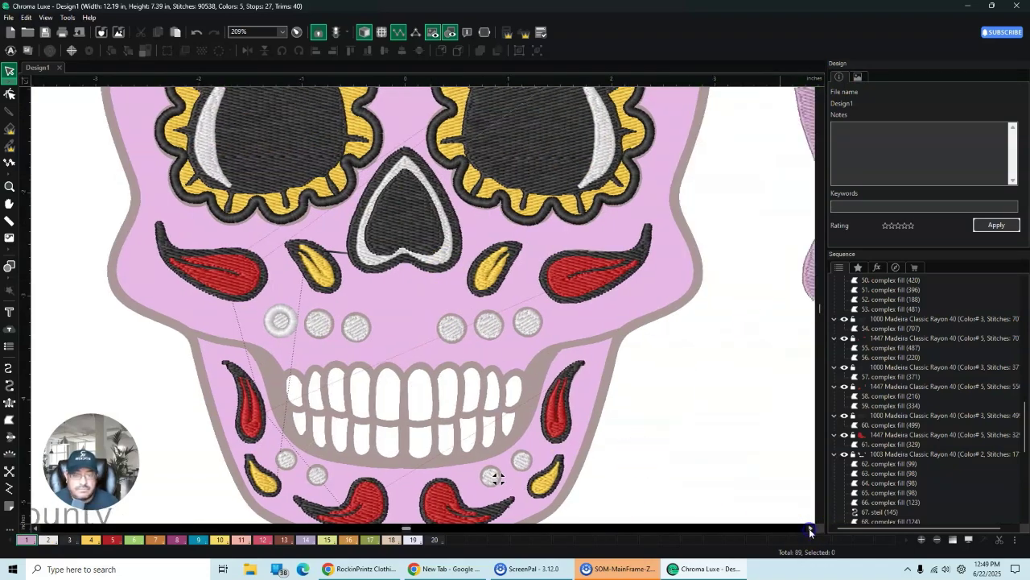
left_click(296, 322)
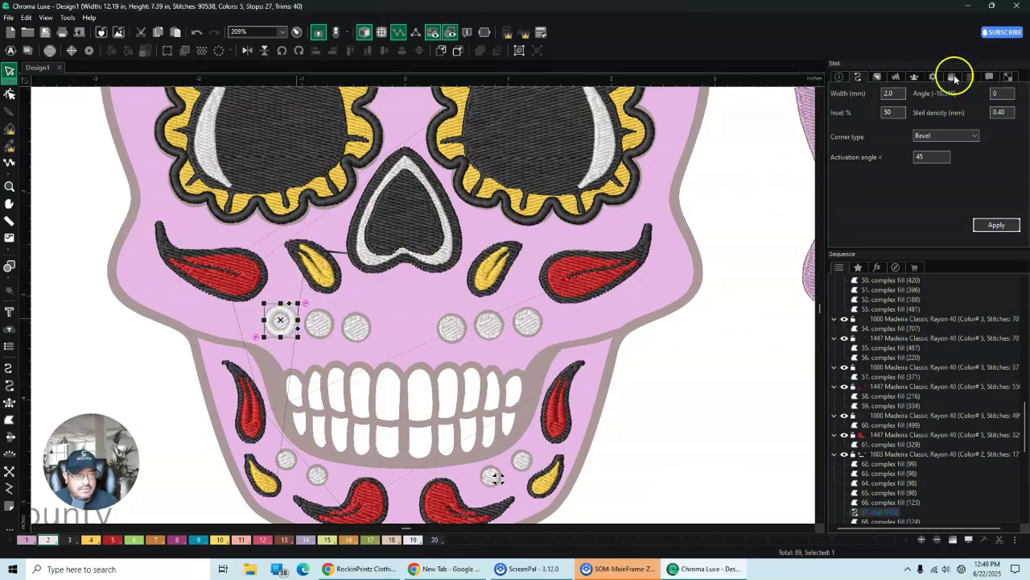
left_click(989, 78)
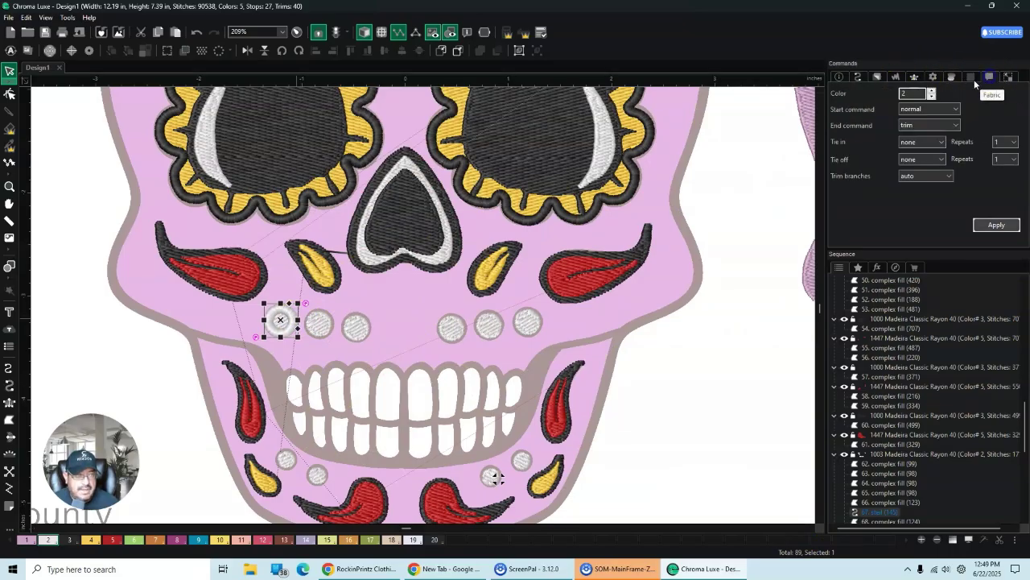
left_click(931, 90)
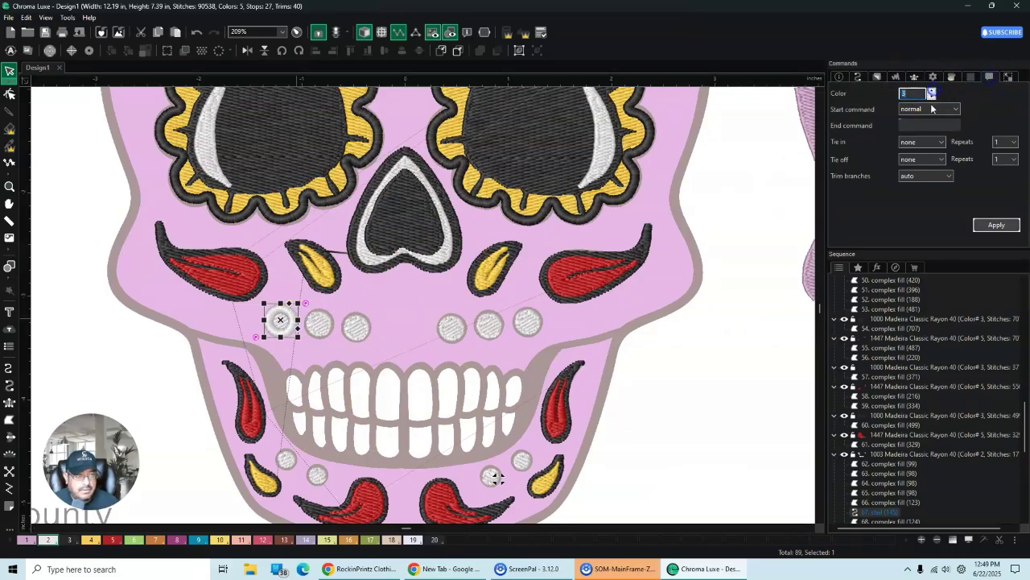
left_click(995, 225)
left_click(747, 259)
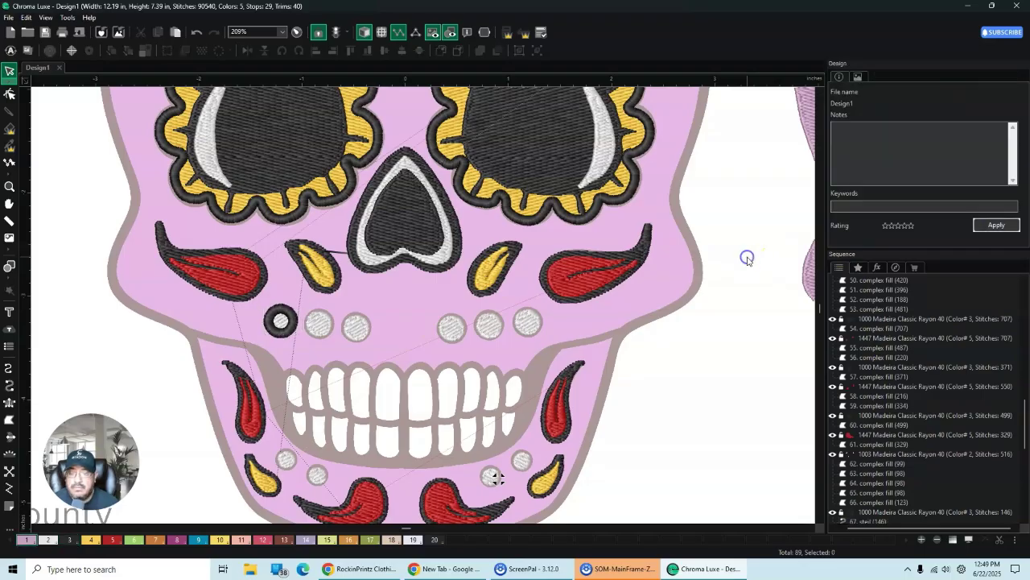
Step: Reorder the black dot border to the very start of the stitch sequence, placing it behind the white fill
scroll(747, 260, "down", 4)
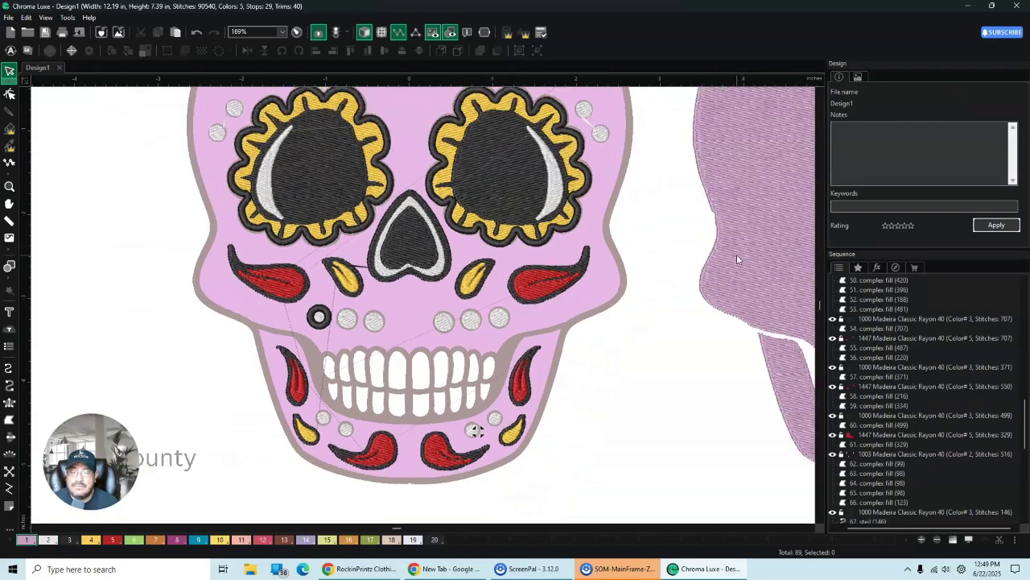
scroll(342, 333, "up", 3)
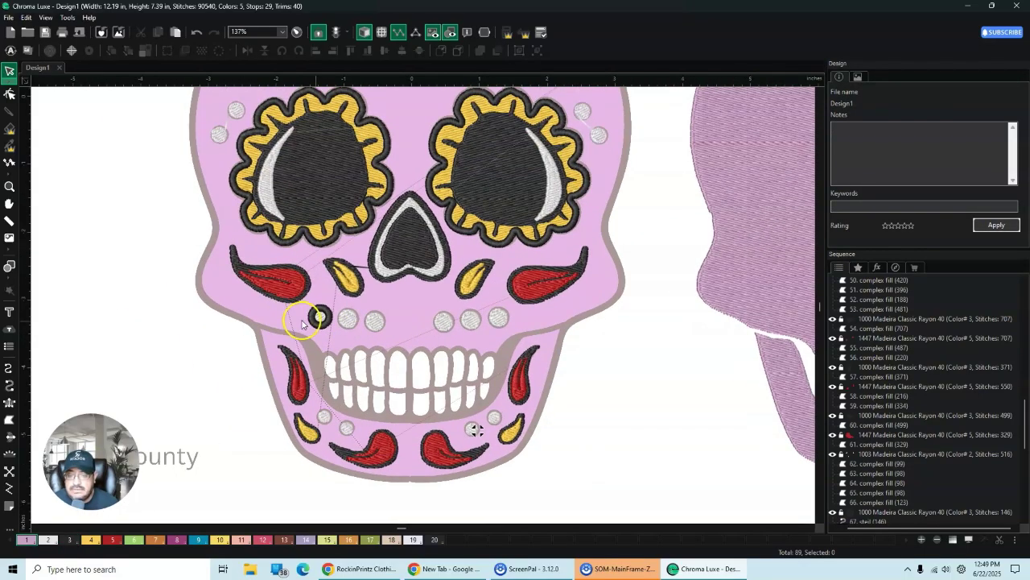
right_click(296, 324)
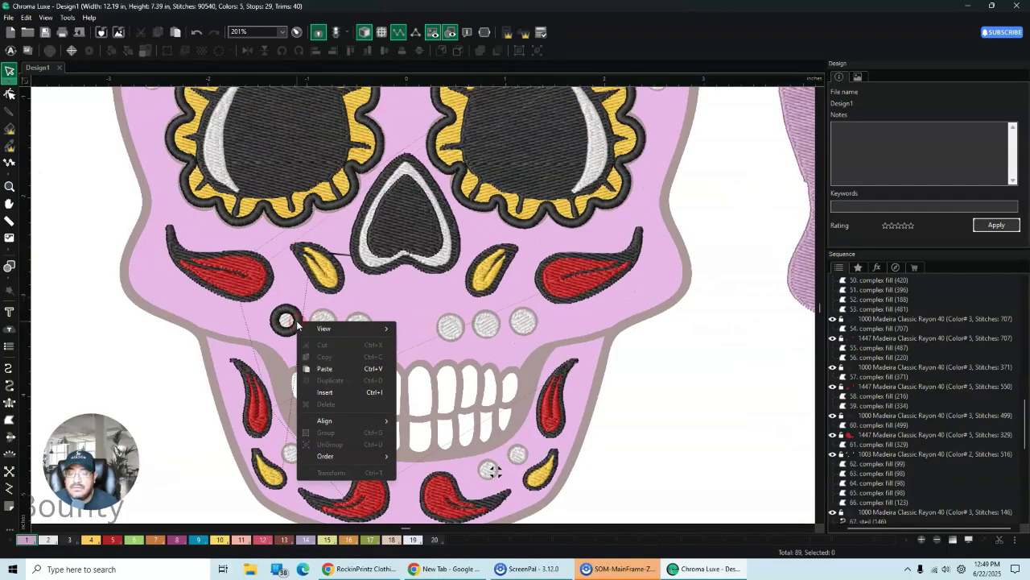
right_click(299, 320)
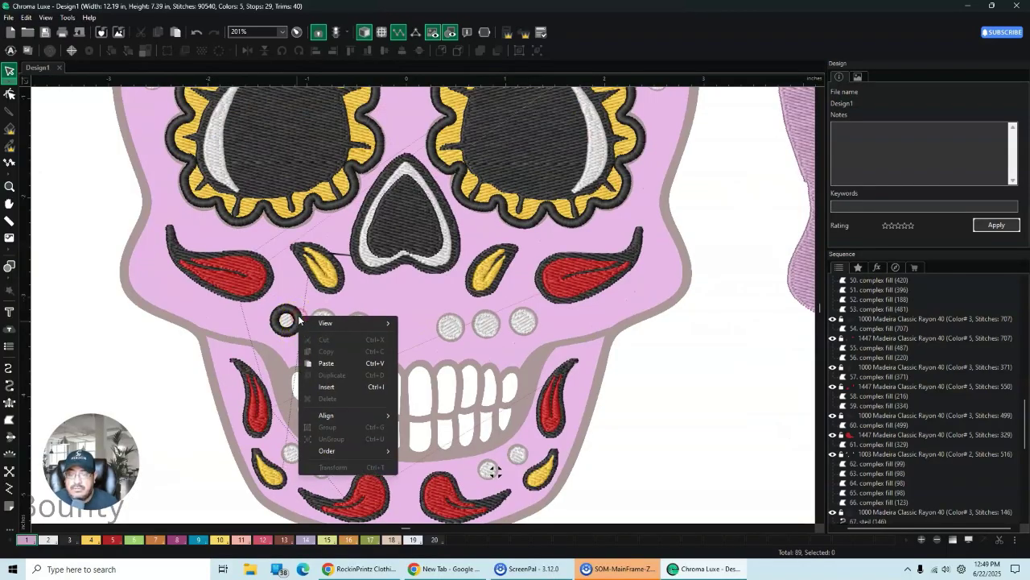
left_click(295, 319)
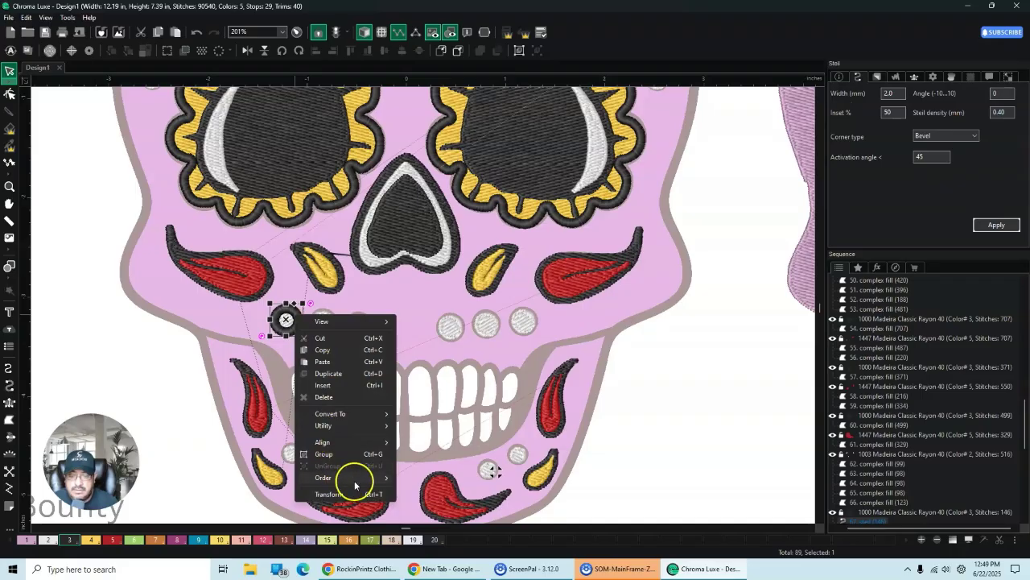
mouse_move(356, 478)
left_click(432, 485)
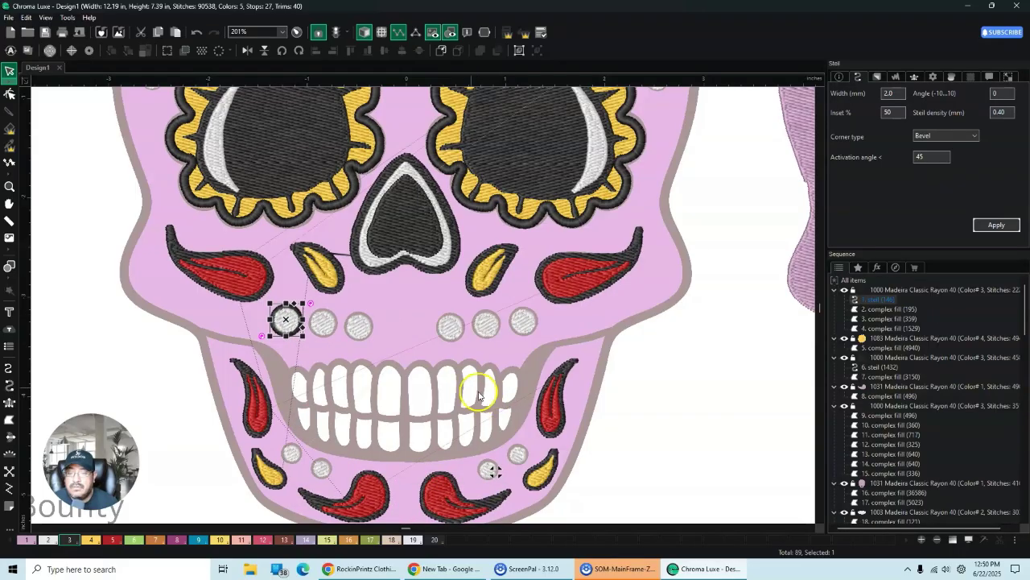
left_click(184, 401)
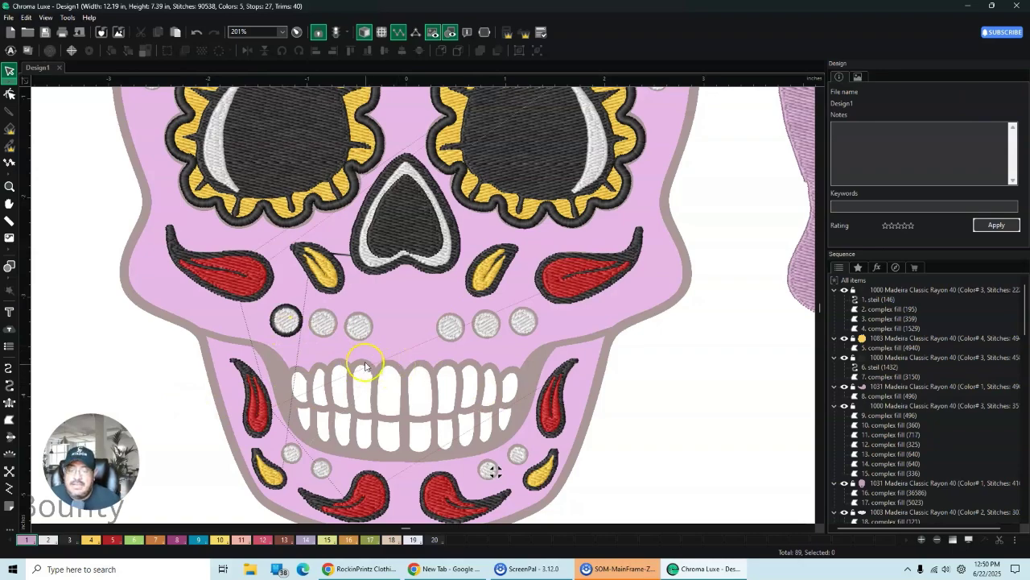
Step: Create a border around the middle white dot fill in the left-hand row above the teeth
left_click(322, 327)
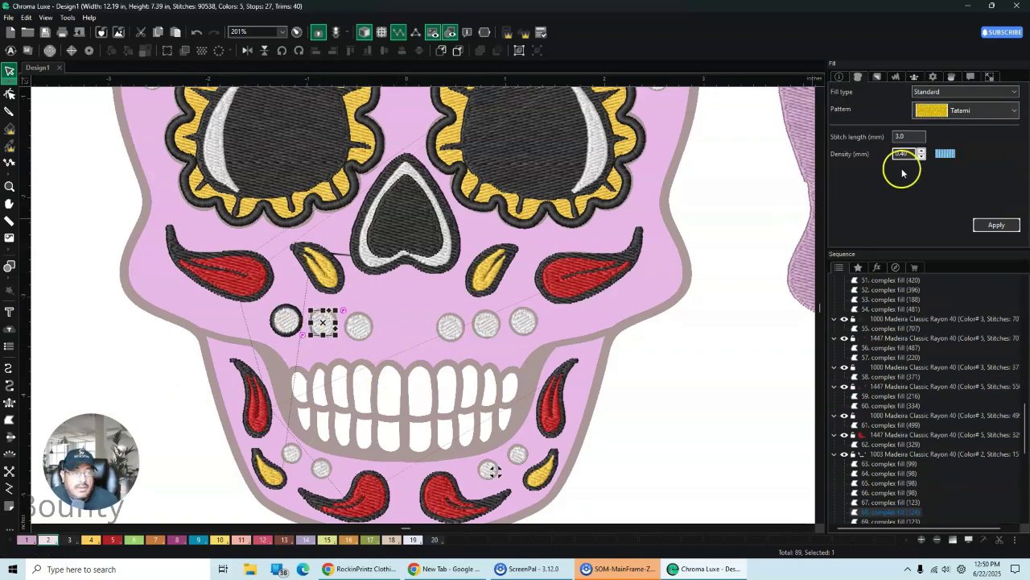
right_click(324, 321)
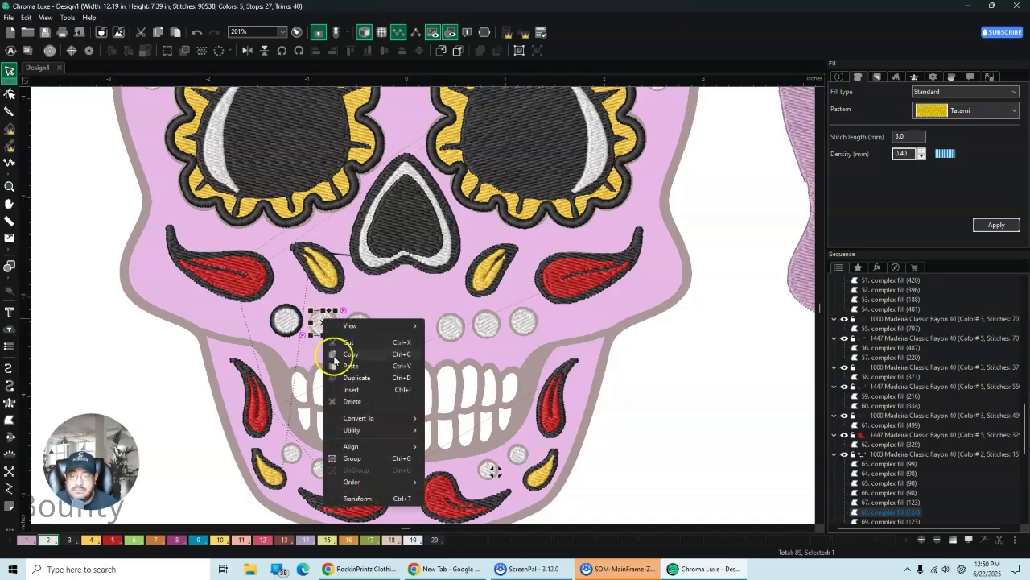
mouse_move(375, 430)
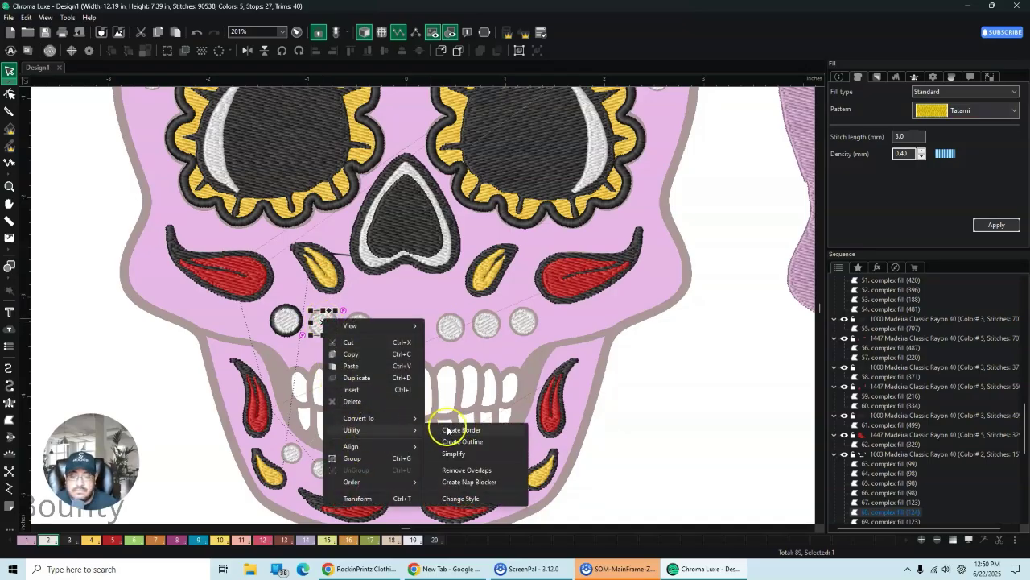
left_click(471, 431)
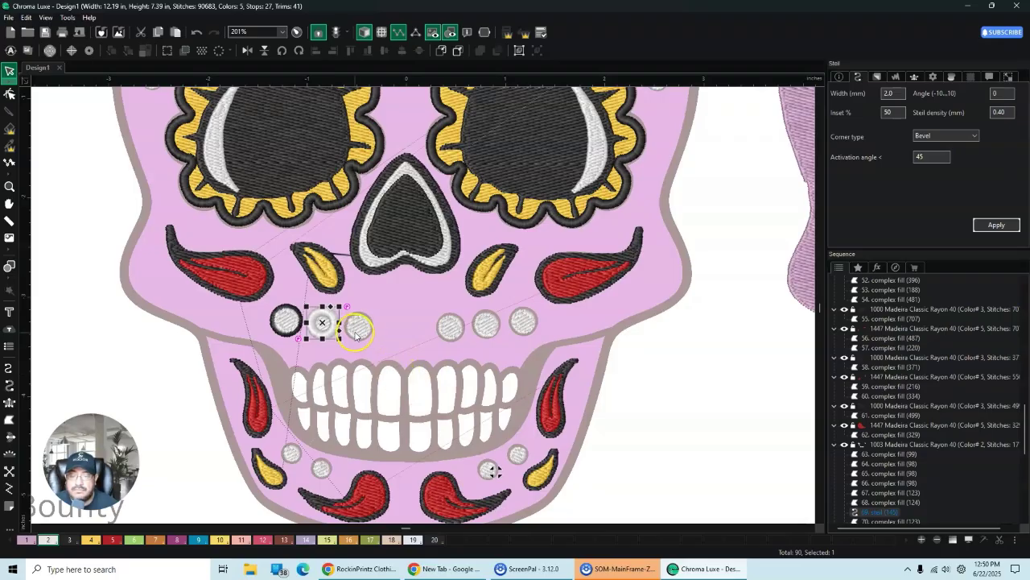
Step: Create a border around the innermost white dot fill in the left-hand row above the teeth
left_click(357, 330)
right_click(356, 326)
mouse_move(408, 427)
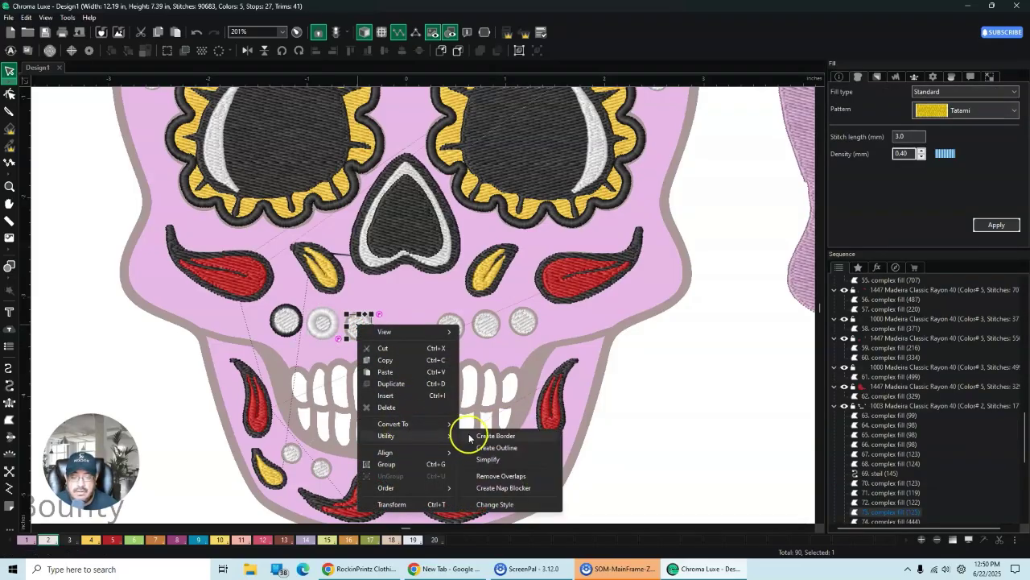
left_click(471, 438)
Step: Create separate borders around the innermost and middle white dot fills in the right-hand row above the teeth
left_click(452, 328)
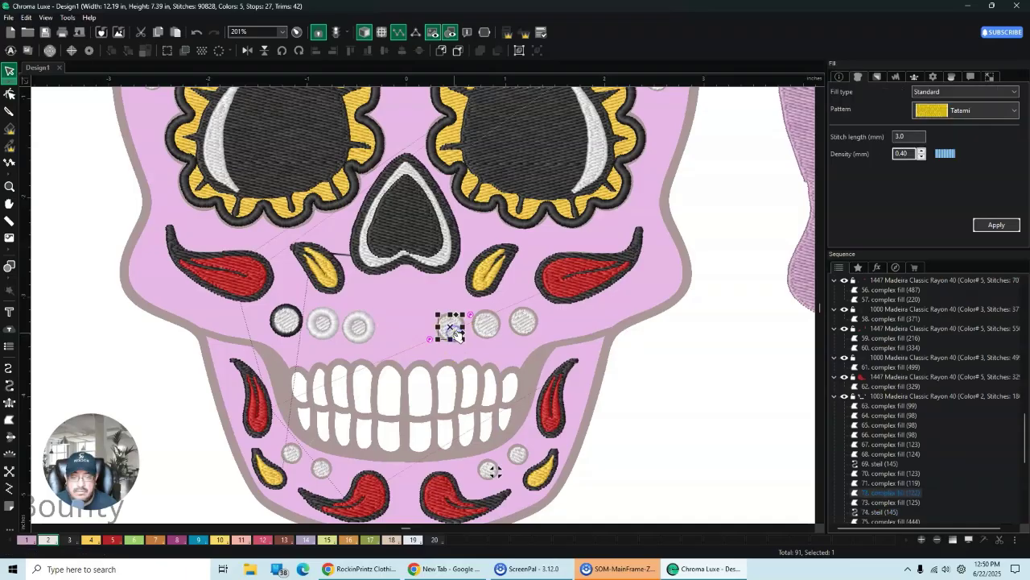
right_click(456, 329)
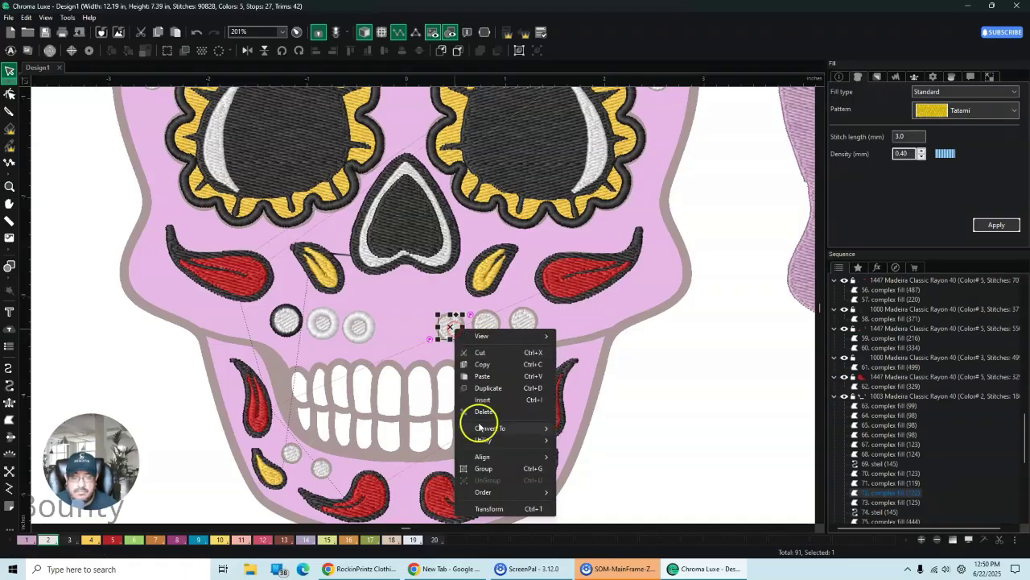
mouse_move(499, 442)
left_click(594, 440)
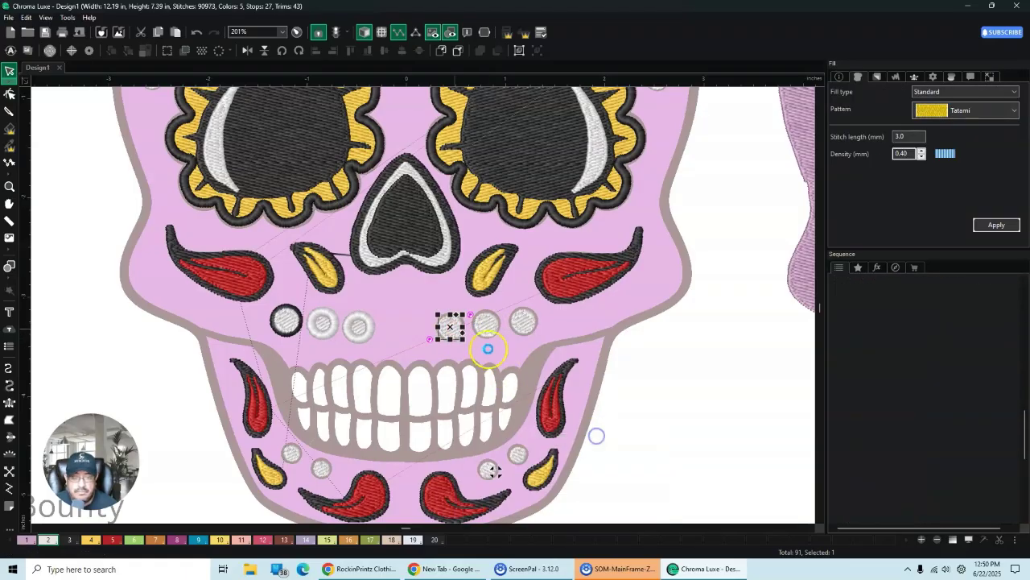
left_click(487, 326)
right_click(493, 332)
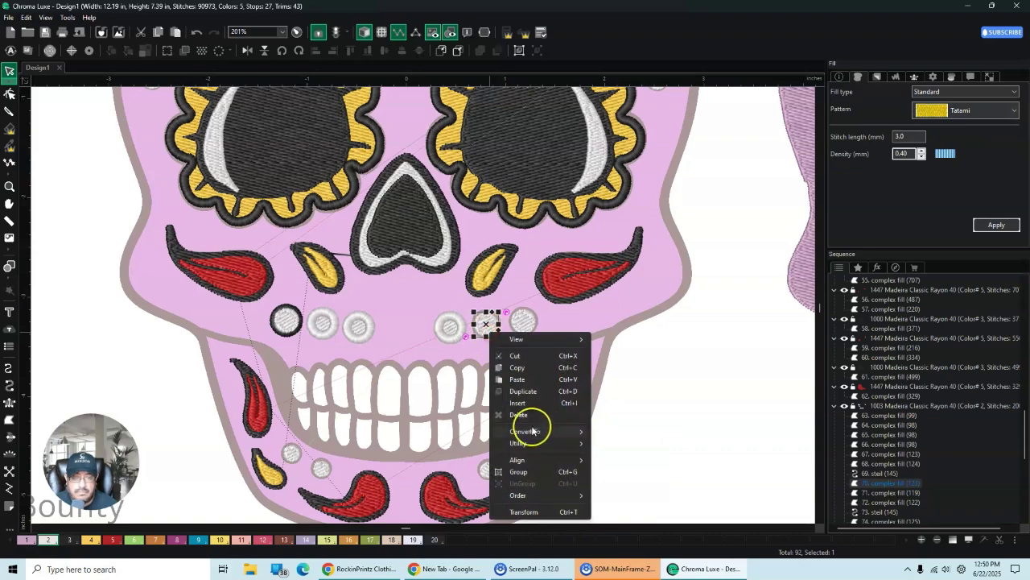
mouse_move(525, 443)
left_click(627, 443)
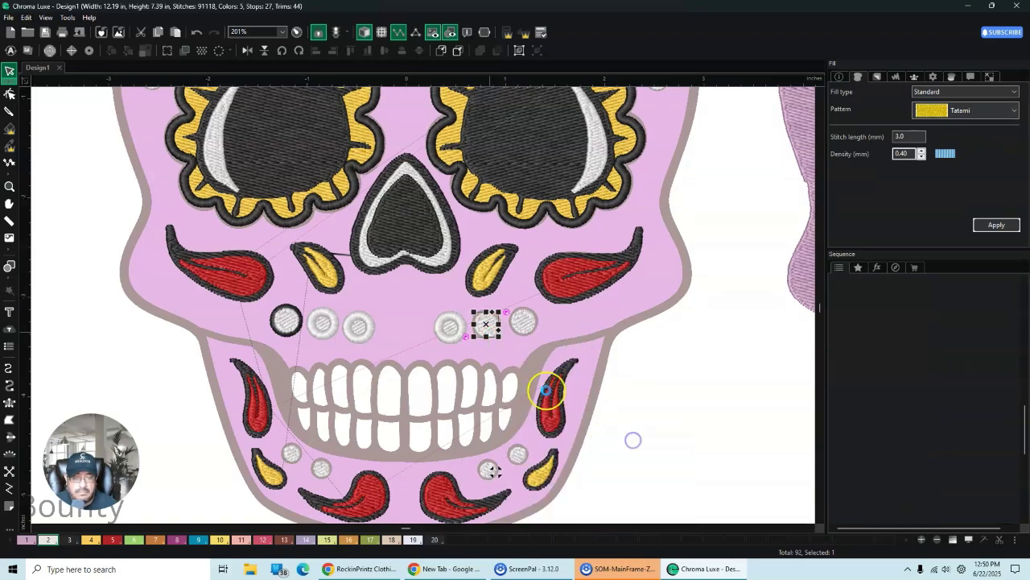
Step: Create a border around the outermost white dot fill in the right-hand row above the teeth
left_click(524, 324)
right_click(528, 325)
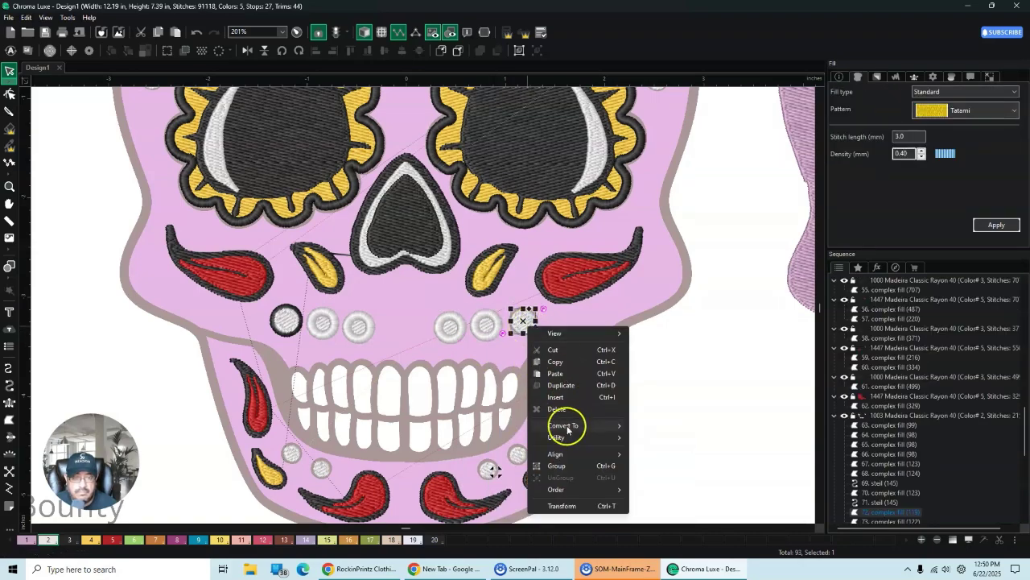
mouse_move(606, 441)
left_click(671, 437)
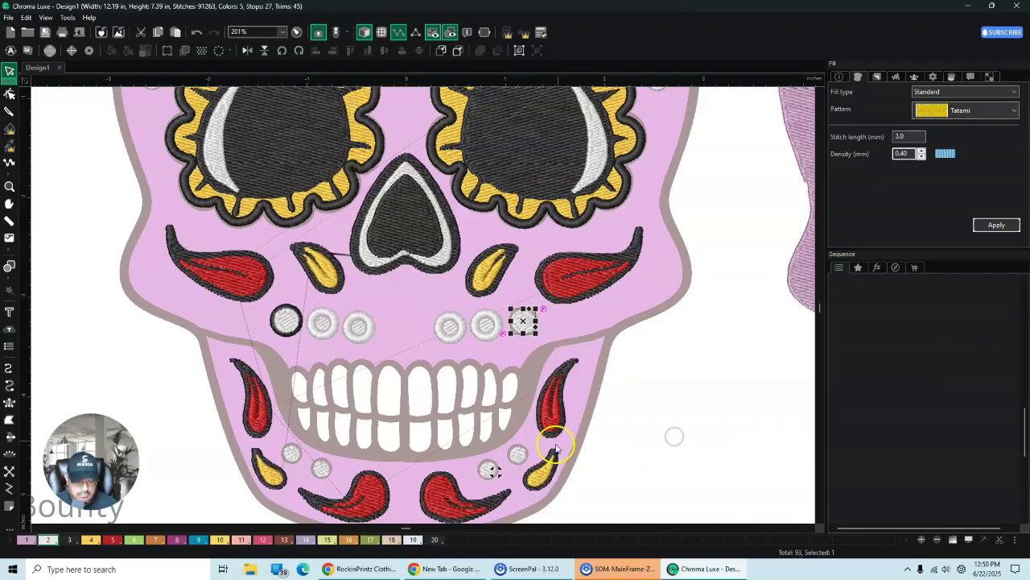
left_click(523, 322)
Step: Create separate borders around the two white dot fills on the left-hand side of the jaw
left_click(291, 453)
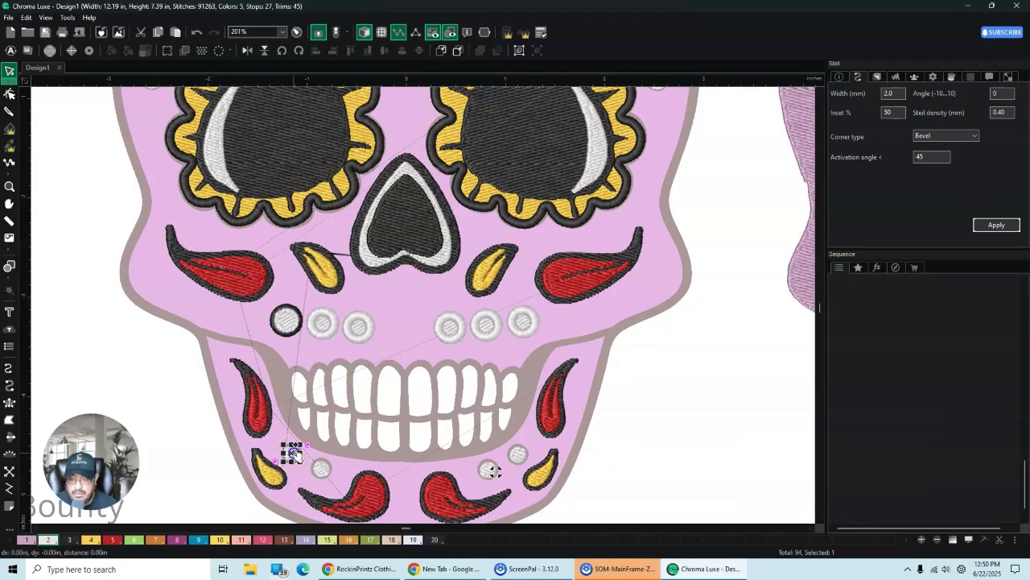
right_click(290, 454)
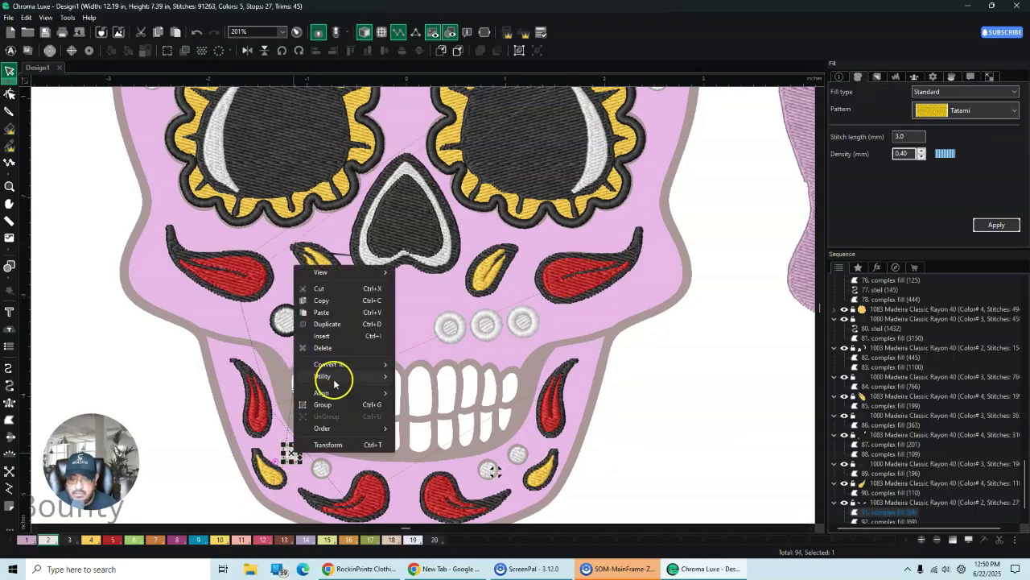
mouse_move(338, 376)
left_click(434, 376)
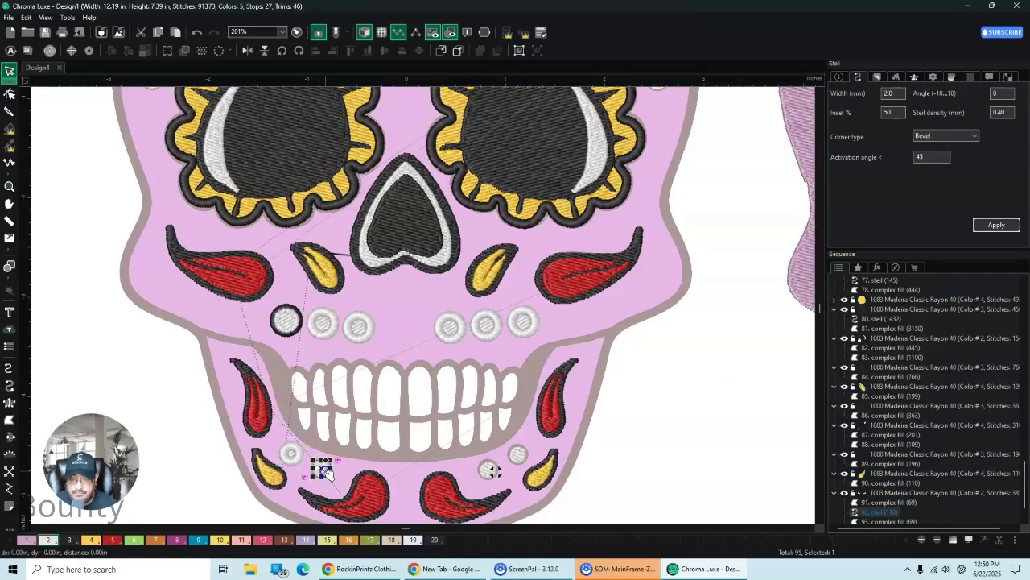
right_click(322, 469)
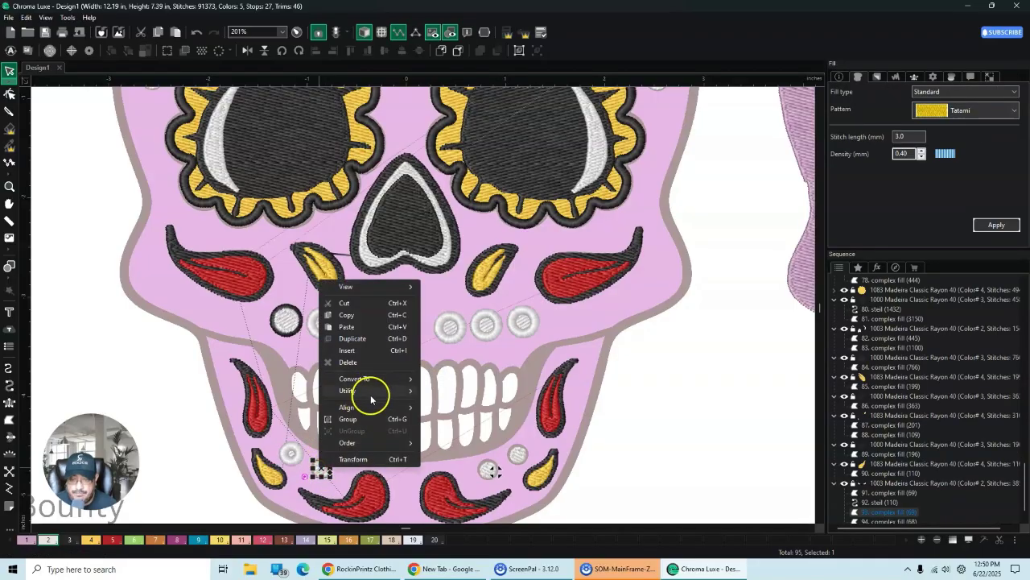
mouse_move(414, 390)
left_click(469, 392)
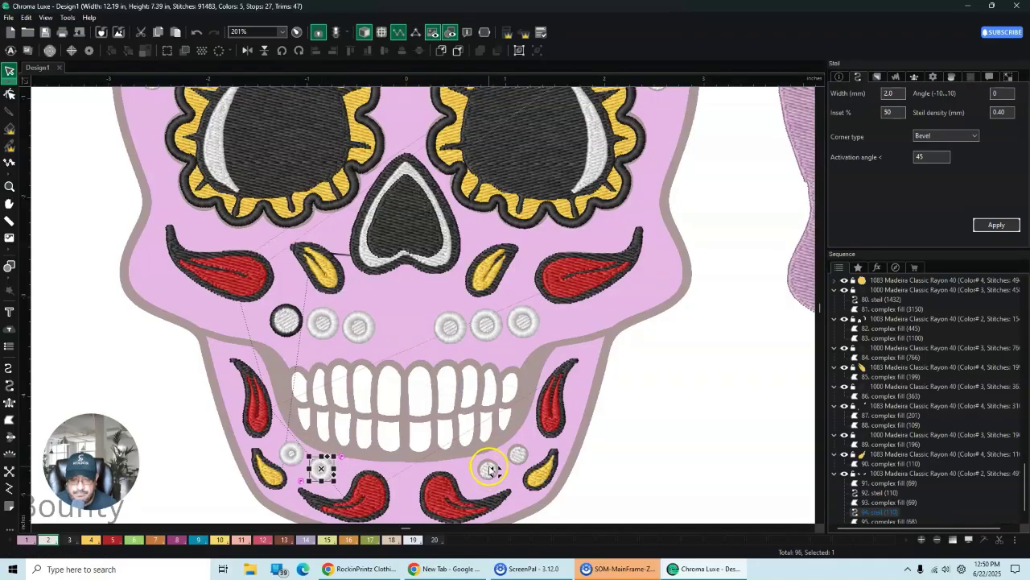
Step: Create separate borders around the two white dot fills on the right-hand side of the jaw
left_click(490, 469)
right_click(489, 470)
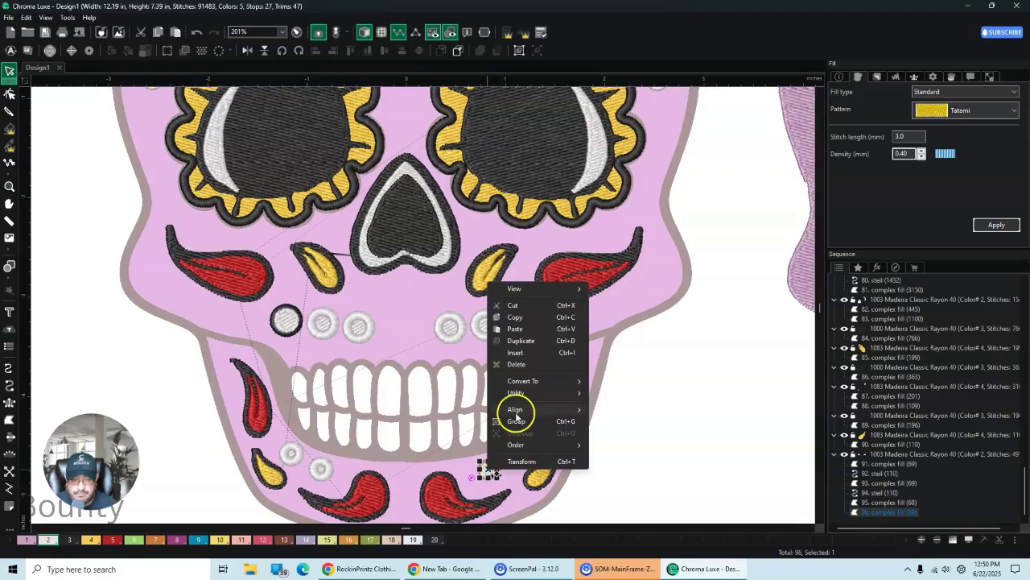
mouse_move(524, 392)
left_click(617, 395)
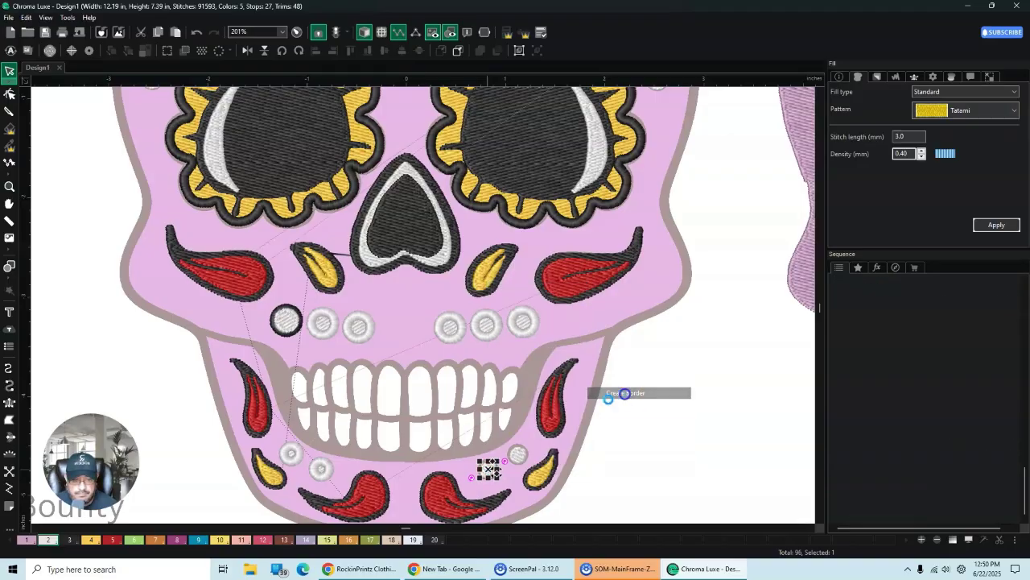
left_click(519, 455)
right_click(523, 455)
mouse_move(568, 379)
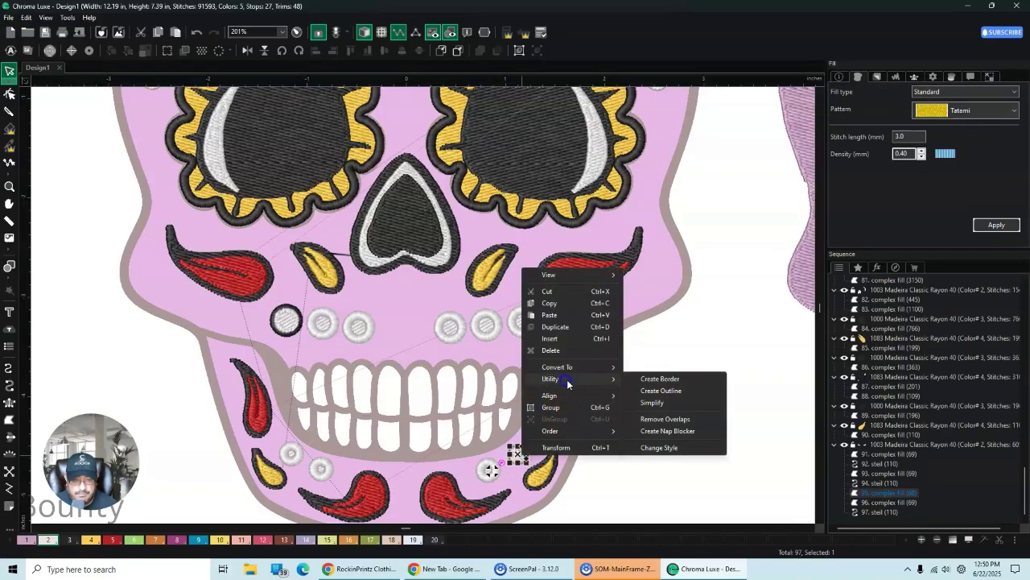
left_click(658, 379)
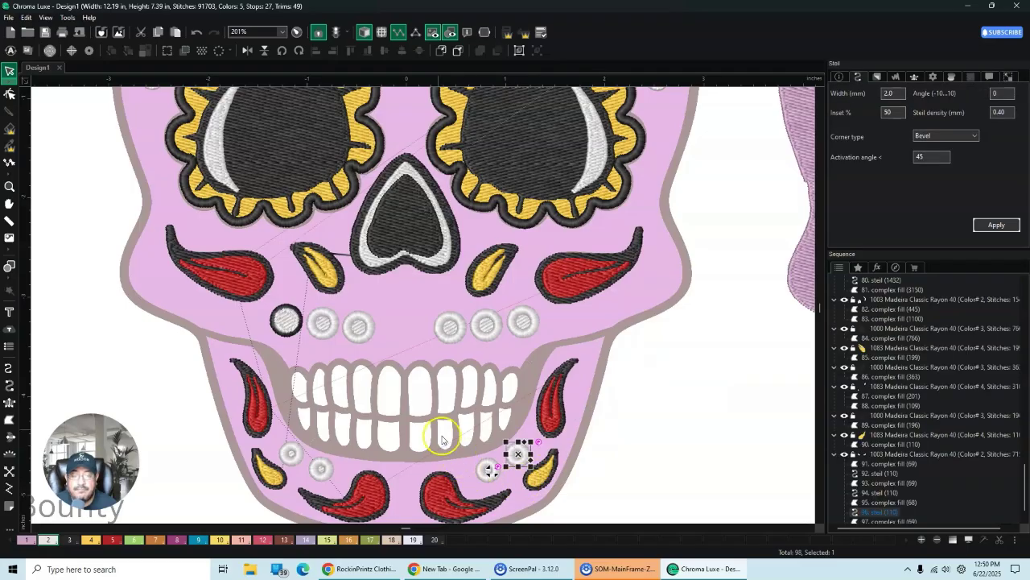
Step: Set the thread color of all nine white steil dot borders above the teeth and on the jaw to 3 and apply it
left_click(325, 322)
left_click(358, 326, "ctrl")
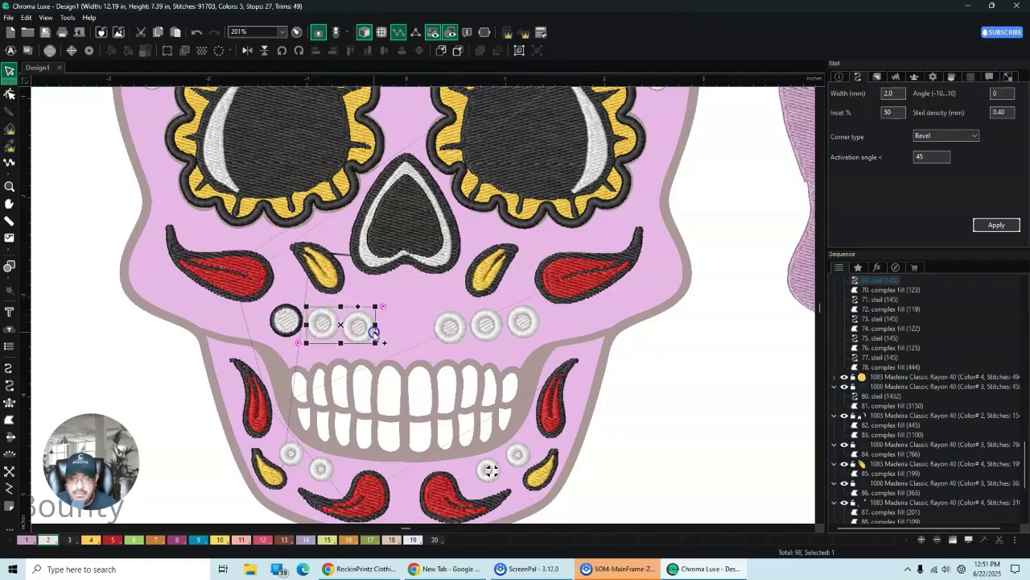
left_click(454, 343, "ctrl")
left_click(492, 340, "ctrl")
left_click(531, 332, "ctrl")
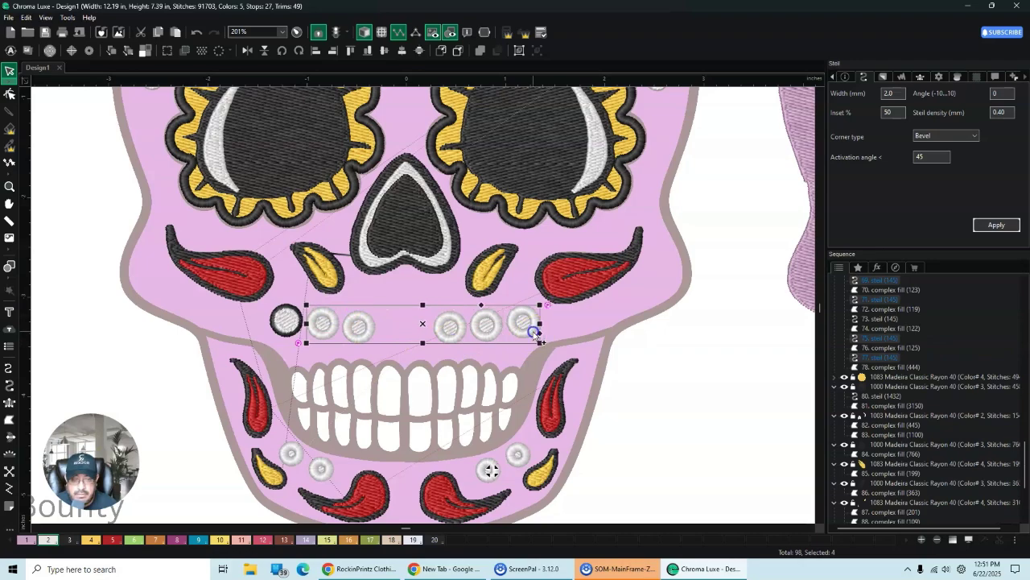
left_click(303, 458, "ctrl")
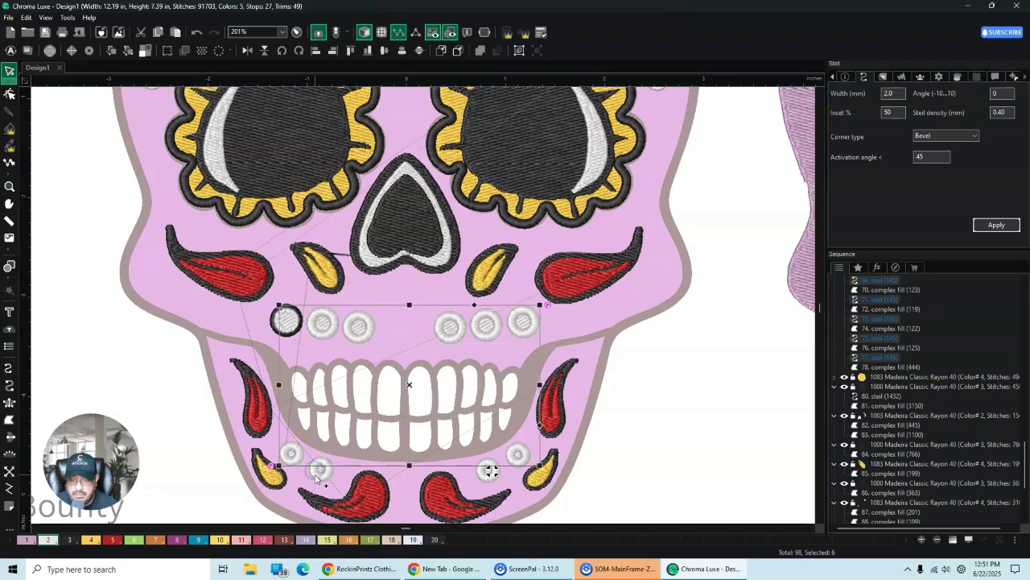
left_click(486, 478, "ctrl")
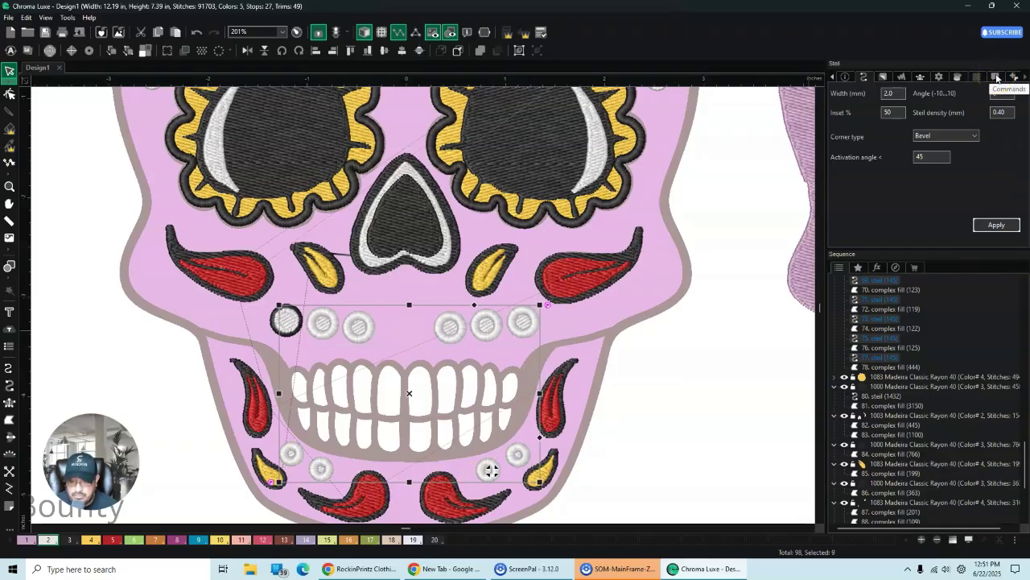
left_click(997, 77)
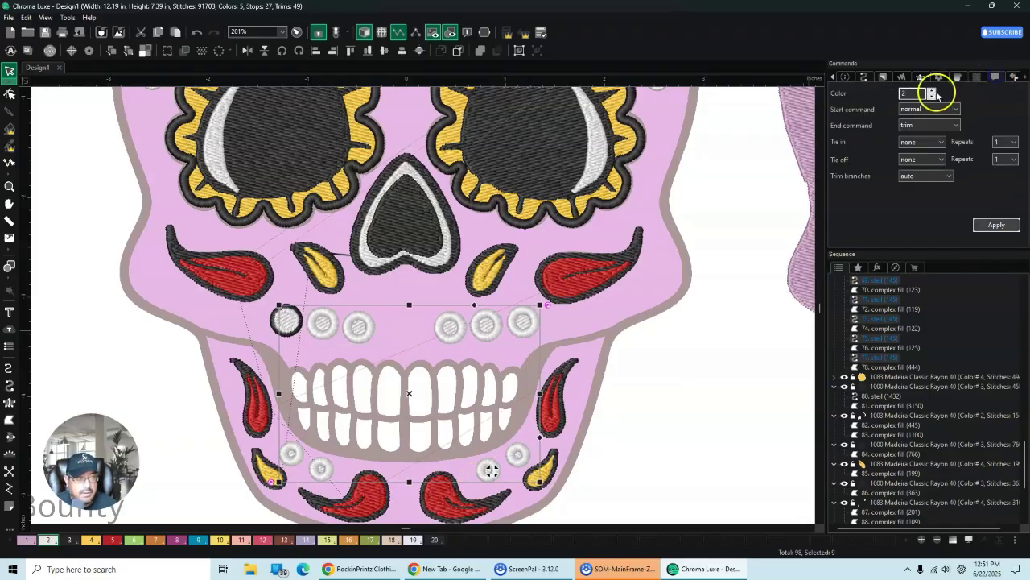
left_click(993, 225)
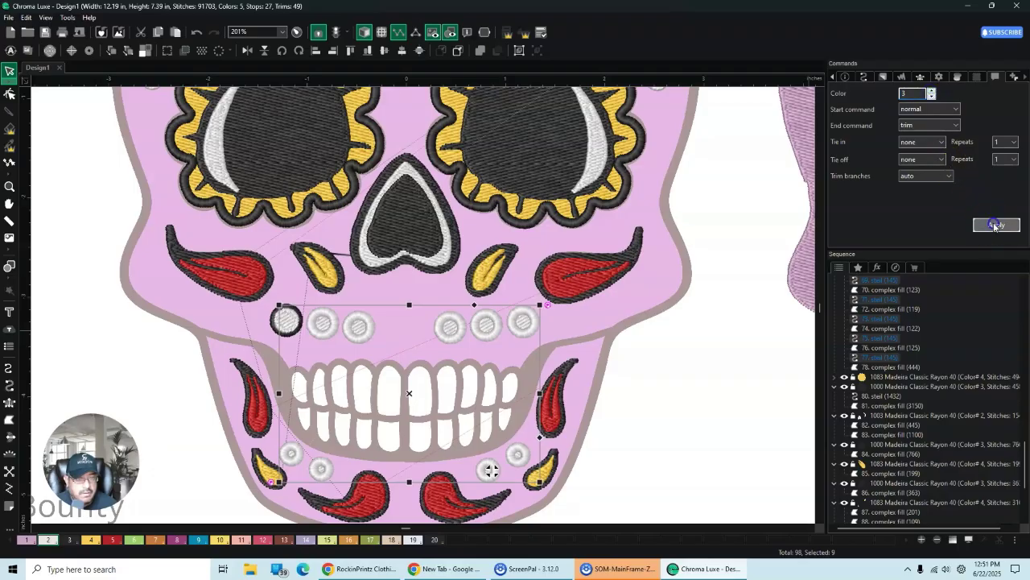
Step: Reorder the nine black dot borders to the very start of the stitch sequence, behind the white fills, and clear the selection
right_click(367, 331)
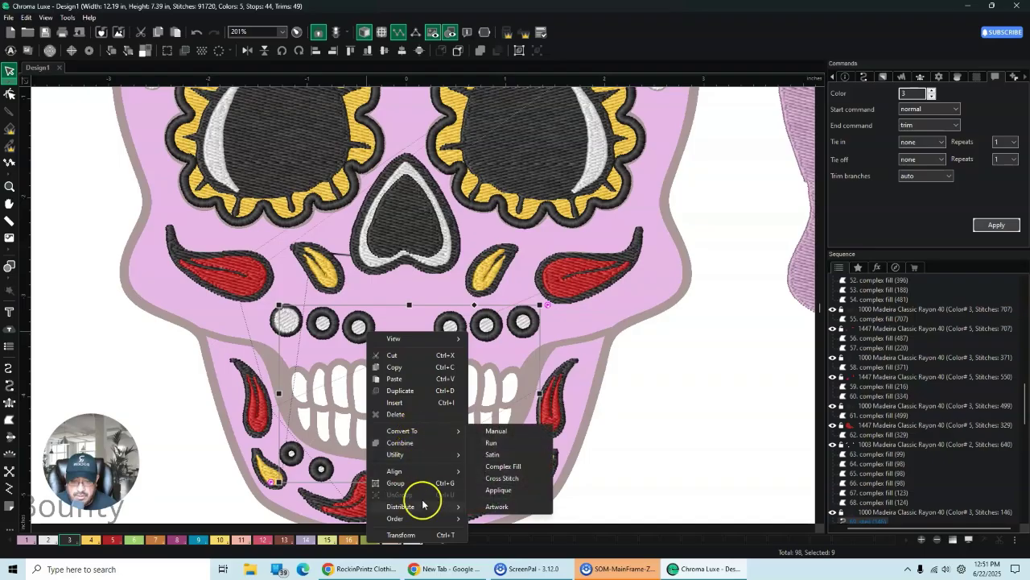
mouse_move(426, 523)
left_click(507, 521)
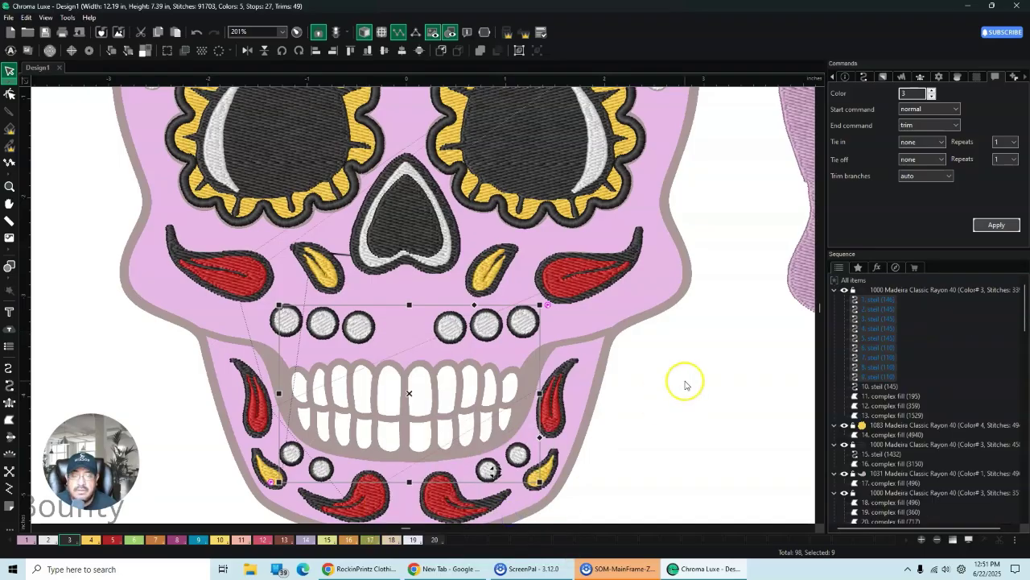
left_click(685, 382)
scroll(682, 381, "down", 1)
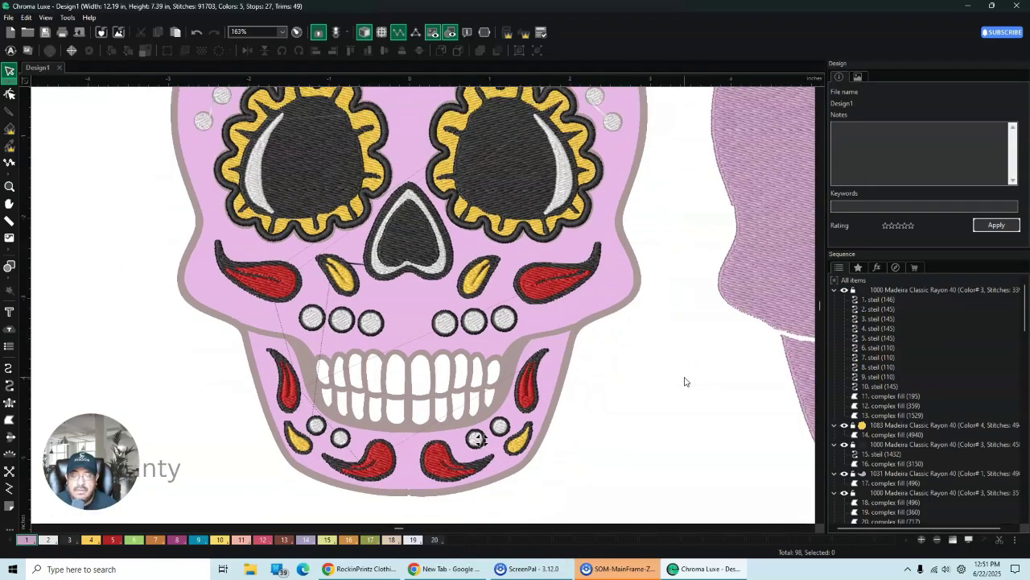
scroll(682, 381, "down", 2)
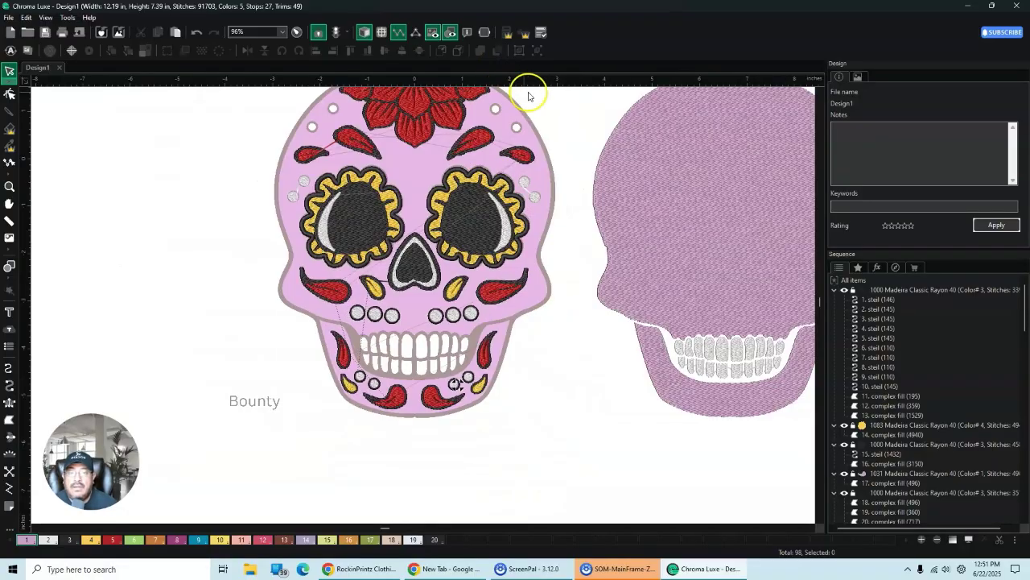
scroll(530, 107, "up", 1)
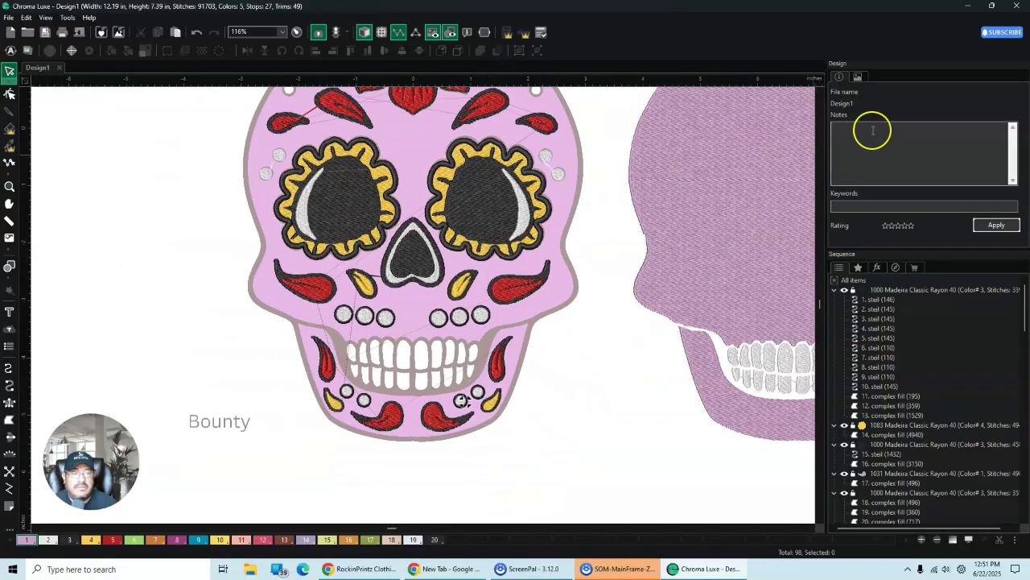
left_click(822, 98)
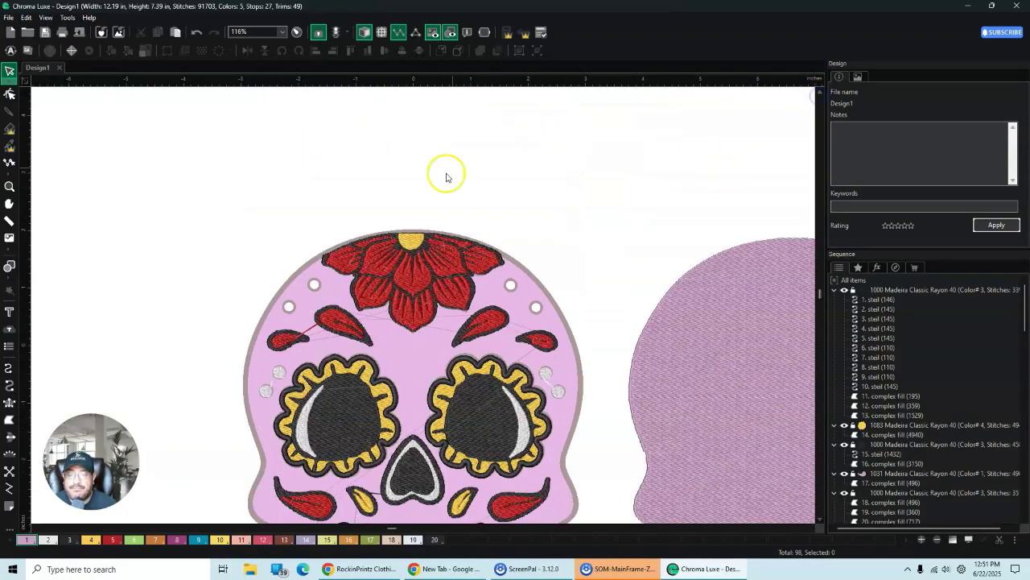
scroll(406, 359, "up", 2)
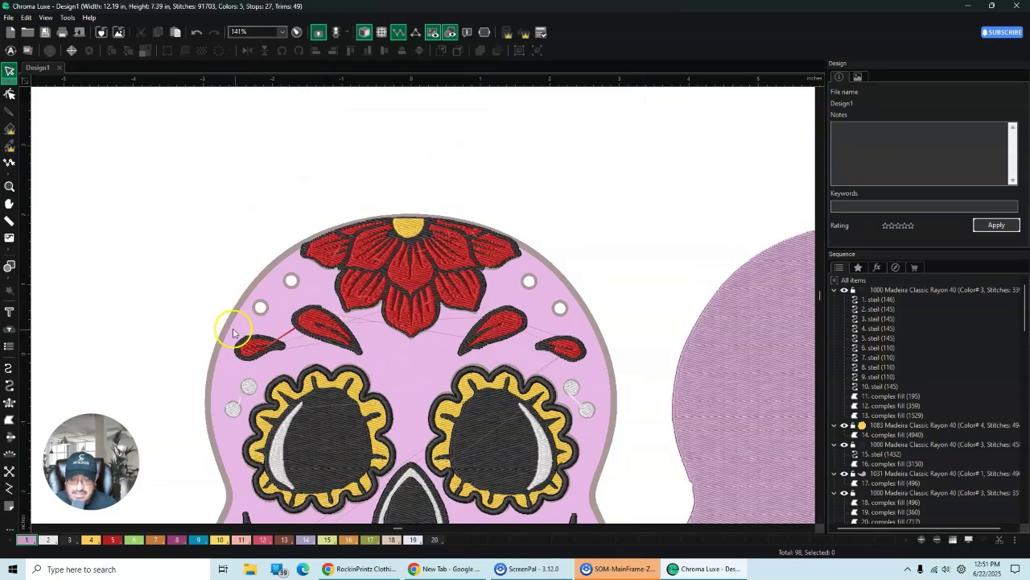
left_click(233, 408)
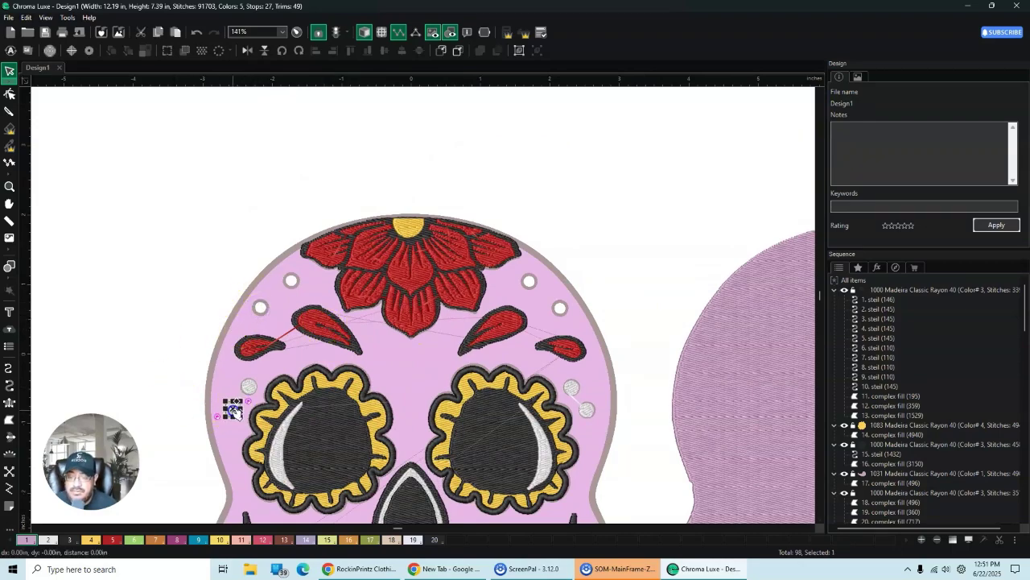
left_click(571, 390, "shift")
left_click(591, 408, "shift")
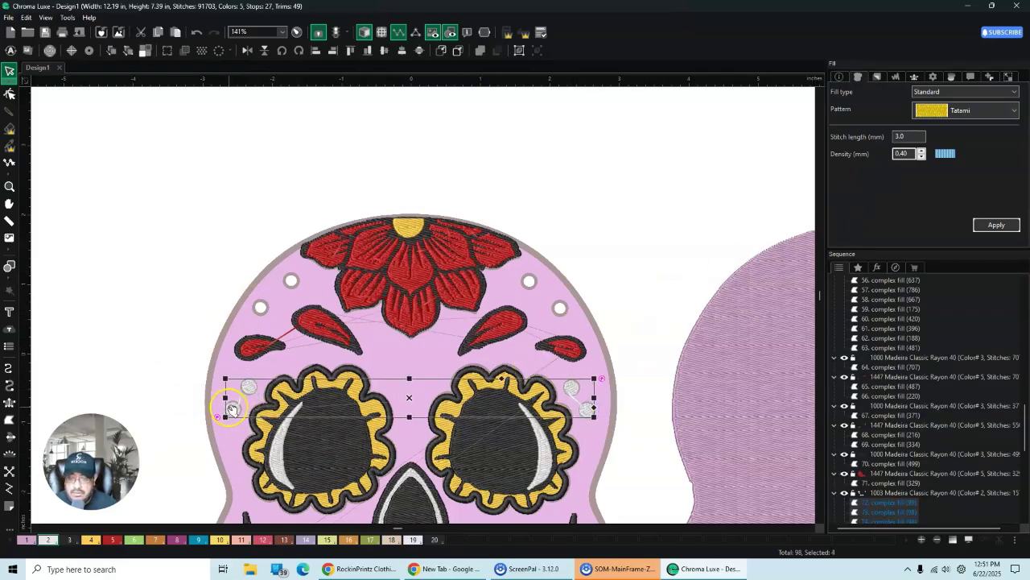
right_click(231, 409)
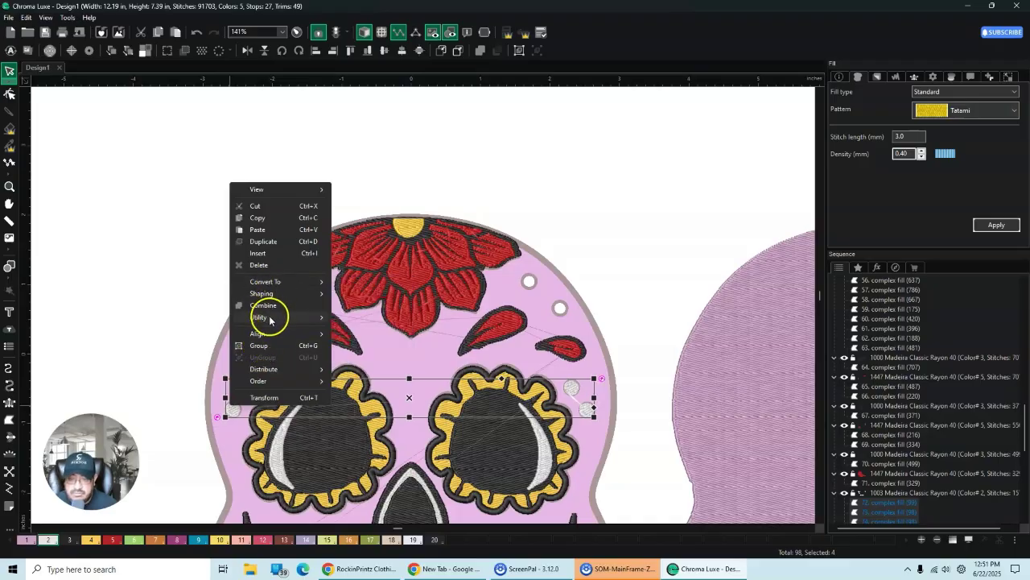
left_click(206, 444)
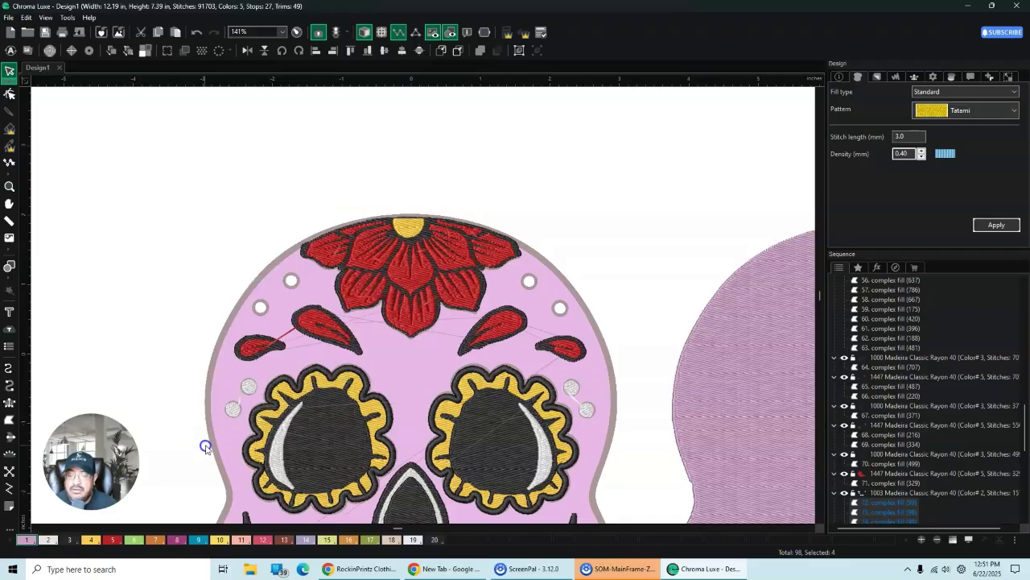
Step: Create separate borders around the two white dot fills beside the left-hand eye
right_click(231, 411)
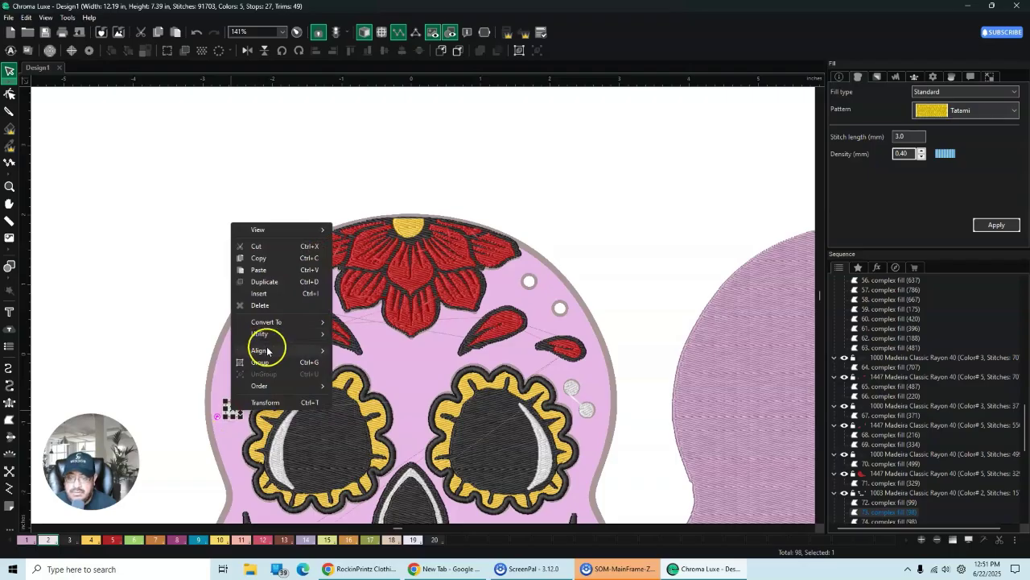
mouse_move(276, 337)
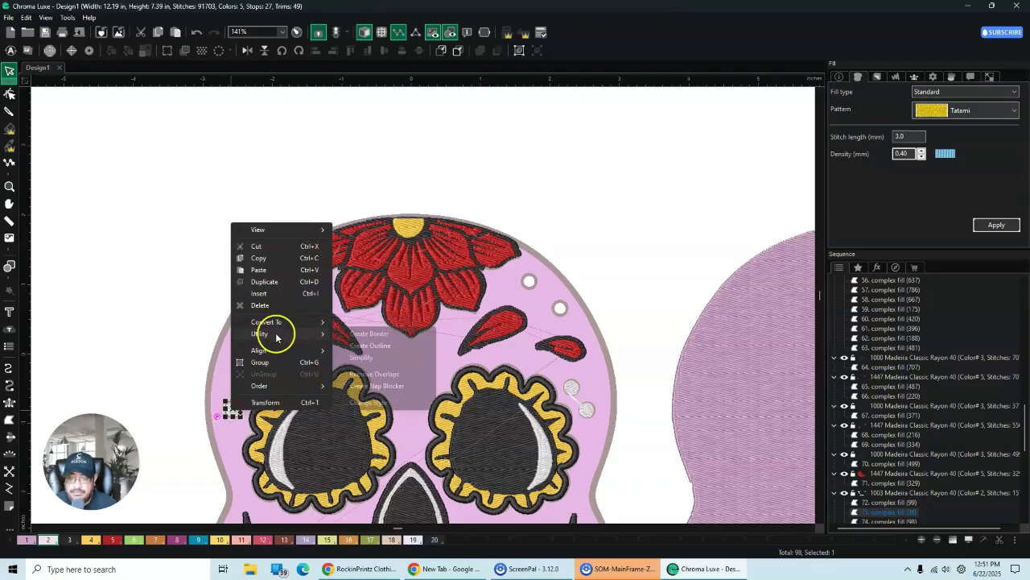
left_click(366, 333)
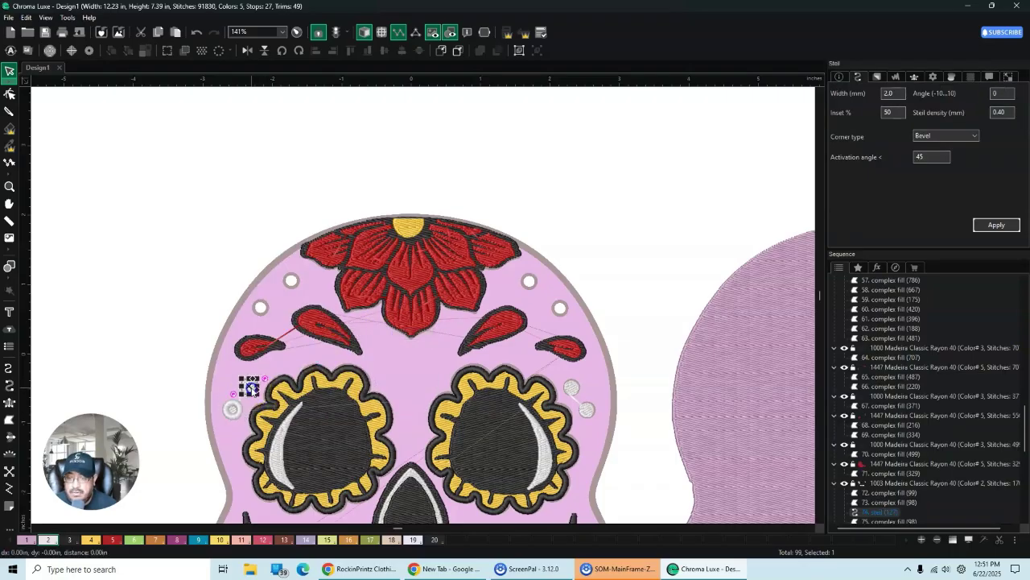
right_click(250, 386)
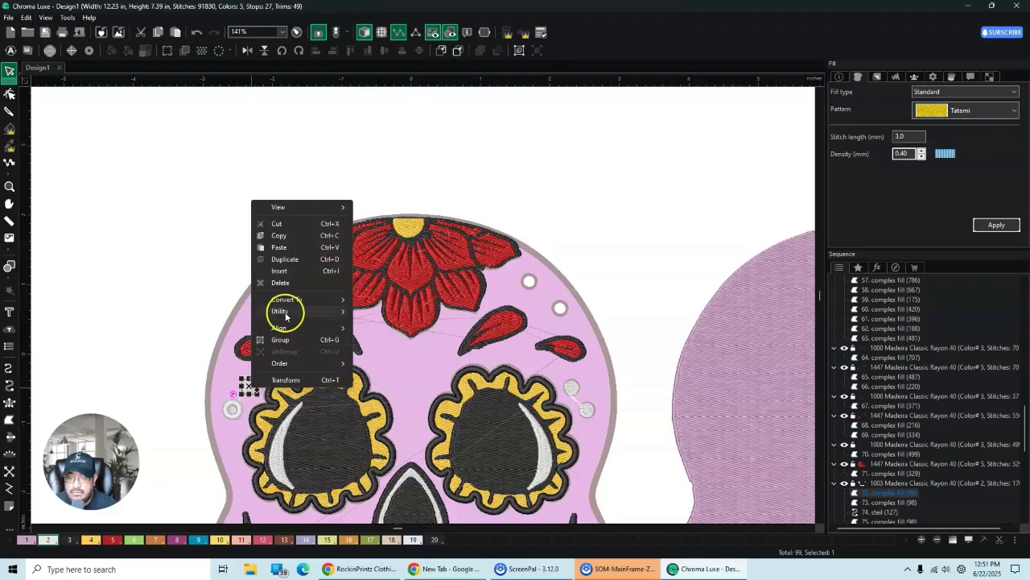
mouse_move(286, 312)
left_click(381, 312)
Step: Create a border around the upper white dot fill beside the right-hand eye
left_click(572, 389)
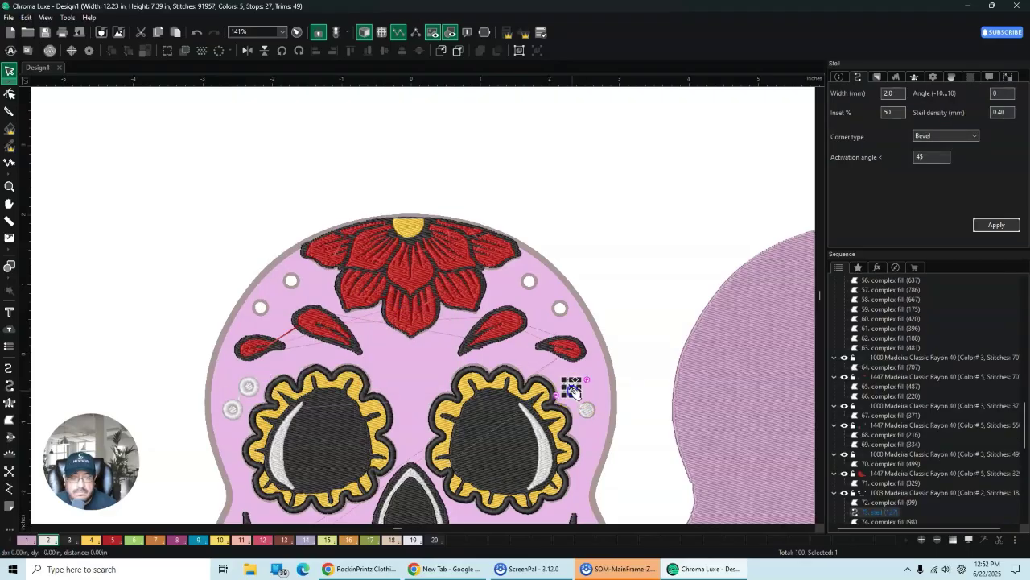
right_click(572, 389)
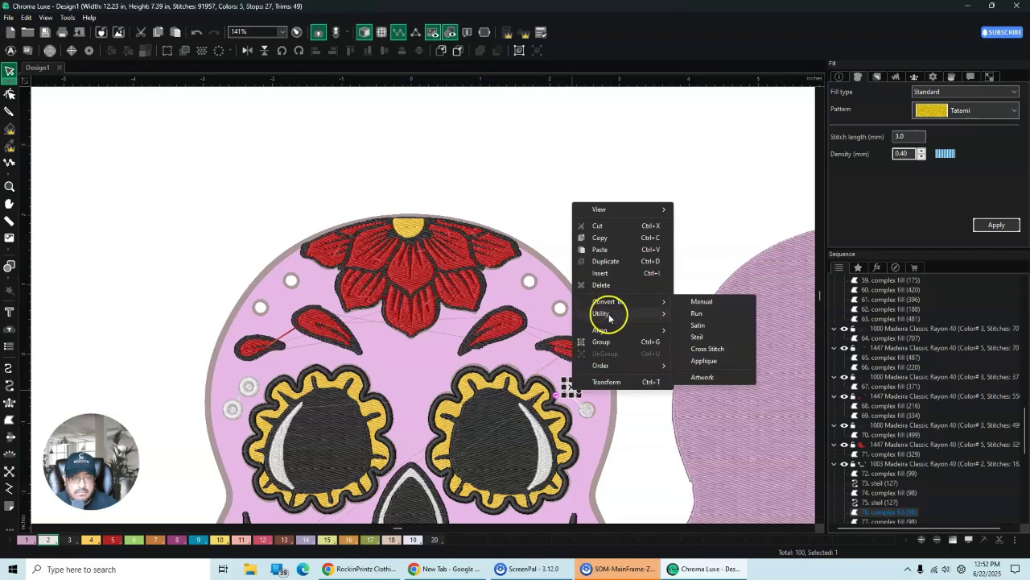
mouse_move(615, 316)
left_click(690, 320)
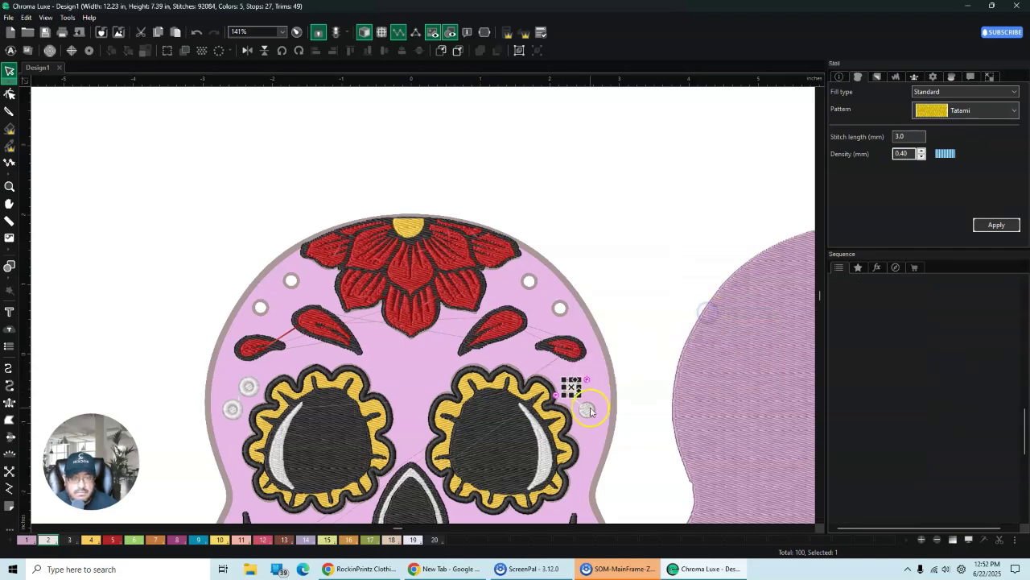
Step: Duplicate the lower white dot fill beside the right-hand eye twice and place the copies over the two left-hand forehead dots
right_click(588, 409)
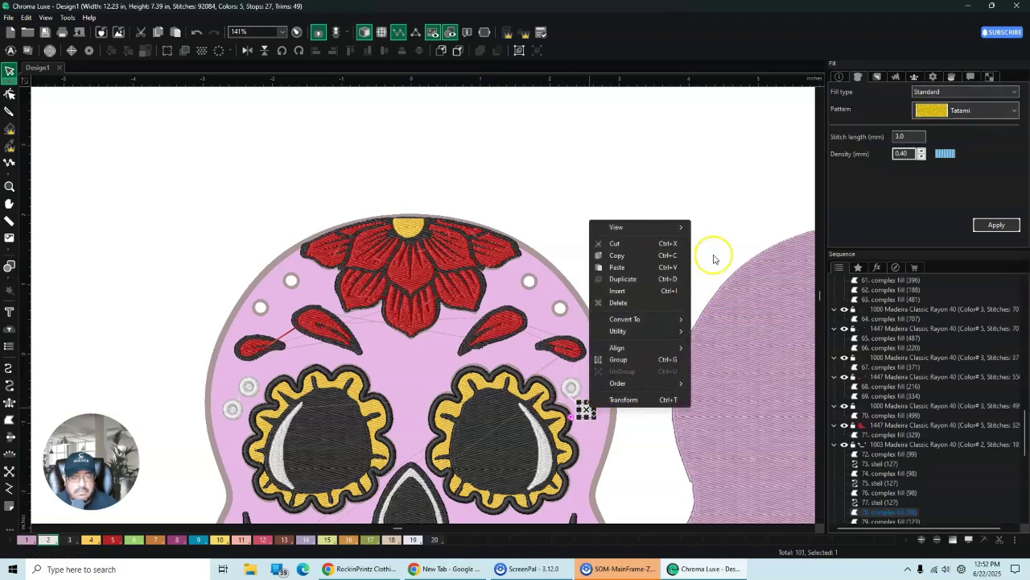
left_click(713, 258)
left_click(590, 411)
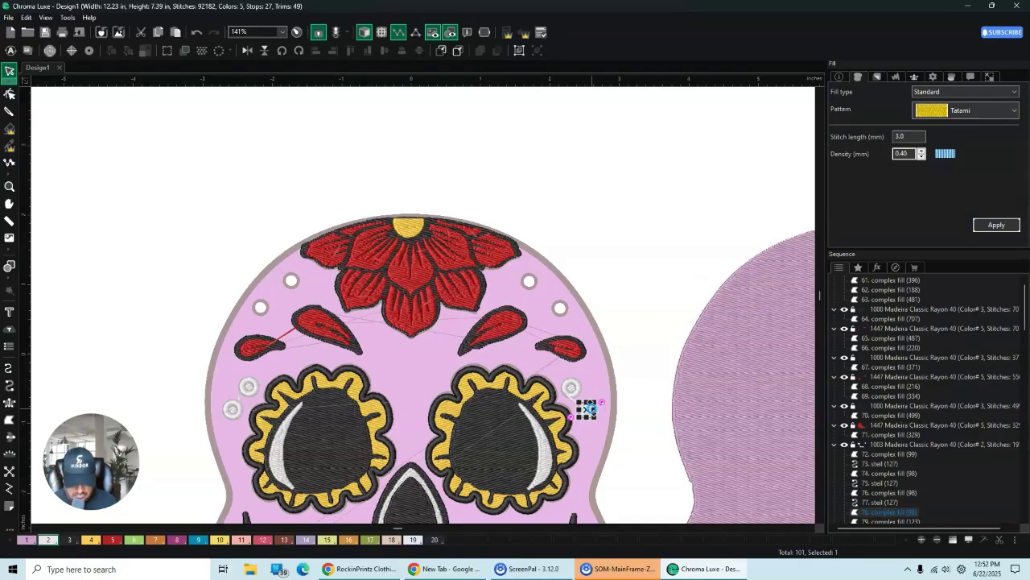
key("ctrl+v")
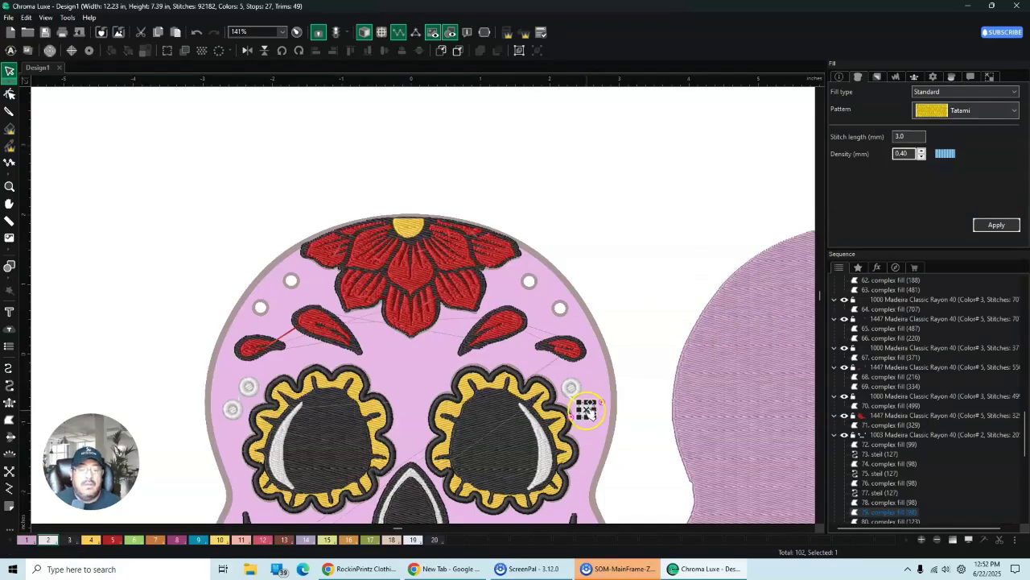
left_click_drag(586, 411, 261, 307)
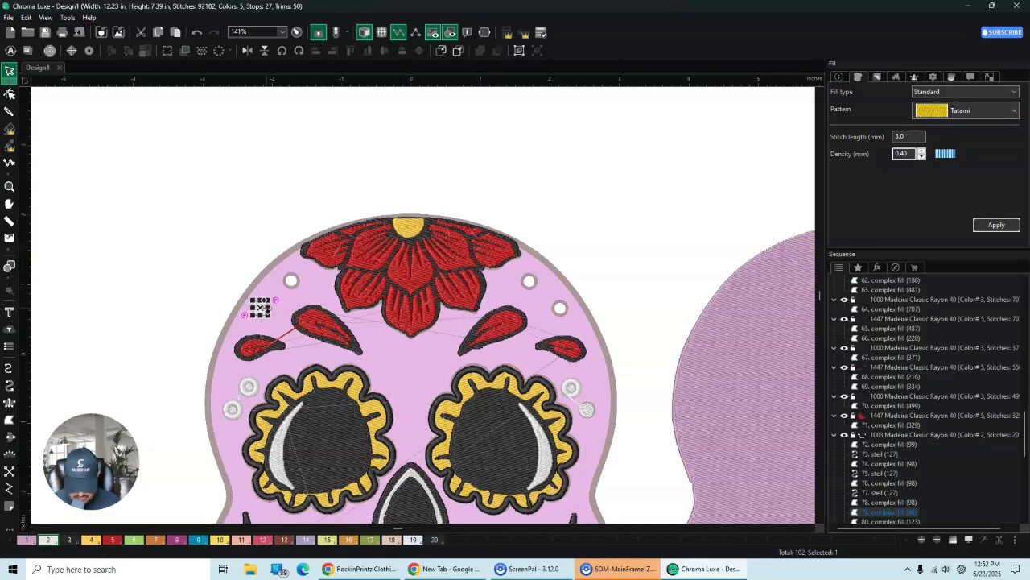
key("ctrl+v")
left_click(272, 313)
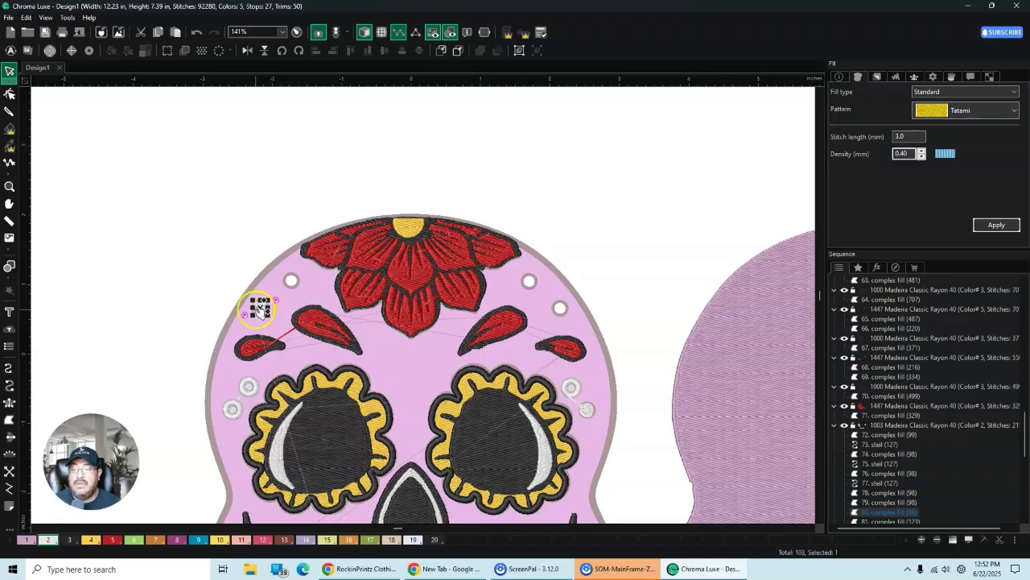
left_click_drag(261, 308, 291, 282)
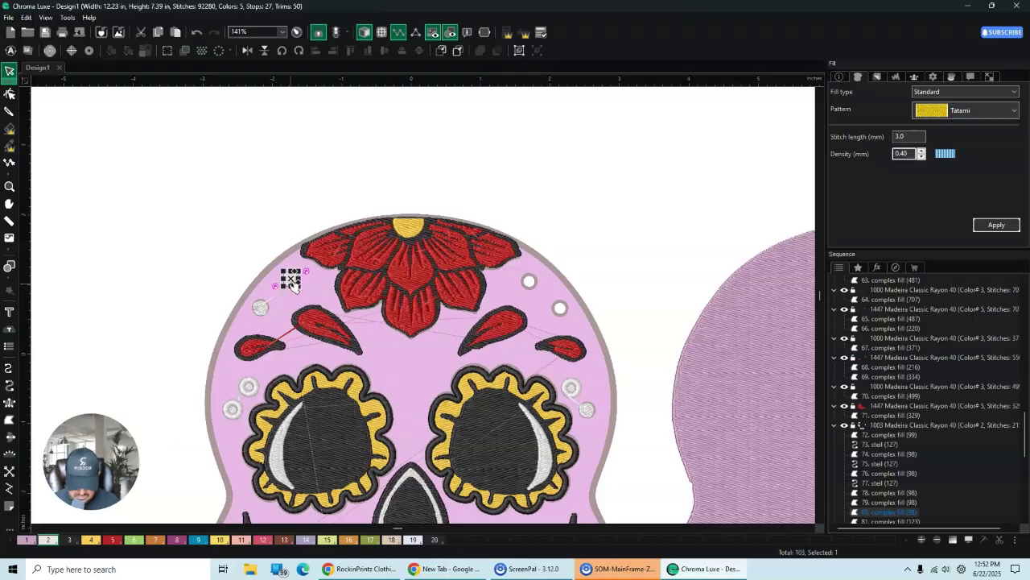
Step: Duplicate the upper left-hand forehead dot fill and place copies over the two right-hand forehead dots
left_click(290, 281)
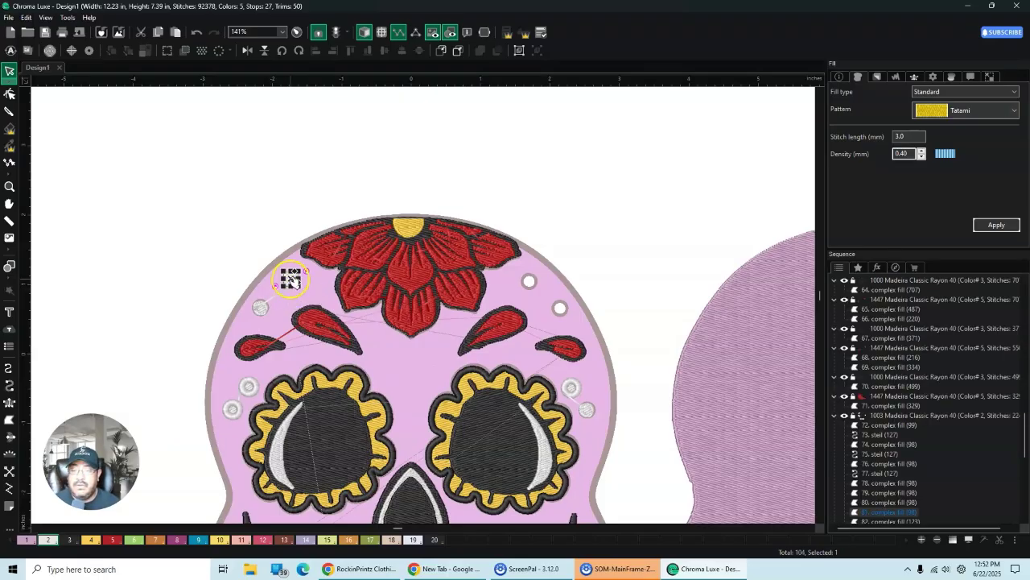
left_click_drag(293, 279, 526, 283)
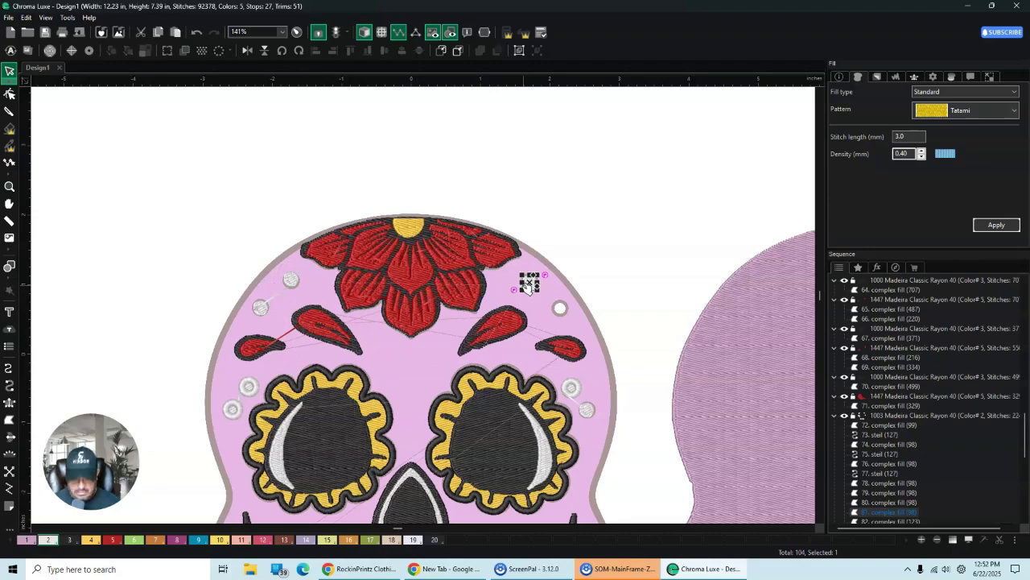
key("ctrl+d")
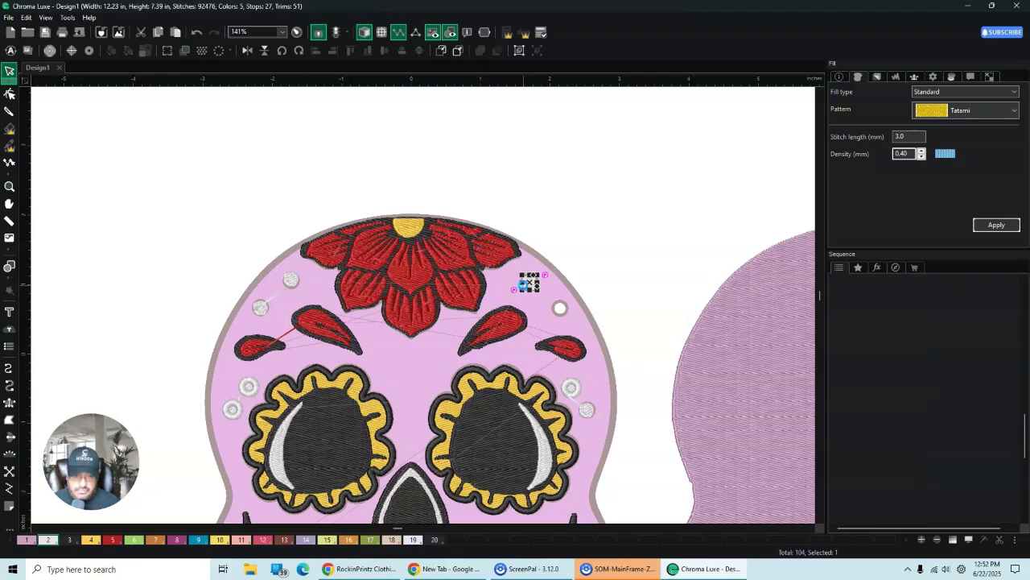
left_click_drag(531, 283, 560, 309)
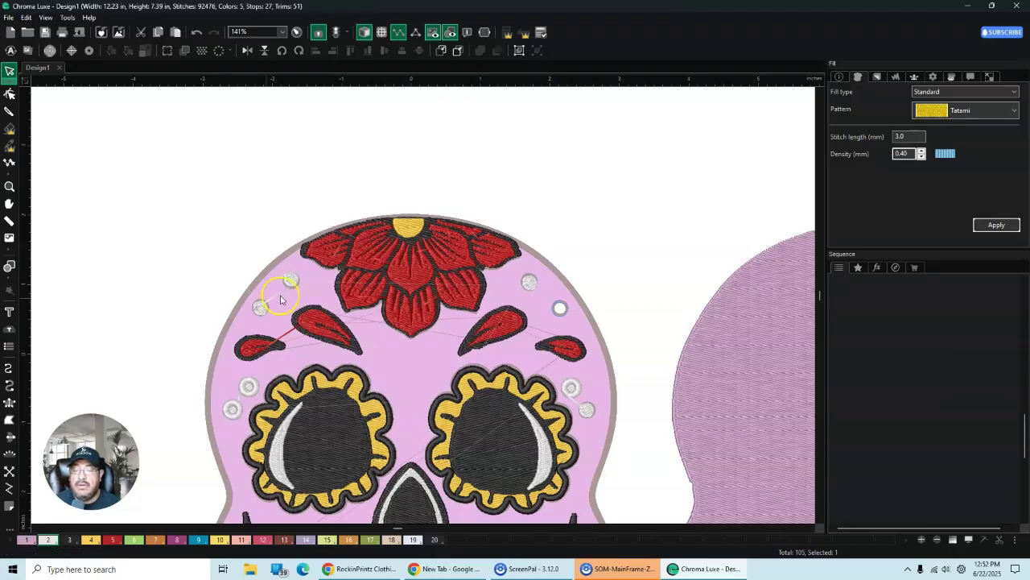
Step: Nudge the upper forehead dot fills on both sides into line with the dots in the artwork
left_click(292, 279)
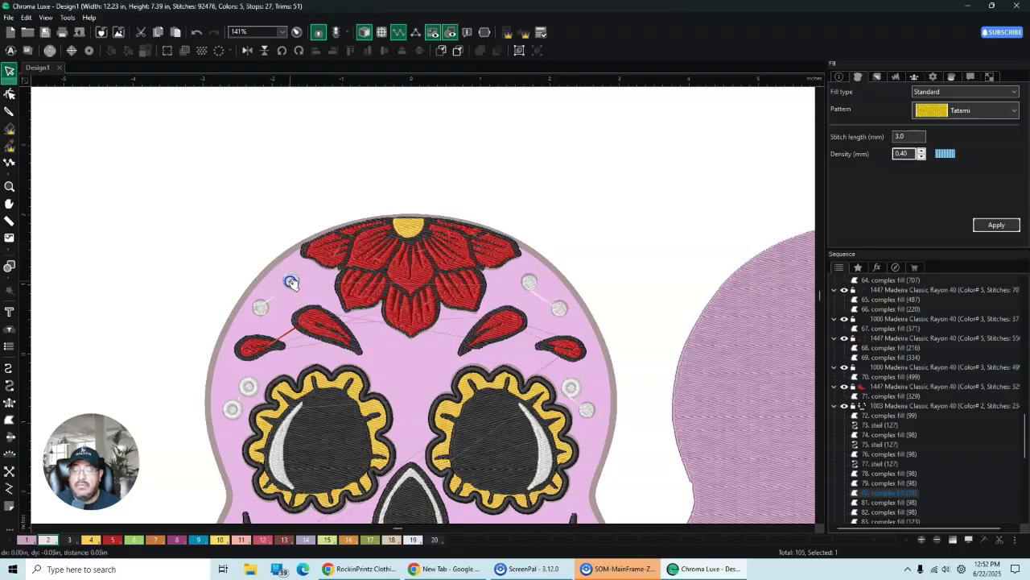
left_click(529, 283)
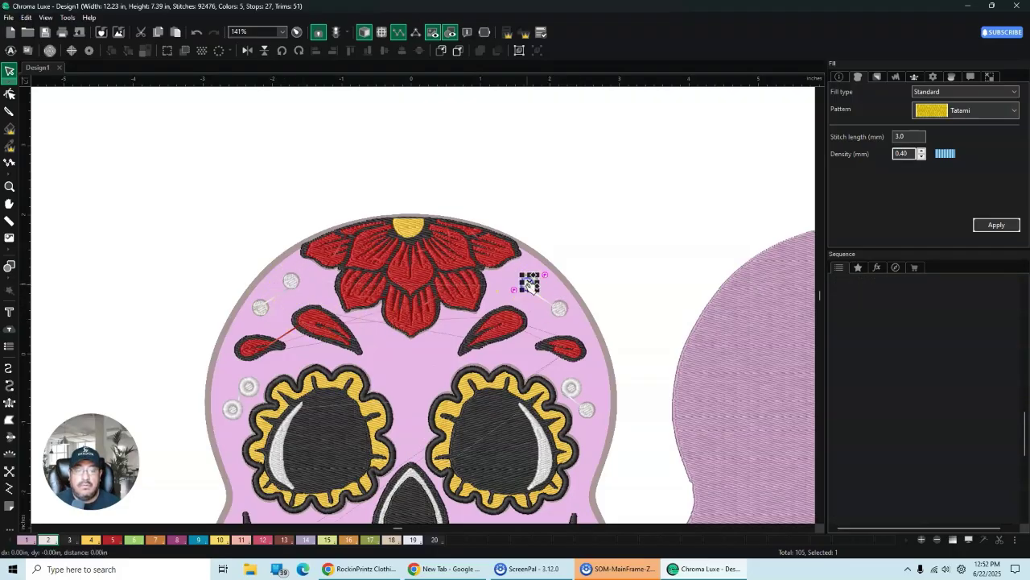
left_click_drag(529, 284, 529, 282)
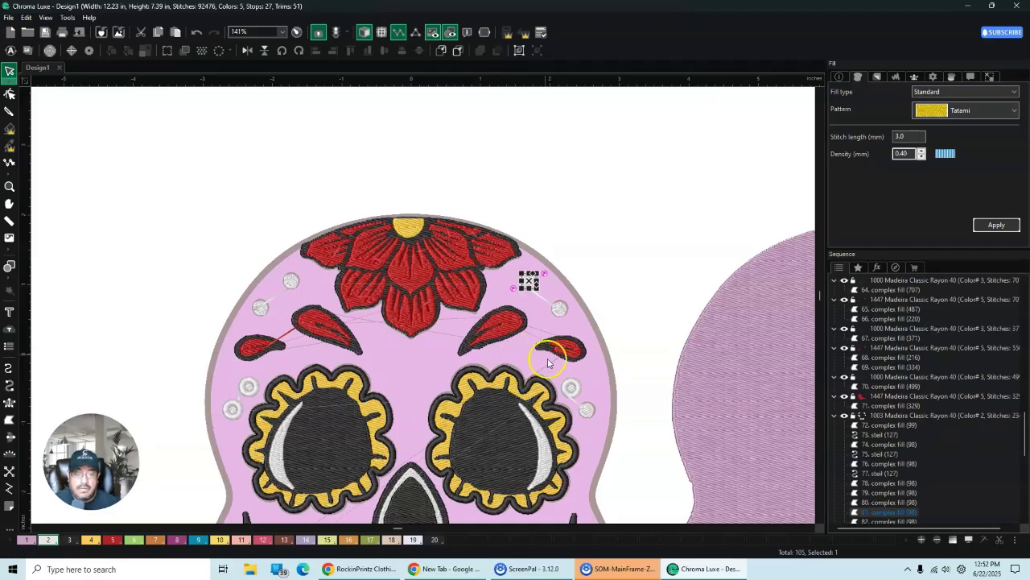
Step: Create a border around the lower white dot fill beside the right-hand eye
left_click(587, 412)
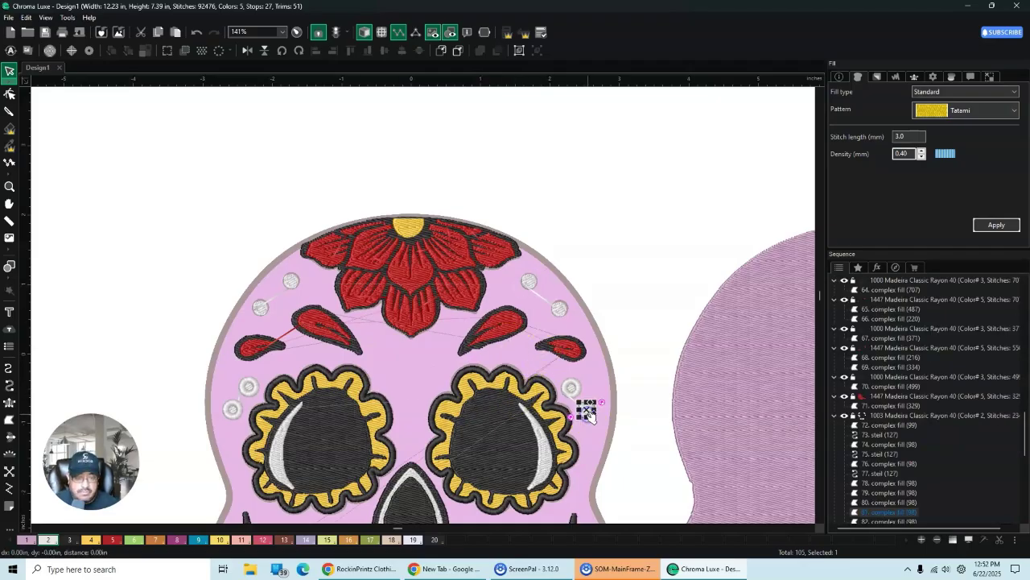
right_click(586, 412)
mouse_move(630, 342)
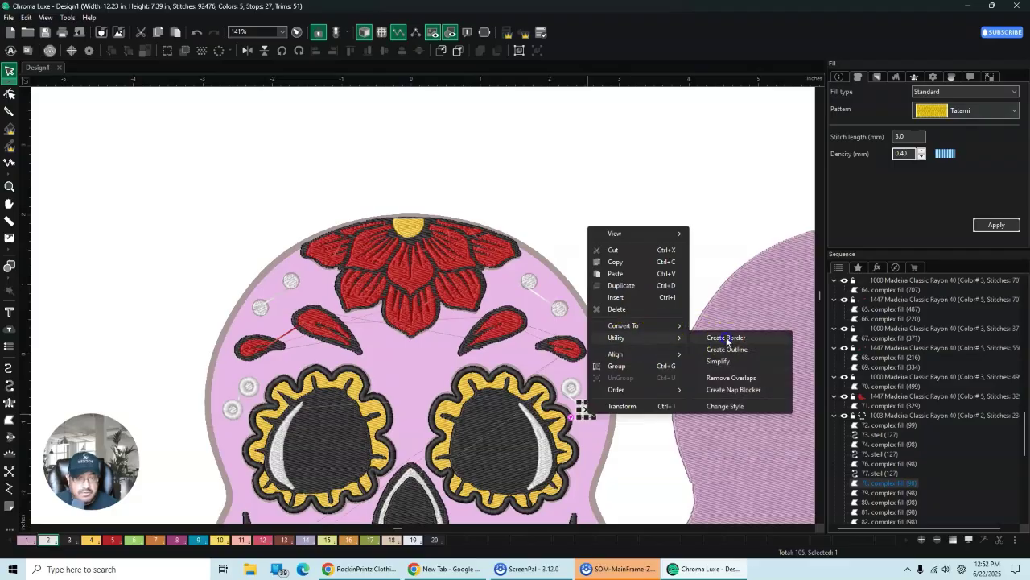
left_click(724, 337)
Step: Create separate borders around the two white dot fills on the left-hand side of the forehead
left_click(262, 308)
right_click(263, 308)
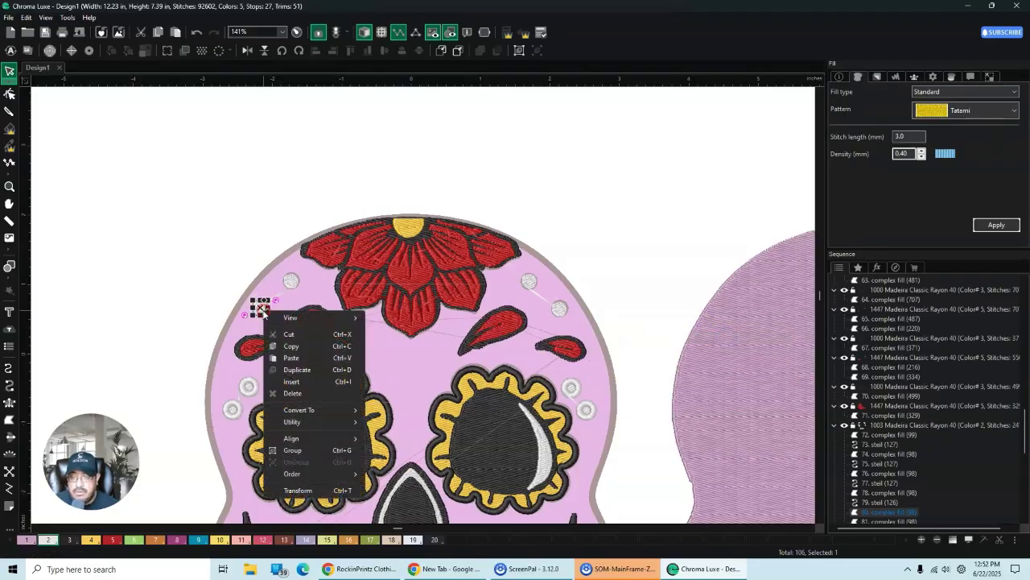
mouse_move(324, 426)
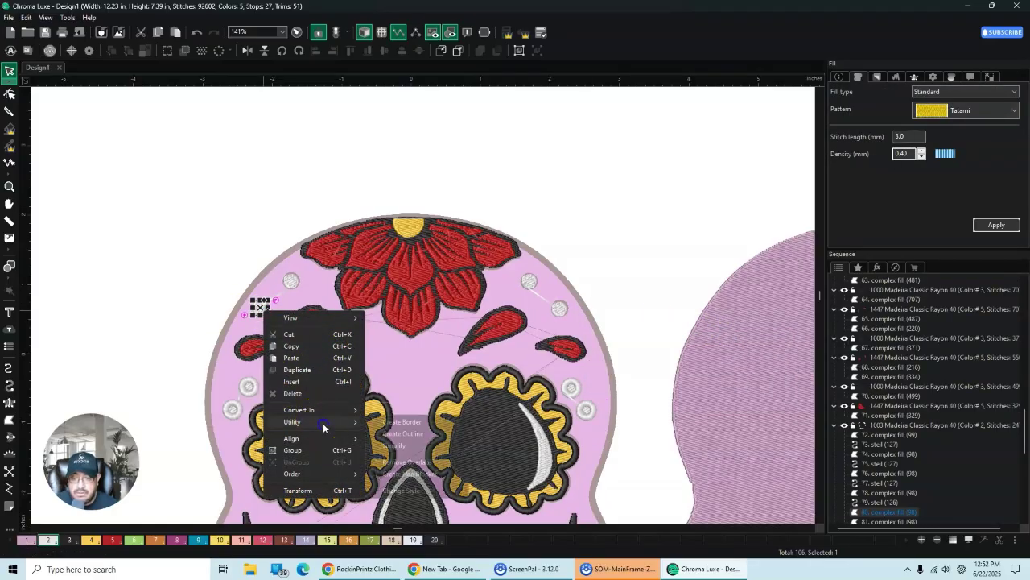
left_click(401, 422)
left_click(292, 280)
right_click(291, 281)
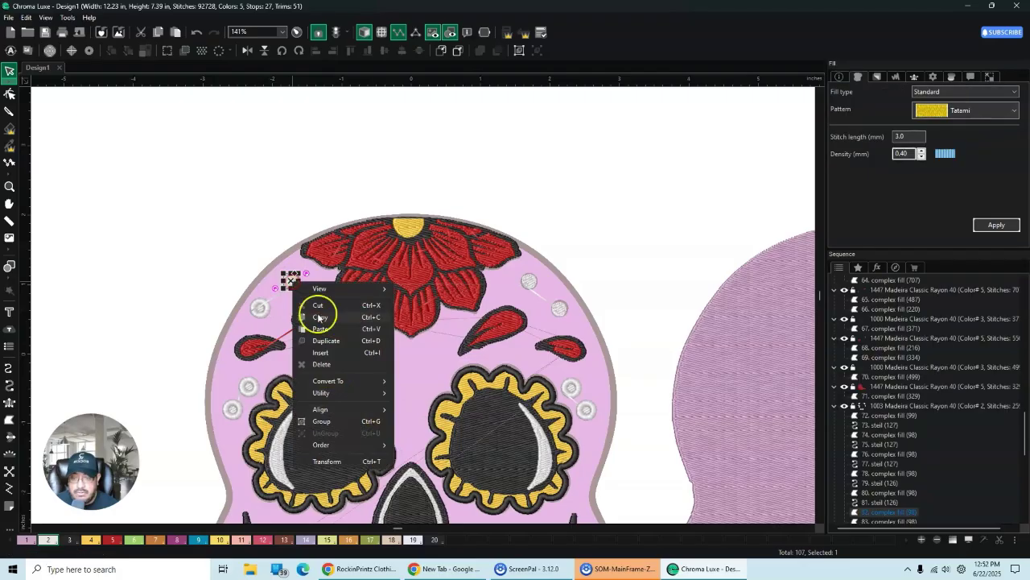
mouse_move(354, 393)
left_click(398, 393)
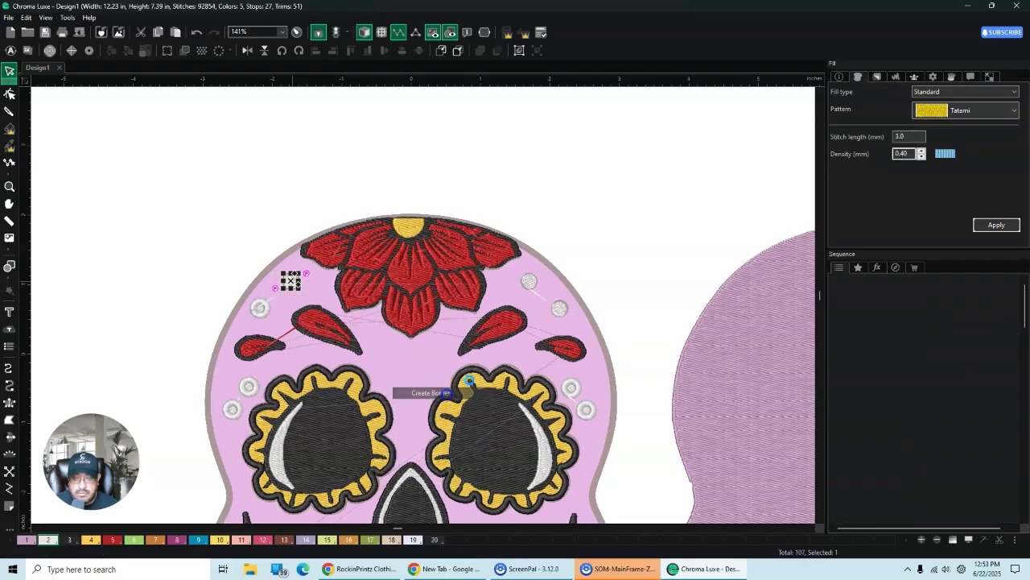
Step: Create separate borders around the two white dot fills on the right-hand side of the forehead and clear the selection
left_click(528, 282)
right_click(531, 285)
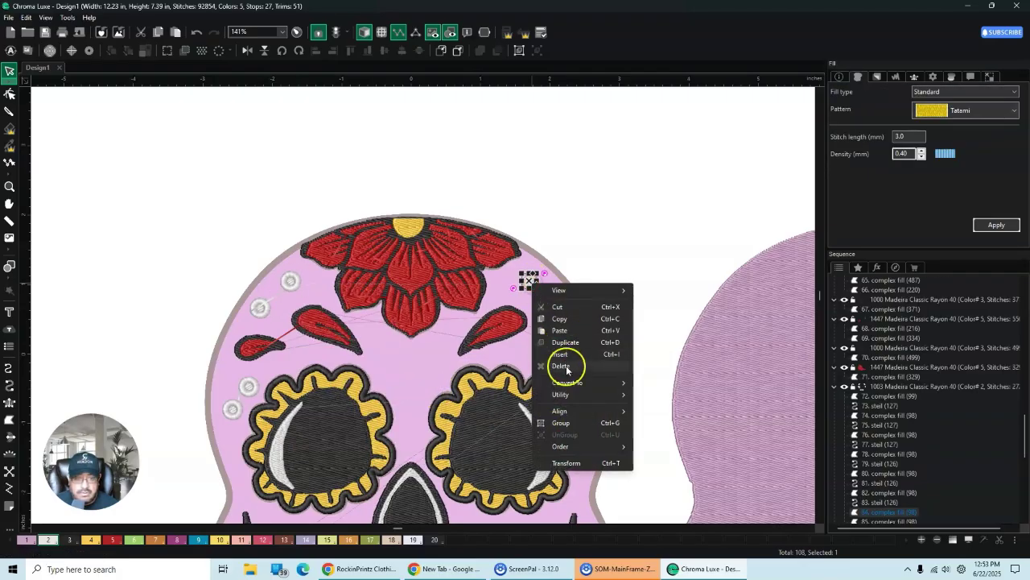
mouse_move(610, 393)
left_click(671, 394)
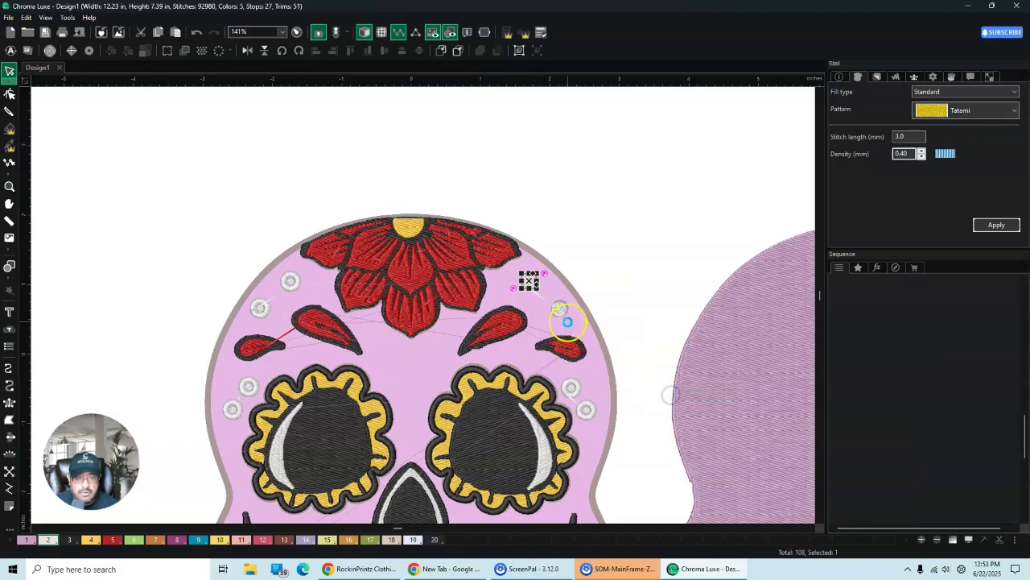
left_click(559, 308)
right_click(563, 309)
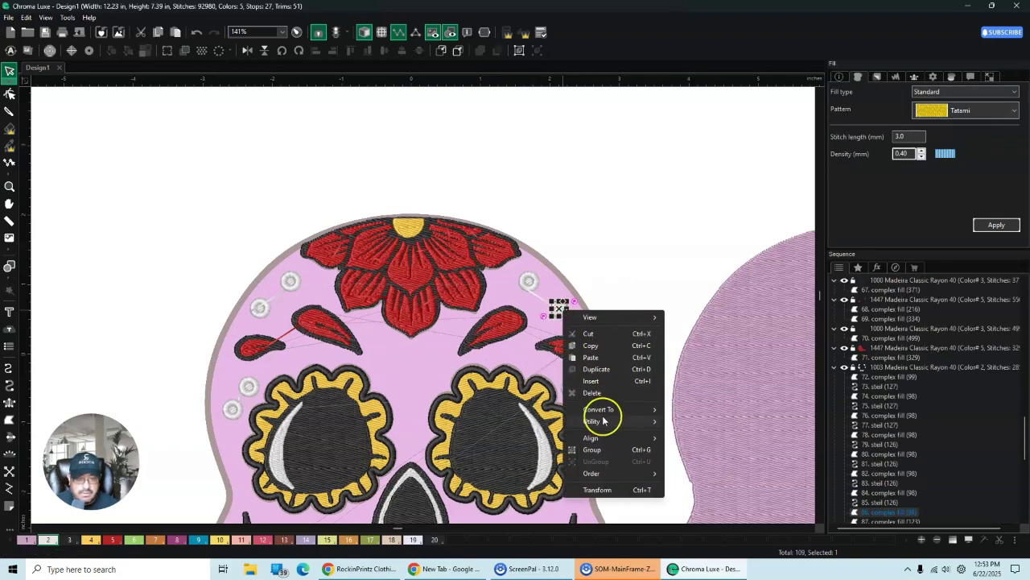
mouse_move(600, 421)
left_click(713, 421)
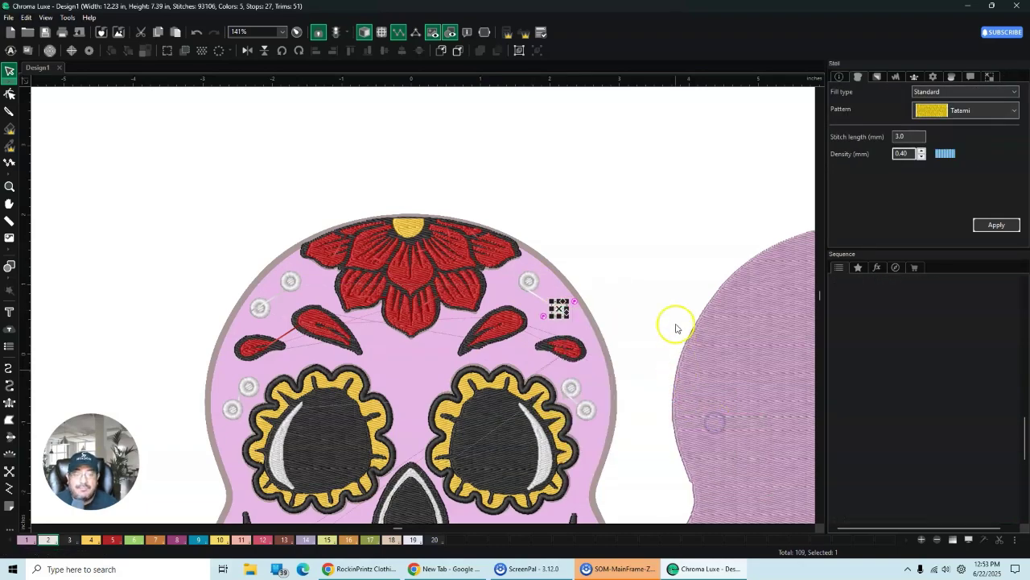
left_click(653, 289)
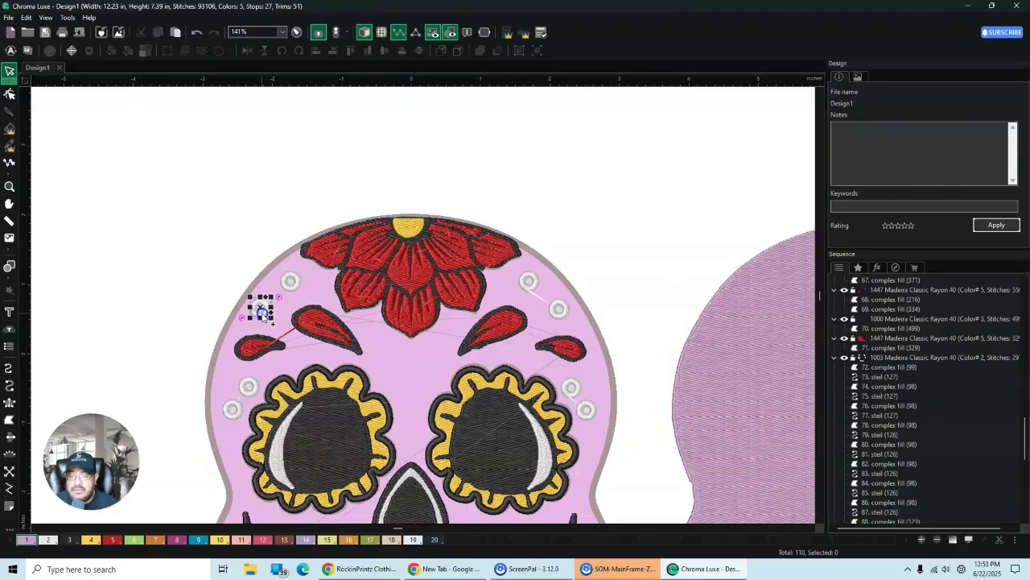
Step: Set the thread color of the four steil dot borders on the forehead to 3 and apply it
left_click(292, 284, "ctrl")
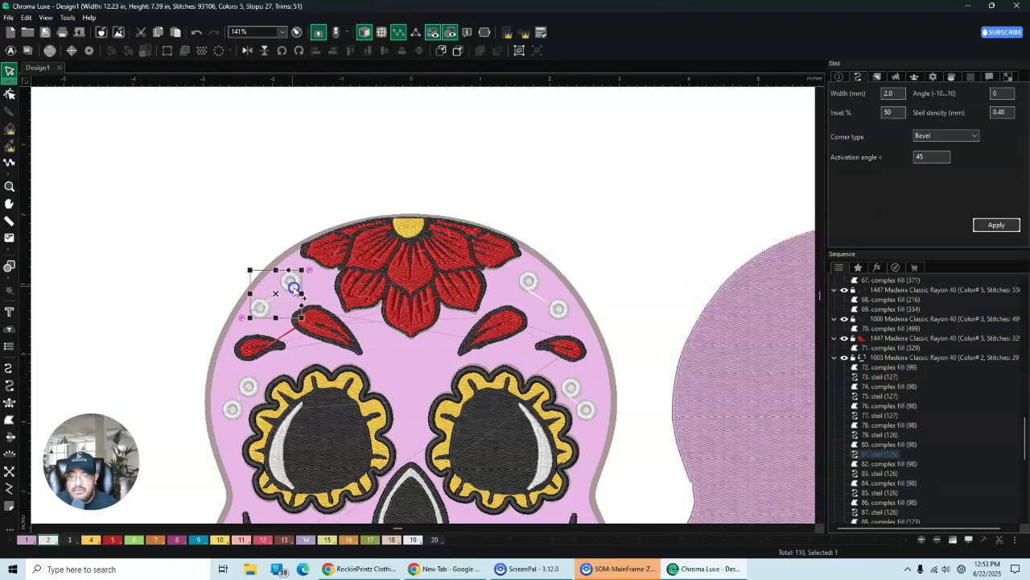
left_click(528, 283, "ctrl")
left_click(559, 309, "ctrl")
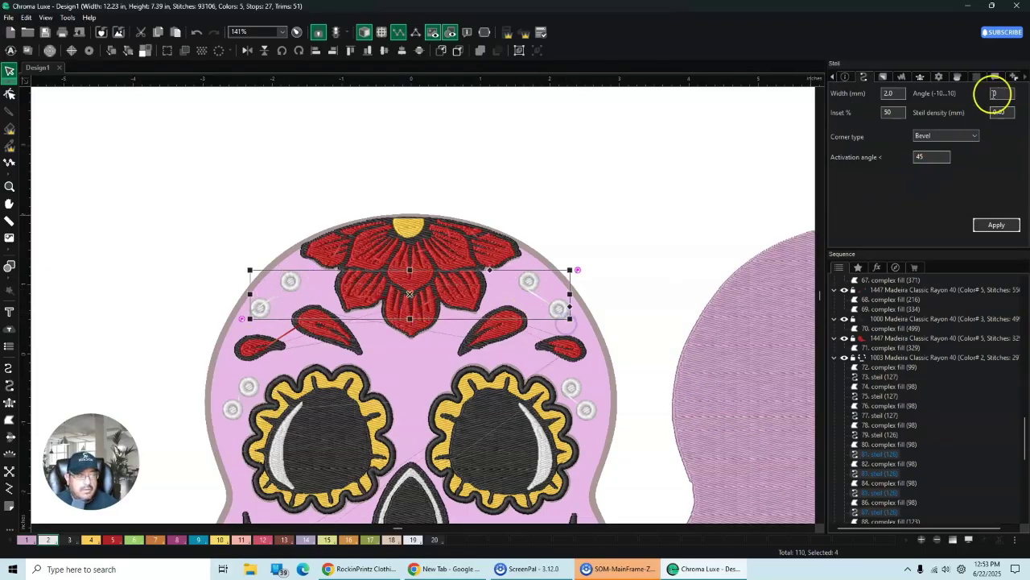
left_click(995, 75)
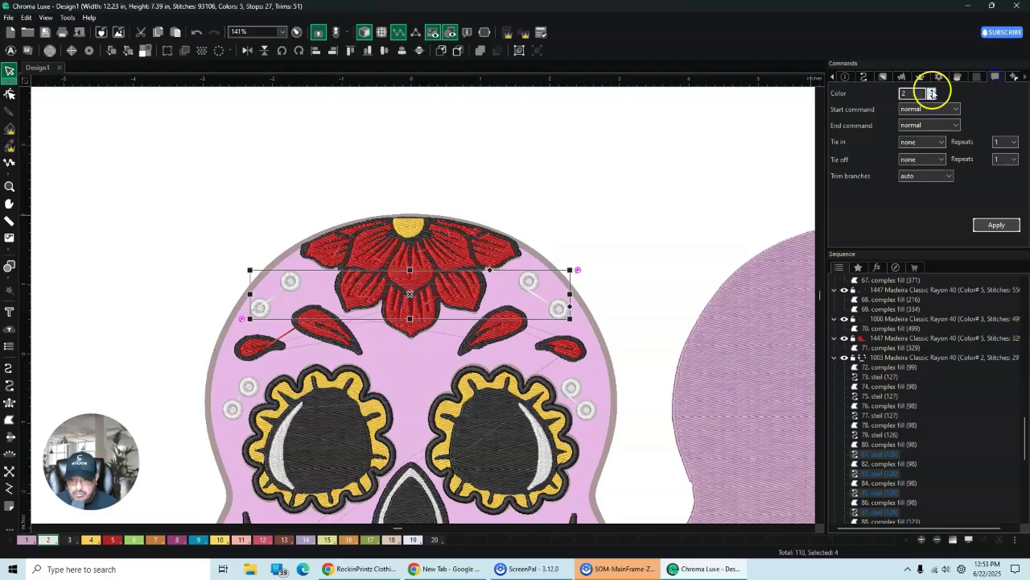
left_click(995, 224)
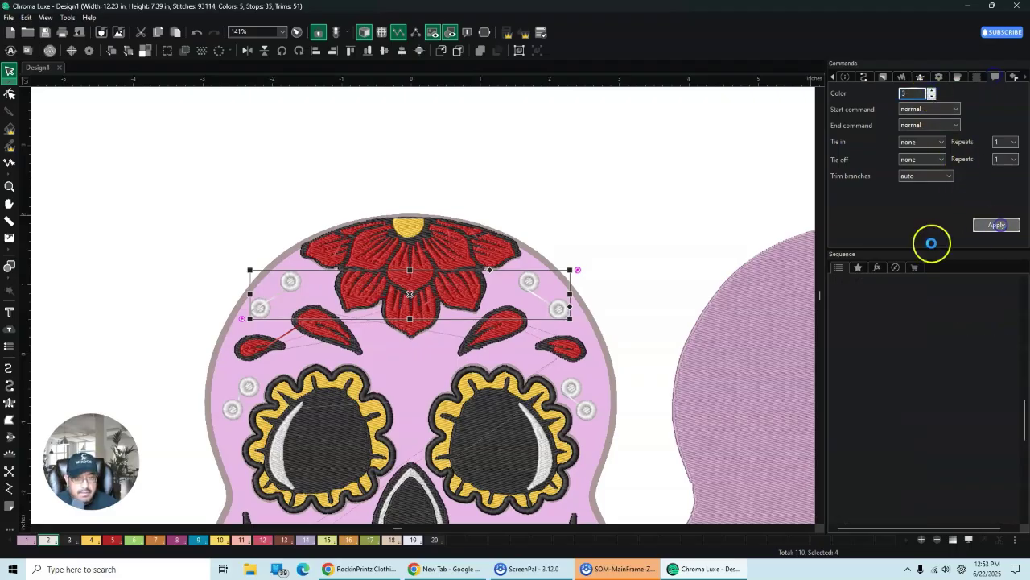
Step: Send the four steil dot borders on the forehead to the back of the sewing order
right_click(557, 310)
mouse_move(644, 493)
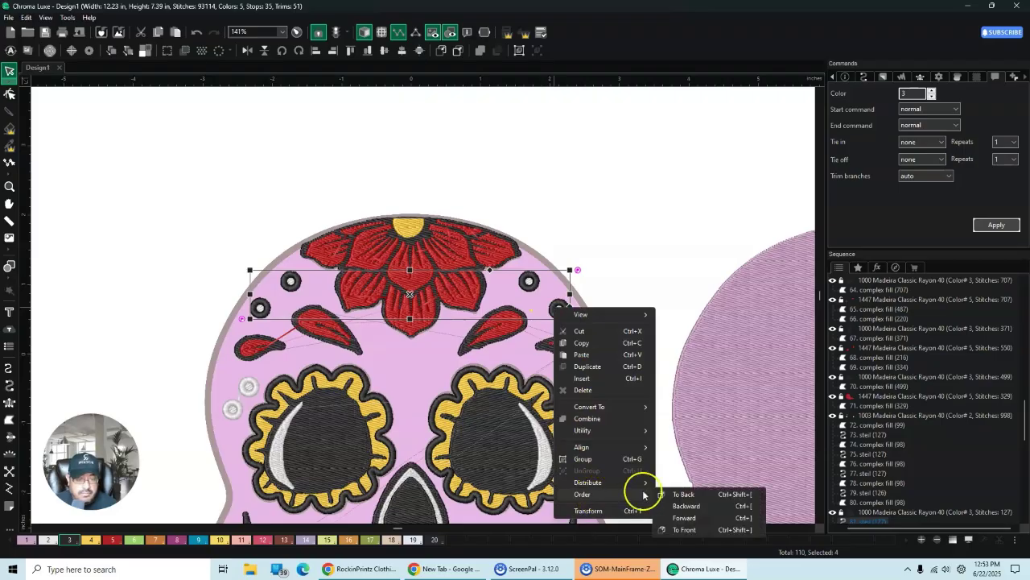
left_click(703, 491)
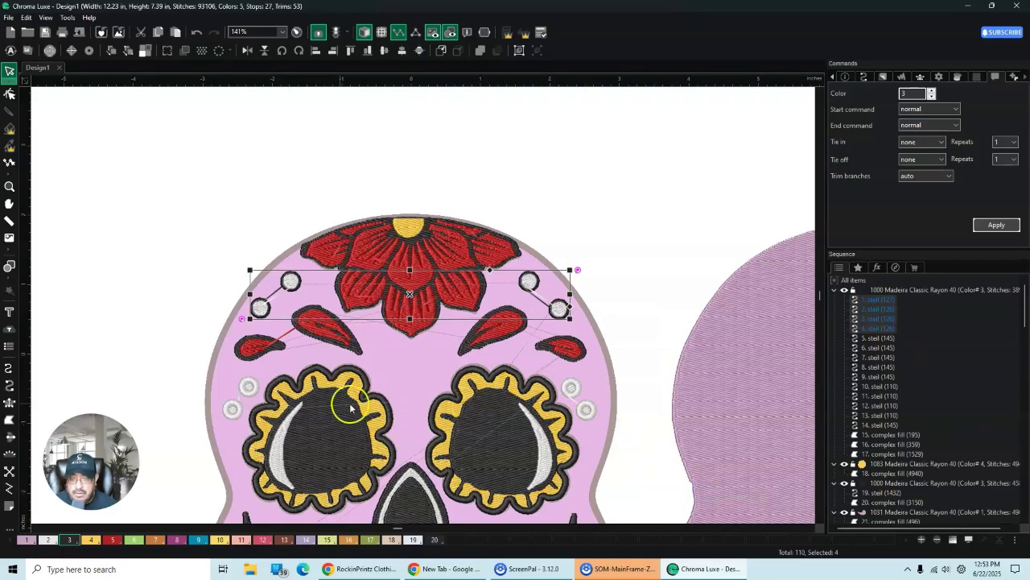
Step: Select the four steil dot borders beside both eyes, set their thread color to 3 and apply it
left_click(231, 409)
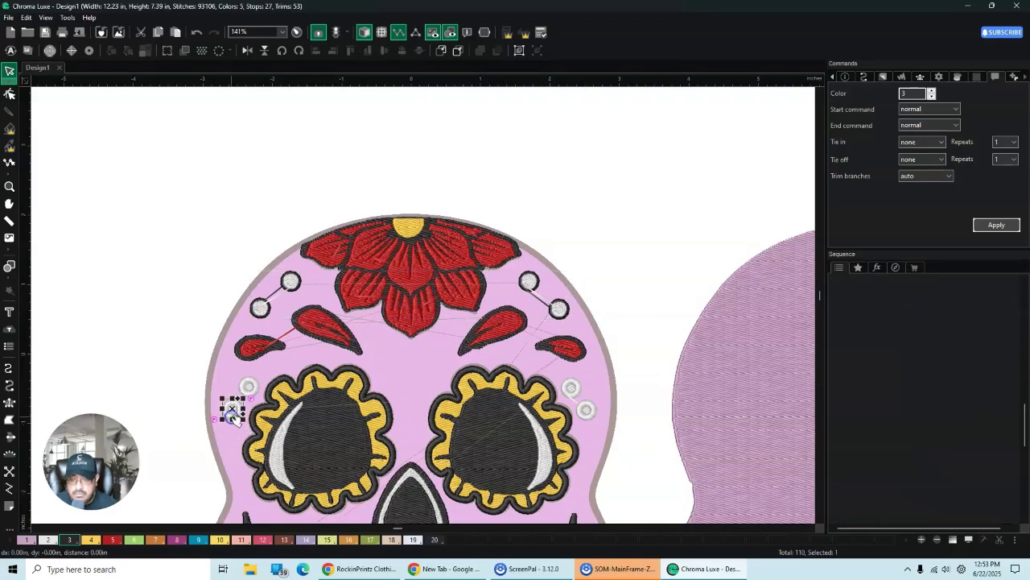
left_click(247, 388, "ctrl")
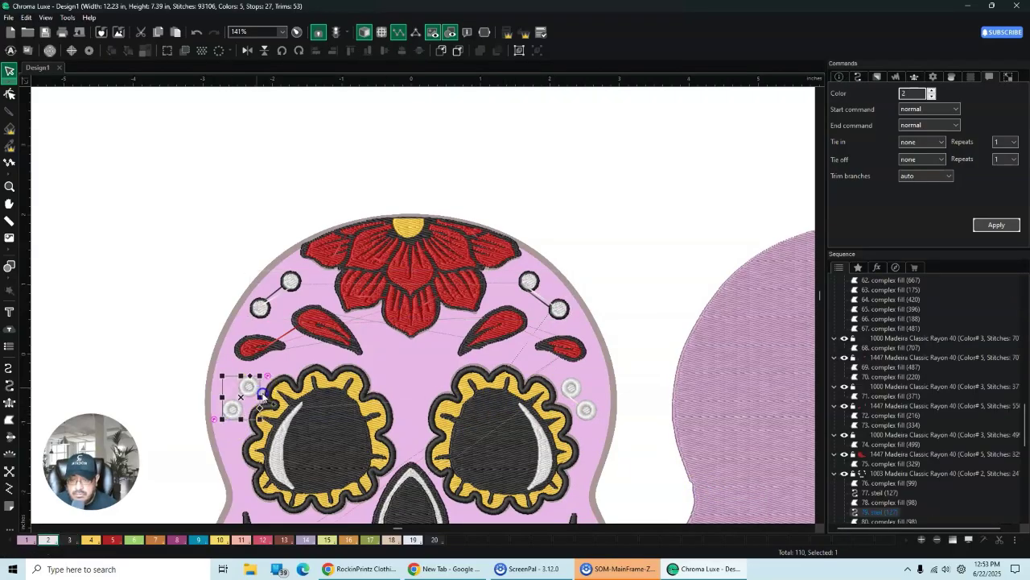
left_click(593, 410, "ctrl")
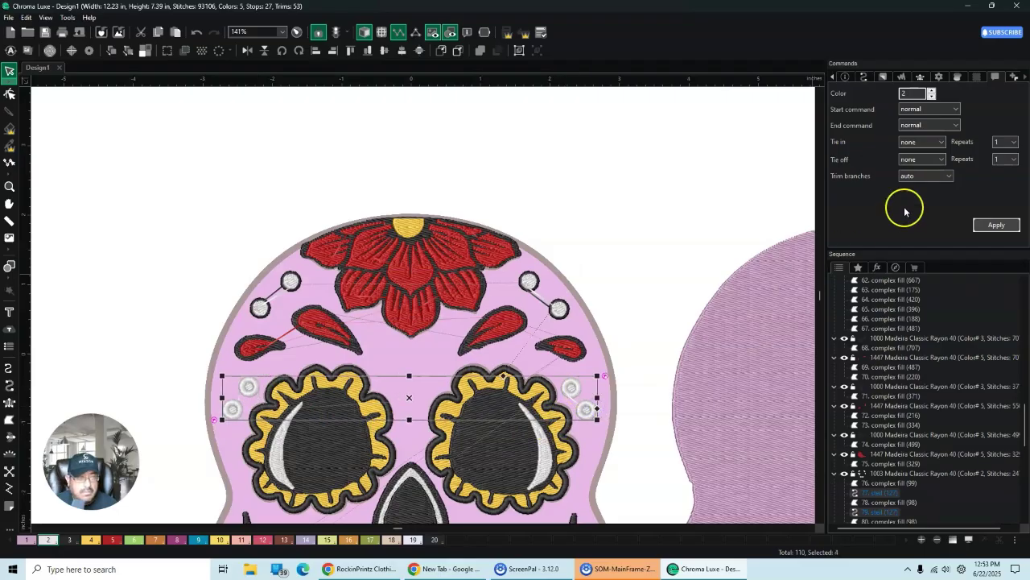
left_click(931, 90)
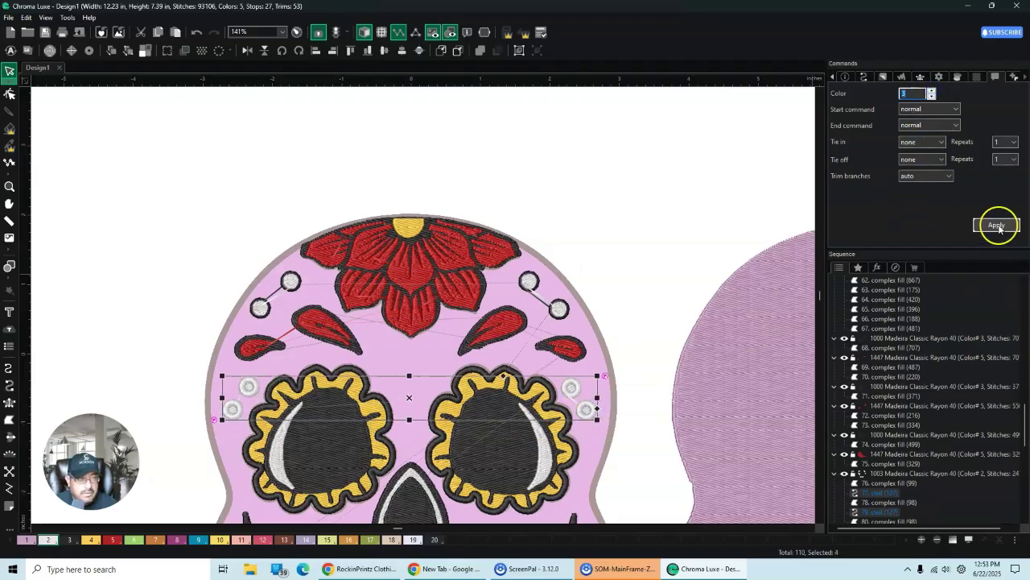
left_click(995, 224)
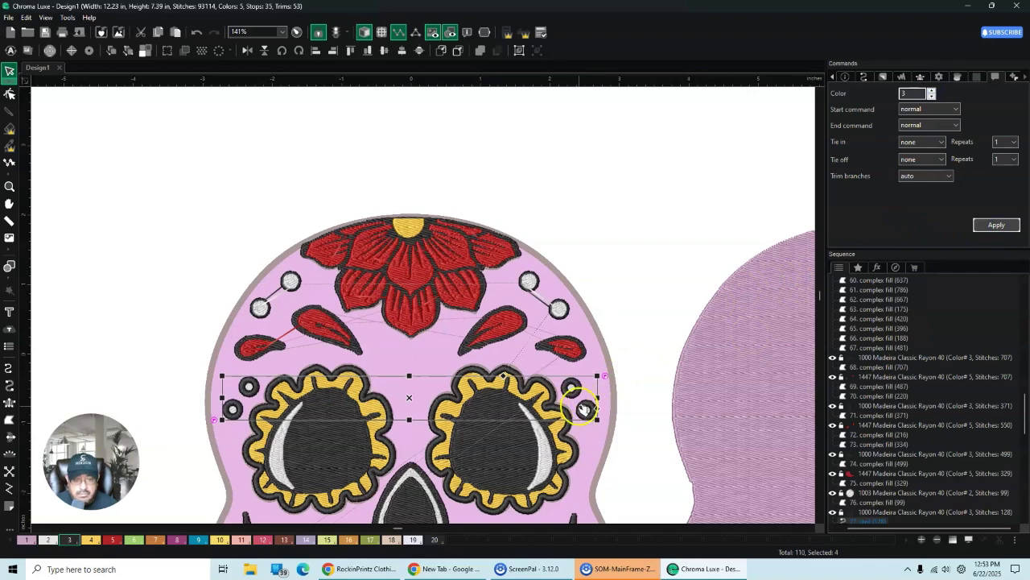
Step: Send the four steil dot borders beside the eyes to the back of the order and clear the selection
right_click(584, 409)
mouse_move(612, 370)
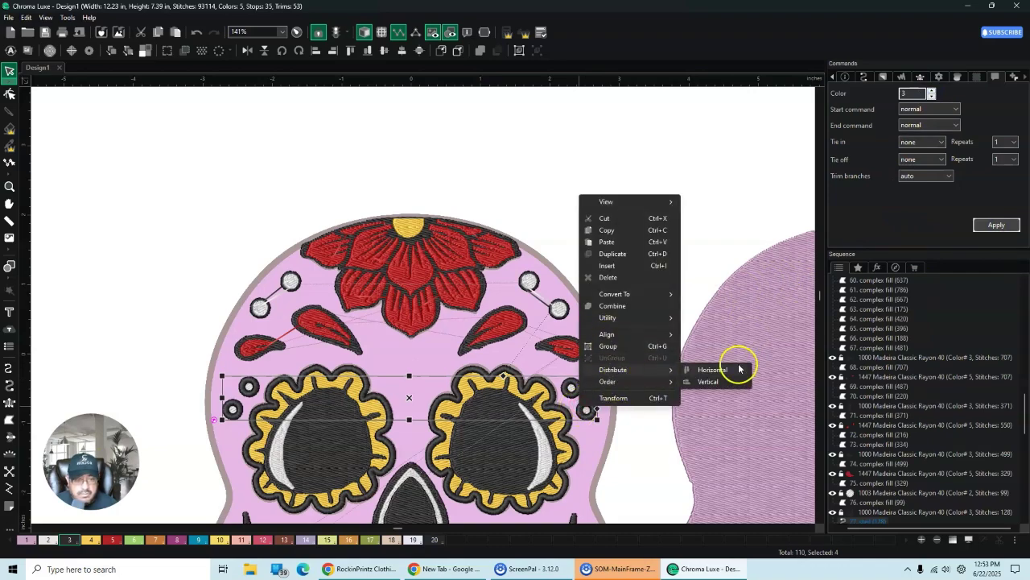
left_click(703, 374)
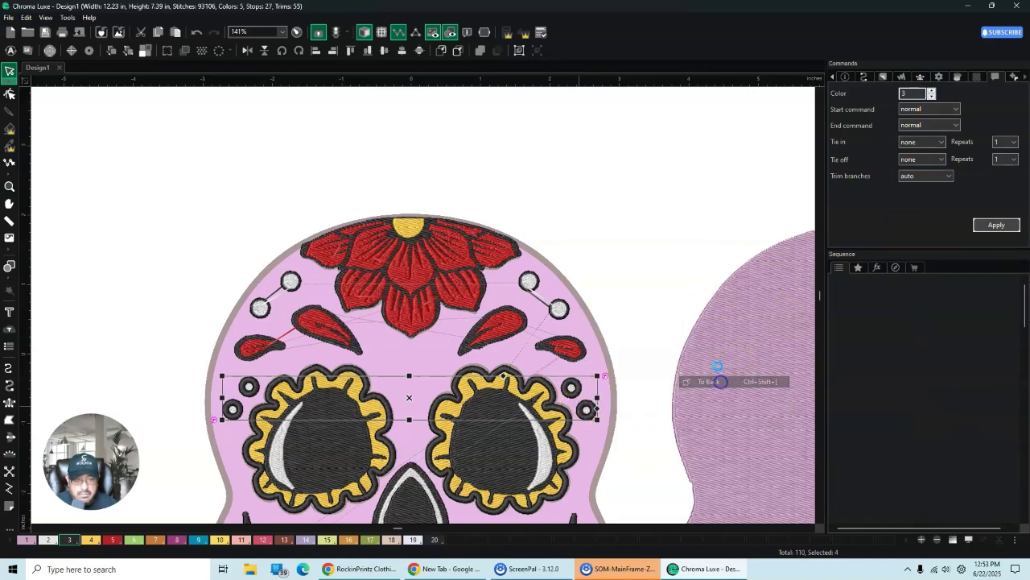
left_click(723, 213)
scroll(675, 255, "down", 1)
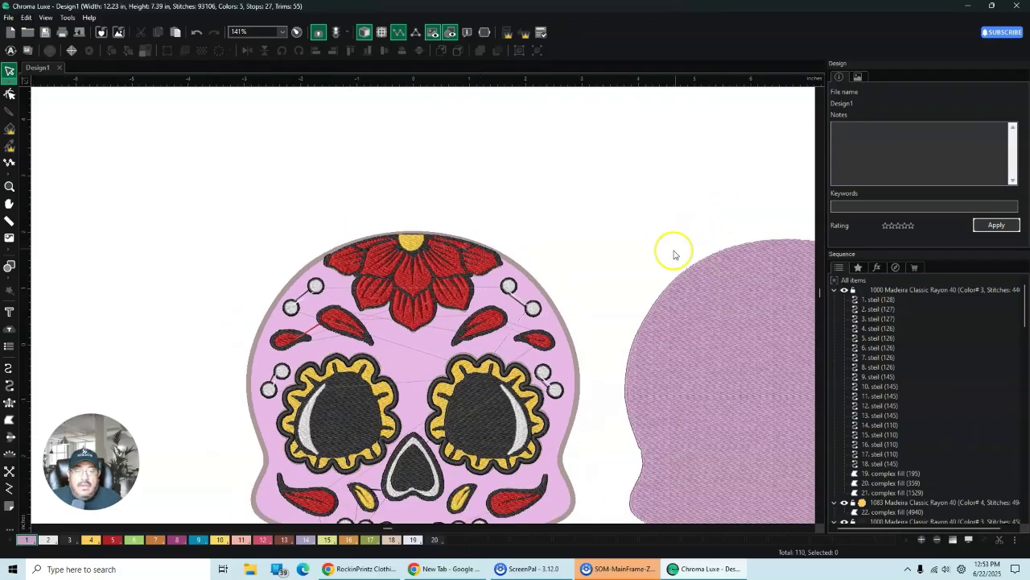
scroll(675, 254, "down", 3)
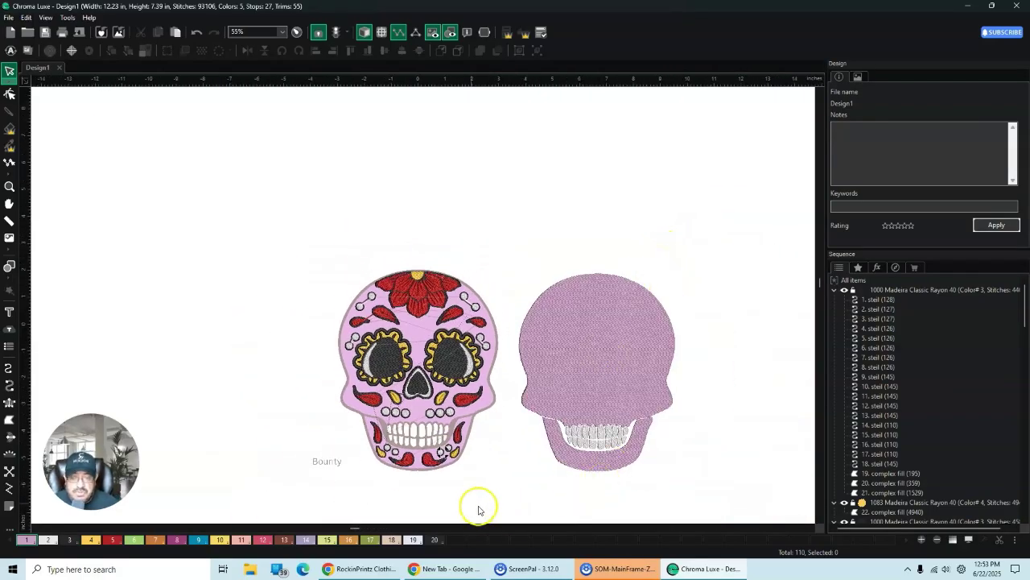
scroll(461, 497, "up", 1)
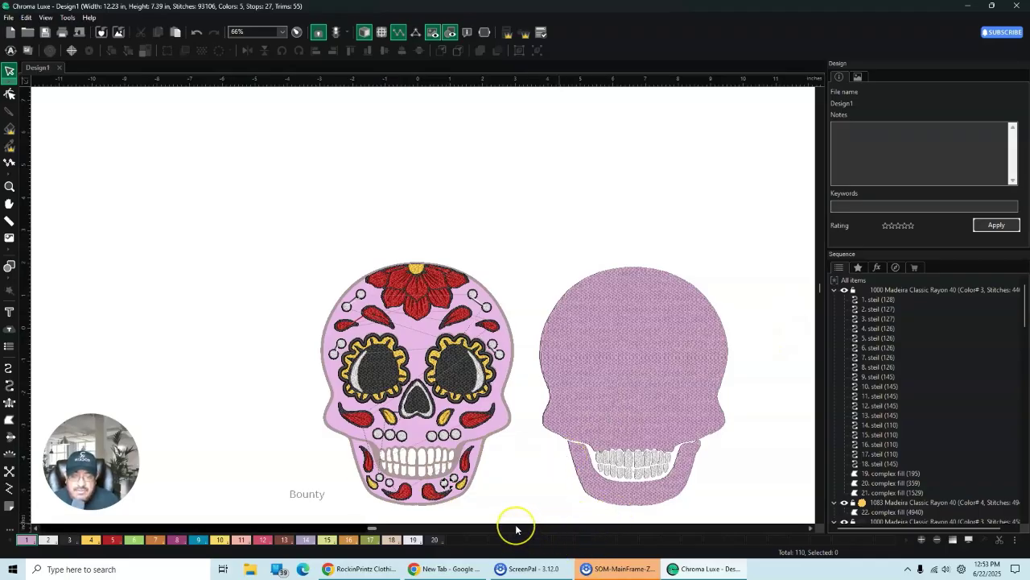
scroll(517, 529, "up", 1)
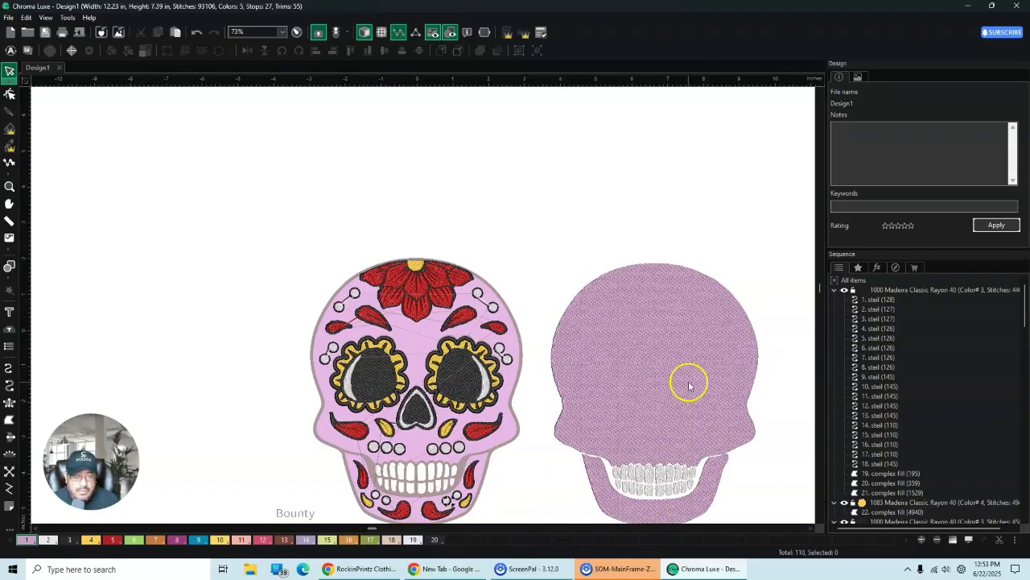
left_click_drag(536, 214, 805, 516)
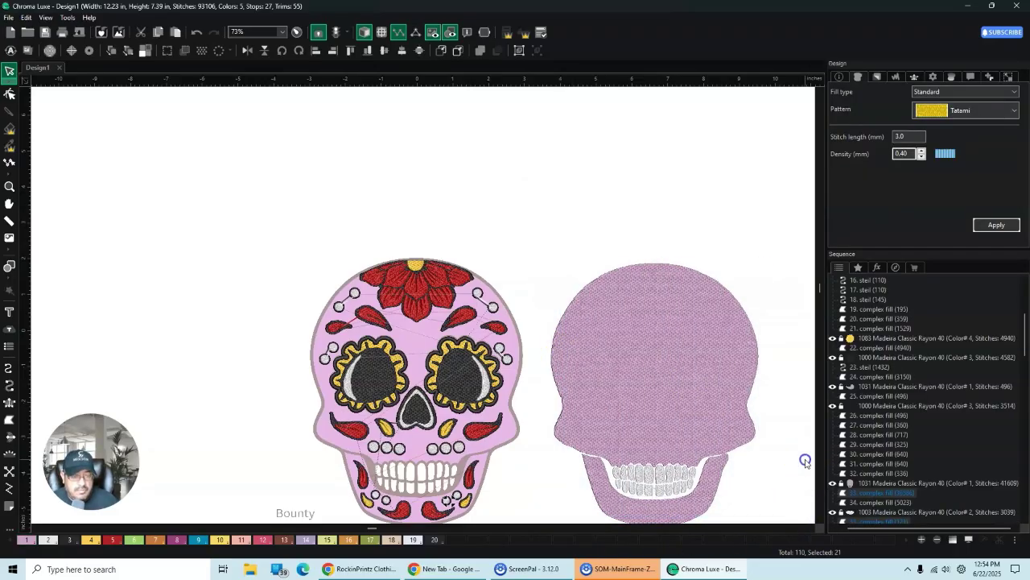
left_click(659, 490)
left_click(765, 438)
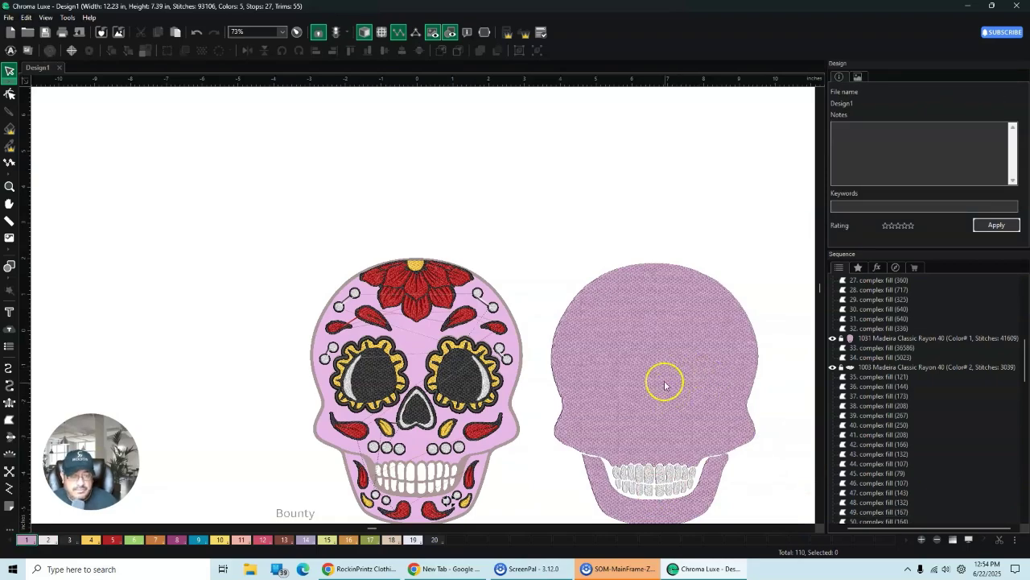
Step: Create a border around the large pink upper skull fill of the separate base skull
left_click(662, 376)
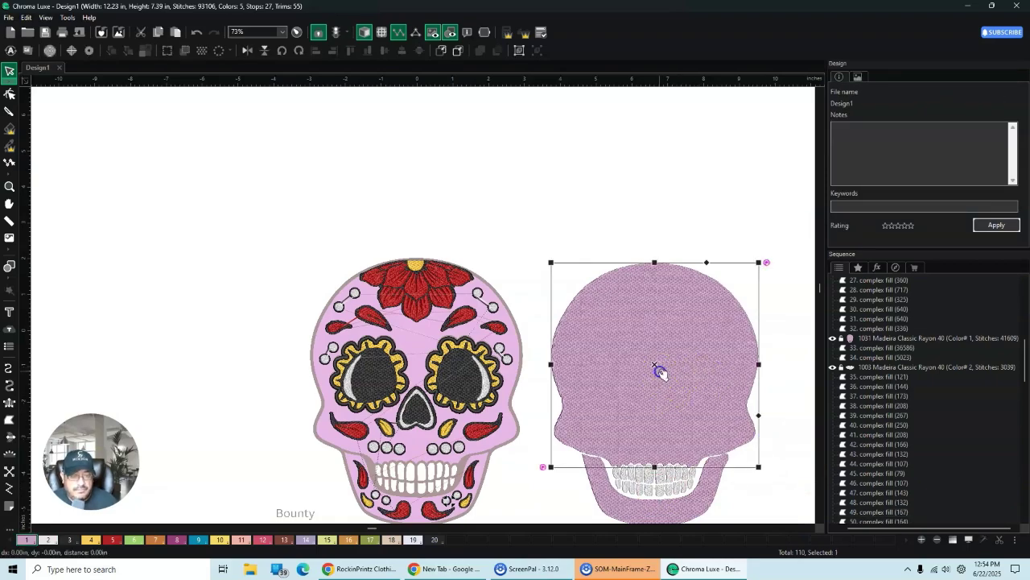
right_click(658, 313)
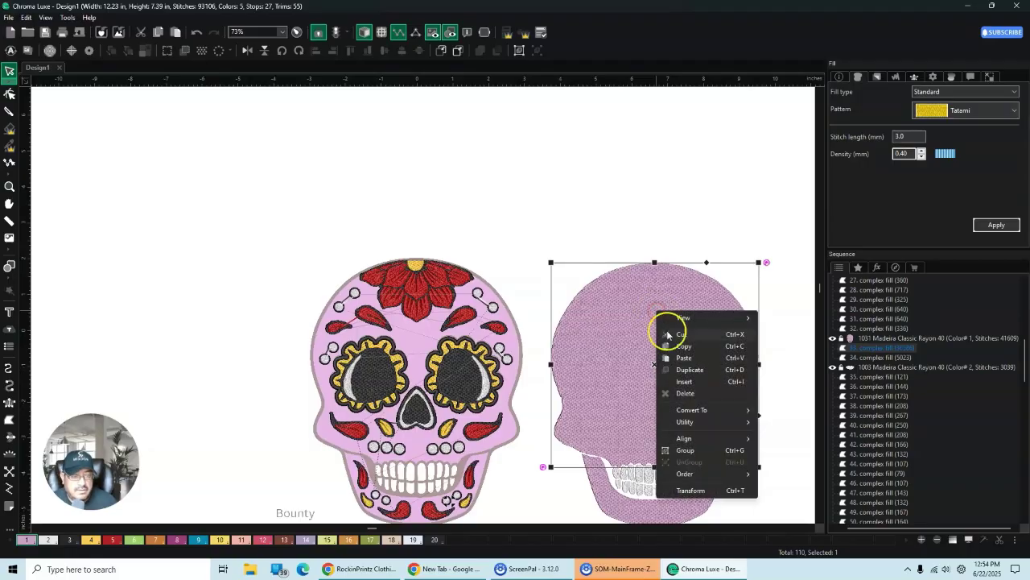
mouse_move(690, 423)
left_click(790, 422)
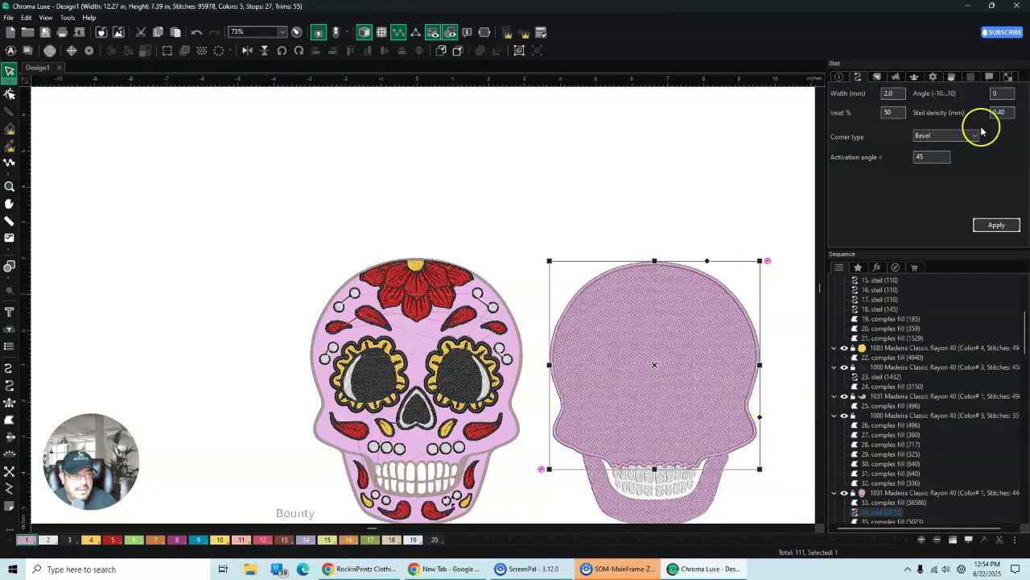
Step: Set the upper skull border's thread color to 3, apply it and clear the selection
left_click(989, 77)
left_click(930, 90)
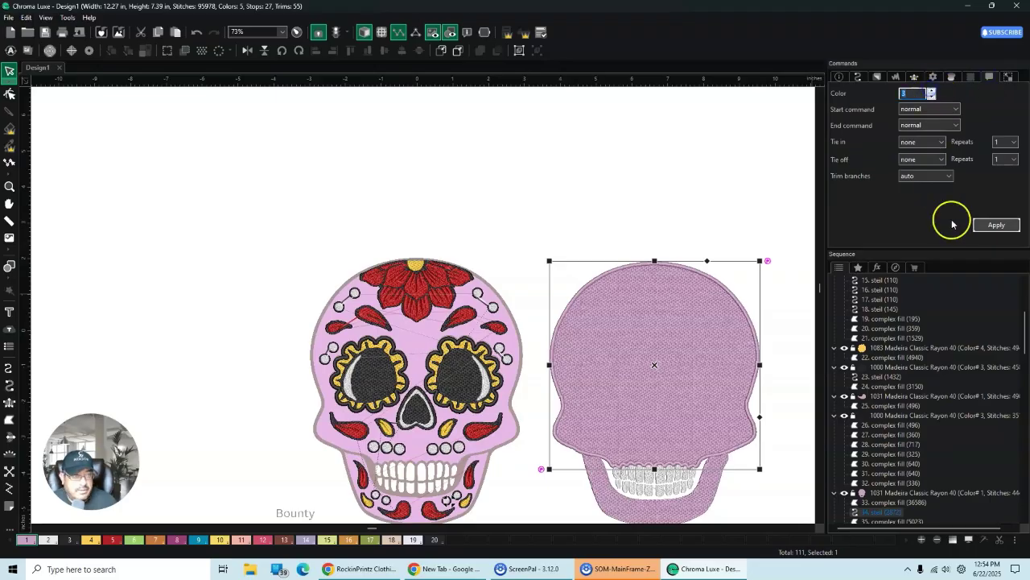
left_click(999, 225)
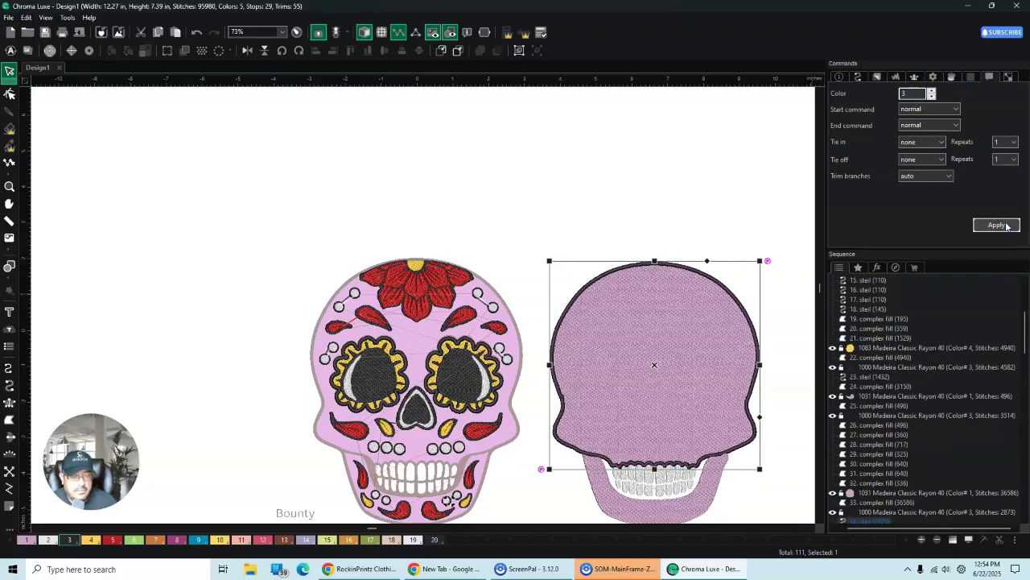
left_click(773, 223)
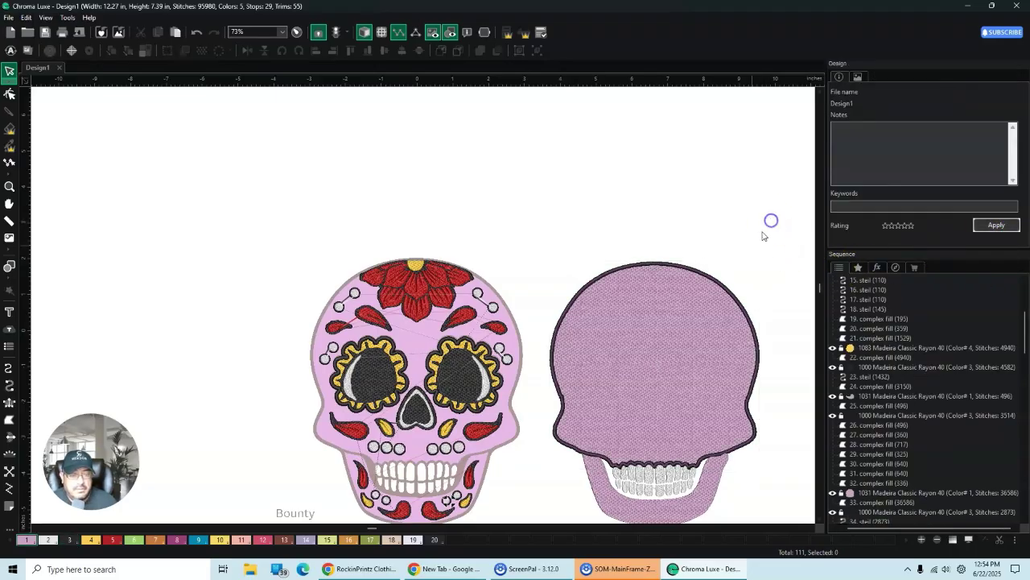
Step: Create a border around the pink jaw fill below the teeth of the separate base skull
left_click(649, 503)
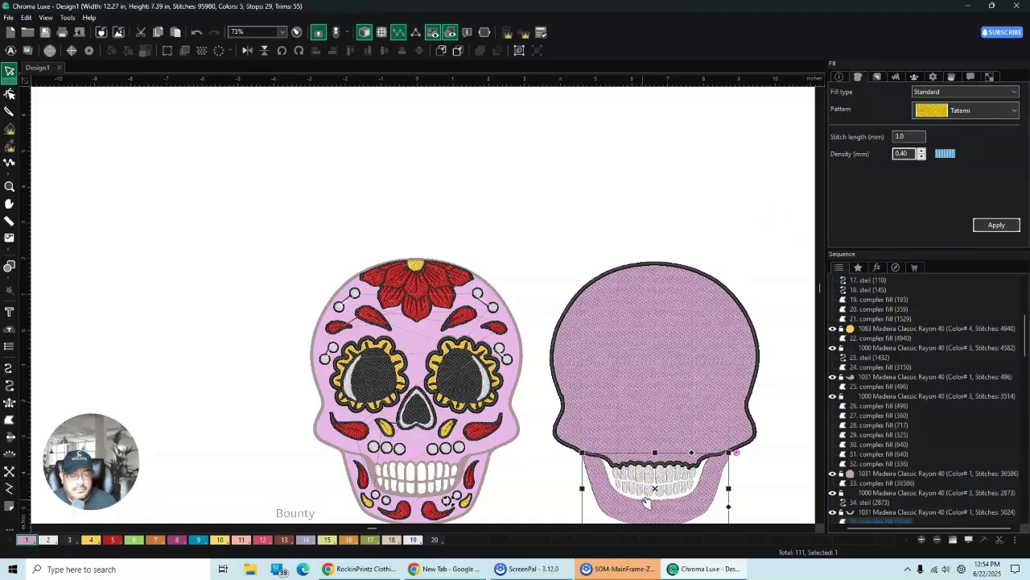
left_click(821, 522)
left_click(821, 523)
left_click(821, 523)
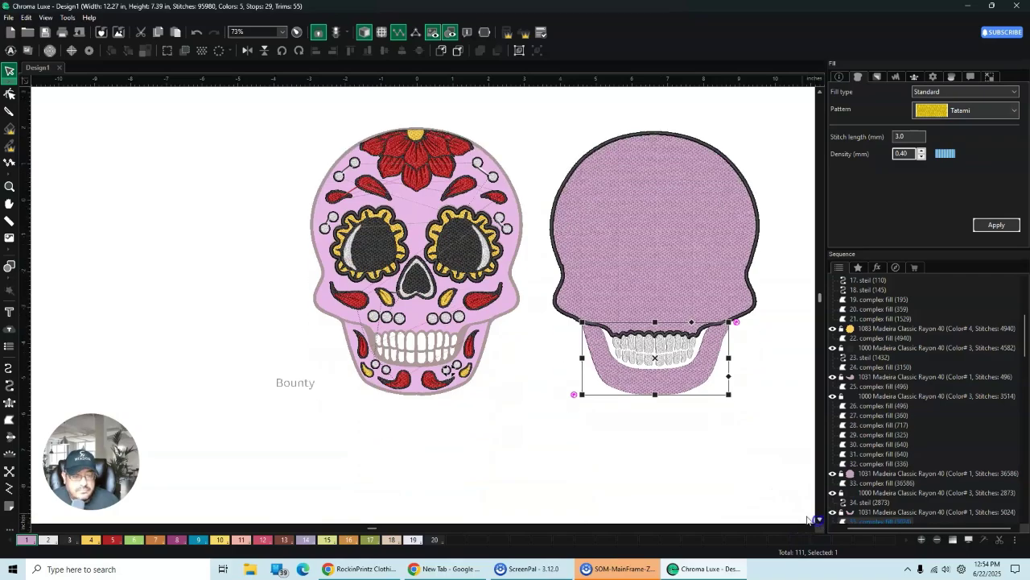
left_click(813, 529)
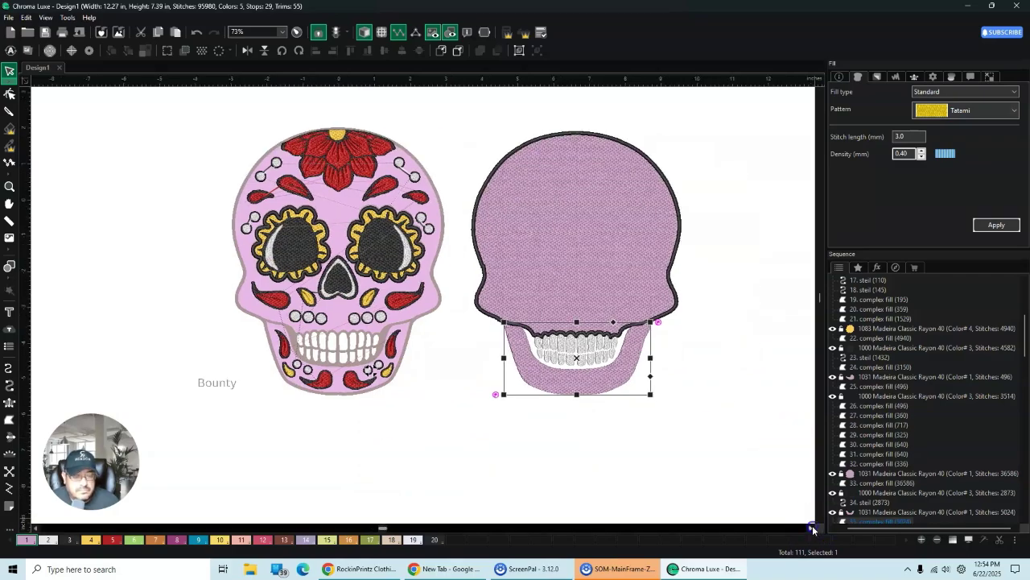
left_click(813, 529)
left_click(813, 529)
scroll(400, 386, "up", 5)
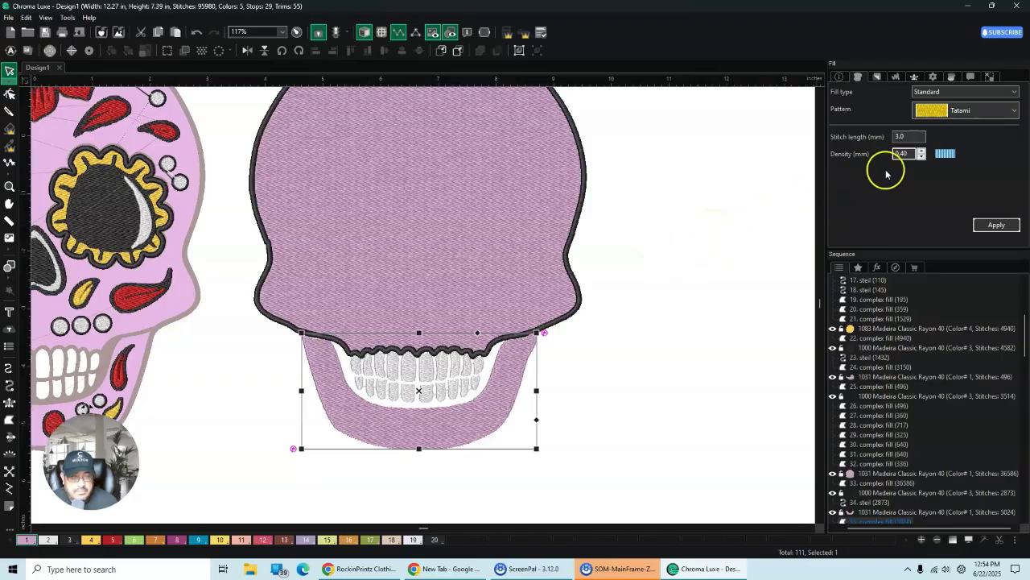
right_click(518, 380)
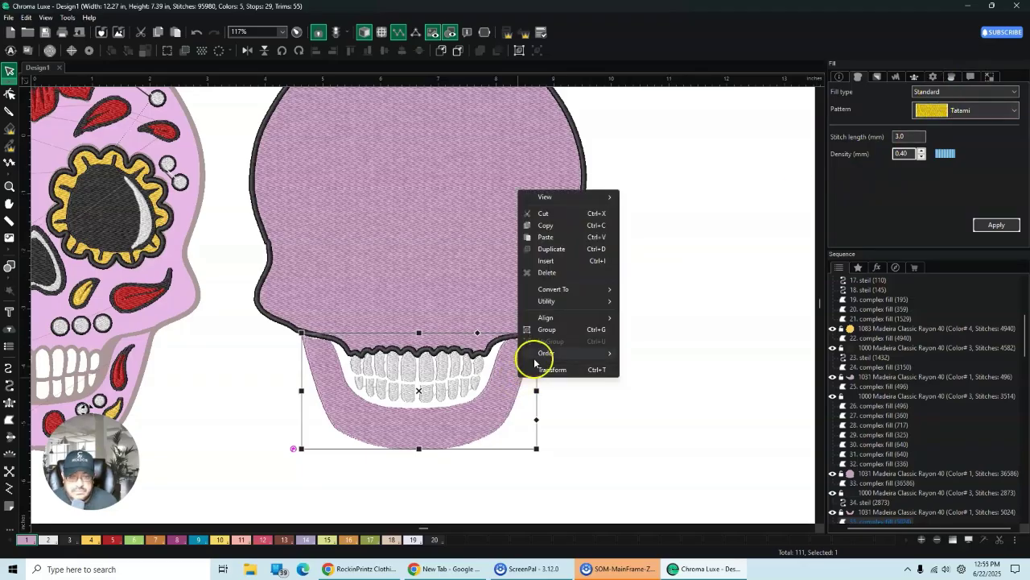
mouse_move(559, 292)
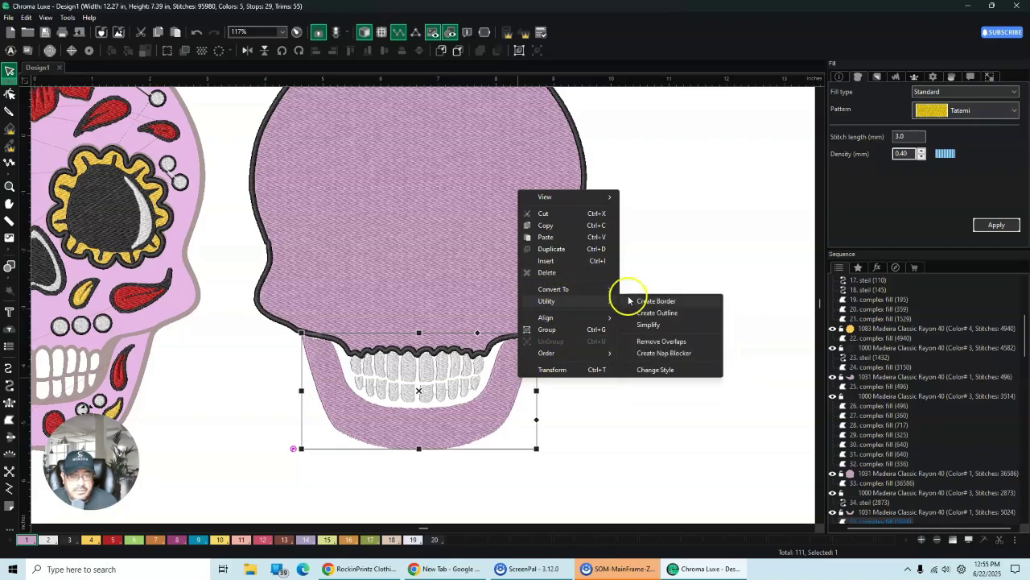
left_click(629, 301)
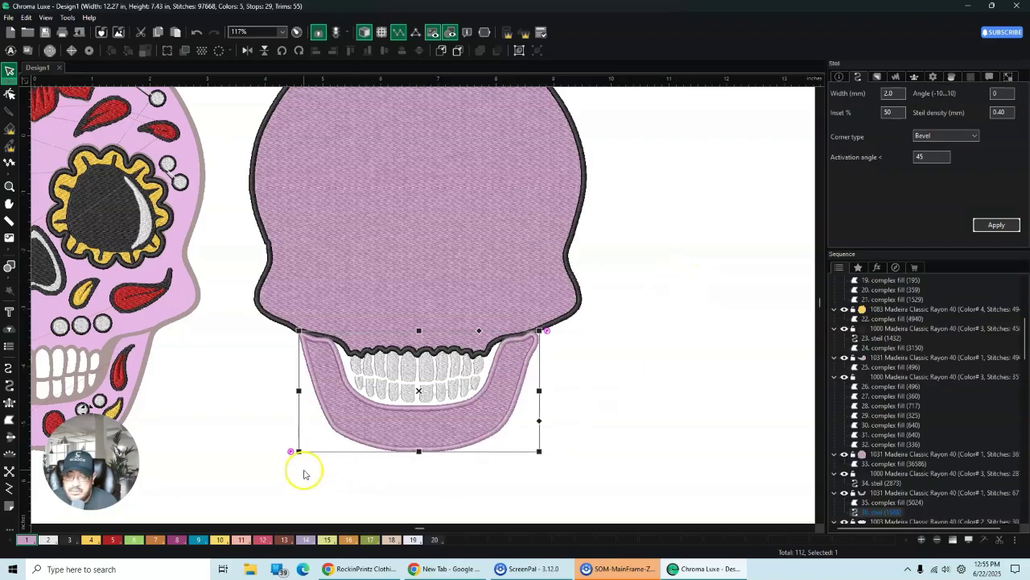
Step: Examine the new jaw border around the teeth and compare it with the mouth area of the decorated skull
scroll(304, 474, "down", 2)
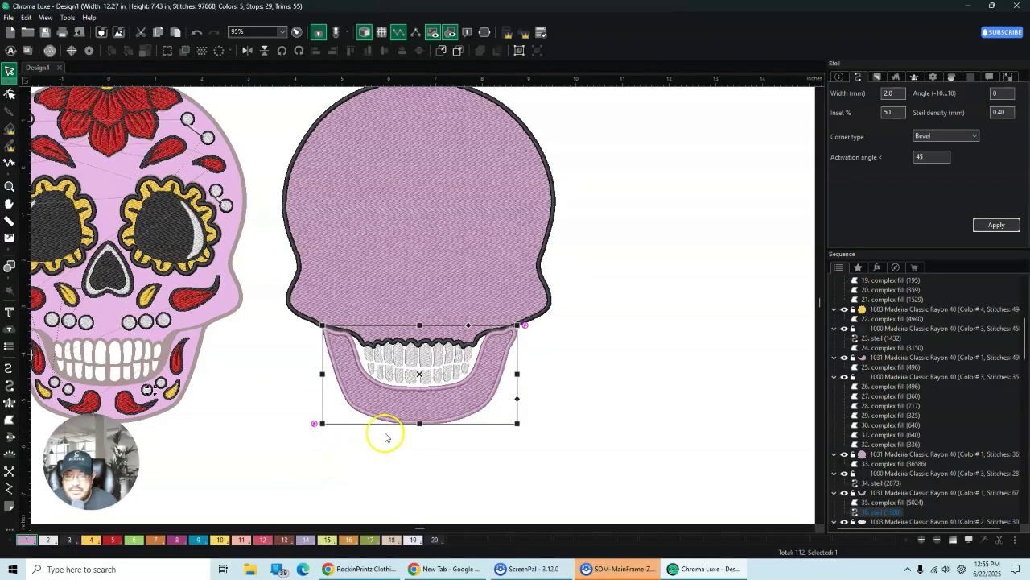
scroll(384, 436, "up", 1)
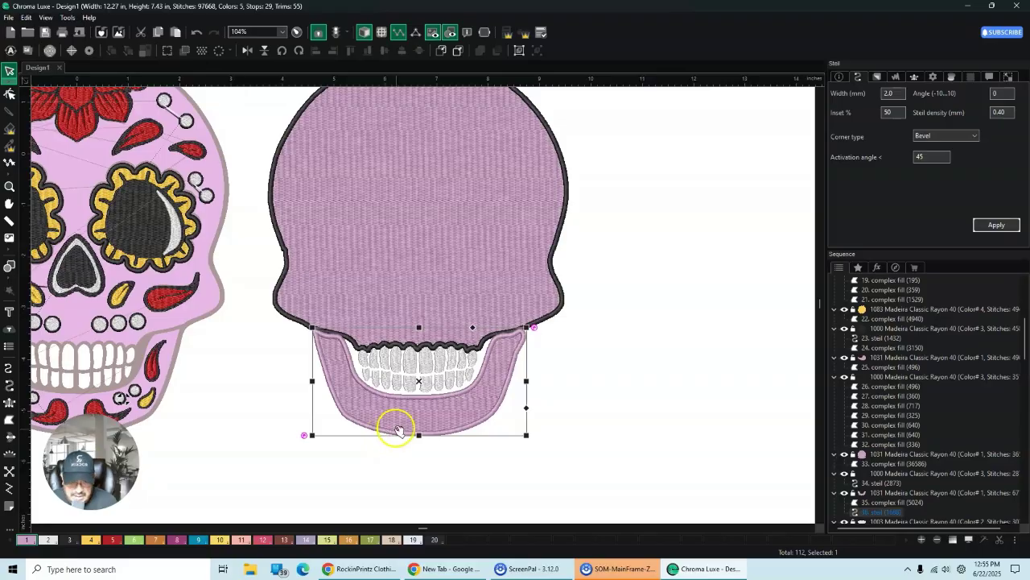
scroll(397, 429, "up", 6)
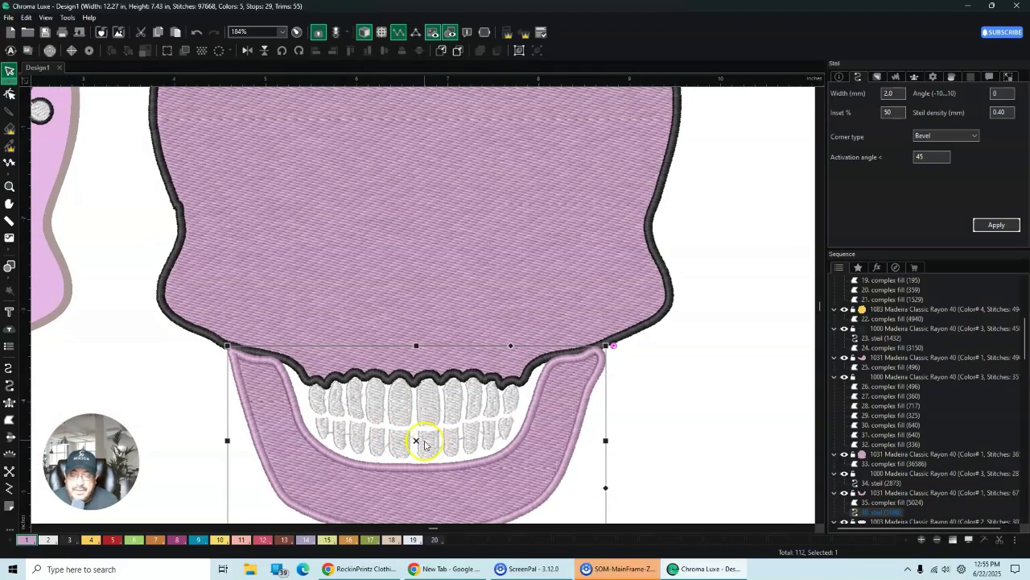
scroll(424, 443, "down", 4)
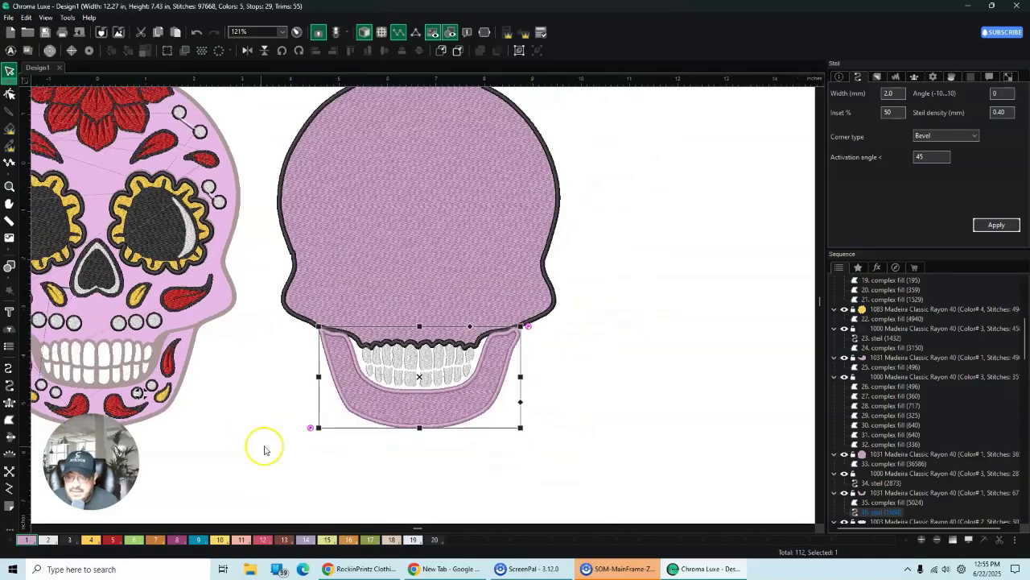
scroll(260, 443, "down", 2)
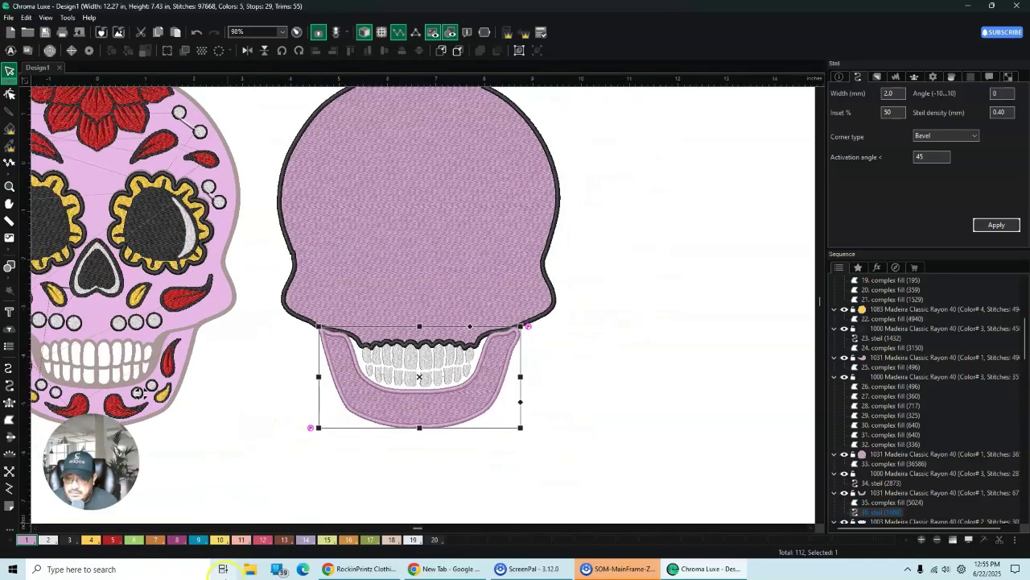
left_click(35, 527)
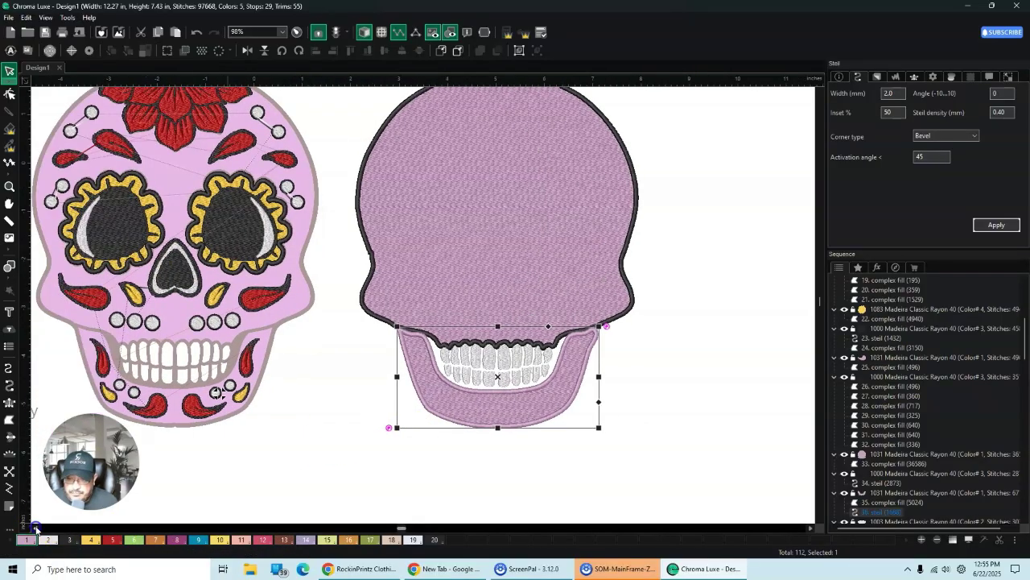
left_click(36, 528)
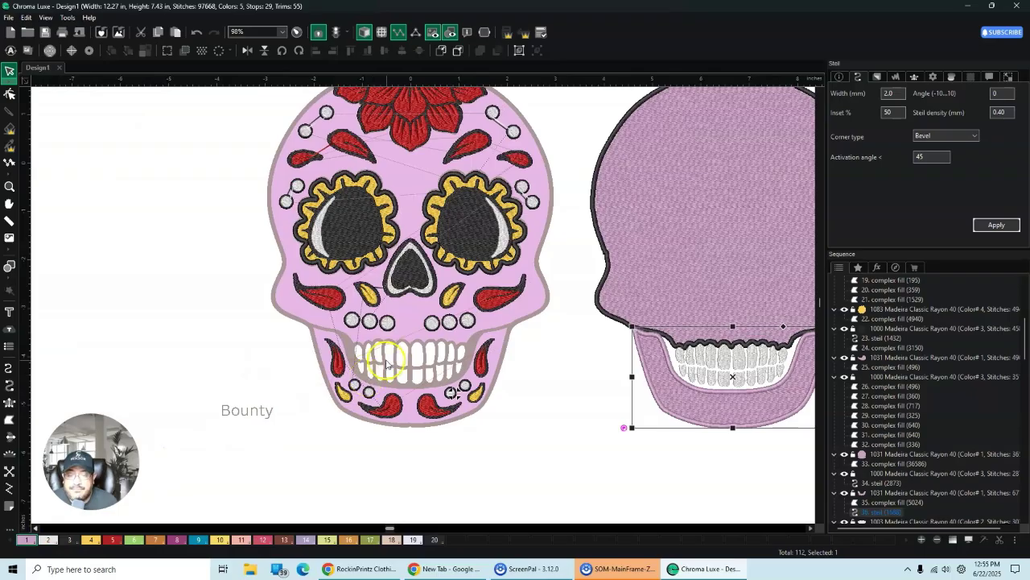
Step: Set the new jaw border's thread color to 3, apply it and clear the selection
scroll(386, 364, "up", 2)
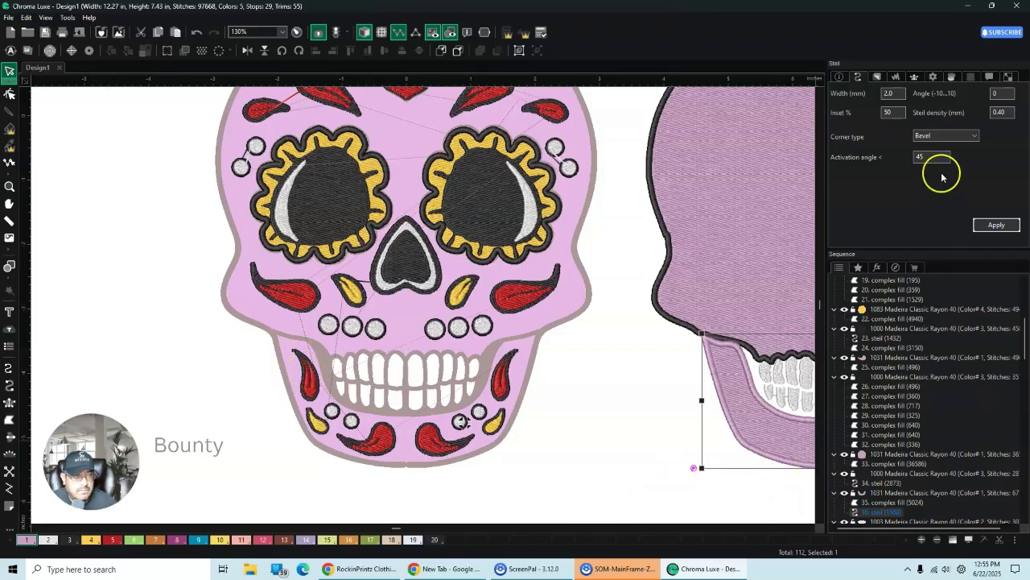
left_click(990, 76)
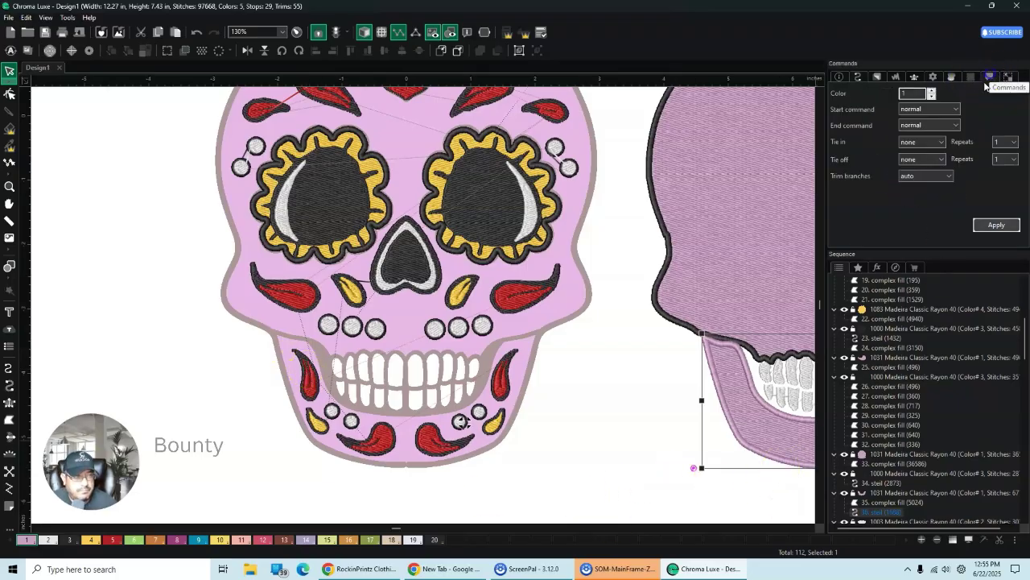
left_click(932, 90)
left_click(995, 226)
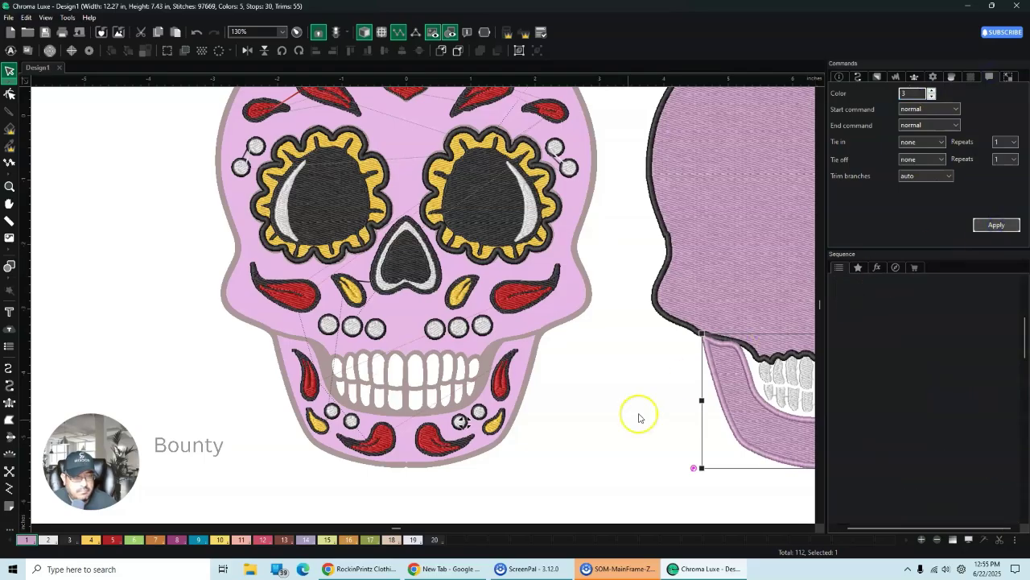
left_click(616, 431)
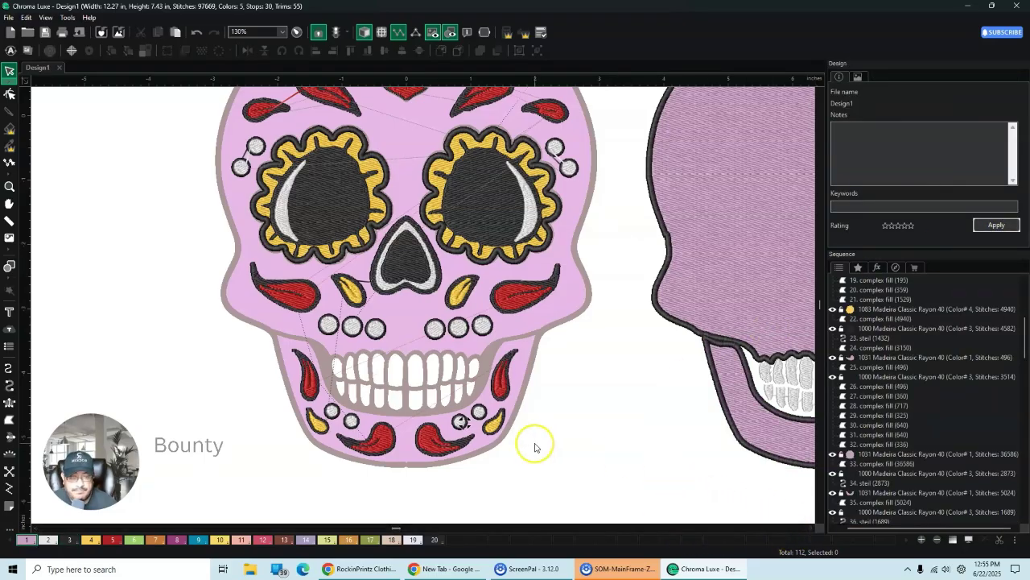
Step: Start a complex fill for the base skull's mouth, tracing the scalloped upper edge above the teeth from corner to corner
scroll(532, 446, "up", 4)
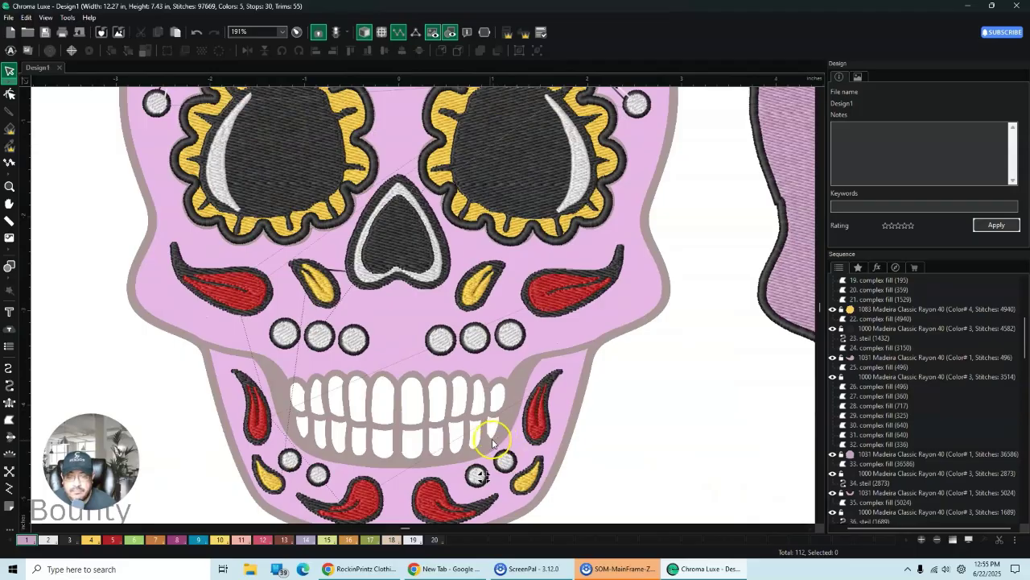
scroll(660, 491, "down", 2)
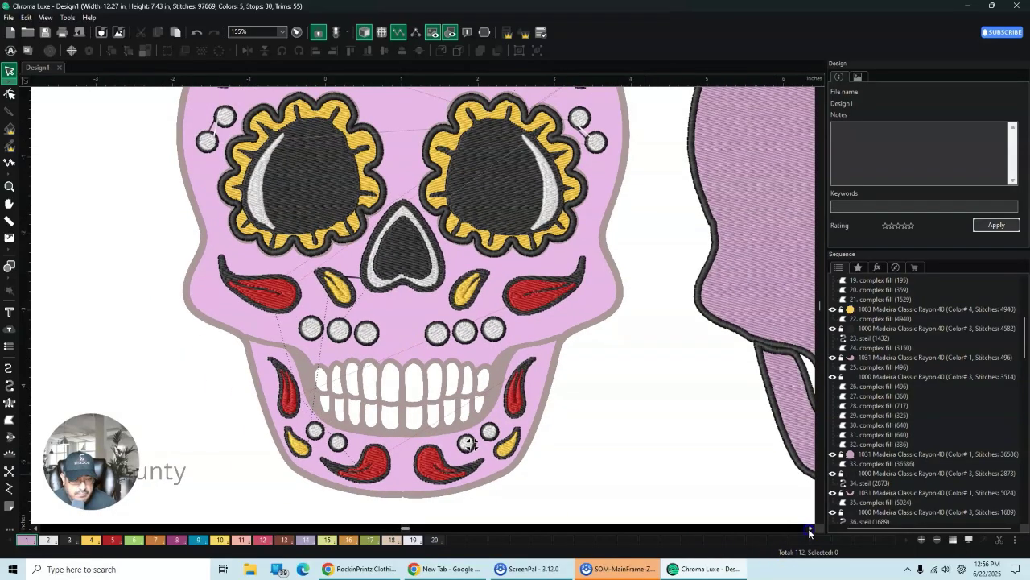
left_click(808, 528)
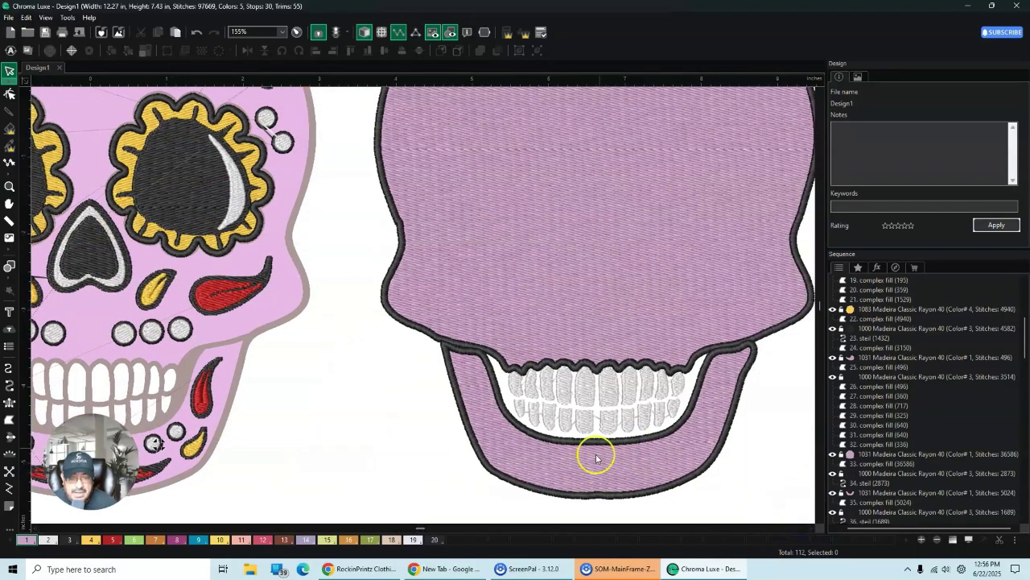
scroll(702, 411, "up", 2)
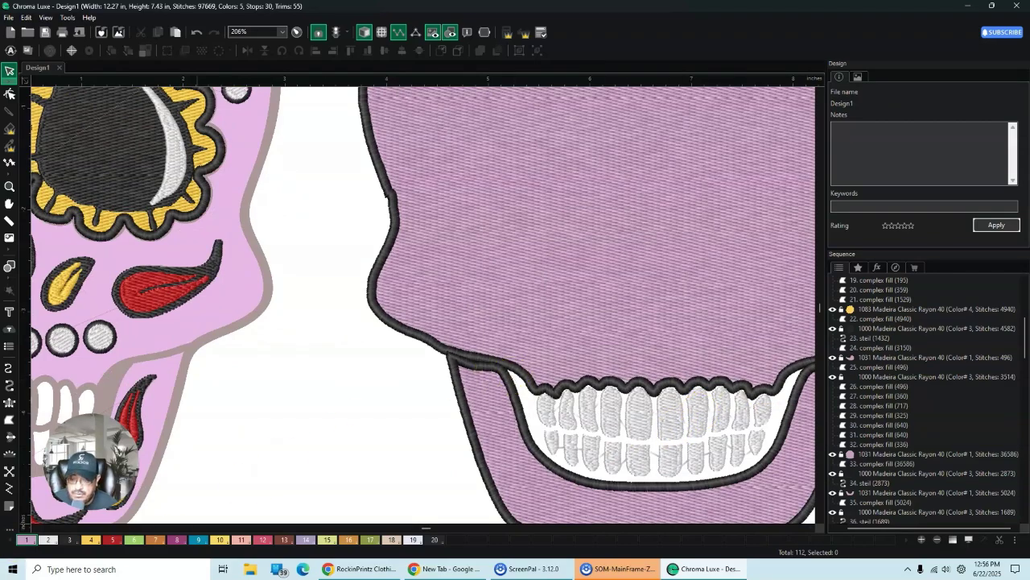
left_click(10, 455)
left_click(9, 419)
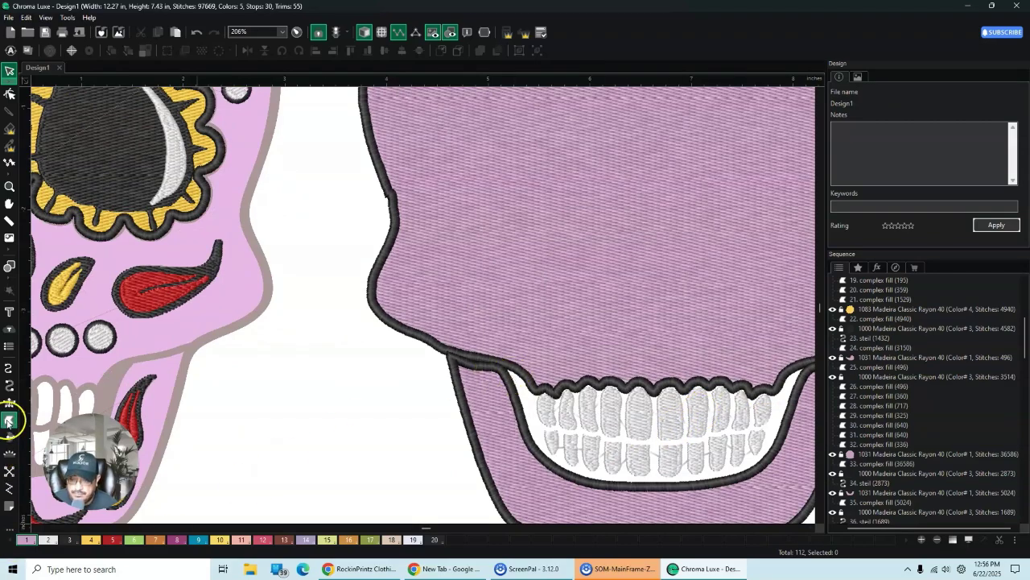
left_click(507, 368)
left_click(520, 376)
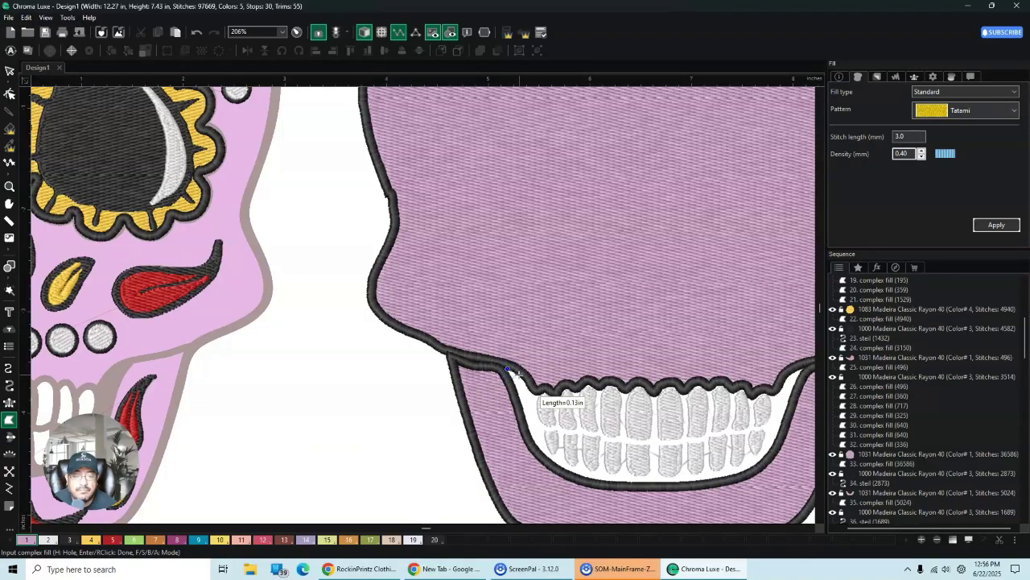
left_click(527, 387)
left_click(534, 393)
left_click(544, 392)
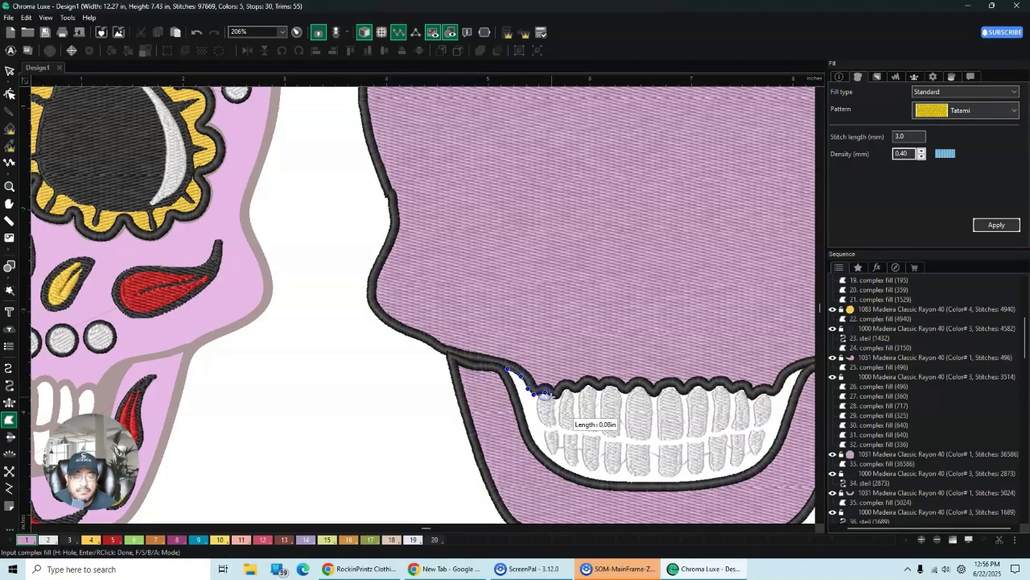
left_click(558, 397)
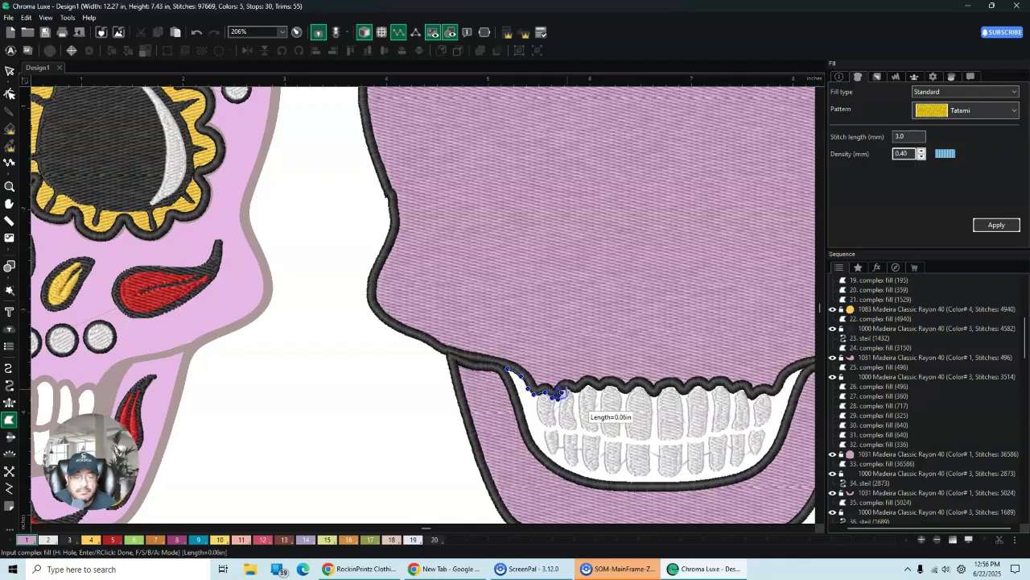
left_click(567, 390)
left_click(575, 388)
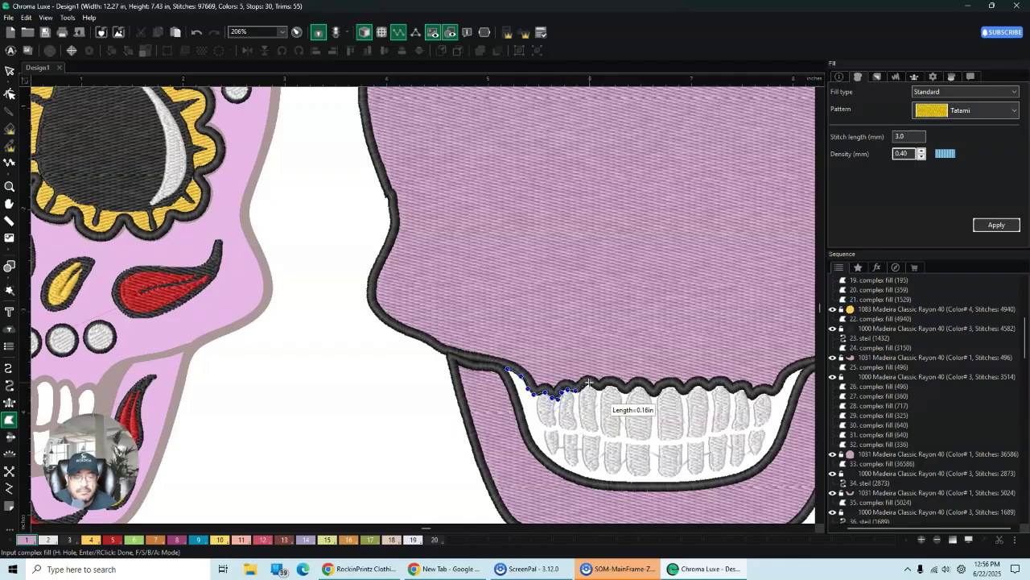
left_click(589, 383)
left_click(601, 387)
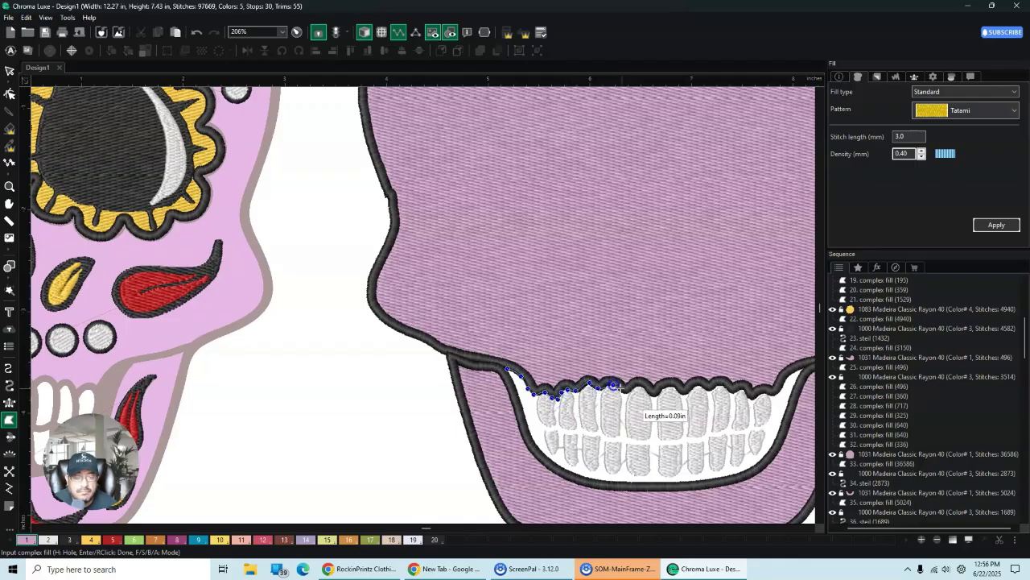
left_click(614, 385)
left_click(626, 390)
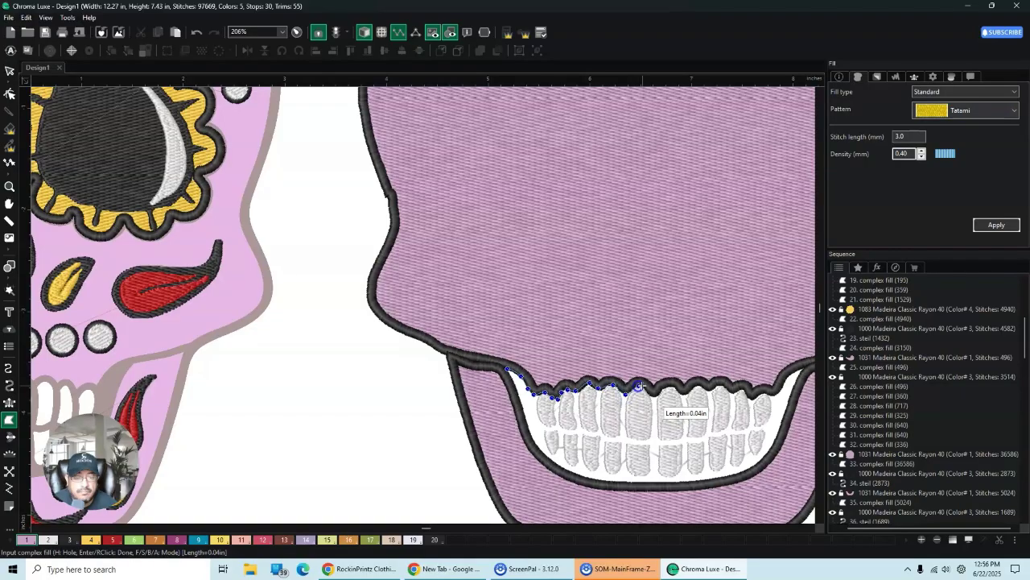
left_click(638, 386)
left_click(652, 392)
left_click(661, 389)
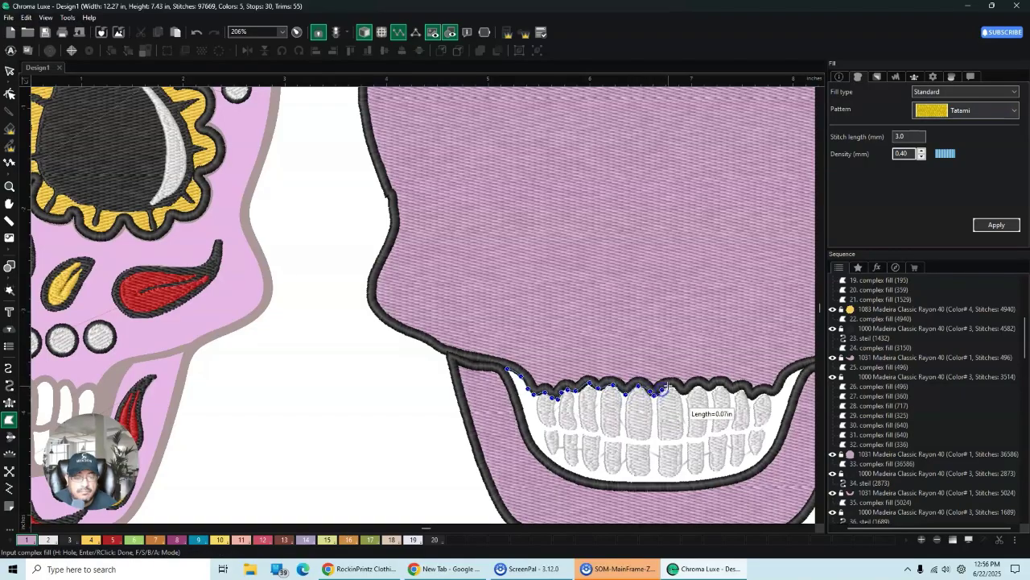
left_click(668, 386)
left_click(671, 388)
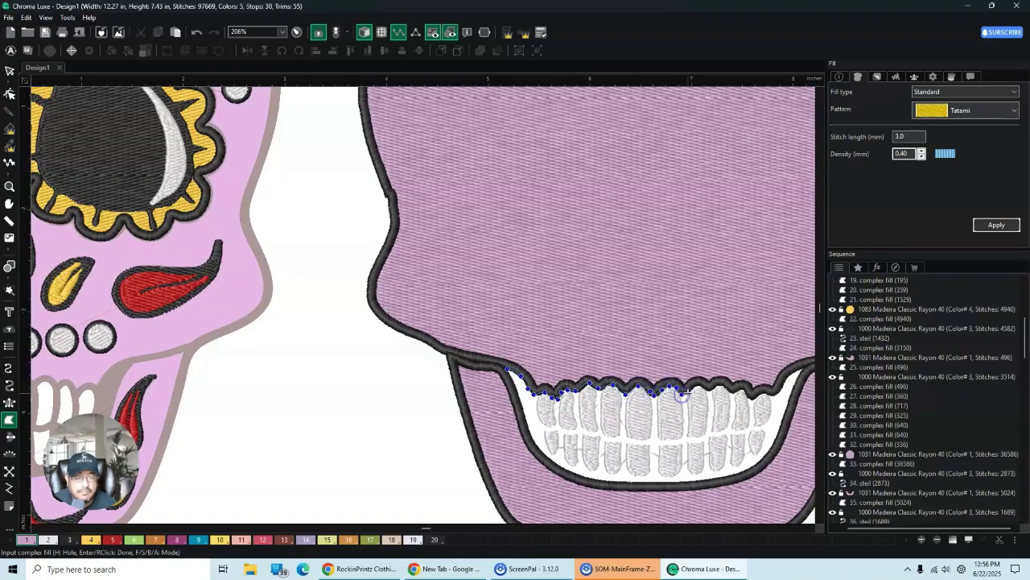
left_click(684, 392)
left_click(696, 385)
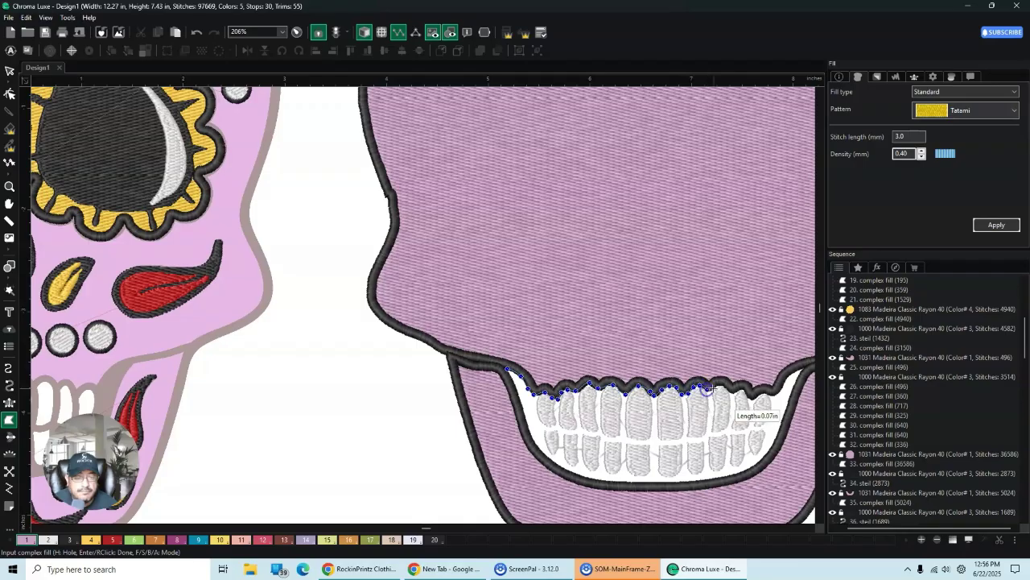
left_click(714, 386)
left_click(725, 386)
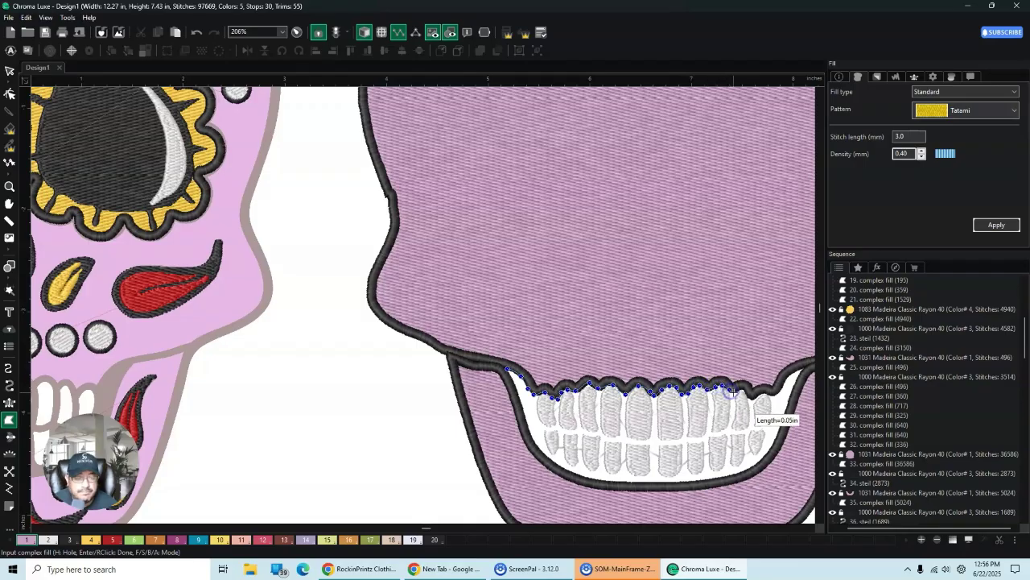
left_click(738, 389)
left_click(746, 392)
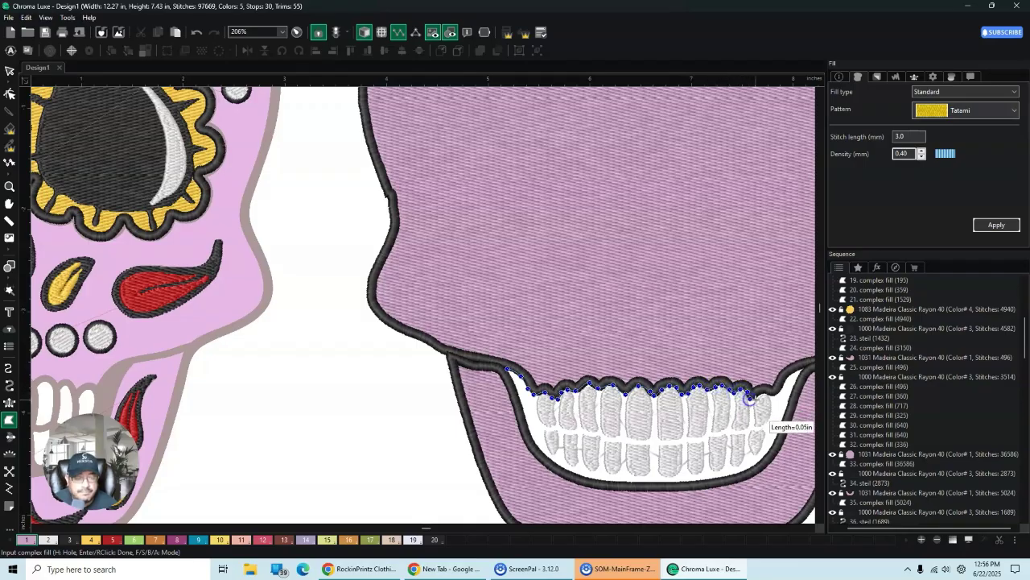
left_click(756, 398)
left_click(764, 394)
left_click(777, 391)
left_click(786, 378)
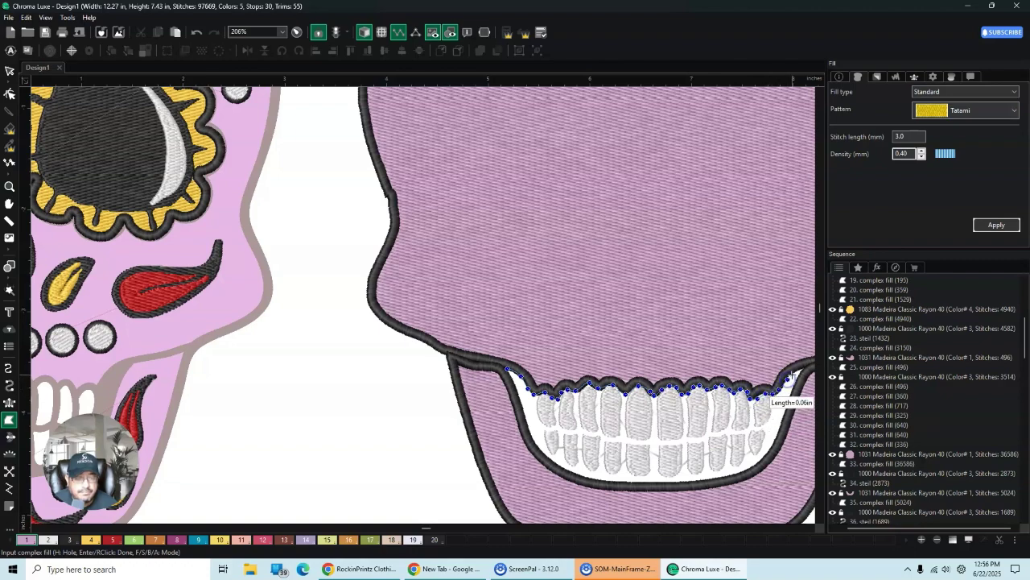
left_click(797, 367)
left_click(806, 363)
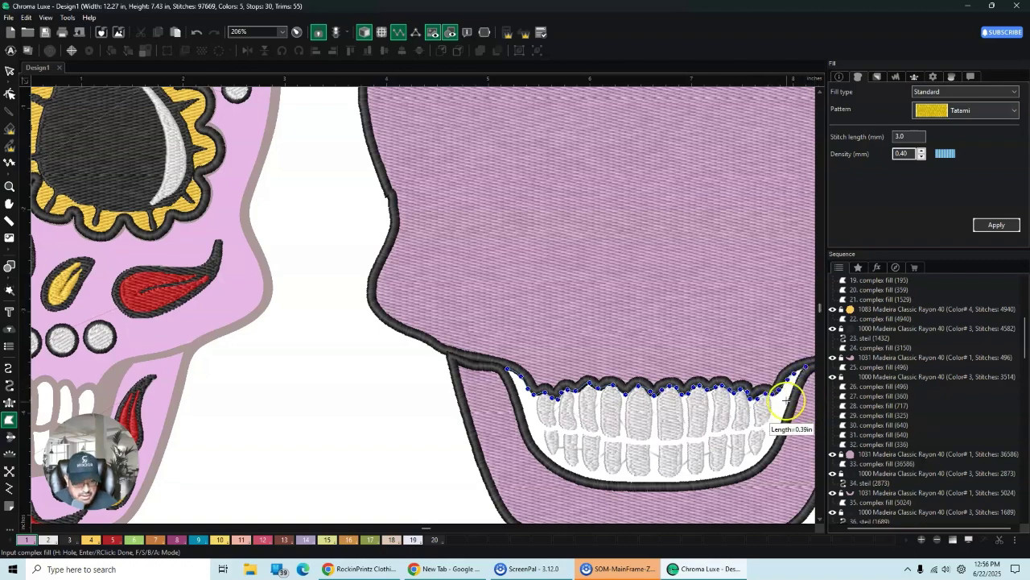
Step: Trace the curved lower mouth edge along the jaw border back to the starting corner and finish the complex fill
left_click(786, 406)
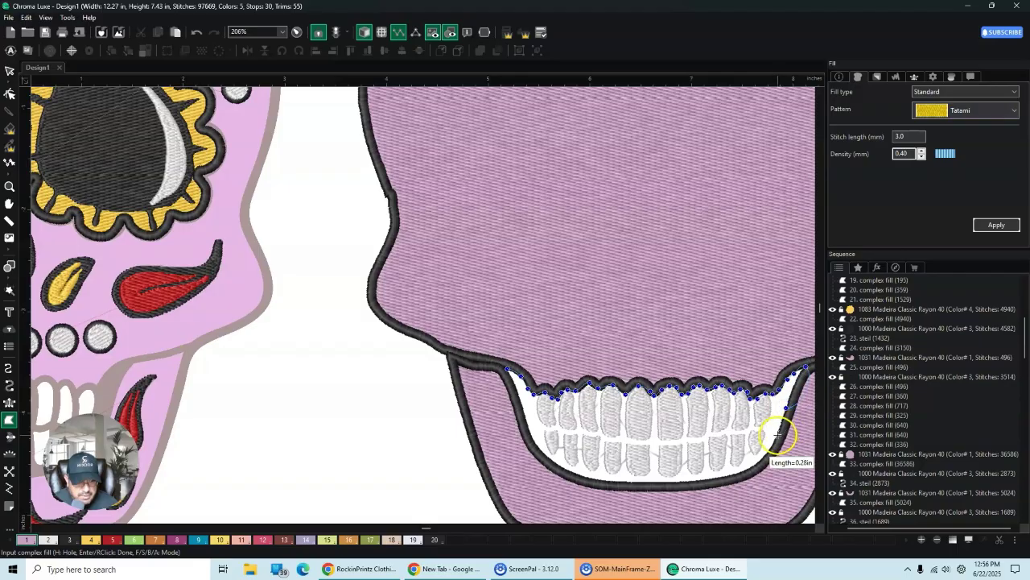
left_click(778, 436)
left_click(764, 458)
left_click(744, 475)
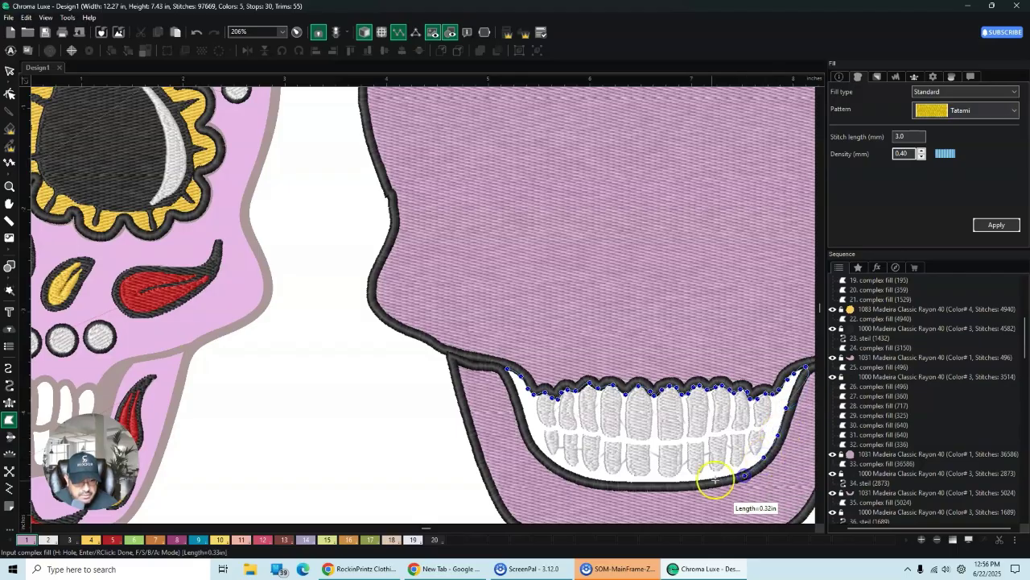
left_click(701, 482)
left_click(621, 482)
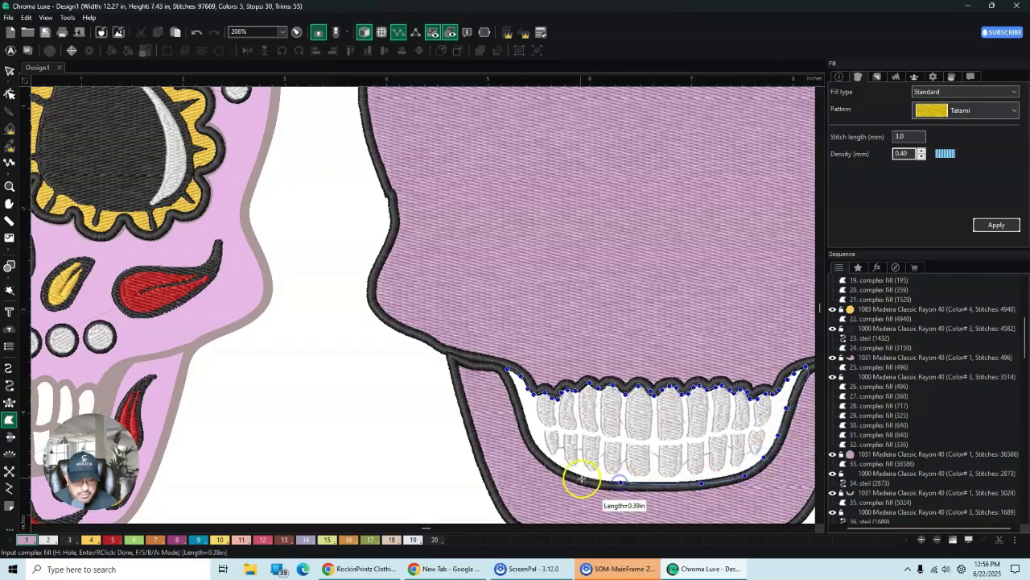
left_click(571, 472)
left_click(542, 454)
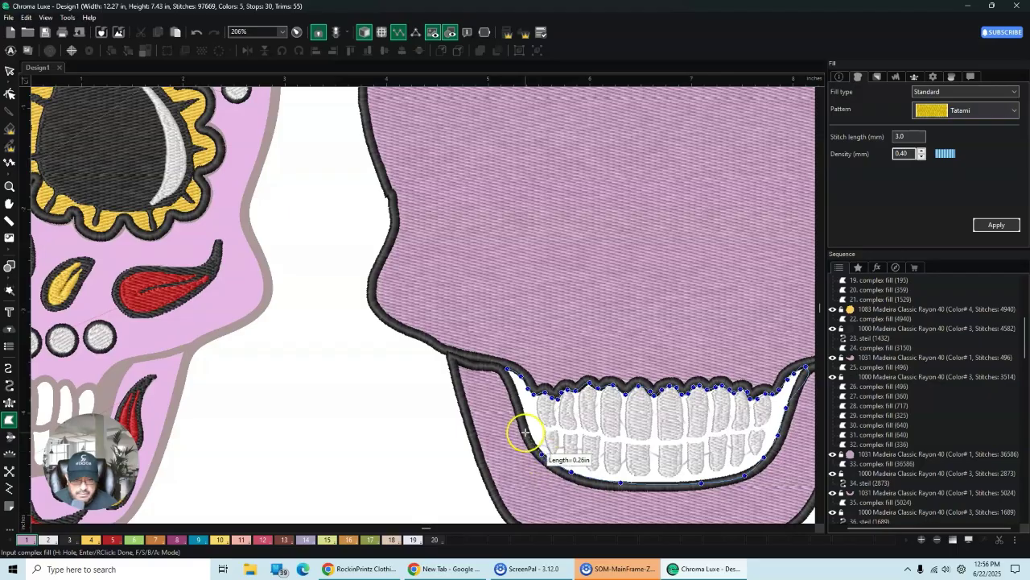
left_click(526, 425)
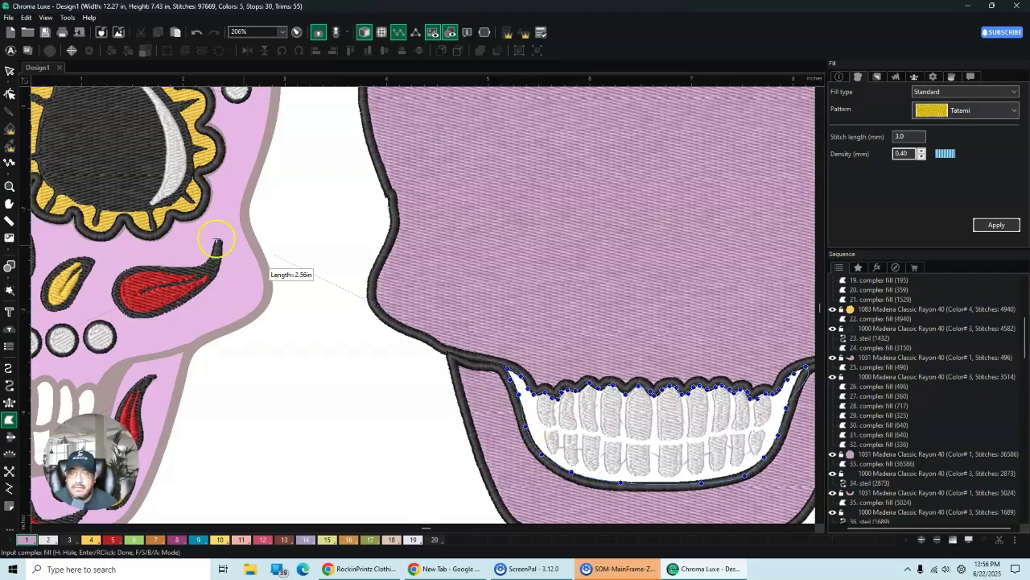
left_click(10, 71)
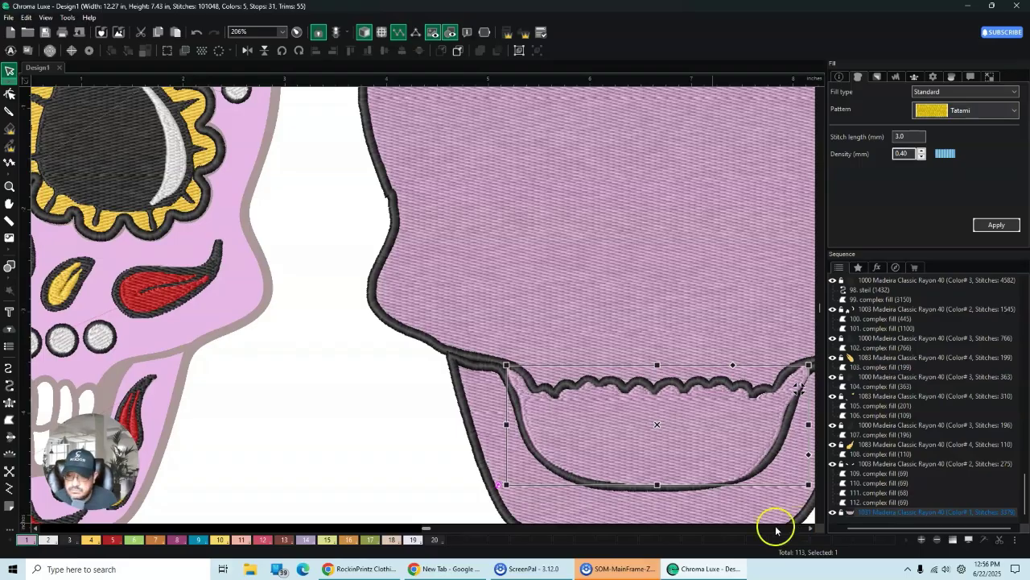
Step: Undo the mouth fill's change to black thread and clear the selection
left_click(193, 32)
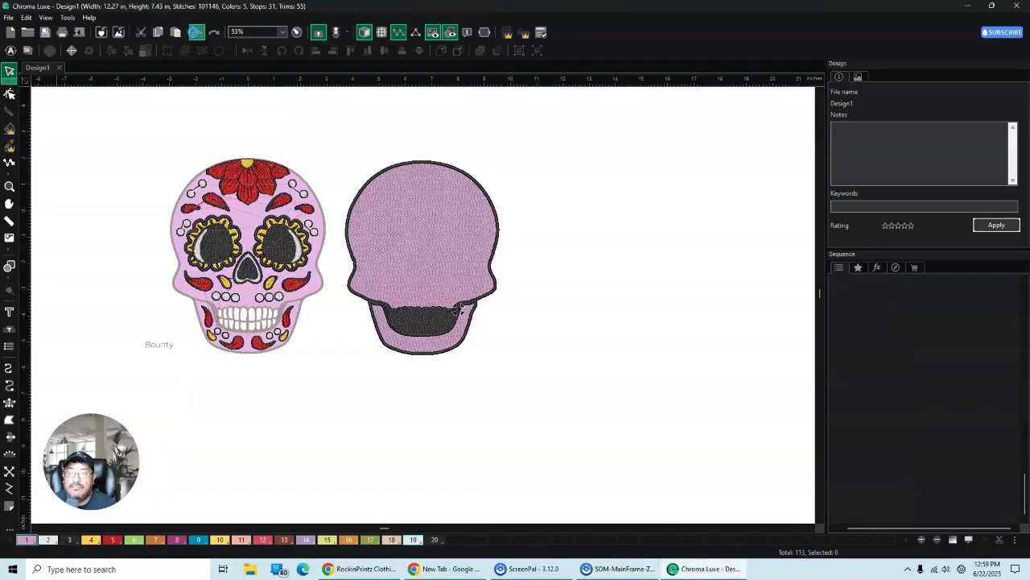
left_click(196, 34)
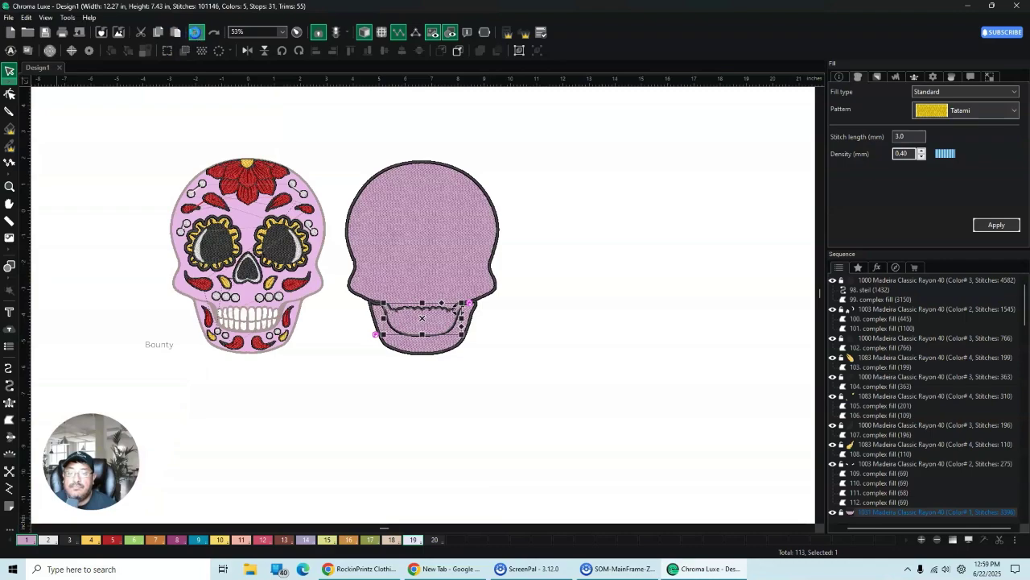
left_click(196, 32)
left_click(196, 32)
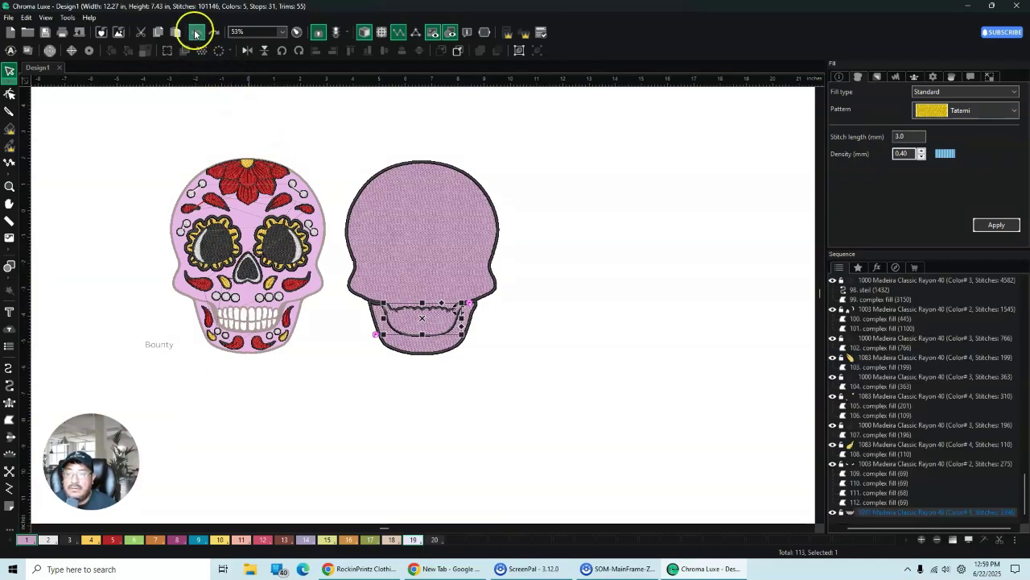
left_click(421, 202)
left_click(442, 132)
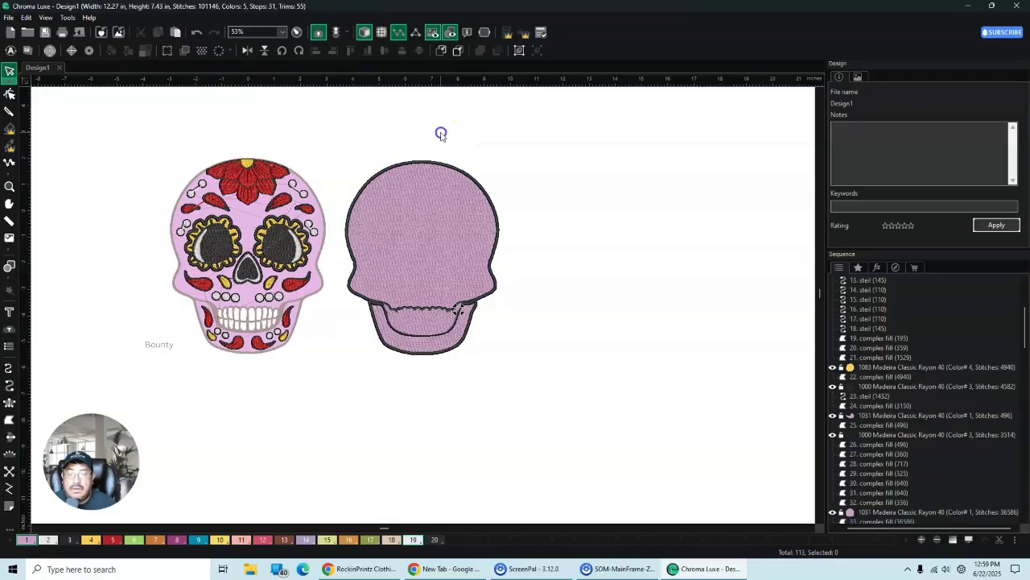
Step: Select the complete base skull with its borders and mouth fill and move it about 6.56 inches left onto the decorated skull
scroll(460, 287, "up", 4)
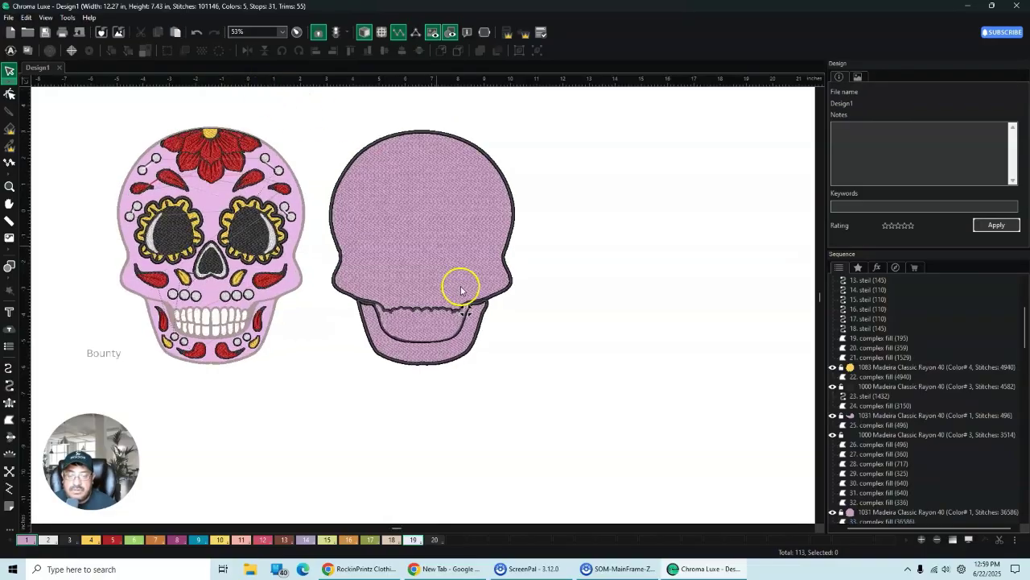
scroll(444, 338, "up", 4)
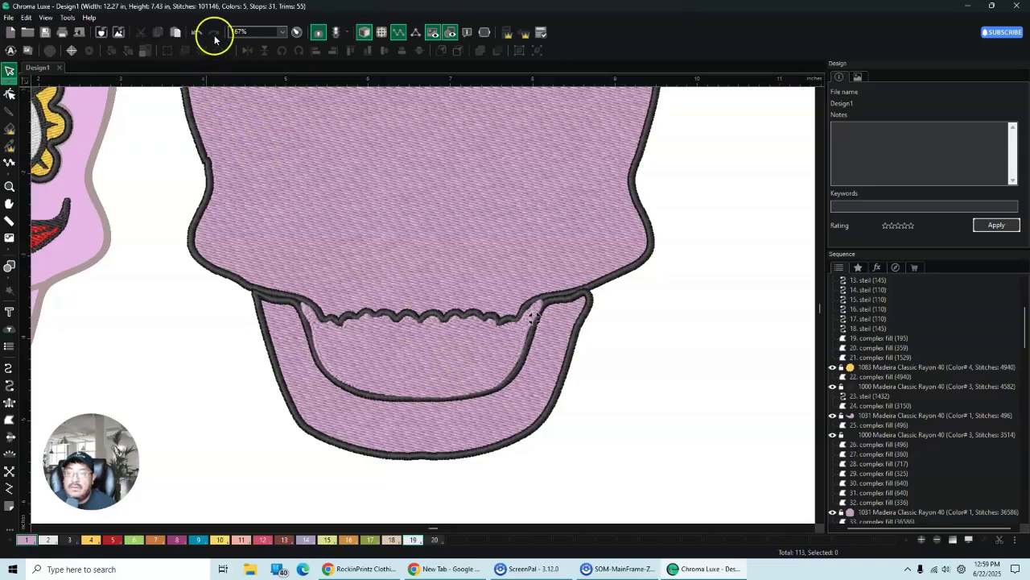
left_click(444, 400)
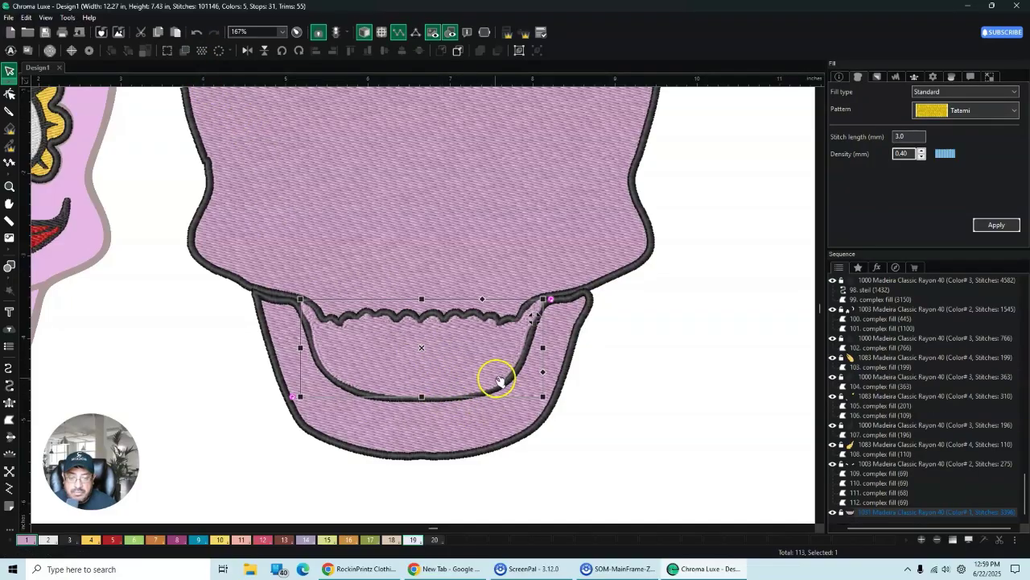
scroll(593, 310, "down", 5)
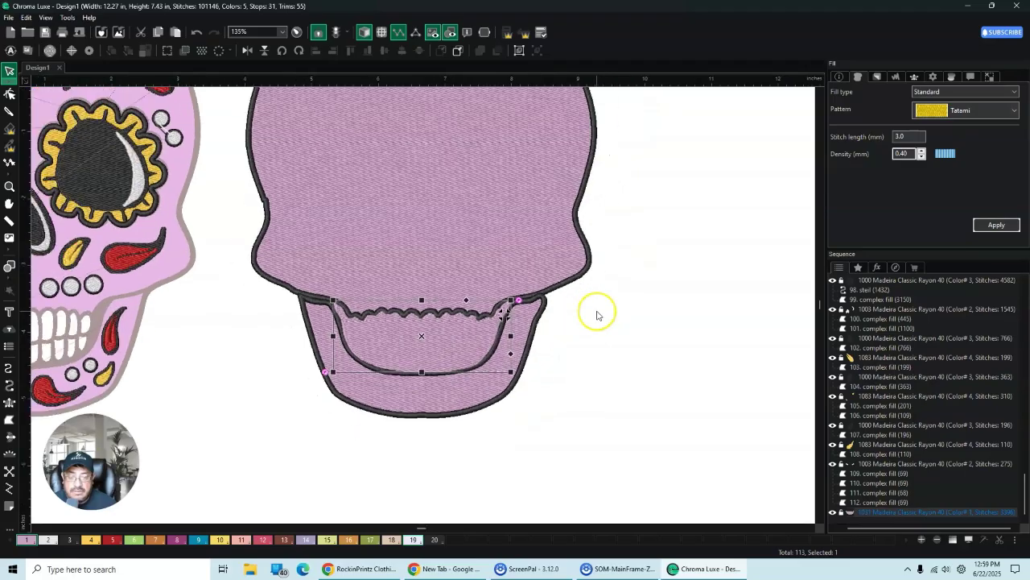
scroll(593, 309, "down", 6)
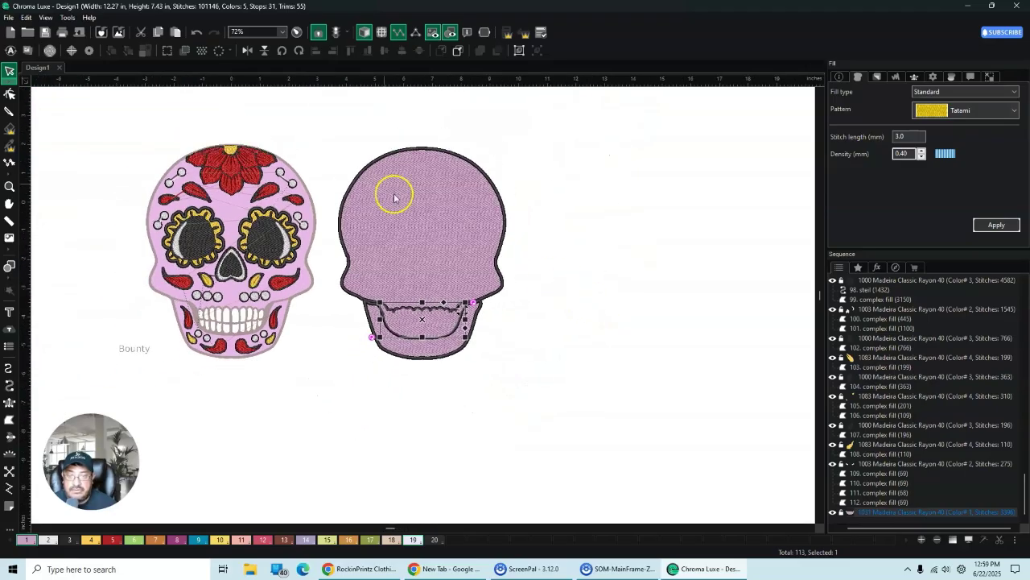
left_click_drag(320, 121, 566, 432)
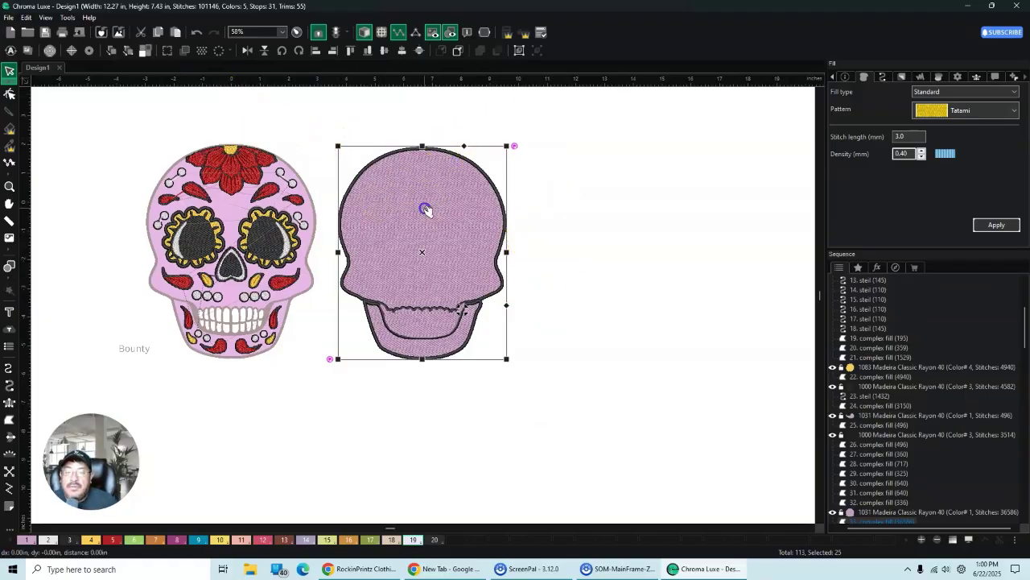
left_click_drag(425, 210, 239, 210)
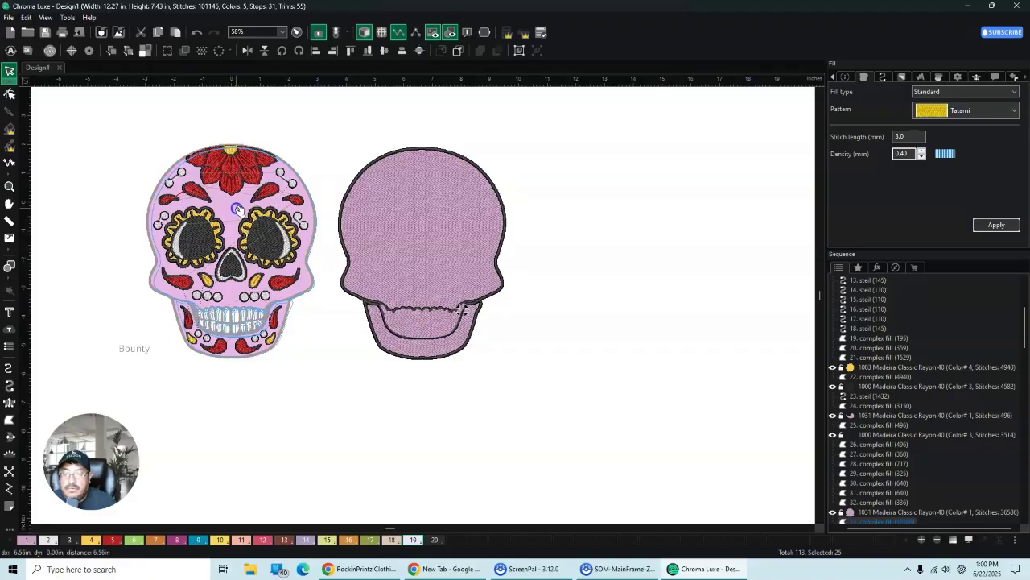
left_click_drag(238, 210, 237, 209)
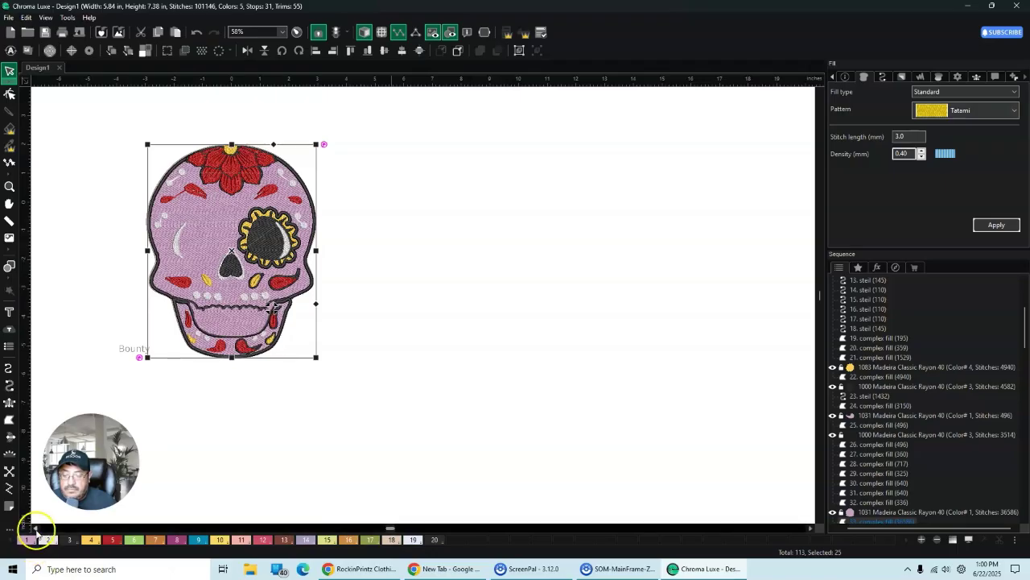
Step: Examine how the base skull lines up with the artwork's outline and decorations from the crown down to the jaw
scroll(35, 531, "left", 3)
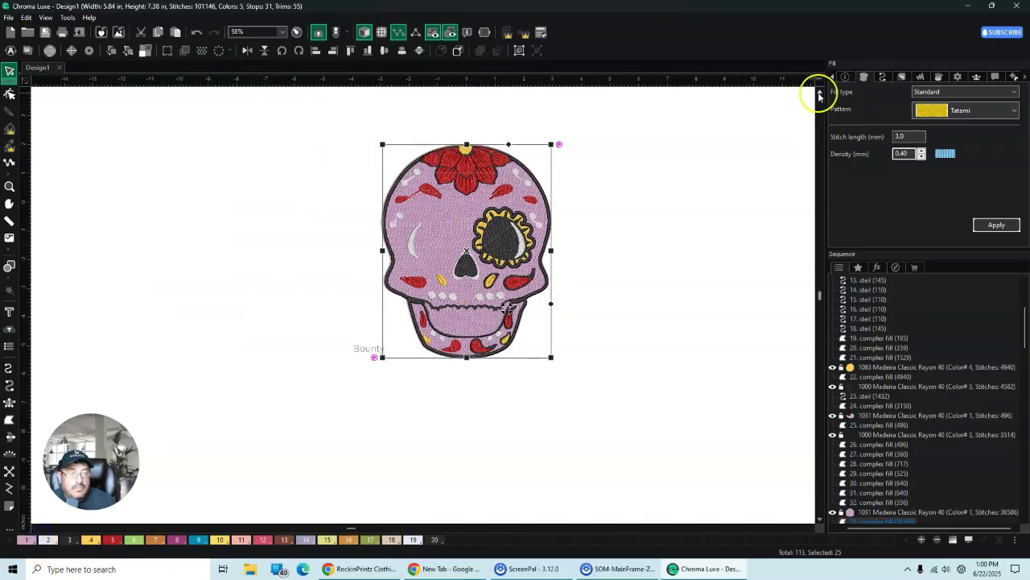
scroll(814, 92, "up", 2)
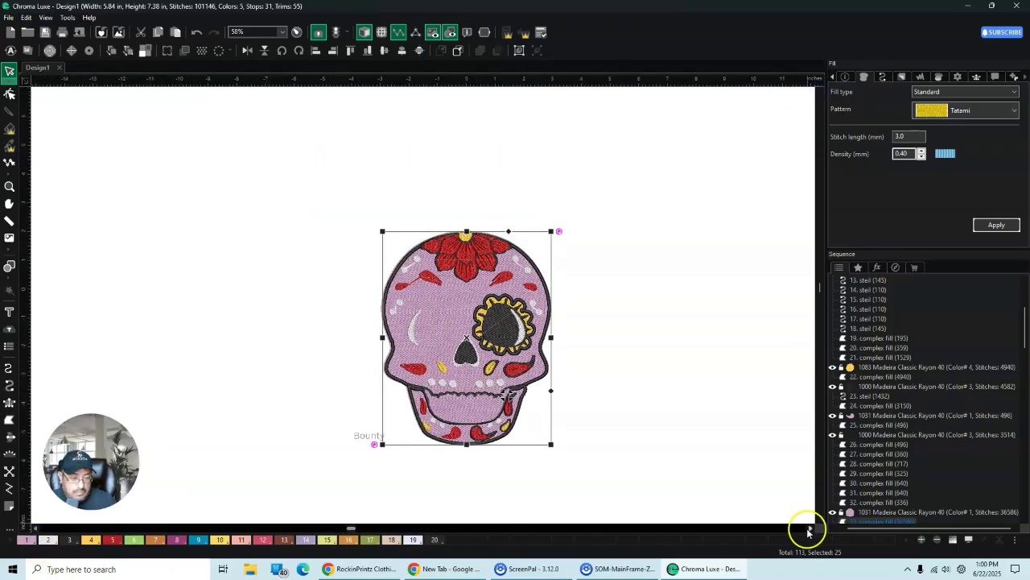
scroll(814, 527, "right", 1)
scroll(401, 457, "up", 4)
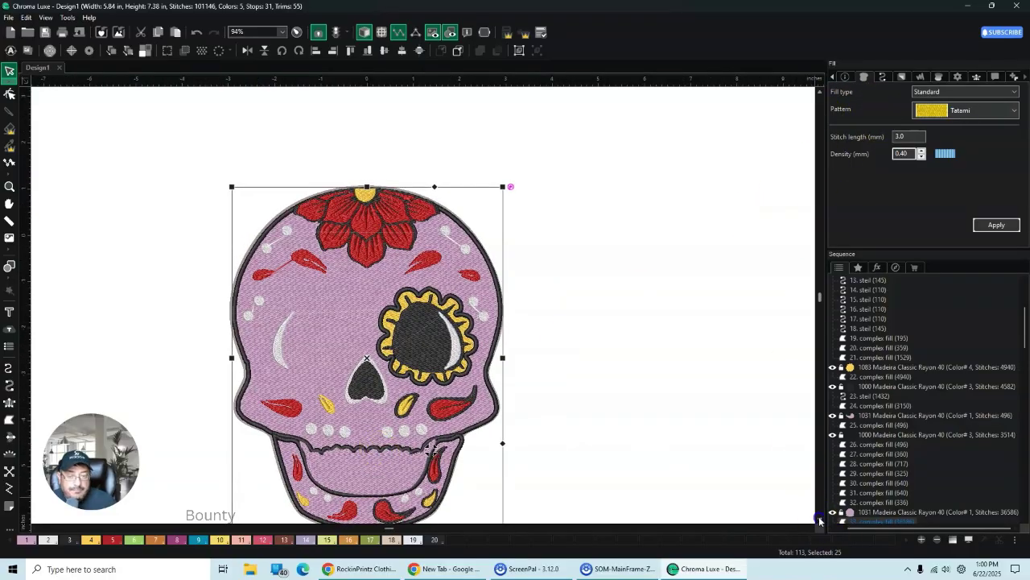
scroll(820, 519, "down", 1)
scroll(437, 240, "up", 2)
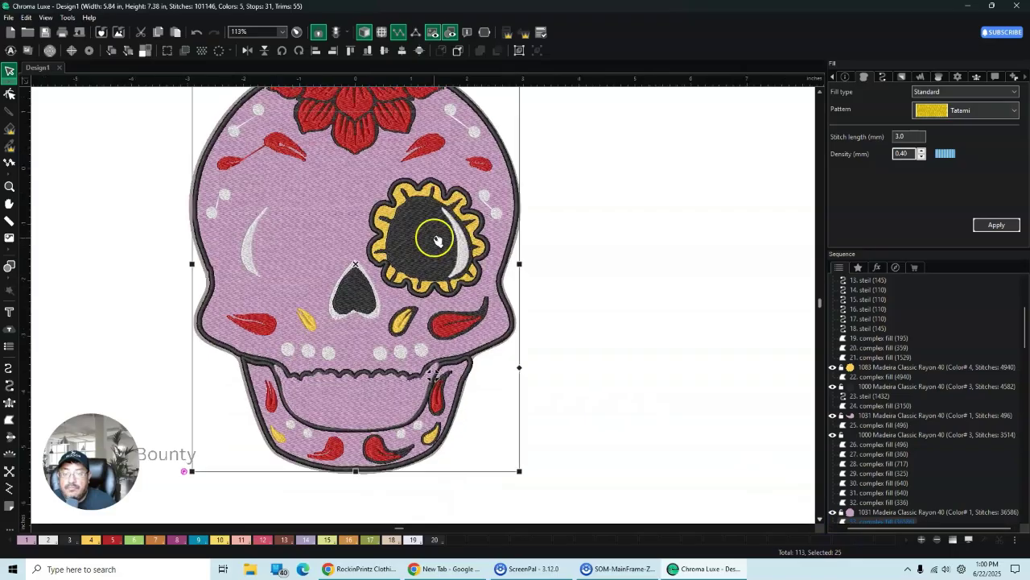
scroll(437, 240, "up", 1)
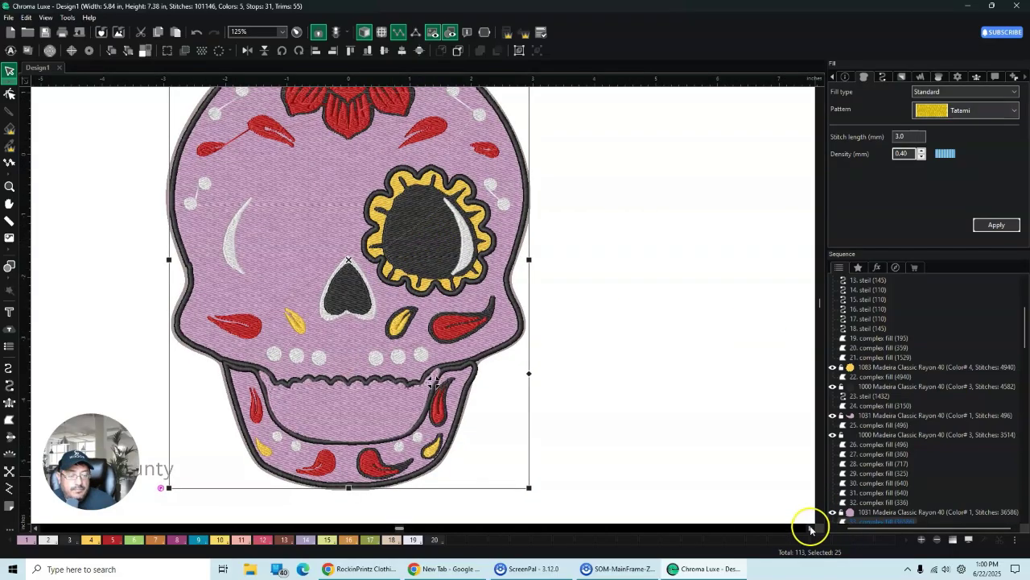
left_click(810, 529)
left_click(820, 521)
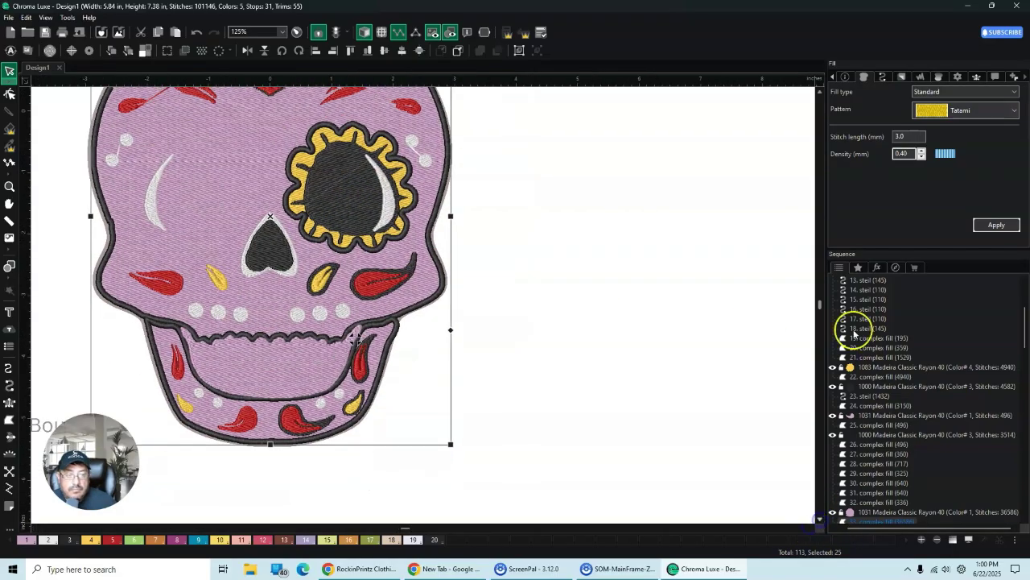
left_click(821, 93)
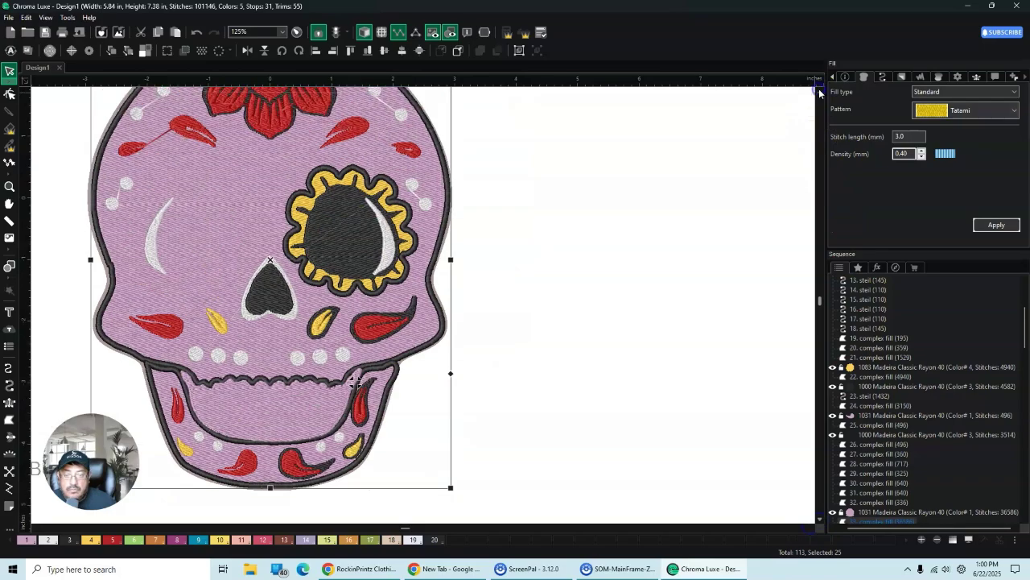
left_click(820, 92)
left_click(820, 92)
left_click(820, 92)
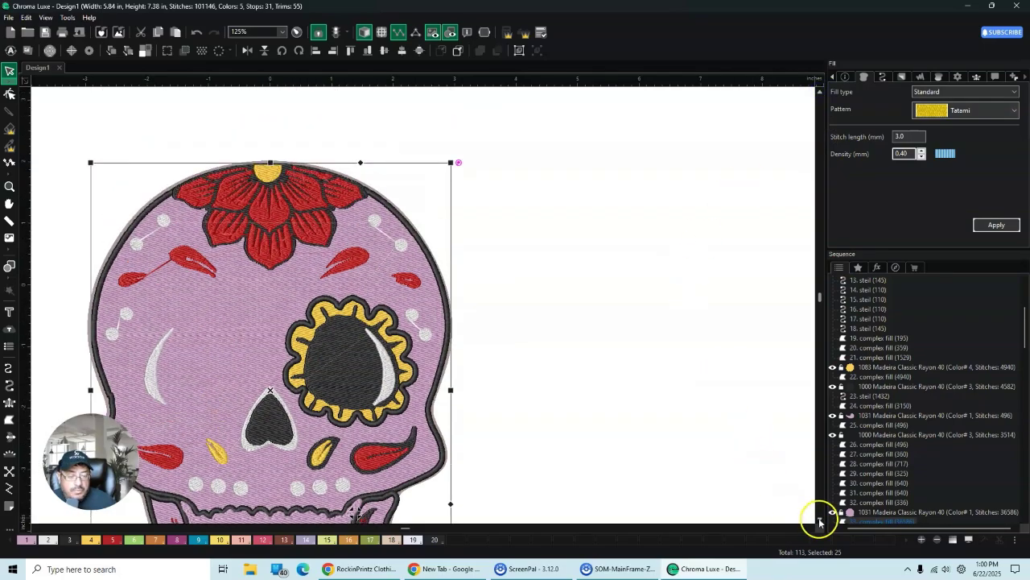
left_click(821, 521)
left_click(820, 522)
scroll(603, 363, "down", 3)
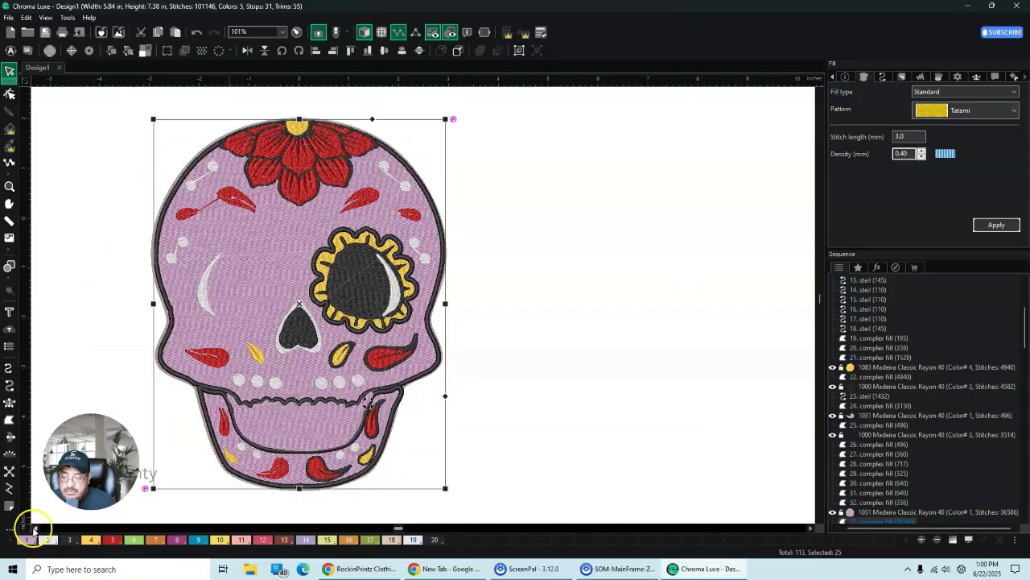
left_click(33, 529)
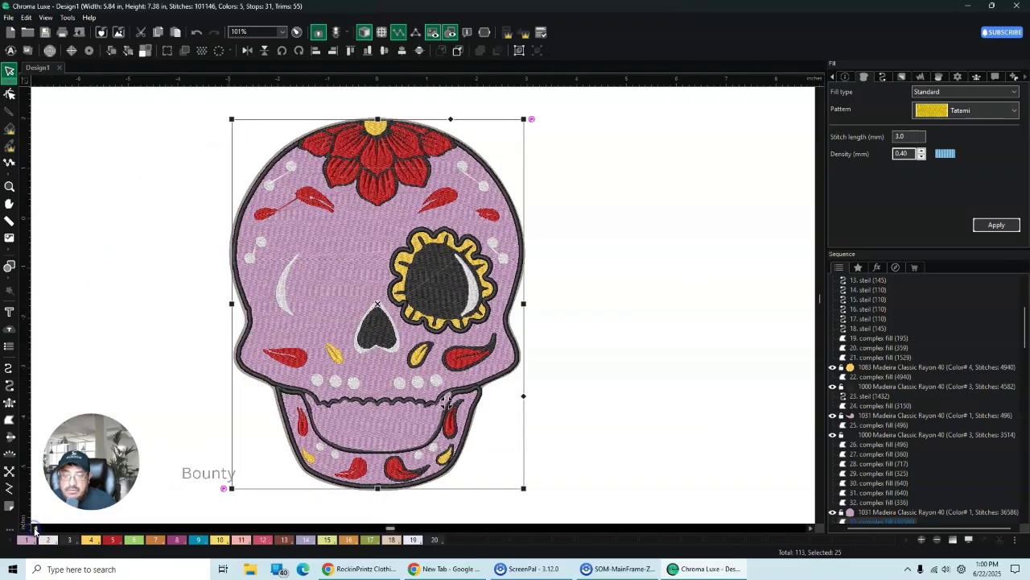
Step: Send the selected base skull objects to the back of the stitching order and clear the selection
right_click(388, 208)
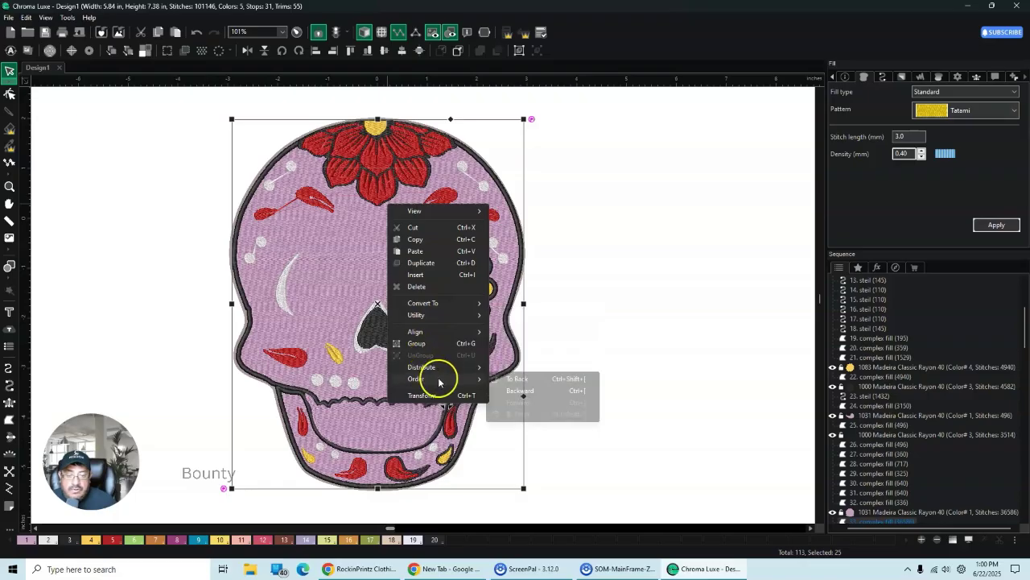
left_click(543, 379)
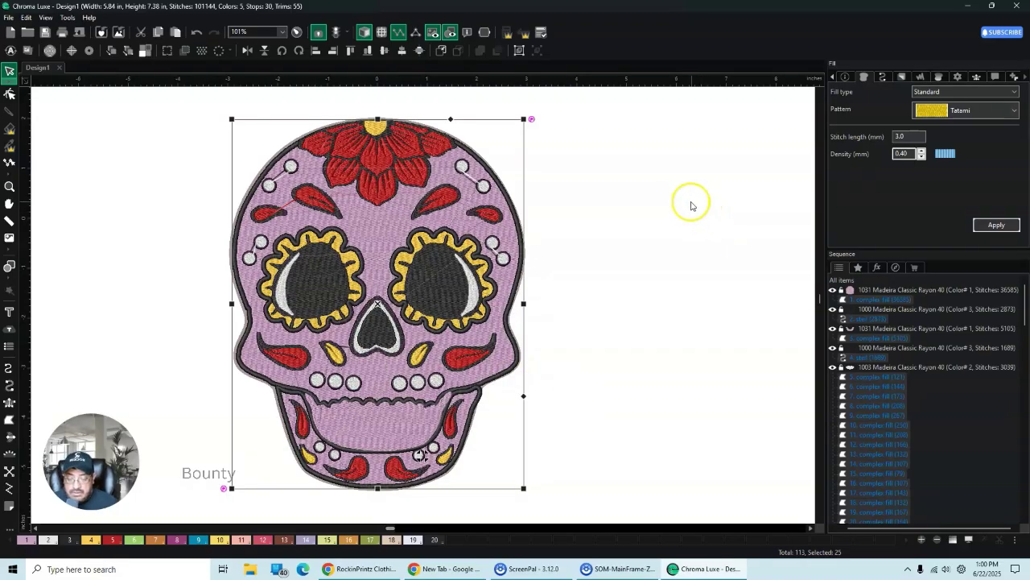
left_click(733, 270)
Step: Select the complex fill inside the mouth, set its thread color to 3 and apply it
left_click(400, 435)
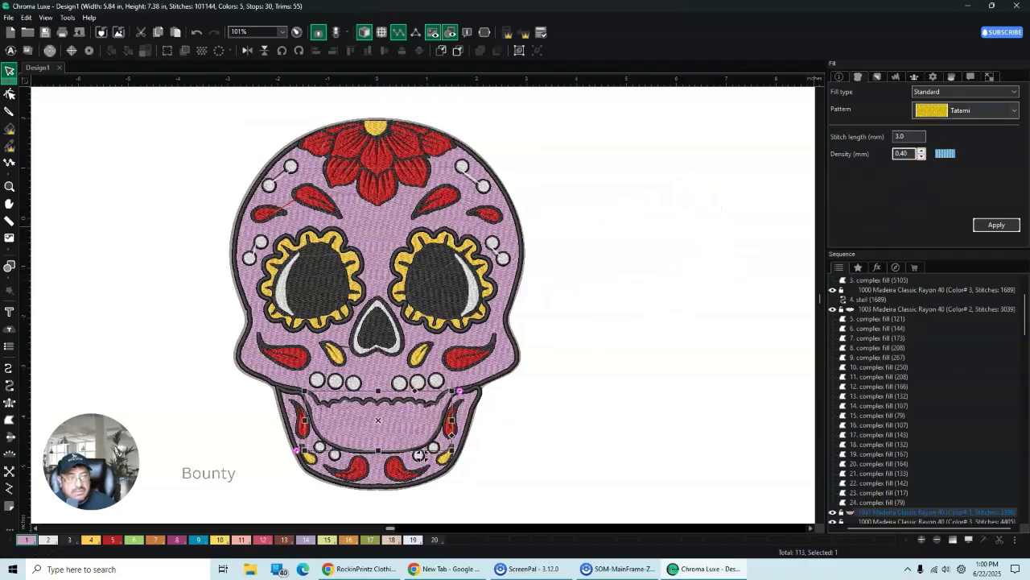
left_click(972, 76)
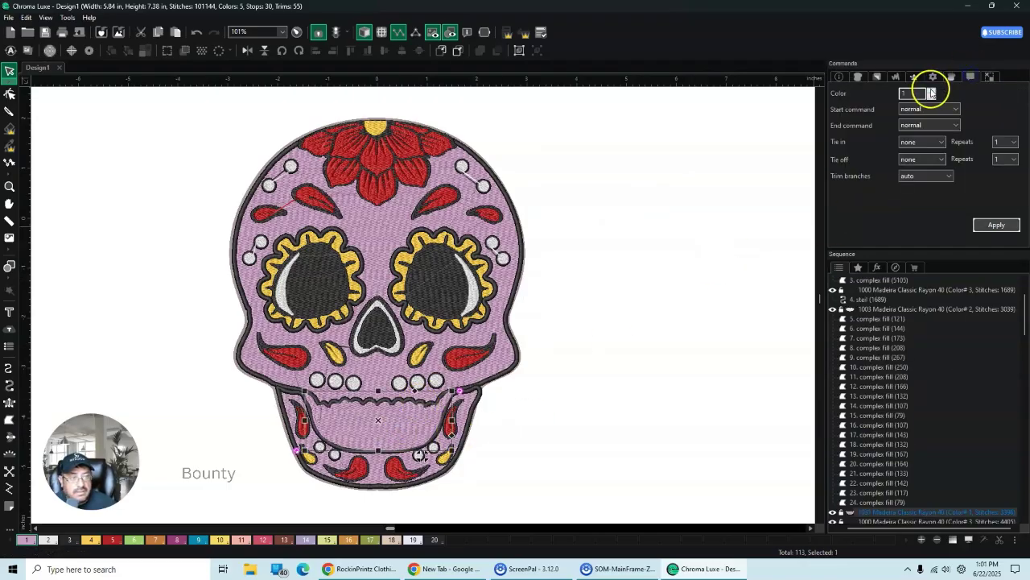
left_click(997, 224)
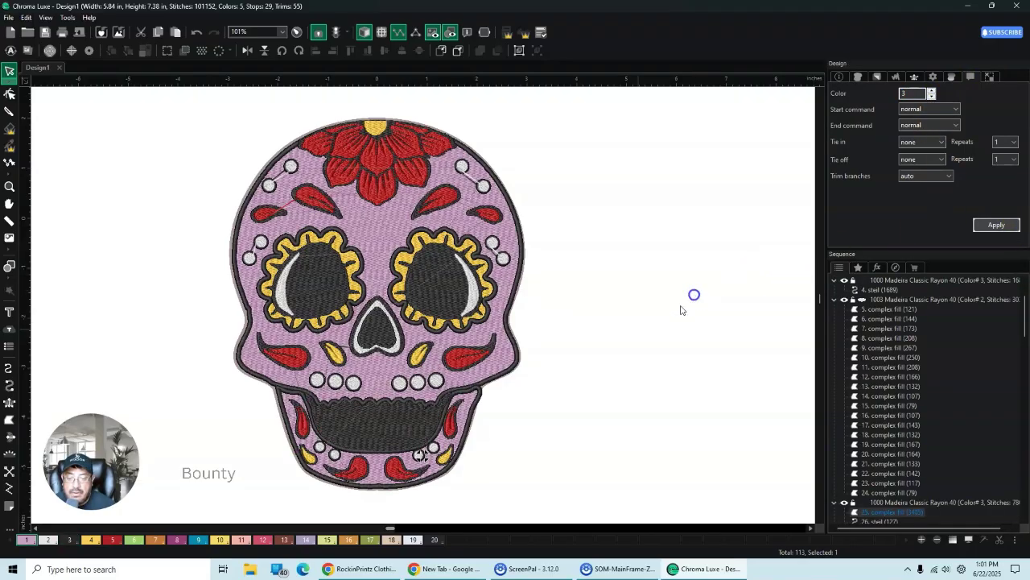
Step: Send the black mouth fill to the back of the stitching order, behind the teeth, and clear the selection
right_click(401, 432)
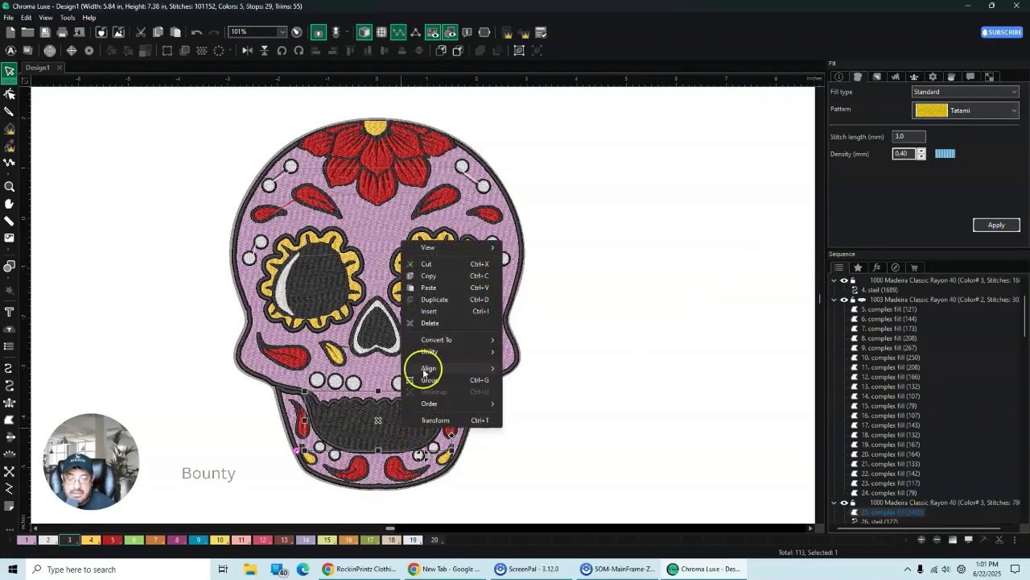
mouse_move(437, 339)
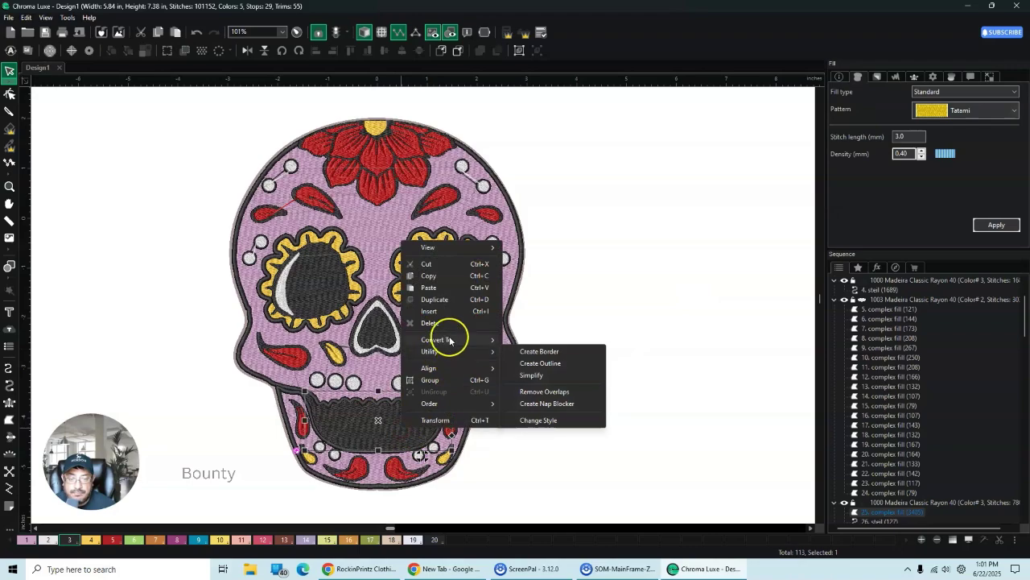
mouse_move(435, 403)
left_click(542, 404)
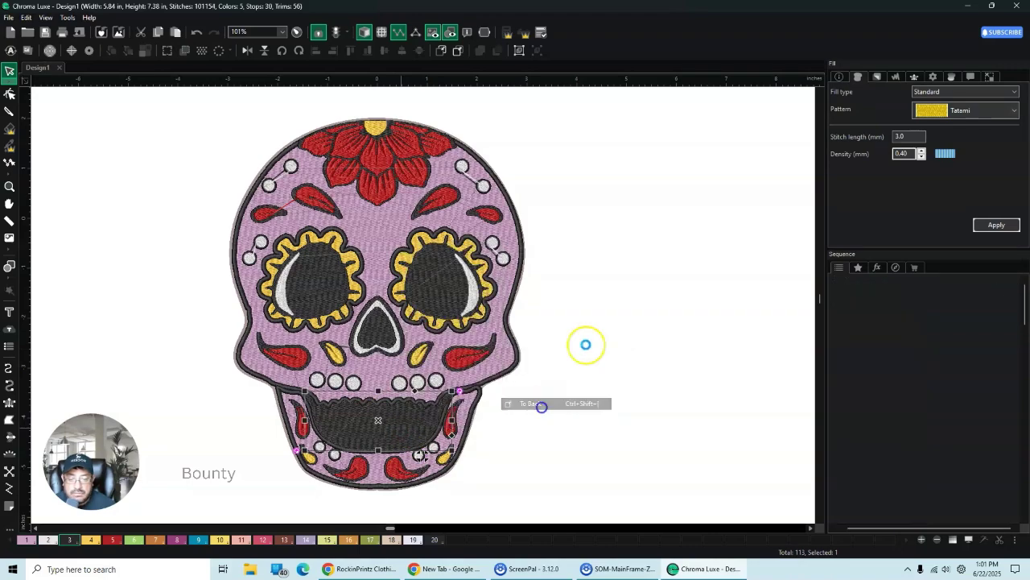
left_click(621, 300)
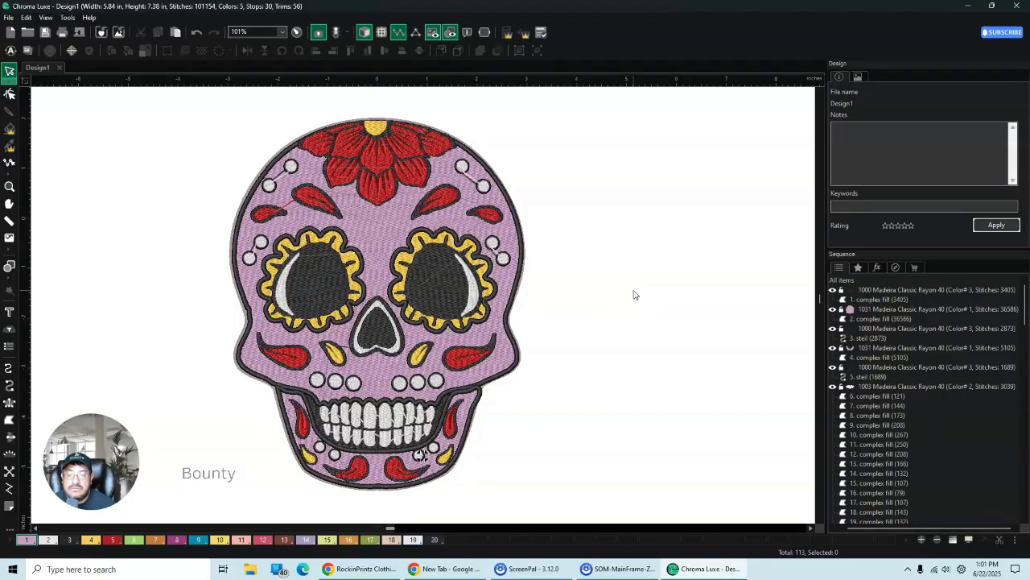
Step: Select all stitched objects of the skull and move them to the right, beside the original background artwork
key("minus")
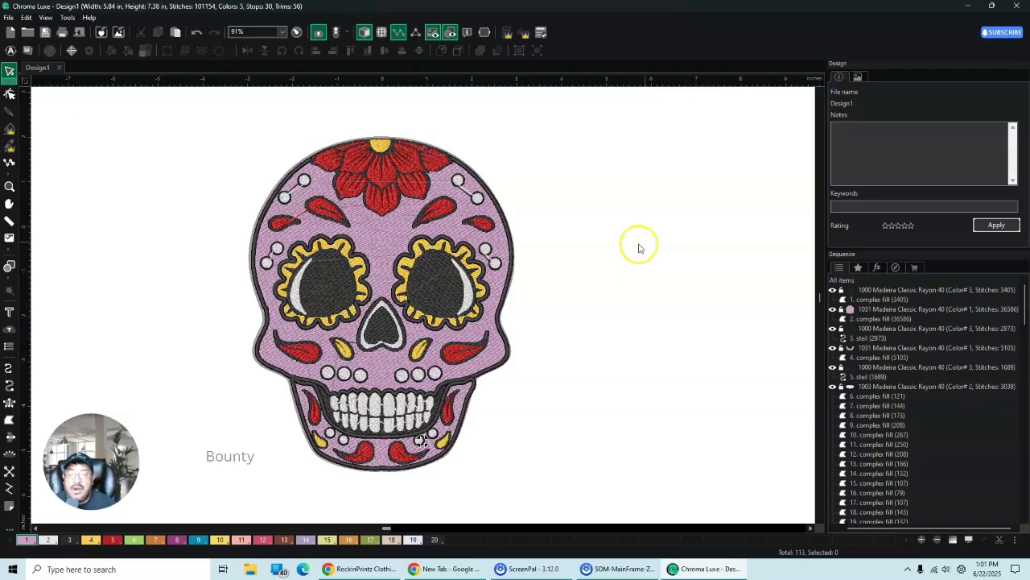
key("minus")
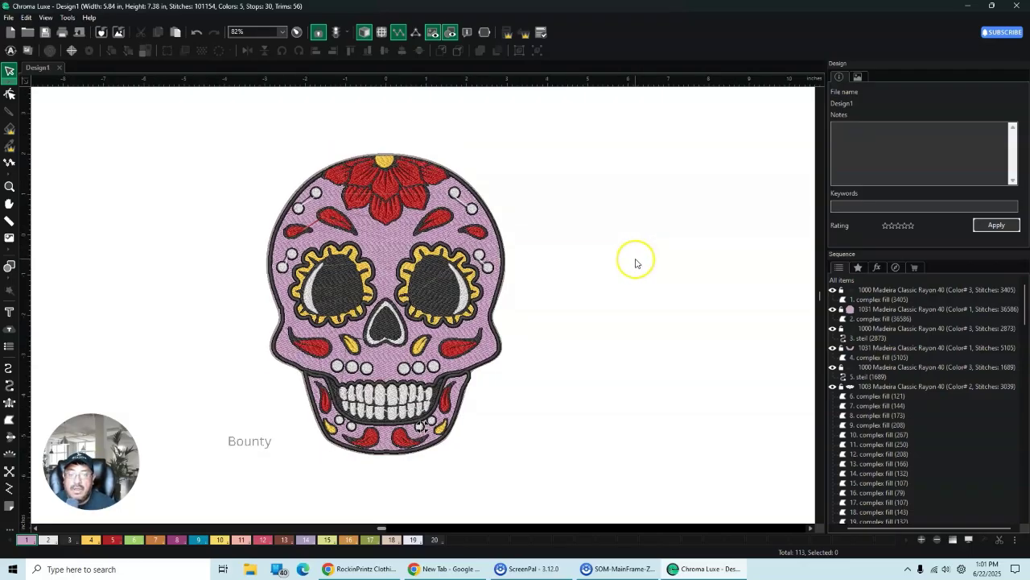
key("minus")
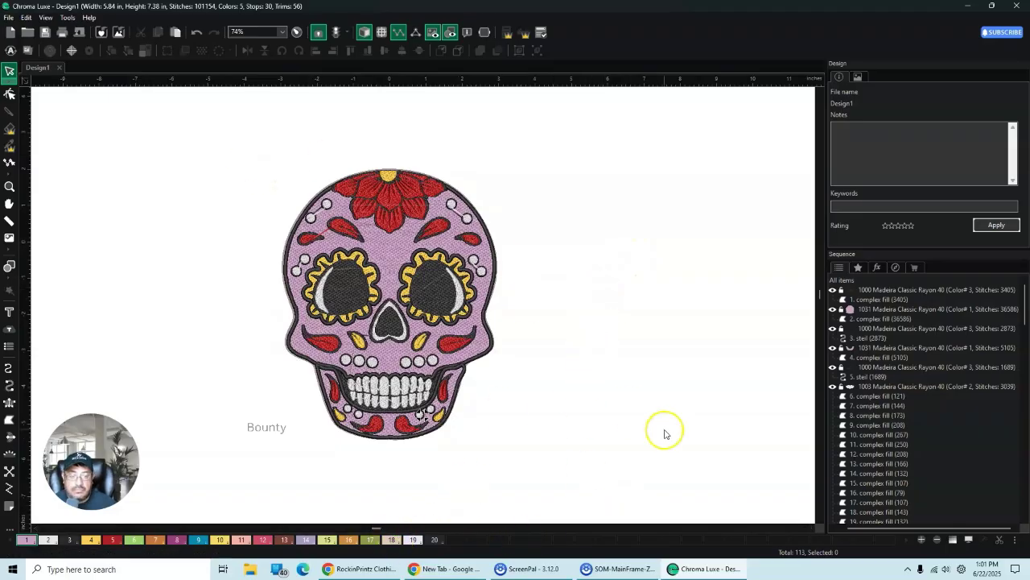
left_click(810, 532)
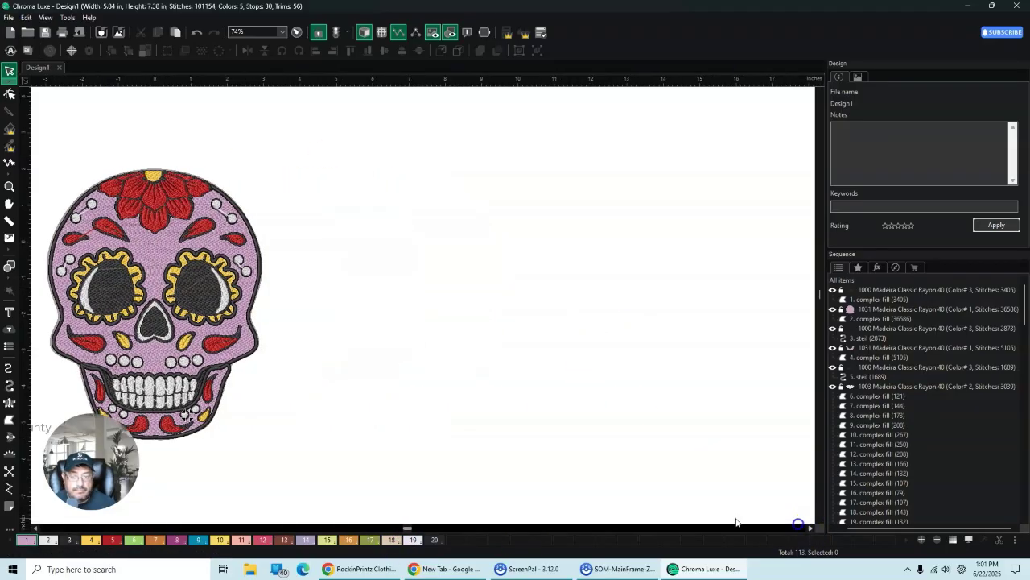
left_click(35, 533)
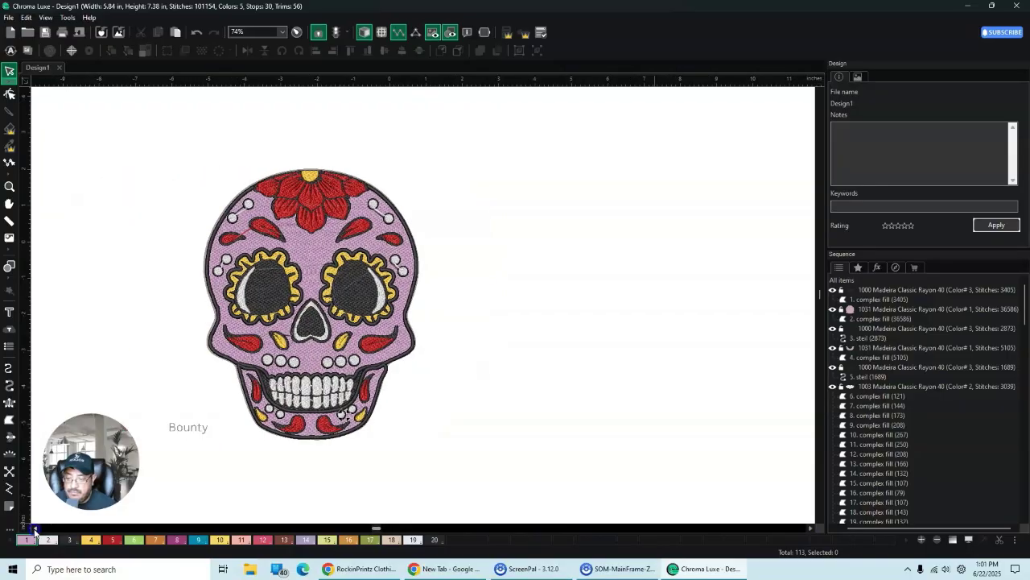
left_click_drag(231, 403, 299, 458)
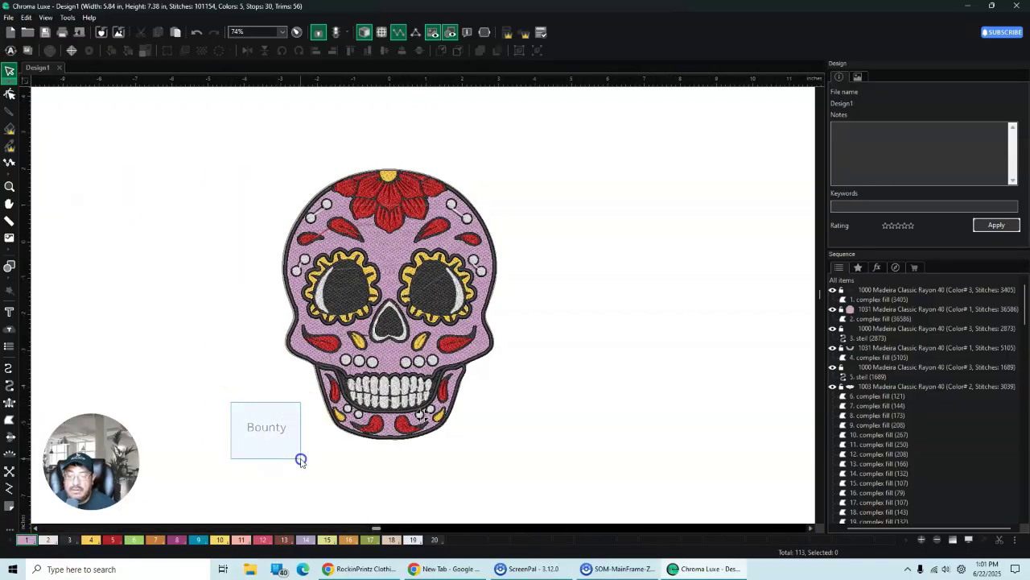
left_click(278, 429)
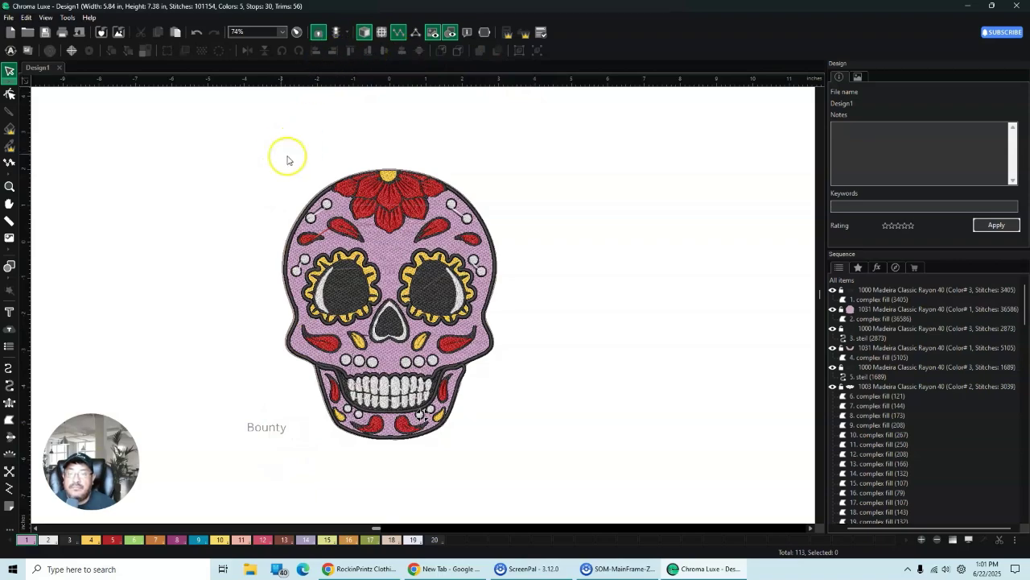
left_click_drag(273, 147, 520, 488)
left_click_drag(395, 315, 611, 303)
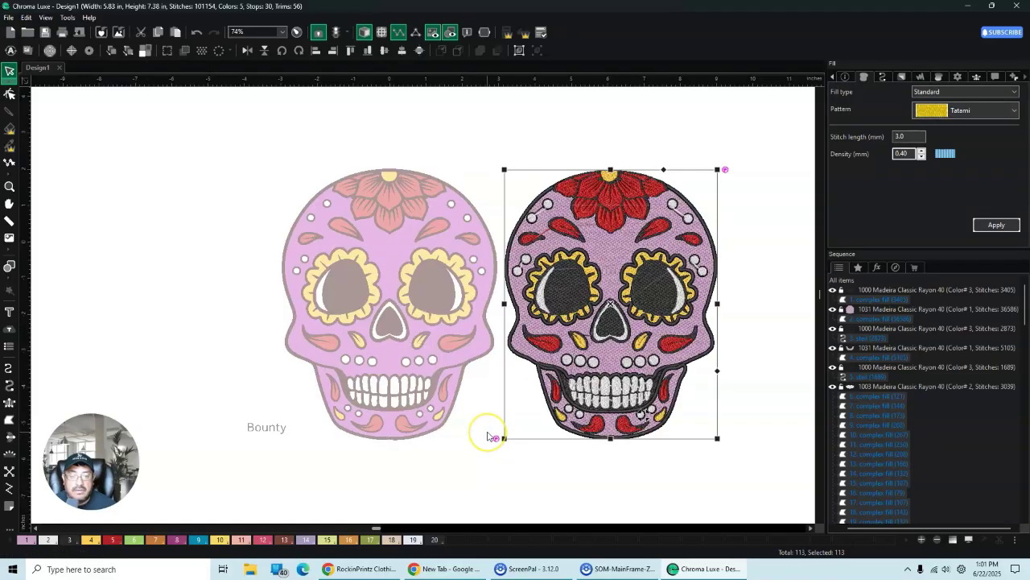
Step: Move the yellow teardrop at the left end of the jaw, together with its black backing, about 0.05 in toward the teeth
left_click(487, 437)
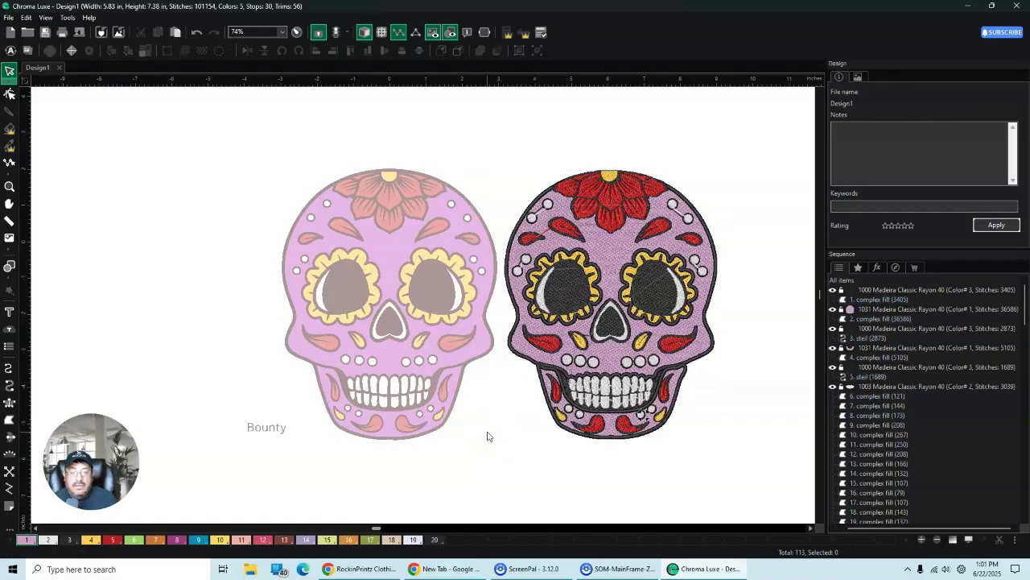
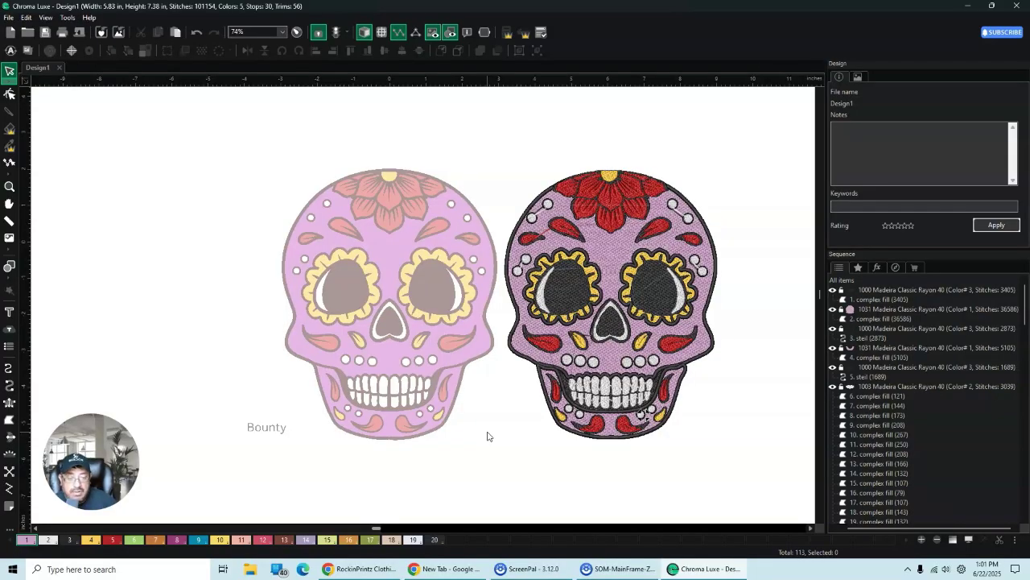
scroll(692, 479, "up", 2)
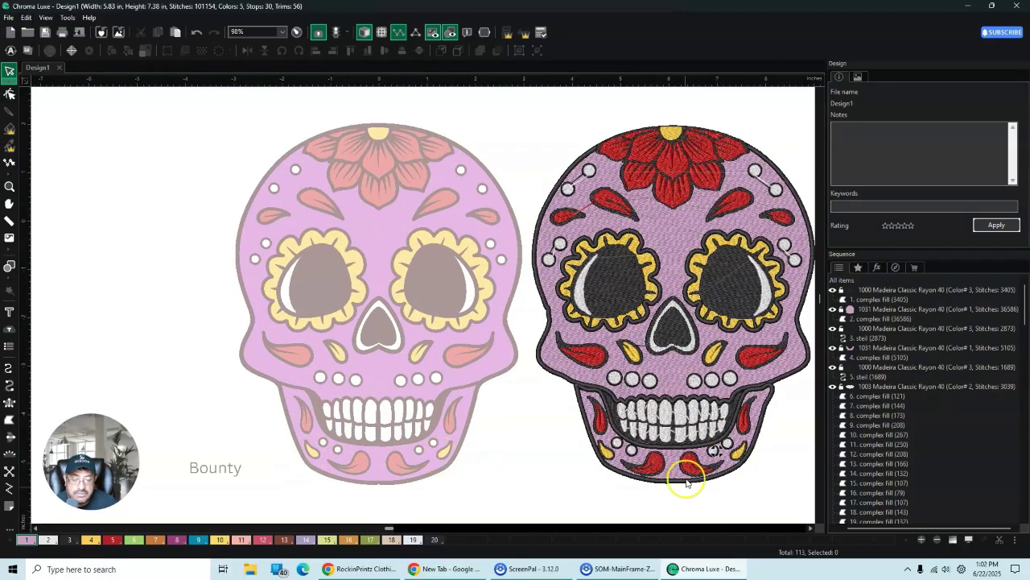
left_click(812, 527)
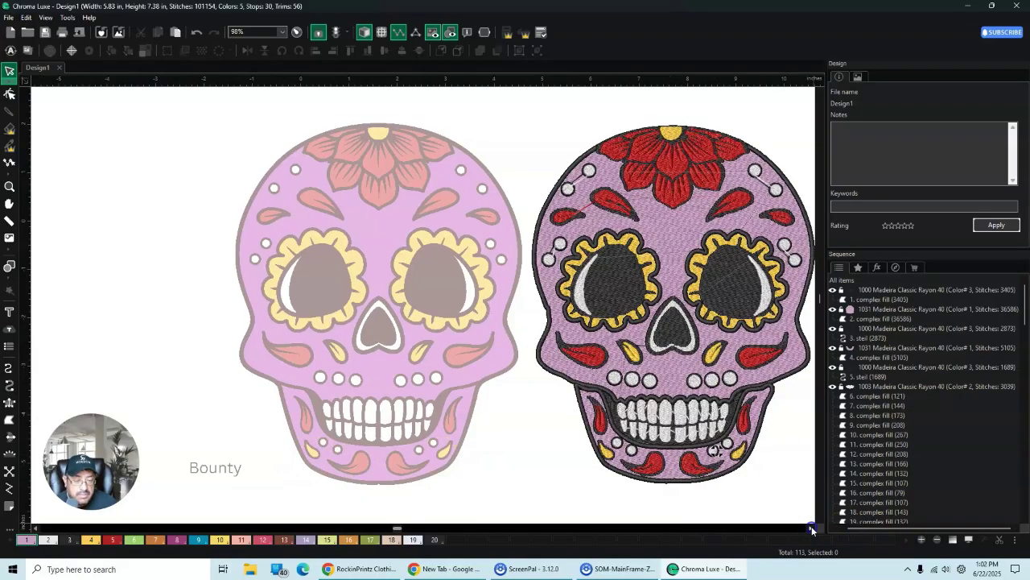
left_click(811, 528)
scroll(583, 527, "right", 3)
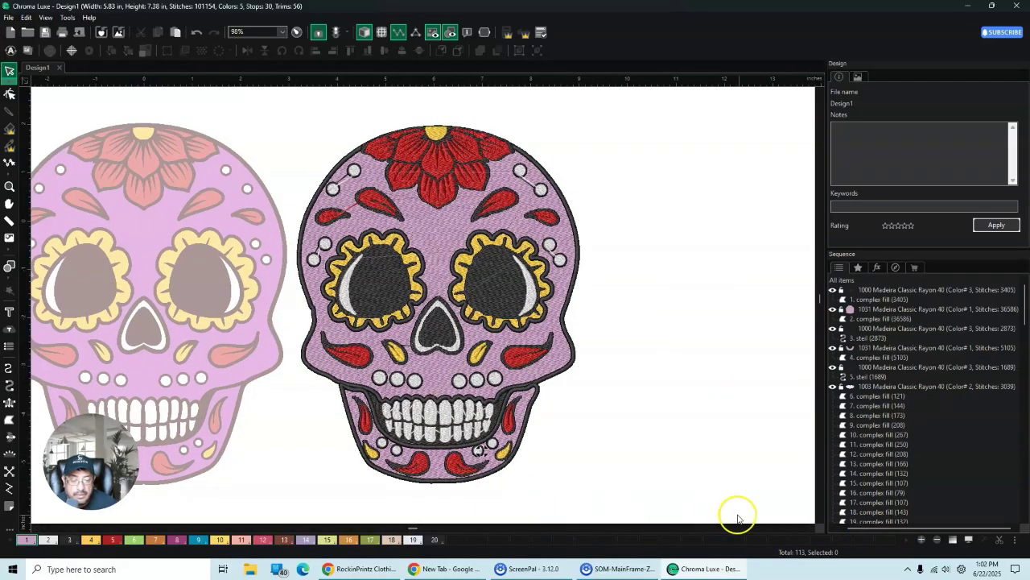
scroll(345, 391, "down", 3)
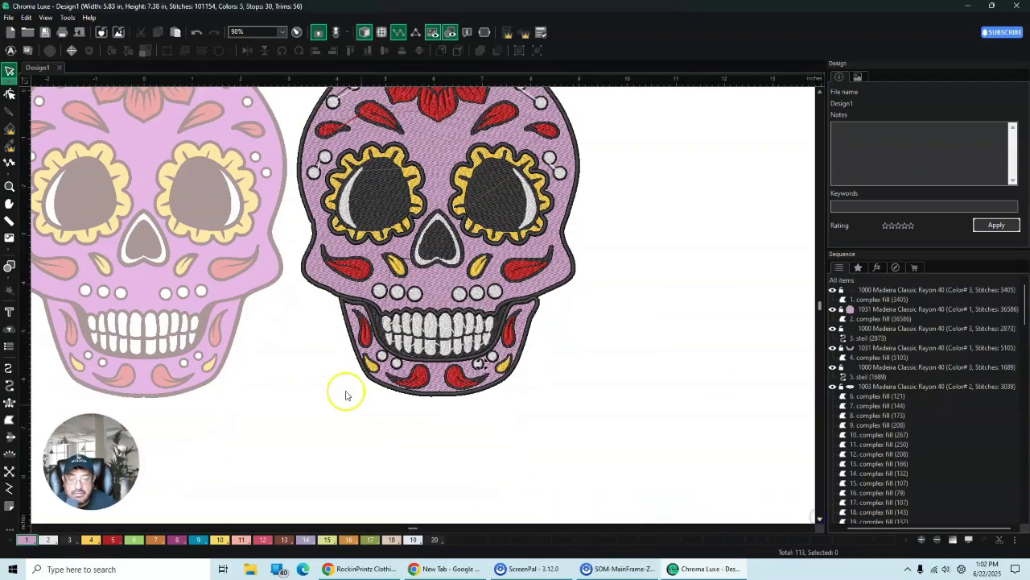
scroll(386, 302, "up", 5)
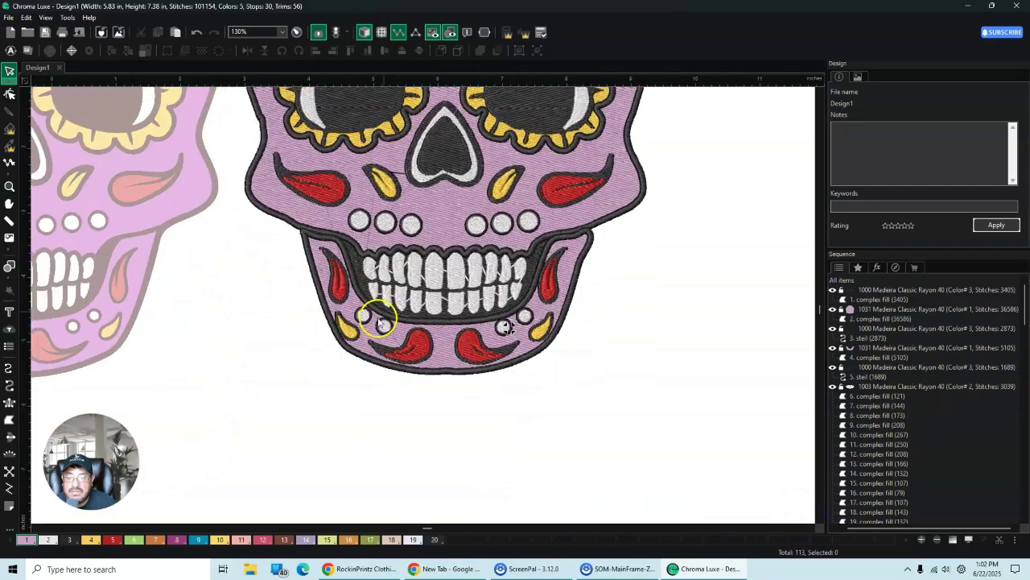
scroll(372, 364, "up", 2)
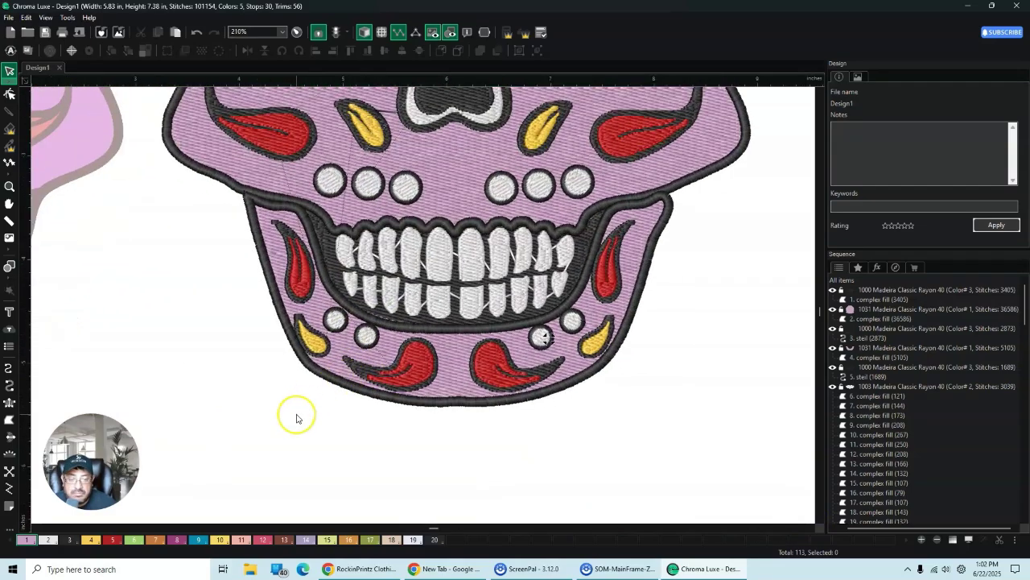
left_click(315, 347)
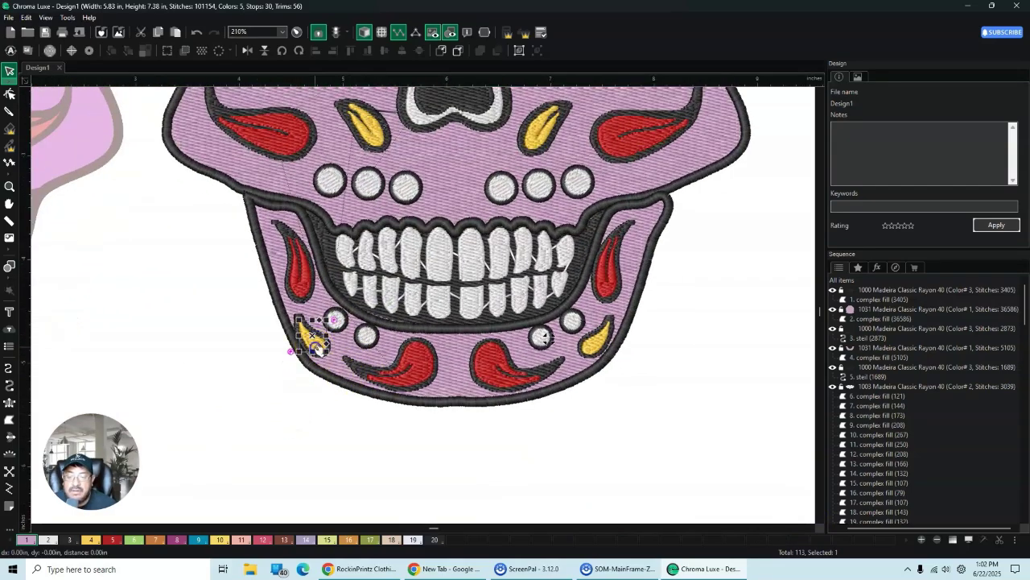
left_click(322, 345, "ctrl")
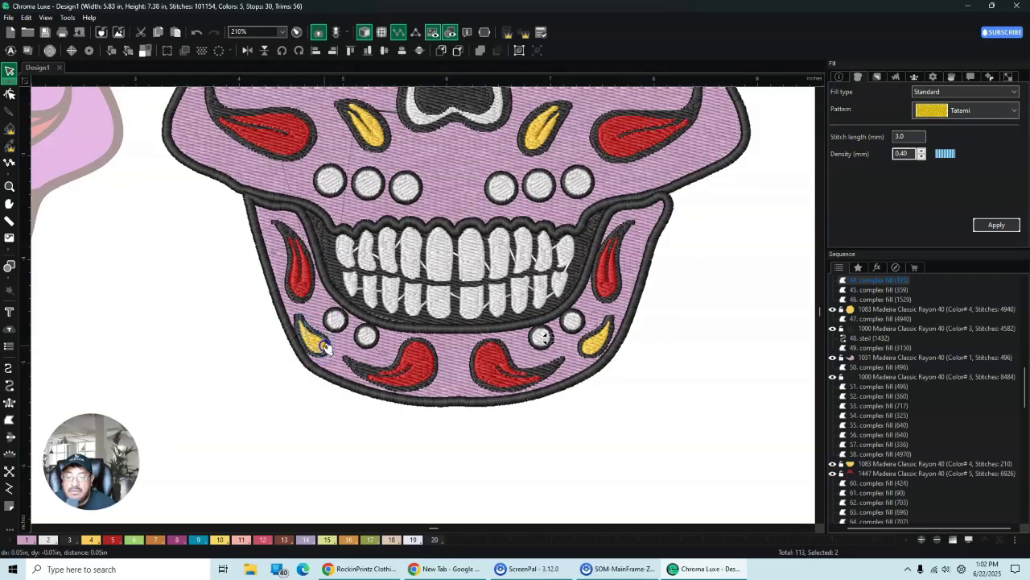
left_click(291, 403)
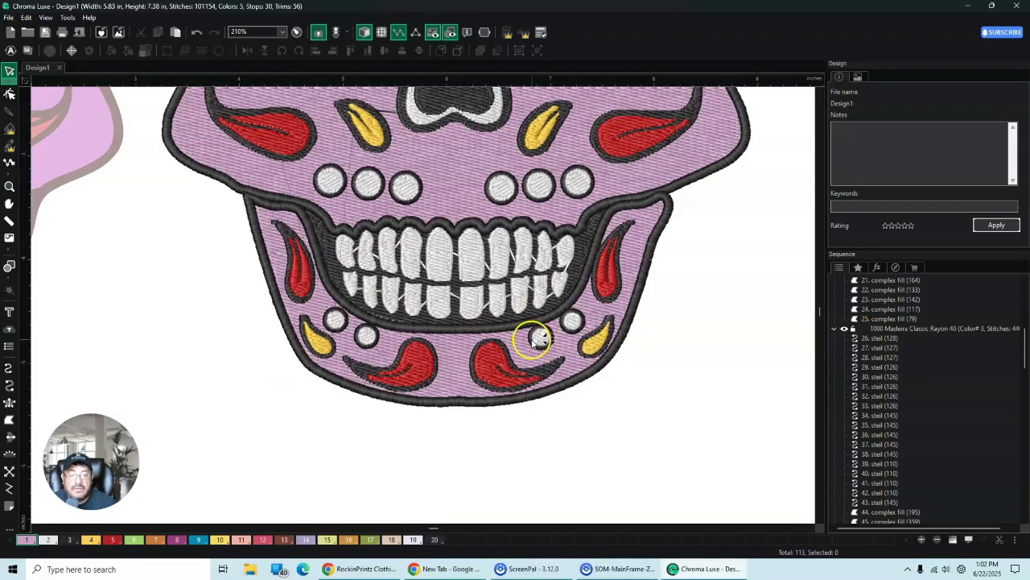
Step: Move the black outline and the white fill of the jaw's inner right dot slightly downward, away from the mouth outline
left_click(538, 339)
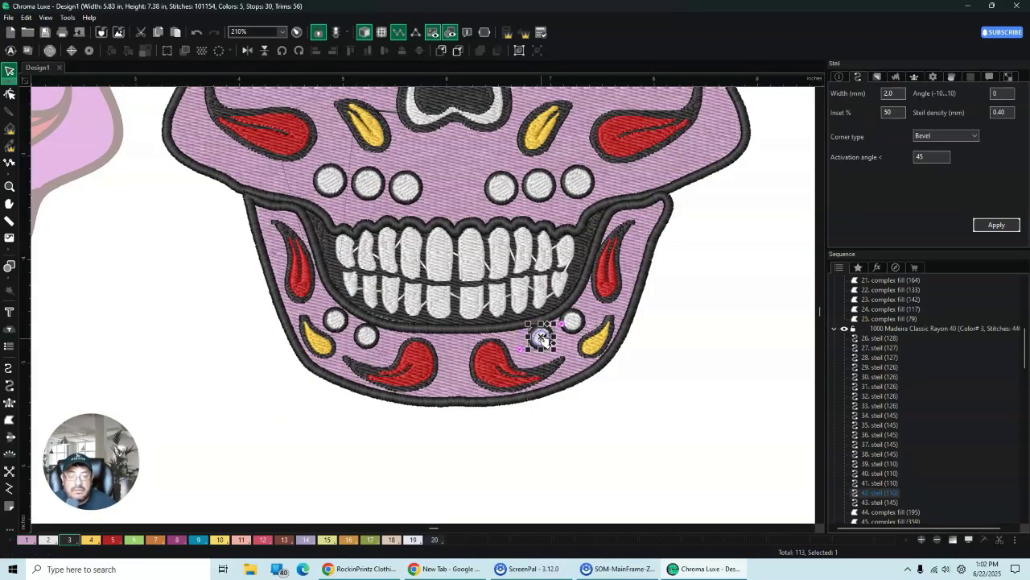
left_click_drag(544, 339, 543, 338)
left_click(601, 392)
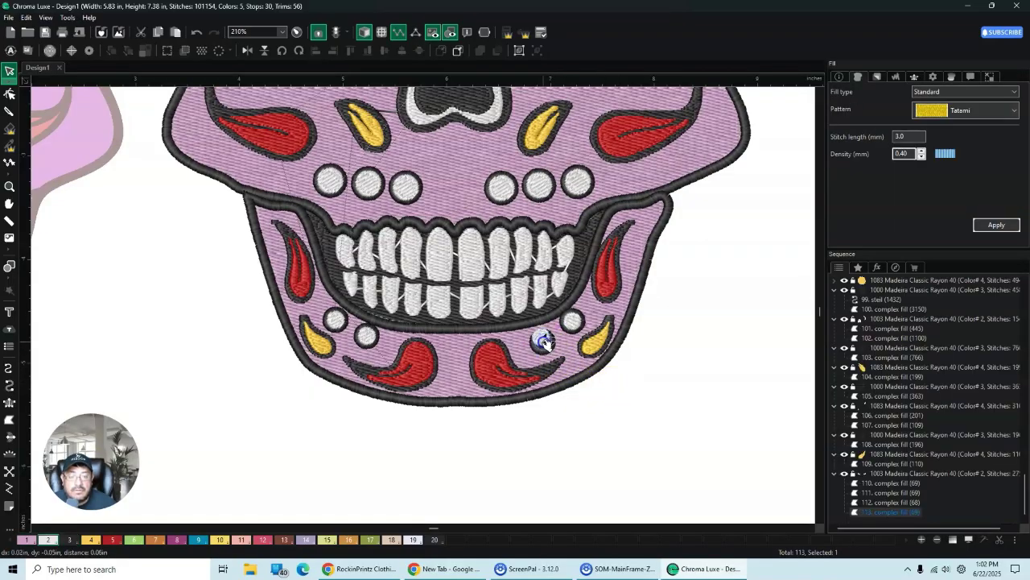
left_click(681, 362)
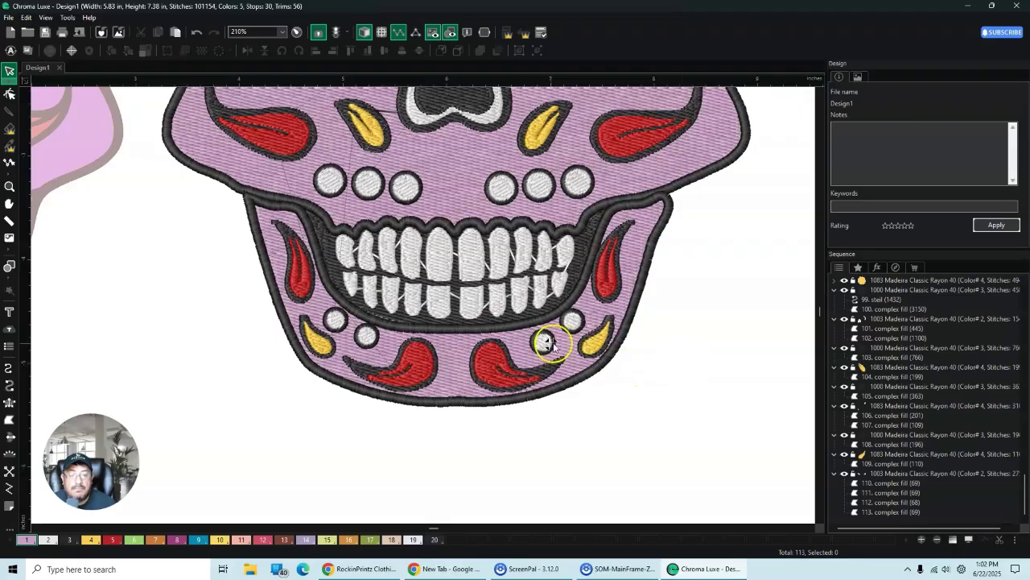
left_click(545, 344)
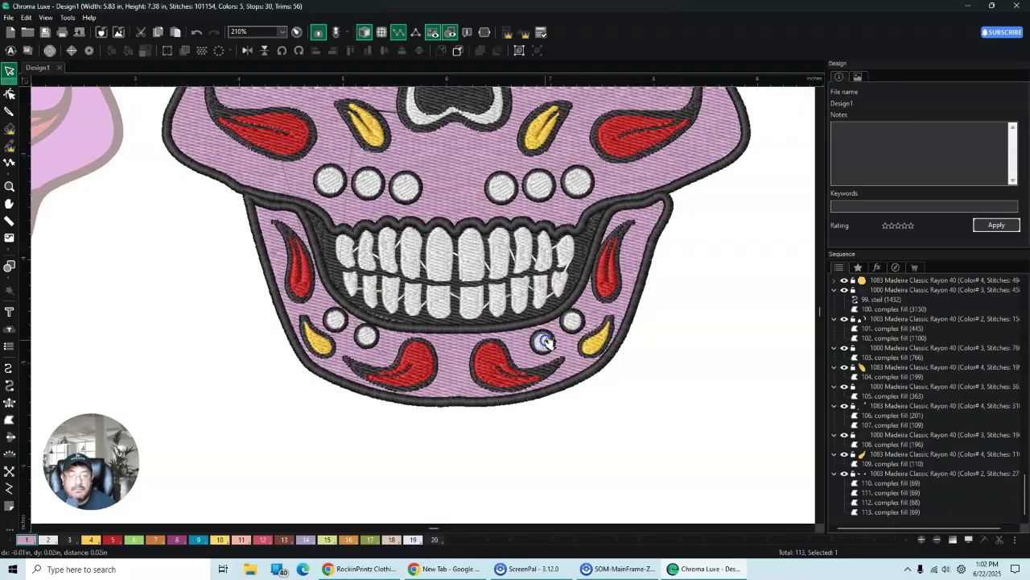
left_click(681, 325)
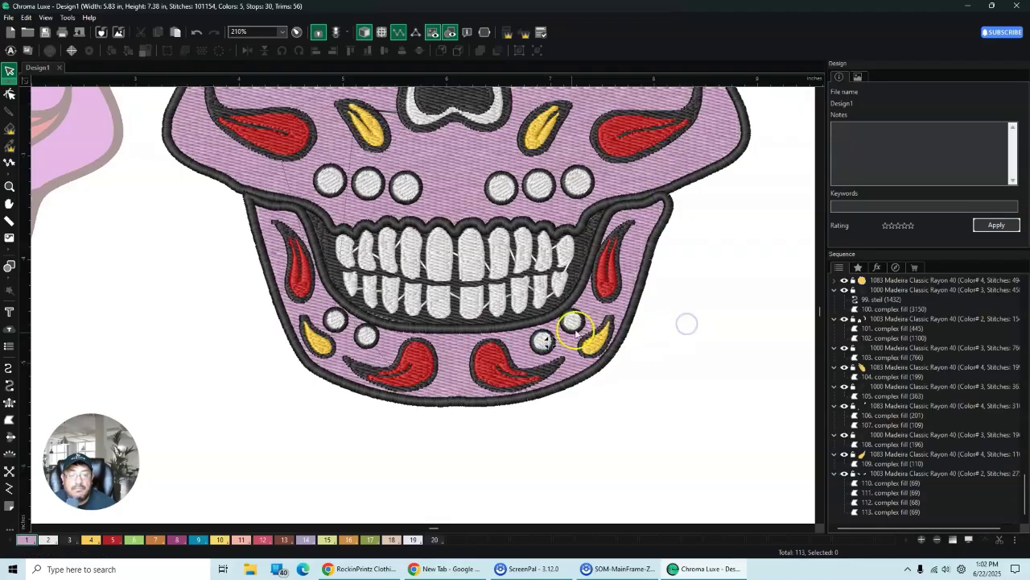
Step: Nudge the black steil outline of the jaw's inner left dot slightly down and left, away from the mouth outline
scroll(644, 322, "up", 3)
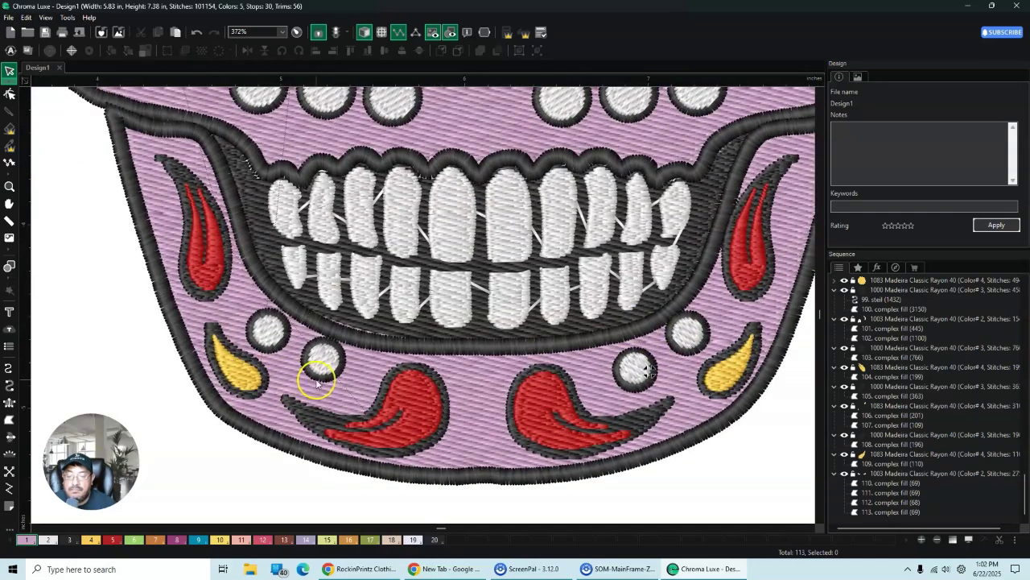
left_click(321, 369)
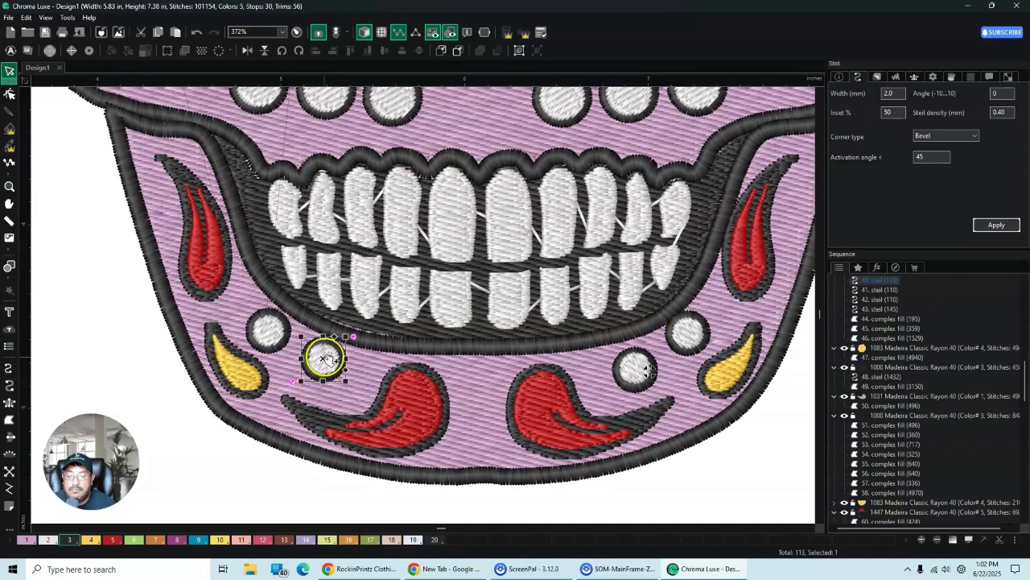
left_click(322, 360)
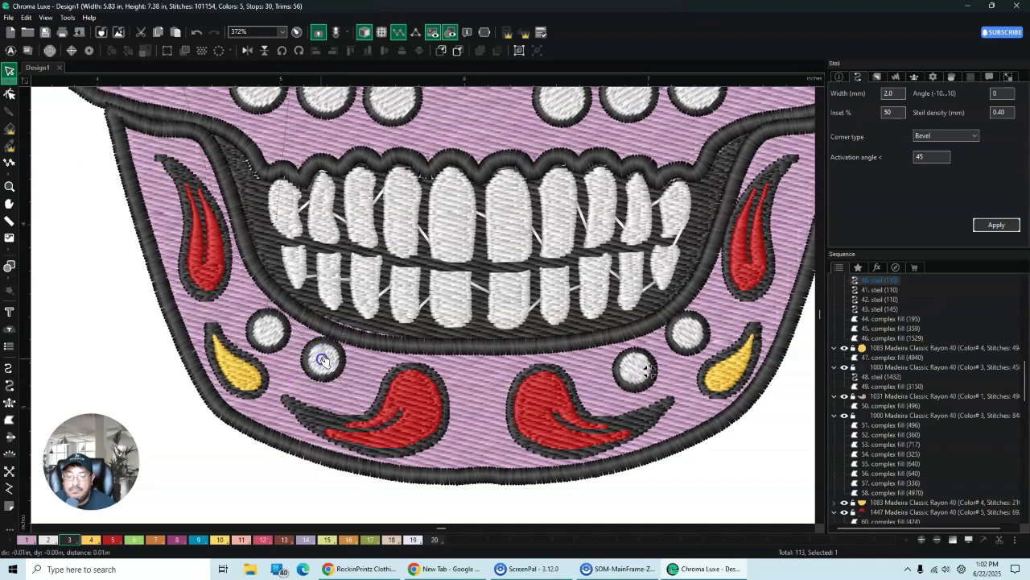
left_click(320, 362)
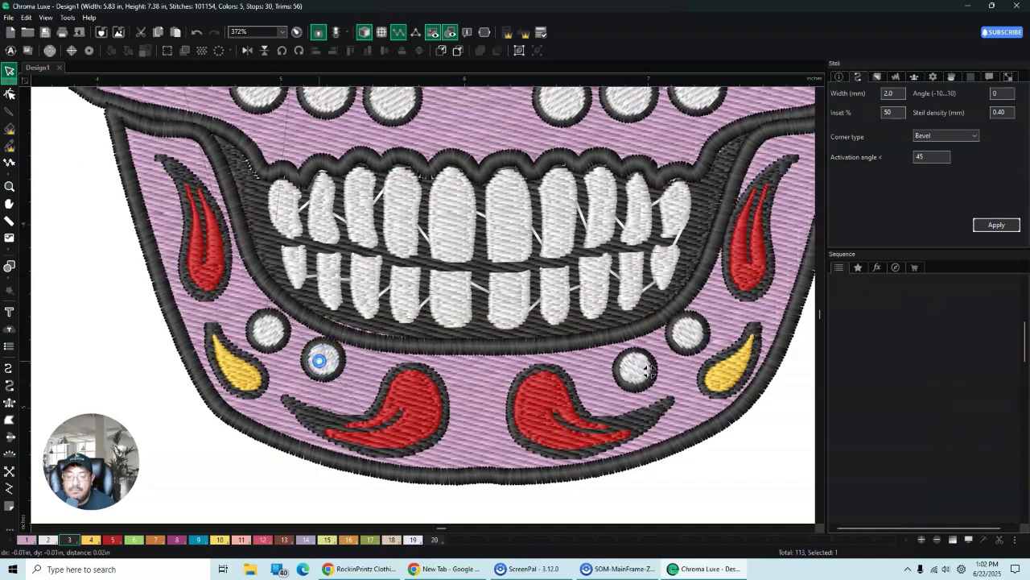
left_click(323, 362)
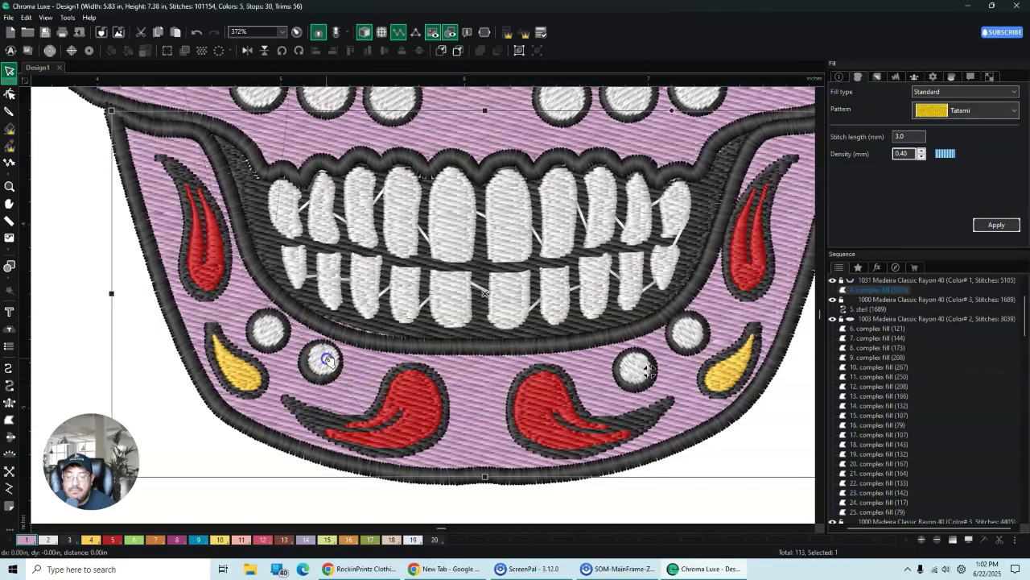
left_click(197, 32)
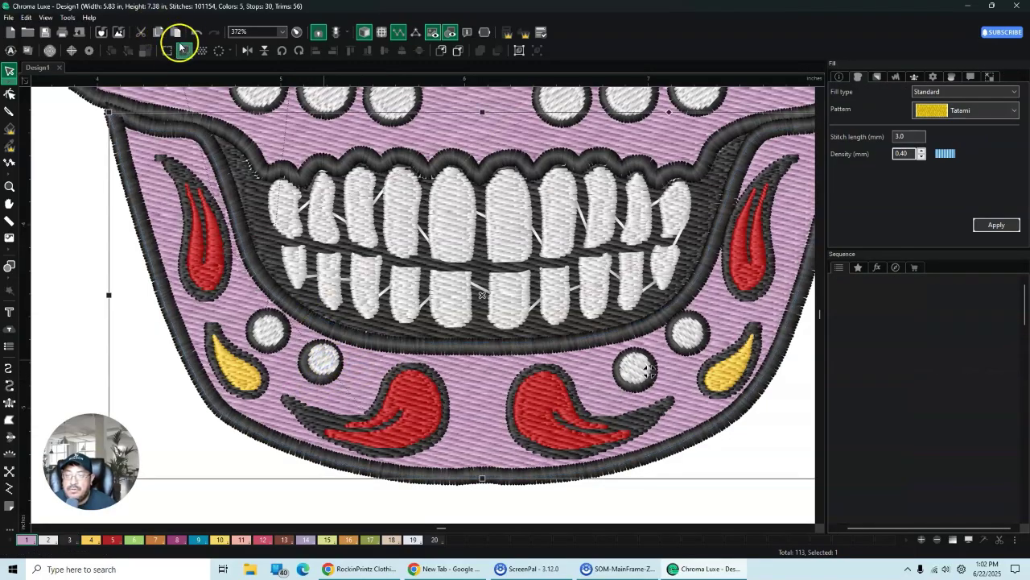
left_click(218, 500)
Step: Nudge the white fill of the jaw's inner left dot to center it inside its black outline and clear the selection
left_click(323, 361)
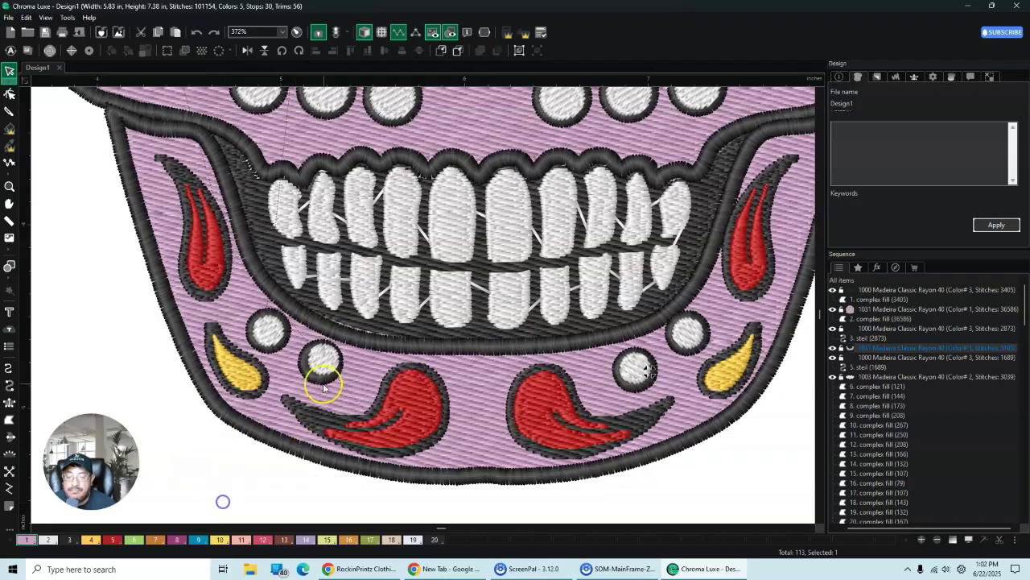
left_click_drag(324, 361, 321, 364)
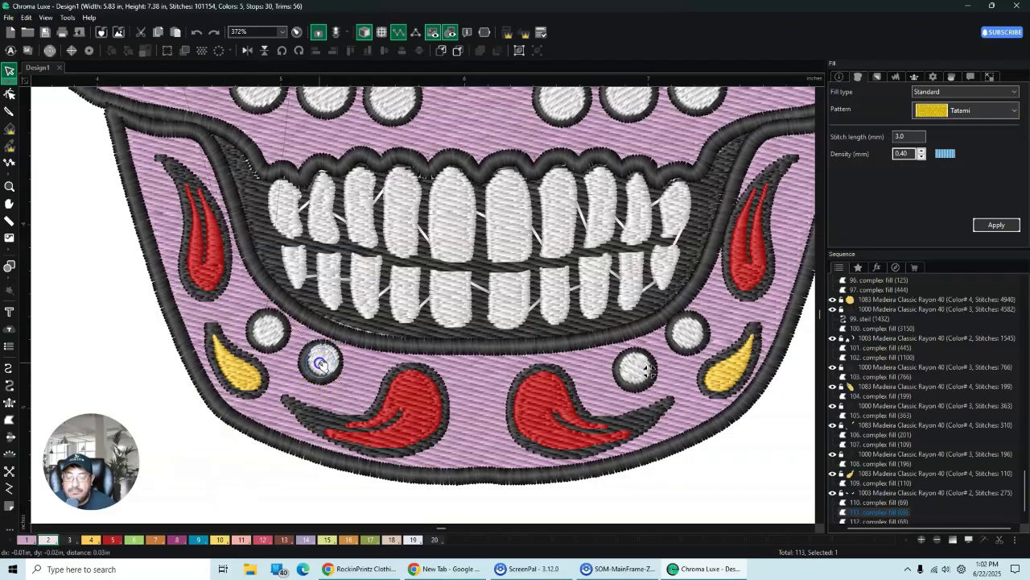
left_click(274, 467)
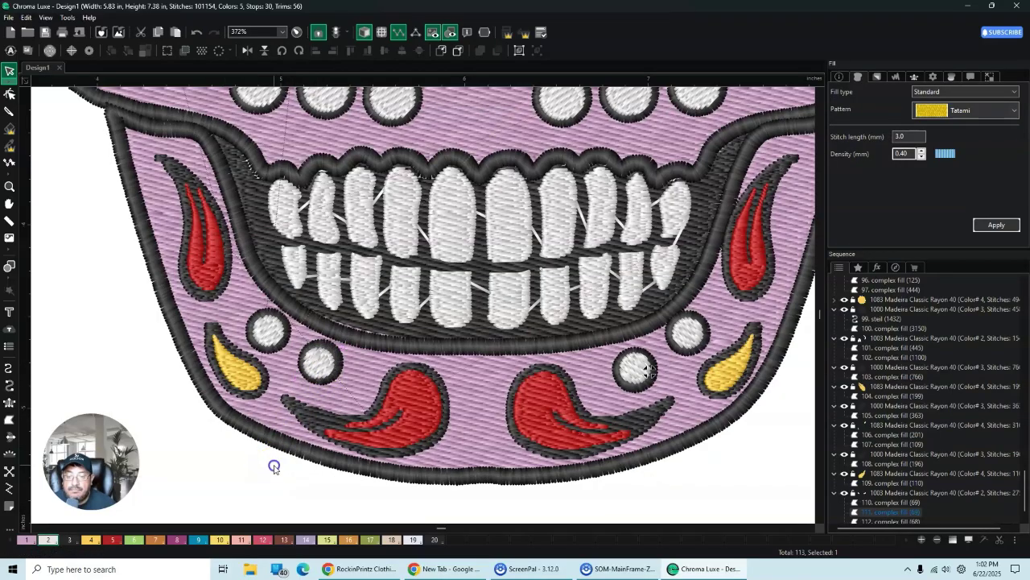
left_click(326, 362)
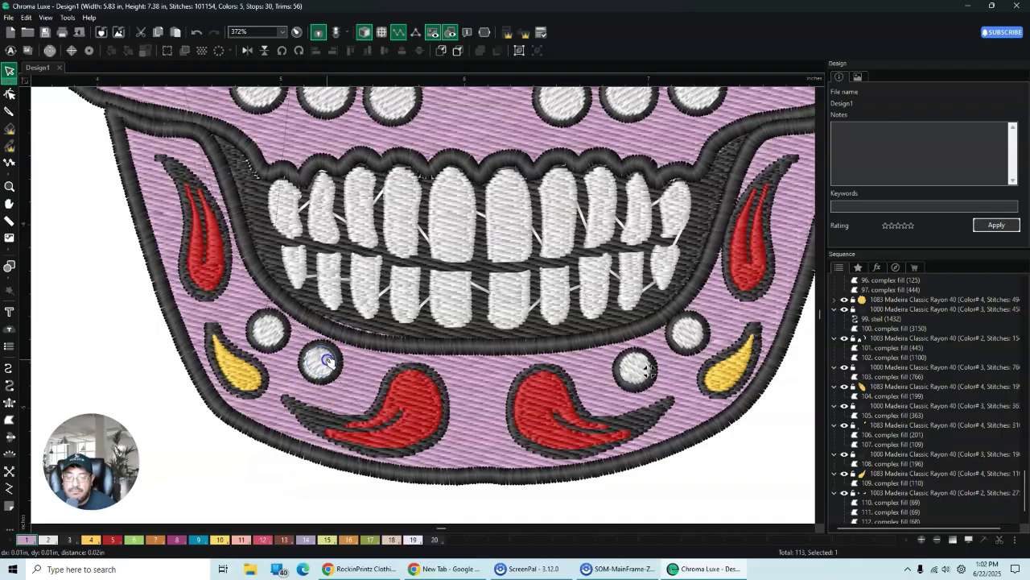
left_click(326, 362)
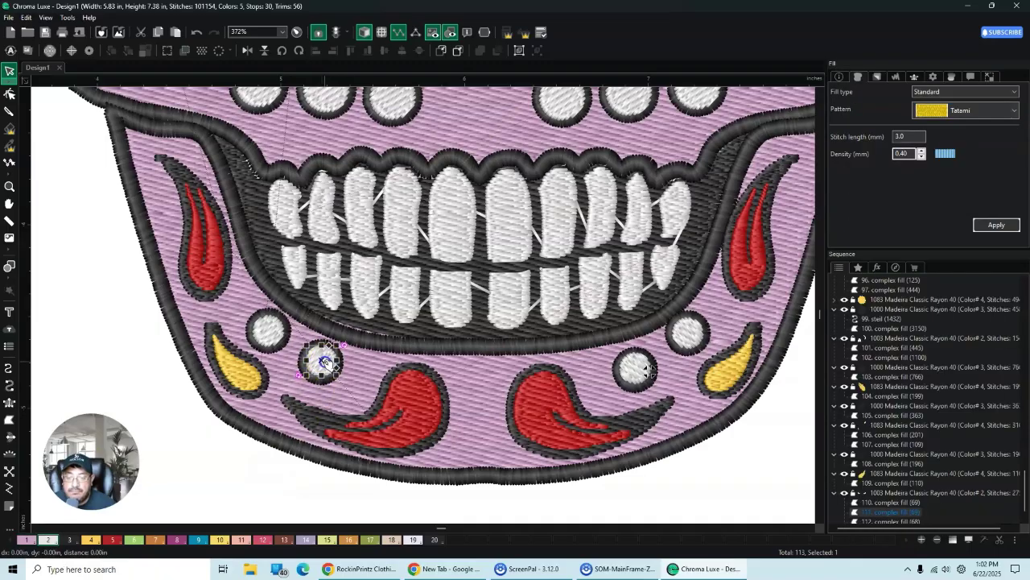
left_click(320, 372)
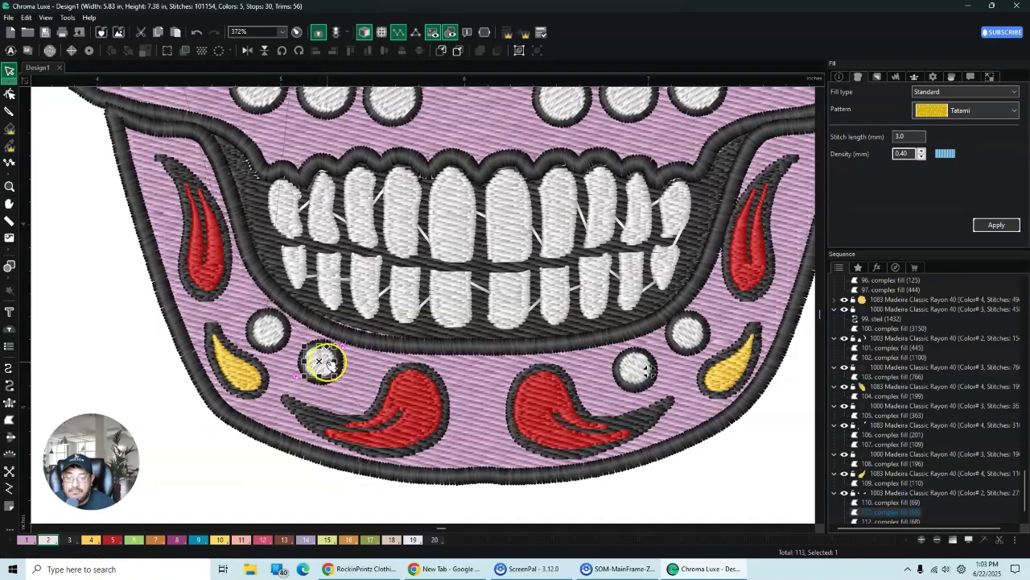
left_click(327, 363)
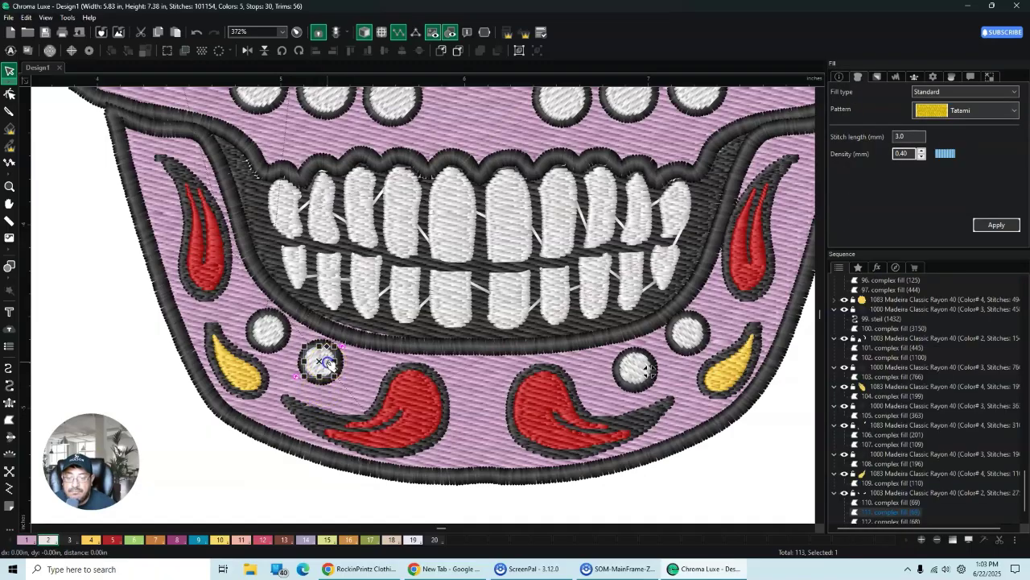
left_click(282, 475)
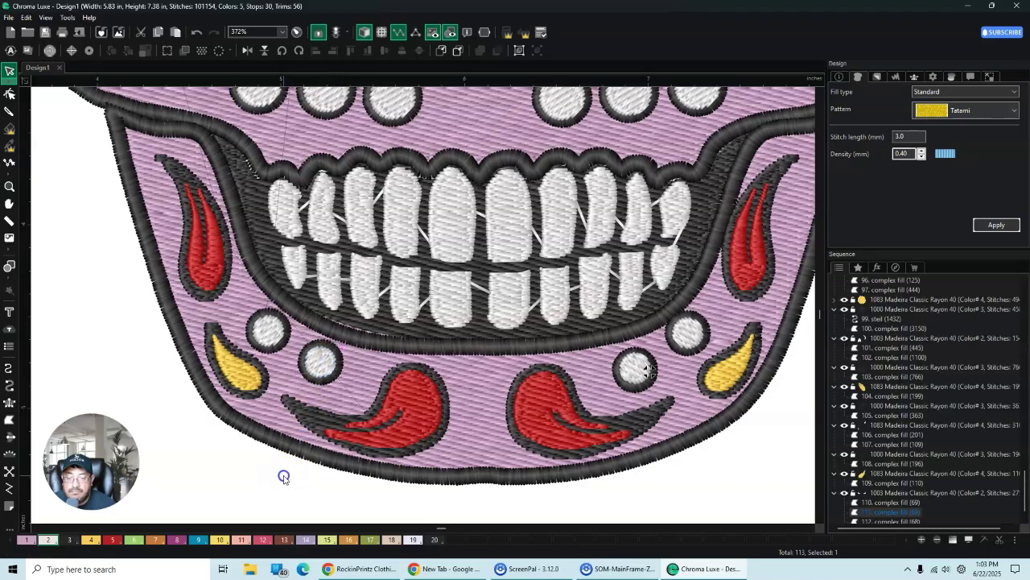
Step: Move the black outline of the jaw's outer right dot slightly down and right, and center its white fill inside it
left_click(692, 358)
left_click_drag(698, 354, 702, 359)
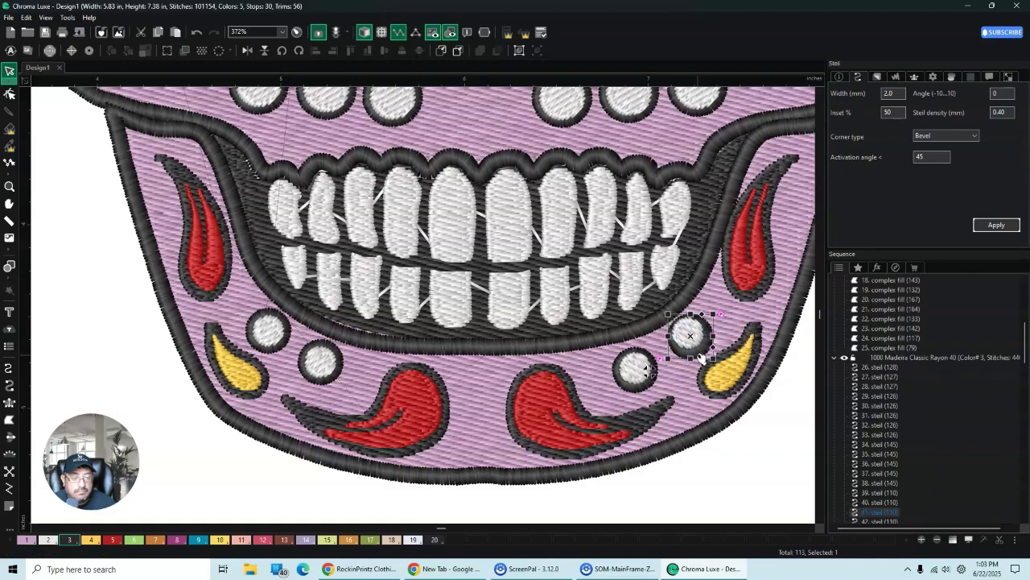
key("Escape")
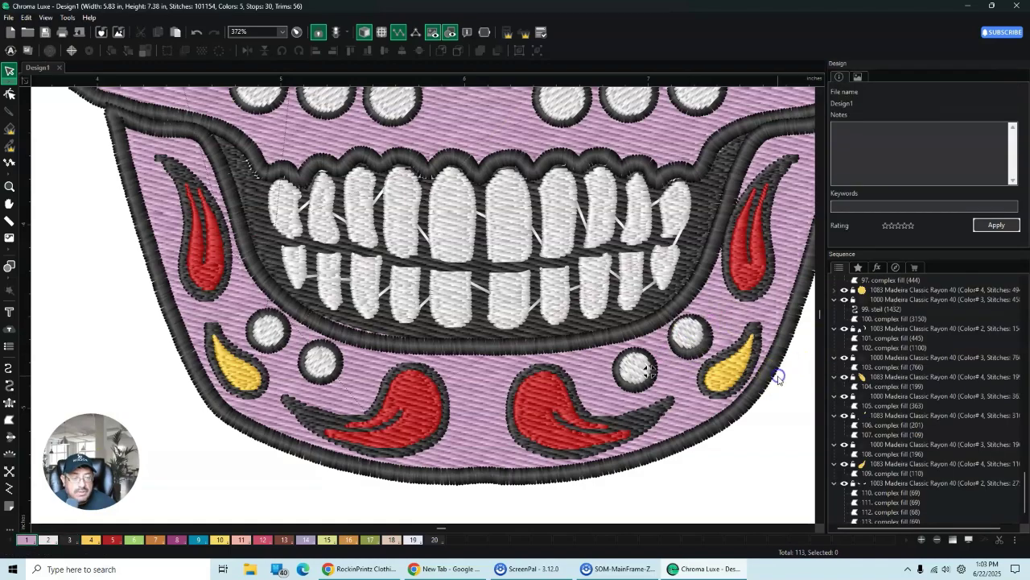
left_click(694, 334)
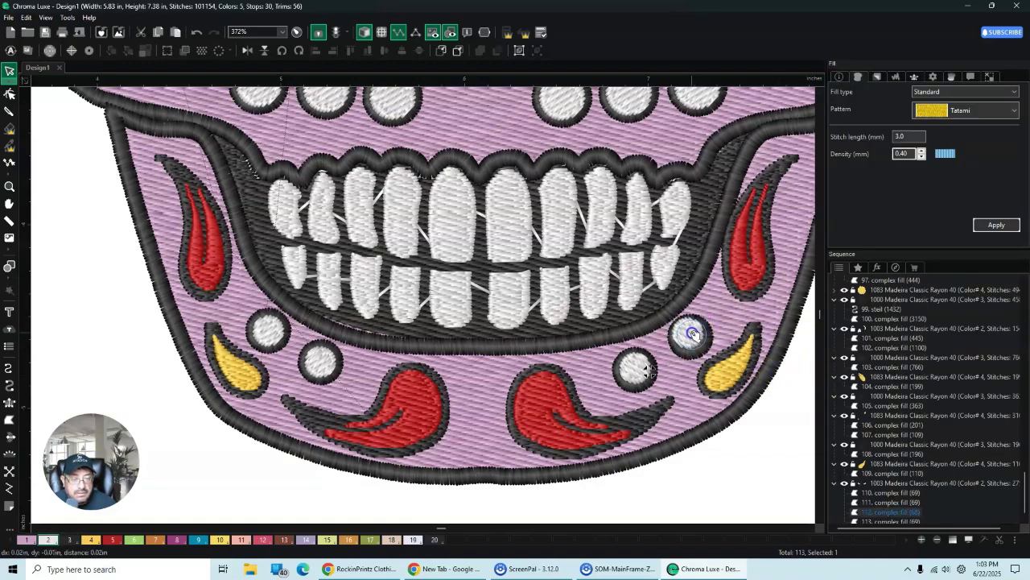
left_click(691, 335)
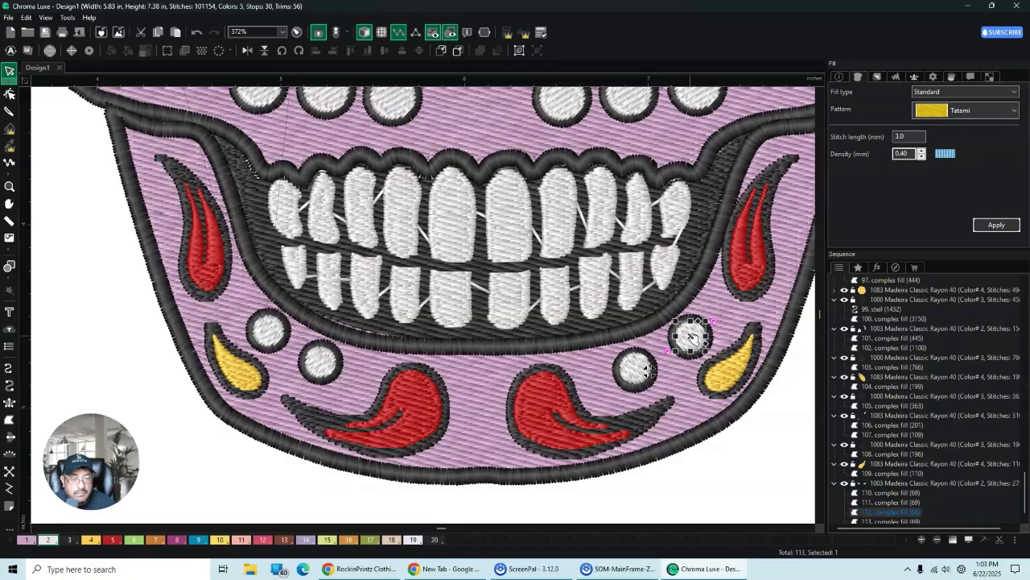
left_click(660, 409)
Step: Nudge the white fill of the jaw's inner right dot to center it inside its black outline and clear the selection
left_click(636, 371)
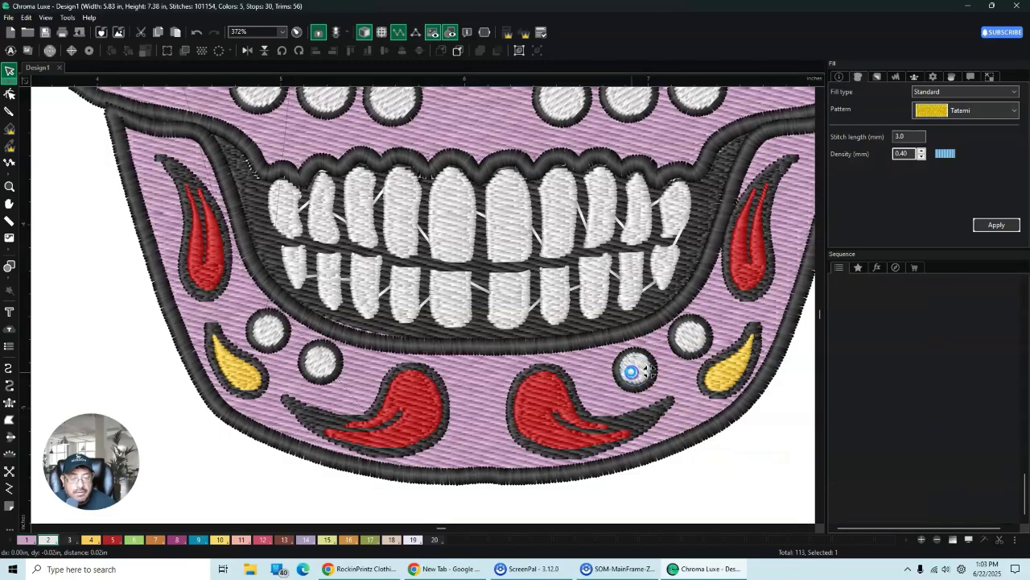
left_click(750, 438)
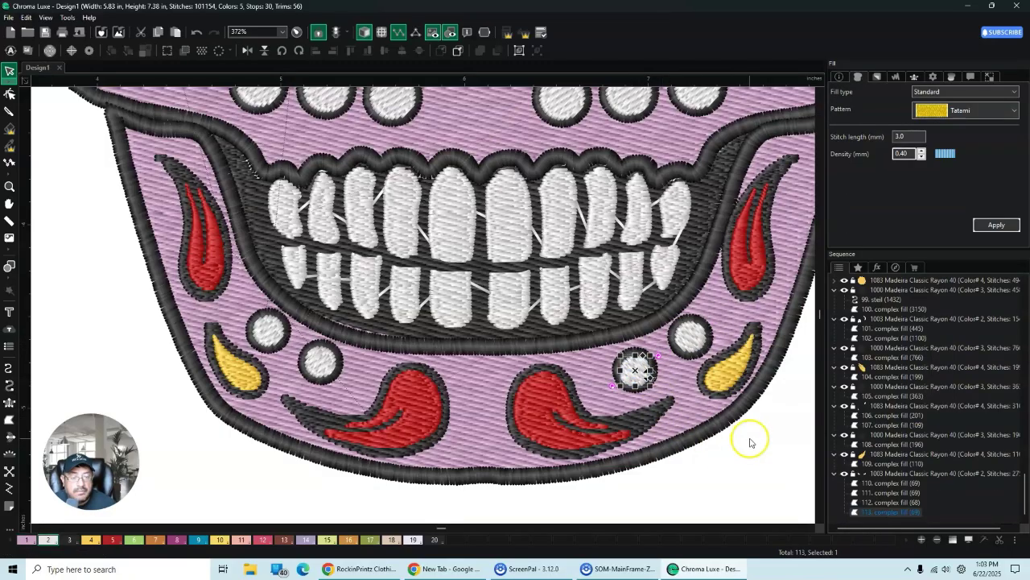
left_click(636, 368)
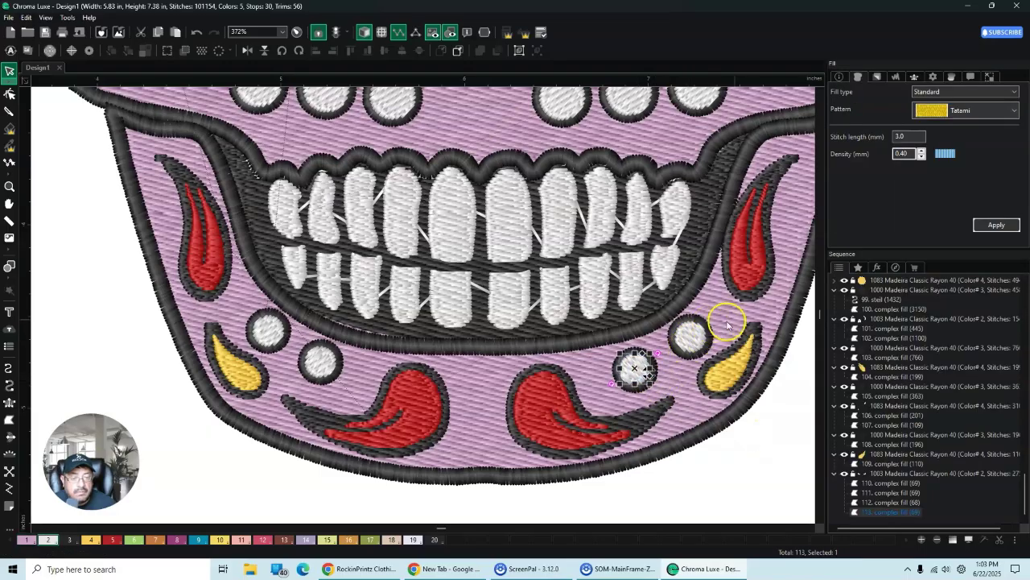
left_click(795, 404)
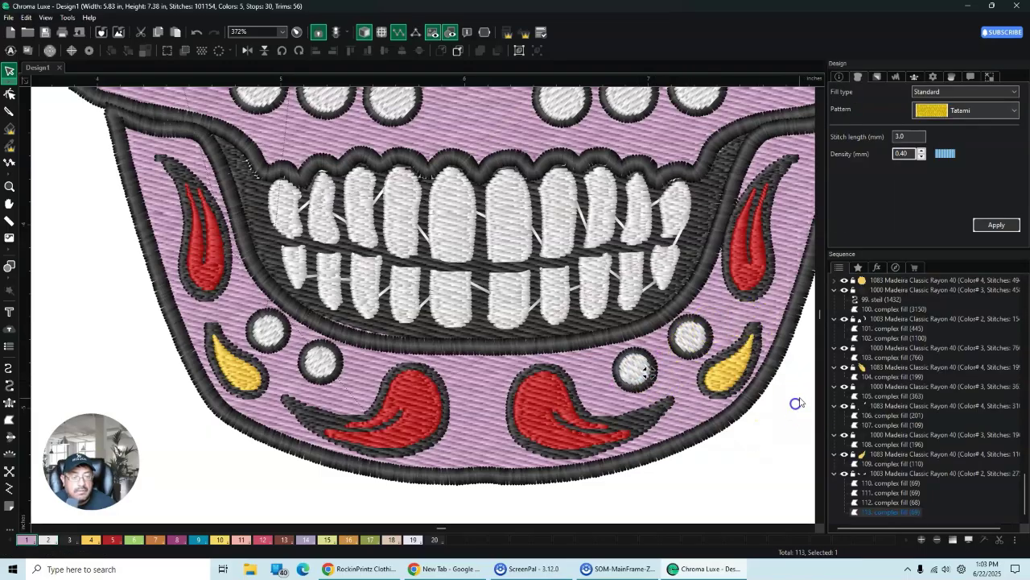
Step: Move the black outline of the jaw's right red teardrop about 0.05 in outward and slightly down, and center its red fill inside it
left_click(766, 275)
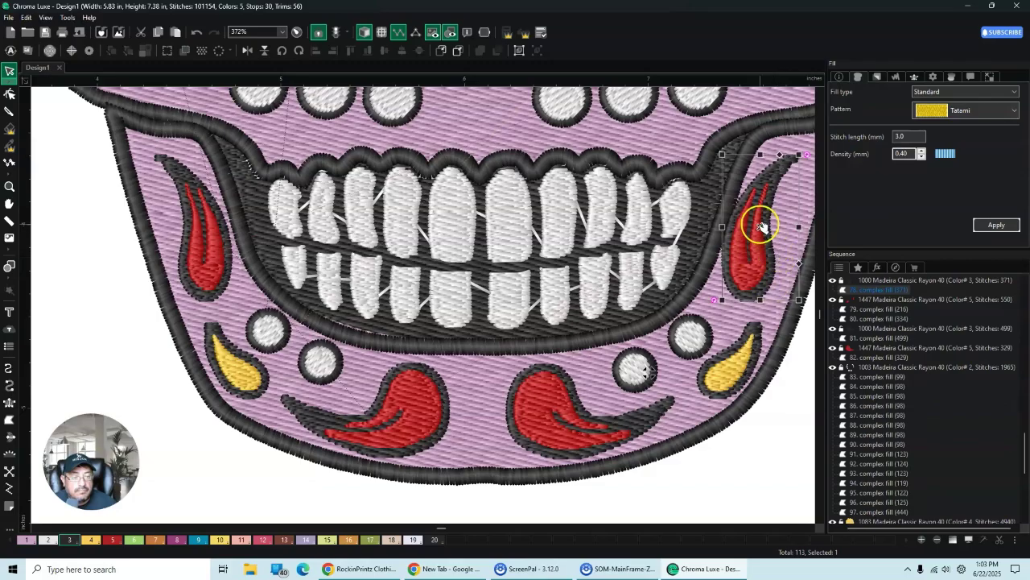
left_click_drag(761, 228, 769, 230)
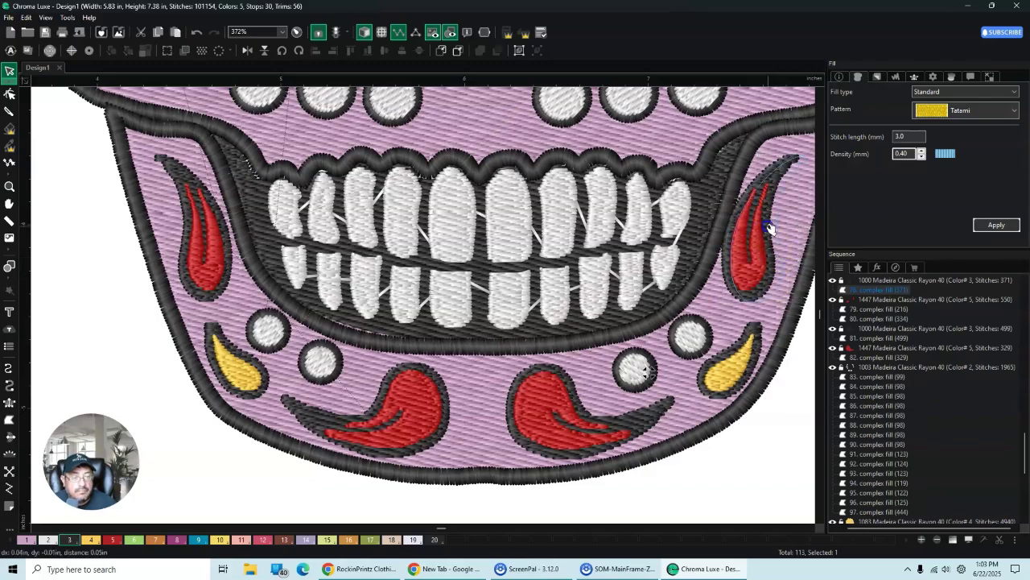
left_click(793, 362)
left_click(747, 272)
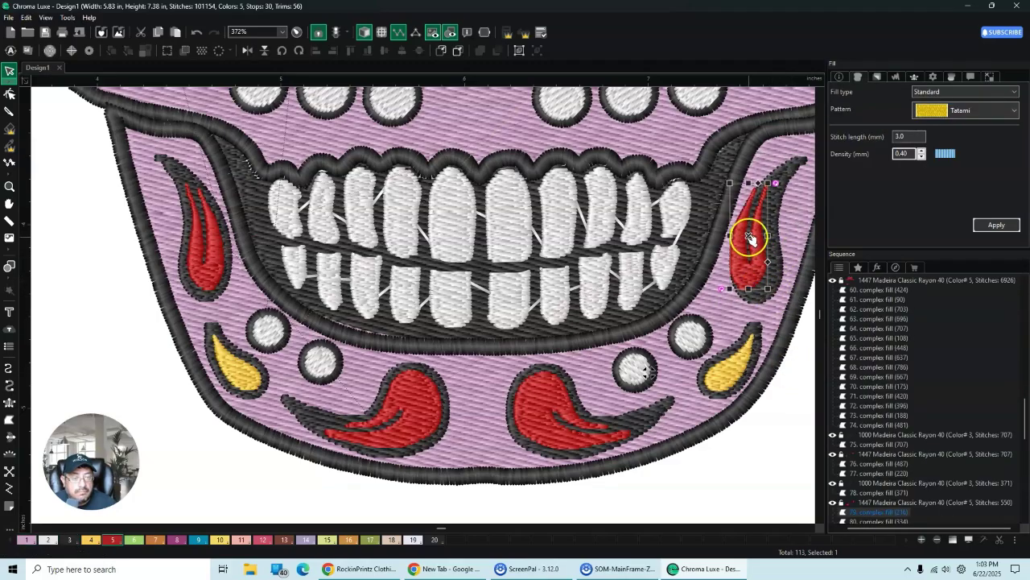
left_click_drag(748, 238, 761, 244)
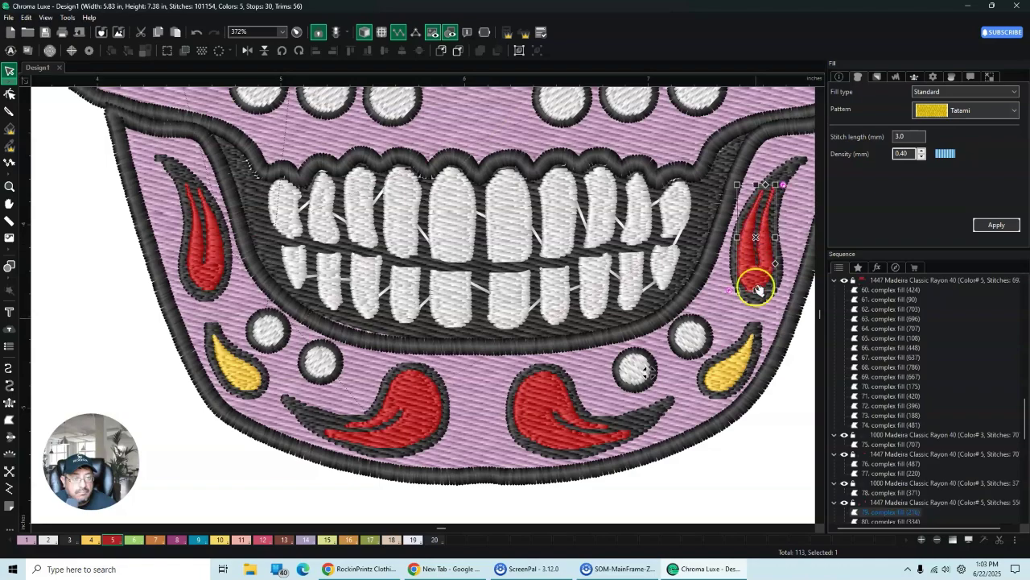
left_click(773, 444)
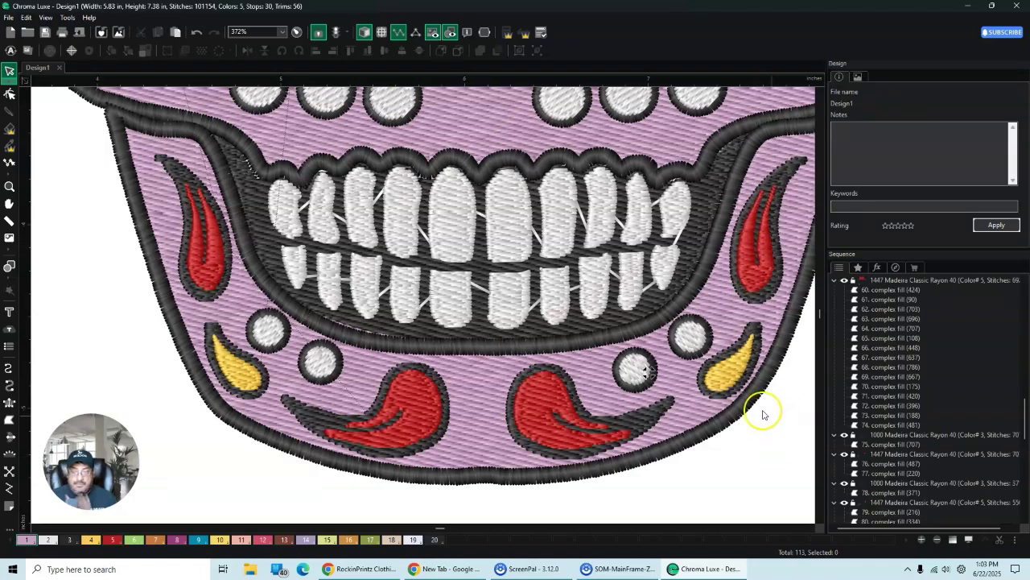
Step: Examine the whole stitched skull beside the artwork, and check the teeth up close for connecting threads between objects
scroll(760, 413, "down", 4)
scroll(751, 417, "down", 4)
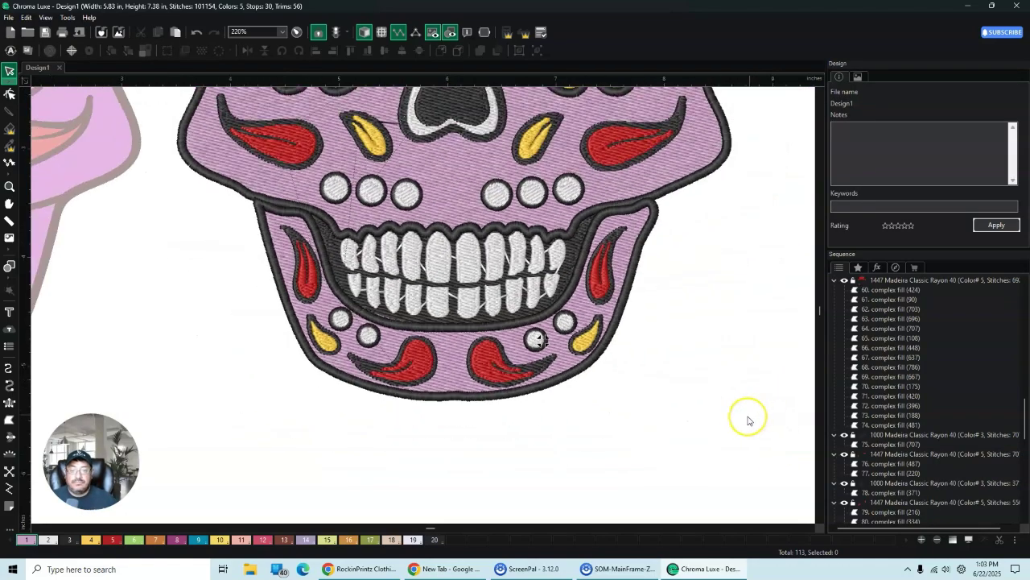
scroll(713, 415, "down", 5)
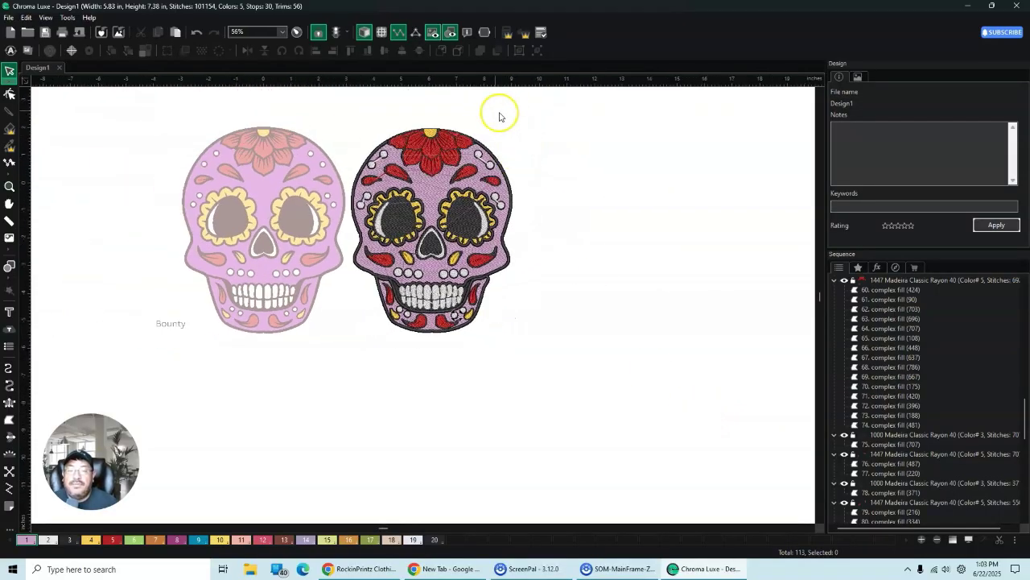
scroll(496, 116, "up", 2)
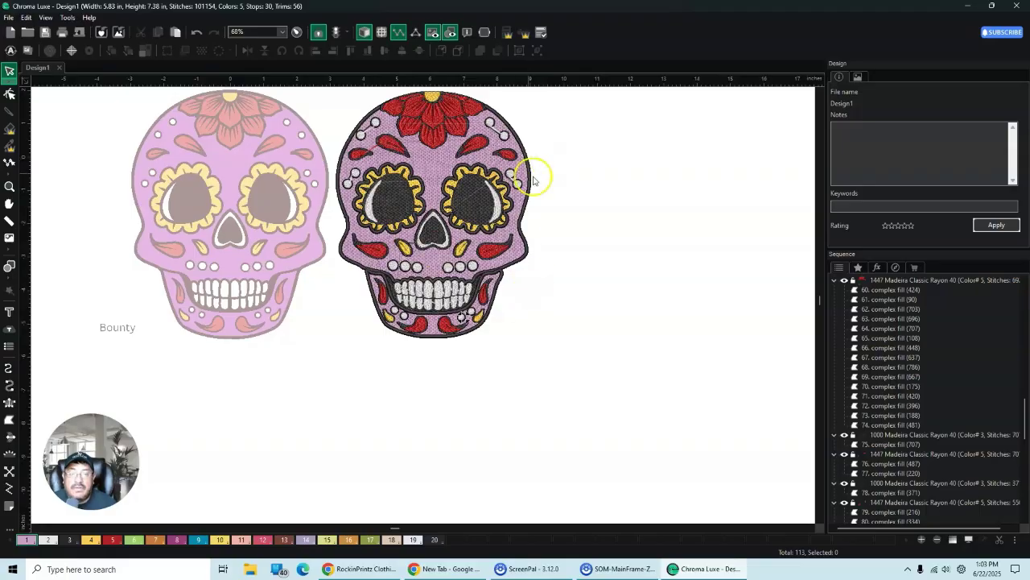
scroll(412, 349, "up", 5)
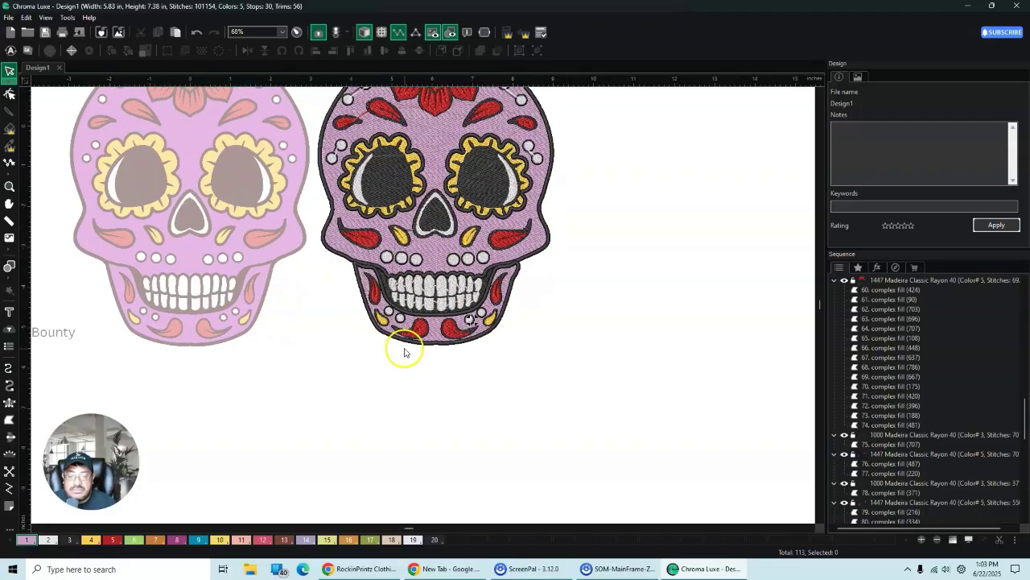
scroll(395, 320, "up", 3)
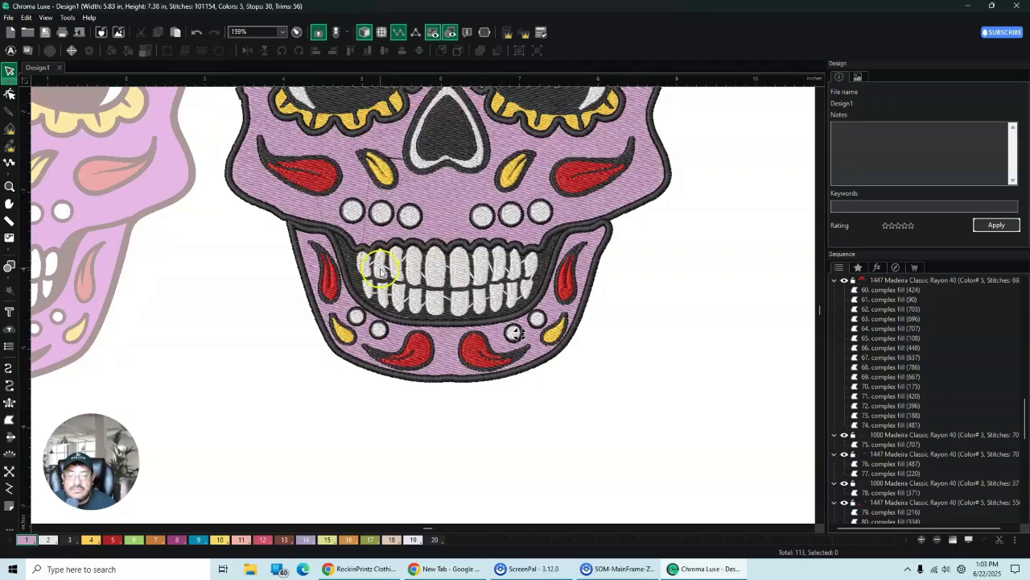
scroll(507, 256, "up", 5)
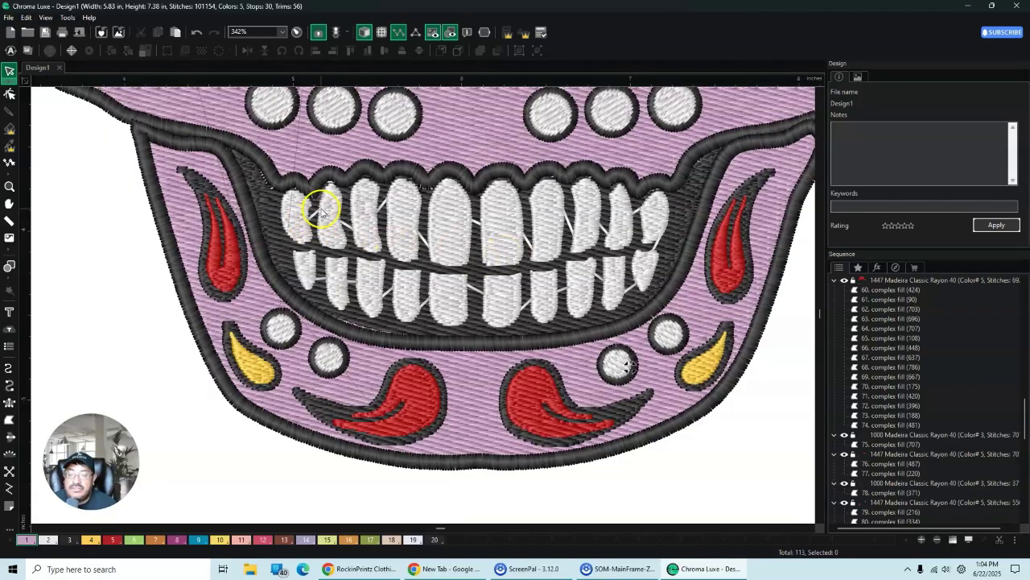
scroll(439, 282, "down", 5)
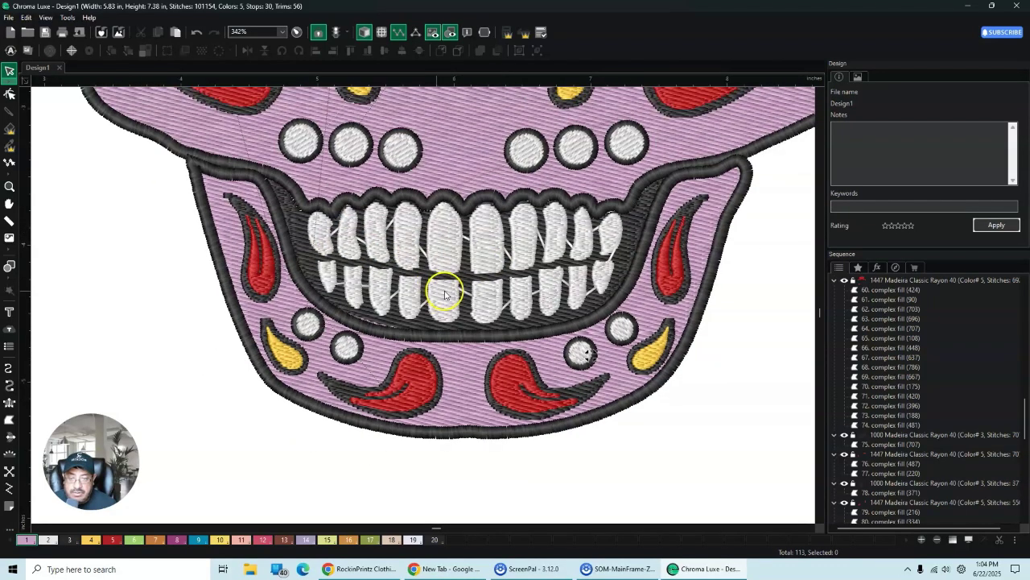
scroll(456, 301, "down", 8)
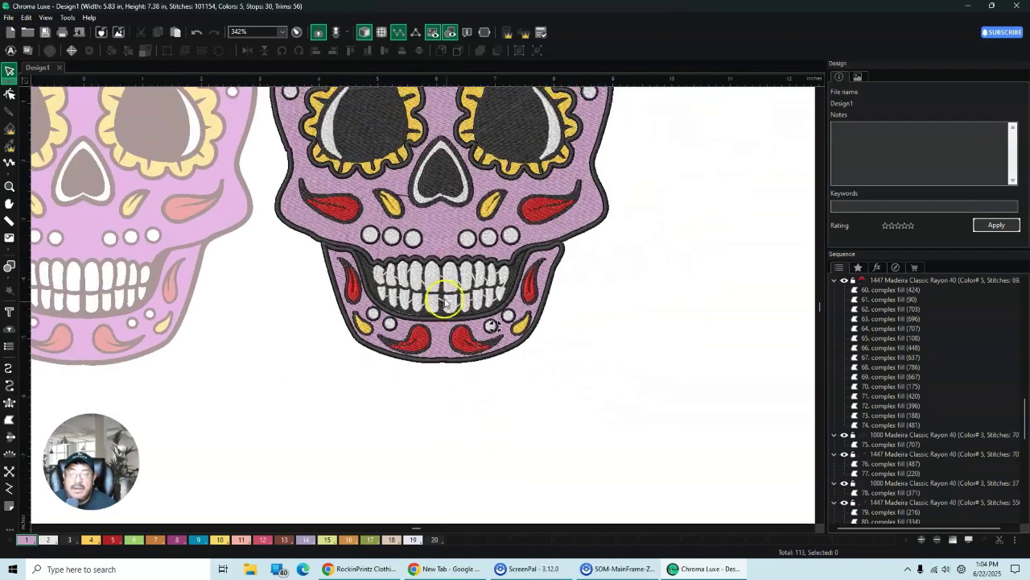
Step: Select all objects of the stitched skull and hide the reference artwork image
left_click(820, 93)
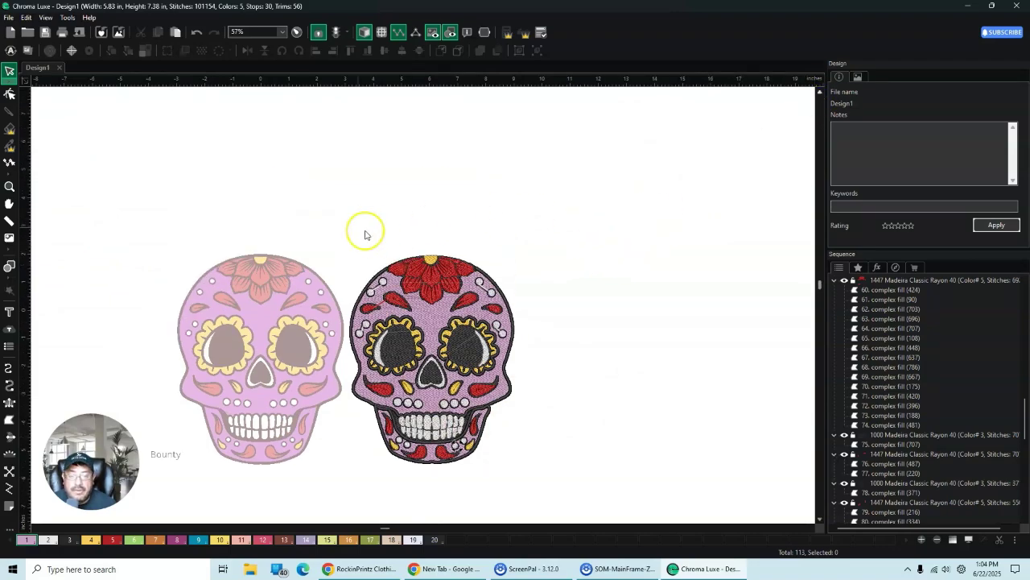
left_click_drag(322, 211, 563, 523)
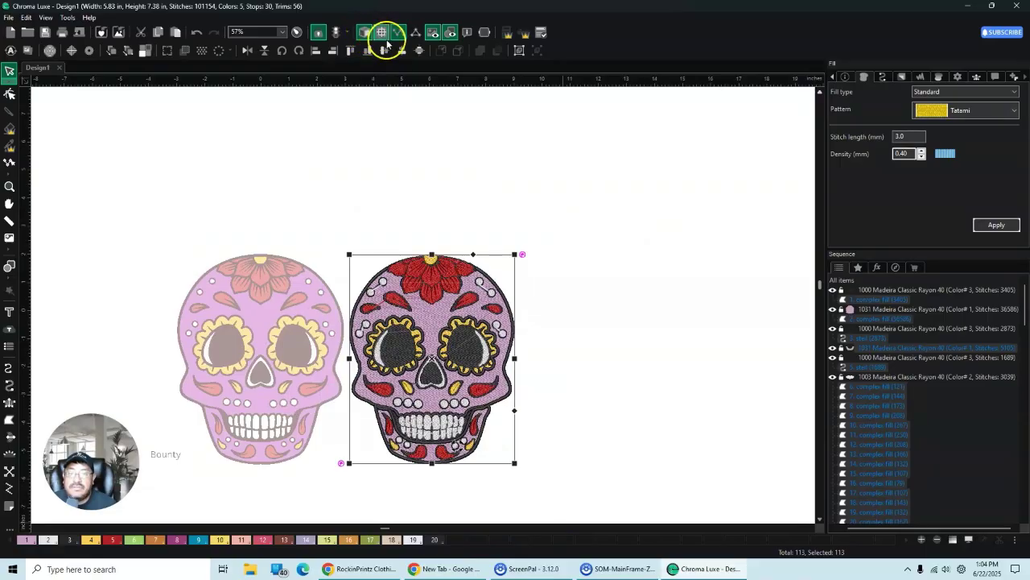
left_click(433, 33)
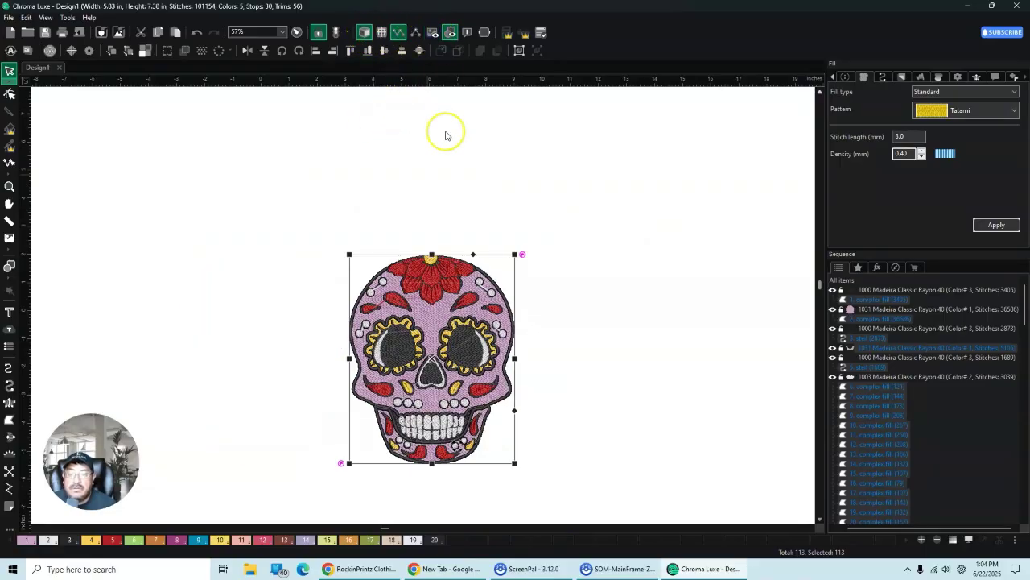
left_click(809, 528)
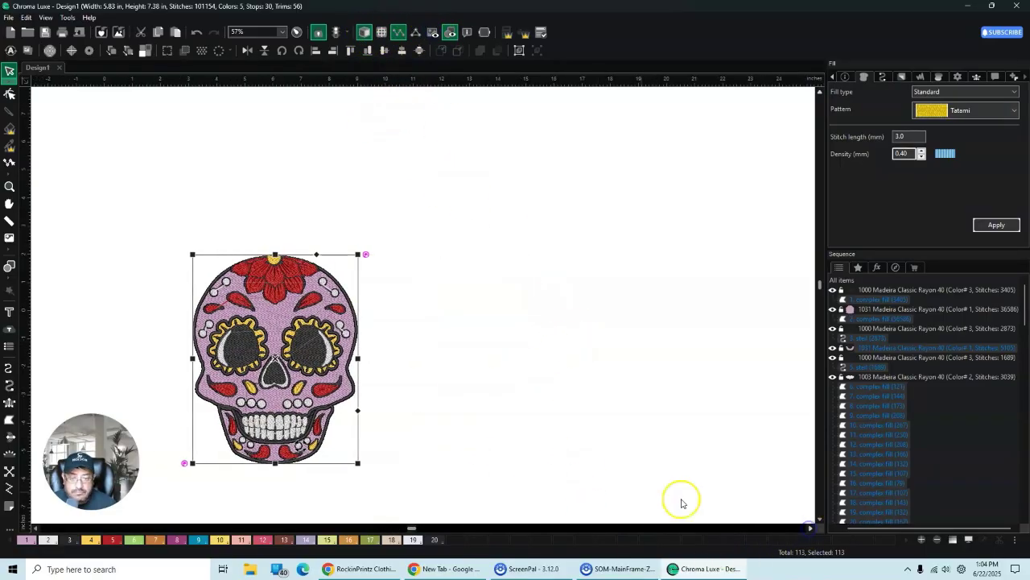
left_click(36, 528)
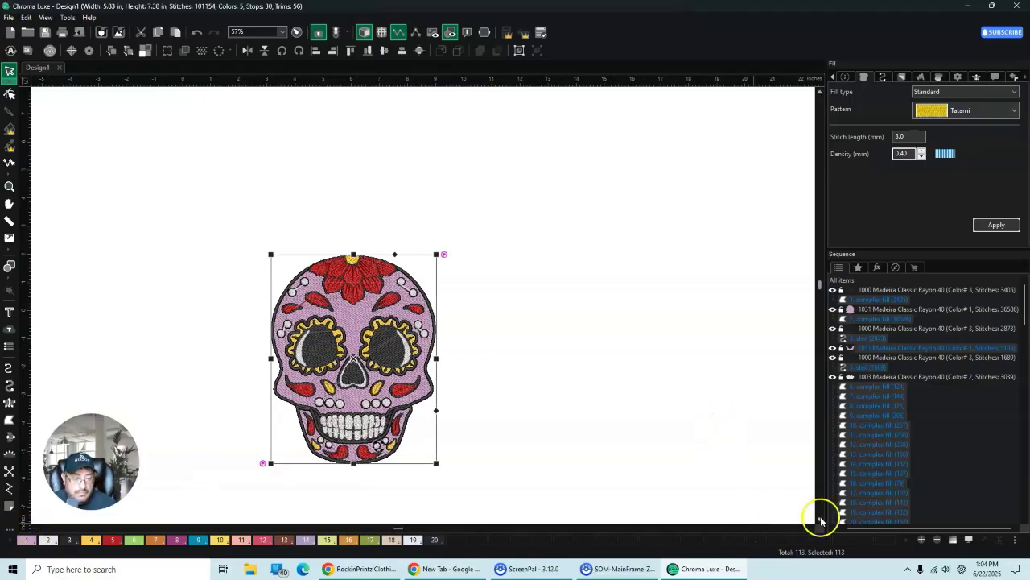
scroll(343, 357, "up", 2)
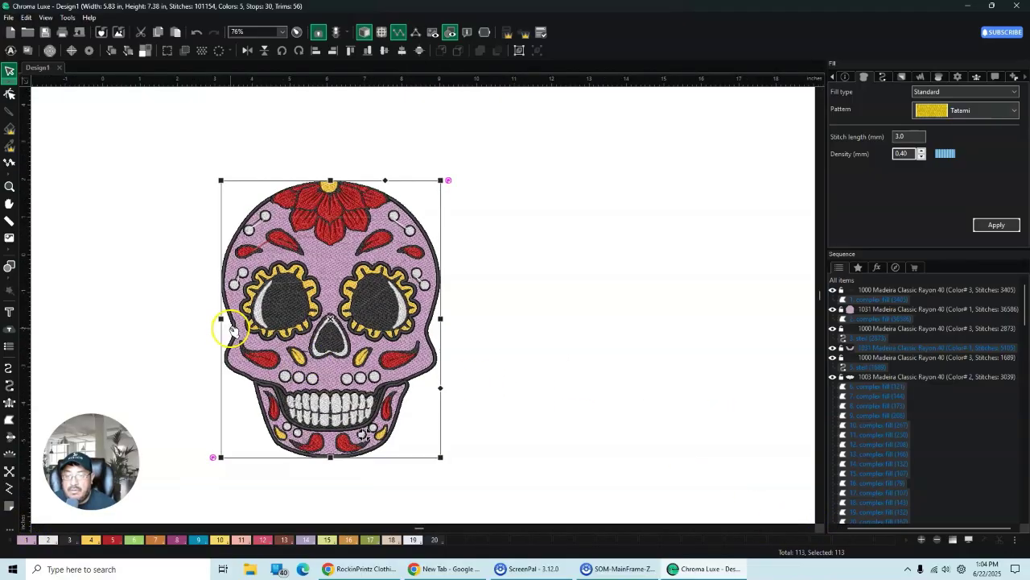
scroll(231, 330, "up", 2)
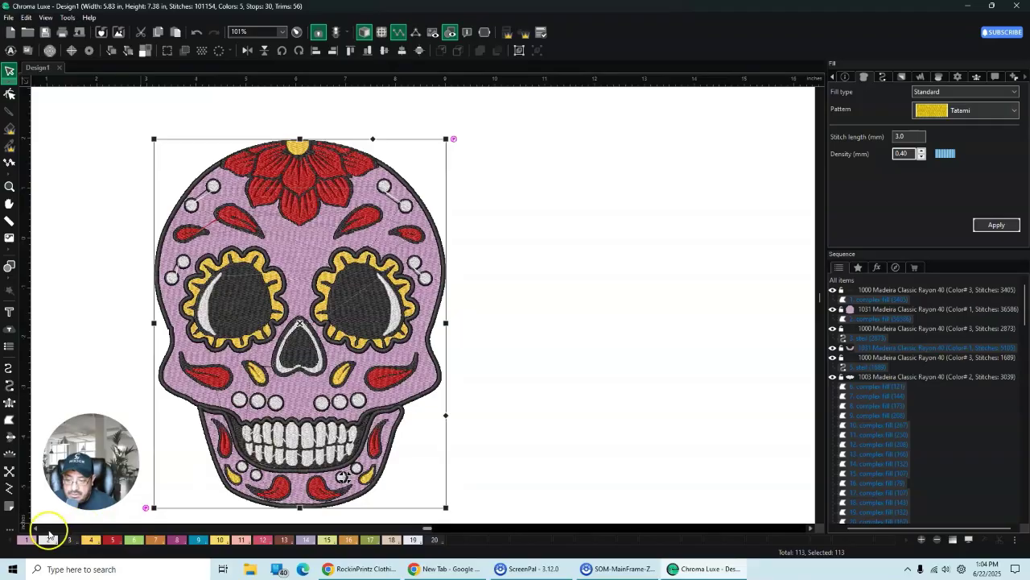
left_click(38, 532)
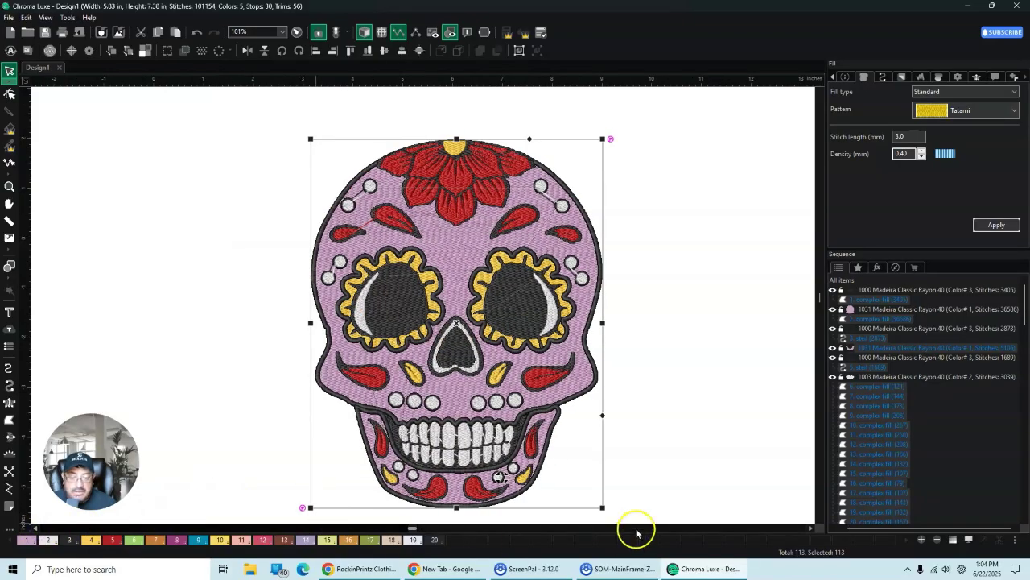
left_click(819, 523)
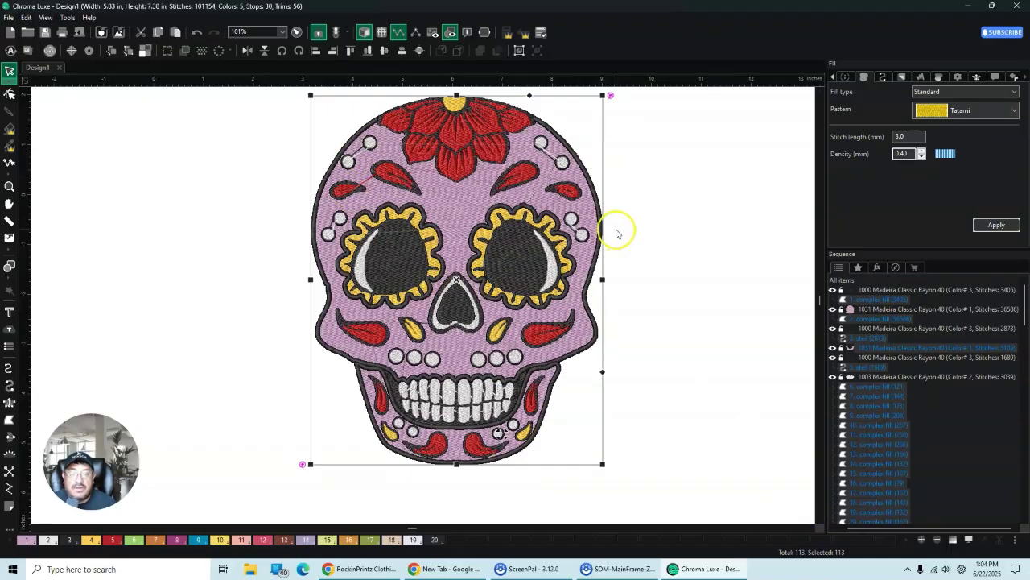
Step: Apply the start command jump and the end command trim to all selected skull objects, and clear the selection
left_click(997, 76)
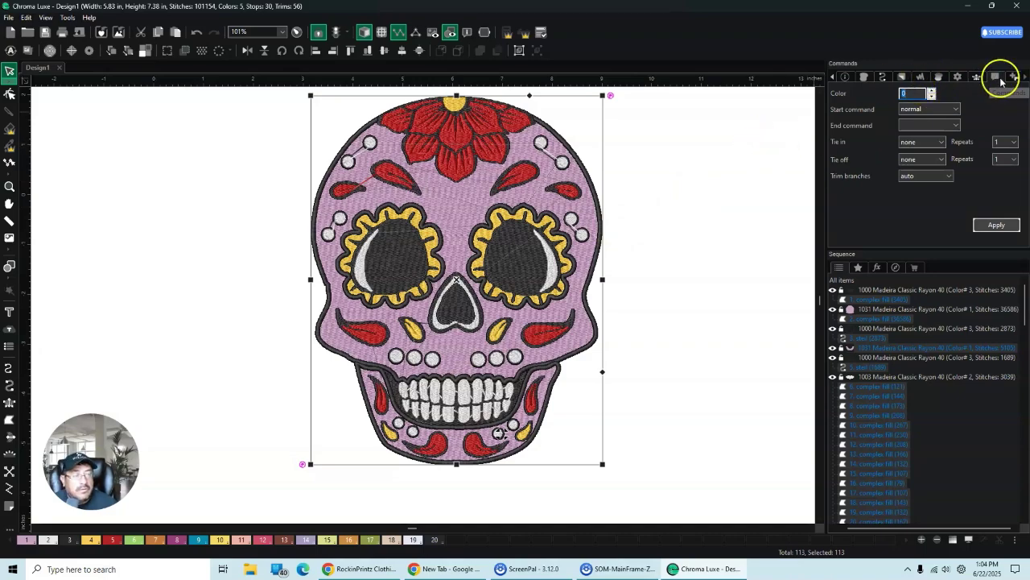
left_click(956, 110)
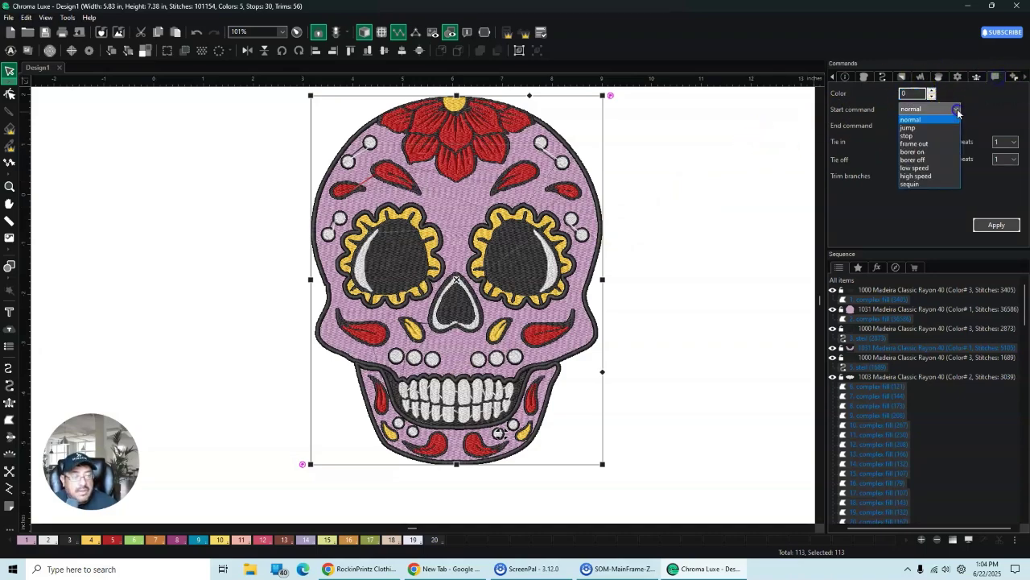
left_click(846, 157)
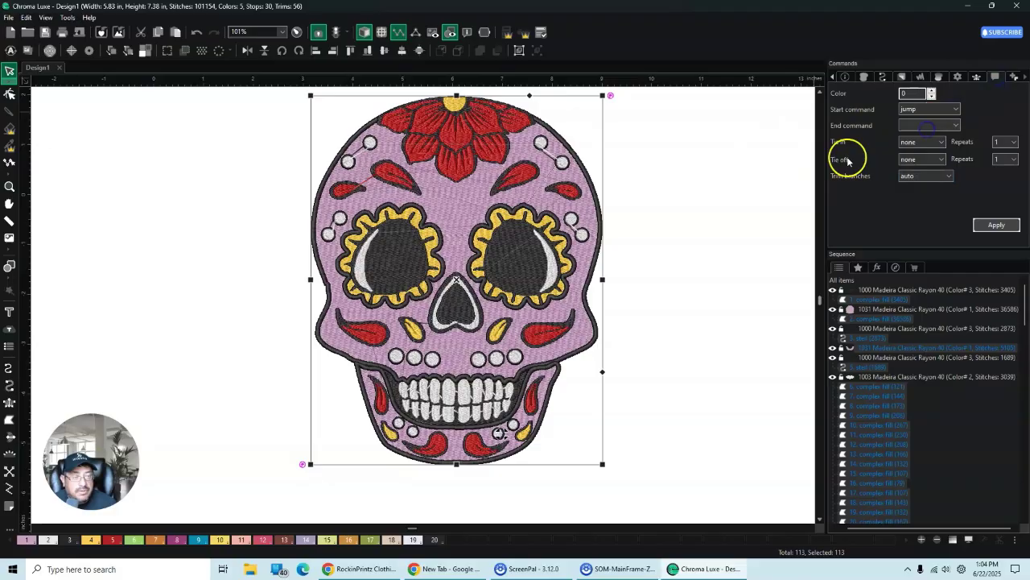
left_click(956, 128)
left_click(934, 145)
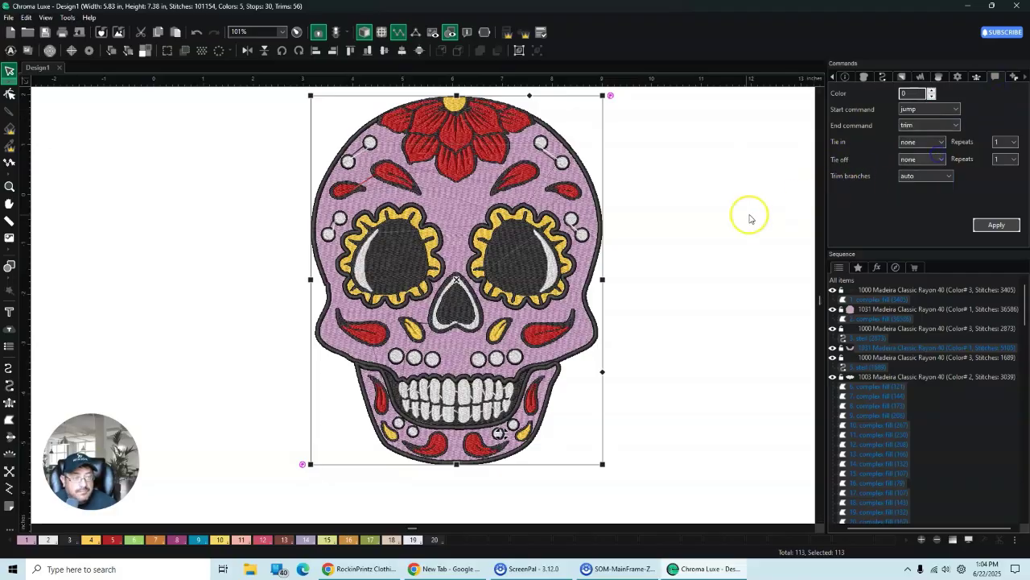
left_click(995, 224)
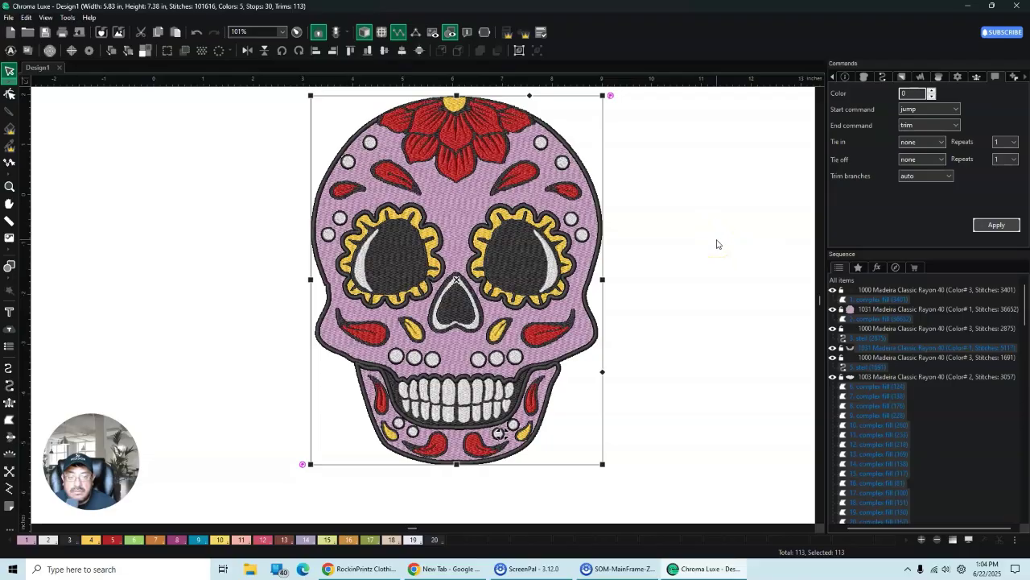
left_click(692, 265)
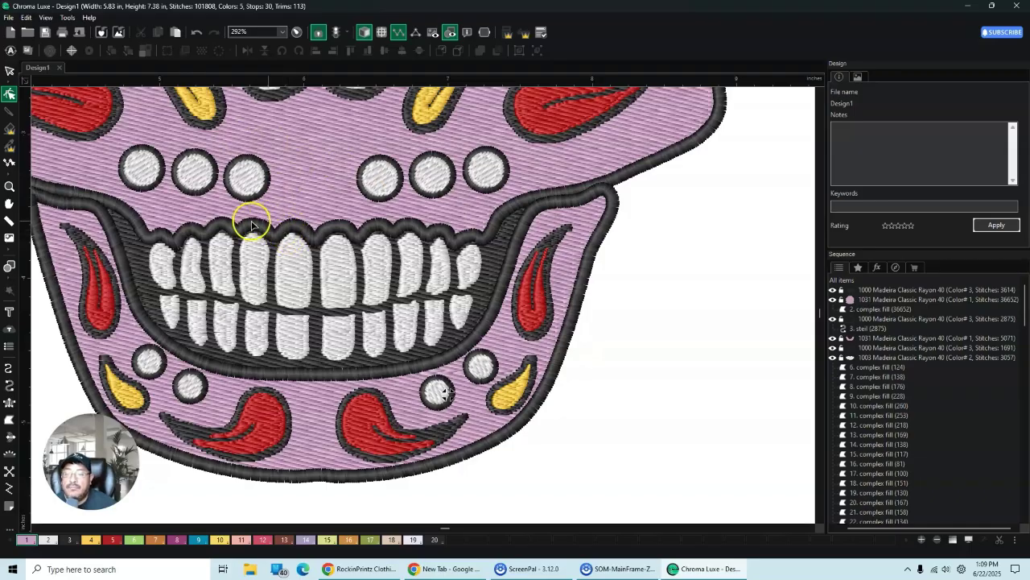
Step: Examine the teeth and the mouth outline up close for remaining connecting threads
scroll(252, 226, "up", 3)
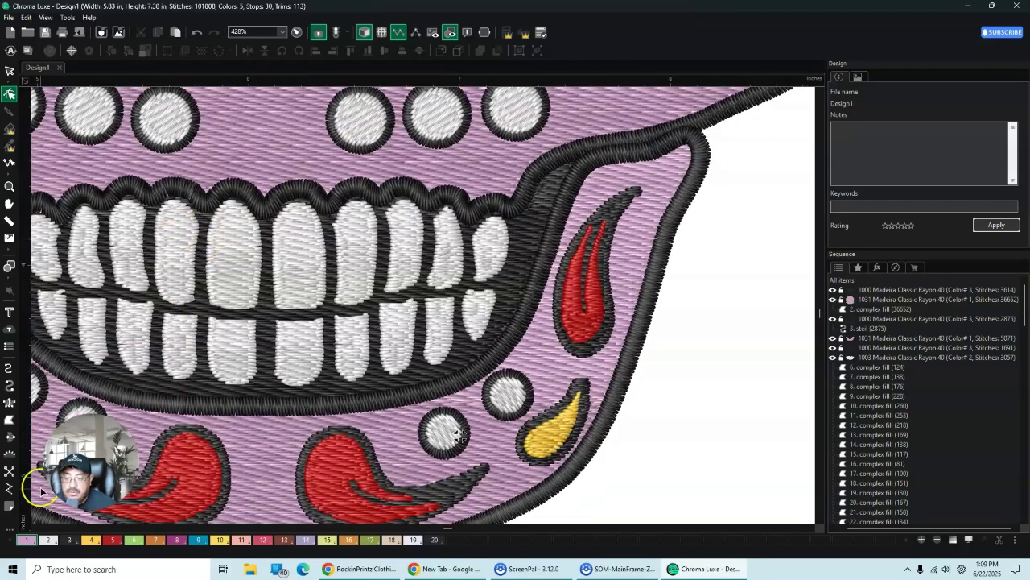
left_click(36, 530)
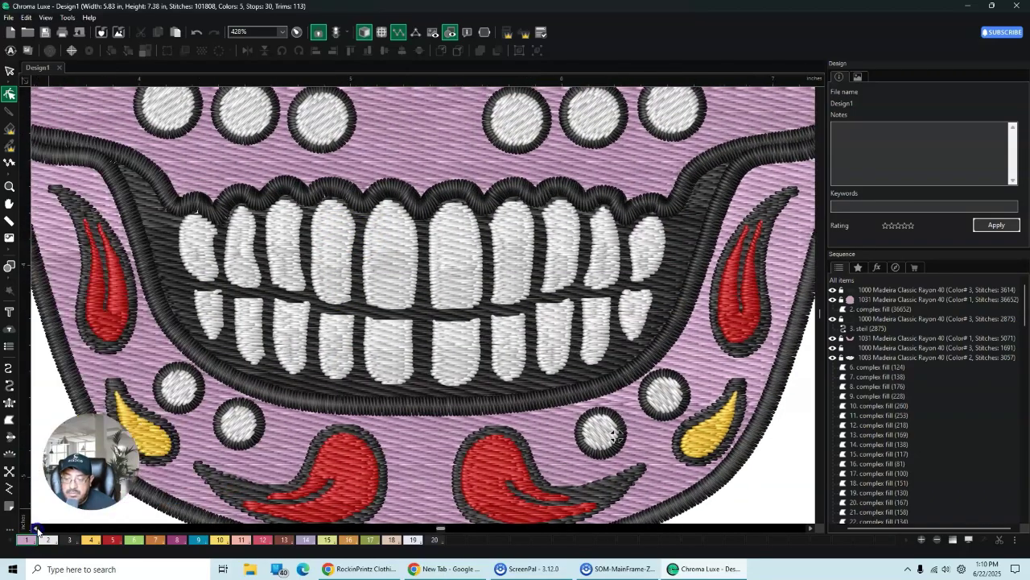
left_click(36, 530)
scroll(357, 212, "up", 2)
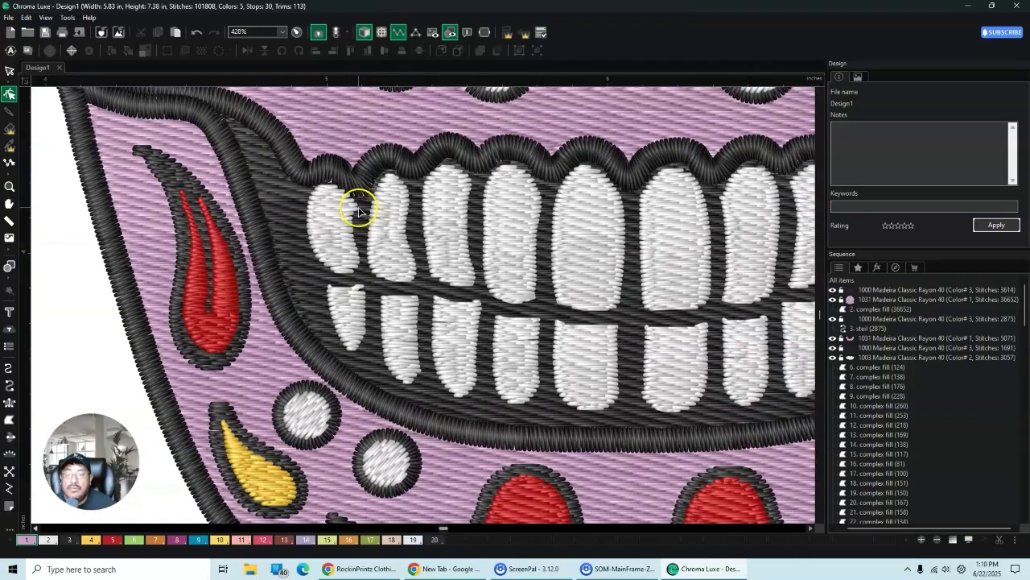
Step: Delete an extra outline point above the leftmost upper tooth and reshape the black mouth fill's edge beneath the scalloped border
scroll(358, 211, "up", 4)
left_click(334, 160)
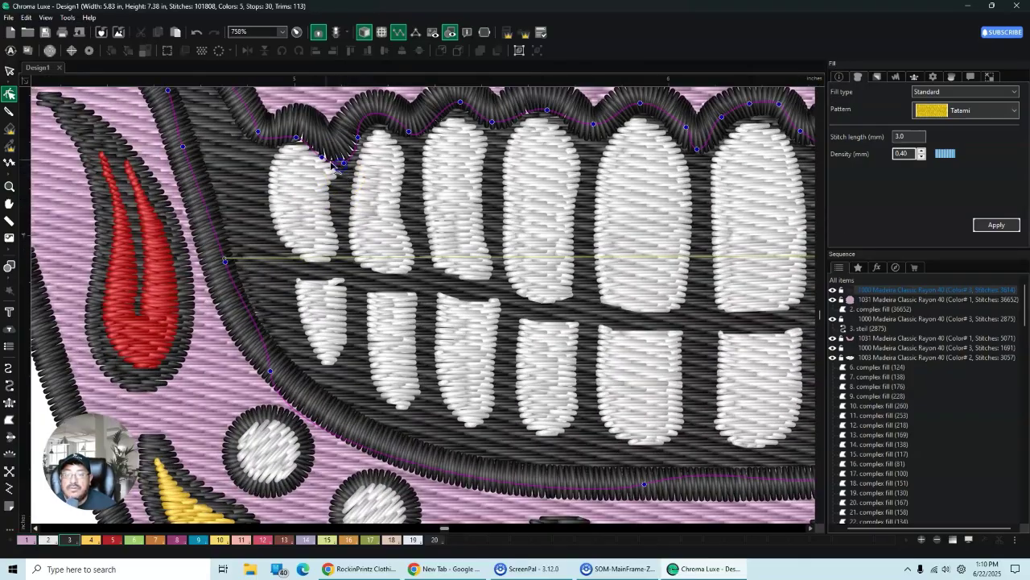
right_click(296, 138)
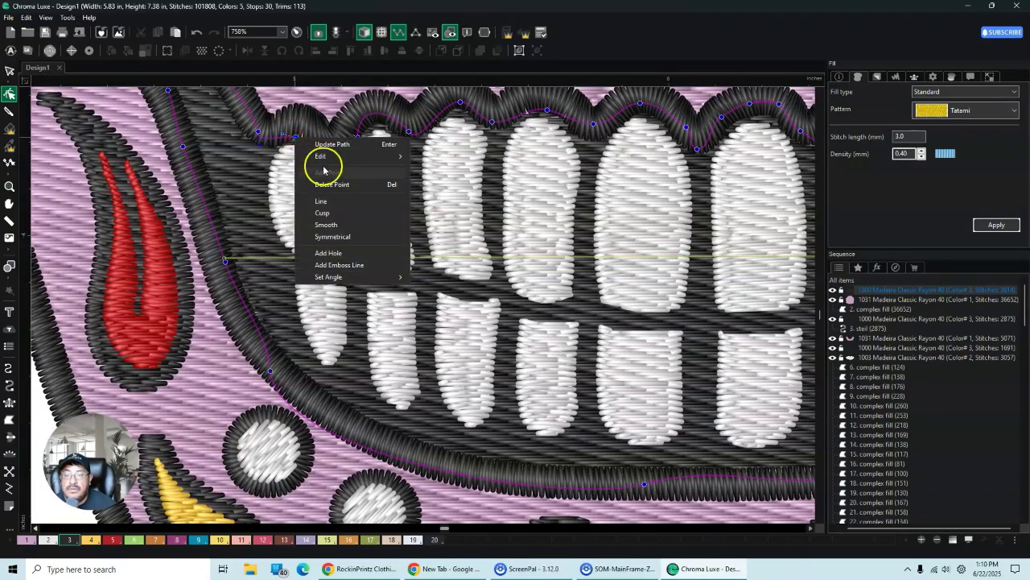
left_click(324, 183)
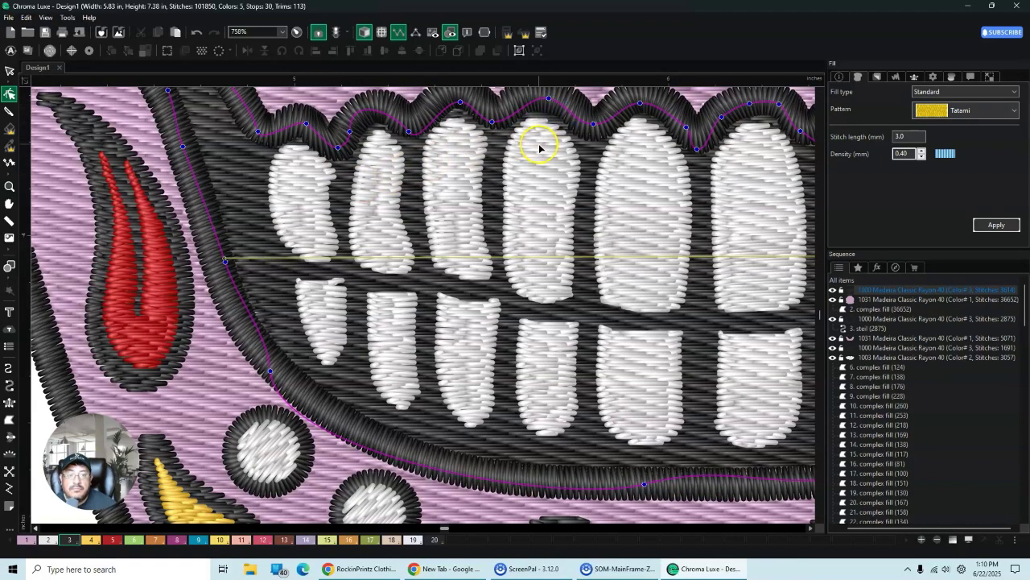
left_click(584, 163)
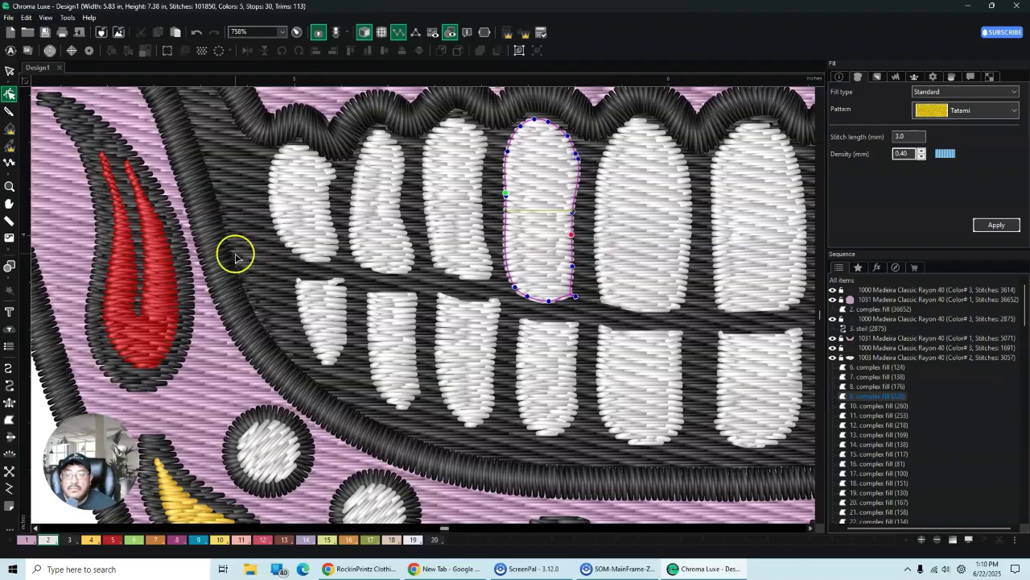
Step: Adjust the outline point on the black mouth fill's left edge, beside the end of the stitch angle line
left_click(259, 314)
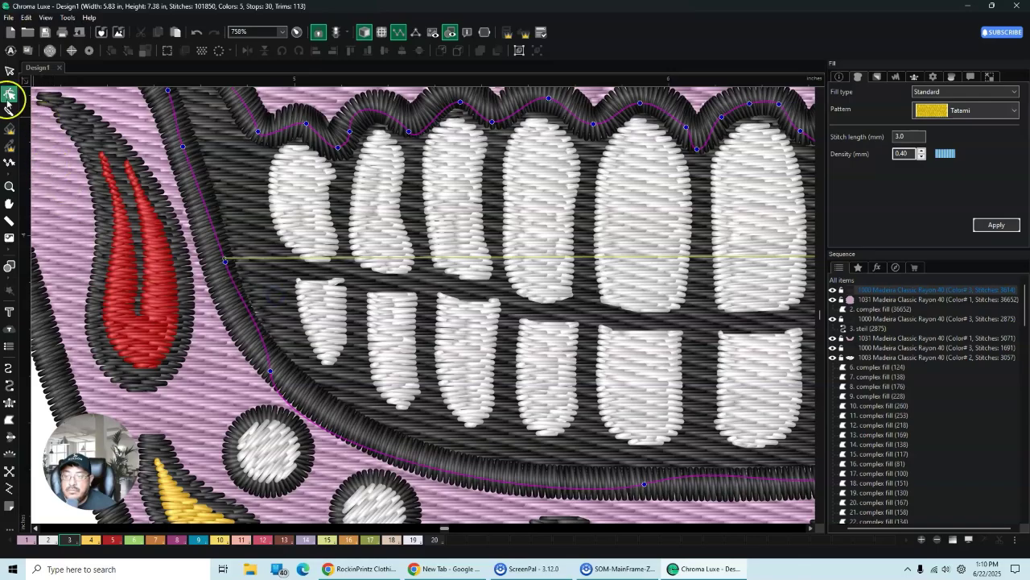
left_click(10, 70)
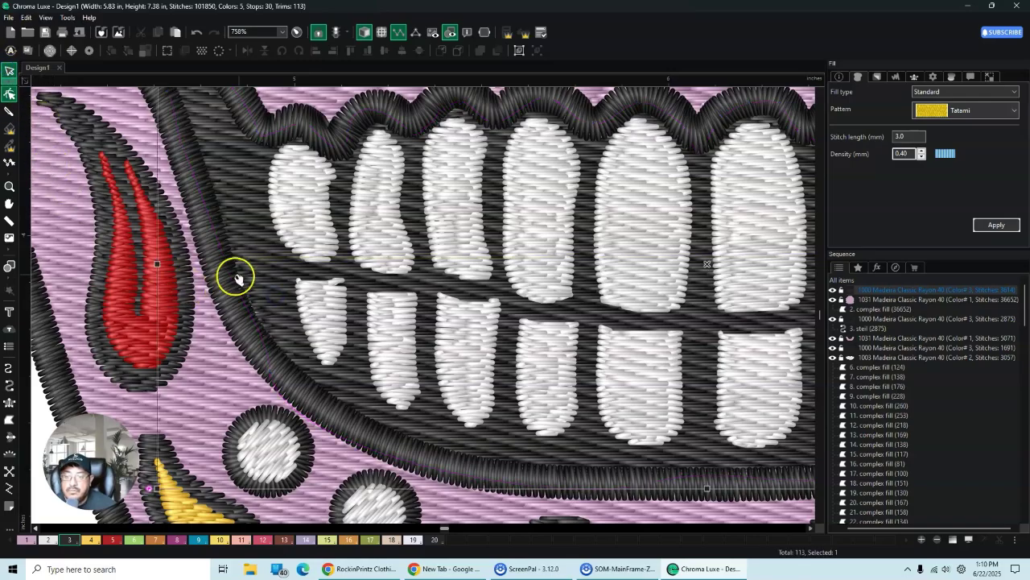
left_click(9, 94)
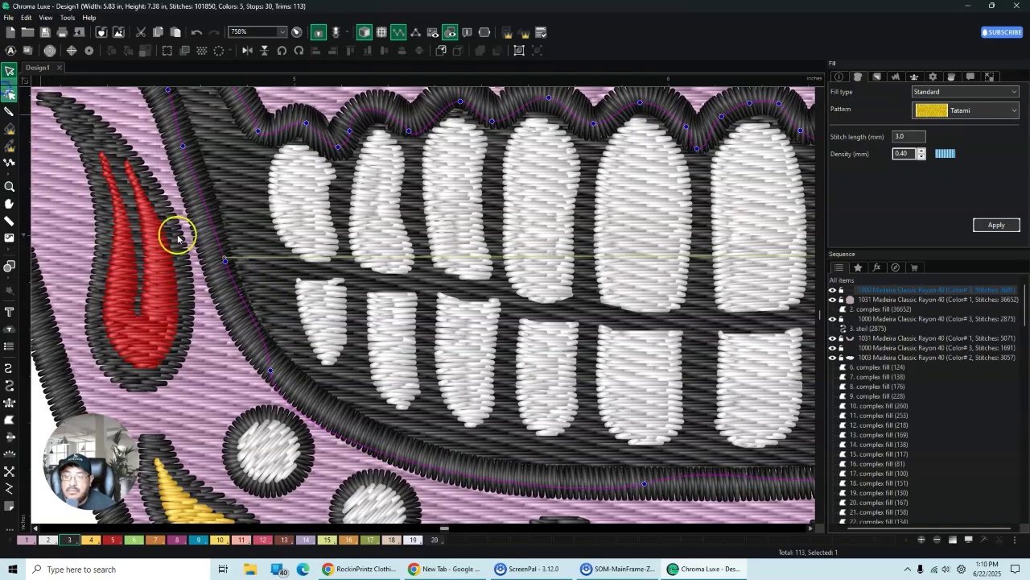
left_click(302, 216)
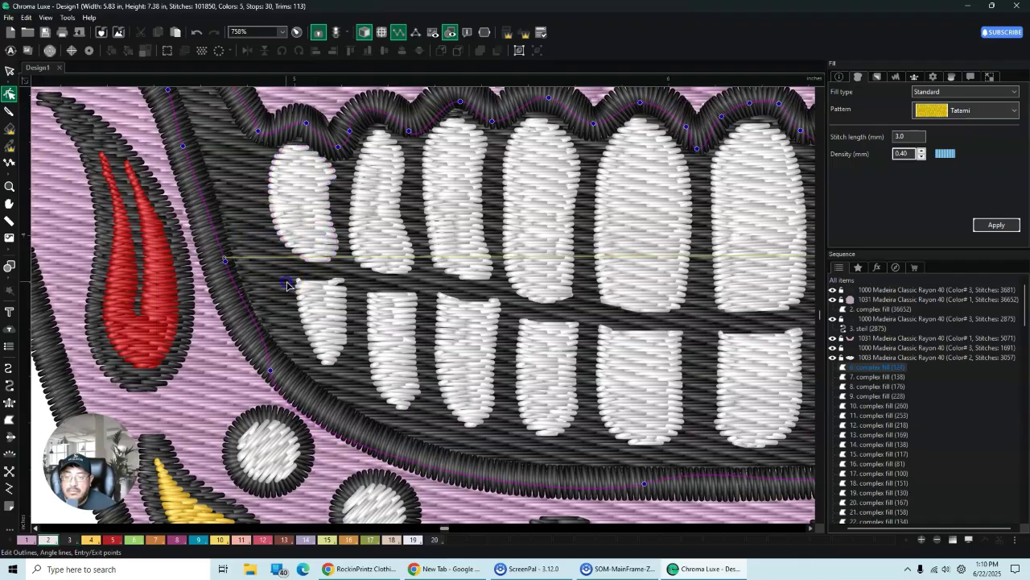
left_click(247, 306)
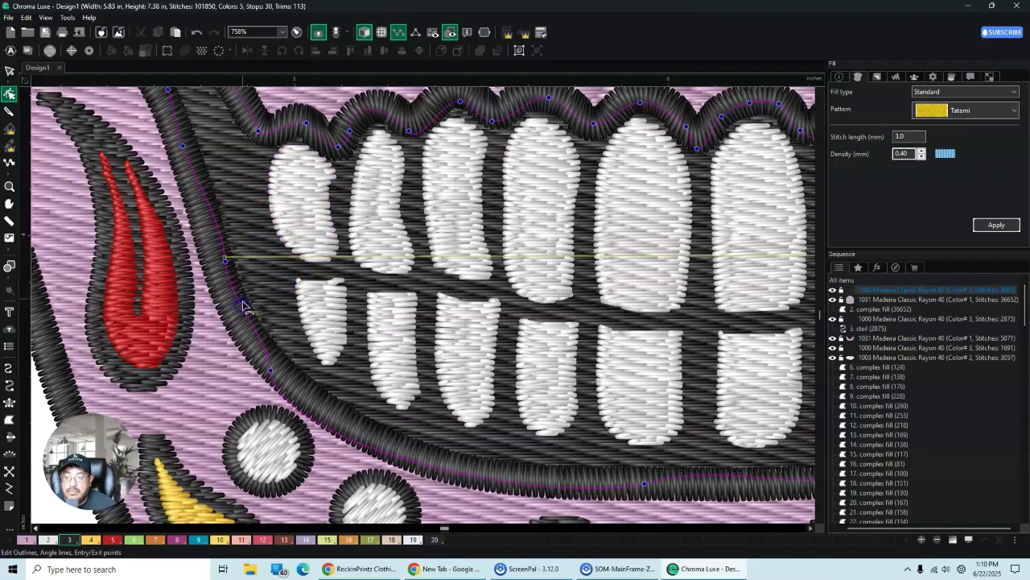
left_click(225, 263)
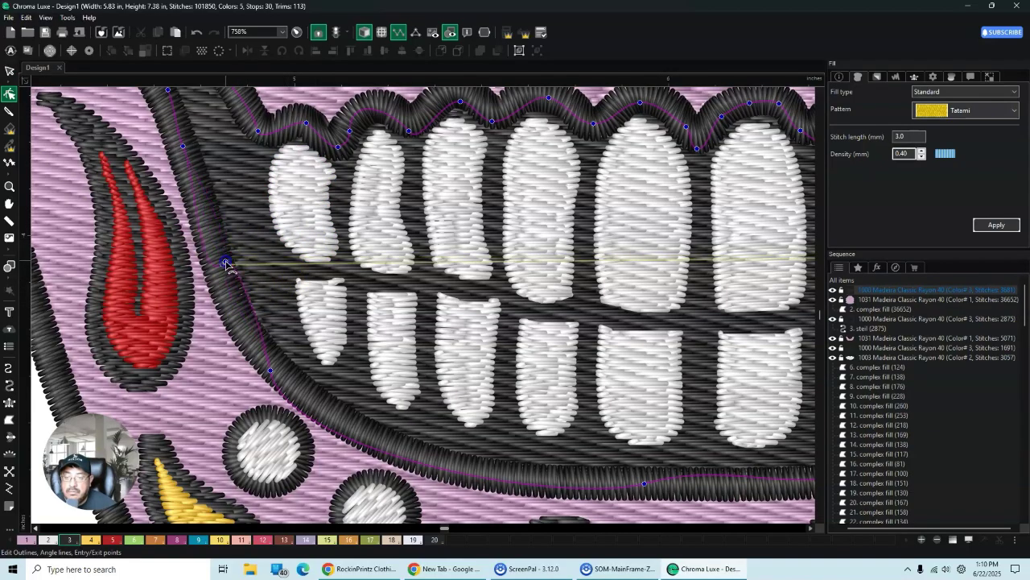
left_click_drag(226, 263, 225, 260)
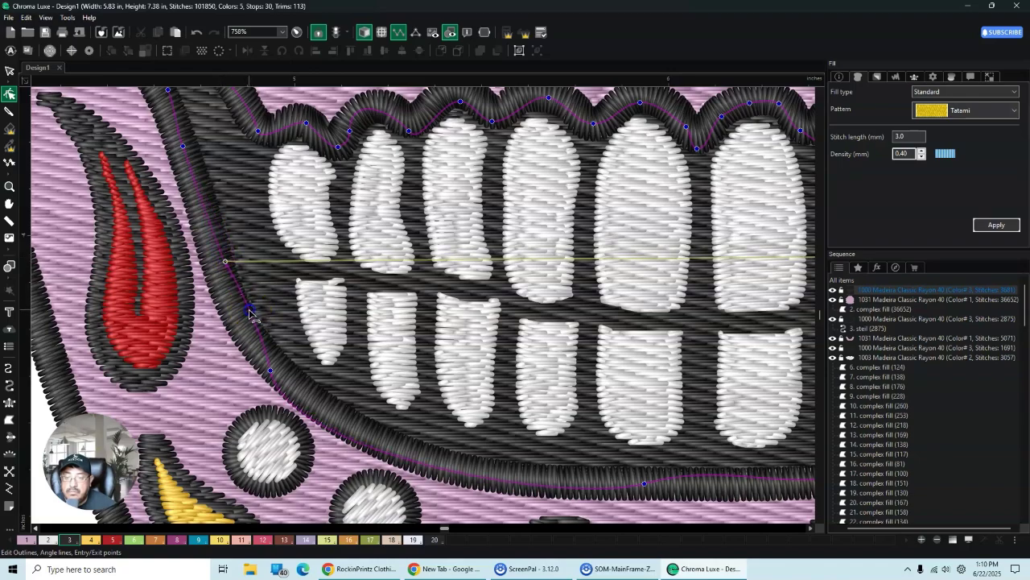
left_click(198, 386)
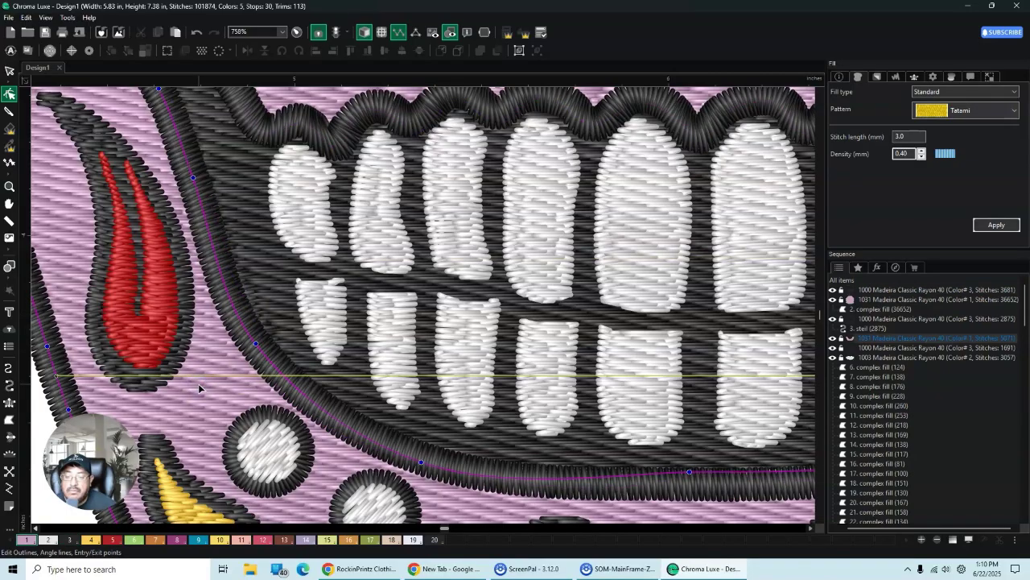
Step: Adjust the black mouth fill's outline at its upper-left corner, and clear the selection
left_click(415, 338)
scroll(415, 338, "down", 3)
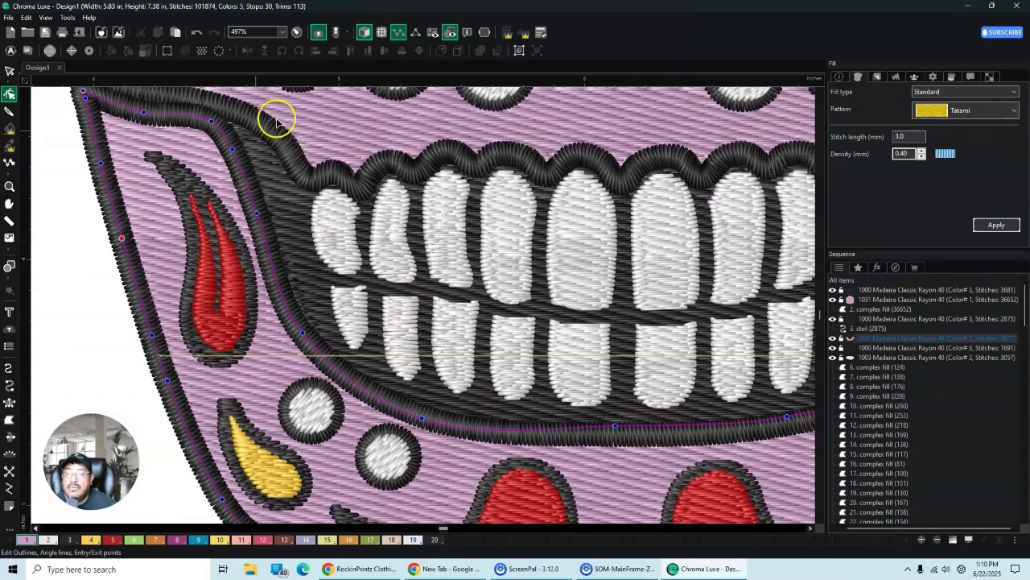
scroll(270, 117, "up", 2)
left_click(217, 108)
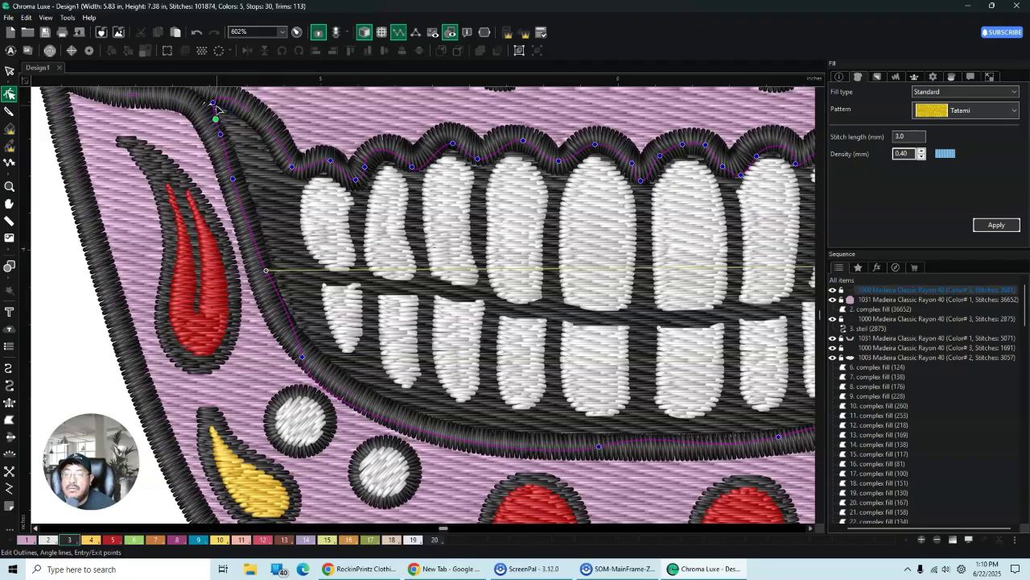
left_click(180, 145)
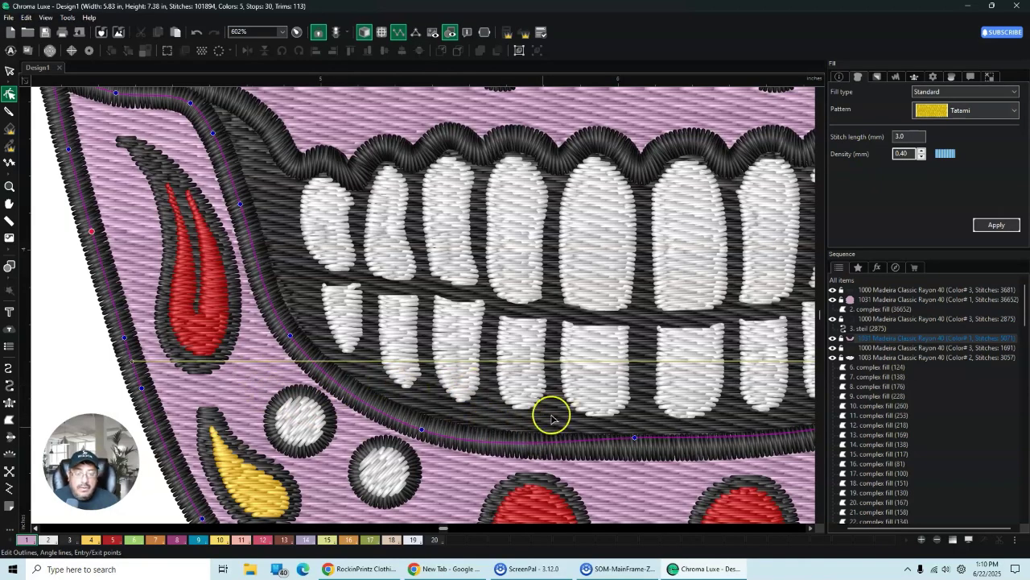
scroll(717, 451, "down", 2)
scroll(720, 455, "down", 3)
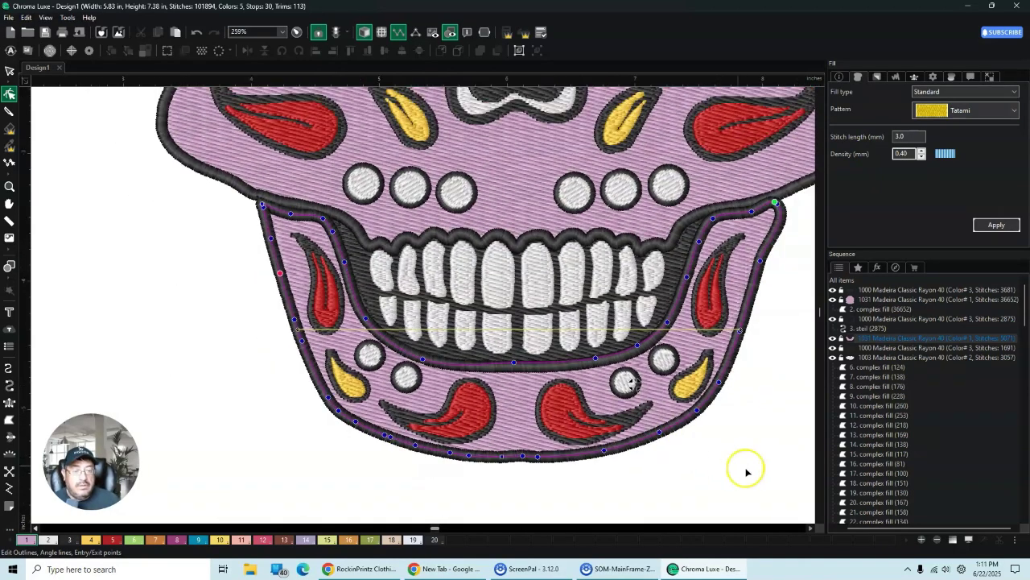
left_click(755, 471)
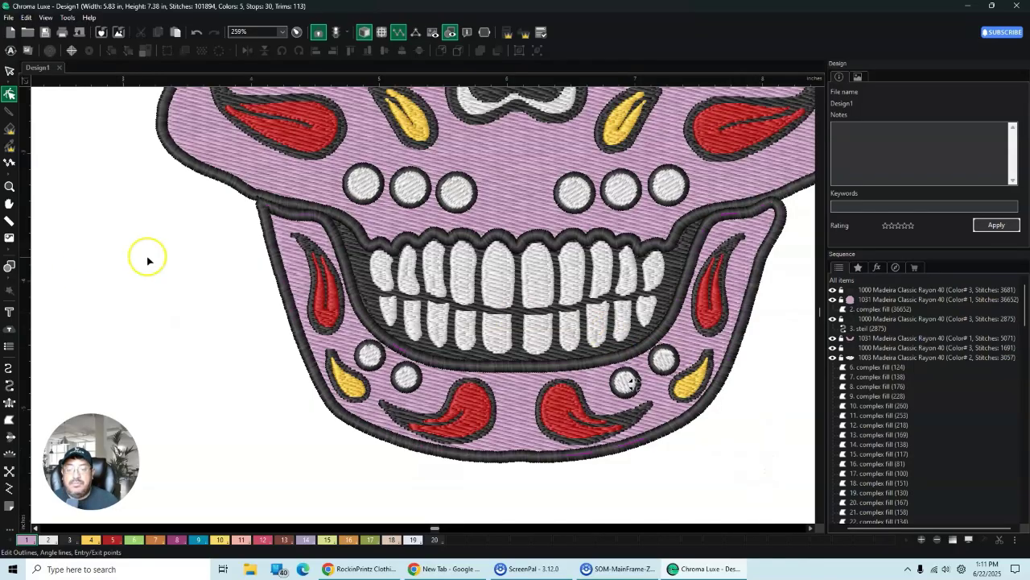
Step: Delete the outline point on the black mouth fill's left edge and smooth the remaining edge under the satin border
scroll(354, 314, "up", 3)
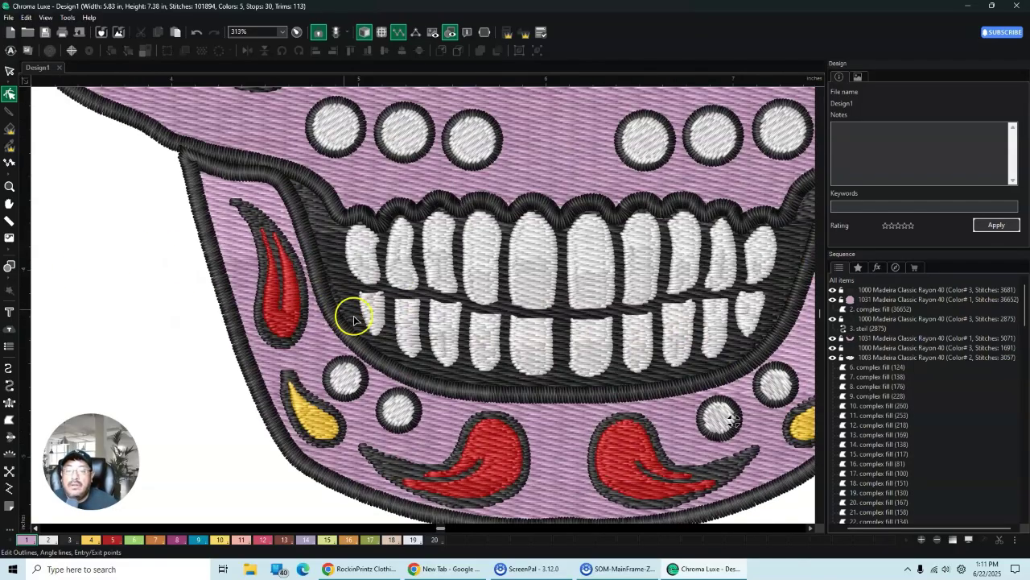
scroll(355, 320, "up", 5)
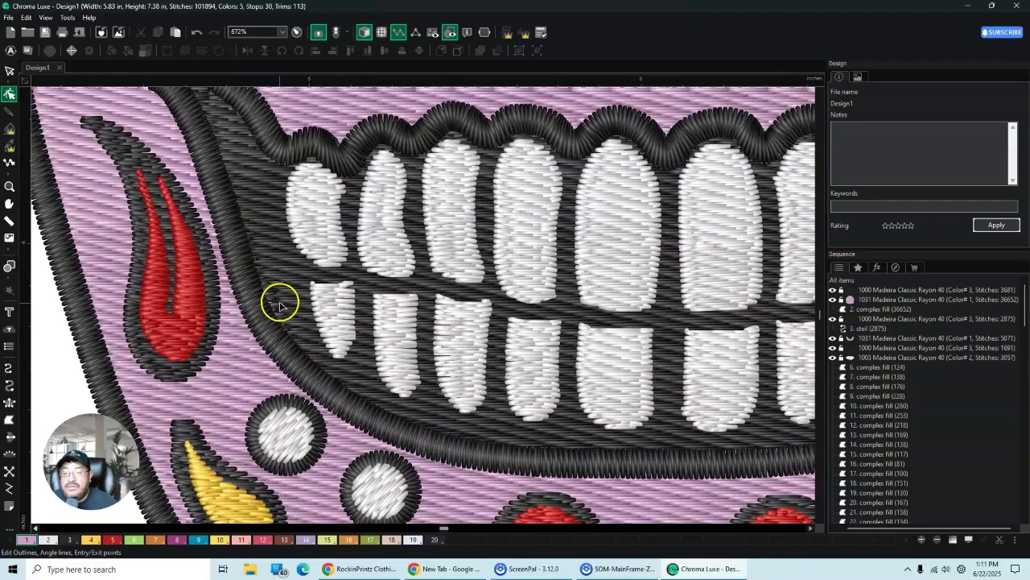
left_click(278, 305)
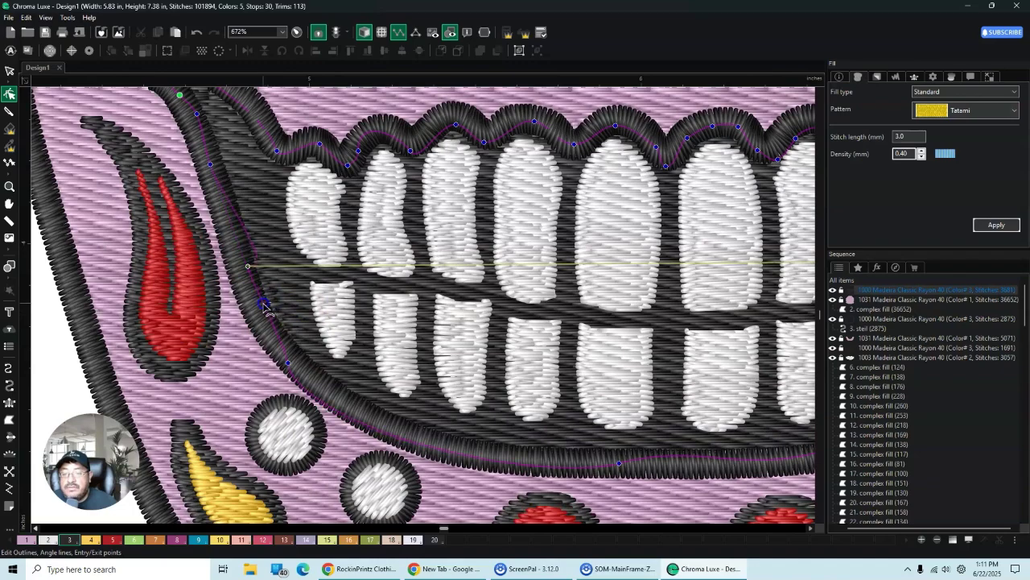
mouse_move(249, 270)
left_mouse_down()
mouse_move(250, 294)
mouse_move(245, 269)
left_mouse_up()
right_click(244, 268)
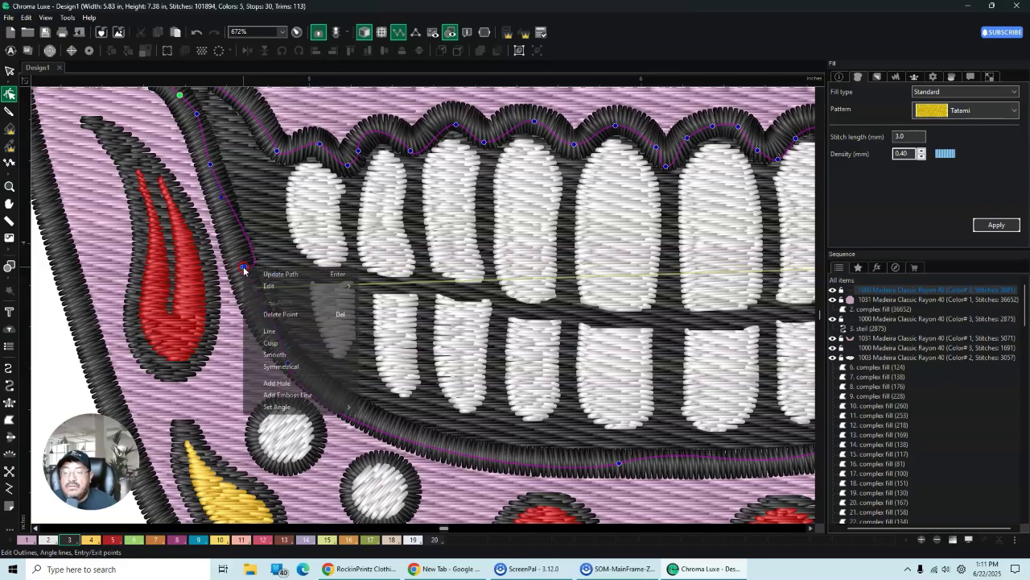
left_click(281, 314)
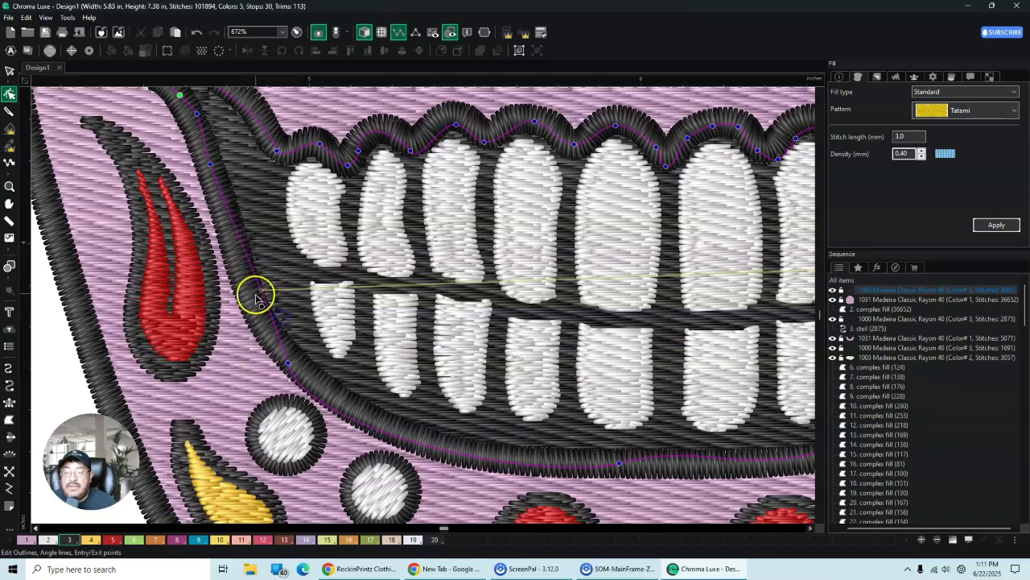
left_click_drag(254, 275, 249, 284)
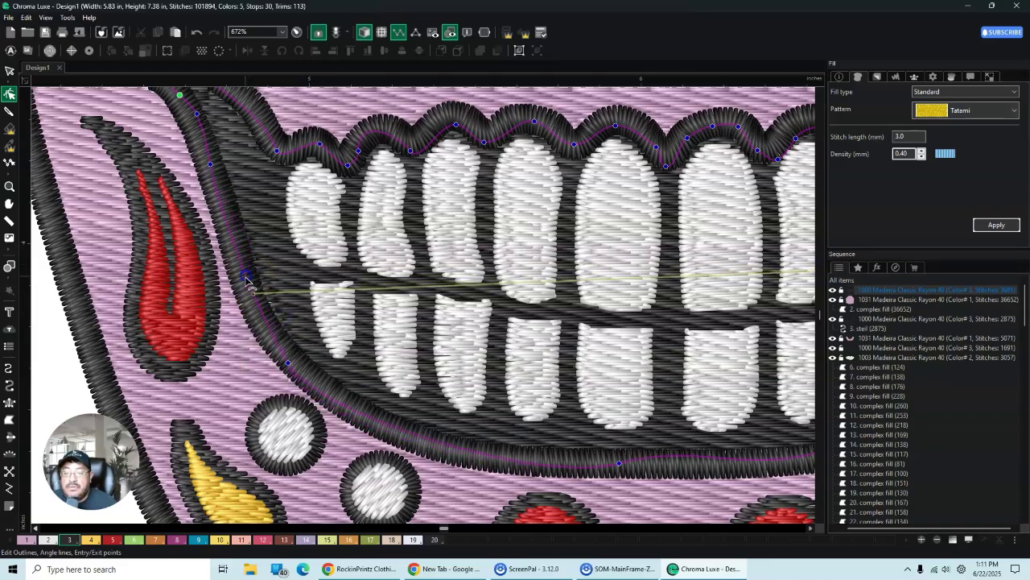
left_click(254, 306)
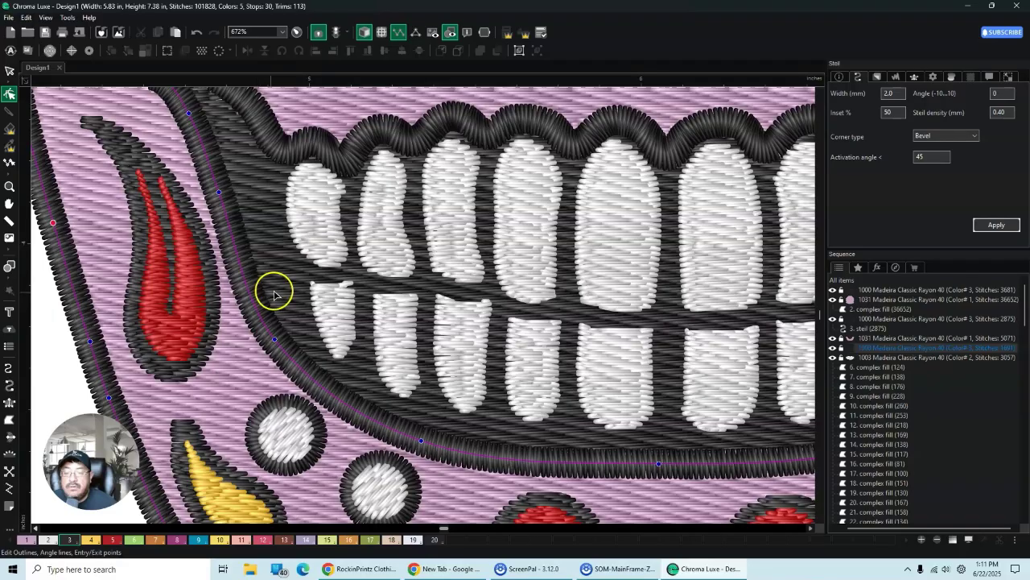
Step: Move the left end of the black mouth fill's stitch angle line up so the line runs nearly horizontal
left_click(230, 382)
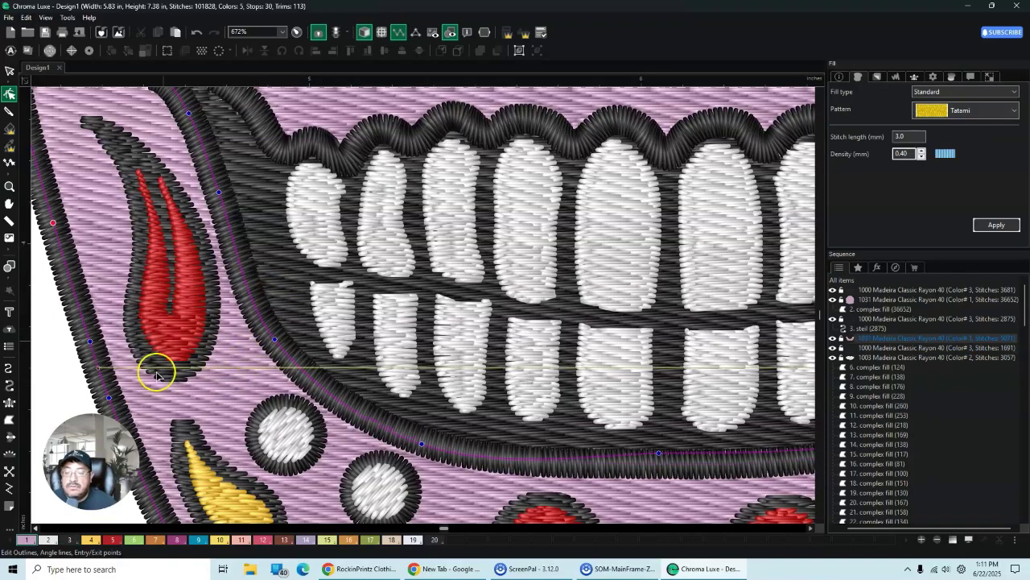
left_click(265, 293)
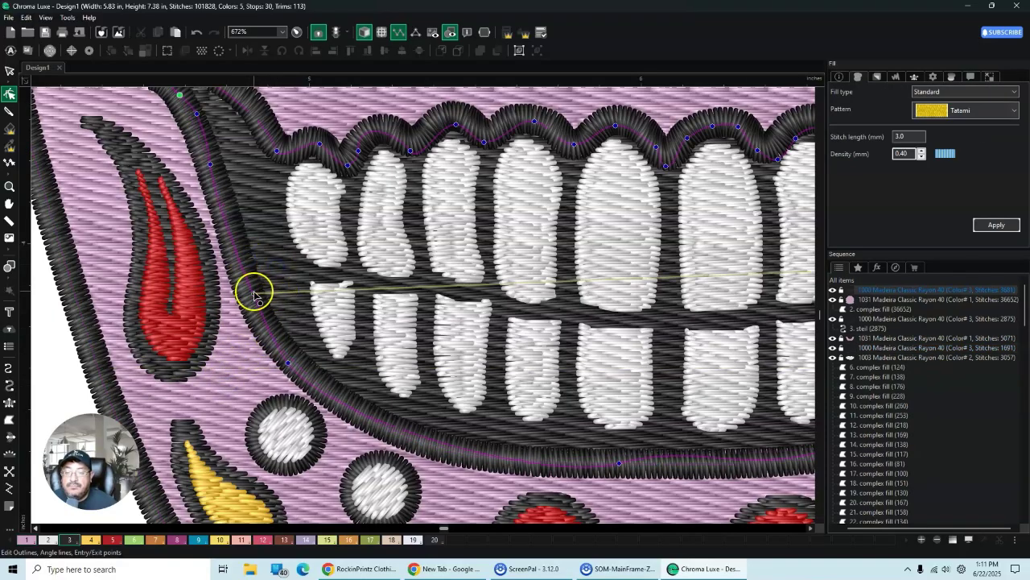
left_click_drag(252, 296, 240, 283)
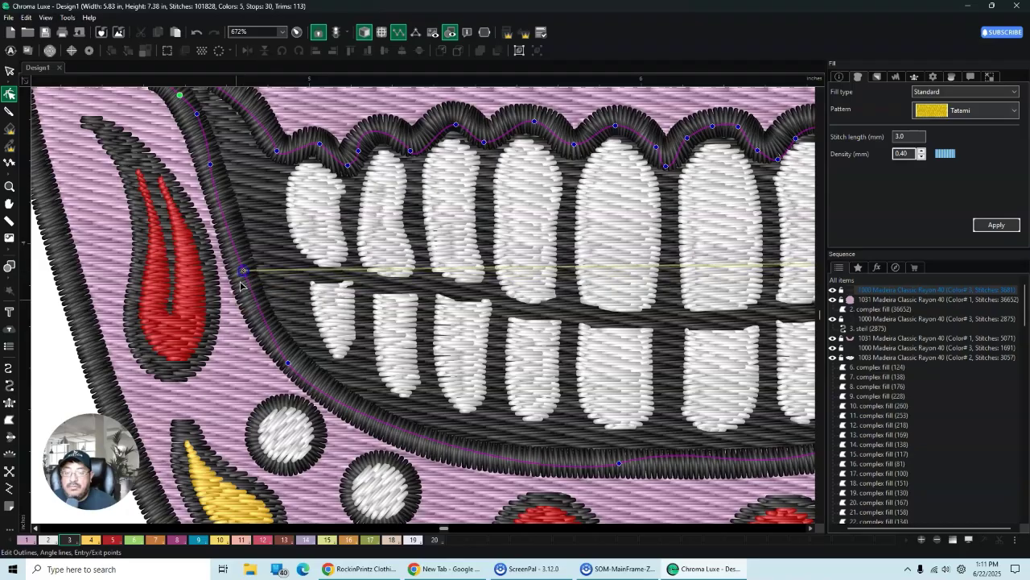
left_click(234, 338)
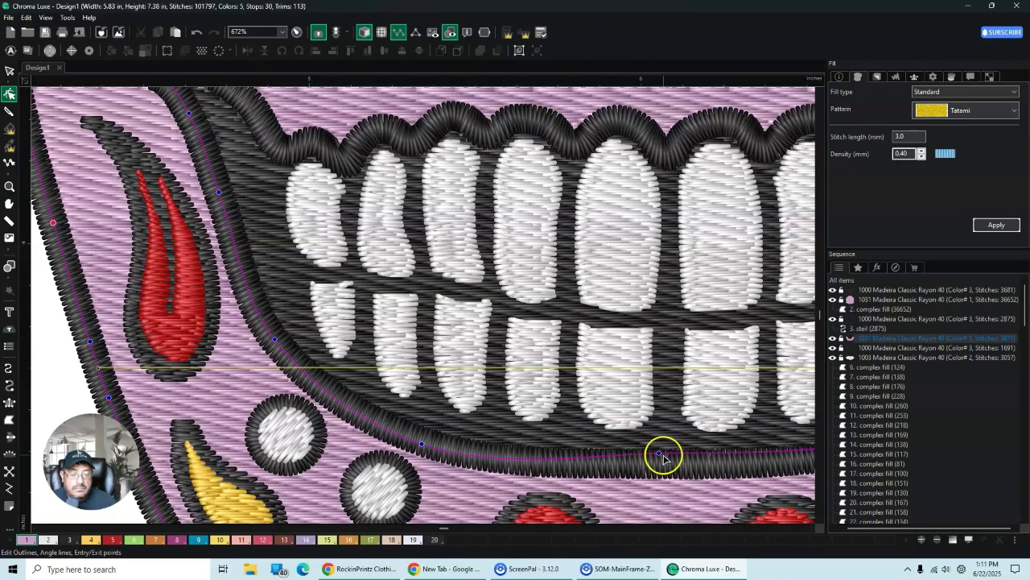
Step: Lower the pink jaw fill's outline point below the middle teeth to the centre of the black border, and clear the selection
left_click_drag(658, 455, 659, 460)
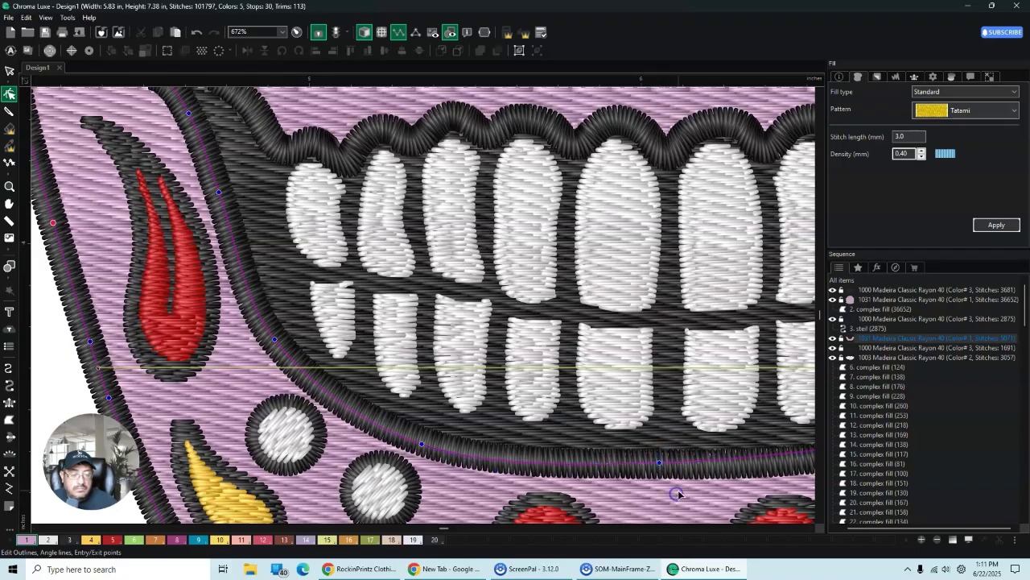
scroll(679, 488, "down", 5)
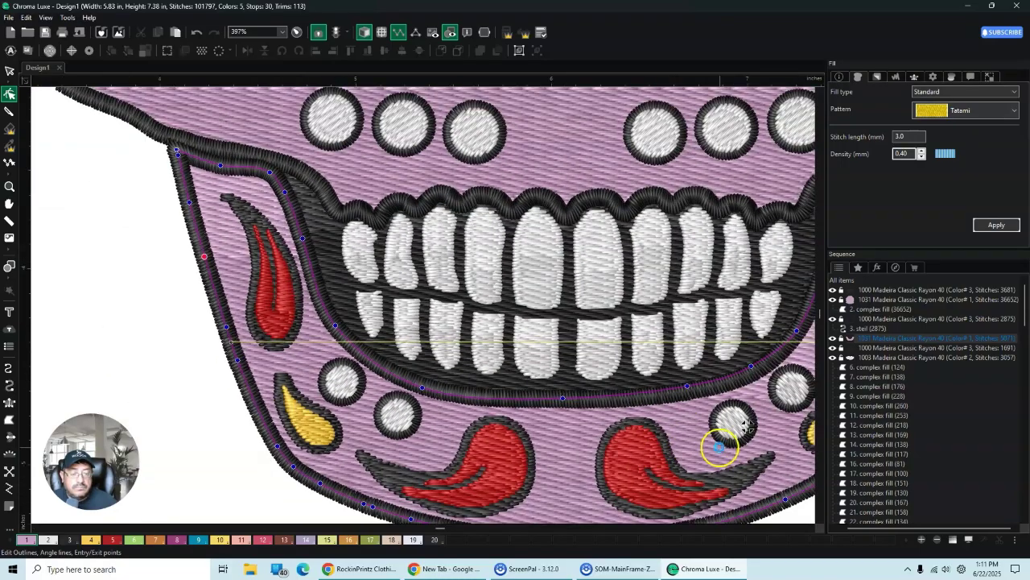
left_click(718, 446)
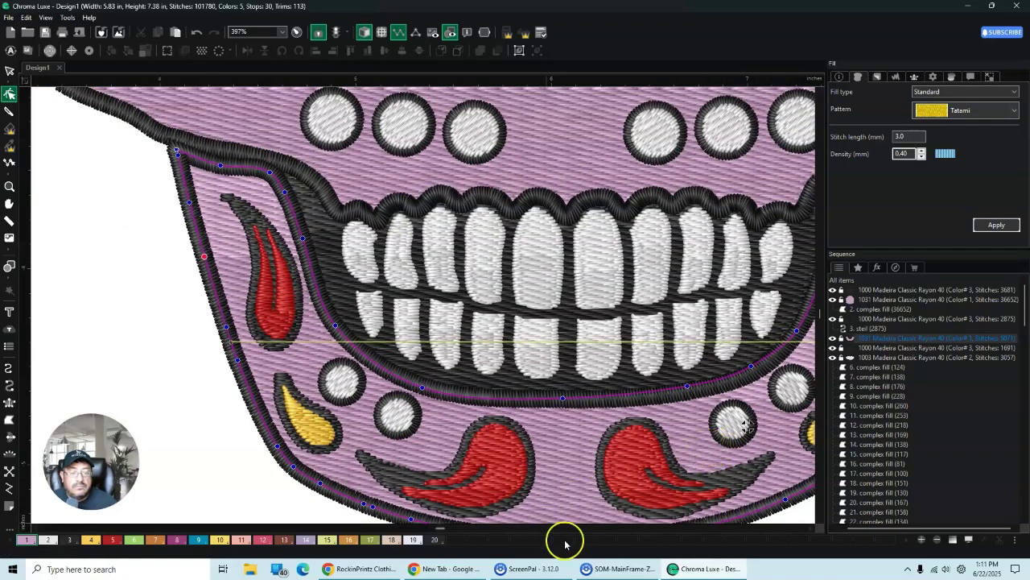
left_click(789, 517)
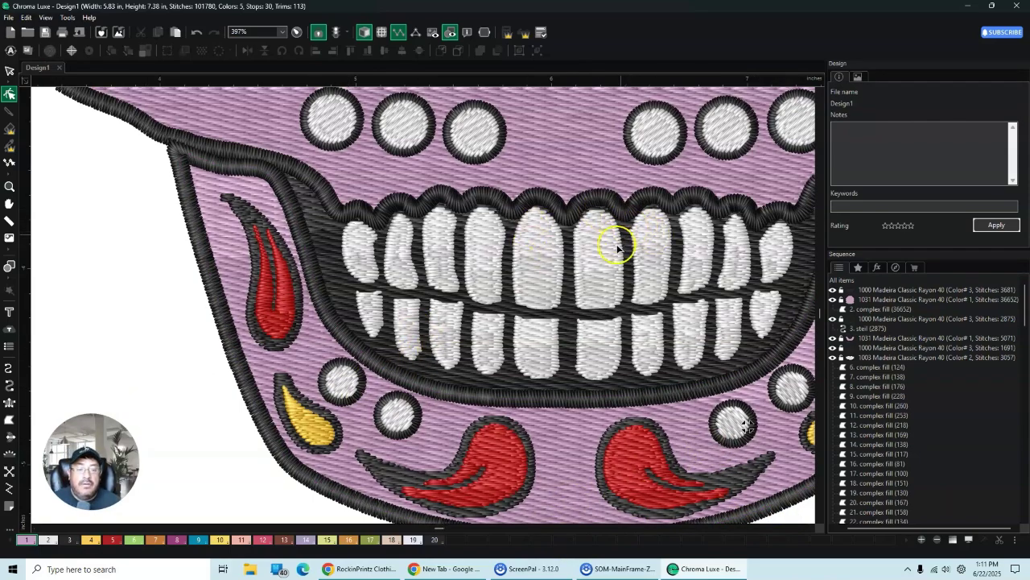
scroll(617, 250, "down", 5)
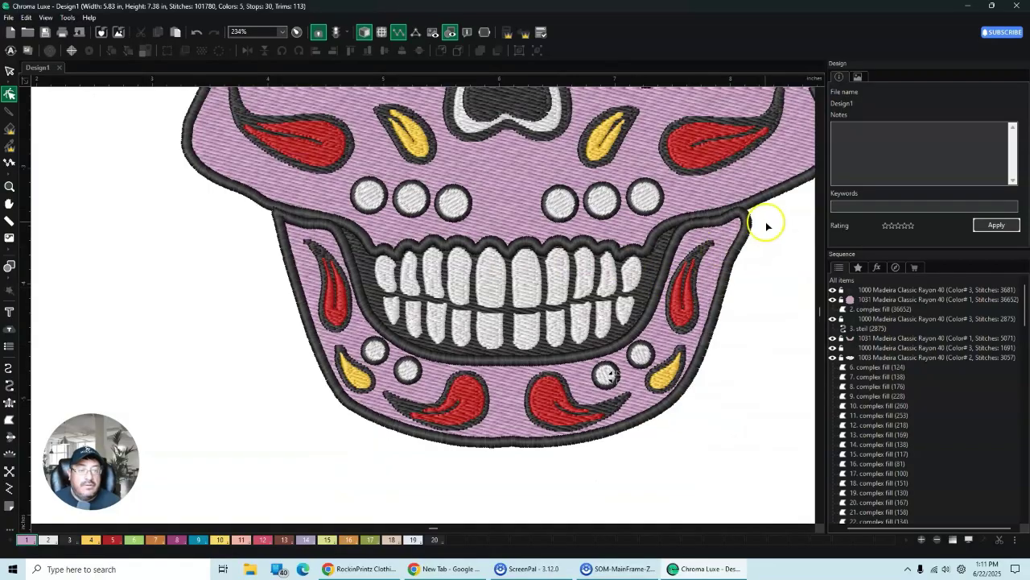
left_click(810, 528)
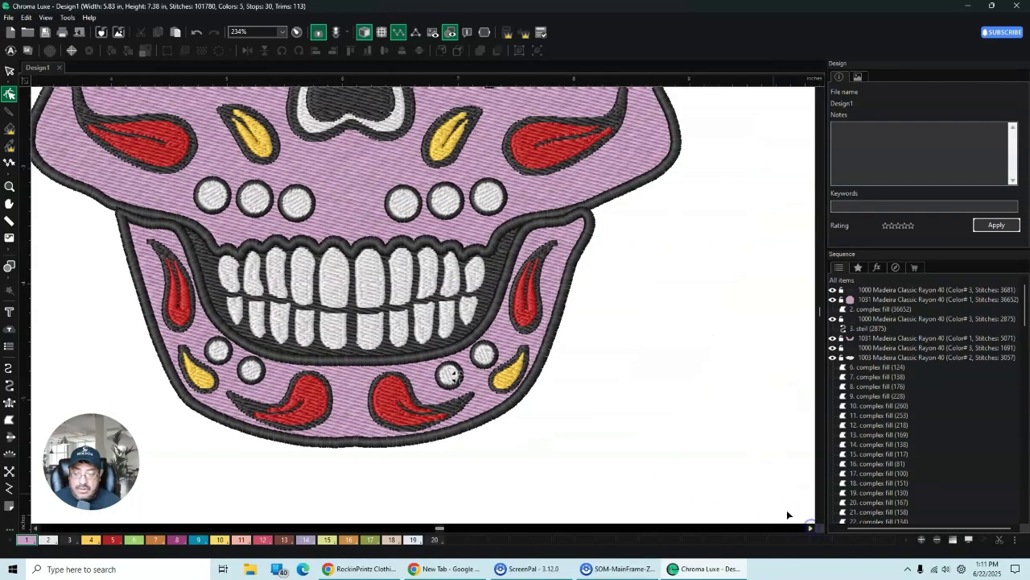
scroll(632, 322, "up", 2)
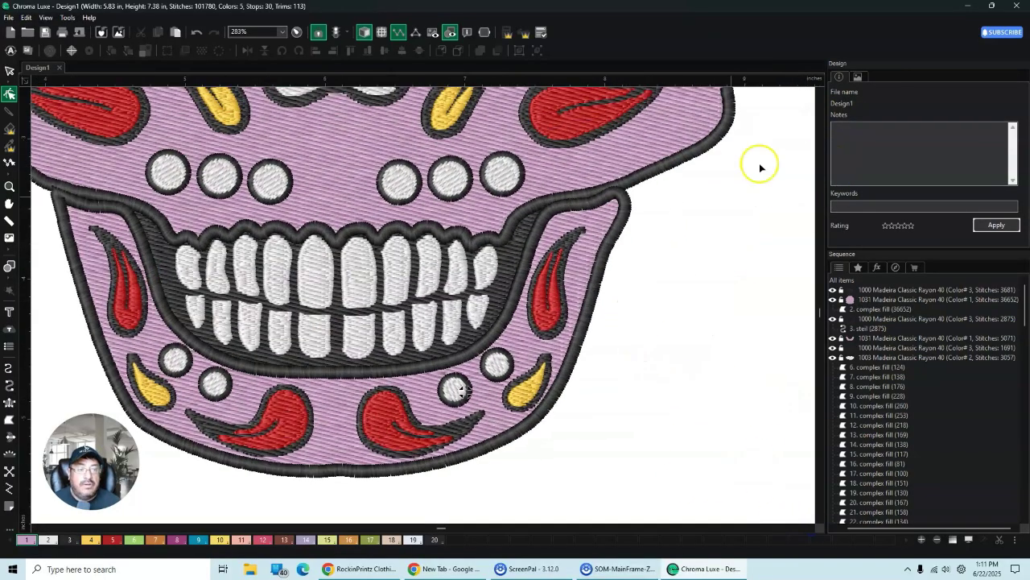
Step: Examine the whole sugar skull design in the stitch preview, from the flower on the forehead to the jaw
scroll(718, 249, "down", 6)
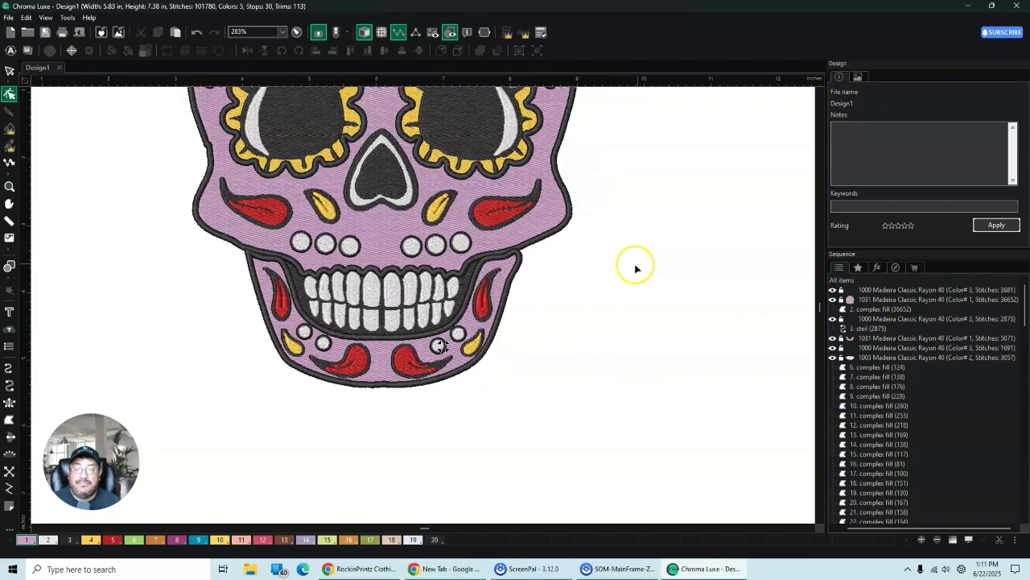
scroll(636, 268, "down", 6)
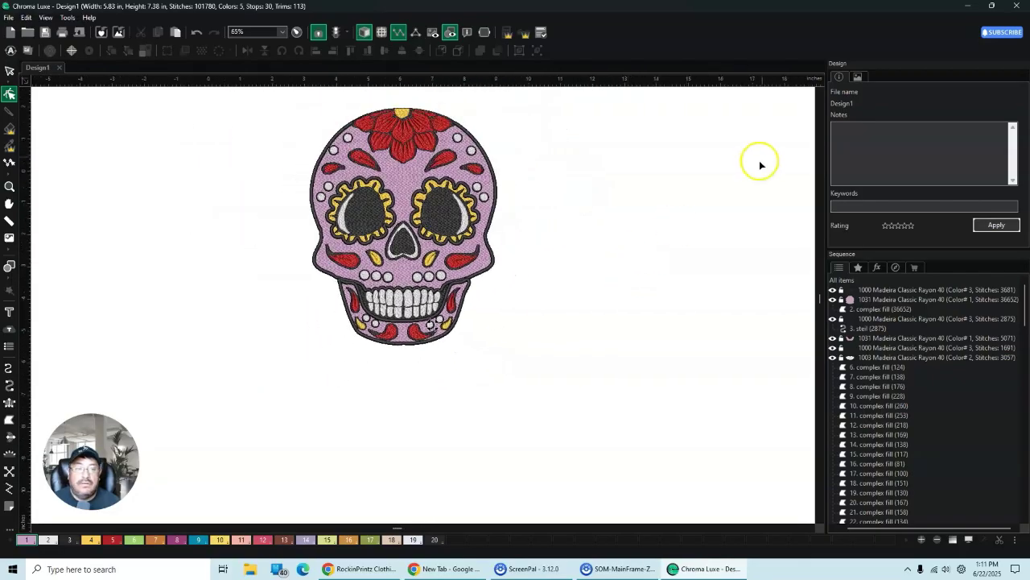
left_click(819, 92)
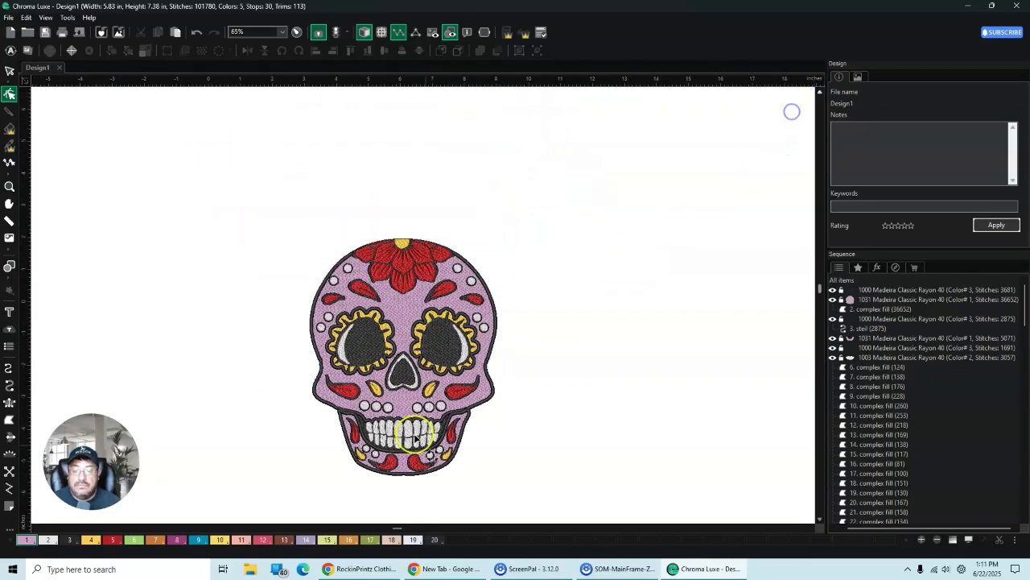
scroll(398, 483, "up", 1)
scroll(399, 483, "up", 1)
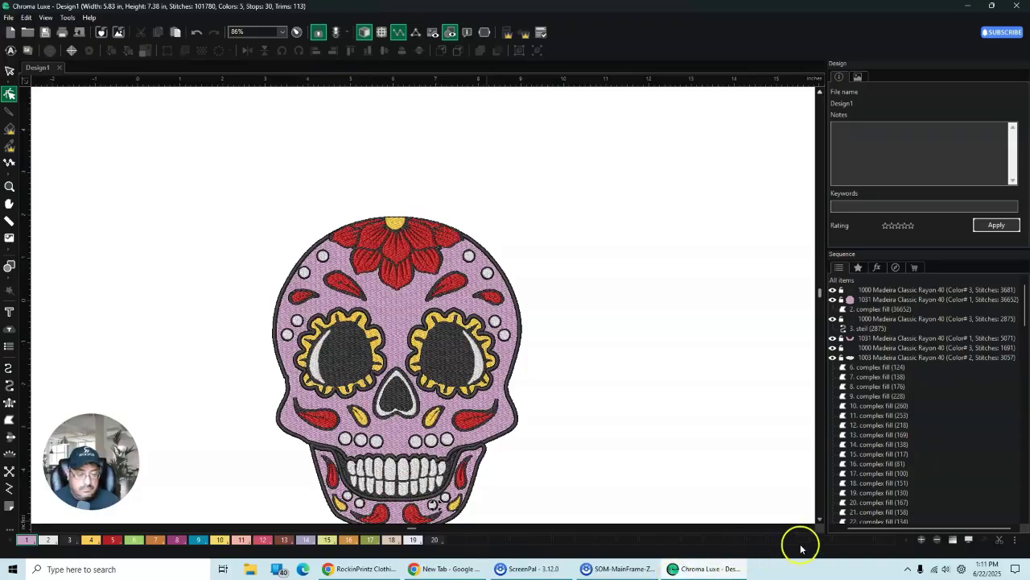
left_click(820, 520)
left_click(820, 519)
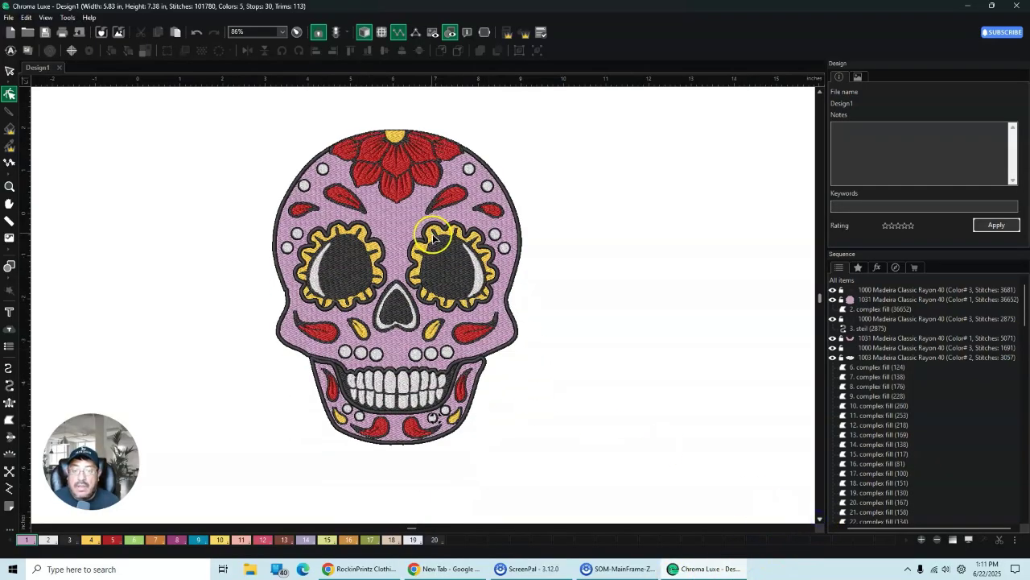
scroll(427, 231, "up", 1)
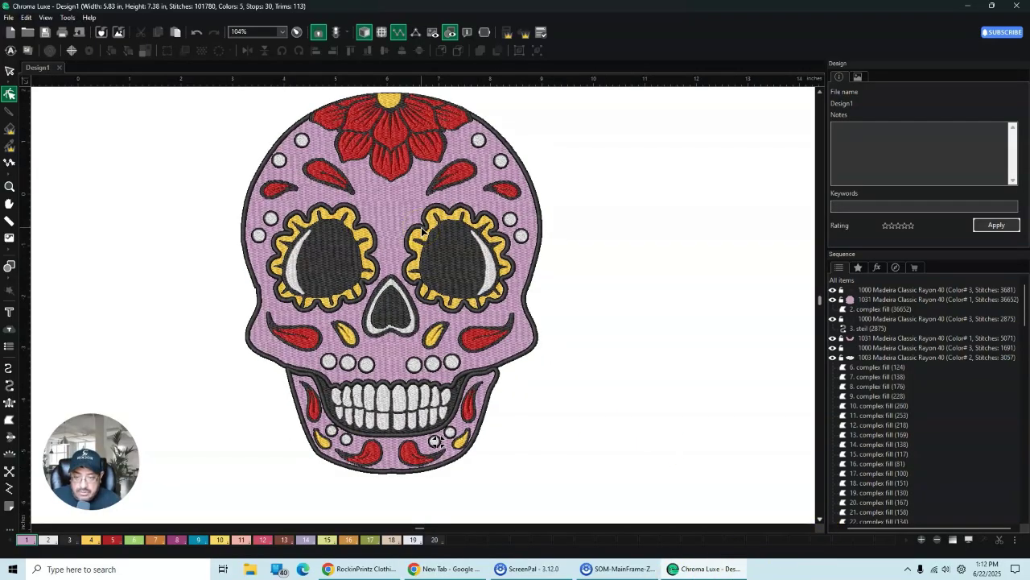